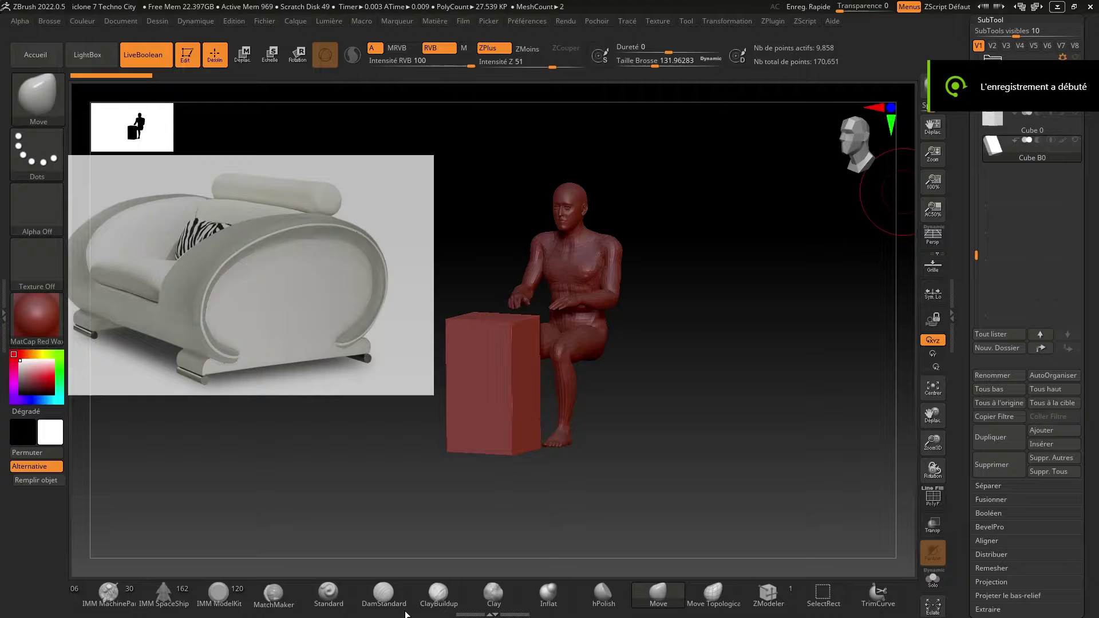
pyautogui.click(407, 607)
pyautogui.moveTo(674, 382); pyautogui.dragTo(670, 383)
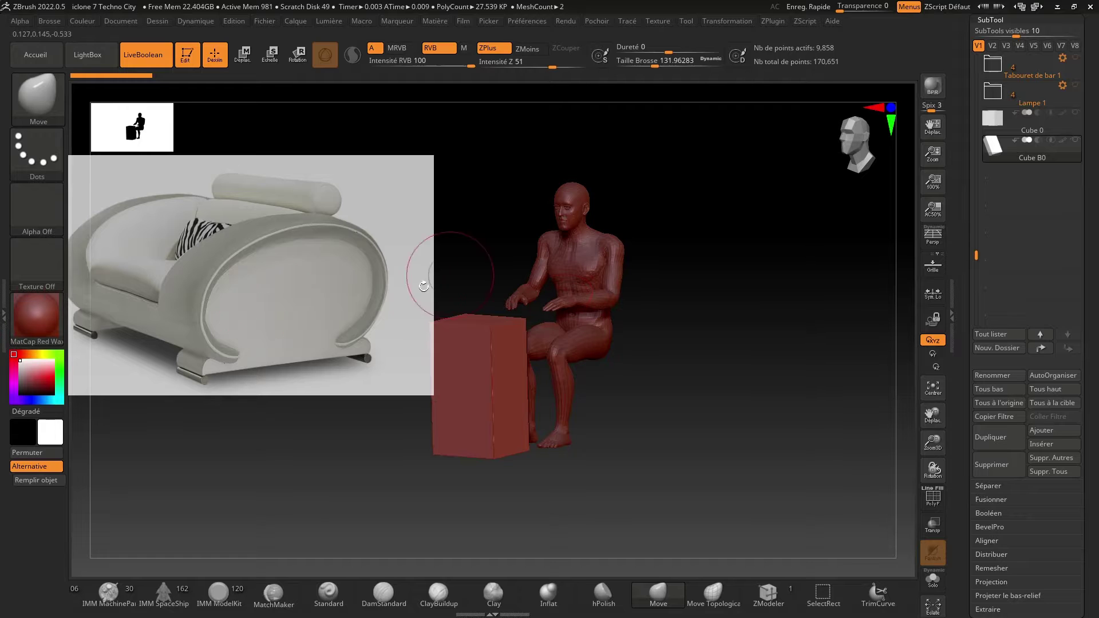
pyautogui.moveTo(785, 327); pyautogui.dragTo(801, 344)
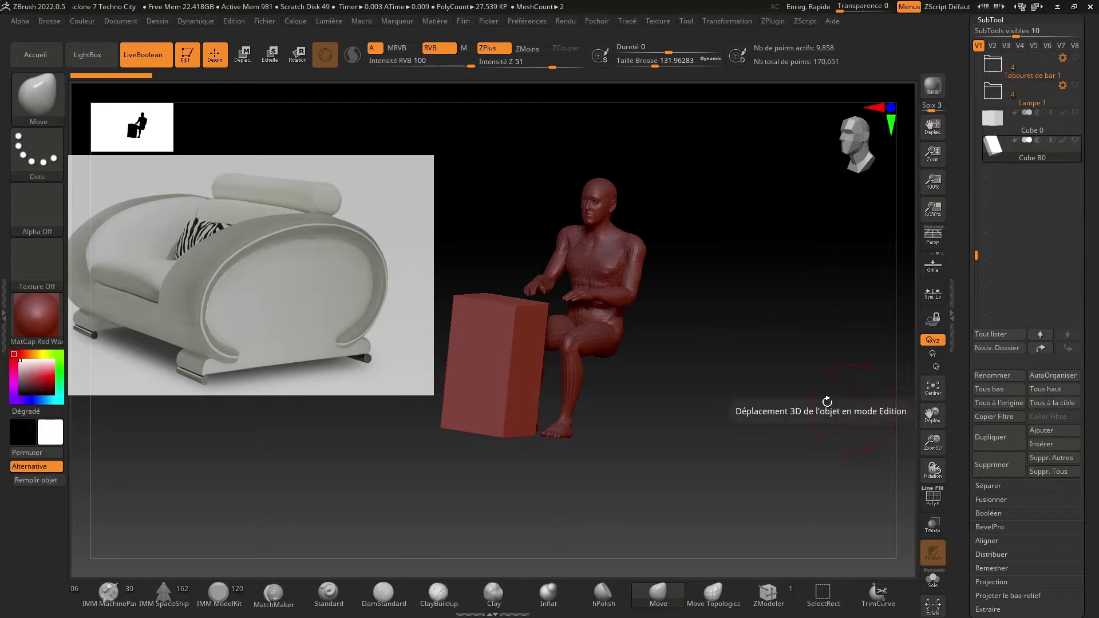
pyautogui.moveTo(827, 400); pyautogui.dragTo(780, 376)
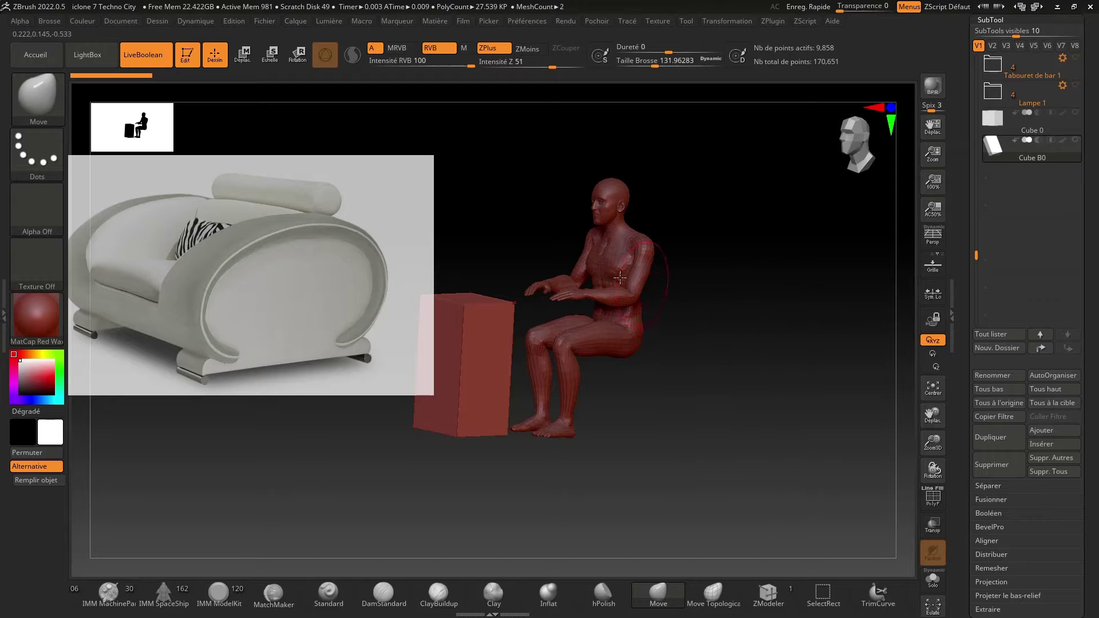
pyautogui.moveTo(785, 308); pyautogui.dragTo(614, 308)
pyautogui.moveTo(745, 347); pyautogui.dragTo(842, 371)
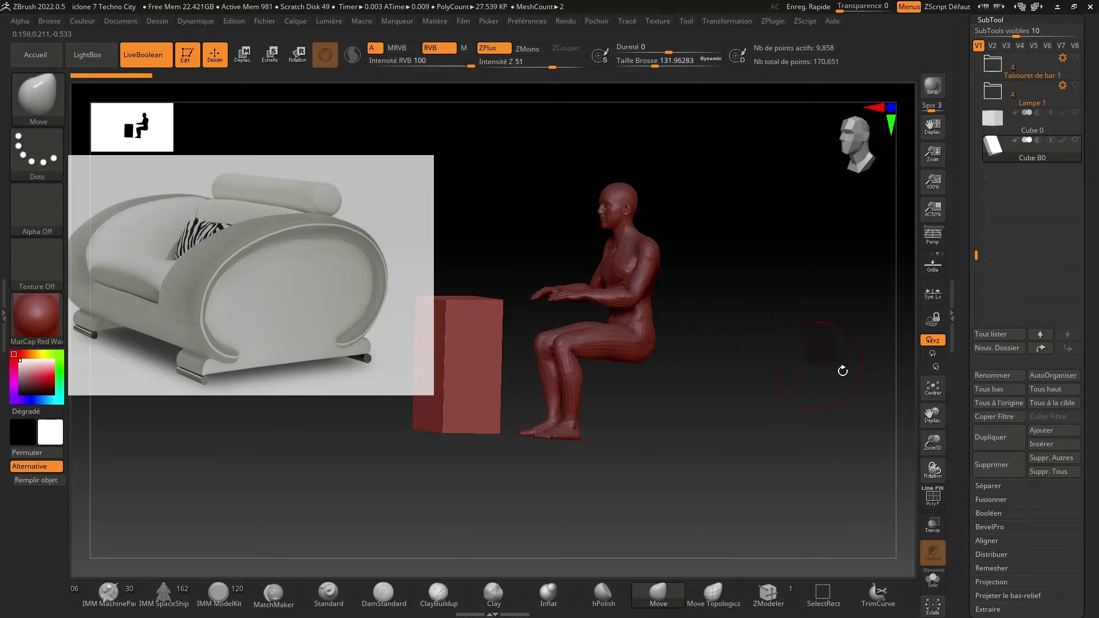
# Append a Cylinder3D subtool, make it the active subtool and turn on transparent display to see the figure through it.
pyautogui.click(1054, 430)
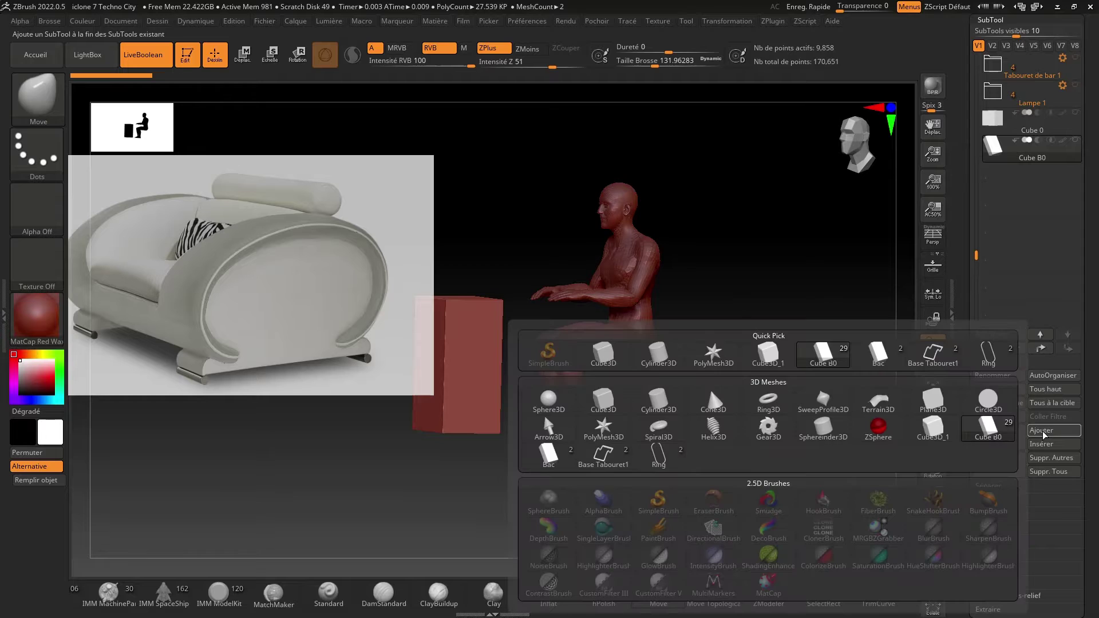
pyautogui.click(664, 406)
pyautogui.moveTo(857, 320); pyautogui.dragTo(871, 319)
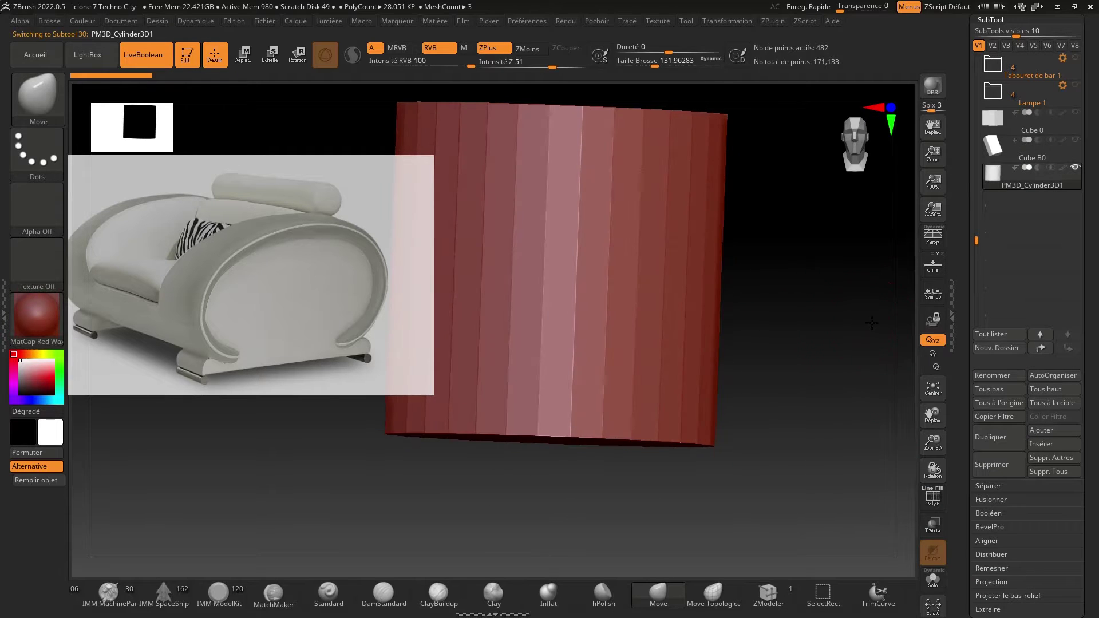
pyautogui.click(933, 526)
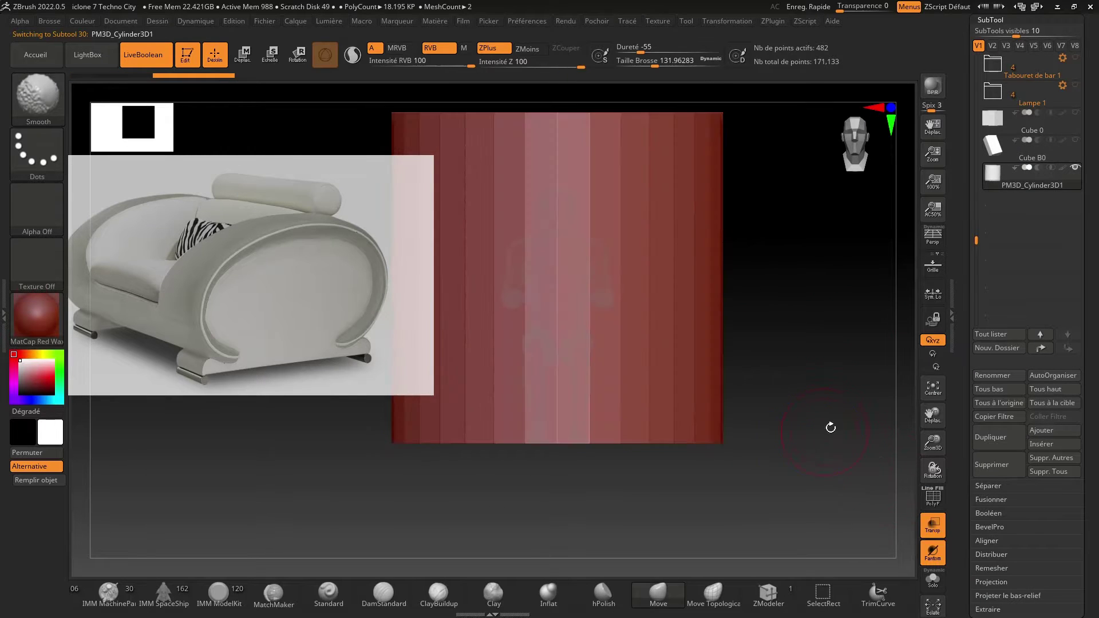
pyautogui.keyDown('shift'); pyautogui.moveTo(827, 444); pyautogui.dragTo(832, 427); pyautogui.keyUp('shift')
# Rotate the cylinder 90° in the front view so it lies horizontally, and scale it down uniformly to roughly a third.
pyautogui.click(240, 59)
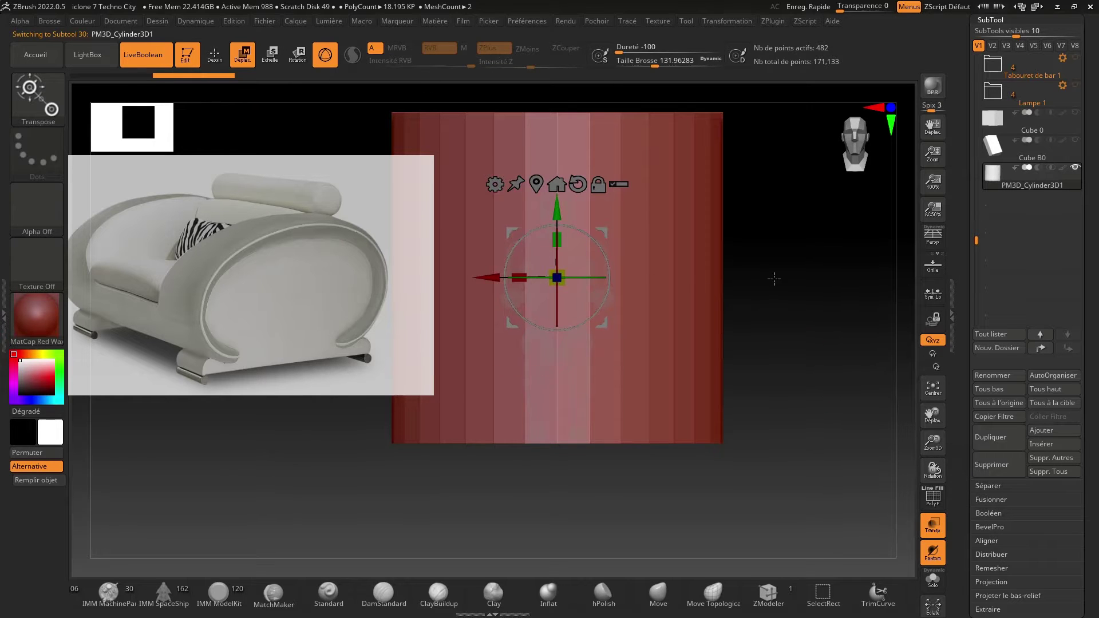
pyautogui.moveTo(774, 279); pyautogui.dragTo(517, 222)
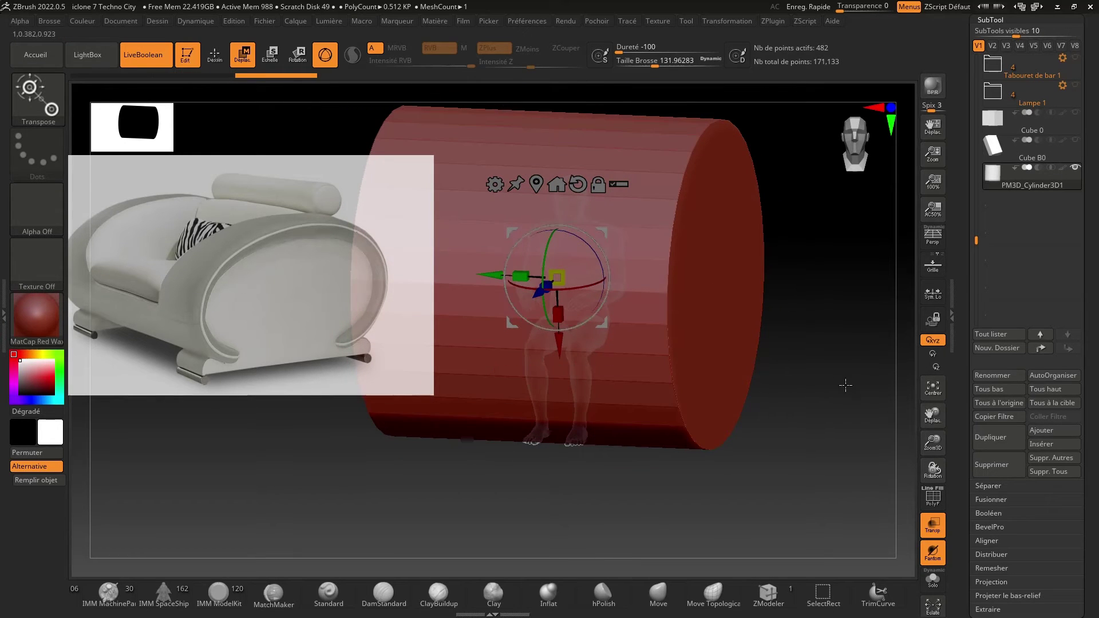
pyautogui.keyDown('shift'); pyautogui.moveTo(841, 385); pyautogui.dragTo(824, 346); pyautogui.keyUp('shift')
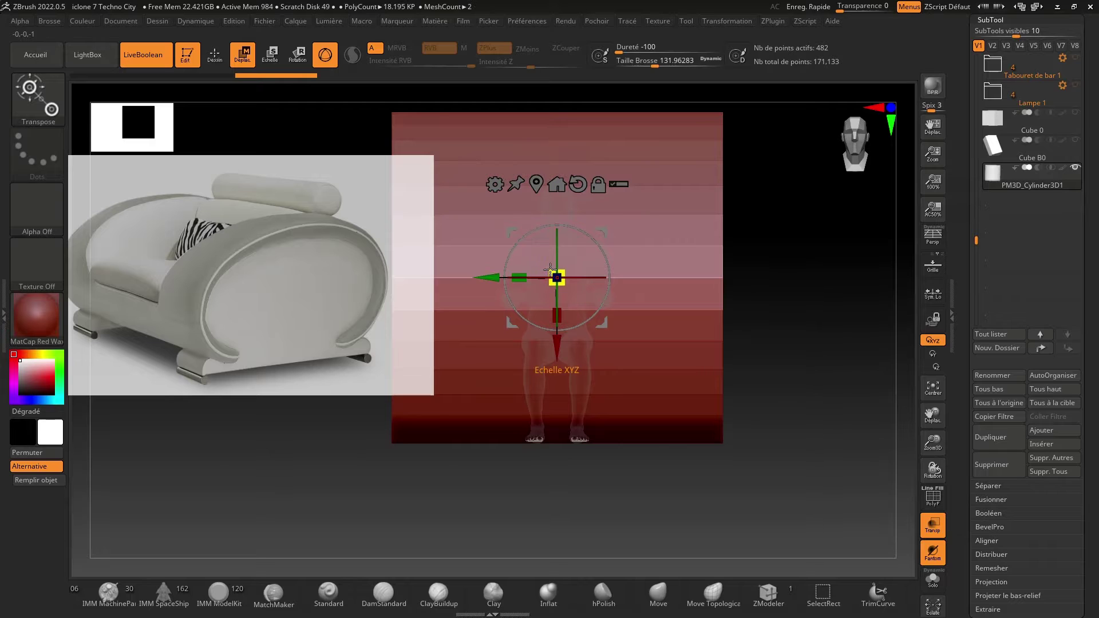
pyautogui.moveTo(550, 269); pyautogui.dragTo(597, 399)
pyautogui.moveTo(813, 366); pyautogui.dragTo(763, 368)
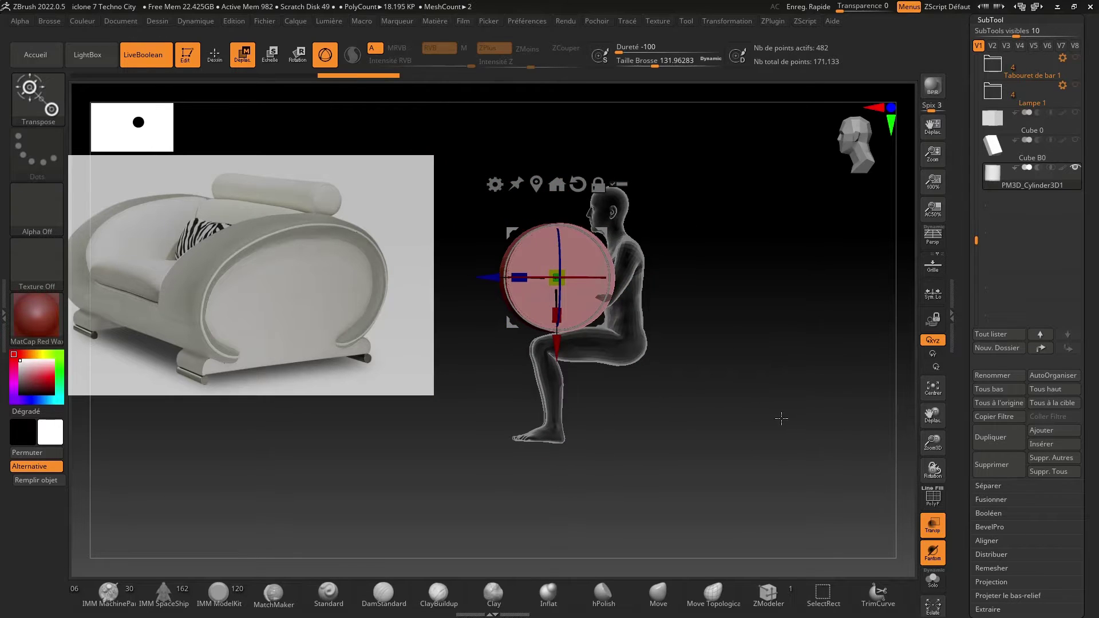
# Rename the cylinder subtool "cylindre 00" and duplicate it.
pyautogui.click(1010, 377)
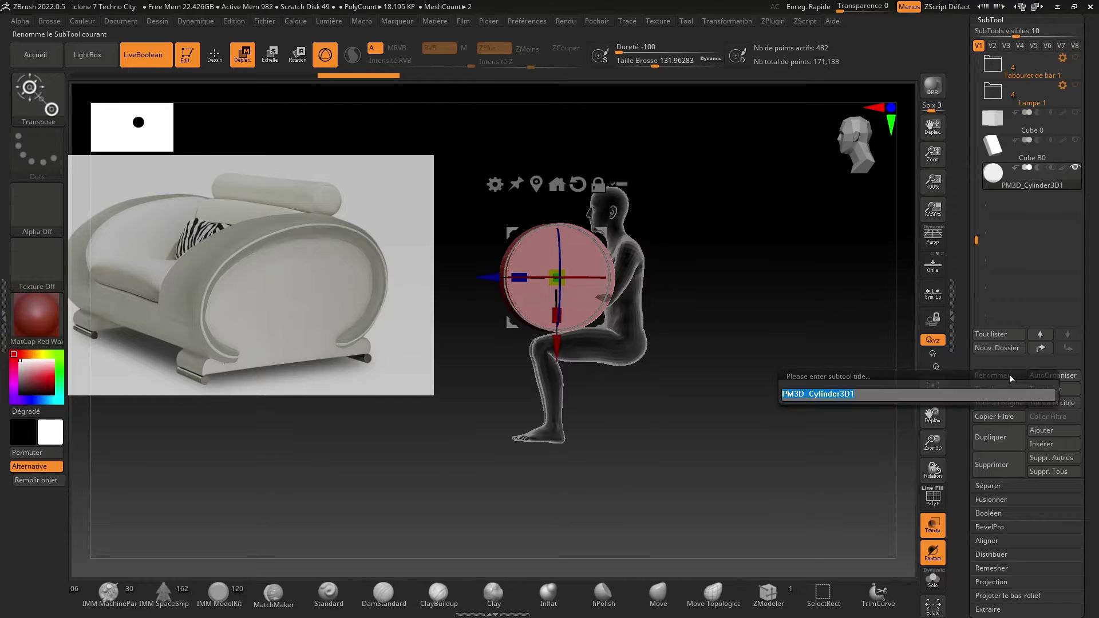
pyautogui.write('cylindre 00')
pyautogui.press('Return')
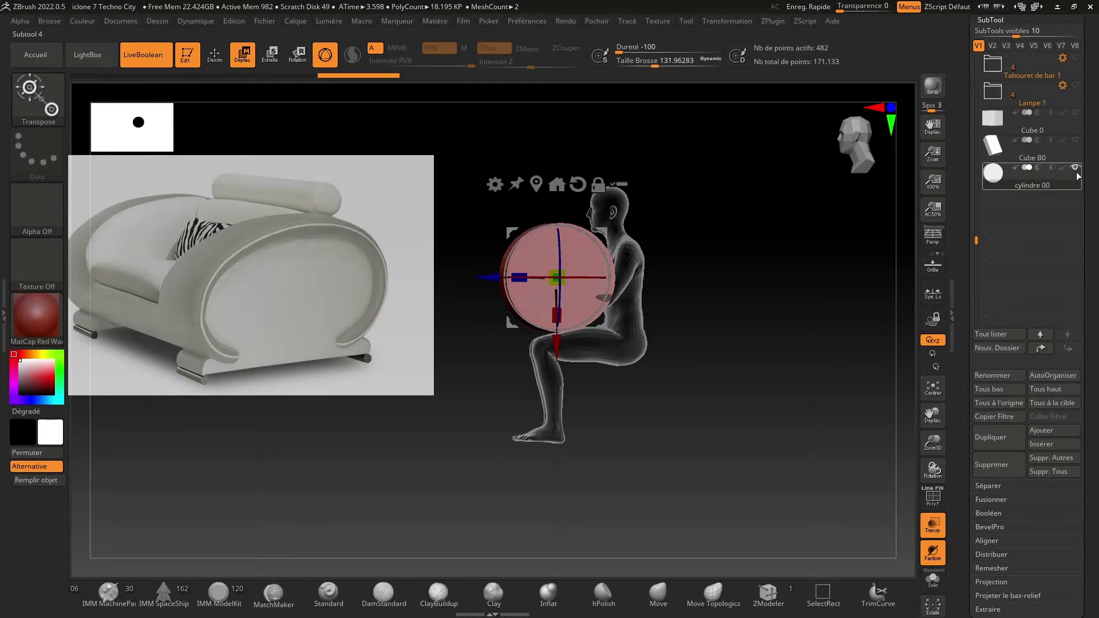
pyautogui.click(995, 440)
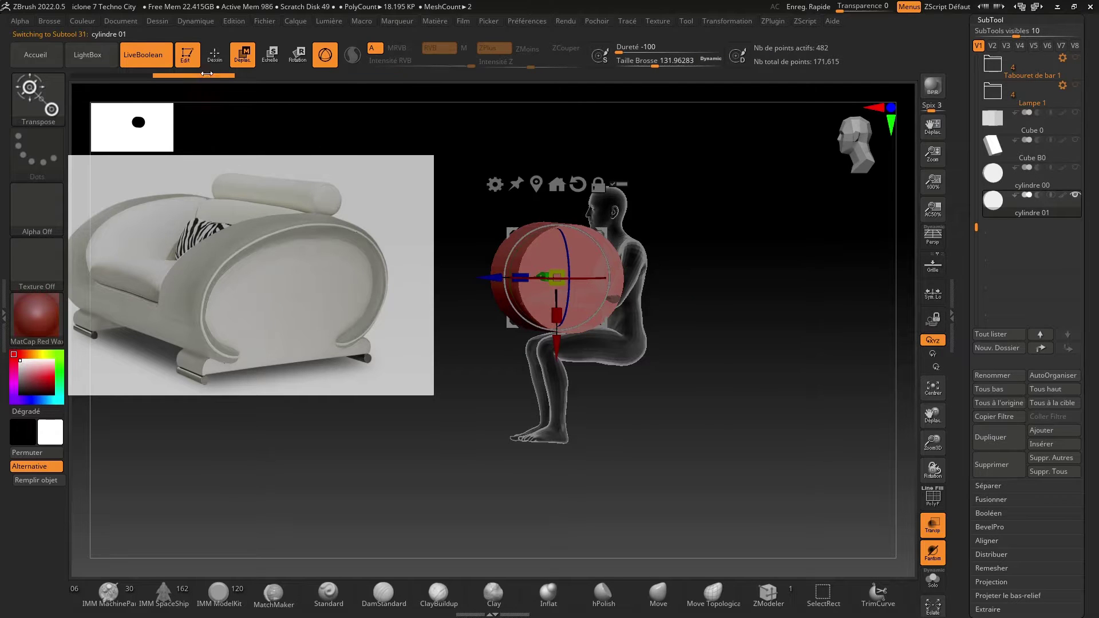
# Make the duplicate subtool cylindre 01 active in draw mode and turn off transparent display.
pyautogui.click(220, 62)
pyautogui.moveTo(483, 228); pyautogui.dragTo(882, 501)
pyautogui.click(932, 525)
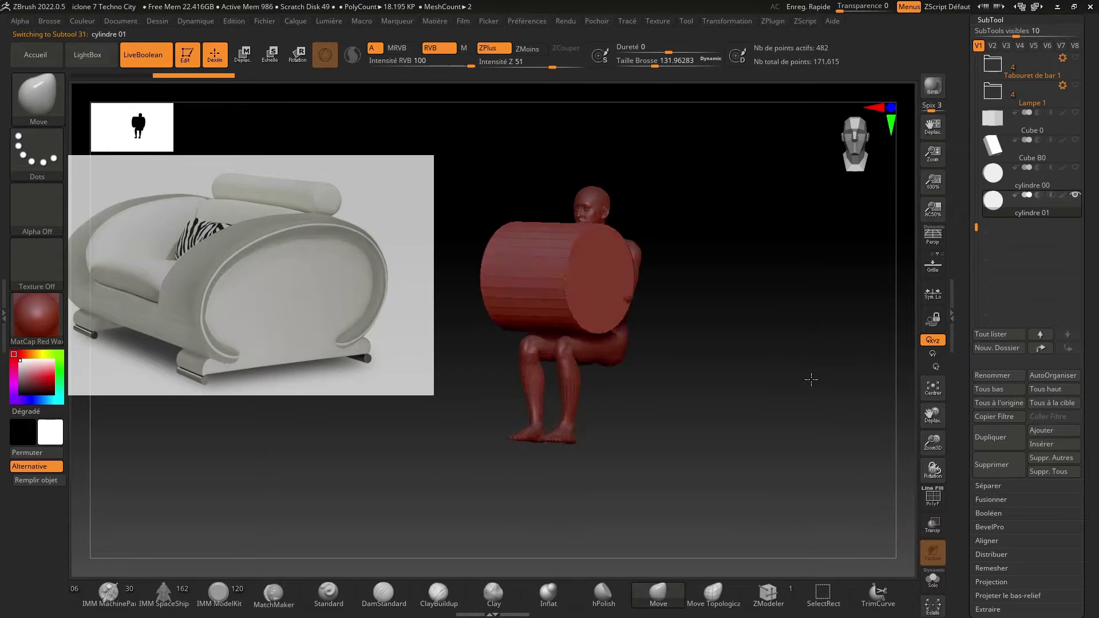
pyautogui.moveTo(809, 378); pyautogui.dragTo(816, 422)
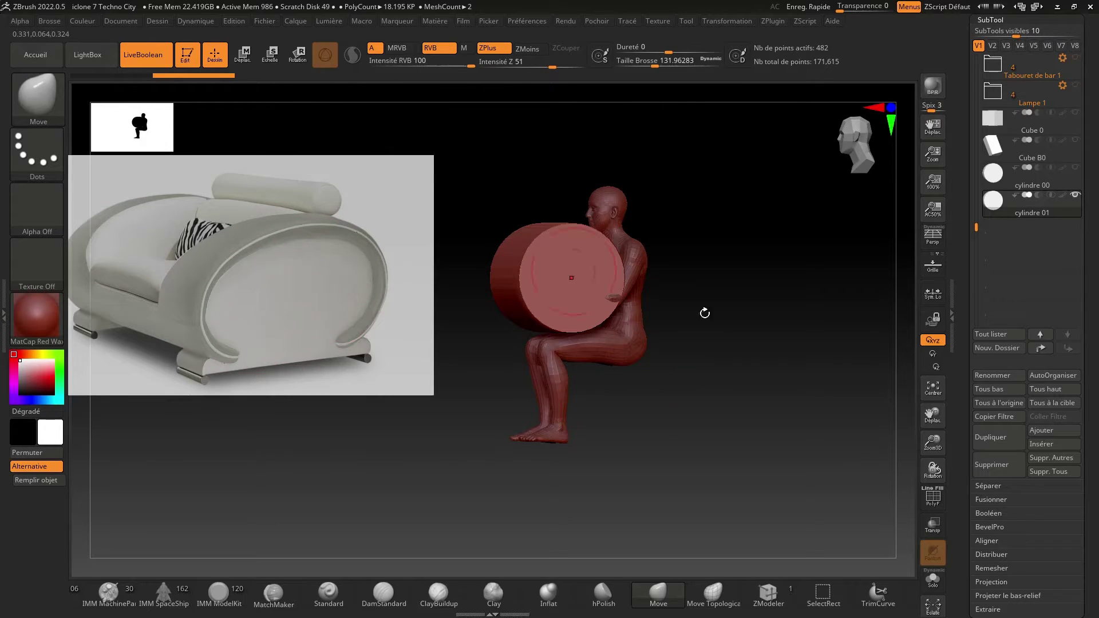
# Show the move gizmo on cylindre 01 and reset its orientation to the world axes.
pyautogui.moveTo(933, 470)
pyautogui.keyDown('shift'); pyautogui.mouseDown()
pyautogui.moveTo(934, 451)
pyautogui.moveTo(943, 480)
pyautogui.mouseUp(); pyautogui.keyUp('shift')
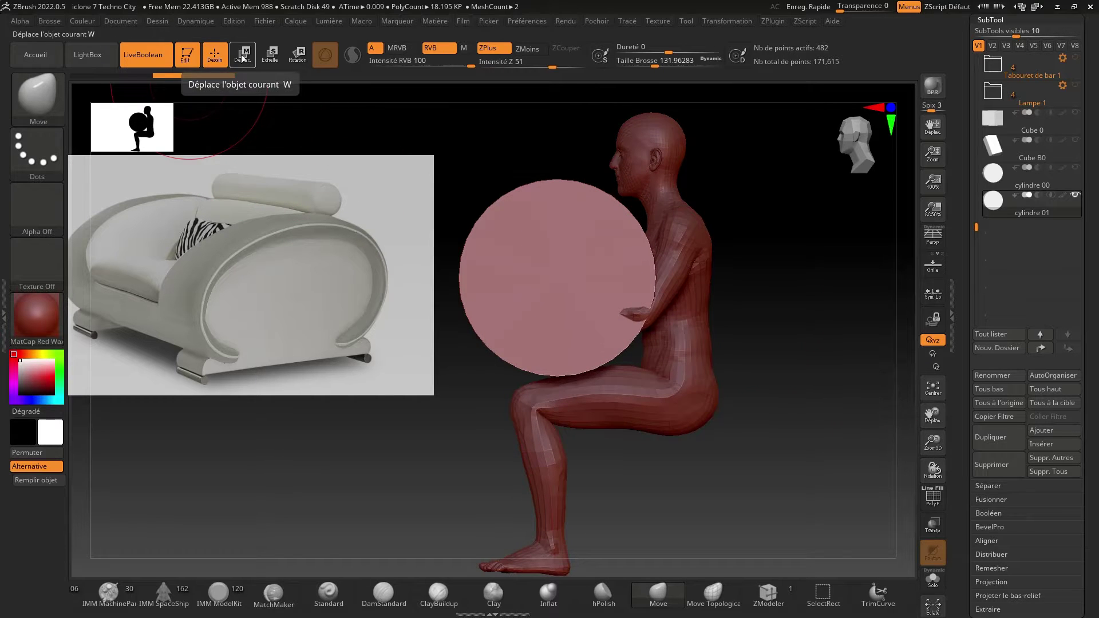
pyautogui.click(243, 54)
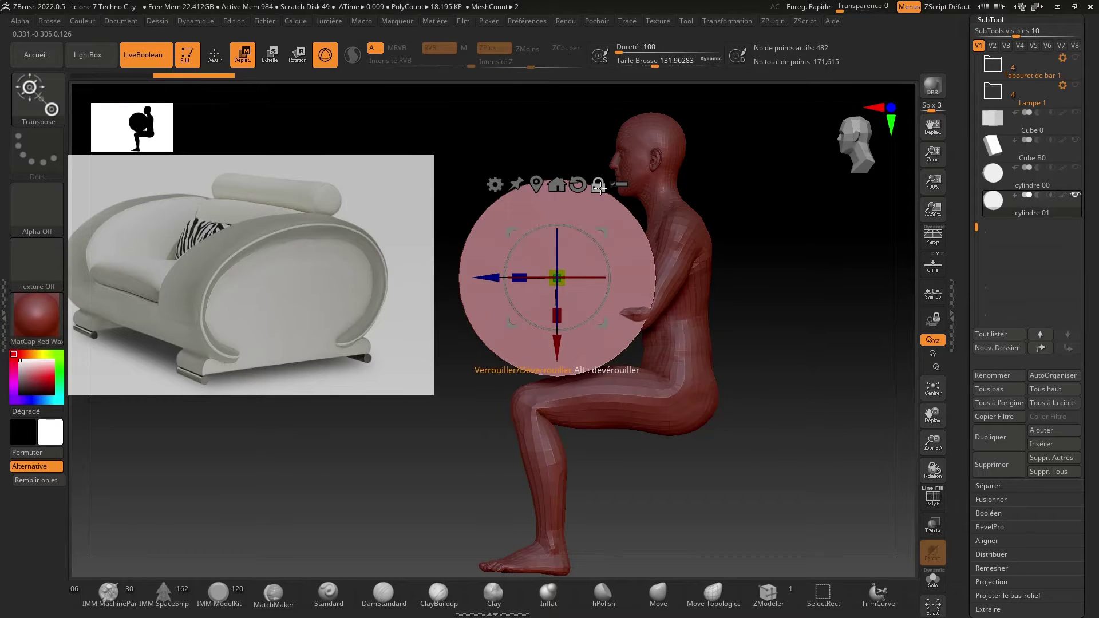
pyautogui.click(578, 183)
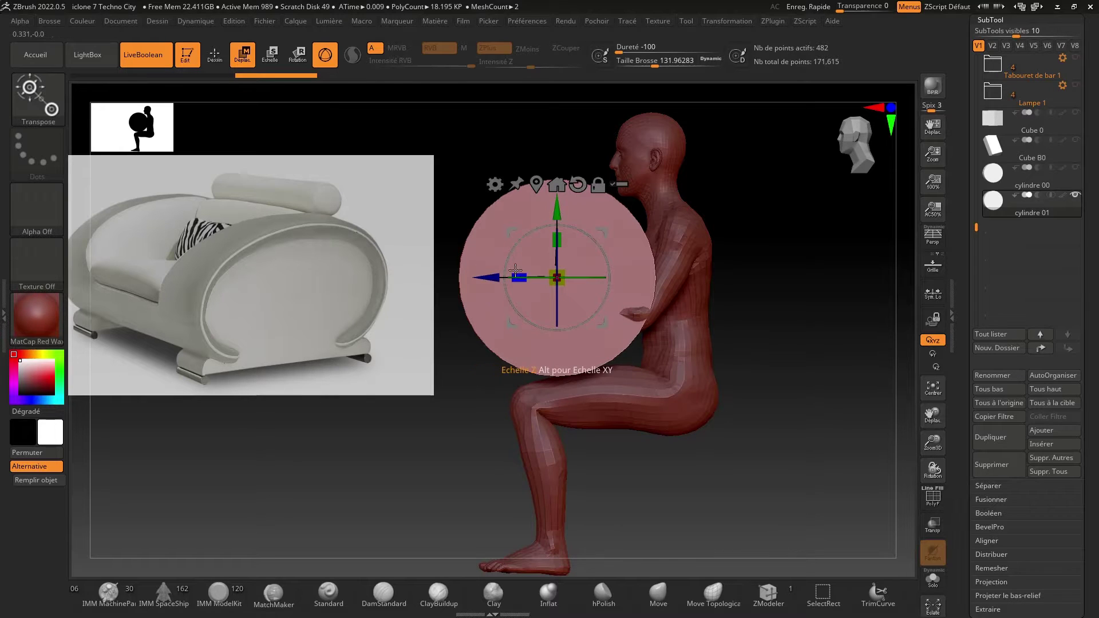
# Try to stretch cylindre 01 along the Z axis into a symmetrical oval.
pyautogui.moveTo(516, 277); pyautogui.dragTo(485, 276)
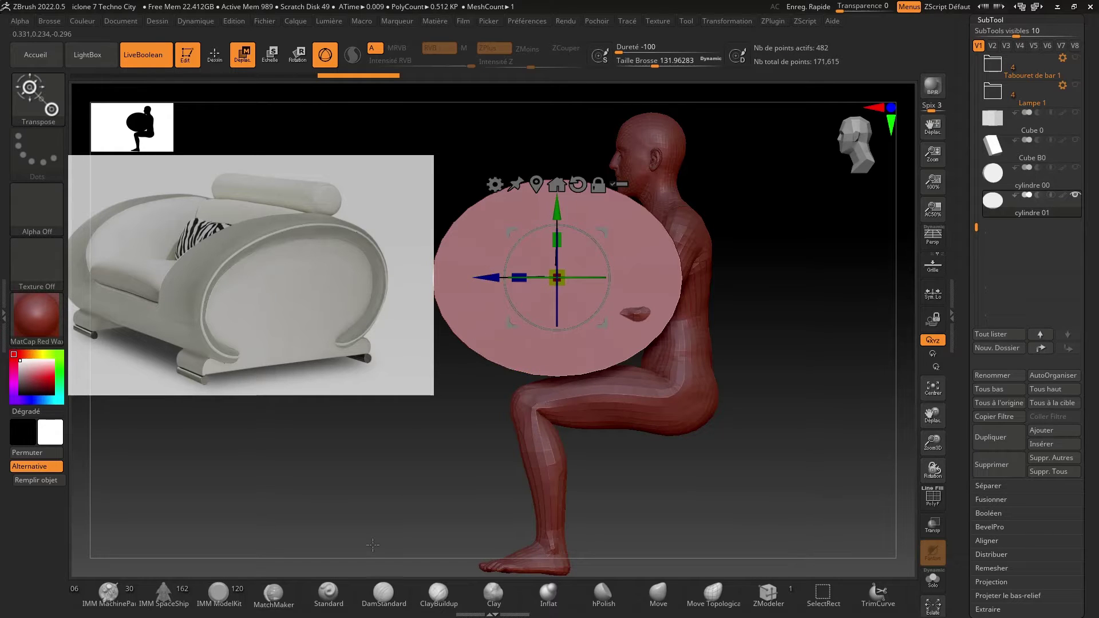
pyautogui.moveTo(374, 545)
pyautogui.mouseDown()
pyautogui.moveTo(393, 542)
pyautogui.moveTo(377, 541)
pyautogui.mouseUp()
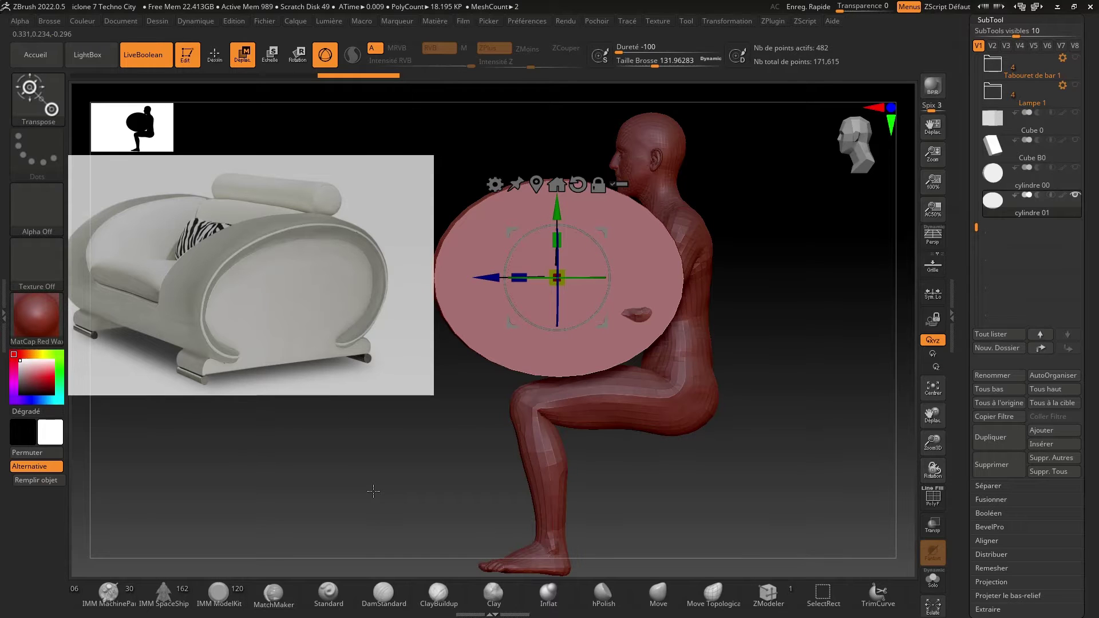
pyautogui.hotkey('ctrl', 'z')
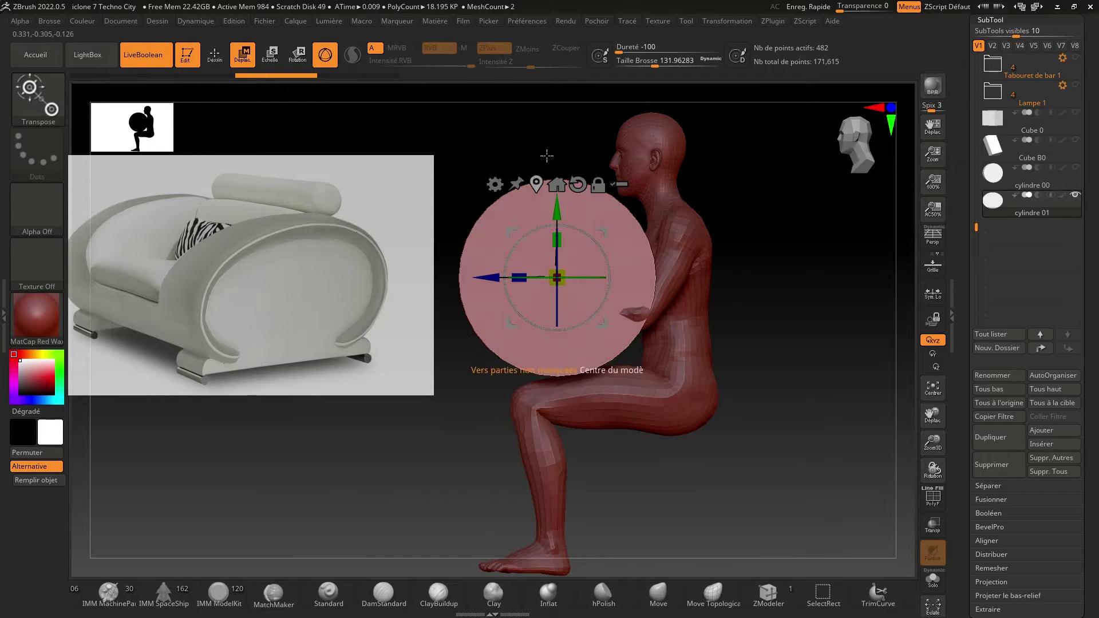
# Apply the Déformer Souple deformer to cylindre 01, pulling its front upper control point forward and slightly down into an egg-shaped profile, and accept it.
pyautogui.click(492, 183)
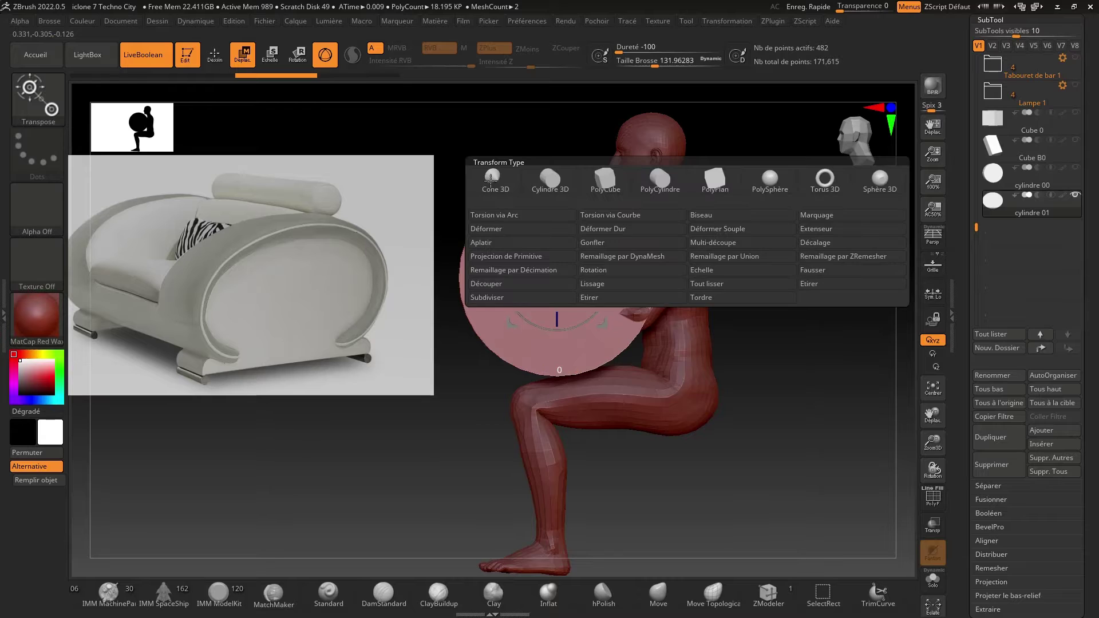
pyautogui.click(702, 231)
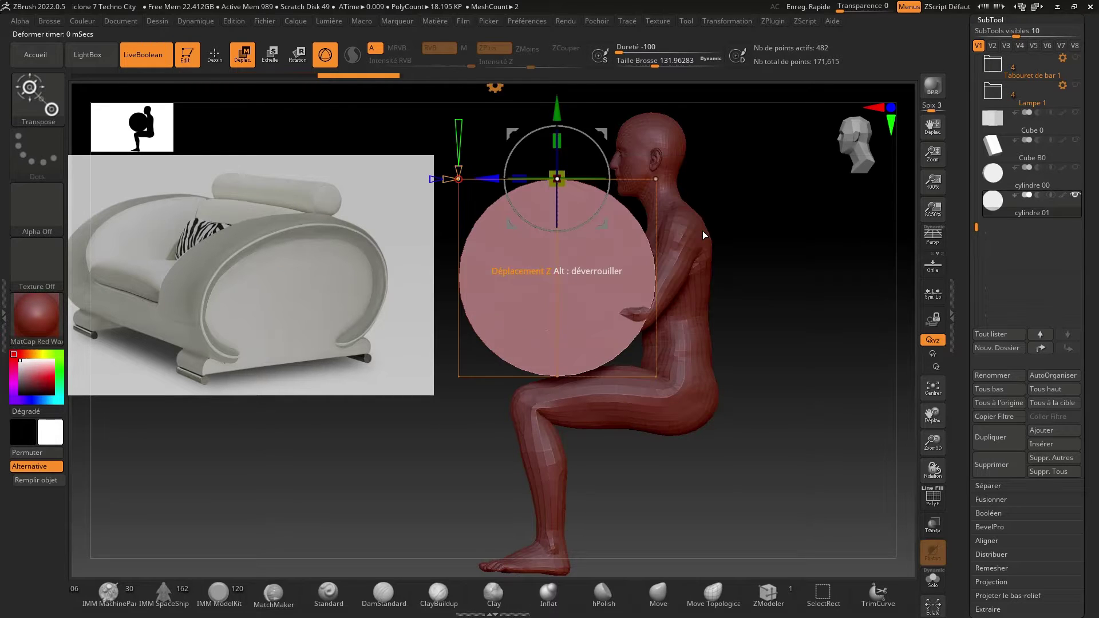
pyautogui.moveTo(798, 312); pyautogui.dragTo(831, 300)
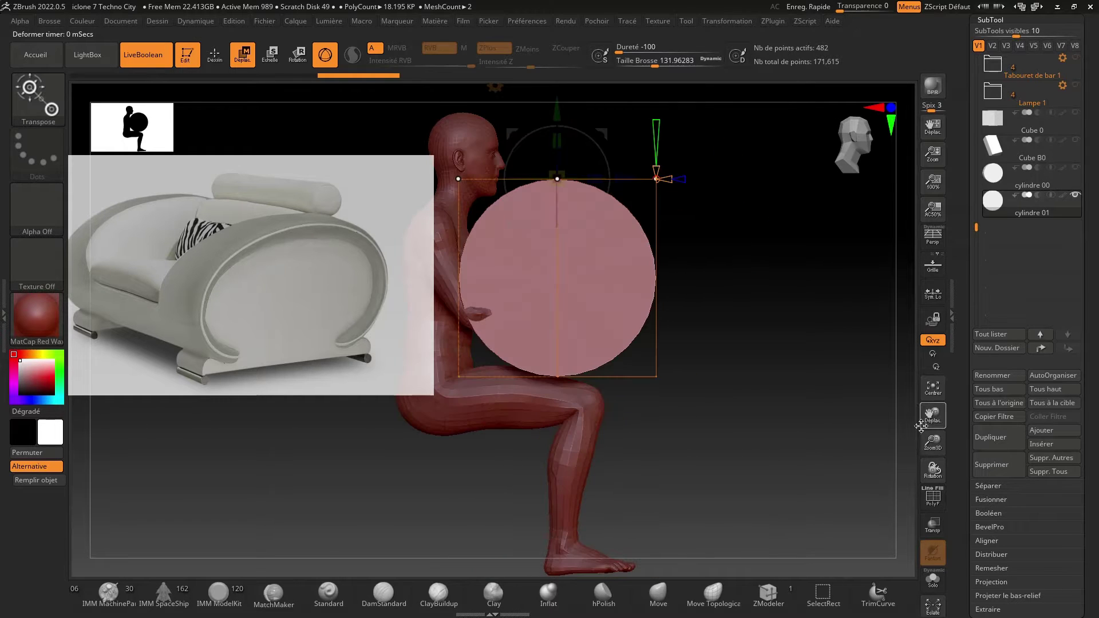
pyautogui.moveTo(929, 437); pyautogui.dragTo(952, 449)
pyautogui.moveTo(866, 363); pyautogui.dragTo(824, 393)
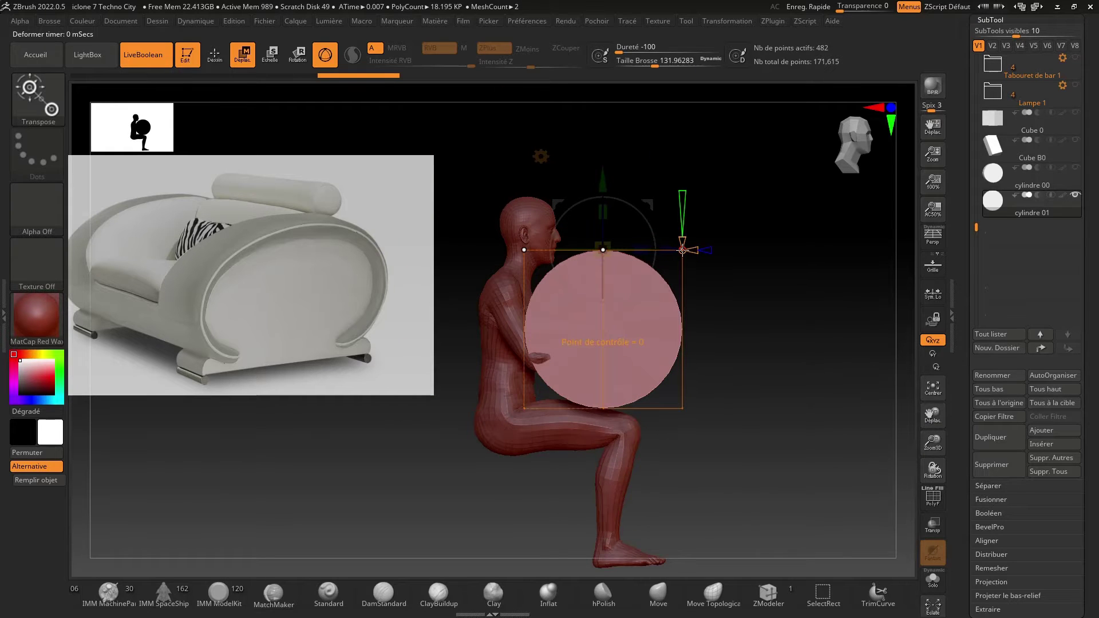
pyautogui.moveTo(682, 250); pyautogui.dragTo(710, 267)
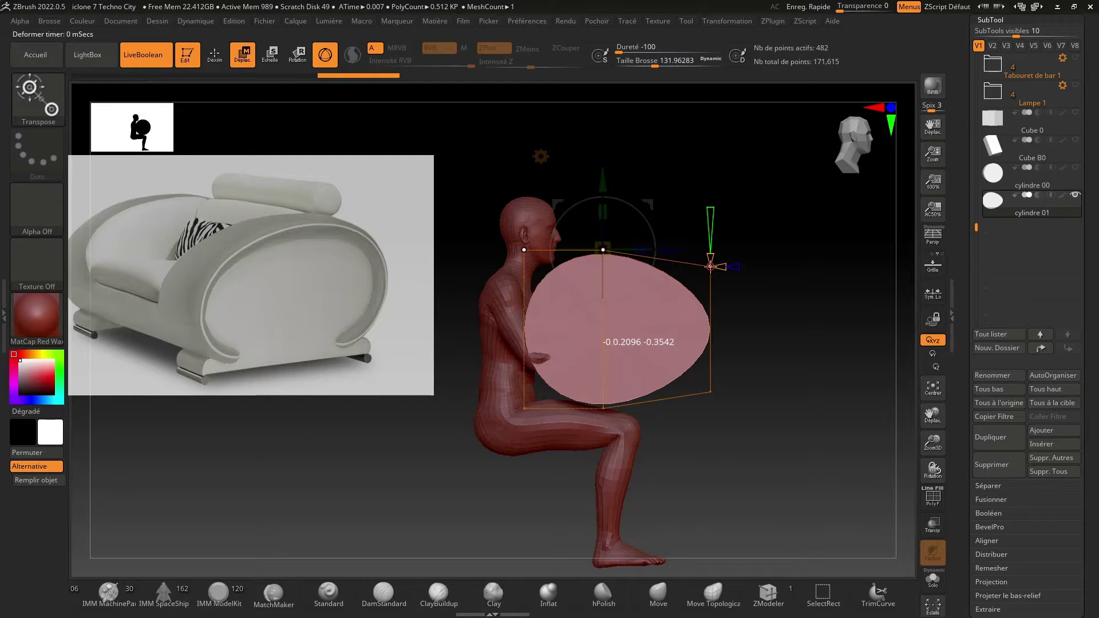
pyautogui.moveTo(711, 267); pyautogui.dragTo(724, 266)
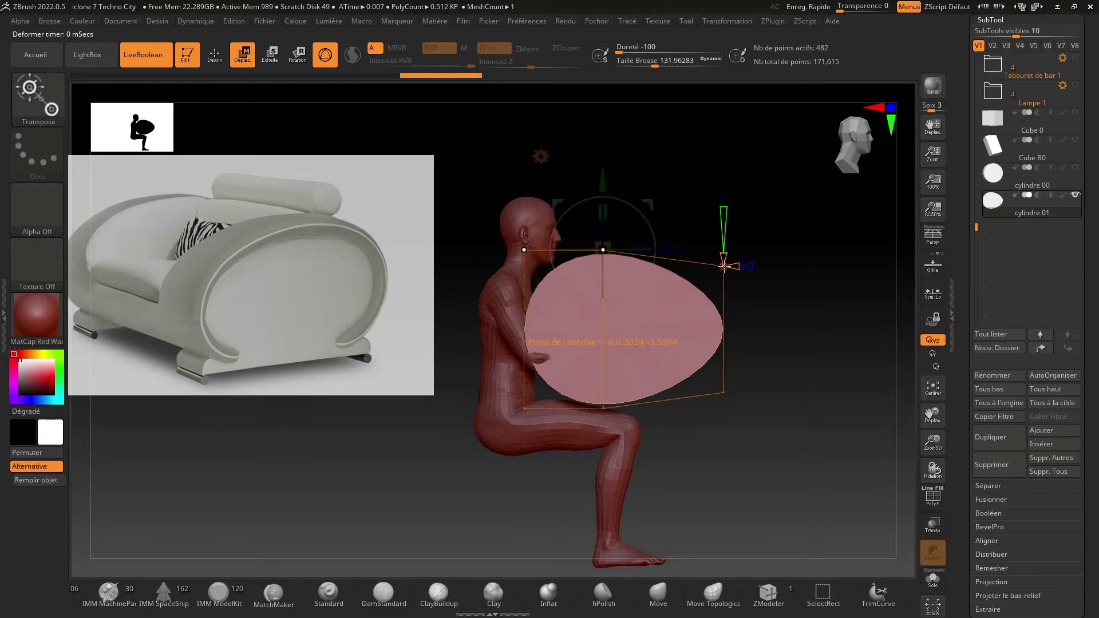
pyautogui.moveTo(724, 266); pyautogui.dragTo(726, 260)
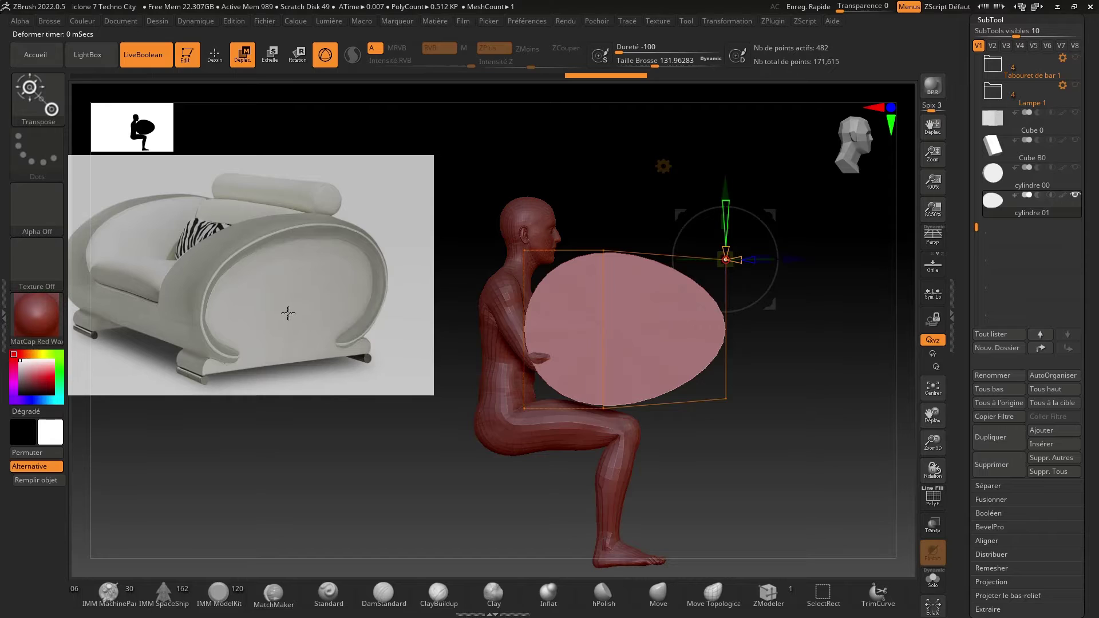
pyautogui.click(663, 166)
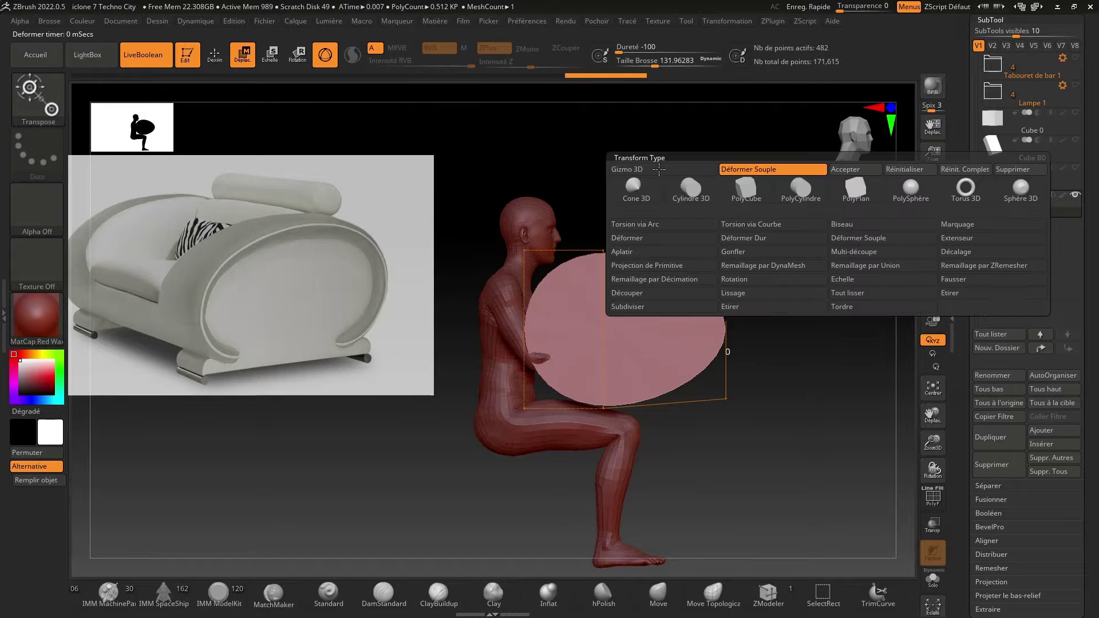
pyautogui.click(845, 172)
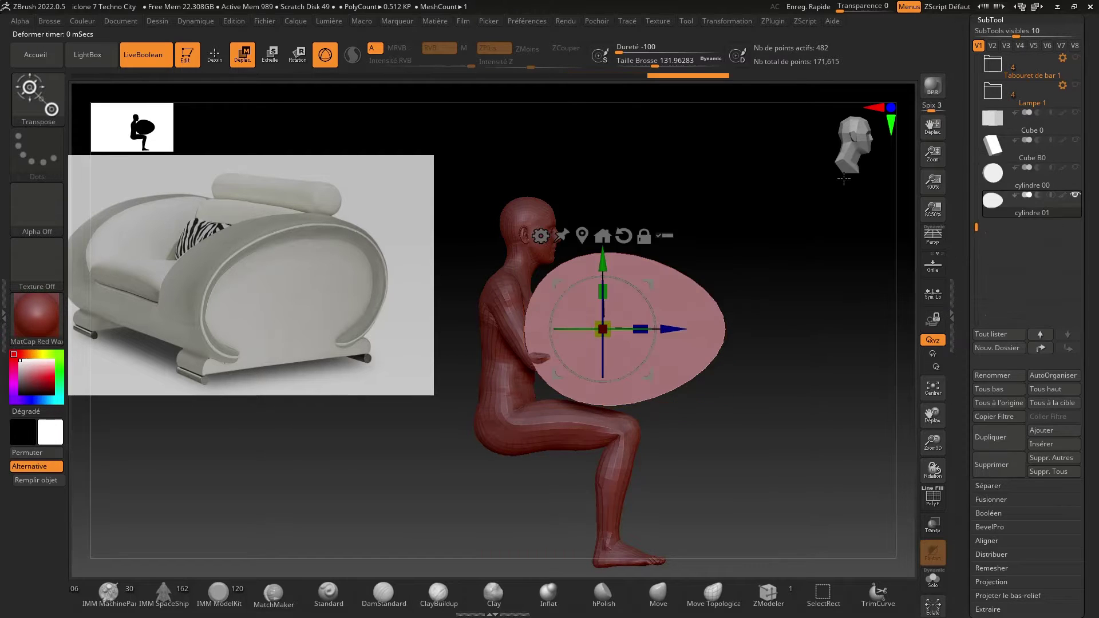
# Scale the egg-shaped cylindre 01 slightly shorter and to about half its width, and move it sideways to beside the figure's left arm.
pyautogui.moveTo(603, 291); pyautogui.dragTo(602, 292)
pyautogui.moveTo(790, 270); pyautogui.dragTo(635, 275)
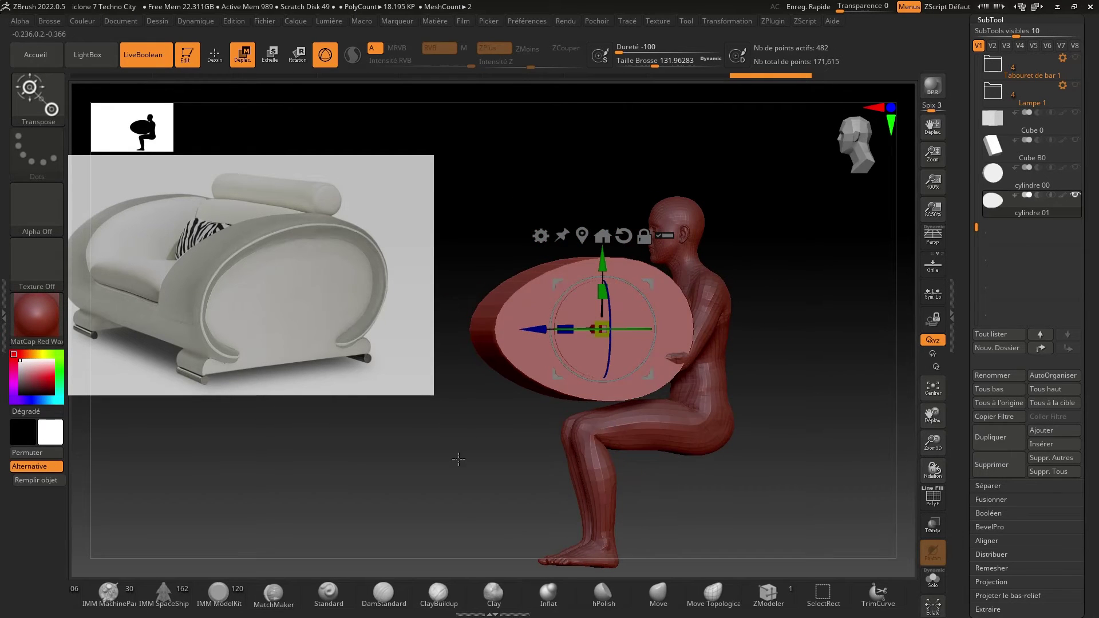
pyautogui.moveTo(458, 459); pyautogui.dragTo(507, 464)
pyautogui.keyDown('shift'); pyautogui.moveTo(471, 416); pyautogui.dragTo(515, 417); pyautogui.keyUp('shift')
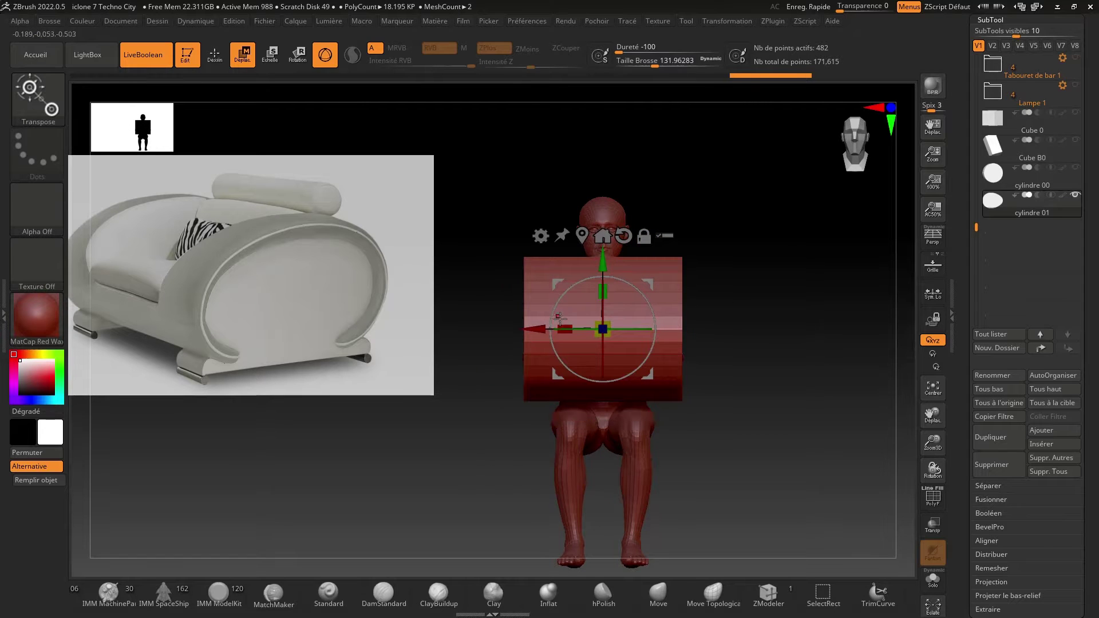
pyautogui.moveTo(564, 327); pyautogui.dragTo(586, 328)
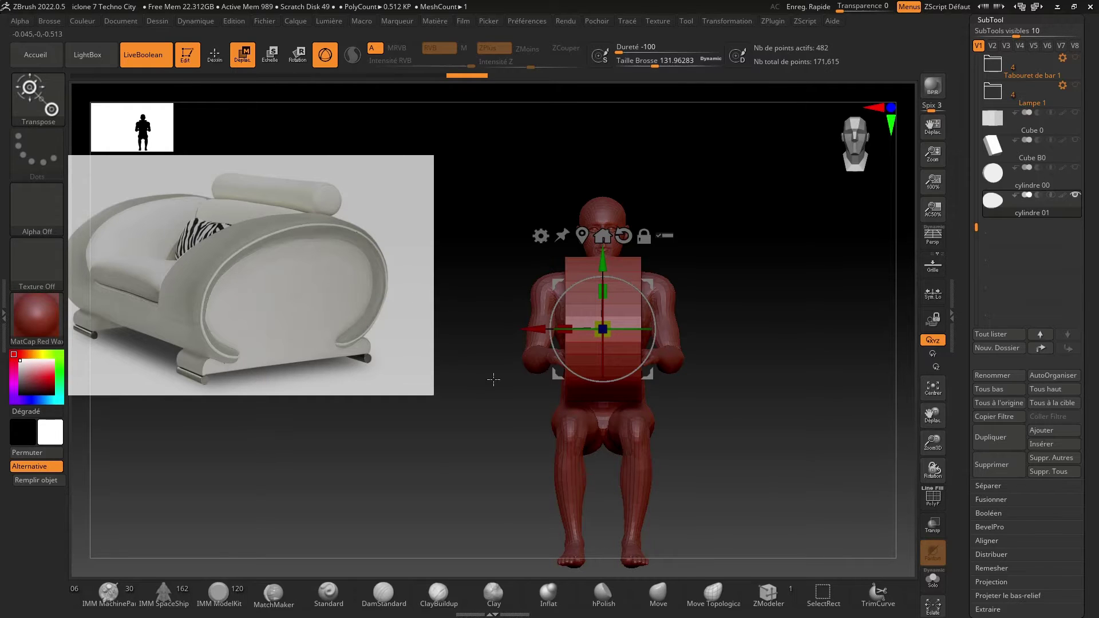
pyautogui.moveTo(534, 330); pyautogui.dragTo(639, 342)
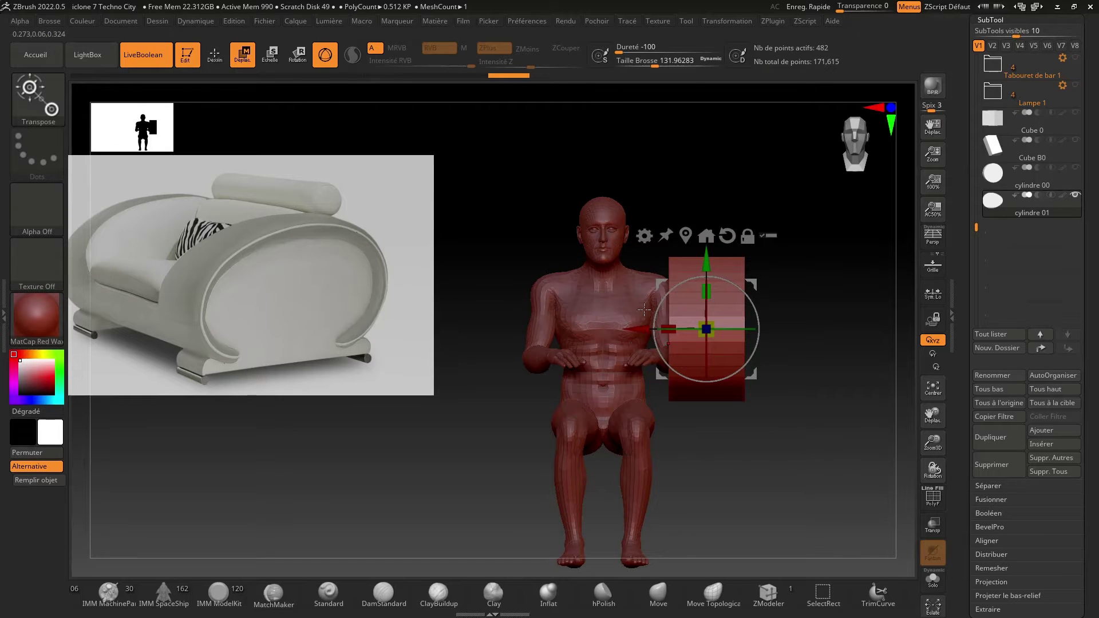
# Centre the egg-shaped cylindre 01 on the seated figure's mid-plane and save the project.
pyautogui.click(712, 238)
pyautogui.moveTo(766, 275); pyautogui.dragTo(748, 257)
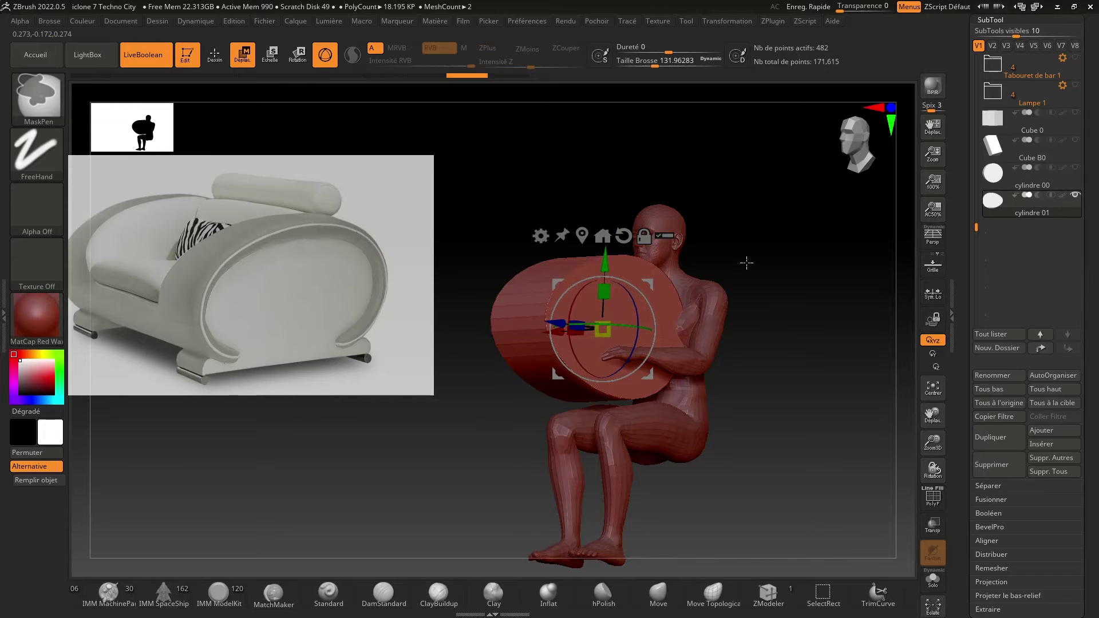
pyautogui.hotkey('ctrl', 's')
pyautogui.press('Return')
pyautogui.press('Return')
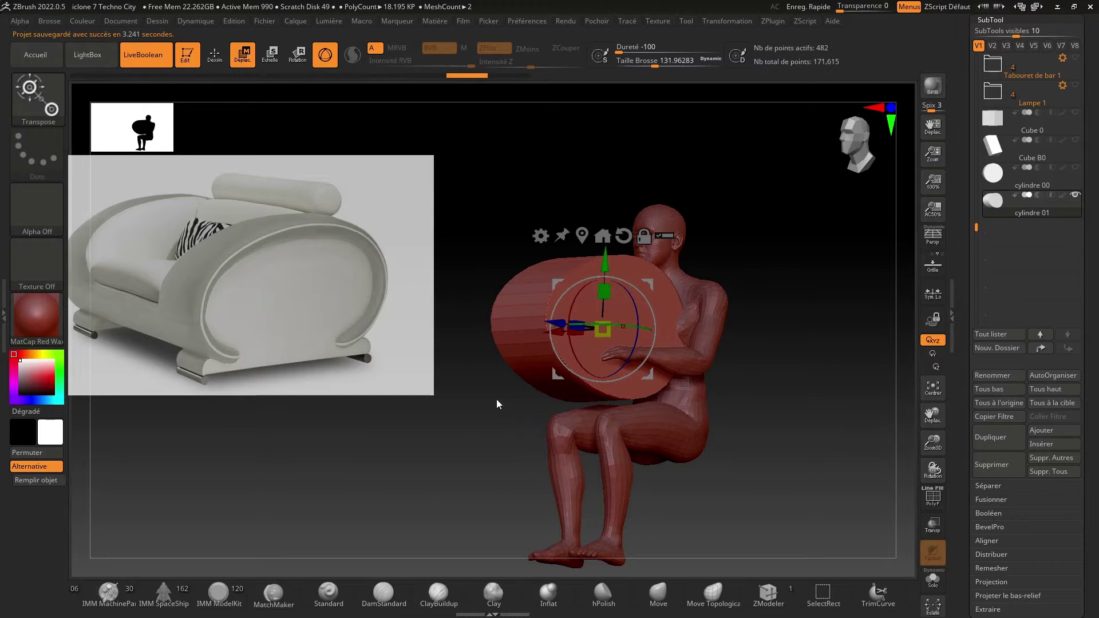
# Reset the gizmo's orientation, centre it on the egg-shaped cylindre 01, and save the project again.
pyautogui.moveTo(470, 458); pyautogui.dragTo(525, 477)
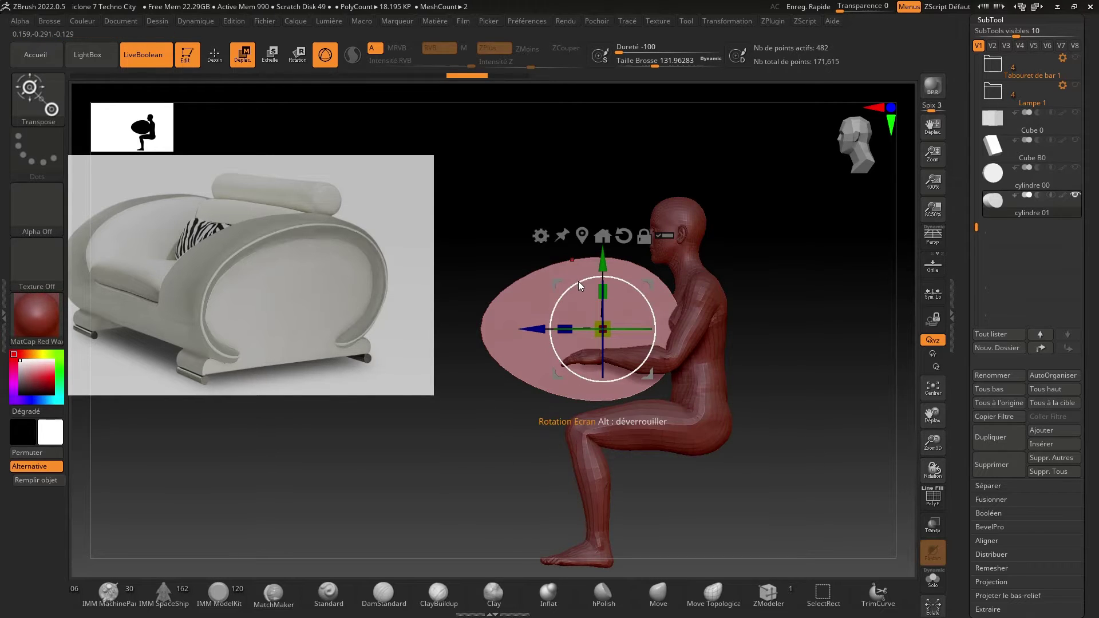
pyautogui.moveTo(504, 239); pyautogui.dragTo(503, 250)
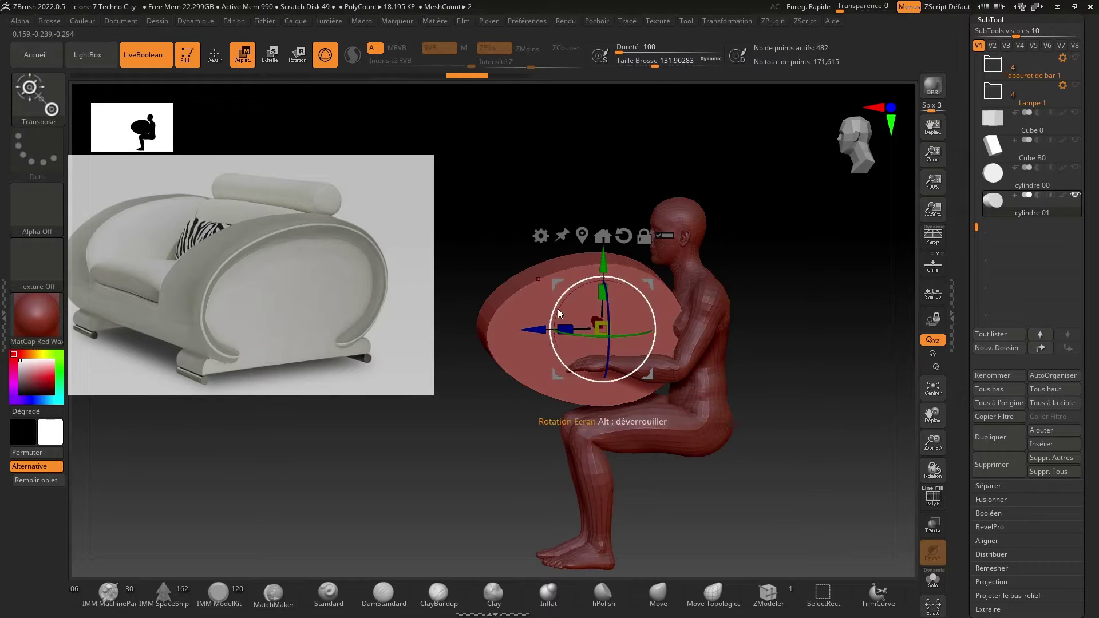
pyautogui.moveTo(572, 292); pyautogui.dragTo(569, 294)
pyautogui.keyDown('shift'); pyautogui.moveTo(512, 471); pyautogui.dragTo(475, 466); pyautogui.keyUp('shift')
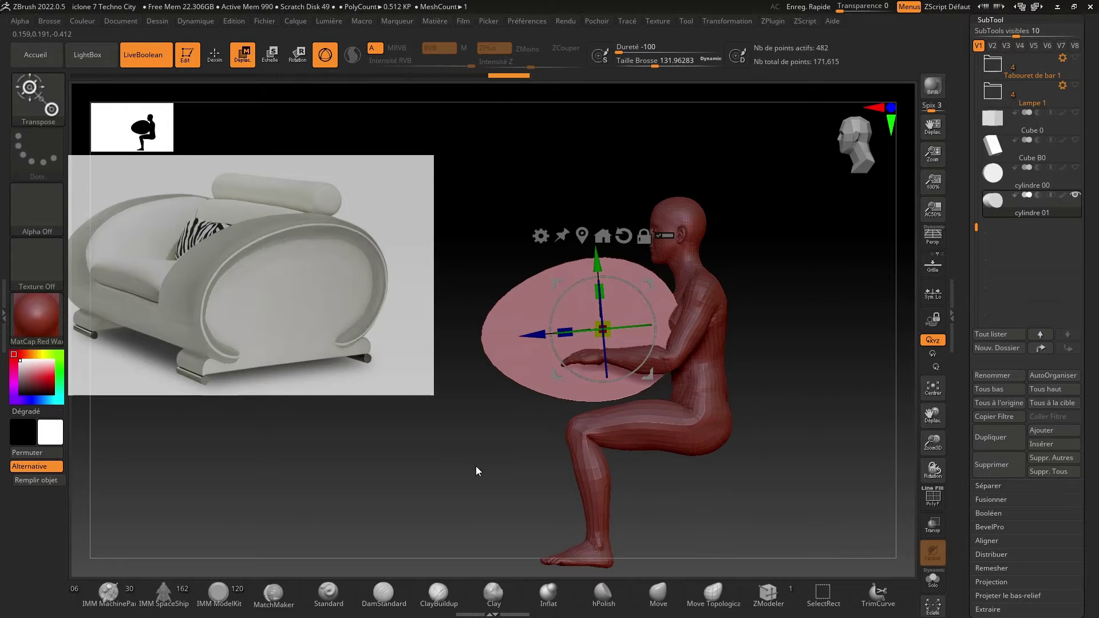
pyautogui.click(628, 238)
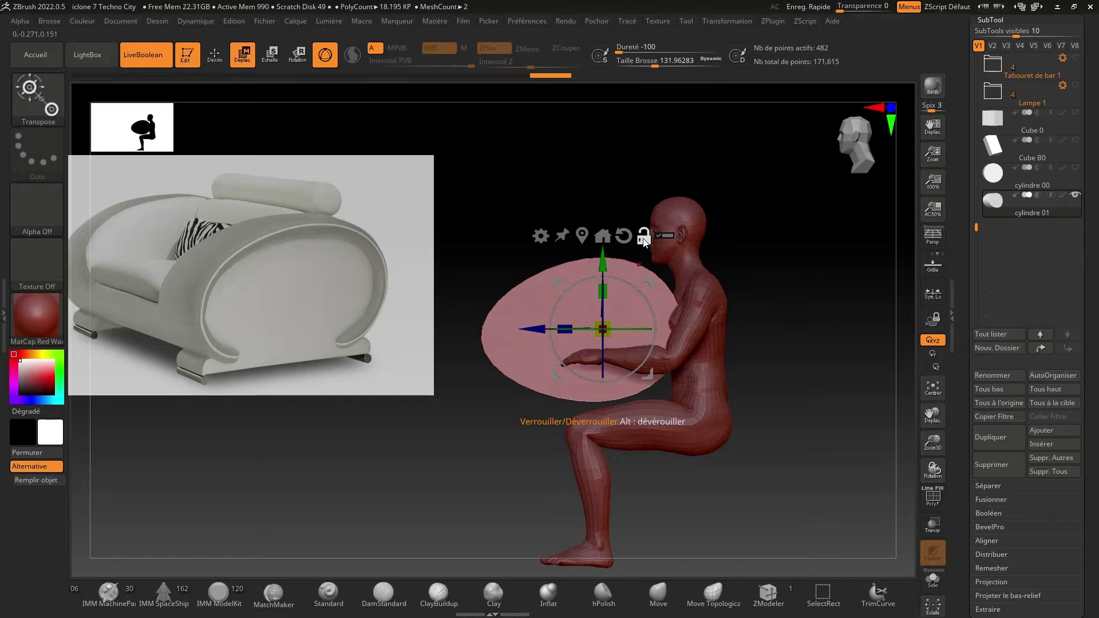
pyautogui.click(581, 237)
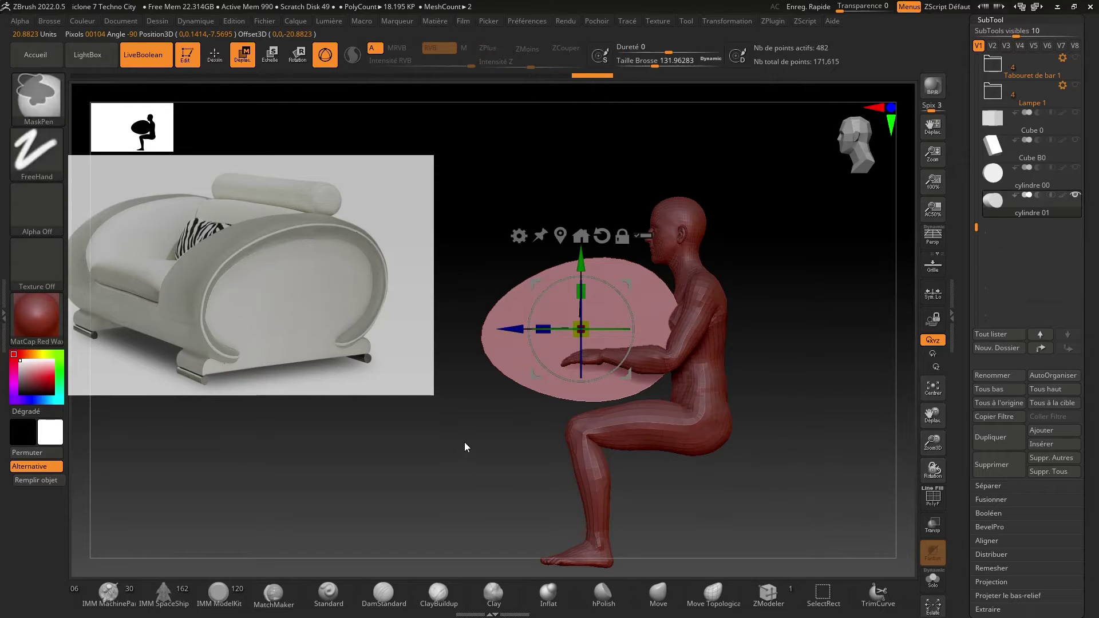
pyautogui.hotkey('ctrl', 's')
pyautogui.press('Return')
pyautogui.press('Return')
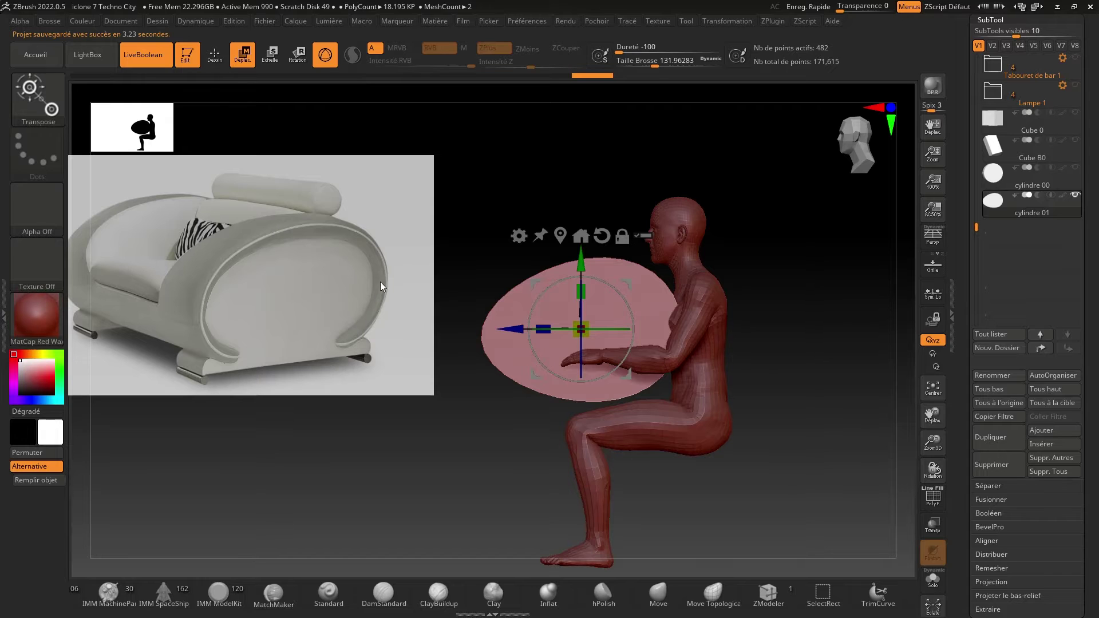
# Make cylindre 01 slightly narrower along the X axis and subdivide it twice with Lissage enabled.
pyautogui.moveTo(323, 393); pyautogui.dragTo(417, 489)
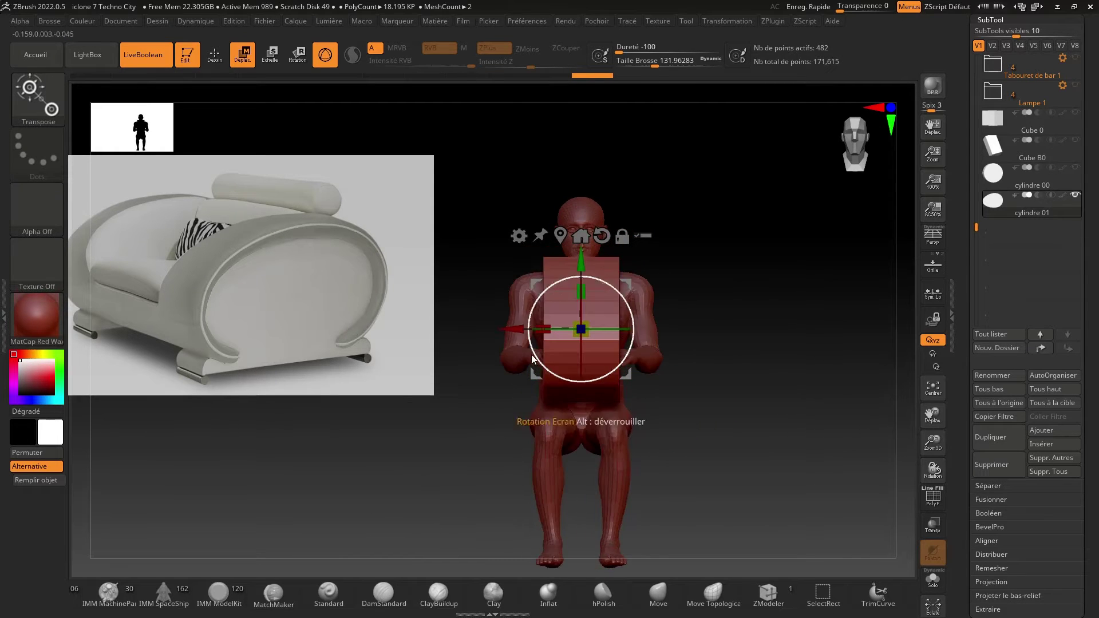
pyautogui.moveTo(540, 329); pyautogui.dragTo(550, 325)
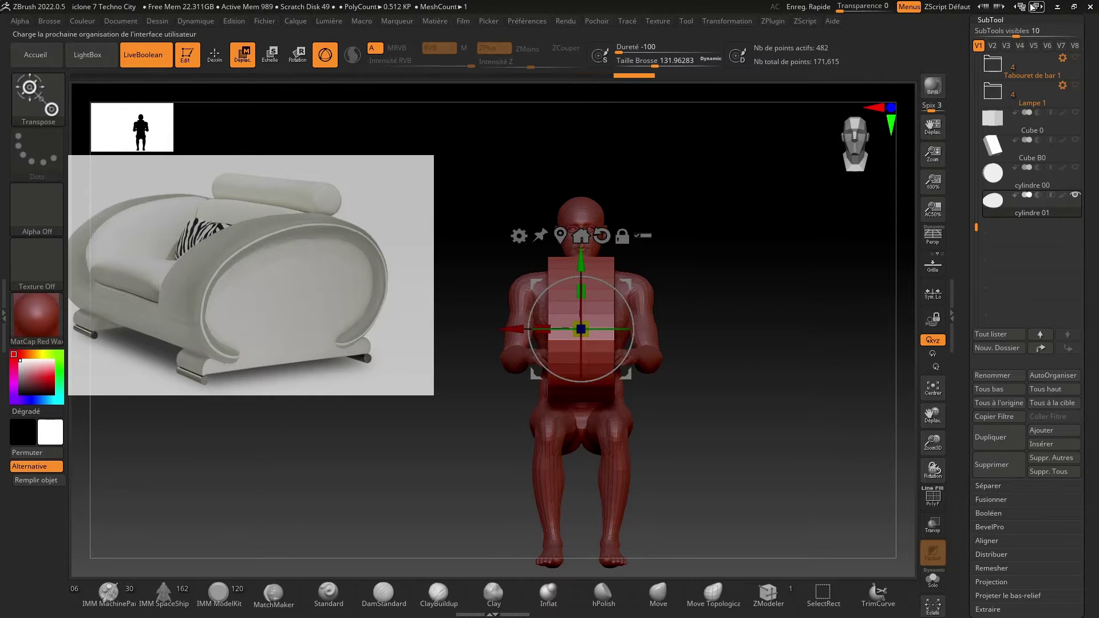
pyautogui.click(990, 21)
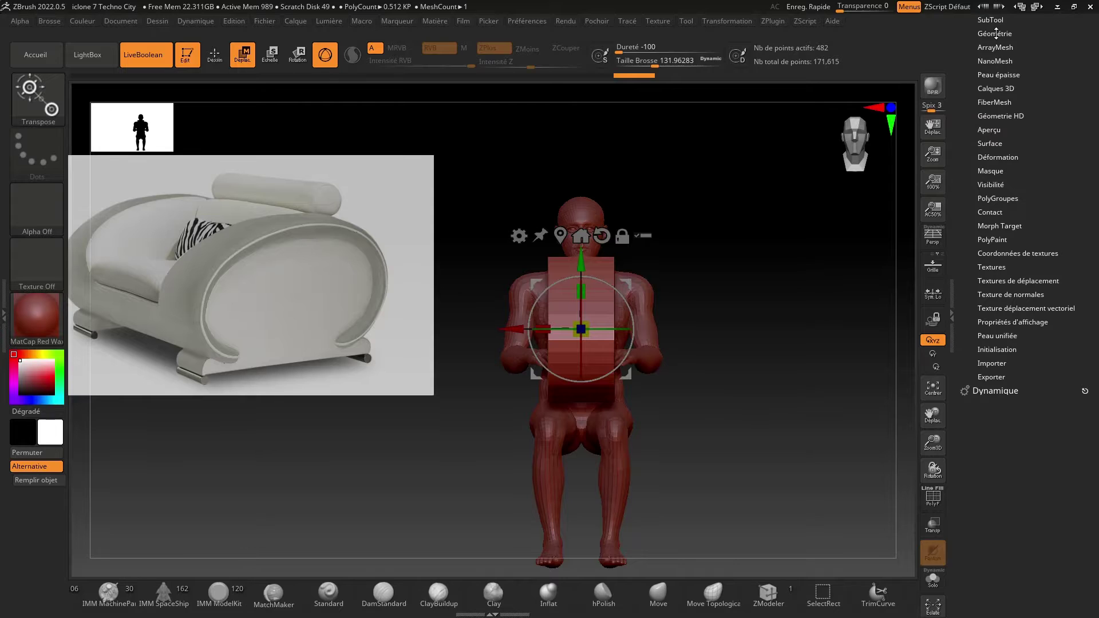
pyautogui.click(996, 33)
pyautogui.click(991, 140)
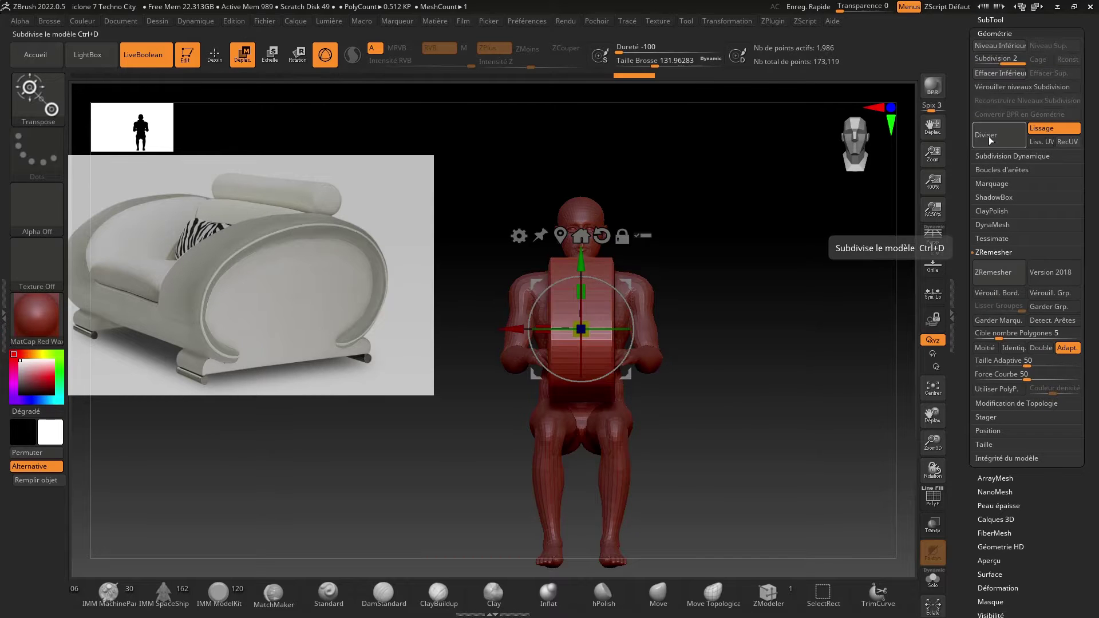
pyautogui.click(991, 139)
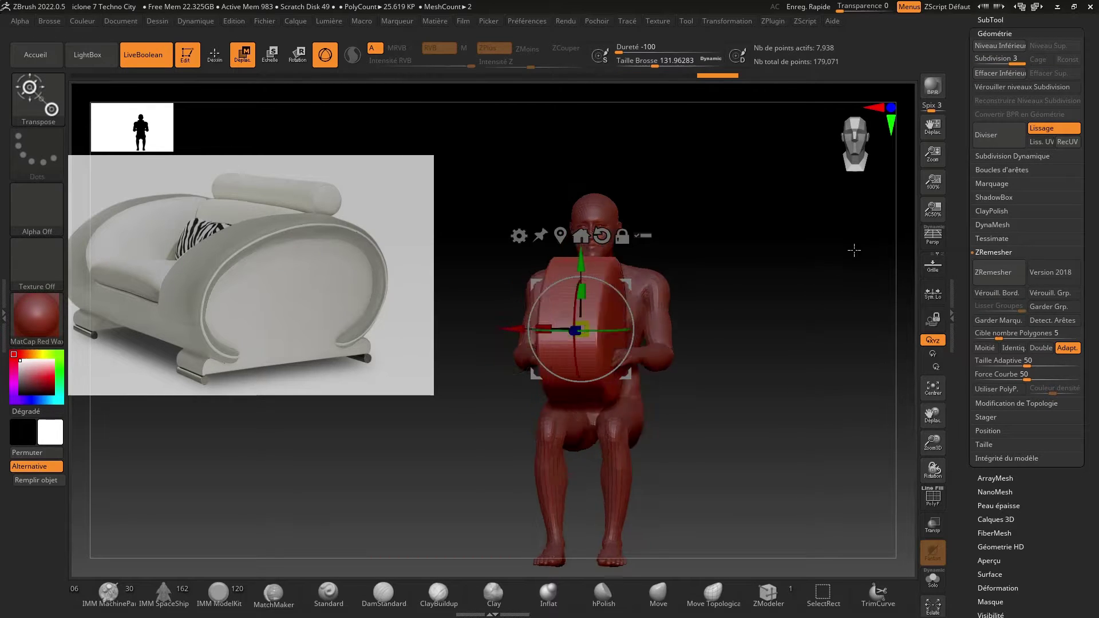
# Delete the lower subdivision levels of cylindre 01 and rebuild its mesh with ZRemesher at a polygon target of 5.
pyautogui.moveTo(854, 250); pyautogui.dragTo(824, 250)
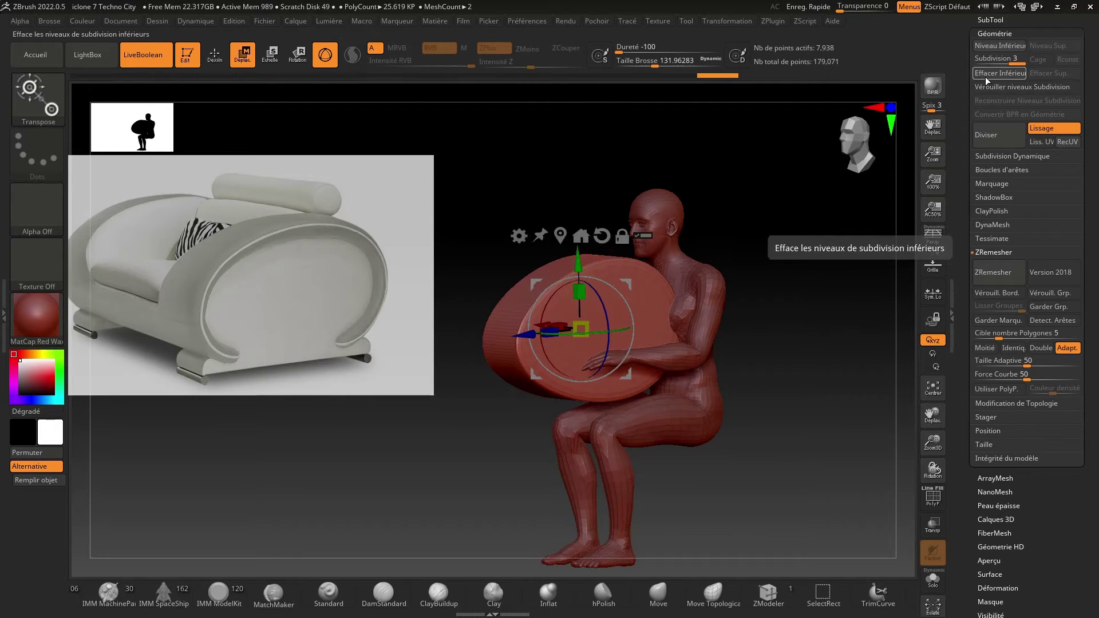
pyautogui.click(989, 19)
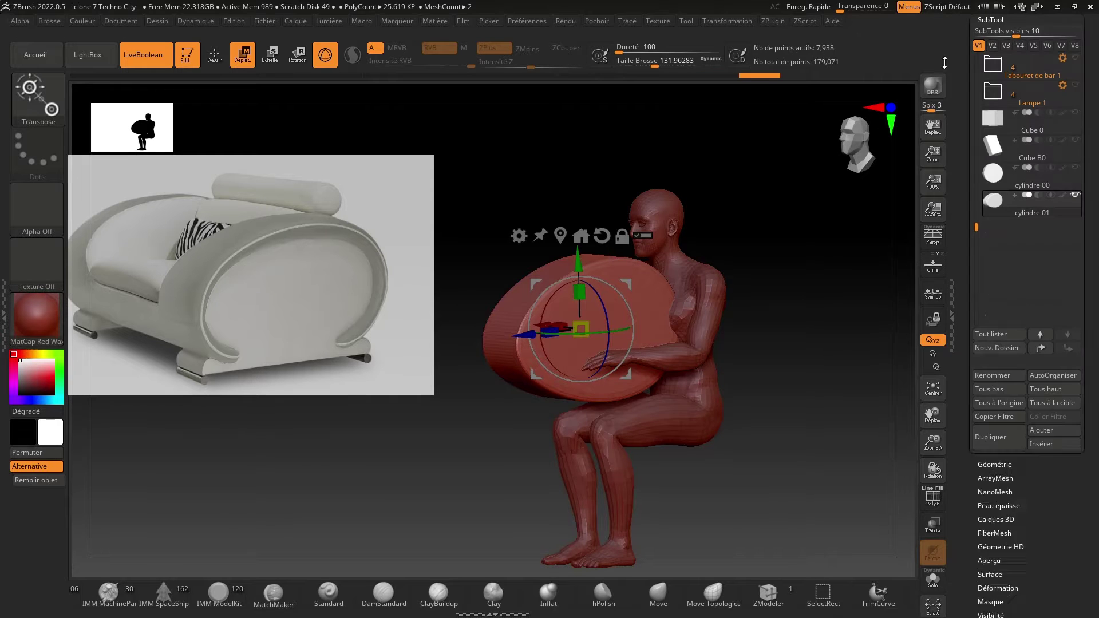
pyautogui.moveTo(837, 258)
pyautogui.mouseDown()
pyautogui.moveTo(871, 272)
pyautogui.moveTo(829, 260)
pyautogui.mouseUp()
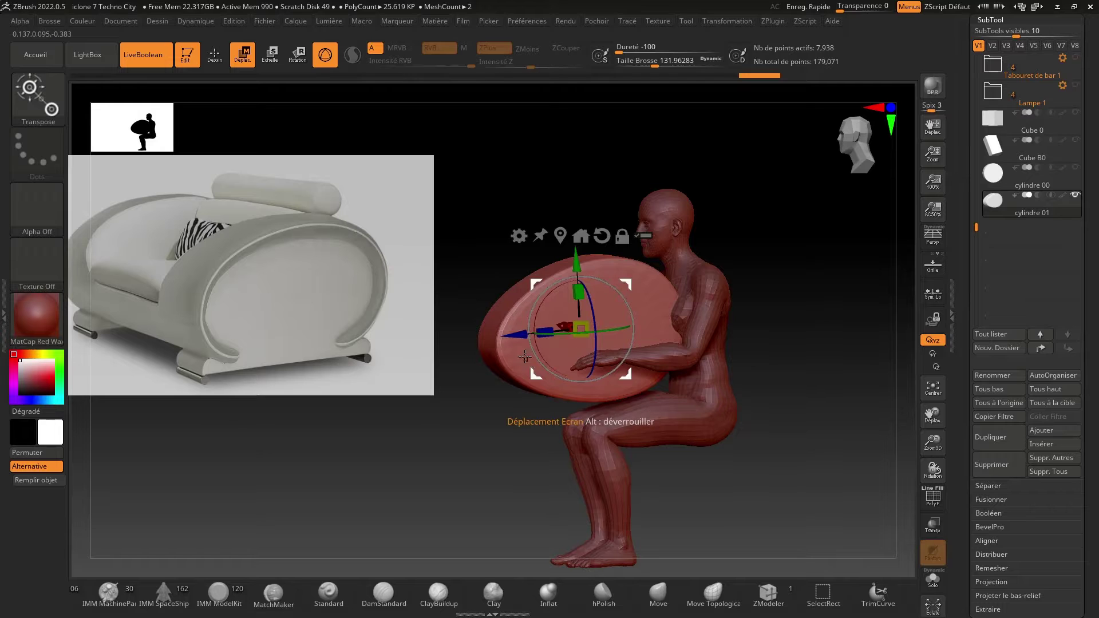
pyautogui.click(990, 21)
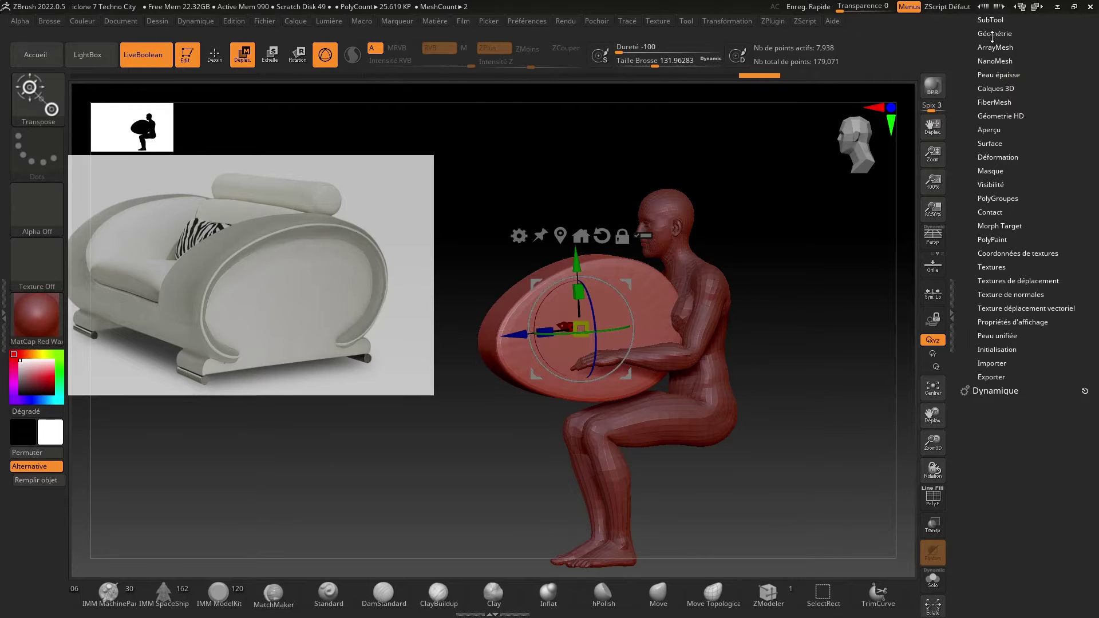
pyautogui.click(995, 35)
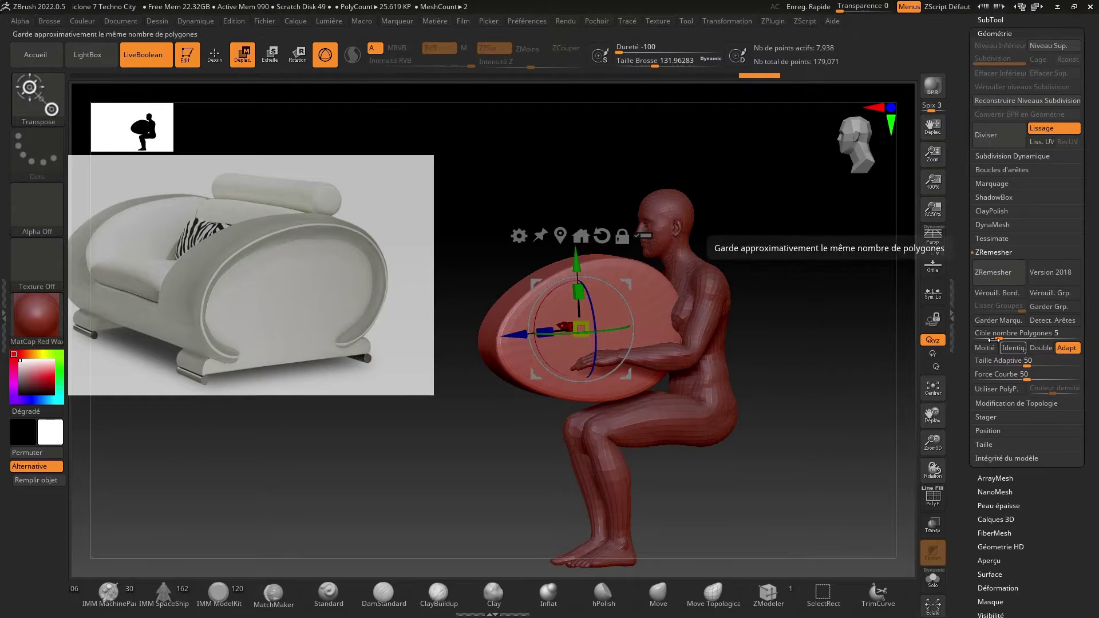
pyautogui.moveTo(824, 362); pyautogui.dragTo(881, 365)
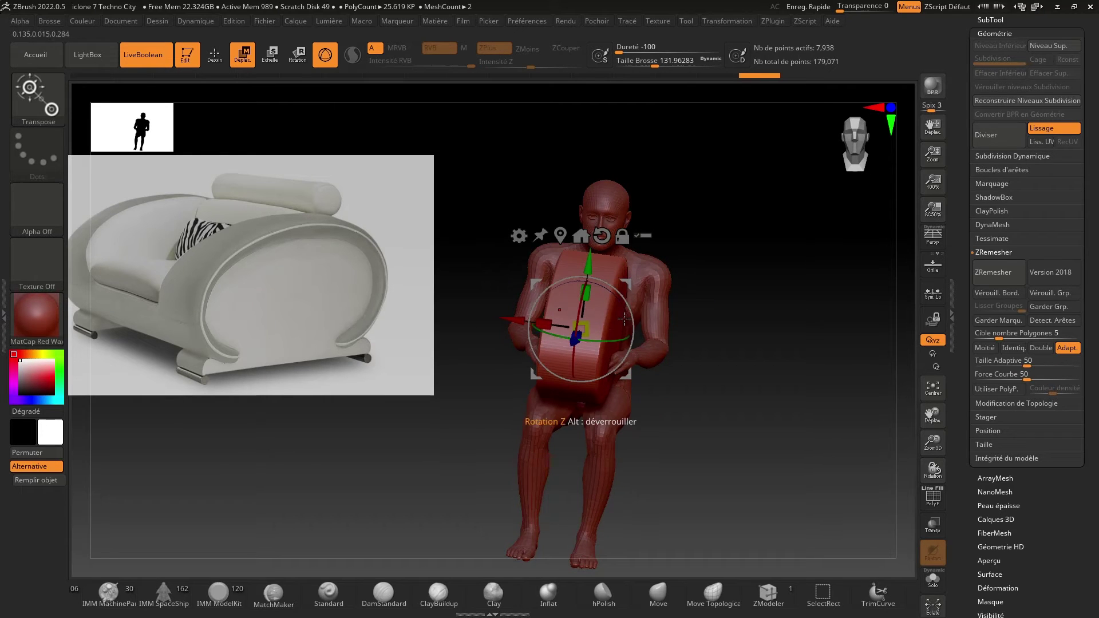
pyautogui.click(993, 272)
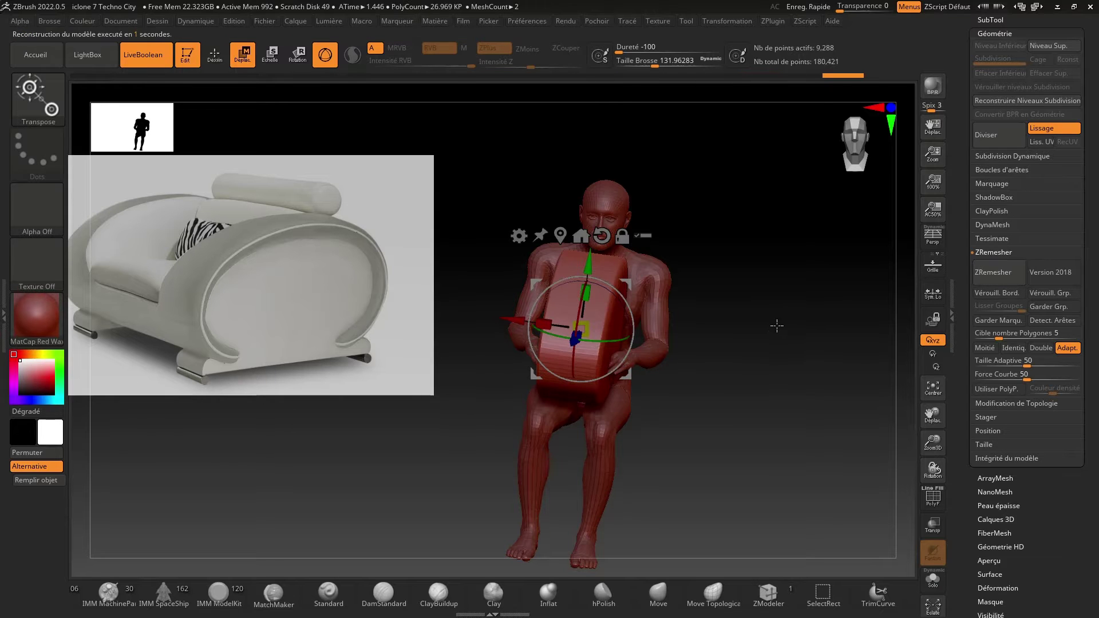
pyautogui.moveTo(779, 326); pyautogui.dragTo(882, 378)
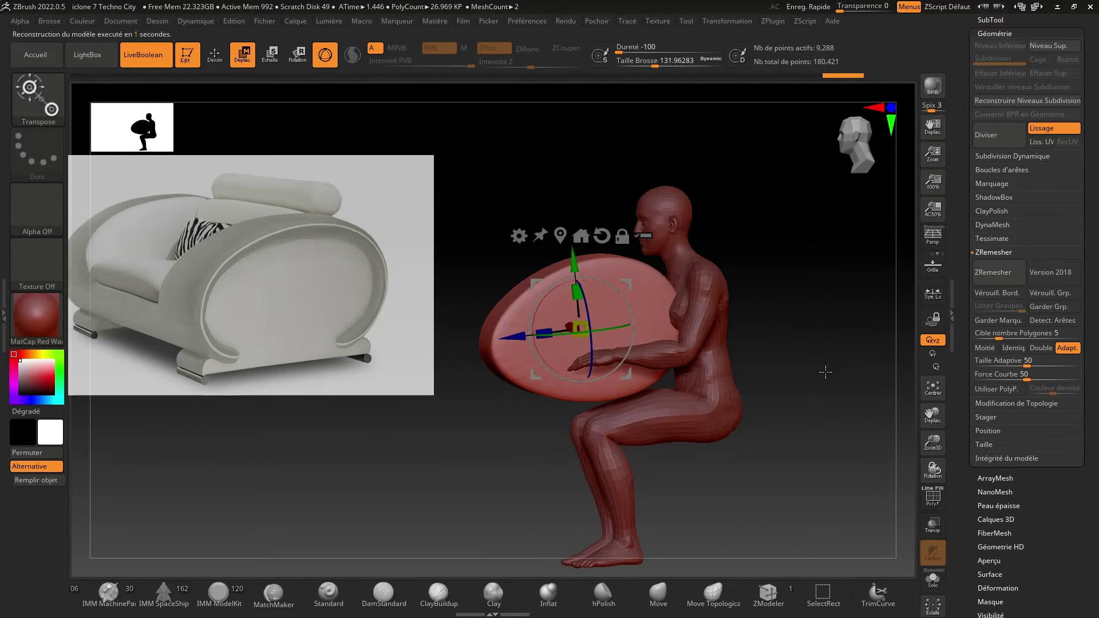
# Apply a slight Polir deformation to cylindre 01 to soften its edges.
pyautogui.click(932, 499)
pyautogui.click(931, 504)
pyautogui.moveTo(784, 430)
pyautogui.mouseDown()
pyautogui.moveTo(900, 450)
pyautogui.moveTo(785, 439)
pyautogui.moveTo(813, 435)
pyautogui.moveTo(790, 421)
pyautogui.mouseUp()
pyautogui.click(987, 36)
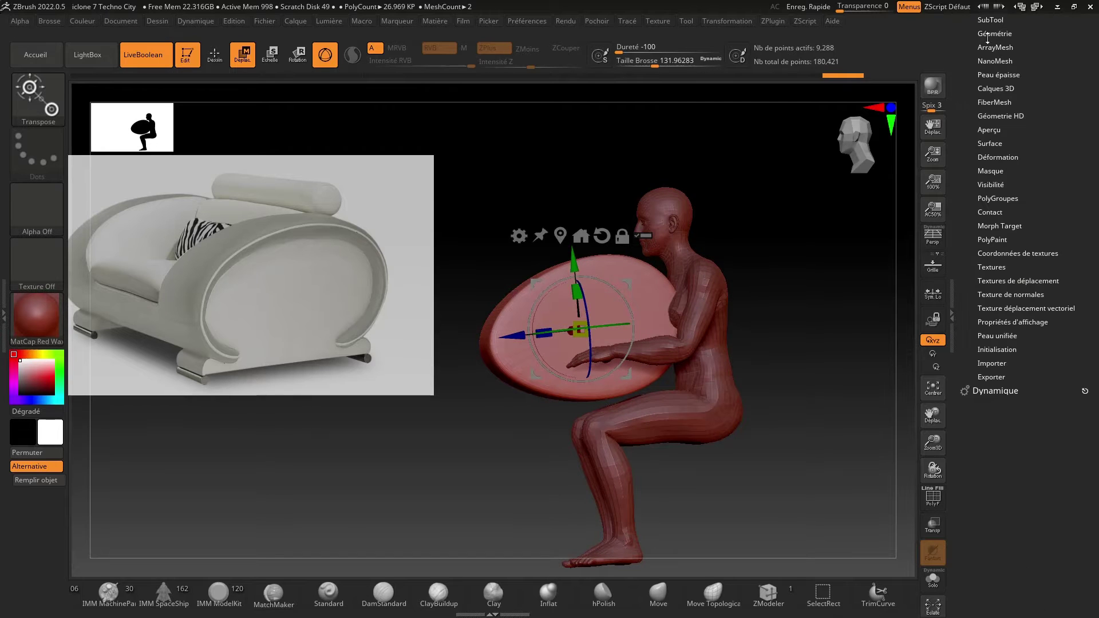
pyautogui.click(996, 157)
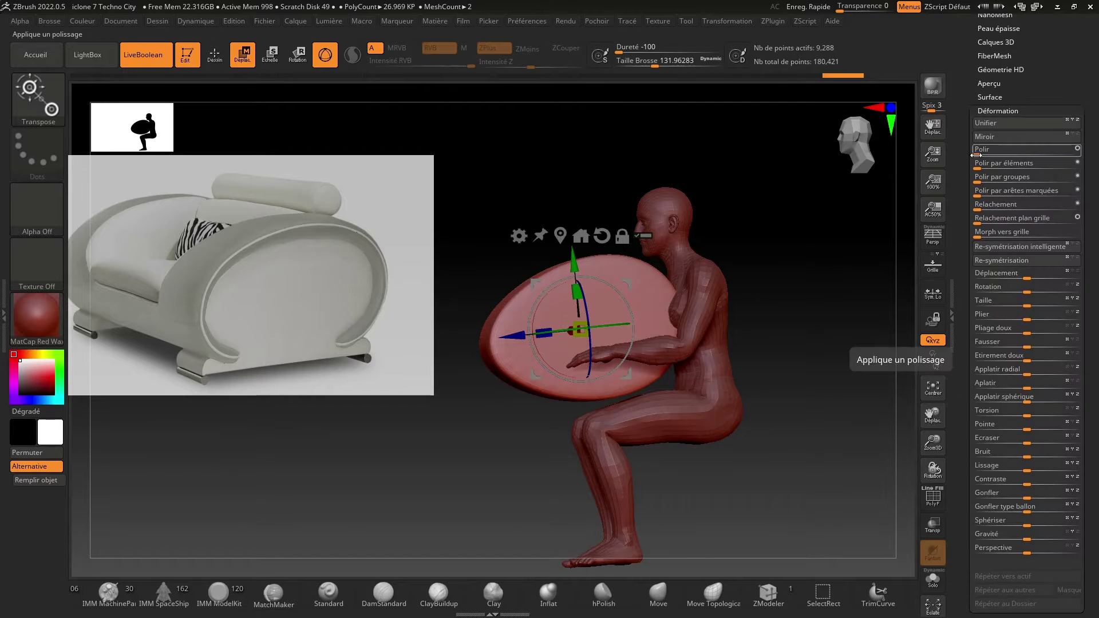
pyautogui.moveTo(978, 156); pyautogui.dragTo(980, 157)
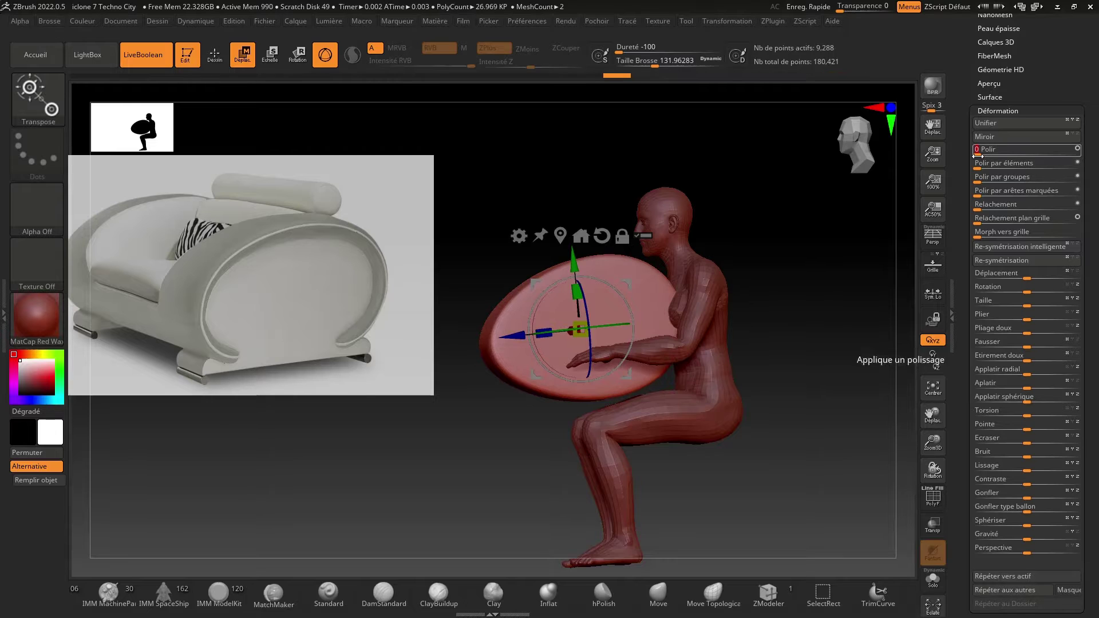
pyautogui.moveTo(830, 250); pyautogui.dragTo(858, 252)
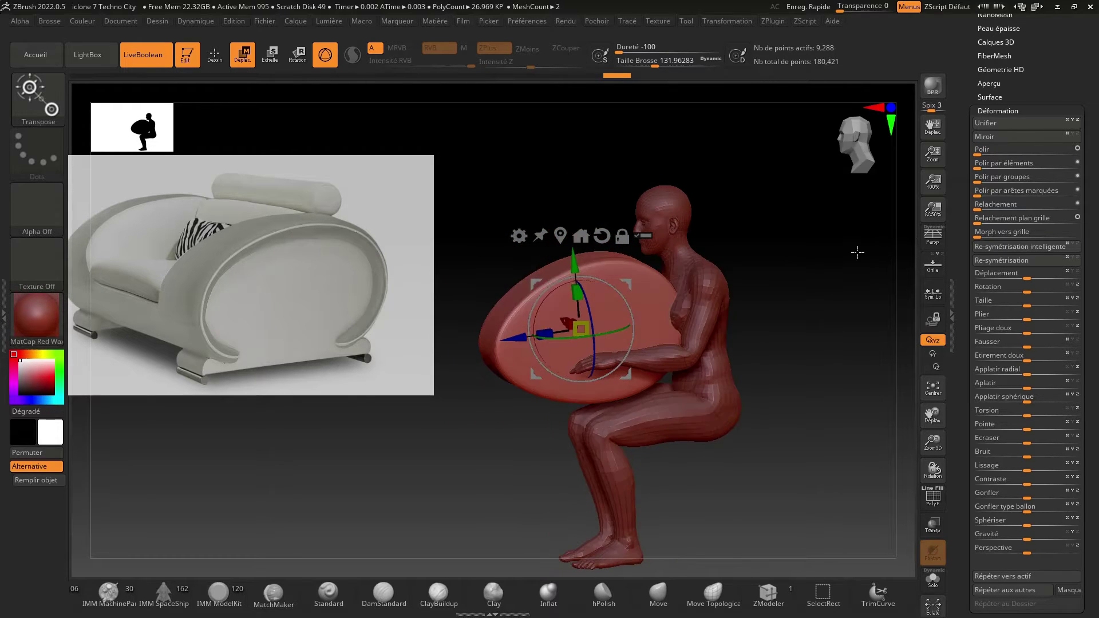
# Scale cylindre 01 along the X axis to about three quarters of its width, as seen from the front.
pyautogui.scroll(4, 1055, 79)
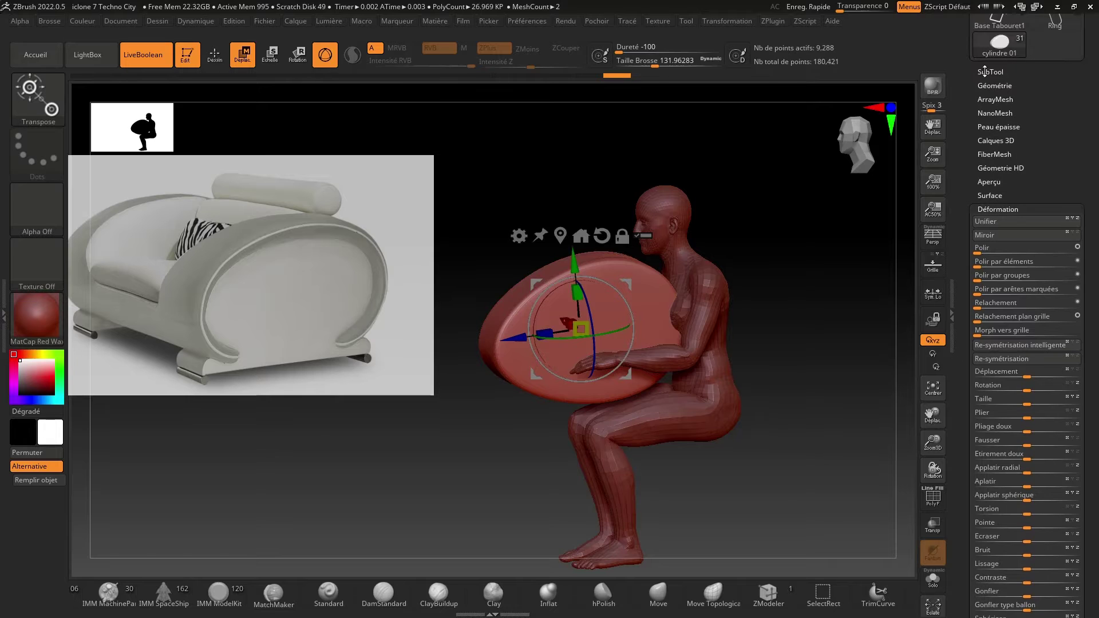
pyautogui.click(985, 71)
pyautogui.moveTo(805, 258); pyautogui.dragTo(851, 248)
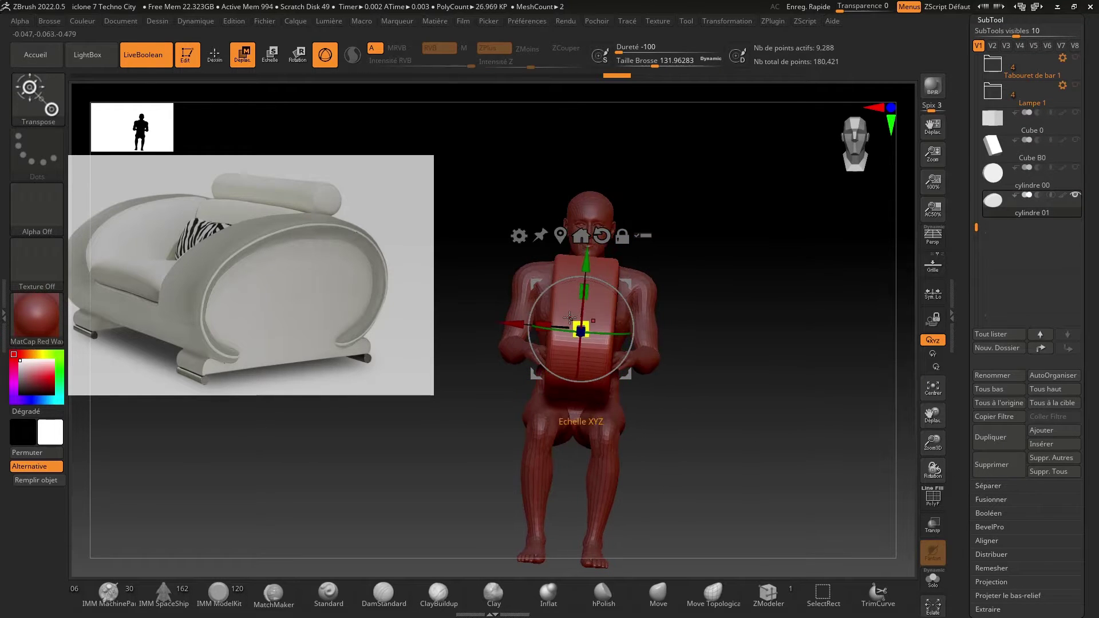
pyautogui.keyDown('shift'); pyautogui.moveTo(744, 294); pyautogui.dragTo(754, 293); pyautogui.keyUp('shift')
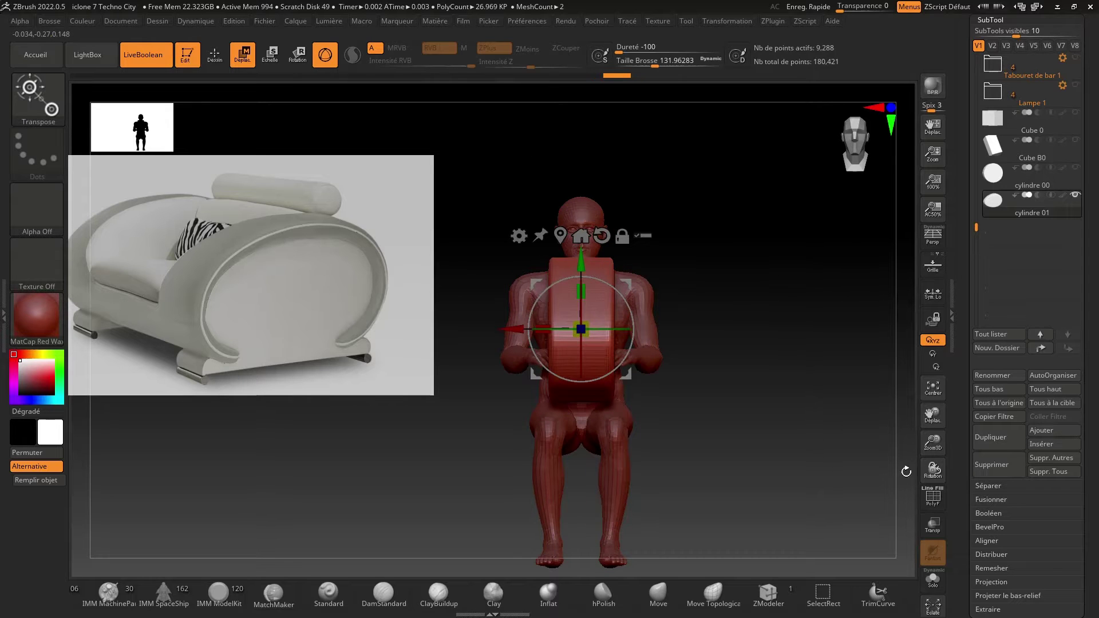
pyautogui.moveTo(932, 443); pyautogui.dragTo(933, 490)
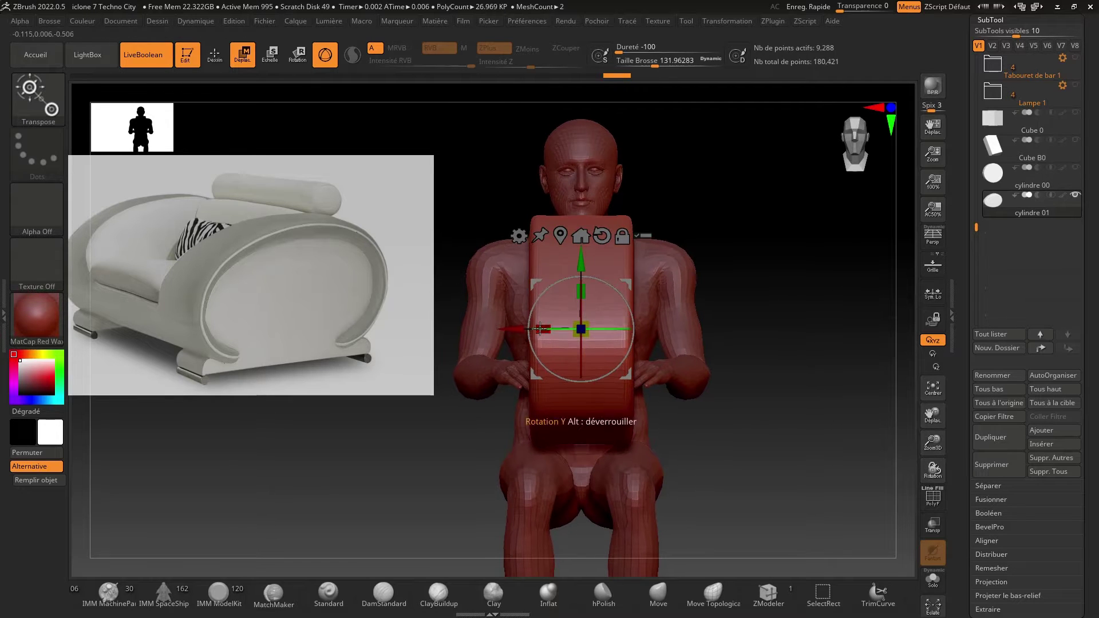
pyautogui.moveTo(539, 329); pyautogui.dragTo(566, 333)
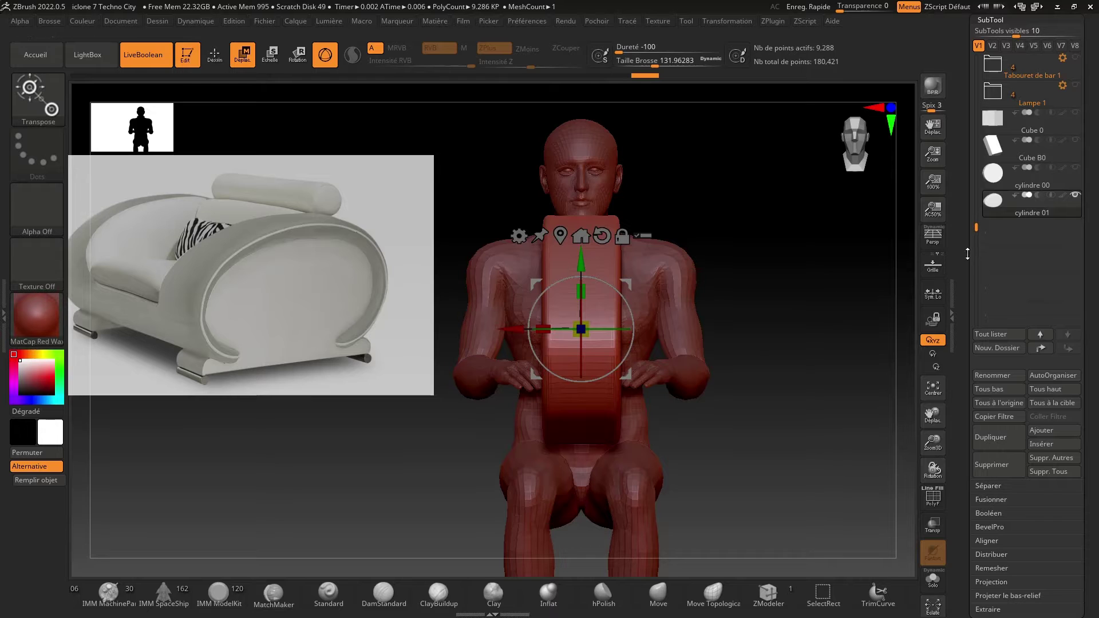
# Duplicate cylindre 01, and hide both the original and the seated figure AF Assis so only the copy is displayed.
pyautogui.click(981, 441)
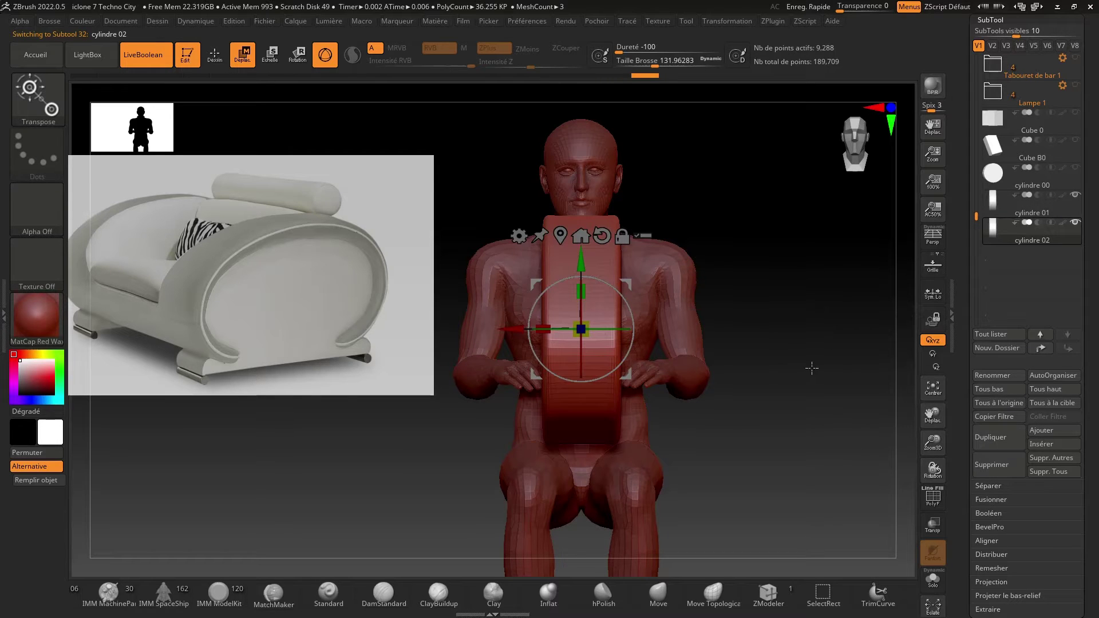
pyautogui.moveTo(809, 369)
pyautogui.mouseDown()
pyautogui.moveTo(826, 373)
pyautogui.moveTo(795, 368)
pyautogui.mouseUp()
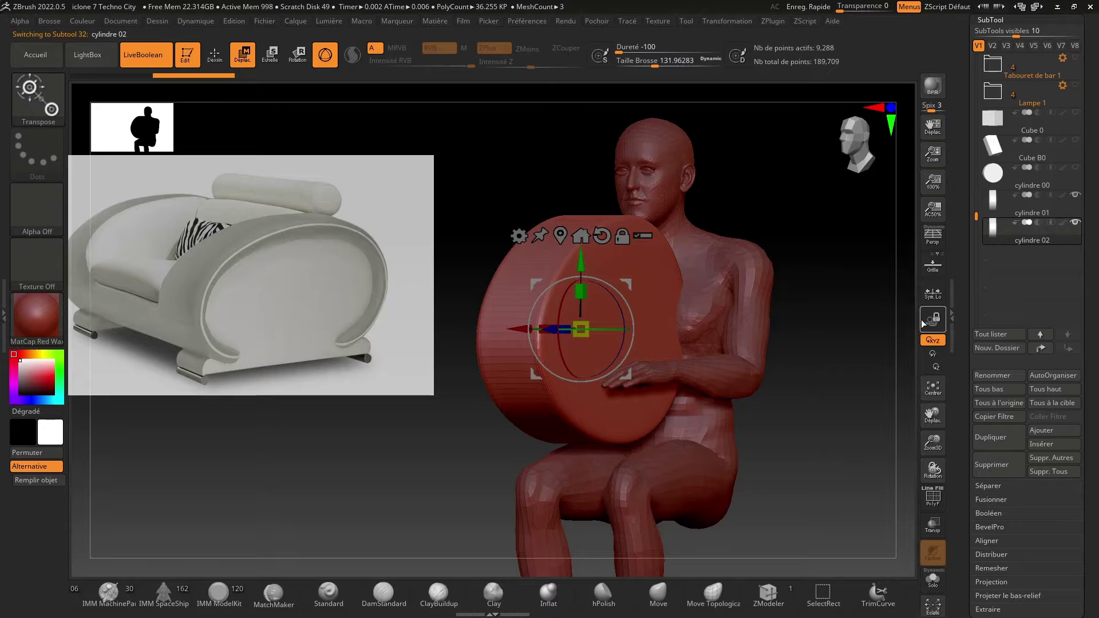
pyautogui.moveTo(1075, 202)
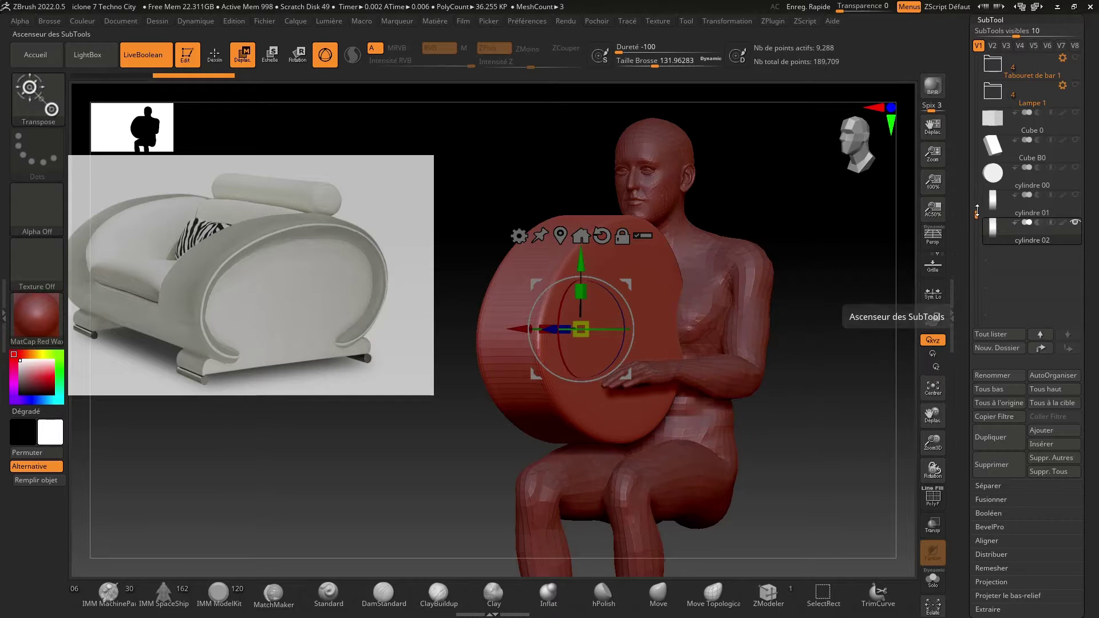
pyautogui.moveTo(977, 210); pyautogui.dragTo(1072, 67)
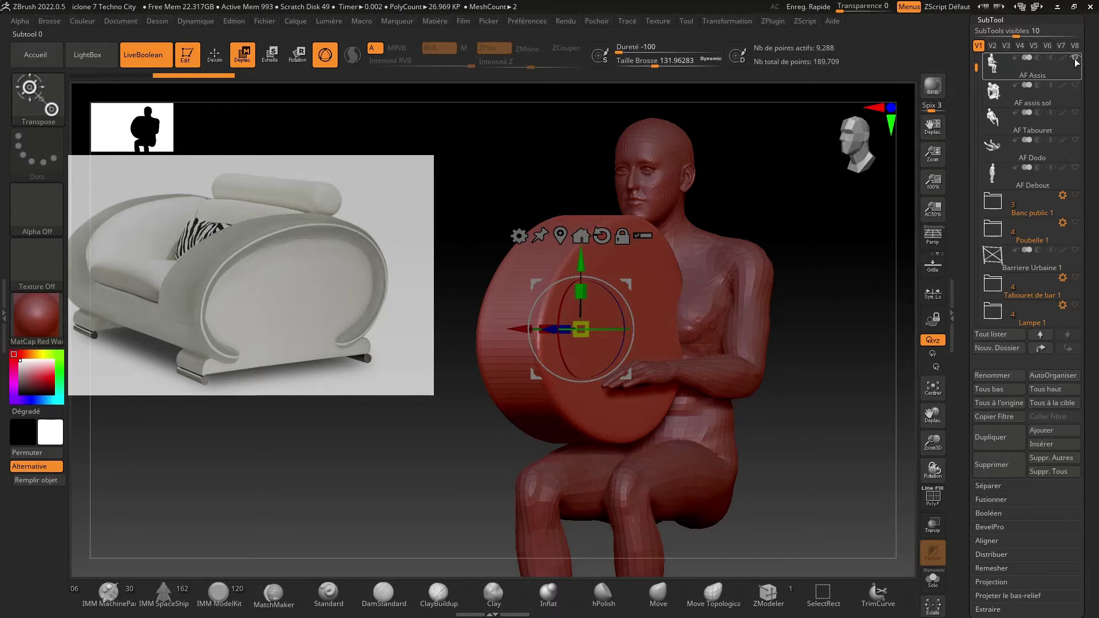
pyautogui.click(1074, 58)
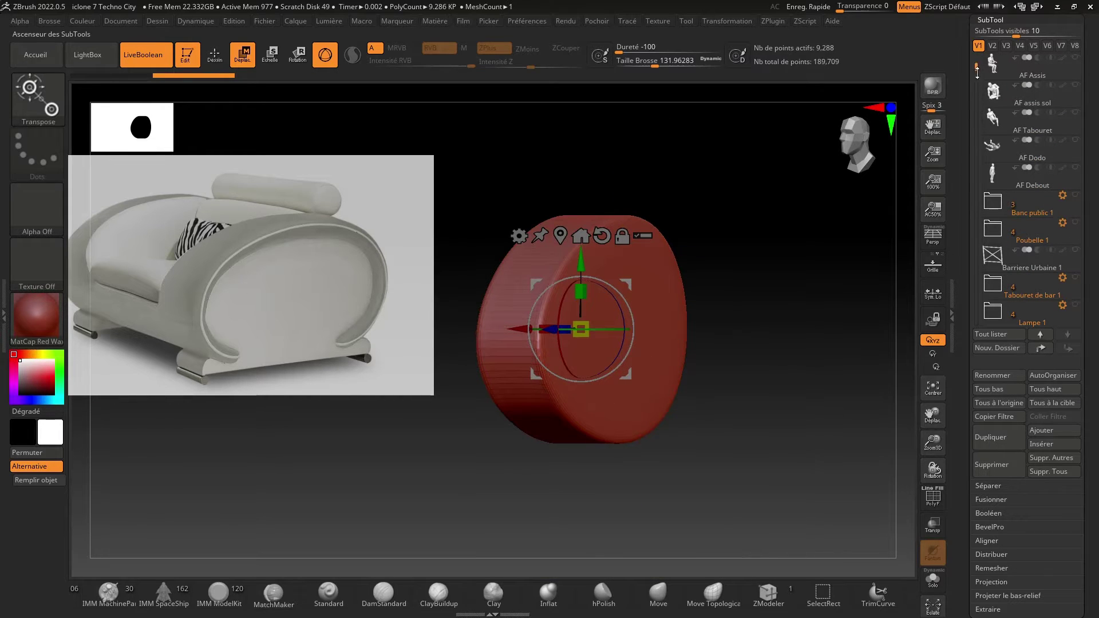
# Duplicate cylindre 02 and set the copy, cylindre 03, to Boolean subtraction.
pyautogui.moveTo(978, 72); pyautogui.dragTo(977, 201)
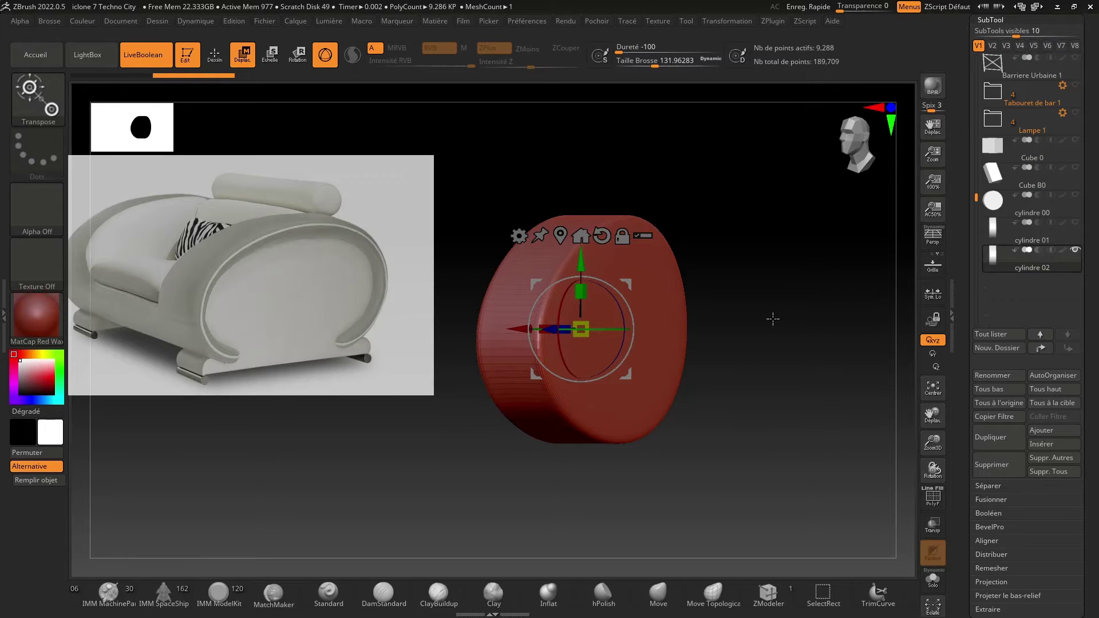
pyautogui.moveTo(773, 324); pyautogui.dragTo(791, 336)
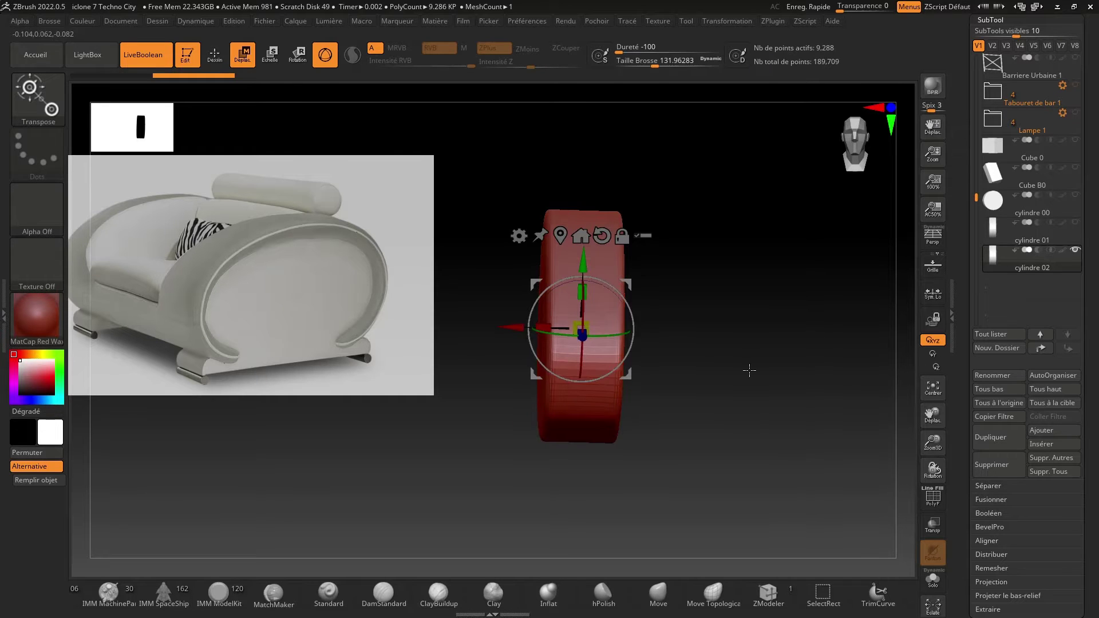
pyautogui.moveTo(749, 370); pyautogui.dragTo(724, 359)
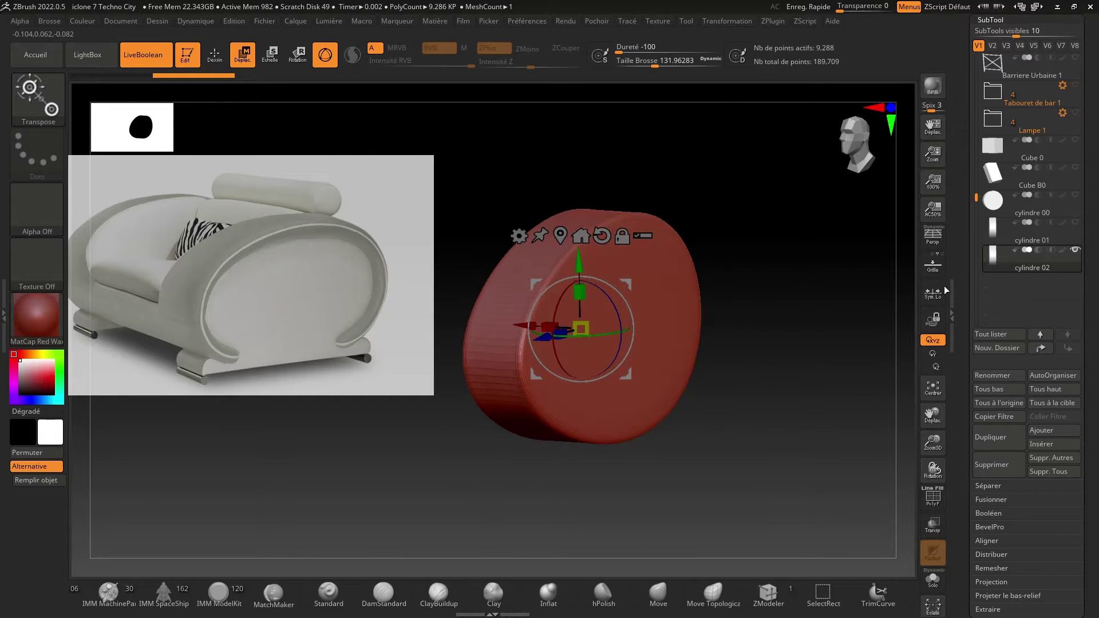
pyautogui.moveTo(1013, 263)
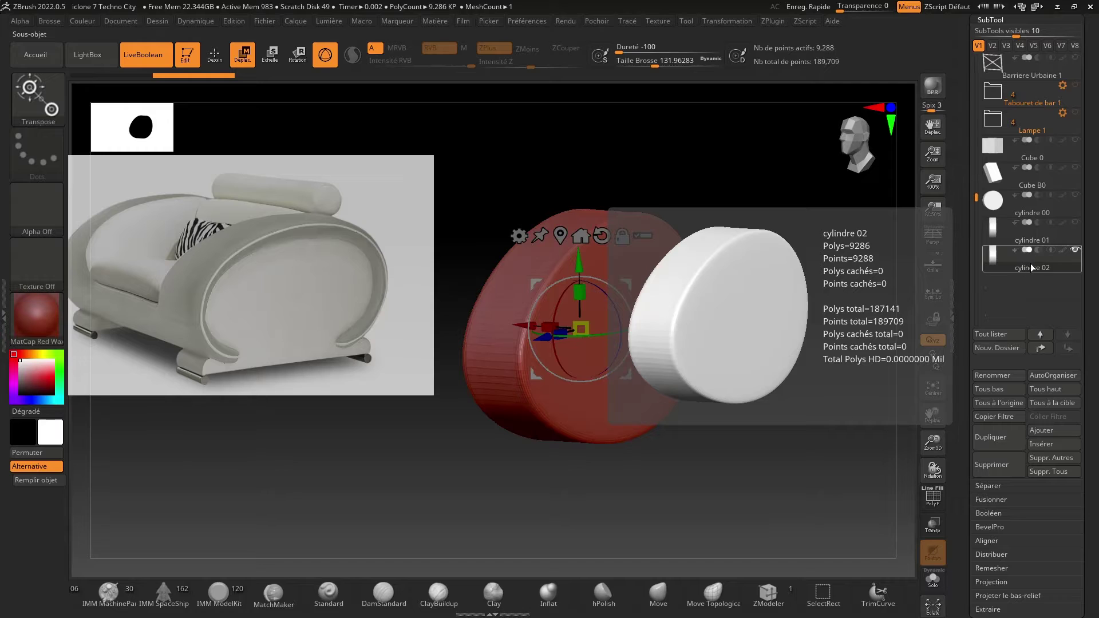
pyautogui.click(987, 442)
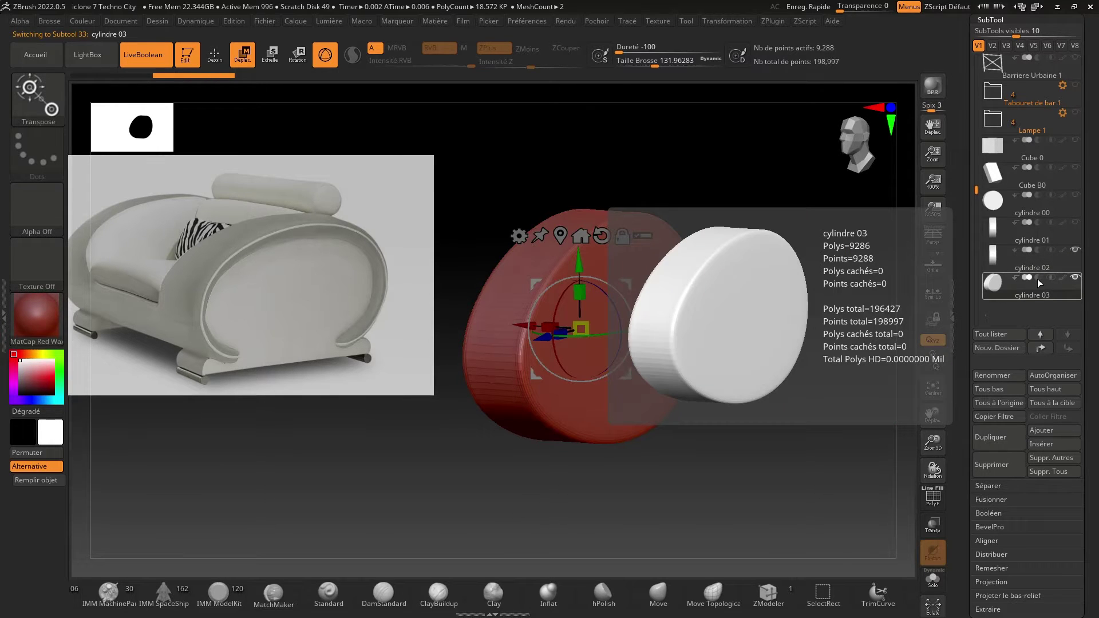
pyautogui.click(1038, 279)
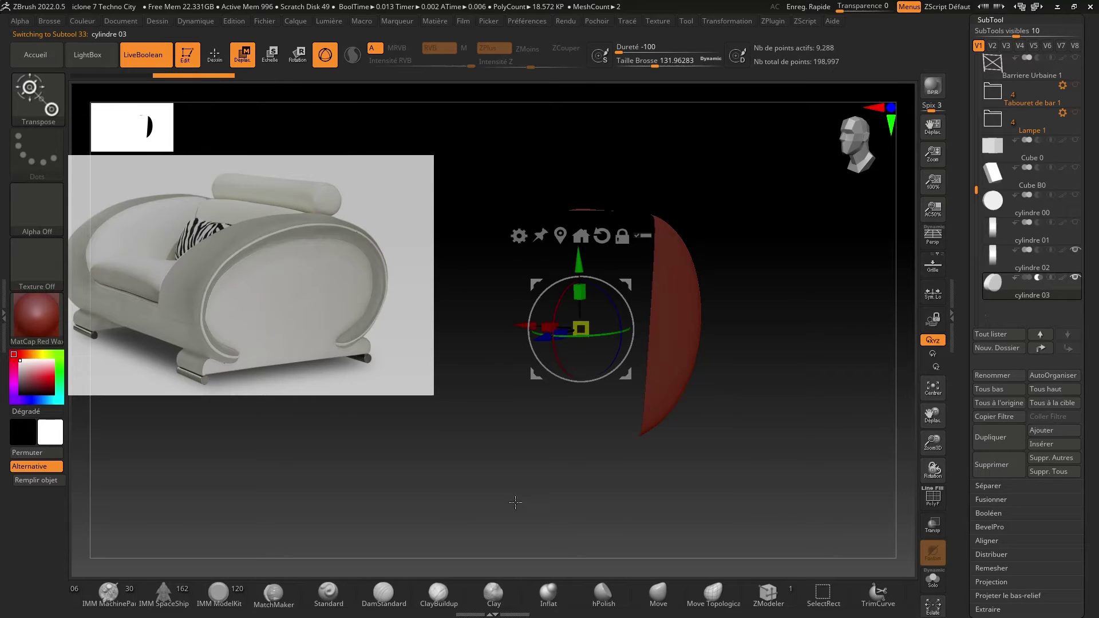
# Scale cylindre 03 down uniformly and stretch it along the X axis so that it cuts right through cylindre 02.
pyautogui.moveTo(515, 514); pyautogui.dragTo(481, 507)
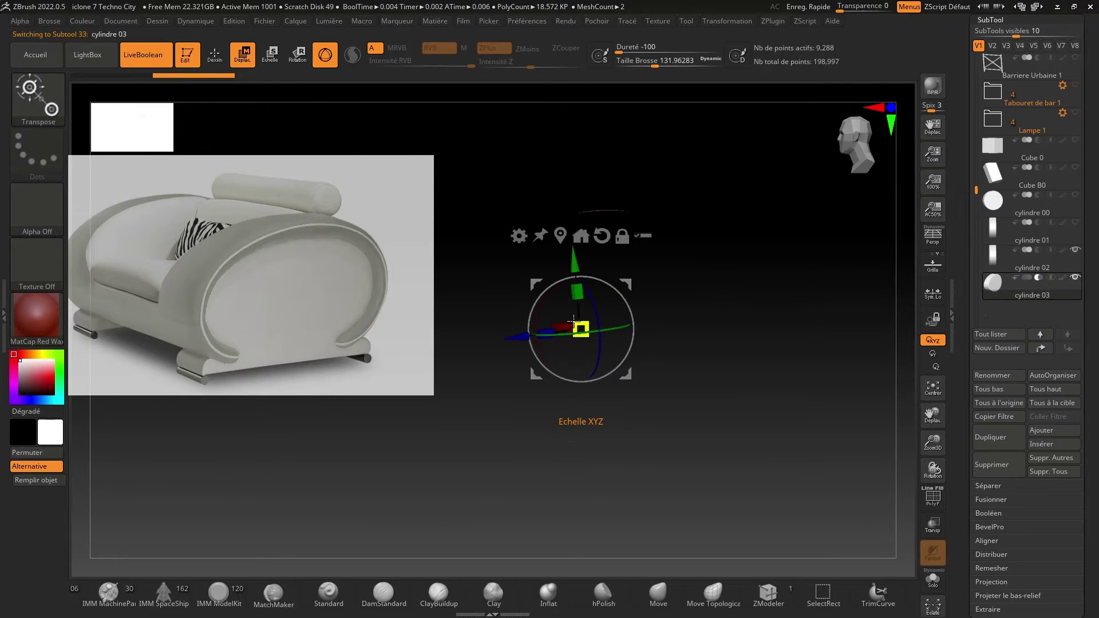
pyautogui.moveTo(574, 321); pyautogui.dragTo(582, 327)
pyautogui.moveTo(464, 502); pyautogui.dragTo(503, 503)
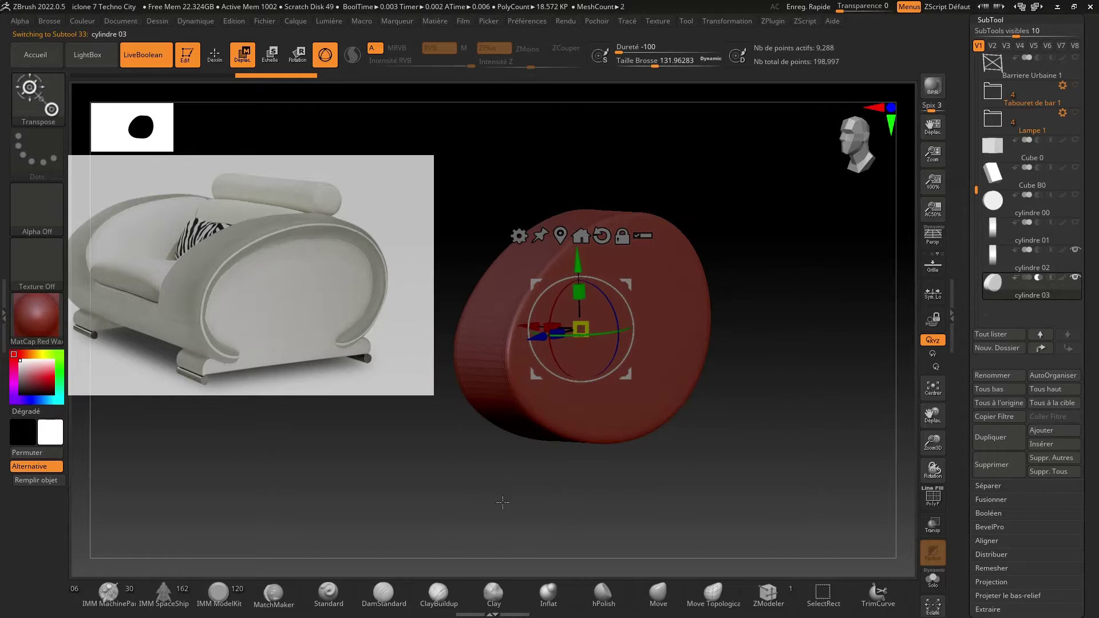
pyautogui.moveTo(547, 324); pyautogui.dragTo(493, 322)
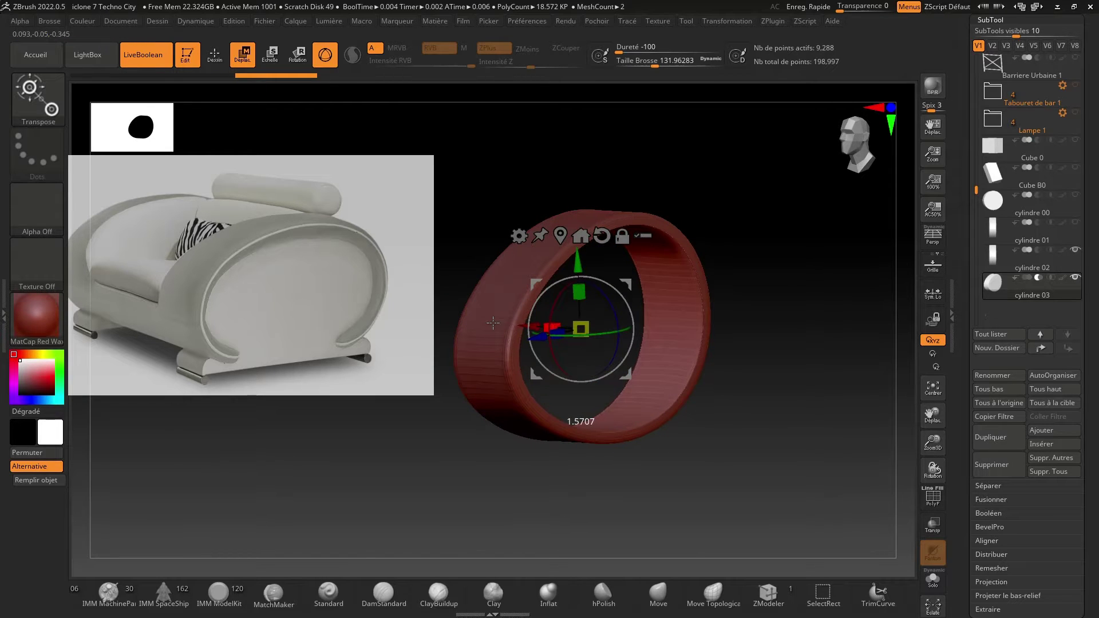
# Show the polygon wireframe and reduce the scale of cylindre 03 a little more to give the egg-shaped ring a thicker rim.
pyautogui.click(923, 502)
pyautogui.moveTo(853, 498); pyautogui.dragTo(819, 430)
pyautogui.moveTo(935, 439); pyautogui.dragTo(935, 424)
pyautogui.moveTo(932, 414); pyautogui.dragTo(1008, 434)
pyautogui.moveTo(907, 447); pyautogui.dragTo(934, 487)
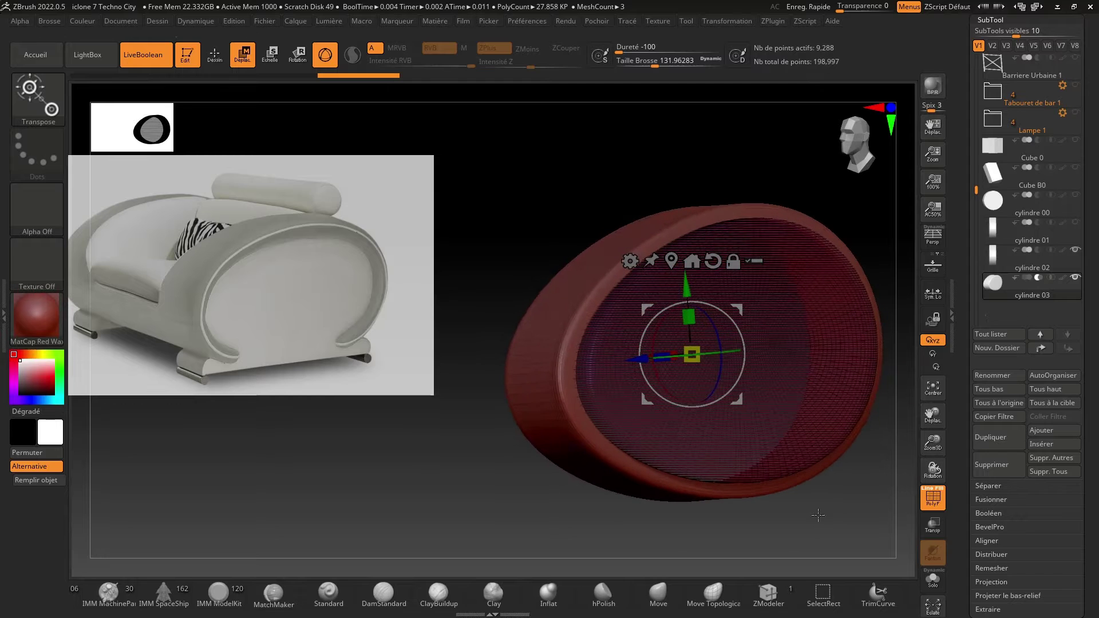
pyautogui.moveTo(778, 517); pyautogui.dragTo(727, 515)
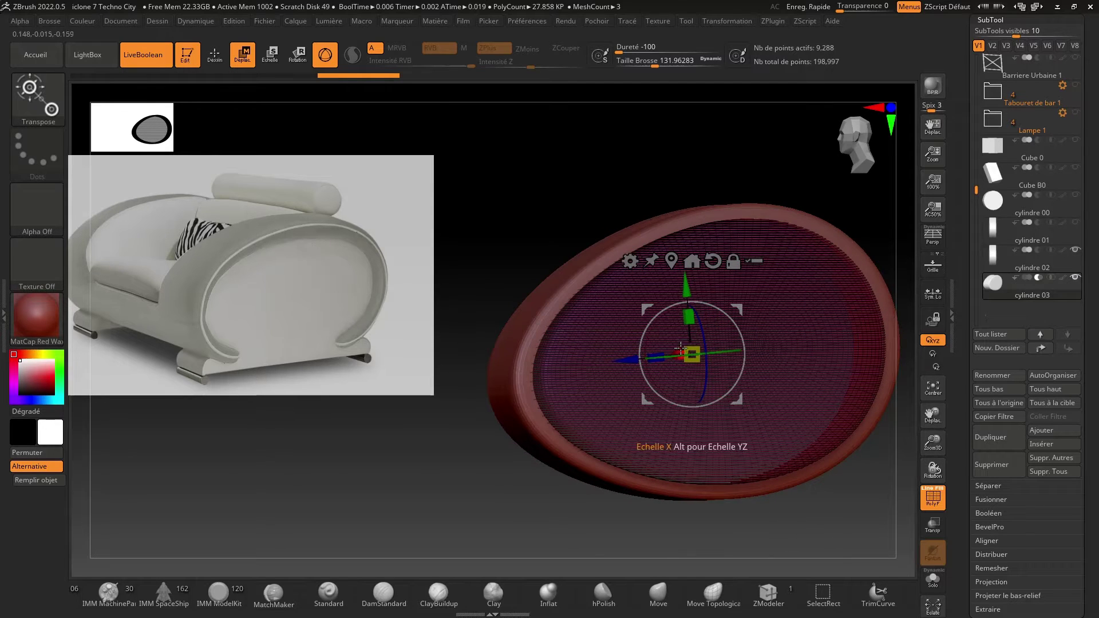
pyautogui.moveTo(687, 348); pyautogui.dragTo(677, 354)
pyautogui.moveTo(477, 525); pyautogui.dragTo(463, 525)
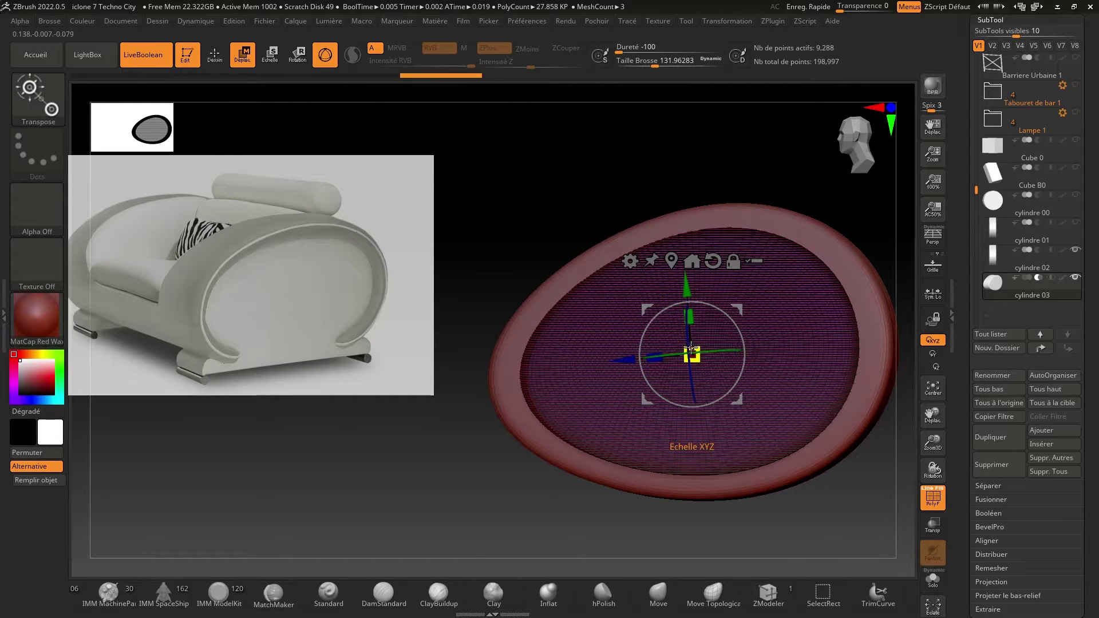
pyautogui.moveTo(692, 352); pyautogui.dragTo(692, 349)
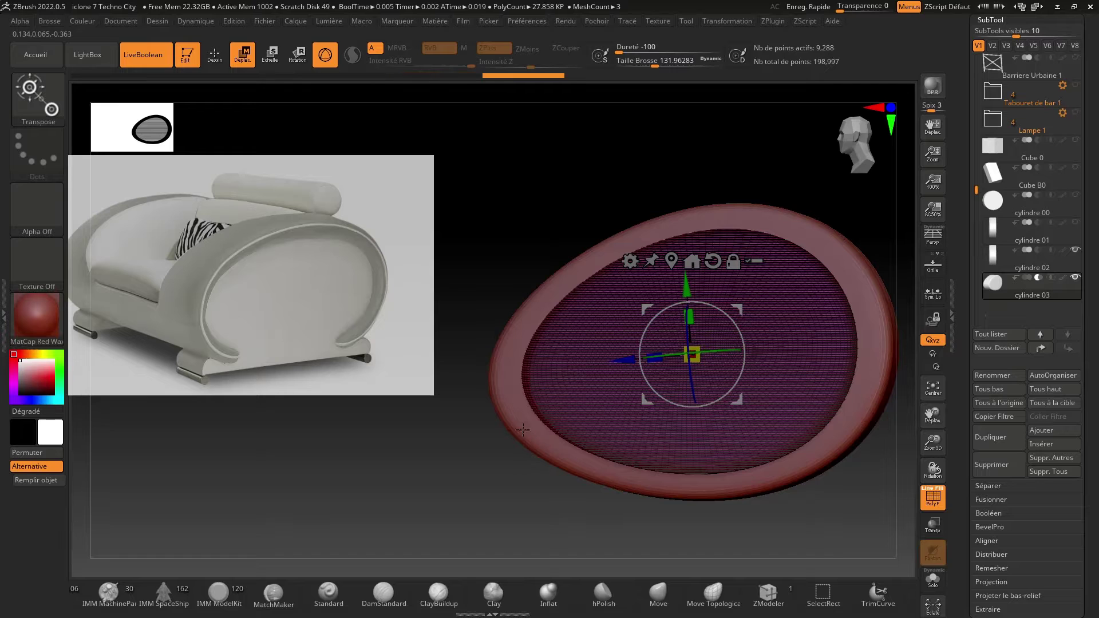
pyautogui.moveTo(486, 490); pyautogui.dragTo(570, 482)
pyautogui.keyDown('shift'); pyautogui.moveTo(656, 310); pyautogui.dragTo(205, 424); pyautogui.keyUp('shift')
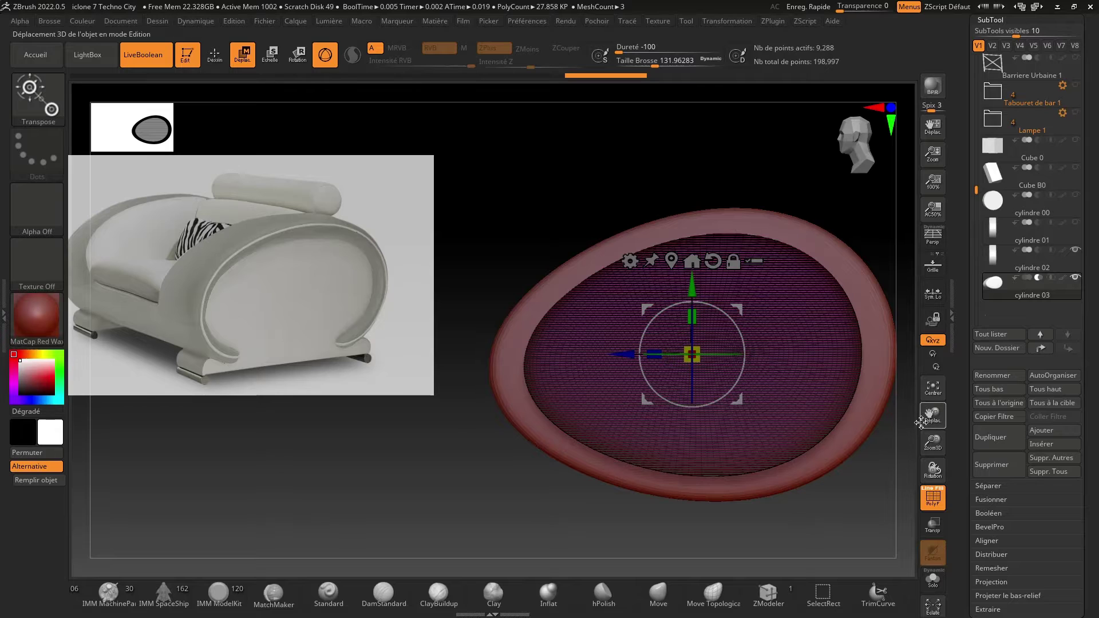
# Make cylindre 02 the active subtool and turn off the Live Boolean preview.
pyautogui.moveTo(932, 417); pyautogui.dragTo(913, 390)
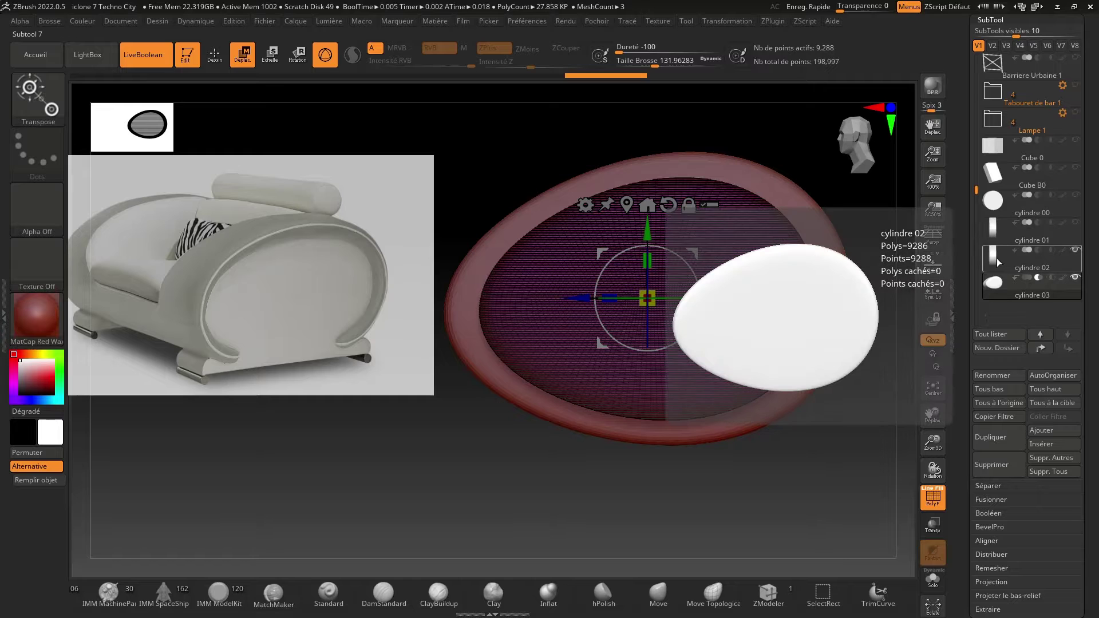
pyautogui.click(996, 258)
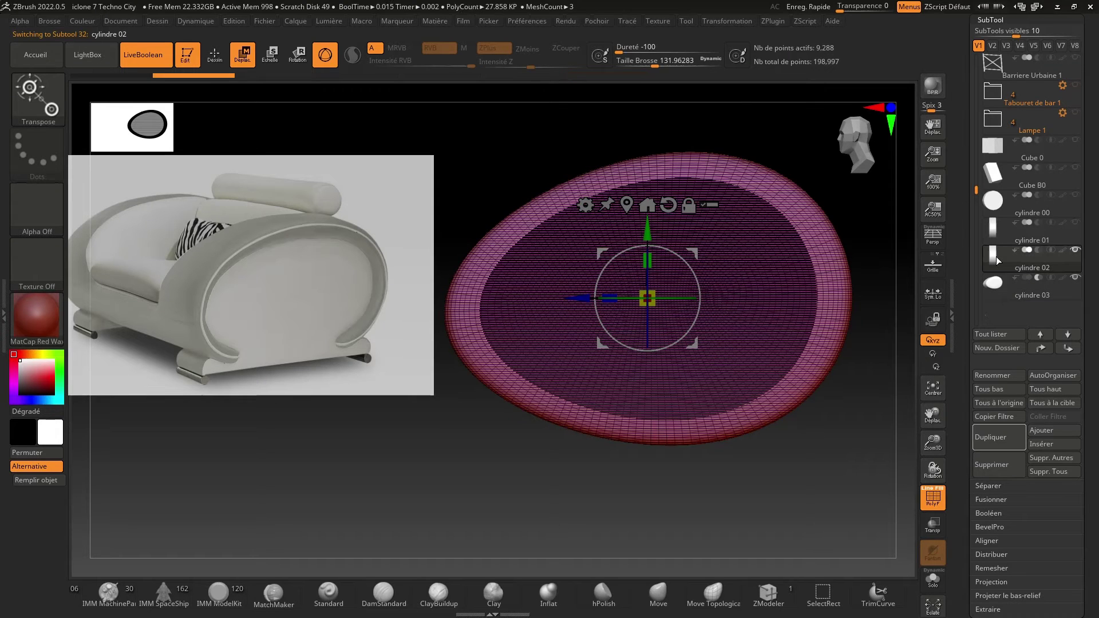
pyautogui.click(134, 57)
pyautogui.moveTo(444, 441)
pyautogui.mouseDown()
pyautogui.moveTo(503, 443)
pyautogui.moveTo(455, 444)
pyautogui.mouseUp()
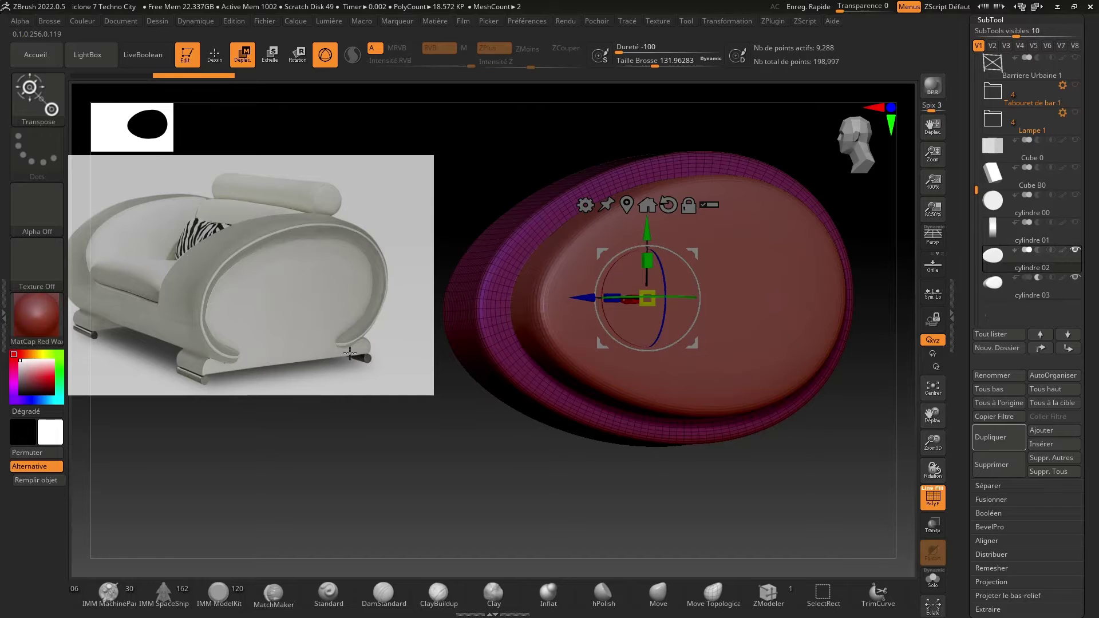
pyautogui.keyDown('shift'); pyautogui.moveTo(508, 462); pyautogui.dragTo(500, 466); pyautogui.keyUp('shift')
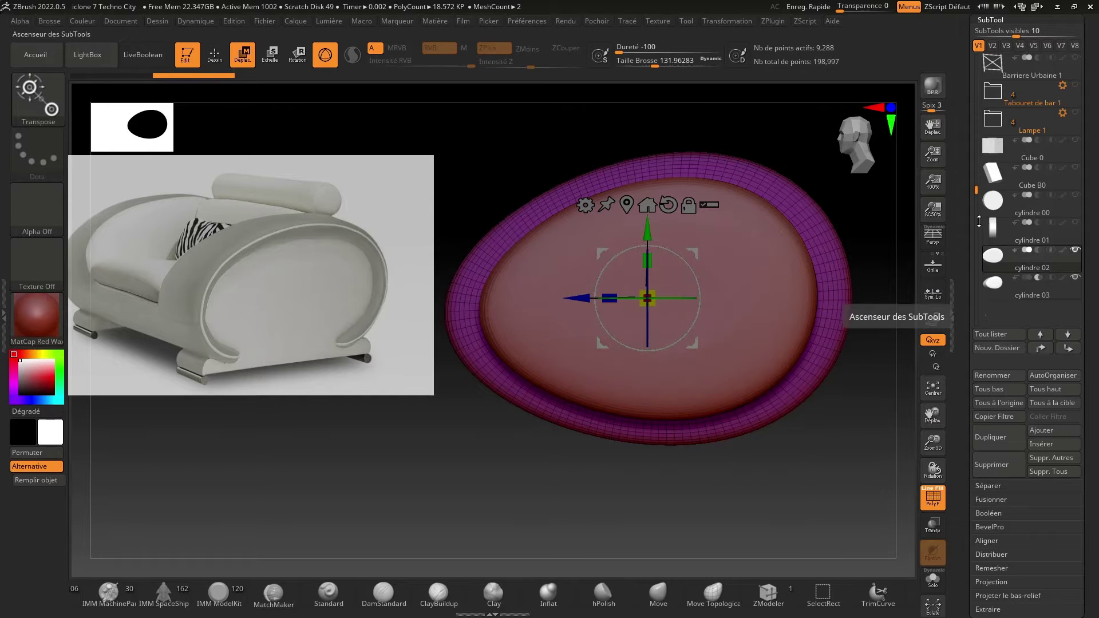
# Duplicate cylindre 00 and move the copy below cylindre 03 in the subtool order.
pyautogui.click(997, 236)
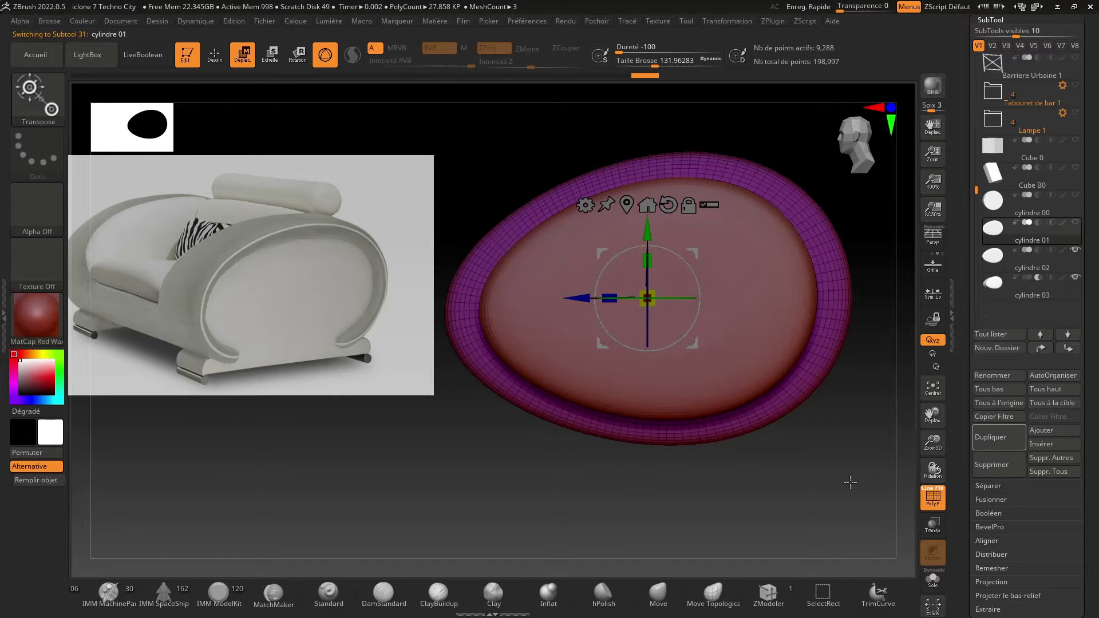
pyautogui.moveTo(850, 484); pyautogui.dragTo(878, 496)
pyautogui.click(933, 583)
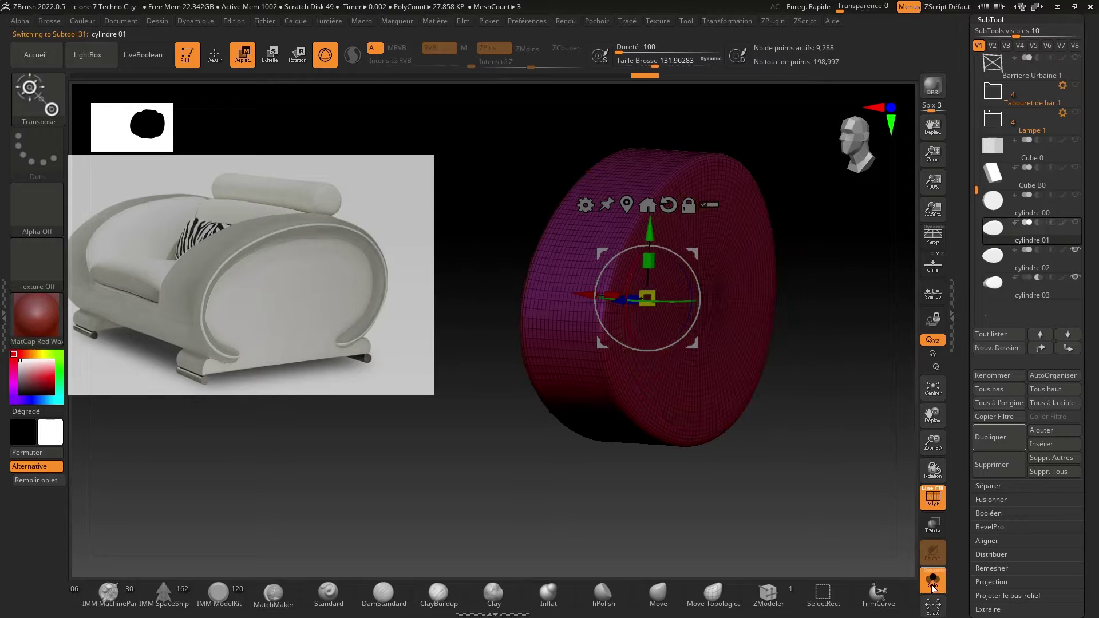
pyautogui.click(934, 582)
pyautogui.click(985, 217)
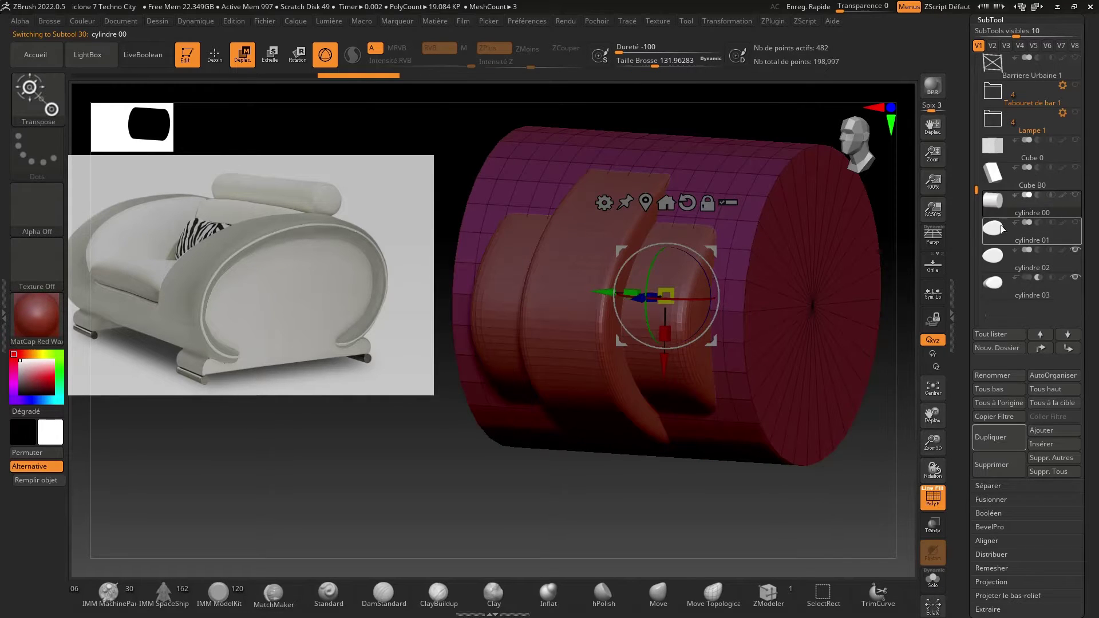
pyautogui.moveTo(998, 201)
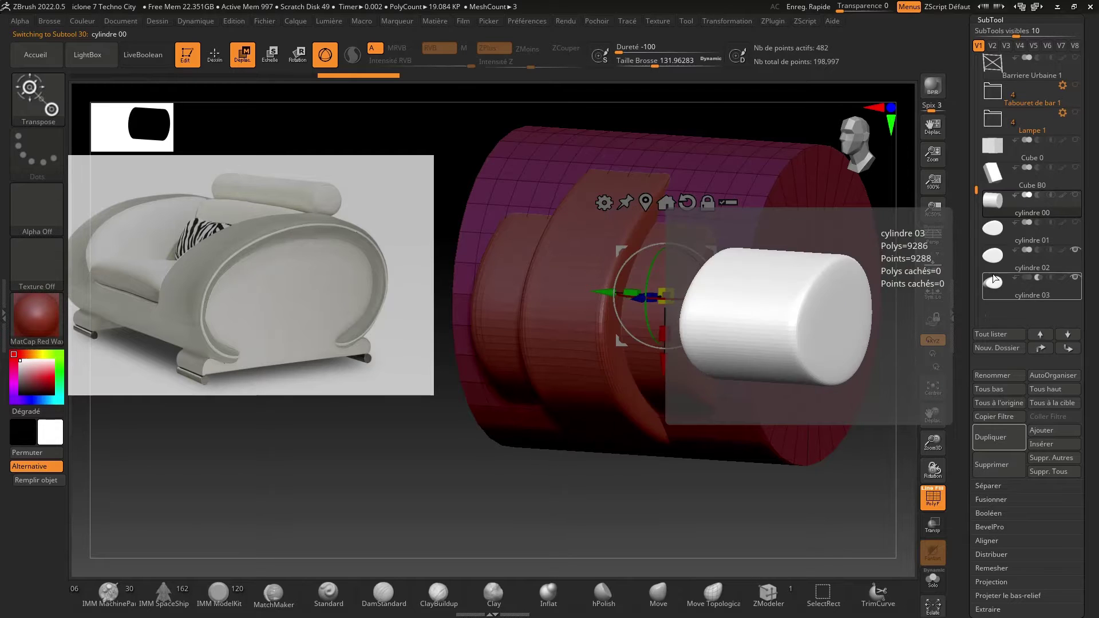
pyautogui.click(981, 438)
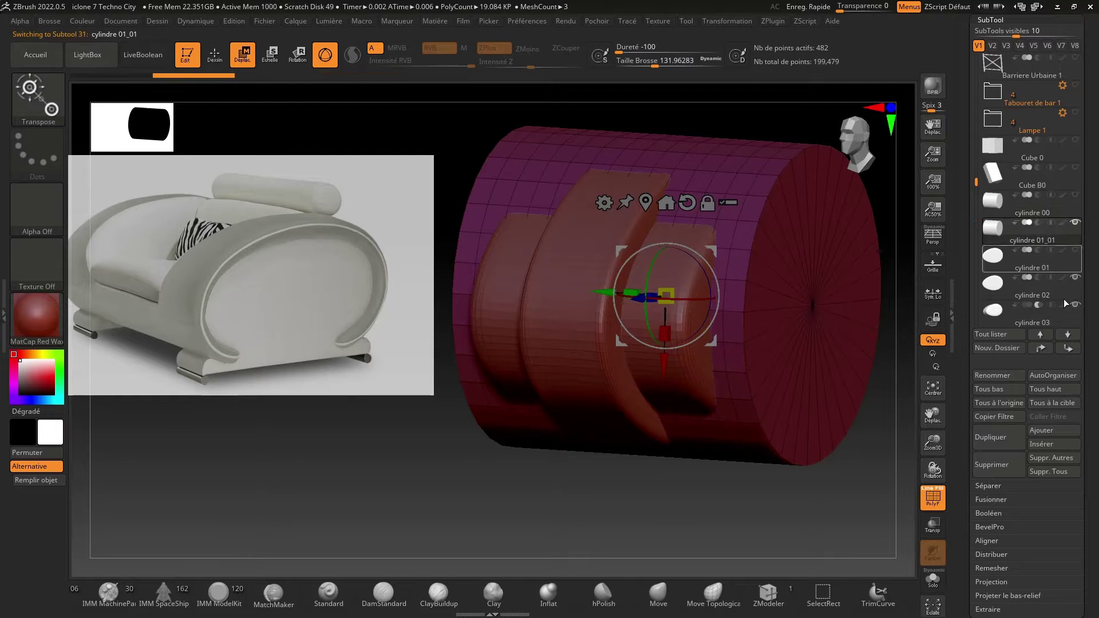
pyautogui.click(1068, 348)
pyautogui.click(1069, 348)
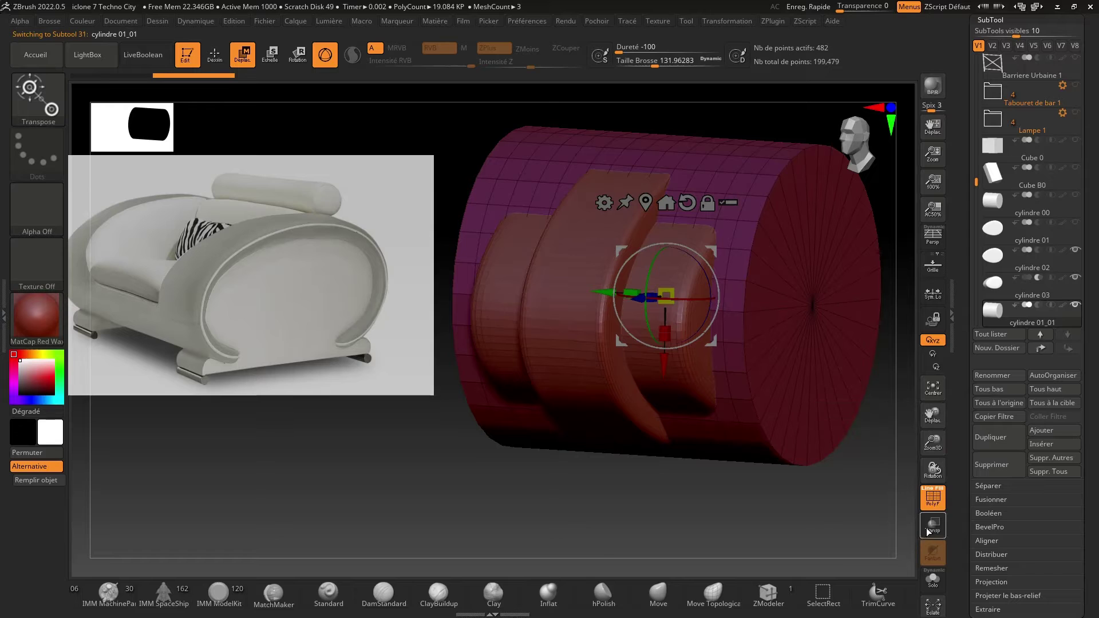
# Shrink the cylindre 00 copy uniformly to about a third of its diameter and lower it onto the egg shape's bottom edge.
pyautogui.moveTo(837, 519); pyautogui.dragTo(806, 451)
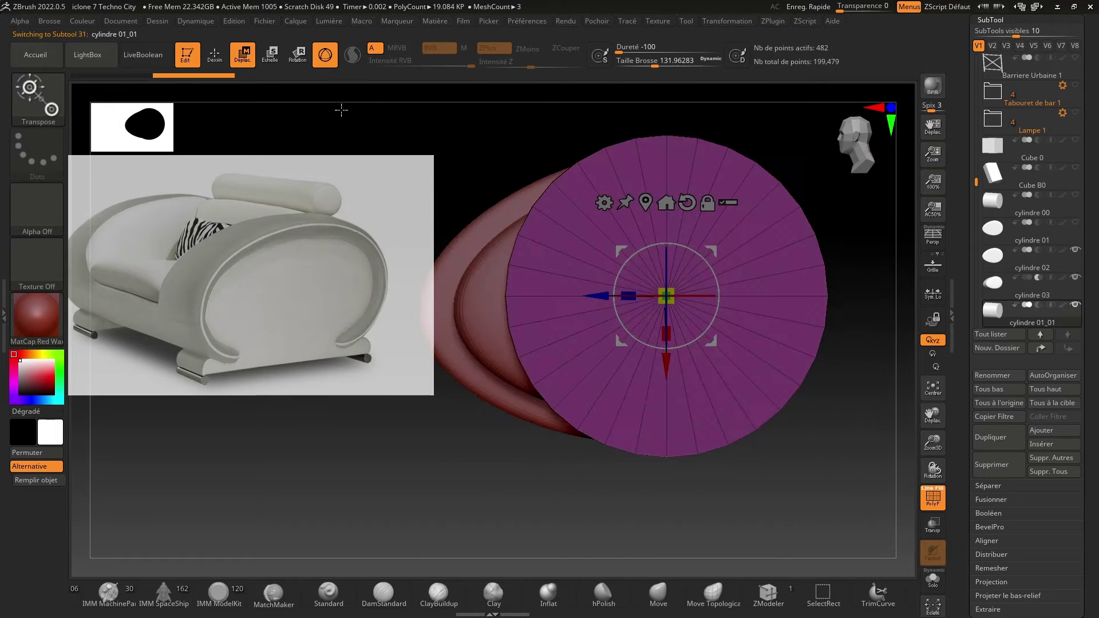
pyautogui.moveTo(666, 296); pyautogui.dragTo(700, 379)
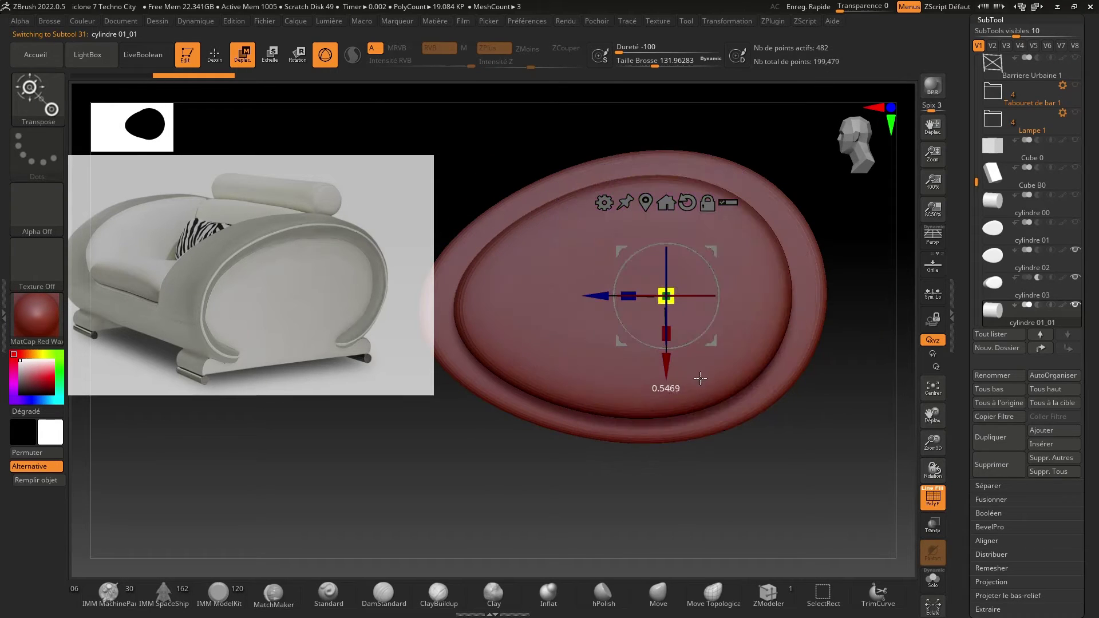
pyautogui.moveTo(653, 300); pyautogui.dragTo(679, 450)
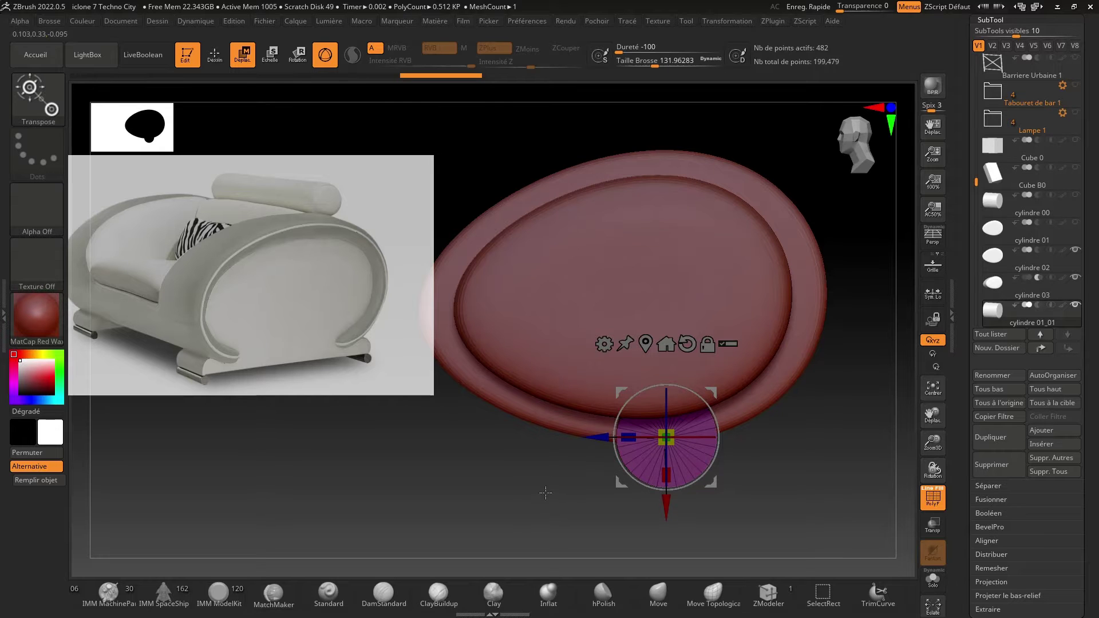
# Stretch the small cylinder along Z into a wide flat ellipse, shift it slightly along that axis, and increase its X scale a little.
pyautogui.moveTo(546, 493); pyautogui.dragTo(520, 498)
pyautogui.moveTo(628, 437); pyautogui.dragTo(458, 431)
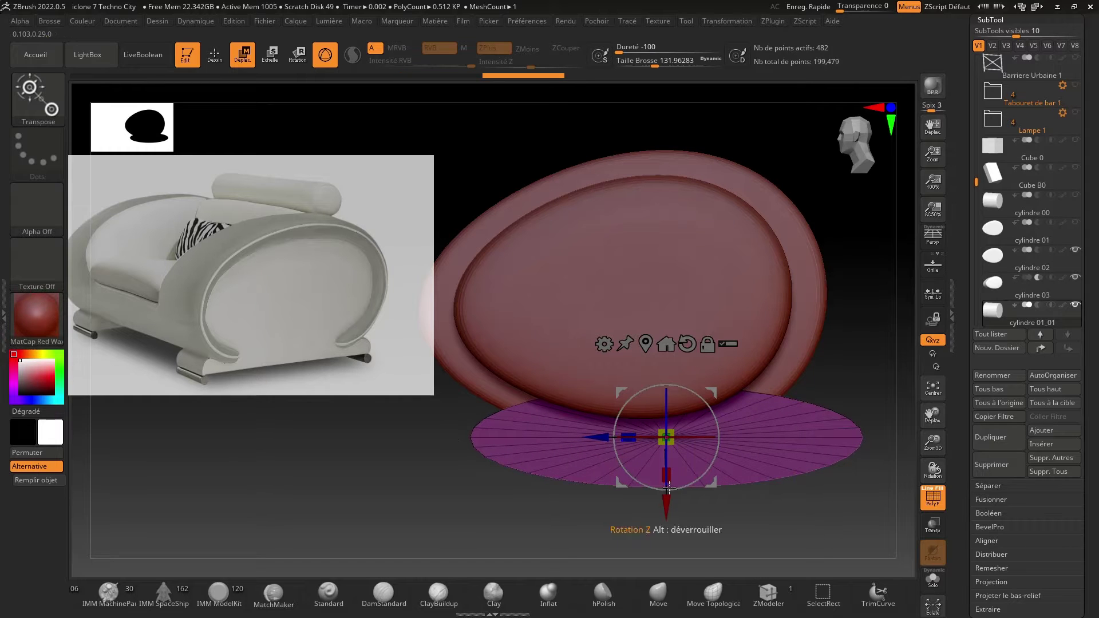
pyautogui.moveTo(593, 439); pyautogui.dragTo(556, 438)
pyautogui.moveTo(862, 474); pyautogui.dragTo(879, 474)
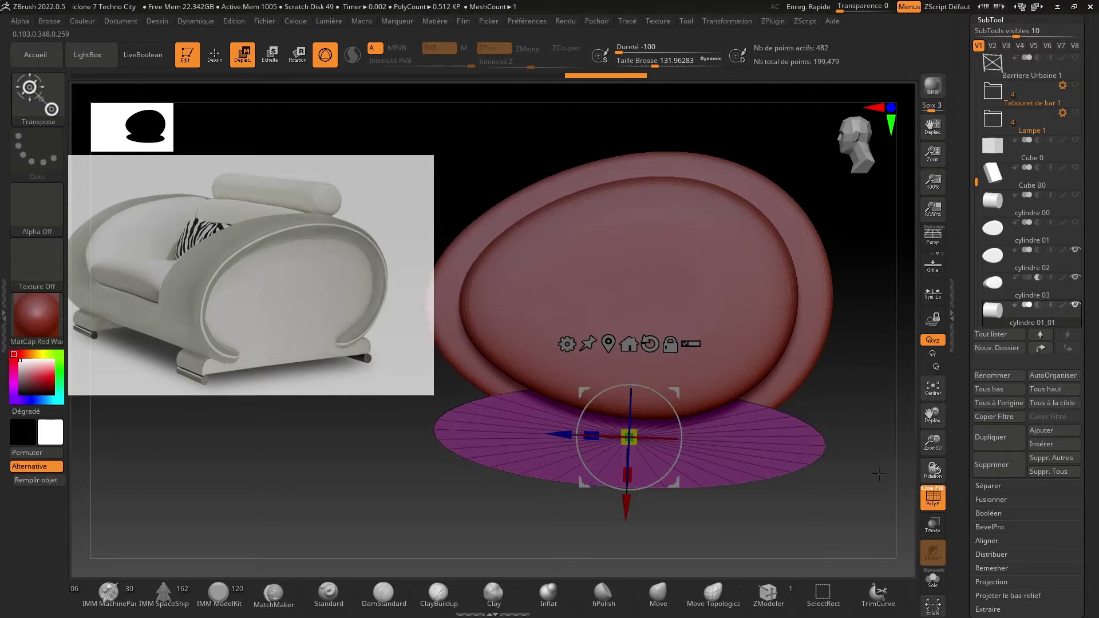
pyautogui.moveTo(931, 445); pyautogui.dragTo(940, 392)
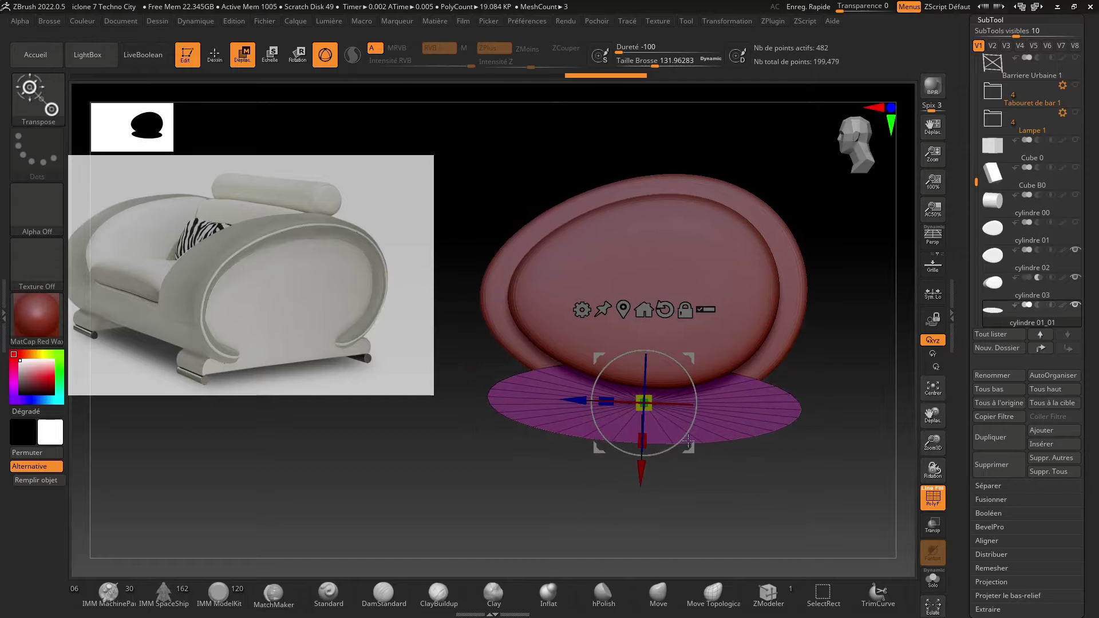
pyautogui.moveTo(641, 441); pyautogui.dragTo(640, 446)
# Subdivide the flattened elliptical cylinder to level 4 with smoothing and delete its lower subdivision levels.
pyautogui.click(984, 21)
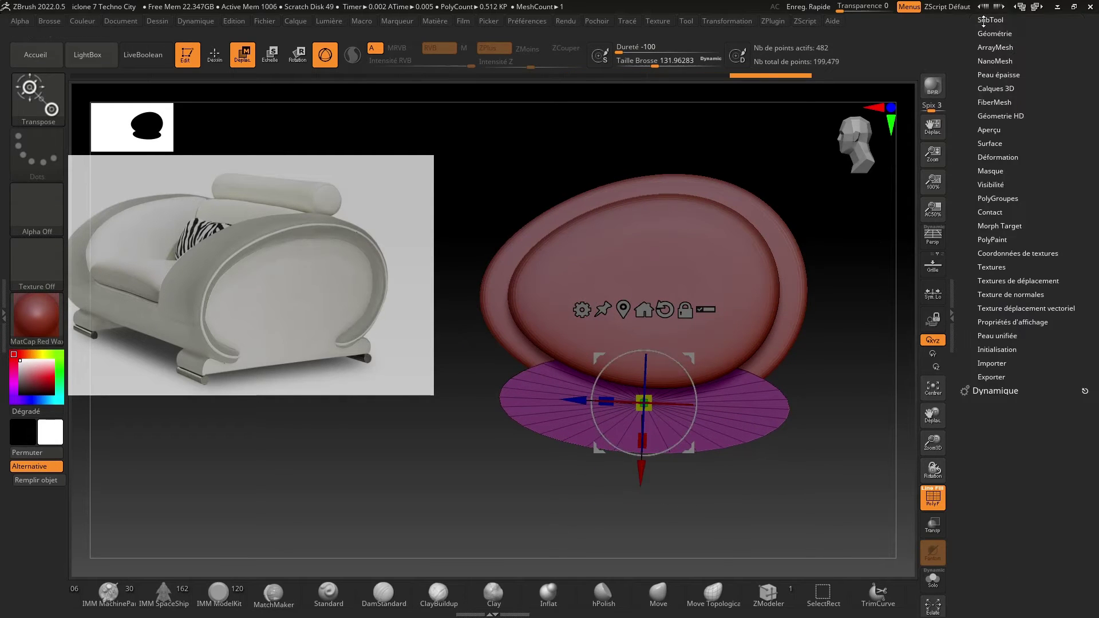
pyautogui.click(994, 33)
pyautogui.click(995, 138)
pyautogui.click(995, 138)
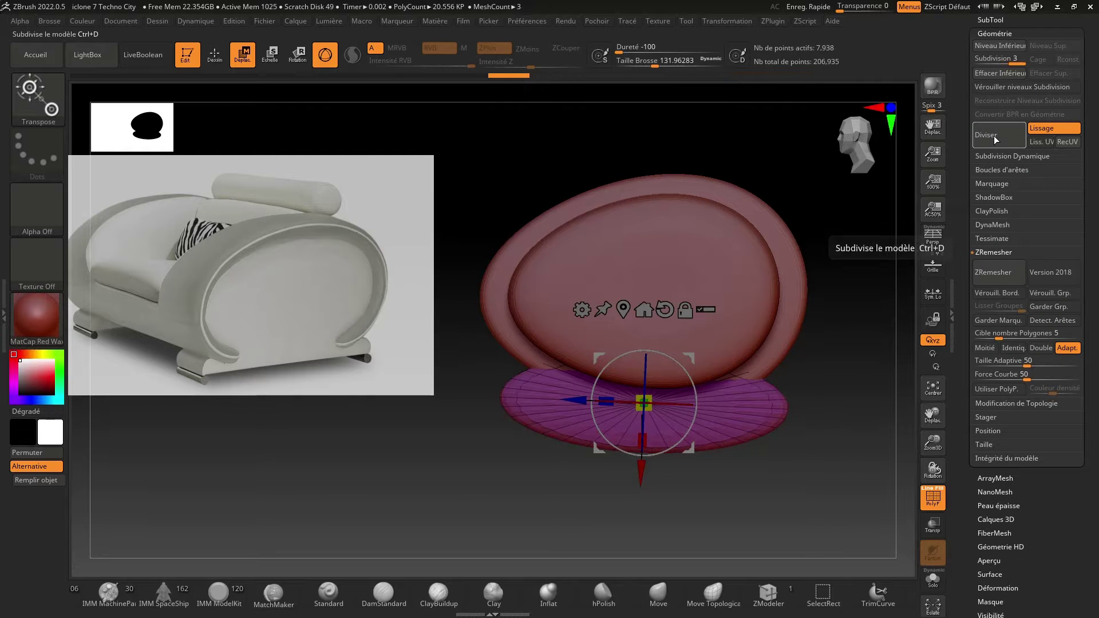
pyautogui.click(995, 139)
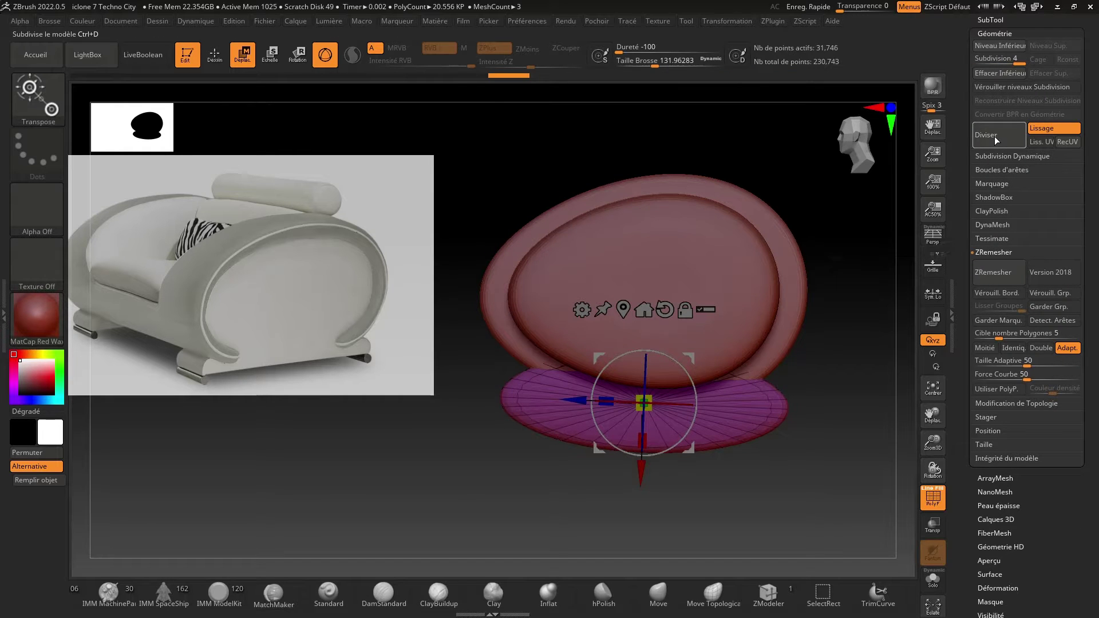
pyautogui.click(994, 78)
pyautogui.click(994, 34)
pyautogui.click(984, 21)
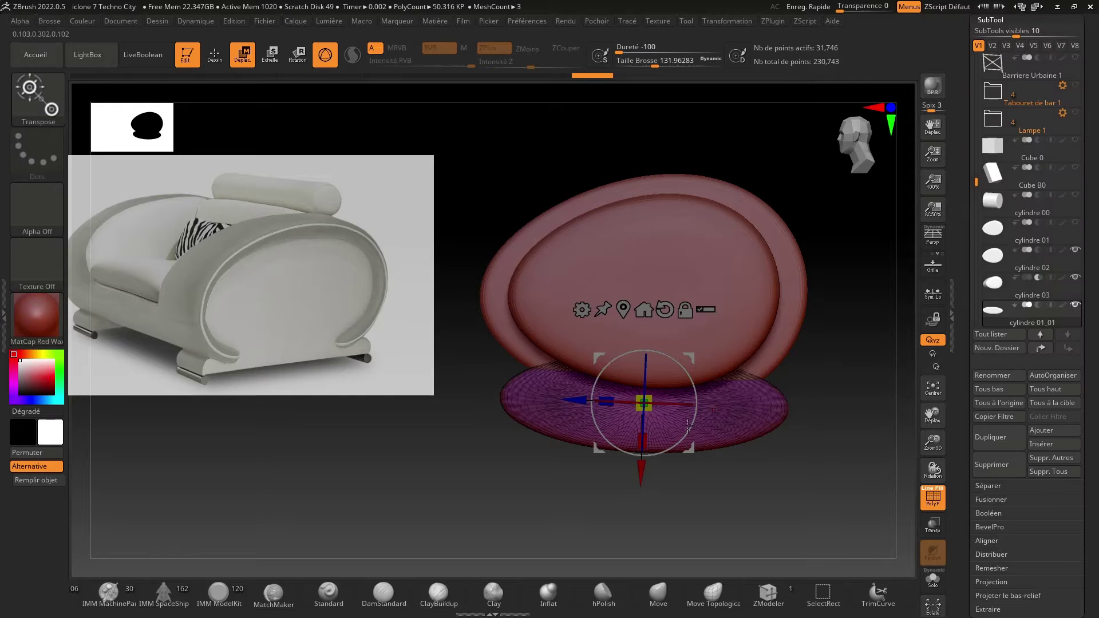
pyautogui.moveTo(613, 540)
pyautogui.mouseDown()
pyautogui.moveTo(682, 536)
pyautogui.moveTo(613, 539)
pyautogui.mouseUp()
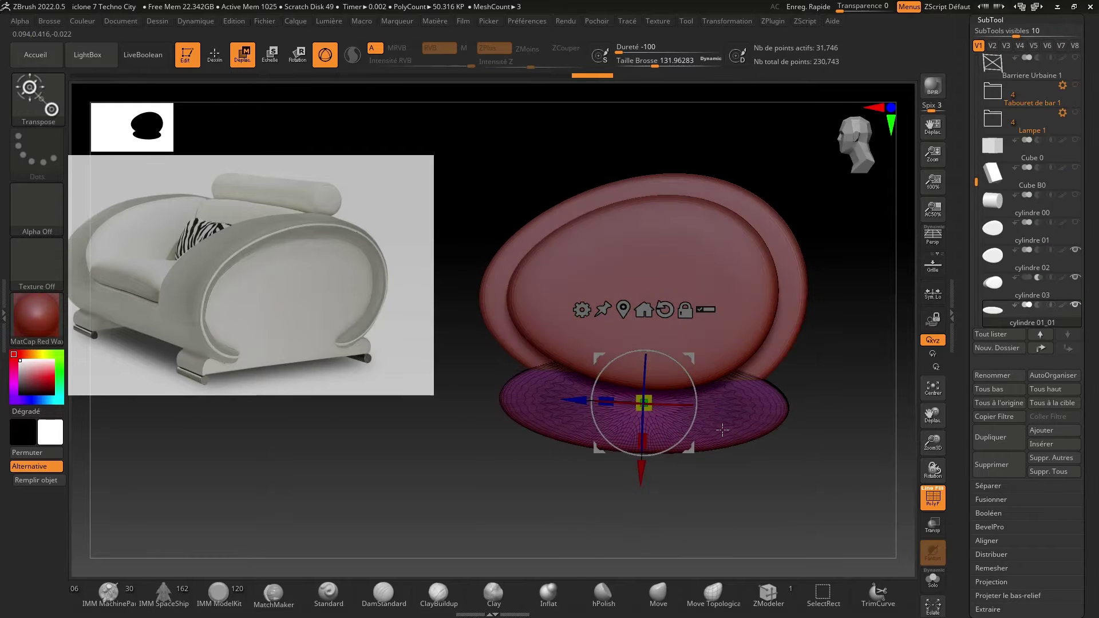
# Rebuild the flattened elliptical cylinder's topology with ZRemesher, keeping the polygon target of 5 and adaptive density.
pyautogui.click(991, 21)
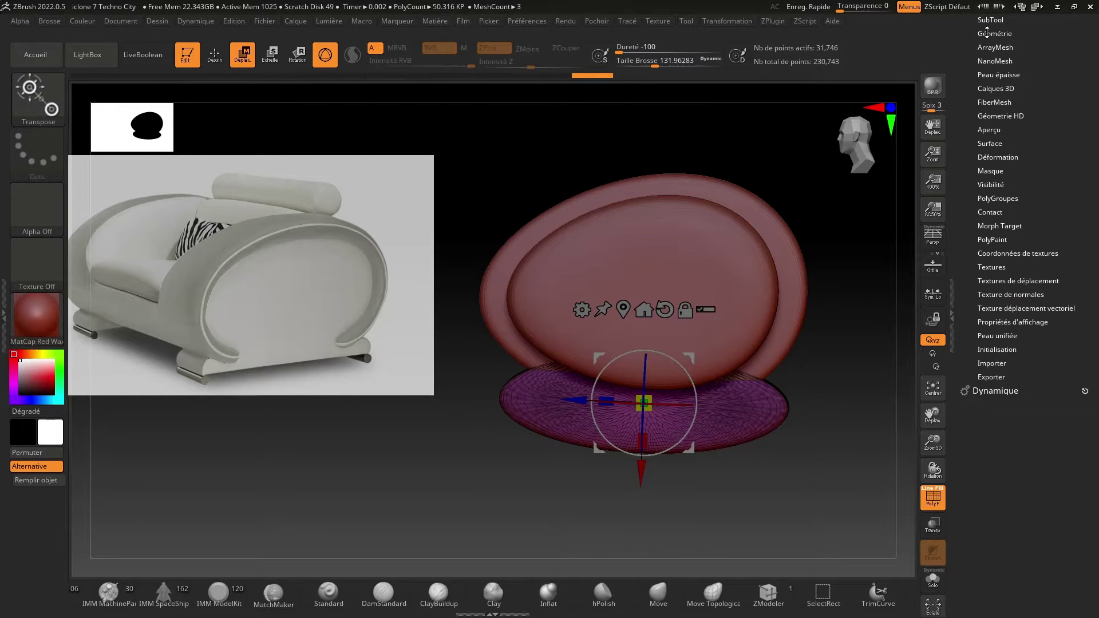
pyautogui.click(988, 33)
pyautogui.moveTo(905, 393); pyautogui.dragTo(627, 394)
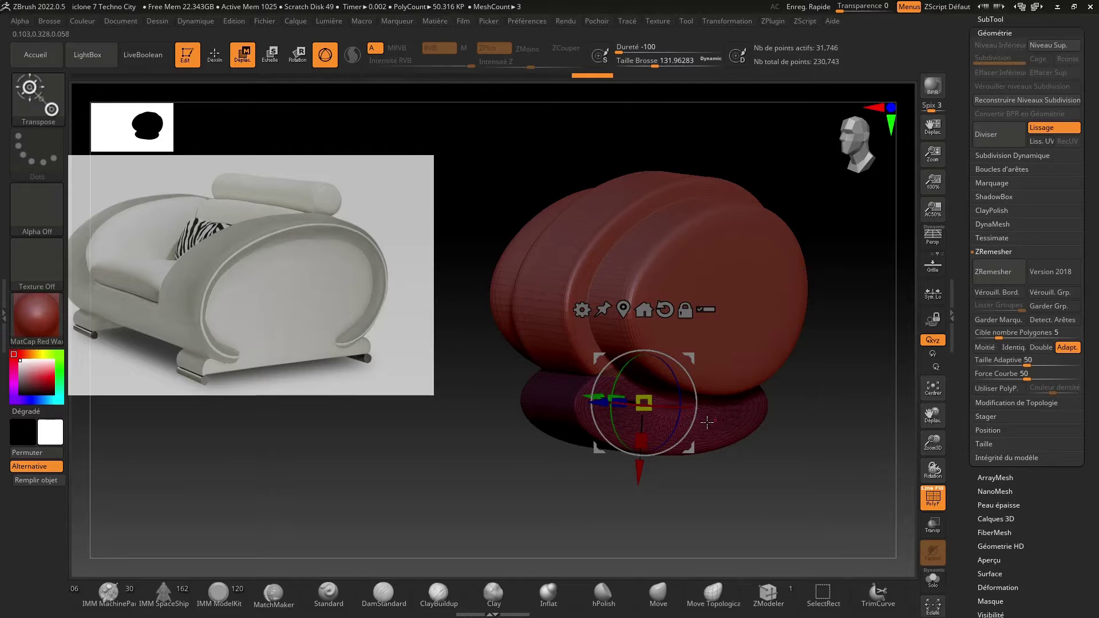
pyautogui.click(983, 273)
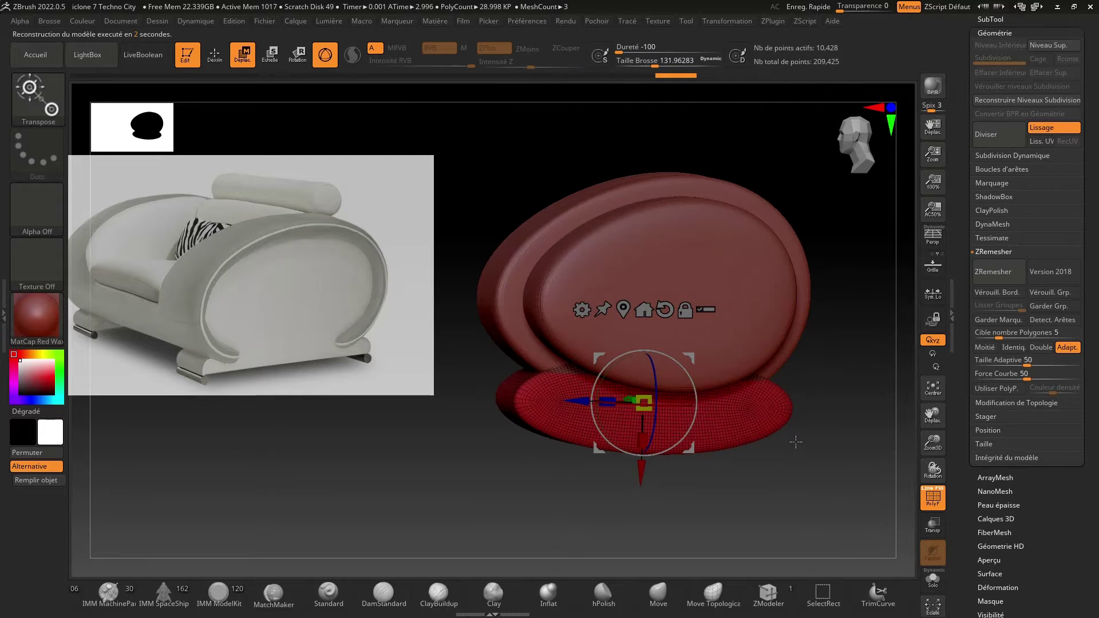
# Save the project as iclone 7 Techno City, replacing the existing file.
pyautogui.hotkey('ctrl', 's')
pyautogui.press('Return')
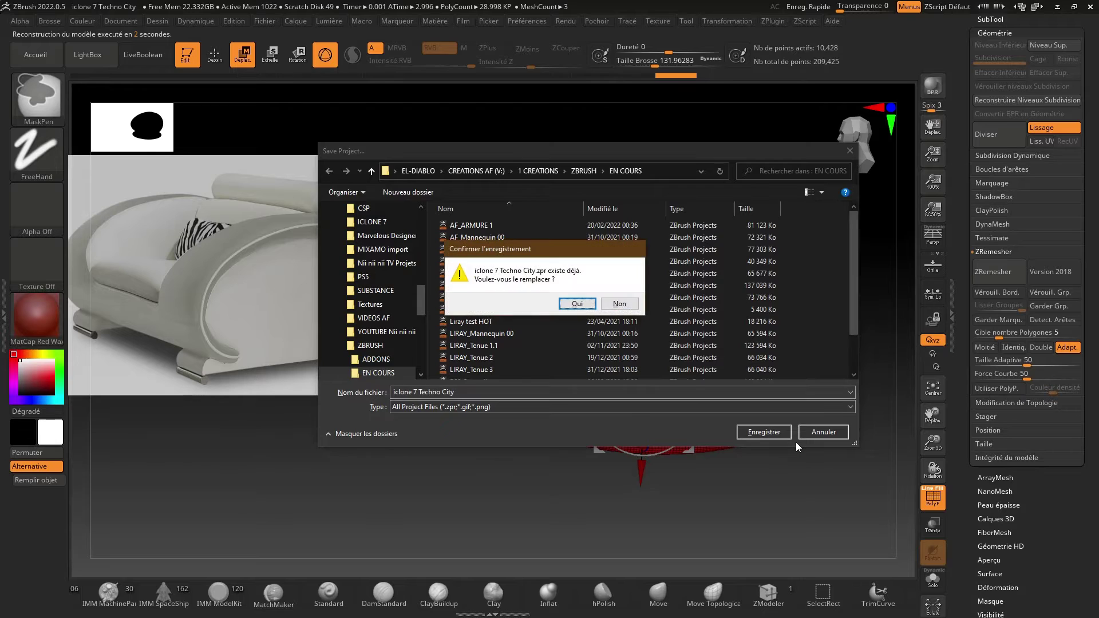
pyautogui.press('Return')
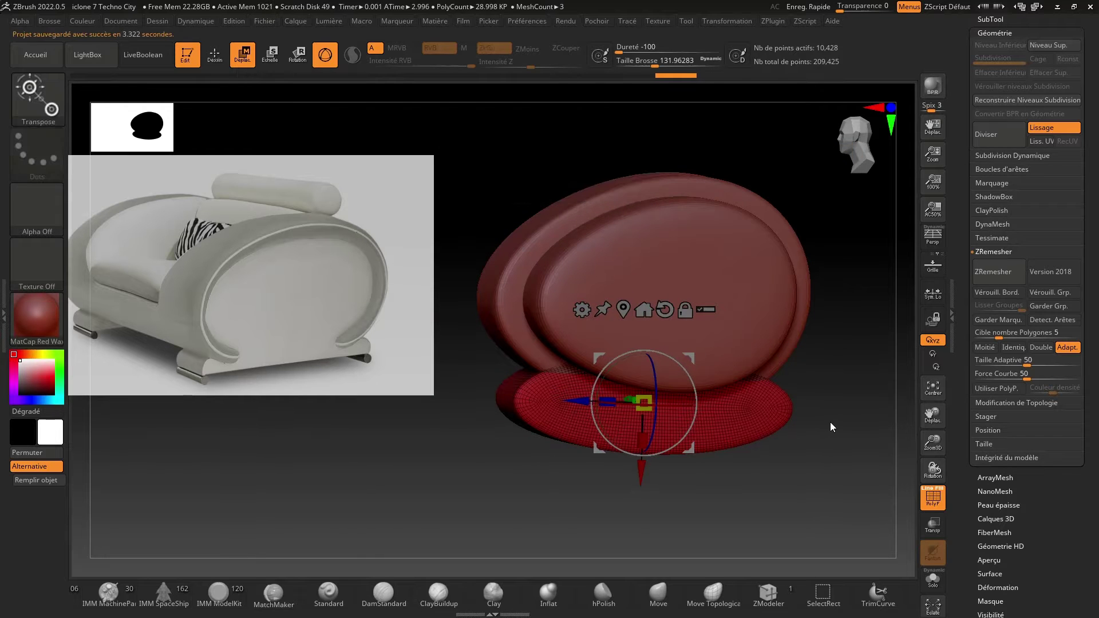
# Raise the elliptical cylinder by about 0.06 so it overlaps the lower part of the egg shape more.
pyautogui.click(984, 19)
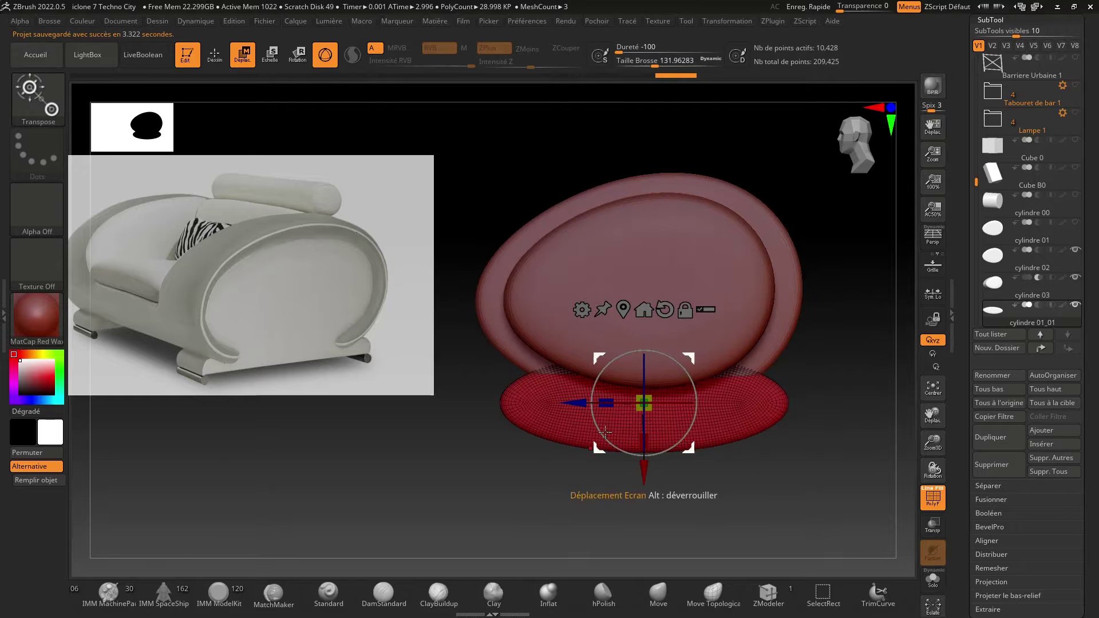
pyautogui.moveTo(642, 441)
pyautogui.mouseDown()
pyautogui.moveTo(638, 469)
pyautogui.moveTo(637, 450)
pyautogui.mouseUp()
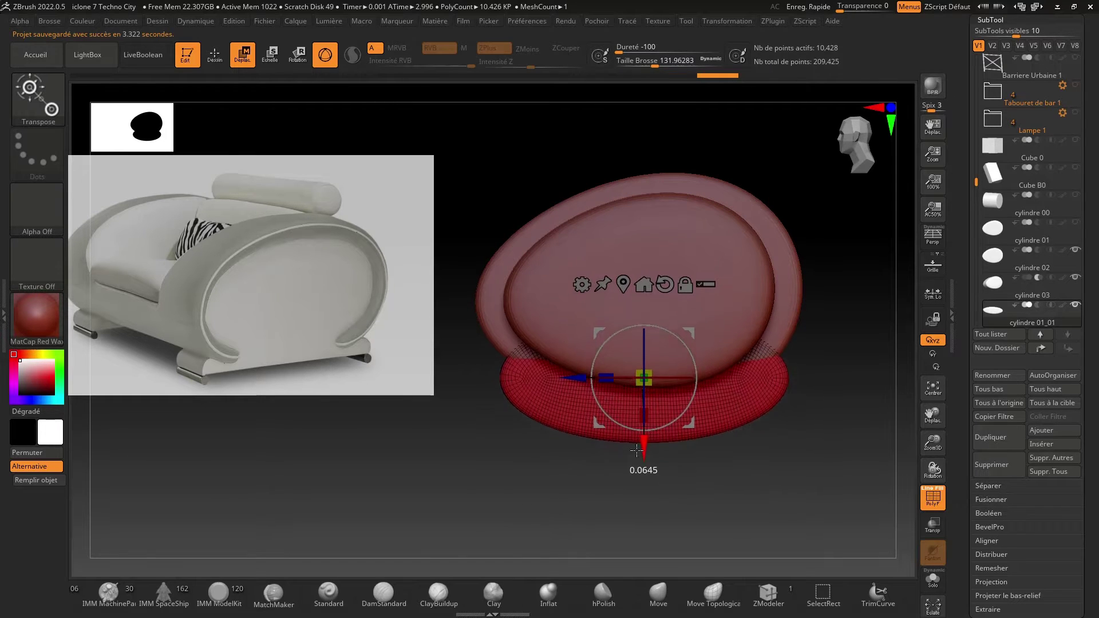
pyautogui.moveTo(930, 445); pyautogui.dragTo(932, 488)
pyautogui.moveTo(940, 414); pyautogui.dragTo(999, 416)
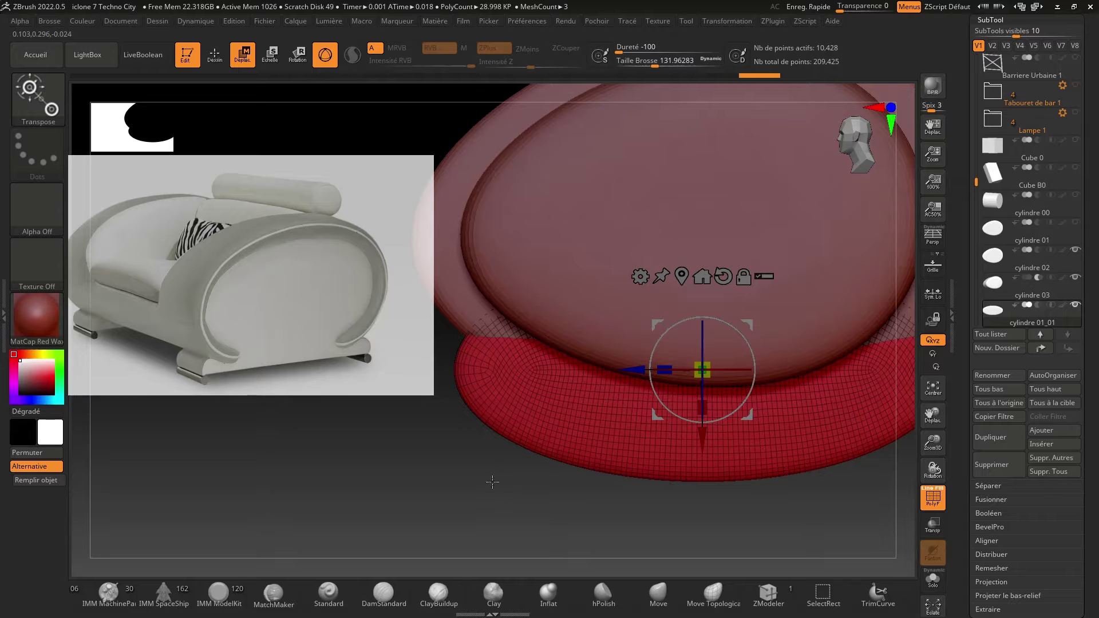
pyautogui.moveTo(932, 441); pyautogui.dragTo(932, 418)
pyautogui.moveTo(943, 413); pyautogui.dragTo(921, 409)
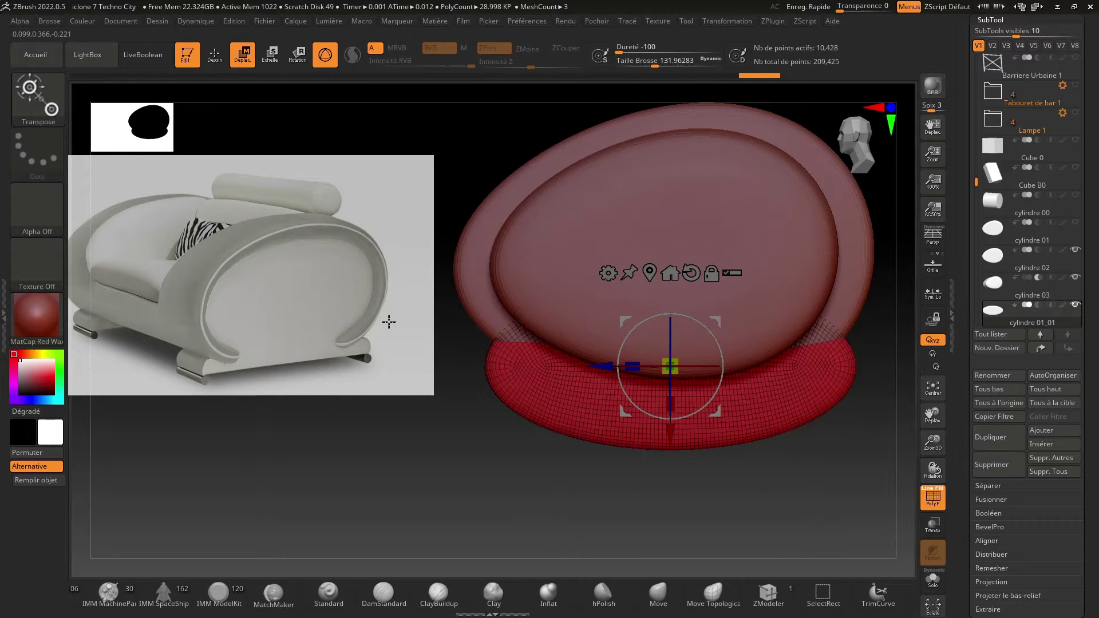
# With transparency on, lower the elliptical cylinder slightly, scale it a little taller vertically, and lower it again against the egg shape.
pyautogui.click(933, 529)
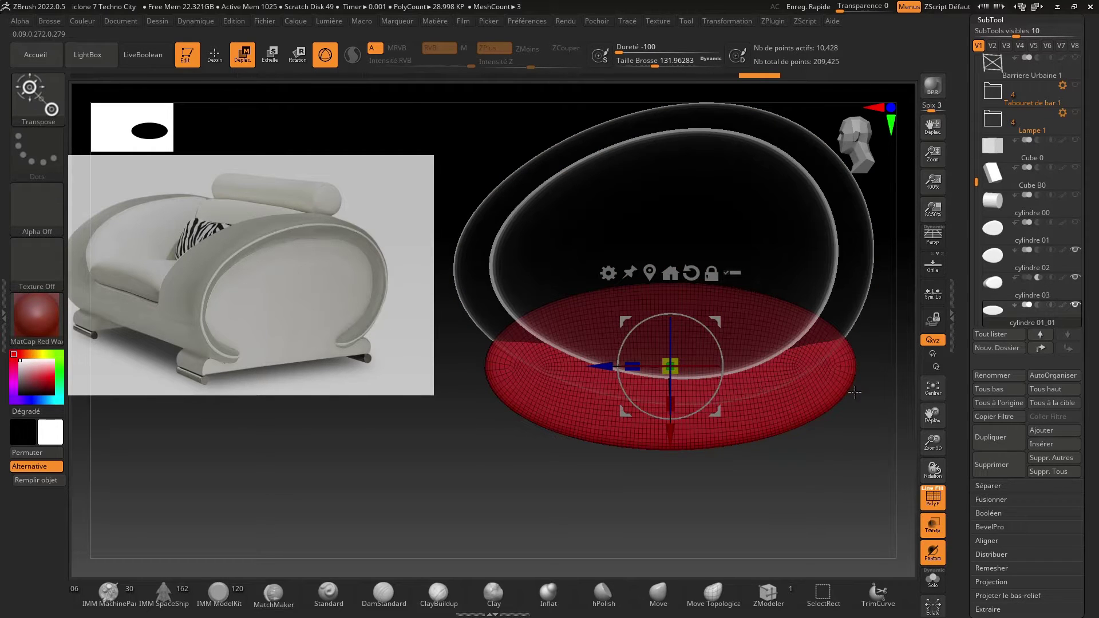
pyautogui.moveTo(671, 432); pyautogui.dragTo(674, 447)
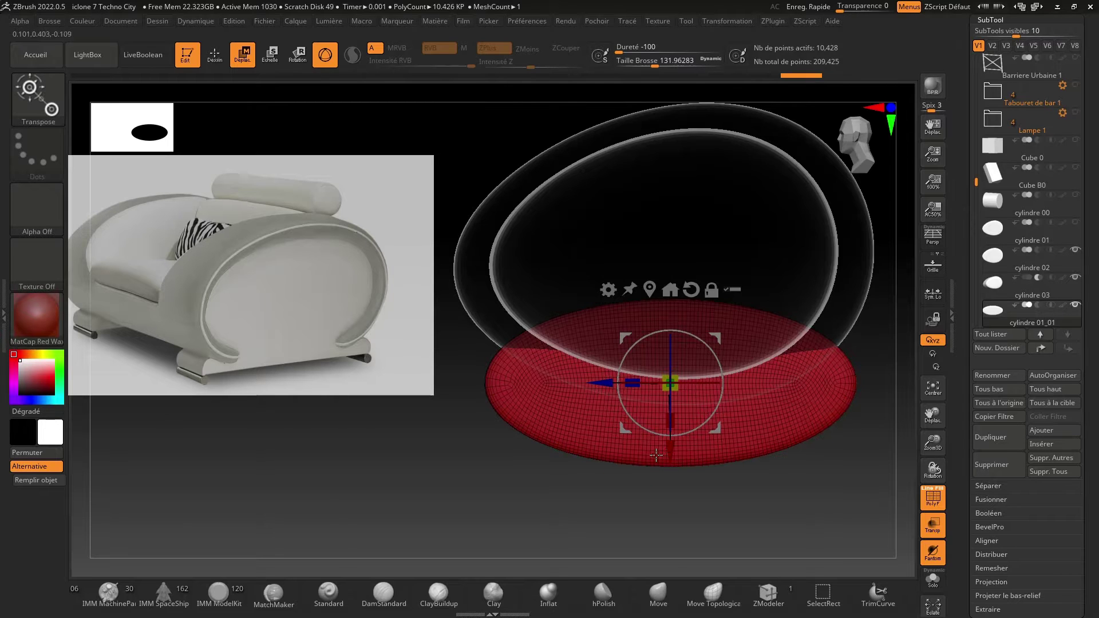
pyautogui.moveTo(671, 422); pyautogui.dragTo(664, 443)
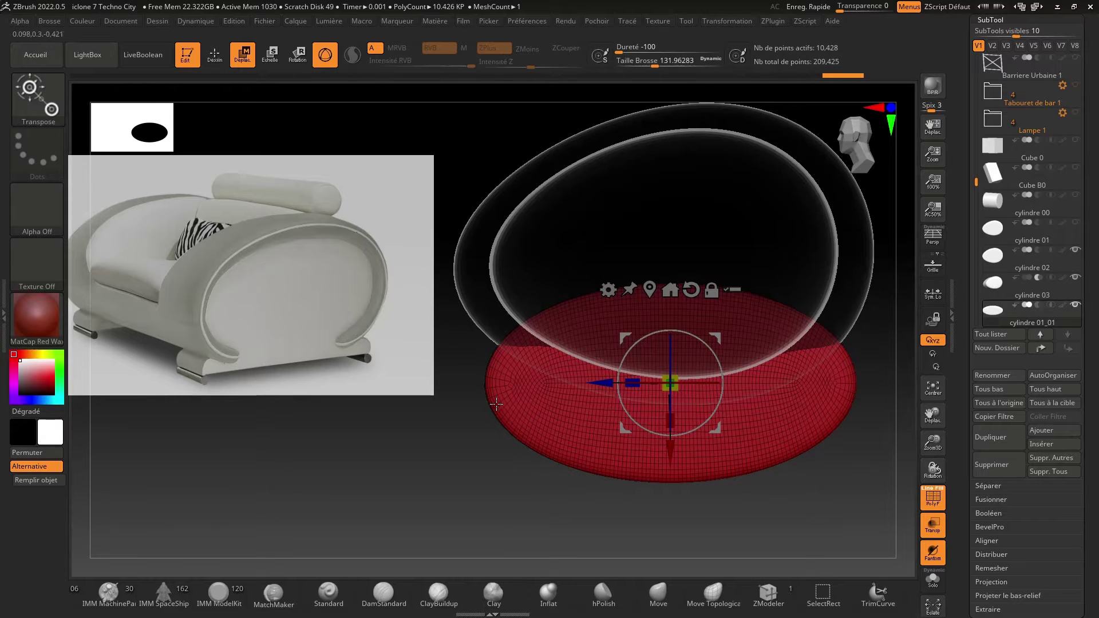
pyautogui.moveTo(671, 455); pyautogui.dragTo(679, 469)
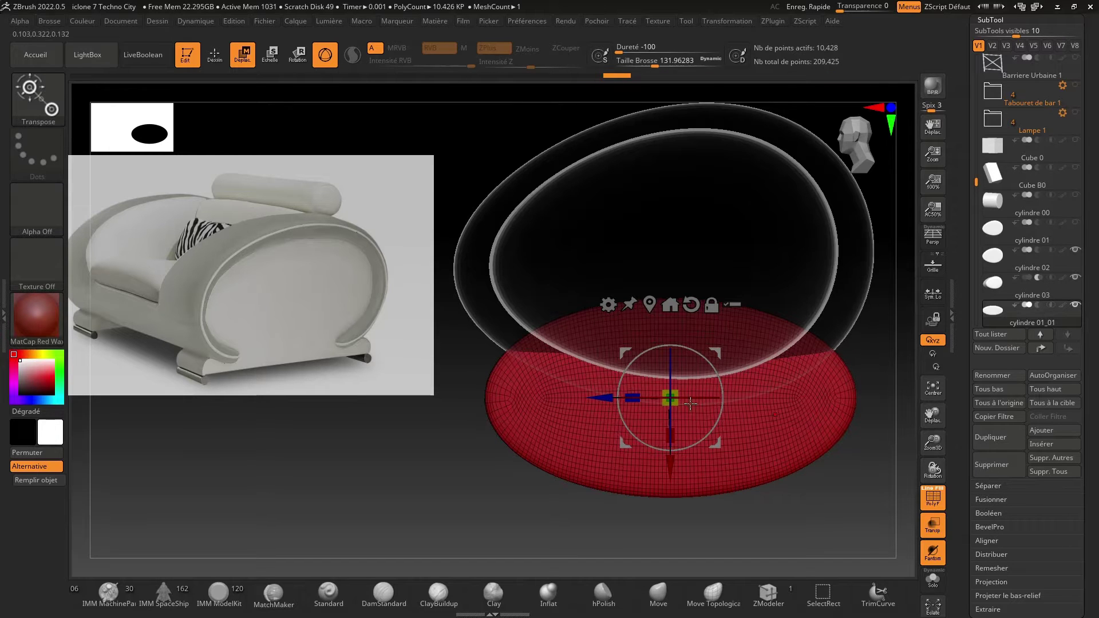
pyautogui.click(215, 54)
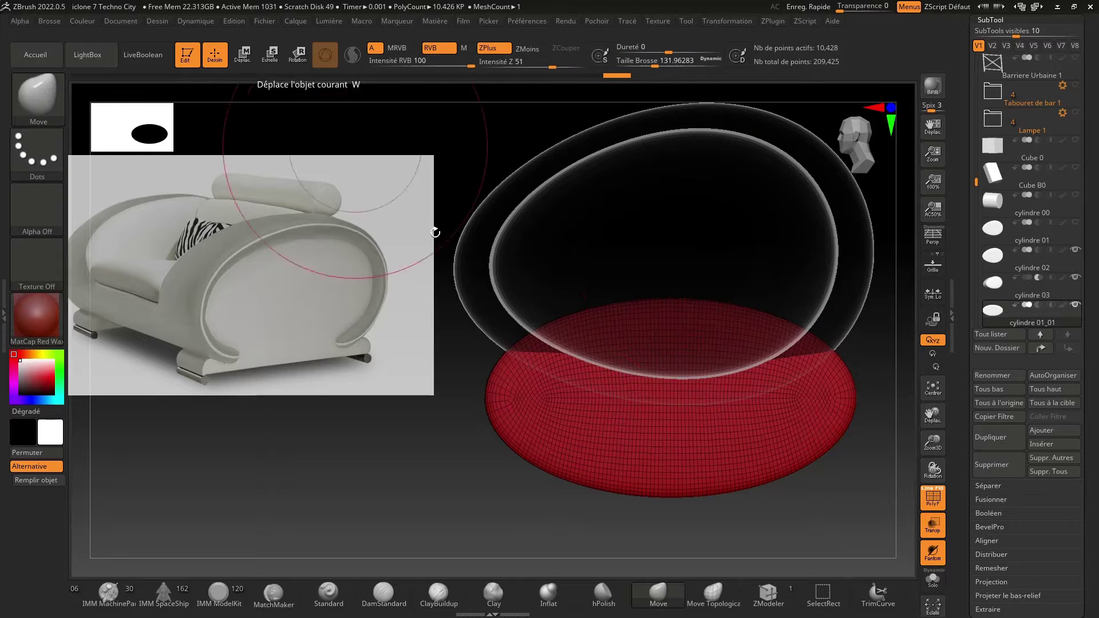
pyautogui.click(934, 525)
pyautogui.moveTo(927, 450); pyautogui.dragTo(930, 430)
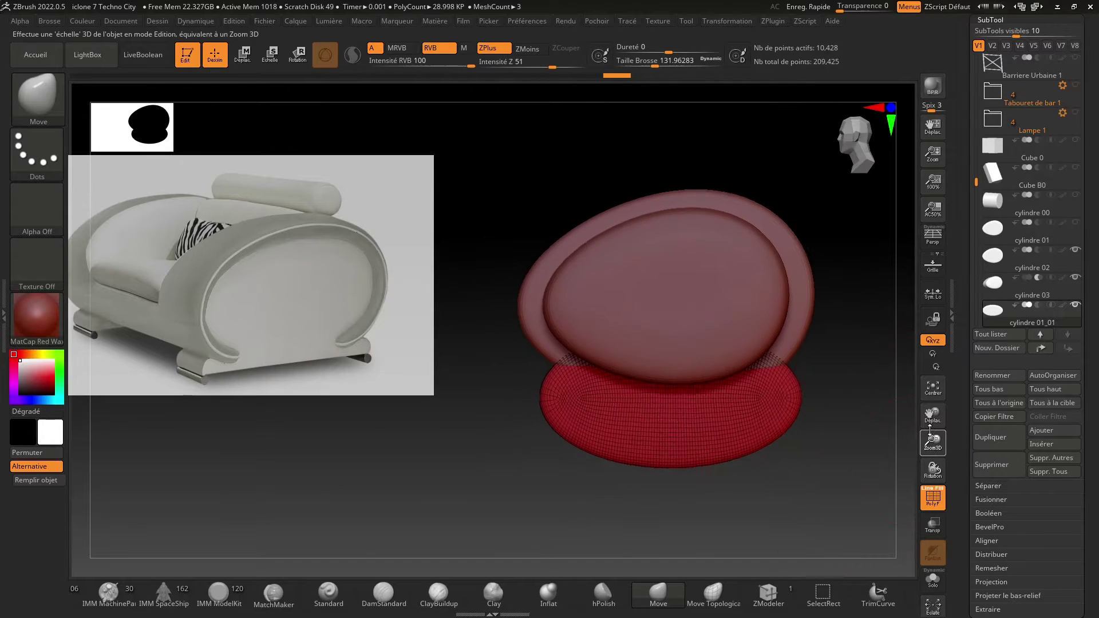
# Preview the armrest ring and elliptical cylinder in Live Boolean, checking how they meet with and without the polyframe.
pyautogui.moveTo(882, 477); pyautogui.dragTo(808, 492)
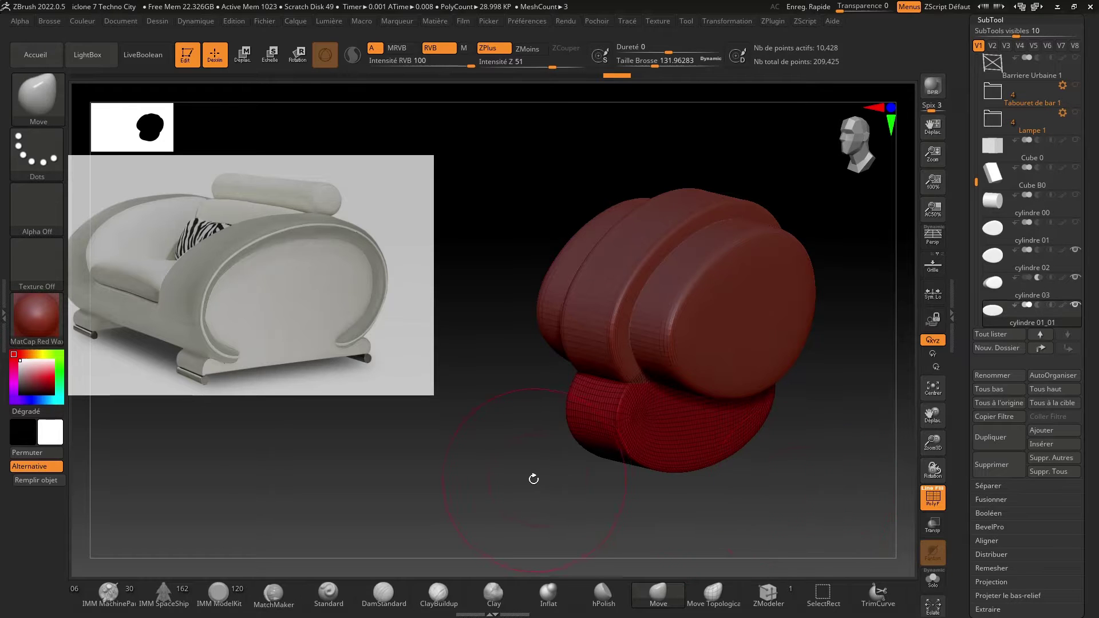
pyautogui.moveTo(532, 479)
pyautogui.mouseDown()
pyautogui.moveTo(508, 469)
pyautogui.moveTo(520, 471)
pyautogui.mouseUp()
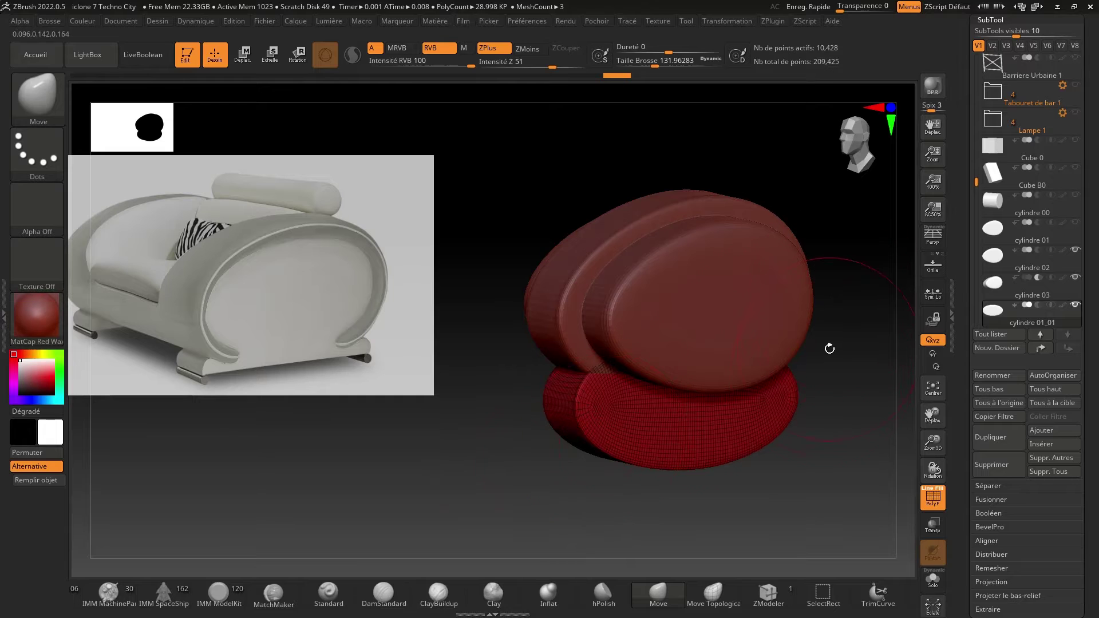
pyautogui.click(146, 61)
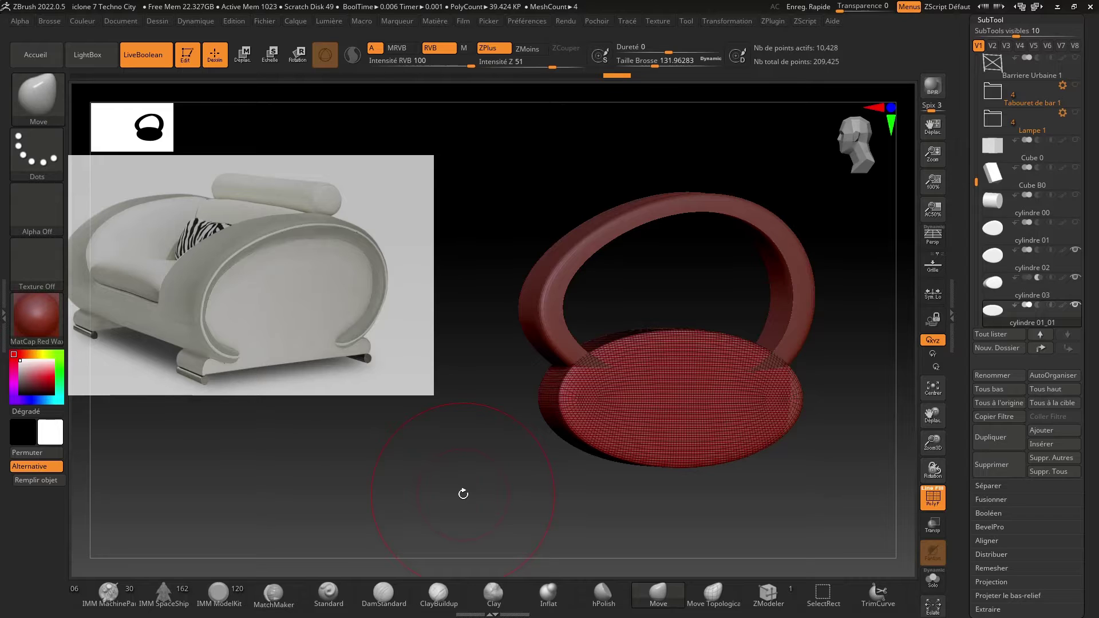
pyautogui.click(936, 502)
pyautogui.moveTo(795, 488)
pyautogui.mouseDown()
pyautogui.moveTo(829, 520)
pyautogui.moveTo(766, 493)
pyautogui.moveTo(805, 496)
pyautogui.mouseUp()
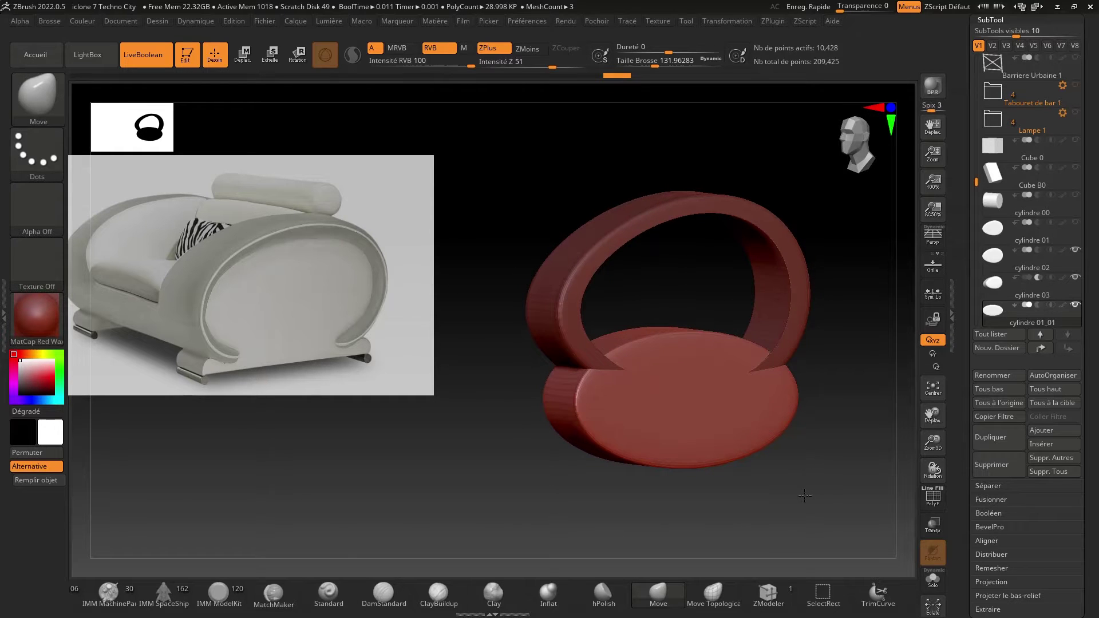
pyautogui.click(929, 503)
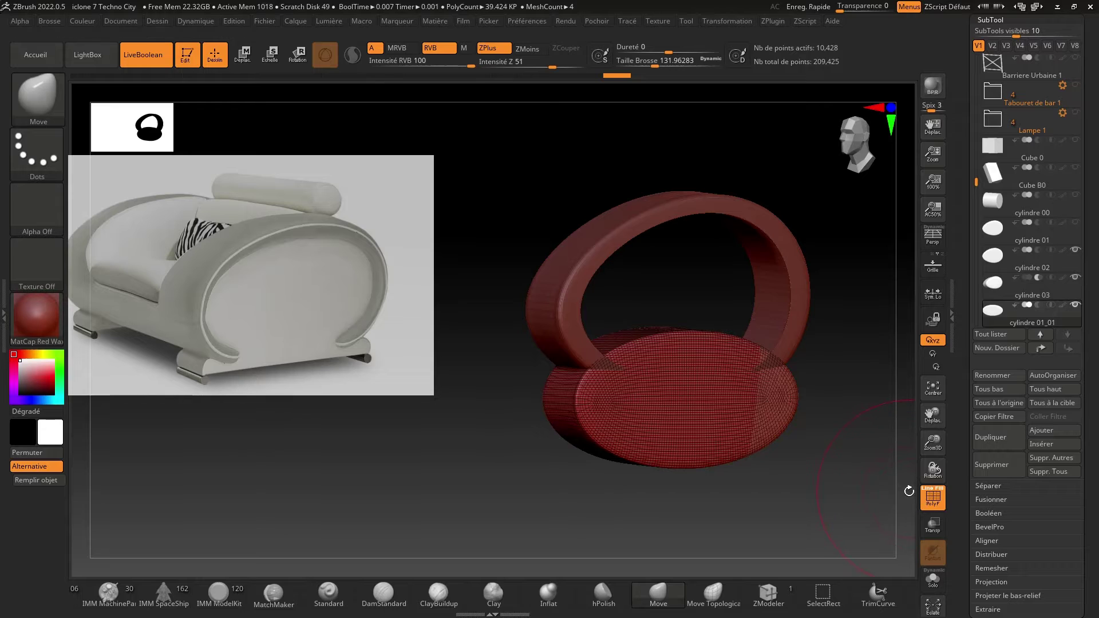
pyautogui.click(143, 55)
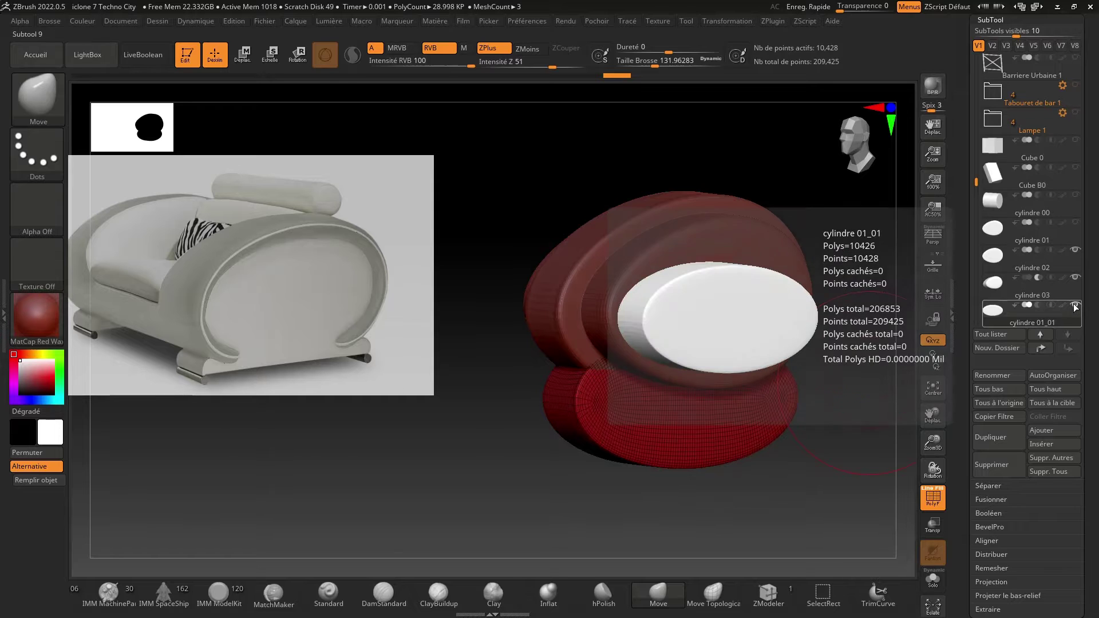
# Hide the elliptical cylinder cylindre 01_01, make cylindre 03 active, and show only the ring in Live Boolean without the polyframe.
pyautogui.click(995, 294)
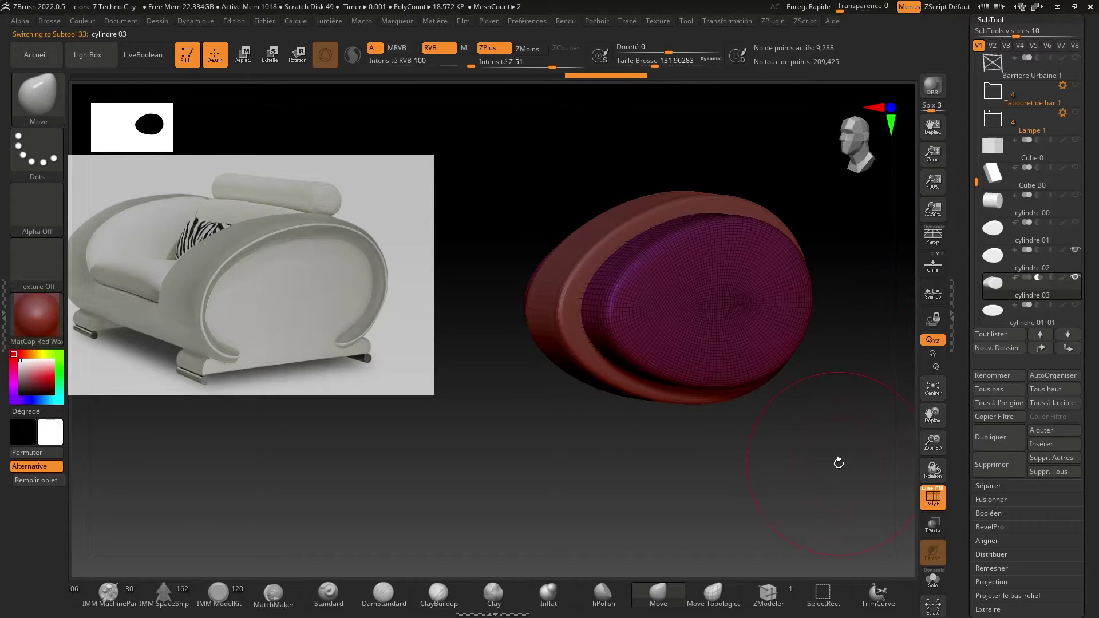
pyautogui.moveTo(838, 459); pyautogui.dragTo(807, 449)
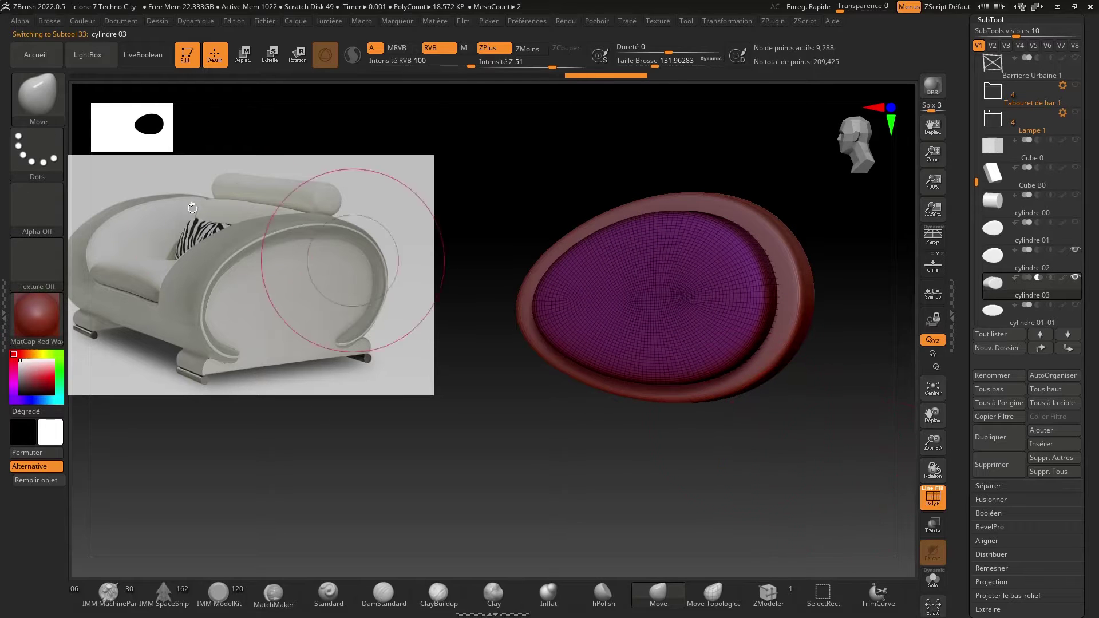
pyautogui.click(143, 59)
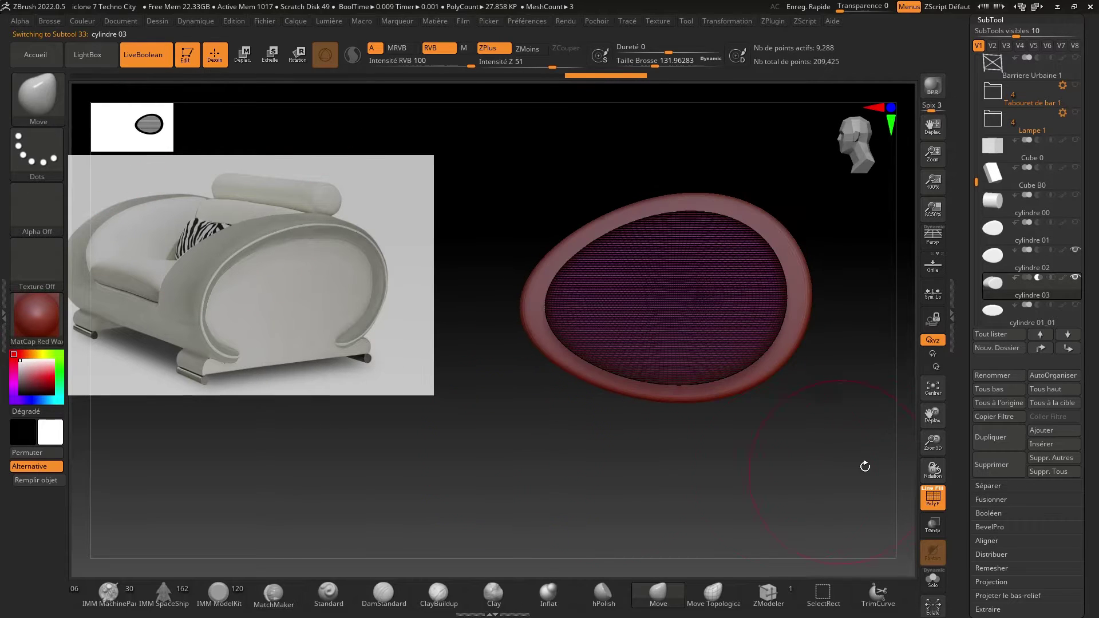
pyautogui.click(931, 500)
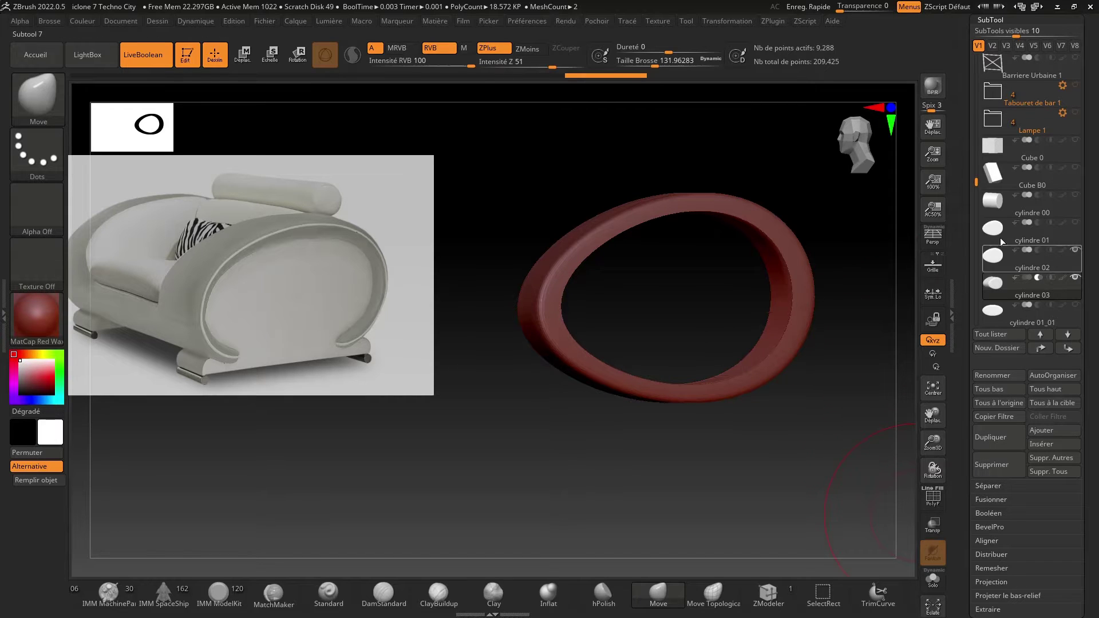
# Append a Cube3D subtool, make it active, and scale it down uniformly to fit inside the armrest ring.
pyautogui.moveTo(977, 181); pyautogui.dragTo(978, 208)
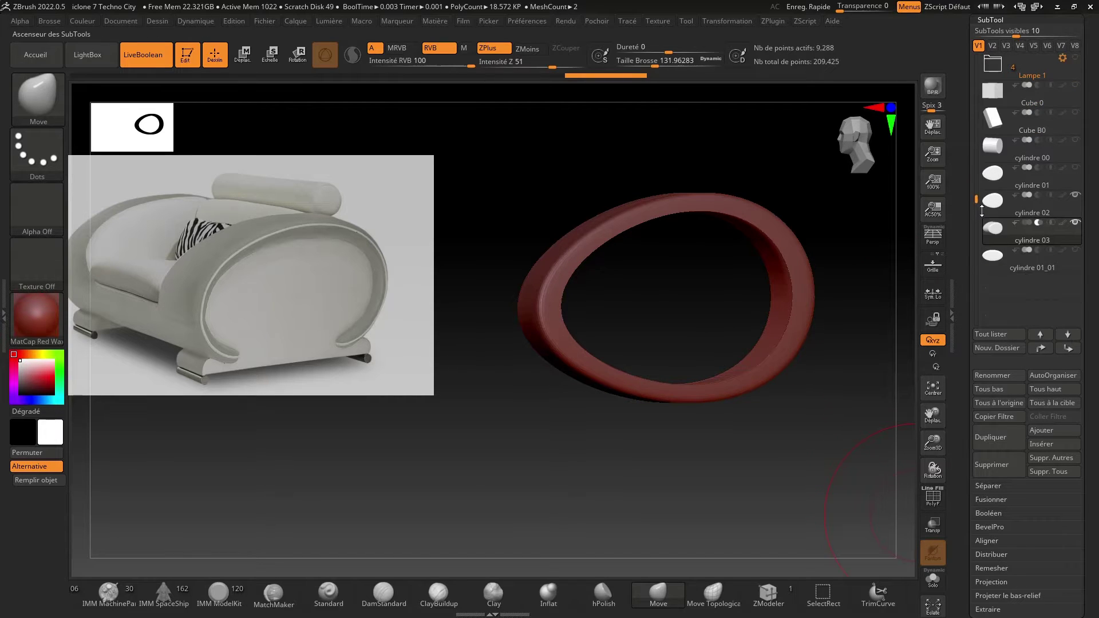
pyautogui.click(1041, 431)
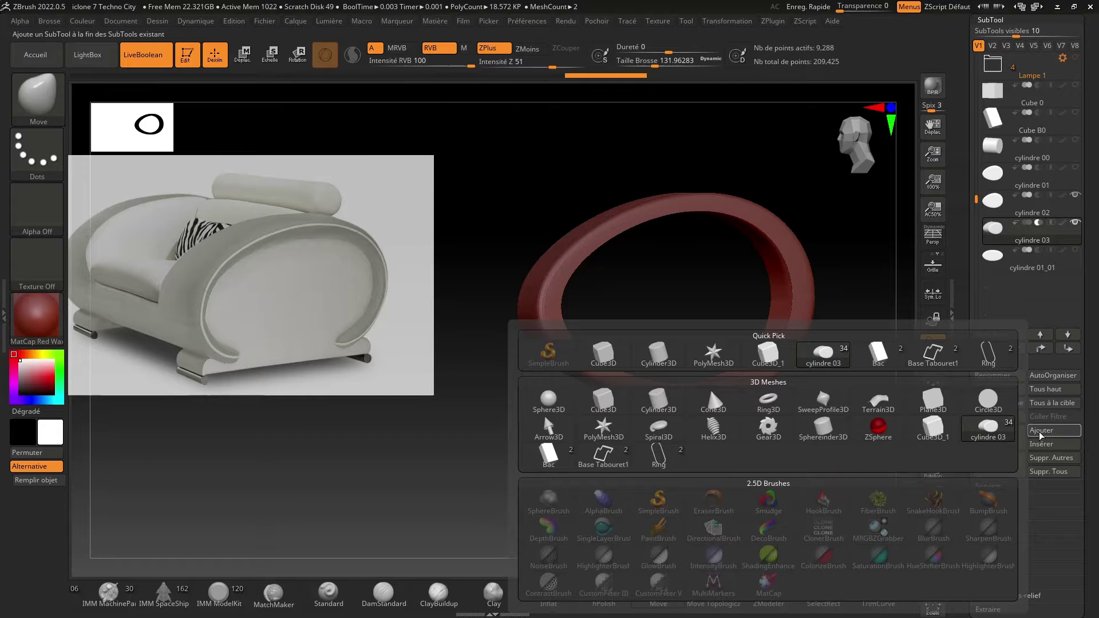
pyautogui.click(613, 360)
pyautogui.click(995, 290)
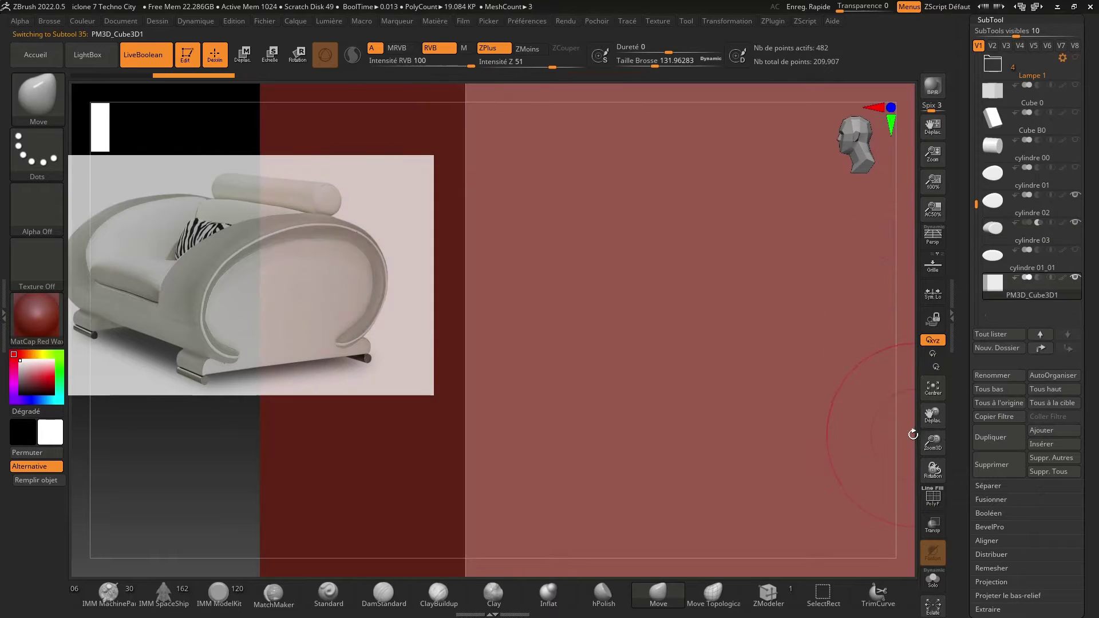
pyautogui.click(250, 58)
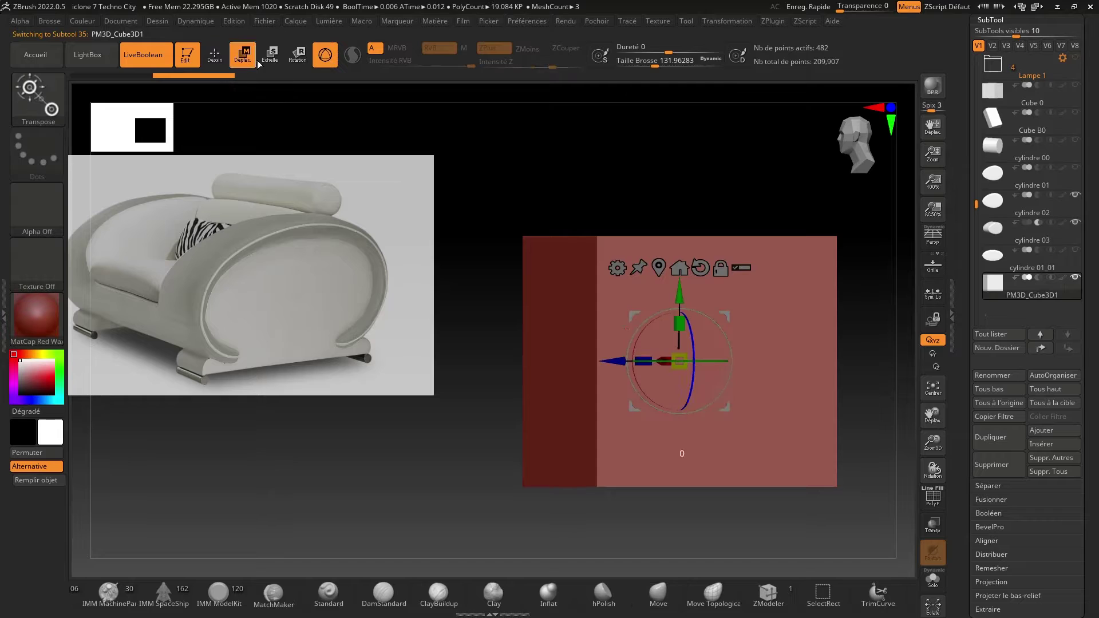
pyautogui.moveTo(677, 356); pyautogui.dragTo(627, 386)
pyautogui.moveTo(933, 445); pyautogui.dragTo(1008, 360)
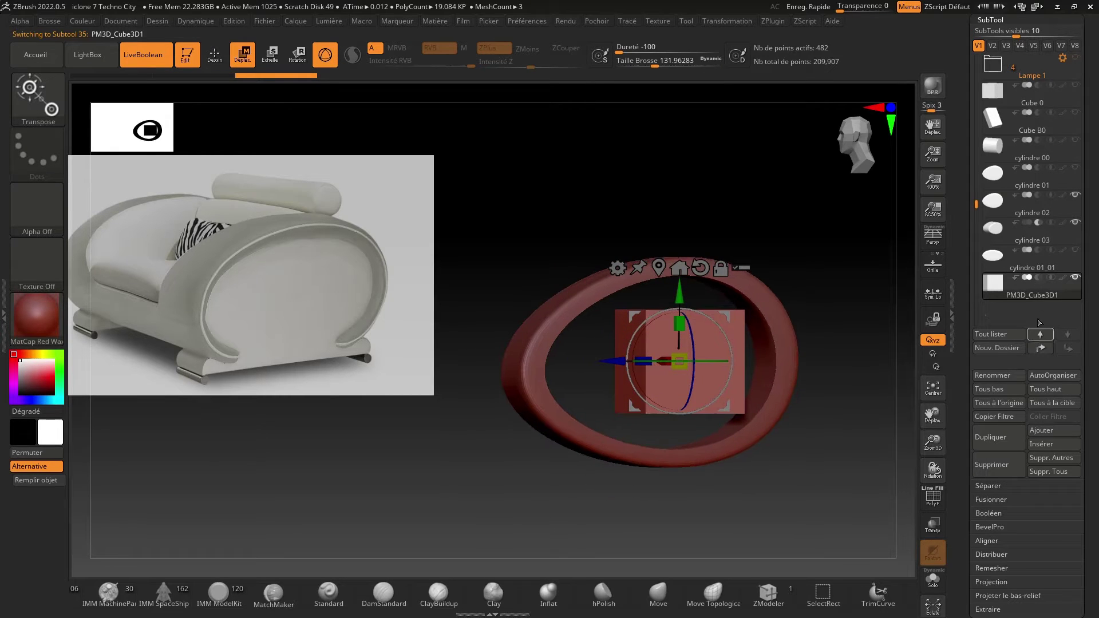
# Set the cube to Boolean subtraction and lower it onto the bottom edge of the armrest ring.
pyautogui.click(1038, 277)
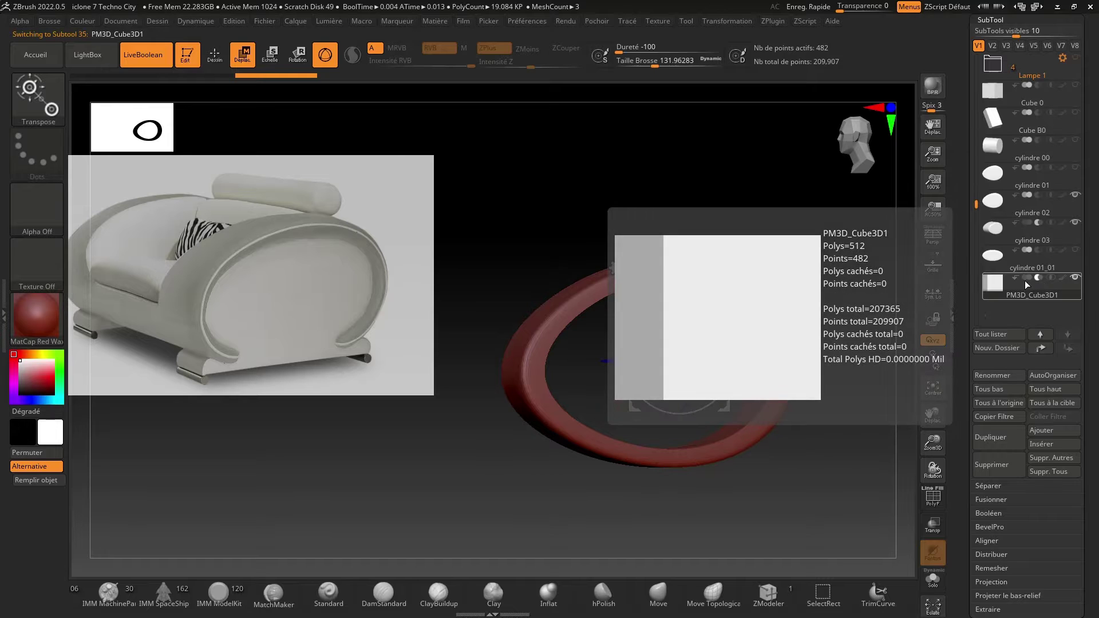
pyautogui.moveTo(680, 293); pyautogui.dragTo(791, 503)
pyautogui.hotkey('shift', 'f')
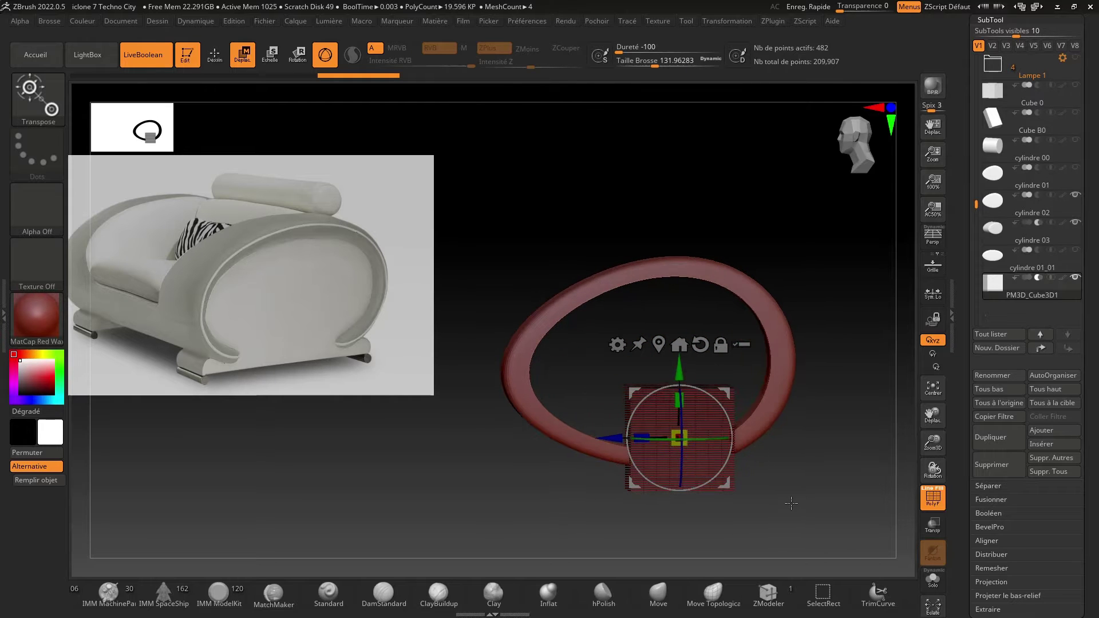
pyautogui.moveTo(932, 445); pyautogui.dragTo(970, 337)
pyautogui.moveTo(932, 445)
pyautogui.mouseDown()
pyautogui.moveTo(914, 428)
pyautogui.moveTo(931, 428)
pyautogui.mouseUp()
# Widen the subtracting cube along Z to enlarge the gap in the ring's bottom, and raise it very slightly along Y.
pyautogui.moveTo(680, 346); pyautogui.dragTo(615, 352)
pyautogui.click(933, 497)
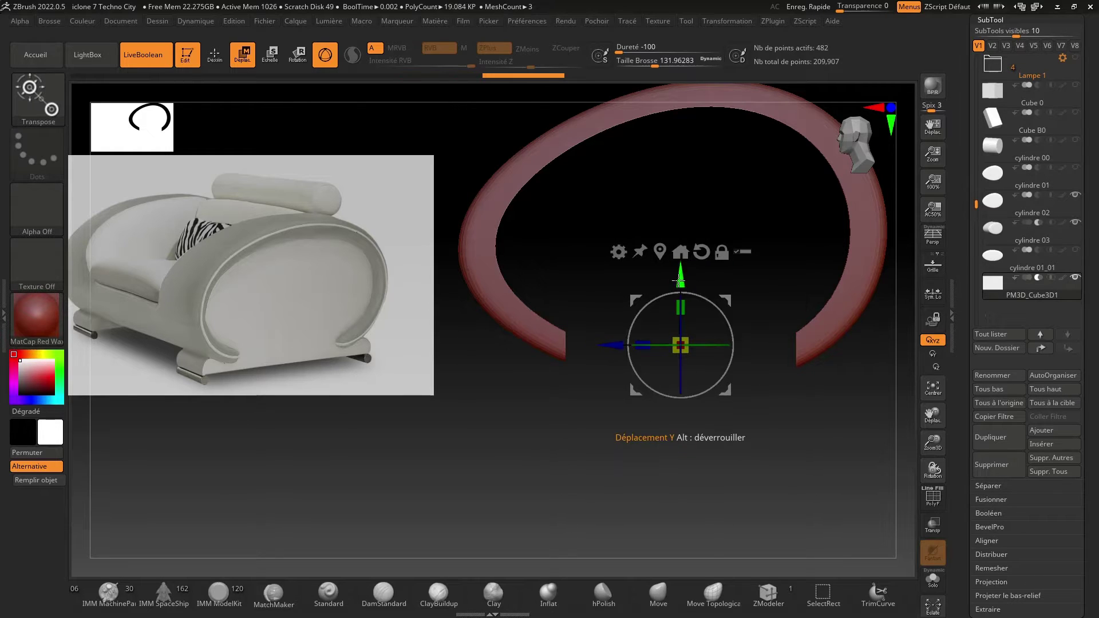
pyautogui.moveTo(679, 279); pyautogui.dragTo(681, 278)
pyautogui.moveTo(548, 458)
pyautogui.mouseDown()
pyautogui.moveTo(667, 458)
pyautogui.moveTo(554, 463)
pyautogui.mouseUp()
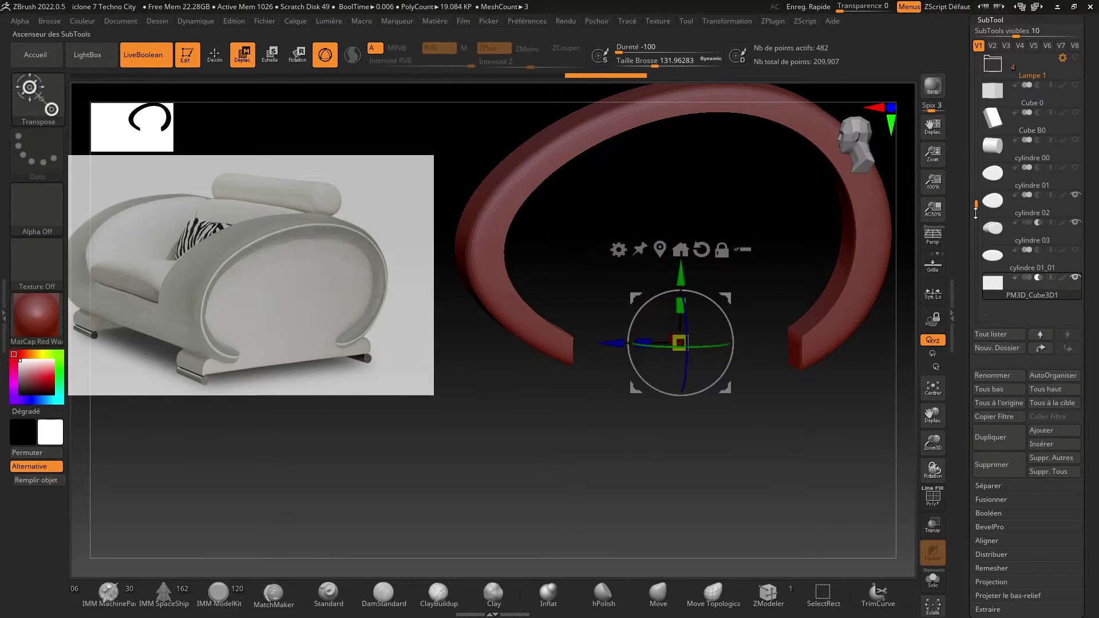
pyautogui.moveTo(1096, 393); pyautogui.dragTo(1096, 315)
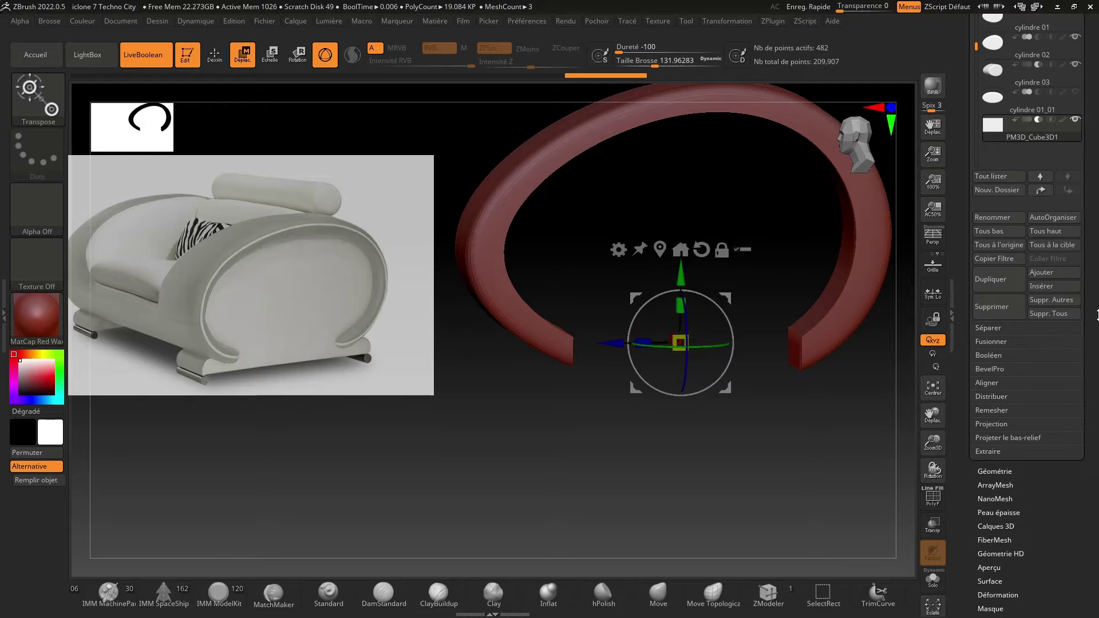
# Create the Boolean mesh from the visible subtools and turn Live Boolean off.
pyautogui.click(988, 355)
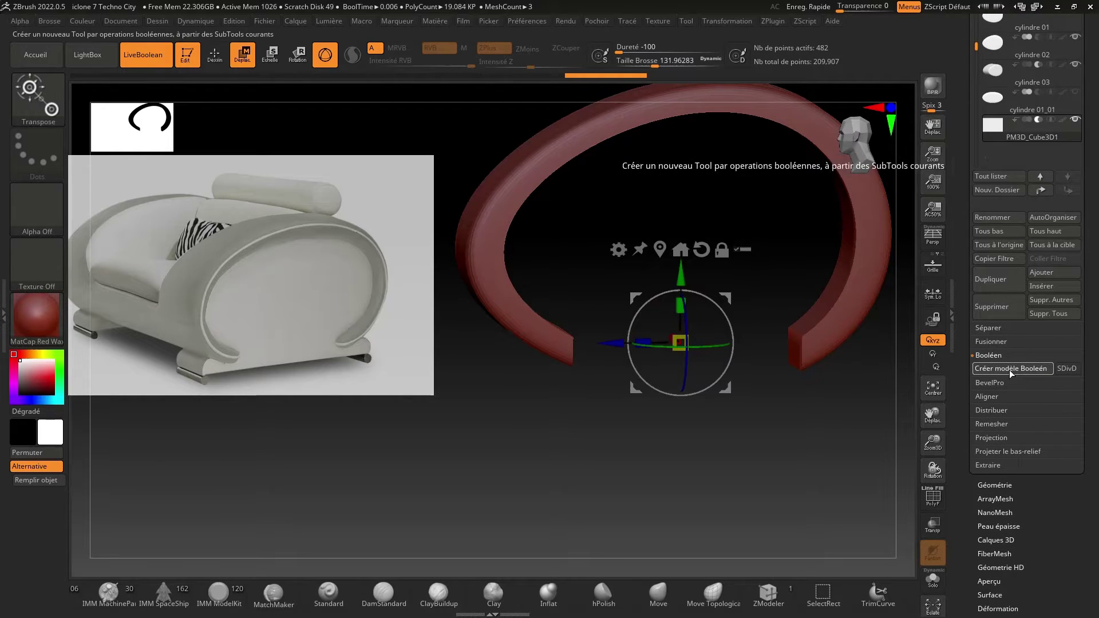
pyautogui.click(1010, 369)
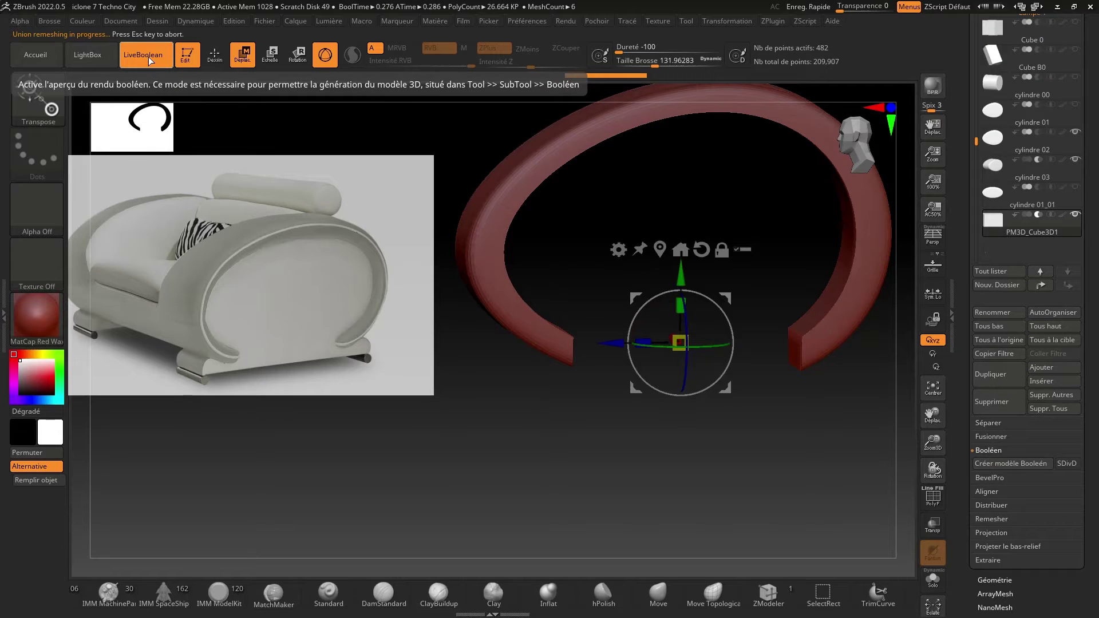
pyautogui.click(143, 58)
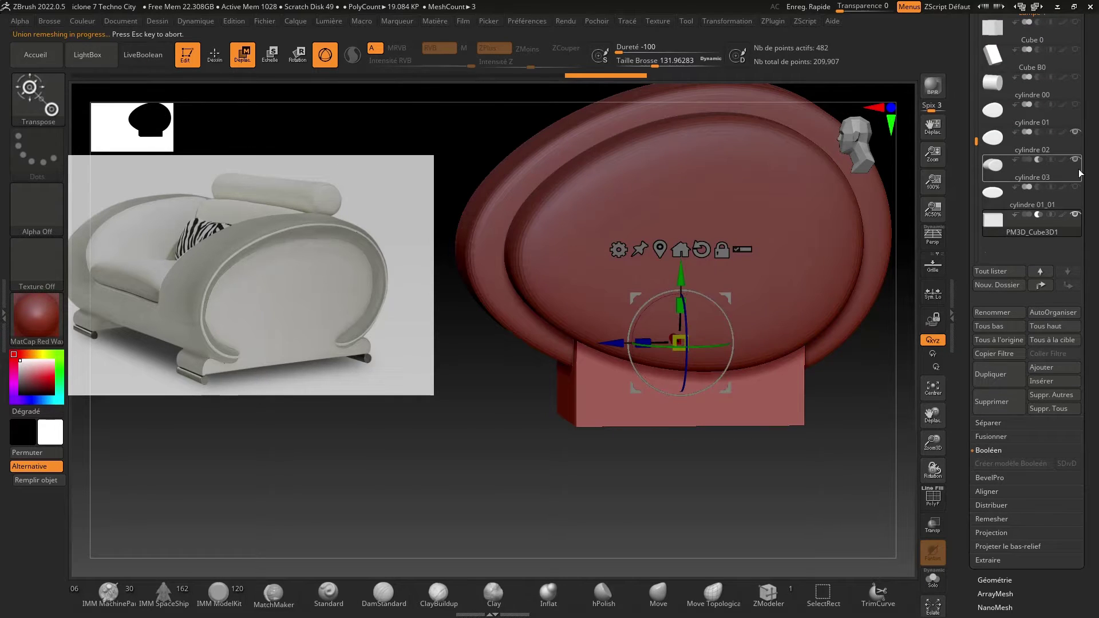
# Make cylindre 03 the active subtool, switch to the UMesh_cylindre 02 tool and display its polyframe.
pyautogui.scroll(5, 1029, 260)
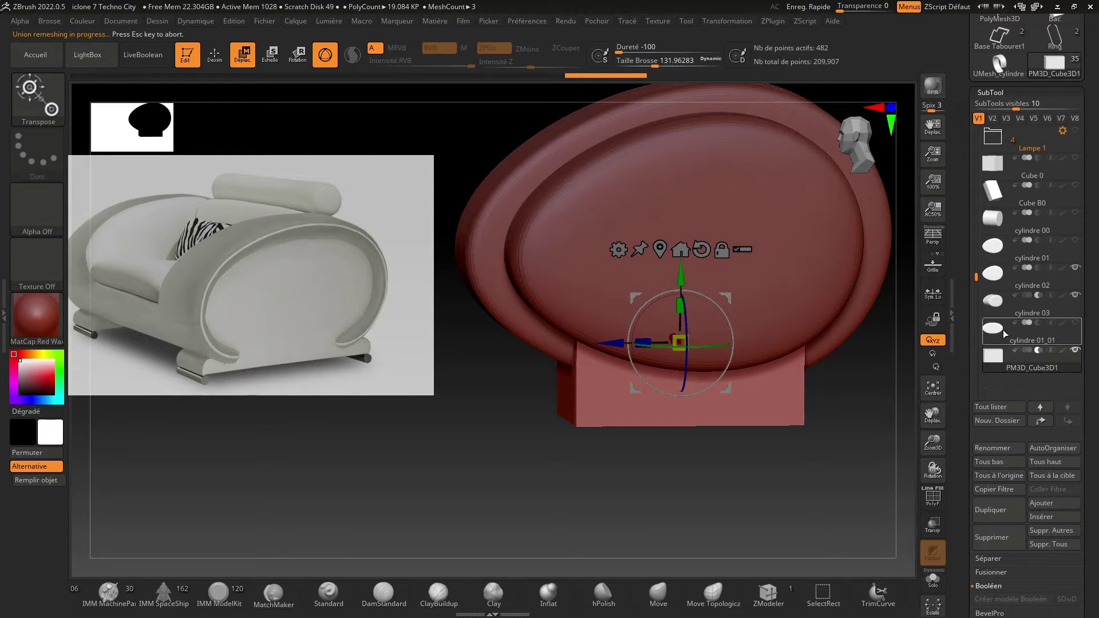
pyautogui.click(993, 302)
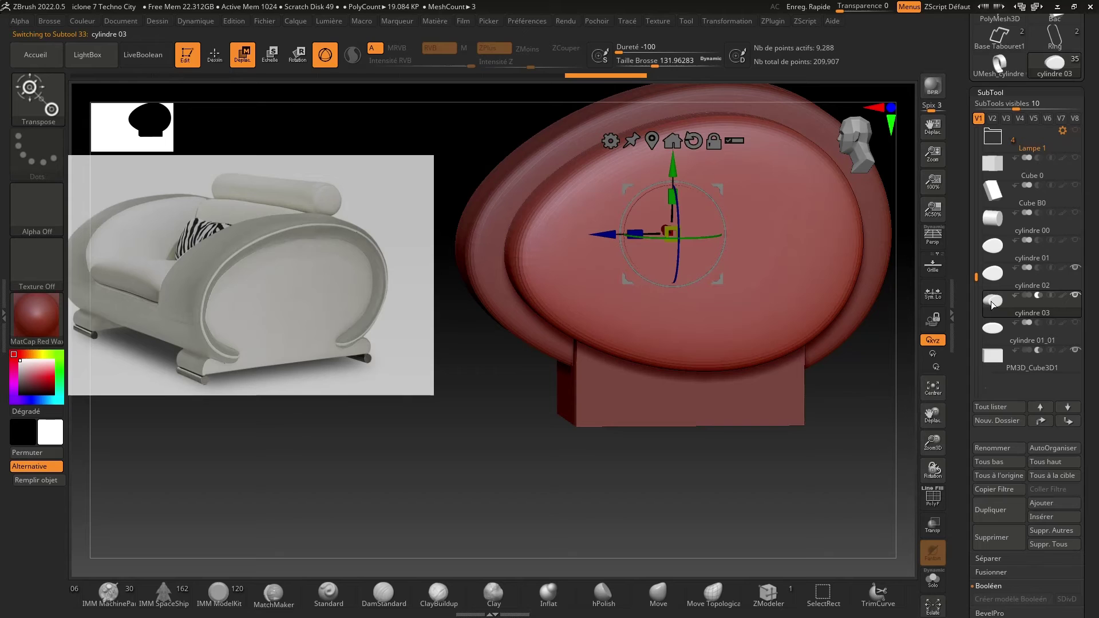
pyautogui.moveTo(1096, 153); pyautogui.dragTo(1097, 281)
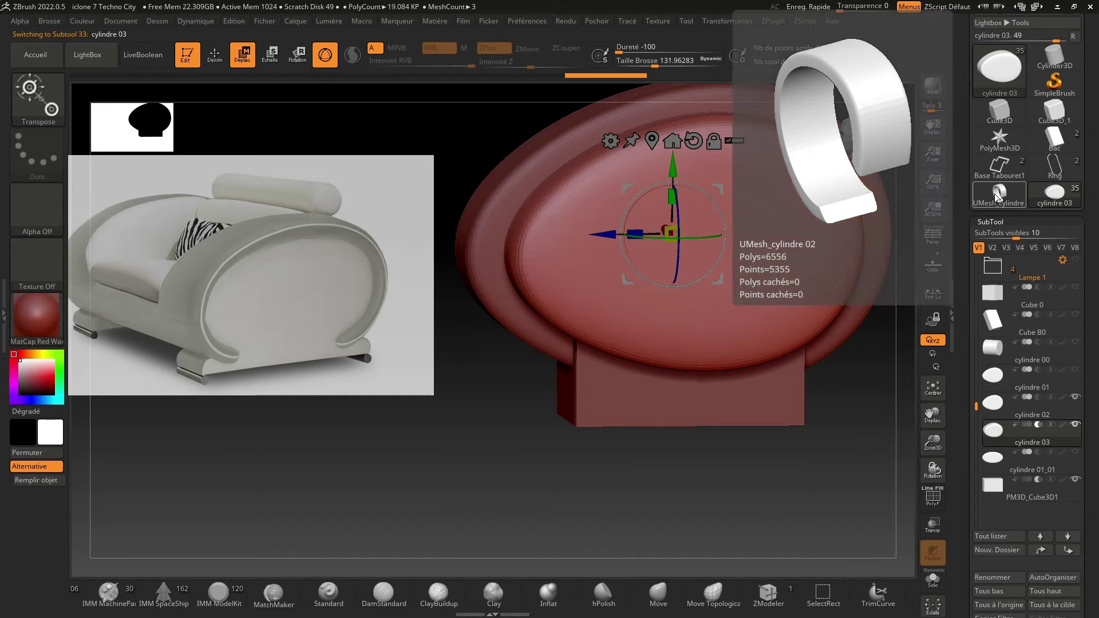
pyautogui.click(996, 198)
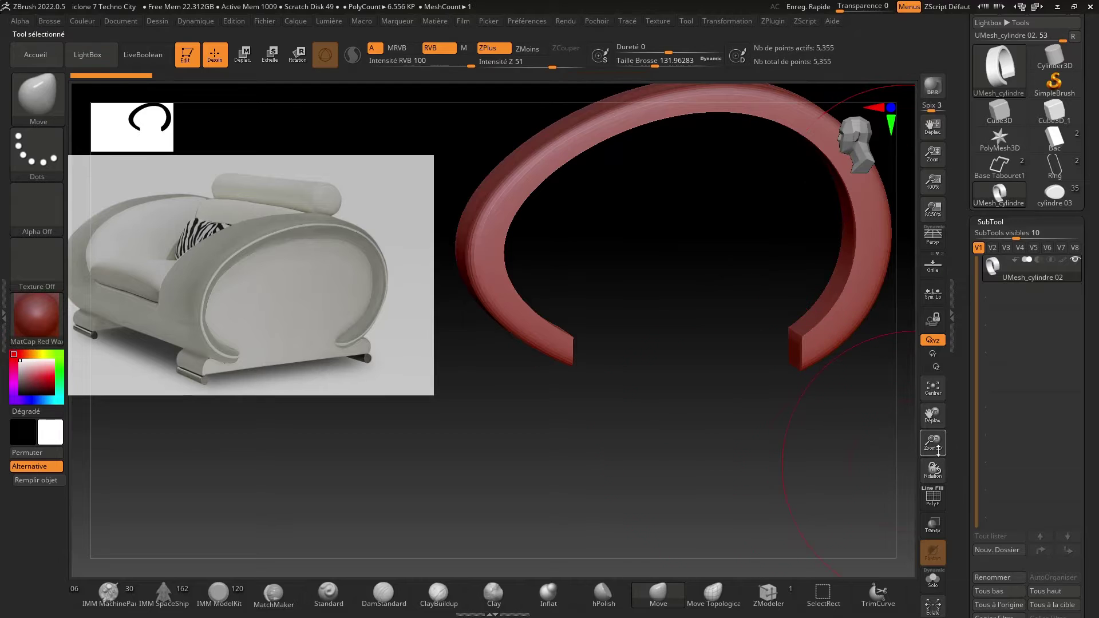
pyautogui.moveTo(748, 456); pyautogui.dragTo(860, 470)
pyautogui.click(933, 497)
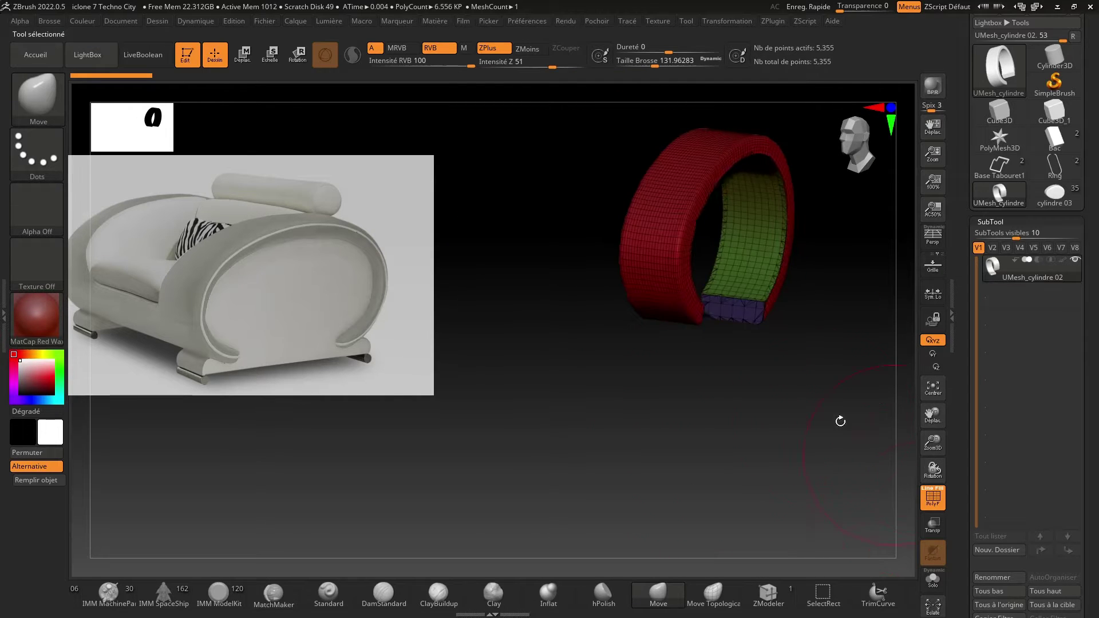
pyautogui.moveTo(839, 422); pyautogui.dragTo(798, 413)
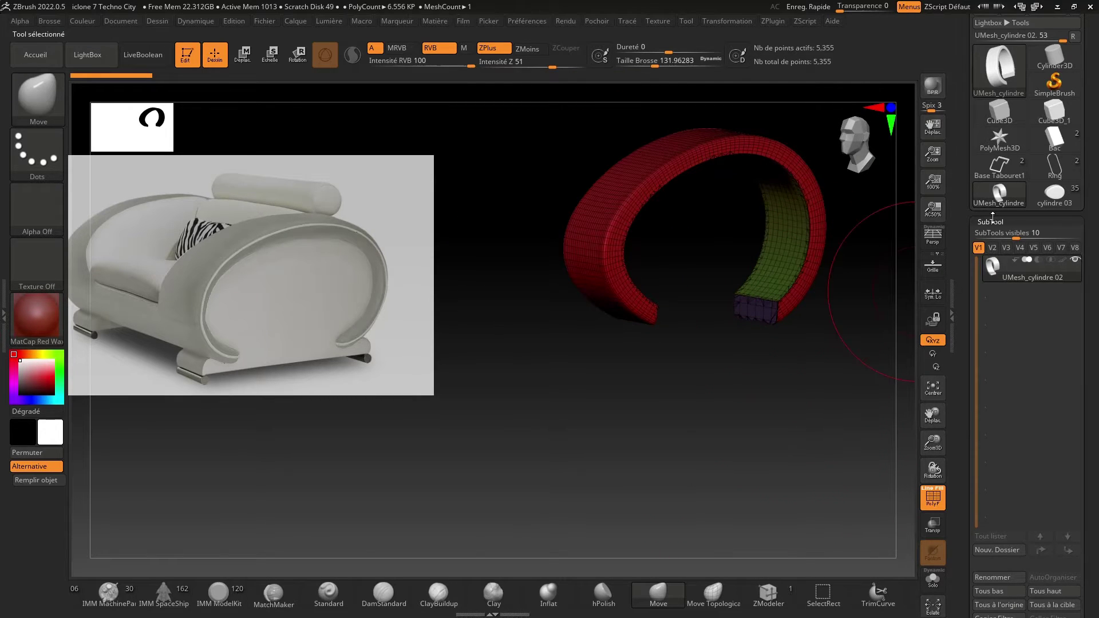
# Duplicate the UMesh_cylindre 02 ring, hide the original and rebuild the copy's topology with ZRemesher.
pyautogui.moveTo(1093, 538); pyautogui.dragTo(1082, 438)
pyautogui.click(991, 534)
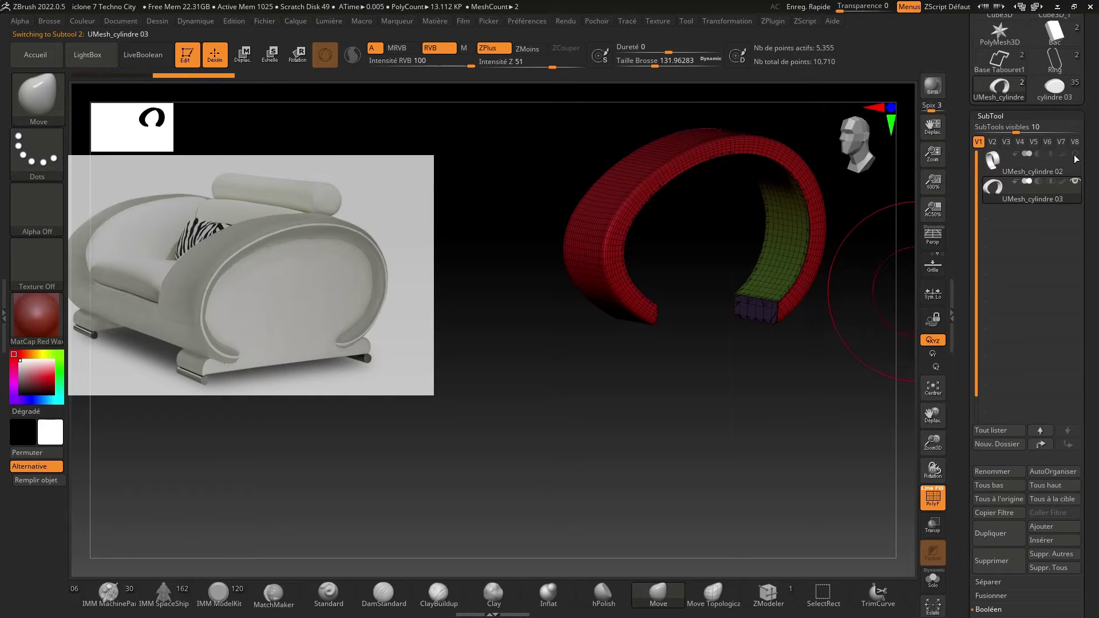
pyautogui.click(991, 116)
pyautogui.click(995, 126)
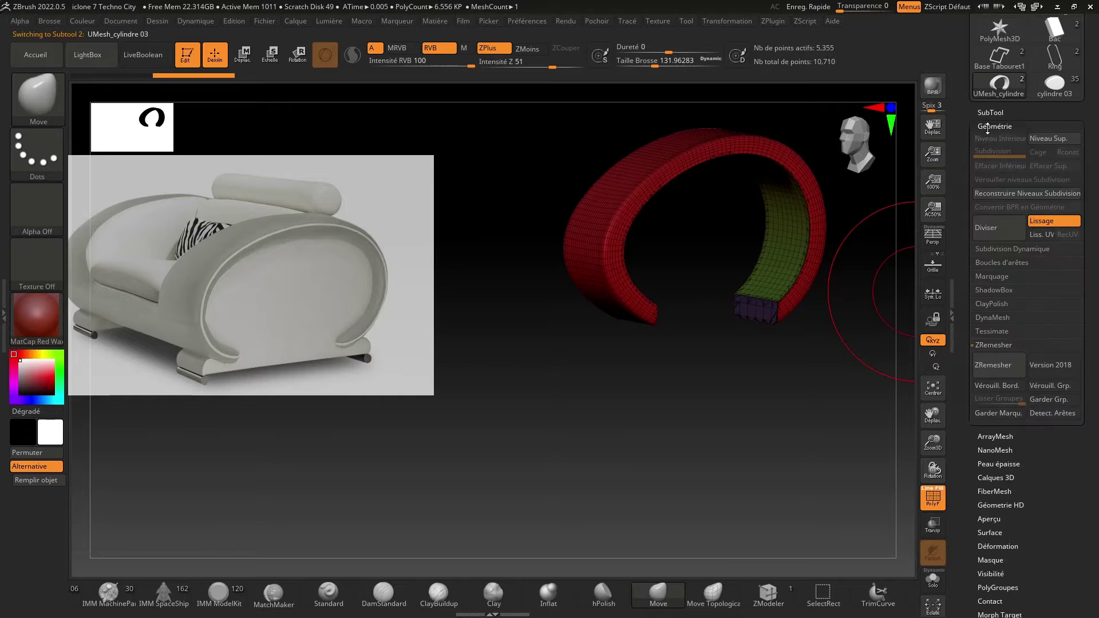
pyautogui.click(994, 345)
pyautogui.moveTo(859, 315); pyautogui.dragTo(768, 297)
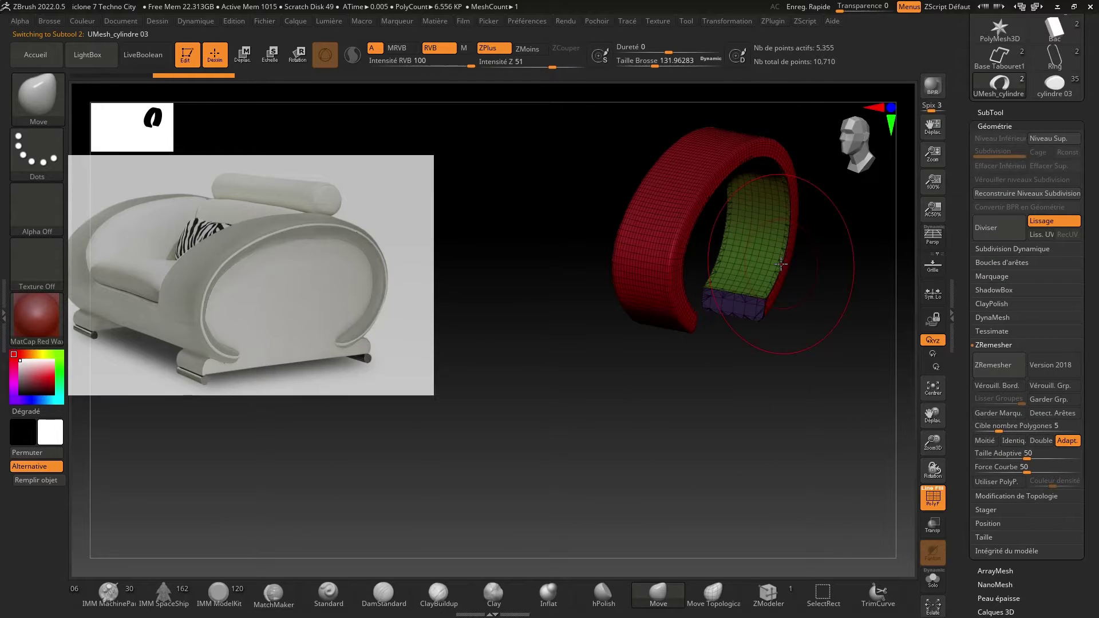
pyautogui.click(983, 366)
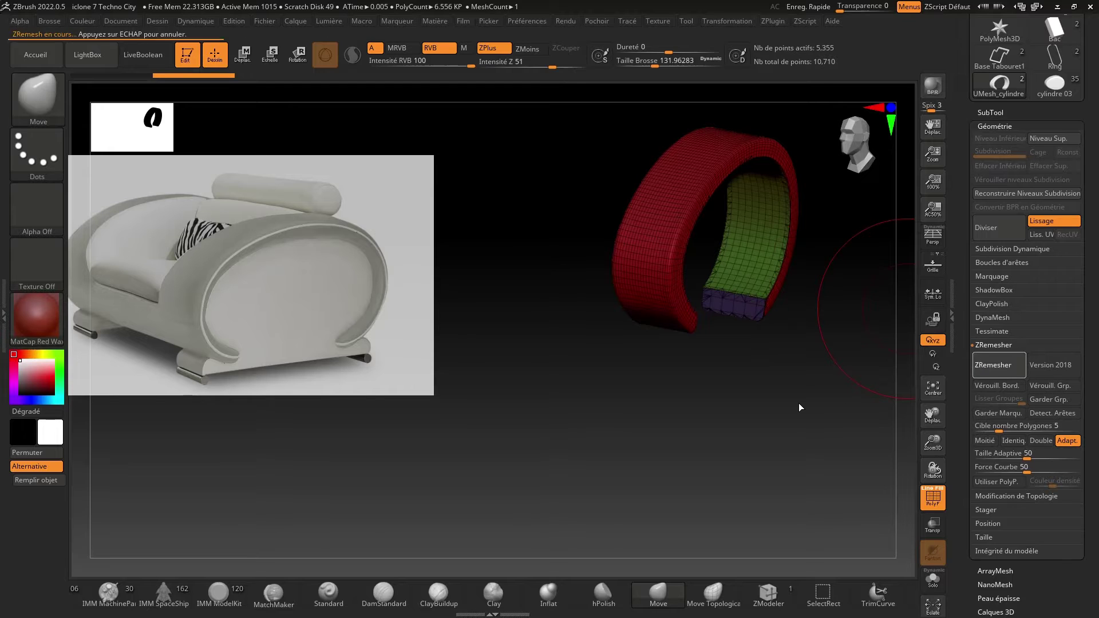
pyautogui.moveTo(797, 400); pyautogui.dragTo(773, 443)
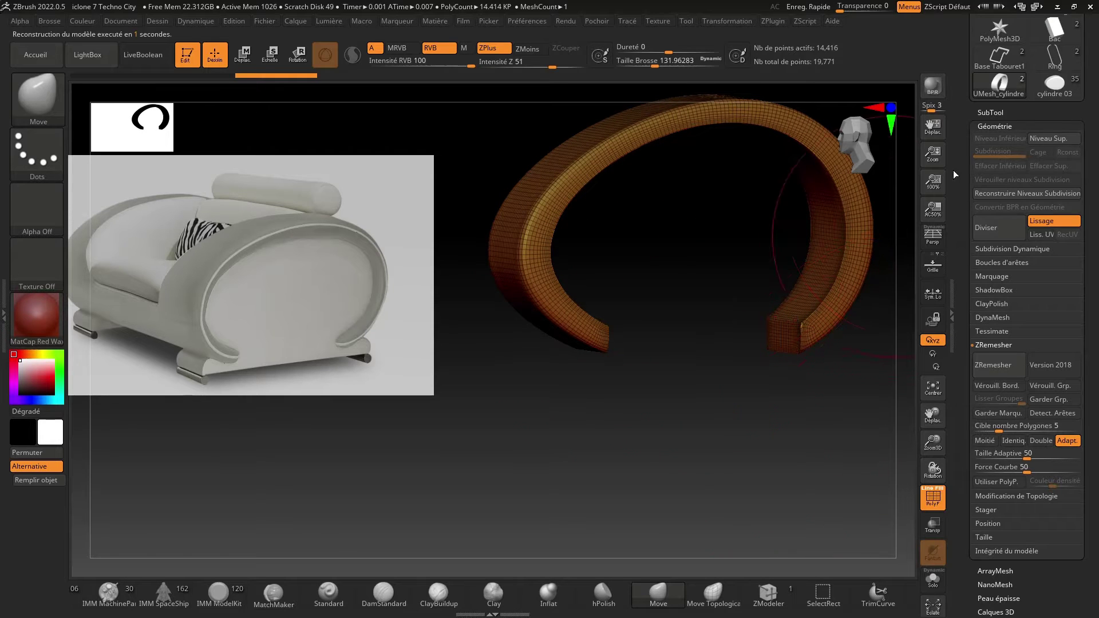
# Soften the remeshed ring's edges with the Polish deformation at 1.
pyautogui.click(984, 127)
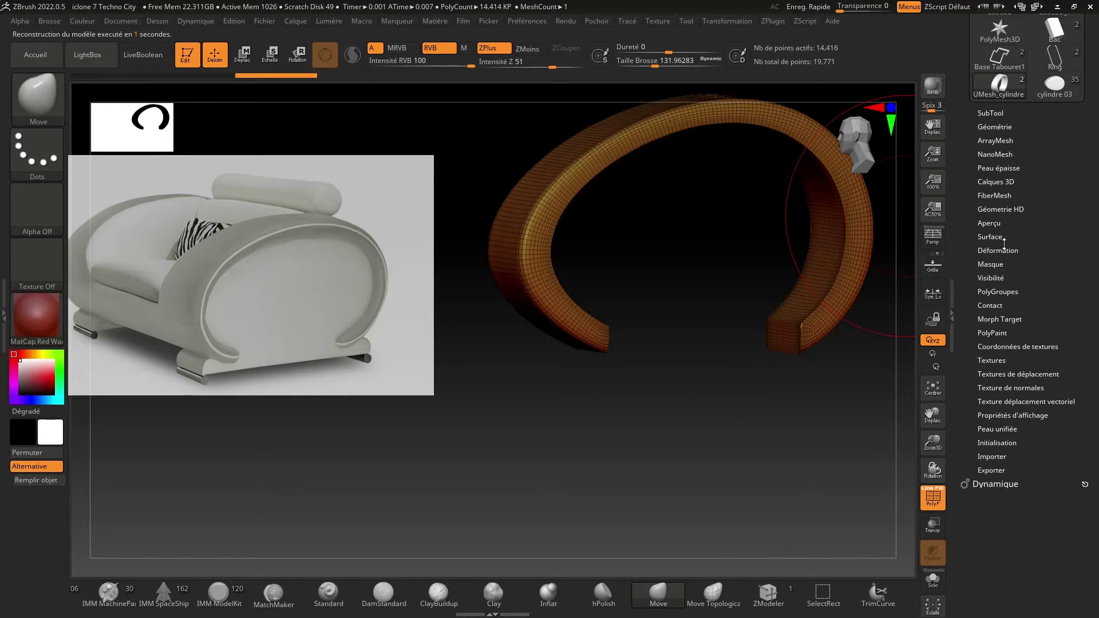
pyautogui.click(1002, 249)
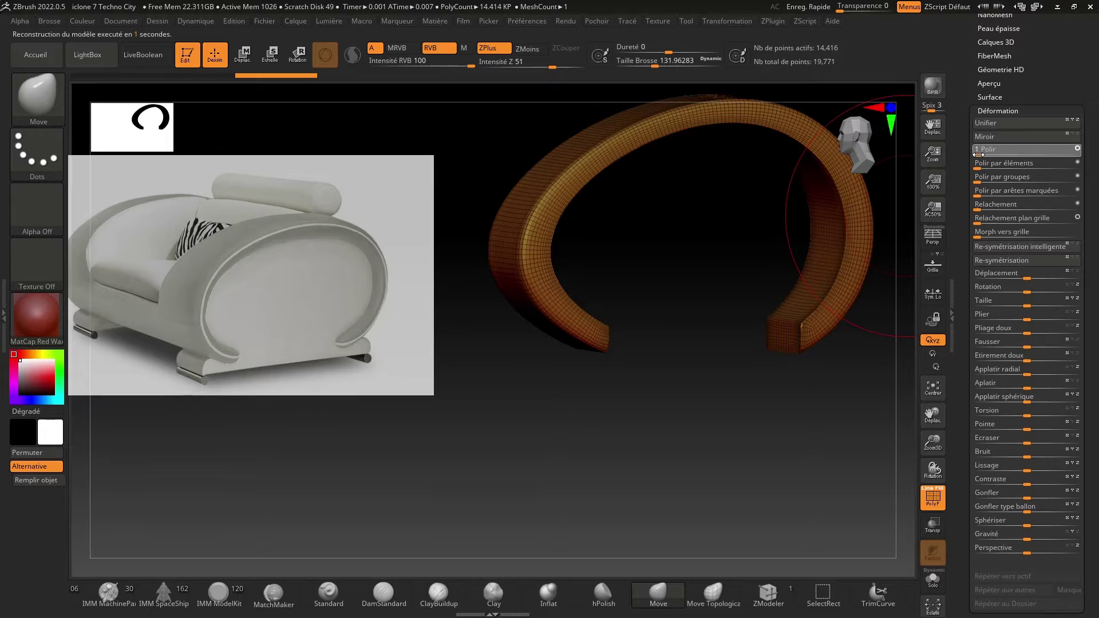
pyautogui.moveTo(978, 153); pyautogui.dragTo(979, 153)
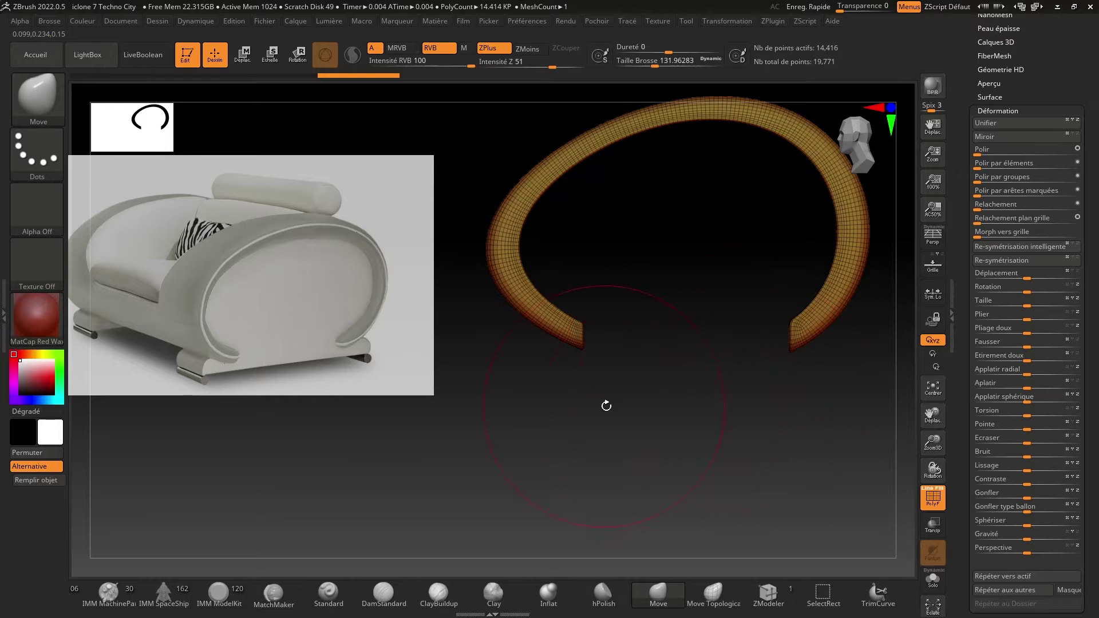
pyautogui.moveTo(607, 406); pyautogui.dragTo(776, 328)
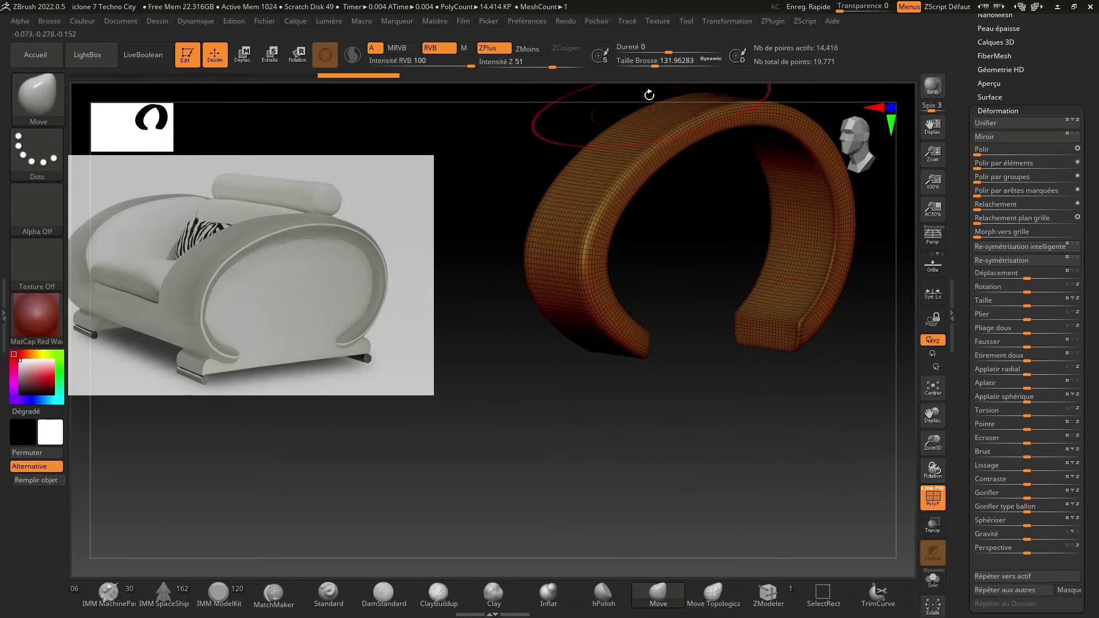
# Reduce the brush size to about 104, smooth the ring's cut ends with the Smooth brush and polish it lightly once more.
pyautogui.moveTo(656, 67); pyautogui.dragTo(653, 66)
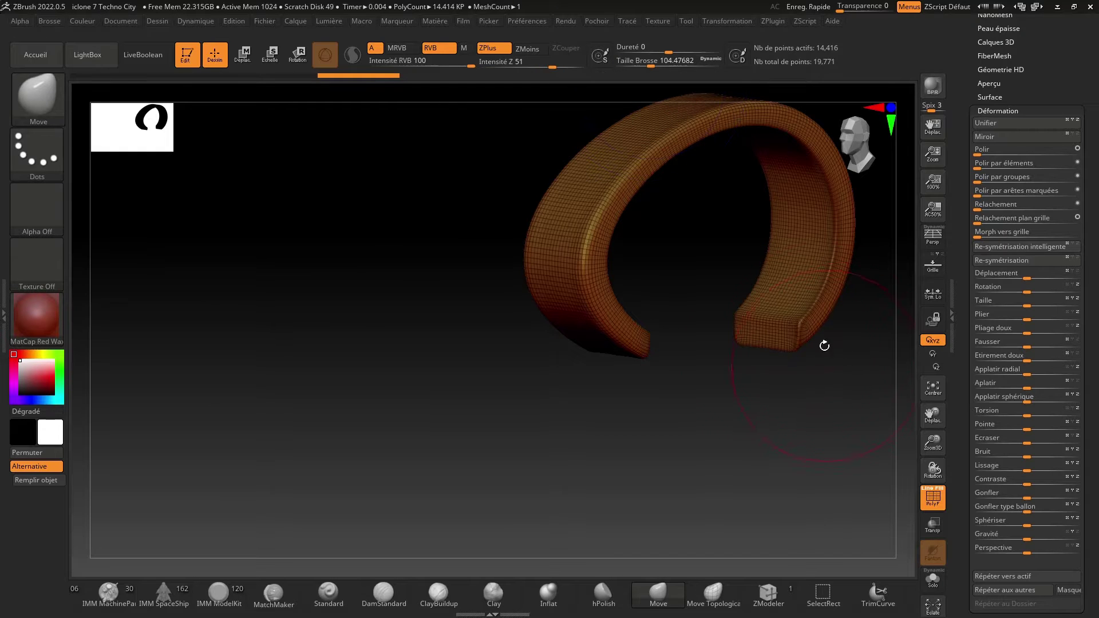
pyautogui.press('shift')
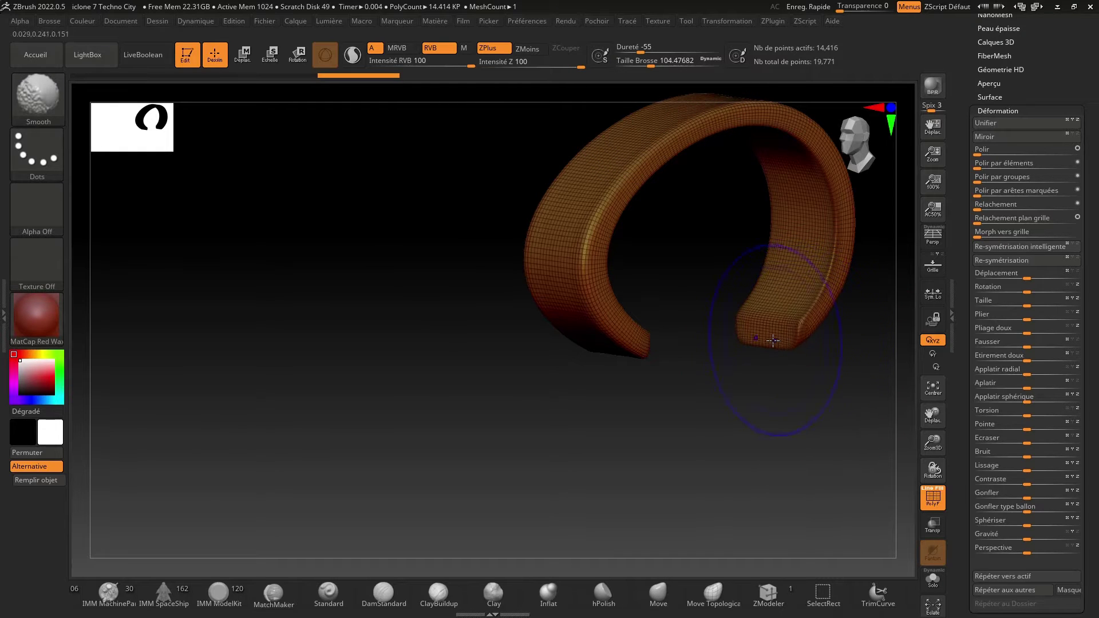
pyautogui.moveTo(743, 379)
pyautogui.mouseDown()
pyautogui.moveTo(714, 401)
pyautogui.moveTo(668, 397)
pyautogui.moveTo(533, 338)
pyautogui.moveTo(616, 400)
pyautogui.moveTo(675, 386)
pyautogui.moveTo(646, 407)
pyautogui.moveTo(670, 422)
pyautogui.mouseUp()
pyautogui.press('shift')
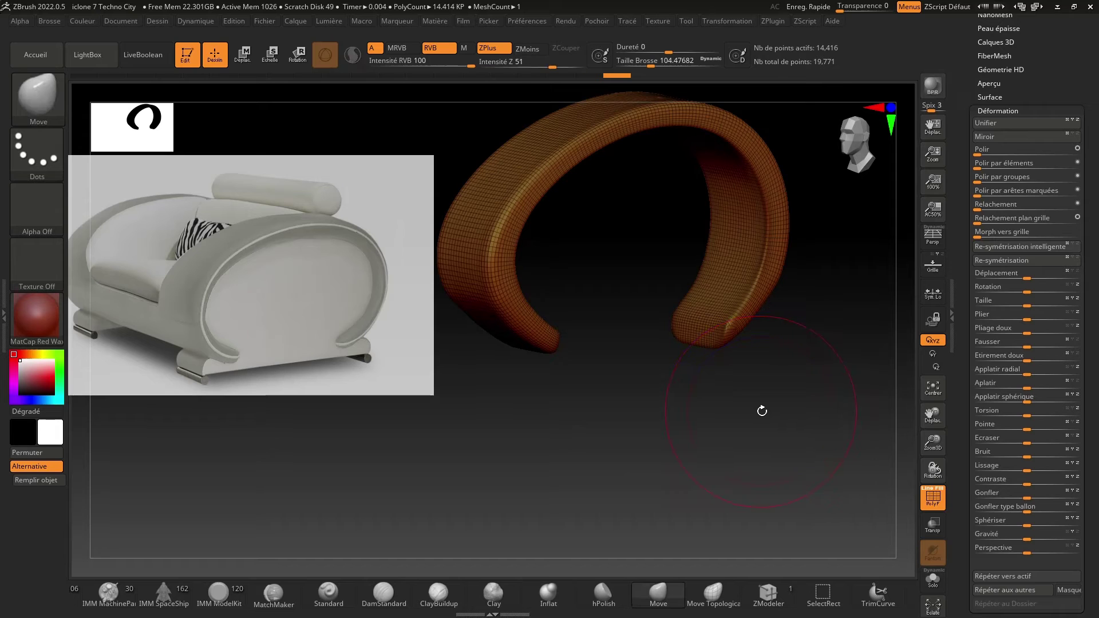
pyautogui.moveTo(761, 410); pyautogui.dragTo(858, 315)
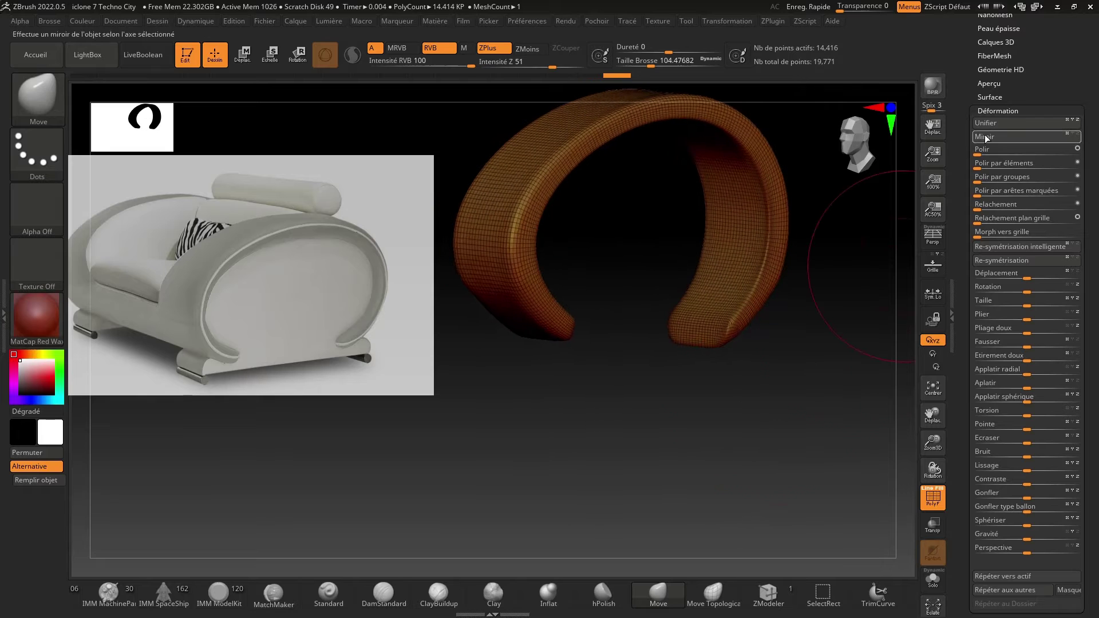
pyautogui.click(981, 150)
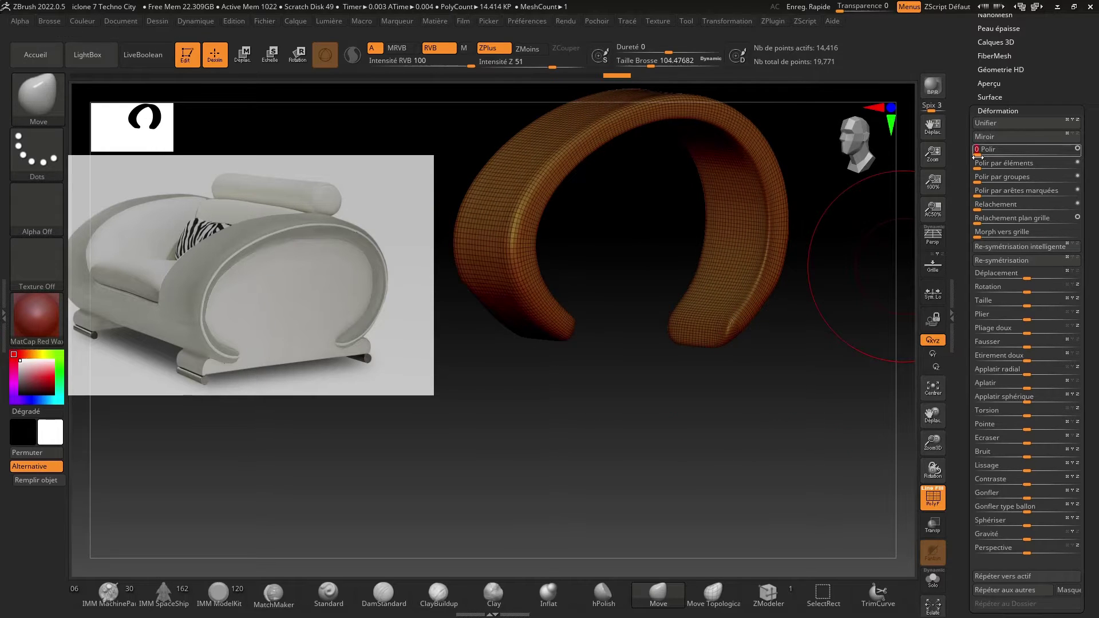
# Return to the cylindre 03 multi-subtool model and append the UMesh_cylindre 03 ring to it as a subtool.
pyautogui.moveTo(1065, 90); pyautogui.dragTo(1098, 157)
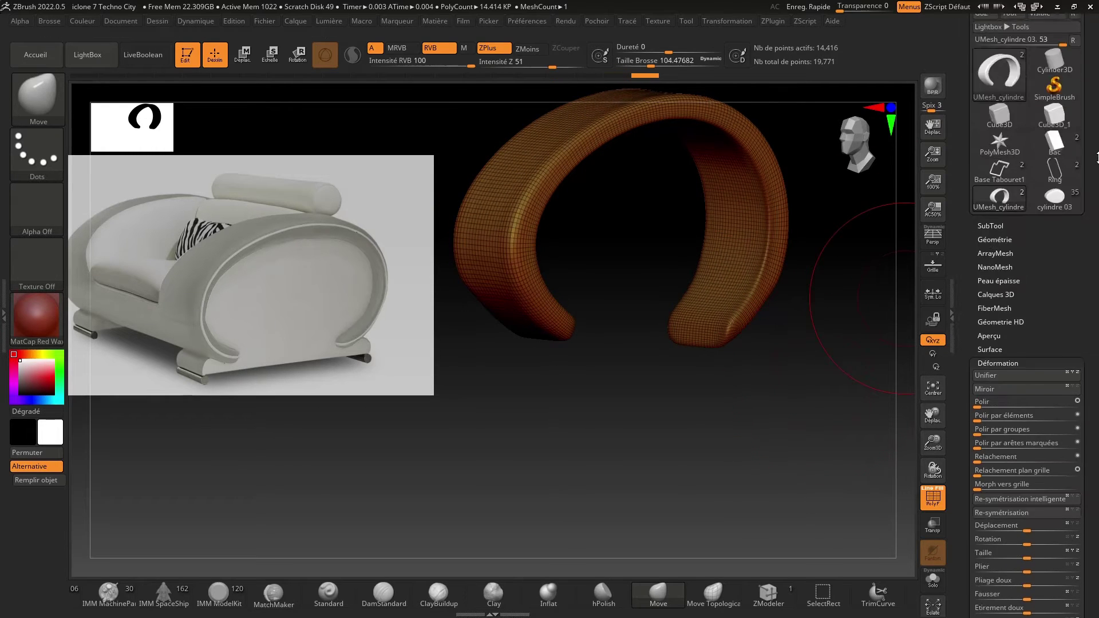
pyautogui.click(1054, 201)
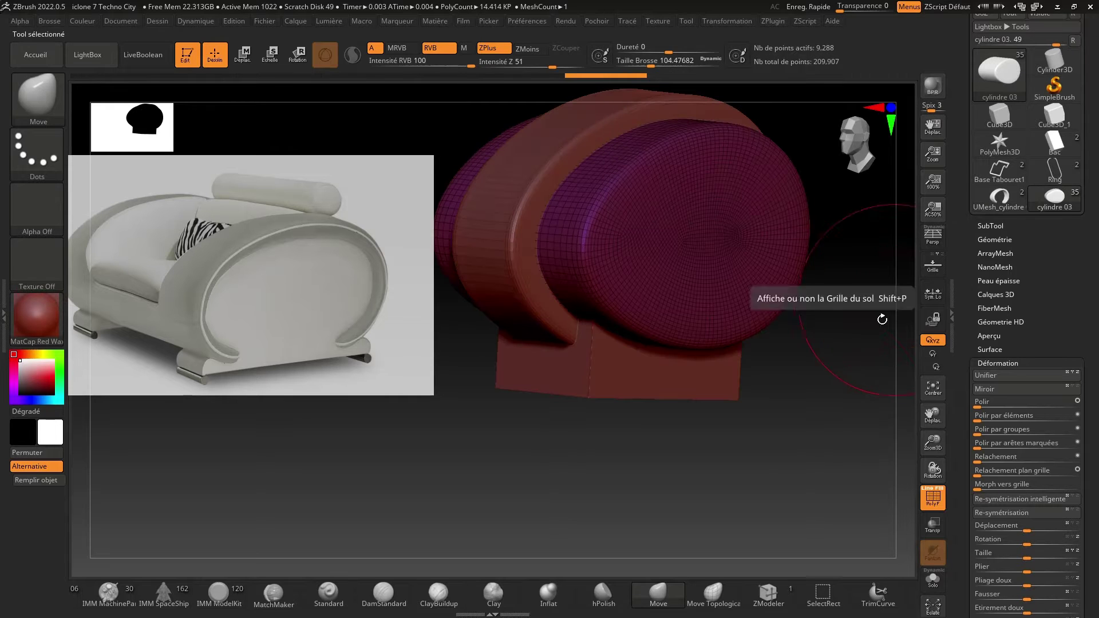
pyautogui.moveTo(934, 443)
pyautogui.mouseDown()
pyautogui.moveTo(932, 420)
pyautogui.moveTo(944, 443)
pyautogui.mouseUp()
pyautogui.moveTo(832, 416); pyautogui.dragTo(903, 405)
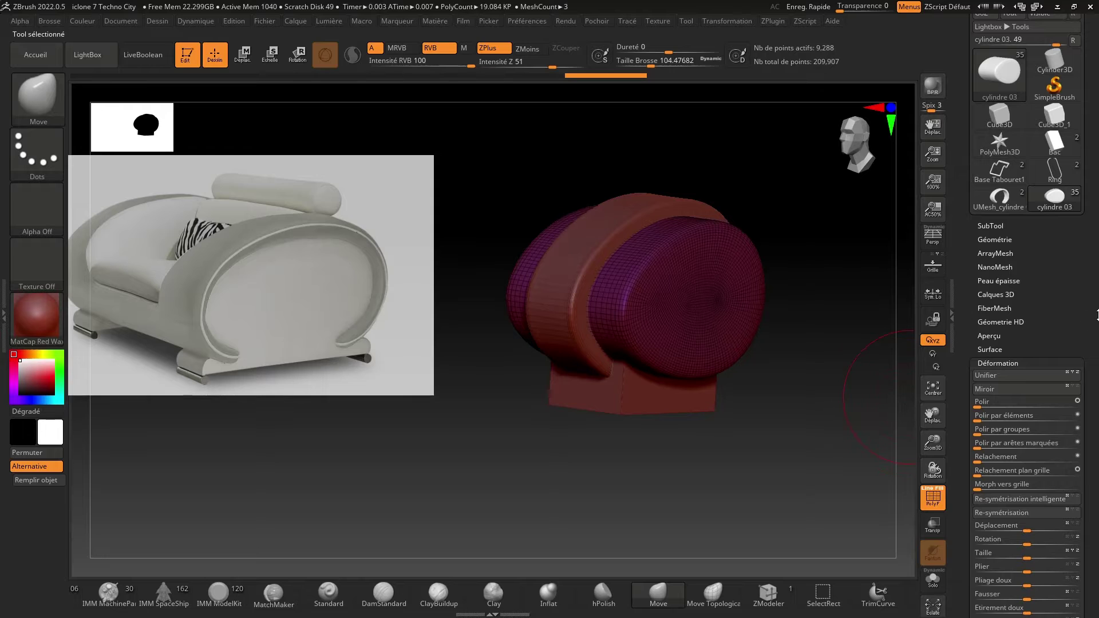
pyautogui.click(984, 364)
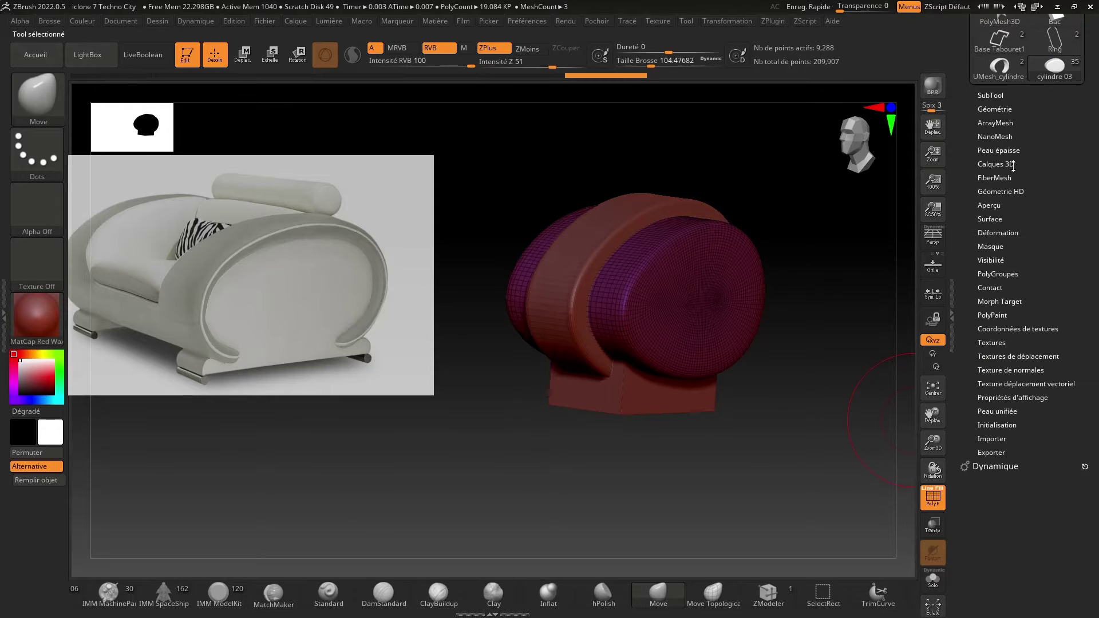
pyautogui.moveTo(1061, 141); pyautogui.dragTo(1087, 204)
pyautogui.click(990, 210)
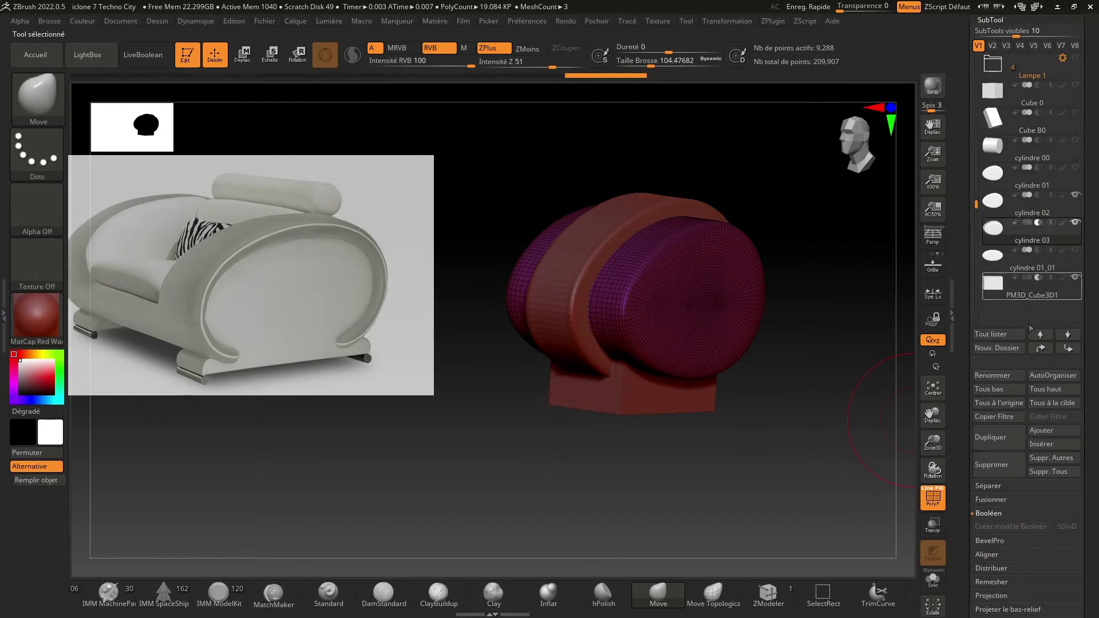
pyautogui.click(1041, 432)
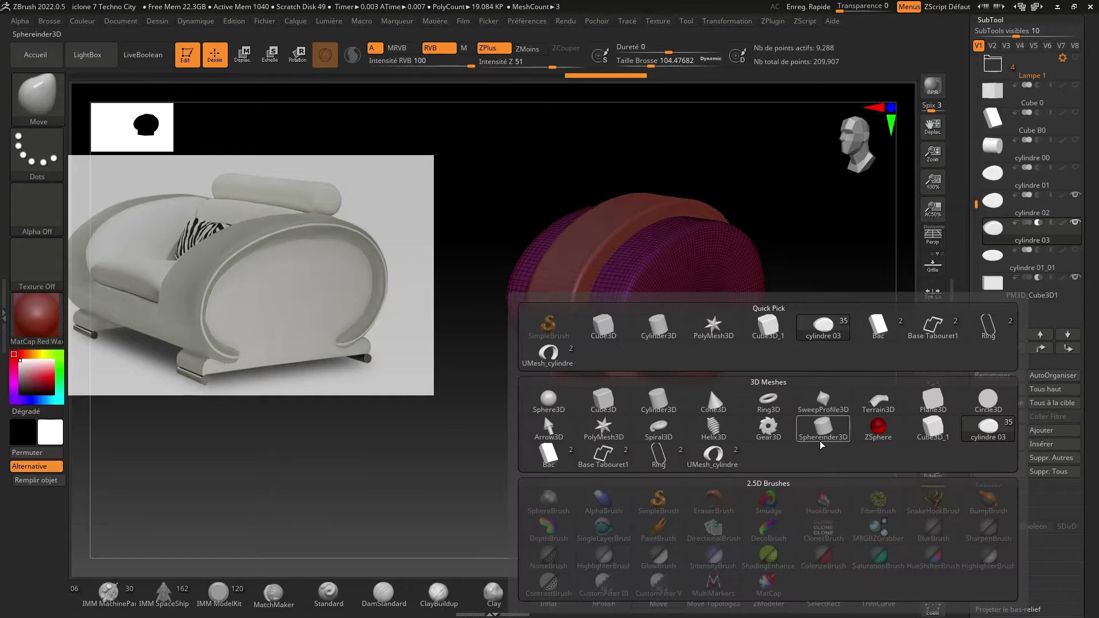
pyautogui.click(716, 457)
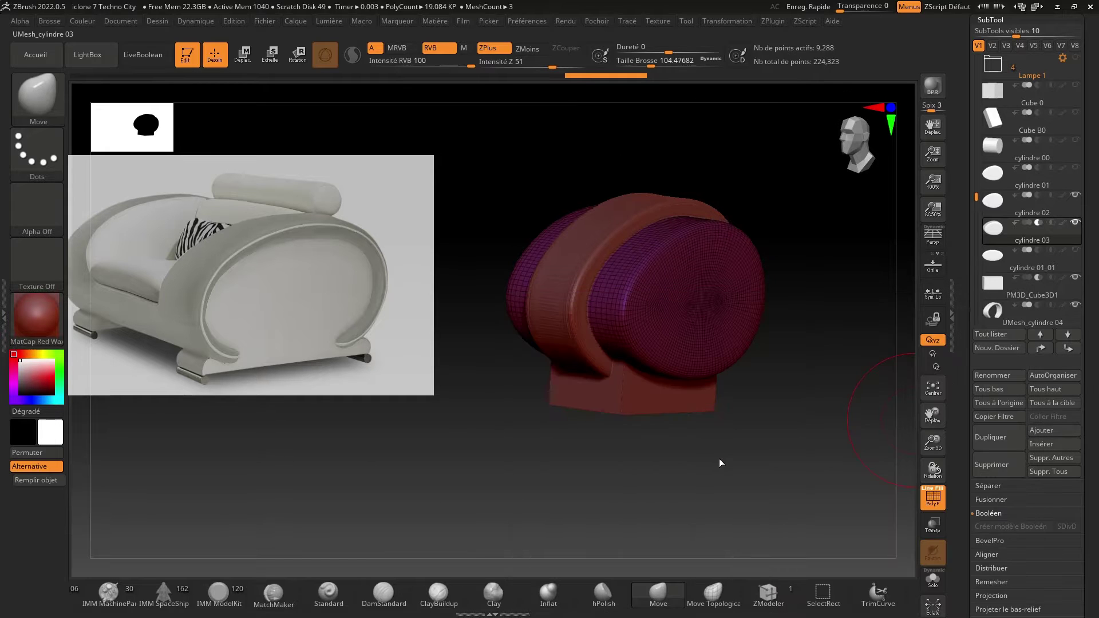
# Make the appended ring the active subtool and hide the cube PM3D_Cube3D1 and cylindre 03.
pyautogui.click(999, 312)
pyautogui.moveTo(817, 276); pyautogui.dragTo(819, 284)
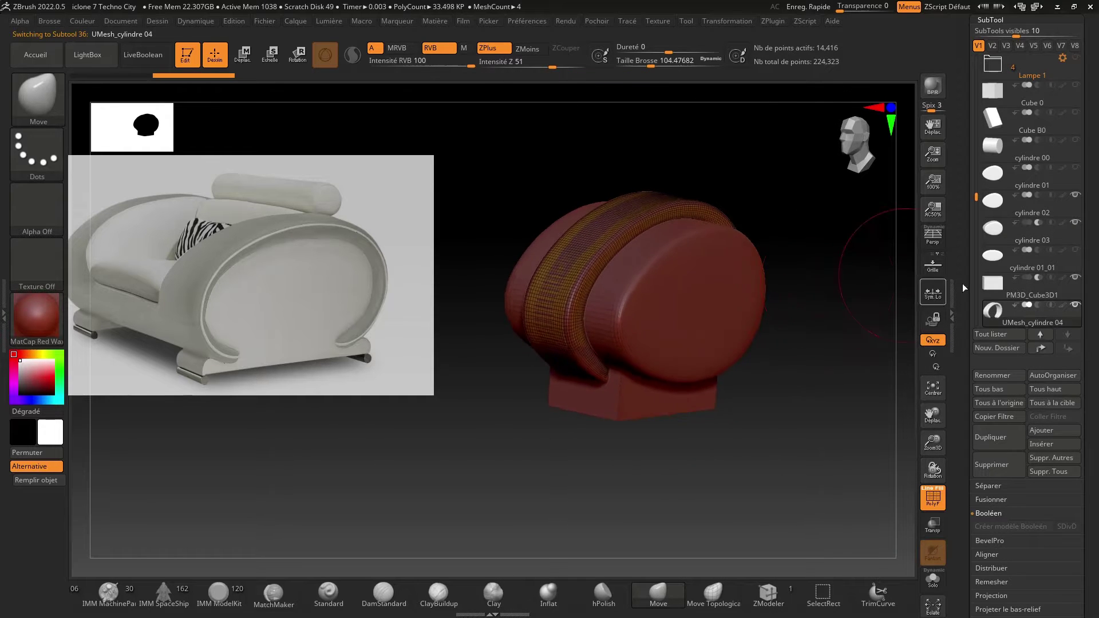
pyautogui.click(1076, 279)
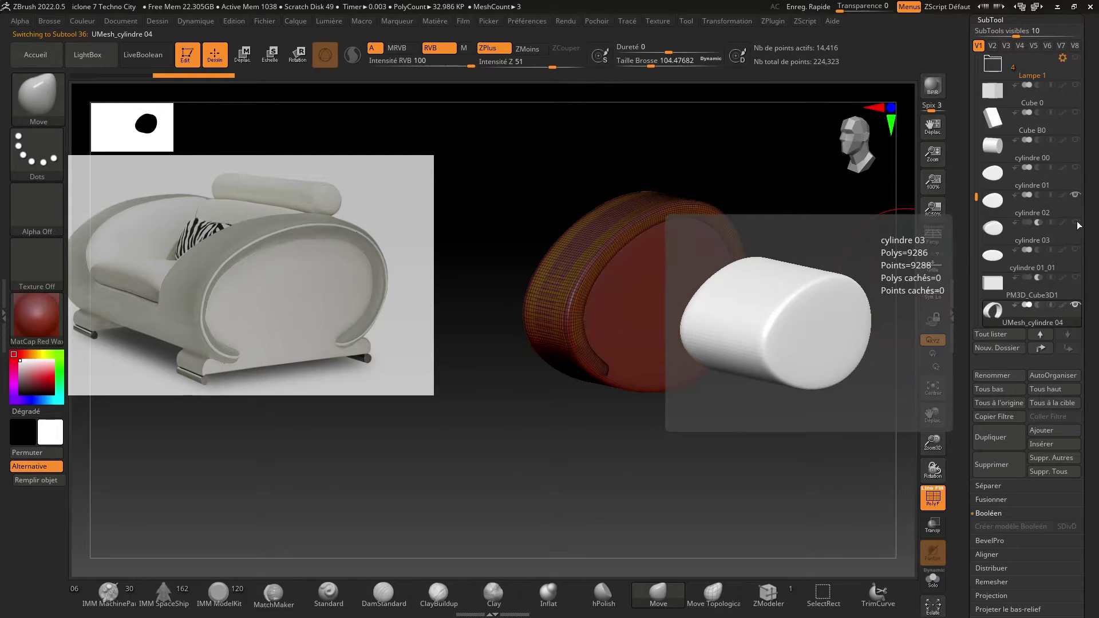
pyautogui.click(1076, 223)
pyautogui.moveTo(812, 336)
pyautogui.mouseDown()
pyautogui.moveTo(782, 324)
pyautogui.moveTo(731, 336)
pyautogui.moveTo(841, 341)
pyautogui.moveTo(797, 327)
pyautogui.mouseUp()
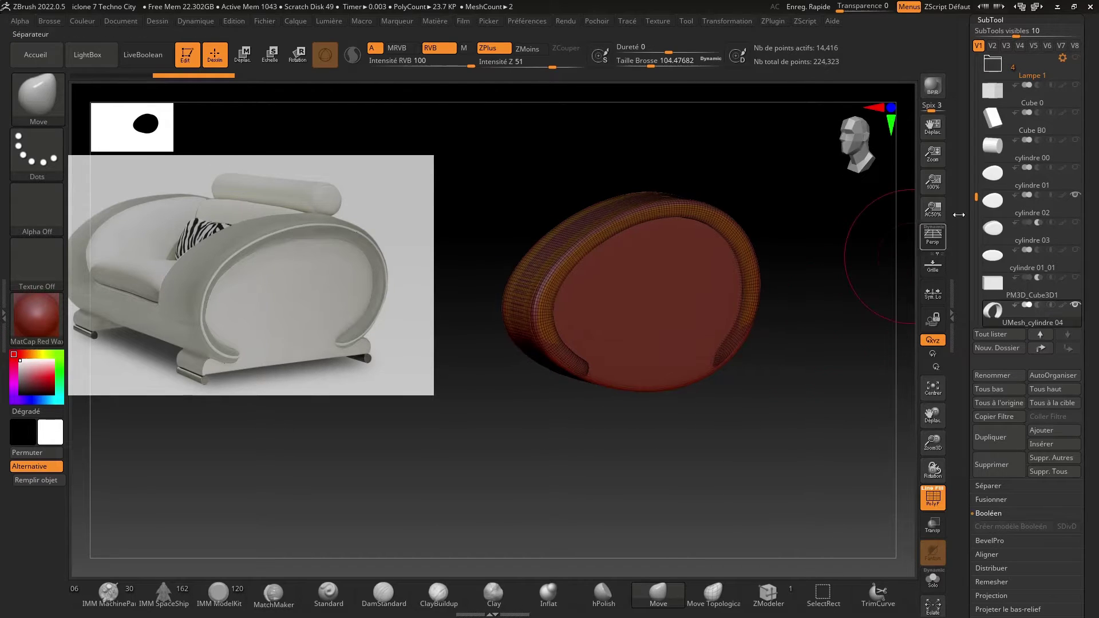
# Hide cylindre 02, show cylindre 01 and check how the open ring fits around it.
pyautogui.click(1076, 195)
pyautogui.click(1076, 167)
pyautogui.moveTo(818, 400); pyautogui.dragTo(826, 424)
pyautogui.moveTo(933, 442); pyautogui.dragTo(932, 459)
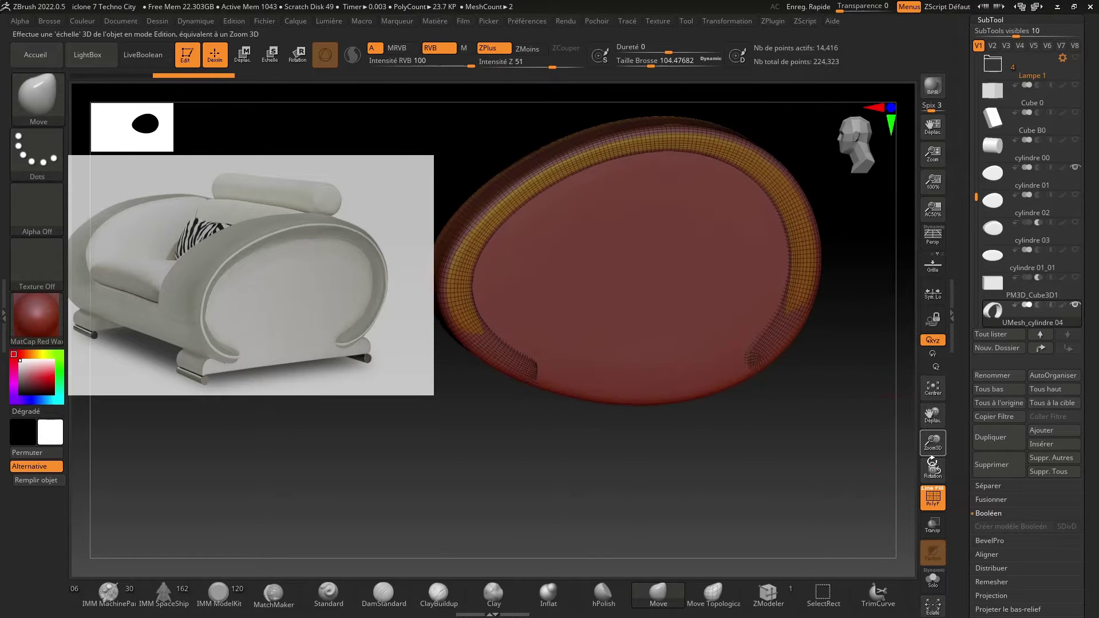
pyautogui.click(932, 501)
pyautogui.click(932, 501)
pyautogui.moveTo(753, 471); pyautogui.dragTo(764, 449)
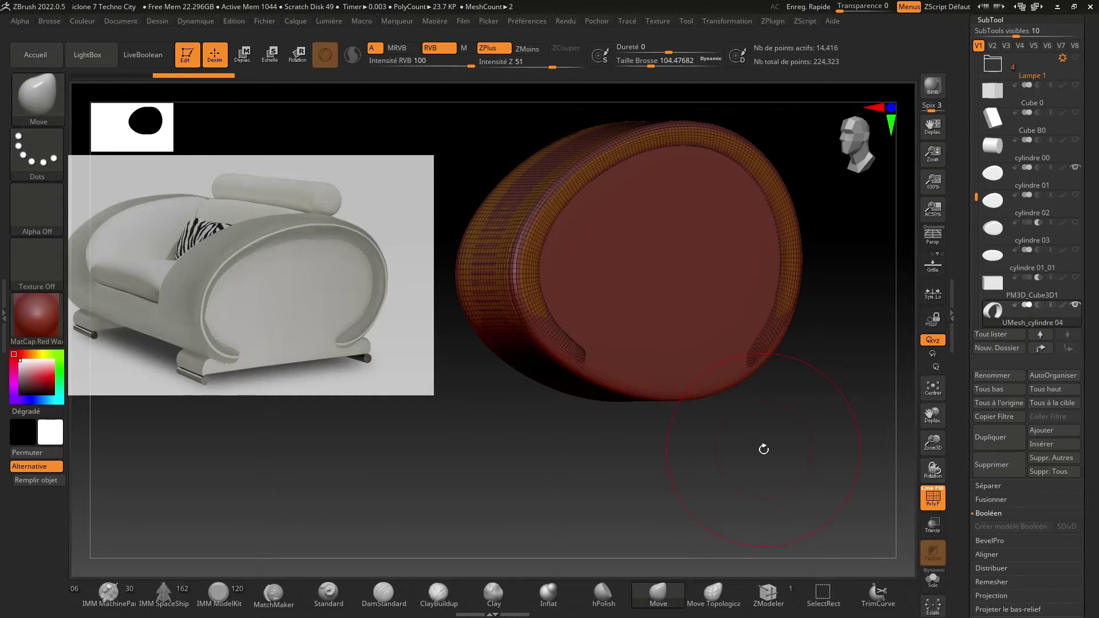
# Scale cylindre 01's thickness to about 0.70 so it sits recessed inside the open ring, and turn off the polygon wireframe display.
pyautogui.moveTo(728, 462); pyautogui.dragTo(719, 462)
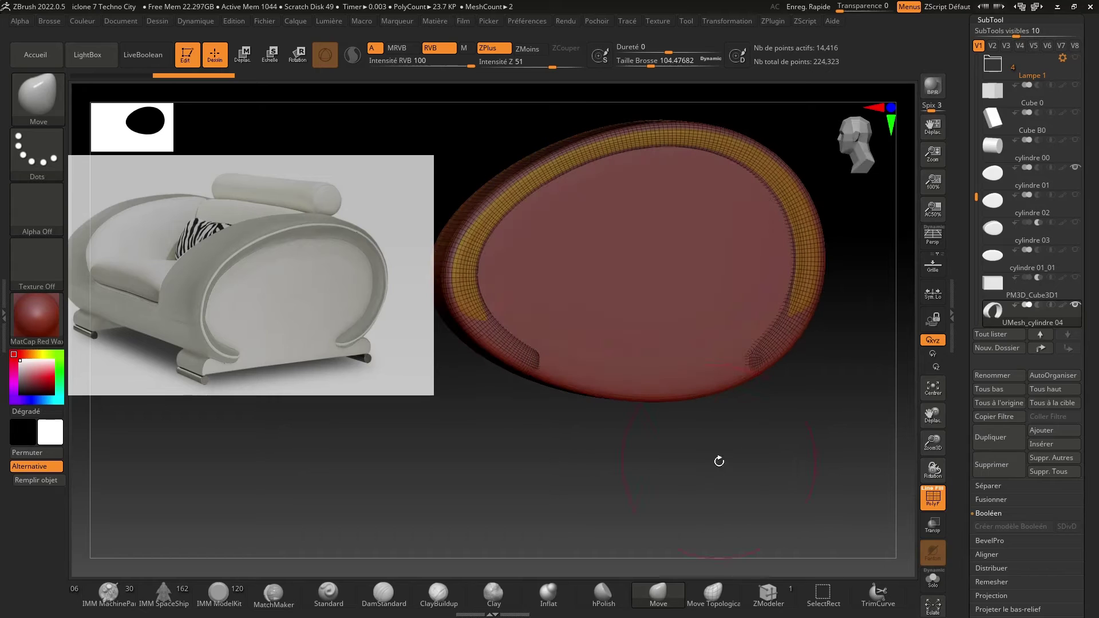
pyautogui.moveTo(796, 377); pyautogui.dragTo(870, 347)
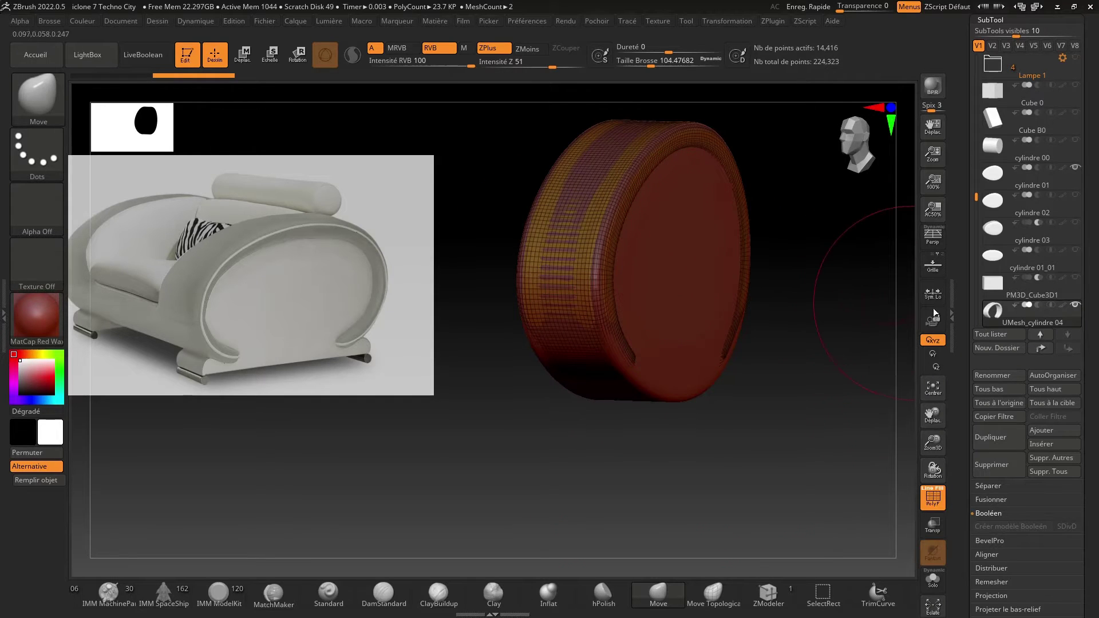
pyautogui.click(1002, 175)
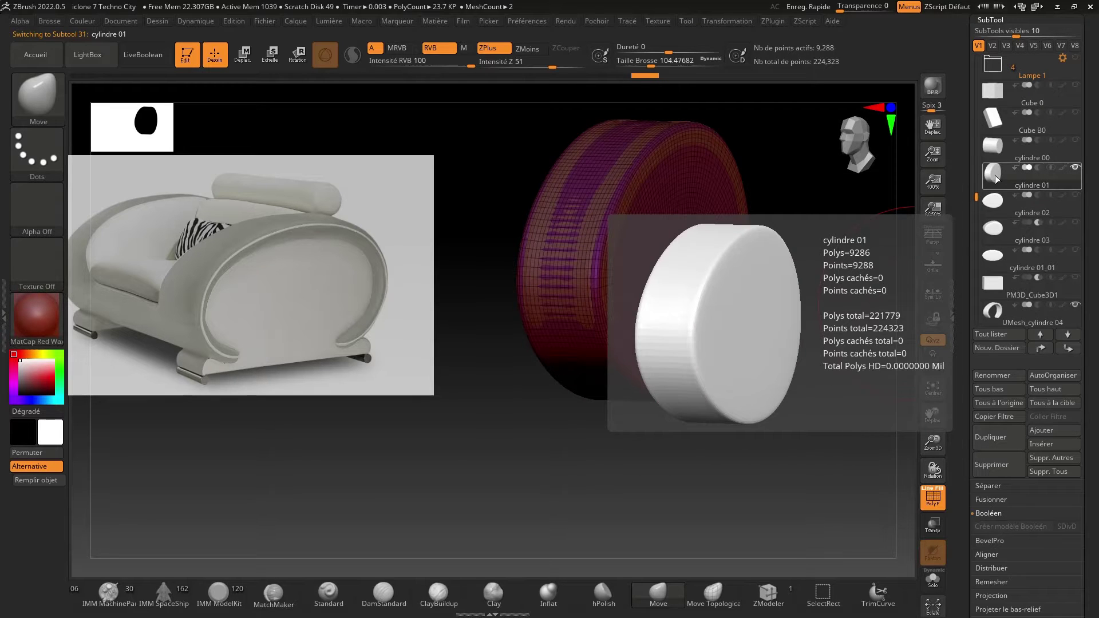
pyautogui.press('w')
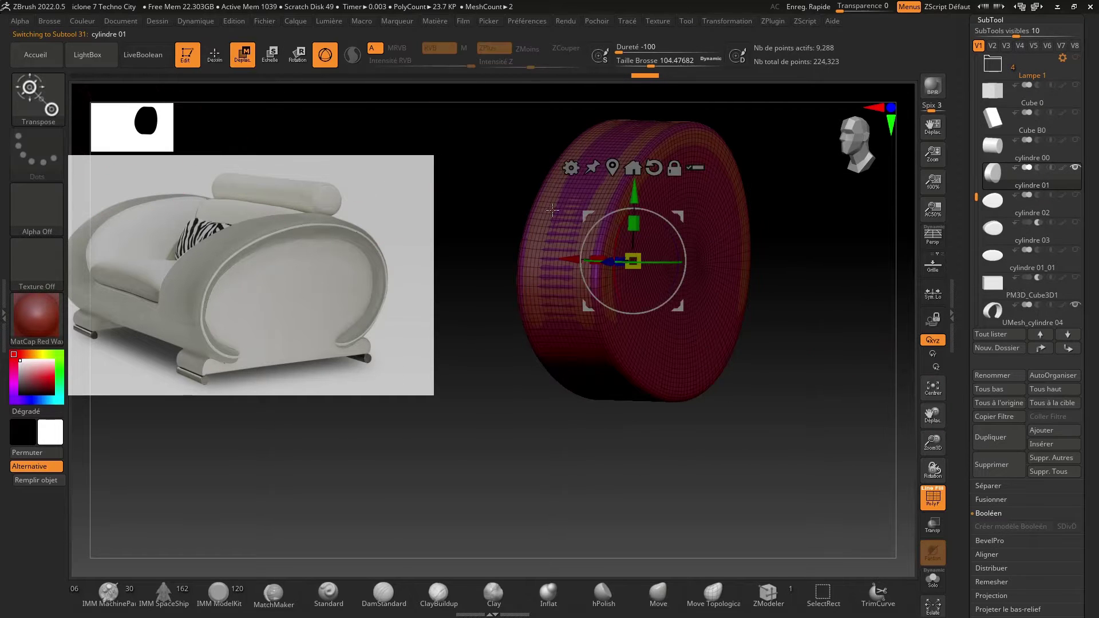
pyautogui.moveTo(596, 260); pyautogui.dragTo(631, 264)
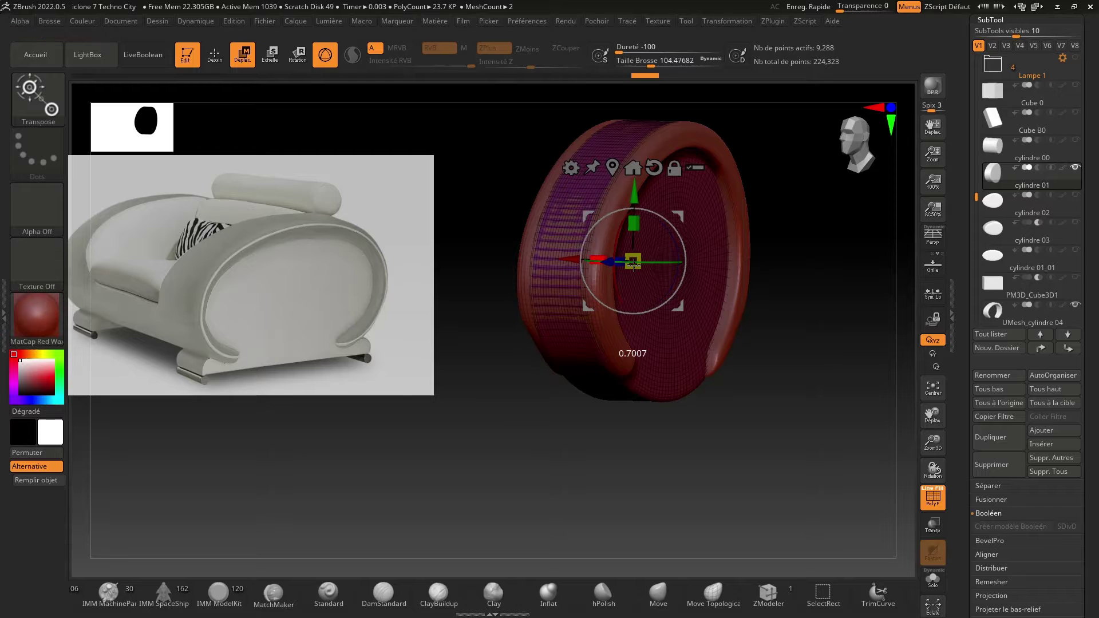
pyautogui.click(214, 57)
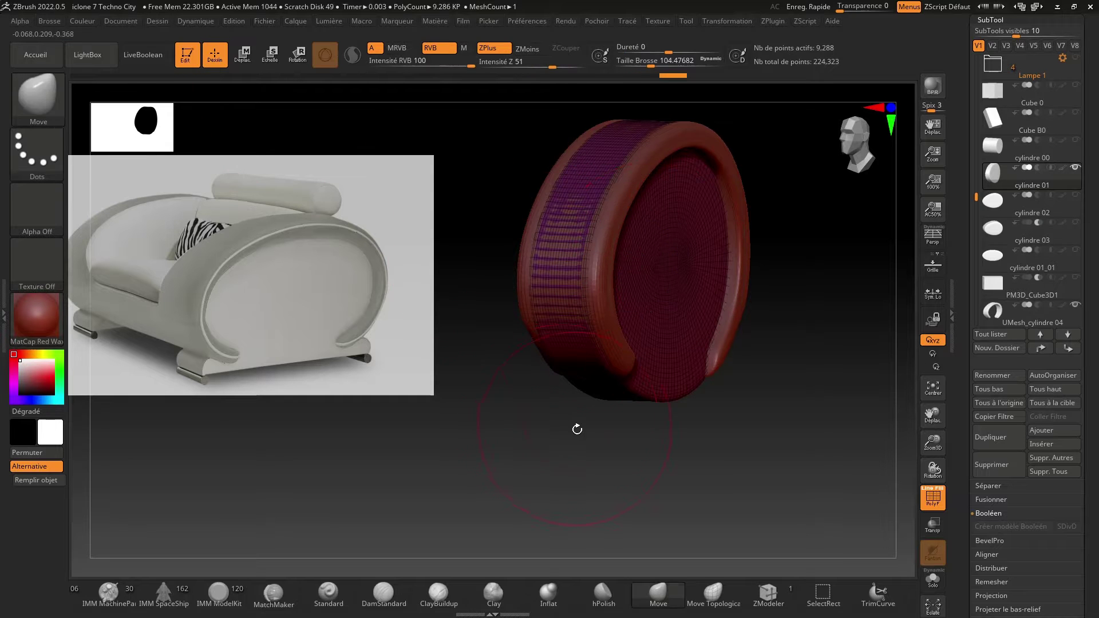
pyautogui.moveTo(576, 430)
pyautogui.mouseDown()
pyautogui.moveTo(541, 432)
pyautogui.moveTo(673, 428)
pyautogui.moveTo(775, 456)
pyautogui.moveTo(695, 449)
pyautogui.moveTo(723, 448)
pyautogui.moveTo(624, 480)
pyautogui.mouseUp()
pyautogui.click(932, 497)
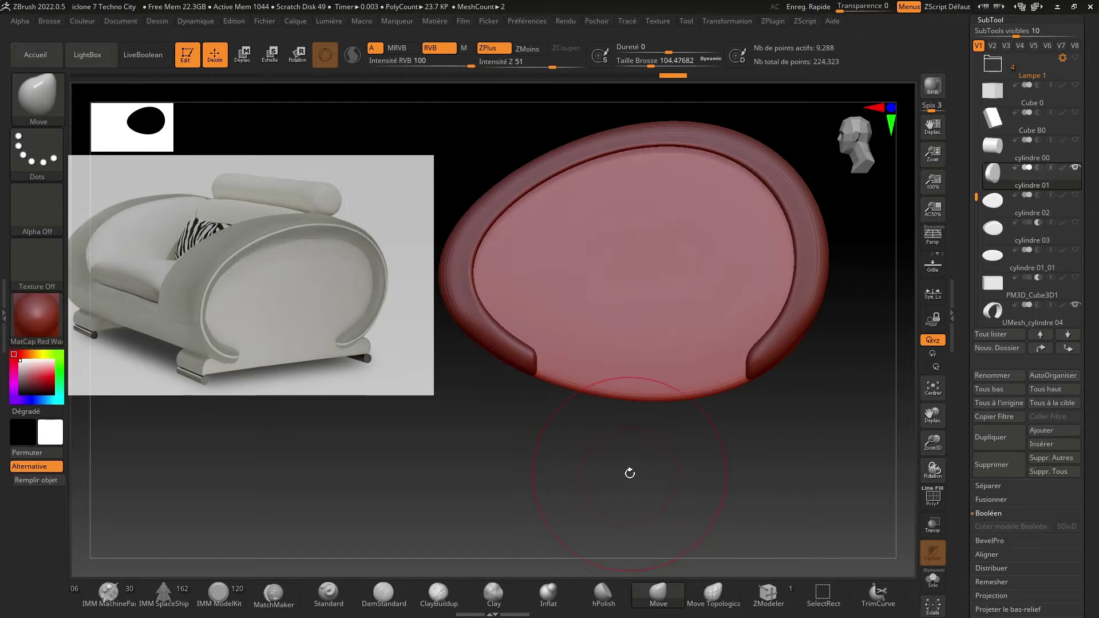
# Select the ring UMesh_cylindre 04 and enlarge it slightly and uniformly so it protrudes beyond cylindre 01.
pyautogui.click(1004, 313)
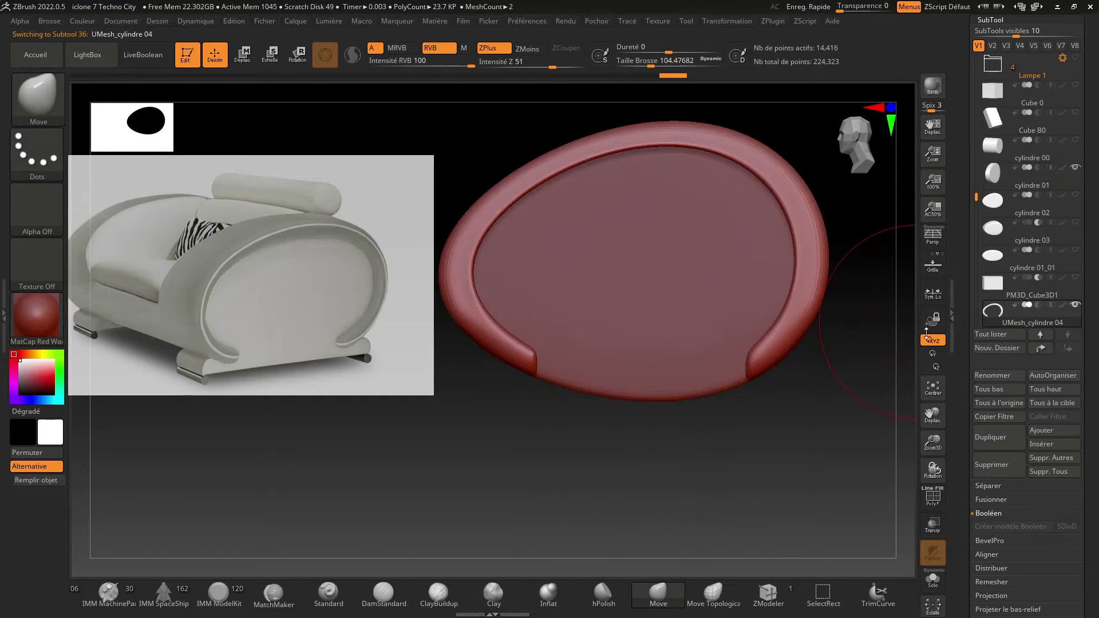
pyautogui.moveTo(707, 461); pyautogui.dragTo(745, 472)
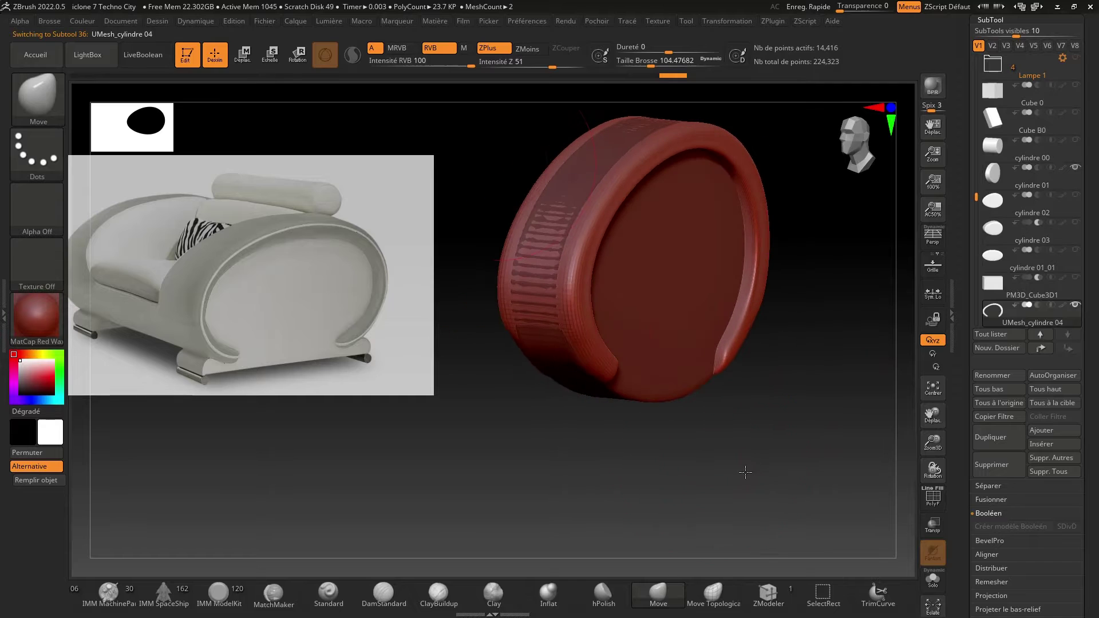
pyautogui.click(242, 55)
pyautogui.moveTo(604, 419); pyautogui.dragTo(592, 422)
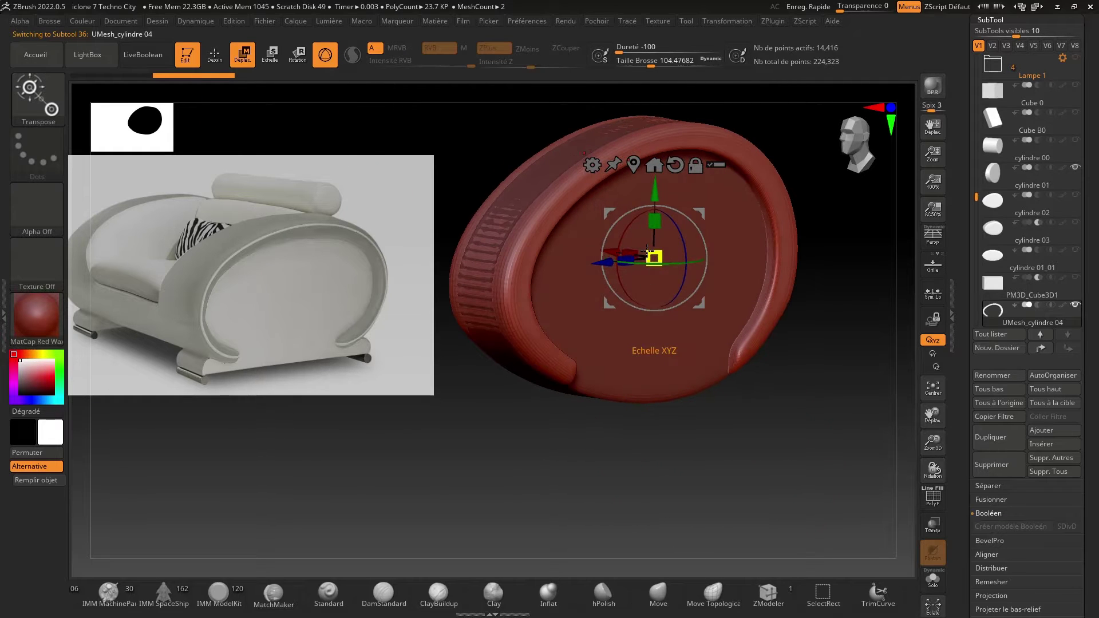
pyautogui.moveTo(647, 251); pyautogui.dragTo(638, 245)
pyautogui.moveTo(816, 483); pyautogui.dragTo(836, 451)
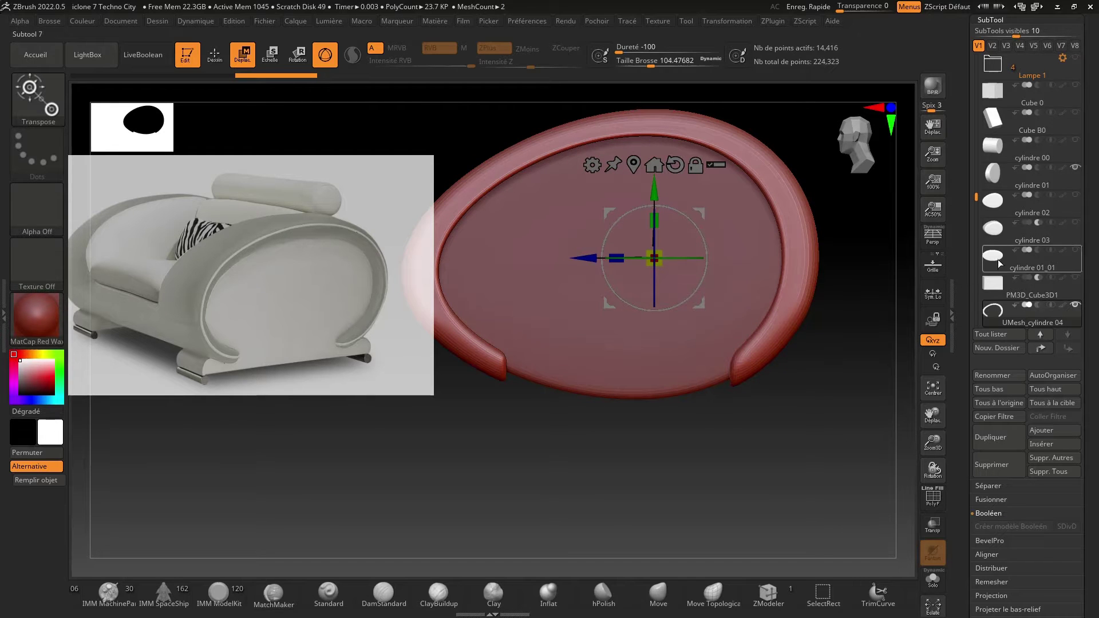
# Delete the unneeded subtools cylindre 03 and cylindre 02.
pyautogui.click(1000, 234)
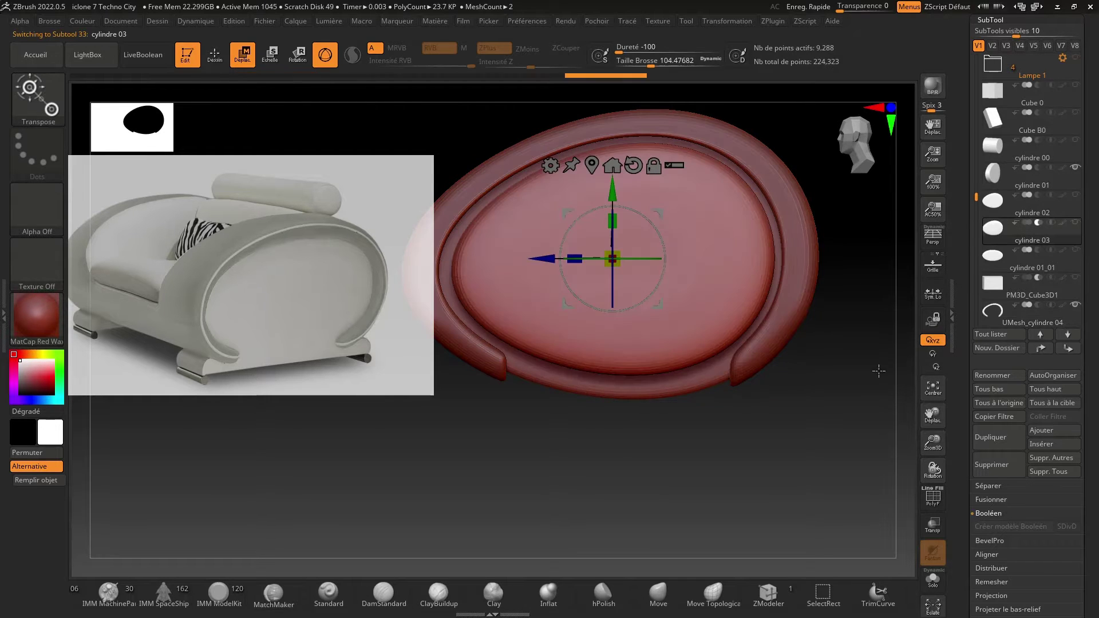
pyautogui.moveTo(738, 452)
pyautogui.mouseDown()
pyautogui.moveTo(790, 460)
pyautogui.moveTo(750, 459)
pyautogui.mouseUp()
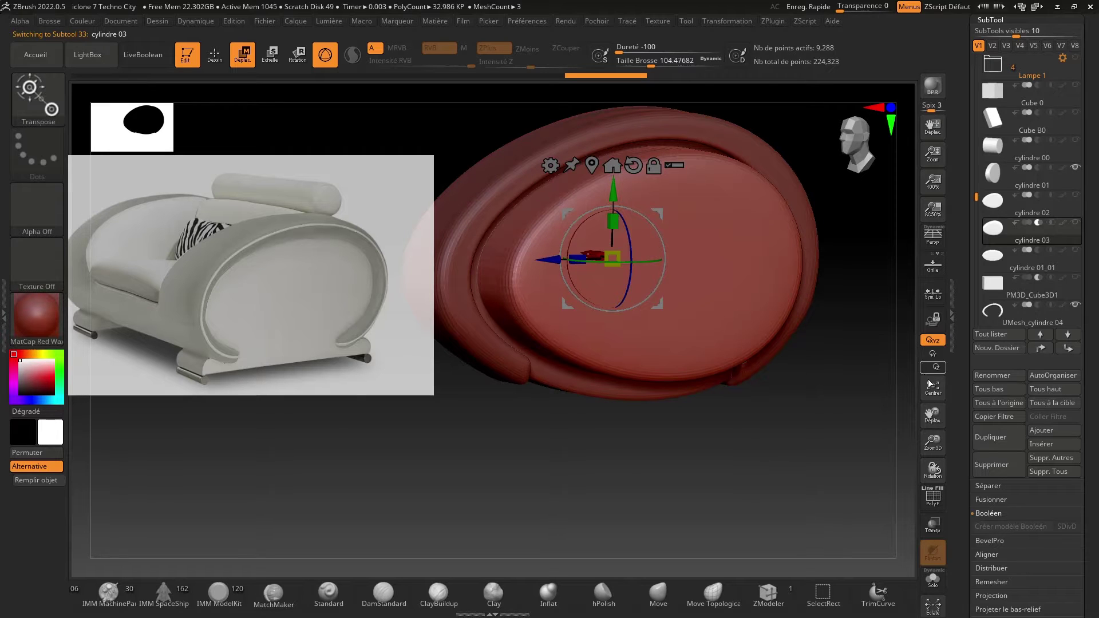
pyautogui.click(999, 461)
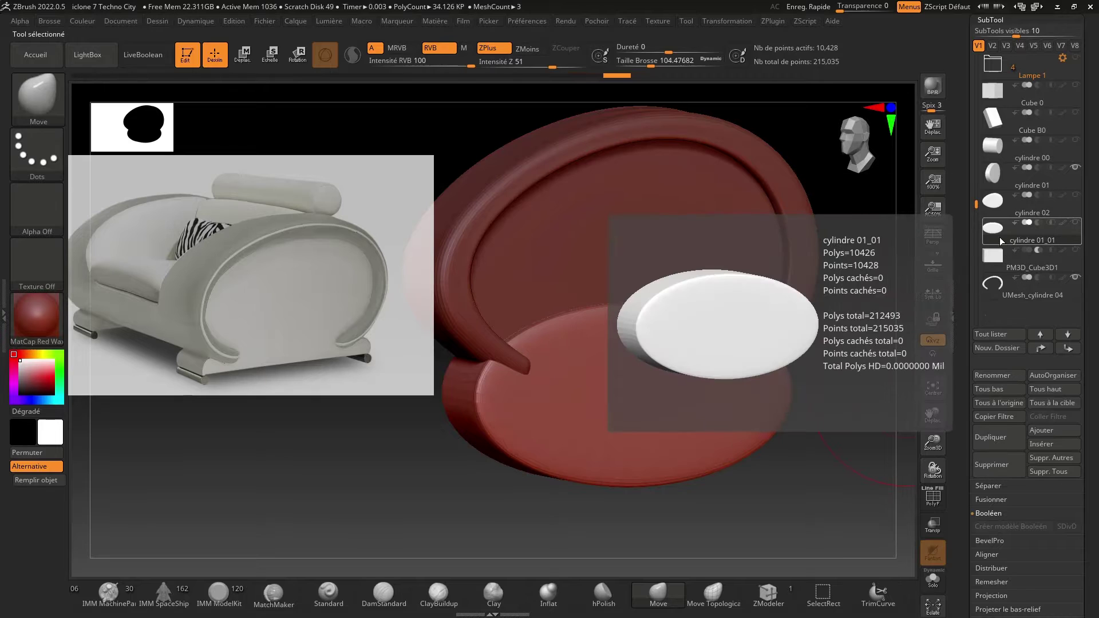
pyautogui.click(1001, 256)
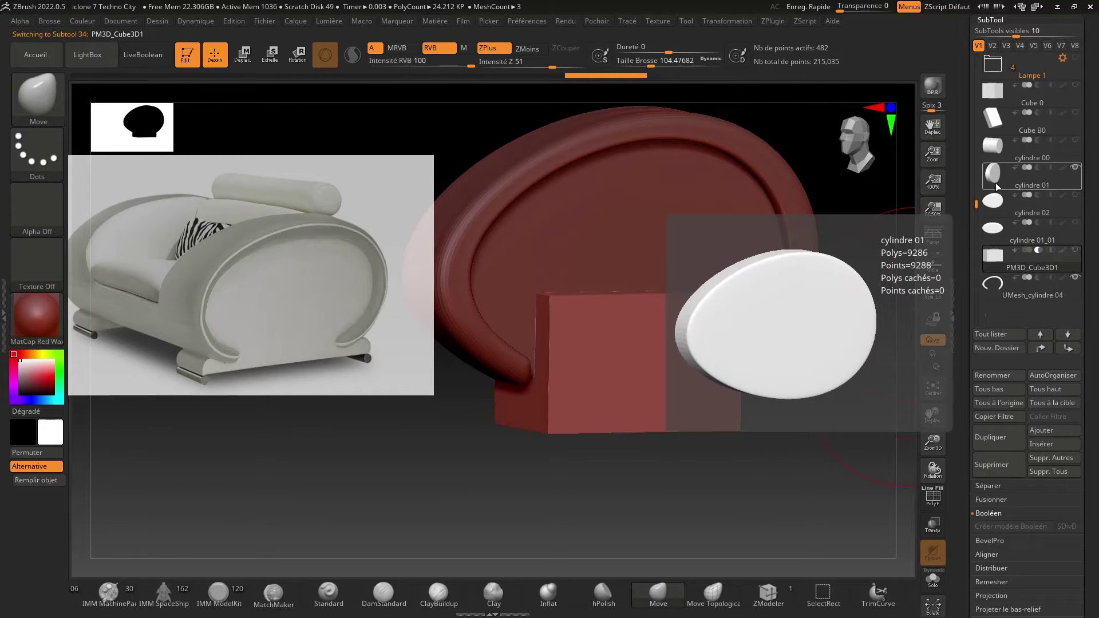
pyautogui.click(994, 204)
pyautogui.click(994, 229)
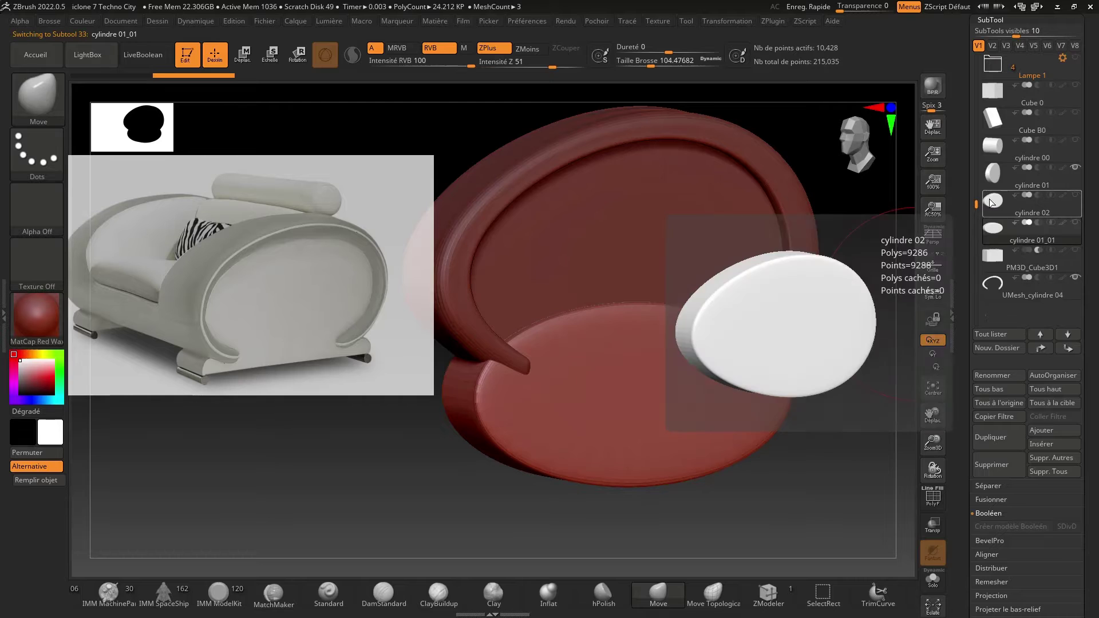
pyautogui.click(992, 202)
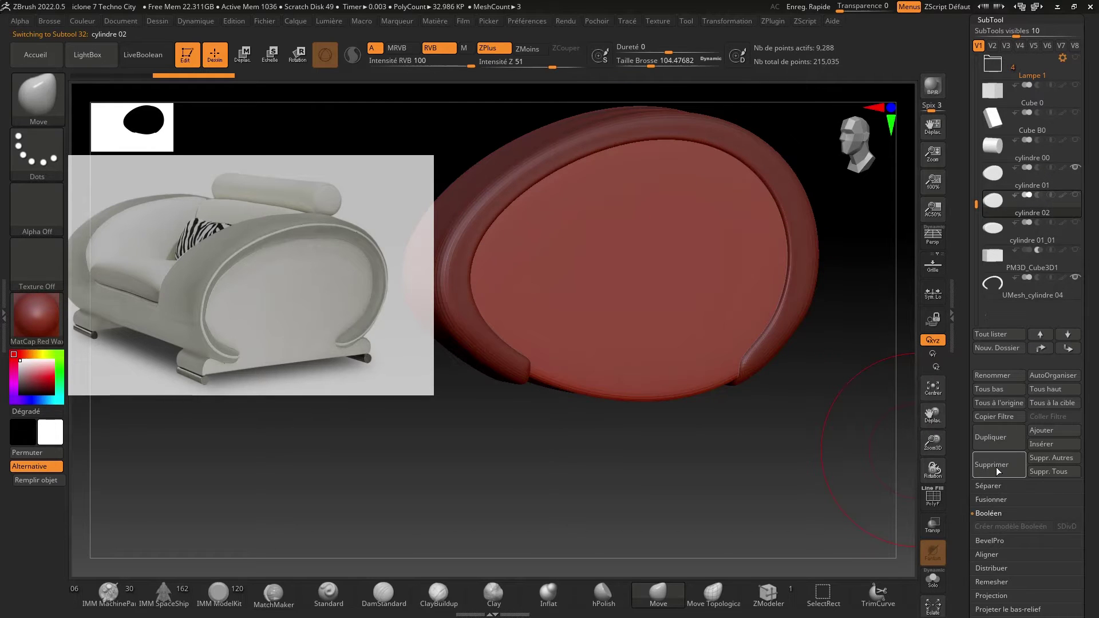
pyautogui.click(997, 467)
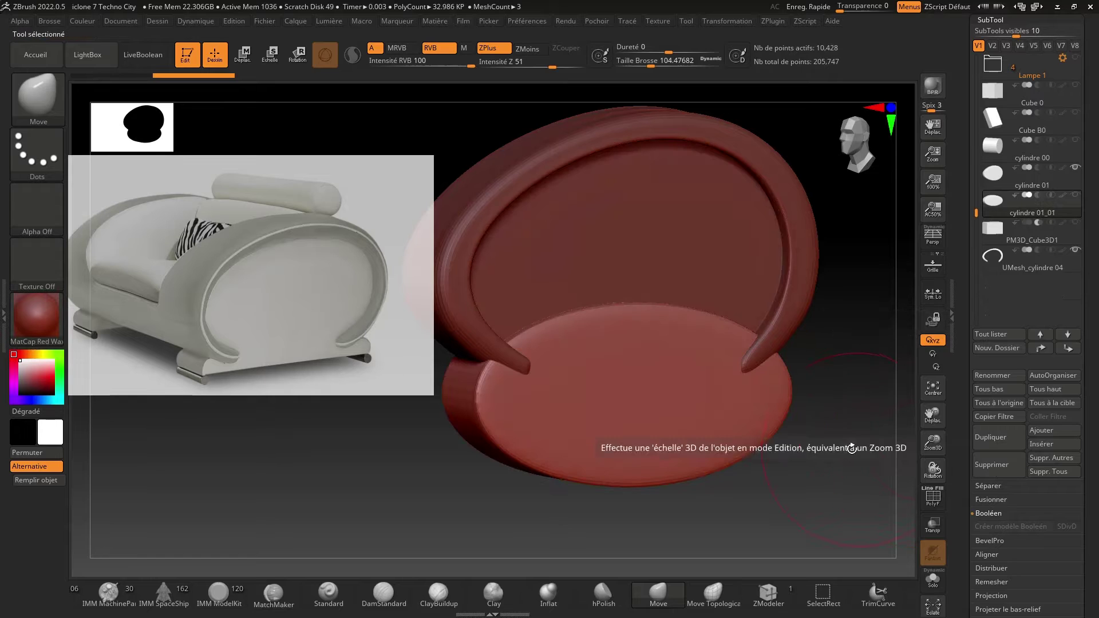
# Save the project as iclone 7 Techno City, overwriting the existing file.
pyautogui.hotkey('ctrl', 's')
pyautogui.press('Return')
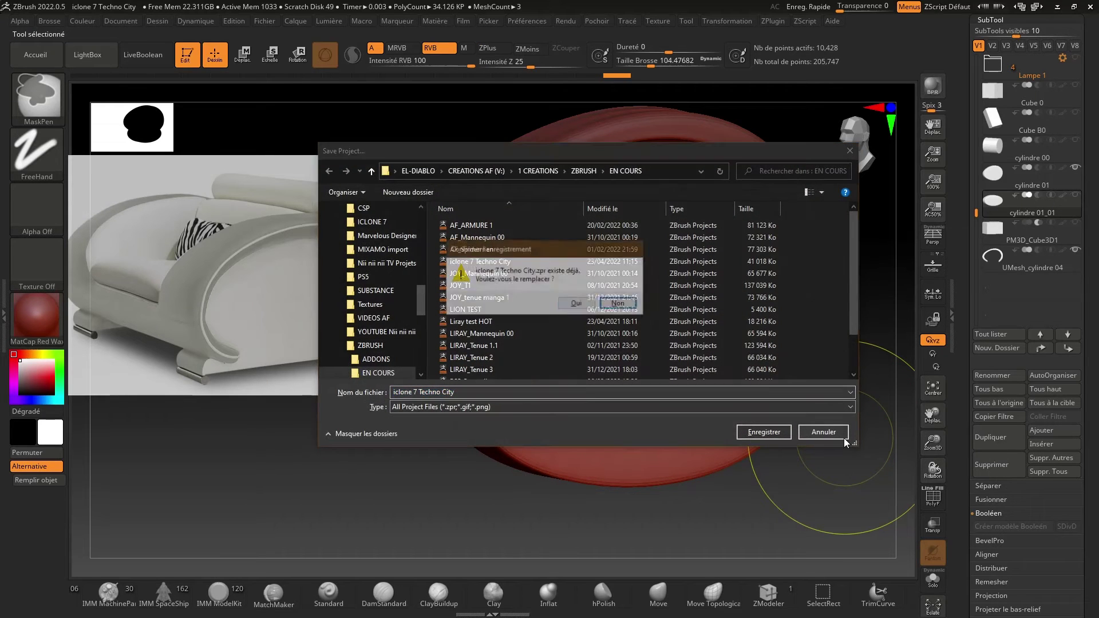
pyautogui.press('Return')
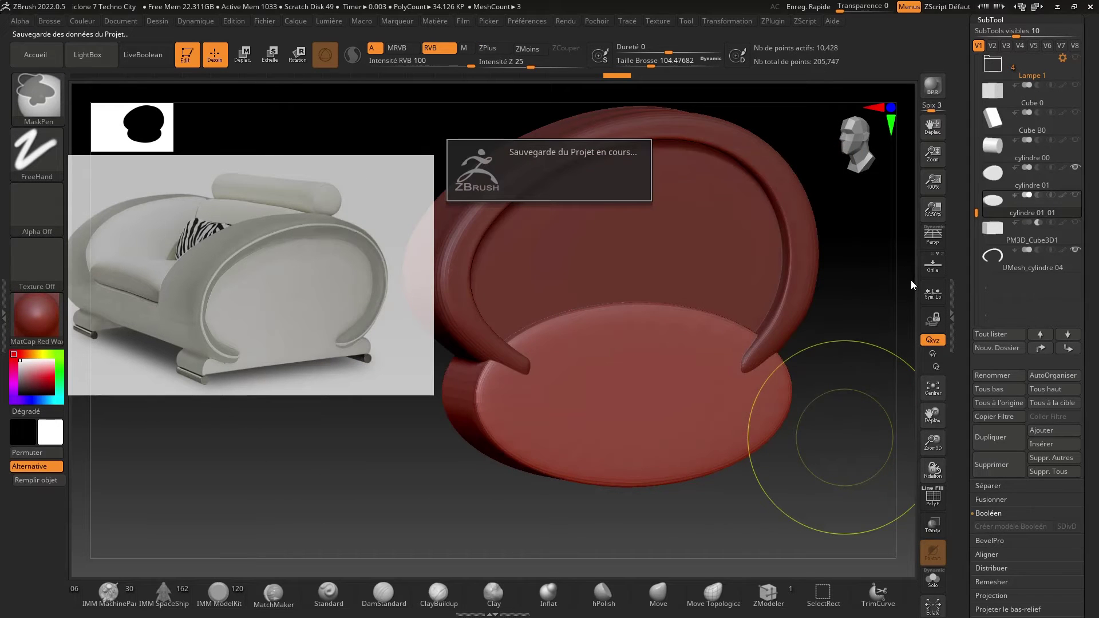
# Make cylindre 01_01 the active subtool, hide the ring UMesh_cylindre 04 and turn on the visibility of cylindre 01_01 alongside cylindre 01.
pyautogui.moveTo(1003, 275)
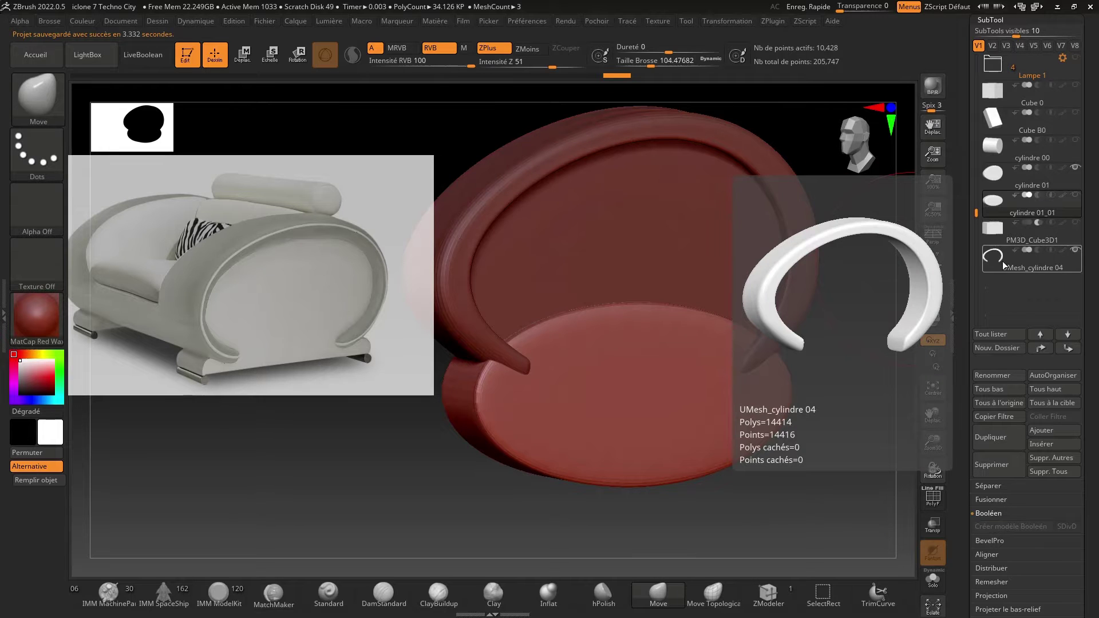
pyautogui.click(995, 177)
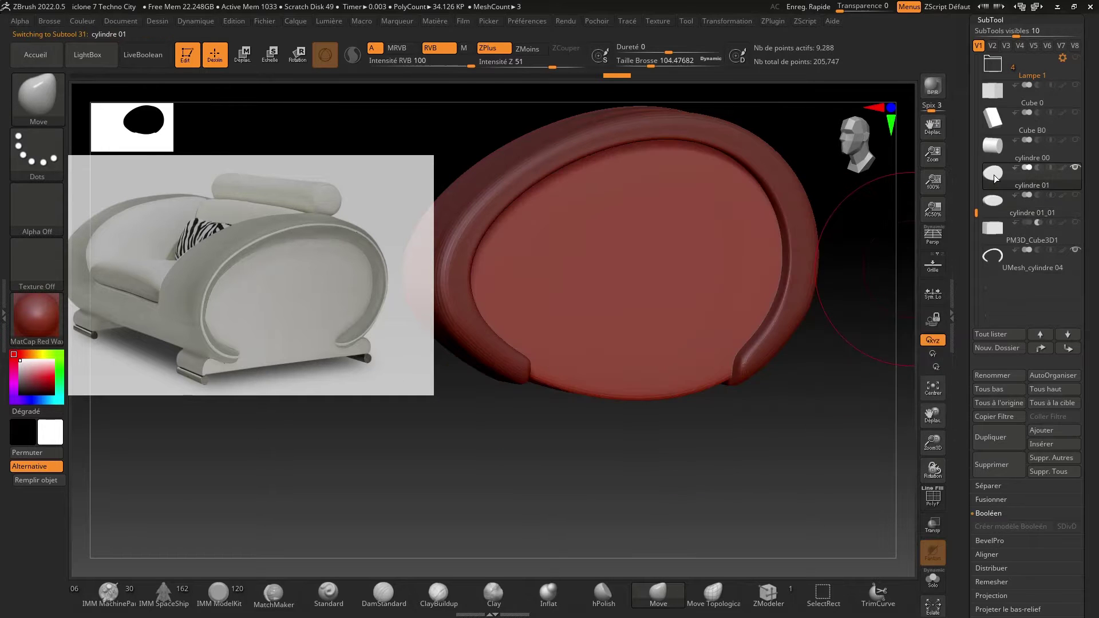
pyautogui.click(999, 210)
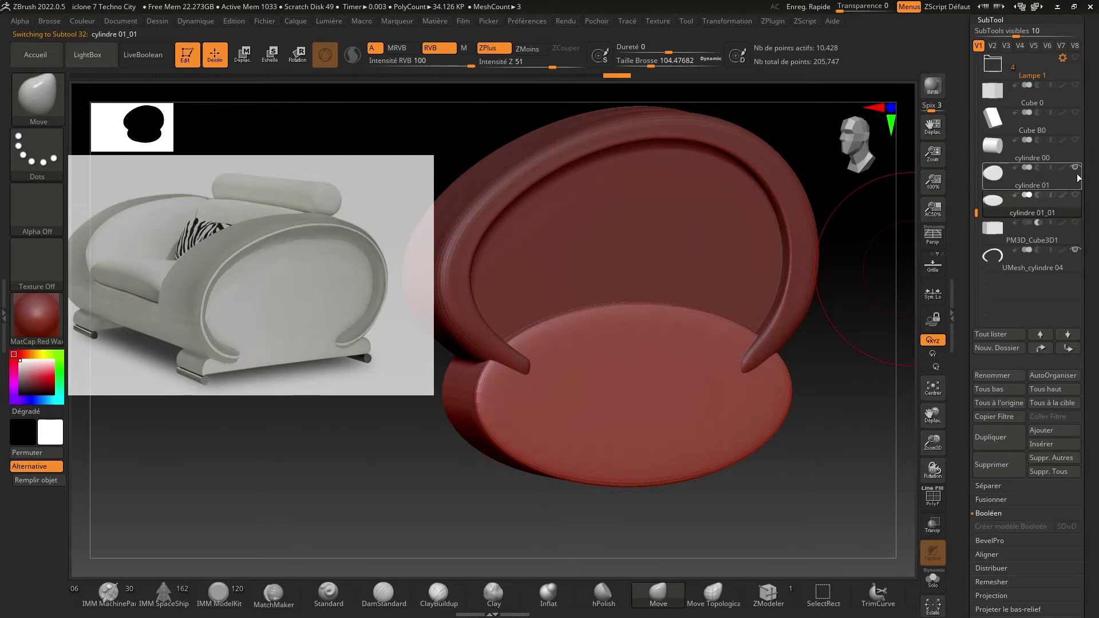
pyautogui.moveTo(1078, 172)
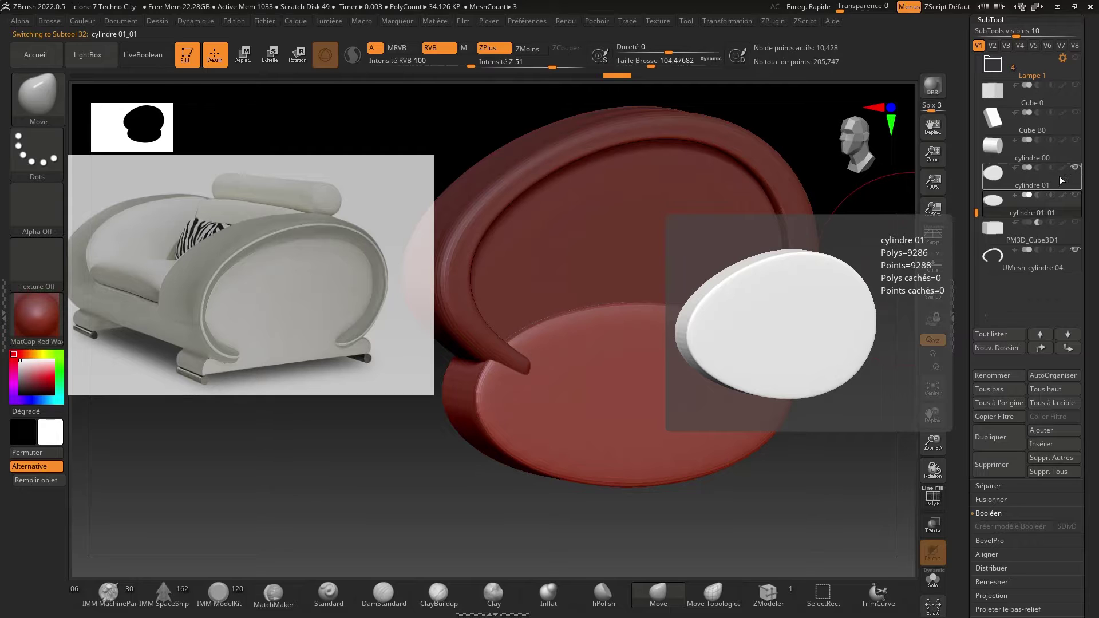
pyautogui.moveTo(1018, 271)
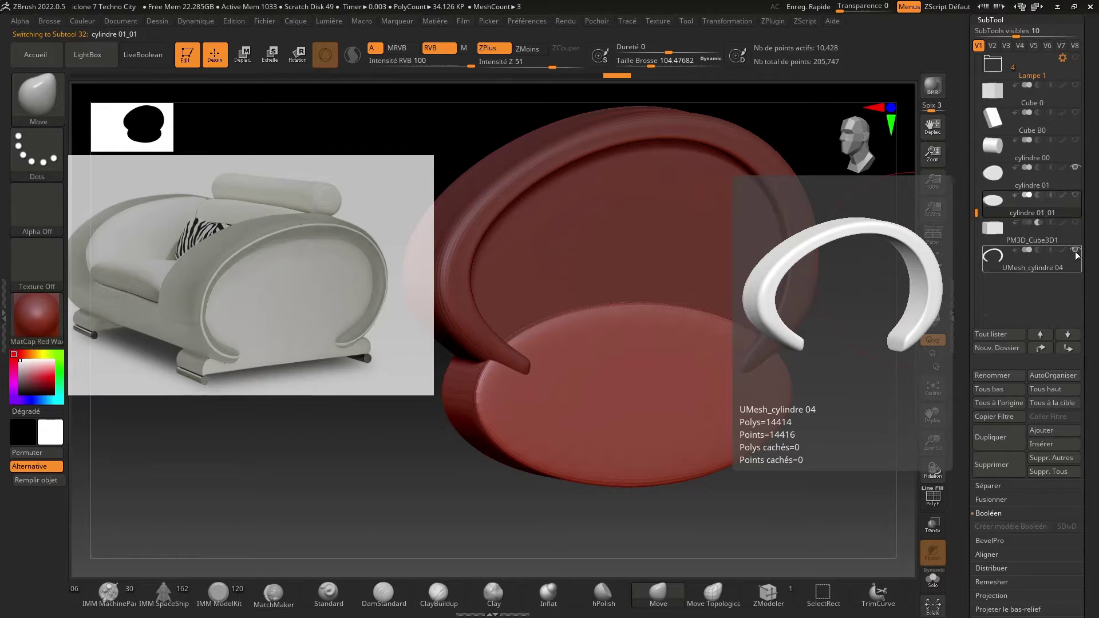
pyautogui.keyDown('shift'); pyautogui.moveTo(830, 469); pyautogui.dragTo(748, 471); pyautogui.keyUp('shift')
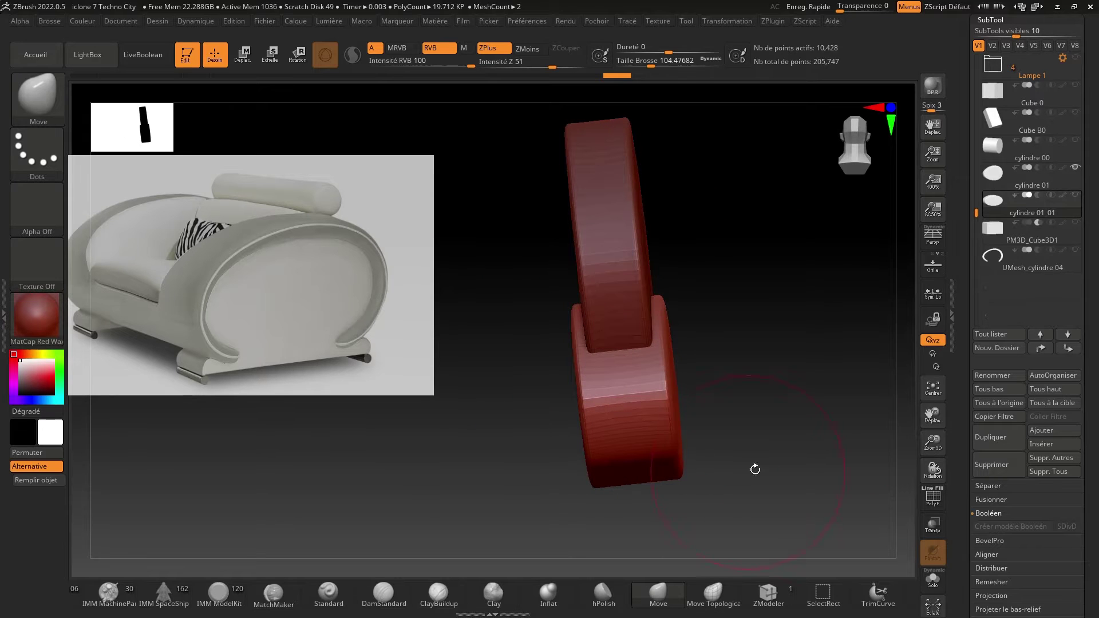
pyautogui.click(1075, 196)
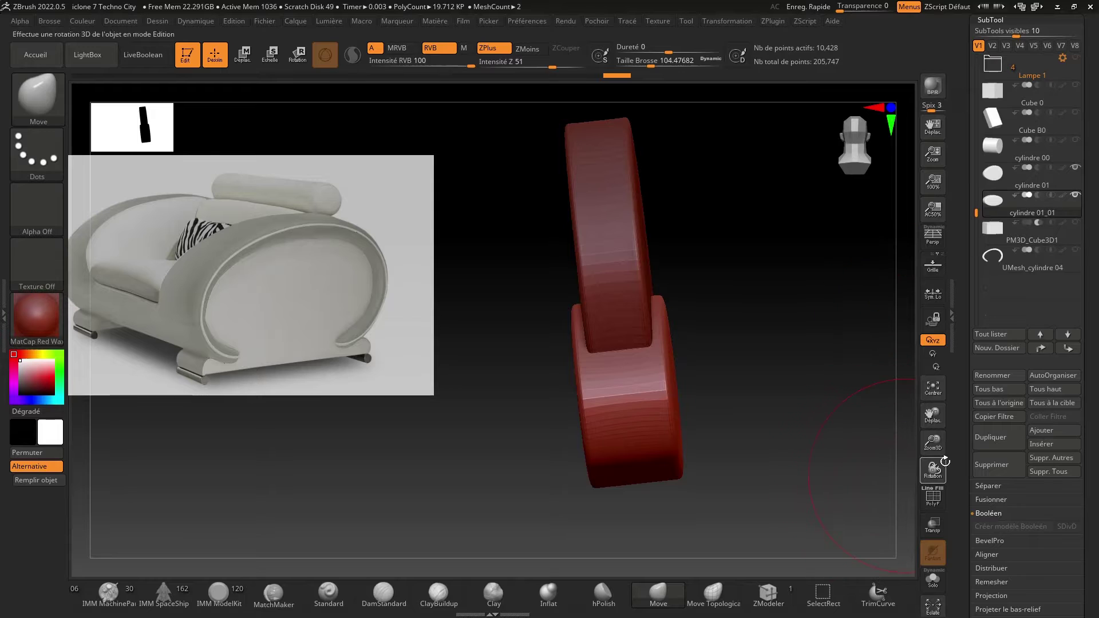
# Use a temporary transparent edge-on view to narrow cylindre 01_01 to roughly the same thickness as cylindre 01.
pyautogui.click(932, 497)
pyautogui.click(932, 497)
pyautogui.moveTo(820, 437); pyautogui.dragTo(776, 473)
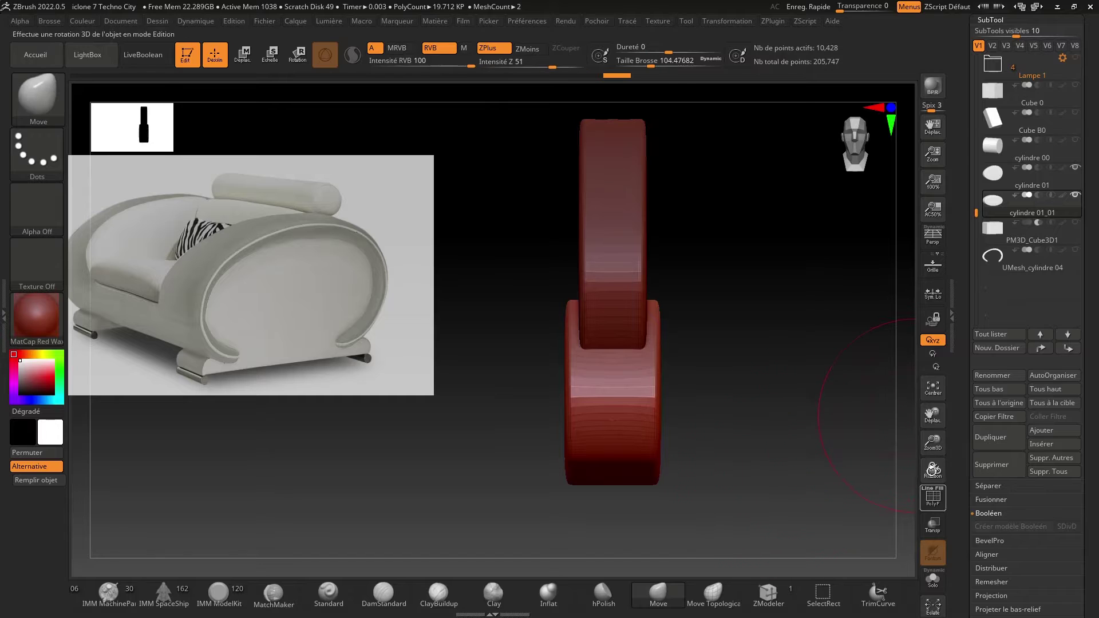
pyautogui.click(933, 523)
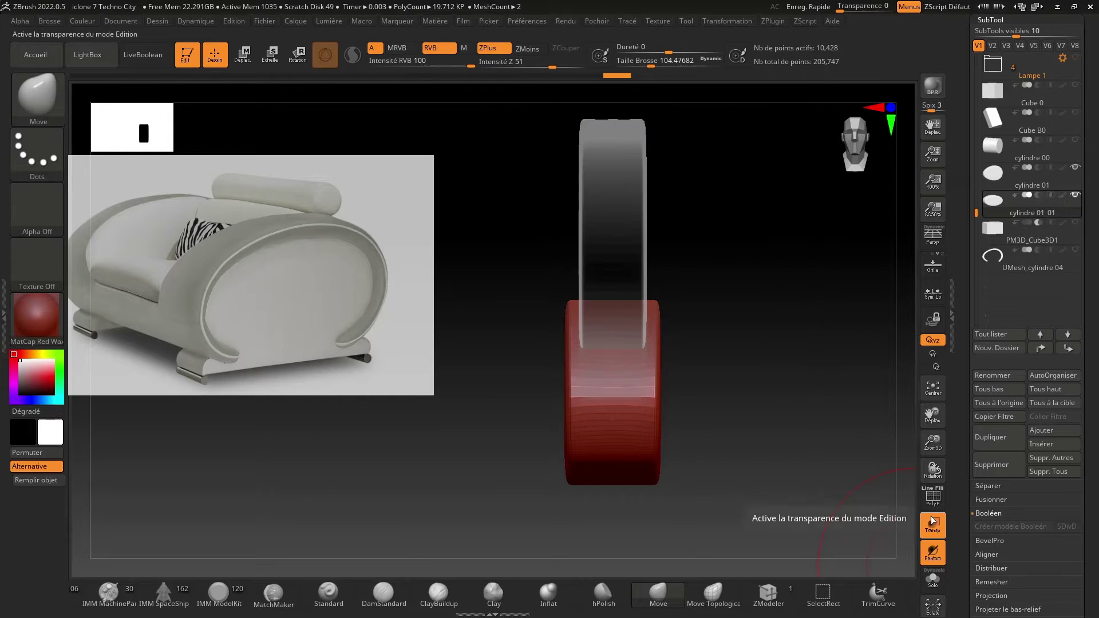
pyautogui.moveTo(933, 441); pyautogui.dragTo(933, 420)
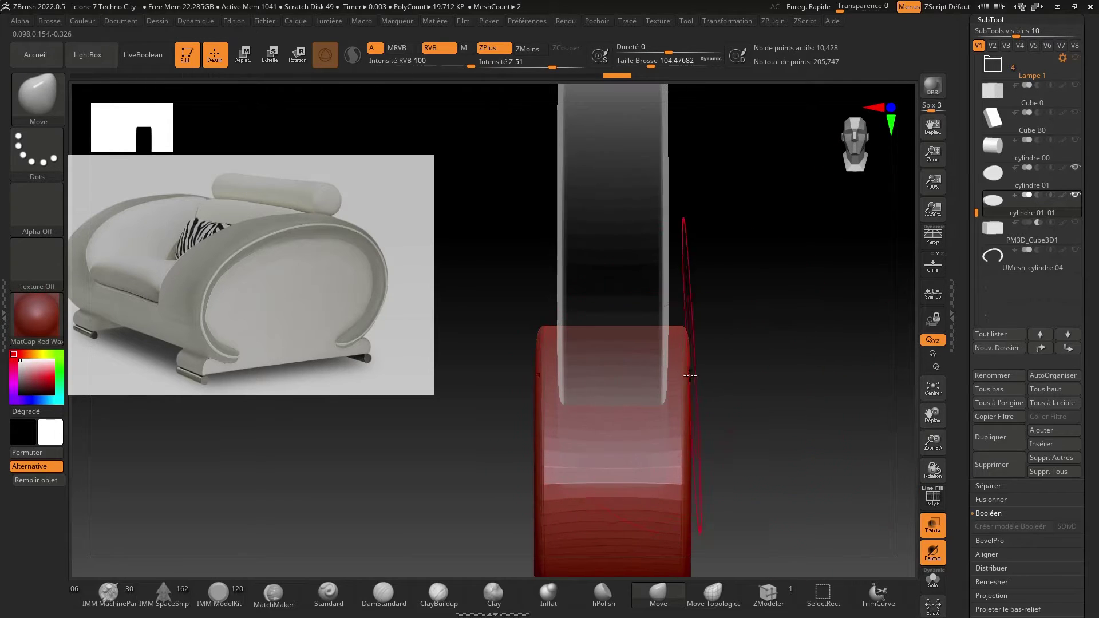
pyautogui.click(254, 61)
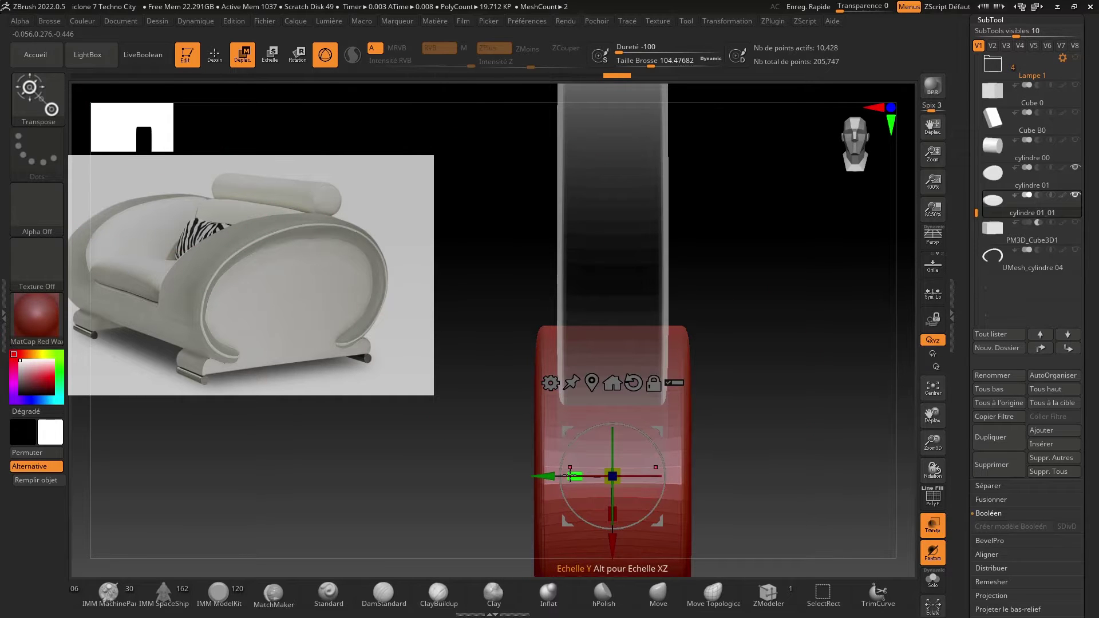
pyautogui.keyDown('alt'); pyautogui.moveTo(571, 476); pyautogui.dragTo(627, 493); pyautogui.keyUp('alt')
pyautogui.moveTo(899, 421); pyautogui.dragTo(863, 430)
pyautogui.click(932, 525)
pyautogui.moveTo(933, 442); pyautogui.dragTo(810, 390)
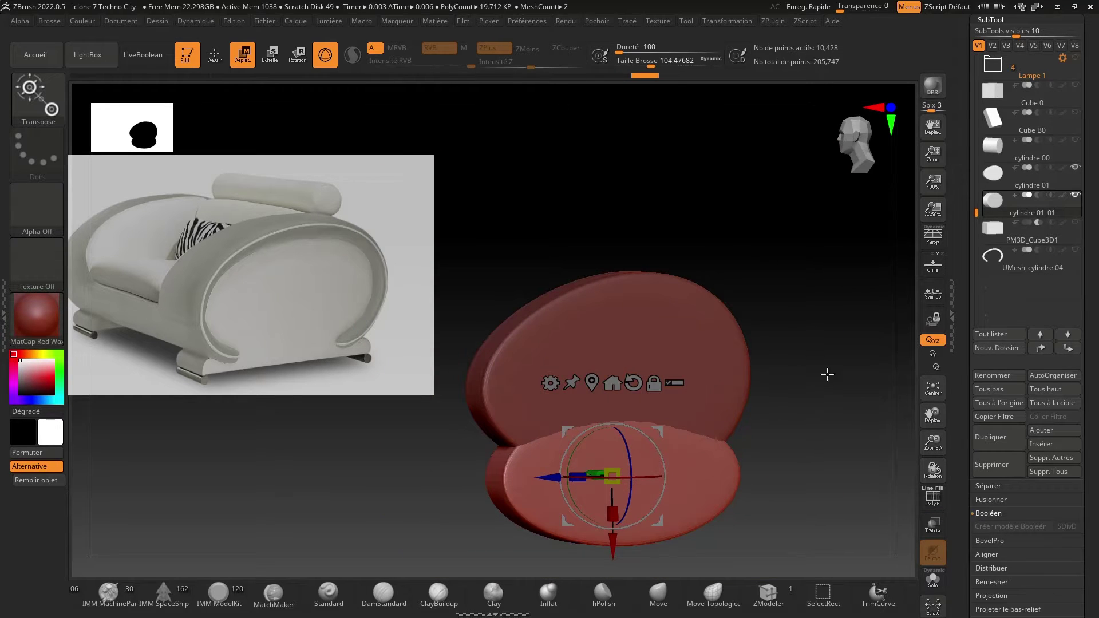
# Make cylindre 01 the active subtool and duplicate it.
pyautogui.click(996, 181)
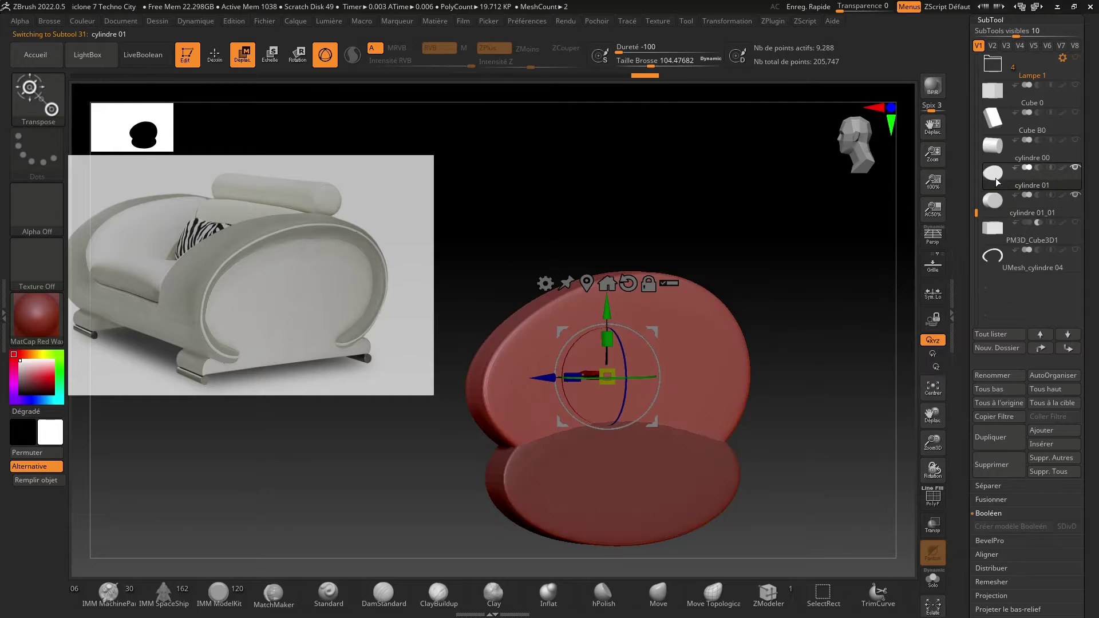
pyautogui.moveTo(993, 174)
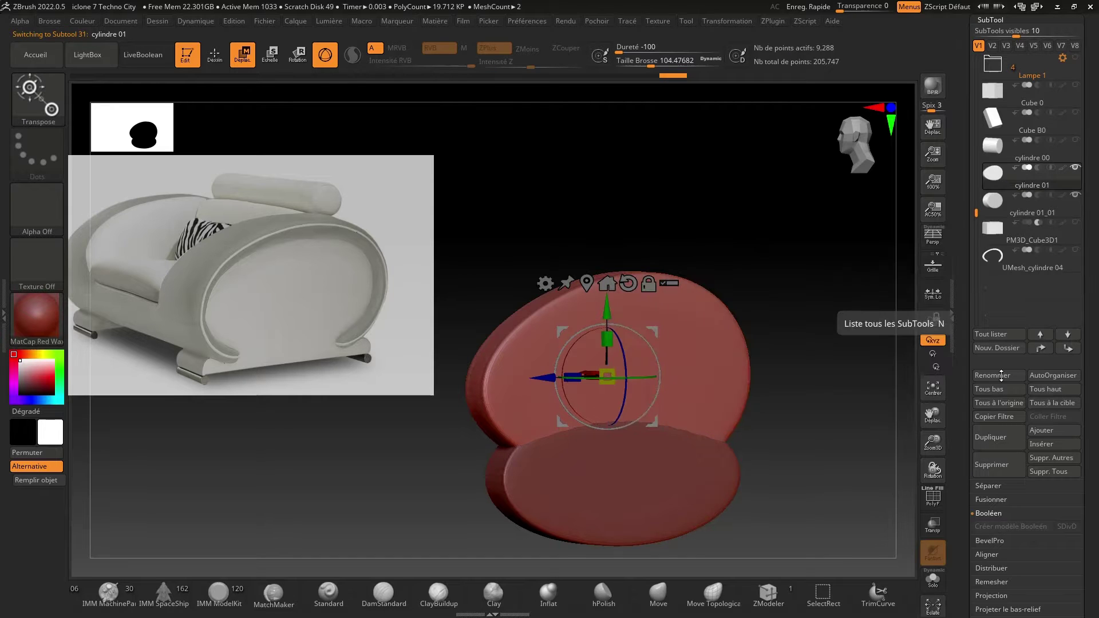
pyautogui.click(987, 438)
pyautogui.moveTo(1048, 178)
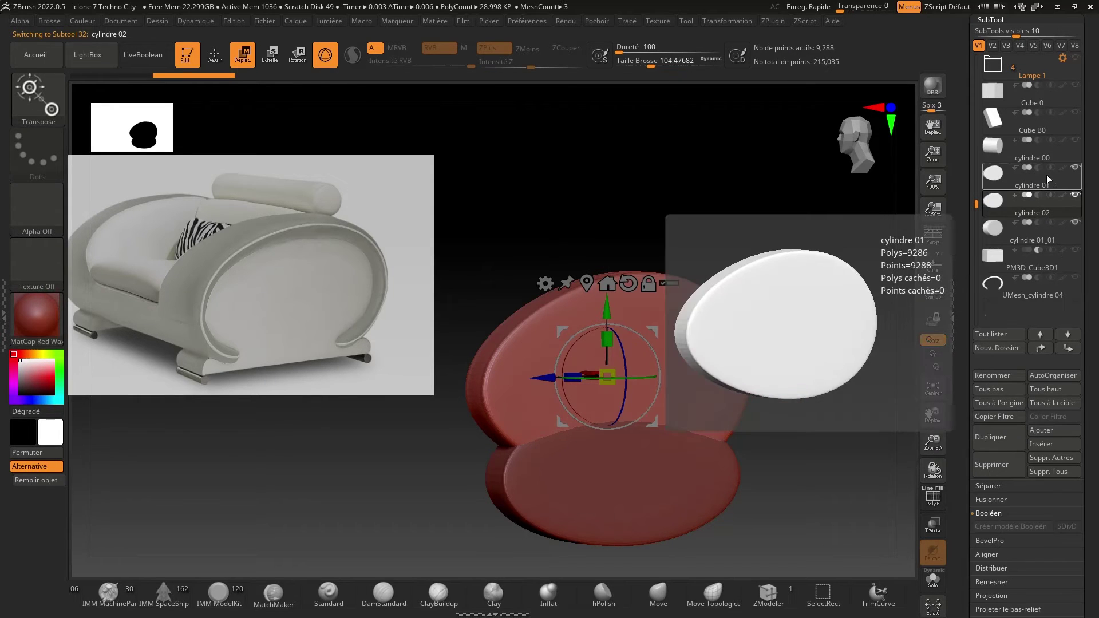
# Show the wireframe, make cylindre 02 the active subtool and merge it down with cylindre 01_01, accepting the non-undoable operation.
pyautogui.click(995, 232)
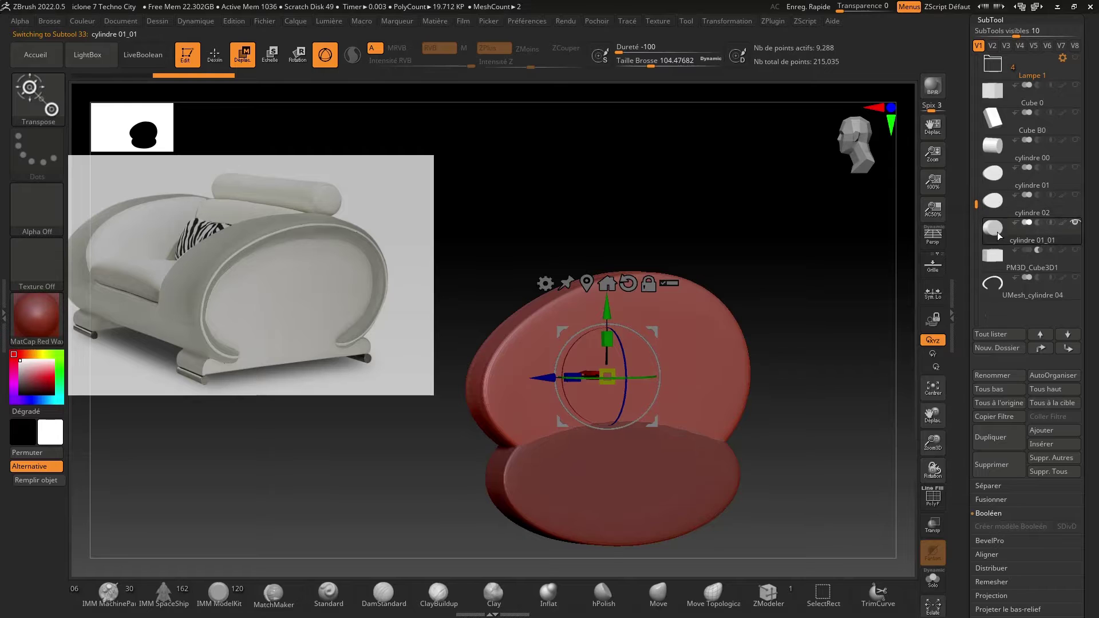
pyautogui.click(1011, 209)
pyautogui.hotkey('shift', 'f')
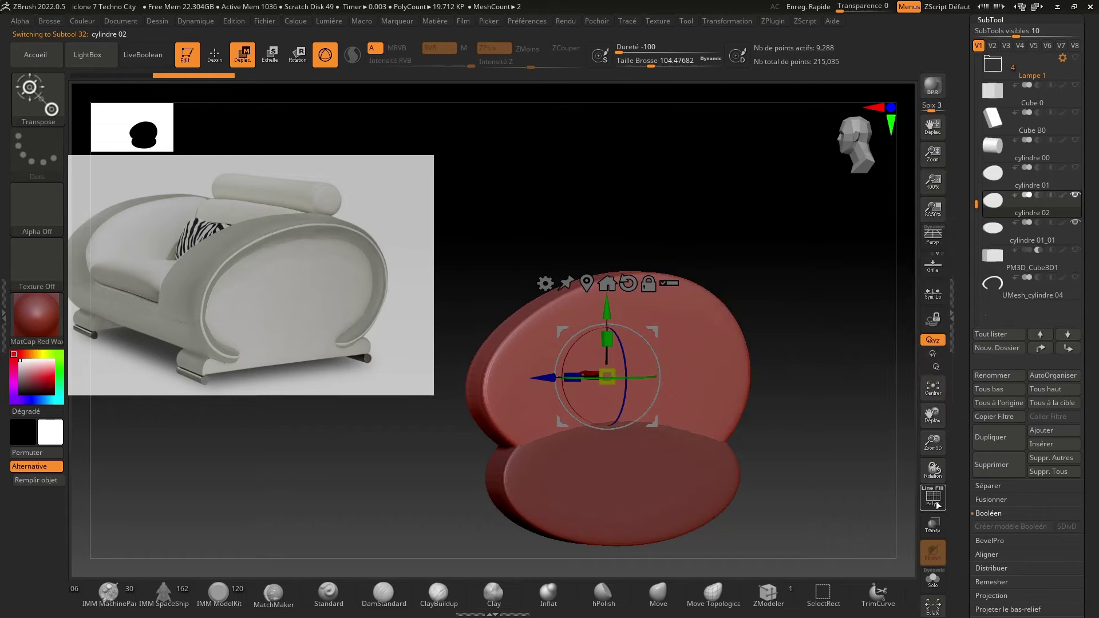
pyautogui.click(999, 233)
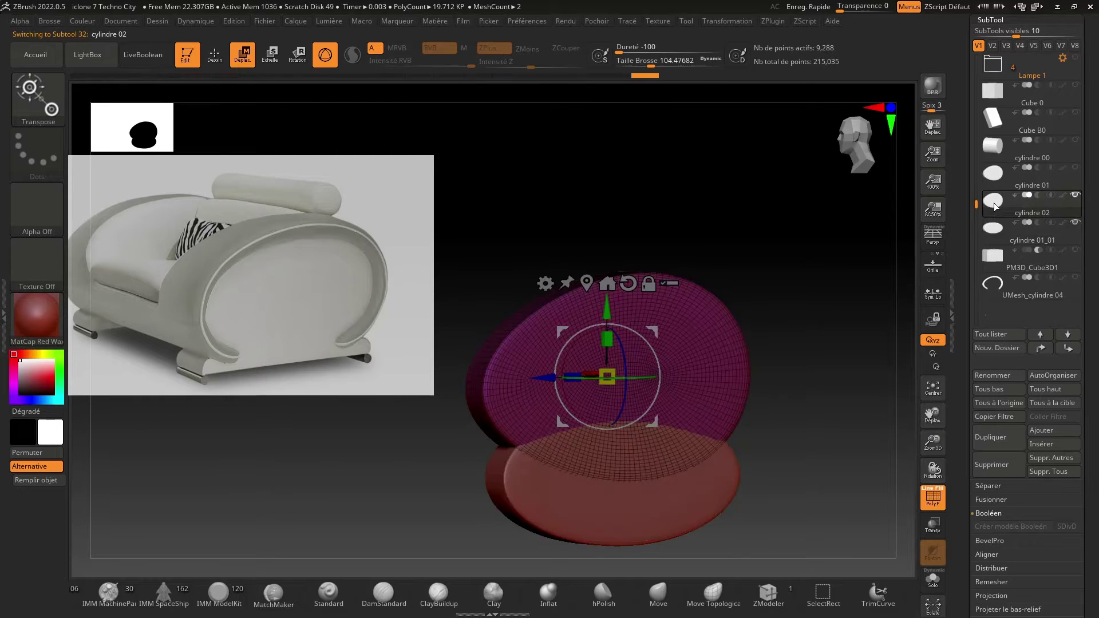
pyautogui.click(995, 205)
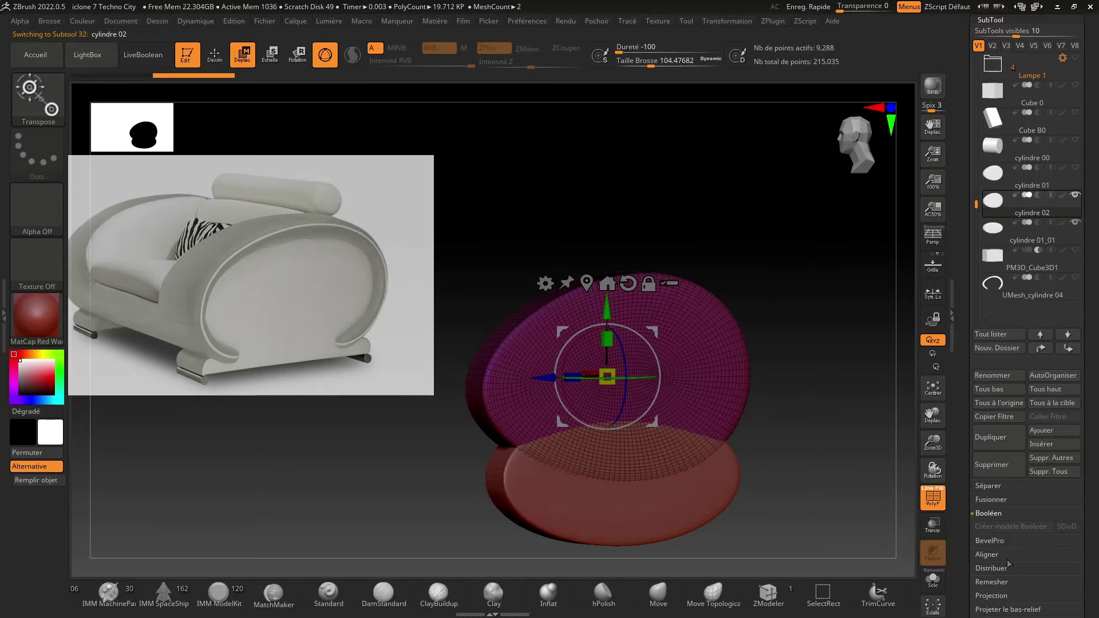
pyautogui.click(988, 500)
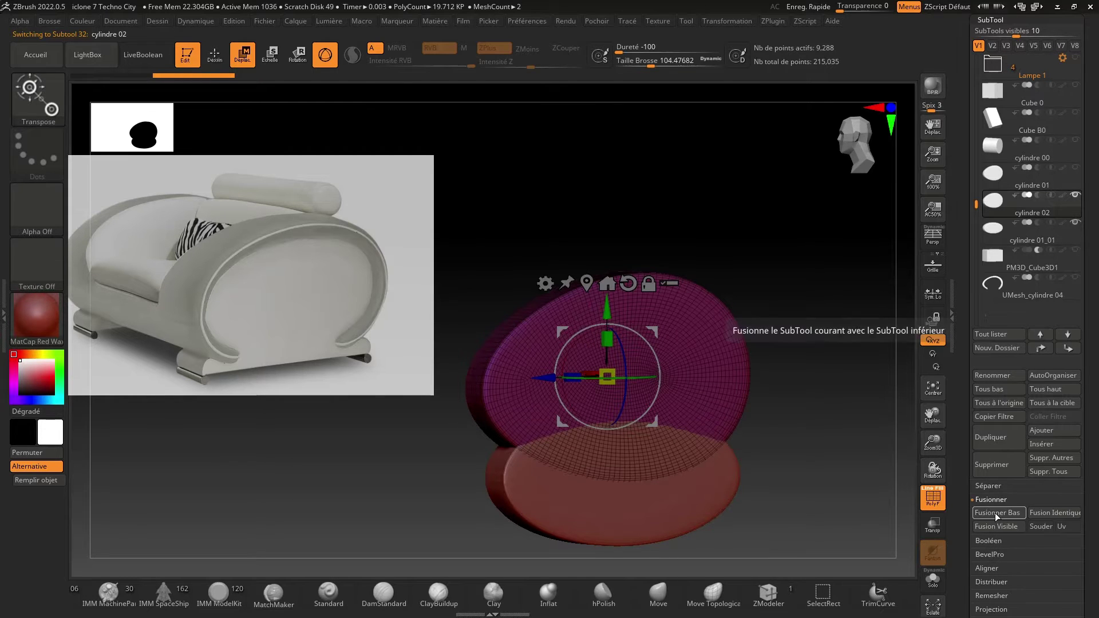
pyautogui.click(995, 513)
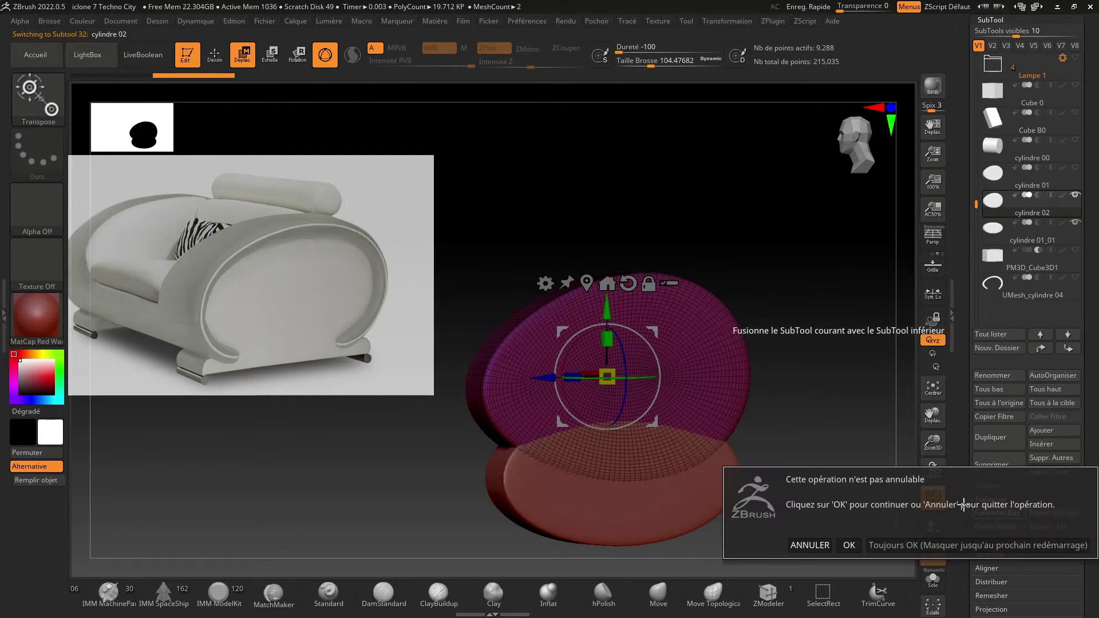
pyautogui.click(896, 545)
# Try DynaMesh on the merged cylindre 02 at resolution 128, and undo it.
pyautogui.moveTo(979, 21); pyautogui.dragTo(979, 152)
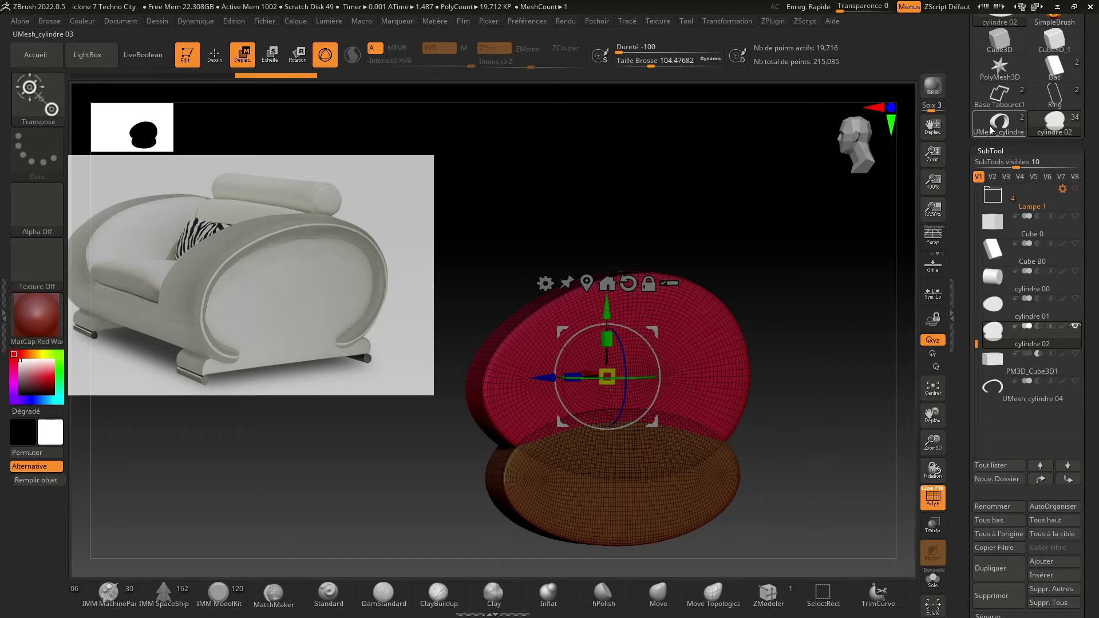
pyautogui.click(986, 151)
pyautogui.click(986, 117)
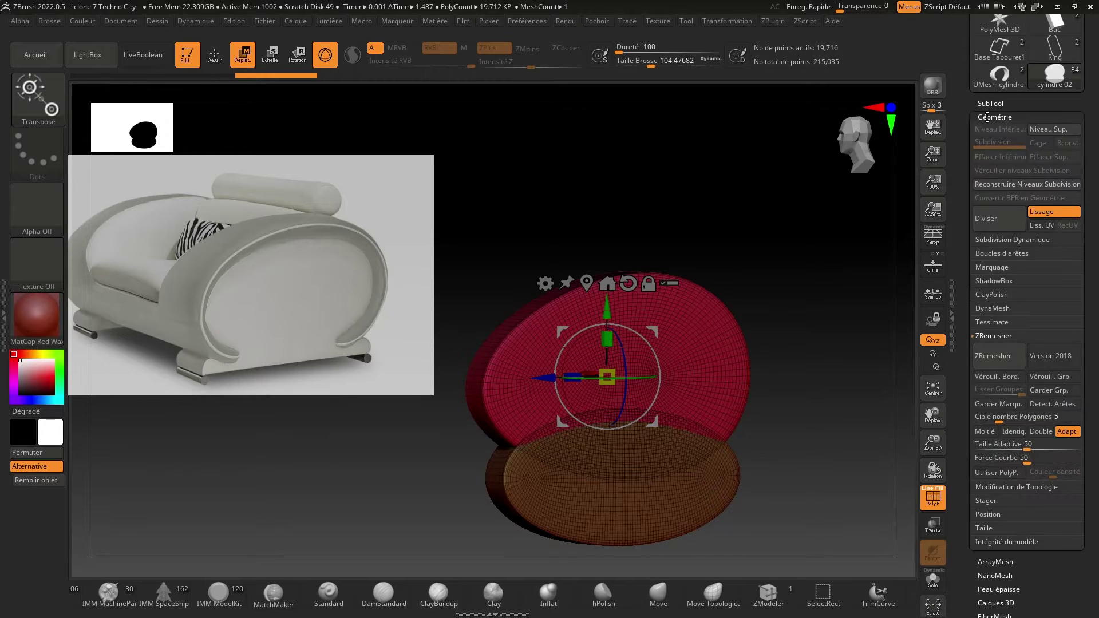
pyautogui.click(986, 310)
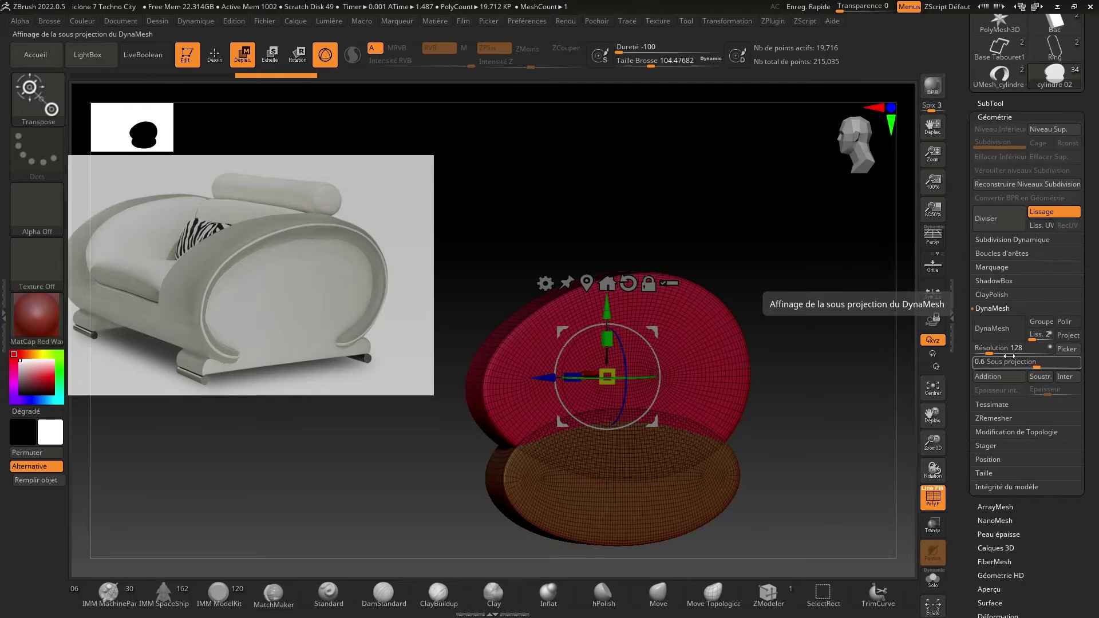
pyautogui.click(997, 328)
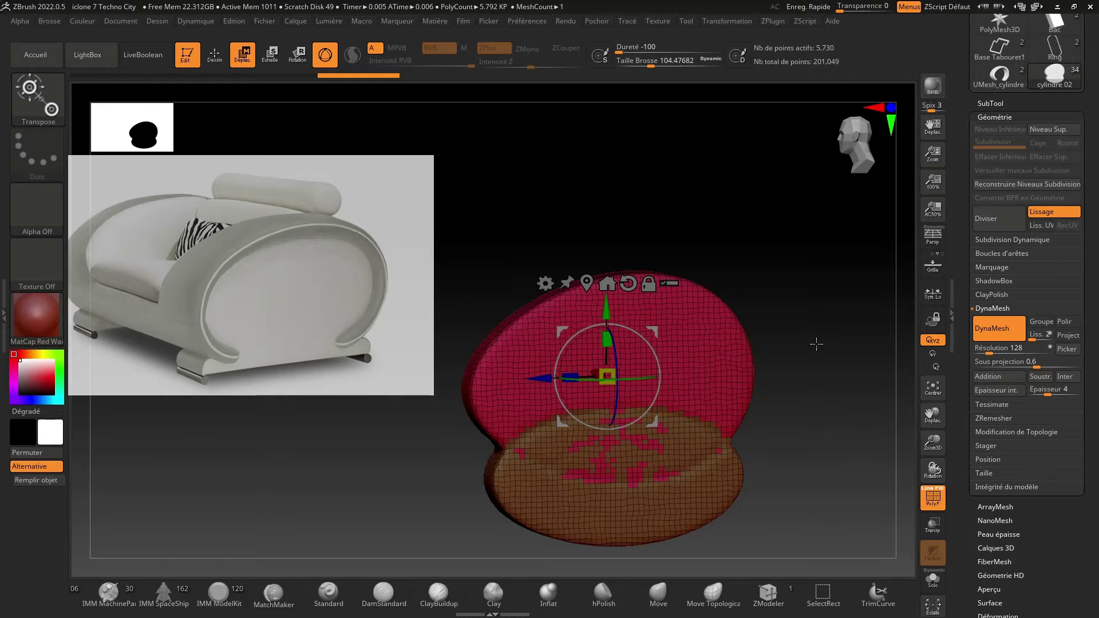
pyautogui.hotkey('ctrl', 'z')
# Return to draw mode and DynaMesh the merged cylindre 02 at resolution 240.
pyautogui.click(214, 55)
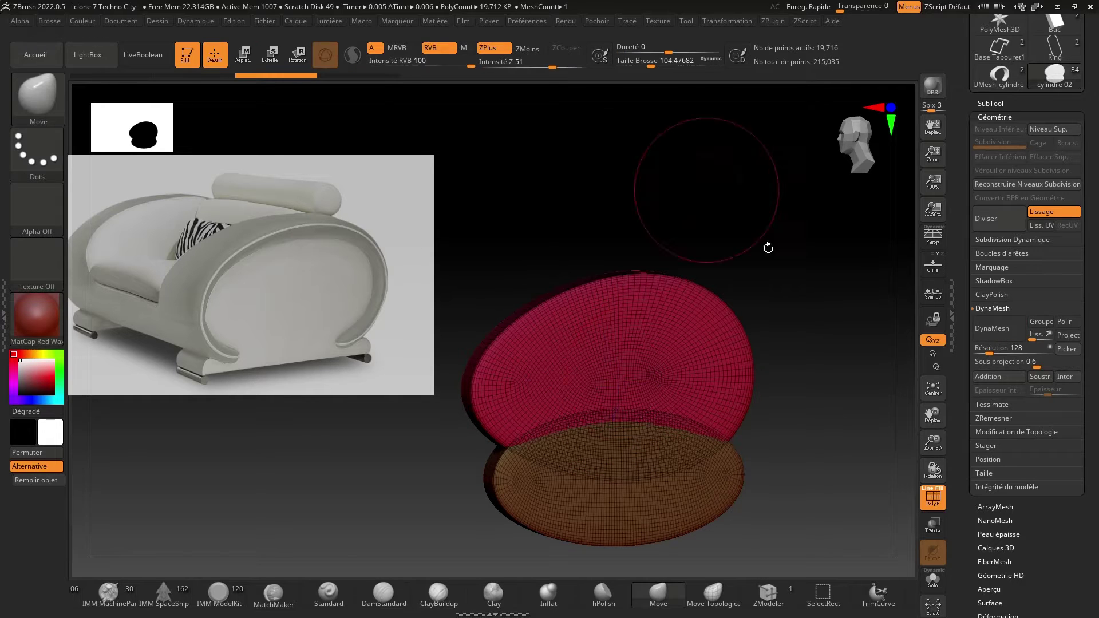
pyautogui.click(995, 352)
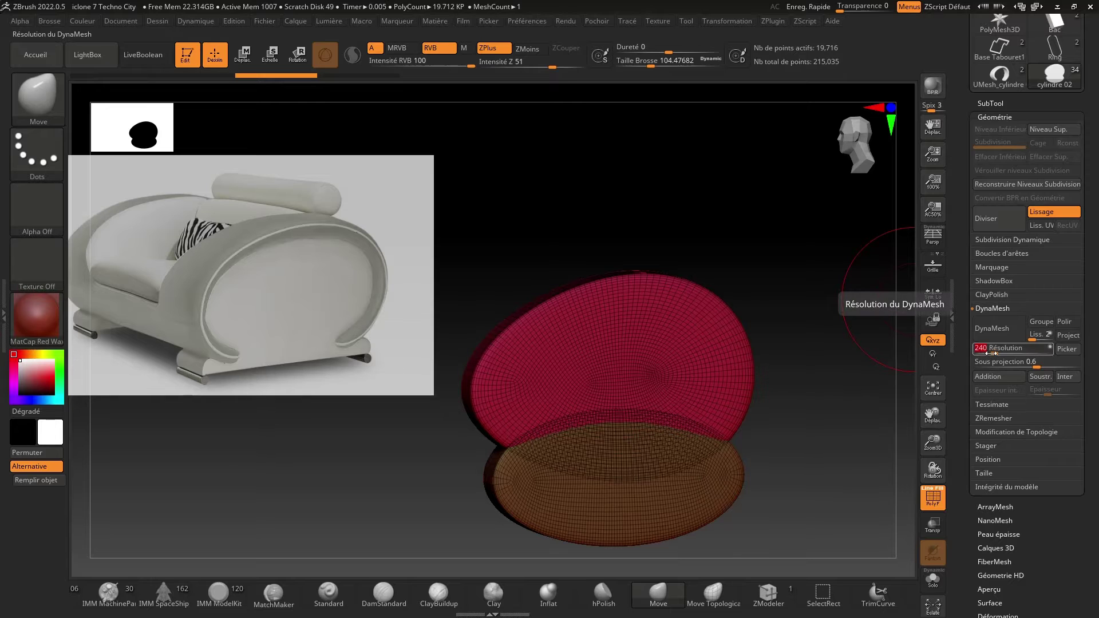
pyautogui.click(986, 330)
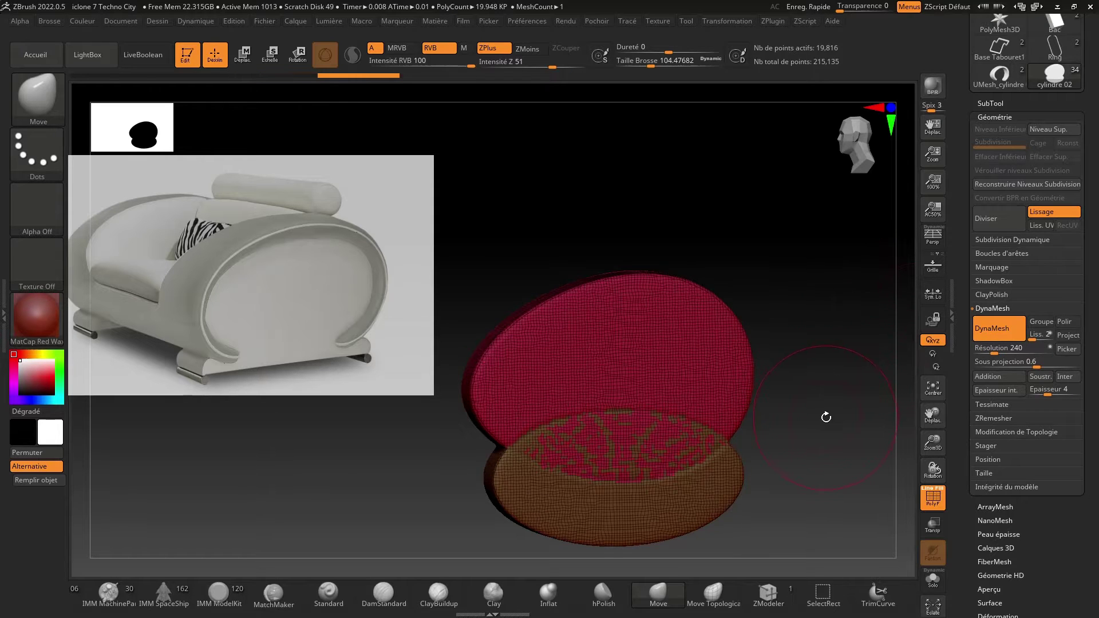
pyautogui.moveTo(827, 418); pyautogui.dragTo(883, 373)
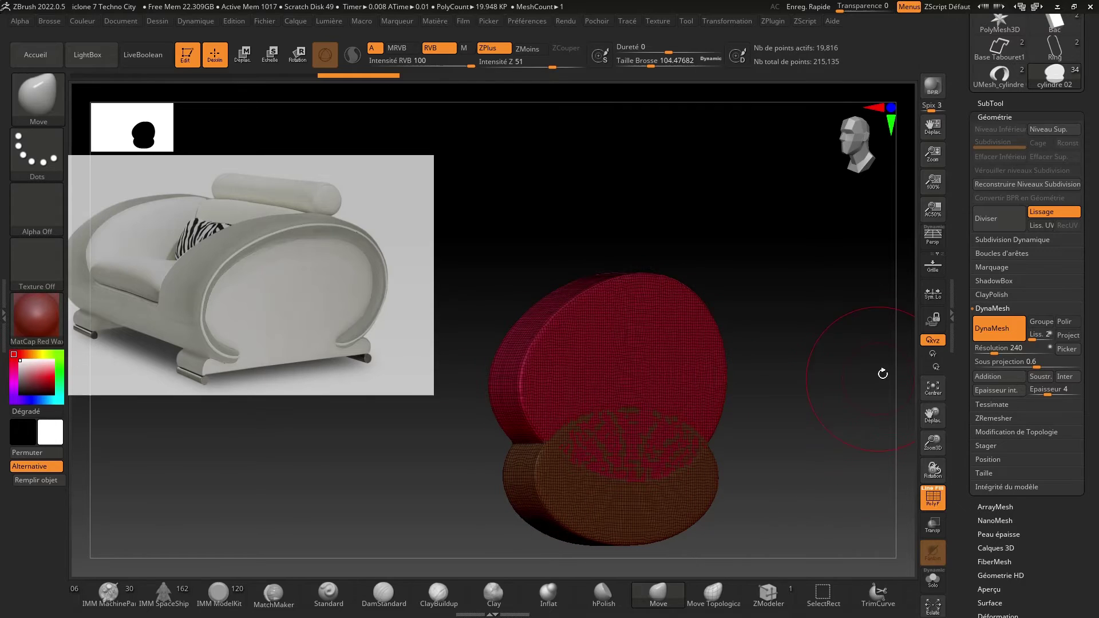
# Turn off DynaMesh on cylindre 02 and rebuild its topology with ZRemesher.
pyautogui.click(988, 331)
pyautogui.click(981, 118)
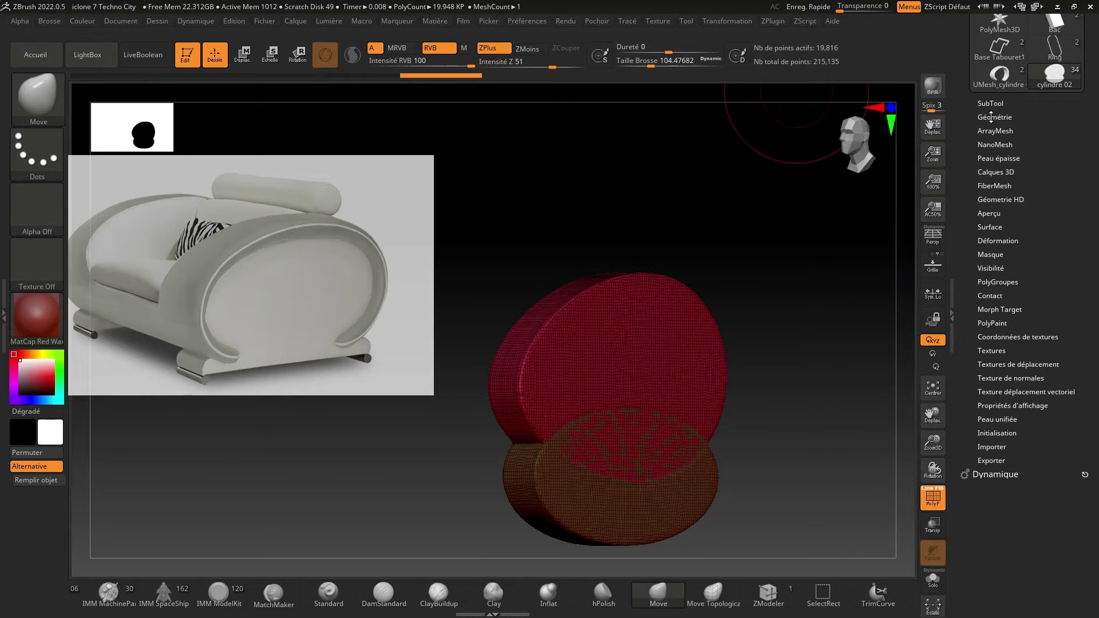
pyautogui.click(982, 118)
pyautogui.click(987, 309)
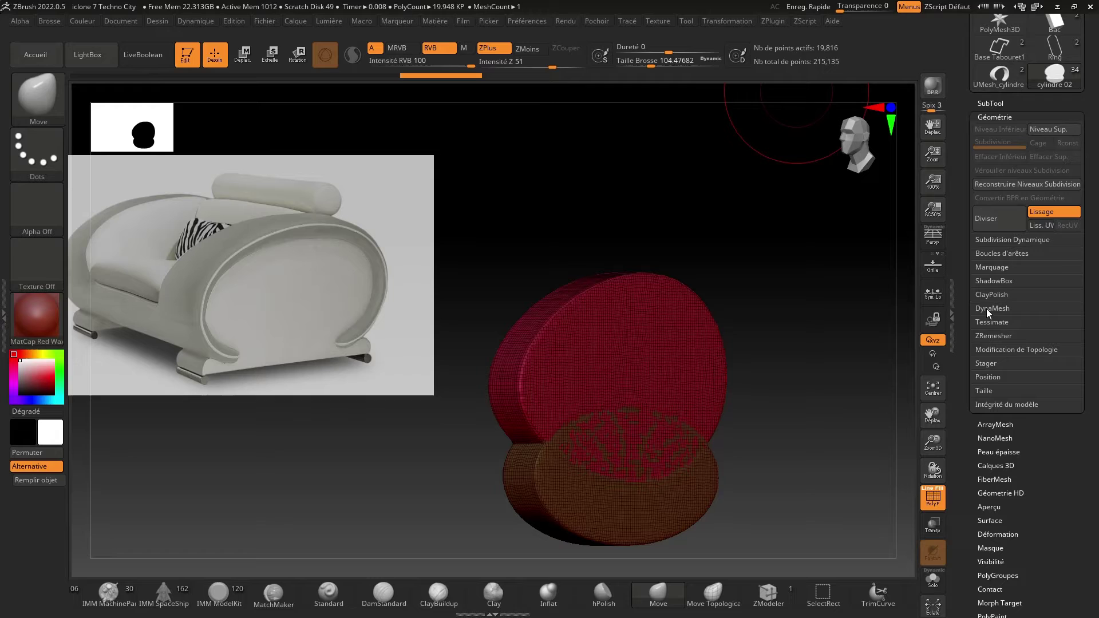
pyautogui.click(990, 339)
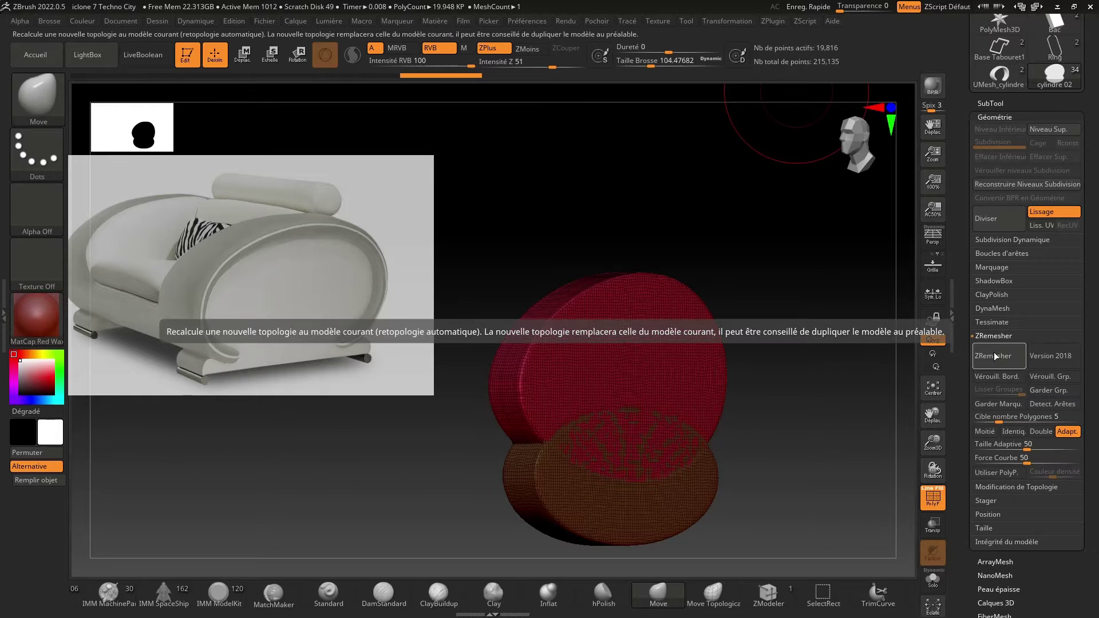
pyautogui.moveTo(830, 401); pyautogui.dragTo(623, 392)
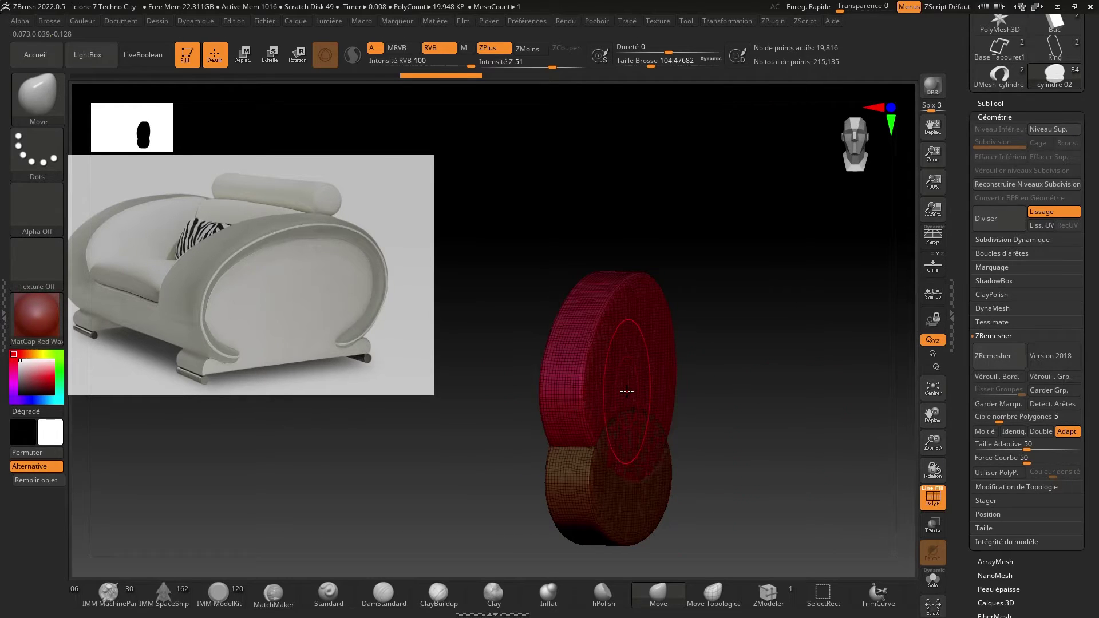
pyautogui.click(986, 356)
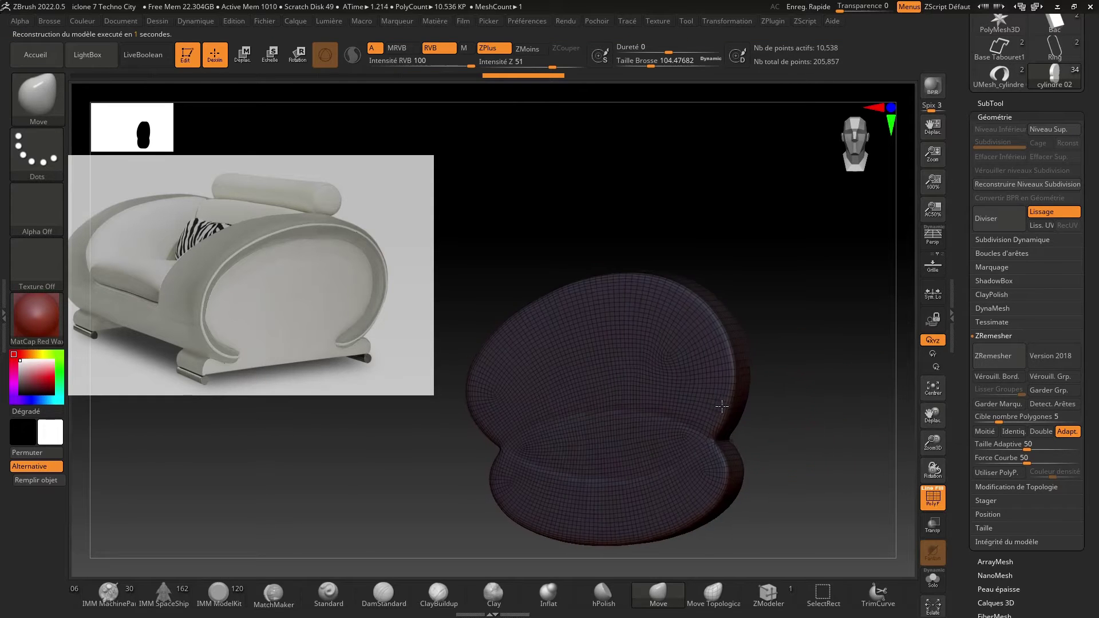
# Hide the reference image and smooth away the creases where the two merged cylinders overlap on cylindre 02.
pyautogui.moveTo(722, 407); pyautogui.dragTo(740, 412)
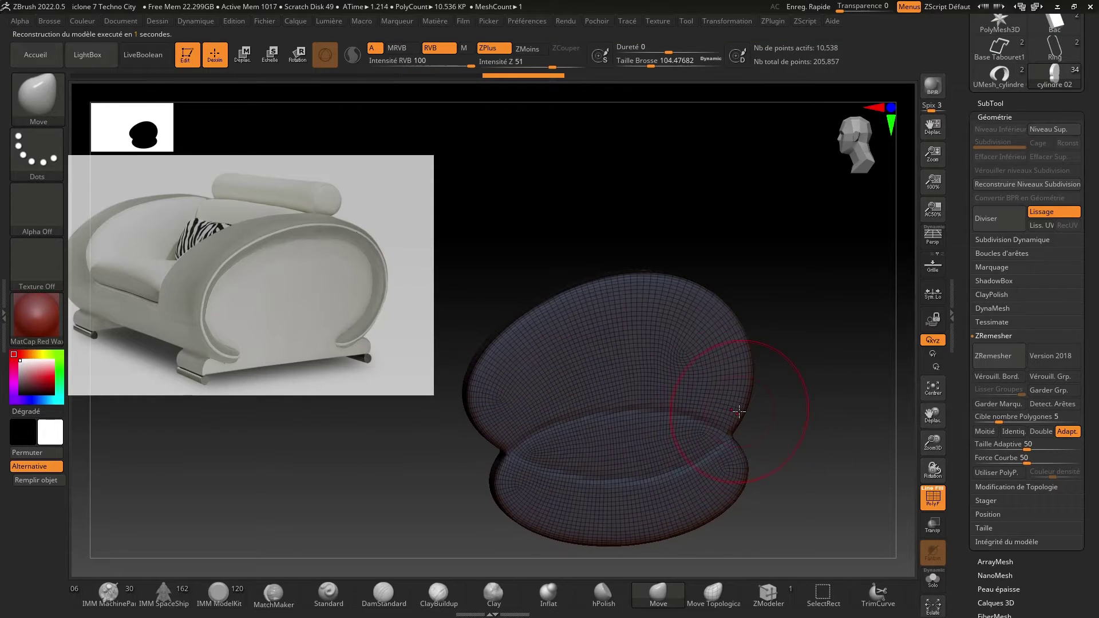
pyautogui.press('shift')
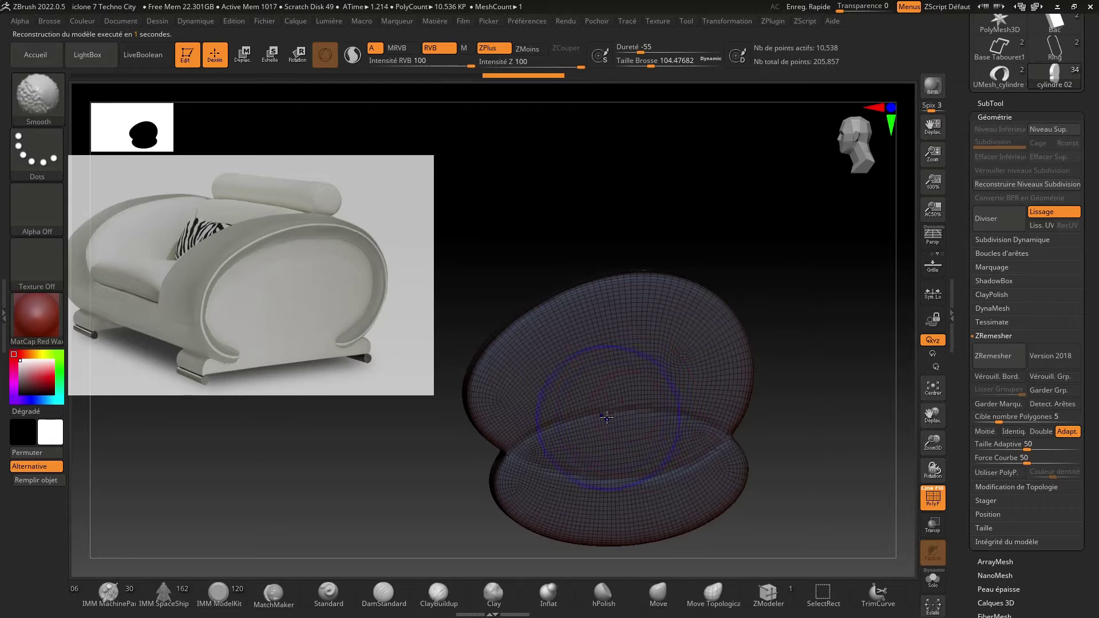
pyautogui.keyDown('shift'); pyautogui.moveTo(633, 405); pyautogui.dragTo(623, 387, button='right'); pyautogui.keyUp('shift')
pyautogui.hotkey('shift', 'z')
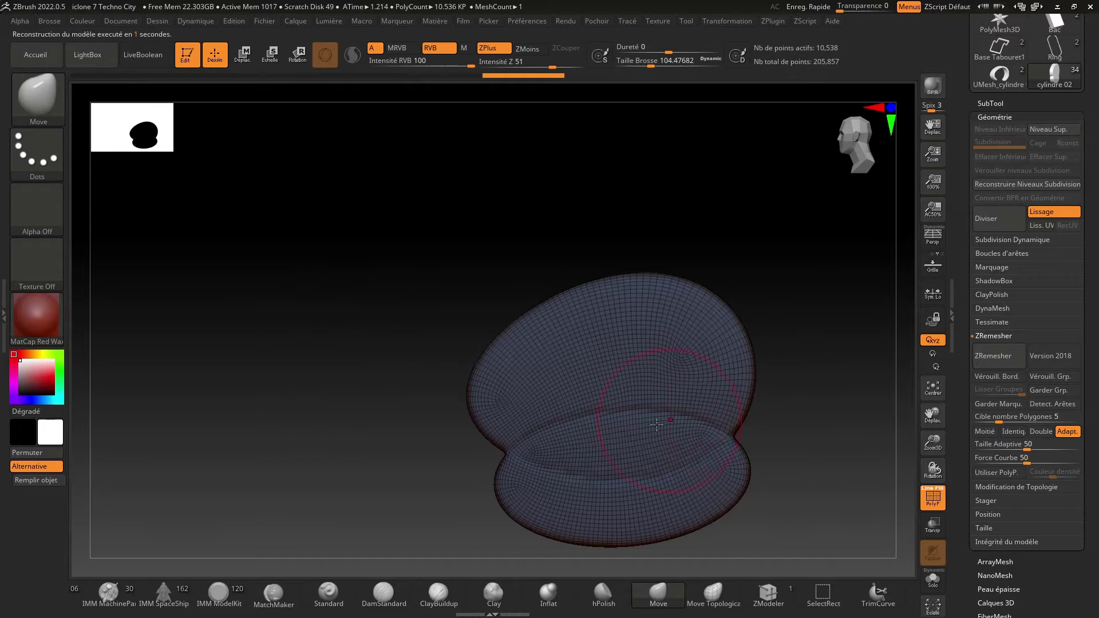
pyautogui.press('shift')
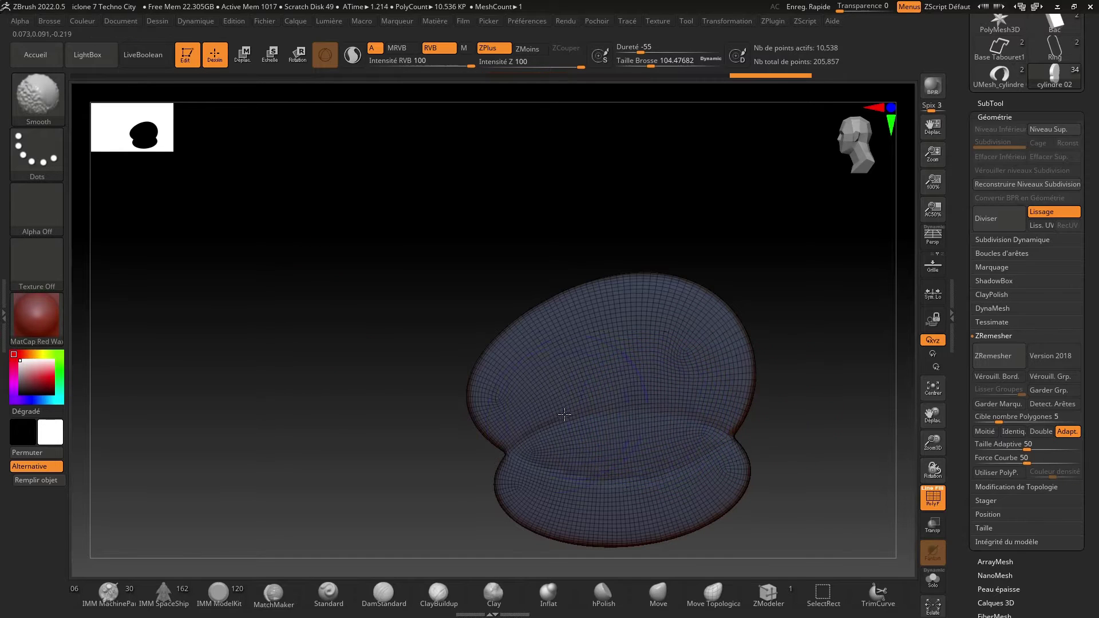
pyautogui.keyDown('shift'); pyautogui.moveTo(539, 433); pyautogui.dragTo(569, 465); pyautogui.keyUp('shift')
pyautogui.keyDown('shift'); pyautogui.moveTo(641, 461); pyautogui.dragTo(692, 435); pyautogui.keyUp('shift')
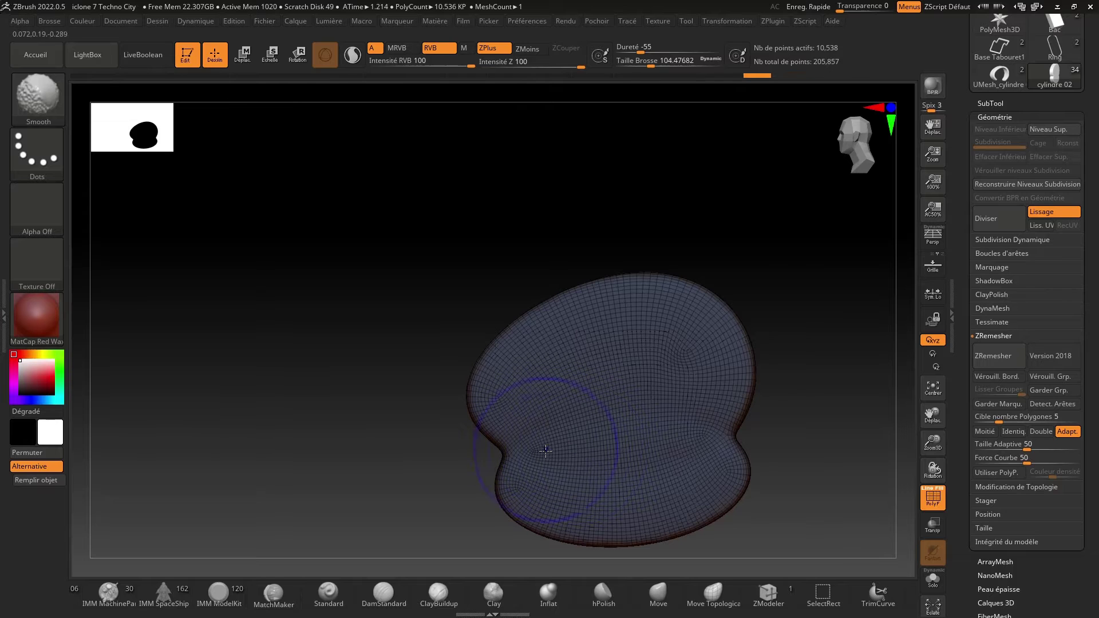
pyautogui.hotkey('ctrl', 'z')
pyautogui.moveTo(790, 422); pyautogui.dragTo(809, 429)
pyautogui.moveTo(812, 431)
pyautogui.mouseDown()
pyautogui.moveTo(797, 451)
pyautogui.moveTo(816, 433)
pyautogui.mouseUp()
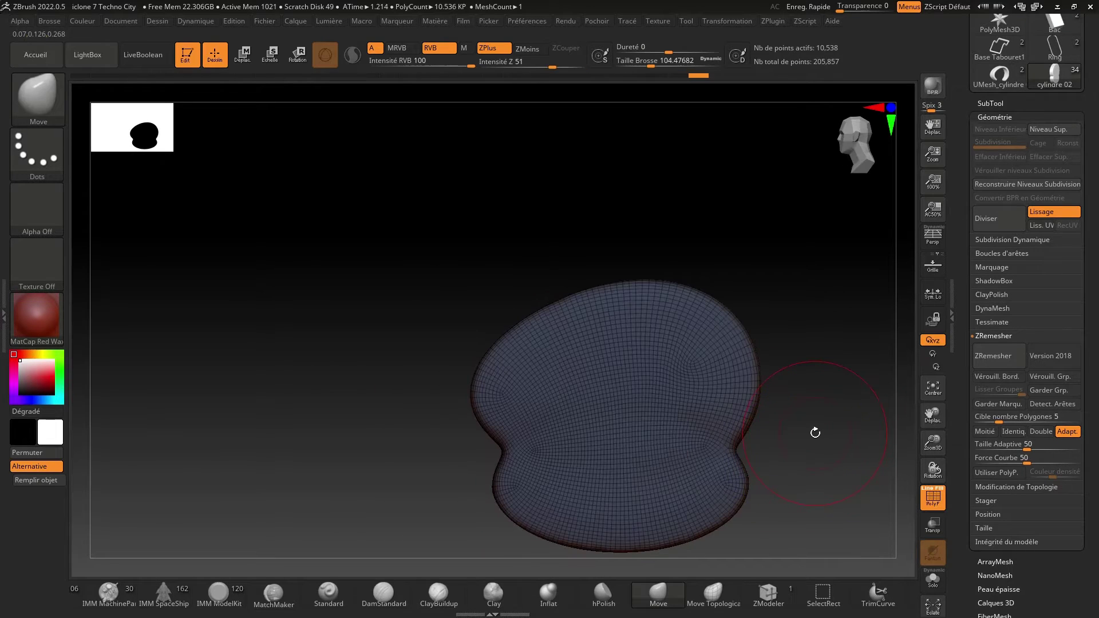
# Turn on the visibility of the ring UMesh_cylindre 04 alongside cylindre 02 and bring back the reference image.
pyautogui.click(984, 114)
pyautogui.click(990, 103)
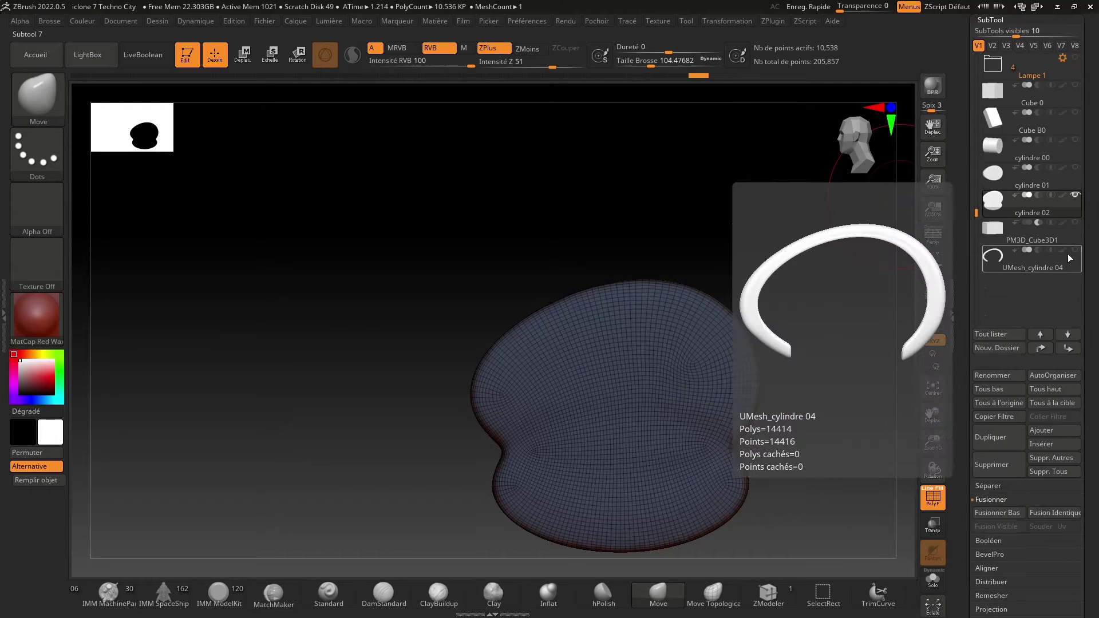
pyautogui.click(1076, 250)
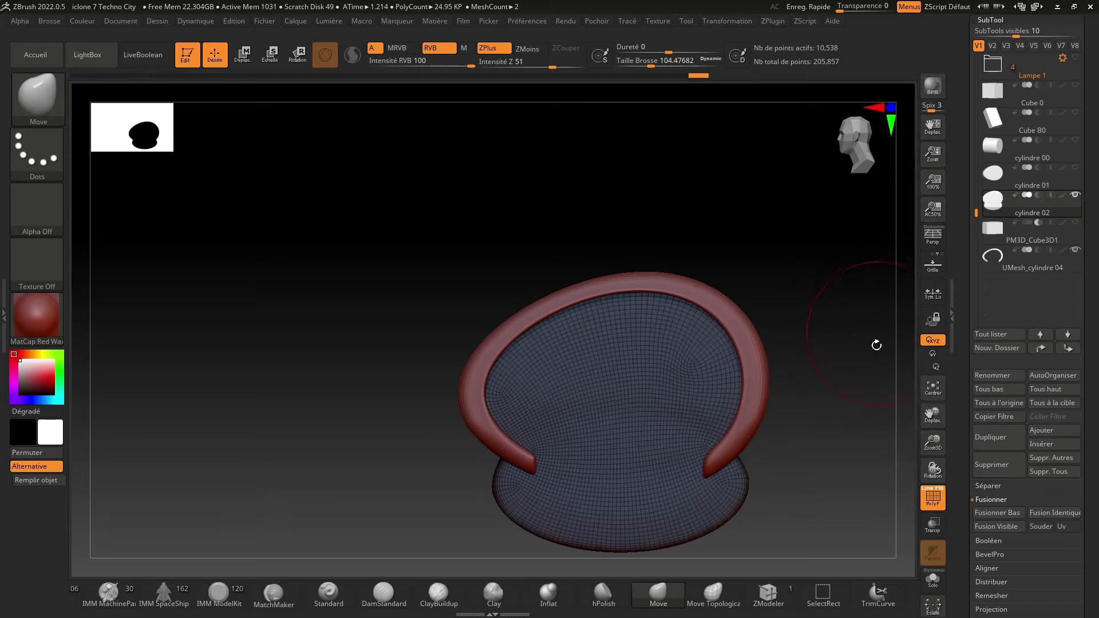
pyautogui.moveTo(856, 358); pyautogui.dragTo(865, 366)
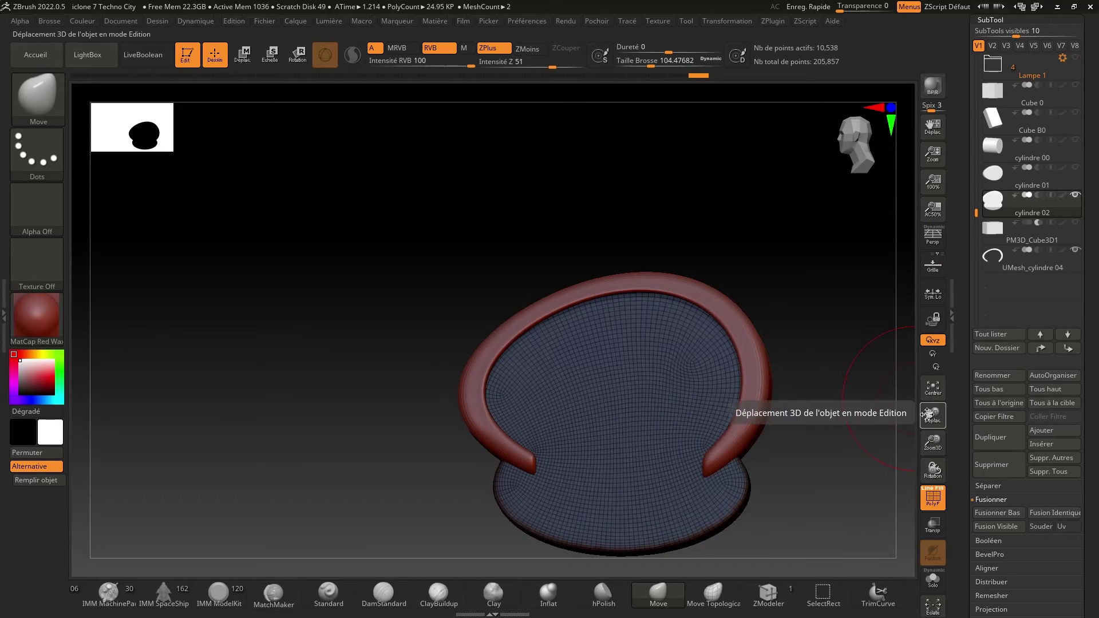
pyautogui.moveTo(895, 475); pyautogui.dragTo(858, 446)
pyautogui.keyDown('shift'); pyautogui.moveTo(800, 501); pyautogui.dragTo(717, 485); pyautogui.keyUp('shift')
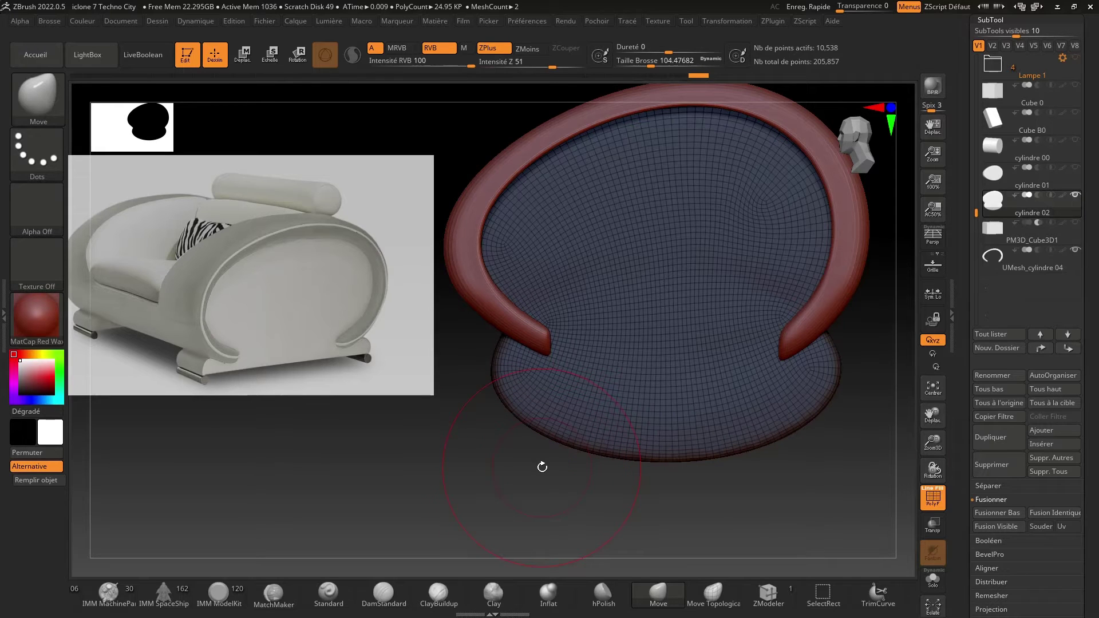
# Cut off the lower part of cylindre 02 with a straight horizontal TrimCurve just below the ends of the open ring.
pyautogui.hotkey('ctrl', 'shift')
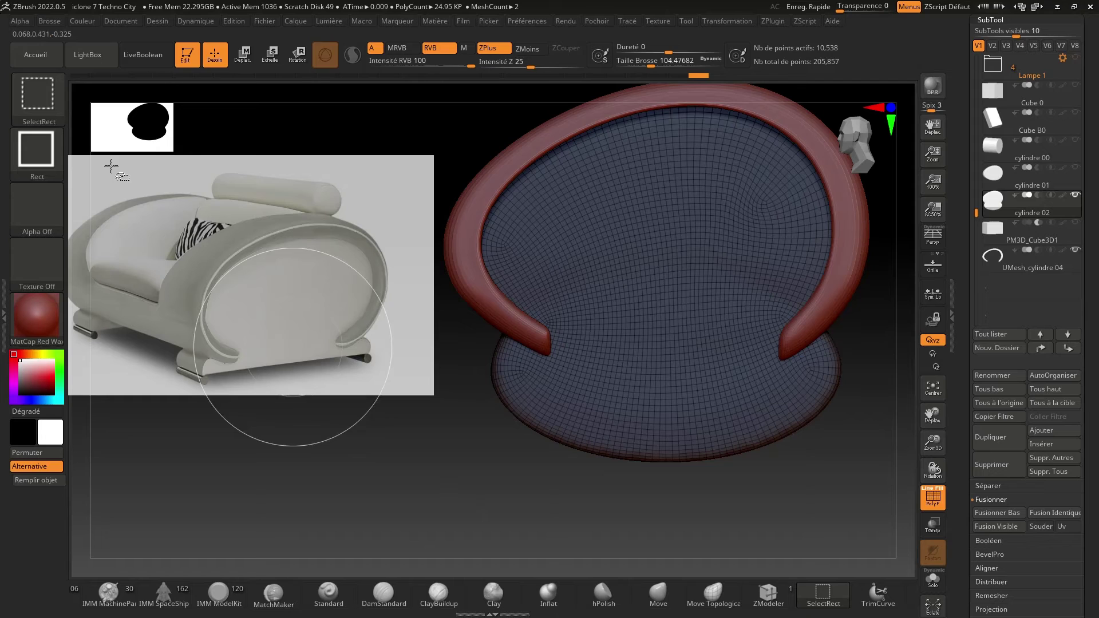
pyautogui.click(32, 97)
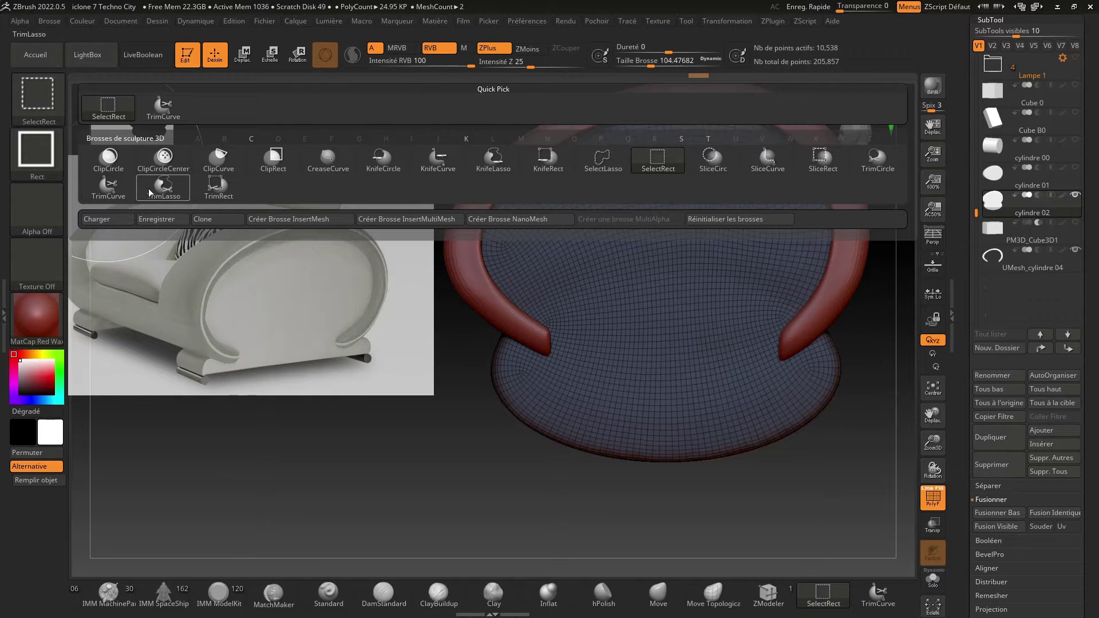
pyautogui.click(109, 195)
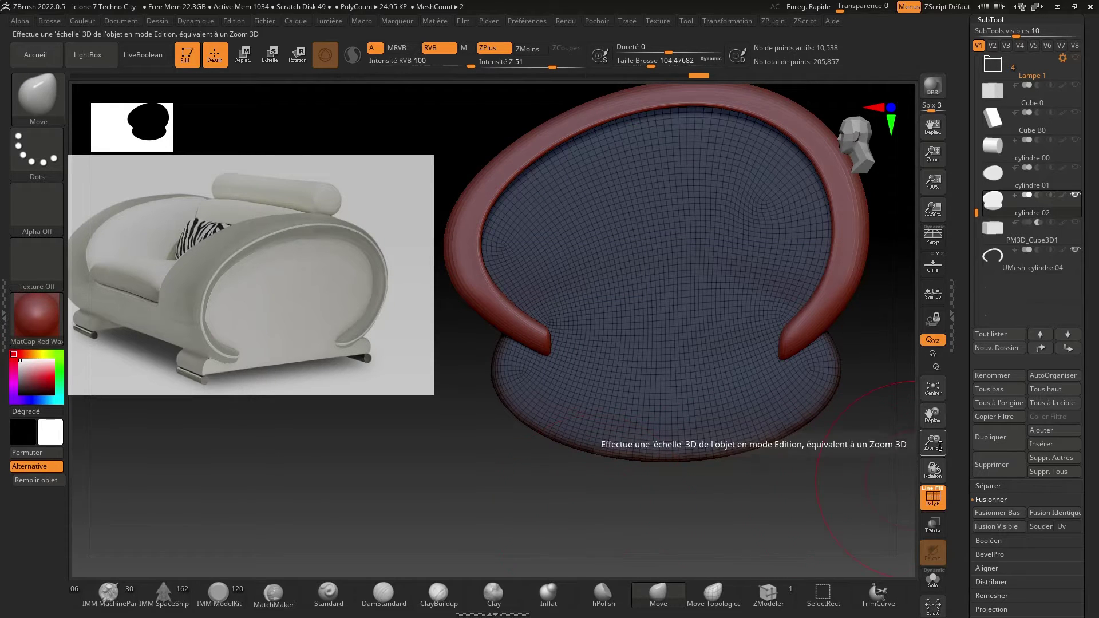
pyautogui.moveTo(933, 445); pyautogui.dragTo(914, 426)
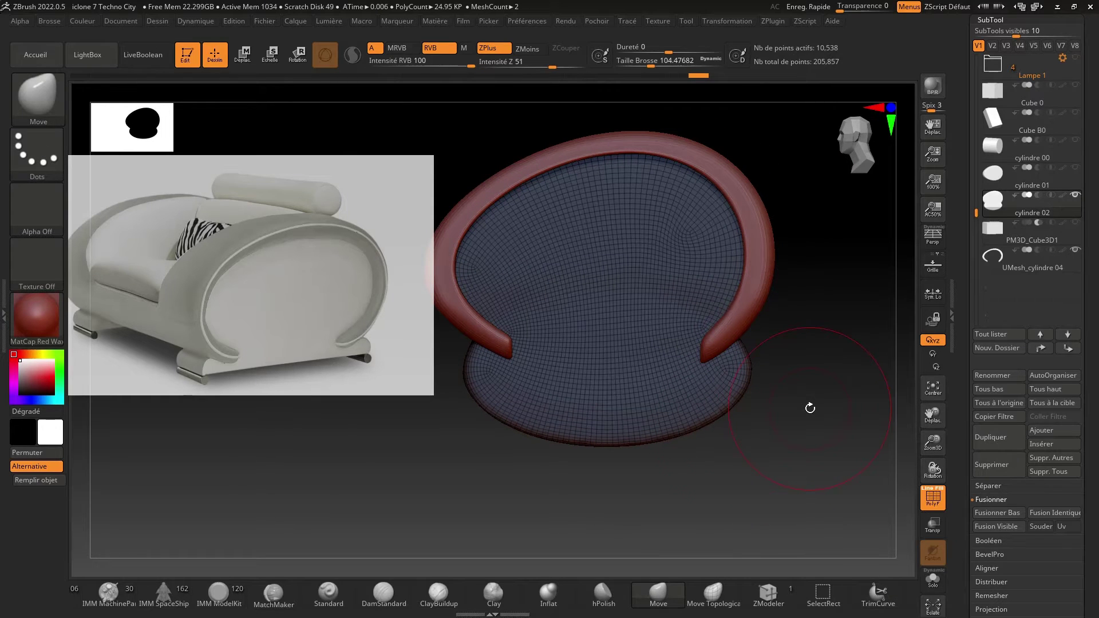
pyautogui.moveTo(805, 387)
pyautogui.keyDown('ctrl'); pyautogui.keyDown('shift'); pyautogui.mouseDown()
pyautogui.moveTo(420, 386)
pyautogui.moveTo(458, 456)
pyautogui.moveTo(459, 360)
pyautogui.moveTo(460, 396)
pyautogui.moveTo(867, 408)
pyautogui.moveTo(802, 417)
pyautogui.mouseUp(); pyautogui.keyUp('shift'); pyautogui.keyUp('ctrl')
pyautogui.moveTo(876, 444); pyautogui.dragTo(835, 416)
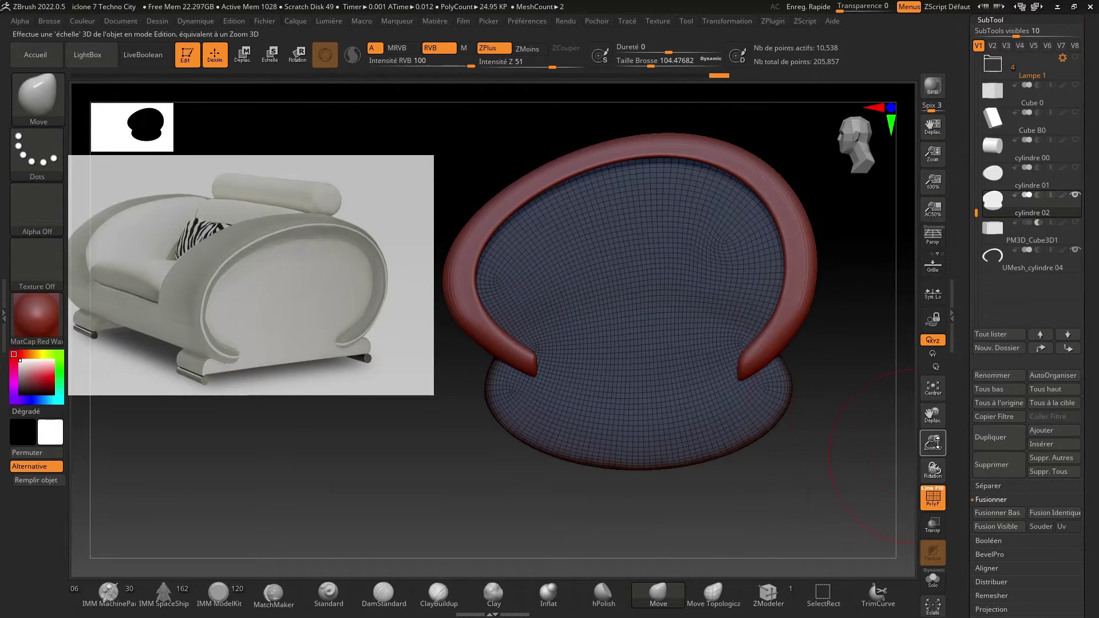
pyautogui.moveTo(929, 445); pyautogui.dragTo(943, 461)
pyautogui.moveTo(940, 413); pyautogui.dragTo(923, 405)
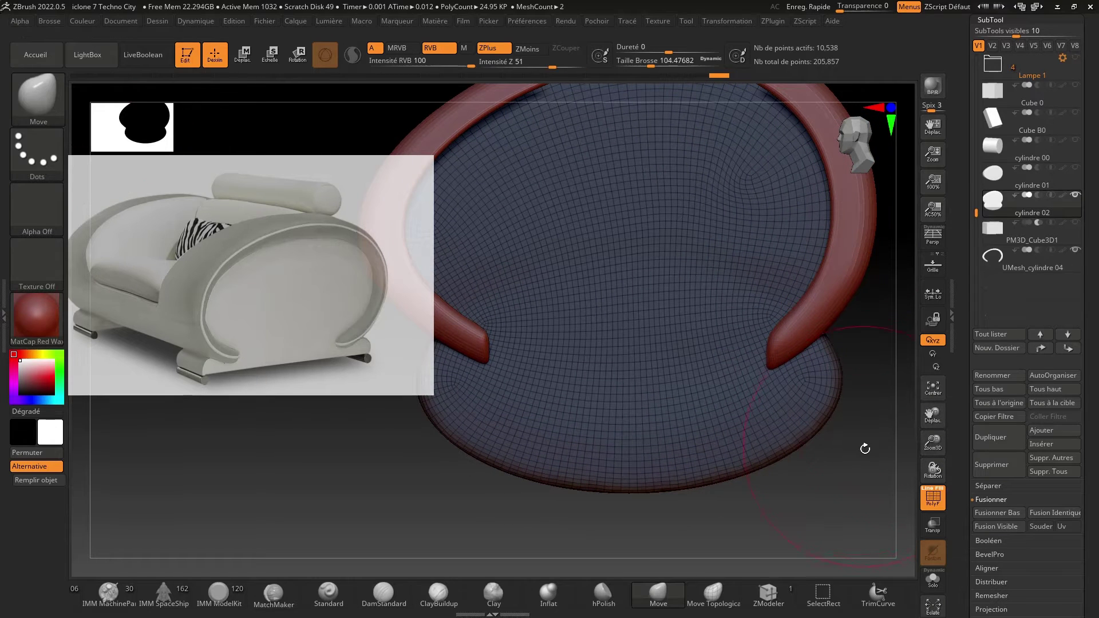
pyautogui.moveTo(936, 442)
pyautogui.mouseDown()
pyautogui.moveTo(933, 431)
pyautogui.moveTo(947, 439)
pyautogui.mouseUp()
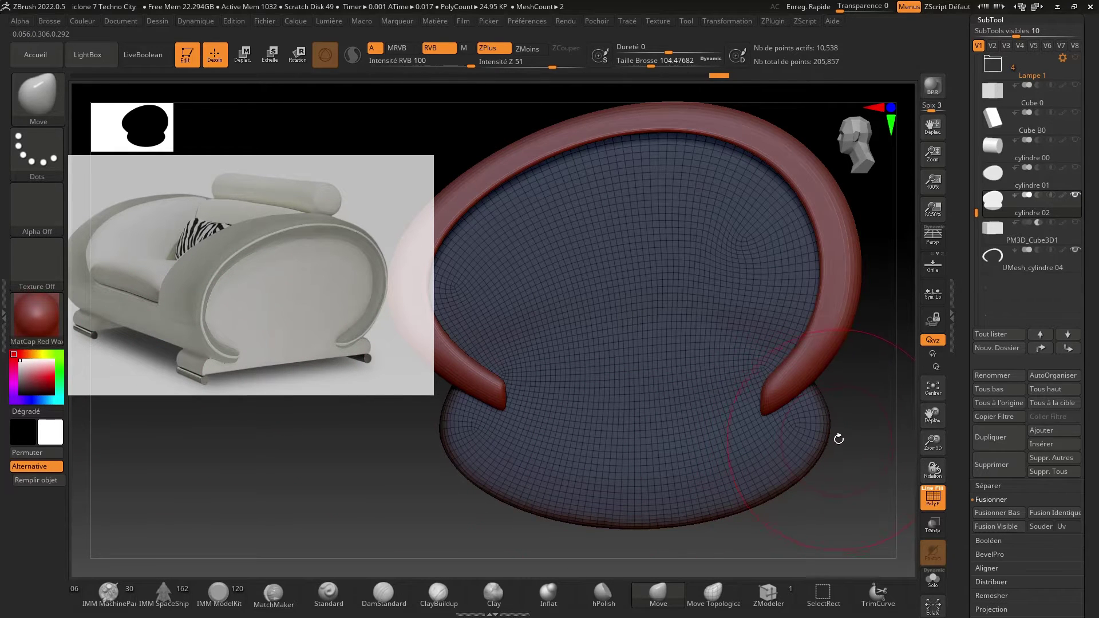
pyautogui.keyDown('ctrl'); pyautogui.keyDown('shift'); pyautogui.moveTo(838, 435); pyautogui.dragTo(405, 441); pyautogui.keyUp('shift'); pyautogui.keyUp('ctrl')
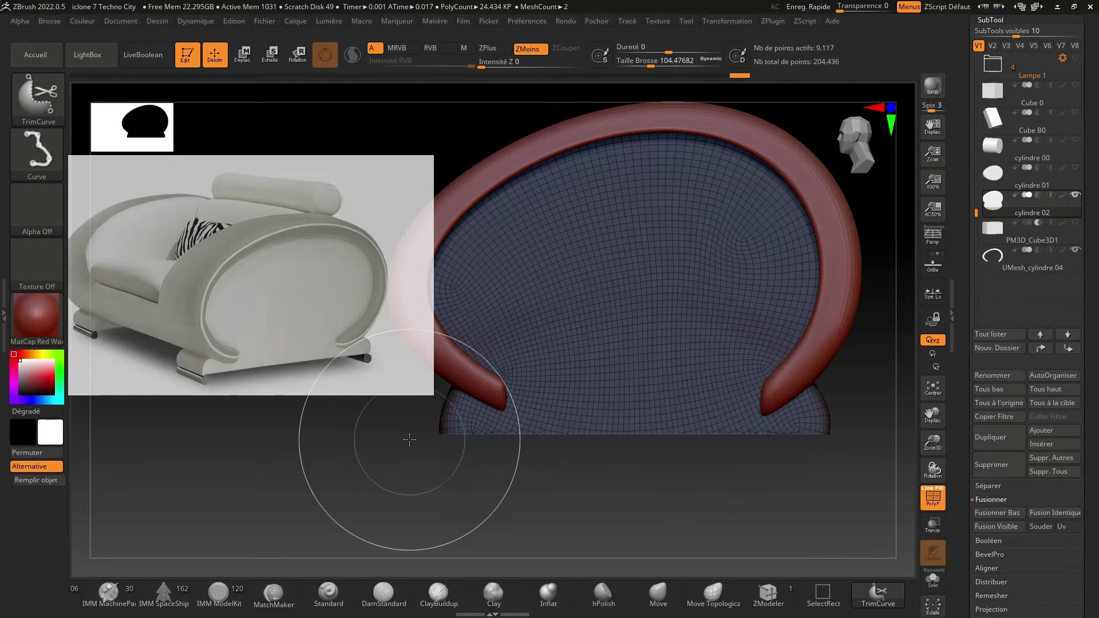
# Try rebuilding the trimmed cylindre 02 with ZRemesher without edge detection, check the flat underside, and undo the remesh.
pyautogui.moveTo(528, 483)
pyautogui.mouseDown()
pyautogui.moveTo(583, 441)
pyautogui.moveTo(555, 444)
pyautogui.moveTo(527, 481)
pyautogui.moveTo(474, 473)
pyautogui.moveTo(478, 462)
pyautogui.mouseUp()
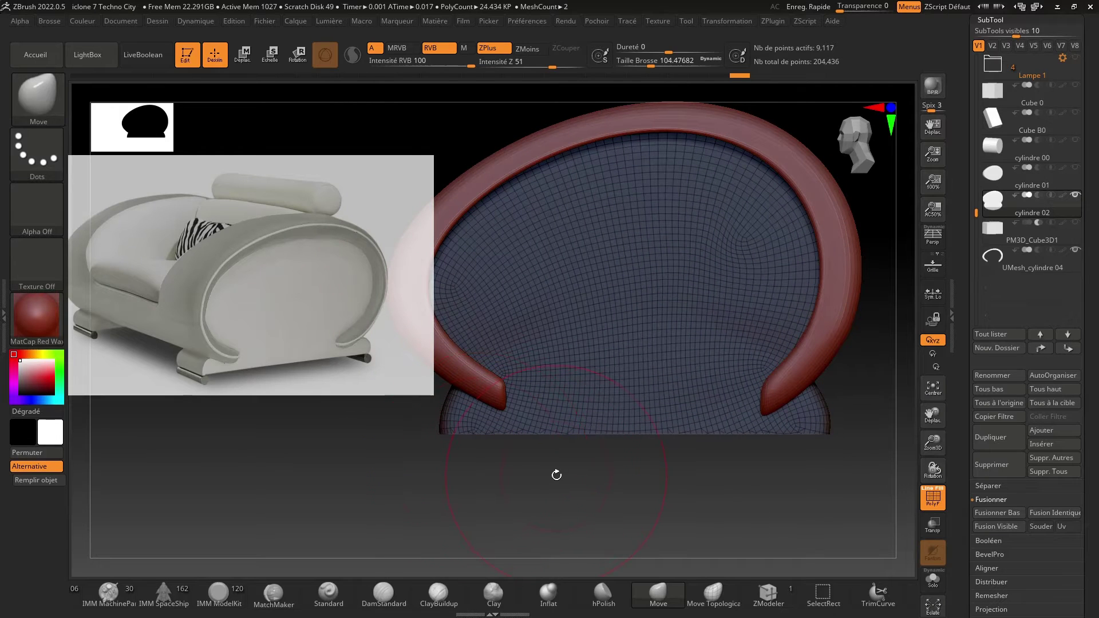
pyautogui.moveTo(578, 510); pyautogui.dragTo(736, 386)
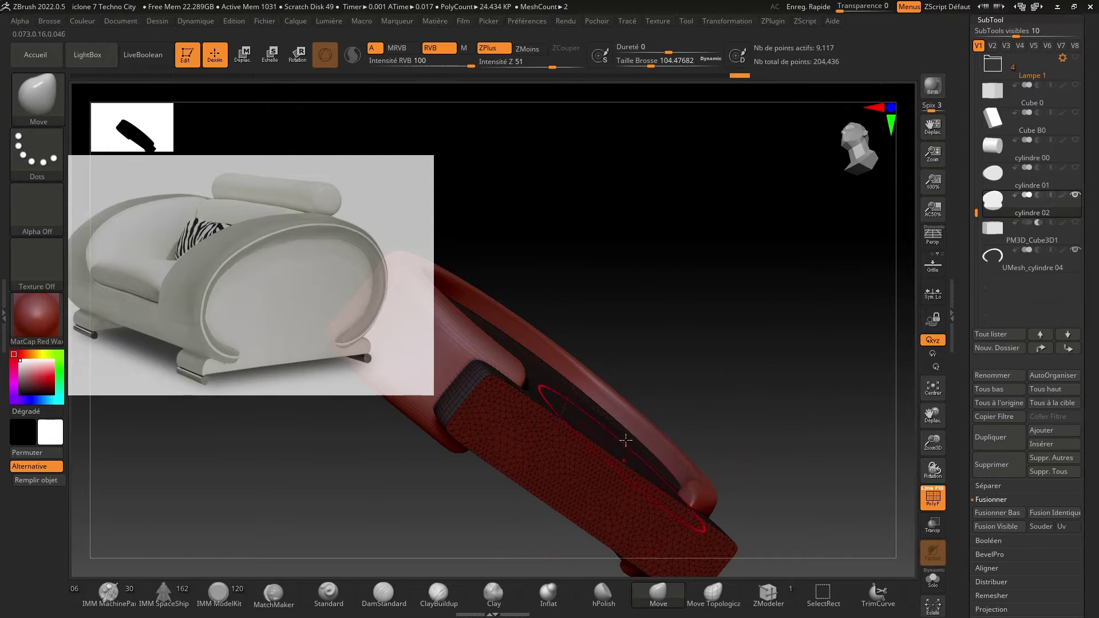
pyautogui.click(990, 20)
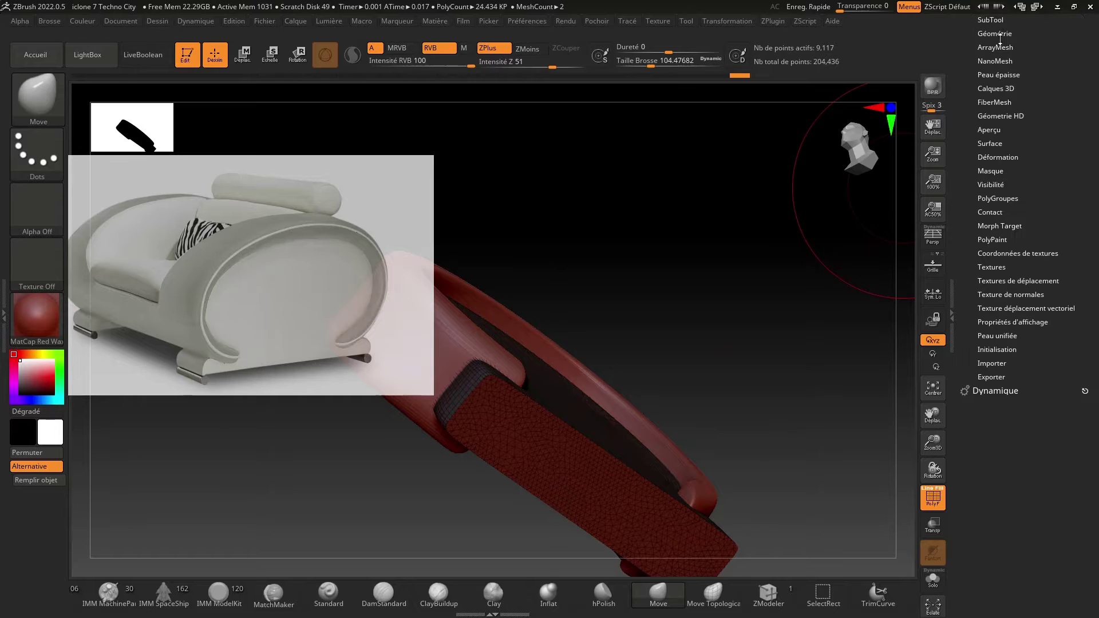
pyautogui.click(996, 33)
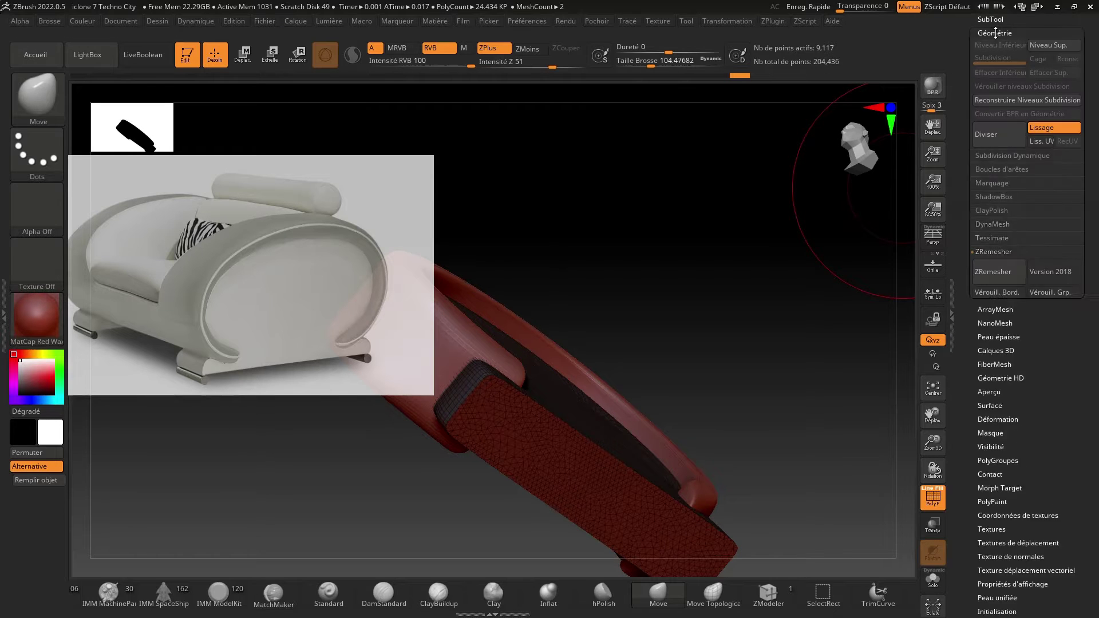
pyautogui.click(988, 272)
pyautogui.moveTo(733, 333); pyautogui.dragTo(723, 427)
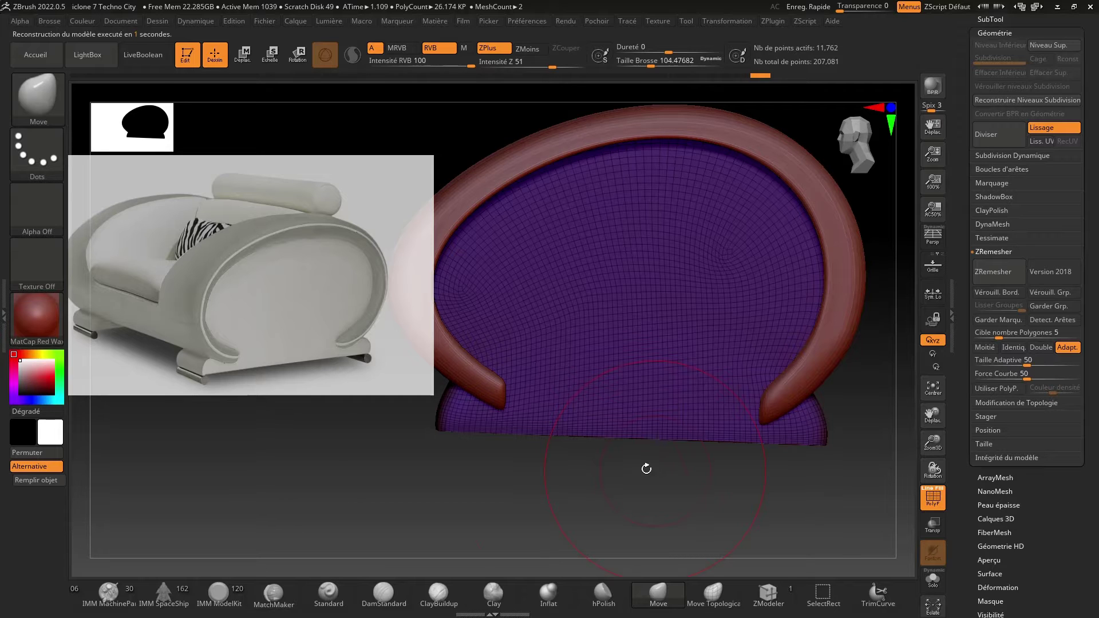
pyautogui.moveTo(499, 511)
pyautogui.mouseDown()
pyautogui.moveTo(622, 523)
pyautogui.moveTo(490, 513)
pyautogui.moveTo(511, 411)
pyautogui.moveTo(507, 481)
pyautogui.moveTo(500, 397)
pyautogui.mouseUp()
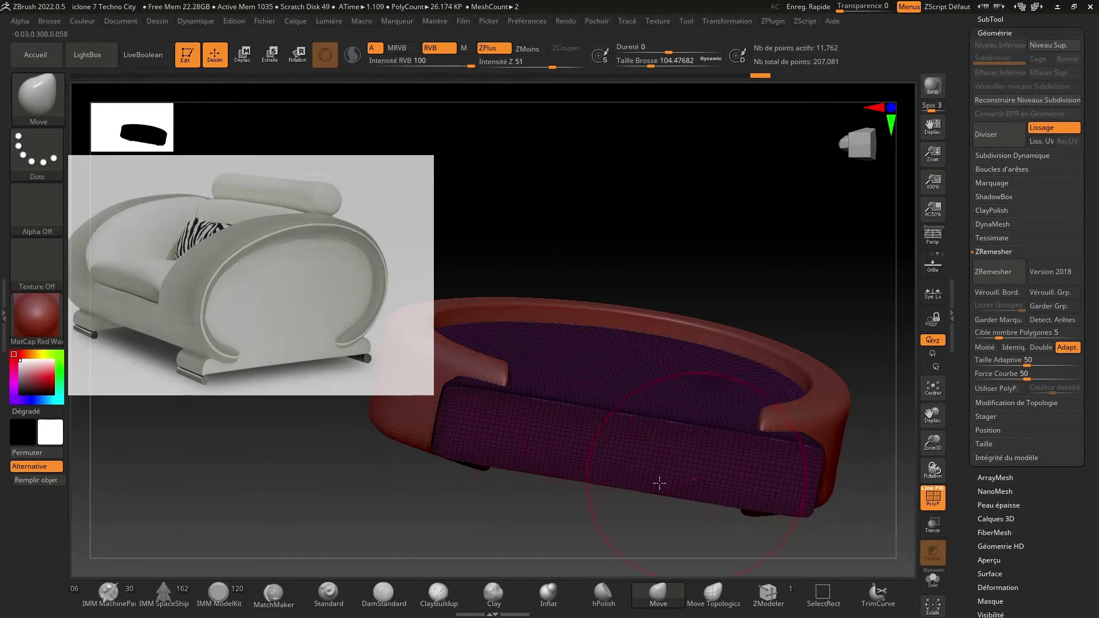
pyautogui.hotkey('ctrl', 'z')
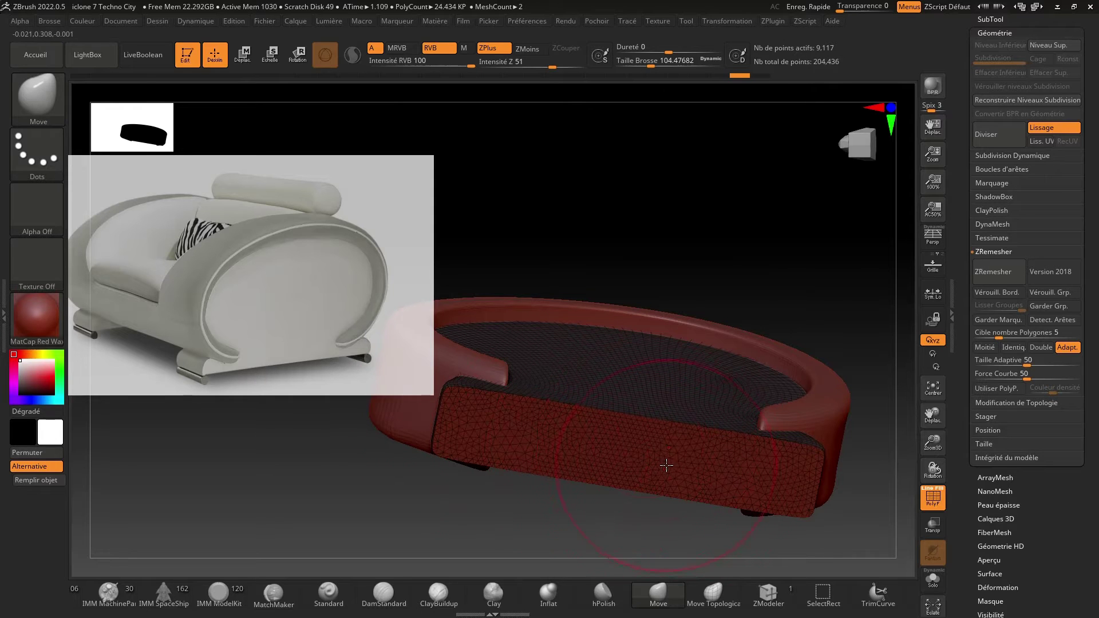
# Rebuild the topology of the trimmed cylindre 02 with ZRemesher using edge detection, and switch edge detection off again.
pyautogui.click(1047, 320)
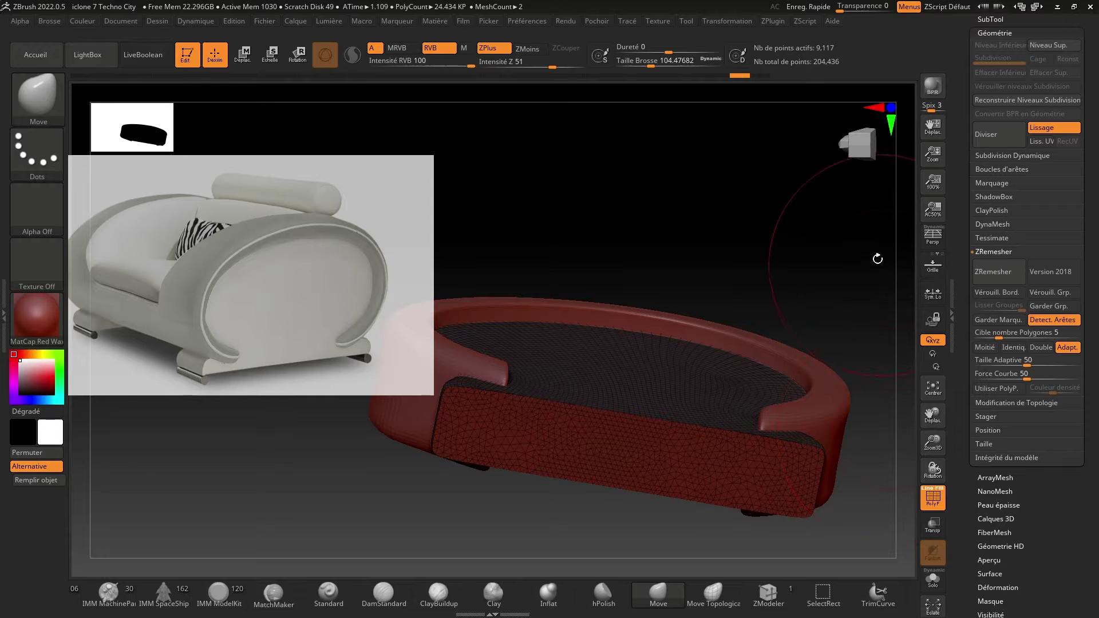
pyautogui.click(1004, 273)
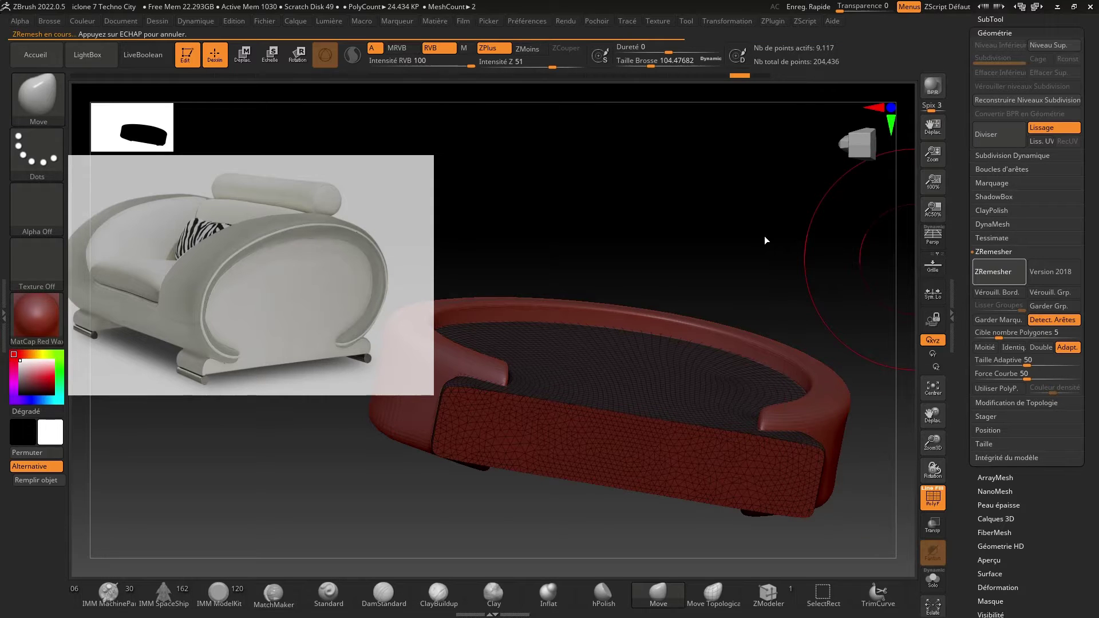
pyautogui.moveTo(764, 236); pyautogui.dragTo(556, 428)
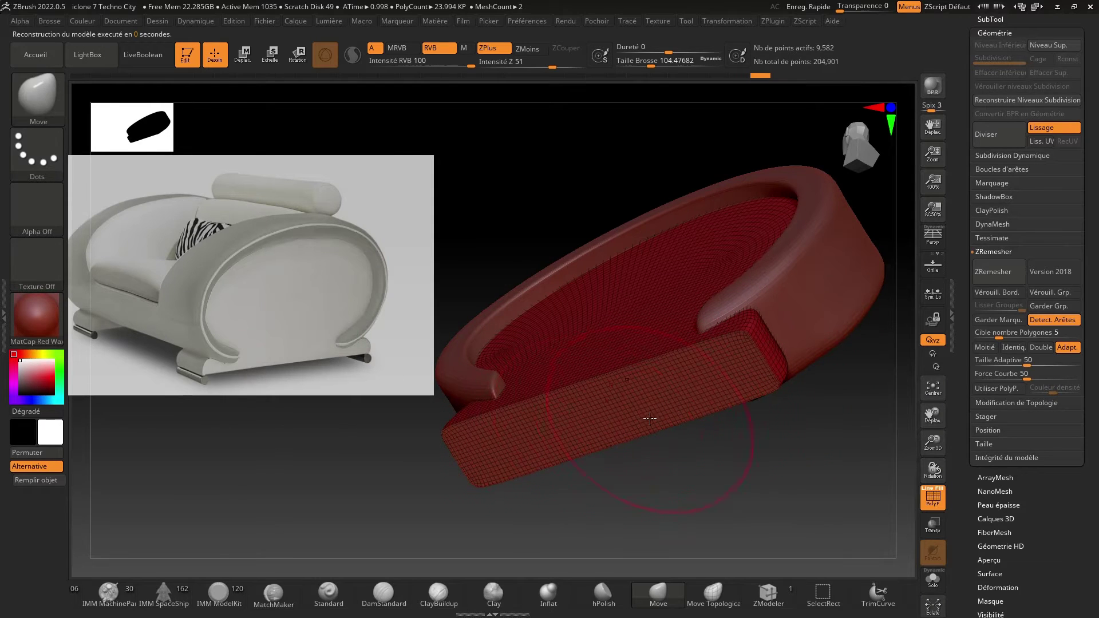
pyautogui.moveTo(686, 431); pyautogui.dragTo(648, 492)
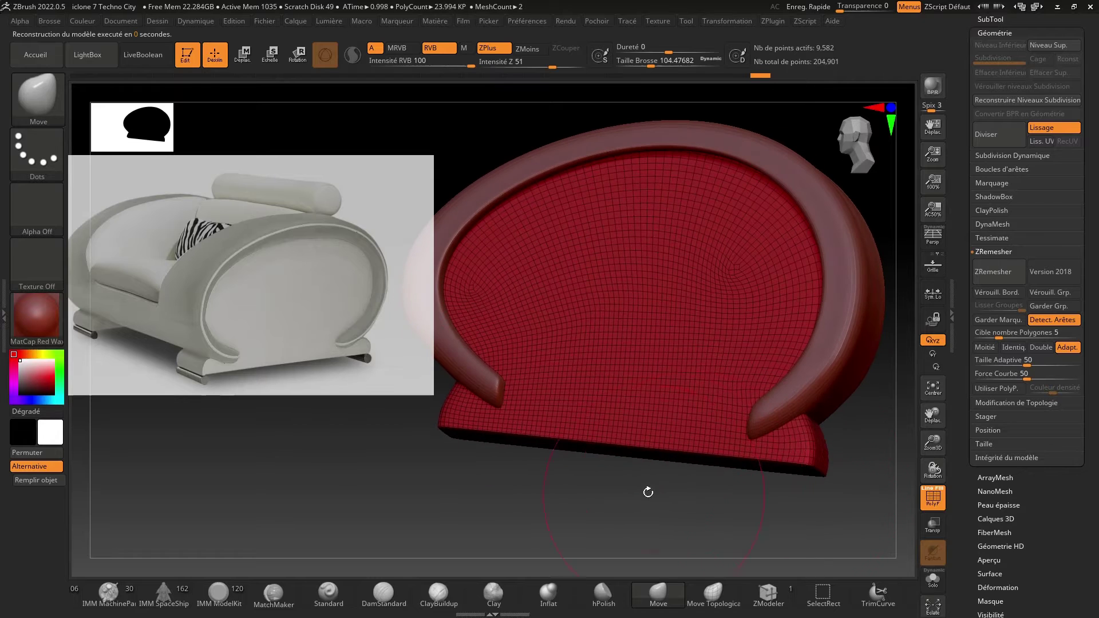
pyautogui.click(1040, 319)
pyautogui.click(994, 34)
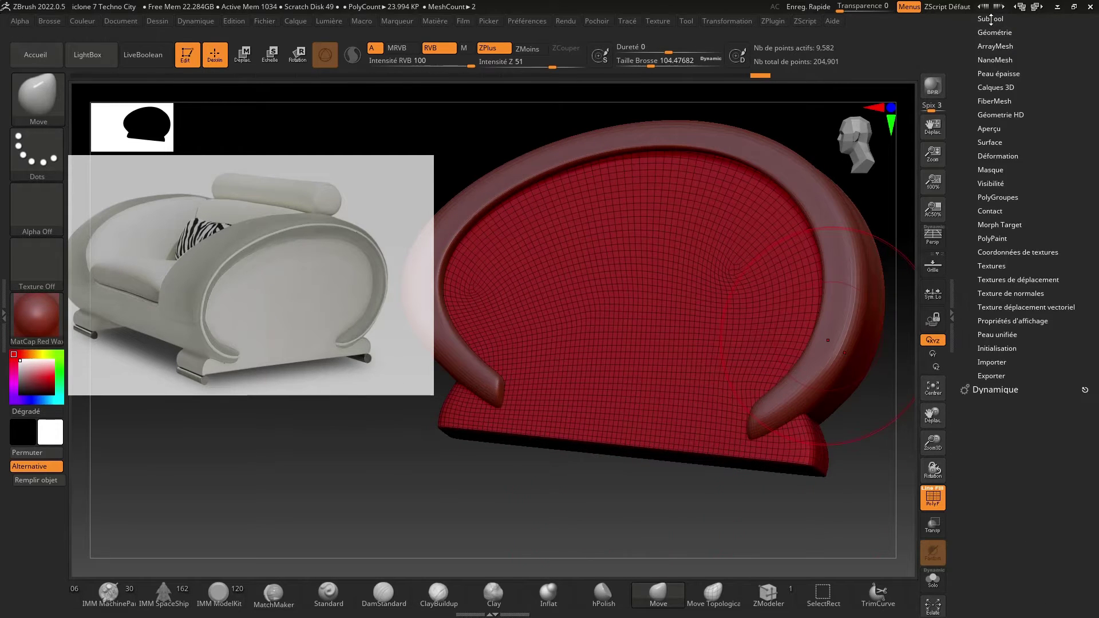
# Turn on transparency and move the ring UMesh_cylindre 04 about 0.04 along X, nearly flush with one face of cylindre 02.
pyautogui.click(990, 20)
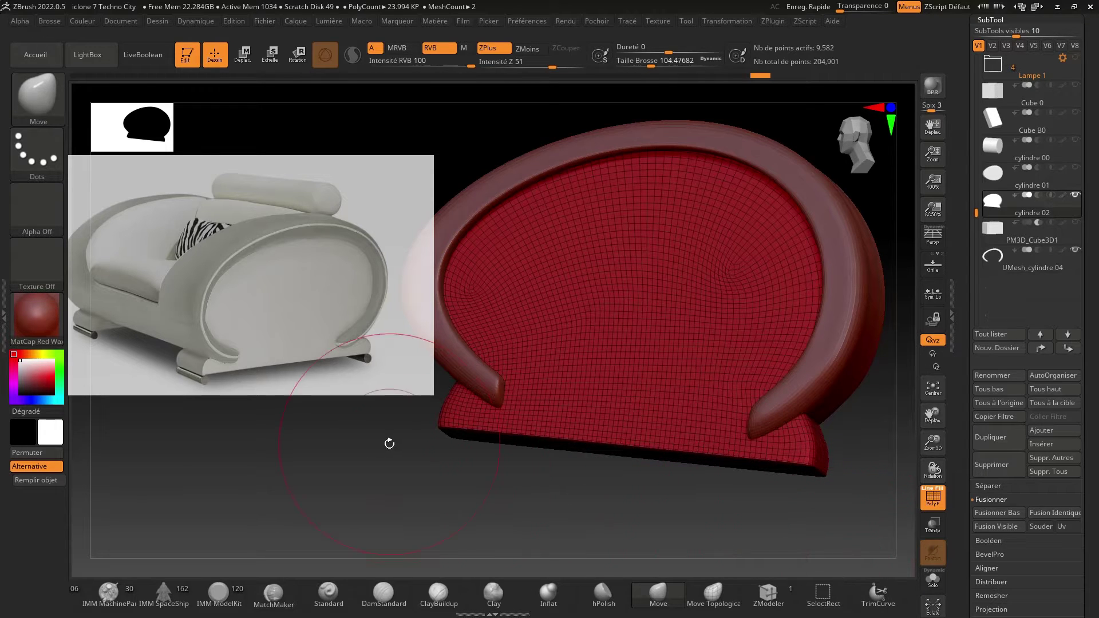
pyautogui.keyDown('shift'); pyautogui.moveTo(379, 427); pyautogui.dragTo(341, 457); pyautogui.keyUp('shift')
pyautogui.moveTo(933, 442)
pyautogui.mouseDown()
pyautogui.moveTo(933, 410)
pyautogui.moveTo(973, 434)
pyautogui.mouseUp()
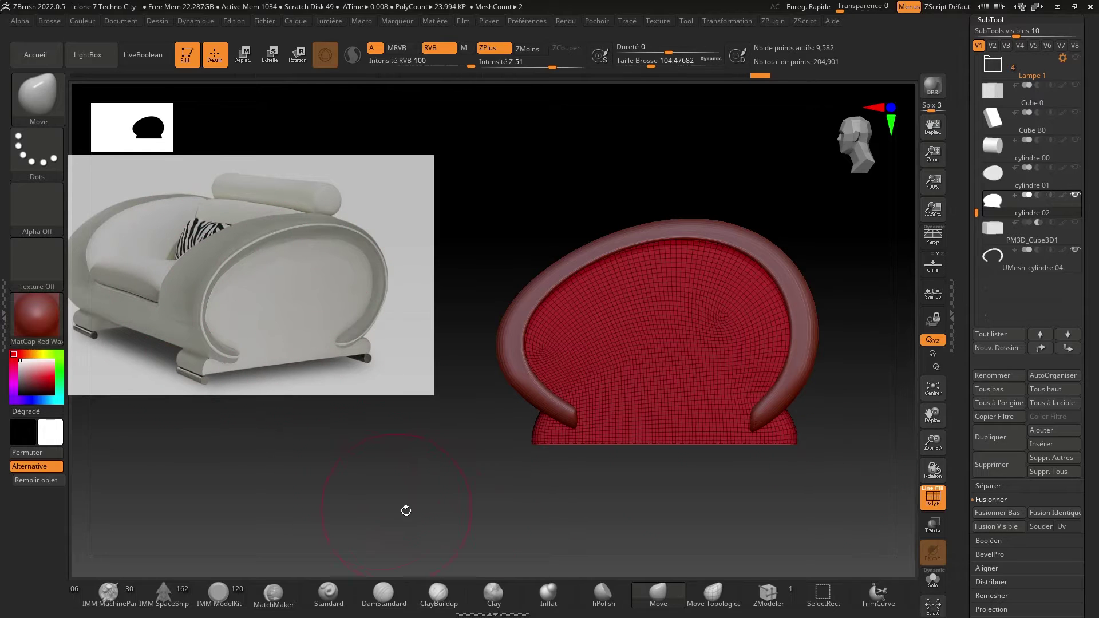
pyautogui.moveTo(404, 510)
pyautogui.mouseDown()
pyautogui.moveTo(481, 518)
pyautogui.moveTo(412, 510)
pyautogui.mouseUp()
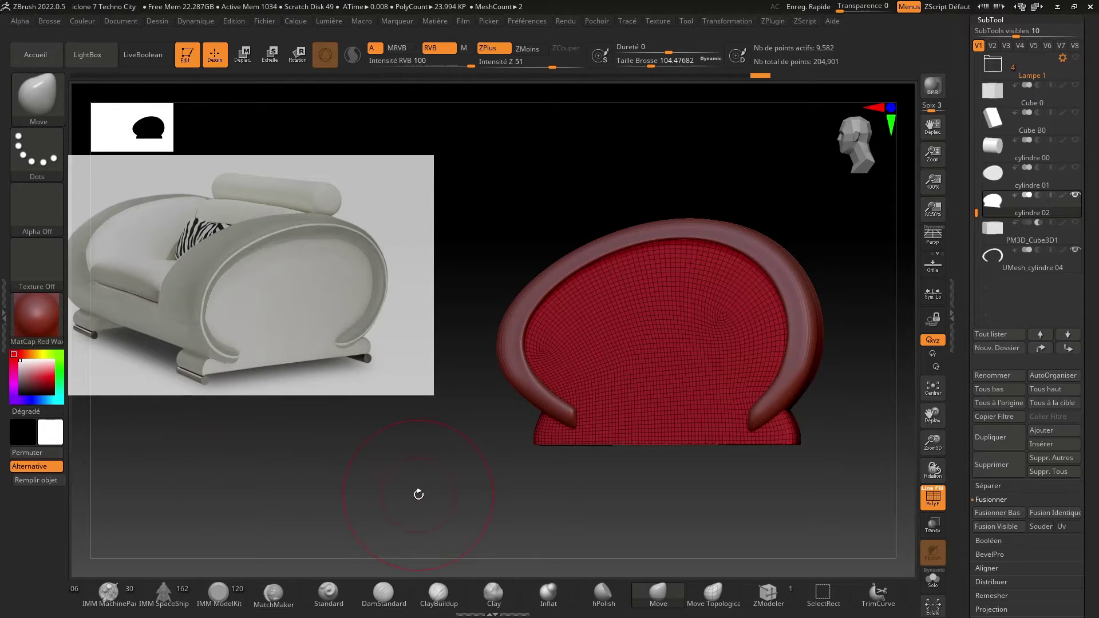
pyautogui.moveTo(418, 494); pyautogui.dragTo(343, 418)
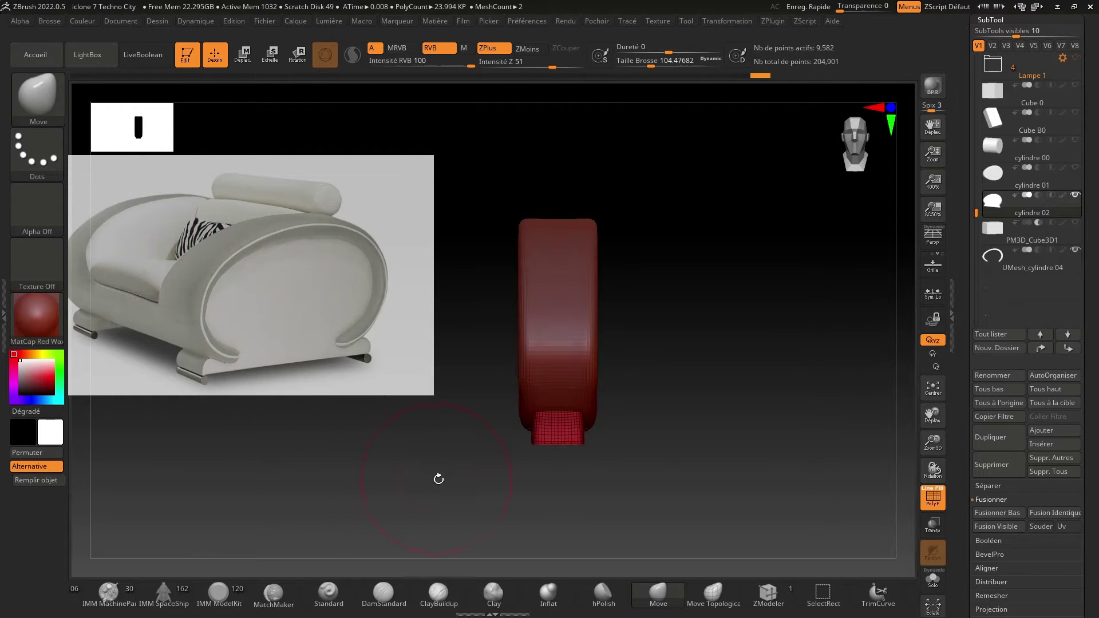
pyautogui.moveTo(434, 477); pyautogui.dragTo(821, 327)
pyautogui.click(1005, 264)
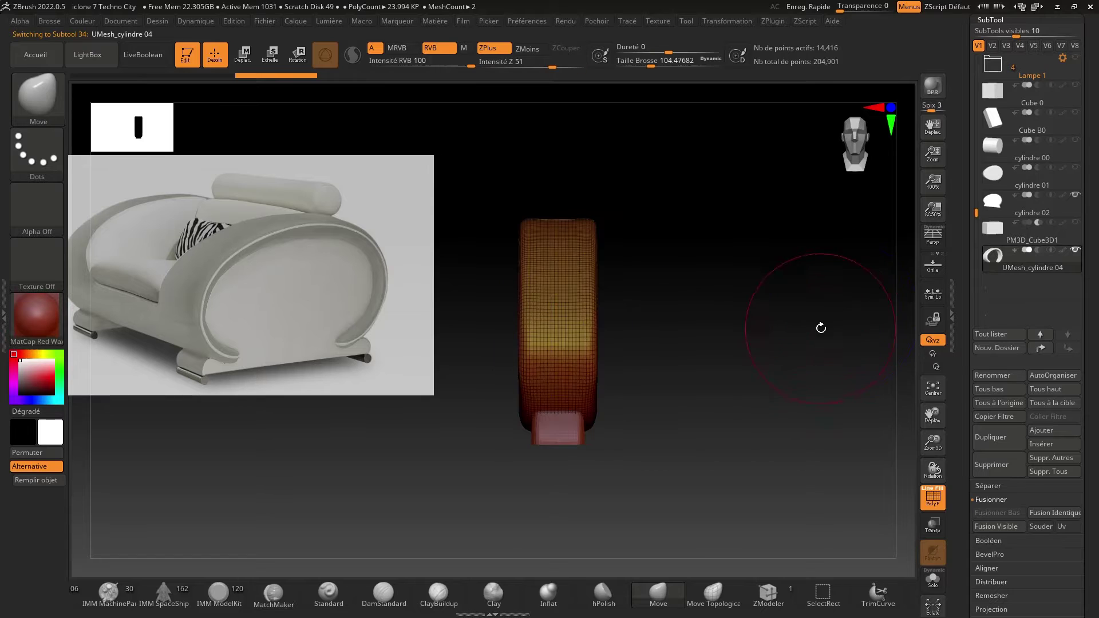
pyautogui.moveTo(934, 444); pyautogui.dragTo(959, 462)
pyautogui.click(933, 525)
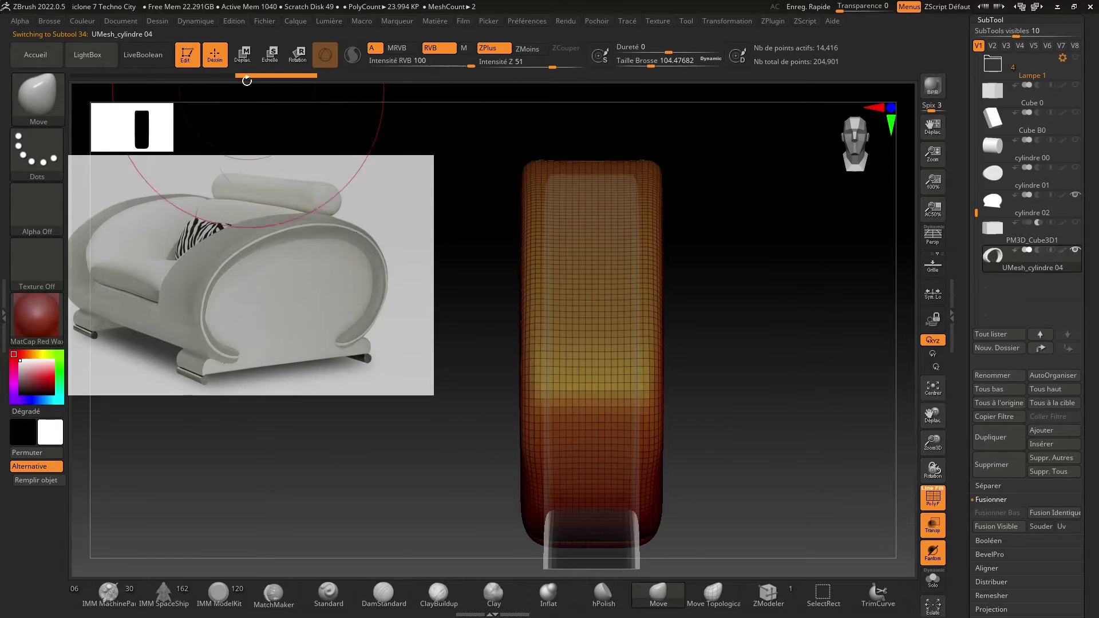
pyautogui.click(243, 55)
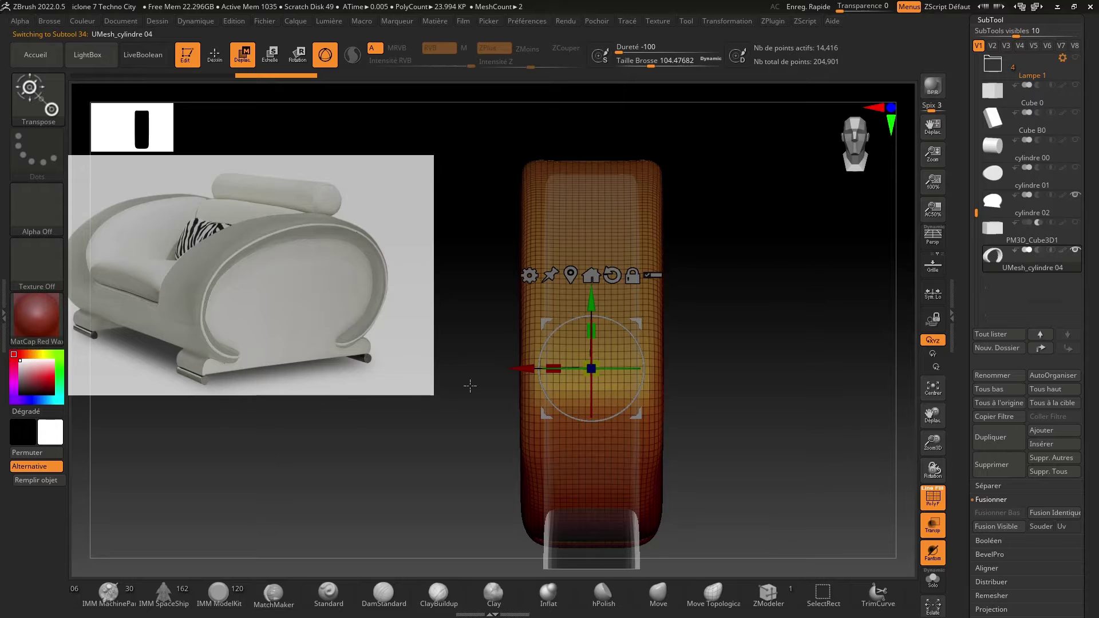
pyautogui.moveTo(520, 368); pyautogui.dragTo(552, 371)
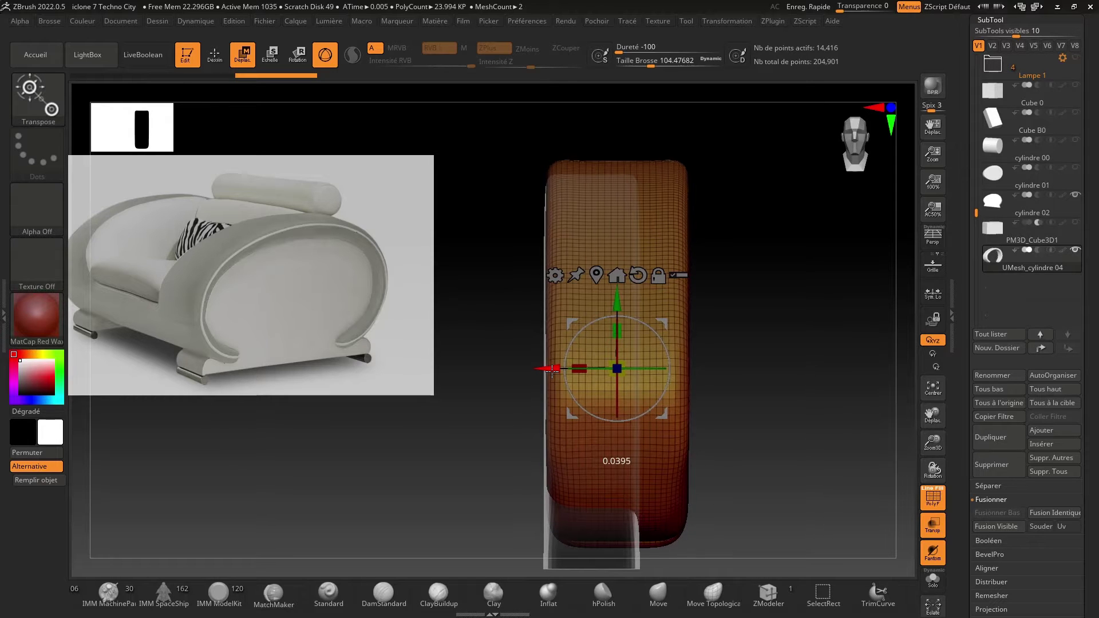
pyautogui.moveTo(552, 371); pyautogui.dragTo(551, 371)
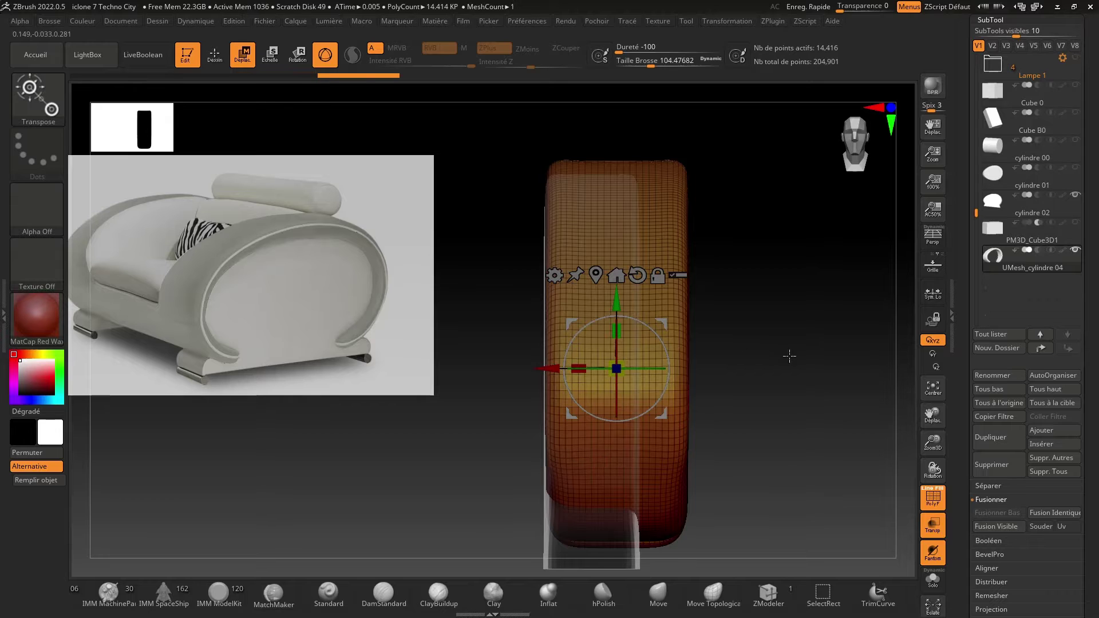
# Turn off the transparent display and the polygon wireframe.
pyautogui.click(935, 527)
pyautogui.moveTo(745, 416); pyautogui.dragTo(847, 416)
pyautogui.moveTo(846, 417); pyautogui.dragTo(891, 435, button='right')
pyautogui.click(936, 503)
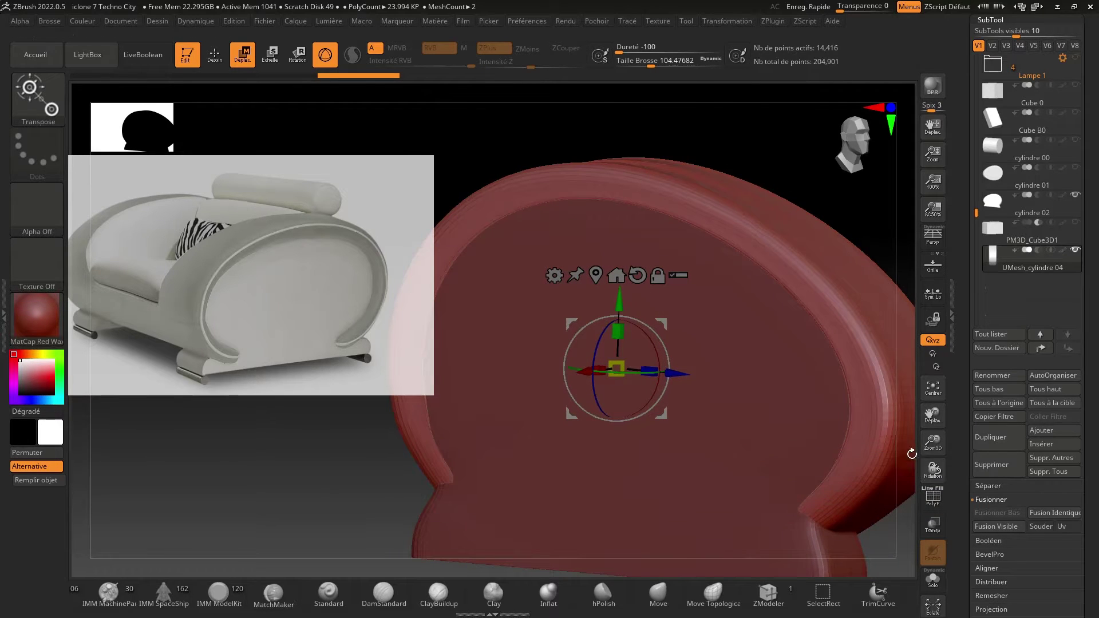
# Nudge the ring UMesh_cylindre 04 slightly along X to fine-tune how far its edge protrudes from the panel face.
pyautogui.moveTo(933, 444); pyautogui.dragTo(893, 458)
pyautogui.moveTo(458, 504); pyautogui.dragTo(398, 496, button='right')
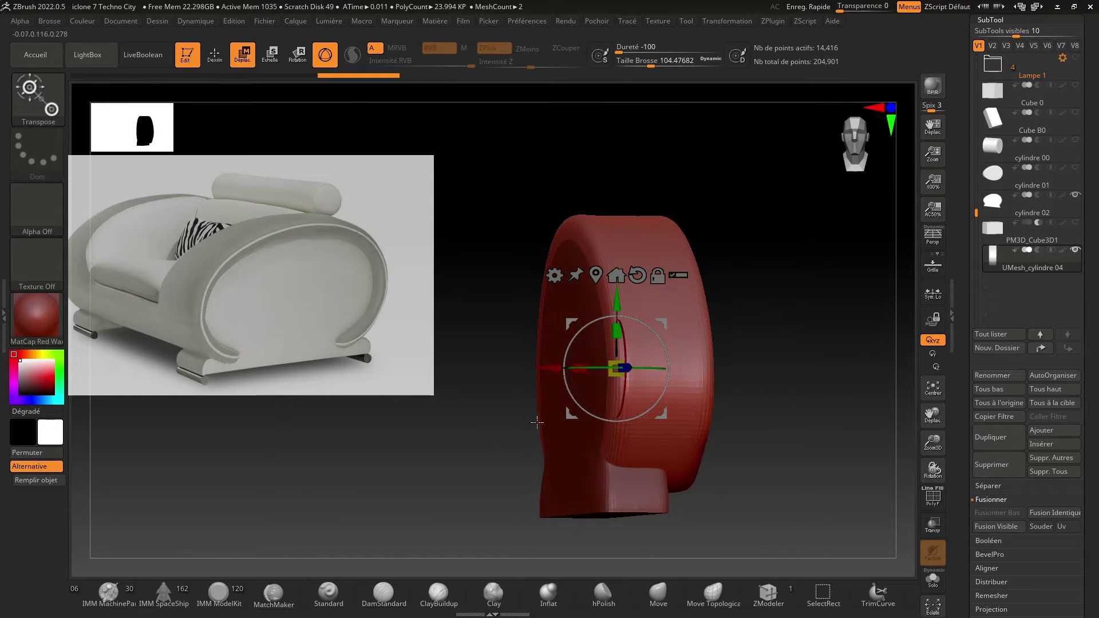
pyautogui.moveTo(542, 366); pyautogui.dragTo(547, 368)
pyautogui.moveTo(445, 470); pyautogui.dragTo(435, 497)
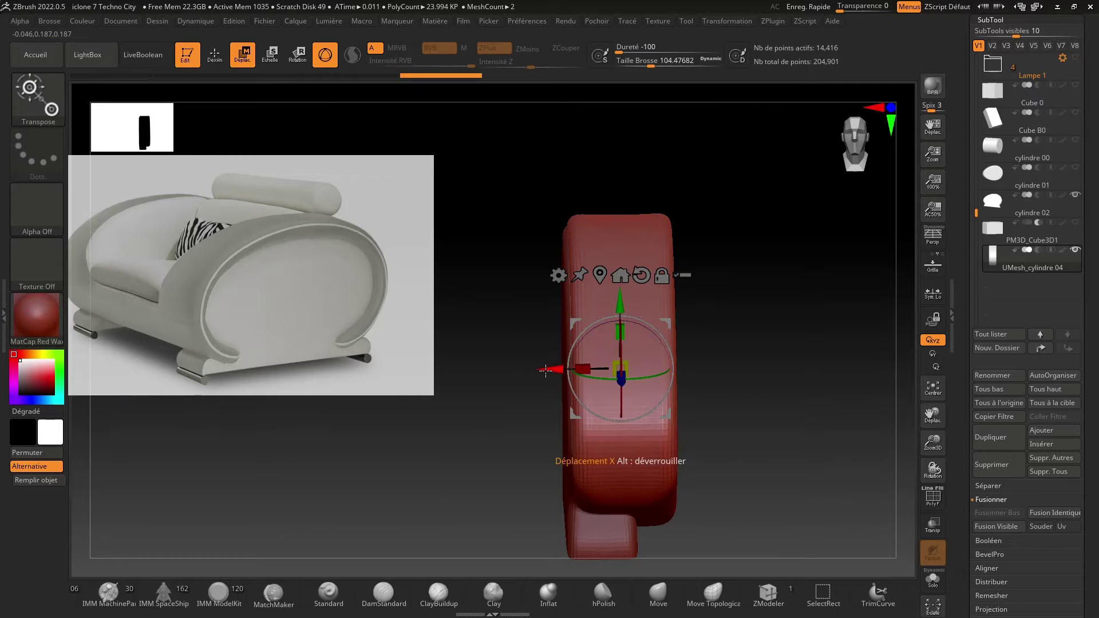
pyautogui.moveTo(545, 370); pyautogui.dragTo(544, 371)
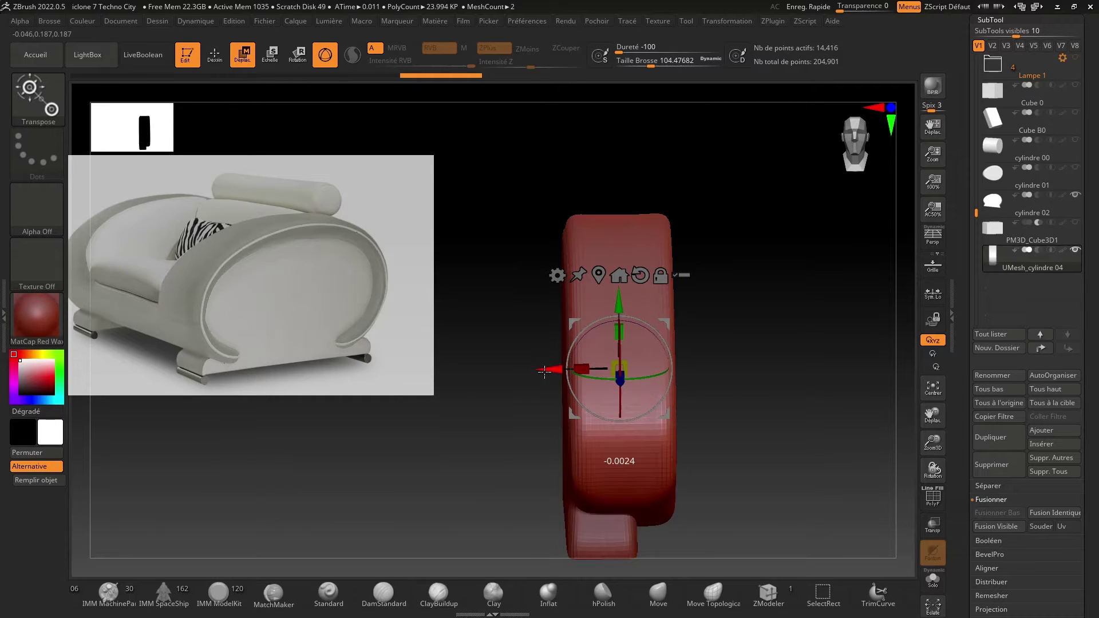
# Widen the ring UMesh_cylindre 04 along X by a factor of about 1.04.
pyautogui.moveTo(490, 442)
pyautogui.mouseDown()
pyautogui.moveTo(534, 438)
pyautogui.moveTo(455, 451)
pyautogui.moveTo(489, 430)
pyautogui.moveTo(477, 432)
pyautogui.mouseUp()
pyautogui.moveTo(582, 370)
pyautogui.mouseDown()
pyautogui.moveTo(614, 373)
pyautogui.moveTo(535, 371)
pyautogui.moveTo(563, 367)
pyautogui.mouseUp()
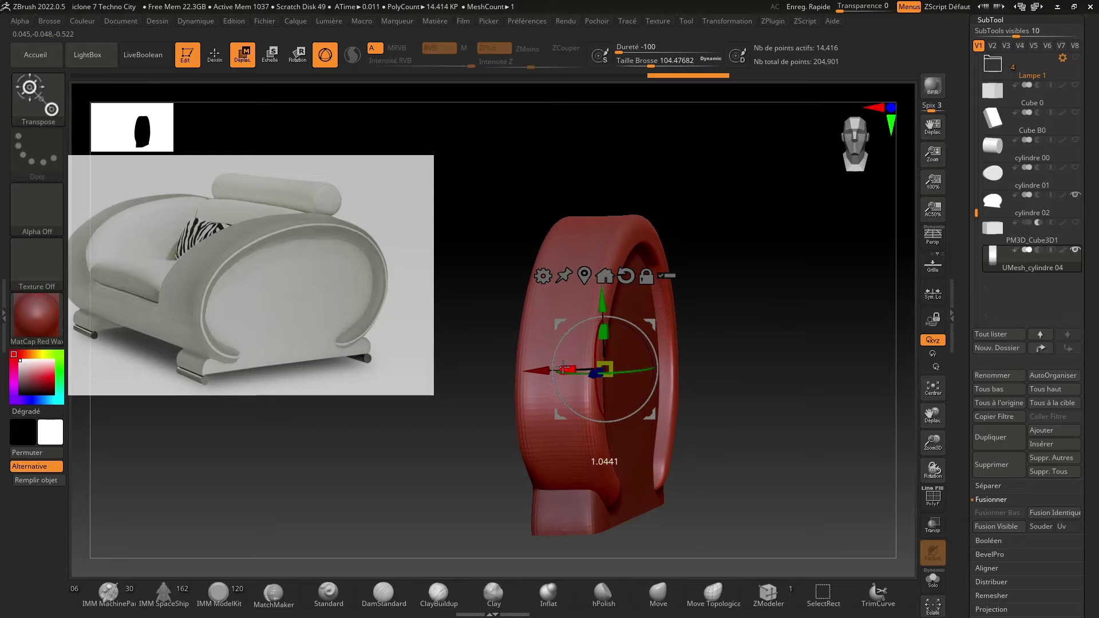
pyautogui.moveTo(441, 444)
pyautogui.mouseDown()
pyautogui.moveTo(447, 466)
pyautogui.moveTo(455, 457)
pyautogui.mouseUp()
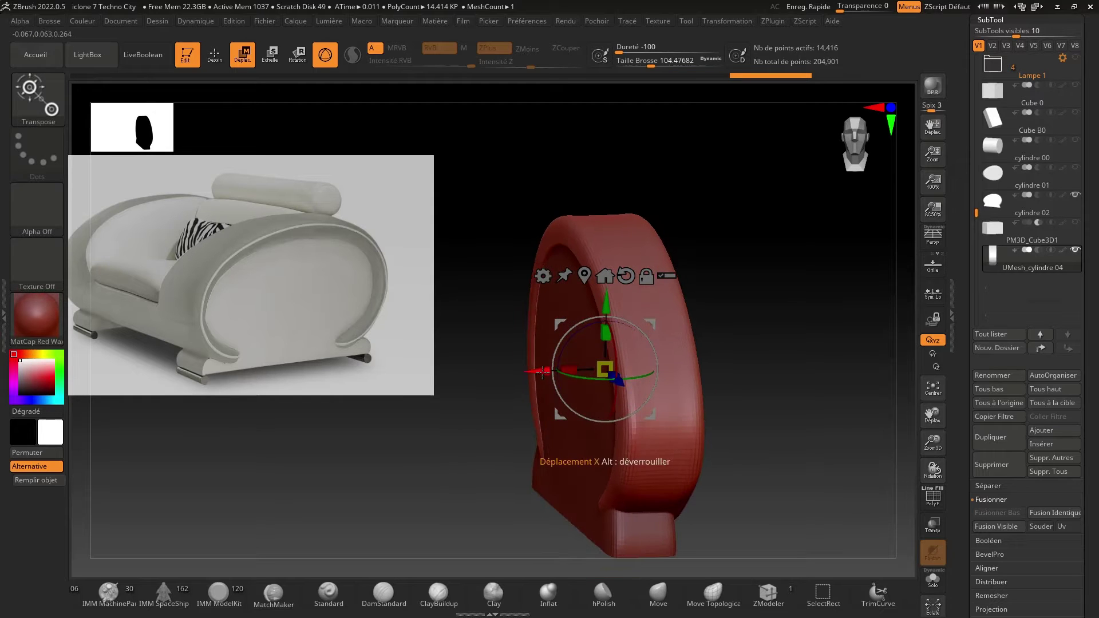
# Nudge the ring UMesh_cylindre 04 about 0.011 along X and save the project over the existing iclone 7 Techno City file.
pyautogui.keyDown('ctrl'); pyautogui.moveTo(543, 371); pyautogui.dragTo(546, 371); pyautogui.keyUp('ctrl')
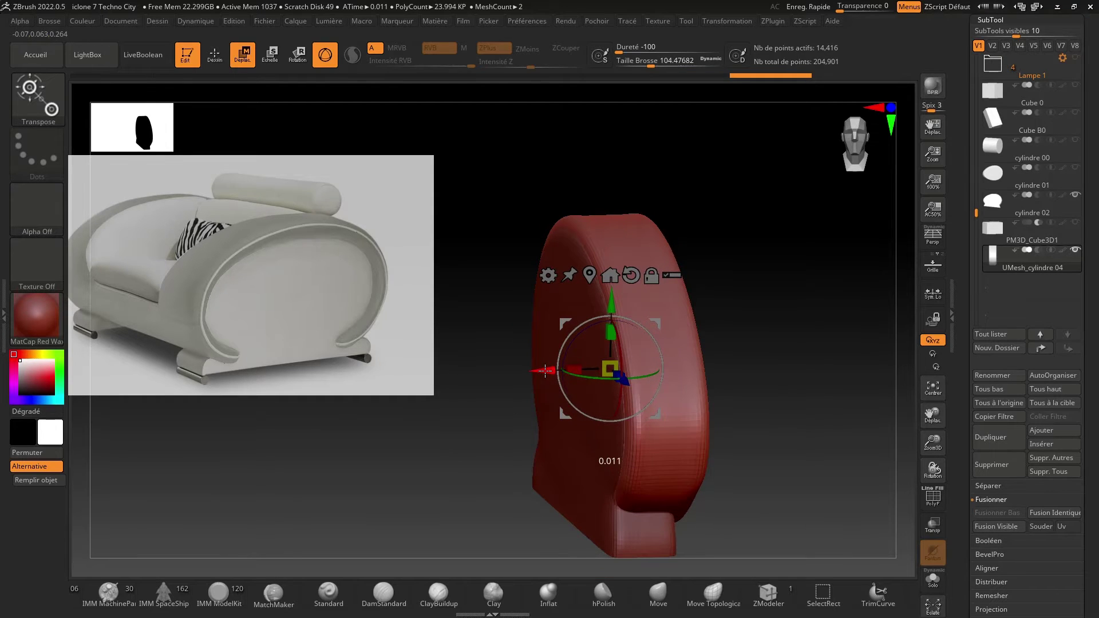
pyautogui.moveTo(421, 469); pyautogui.dragTo(390, 466)
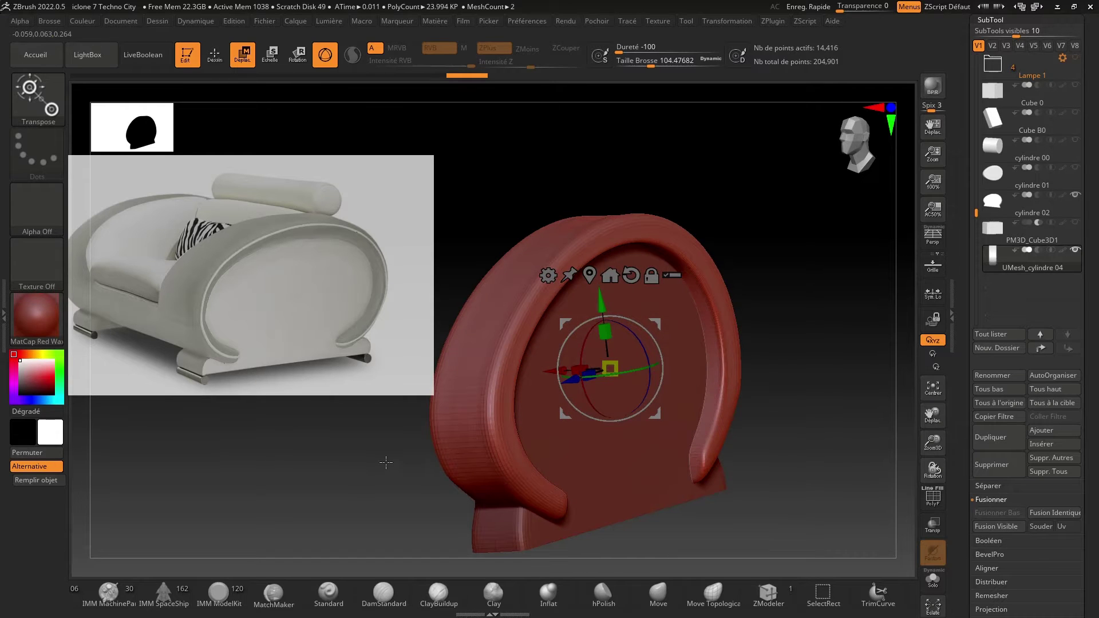
pyautogui.hotkey('ctrl', 's')
pyautogui.press('Return')
pyautogui.press('Left')
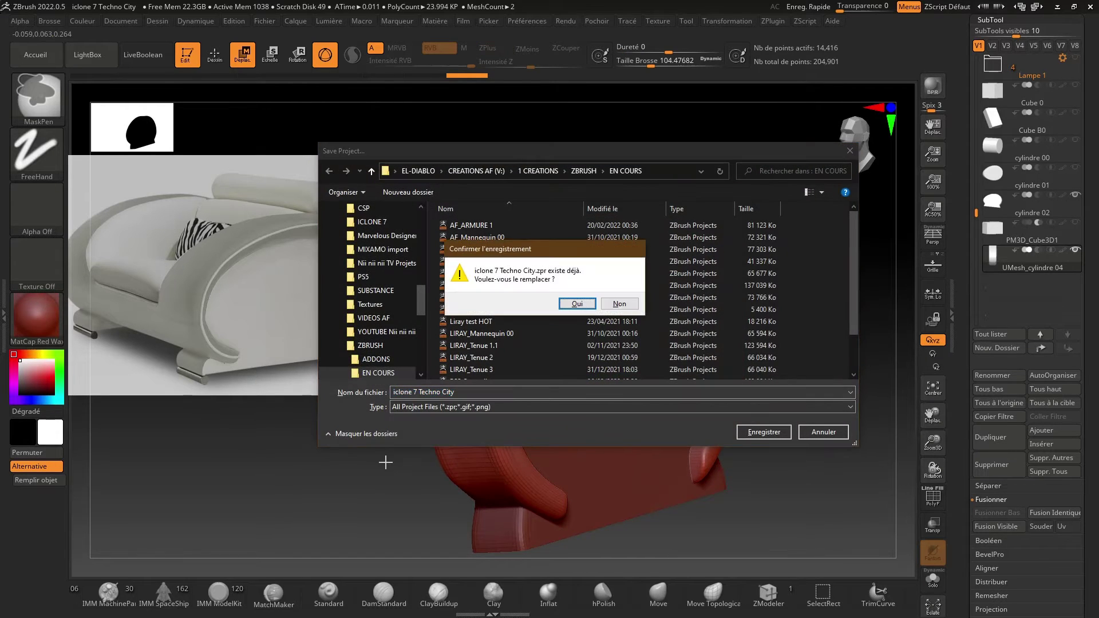
pyautogui.press('Return')
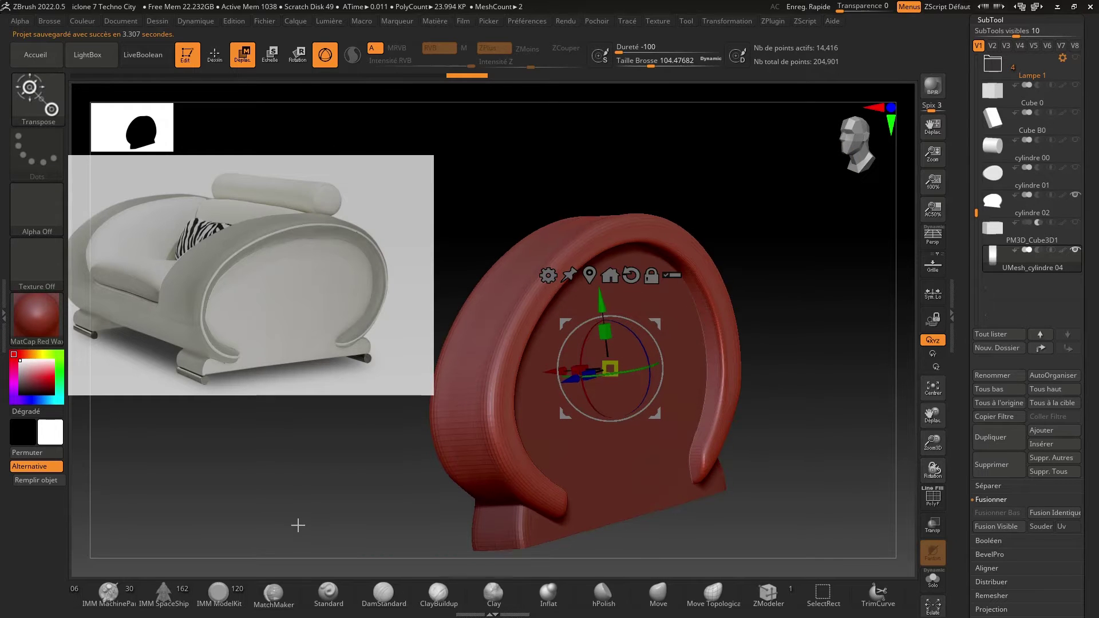
# Check the ring's fit around the panel from several sides and save the iclone 7 Techno City project again, replacing the file.
pyautogui.moveTo(297, 522)
pyautogui.mouseDown()
pyautogui.moveTo(319, 521)
pyautogui.moveTo(270, 520)
pyautogui.moveTo(292, 527)
pyautogui.mouseUp()
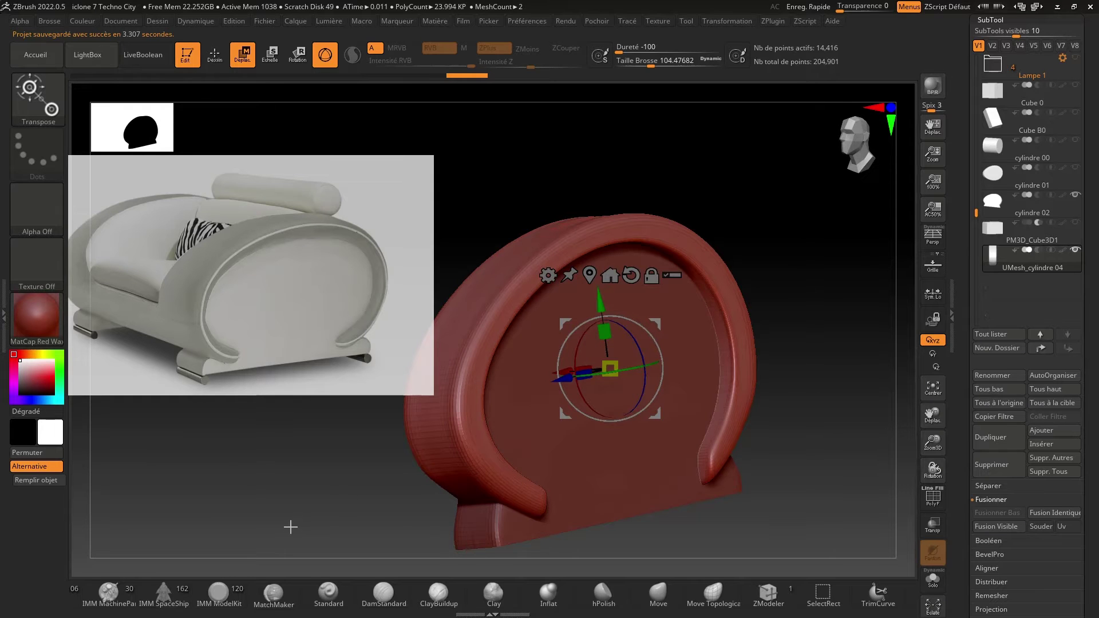
pyautogui.moveTo(312, 540); pyautogui.dragTo(381, 500)
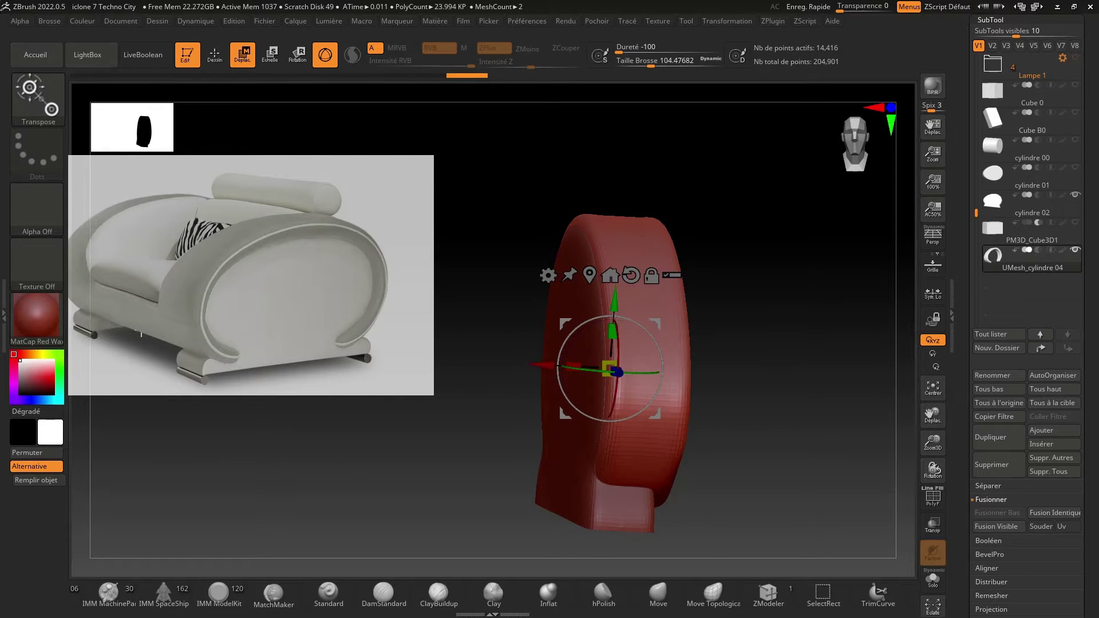
pyautogui.moveTo(269, 426); pyautogui.dragTo(352, 461)
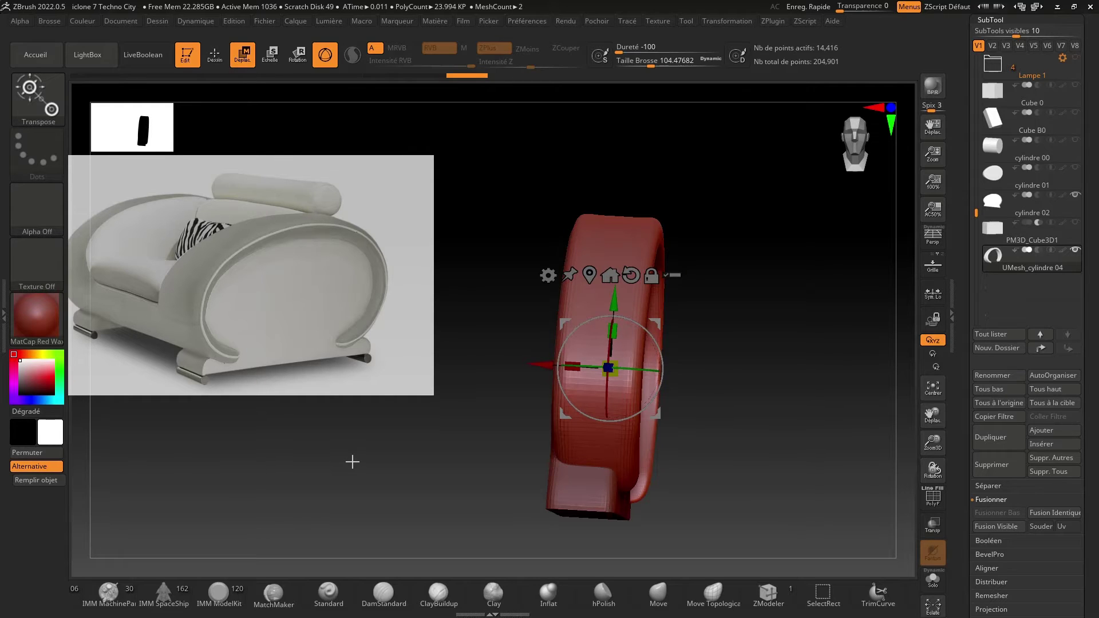
pyautogui.moveTo(354, 459)
pyautogui.mouseDown()
pyautogui.moveTo(418, 464)
pyautogui.moveTo(389, 472)
pyautogui.moveTo(342, 461)
pyautogui.mouseUp()
pyautogui.hotkey('ctrl', 's')
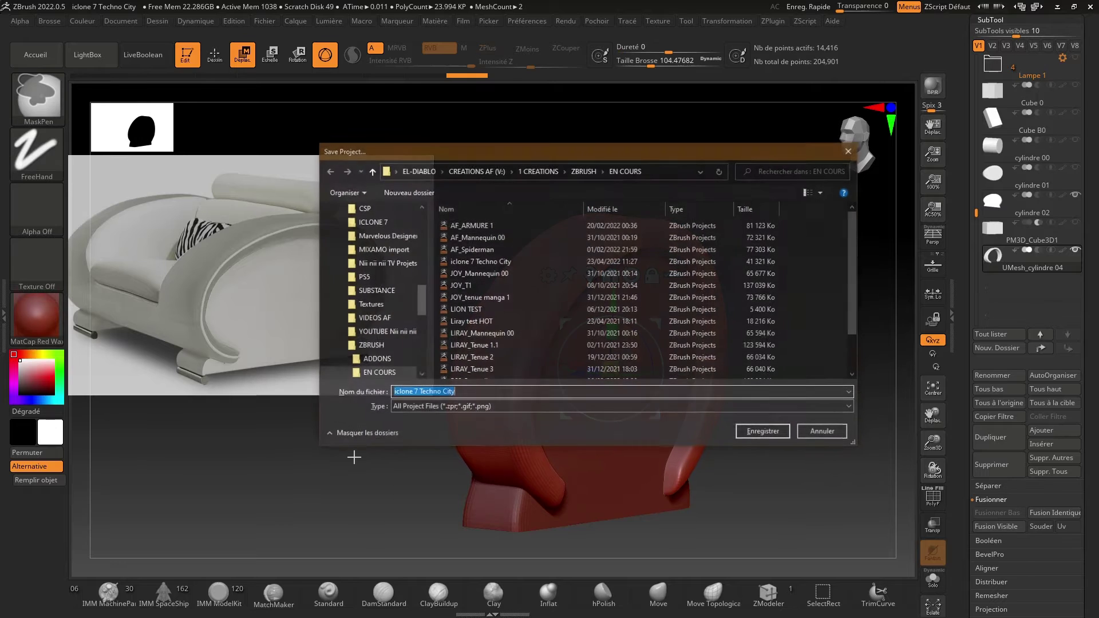
pyautogui.press('Return')
pyautogui.press('Return')
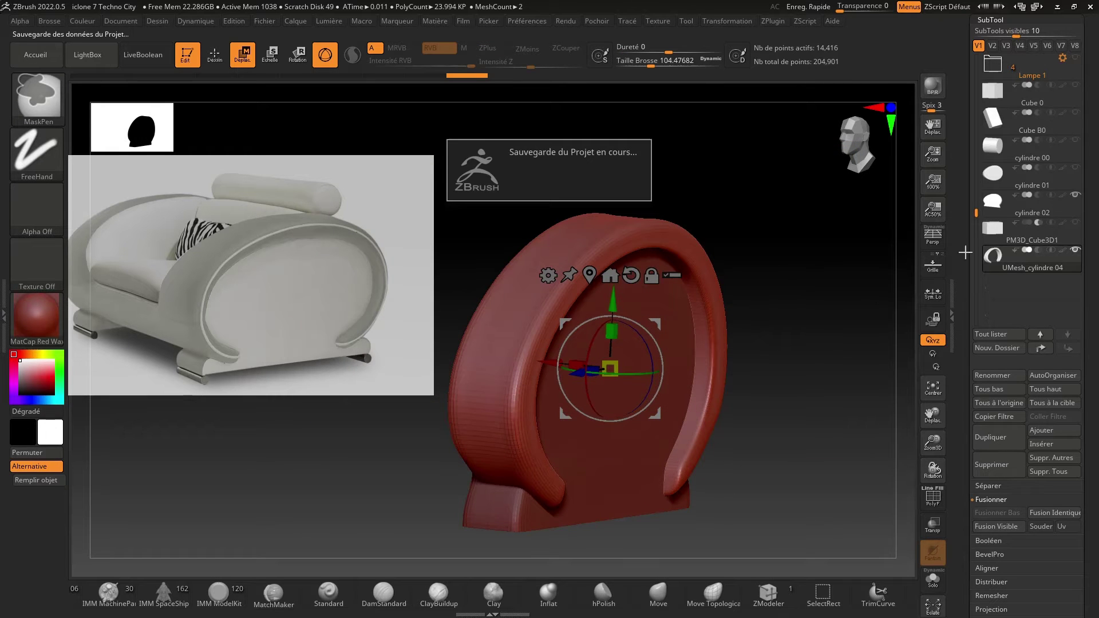
# Reorder the subtools so that the panel cylindre 02 sits below PM3D_Cube3D1, directly above the ring UMesh_cylindre 04.
pyautogui.moveTo(997, 211)
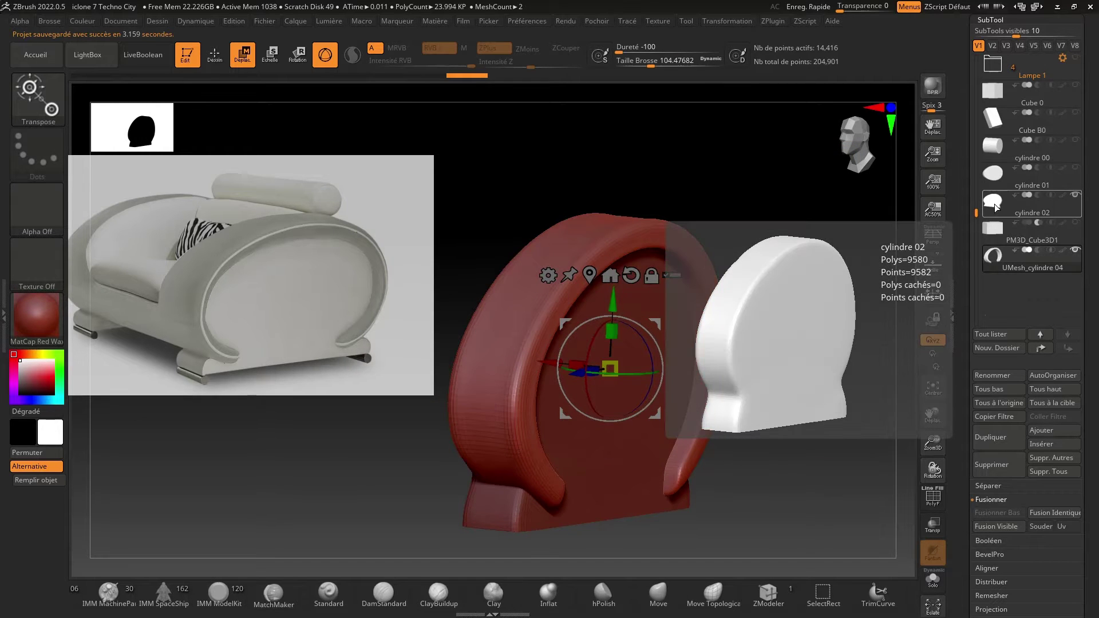
pyautogui.moveTo(997, 210); pyautogui.dragTo(999, 243)
pyautogui.moveTo(859, 240); pyautogui.dragTo(837, 245)
pyautogui.keyDown('shift'); pyautogui.moveTo(908, 294); pyautogui.dragTo(879, 281); pyautogui.keyUp('shift')
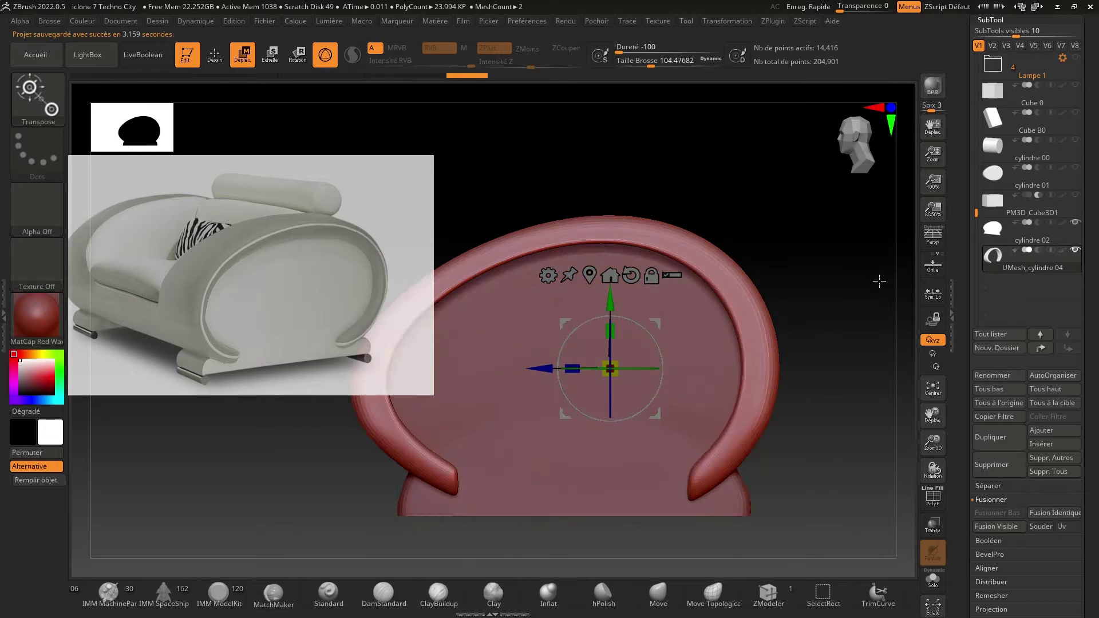
# Turn on the perspective view and compare the panel and ring with the reference sofa from several sides.
pyautogui.moveTo(933, 444); pyautogui.dragTo(934, 416)
pyautogui.moveTo(884, 275); pyautogui.dragTo(962, 268)
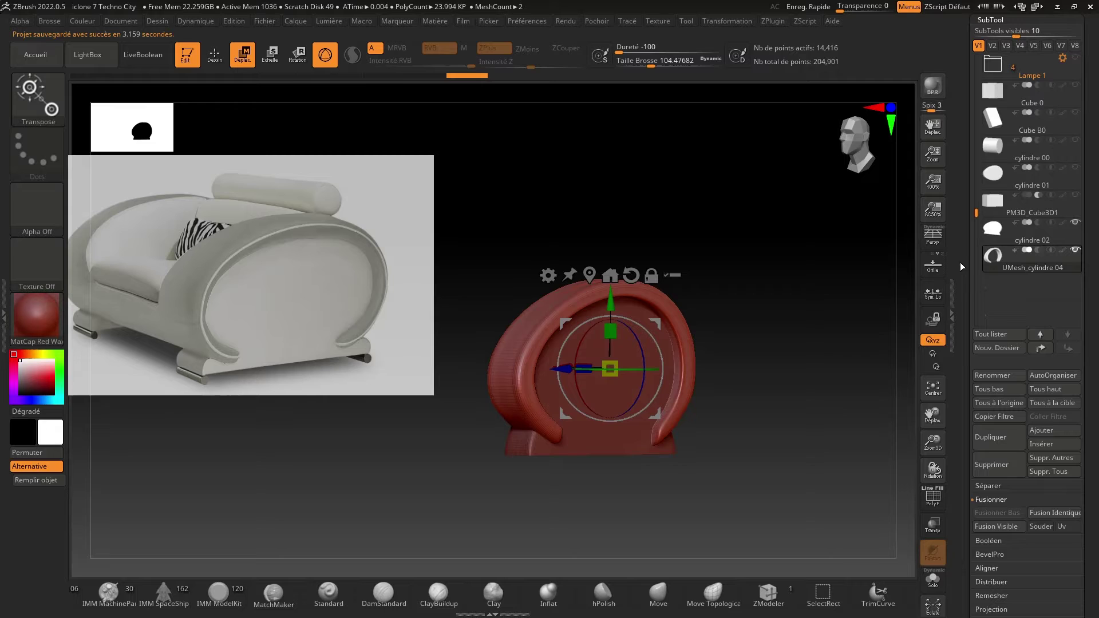
pyautogui.click(943, 236)
pyautogui.moveTo(836, 335)
pyautogui.mouseDown()
pyautogui.moveTo(897, 340)
pyautogui.moveTo(788, 327)
pyautogui.moveTo(832, 329)
pyautogui.mouseUp()
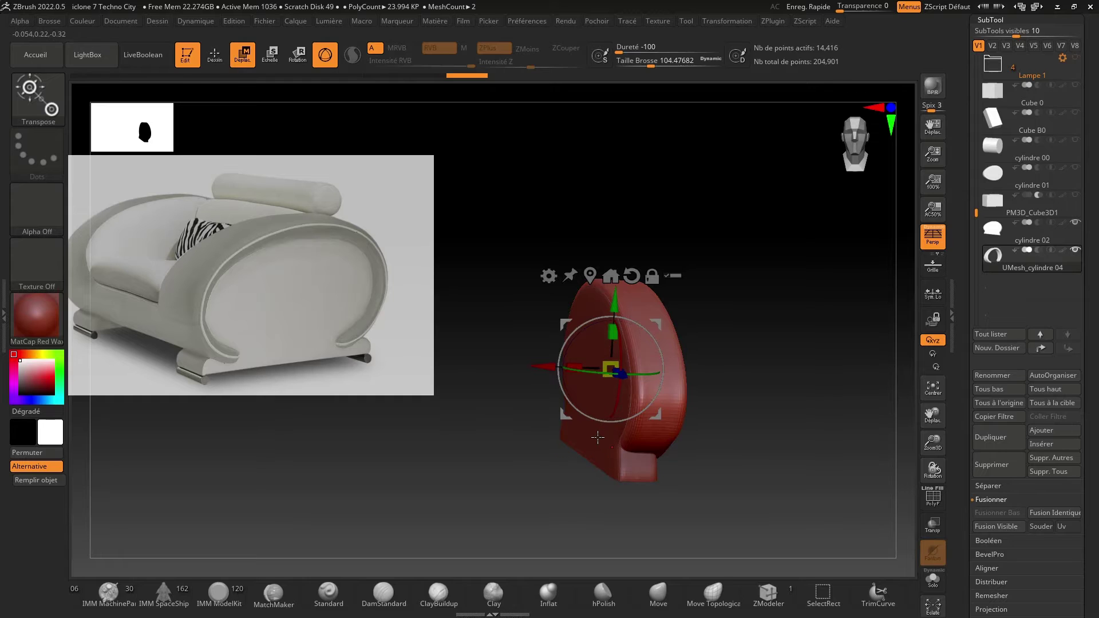
pyautogui.moveTo(437, 556); pyautogui.dragTo(462, 547)
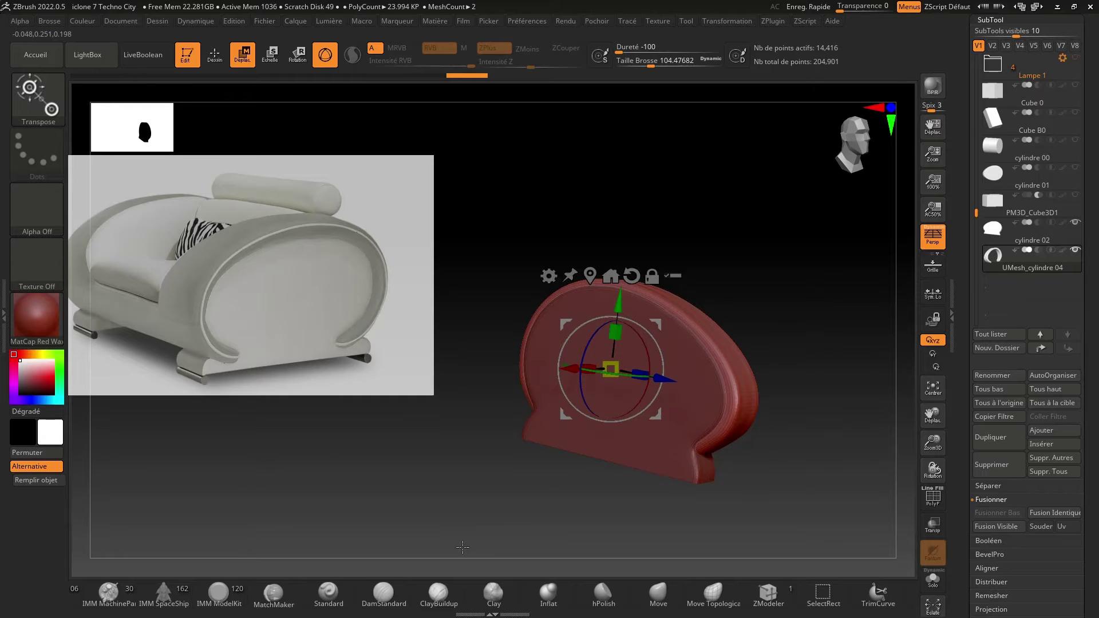
pyautogui.moveTo(463, 547); pyautogui.dragTo(379, 548)
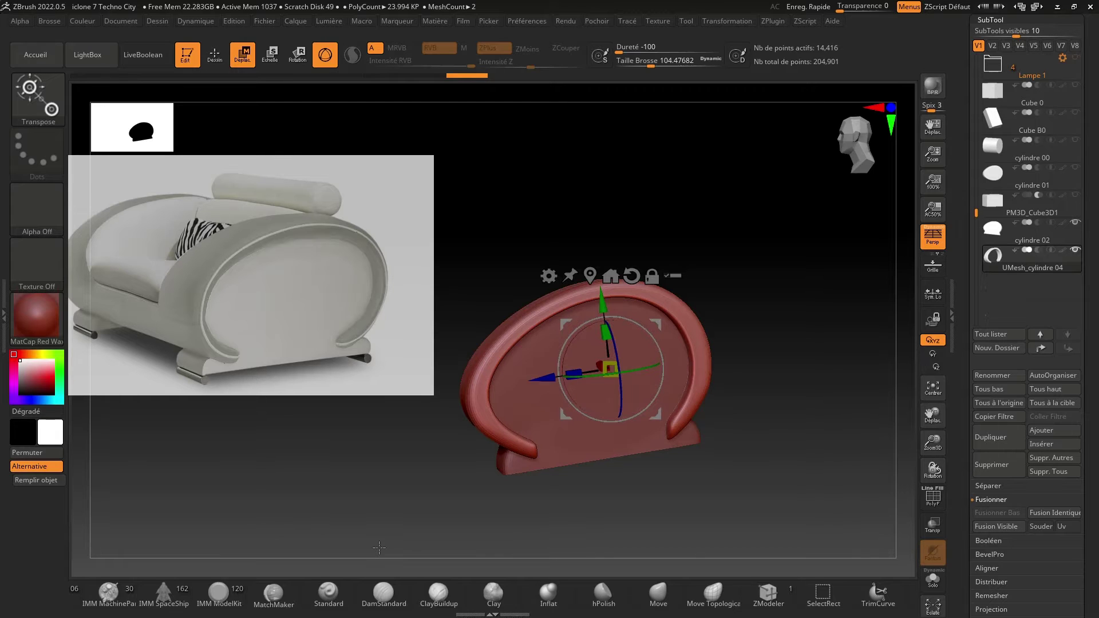
# Select the rounded cylinder cylindre 01, turn on transparency and stretch the cylinder along X until it is several times wider than the panel.
pyautogui.click(995, 182)
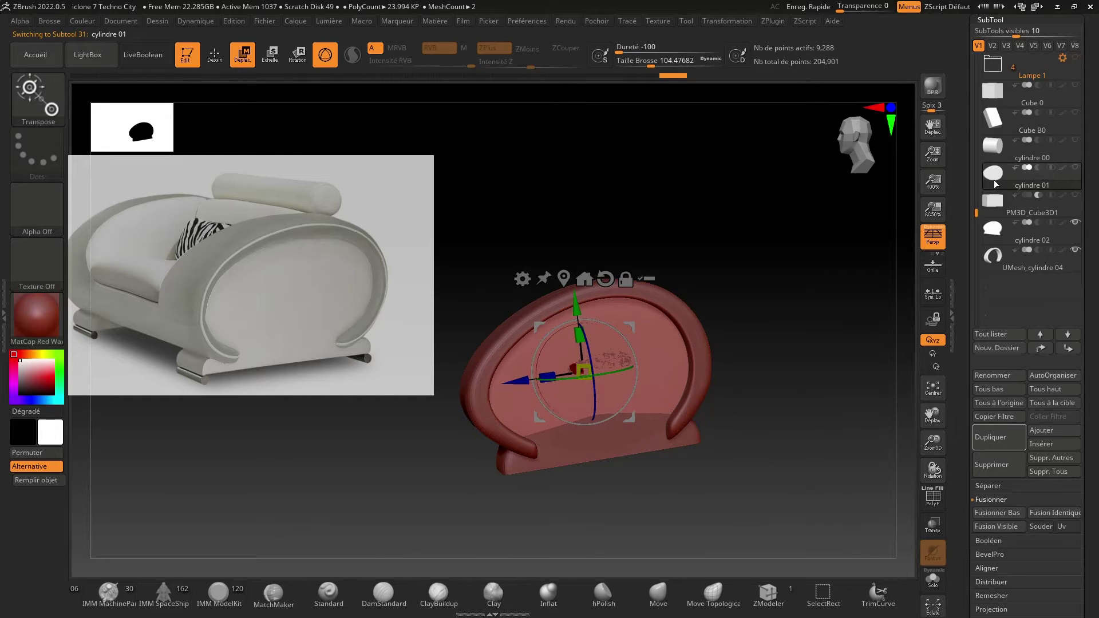
pyautogui.moveTo(1002, 182)
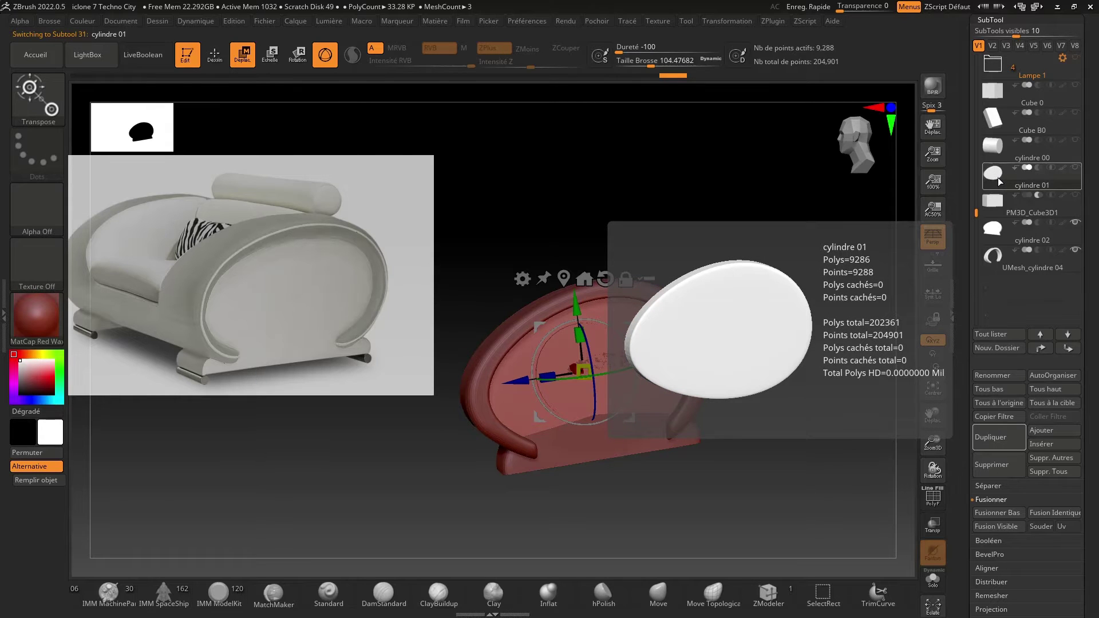
pyautogui.moveTo(721, 361); pyautogui.dragTo(802, 351)
pyautogui.click(933, 526)
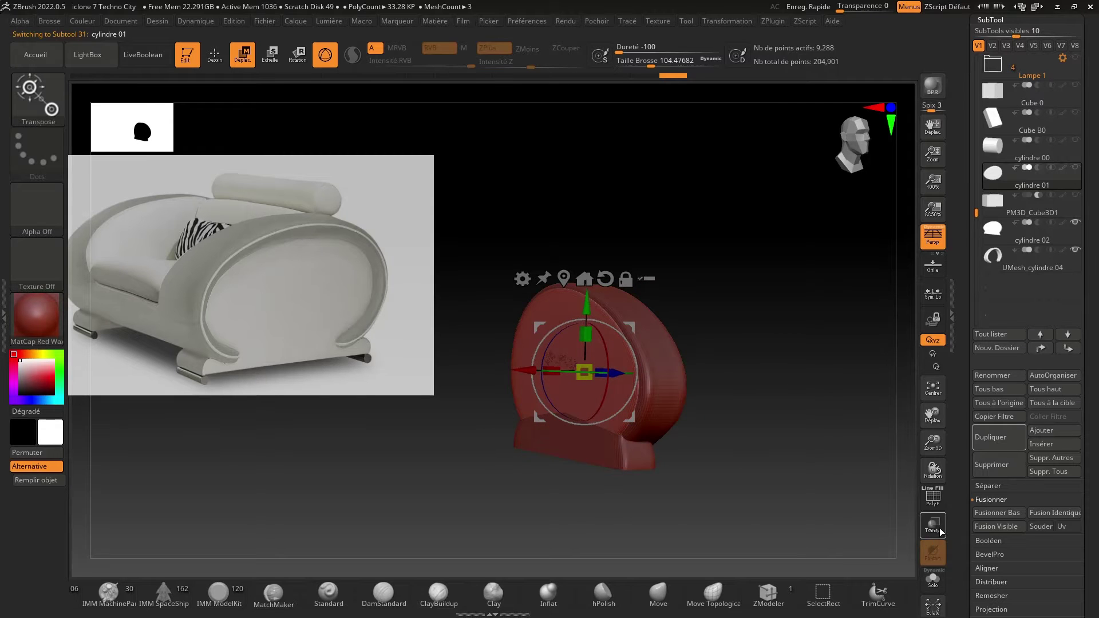
pyautogui.moveTo(841, 486); pyautogui.dragTo(784, 491)
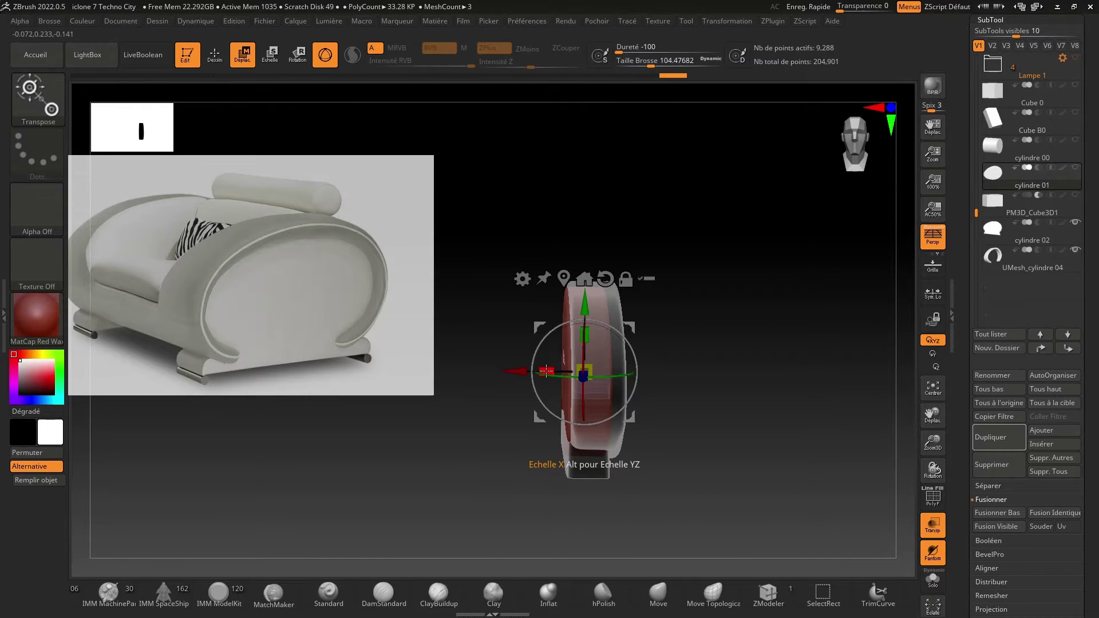
pyautogui.moveTo(547, 371); pyautogui.dragTo(439, 372)
# Try to shift the stretched cylindre 01 sideways along X from the panel and ring, and undo the move.
pyautogui.moveTo(704, 475); pyautogui.dragTo(762, 461)
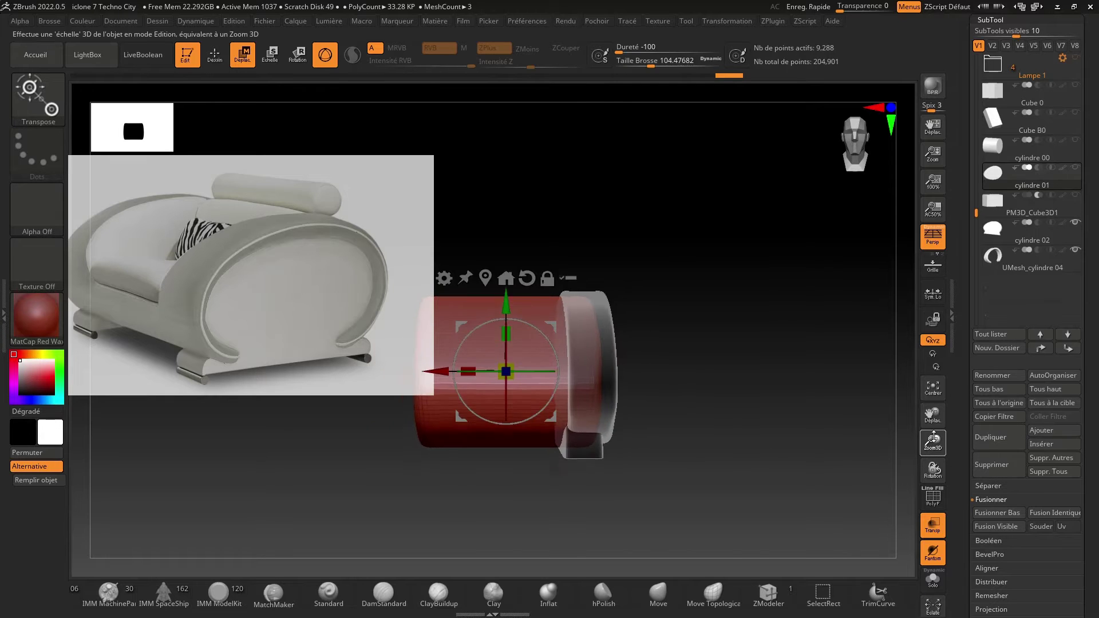
pyautogui.moveTo(934, 436); pyautogui.dragTo(1018, 408)
pyautogui.moveTo(550, 271); pyautogui.dragTo(517, 262)
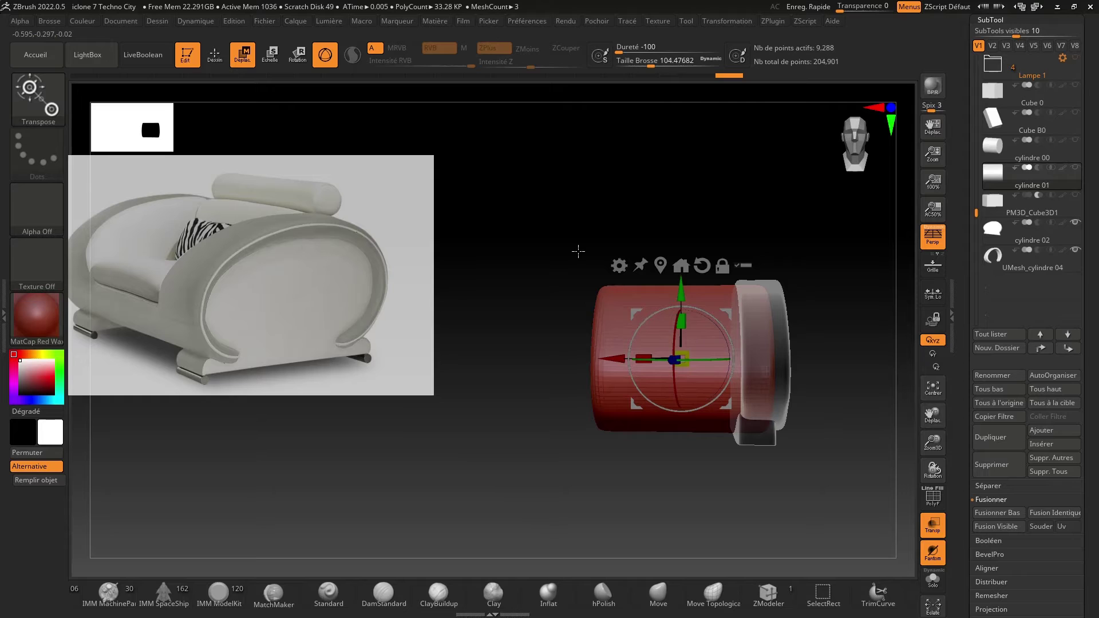
pyautogui.hotkey('ctrl', 'z')
pyautogui.moveTo(523, 387)
pyautogui.mouseDown()
pyautogui.moveTo(510, 381)
pyautogui.moveTo(520, 380)
pyautogui.mouseUp()
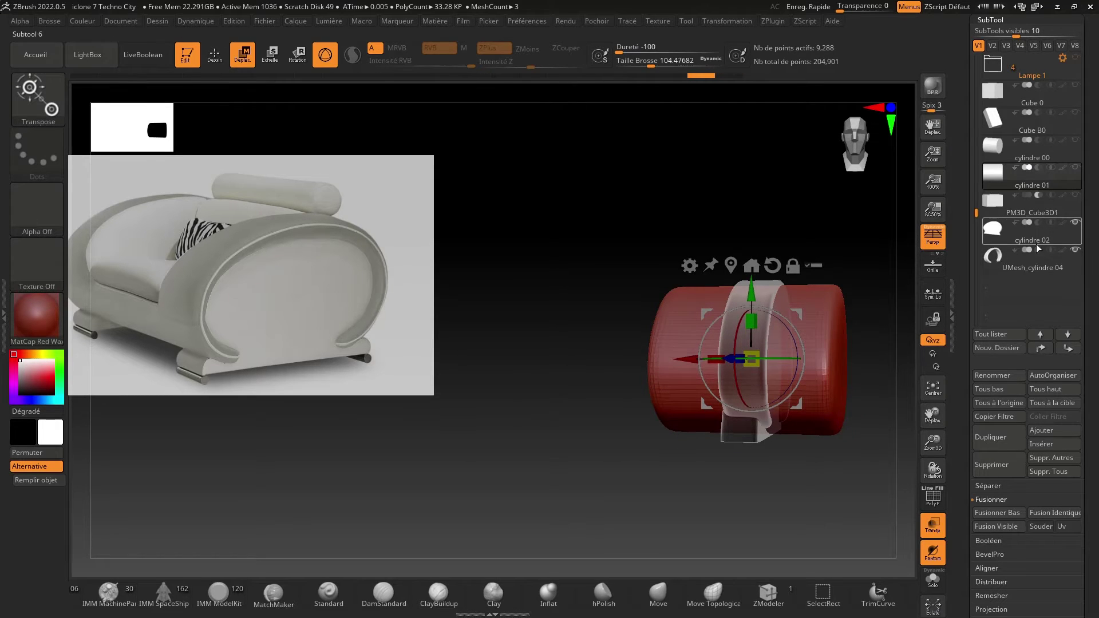
# Hide the panel and ring to examine cylindre 01's side profile on its own, and show both parts again.
pyautogui.click(1049, 271)
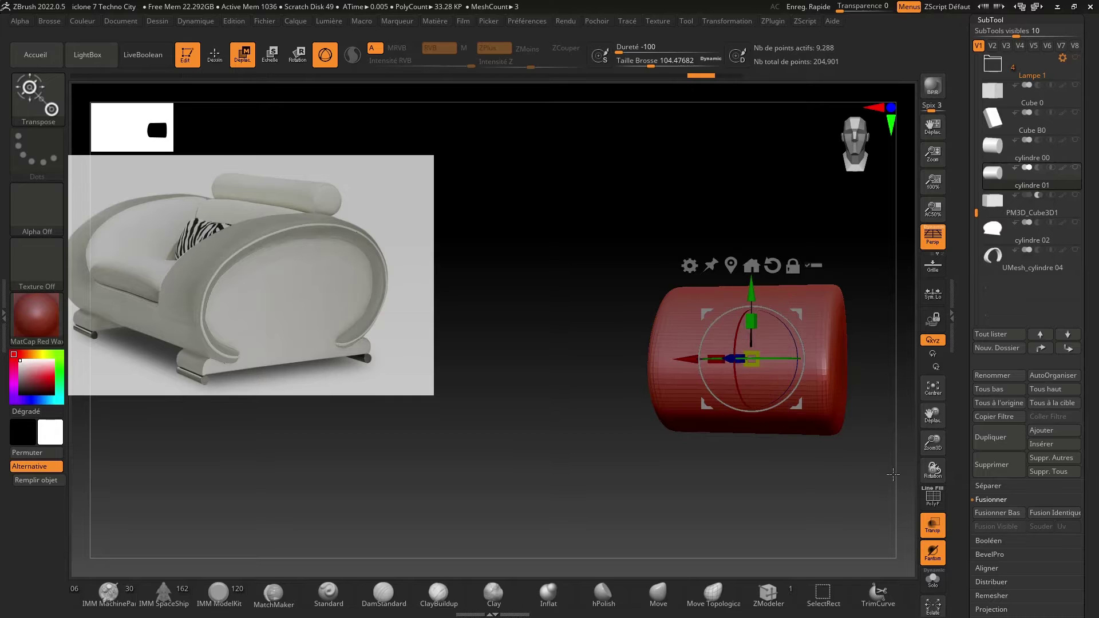
pyautogui.moveTo(933, 445); pyautogui.dragTo(806, 377)
pyautogui.moveTo(844, 441)
pyautogui.mouseDown()
pyautogui.moveTo(793, 486)
pyautogui.moveTo(777, 461)
pyautogui.mouseUp()
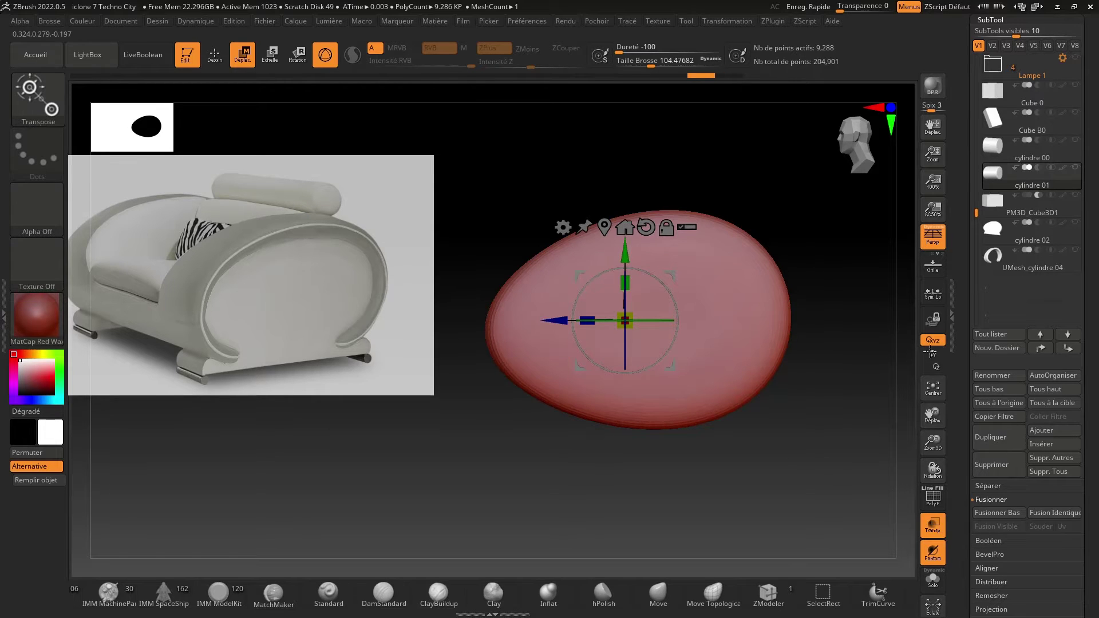
pyautogui.click(1076, 222)
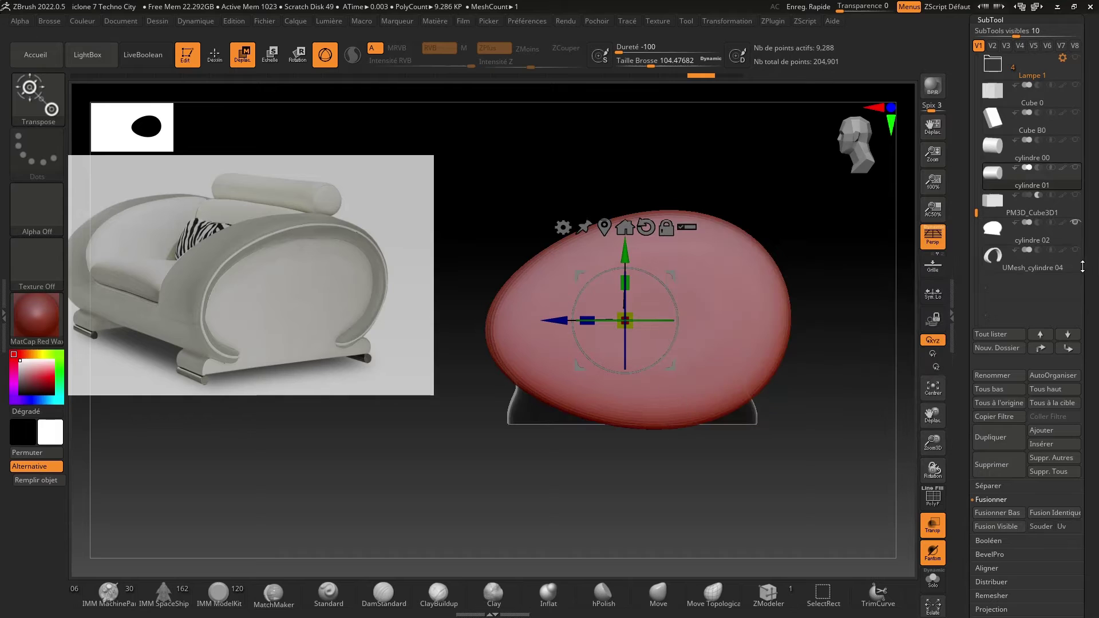
pyautogui.click(1075, 249)
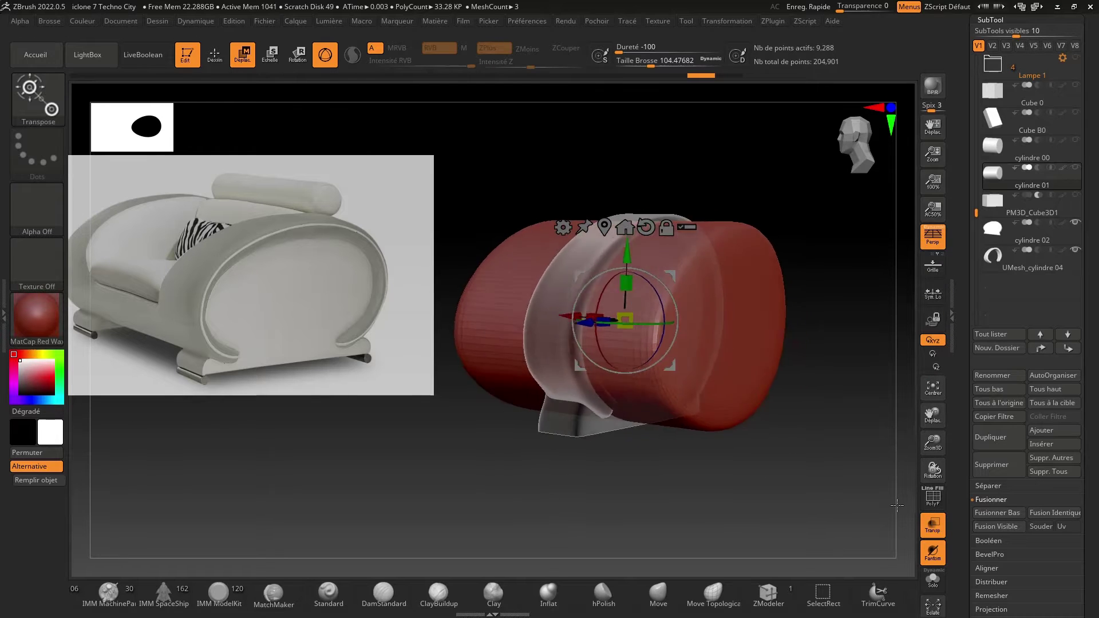
# Compare the stretched cylindre 01 with the panel and ring from the side and front, and turn off the perspective view.
pyautogui.moveTo(897, 505); pyautogui.dragTo(1026, 502)
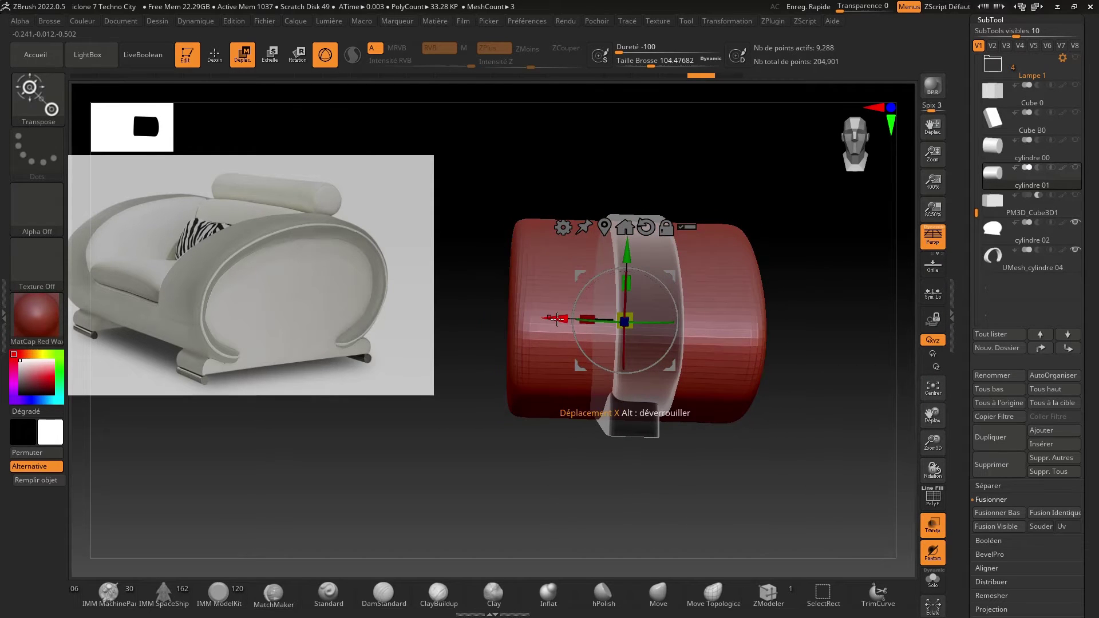
pyautogui.moveTo(557, 472); pyautogui.dragTo(469, 472)
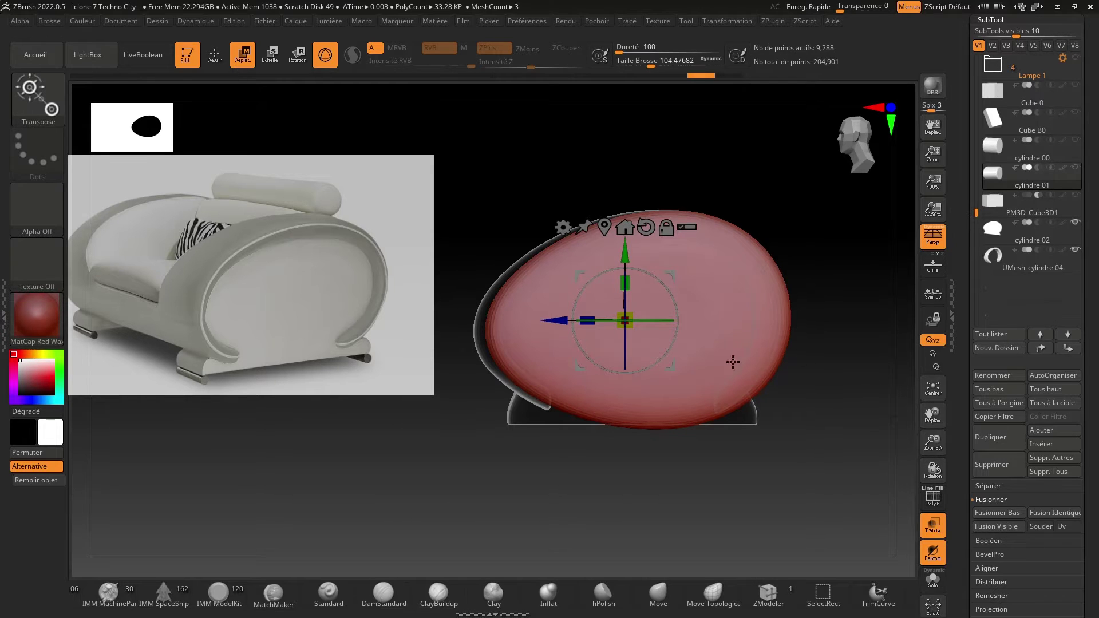
pyautogui.moveTo(452, 434); pyautogui.dragTo(530, 442)
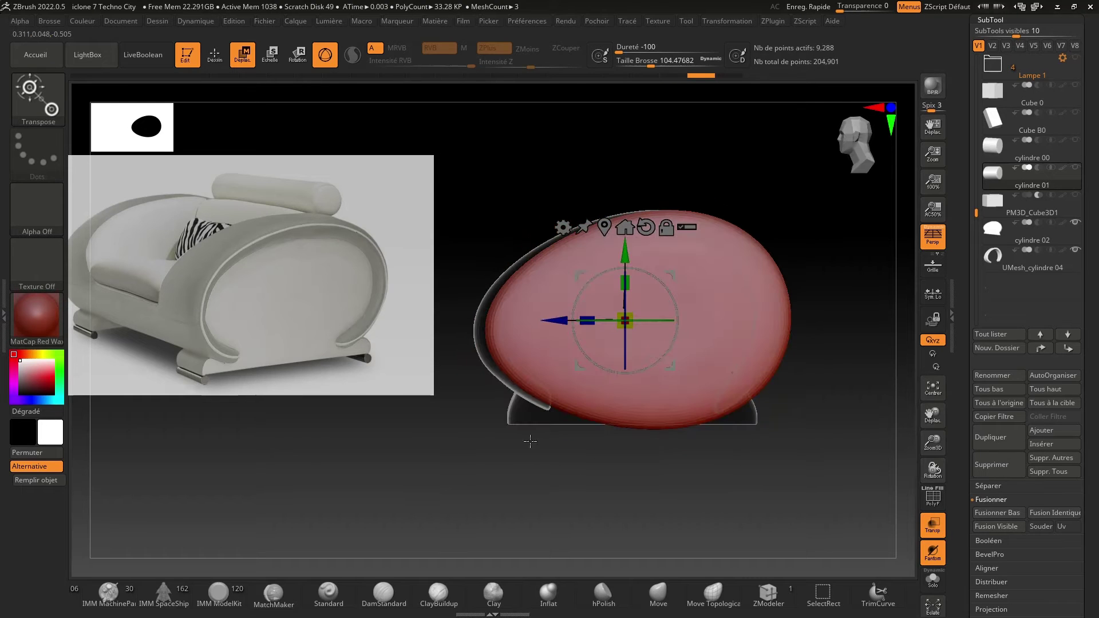
pyautogui.click(932, 245)
pyautogui.moveTo(461, 468)
pyautogui.mouseDown()
pyautogui.moveTo(435, 471)
pyautogui.moveTo(472, 480)
pyautogui.mouseUp()
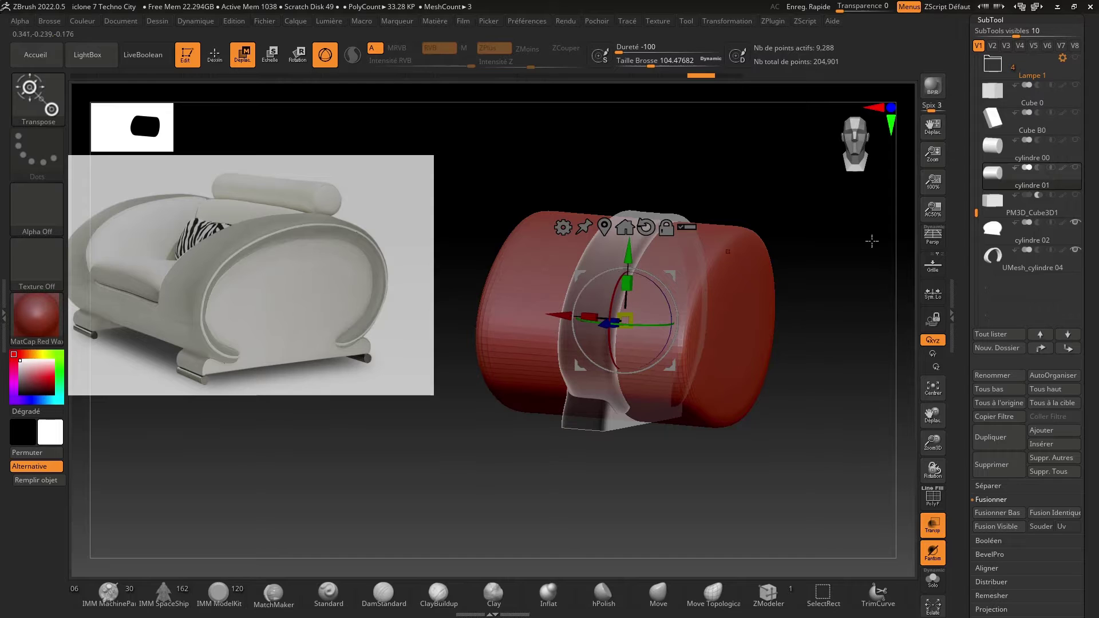
# Show the cube PM3D_Cube3D1 around the base and duplicate the stretched cylinder cylindre 01.
pyautogui.moveTo(1009, 208)
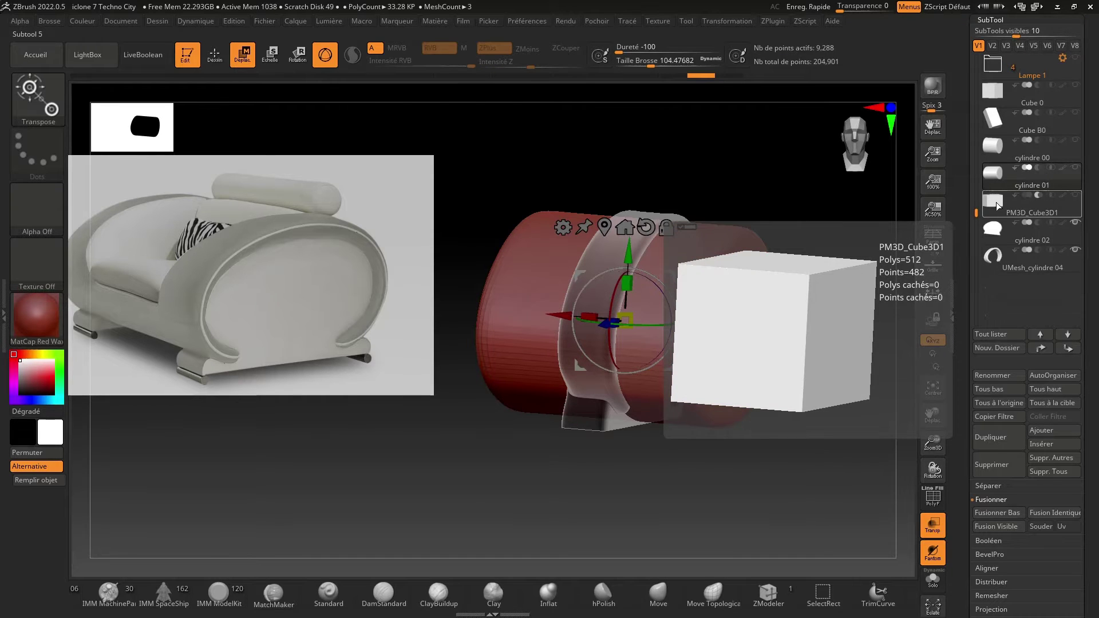
pyautogui.click(1077, 196)
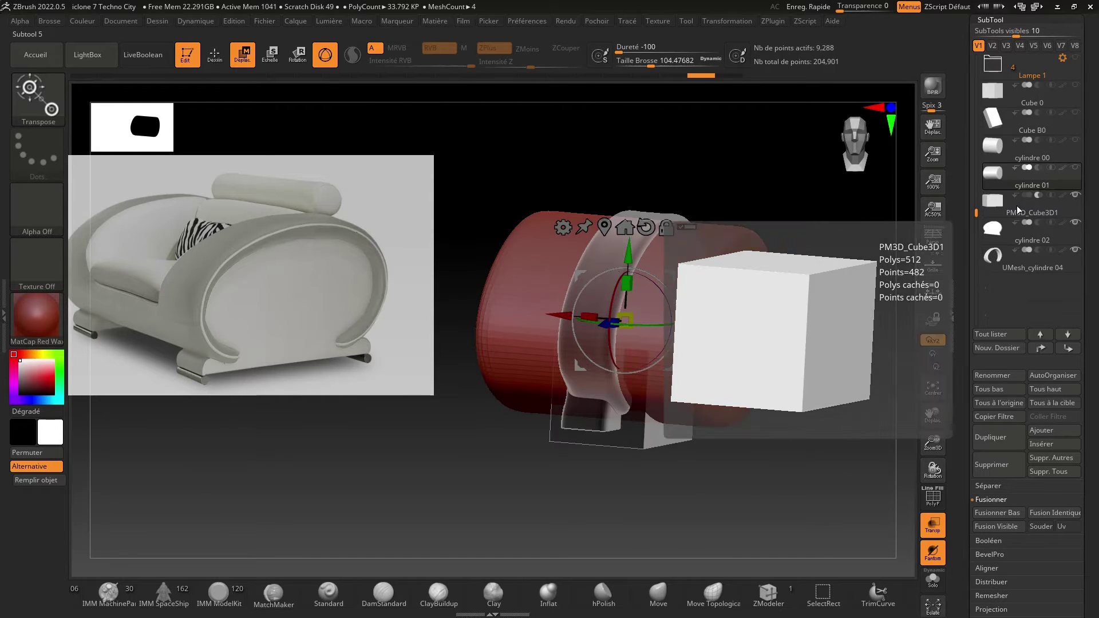
pyautogui.click(1014, 207)
pyautogui.moveTo(985, 226)
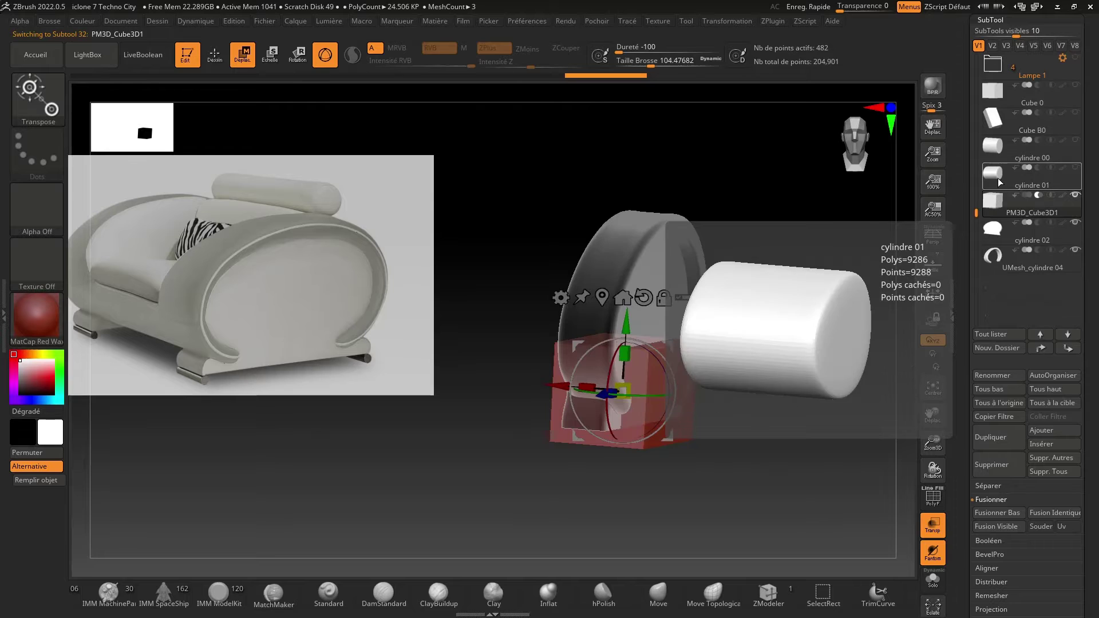
pyautogui.click(1003, 181)
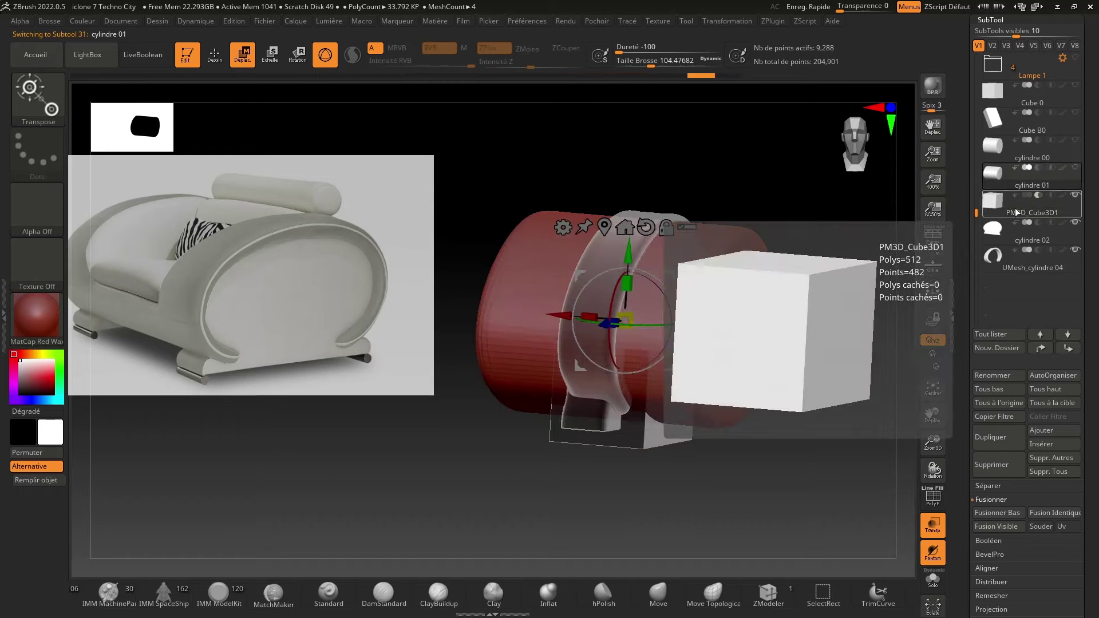
pyautogui.click(983, 446)
pyautogui.click(998, 446)
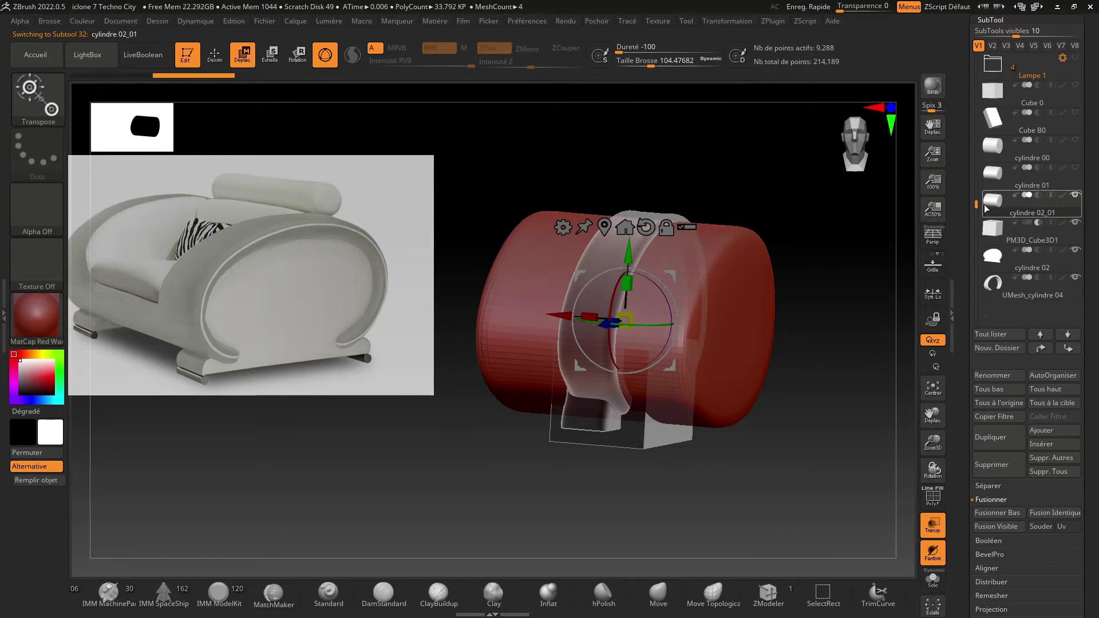
# Place cylindre 02_01 and PM3D_Cube3D1 last in the subtool order, then lower the cube about 0.17 along Y under the armrest.
pyautogui.moveTo(992, 202); pyautogui.dragTo(1006, 222)
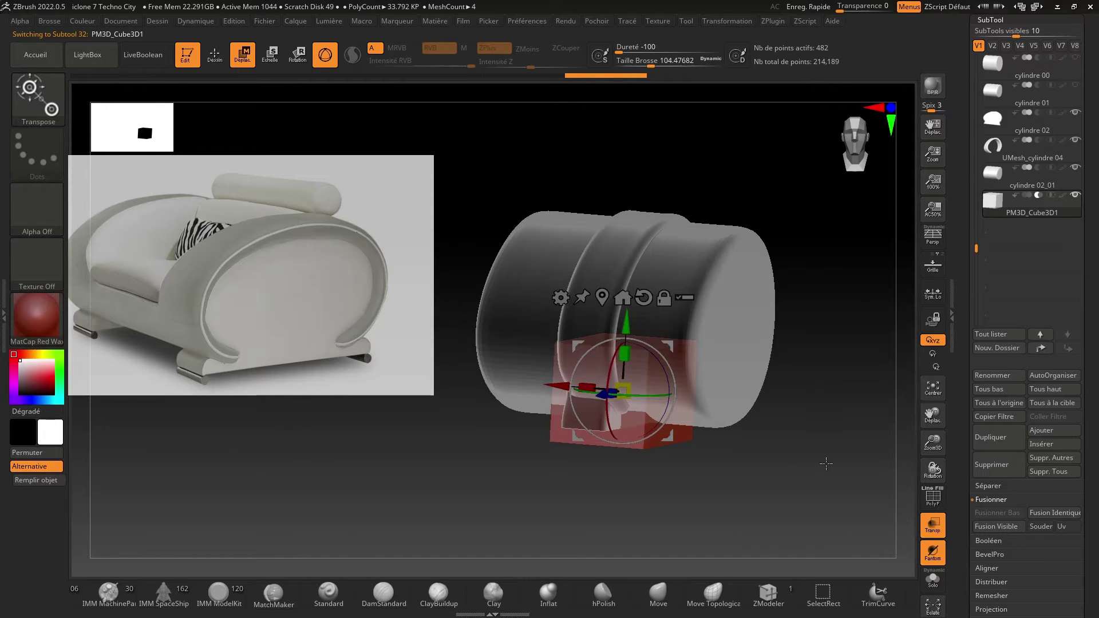
pyautogui.moveTo(824, 458); pyautogui.dragTo(805, 458)
pyautogui.moveTo(879, 343); pyautogui.dragTo(887, 349)
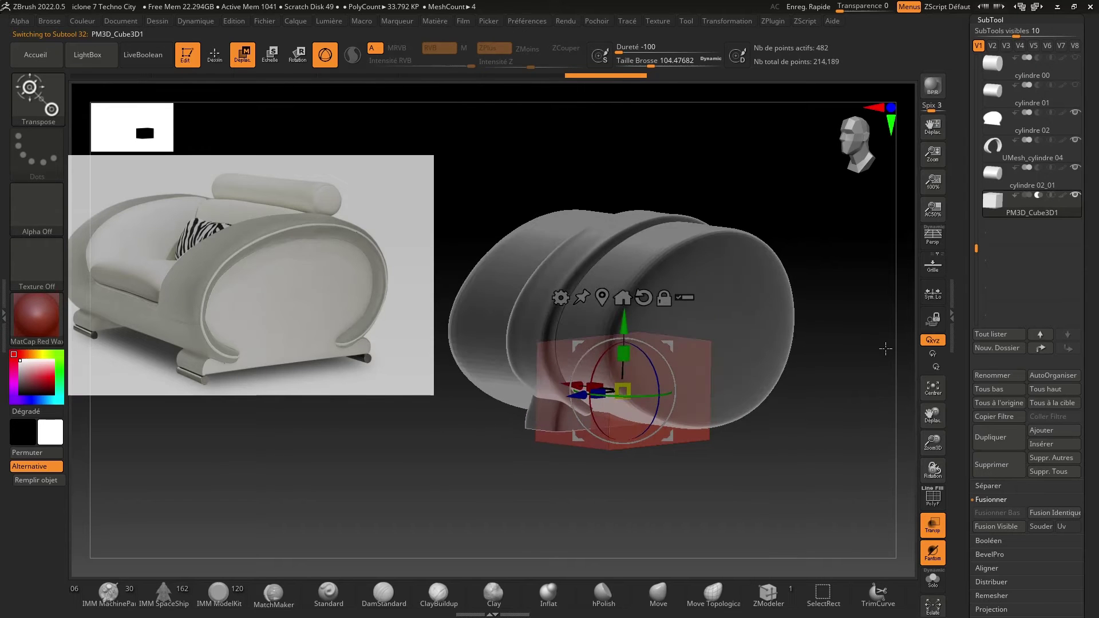
pyautogui.moveTo(839, 474); pyautogui.dragTo(785, 474)
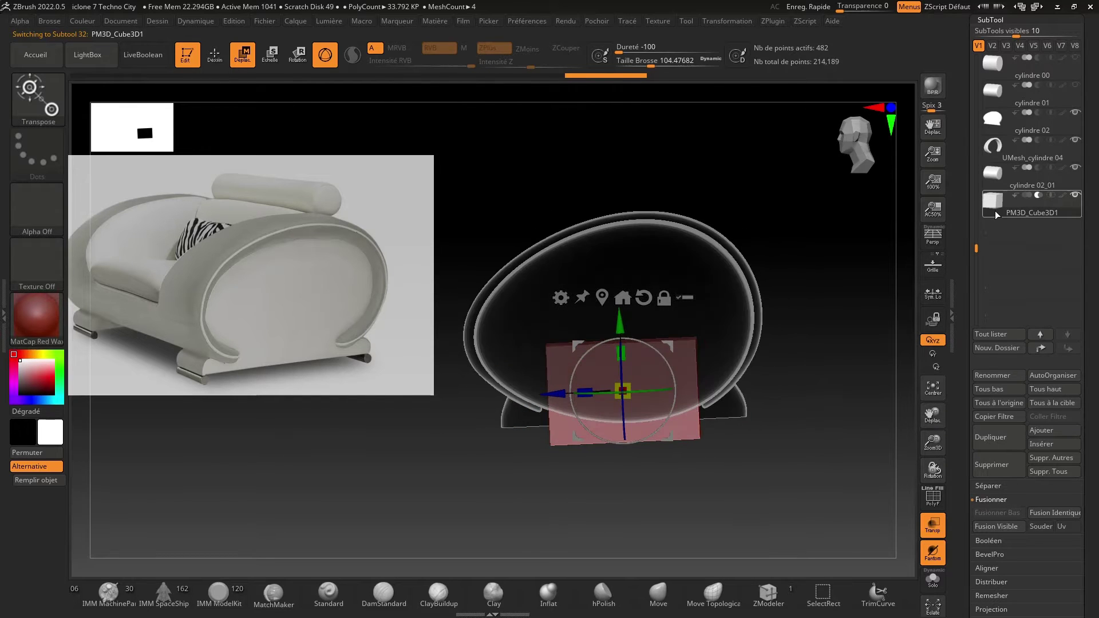
pyautogui.click(1074, 195)
pyautogui.keyDown('shift'); pyautogui.moveTo(878, 385); pyautogui.dragTo(834, 403); pyautogui.keyUp('shift')
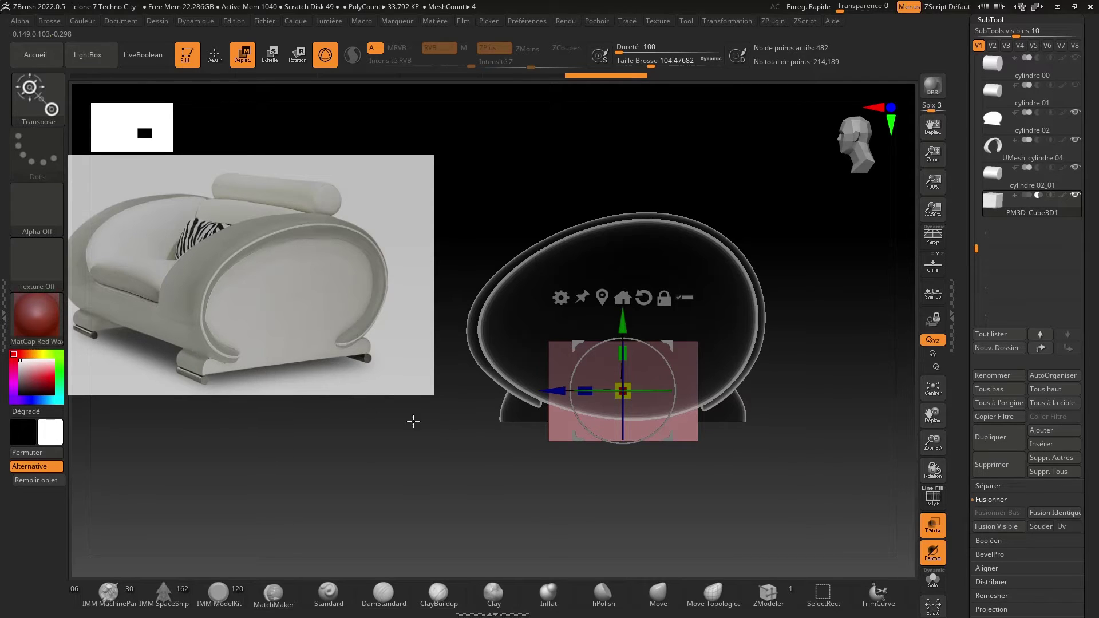
pyautogui.moveTo(615, 332); pyautogui.dragTo(615, 389)
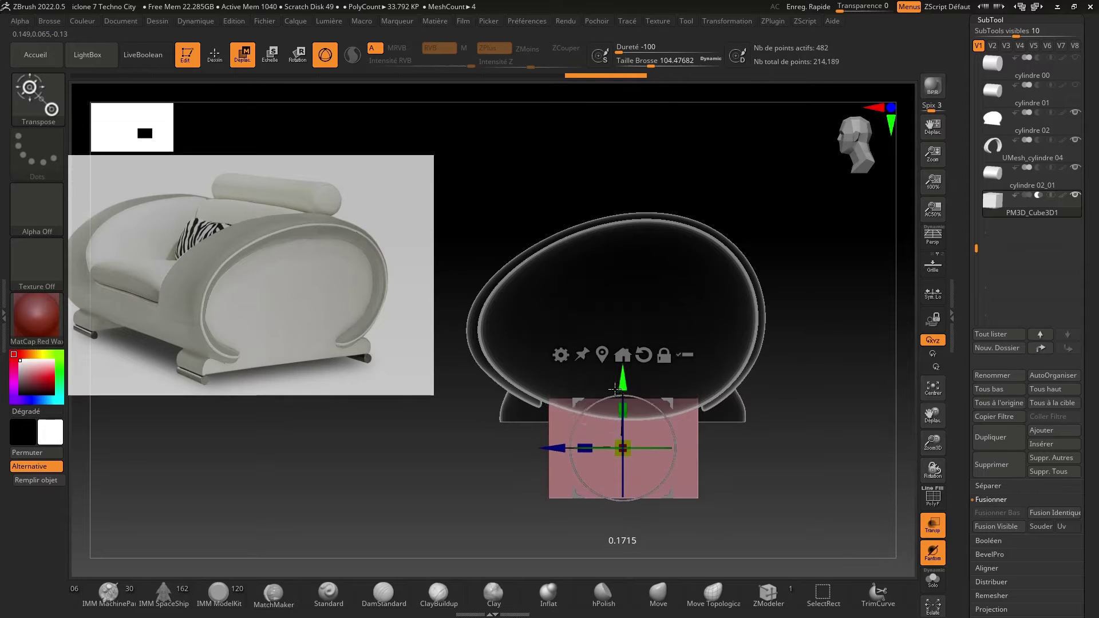
# Stretch the cube PM3D_Cube3D1 along Z to span the armrest's full width, and lower it about 0.013 along Y to the ring's ends.
pyautogui.moveTo(933, 442)
pyautogui.mouseDown()
pyautogui.moveTo(944, 478)
pyautogui.moveTo(940, 462)
pyautogui.mouseUp()
pyautogui.moveTo(933, 415); pyautogui.dragTo(999, 385)
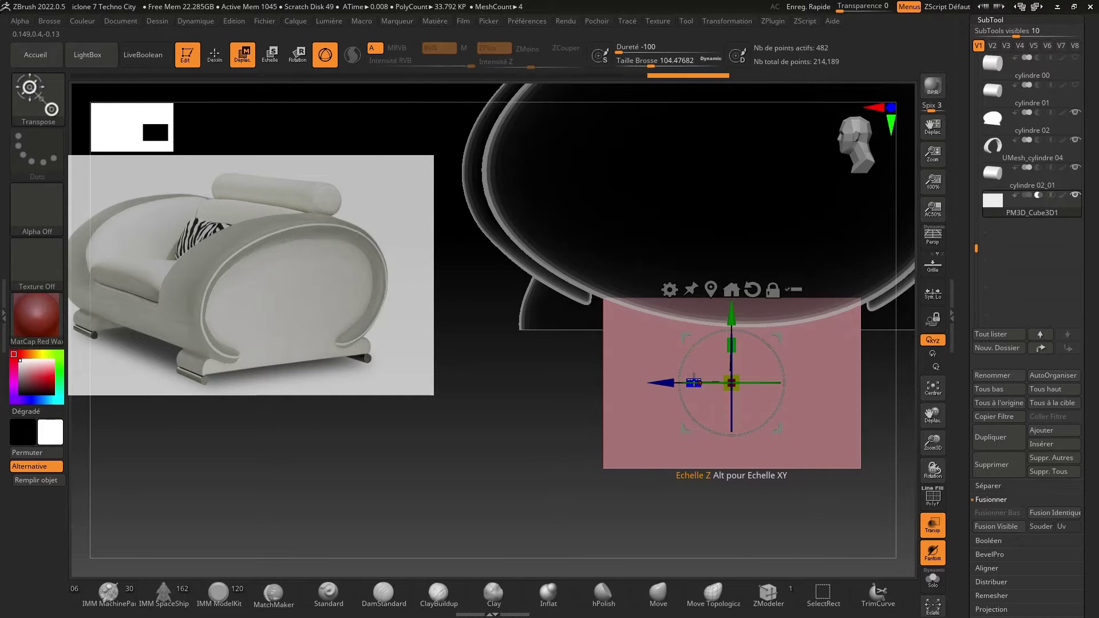
pyautogui.moveTo(694, 381); pyautogui.dragTo(540, 382)
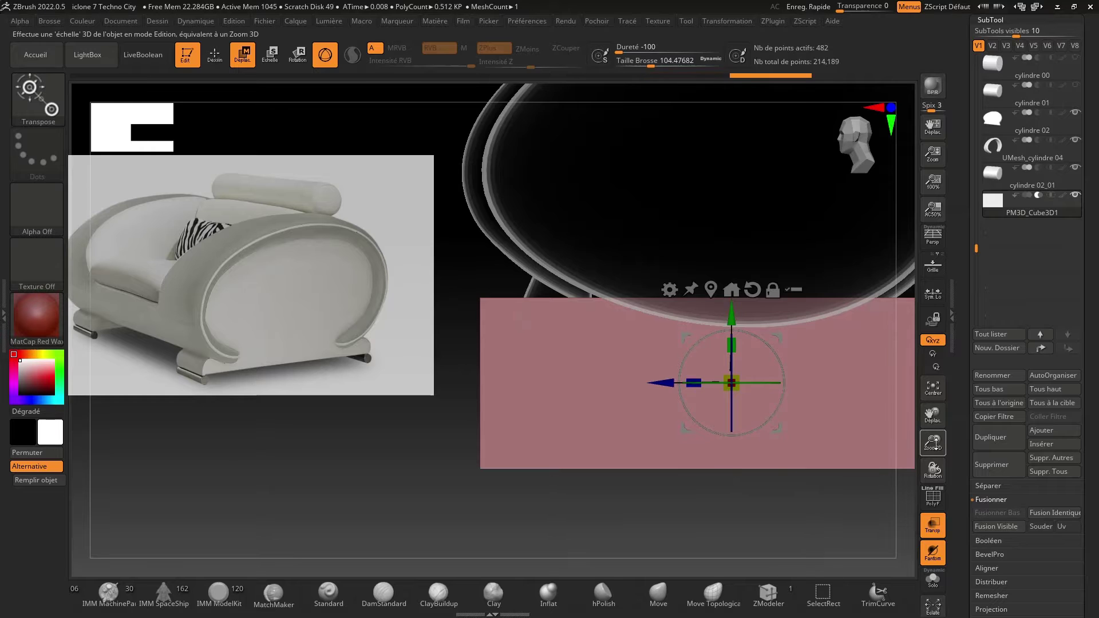
pyautogui.moveTo(933, 444); pyautogui.dragTo(933, 427)
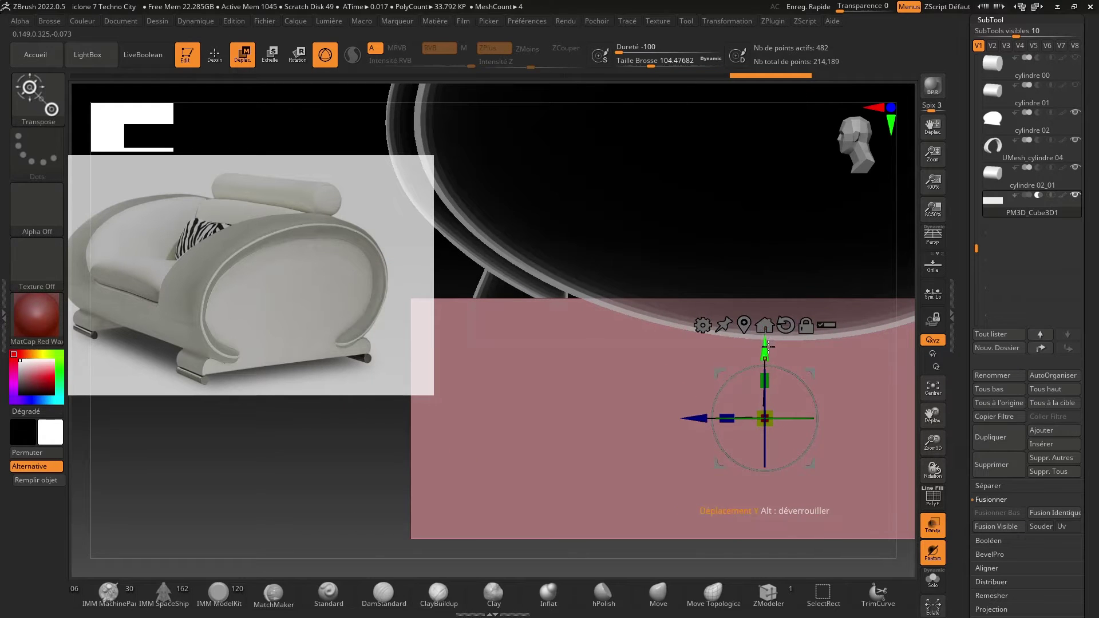
pyautogui.moveTo(768, 345); pyautogui.dragTo(777, 357)
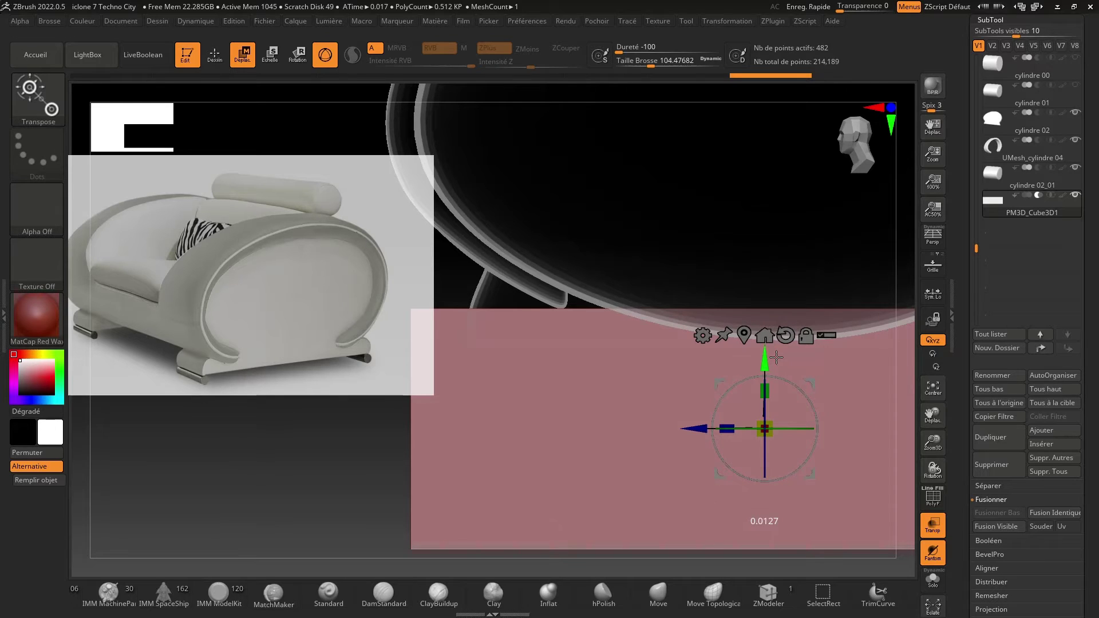
pyautogui.moveTo(933, 415); pyautogui.dragTo(859, 452)
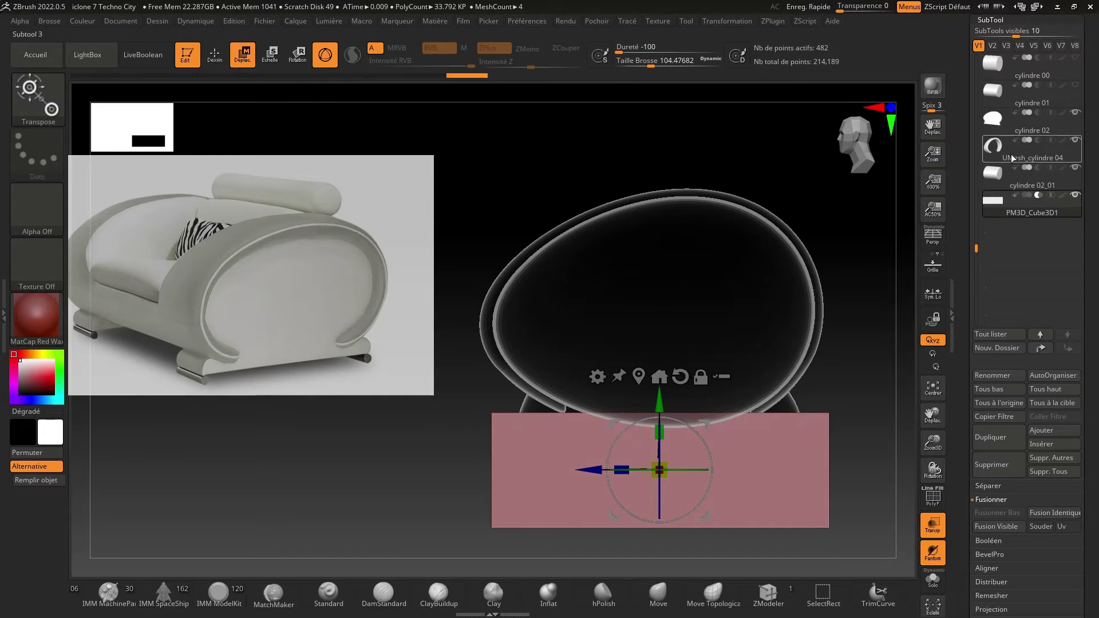
# Enlarge the duplicate cylinder cylindre 02_01 uniformly to the ring's outer contour, and align it with small moves along Z and Y.
pyautogui.click(991, 179)
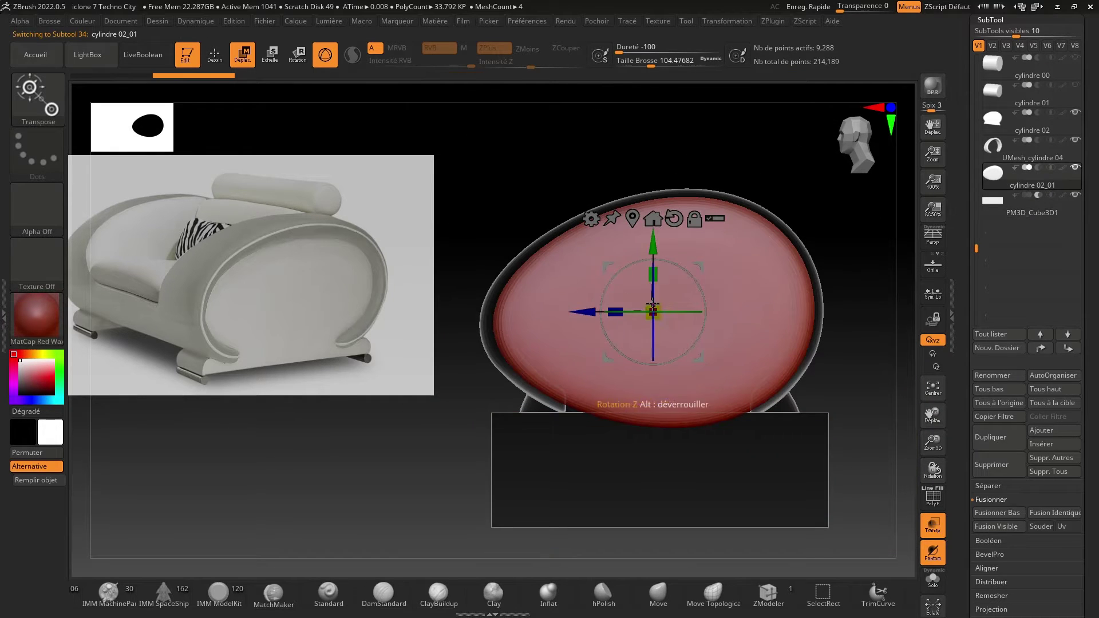
pyautogui.moveTo(649, 303); pyautogui.dragTo(653, 285)
pyautogui.moveTo(580, 312); pyautogui.dragTo(579, 312)
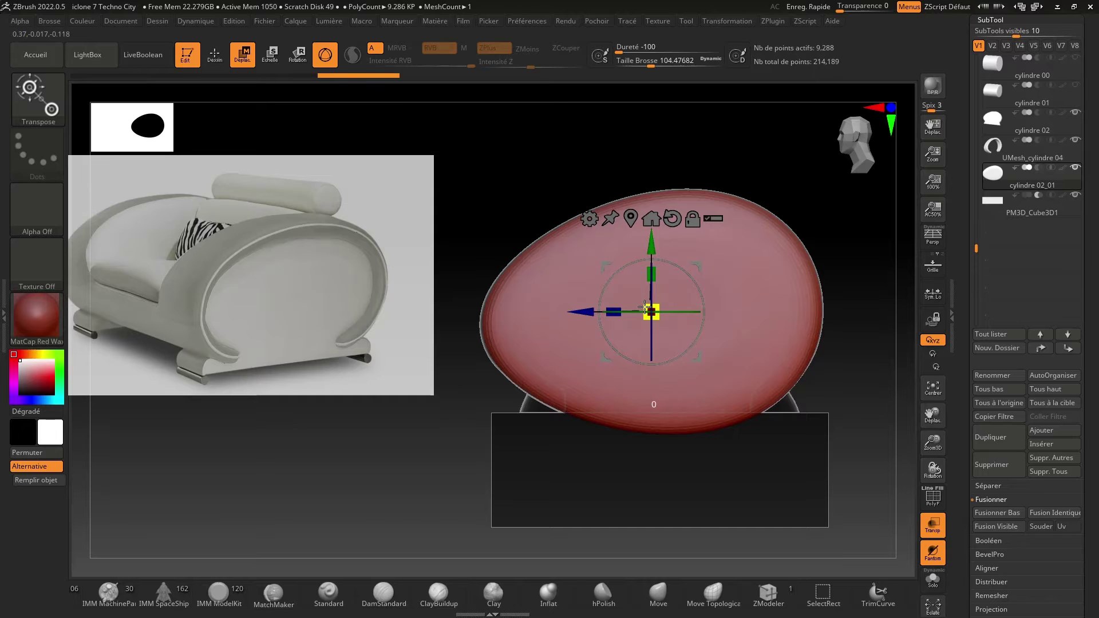
pyautogui.moveTo(587, 312); pyautogui.dragTo(587, 312)
pyautogui.moveTo(932, 444); pyautogui.dragTo(924, 361)
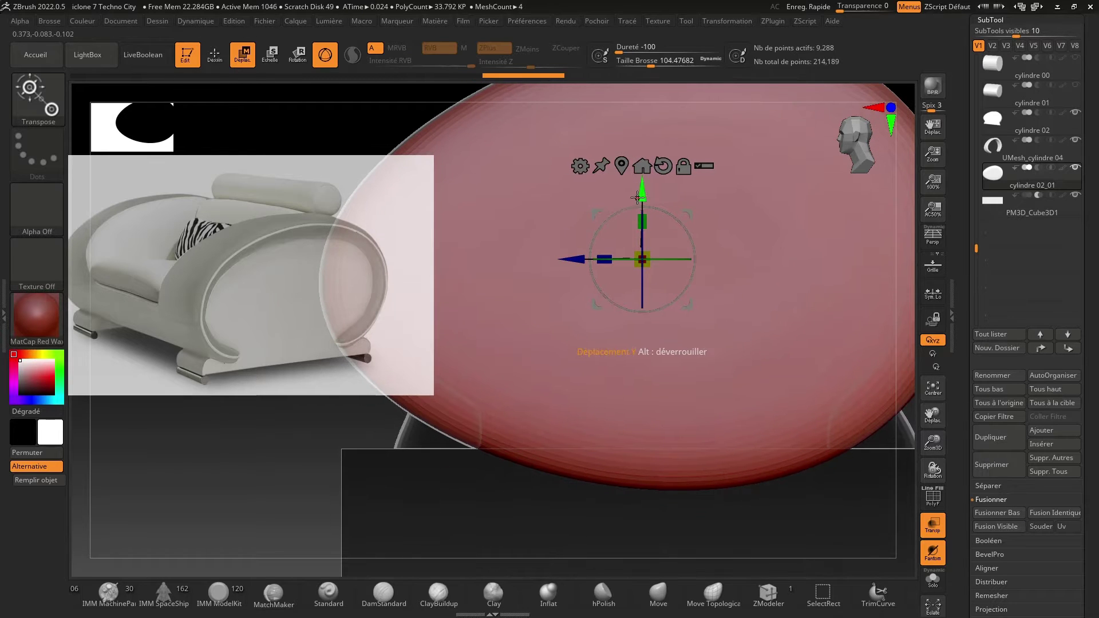
pyautogui.moveTo(643, 195); pyautogui.dragTo(642, 196)
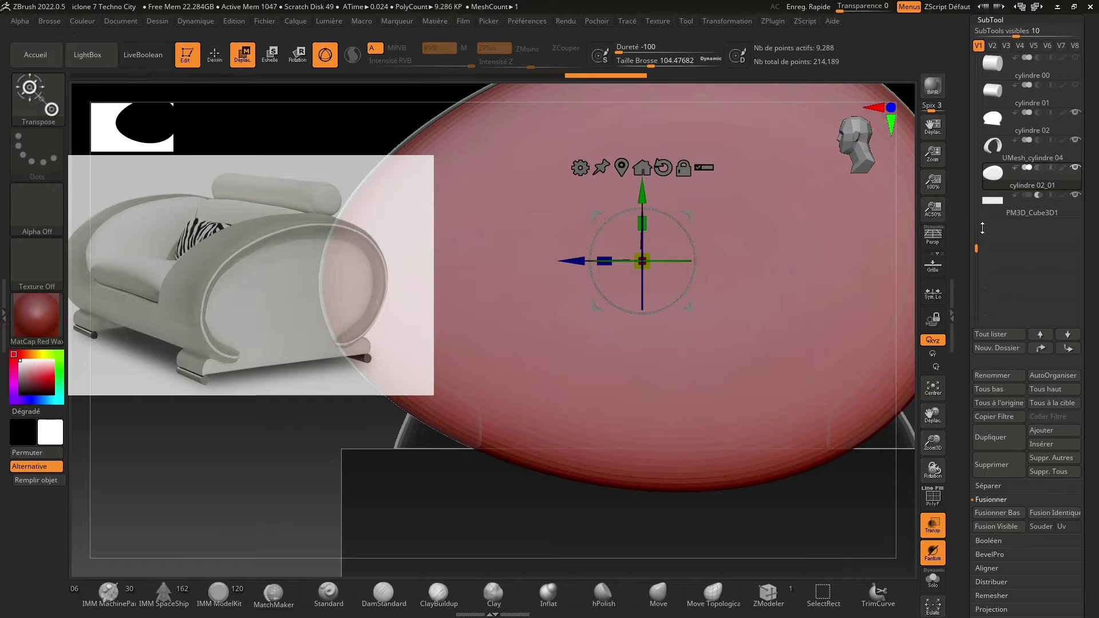
# Select the cube PM3D_Cube3D1 and check its overlap with the underside of the enlarged cylindre 02_01 from the side.
pyautogui.click(1008, 207)
pyautogui.moveTo(933, 440); pyautogui.dragTo(932, 331)
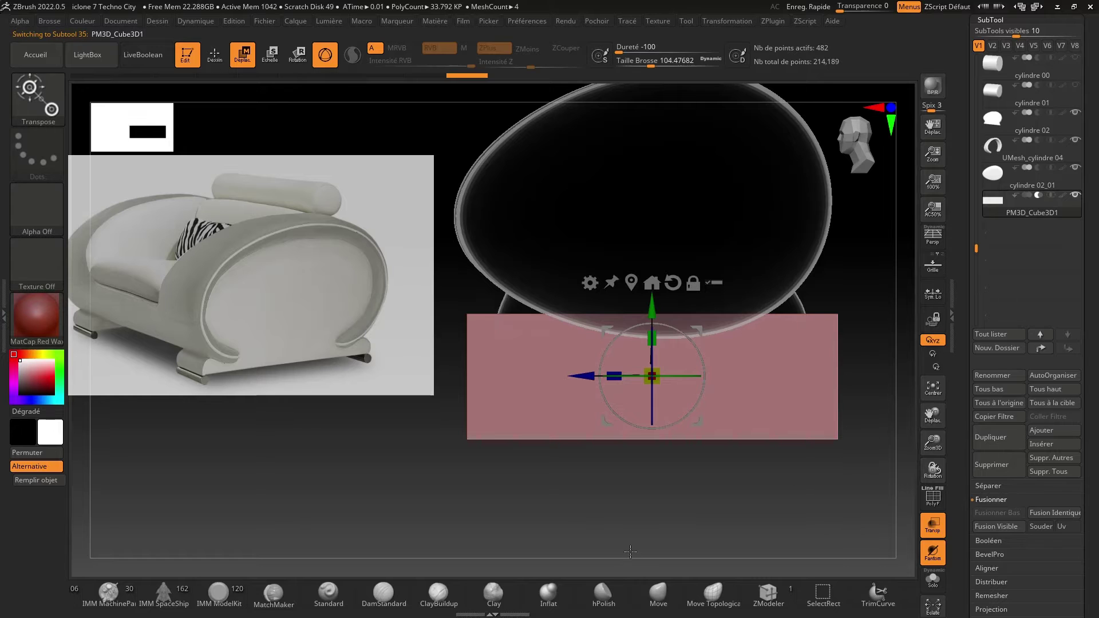
pyautogui.moveTo(819, 482); pyautogui.dragTo(624, 531)
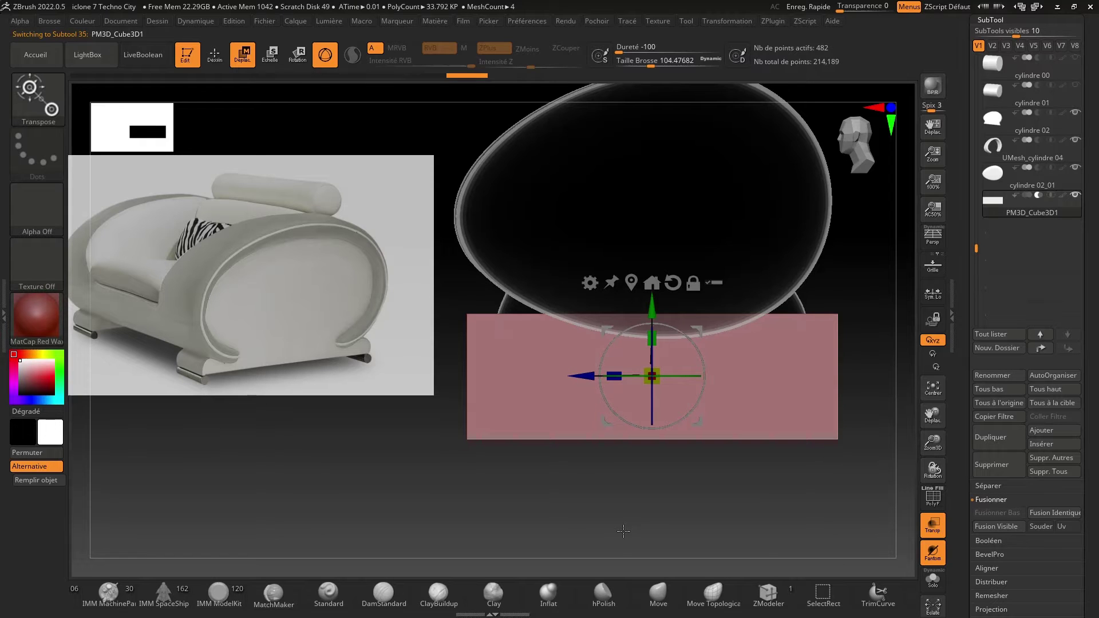
# Stretch the cutting cube under the sofa body along X until it extends past both sides of the body.
pyautogui.moveTo(624, 532); pyautogui.dragTo(654, 476)
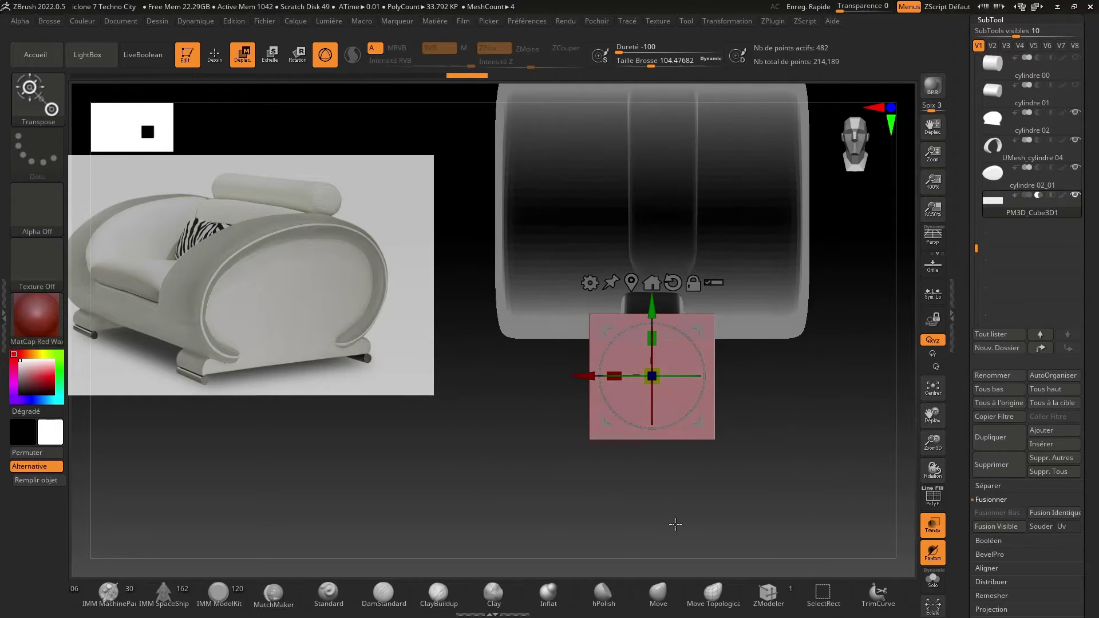
pyautogui.moveTo(594, 354); pyautogui.dragTo(276, 394)
pyautogui.moveTo(658, 509); pyautogui.dragTo(593, 510)
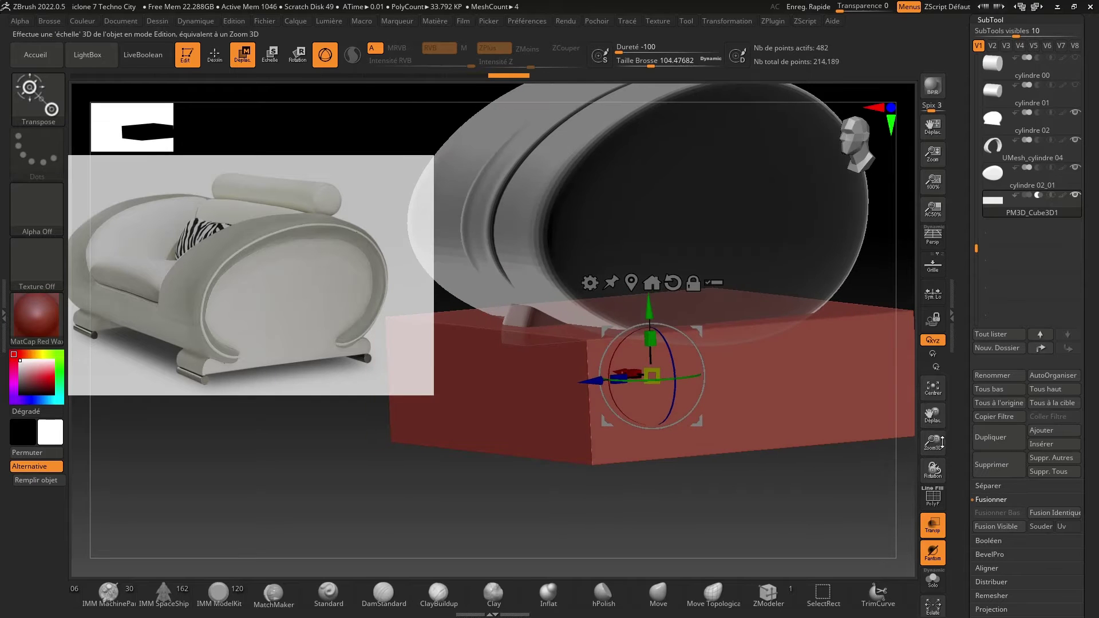
pyautogui.moveTo(934, 445)
pyautogui.mouseDown()
pyautogui.moveTo(938, 419)
pyautogui.moveTo(941, 448)
pyautogui.mouseUp()
pyautogui.moveTo(795, 488); pyautogui.dragTo(850, 483)
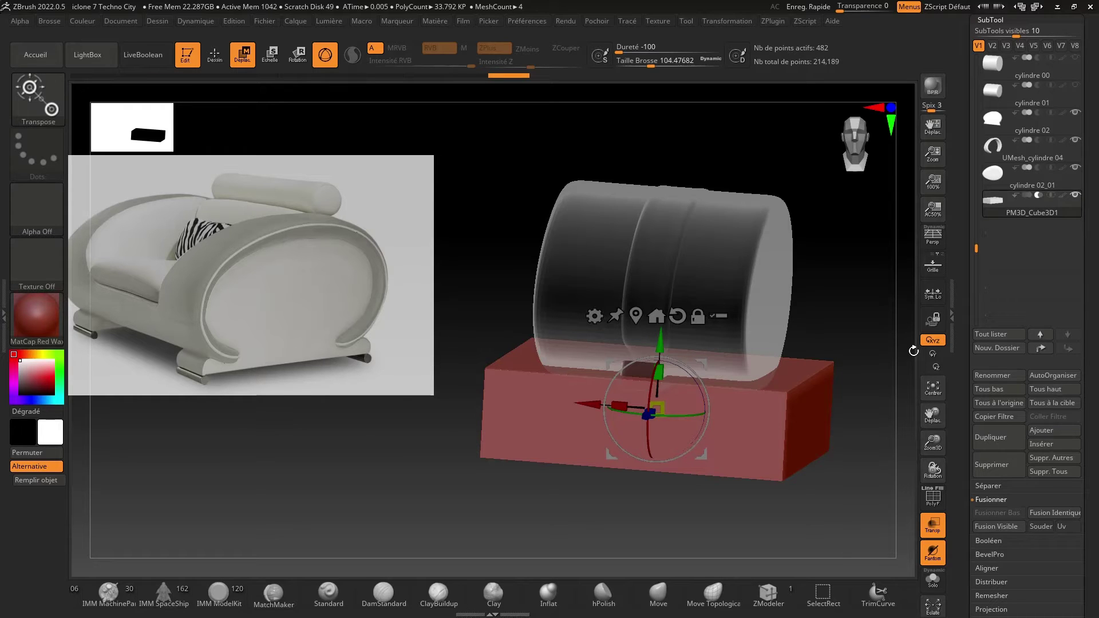
# Duplicate the PM3D_Cube3D1 cutting cube after checking it against the body with and without transparency.
pyautogui.click(933, 526)
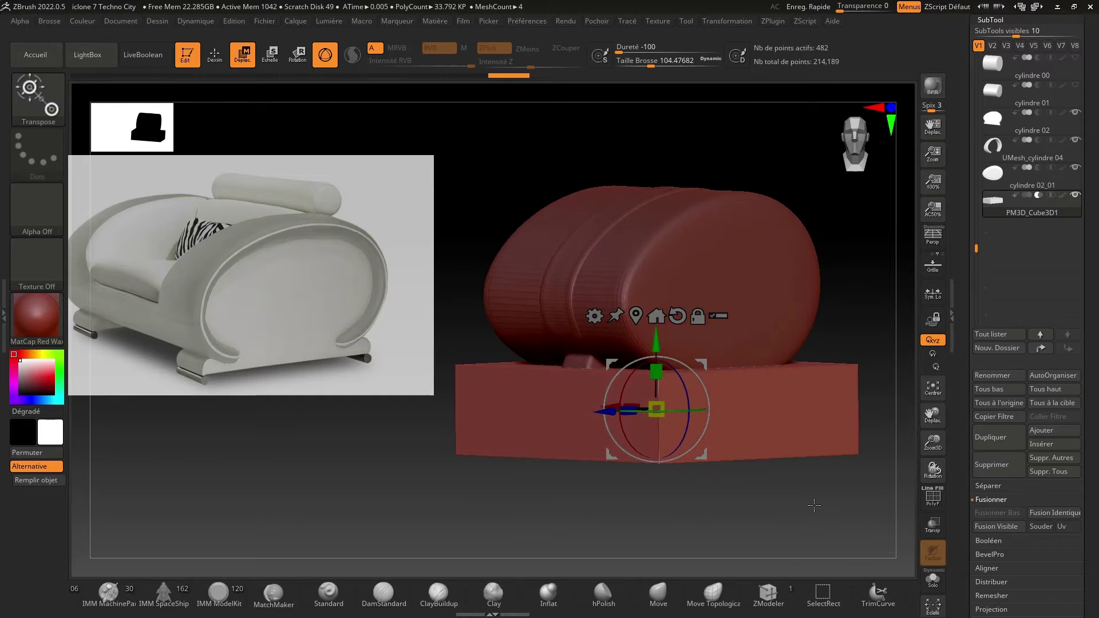
pyautogui.click(933, 526)
pyautogui.moveTo(778, 507); pyautogui.dragTo(810, 508)
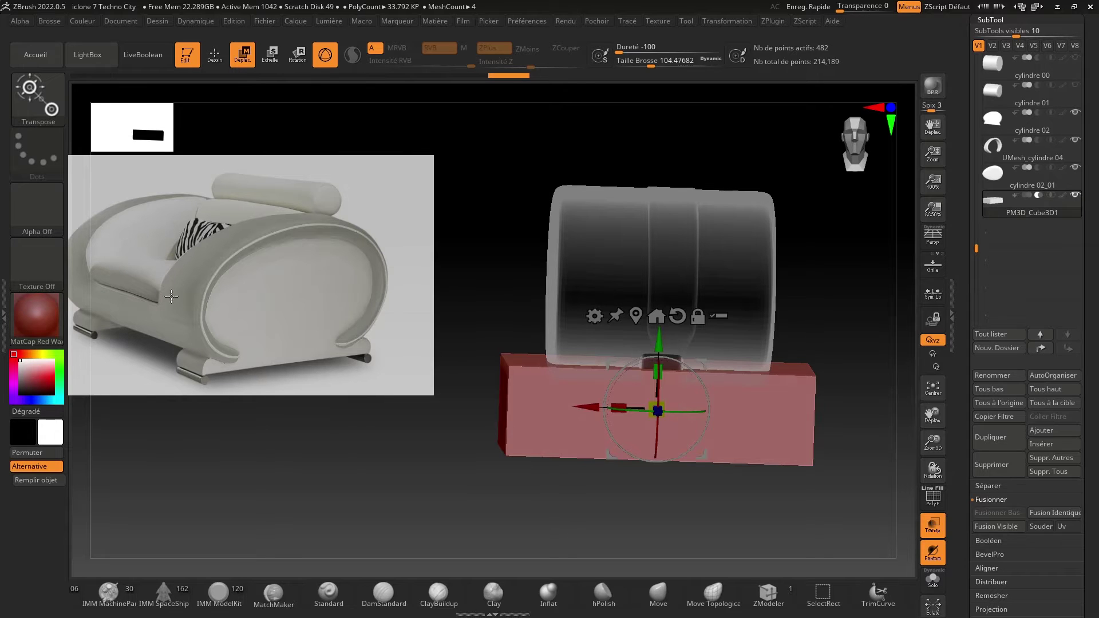
pyautogui.moveTo(431, 506); pyautogui.dragTo(427, 520)
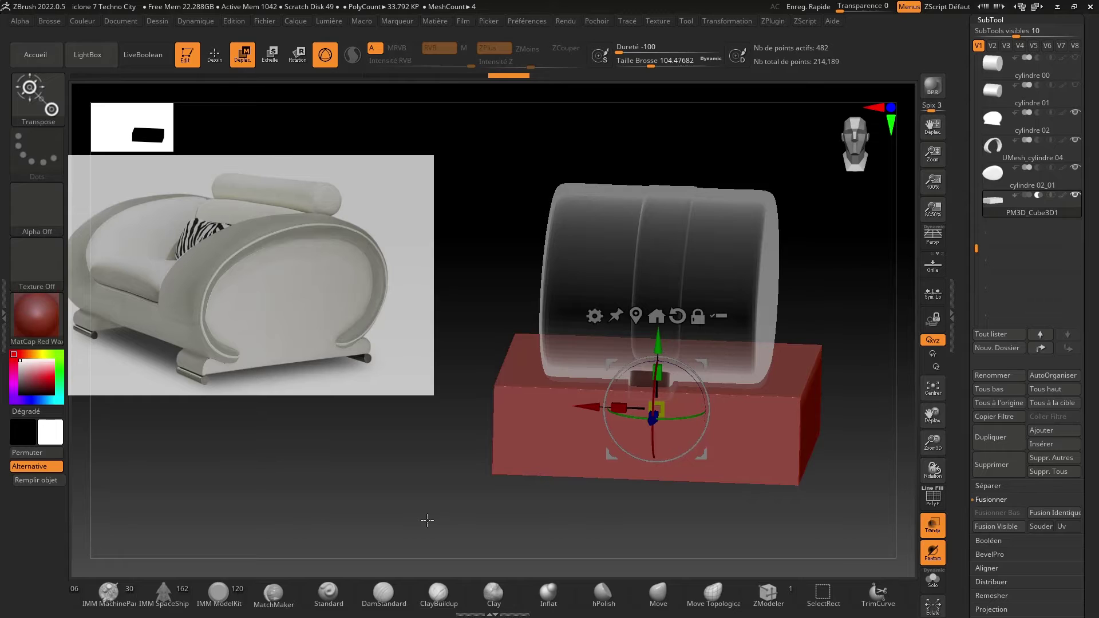
pyautogui.moveTo(427, 520); pyautogui.dragTo(492, 512)
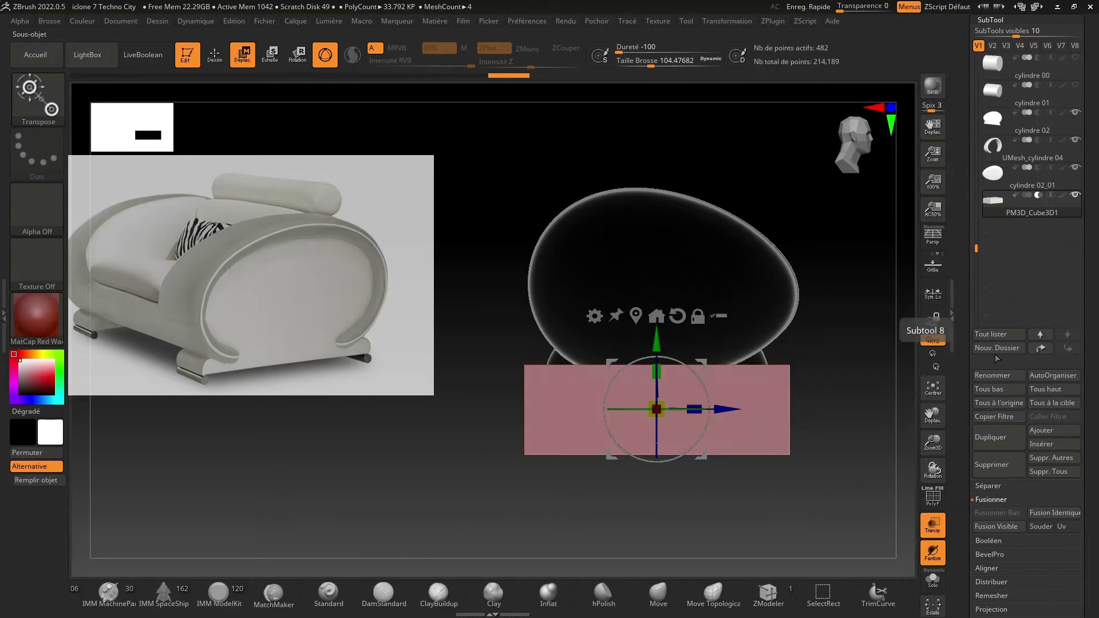
pyautogui.click(992, 441)
pyautogui.moveTo(1037, 228)
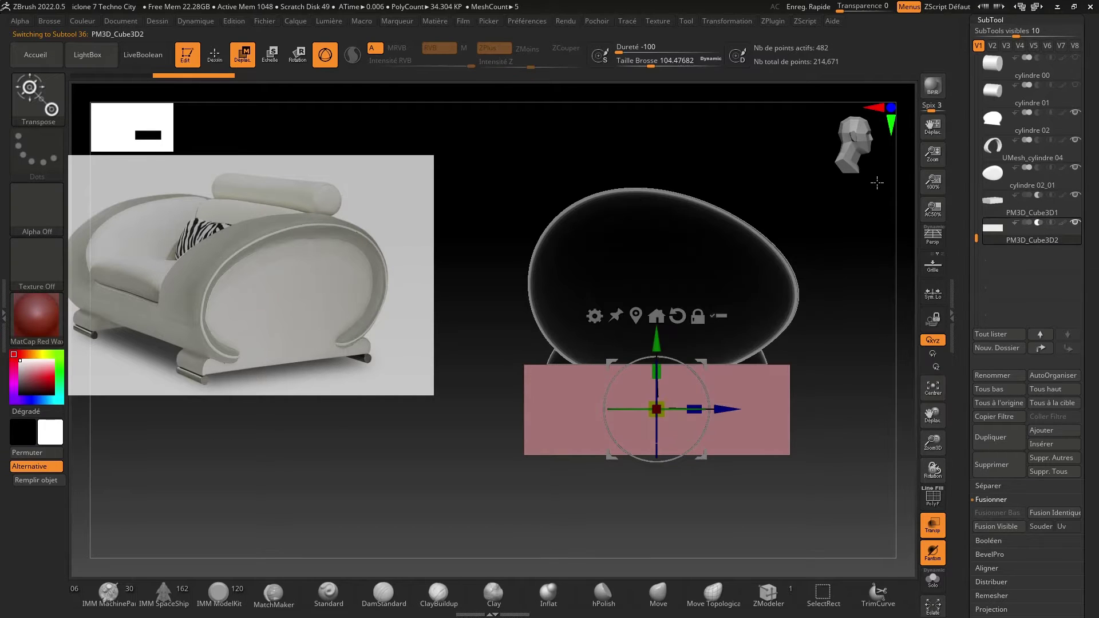
# Hide the UMesh_cylindre 04 and cylindre 02 subtools and preview the subtraction with Live Boolean in opaque display.
pyautogui.moveTo(1078, 144)
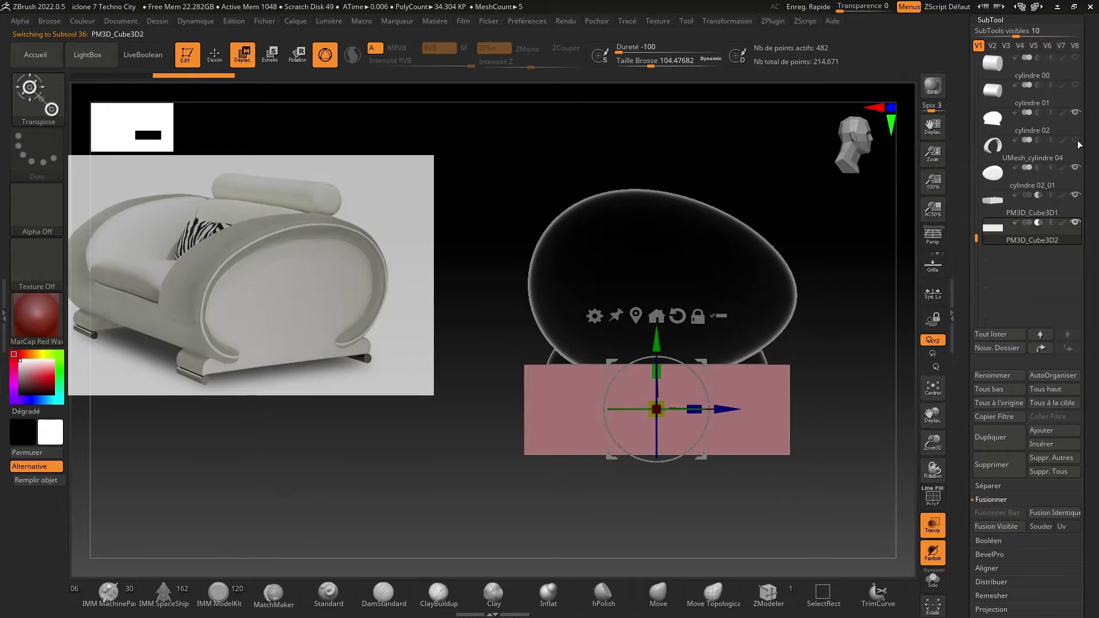
pyautogui.click(1076, 114)
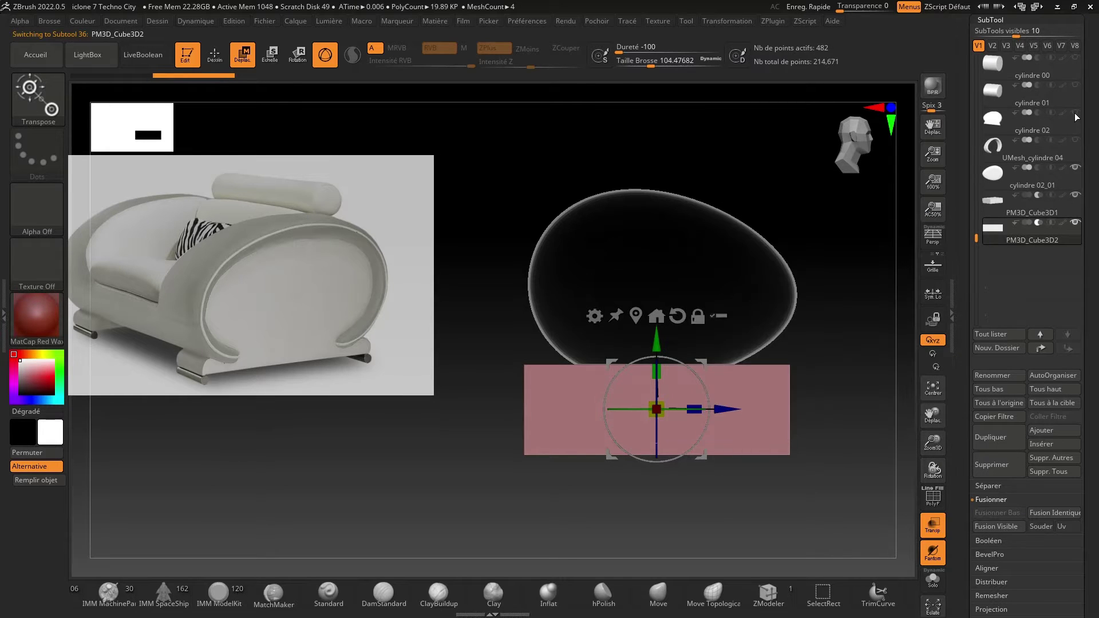
pyautogui.click(930, 517)
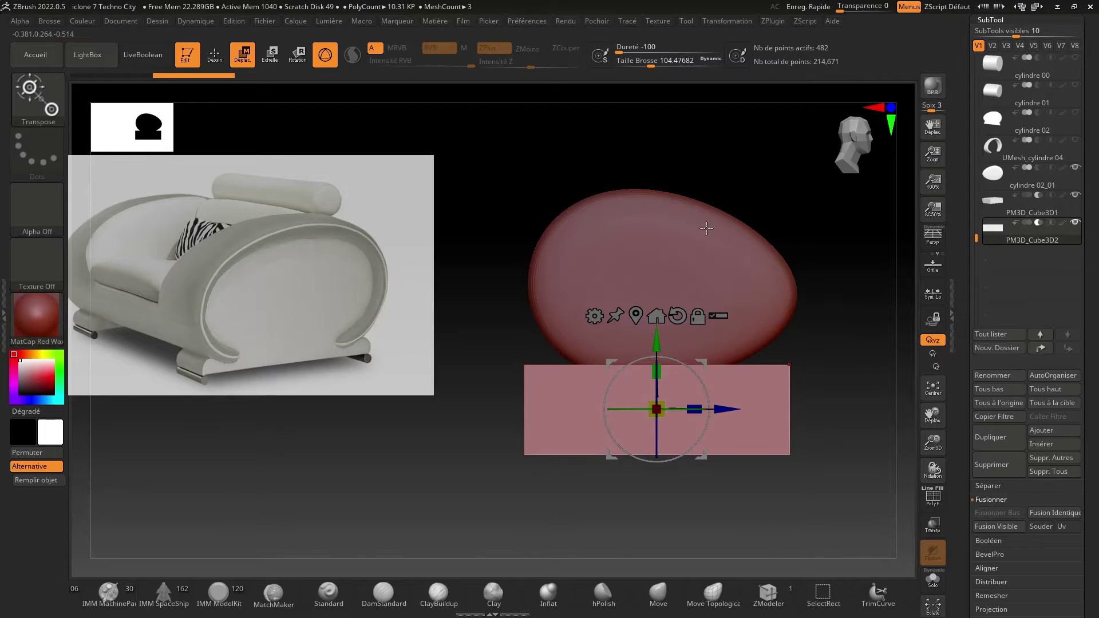
pyautogui.click(139, 57)
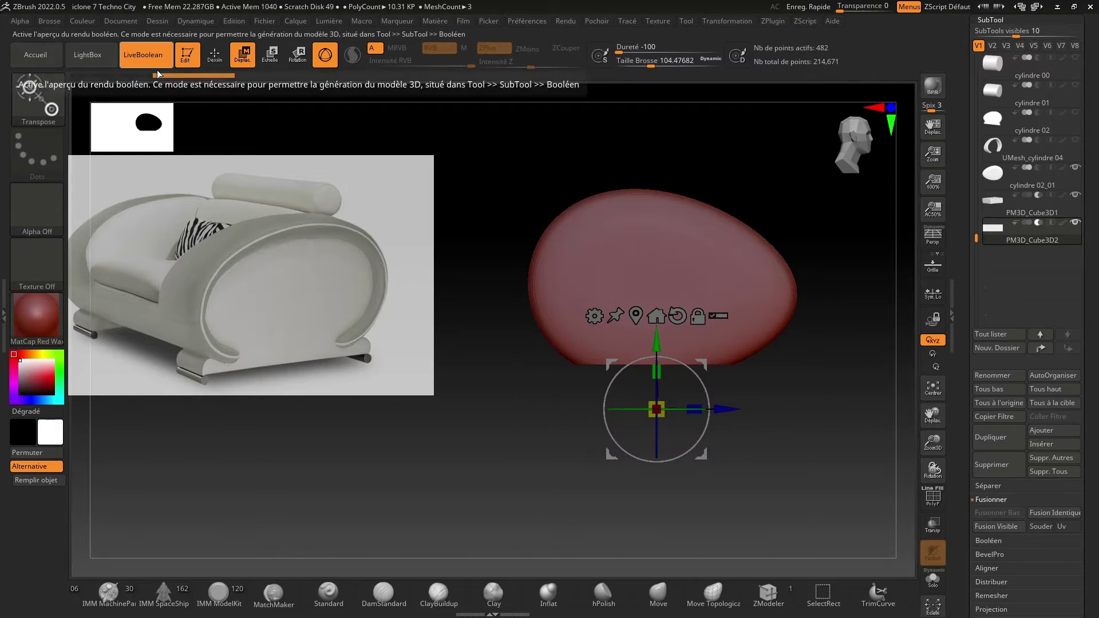
pyautogui.moveTo(596, 500)
pyautogui.mouseDown()
pyautogui.moveTo(549, 504)
pyautogui.moveTo(587, 495)
pyautogui.mouseUp()
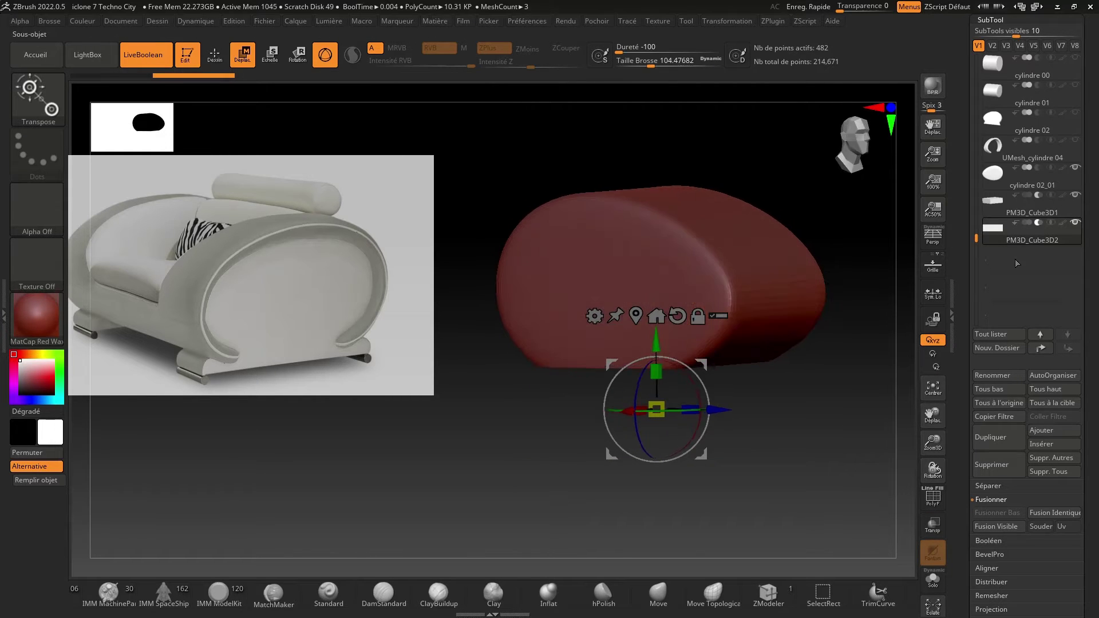
pyautogui.moveTo(772, 444); pyautogui.dragTo(803, 436)
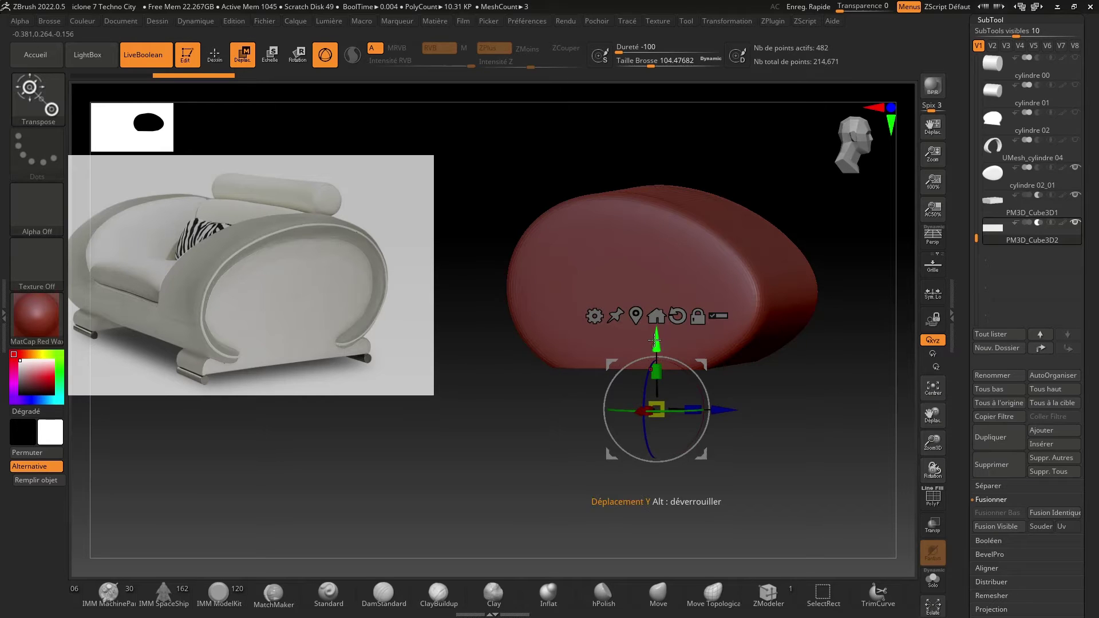
# Move the duplicated cube up about 0.51 and along Z about 0.37, and stretch it vertically to cut an L-shaped seat opening.
pyautogui.moveTo(619, 373); pyautogui.dragTo(679, 196)
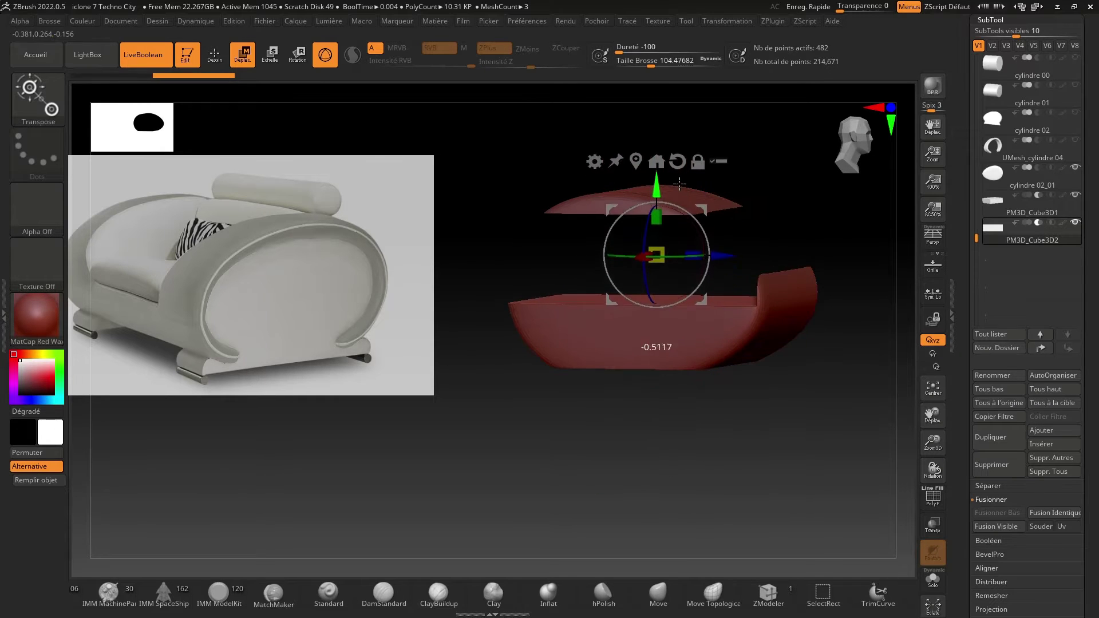
pyautogui.moveTo(719, 265); pyautogui.dragTo(827, 261)
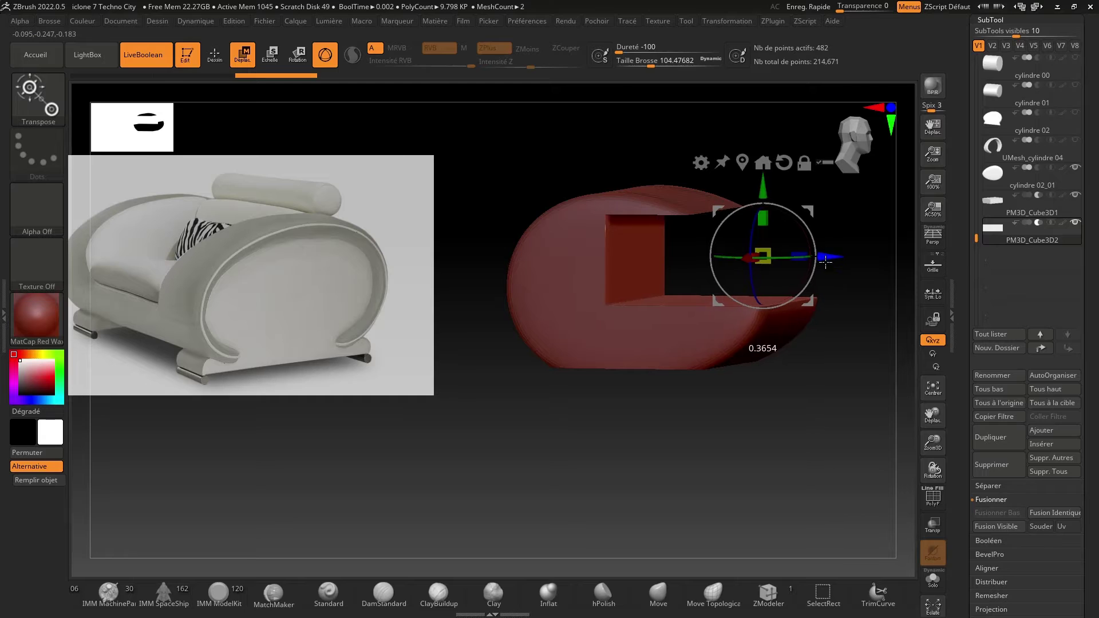
pyautogui.moveTo(933, 417); pyautogui.dragTo(928, 463)
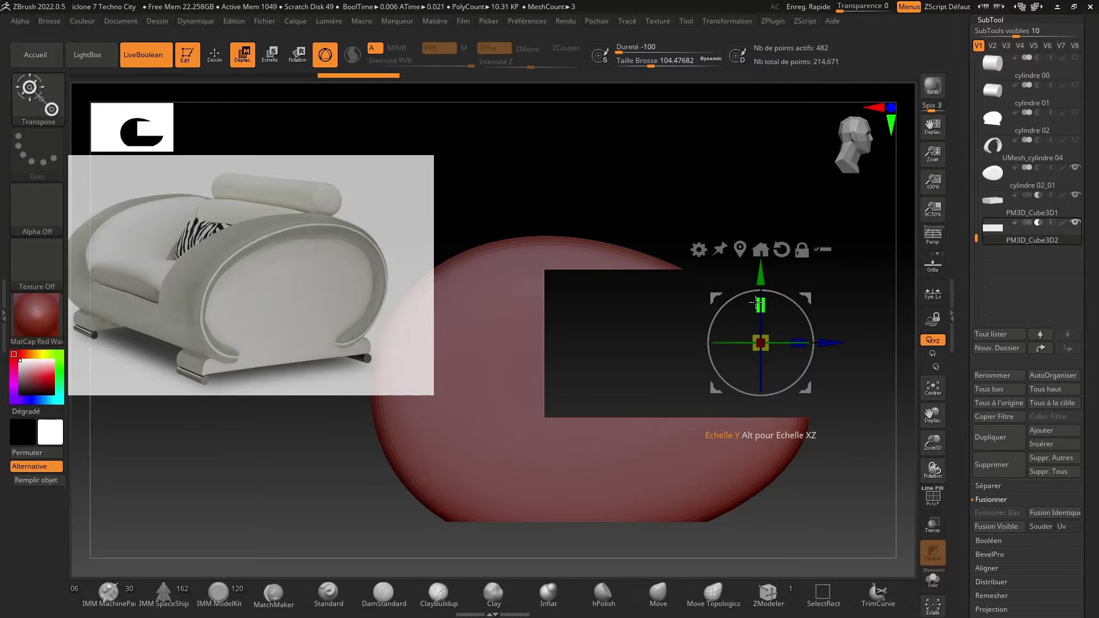
pyautogui.moveTo(760, 301); pyautogui.dragTo(760, 228)
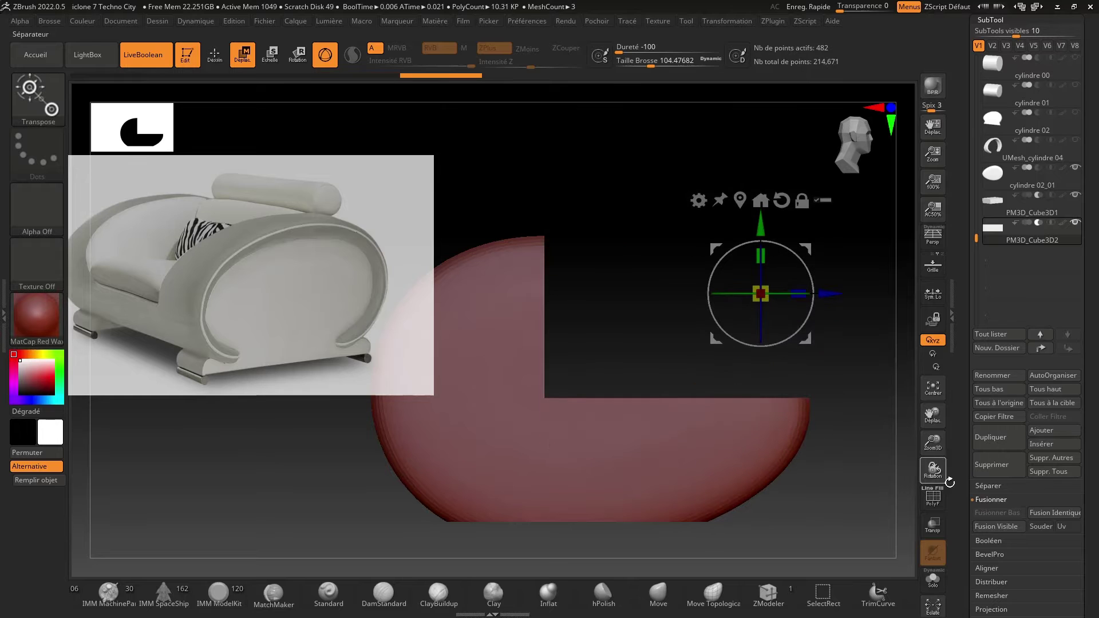
# Show the polyframe and UMesh_cylindre 04, and make the seat-cutting cube taller so it cuts deeper into the body.
pyautogui.click(933, 499)
pyautogui.moveTo(893, 425); pyautogui.dragTo(159, 435)
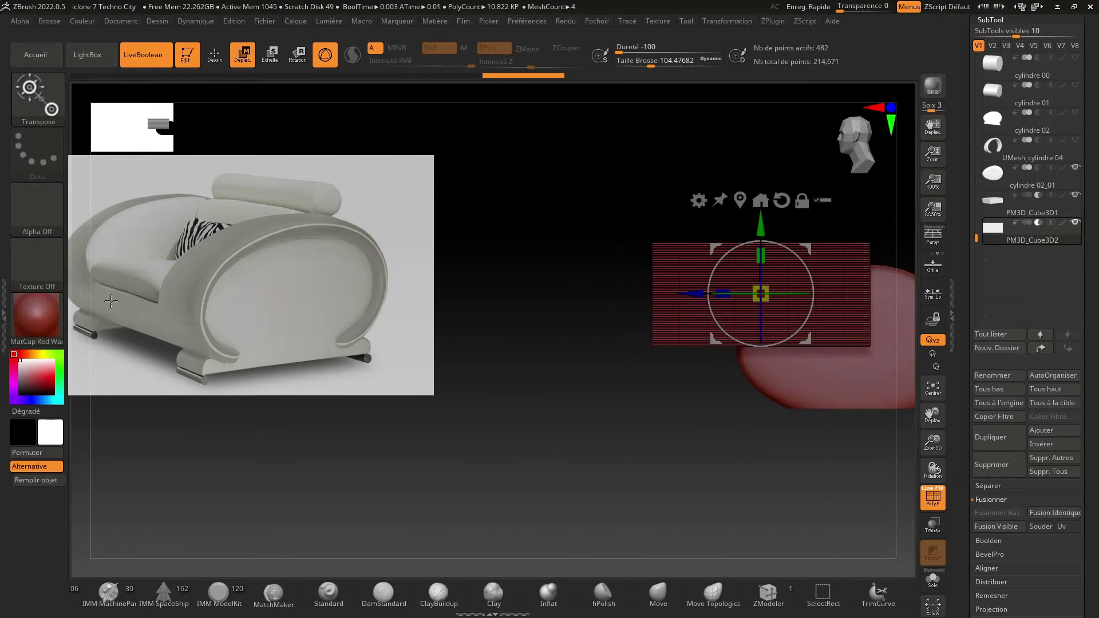
pyautogui.moveTo(576, 489); pyautogui.dragTo(802, 503)
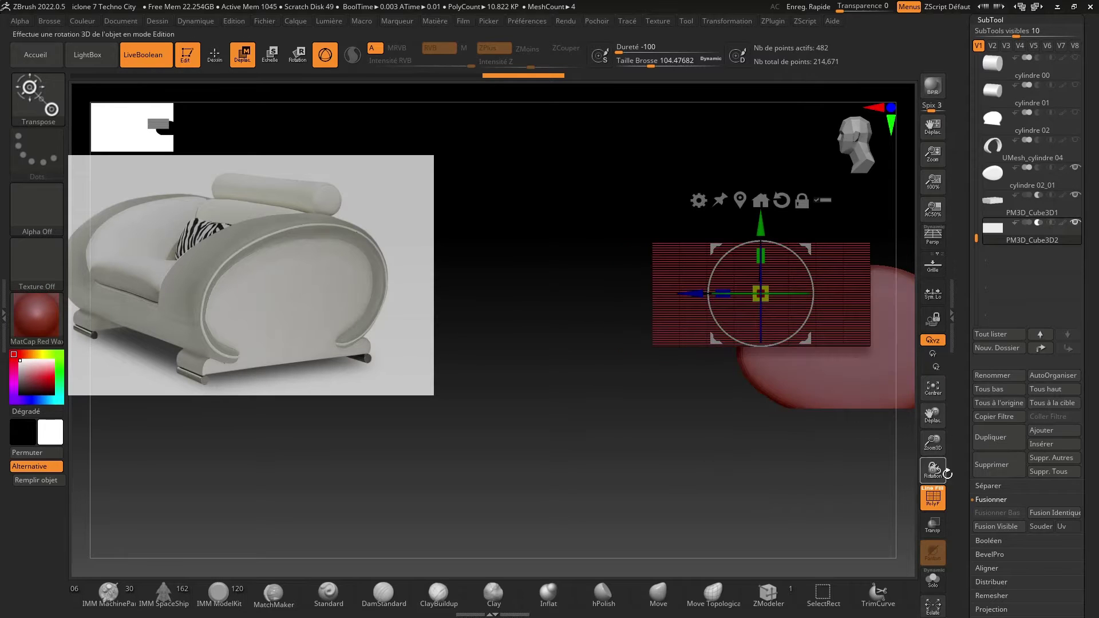
pyautogui.moveTo(934, 441); pyautogui.dragTo(855, 405)
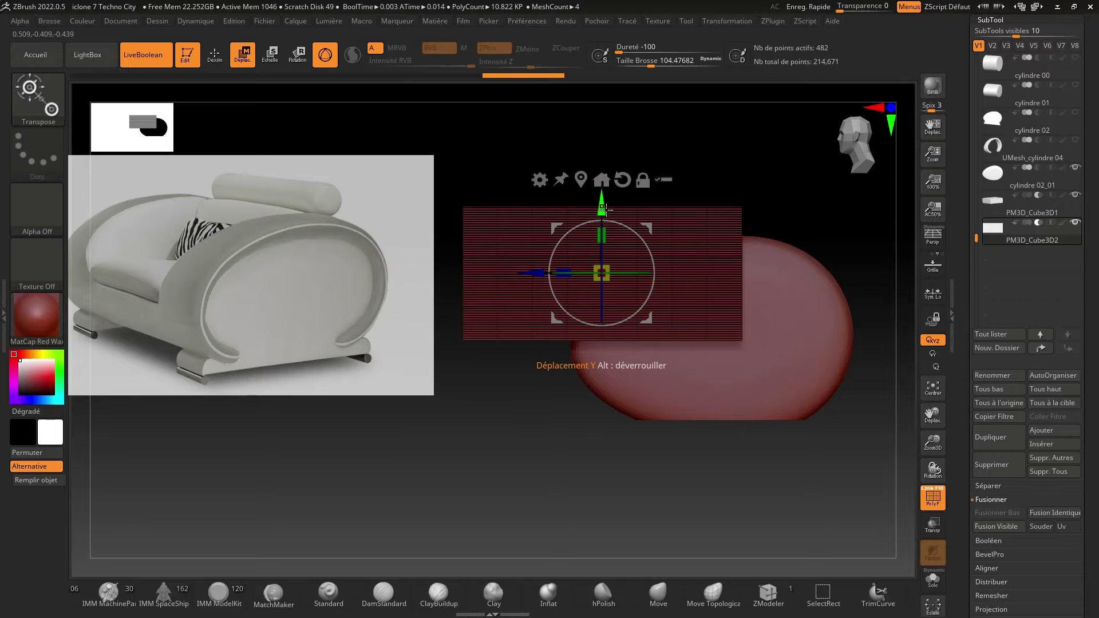
pyautogui.click(1076, 140)
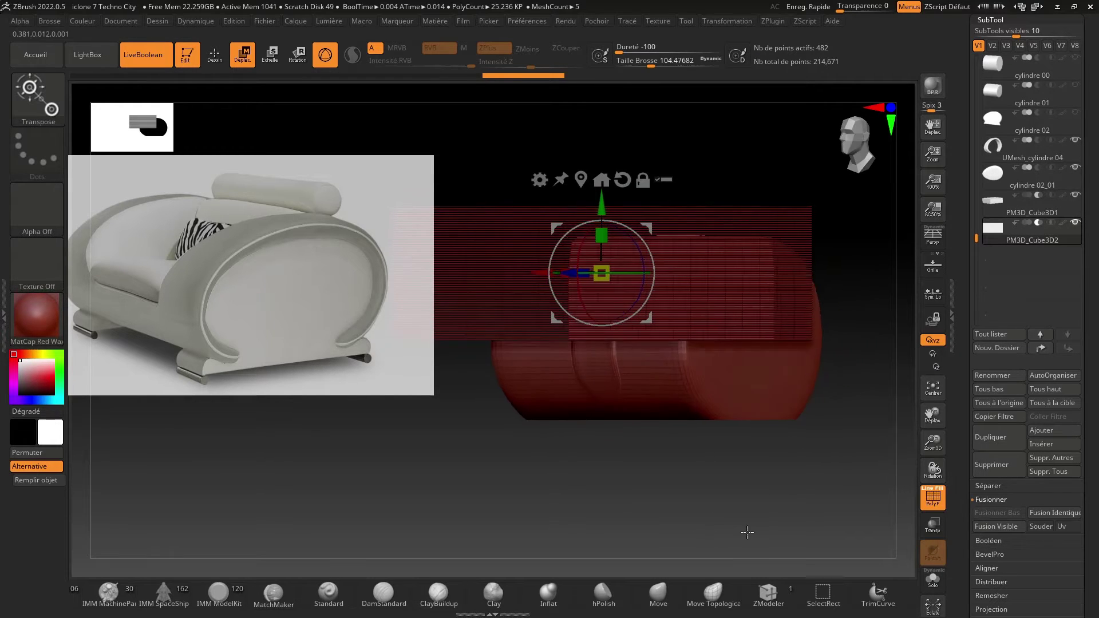
pyautogui.moveTo(747, 533); pyautogui.dragTo(708, 529)
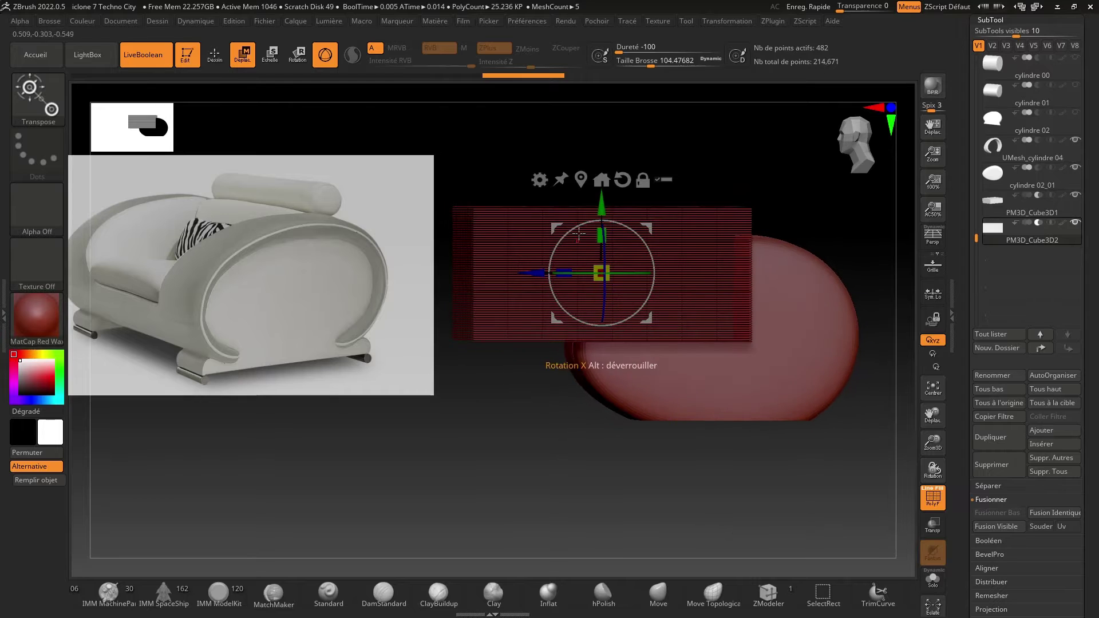
pyautogui.moveTo(600, 235); pyautogui.dragTo(639, 215)
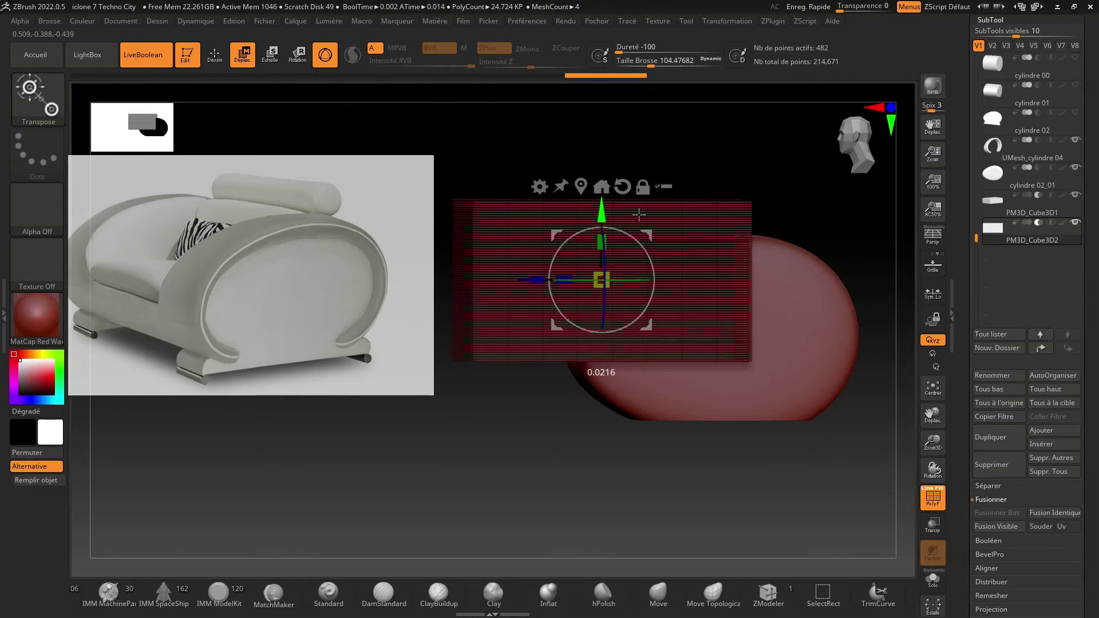
# Check the cutters in transparent display, hide UMesh_cylindre 04, and view the seat cut from the side without the polyframe.
pyautogui.click(932, 525)
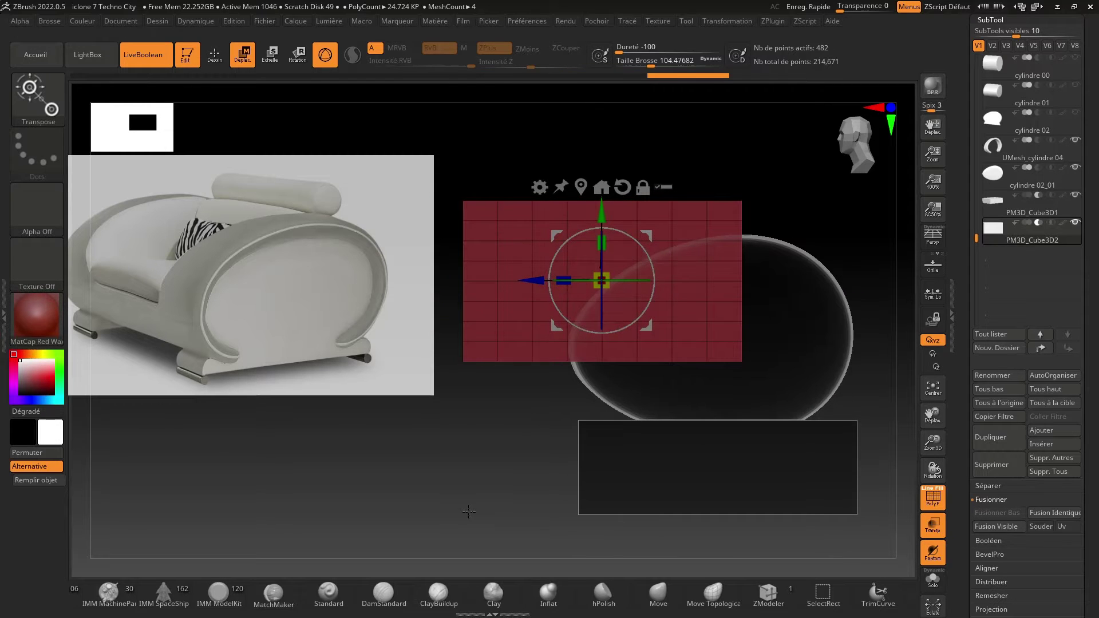
pyautogui.moveTo(500, 483); pyautogui.dragTo(497, 481)
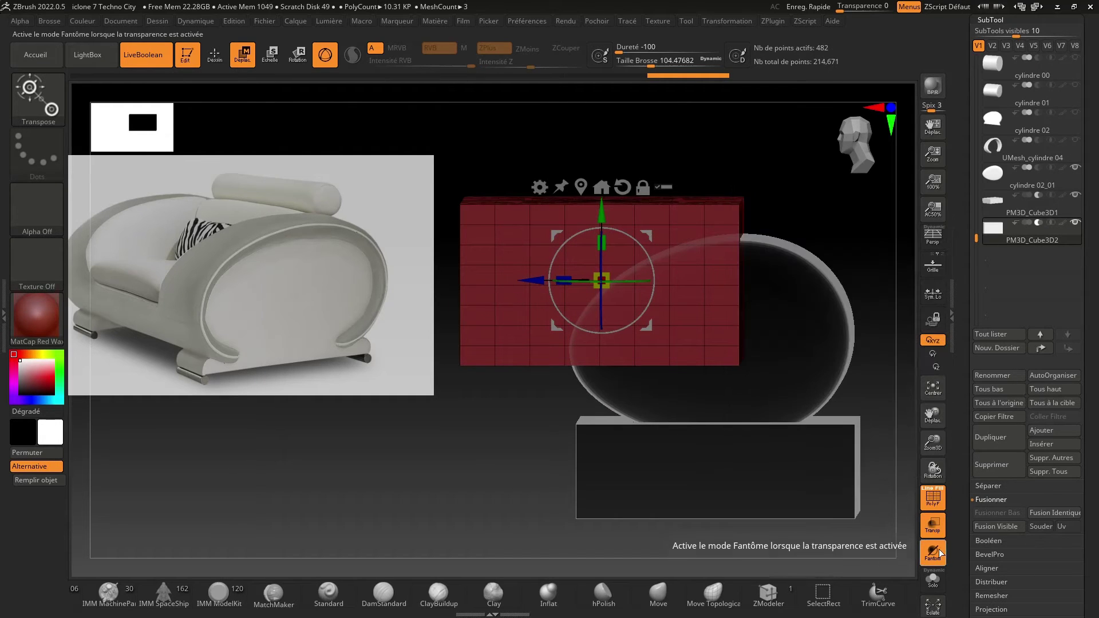
pyautogui.click(933, 527)
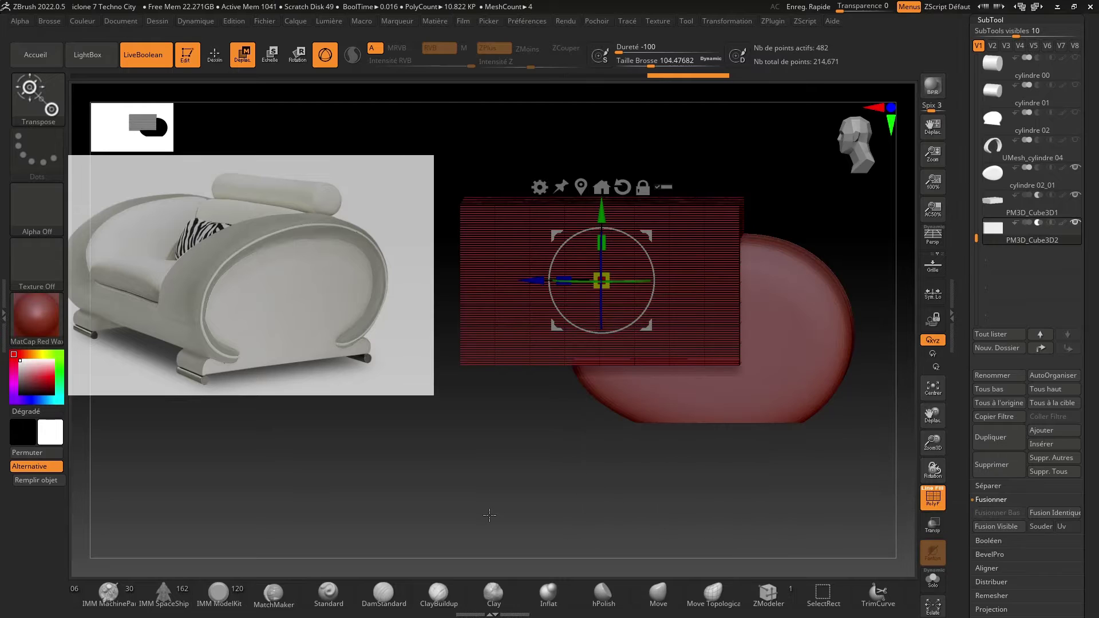
pyautogui.click(932, 507)
pyautogui.moveTo(729, 515); pyautogui.dragTo(859, 480)
pyautogui.moveTo(934, 450); pyautogui.dragTo(1043, 456)
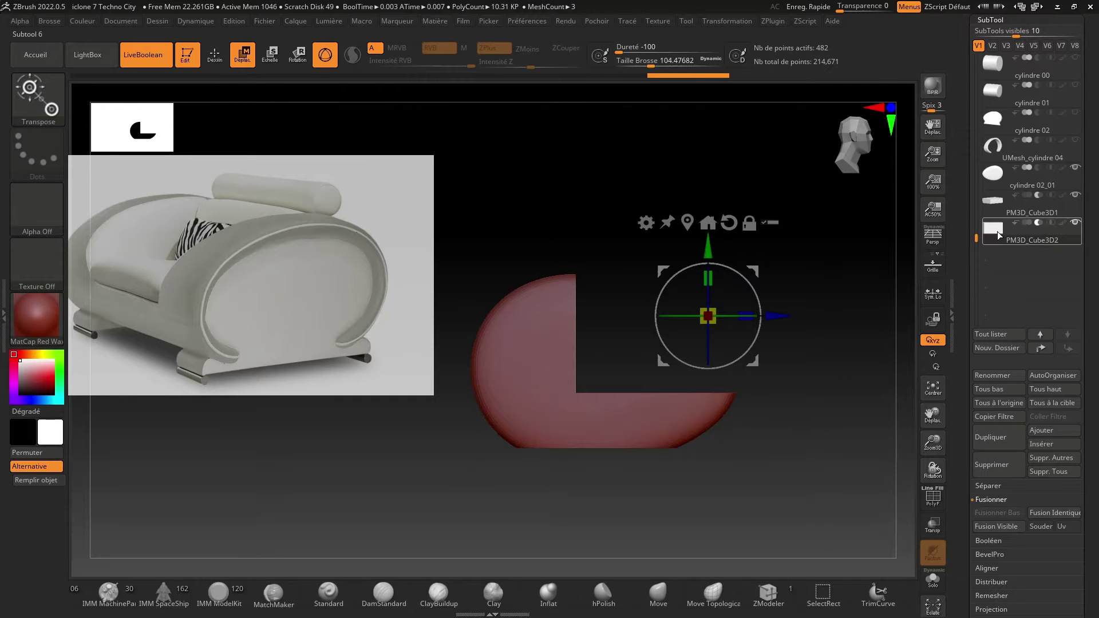
# Duplicate the PM3D_Cube3D2 seat-cutting cube and set the copy to boolean subtraction.
pyautogui.click(933, 496)
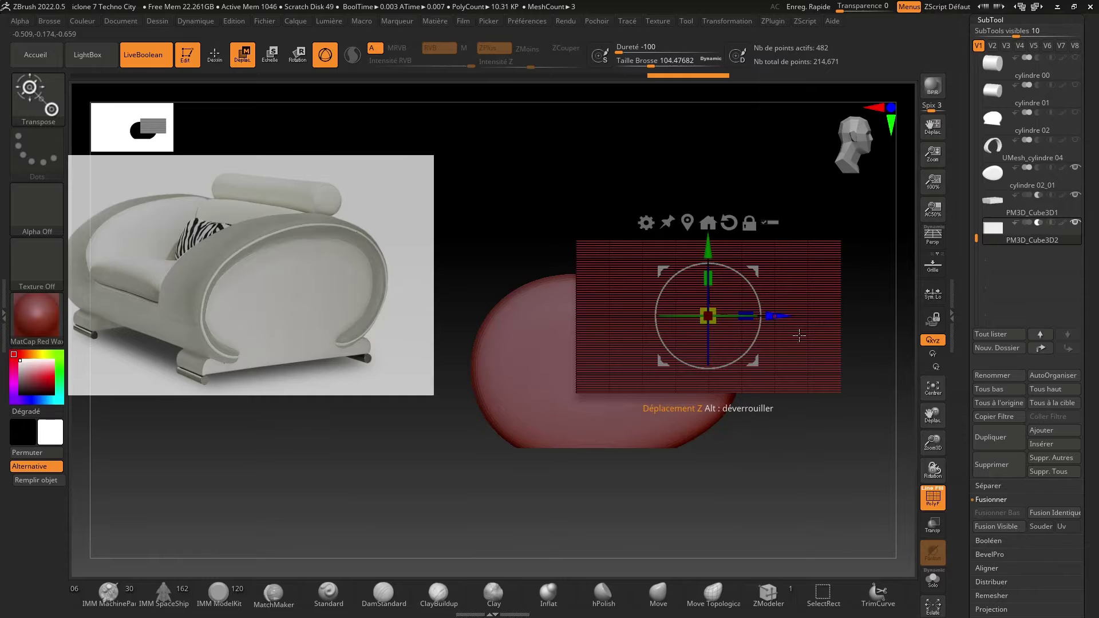
pyautogui.click(984, 440)
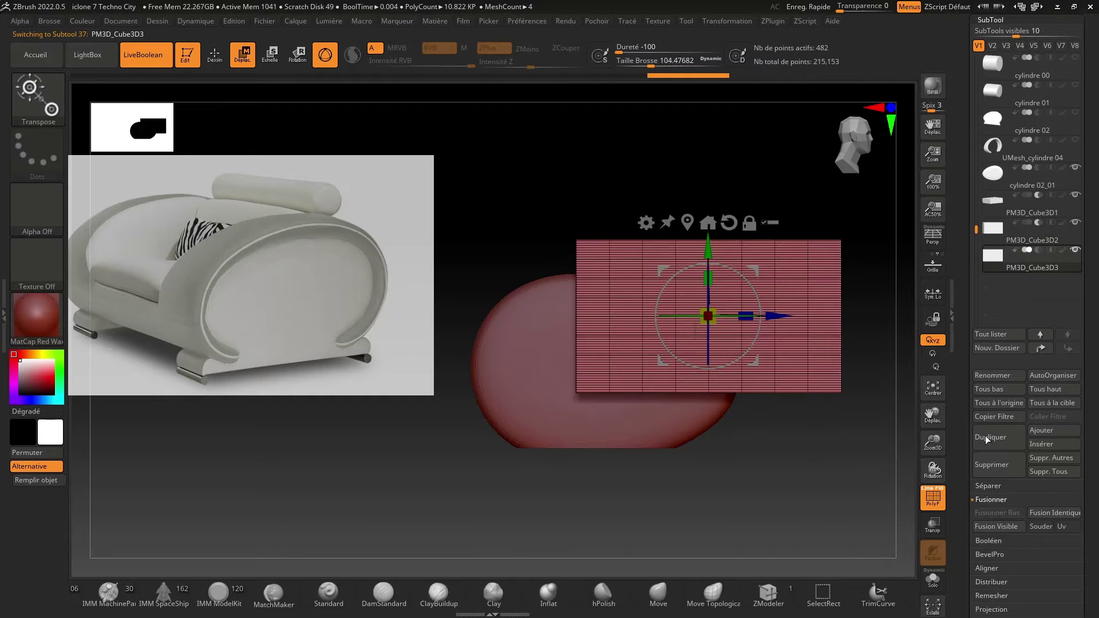
pyautogui.click(933, 497)
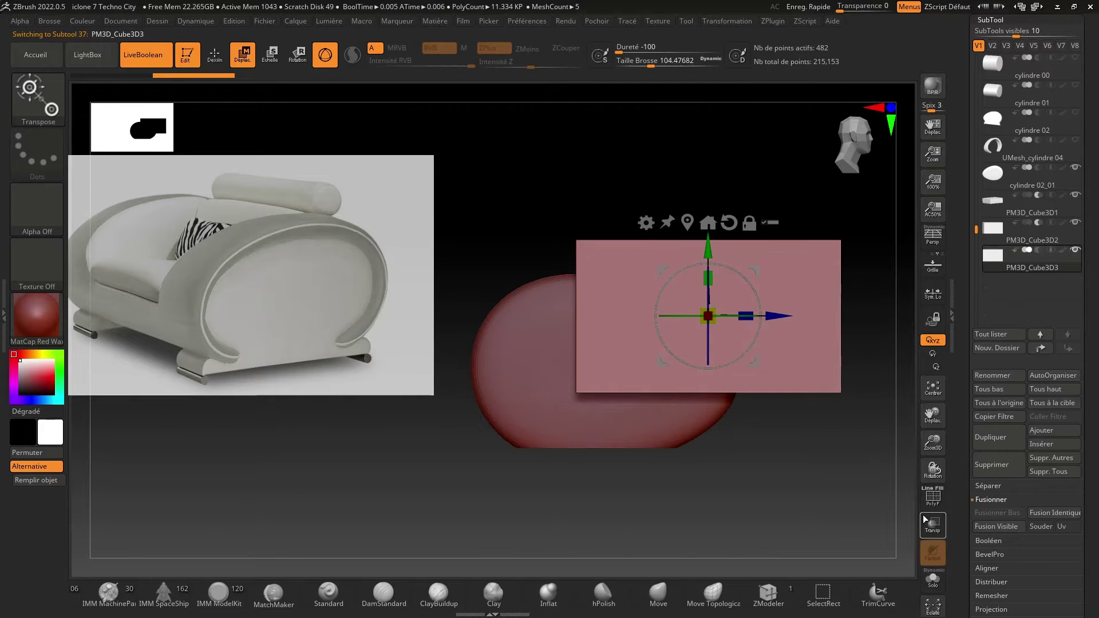
pyautogui.click(1038, 250)
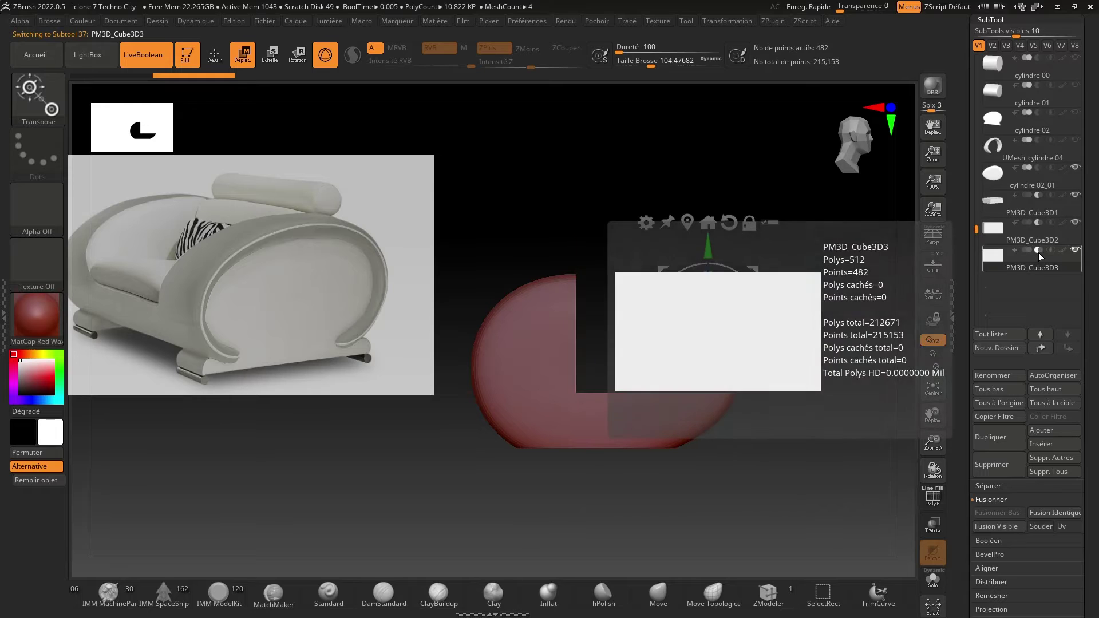
# Tilt the new cube slightly and shift it along Y and Z toward the backrest to give the backrest a reclined face.
pyautogui.hotkey('shift', 'f')
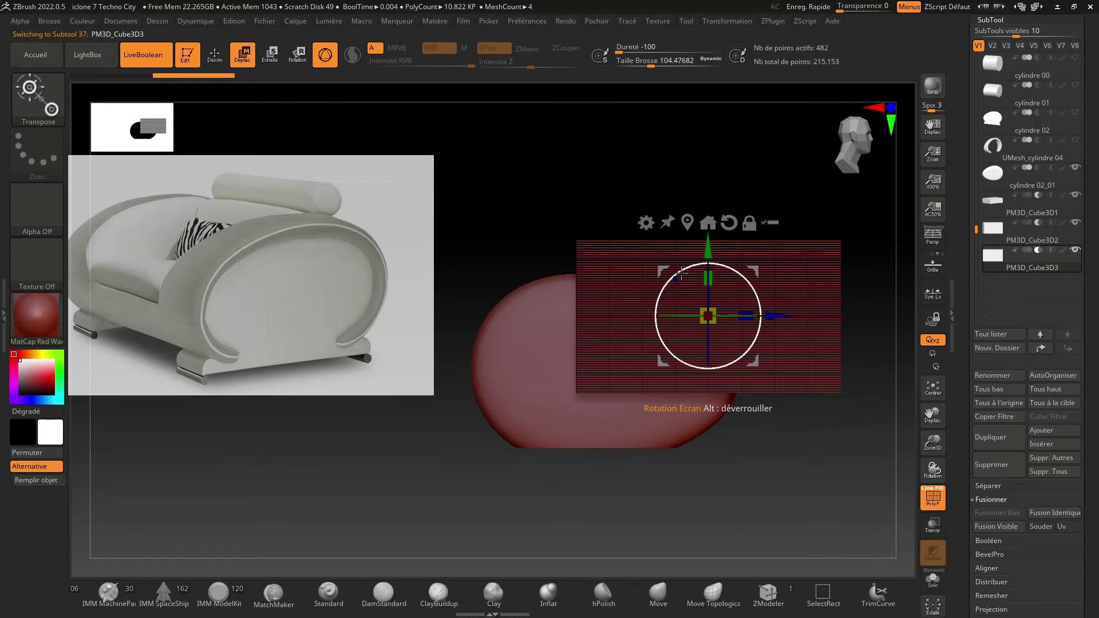
pyautogui.moveTo(681, 273); pyautogui.dragTo(701, 241)
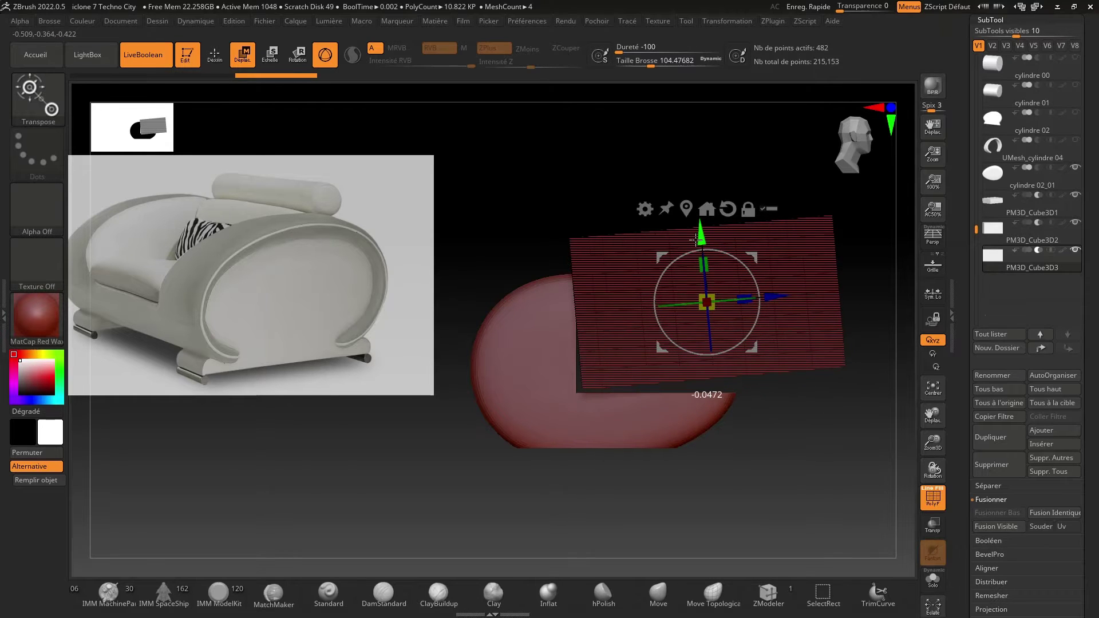
pyautogui.moveTo(761, 298); pyautogui.dragTo(733, 301)
pyautogui.click(935, 500)
pyautogui.moveTo(883, 489); pyautogui.dragTo(828, 479)
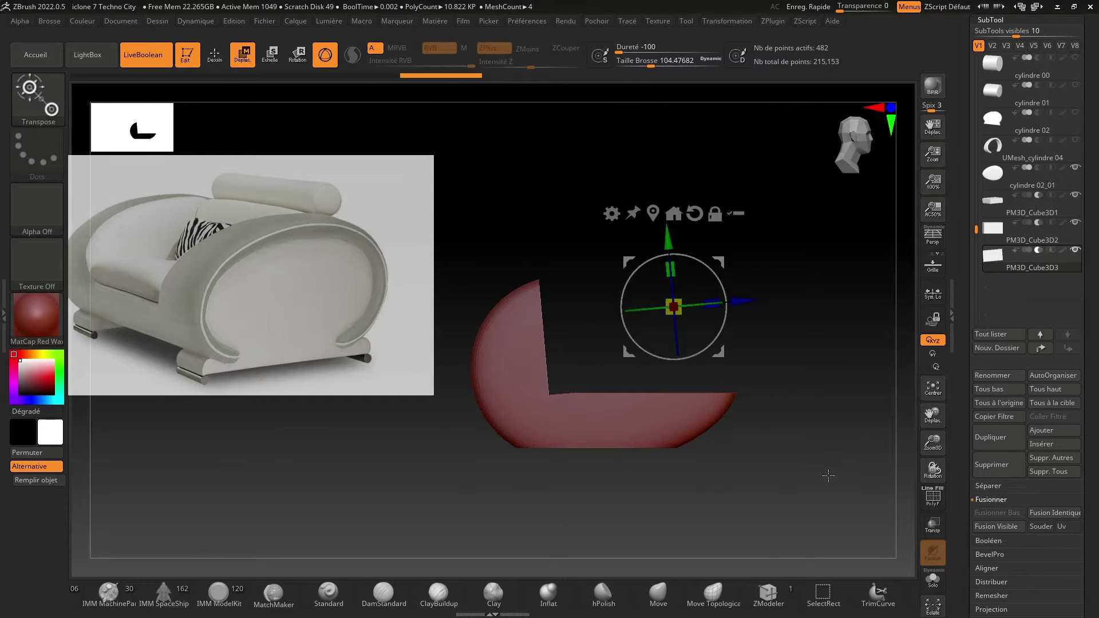
# Nudge the tilted PM3D_Cube3D3 cutter along Y and by about -0.0141 along Z to cut slightly deeper into the backrest.
pyautogui.moveTo(668, 242); pyautogui.dragTo(669, 244)
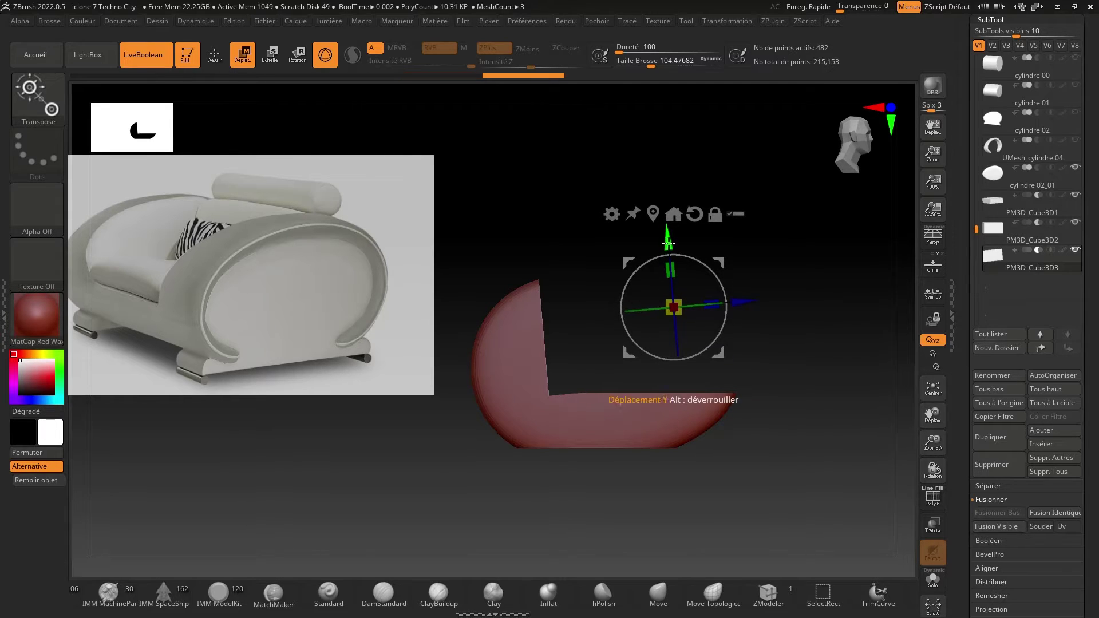
pyautogui.moveTo(744, 306); pyautogui.dragTo(740, 308)
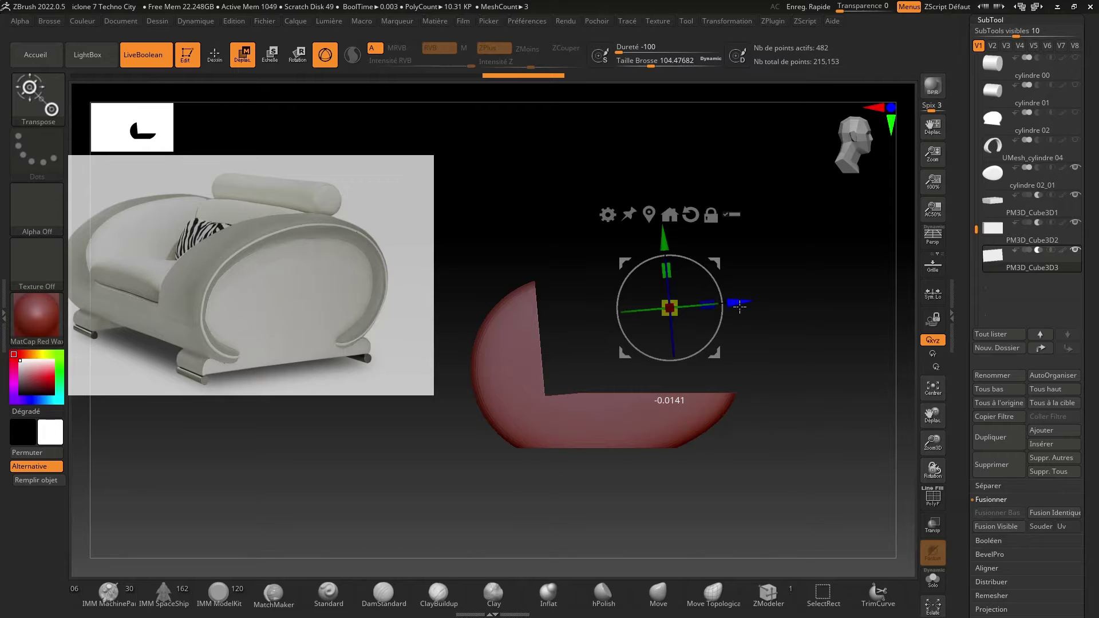
pyautogui.moveTo(740, 307); pyautogui.dragTo(740, 308)
pyautogui.moveTo(874, 417); pyautogui.dragTo(726, 440)
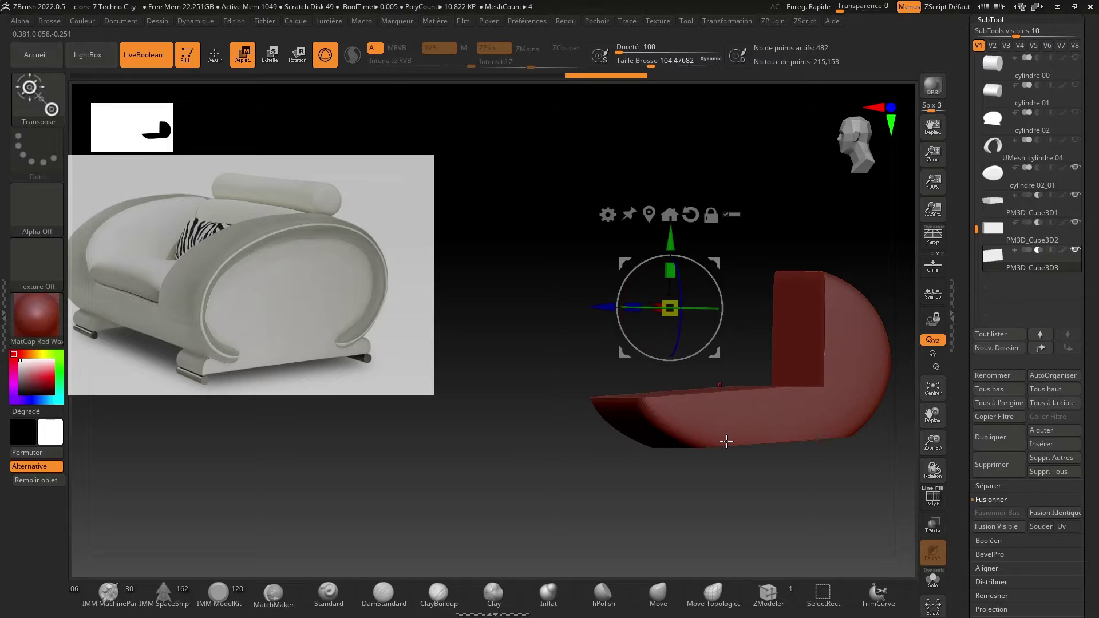
pyautogui.moveTo(681, 477); pyautogui.dragTo(676, 518)
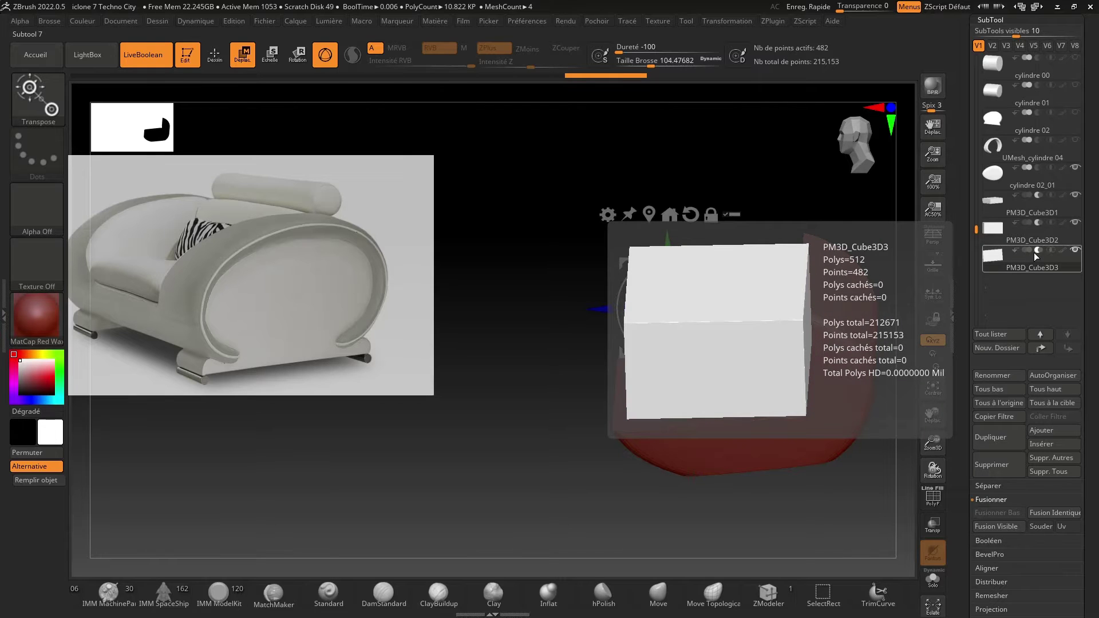
# Display the uncut body and cutters transparently with the seated mannequin AF Assis to compare the seat's scale from the side.
pyautogui.click(144, 54)
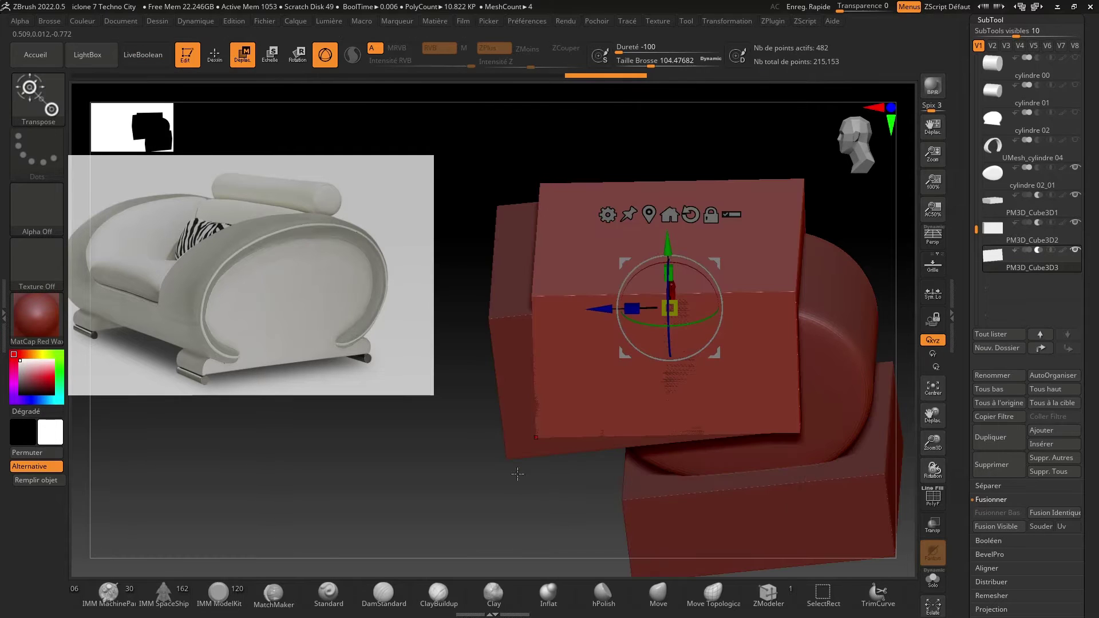
pyautogui.click(933, 524)
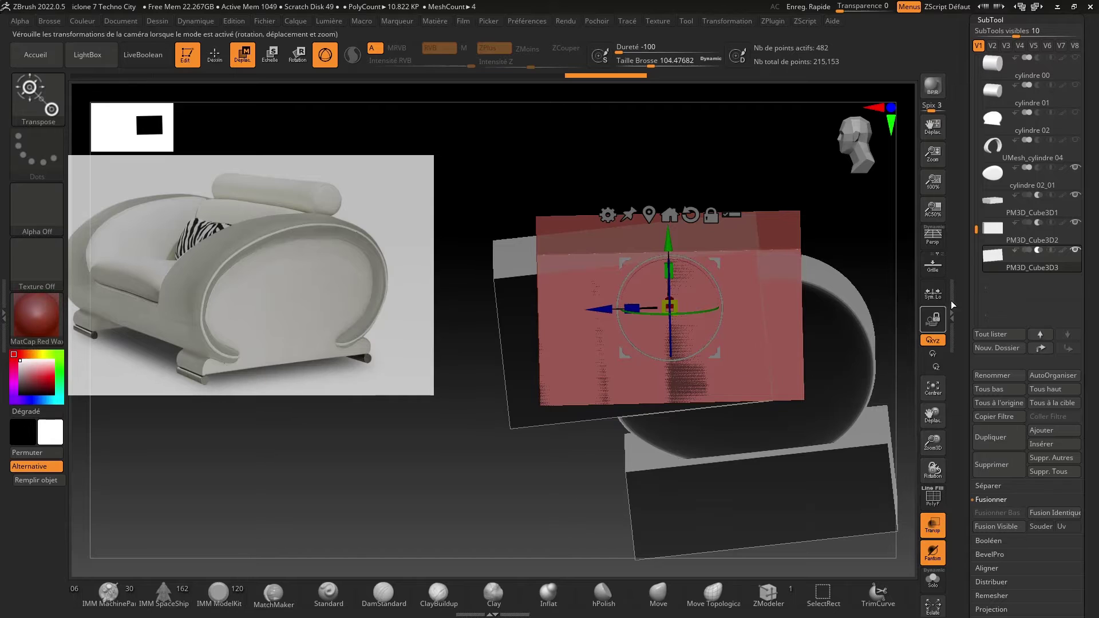
pyautogui.moveTo(976, 229); pyautogui.dragTo(962, 63)
pyautogui.click(1076, 85)
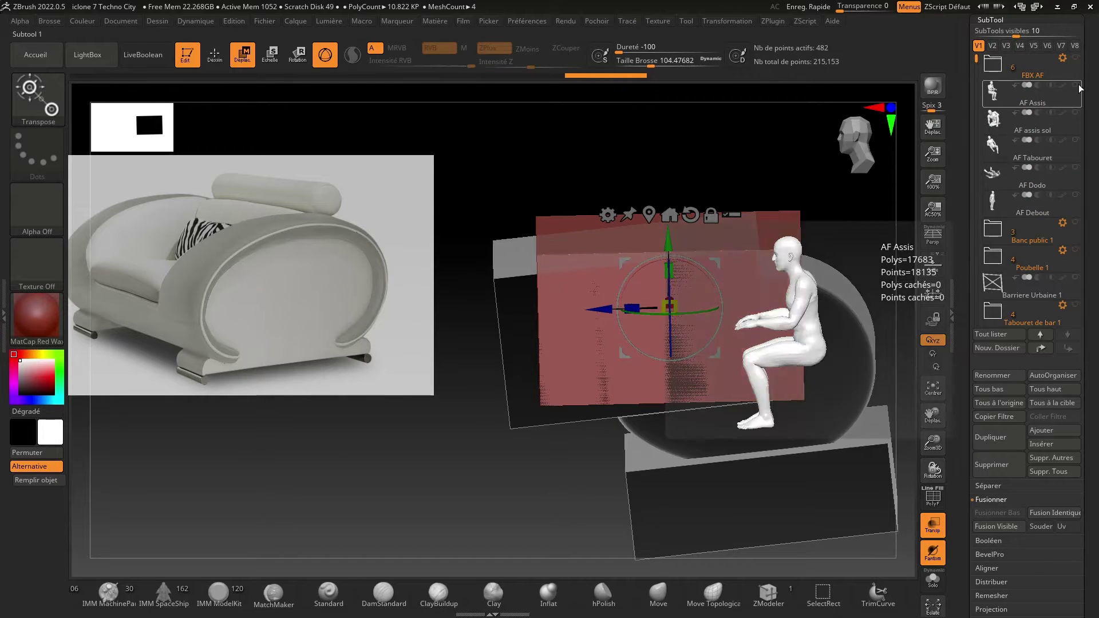
pyautogui.moveTo(580, 484); pyautogui.dragTo(606, 475)
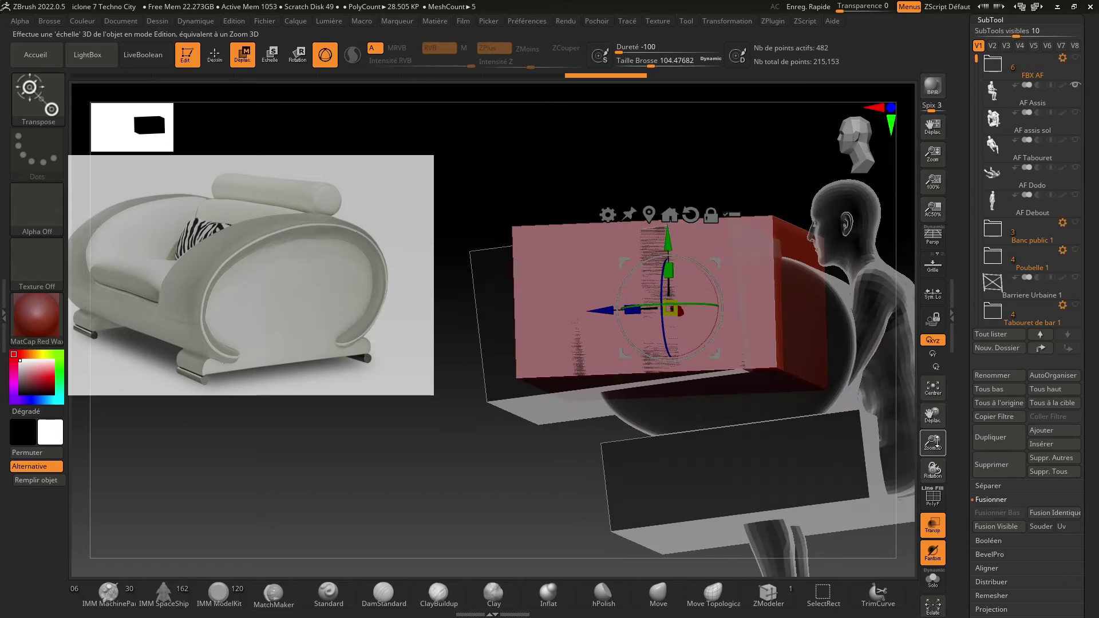
pyautogui.moveTo(933, 440); pyautogui.dragTo(850, 394)
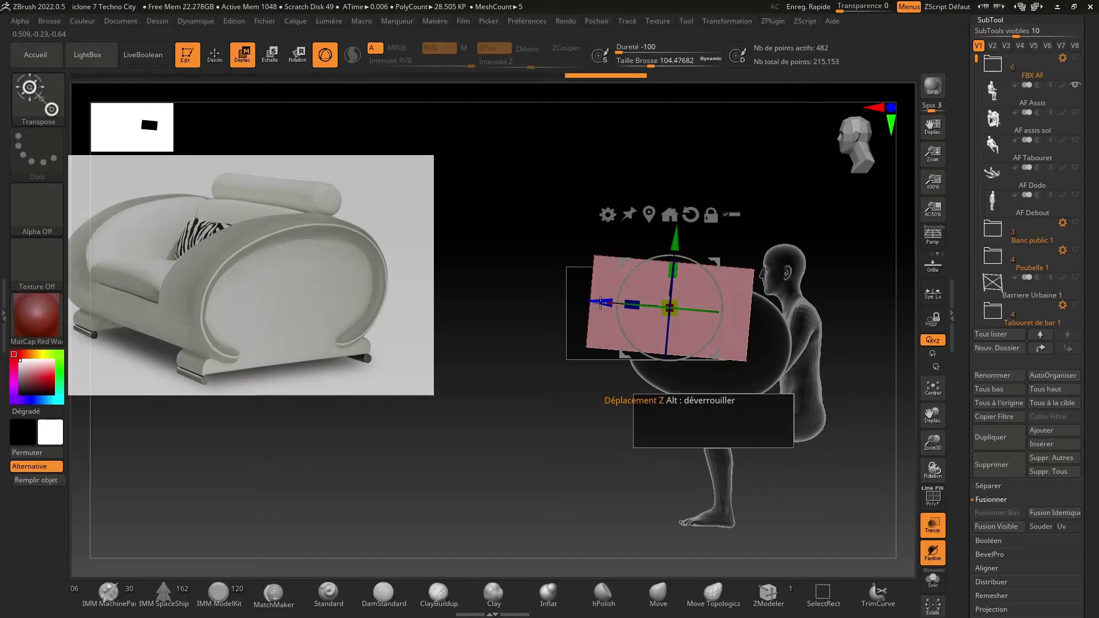
# Shift PM3D_Cube3D3 slightly along Z away from the backrest, then hide AF Assis and restore the opaque live boolean preview.
pyautogui.moveTo(600, 302); pyautogui.dragTo(598, 297)
pyautogui.click(1075, 85)
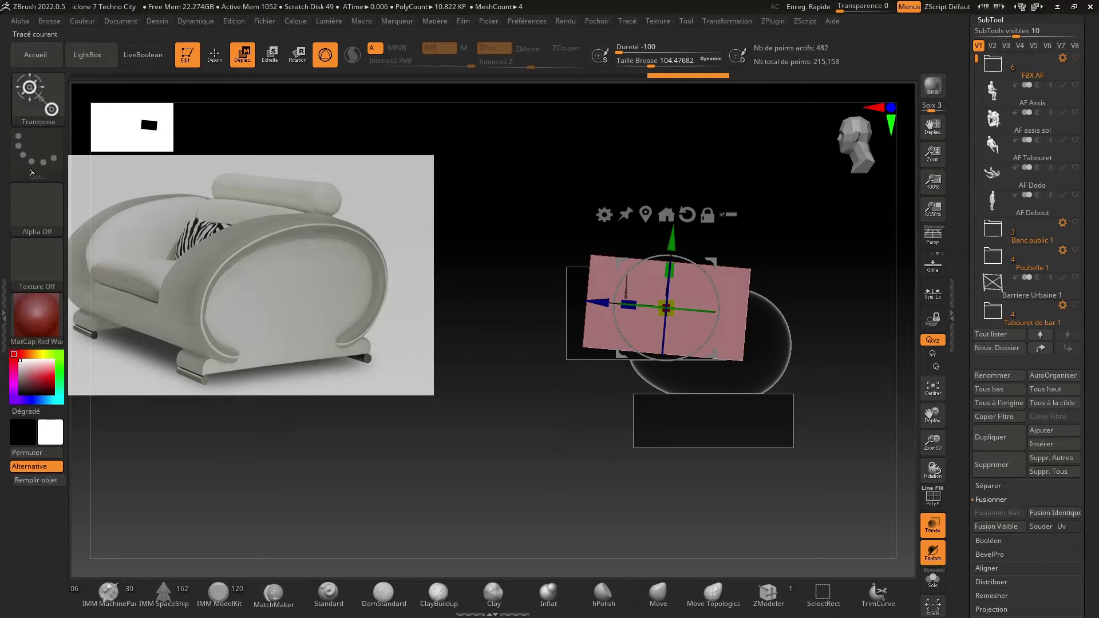
pyautogui.click(148, 57)
pyautogui.click(933, 524)
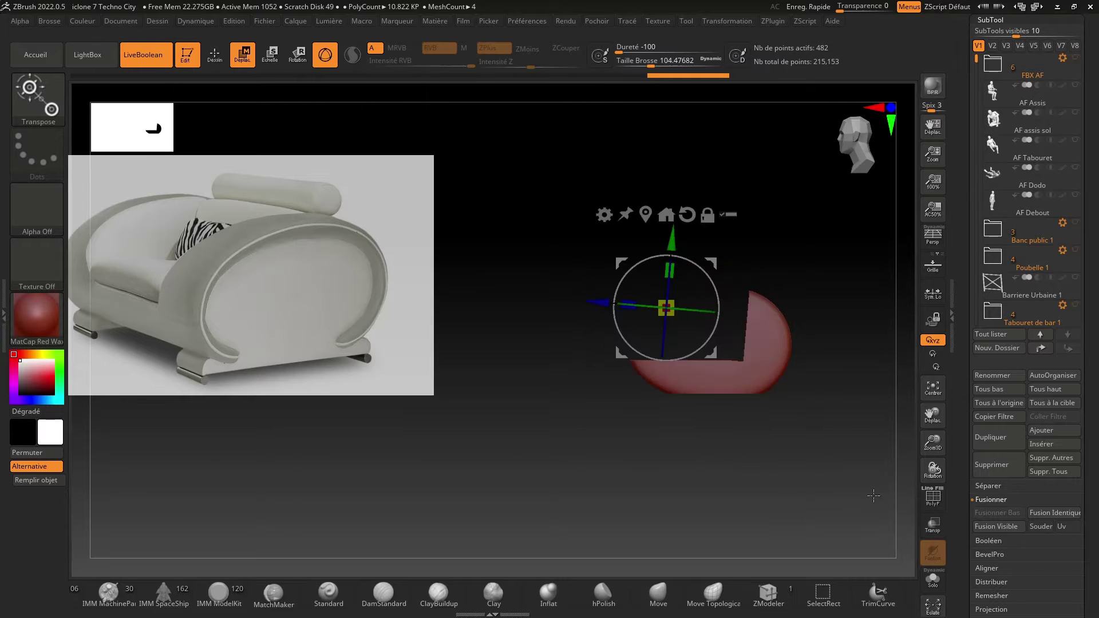
pyautogui.moveTo(909, 500); pyautogui.dragTo(1030, 494)
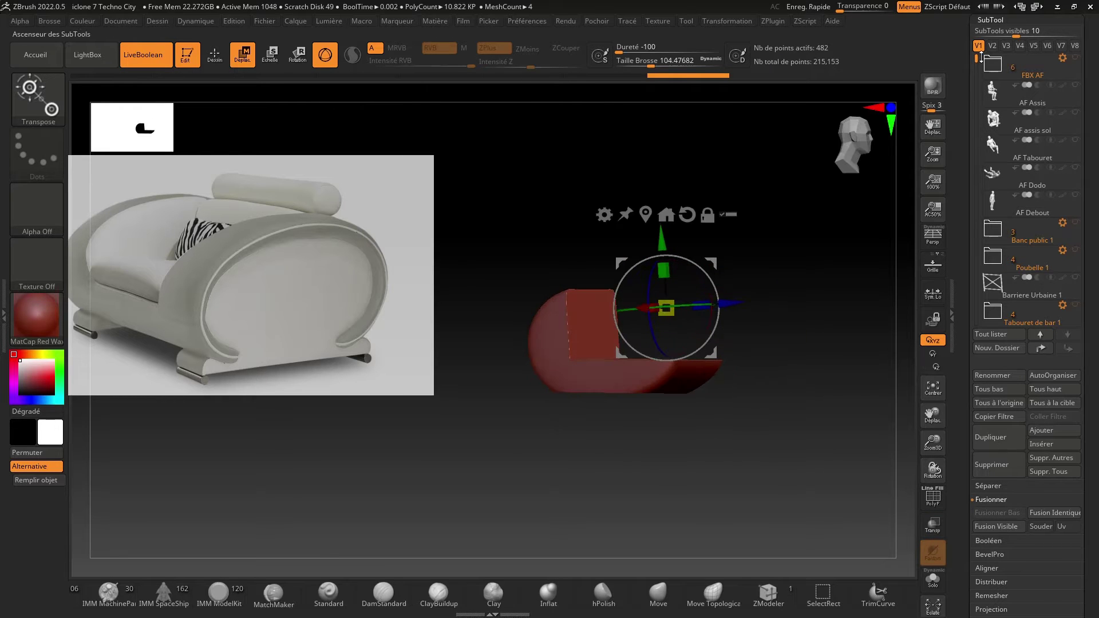
# Create the boolean model from the visible body and cube cutters, and make the resulting UMesh_cylindre 02_01 the active tool.
pyautogui.moveTo(981, 57); pyautogui.dragTo(986, 228)
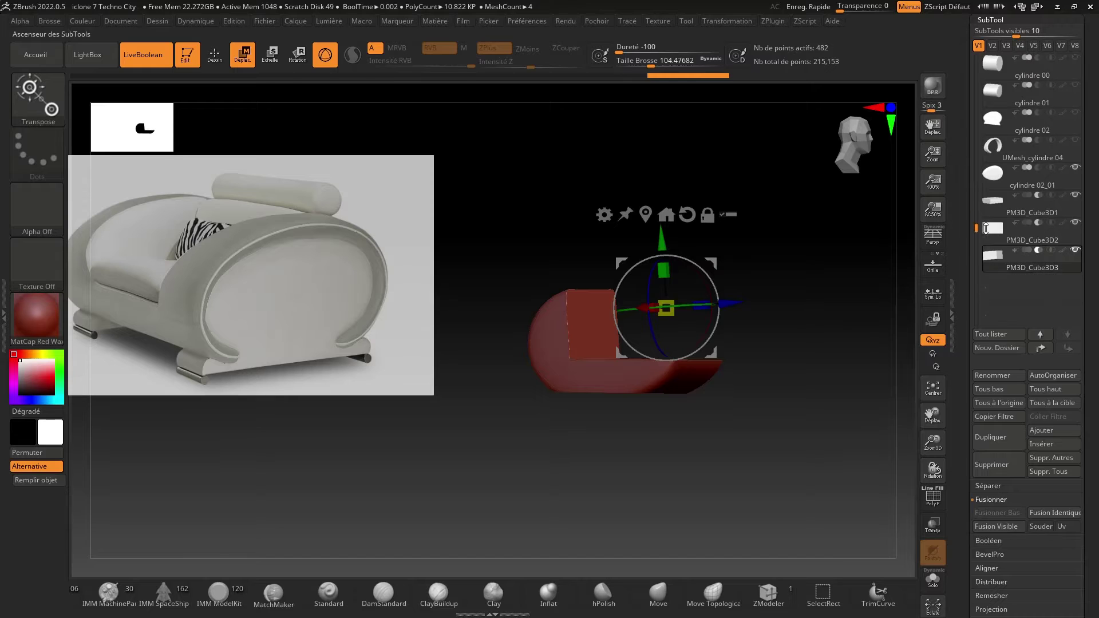
pyautogui.moveTo(834, 297)
pyautogui.mouseDown()
pyautogui.moveTo(844, 308)
pyautogui.moveTo(837, 302)
pyautogui.mouseUp()
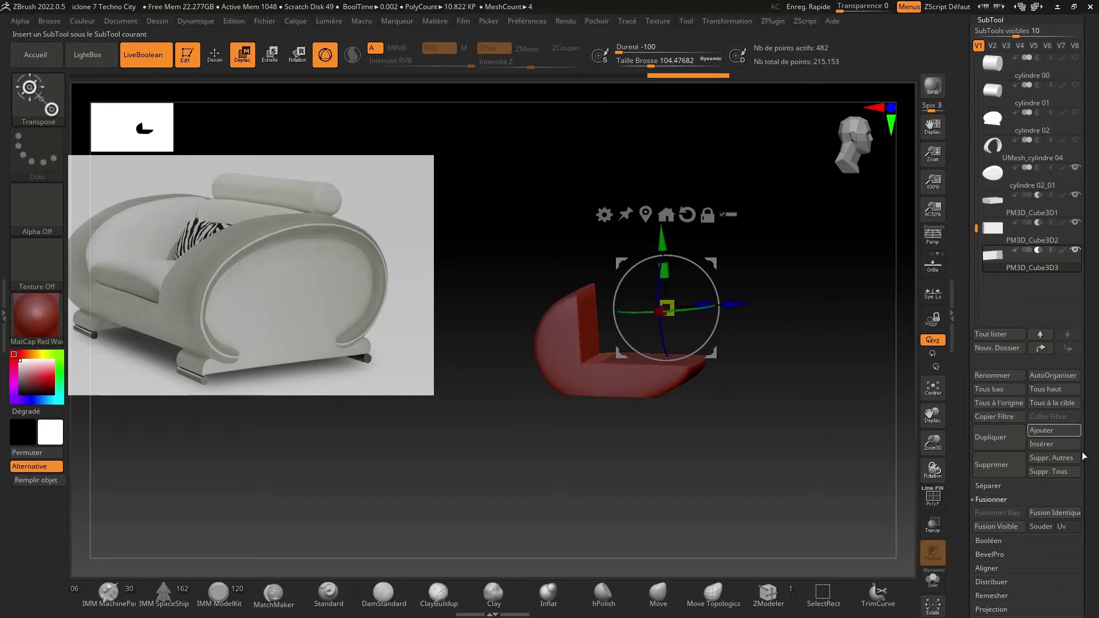
pyautogui.click(986, 541)
pyautogui.click(1008, 527)
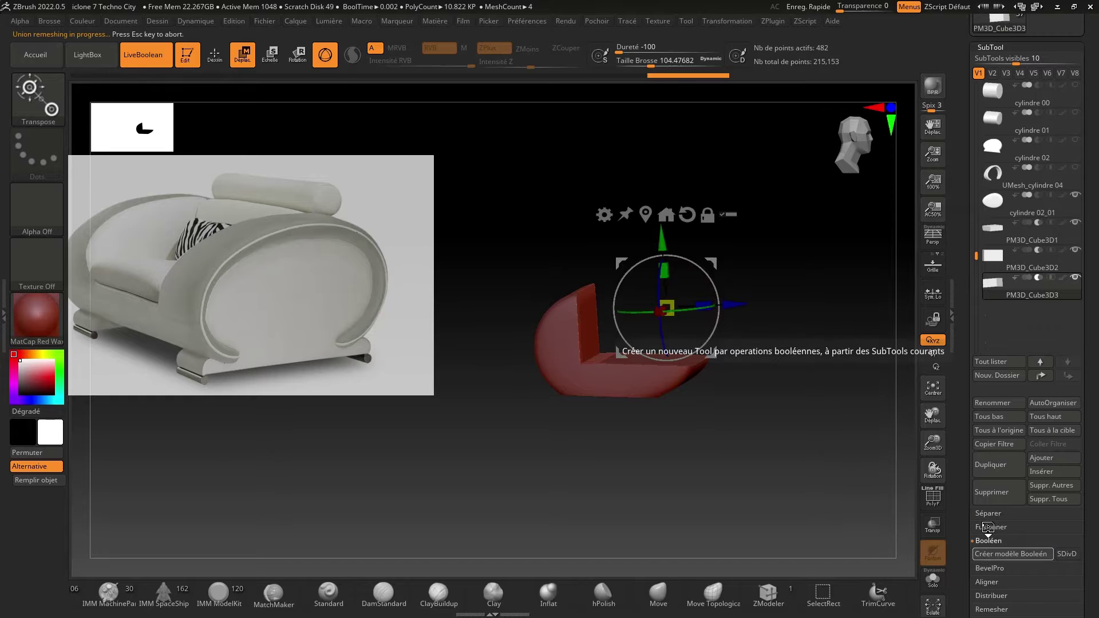
pyautogui.scroll(5, 1092, 211)
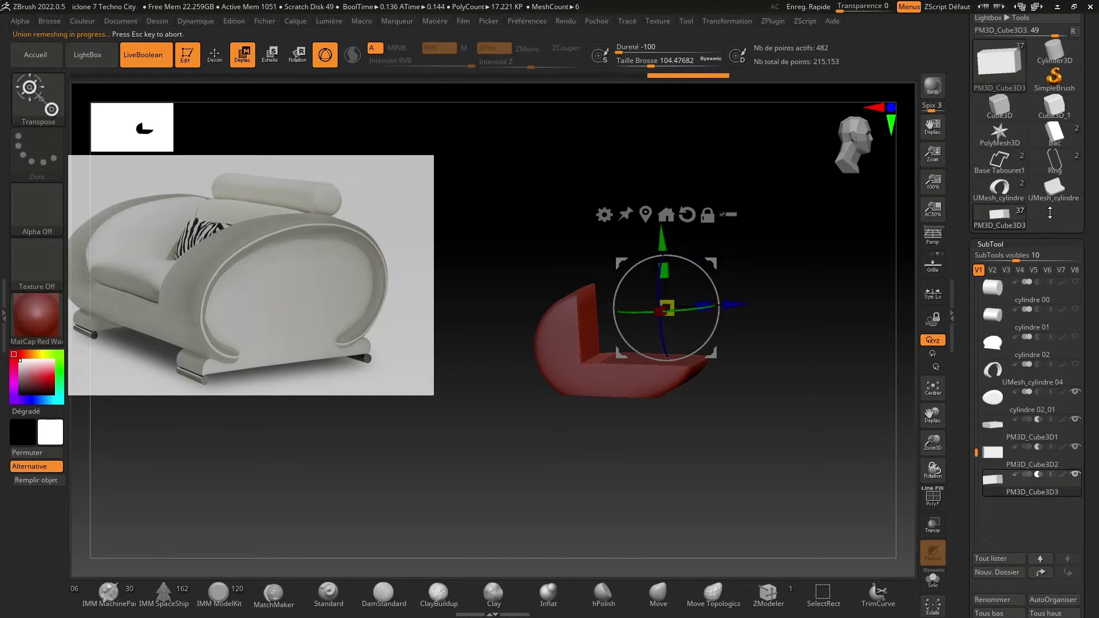
pyautogui.moveTo(1052, 200)
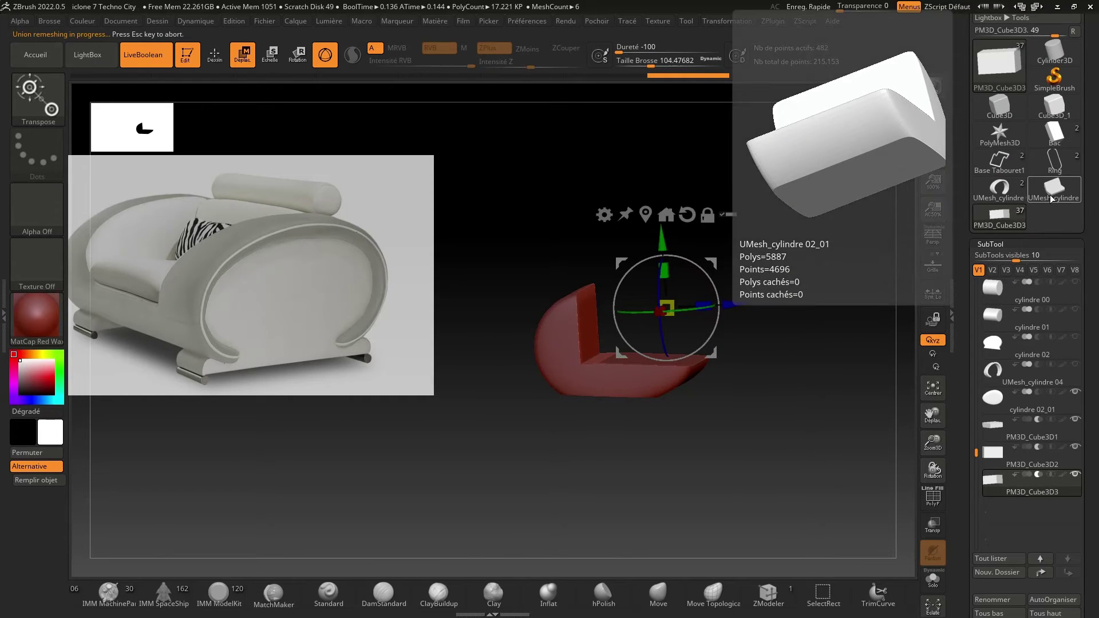
pyautogui.click(1051, 199)
# Show the polyframe on the cut seat mesh and duplicate UMesh_cylindre 02_01 as a second subtool.
pyautogui.moveTo(783, 412)
pyautogui.mouseDown()
pyautogui.moveTo(706, 412)
pyautogui.moveTo(818, 464)
pyautogui.mouseUp()
pyautogui.moveTo(942, 446); pyautogui.dragTo(939, 458)
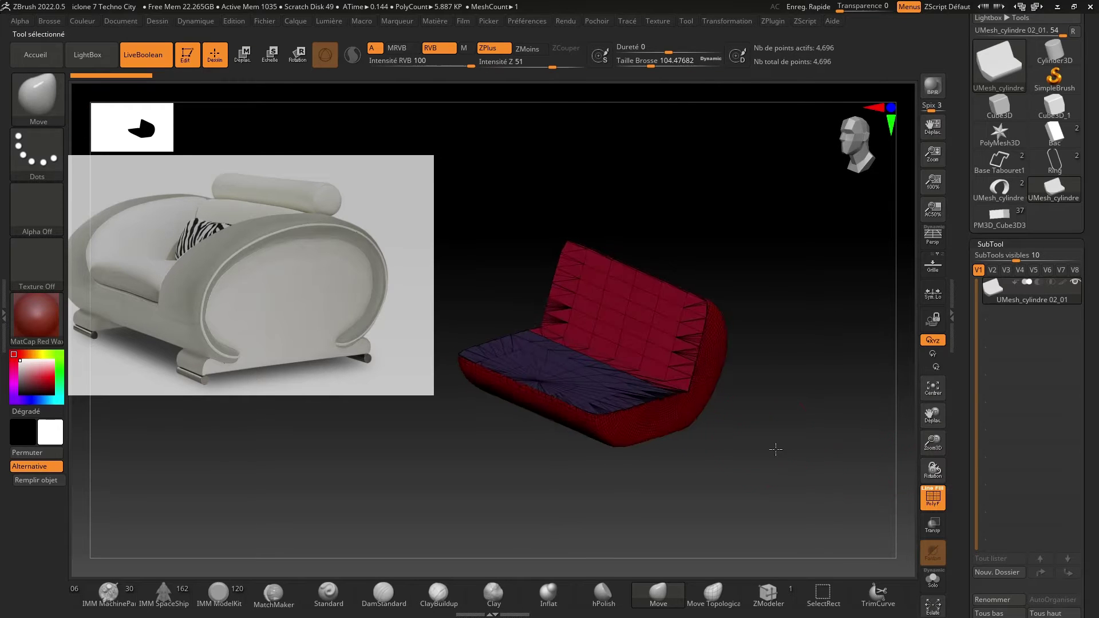
pyautogui.click(933, 497)
pyautogui.scroll(-3, 1057, 331)
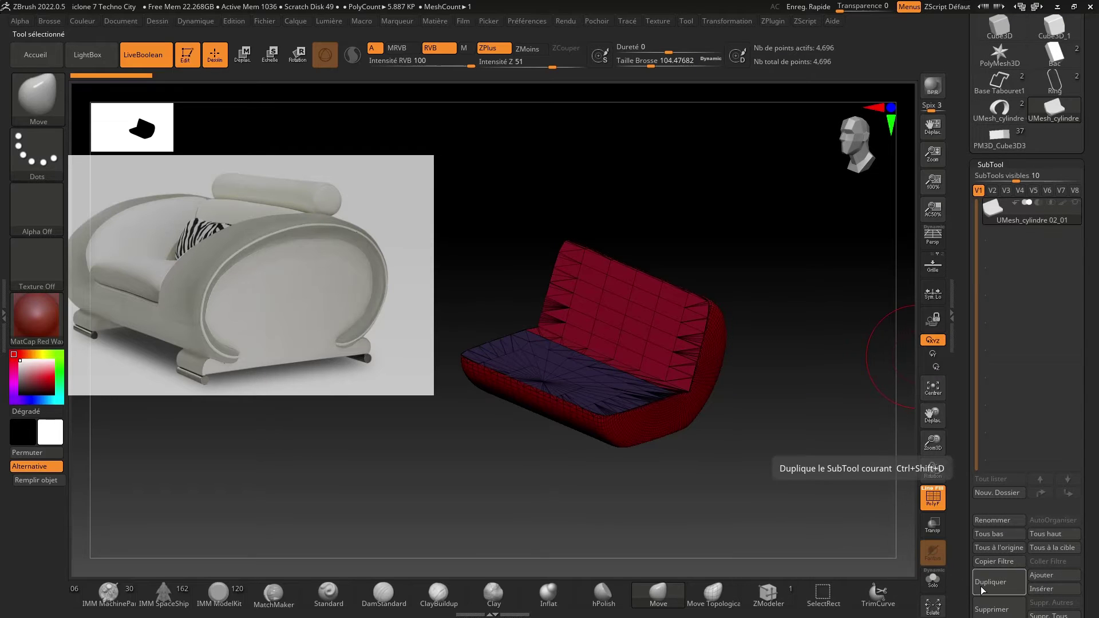
pyautogui.click(999, 582)
# Retopologize the duplicated seat mesh by running ZRemesher twice with a target polygon count of 5 and Adapt enabled.
pyautogui.click(987, 164)
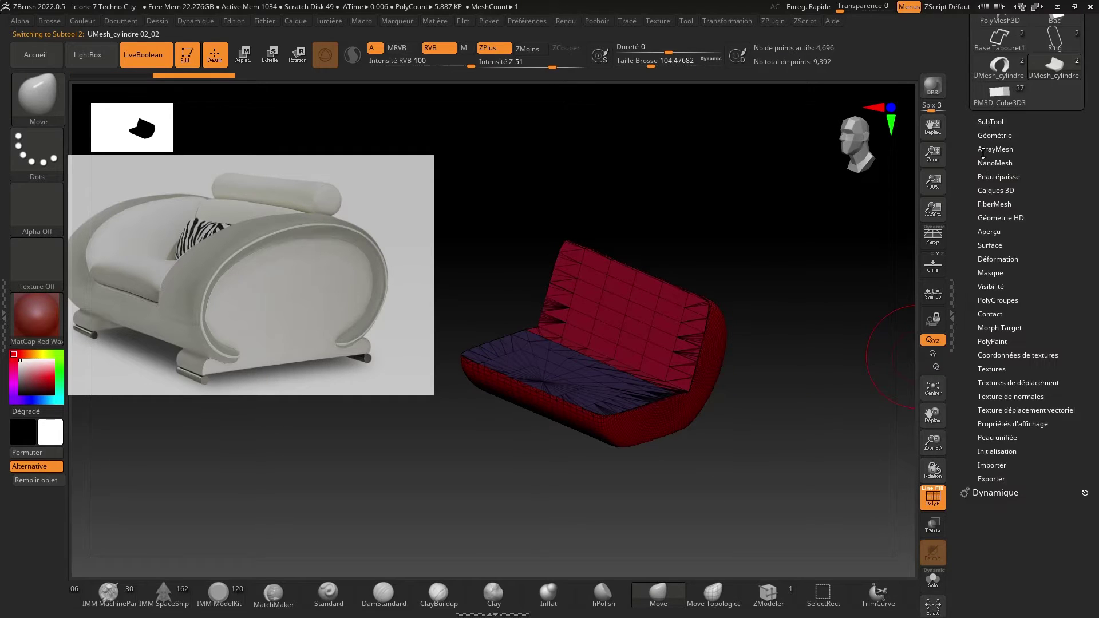
pyautogui.click(990, 136)
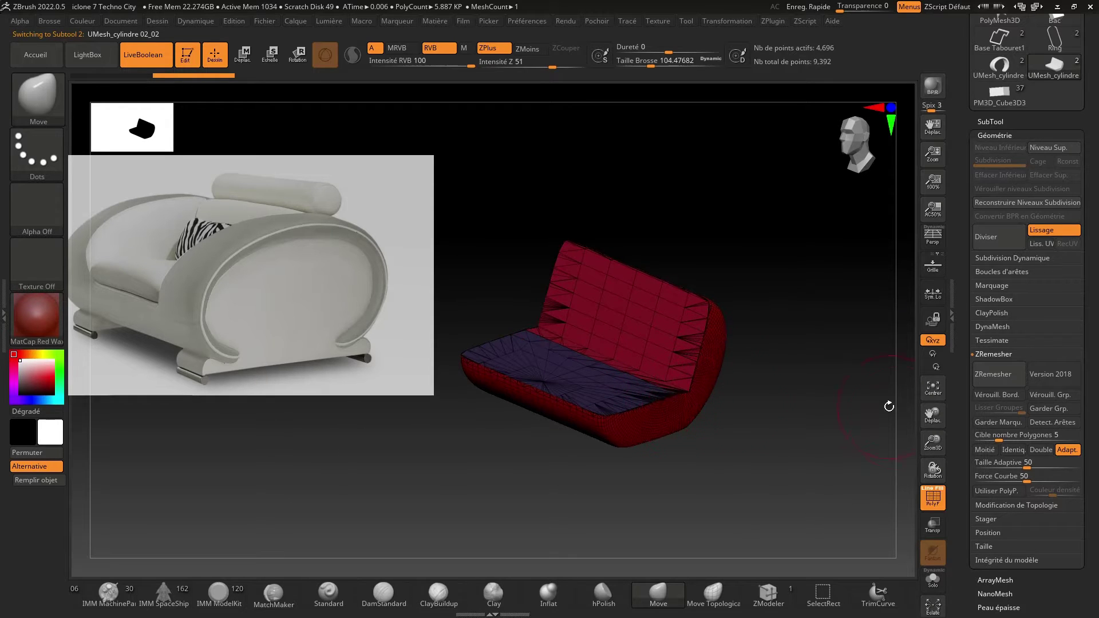
pyautogui.click(989, 378)
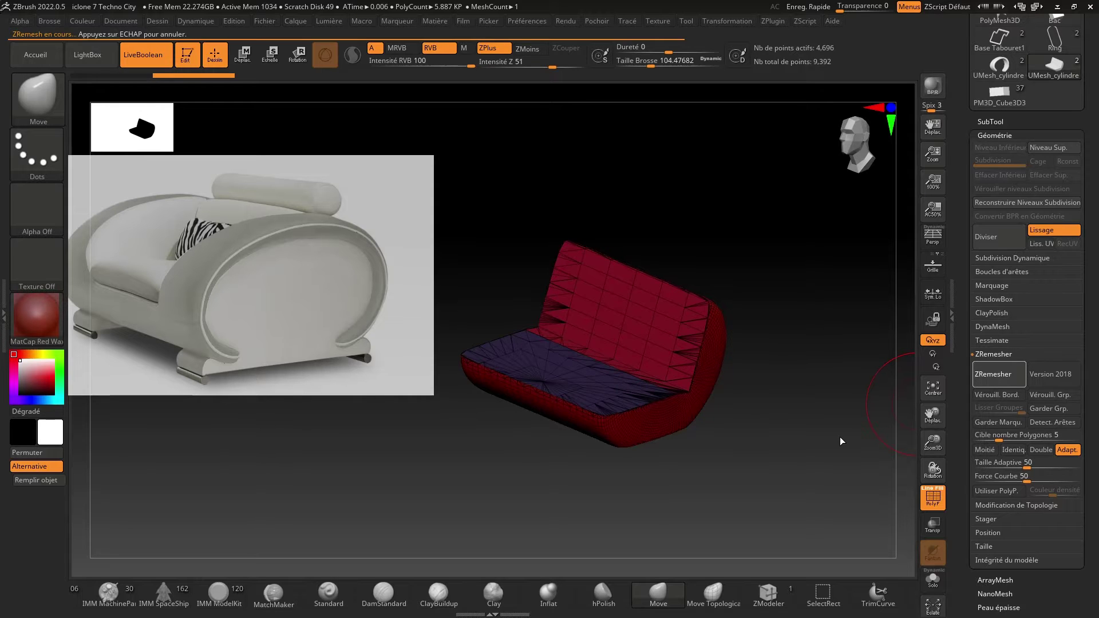
pyautogui.moveTo(841, 436); pyautogui.dragTo(860, 487)
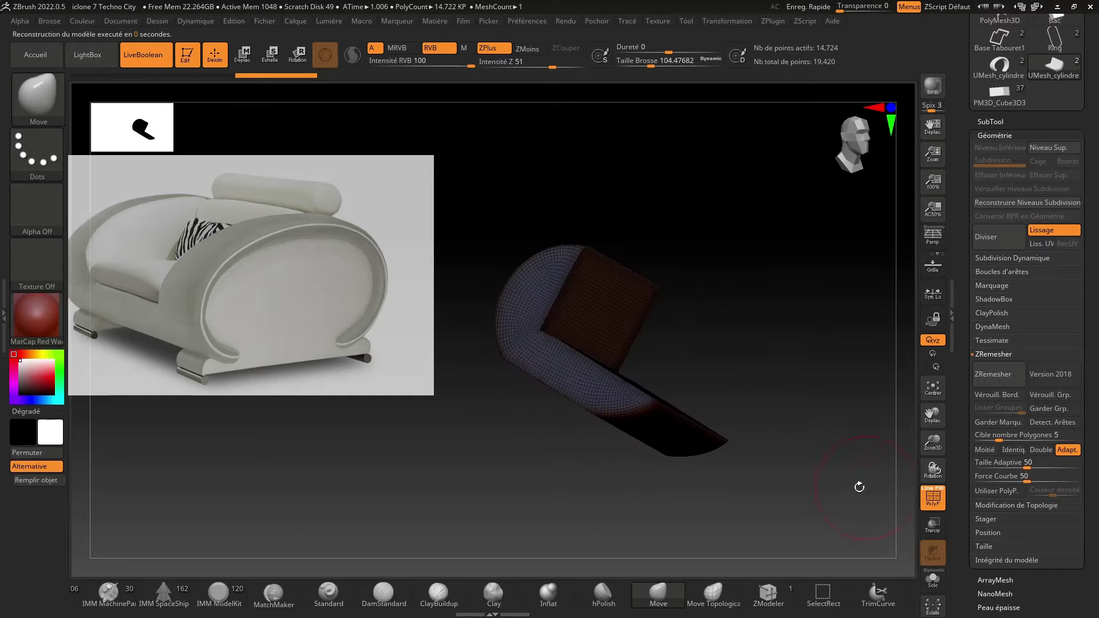
pyautogui.click(994, 376)
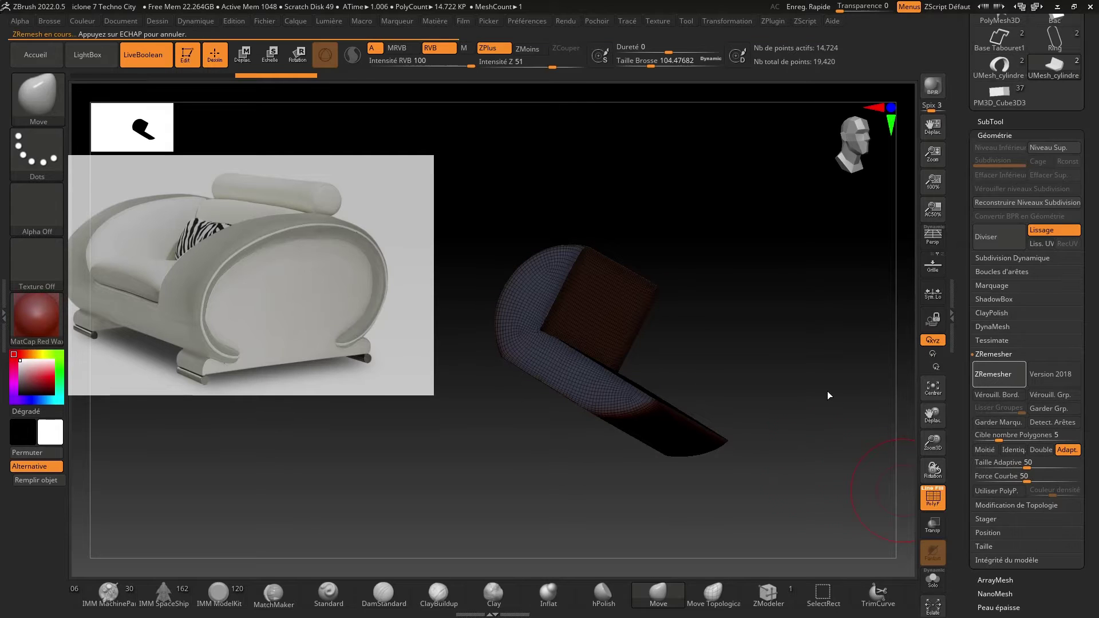
pyautogui.moveTo(775, 369); pyautogui.dragTo(758, 418)
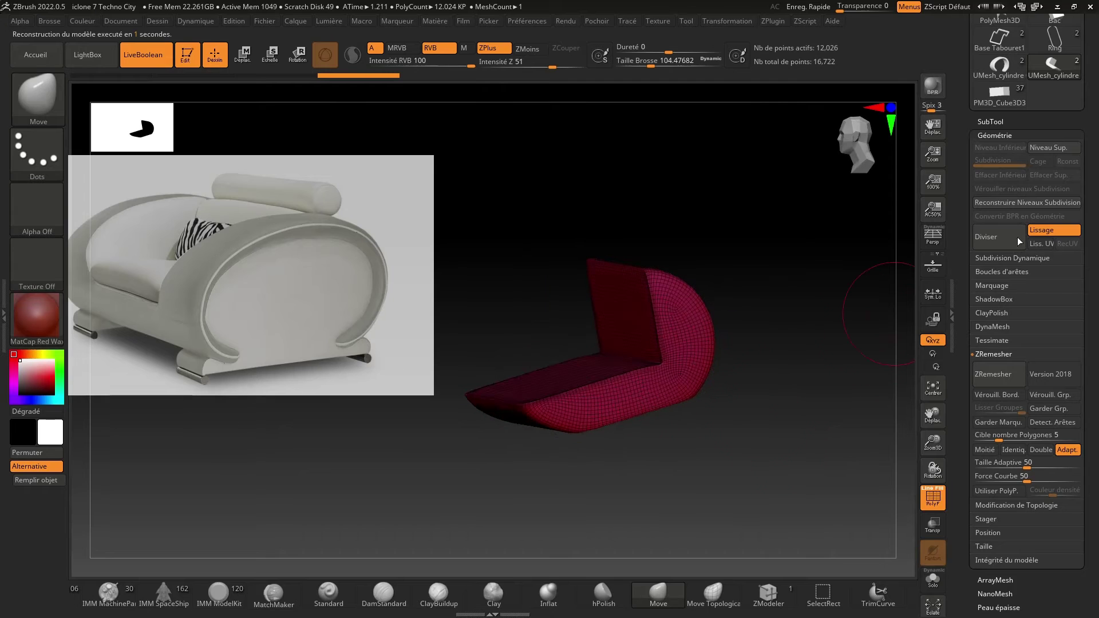
# Apply a slight Polish deformation to the remeshed seat to soften its edges.
pyautogui.click(993, 135)
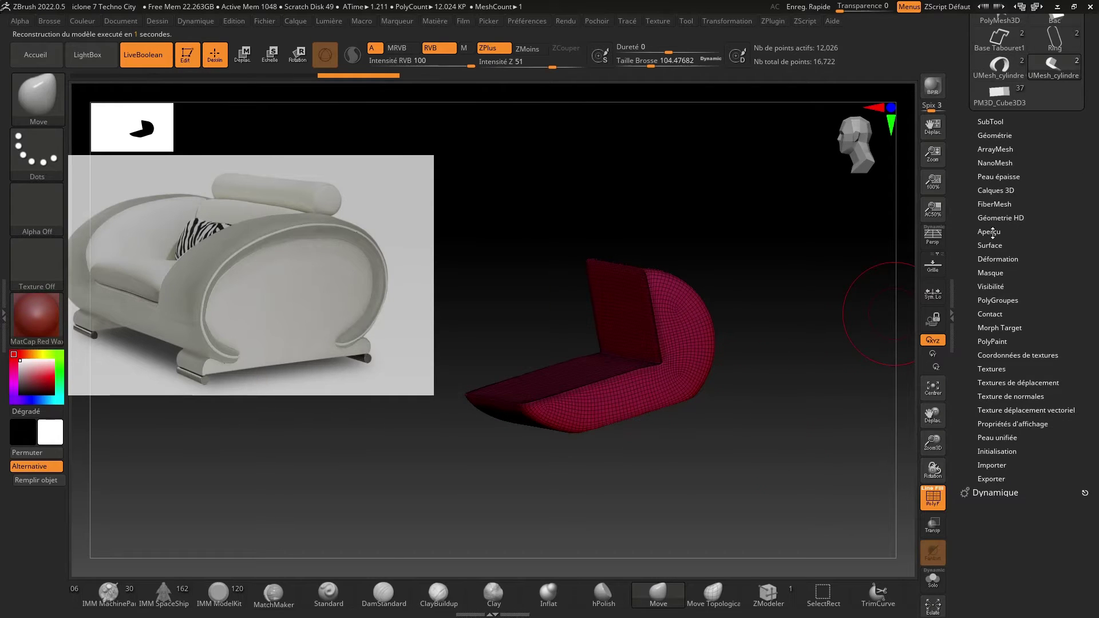
pyautogui.click(989, 260)
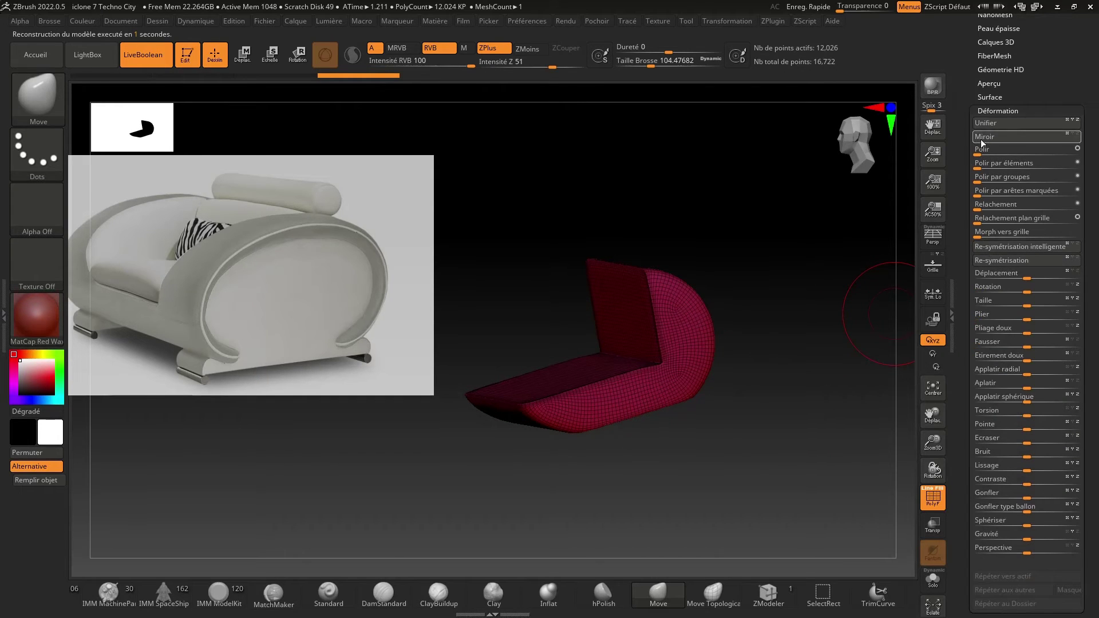
pyautogui.moveTo(978, 154); pyautogui.dragTo(978, 156)
pyautogui.moveTo(821, 394); pyautogui.dragTo(842, 373)
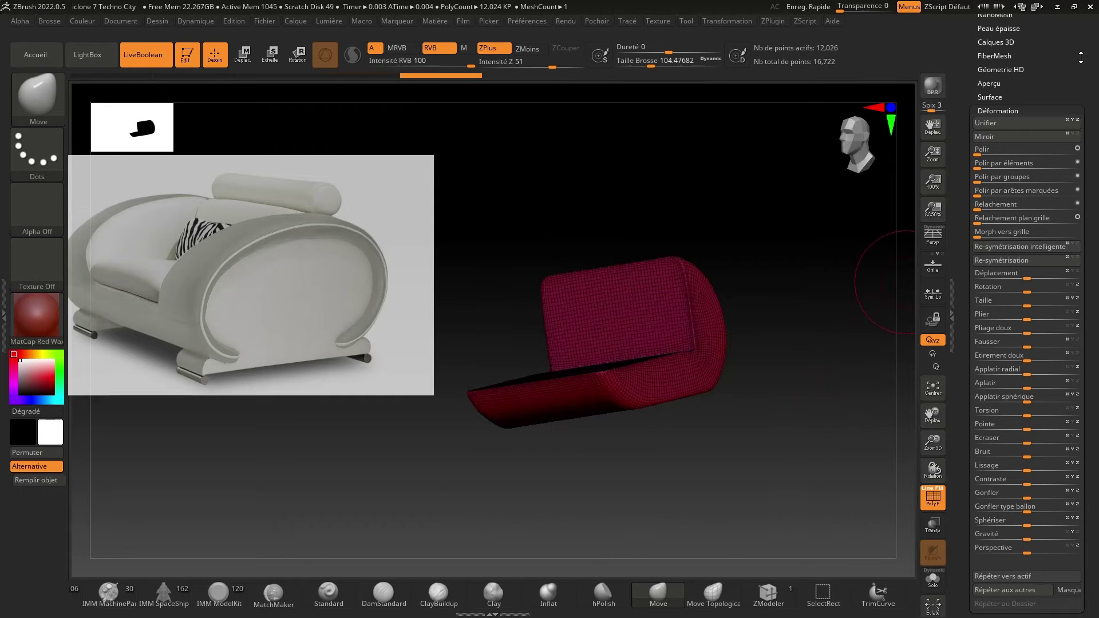
# Switch back to the PM3D_Cube3D3 tool containing the full set of armchair subtools.
pyautogui.moveTo(1080, 57); pyautogui.dragTo(1076, 203)
pyautogui.click(991, 91)
pyautogui.click(993, 238)
pyautogui.moveTo(842, 382); pyautogui.dragTo(799, 388)
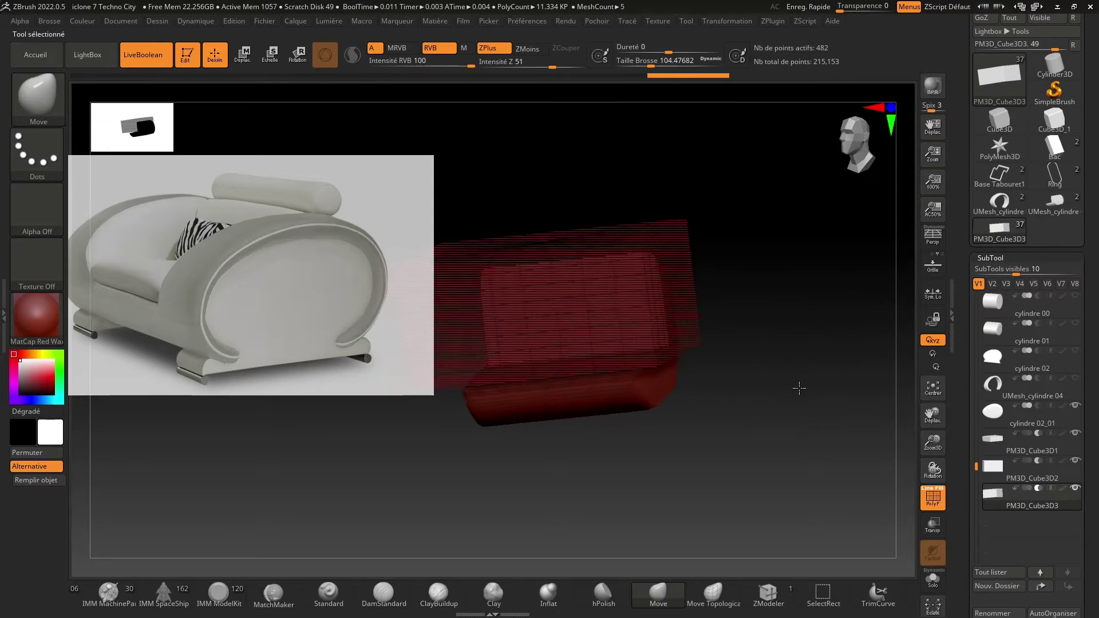
# Turn off the live boolean, hide cylindre 02_01 and the cube cutters, and show cylindre 02 with UMesh_cylindre 04 selected.
pyautogui.click(140, 55)
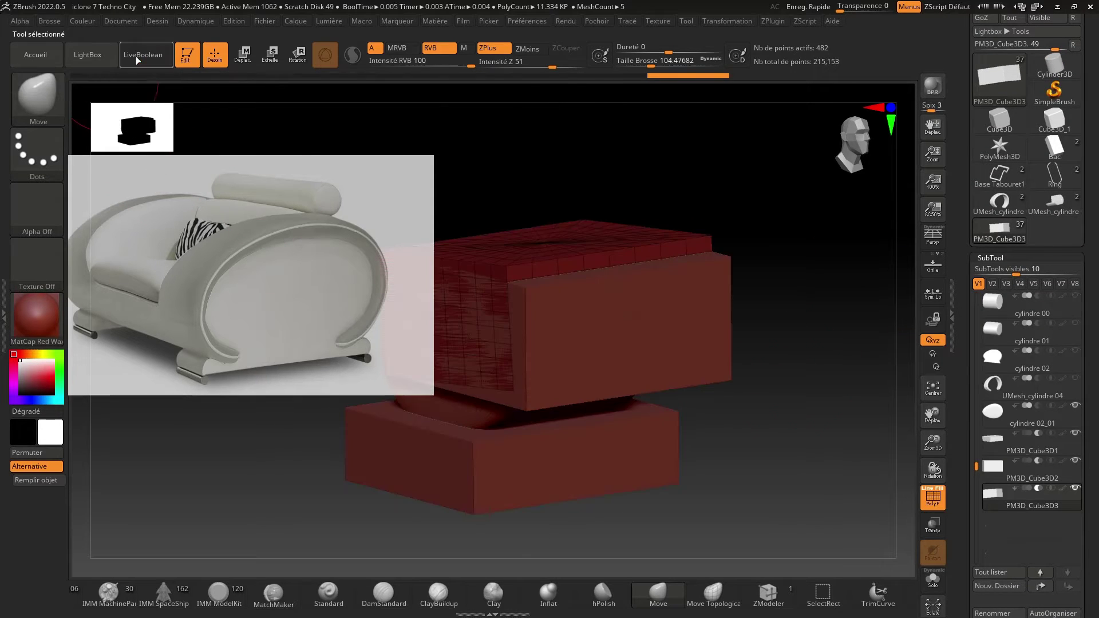
pyautogui.click(1076, 407)
pyautogui.click(1076, 433)
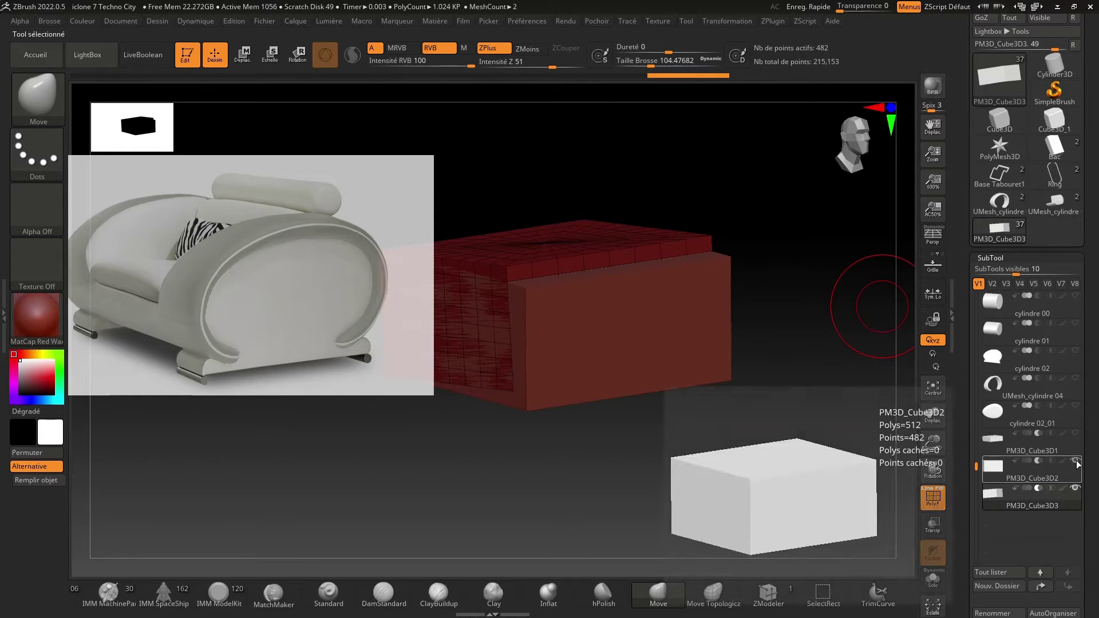
pyautogui.click(1076, 461)
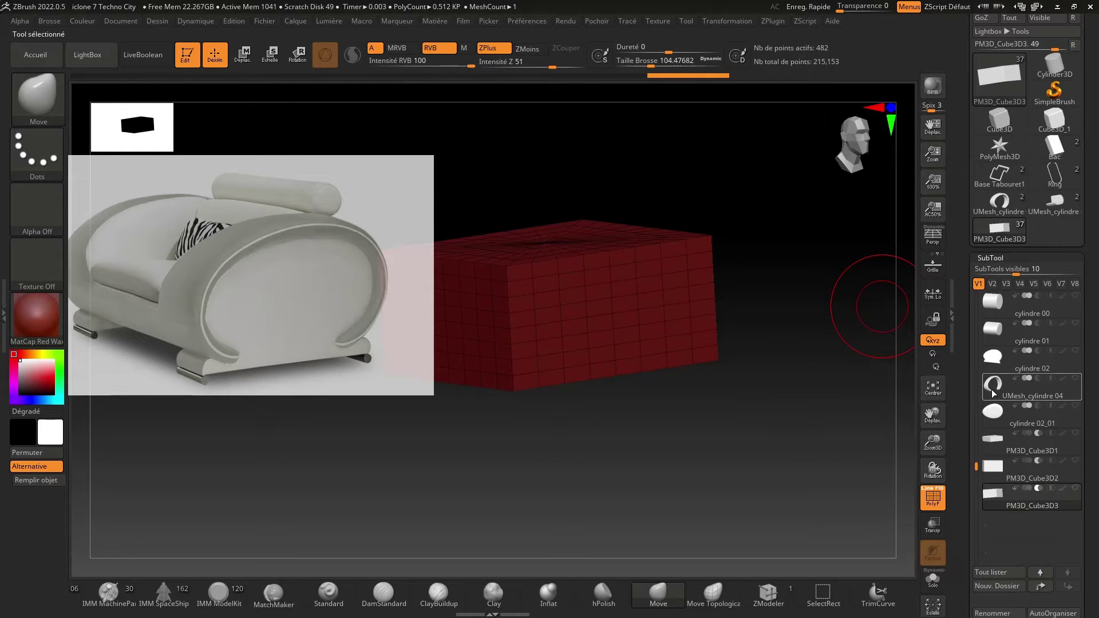
pyautogui.click(1078, 384)
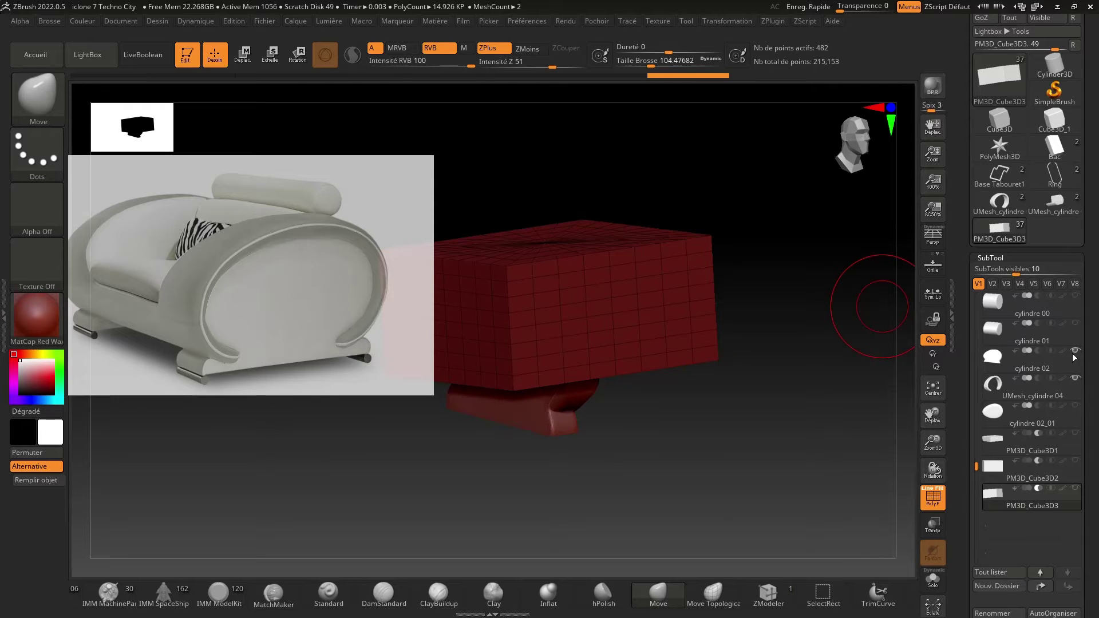
pyautogui.moveTo(826, 400); pyautogui.dragTo(738, 431)
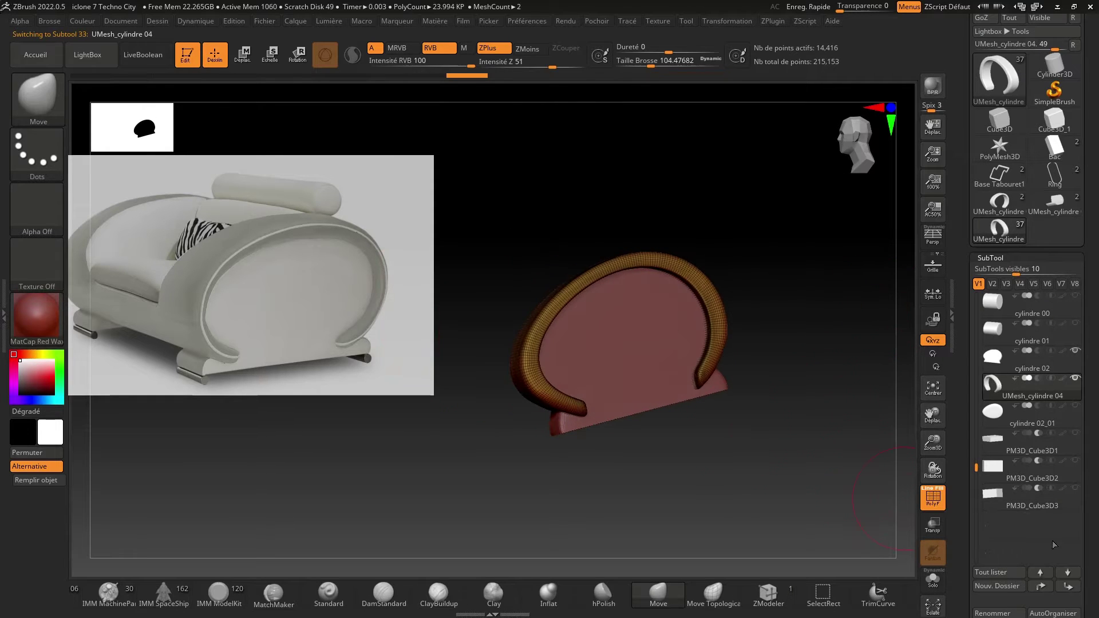
# Append the remeshed two-part UMesh_cylindre tool as a subtool of the armchair and select UMesh_cylindre 02_03.
pyautogui.scroll(-5, 1031, 400)
pyautogui.click(1044, 425)
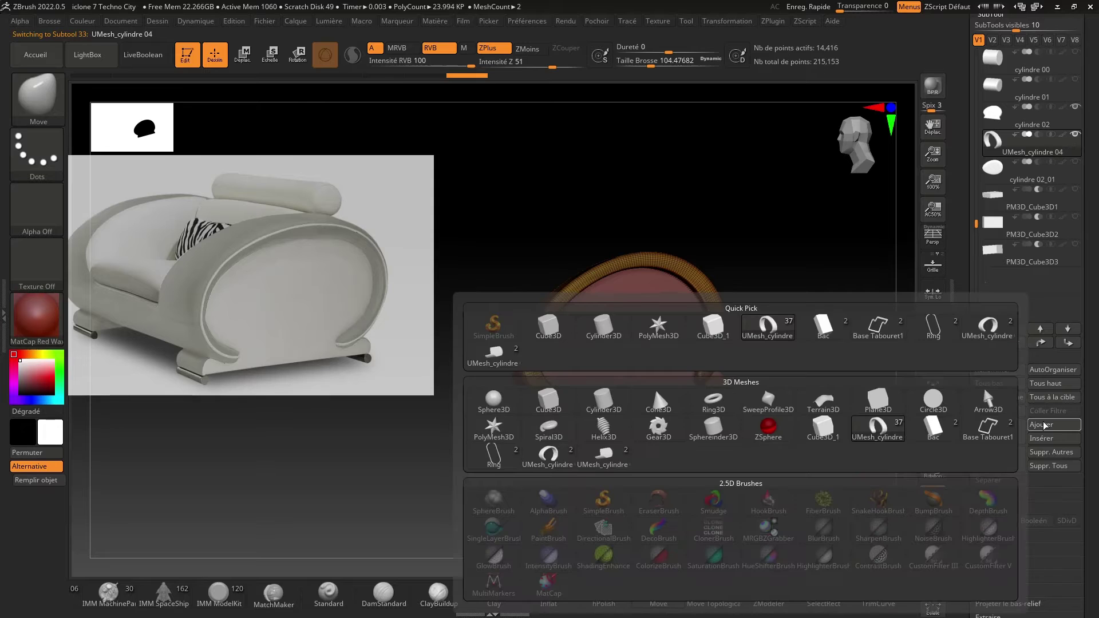
pyautogui.click(604, 463)
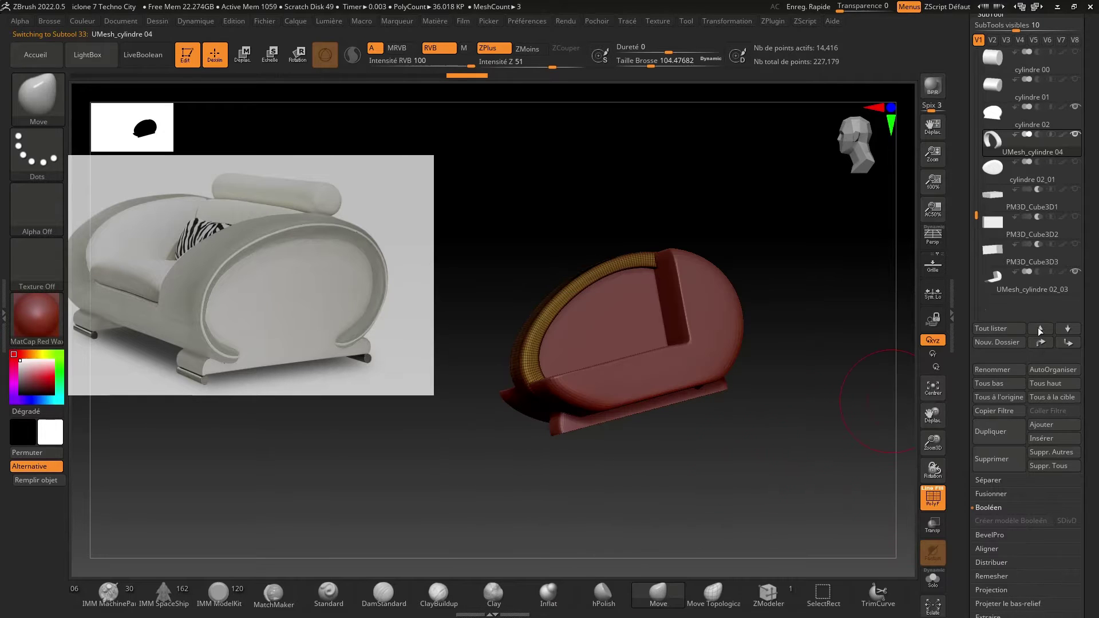
pyautogui.click(1031, 283)
pyautogui.moveTo(902, 312); pyautogui.dragTo(868, 331)
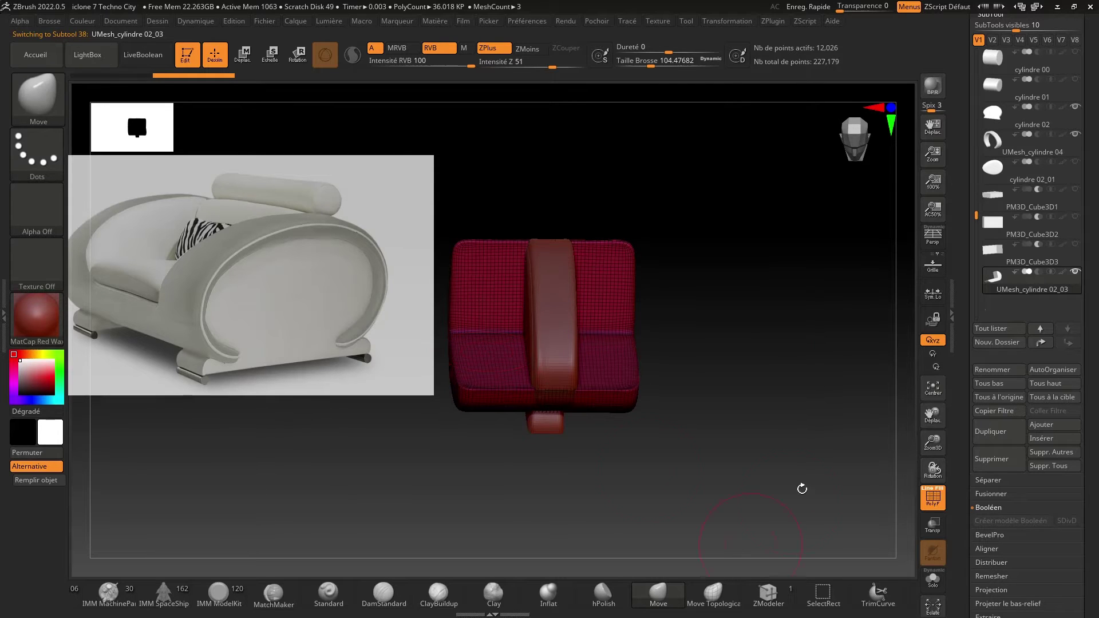
pyautogui.moveTo(931, 452); pyautogui.dragTo(974, 436)
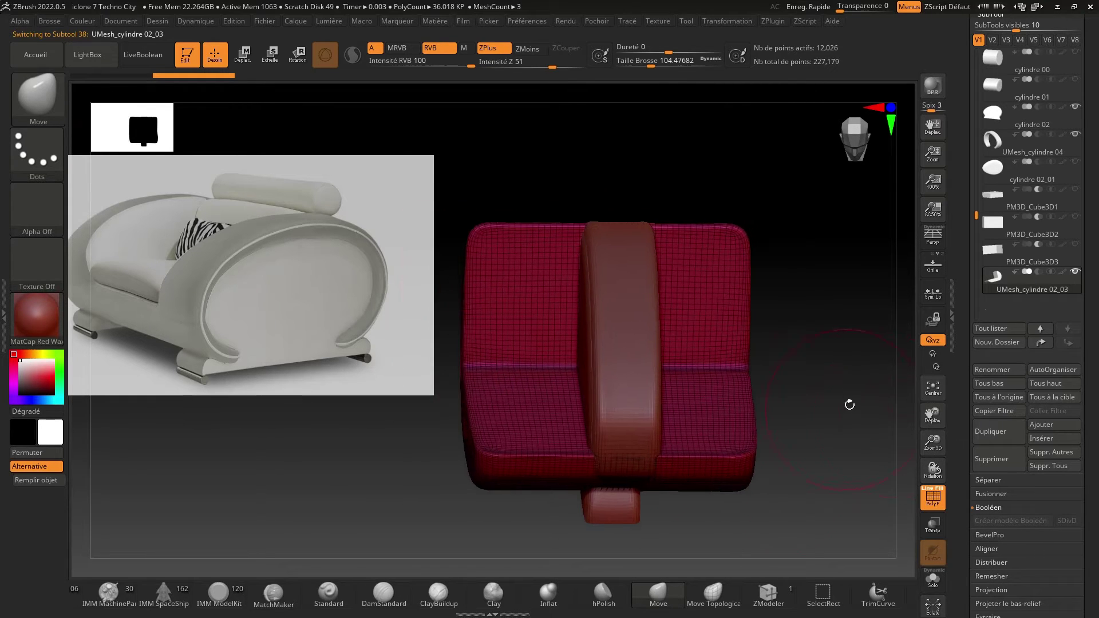
pyautogui.moveTo(849, 404); pyautogui.dragTo(802, 375)
pyautogui.moveTo(407, 531); pyautogui.dragTo(406, 497)
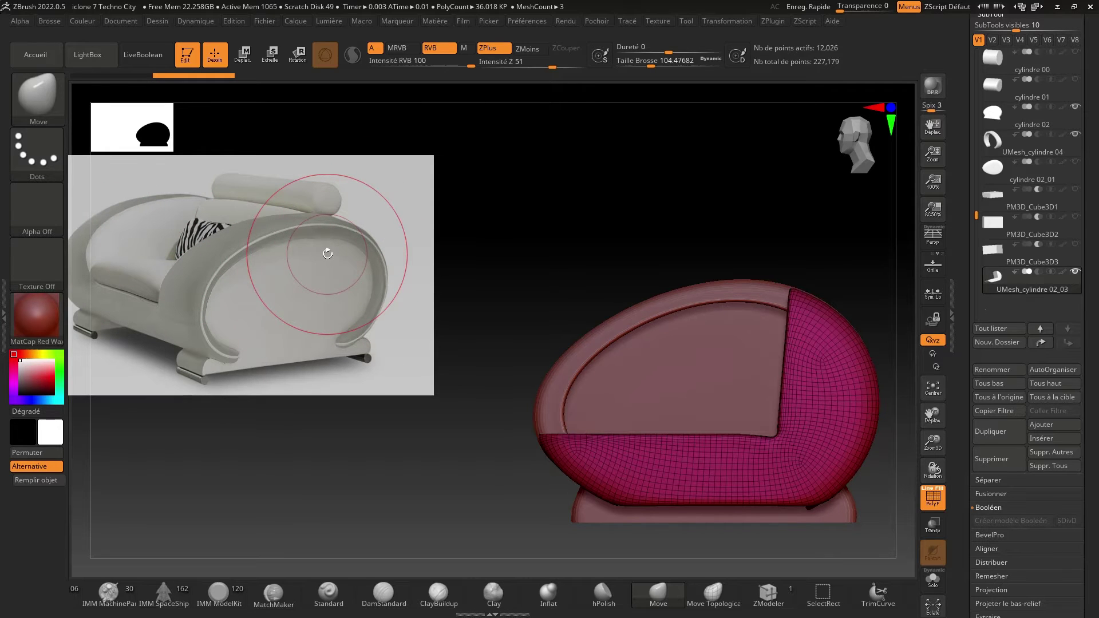
# Save the project as iclone 7 Techno City, replacing the existing file.
pyautogui.hotkey('ctrl', 's')
pyautogui.press('Return')
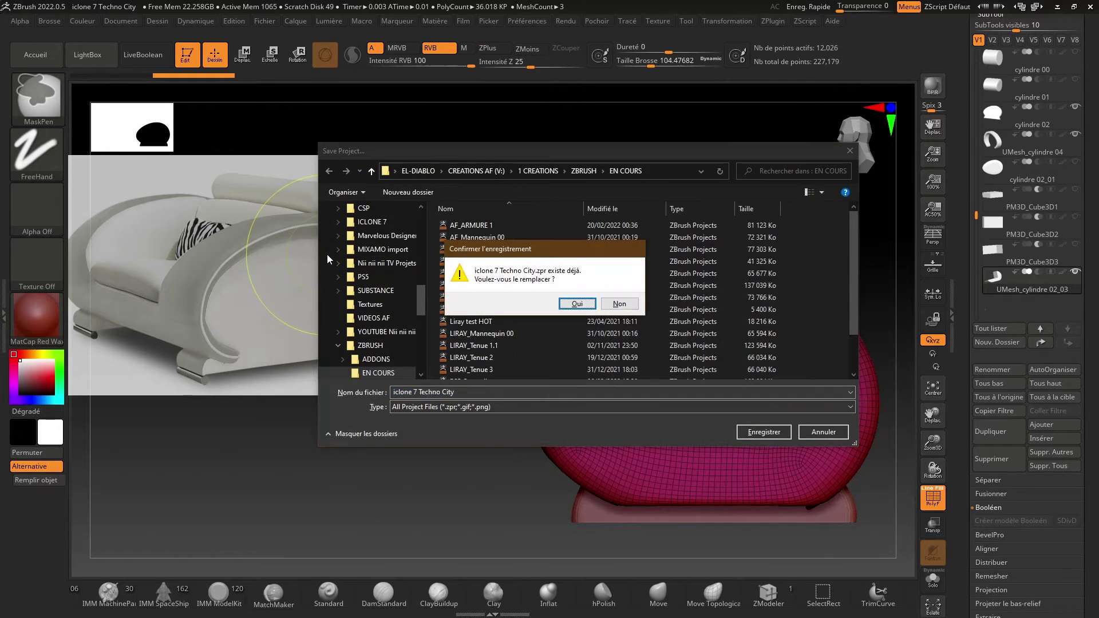
pyautogui.press('Return')
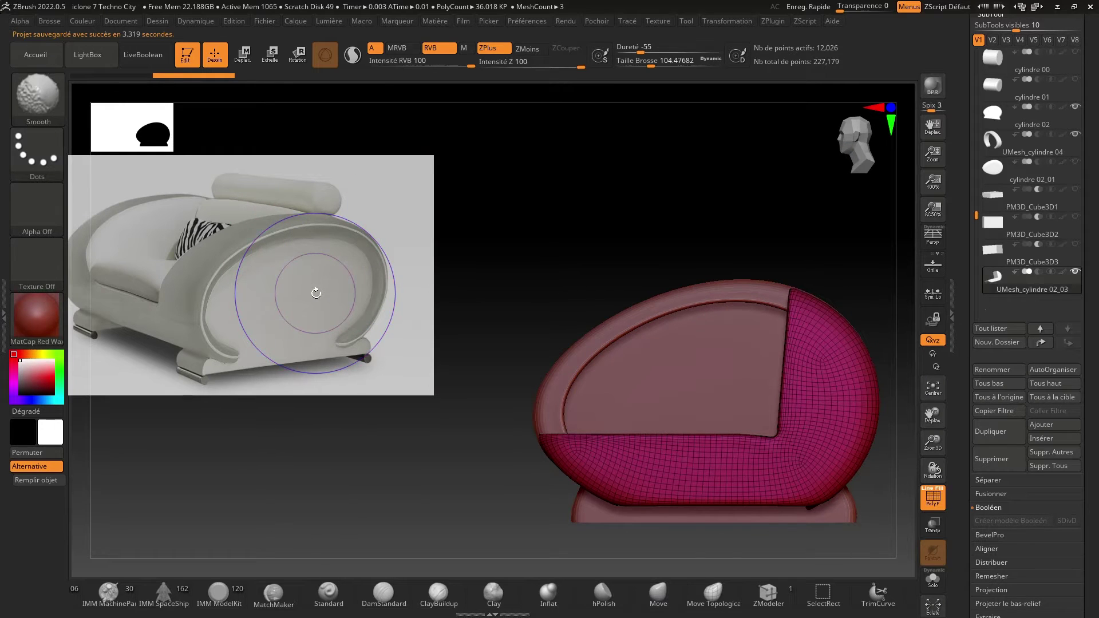
# Hide the reference photo and show the seated mannequin AF Assis beside the armchair as a scale guide.
pyautogui.hotkey('shift', 'z')
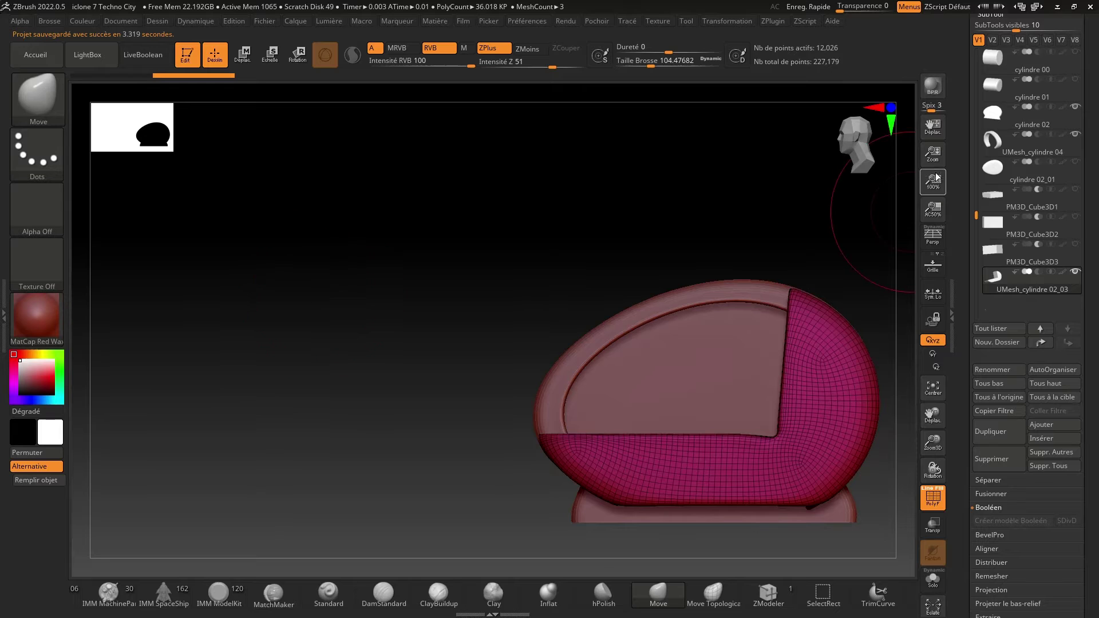
pyautogui.scroll(3, 967, 158)
pyautogui.scroll(9, 966, 158)
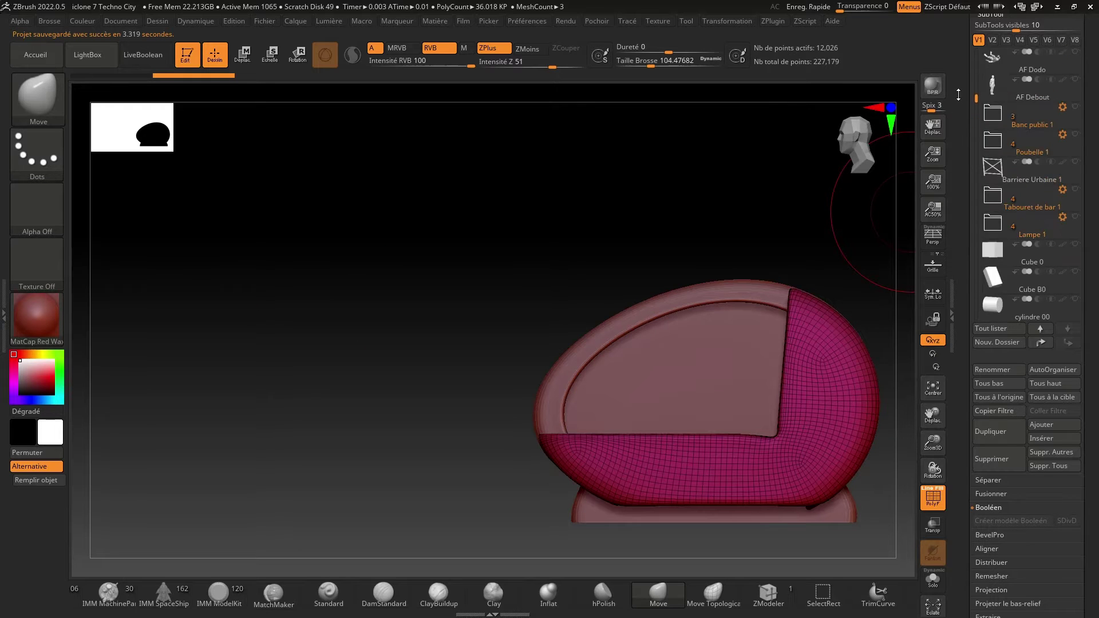
pyautogui.click(1076, 51)
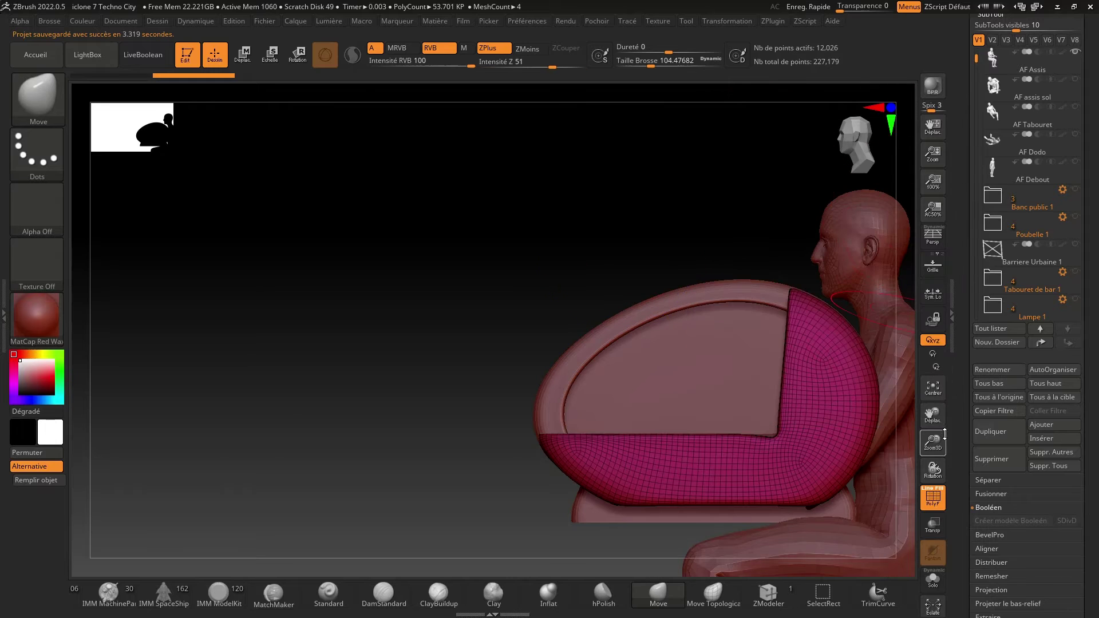
pyautogui.moveTo(942, 437); pyautogui.dragTo(933, 435)
pyautogui.moveTo(933, 416); pyautogui.dragTo(862, 403)
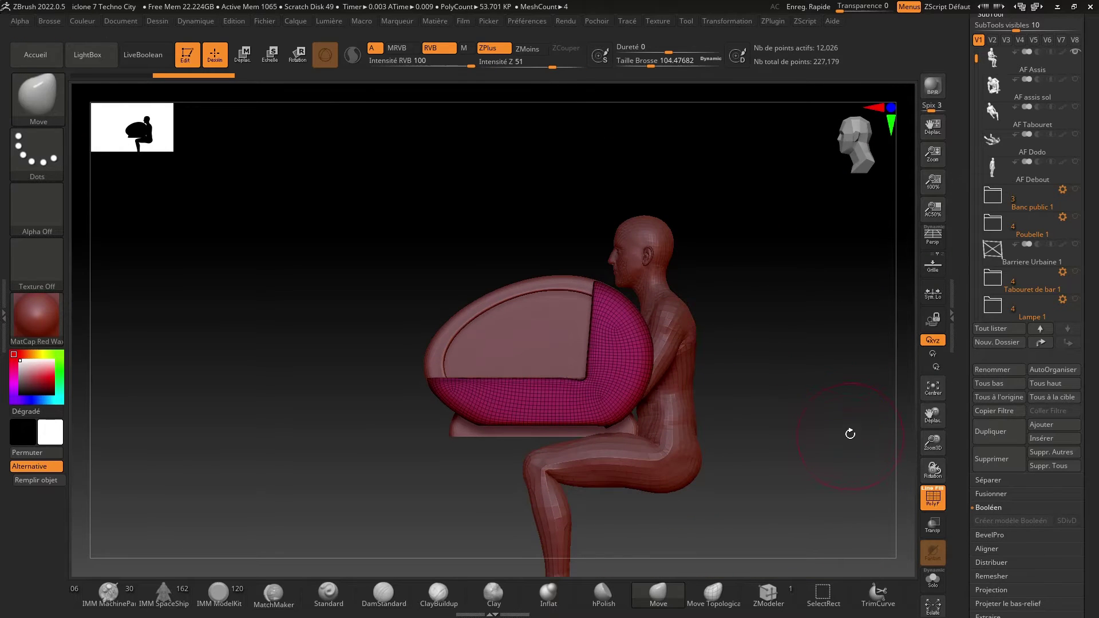
pyautogui.moveTo(800, 484)
pyautogui.mouseDown()
pyautogui.moveTo(849, 479)
pyautogui.moveTo(779, 483)
pyautogui.moveTo(816, 473)
pyautogui.mouseUp()
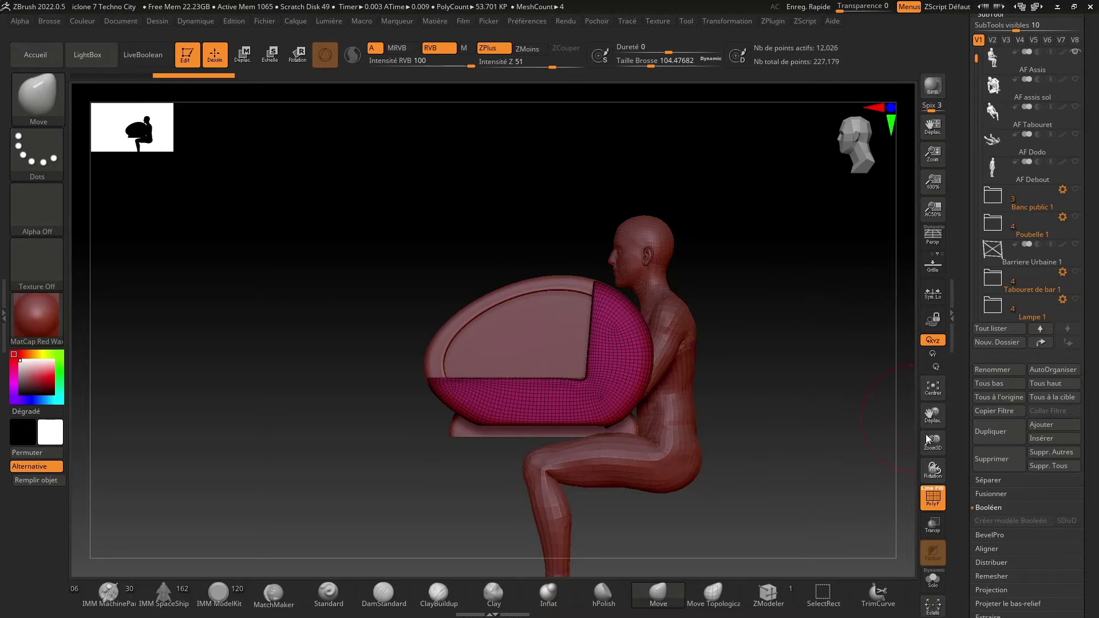
pyautogui.moveTo(932, 440); pyautogui.dragTo(929, 383)
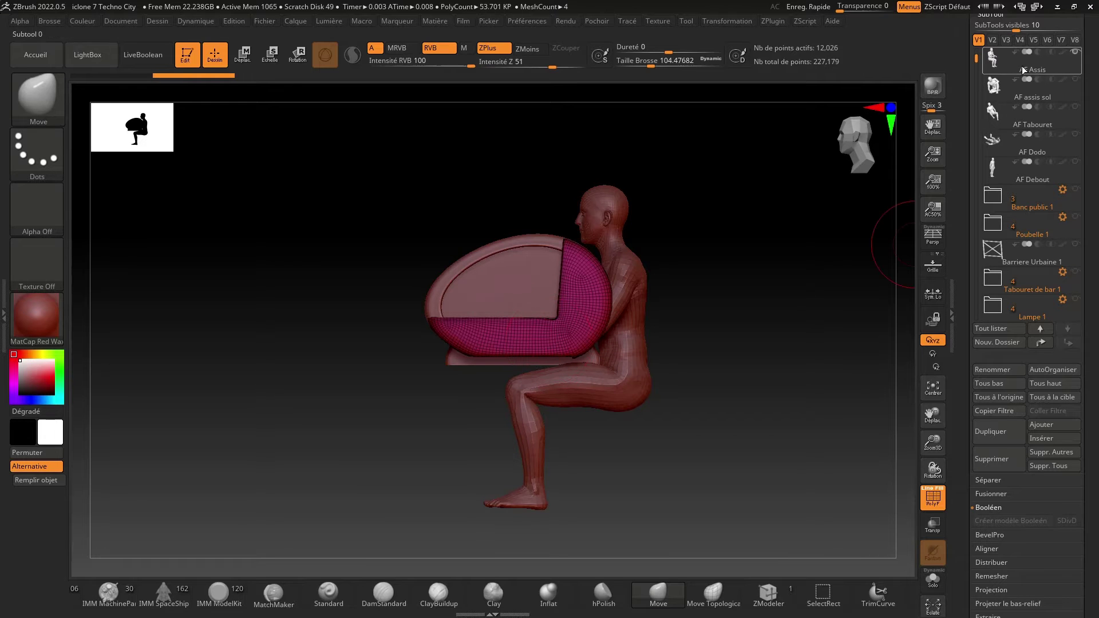
pyautogui.moveTo(978, 58); pyautogui.dragTo(997, 204)
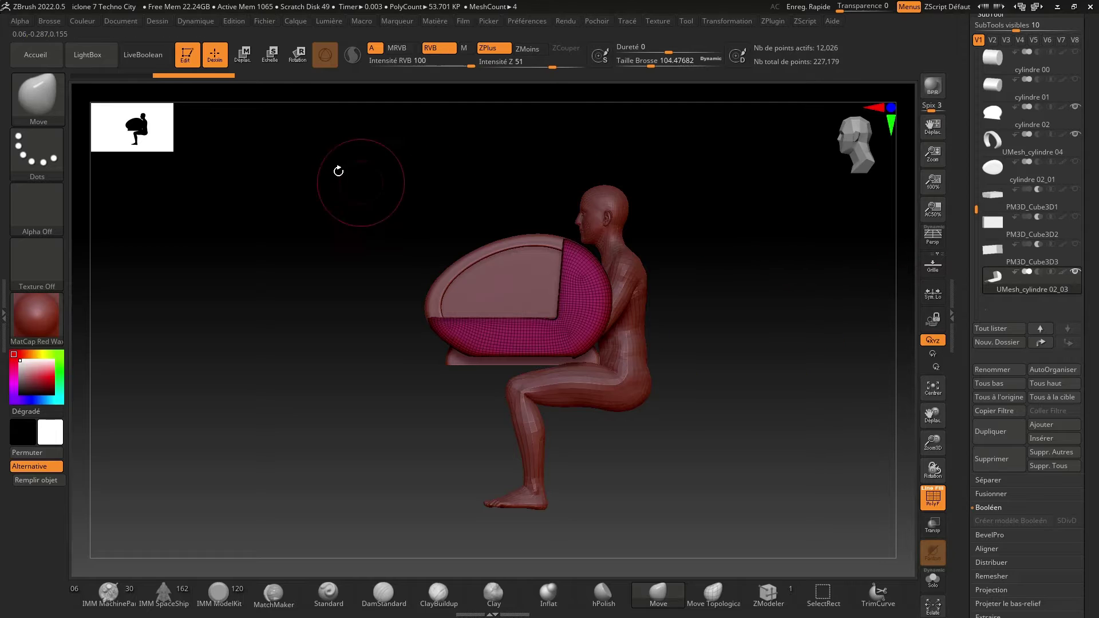
# Activate the Move gizmo with multi-subtool manipulation on the visible armchair parts, excluding the seated mannequin.
pyautogui.click(243, 55)
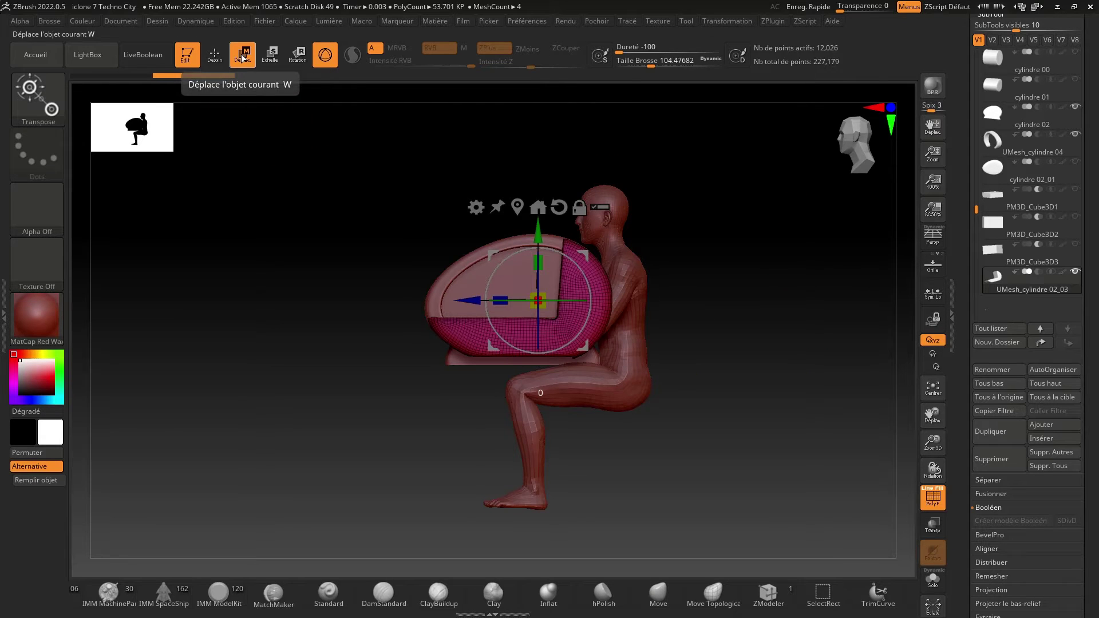
pyautogui.click(600, 207)
pyautogui.moveTo(422, 215); pyautogui.dragTo(404, 219)
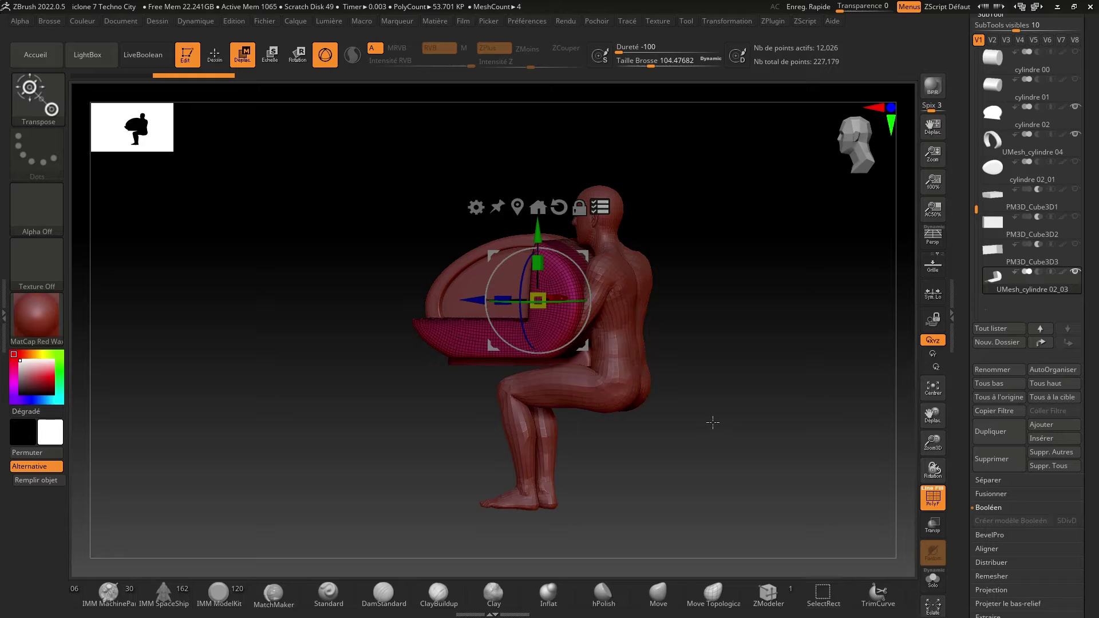
pyautogui.press('ctrl')
pyautogui.hotkey('ctrl', 'shift')
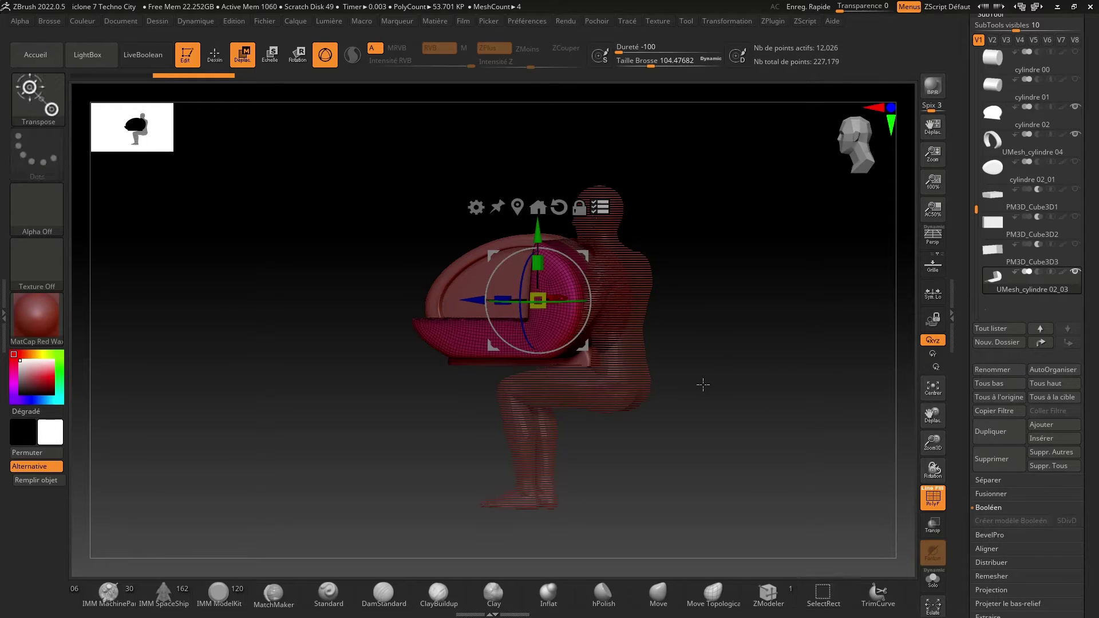
pyautogui.moveTo(702, 383)
pyautogui.keyDown('shift'); pyautogui.mouseDown()
pyautogui.moveTo(721, 360)
pyautogui.moveTo(622, 312)
pyautogui.mouseUp(); pyautogui.keyUp('shift')
# Lower, enlarge and shift the armchair parts backward so the seat and backrest fit around the seated mannequin.
pyautogui.moveTo(543, 228); pyautogui.dragTo(542, 308)
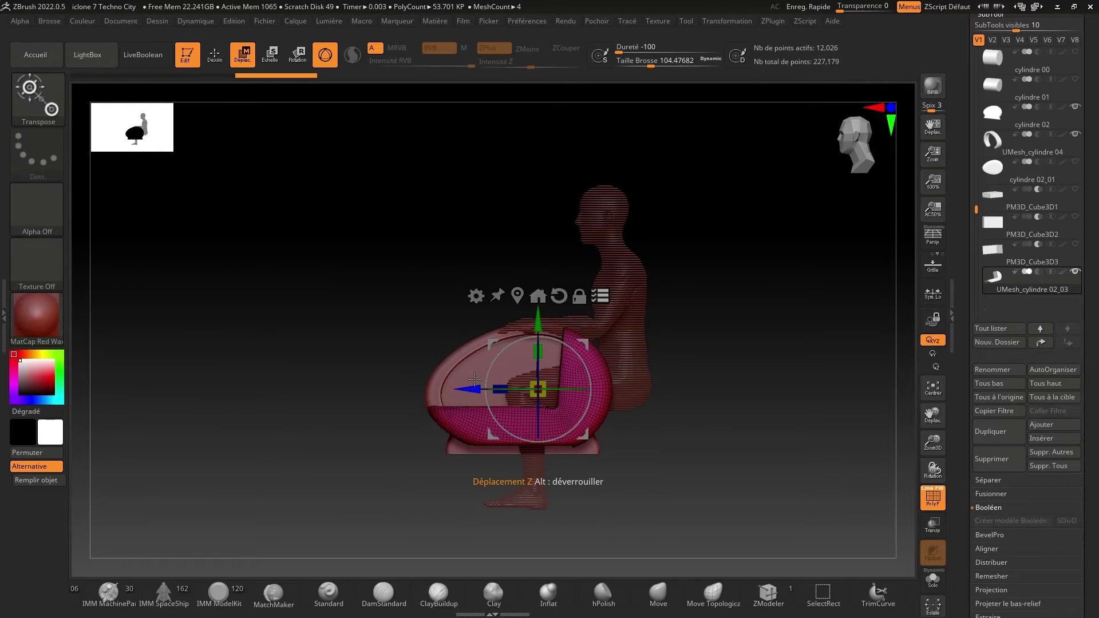
pyautogui.moveTo(473, 394); pyautogui.dragTo(616, 338)
pyautogui.moveTo(540, 401); pyautogui.dragTo(568, 402)
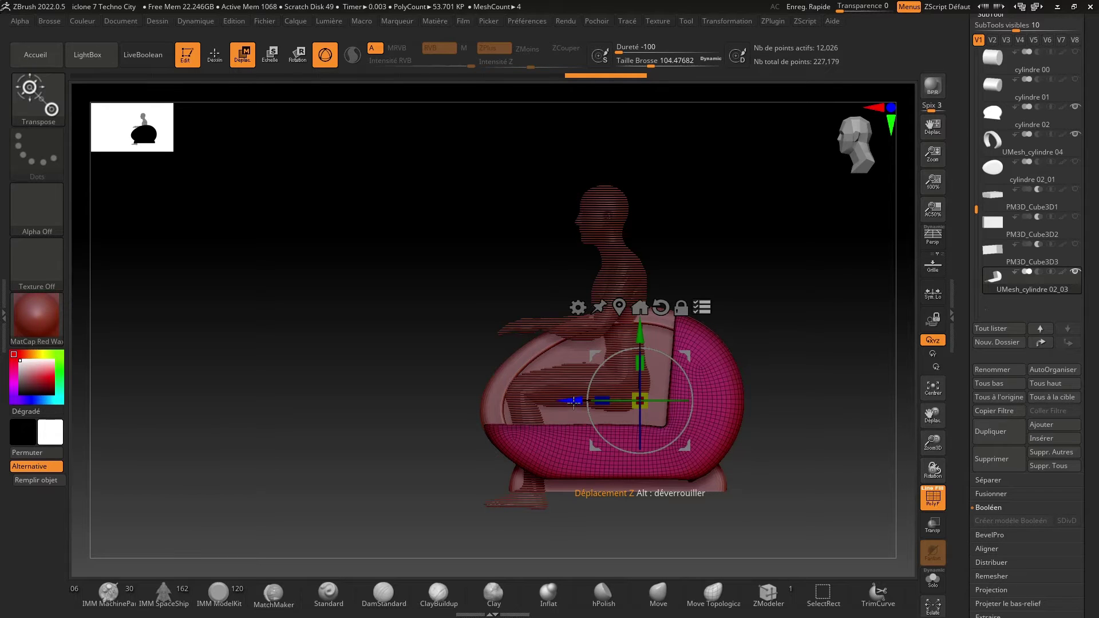
pyautogui.moveTo(569, 401); pyautogui.dragTo(561, 400)
pyautogui.moveTo(367, 327)
pyautogui.mouseDown()
pyautogui.moveTo(367, 450)
pyautogui.moveTo(373, 326)
pyautogui.moveTo(356, 332)
pyautogui.mouseUp()
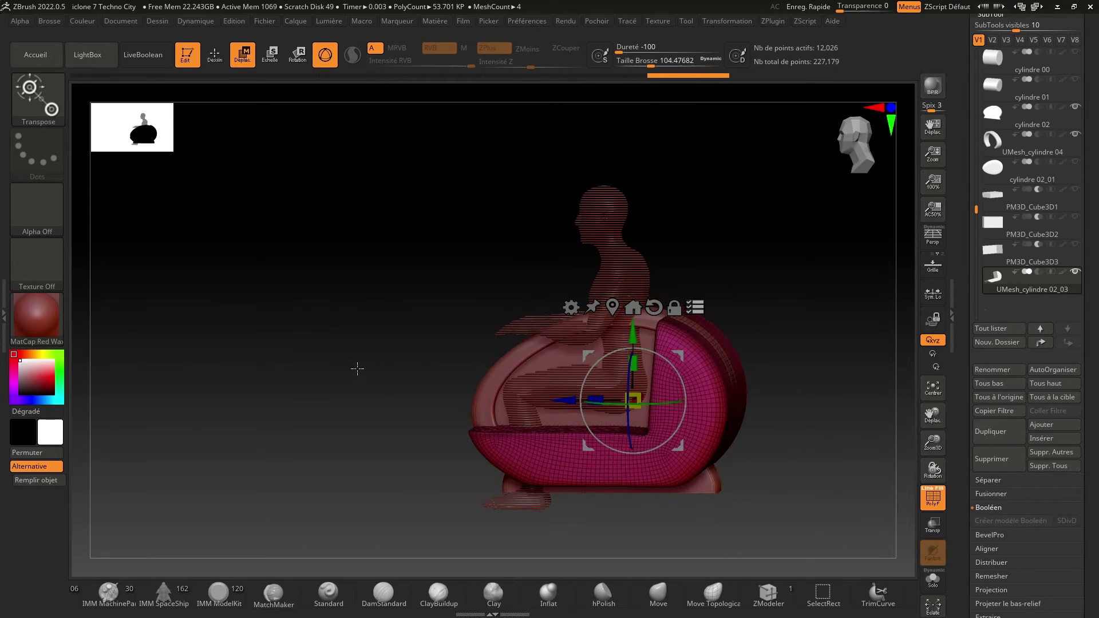
# Scale the armchair parts down slightly along Z to shorten the seat depth.
pyautogui.keyDown('shift'); pyautogui.moveTo(352, 380); pyautogui.dragTo(360, 363); pyautogui.keyUp('shift')
pyautogui.moveTo(593, 401); pyautogui.dragTo(605, 396)
pyautogui.hotkey('ctrl', 'z')
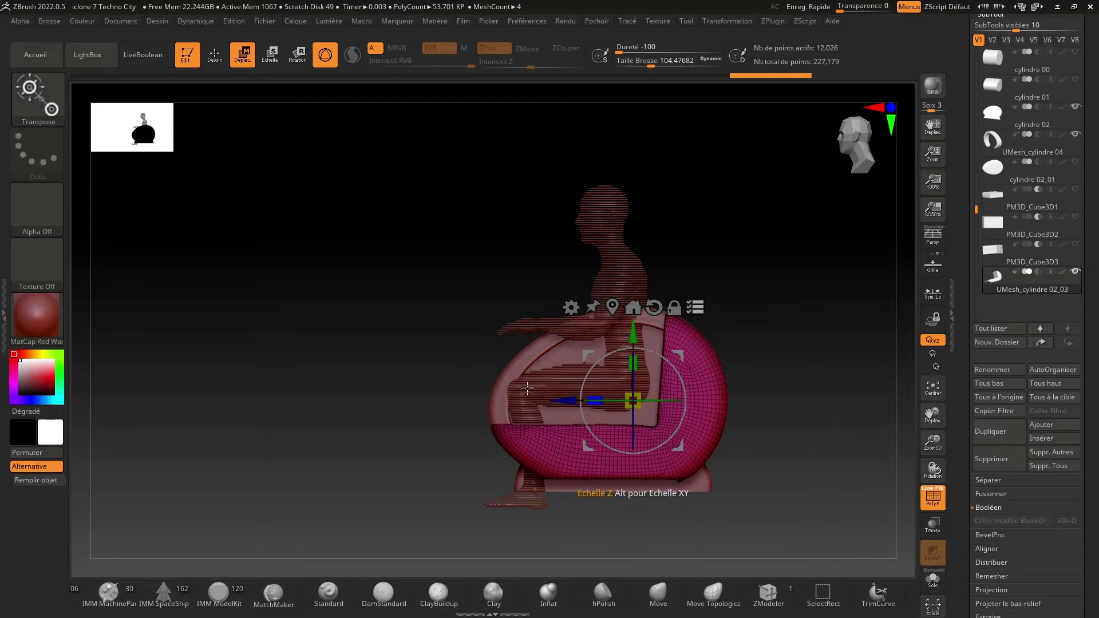
# Lower the armchair parts along Y to the mannequin's foot level and slightly adjust their height with a Y scale.
pyautogui.moveTo(632, 338); pyautogui.dragTo(629, 349)
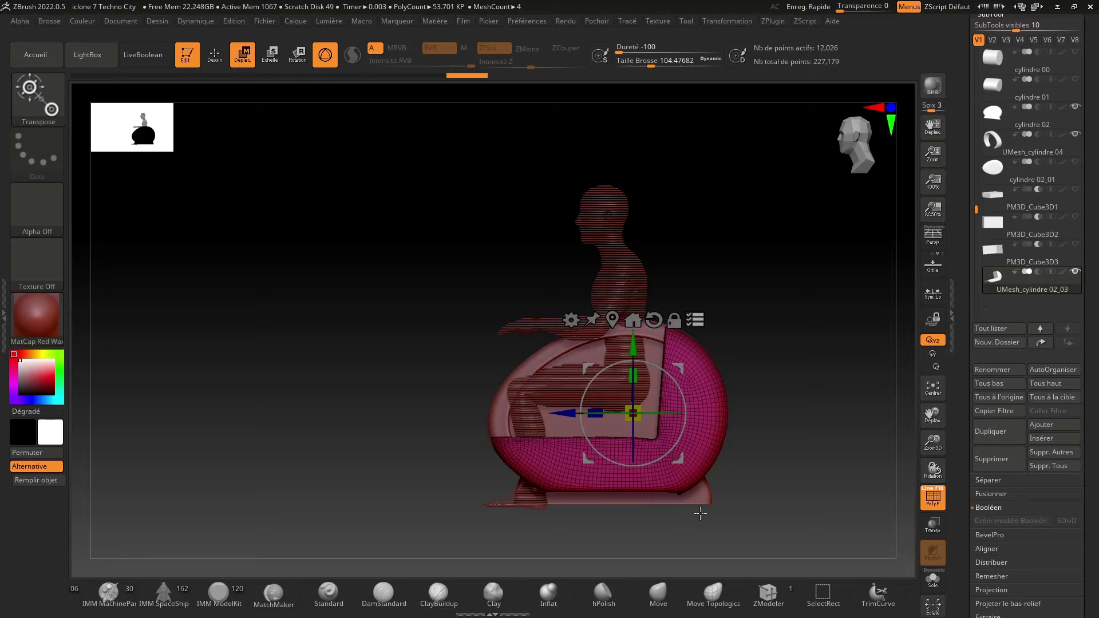
pyautogui.moveTo(469, 442); pyautogui.dragTo(409, 437)
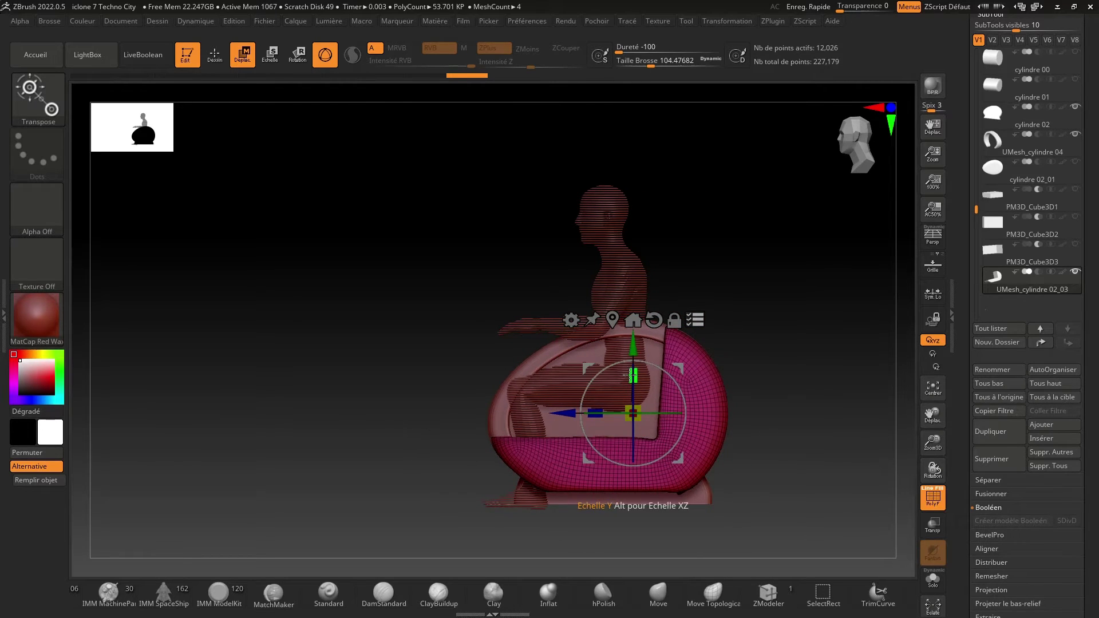
pyautogui.moveTo(631, 375); pyautogui.dragTo(633, 373)
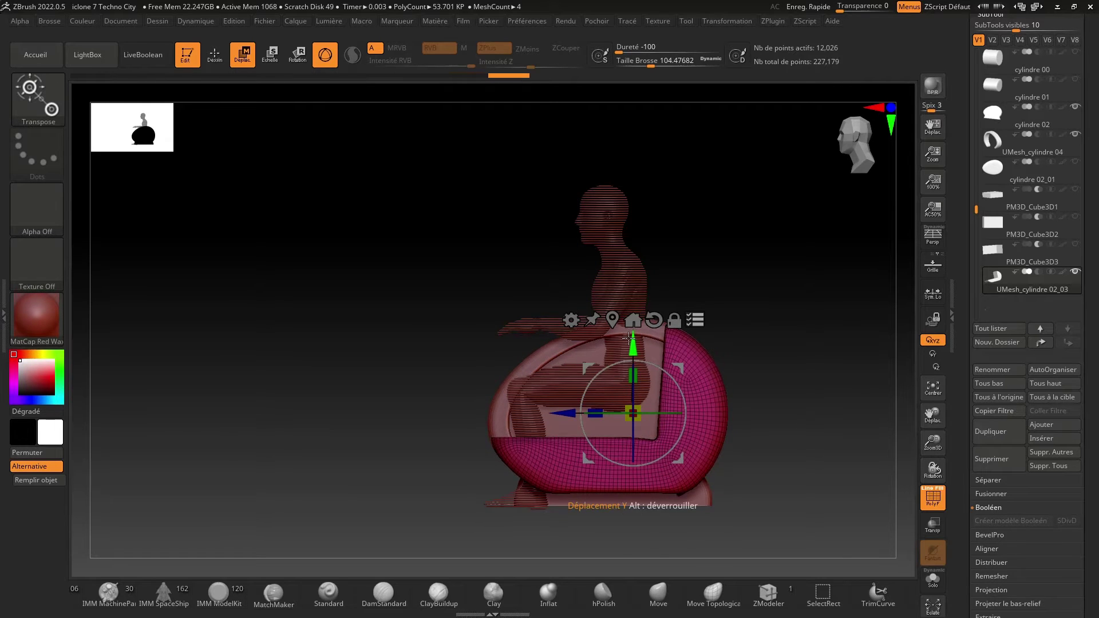
pyautogui.moveTo(630, 344); pyautogui.dragTo(630, 346)
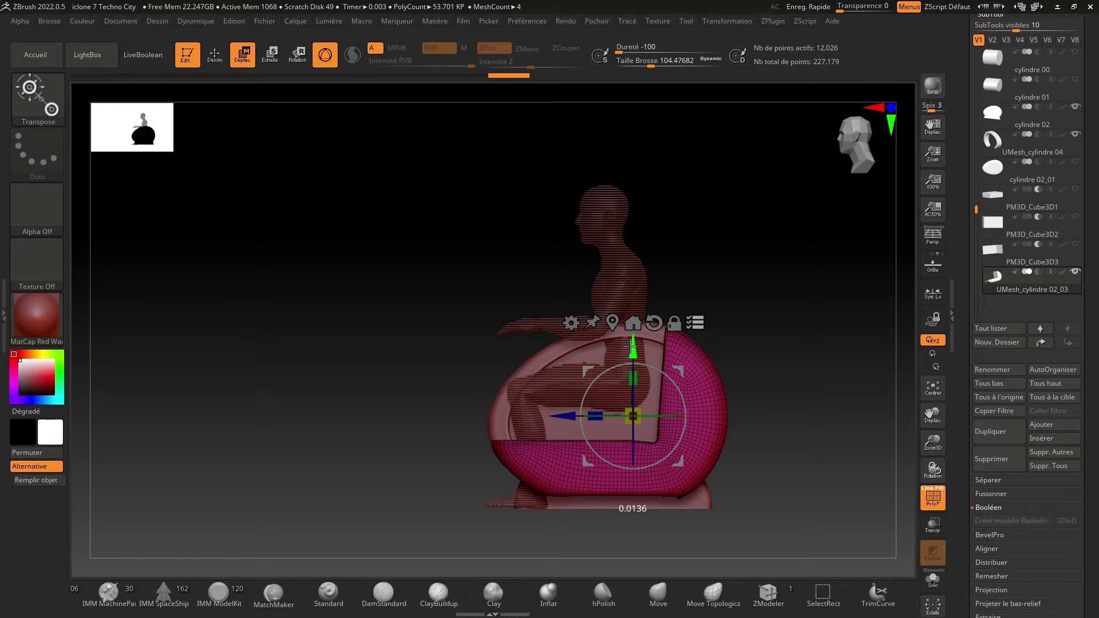
pyautogui.moveTo(401, 391)
pyautogui.mouseDown()
pyautogui.moveTo(456, 397)
pyautogui.moveTo(407, 392)
pyautogui.moveTo(338, 410)
pyautogui.moveTo(328, 398)
pyautogui.moveTo(392, 400)
pyautogui.moveTo(397, 388)
pyautogui.moveTo(380, 452)
pyautogui.moveTo(398, 456)
pyautogui.moveTo(394, 390)
pyautogui.mouseUp()
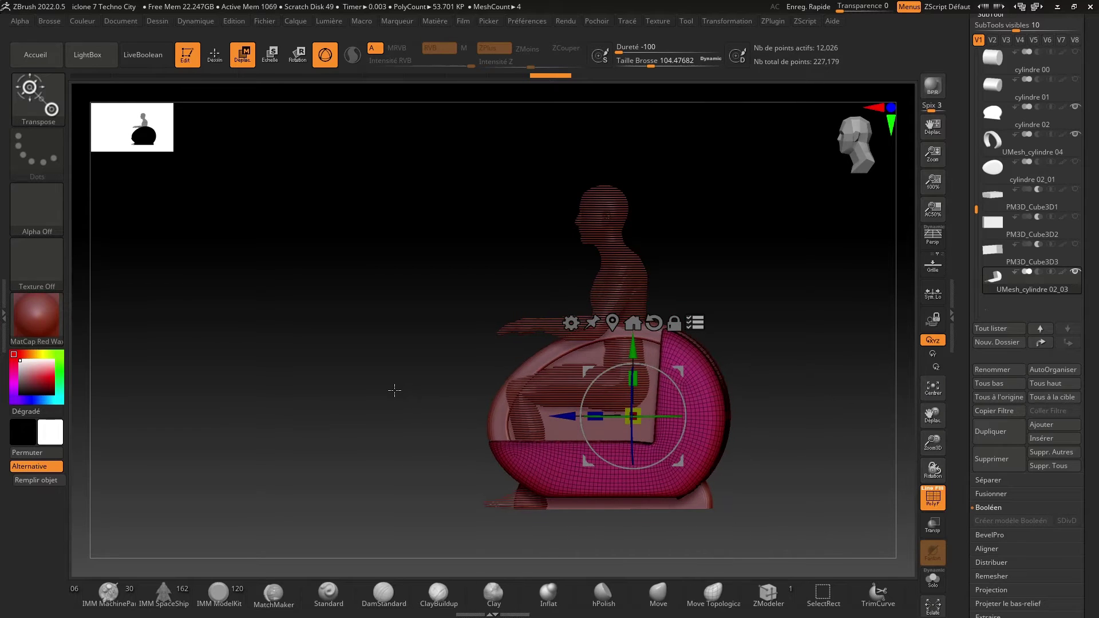
# Turn off multi-subtool manipulation, return to Draw mode and view the armchair from the front.
pyautogui.click(218, 61)
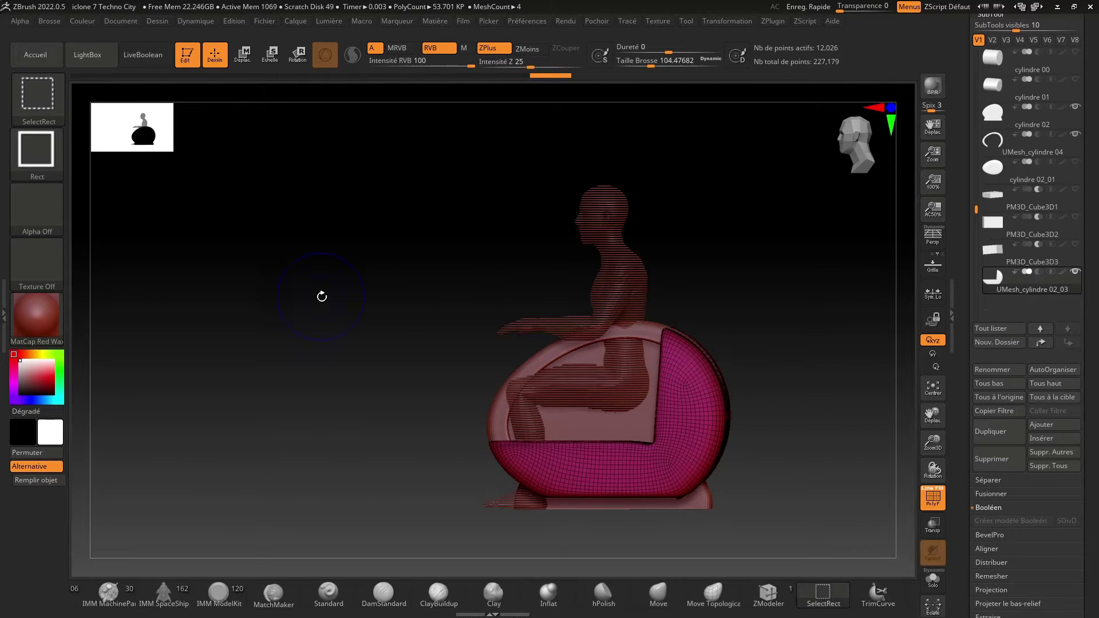
pyautogui.click(242, 56)
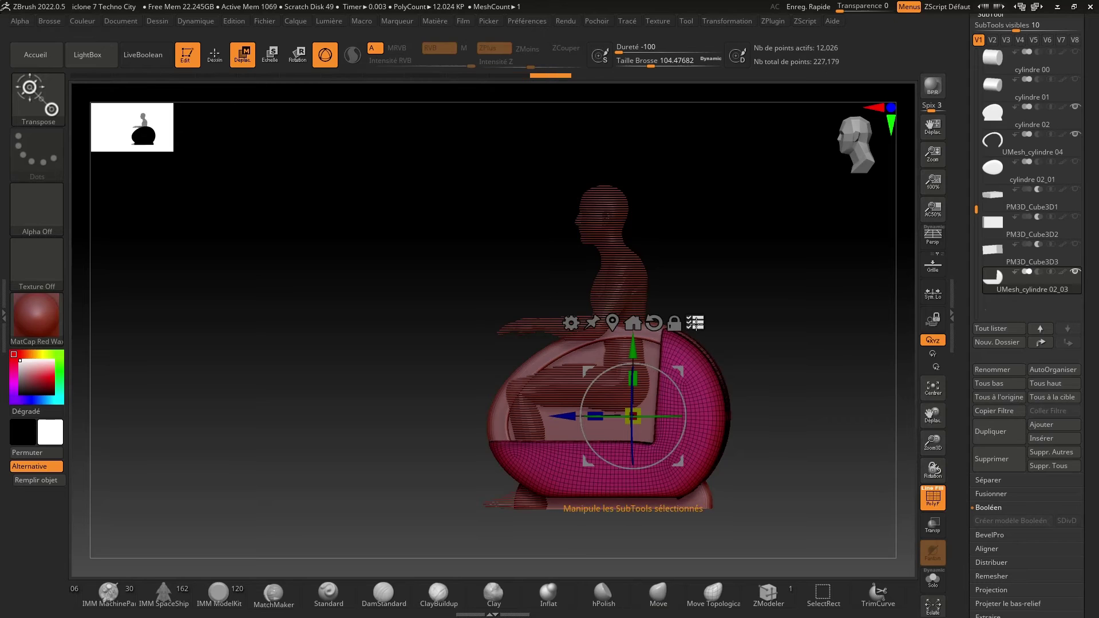
pyautogui.click(215, 62)
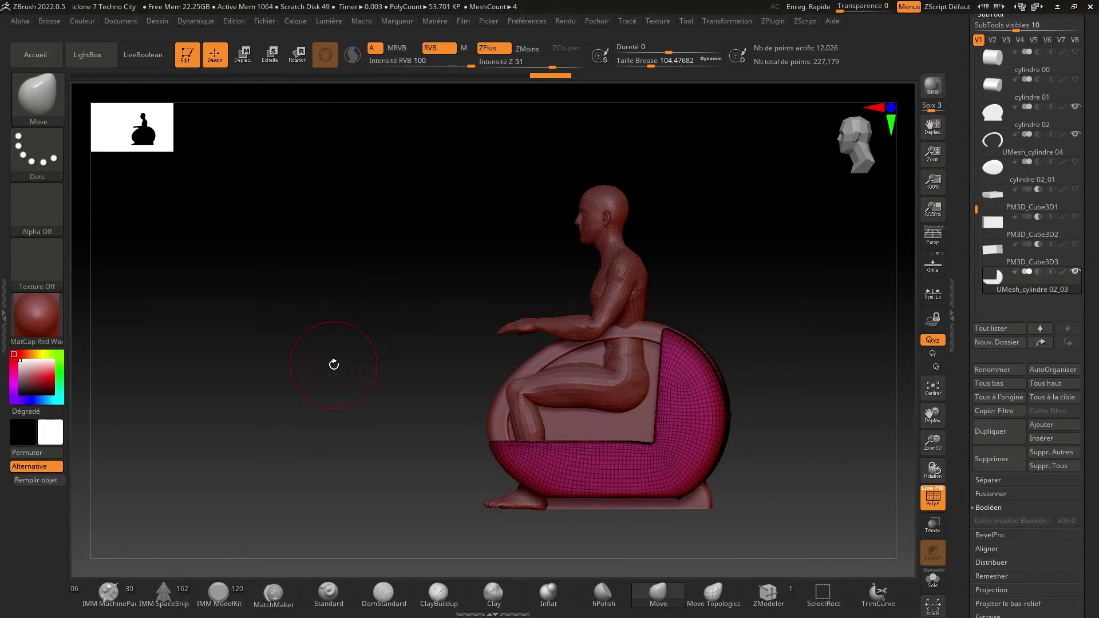
pyautogui.moveTo(334, 364)
pyautogui.mouseDown()
pyautogui.moveTo(319, 361)
pyautogui.moveTo(338, 352)
pyautogui.mouseUp()
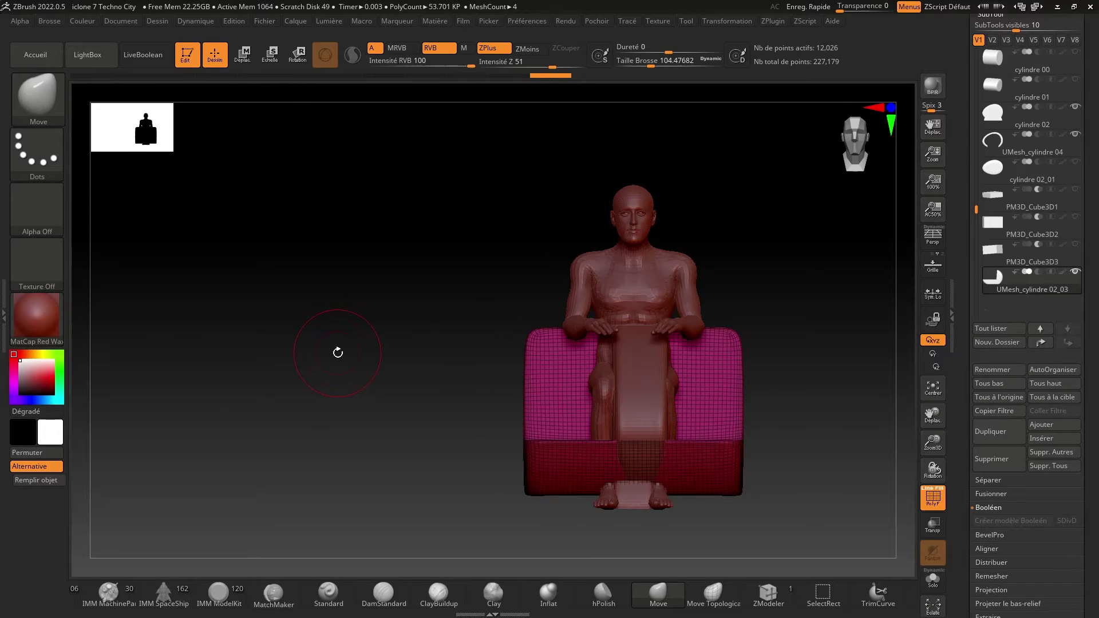
# Merge the side panel cylindre 02 down with its rim UMesh_cylindre 04 into one subtool.
pyautogui.click(994, 150)
pyautogui.click(996, 171)
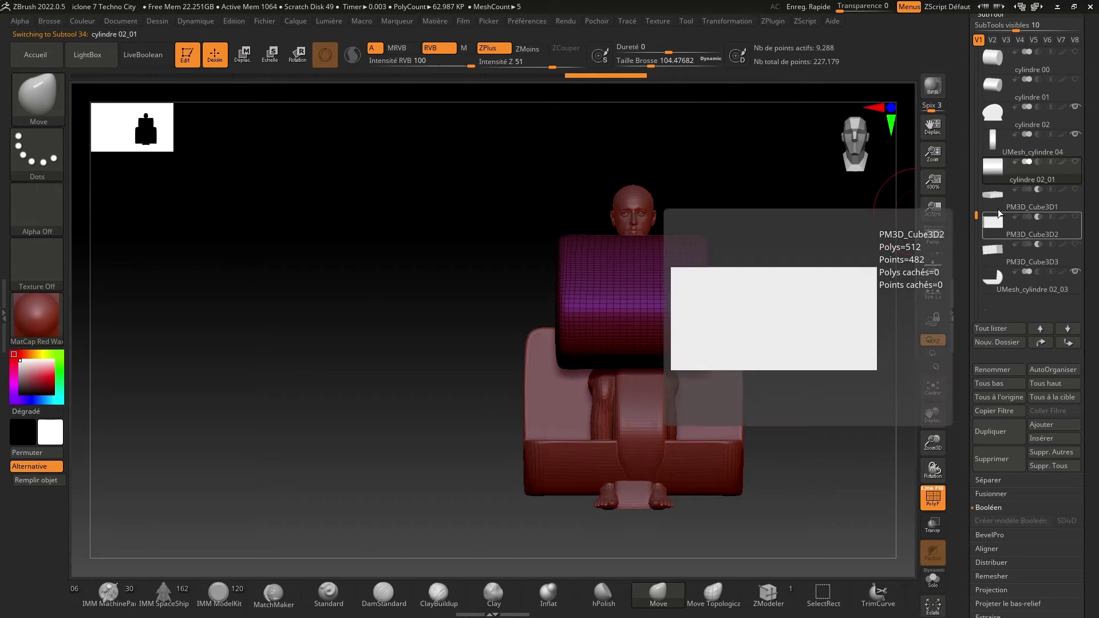
pyautogui.click(996, 117)
pyautogui.click(997, 145)
pyautogui.moveTo(807, 239); pyautogui.dragTo(785, 232)
pyautogui.click(995, 116)
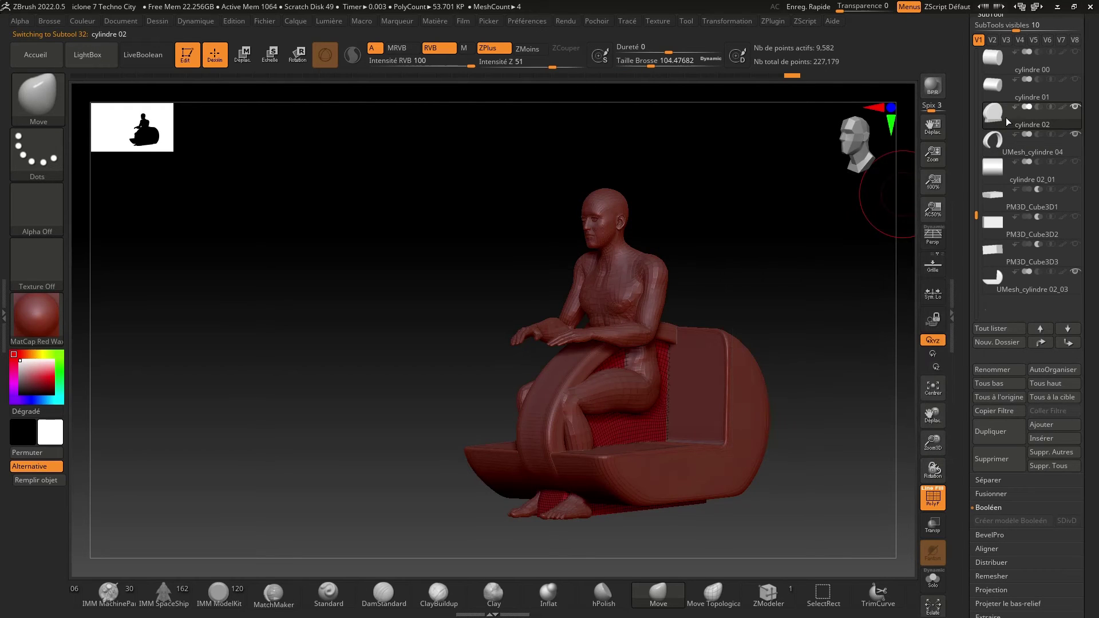
pyautogui.click(989, 493)
pyautogui.click(994, 508)
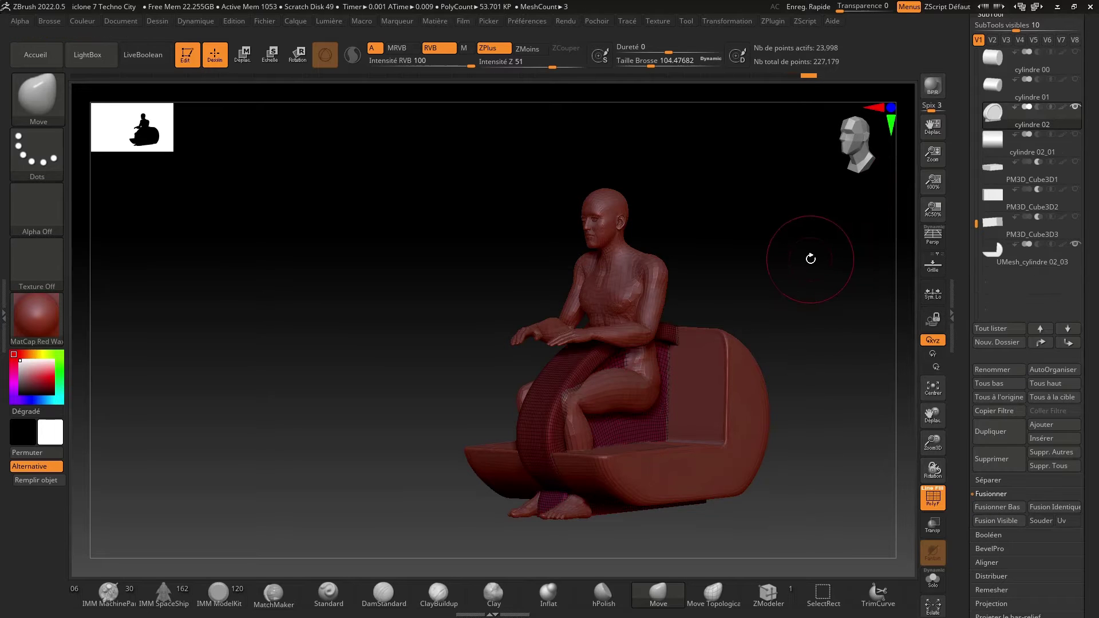
# Save the project again over the iclone 7 Techno City file after merging the side panel.
pyautogui.hotkey('ctrl', 's')
pyautogui.press('Return')
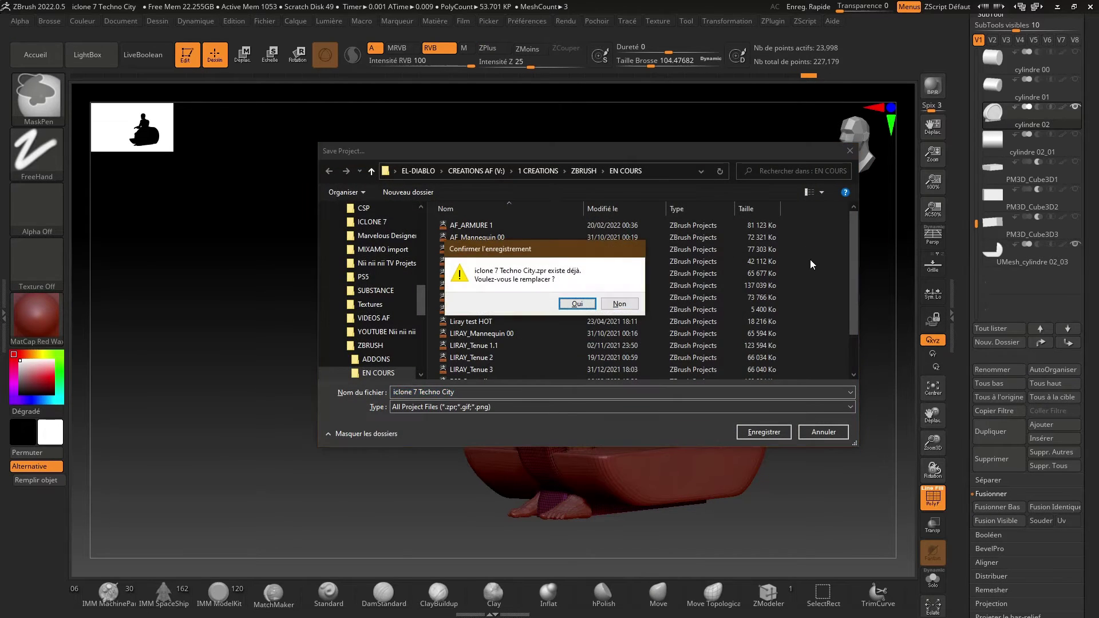
pyautogui.hotkey('alt', 'o')
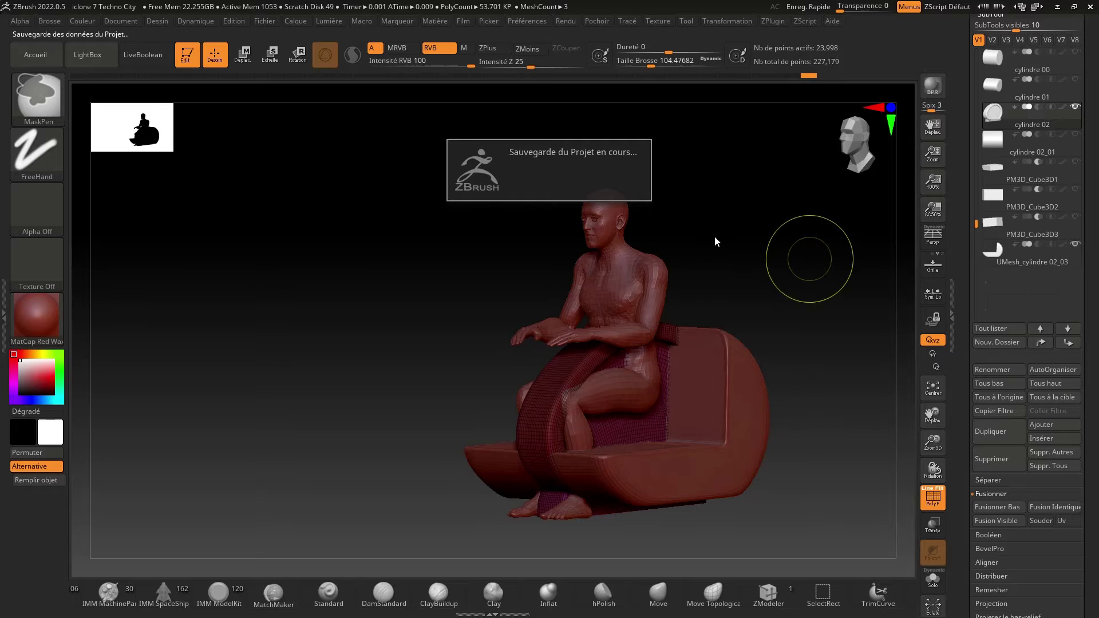
# Move the side panel cylindre 02 along X from the chair's middle to the side of the seat beside the mannequin.
pyautogui.keyDown('shift'); pyautogui.moveTo(716, 235); pyautogui.dragTo(759, 251); pyautogui.keyUp('shift')
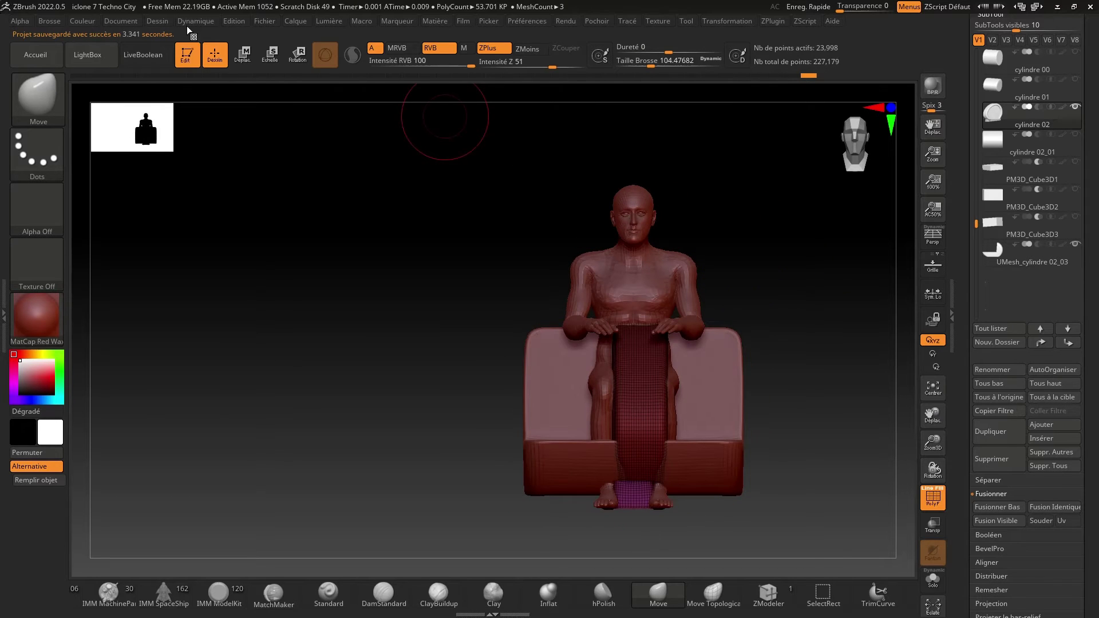
pyautogui.click(242, 55)
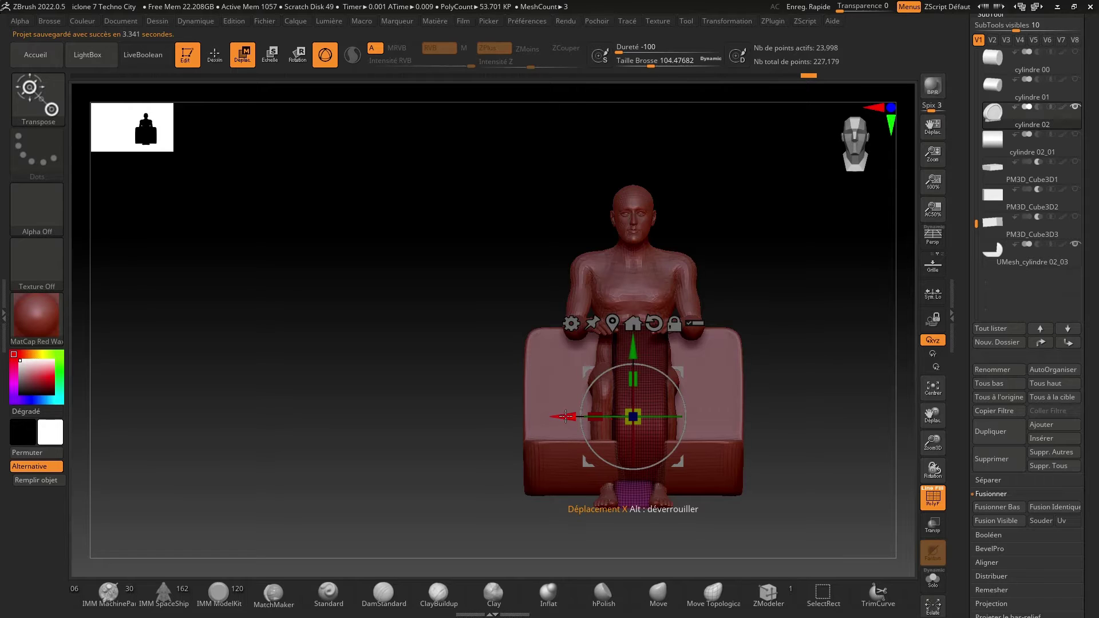
pyautogui.moveTo(565, 416); pyautogui.dragTo(637, 425)
pyautogui.moveTo(822, 349)
pyautogui.mouseDown()
pyautogui.moveTo(876, 351)
pyautogui.moveTo(819, 354)
pyautogui.mouseUp()
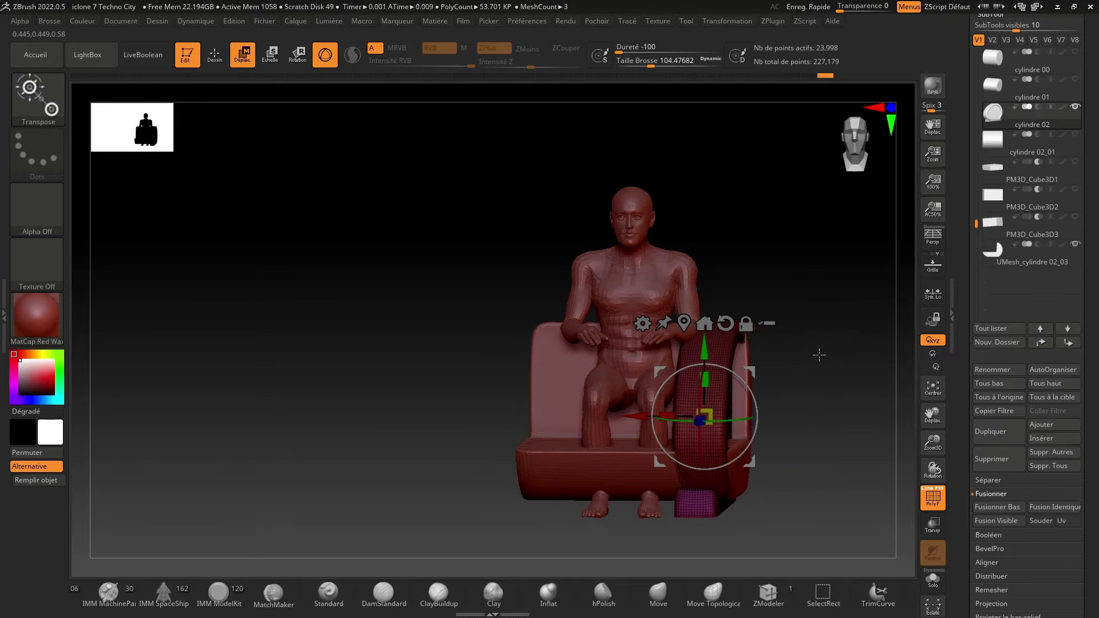
# Select the seat subtool UMesh_cylindre 02_03 and save the project over the iclone 7 Techno City file.
pyautogui.click(1005, 262)
pyautogui.moveTo(844, 315); pyautogui.dragTo(817, 331)
pyautogui.hotkey('ctrl', 's')
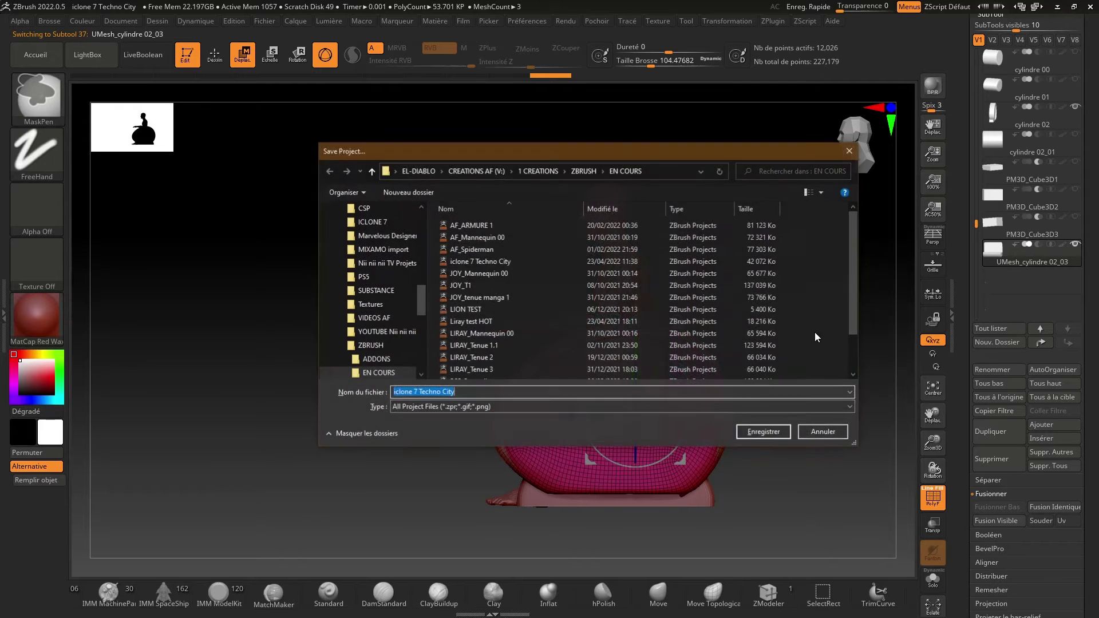
pyautogui.press('Return')
pyautogui.press('Return')
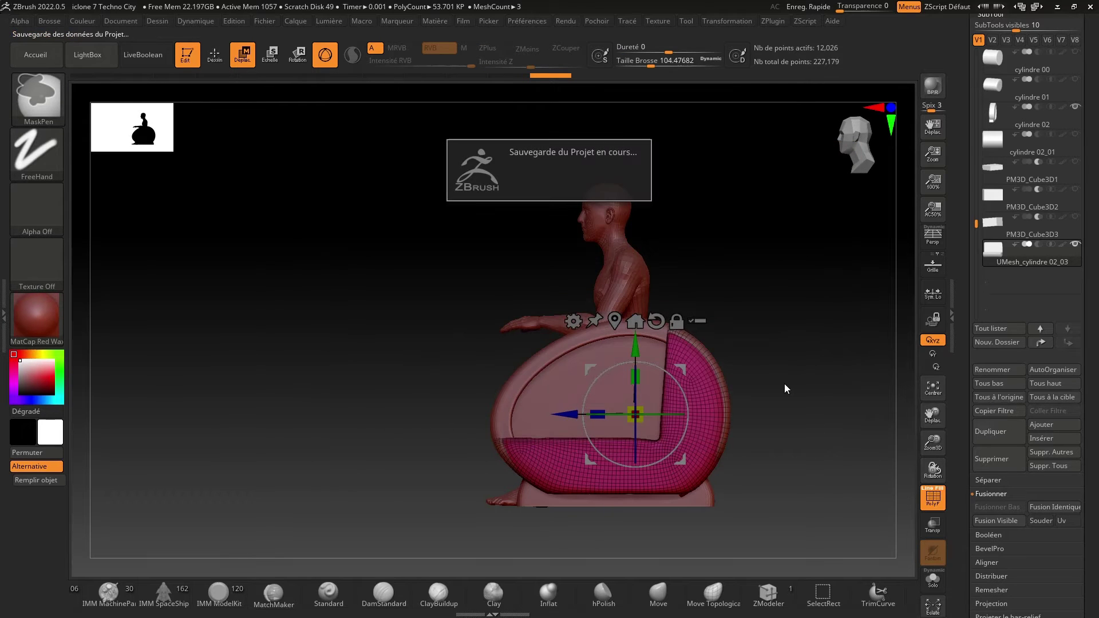
# Try shifting the seat along X, undo it, and widen the seat slightly with an X scale.
pyautogui.moveTo(774, 386); pyautogui.dragTo(834, 398)
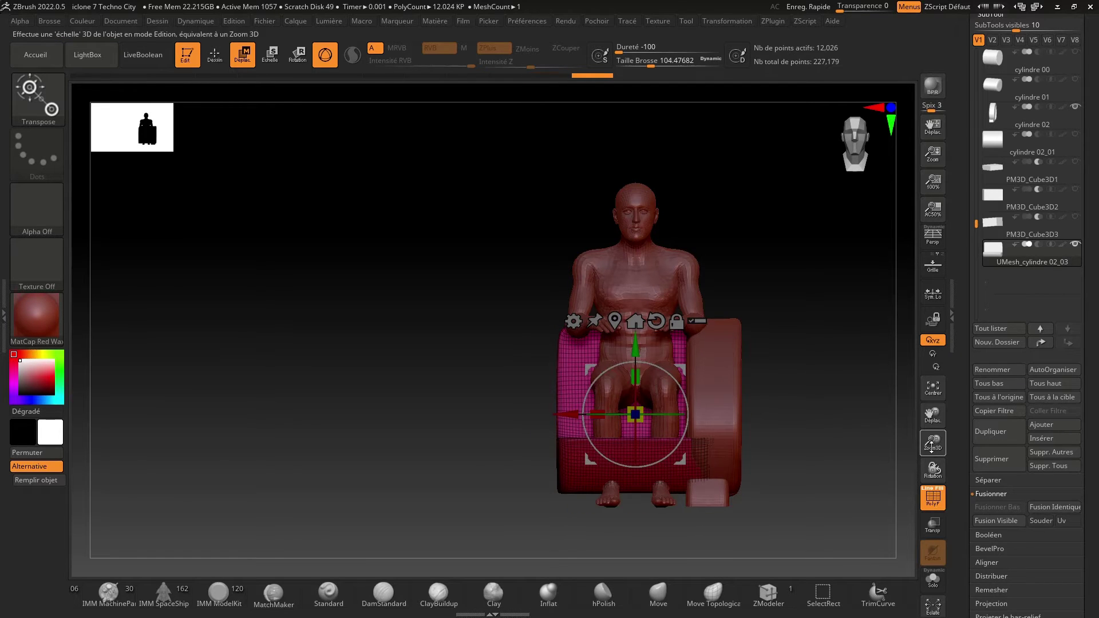
pyautogui.moveTo(932, 444); pyautogui.dragTo(932, 455)
pyautogui.moveTo(882, 421)
pyautogui.mouseDown()
pyautogui.moveTo(690, 442)
pyautogui.moveTo(870, 482)
pyautogui.moveTo(876, 413)
pyautogui.moveTo(865, 410)
pyautogui.moveTo(937, 406)
pyautogui.moveTo(859, 417)
pyautogui.moveTo(872, 421)
pyautogui.mouseUp()
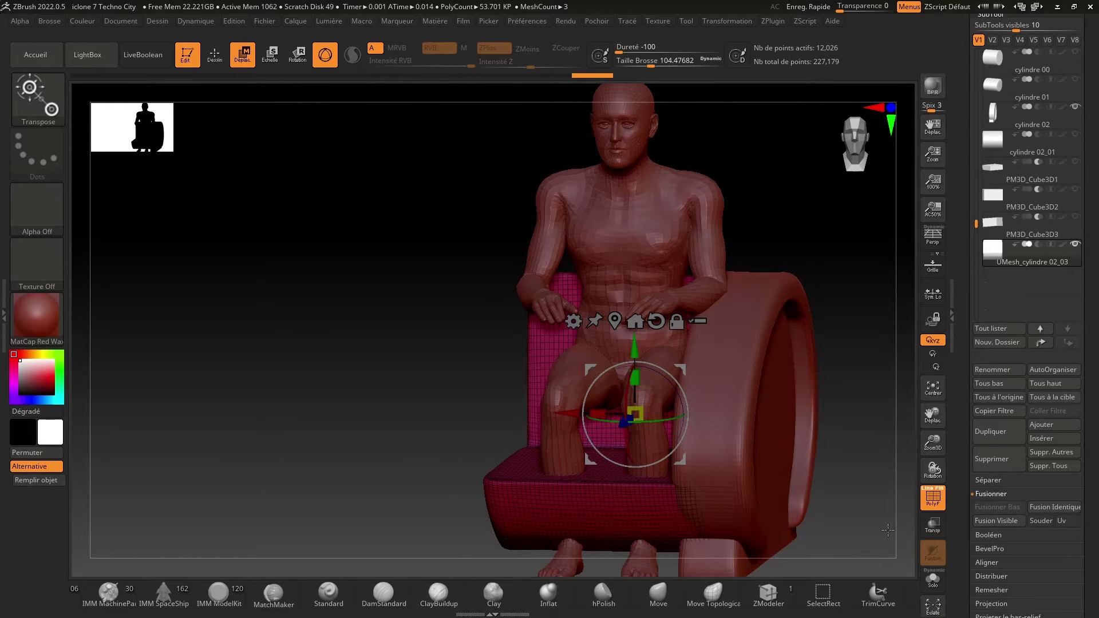
pyautogui.moveTo(887, 530); pyautogui.dragTo(883, 462)
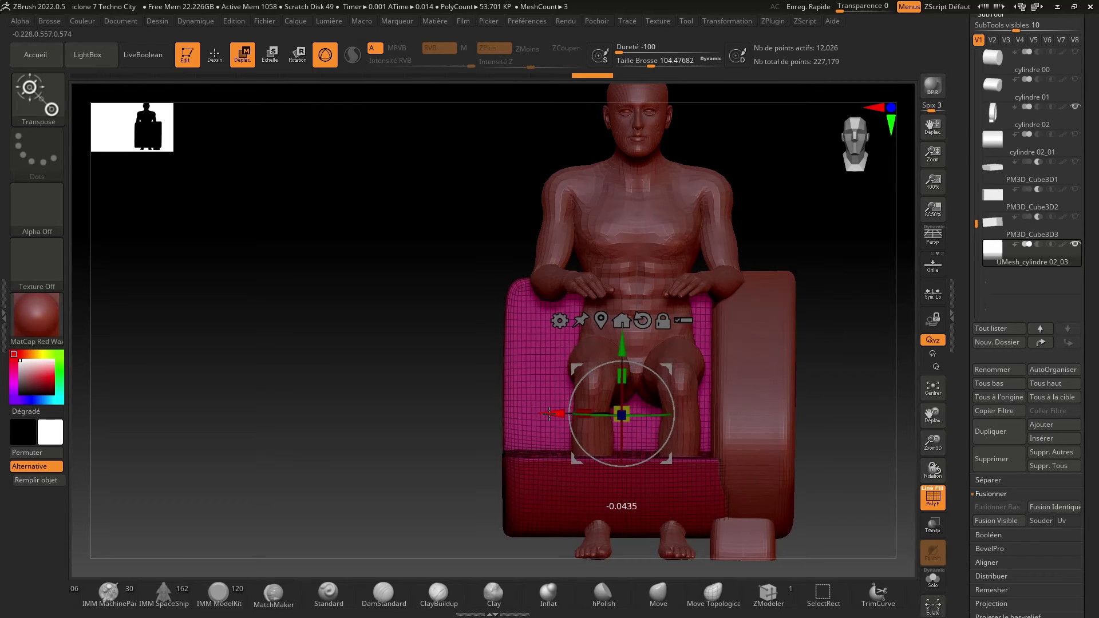
pyautogui.moveTo(548, 414); pyautogui.dragTo(573, 409)
pyautogui.hotkey('ctrl', 'z')
pyautogui.moveTo(882, 375); pyautogui.dragTo(843, 369)
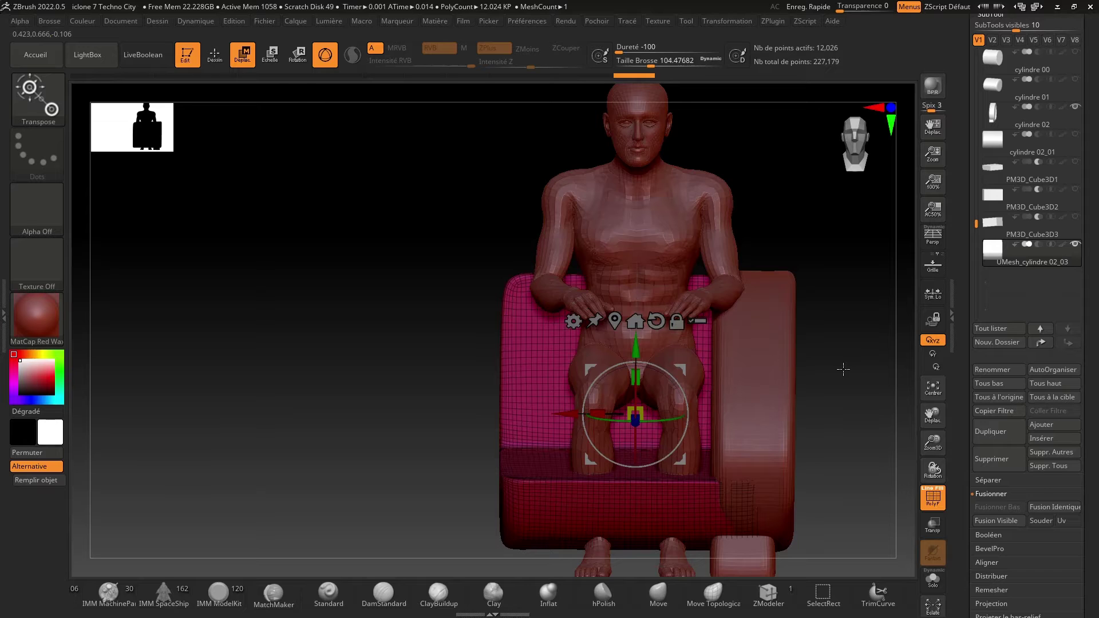
pyautogui.moveTo(596, 413); pyautogui.dragTo(580, 413)
# Place cylindre 02 directly above the seat in the subtool list and move it outward along X by about 0.11.
pyautogui.click(988, 129)
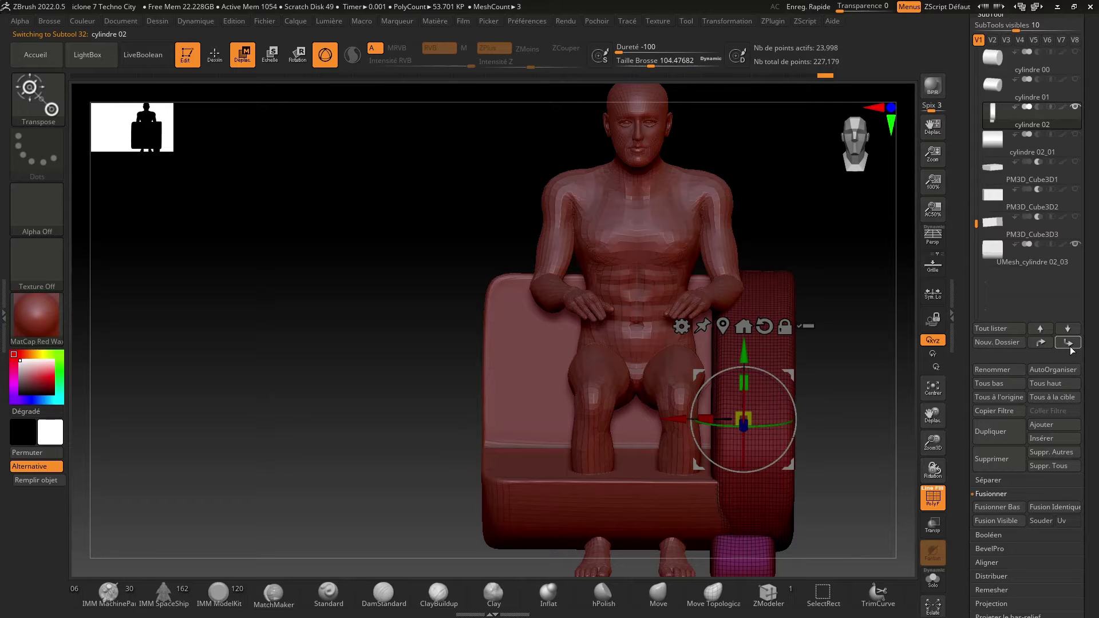
pyautogui.click(1068, 342)
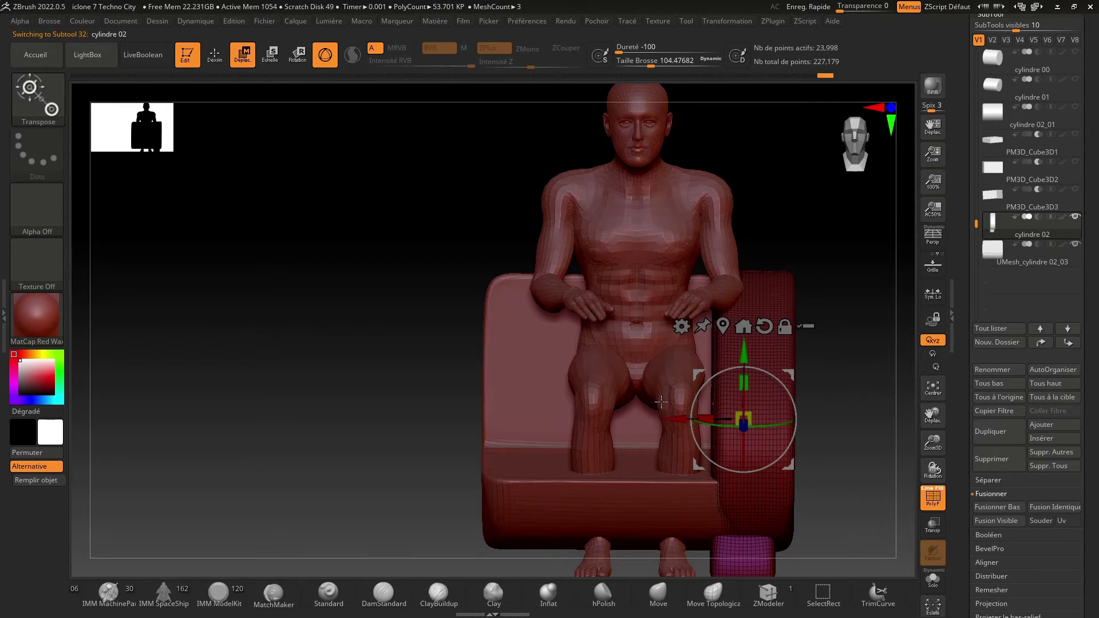
pyautogui.moveTo(676, 423); pyautogui.dragTo(710, 427)
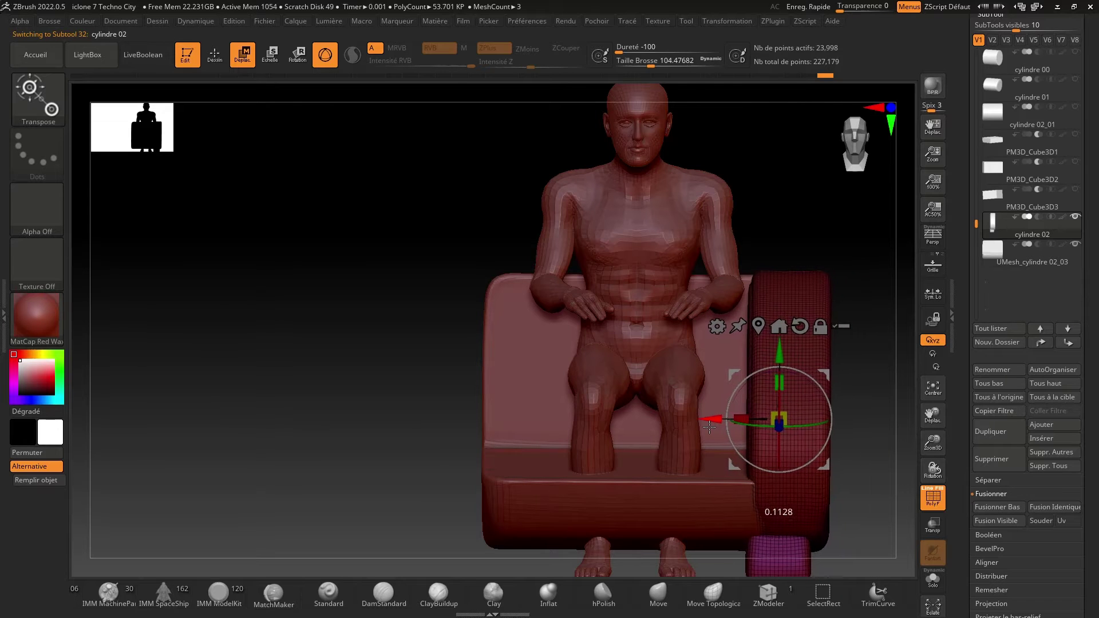
pyautogui.moveTo(866, 372)
pyautogui.mouseDown()
pyautogui.moveTo(846, 364)
pyautogui.moveTo(869, 367)
pyautogui.mouseUp()
# Select the seat again and narrow it along X to a scale of about 0.91.
pyautogui.click(994, 262)
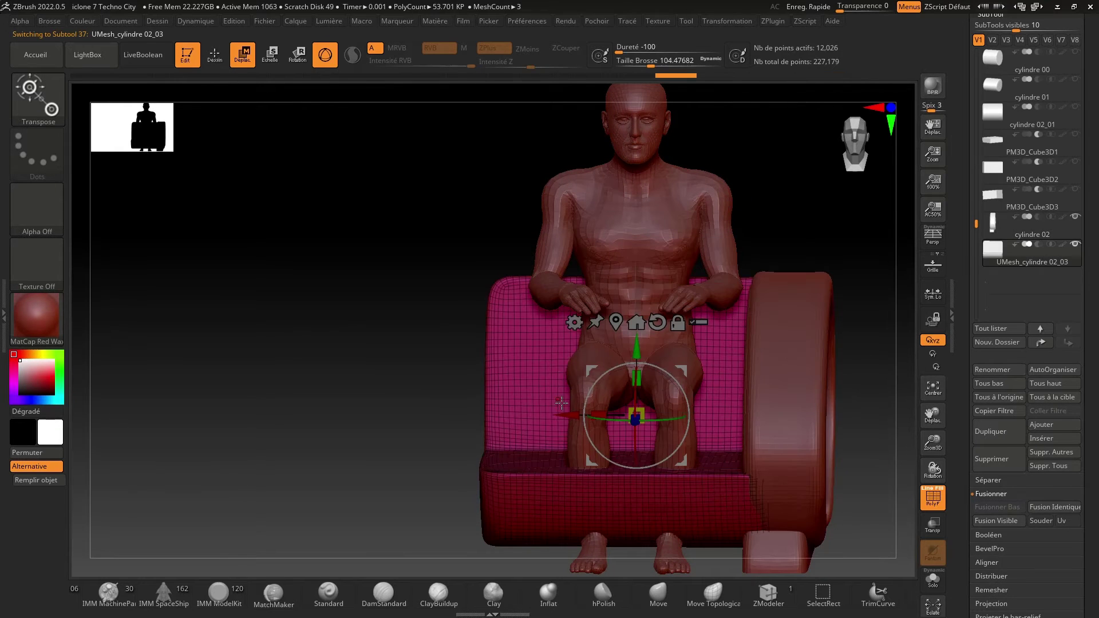
pyautogui.moveTo(596, 413); pyautogui.dragTo(610, 412)
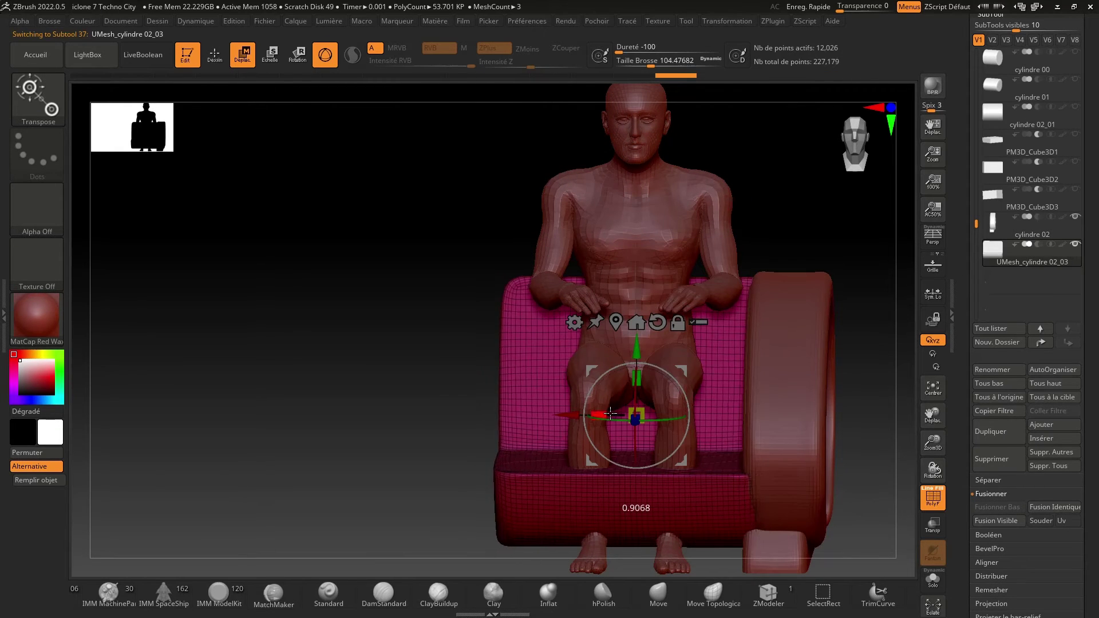
pyautogui.moveTo(435, 415); pyautogui.dragTo(360, 394)
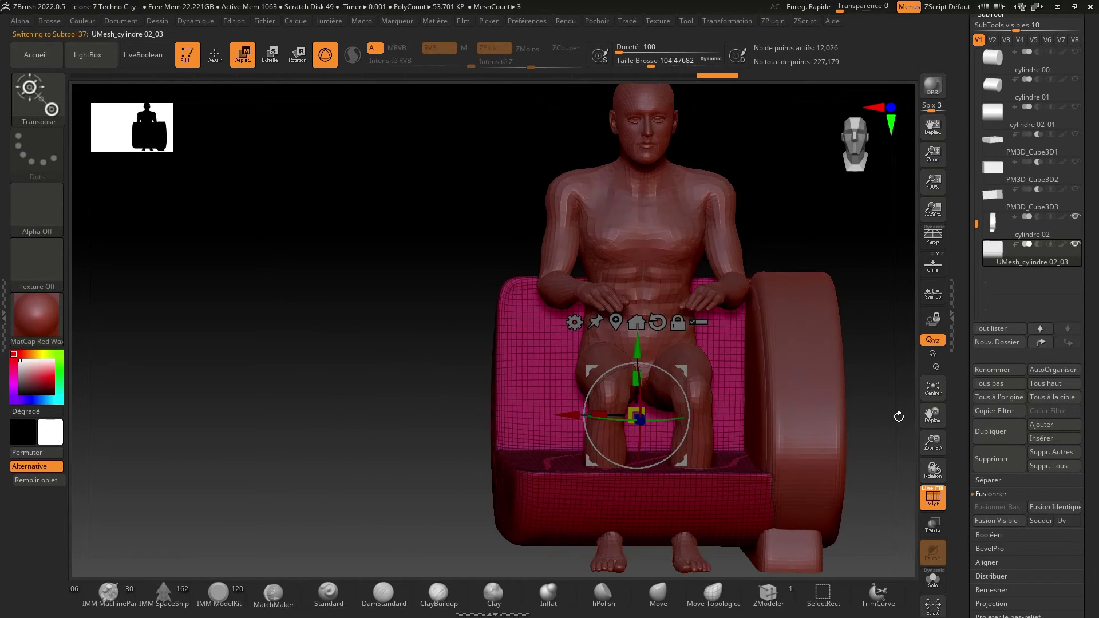
# Return to Draw mode with the armchair seen from the side and rename the seat subtool UMesh_cylindre 02_03 to Sit.
pyautogui.moveTo(932, 420); pyautogui.dragTo(932, 407)
pyautogui.moveTo(884, 398); pyautogui.dragTo(802, 394)
pyautogui.moveTo(748, 398); pyautogui.dragTo(834, 380)
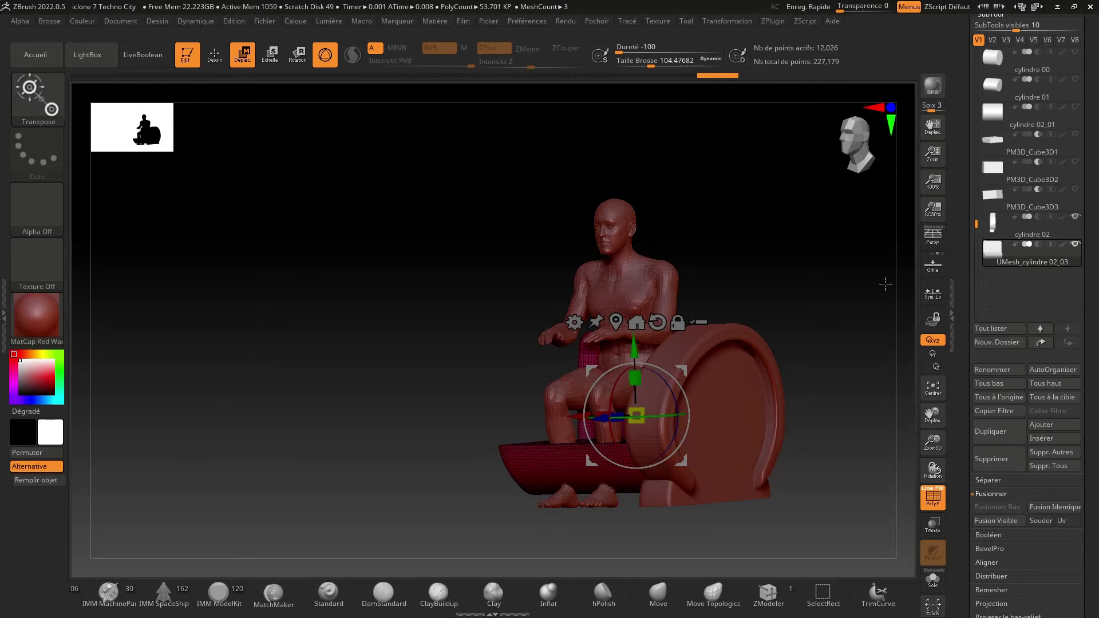
pyautogui.moveTo(844, 289)
pyautogui.mouseDown()
pyautogui.moveTo(829, 286)
pyautogui.moveTo(852, 300)
pyautogui.mouseUp()
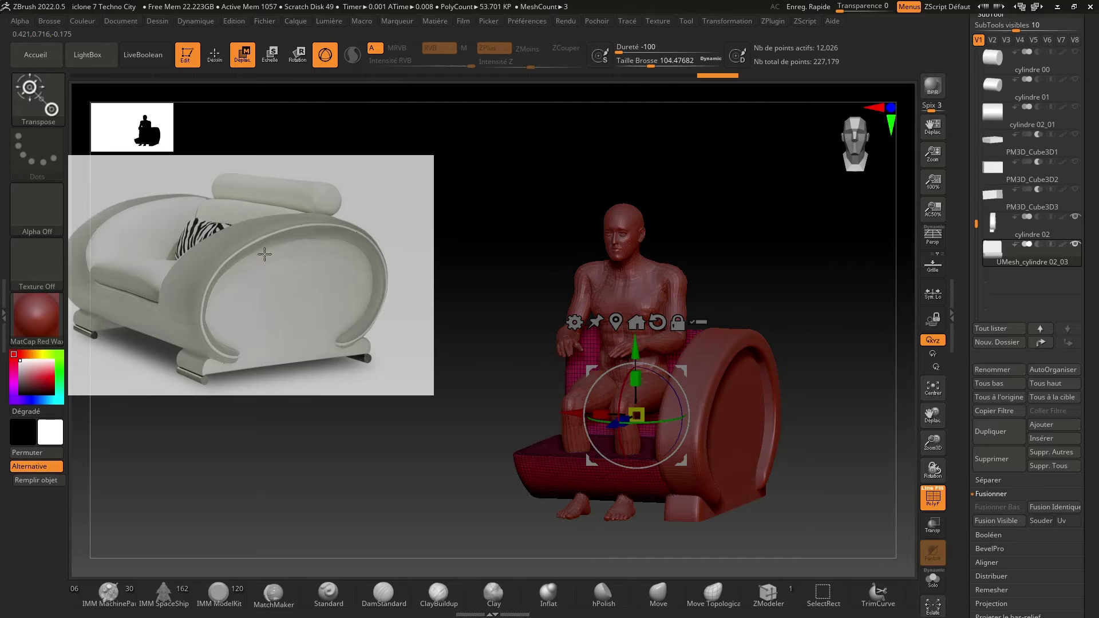
pyautogui.moveTo(511, 246)
pyautogui.mouseDown()
pyautogui.moveTo(498, 239)
pyautogui.moveTo(559, 238)
pyautogui.moveTo(537, 264)
pyautogui.moveTo(527, 258)
pyautogui.mouseUp()
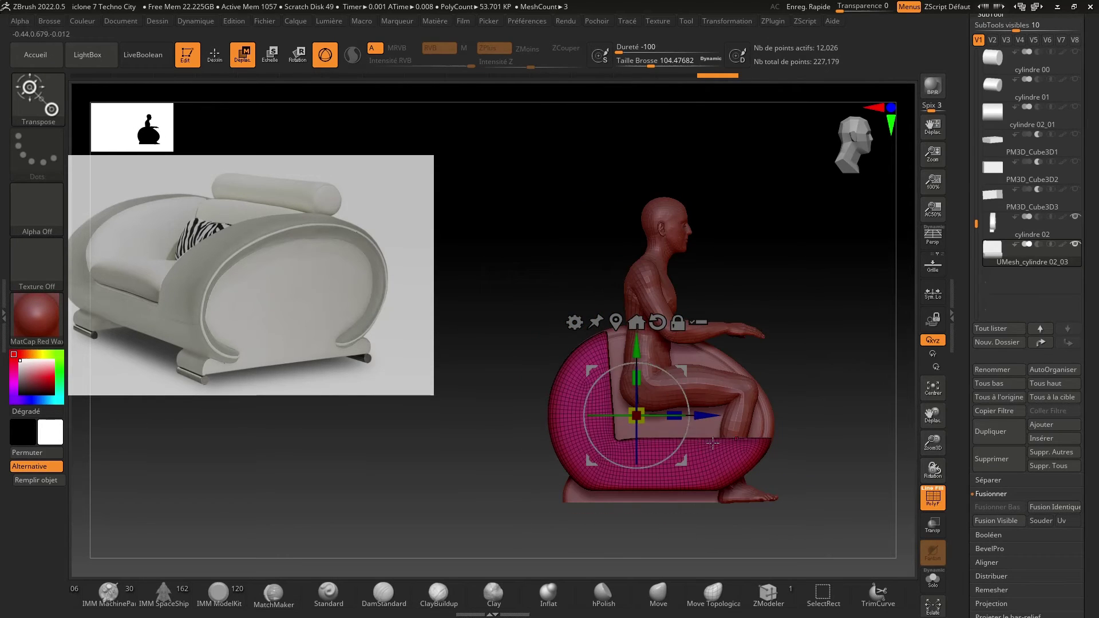
pyautogui.press('q')
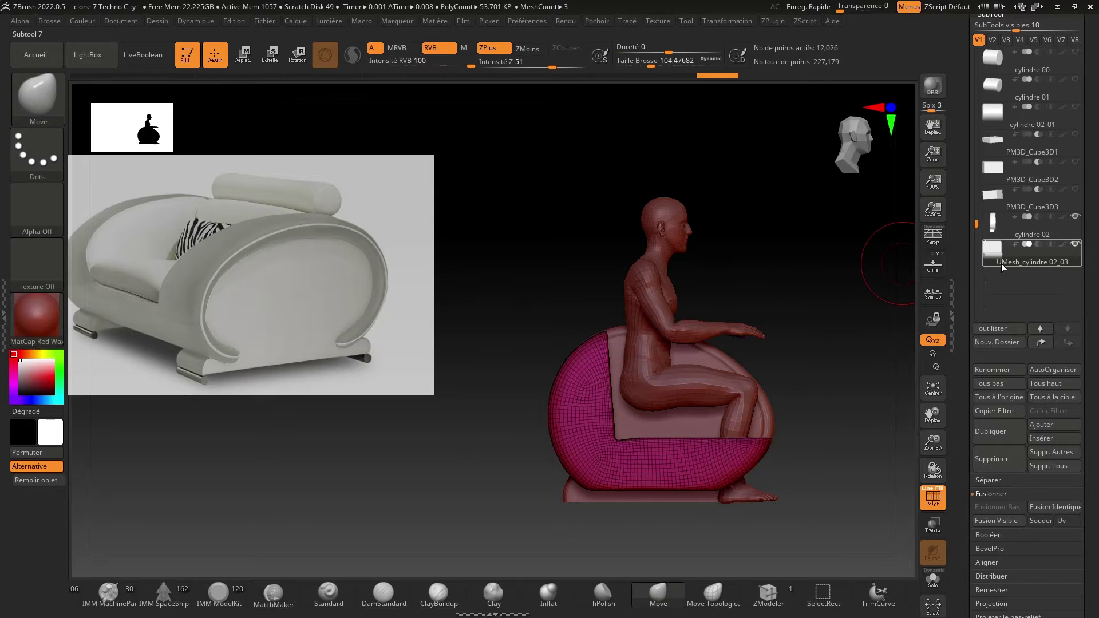
pyautogui.moveTo(1096, 160); pyautogui.dragTo(1070, 231)
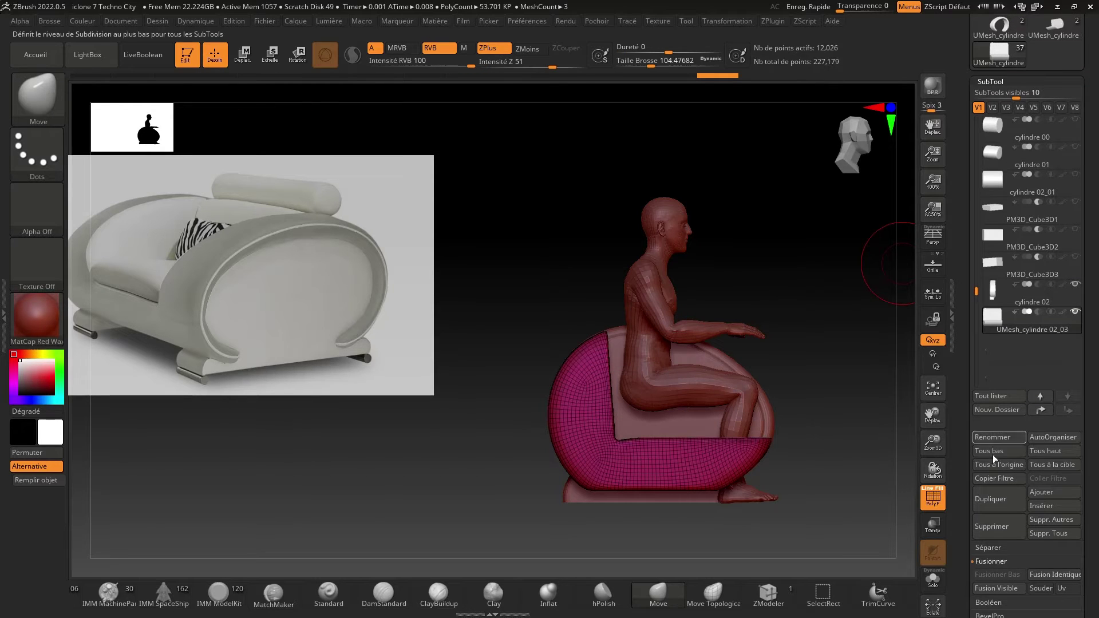
pyautogui.click(985, 437)
pyautogui.write('Sit')
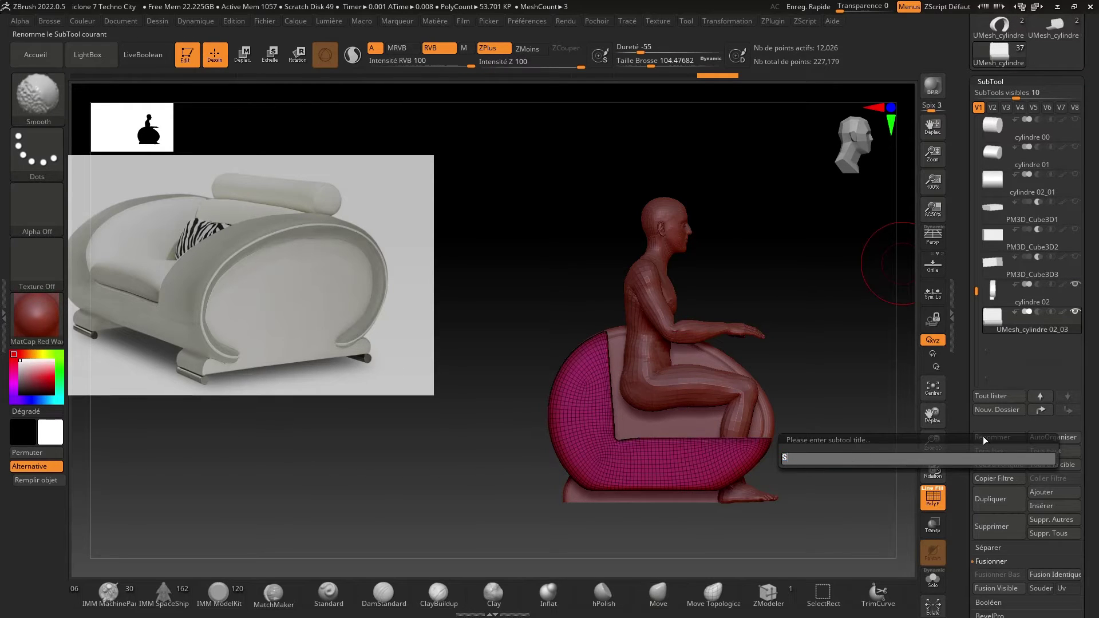
pyautogui.press('Return')
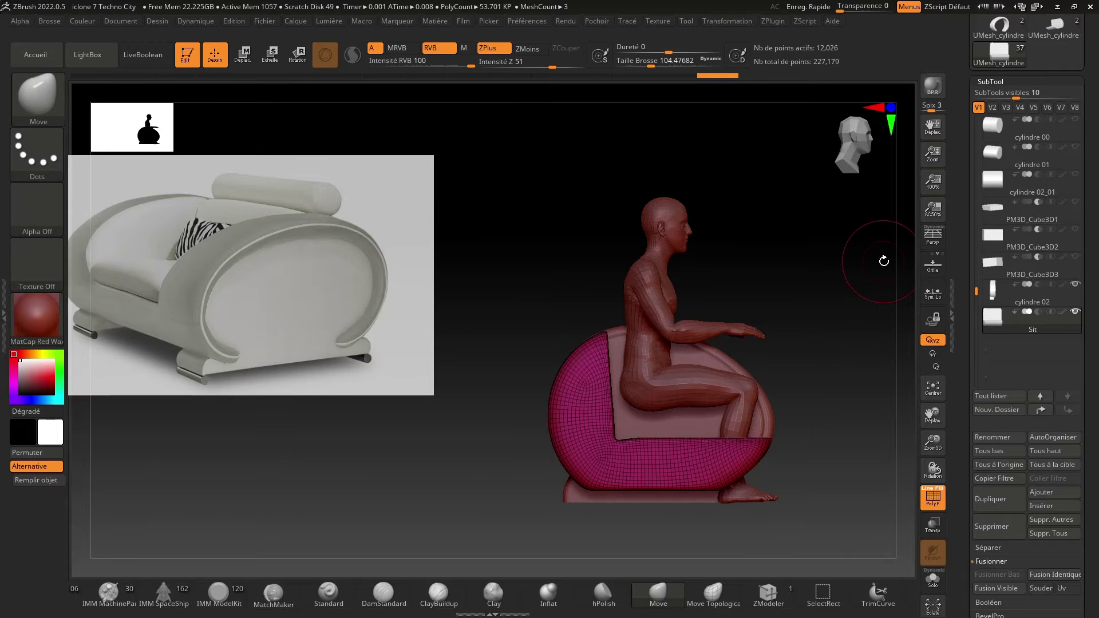
# Save the project with the renamed seat under its existing file name.
pyautogui.hotkey('ctrl', 's')
pyautogui.press('Return')
pyautogui.press('Return')
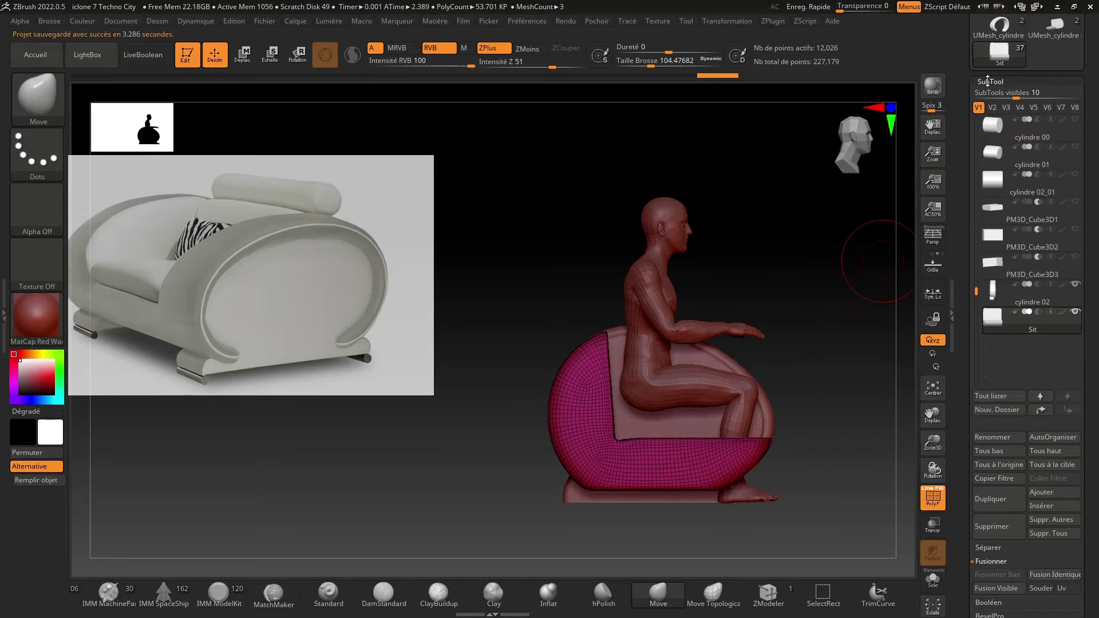
# Duplicate the Sit subtool and hide the original.
pyautogui.click(987, 79)
pyautogui.click(993, 80)
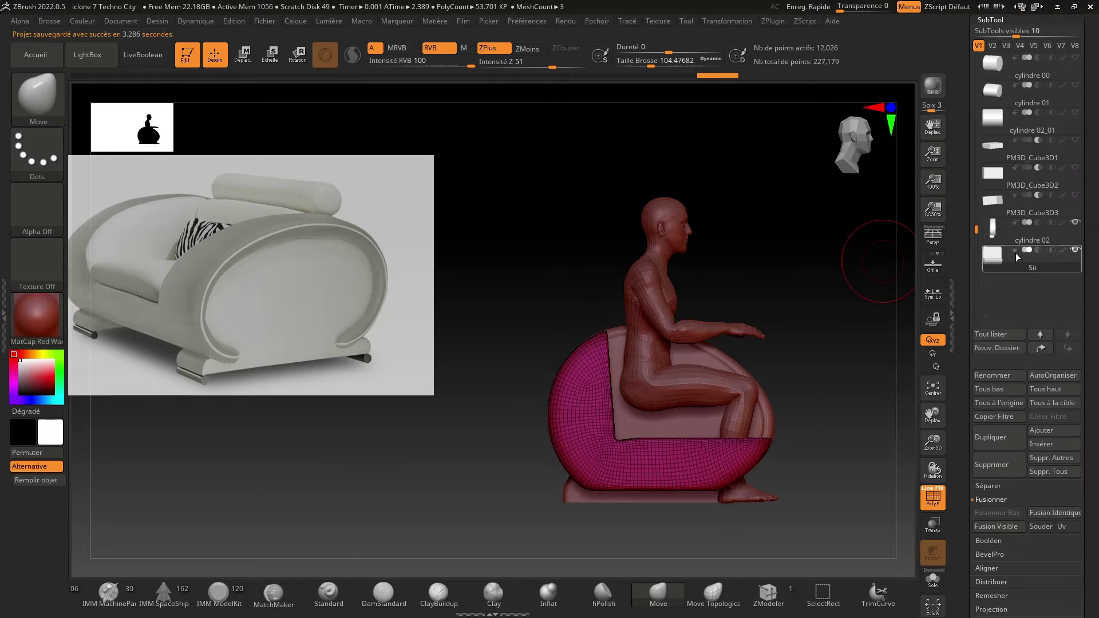
pyautogui.click(996, 435)
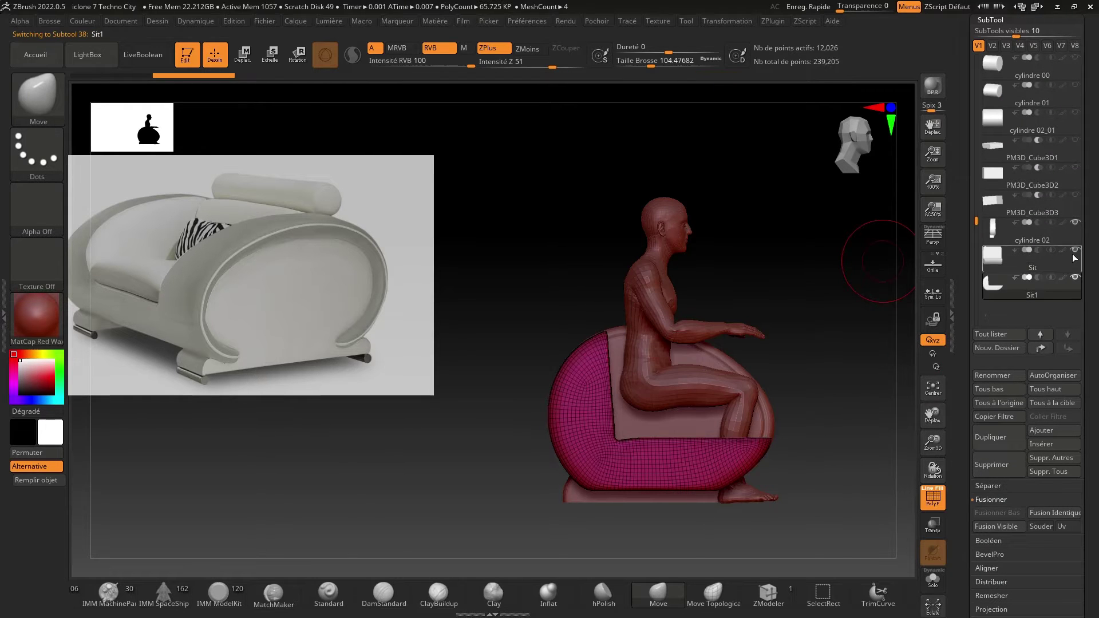
pyautogui.click(1075, 251)
# Divide the duplicated seat's geometry three times, up to subdivision level 4.
pyautogui.click(991, 21)
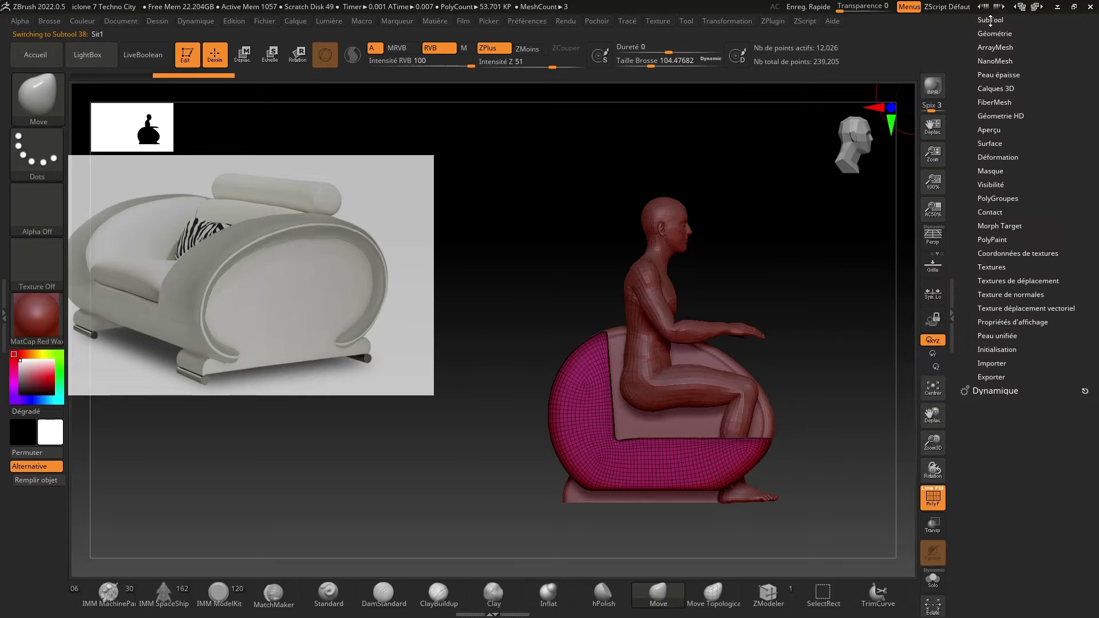
pyautogui.click(994, 33)
pyautogui.click(986, 142)
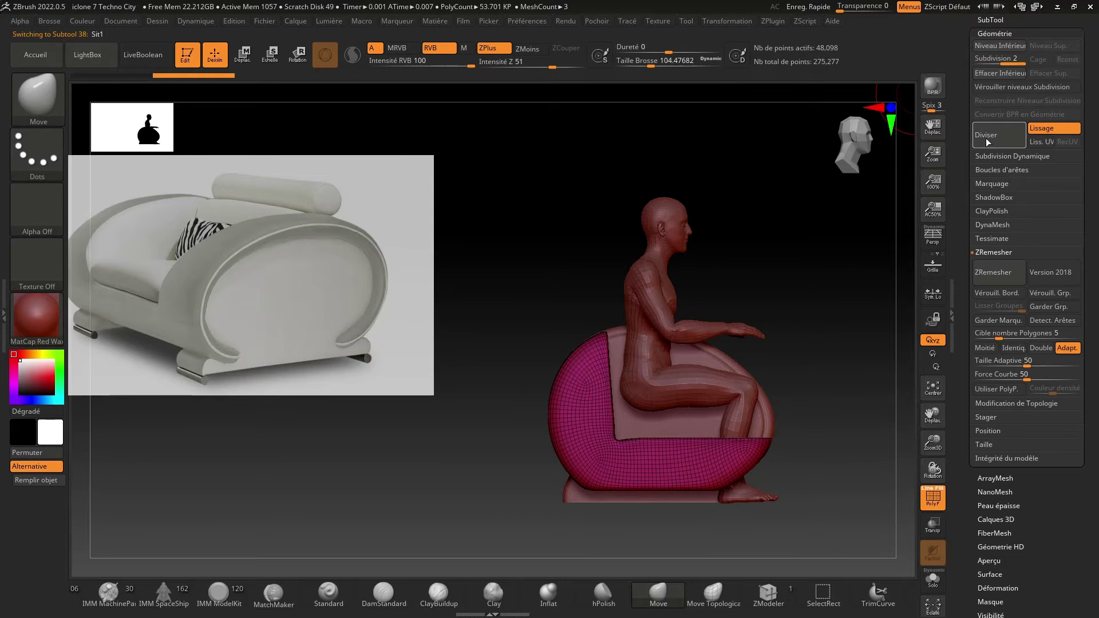
pyautogui.click(986, 142)
pyautogui.click(986, 142)
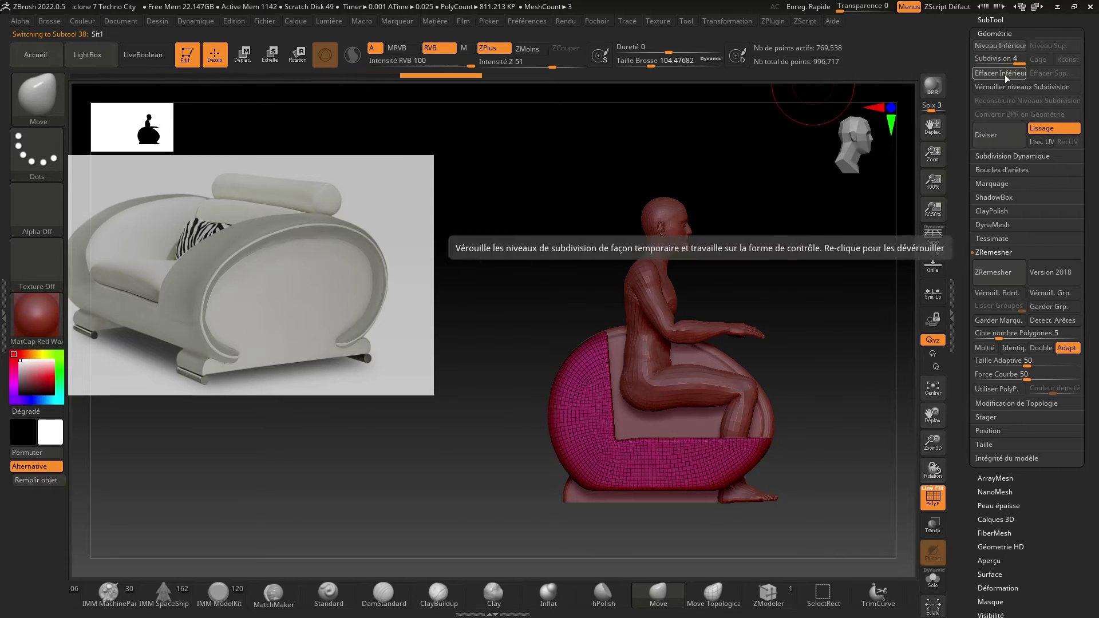
pyautogui.click(992, 33)
pyautogui.click(991, 20)
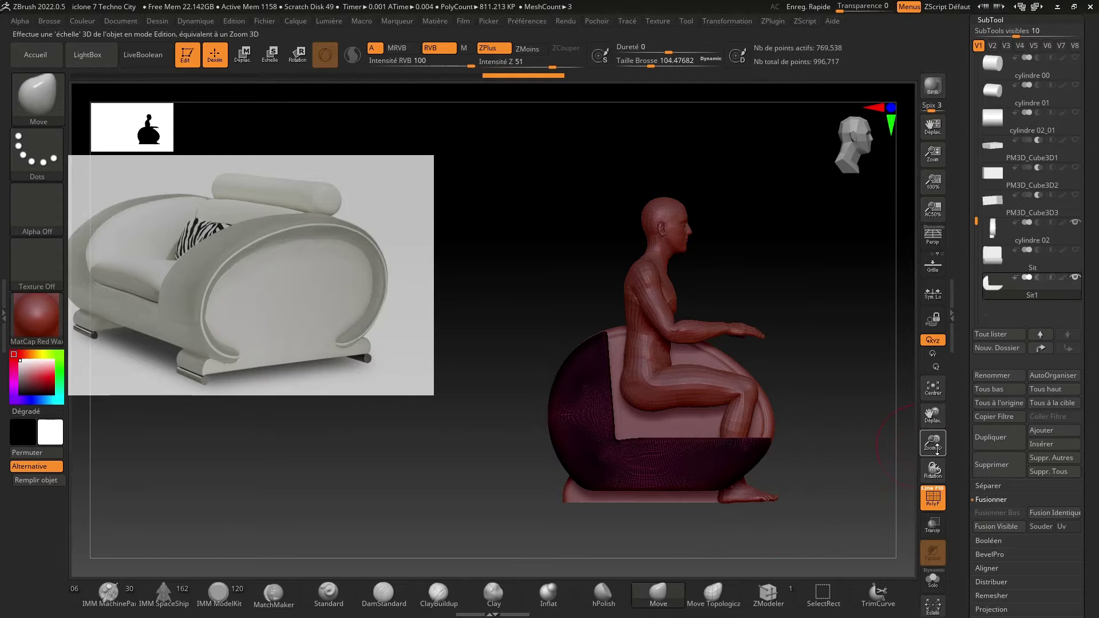
# Mask the horizontal upper surface of the duplicated seat from the side view and invert the mask.
pyautogui.moveTo(933, 442); pyautogui.dragTo(933, 475)
pyautogui.moveTo(933, 419); pyautogui.dragTo(861, 365)
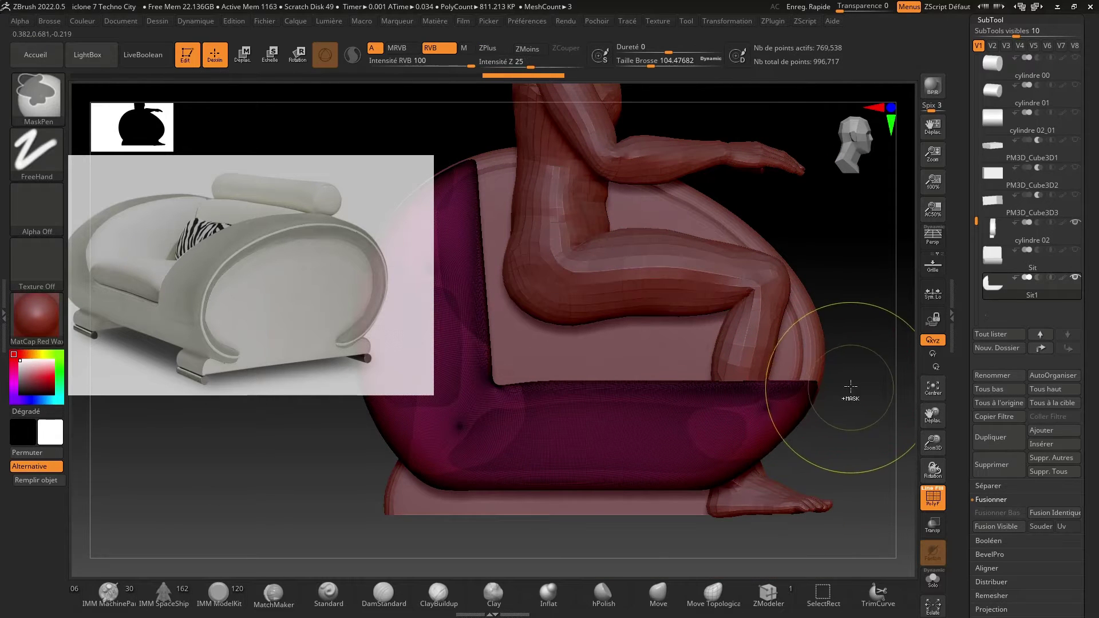
pyautogui.keyDown('ctrl'); pyautogui.moveTo(857, 393); pyautogui.dragTo(492, 368); pyautogui.keyUp('ctrl')
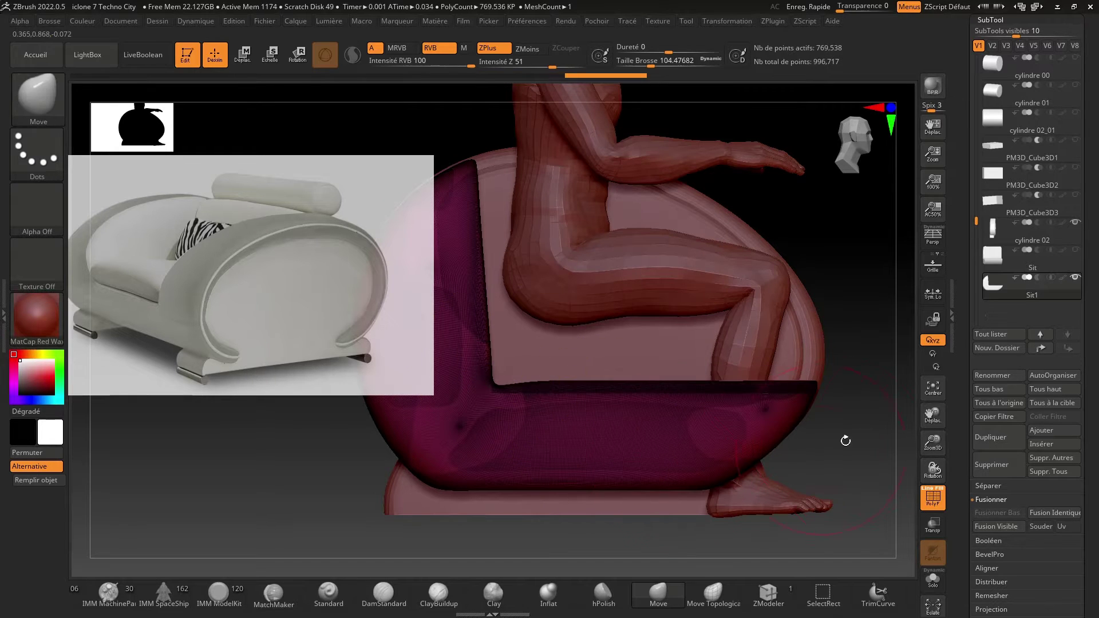
pyautogui.moveTo(931, 414); pyautogui.dragTo(949, 448)
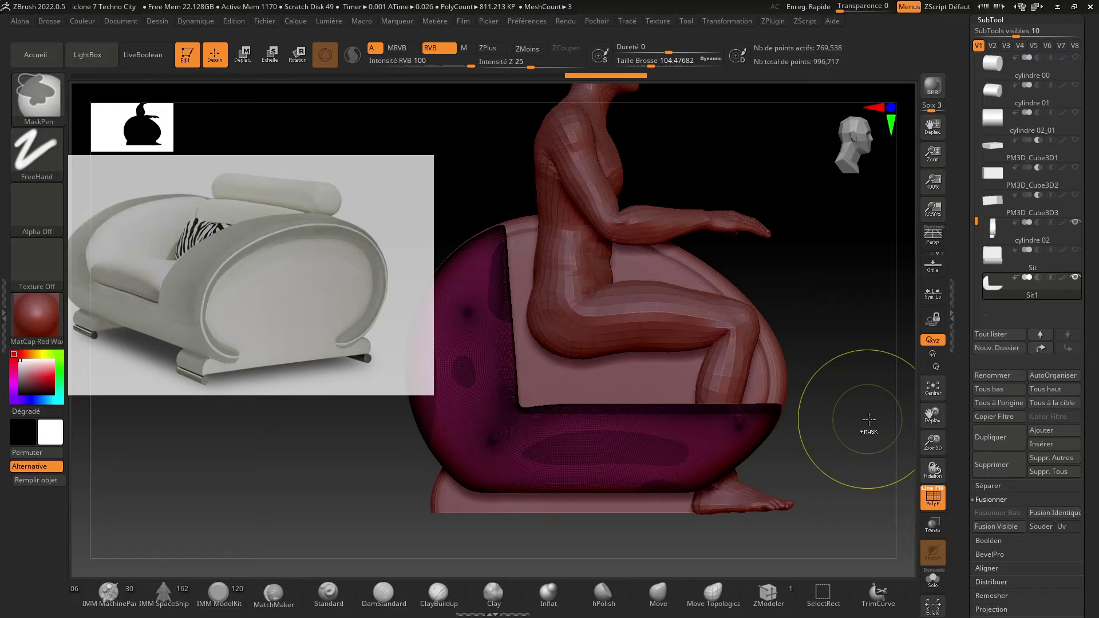
pyautogui.keyDown('ctrl'); pyautogui.click(844, 399); pyautogui.keyUp('ctrl')
# Raise the unmasked upper surface of the duplicated seat along Y to form a thicker cushion under the mannequin.
pyautogui.click(242, 54)
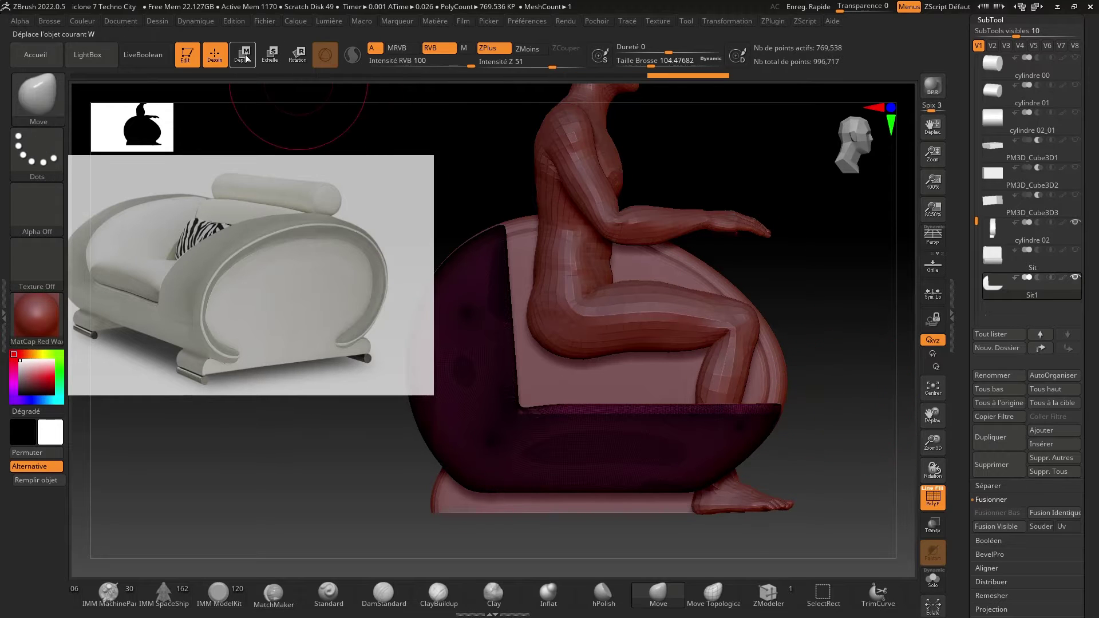
pyautogui.moveTo(557, 294); pyautogui.dragTo(550, 275)
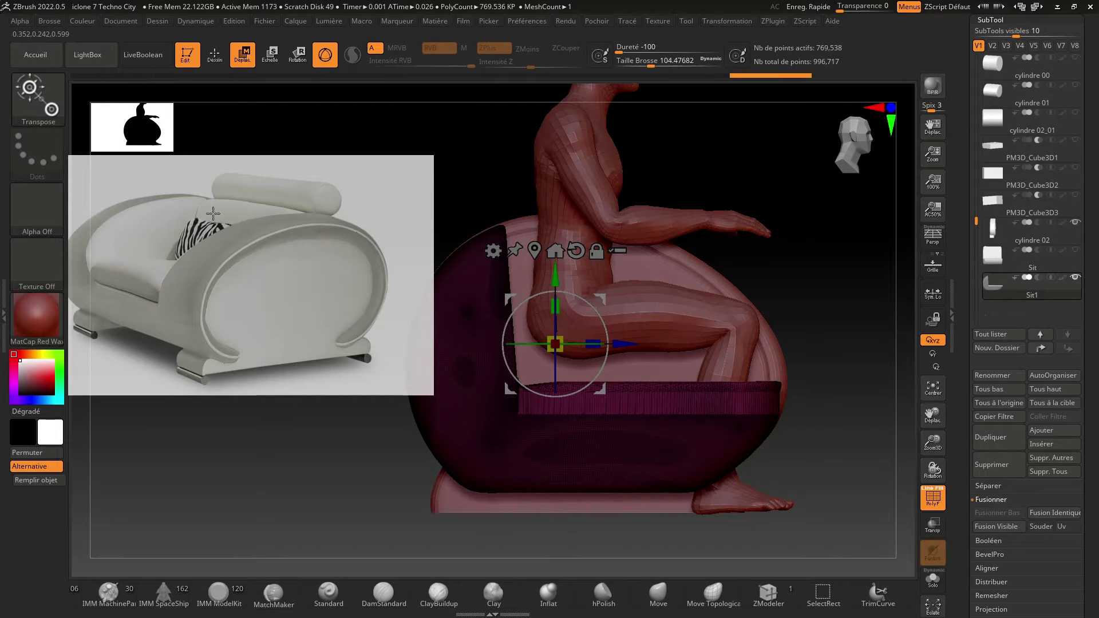
pyautogui.moveTo(555, 275); pyautogui.dragTo(556, 280)
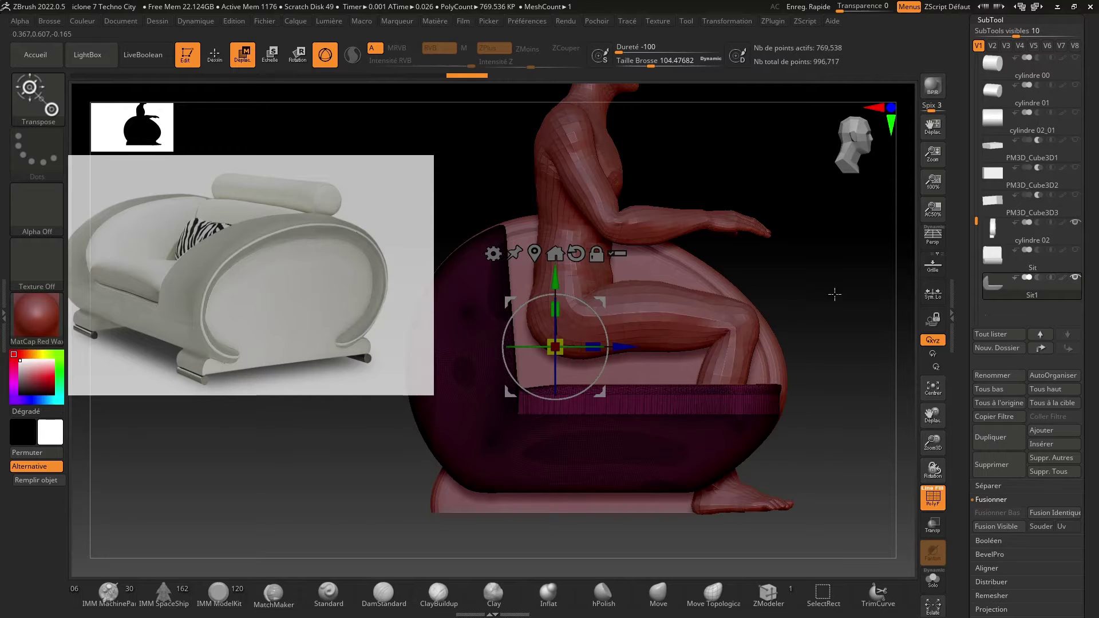
# Clear the mask on the duplicated seat and set the Move brush size to about 158.
pyautogui.press('q')
pyautogui.press('ctrl')
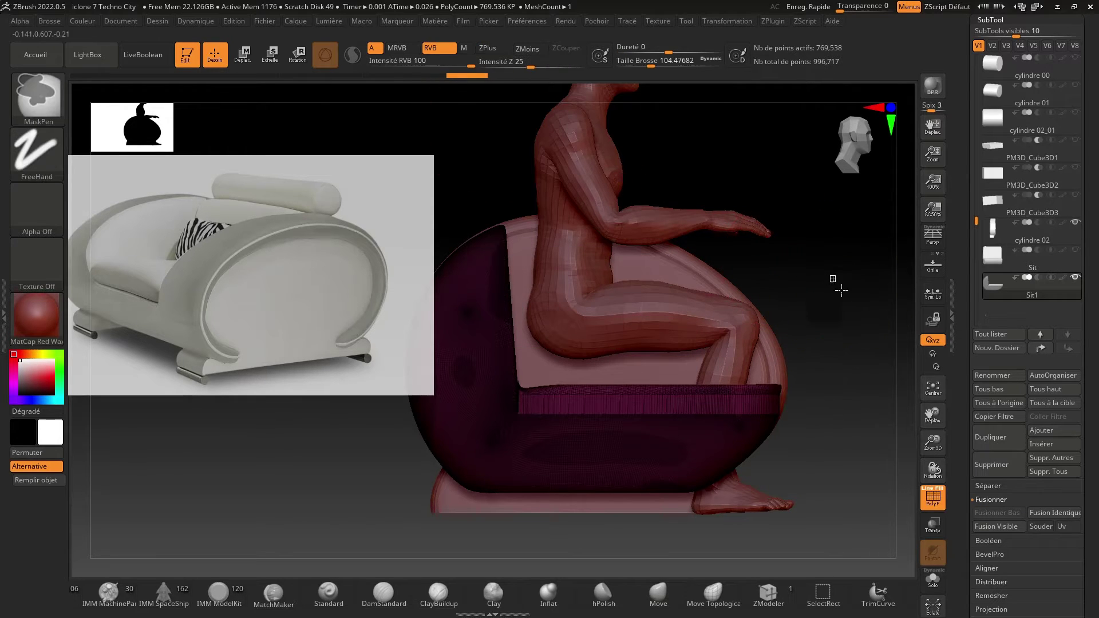
pyautogui.keyDown('ctrl'); pyautogui.moveTo(842, 290); pyautogui.dragTo(864, 354); pyautogui.keyUp('ctrl')
pyautogui.moveTo(876, 428)
pyautogui.mouseDown()
pyautogui.moveTo(824, 435)
pyautogui.moveTo(863, 442)
pyautogui.mouseUp()
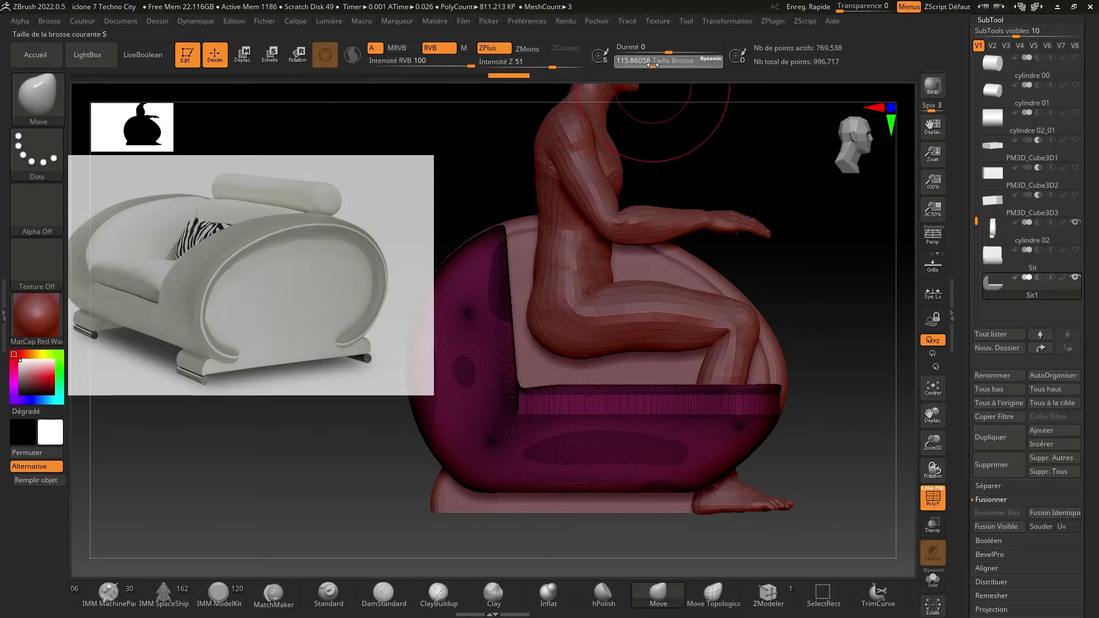
pyautogui.moveTo(651, 64); pyautogui.dragTo(659, 64)
# Rebuild the topology of the thickened seat duplicate with ZRemesher.
pyautogui.moveTo(861, 351); pyautogui.dragTo(733, 448)
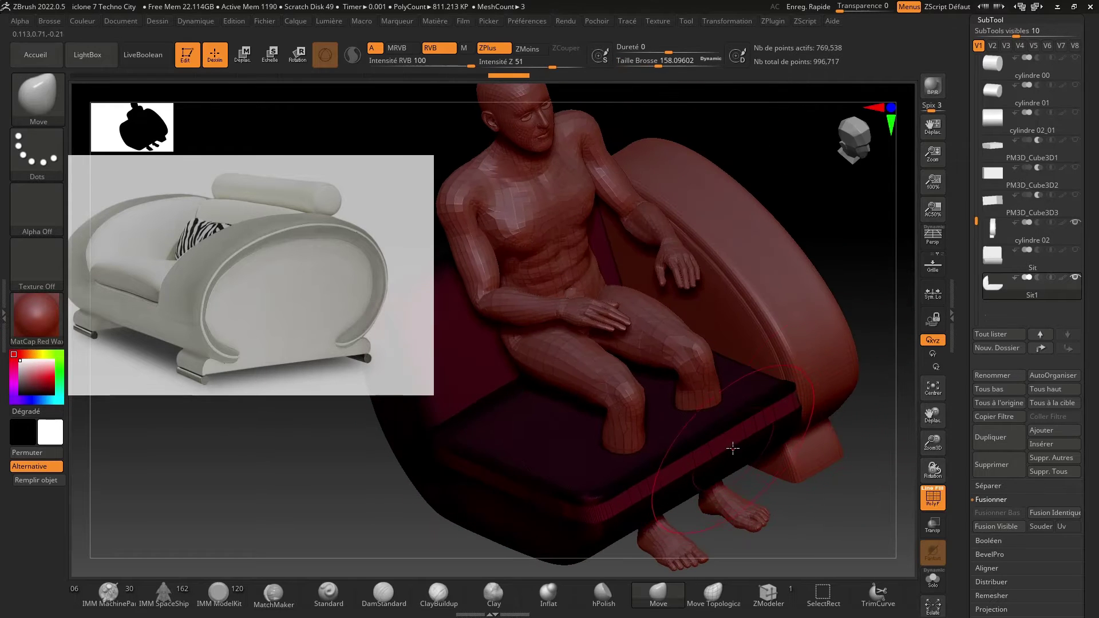
pyautogui.moveTo(853, 463); pyautogui.dragTo(805, 395)
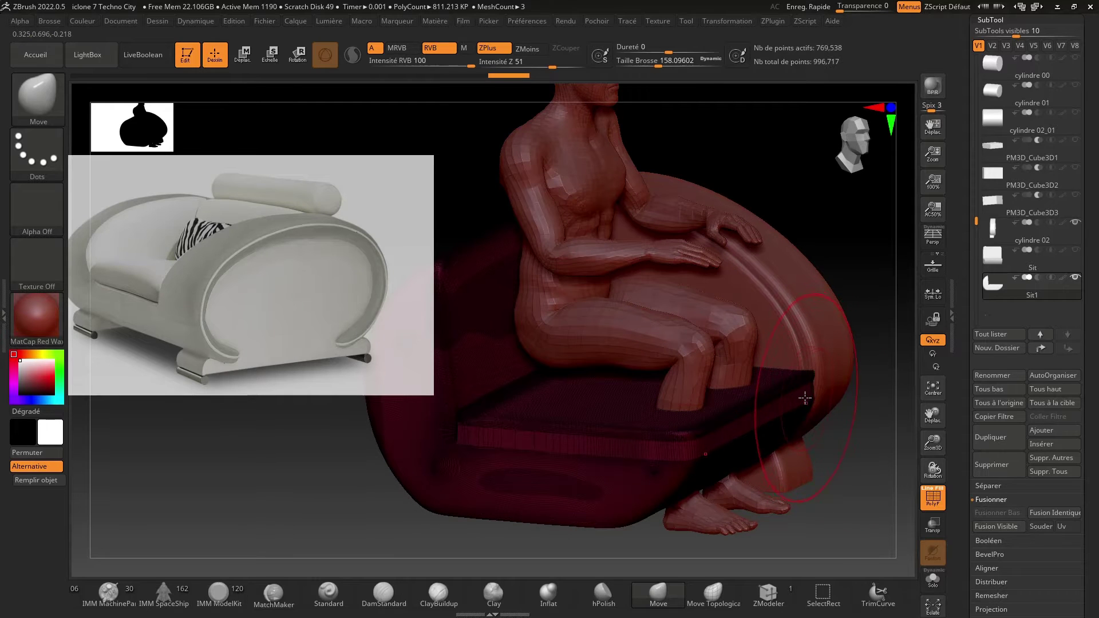
pyautogui.moveTo(861, 442); pyautogui.dragTo(807, 395)
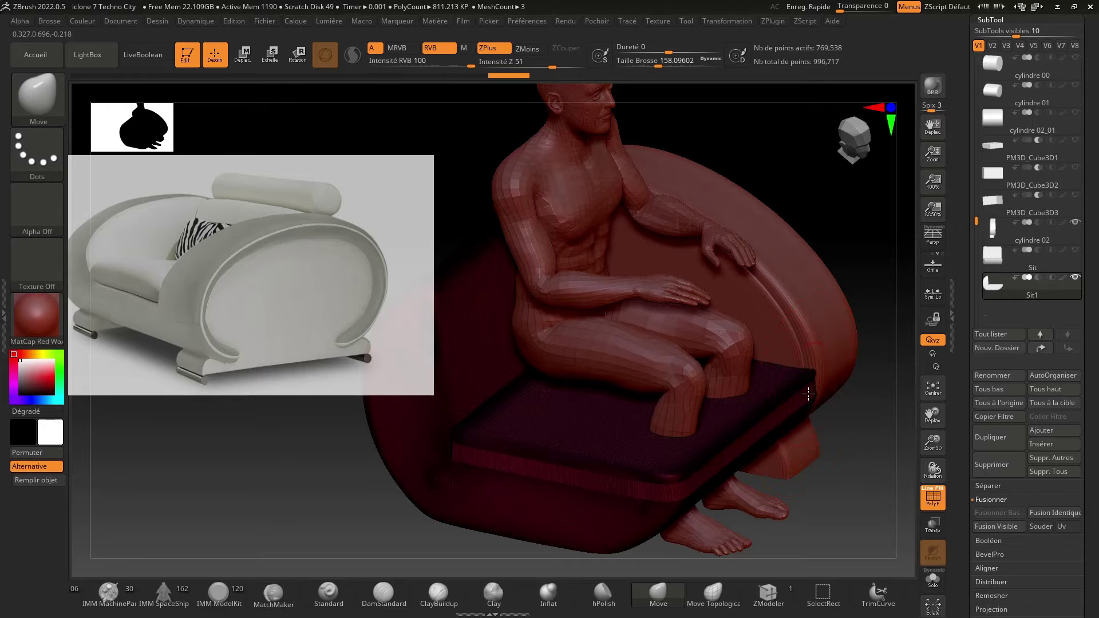
pyautogui.moveTo(812, 395); pyautogui.dragTo(882, 411)
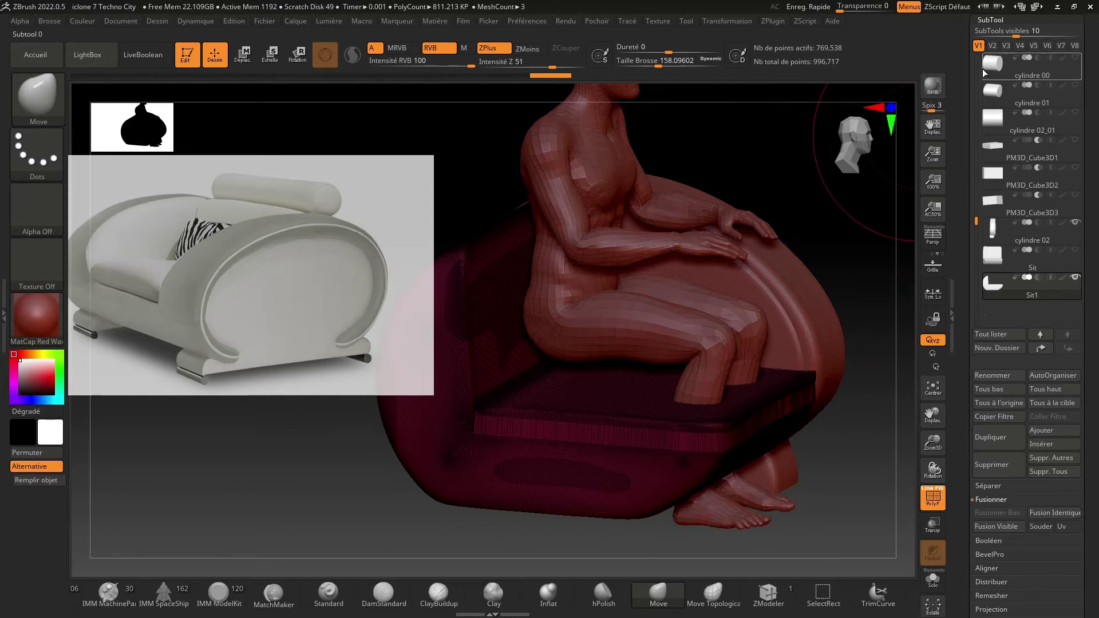
pyautogui.click(987, 20)
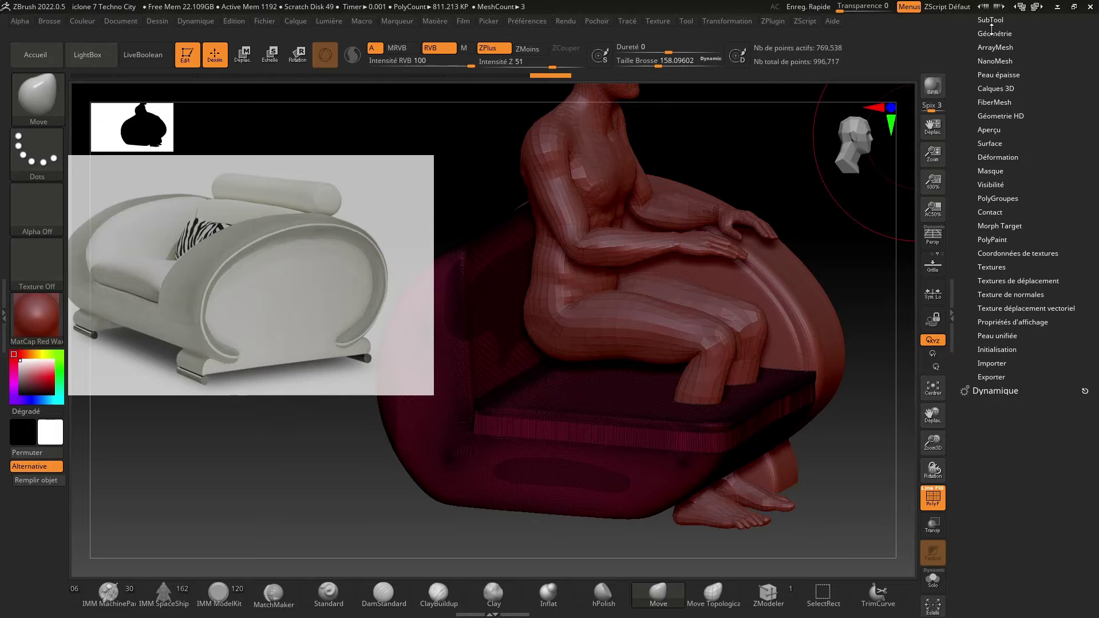
pyautogui.click(993, 32)
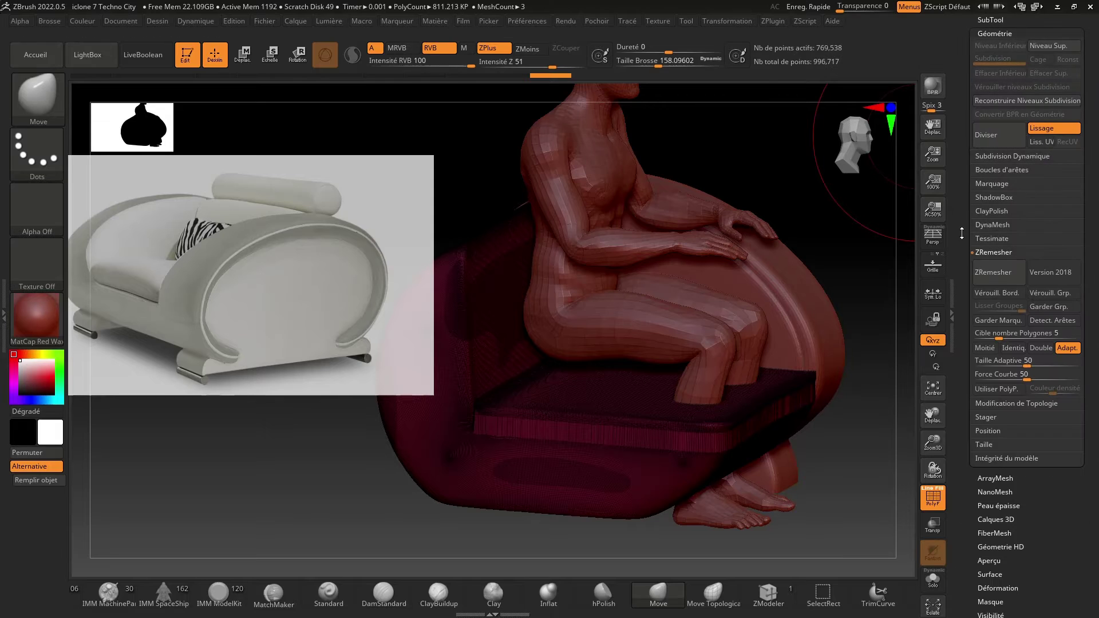
pyautogui.click(997, 277)
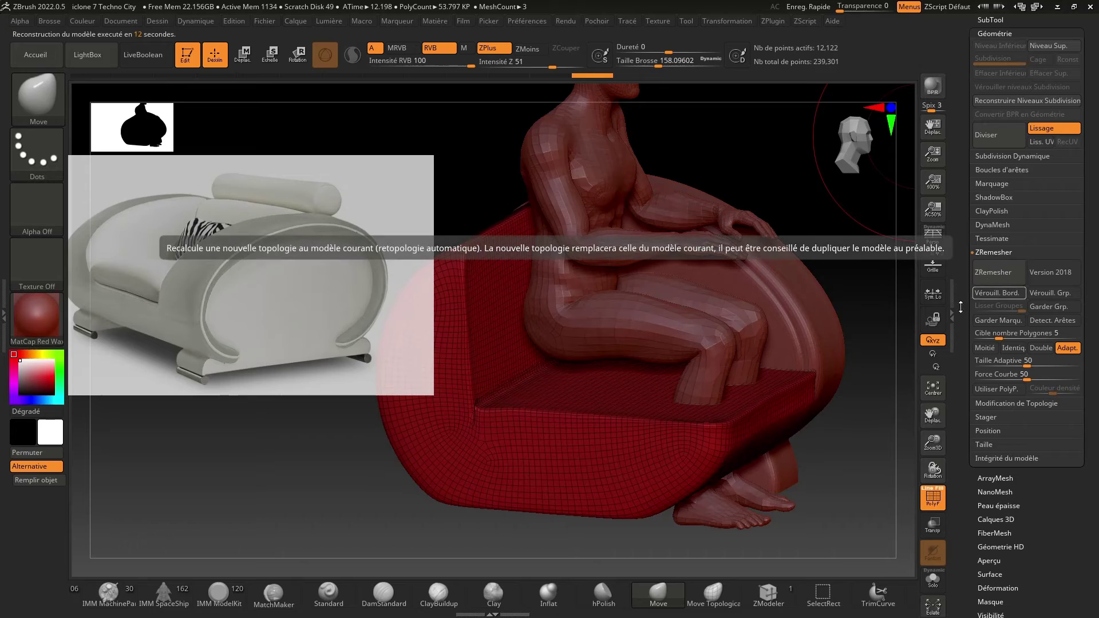
# Adjust the seat's front corner beside the side panel using the Move brush at size 62.
pyautogui.moveTo(843, 308); pyautogui.dragTo(860, 402, button='right')
pyautogui.moveTo(871, 449); pyautogui.dragTo(835, 361, button='right')
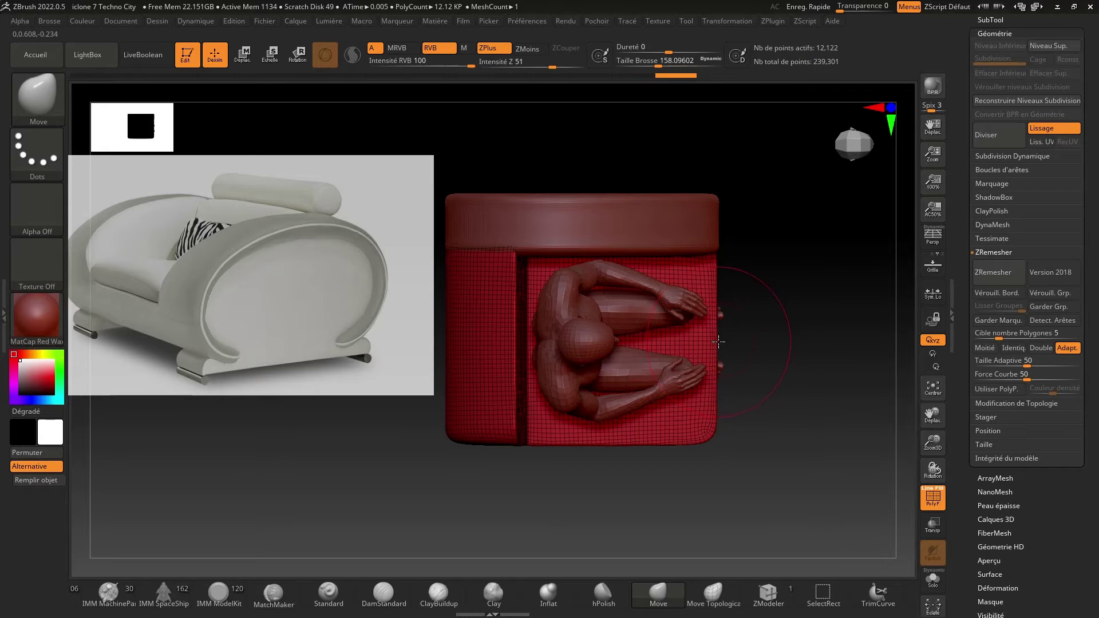
pyautogui.moveTo(769, 340); pyautogui.dragTo(805, 260)
pyautogui.moveTo(933, 447); pyautogui.dragTo(927, 515)
pyautogui.moveTo(858, 383); pyautogui.dragTo(824, 327)
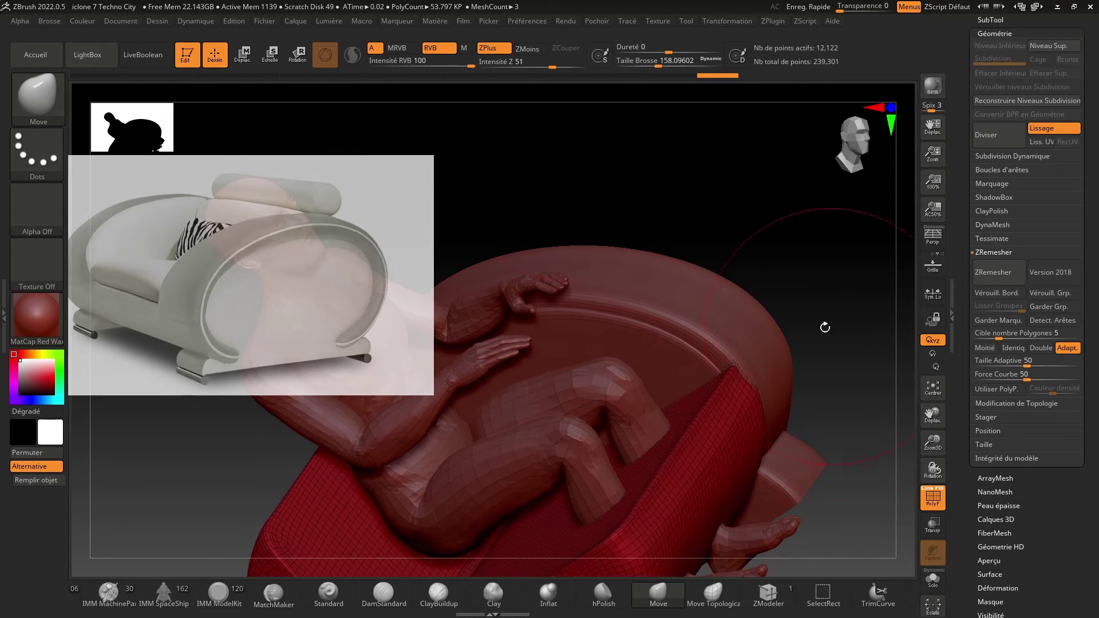
pyautogui.moveTo(658, 64); pyautogui.dragTo(643, 64)
pyautogui.moveTo(900, 319); pyautogui.dragTo(805, 390)
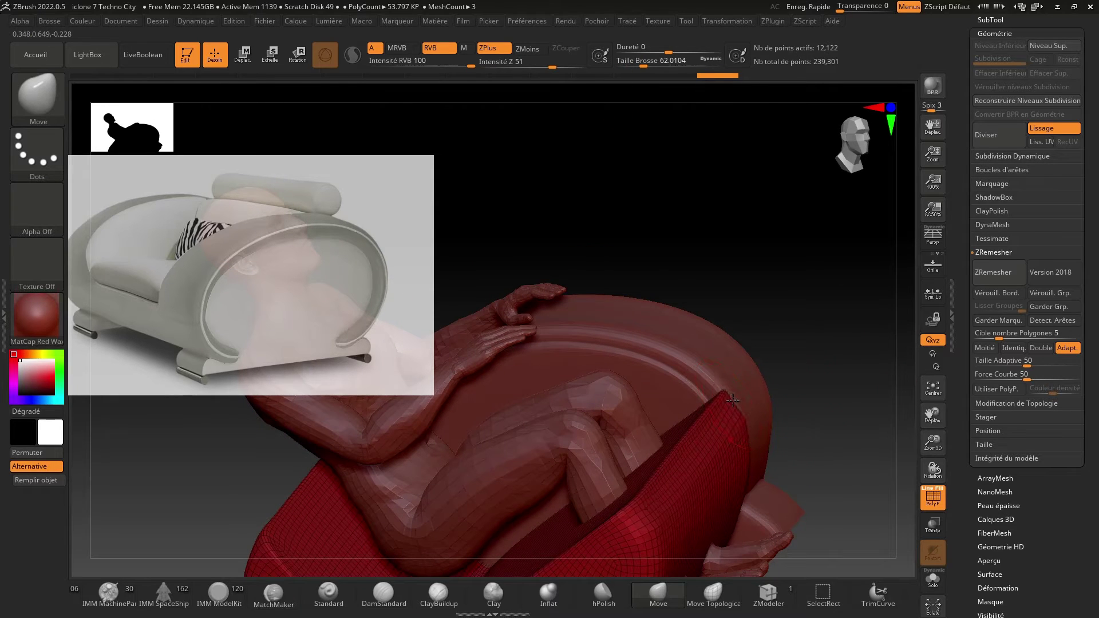
pyautogui.moveTo(733, 401); pyautogui.dragTo(734, 395)
pyautogui.moveTo(810, 341)
pyautogui.mouseDown()
pyautogui.moveTo(838, 398)
pyautogui.moveTo(859, 410)
pyautogui.moveTo(776, 444)
pyautogui.mouseUp()
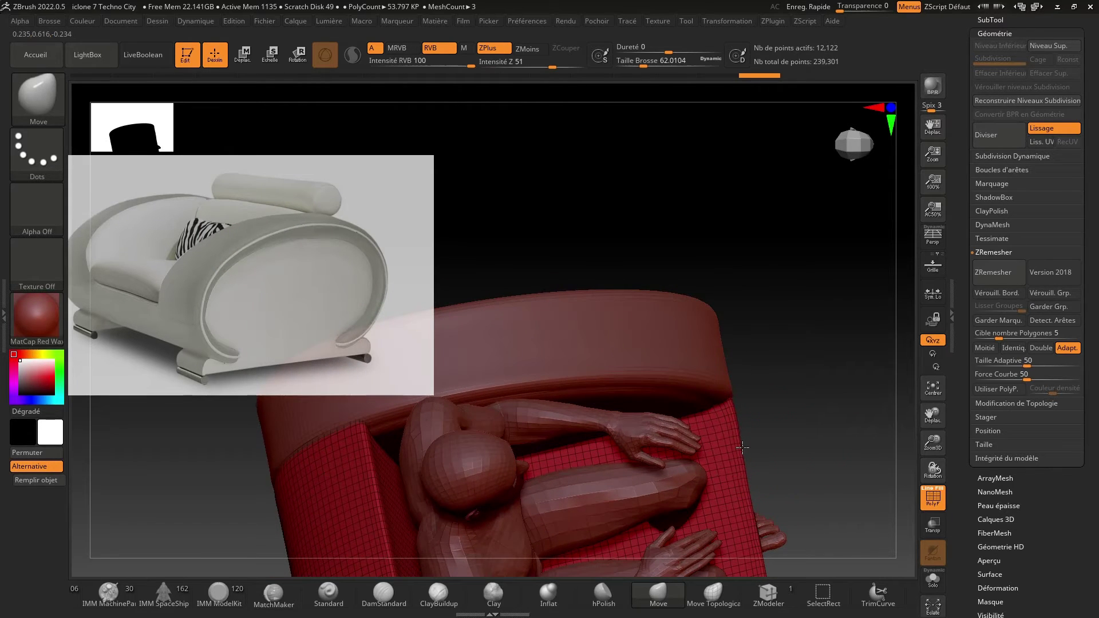
pyautogui.click(741, 447)
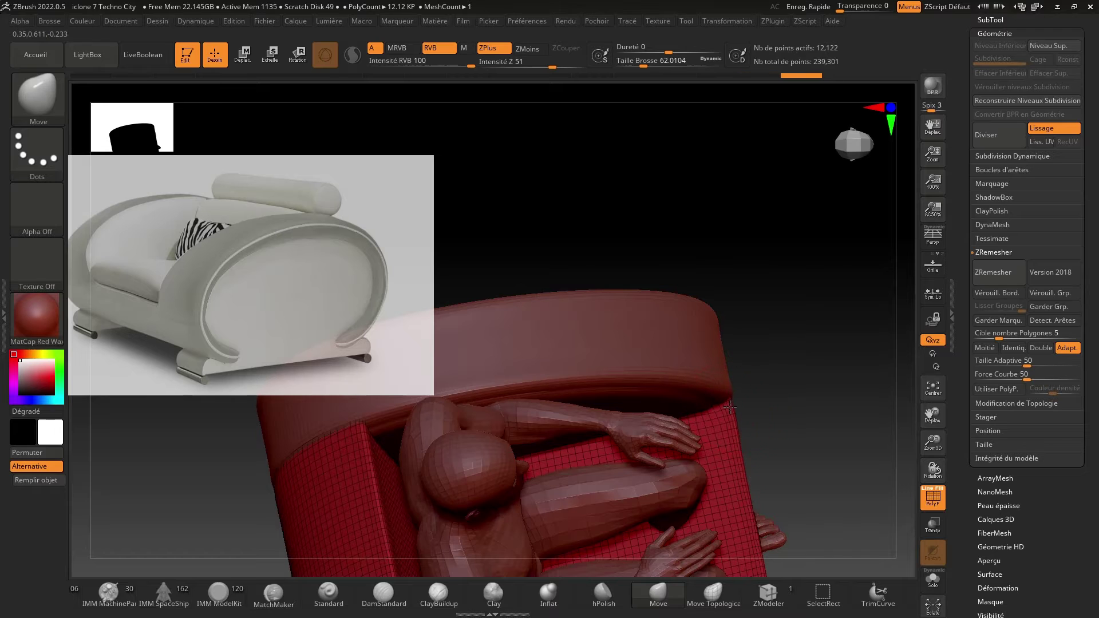
pyautogui.moveTo(735, 400); pyautogui.dragTo(868, 385)
pyautogui.moveTo(829, 505); pyautogui.dragTo(853, 478)
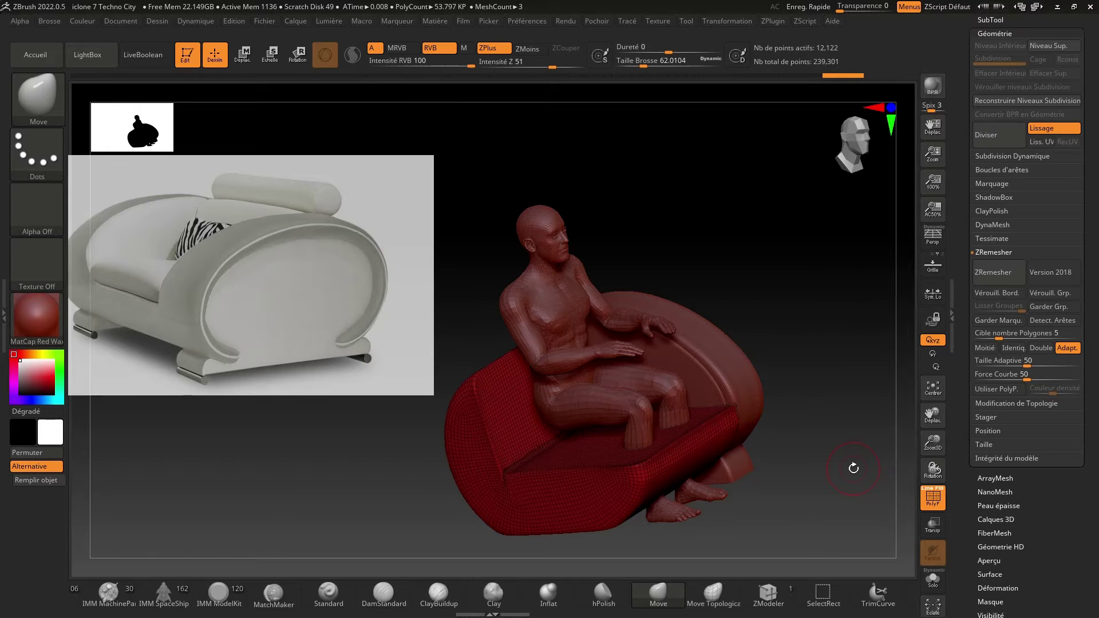
pyautogui.moveTo(933, 442); pyautogui.dragTo(960, 400)
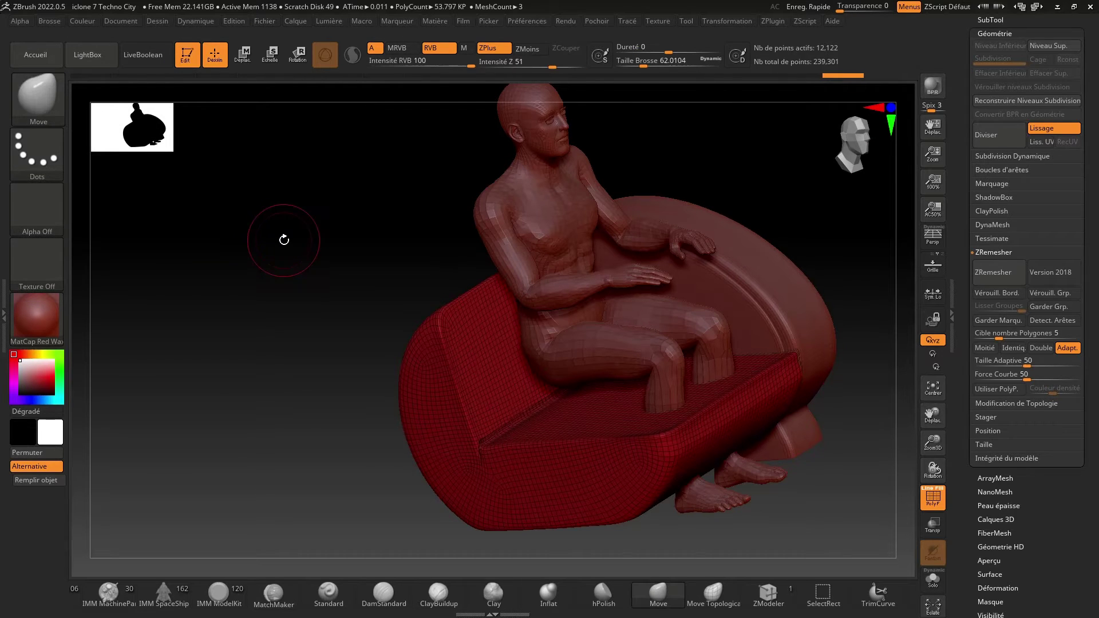
# Reorder the subtools so that Sit1 sits directly below cylindre 02 and above Sit.
pyautogui.click(984, 33)
pyautogui.click(988, 20)
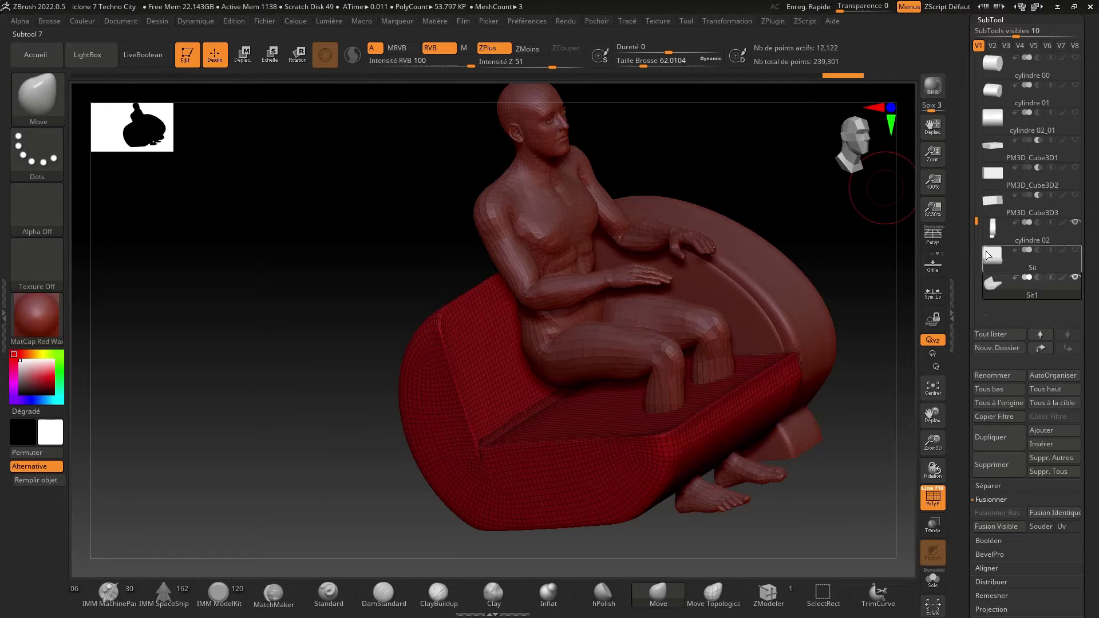
pyautogui.click(995, 229)
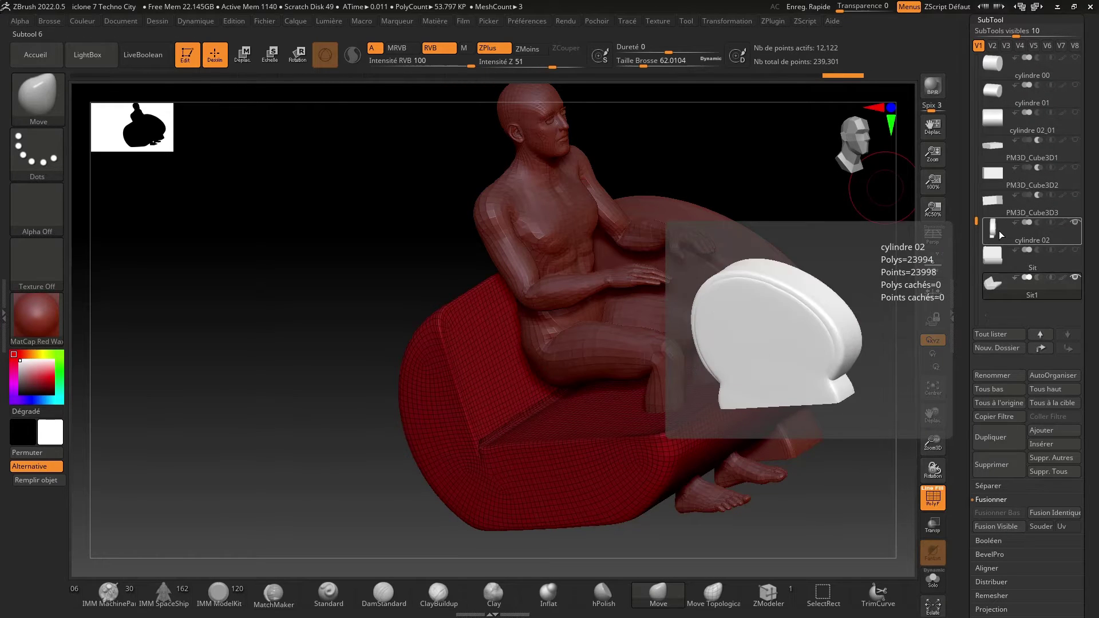
pyautogui.click(1012, 283)
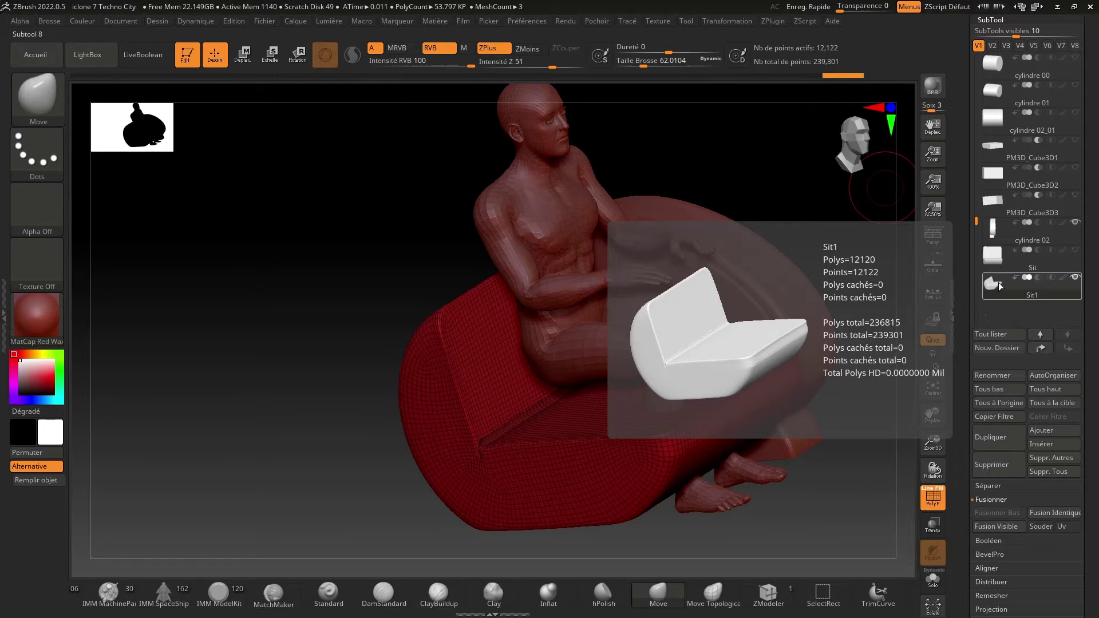
pyautogui.moveTo(994, 292); pyautogui.dragTo(991, 240)
# Split the cylindre 02 side panel into separate subtools by polygroup.
pyautogui.click(992, 232)
pyautogui.moveTo(888, 275); pyautogui.dragTo(834, 336)
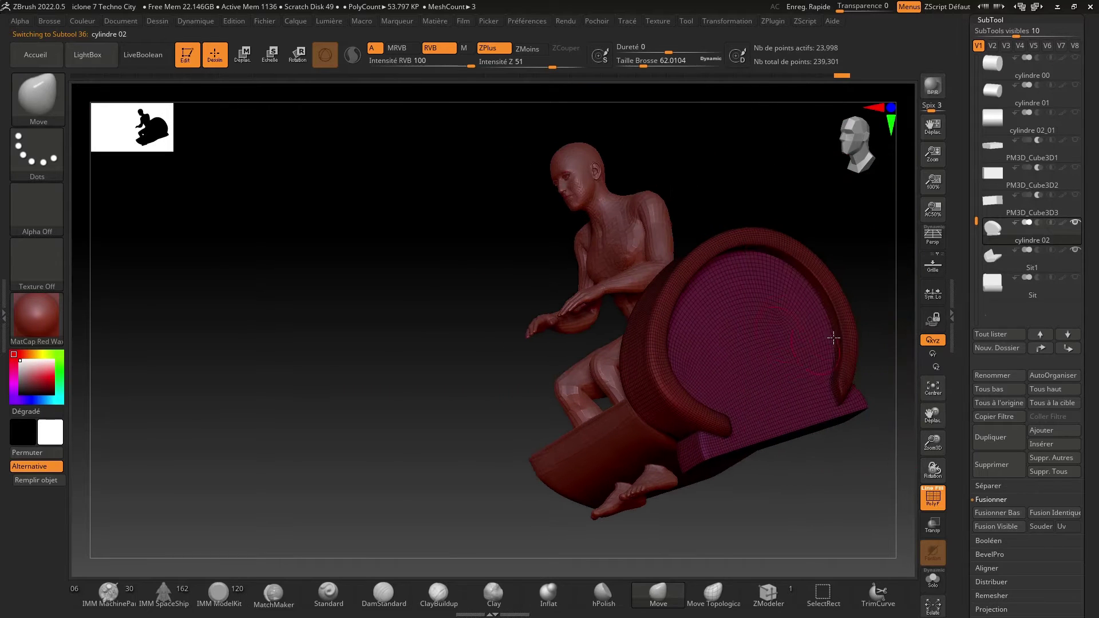
pyautogui.click(979, 486)
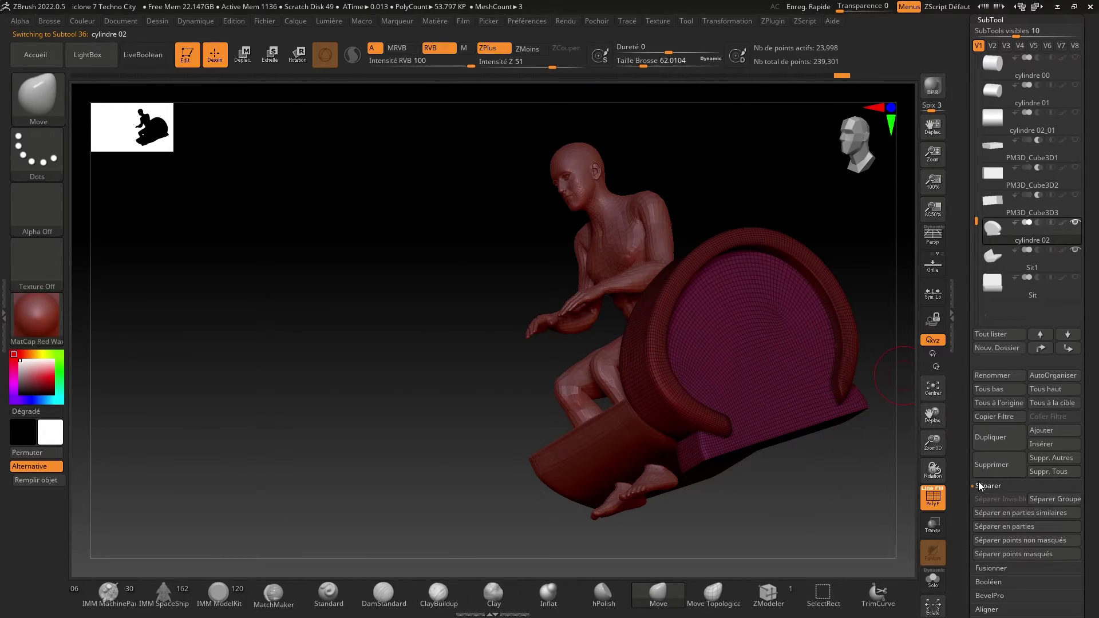
pyautogui.click(1050, 503)
pyautogui.click(900, 532)
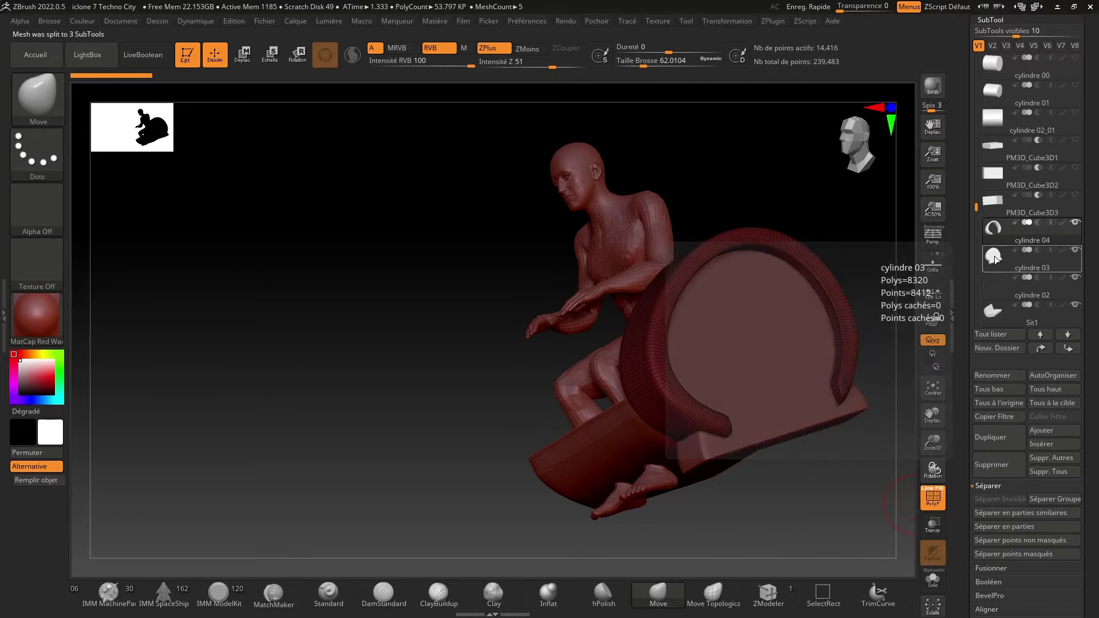
# Isolate the split-off cylindre 02 piece and examine it from several angles.
pyautogui.click(999, 286)
pyautogui.moveTo(880, 214); pyautogui.dragTo(951, 523)
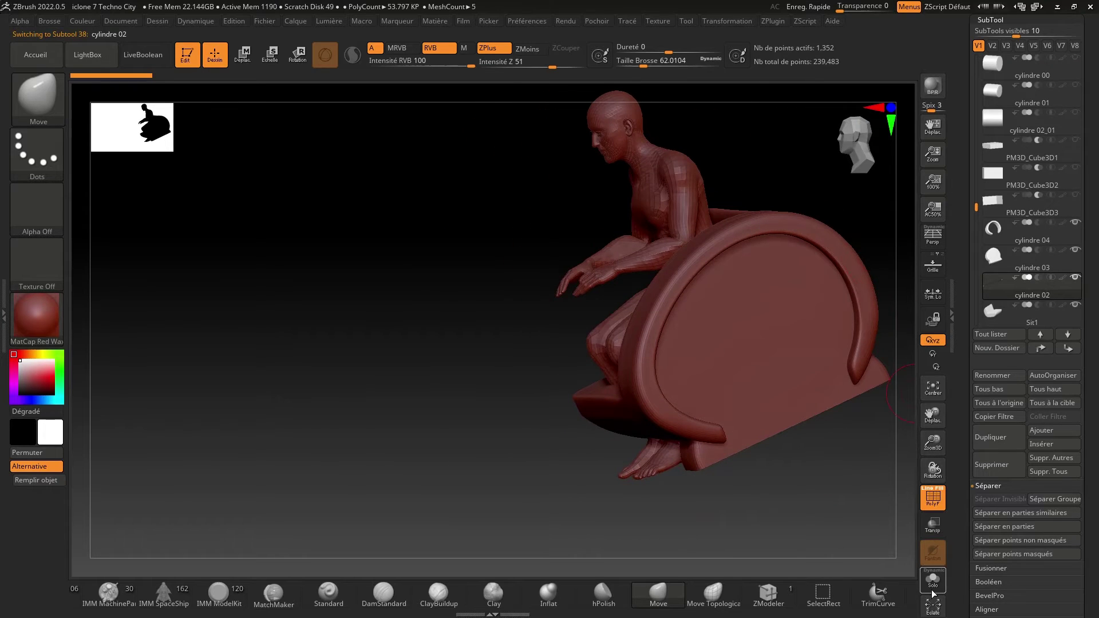
pyautogui.click(932, 590)
pyautogui.moveTo(859, 503); pyautogui.dragTo(950, 400)
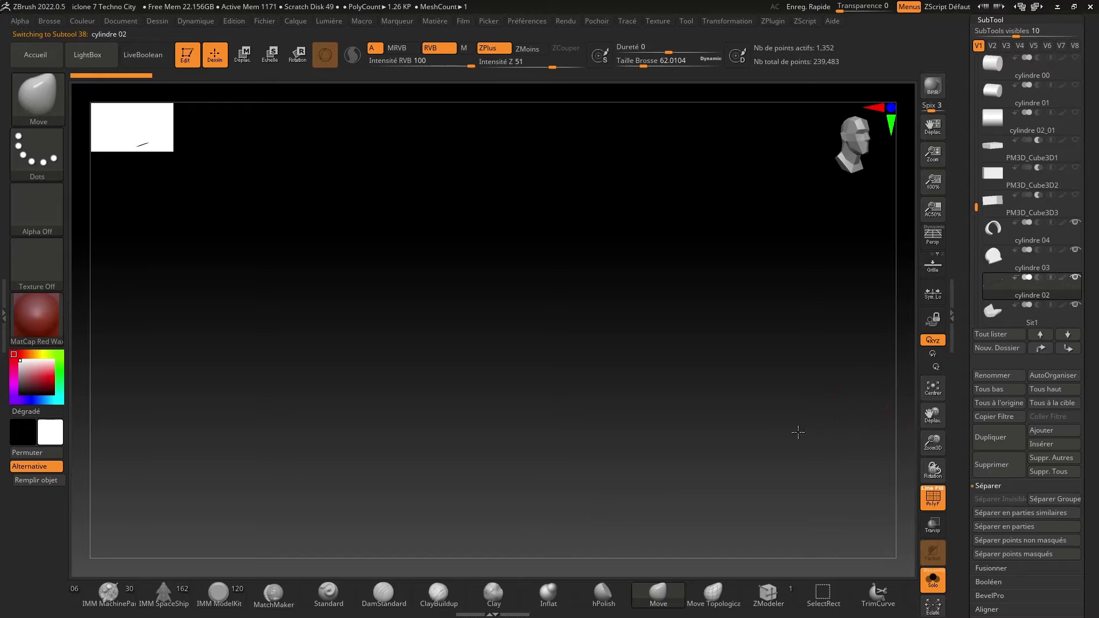
pyautogui.moveTo(798, 433); pyautogui.dragTo(813, 372)
# Merge cylindre 03 down with the cylindre 02 piece and show the other subtools again.
pyautogui.click(991, 286)
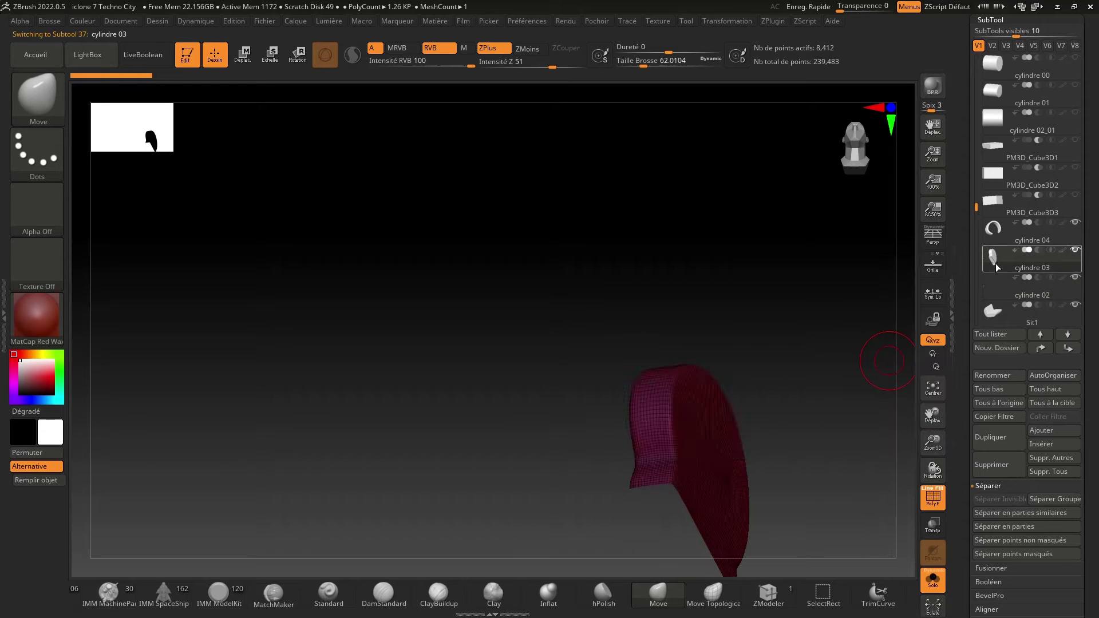
pyautogui.click(1002, 262)
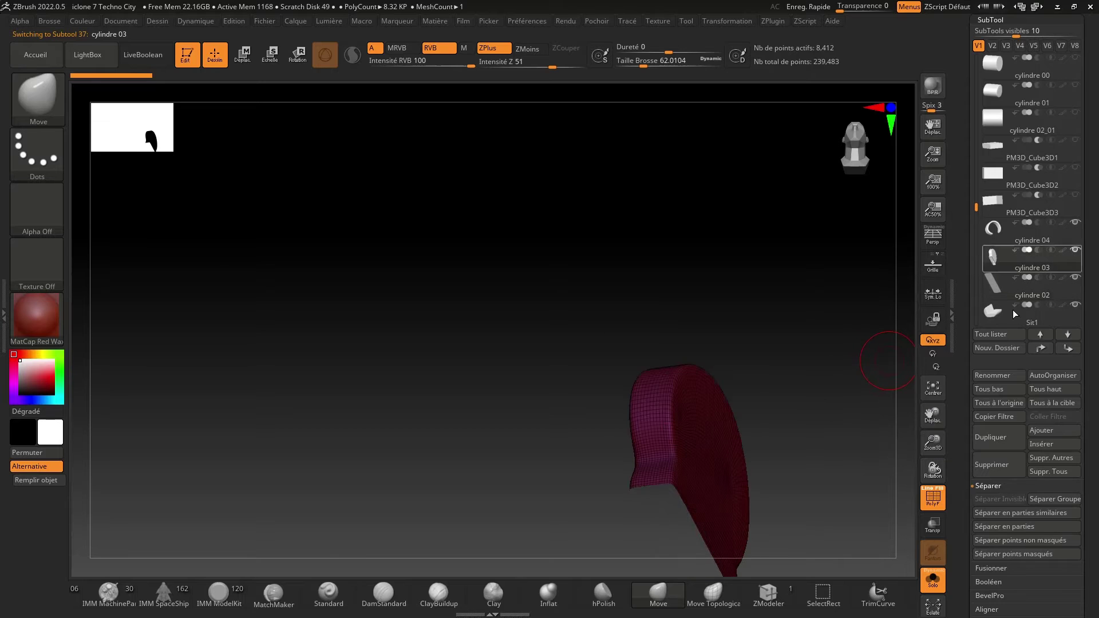
pyautogui.click(986, 487)
pyautogui.click(986, 499)
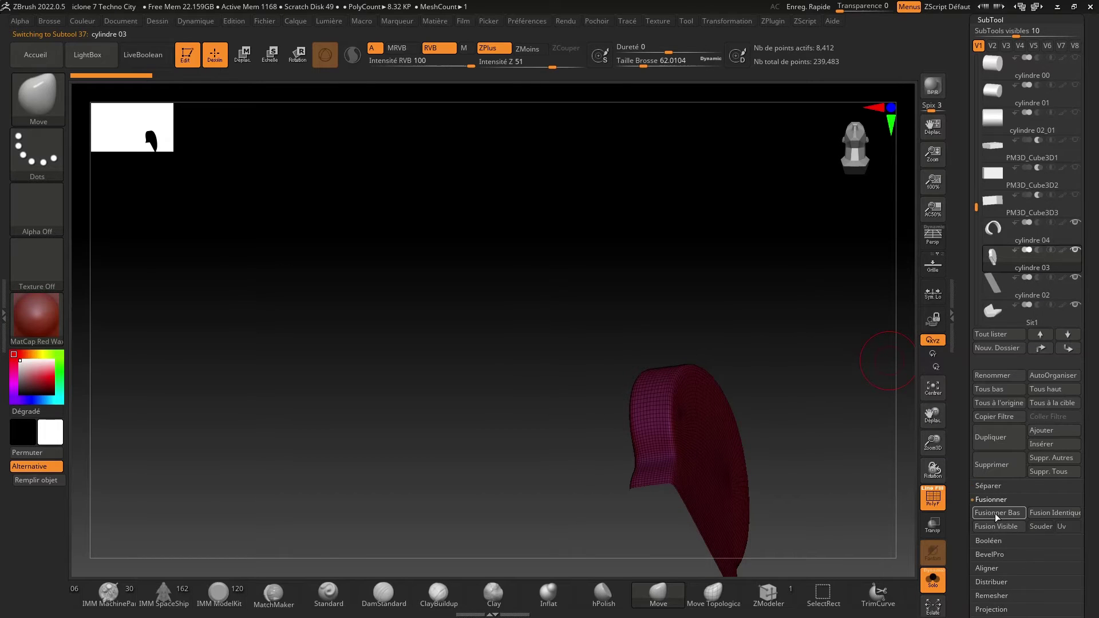
pyautogui.click(997, 513)
pyautogui.moveTo(800, 372); pyautogui.dragTo(852, 426)
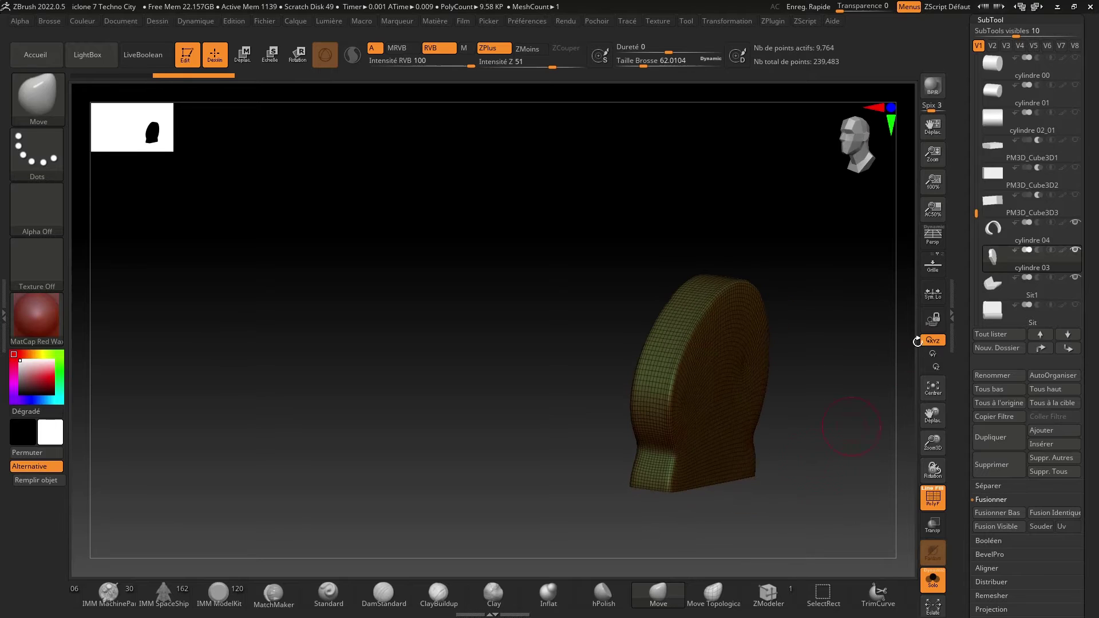
pyautogui.click(933, 582)
pyautogui.moveTo(870, 388)
pyautogui.mouseDown()
pyautogui.moveTo(871, 299)
pyautogui.moveTo(864, 380)
pyautogui.mouseUp()
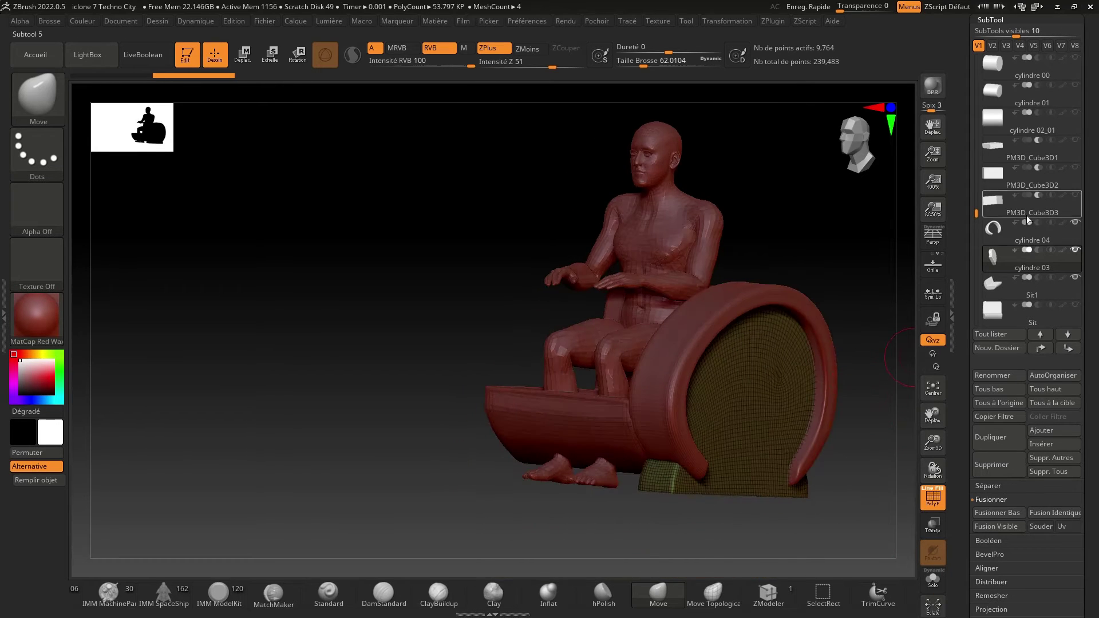
# Place the curved rim cylindre 04 below cylindre 03, then duplicate it and hide the original.
pyautogui.click(994, 230)
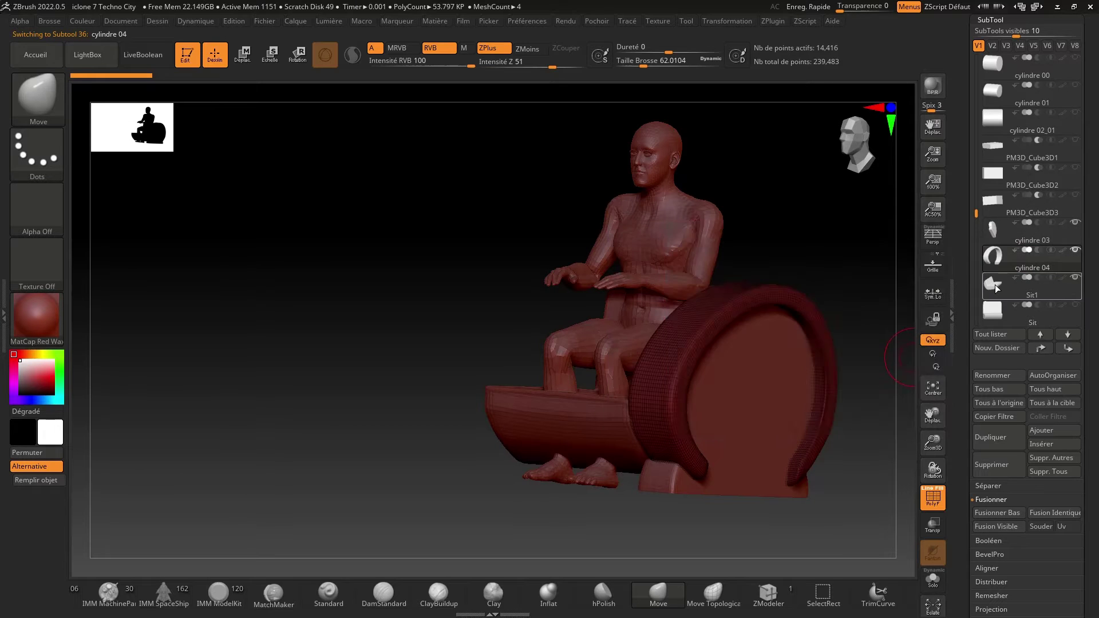
pyautogui.click(997, 281)
pyautogui.press('Up')
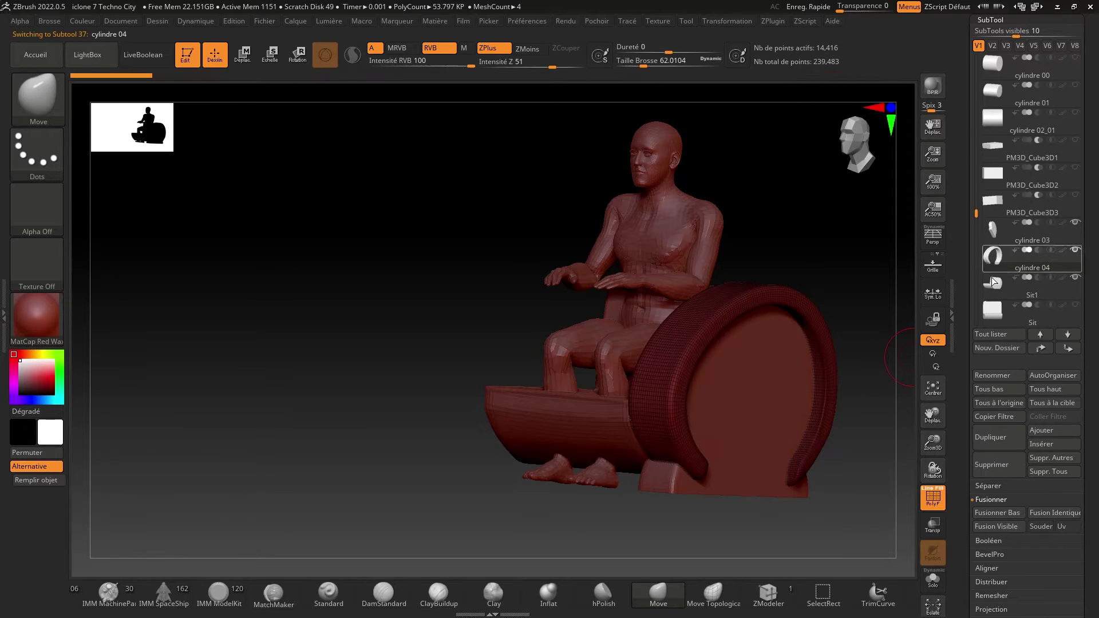
pyautogui.click(986, 439)
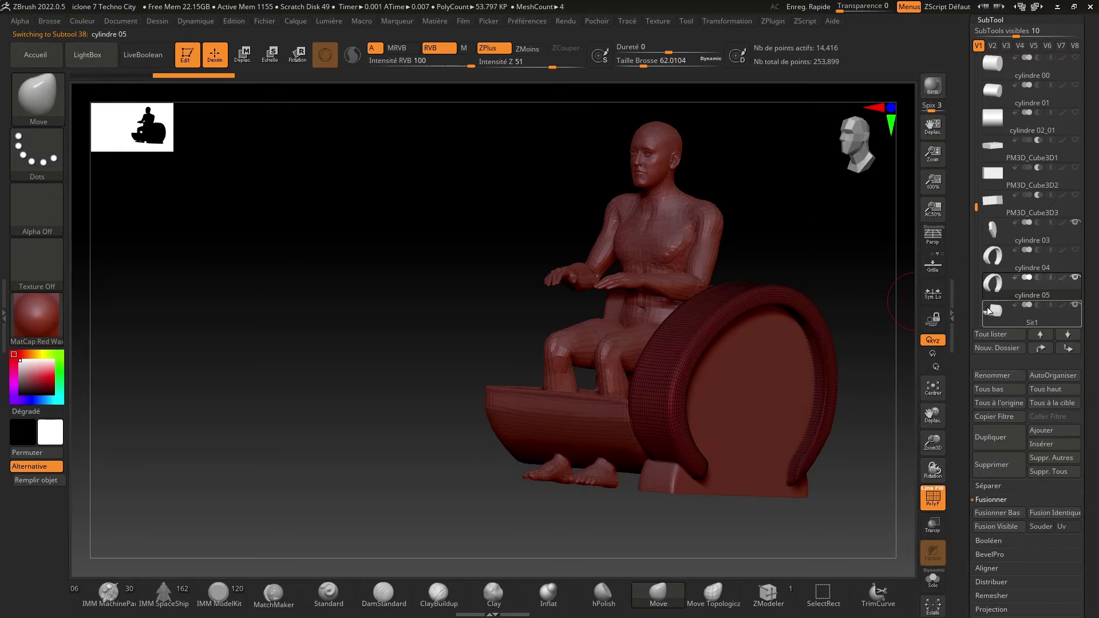
# Duplicate the Sit1 seat, keep its hidden original above cylindre 05, and select the cylindre 05 rim.
pyautogui.moveTo(974, 210); pyautogui.dragTo(977, 234)
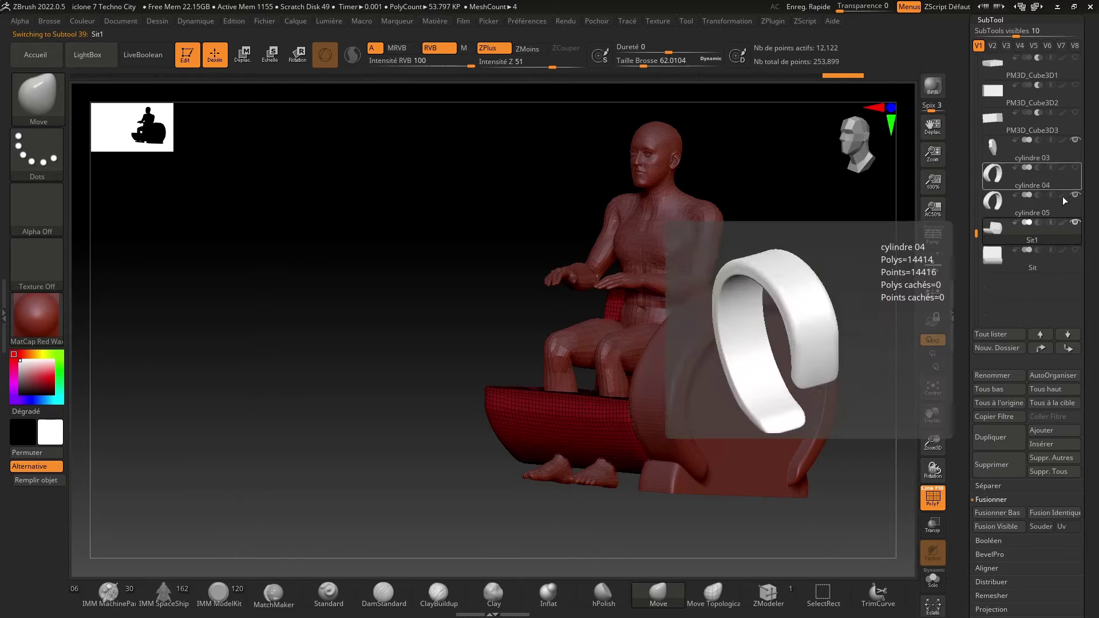
pyautogui.click(978, 445)
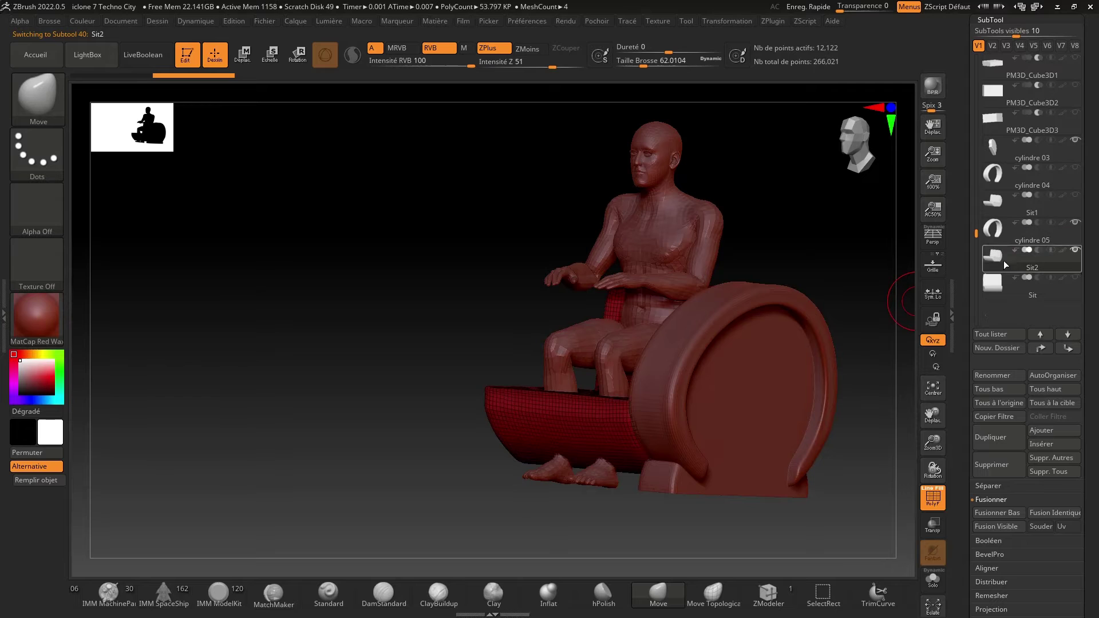
pyautogui.click(999, 230)
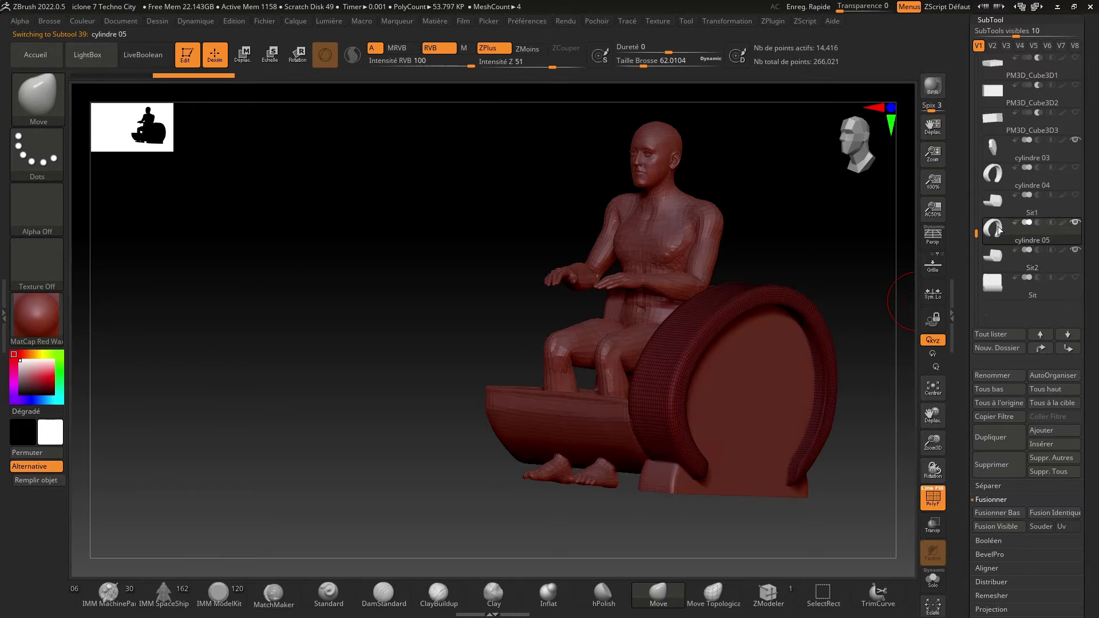
# Try merging the cylindre 05 rim down with the Sit2 seat, and undo the merge.
pyautogui.click(996, 513)
pyautogui.moveTo(842, 294); pyautogui.dragTo(871, 318)
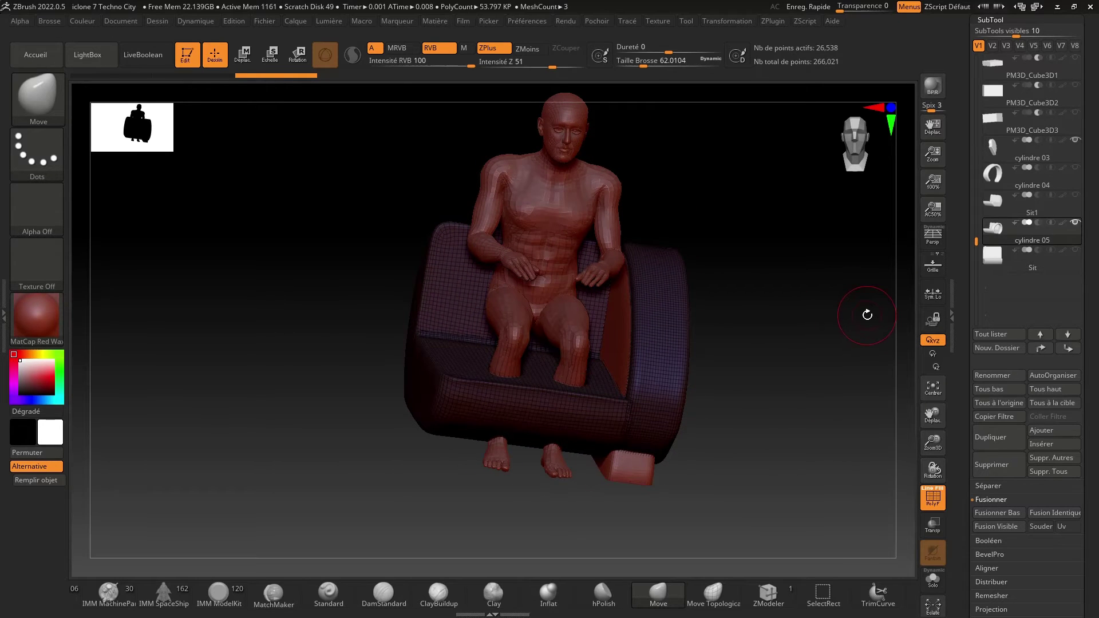
pyautogui.hotkey('ctrl', 'z')
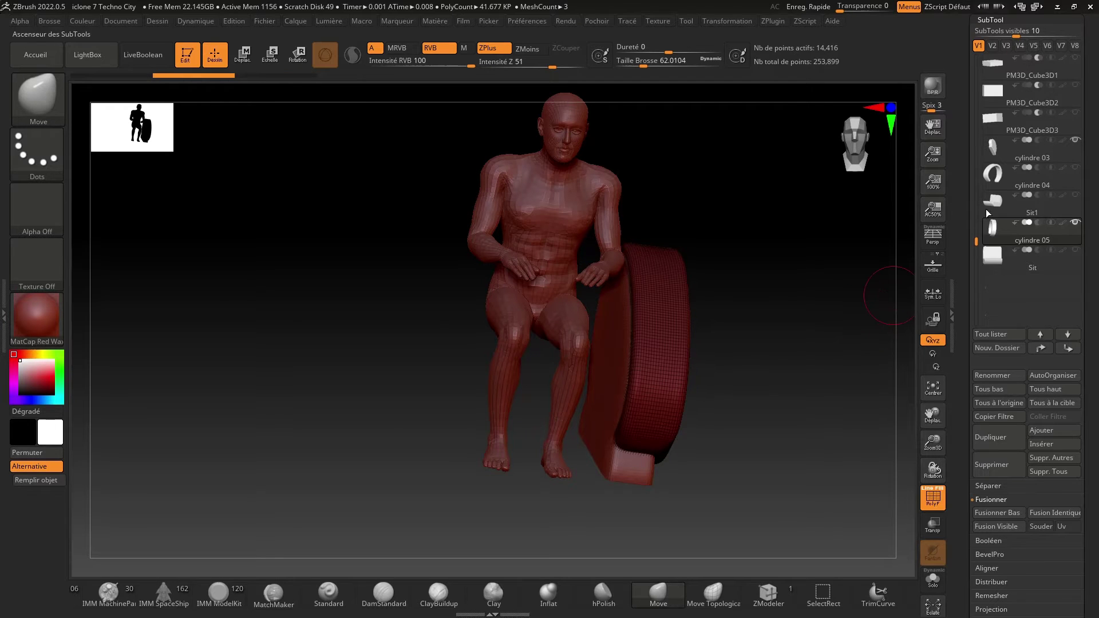
# Duplicate the Sit1 seat again, keeping the original hidden, and select the cylindre 05 rim.
pyautogui.click(996, 212)
pyautogui.moveTo(855, 297); pyautogui.dragTo(865, 446)
pyautogui.click(997, 239)
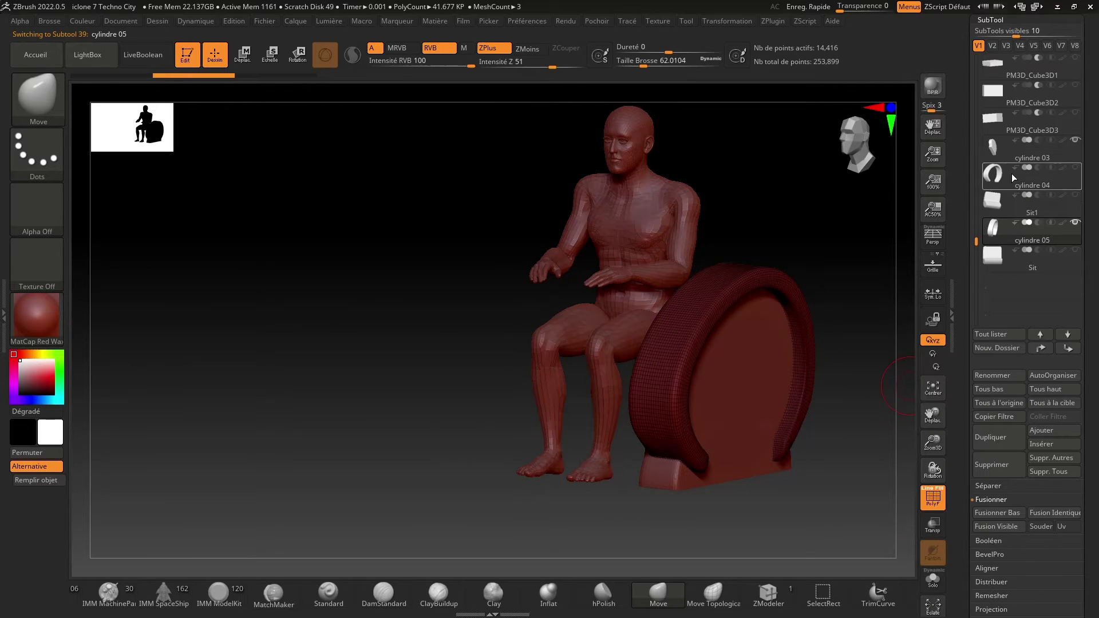
pyautogui.click(991, 206)
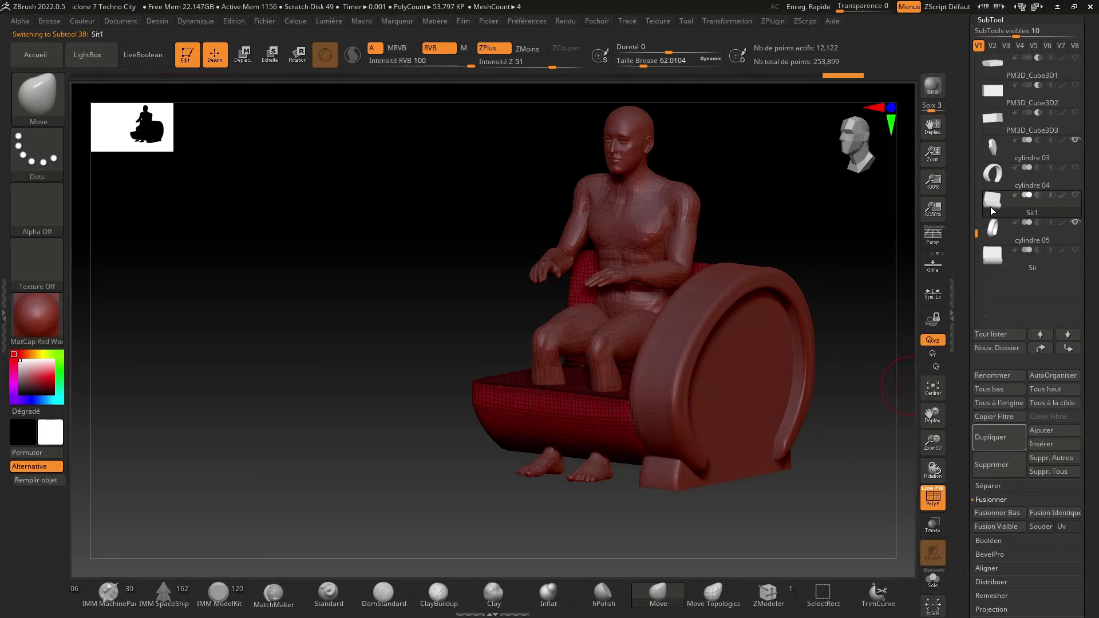
pyautogui.moveTo(997, 206)
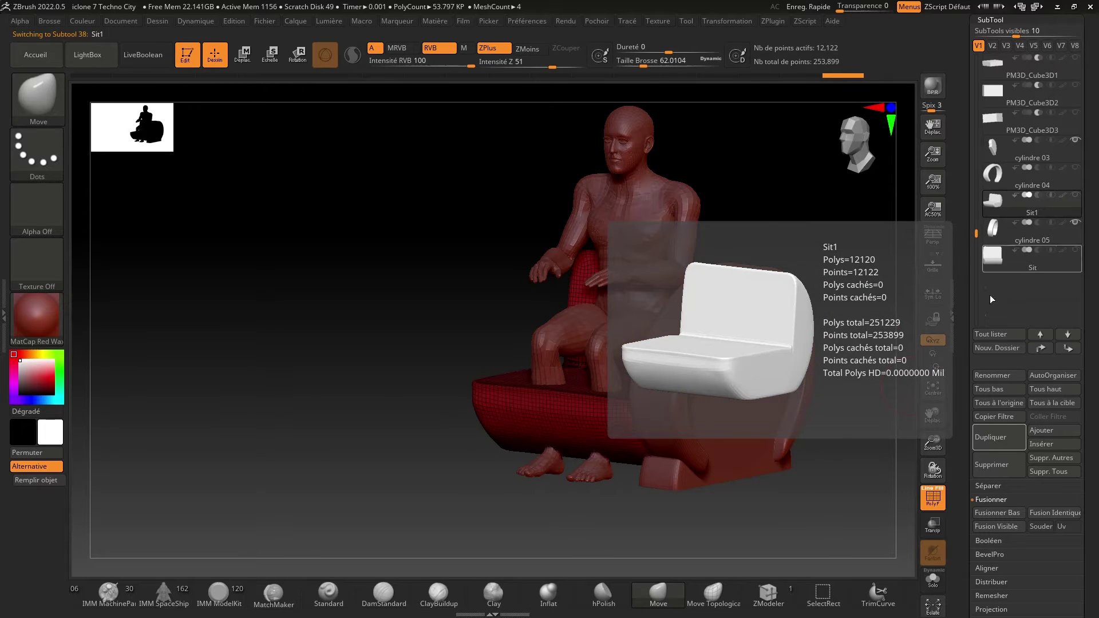
pyautogui.click(980, 438)
pyautogui.click(995, 259)
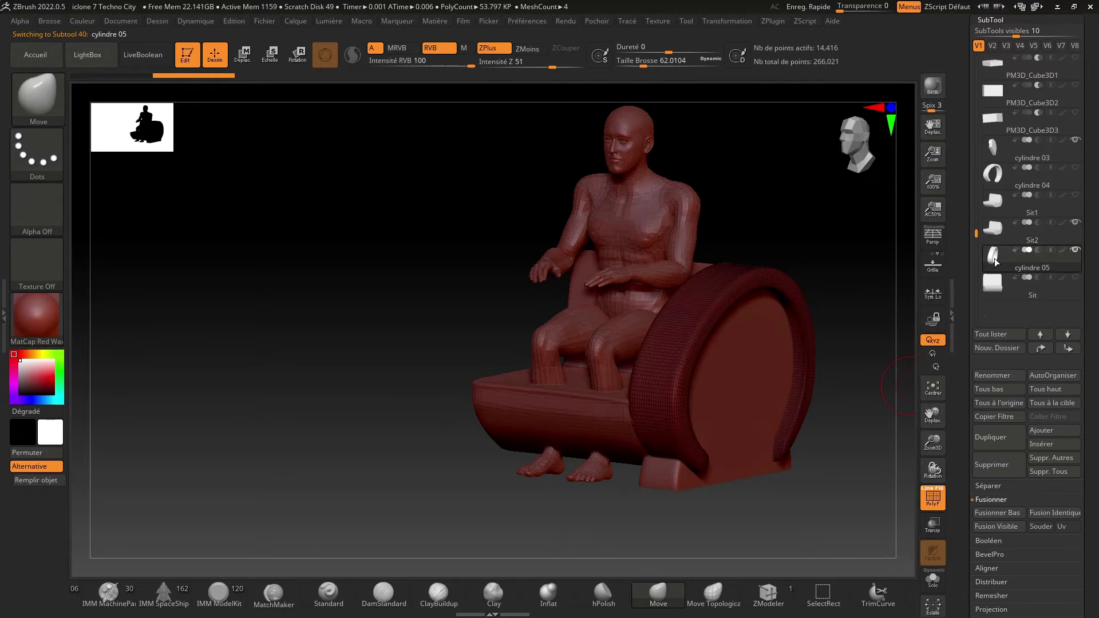
# Duplicate the cylindre 05 rim and mirror the copy to the opposite side of the seat.
pyautogui.moveTo(813, 241); pyautogui.dragTo(893, 297)
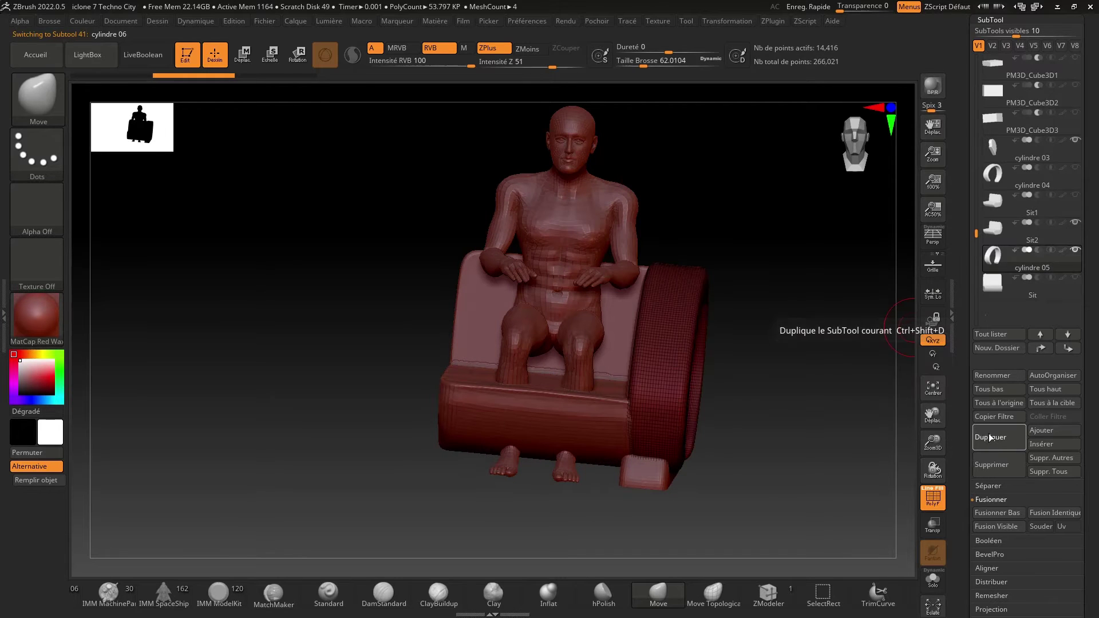
pyautogui.click(988, 434)
pyautogui.click(990, 20)
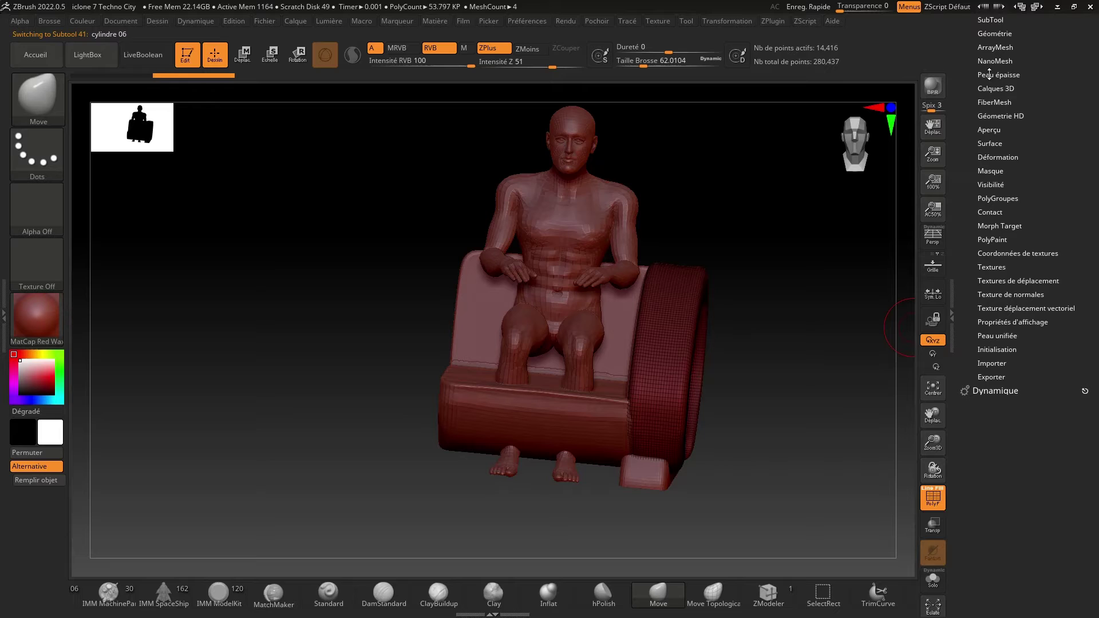
pyautogui.click(996, 158)
pyautogui.click(993, 137)
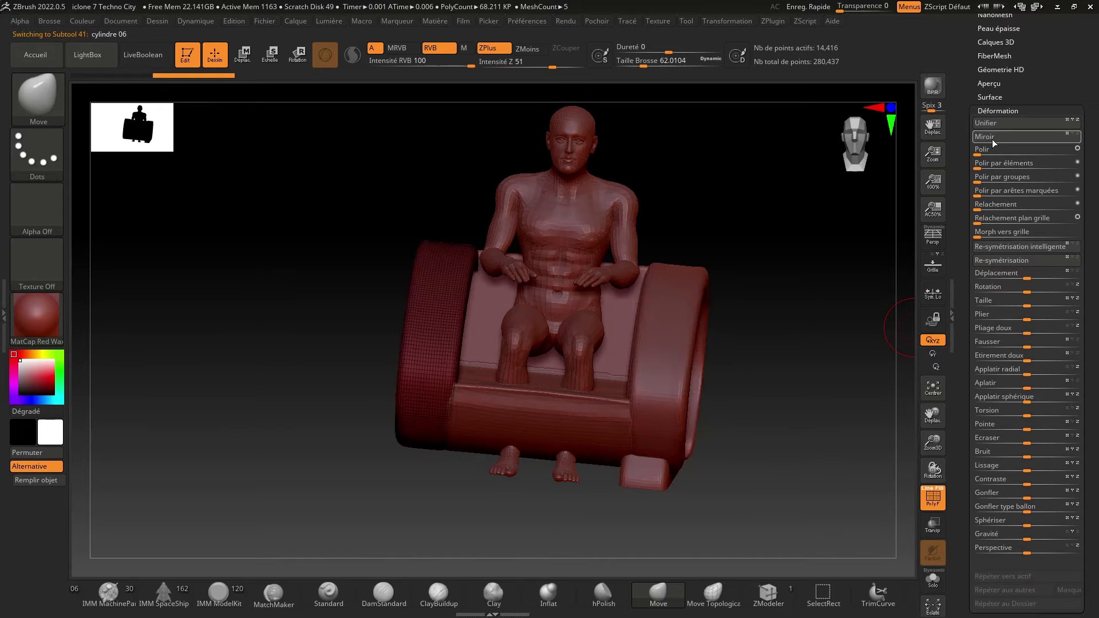
pyautogui.moveTo(871, 167); pyautogui.dragTo(844, 218)
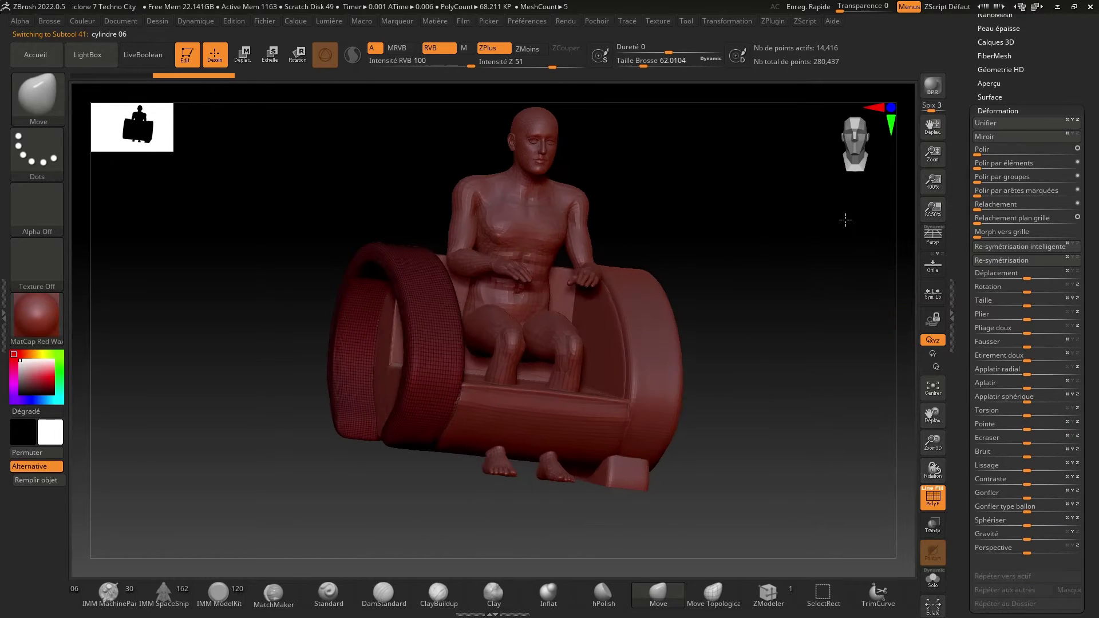
# Merge the Sit2 seat down with both rims, cylindre 05 and cylindre 06, into one subtool.
pyautogui.click(998, 111)
pyautogui.click(989, 82)
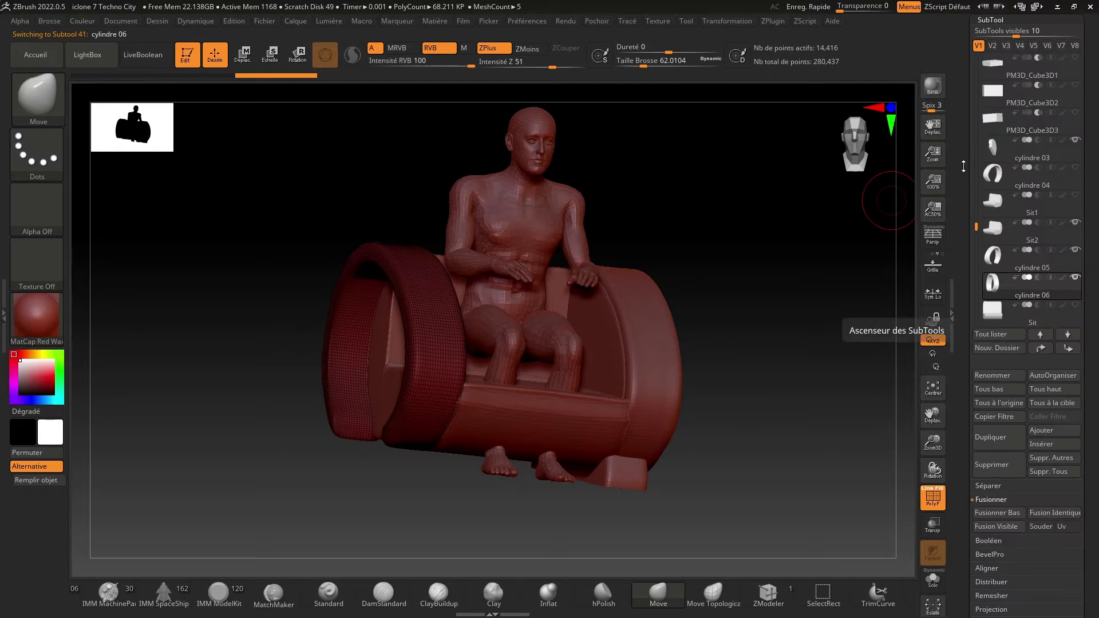
pyautogui.click(995, 228)
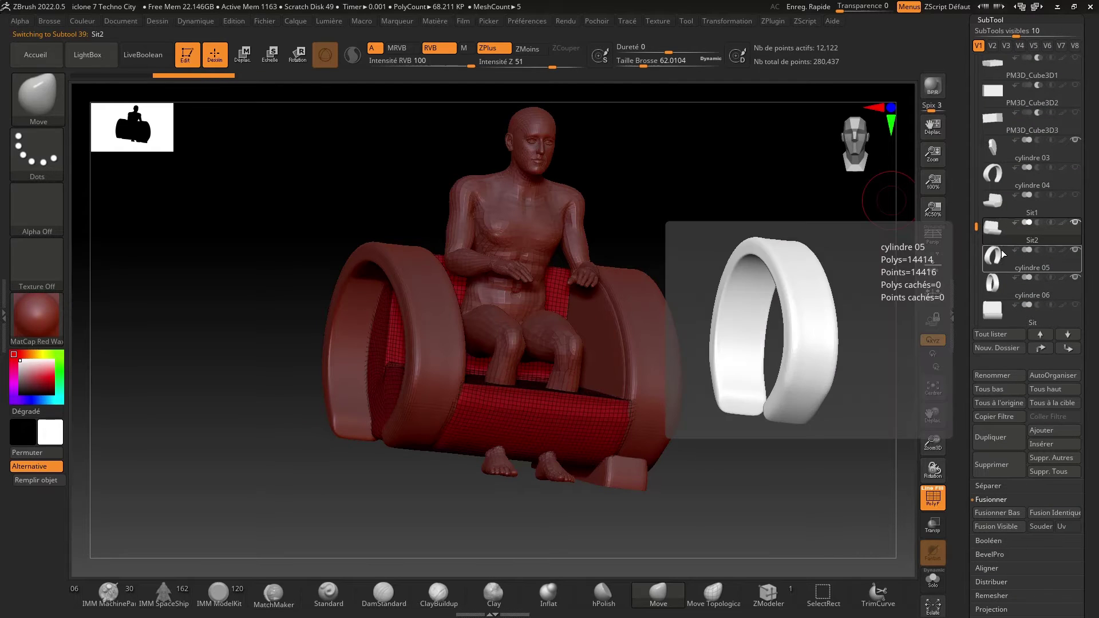
pyautogui.click(993, 513)
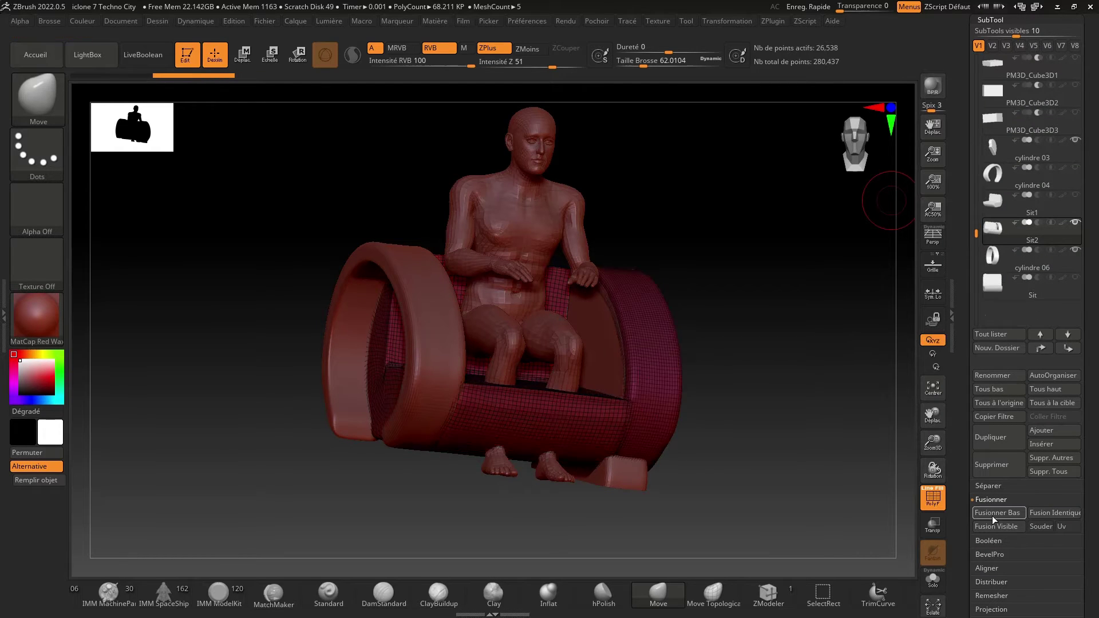
pyautogui.click(993, 515)
pyautogui.moveTo(834, 420); pyautogui.dragTo(812, 378)
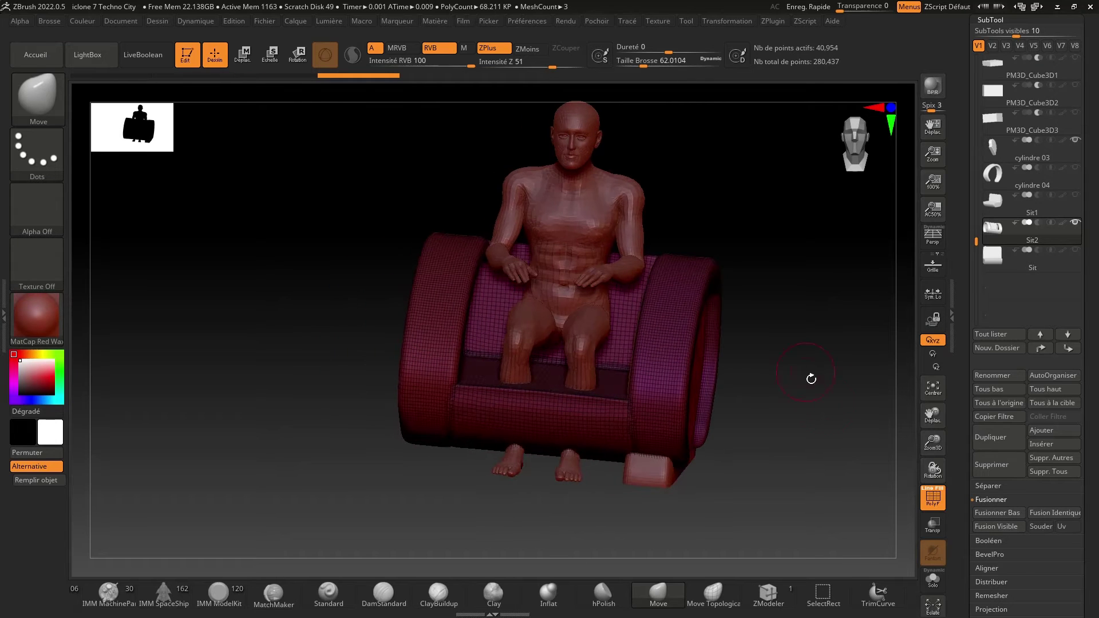
# Isolate the merged Sit2 subtool and convert it to a DynaMesh at resolution 304.
pyautogui.click(933, 584)
pyautogui.moveTo(830, 442); pyautogui.dragTo(853, 437)
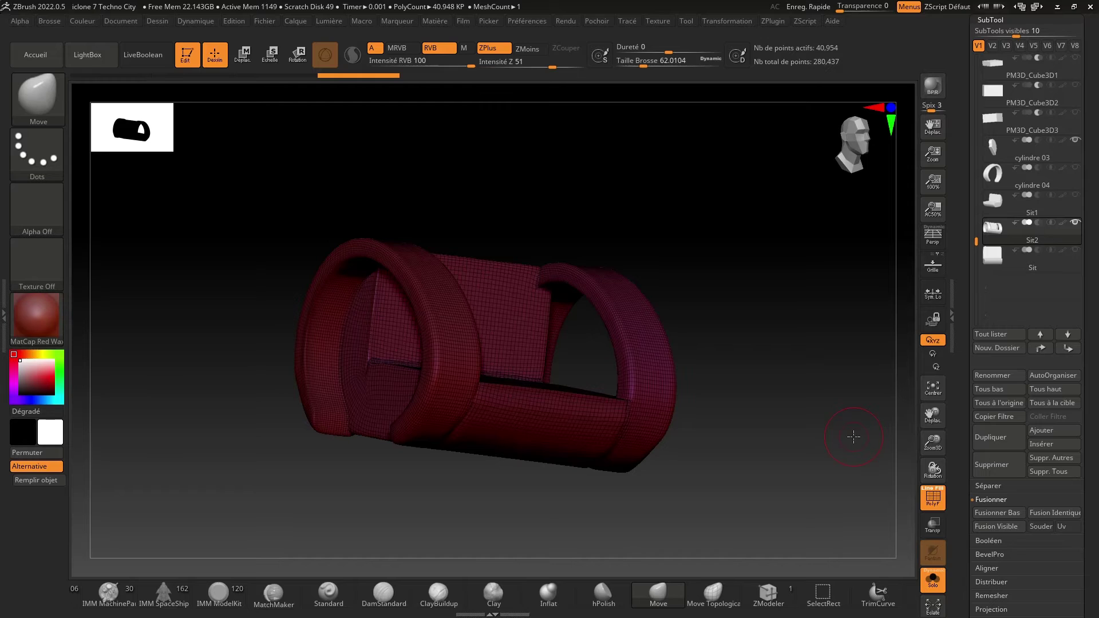
pyautogui.moveTo(1094, 105); pyautogui.dragTo(1098, 193)
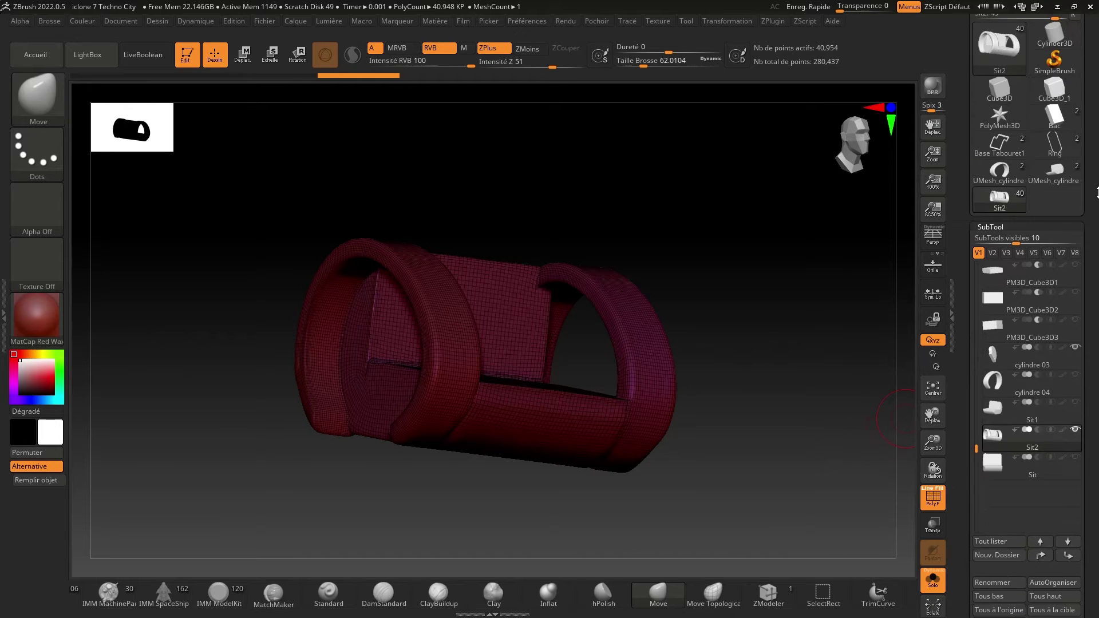
pyautogui.click(988, 228)
pyautogui.click(991, 136)
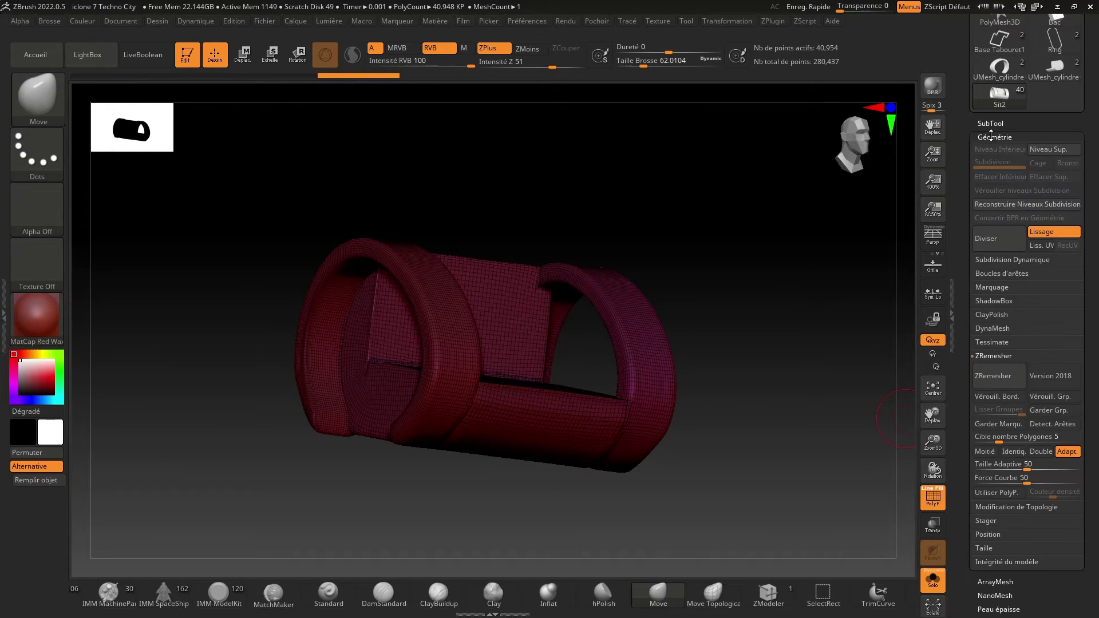
pyautogui.click(986, 328)
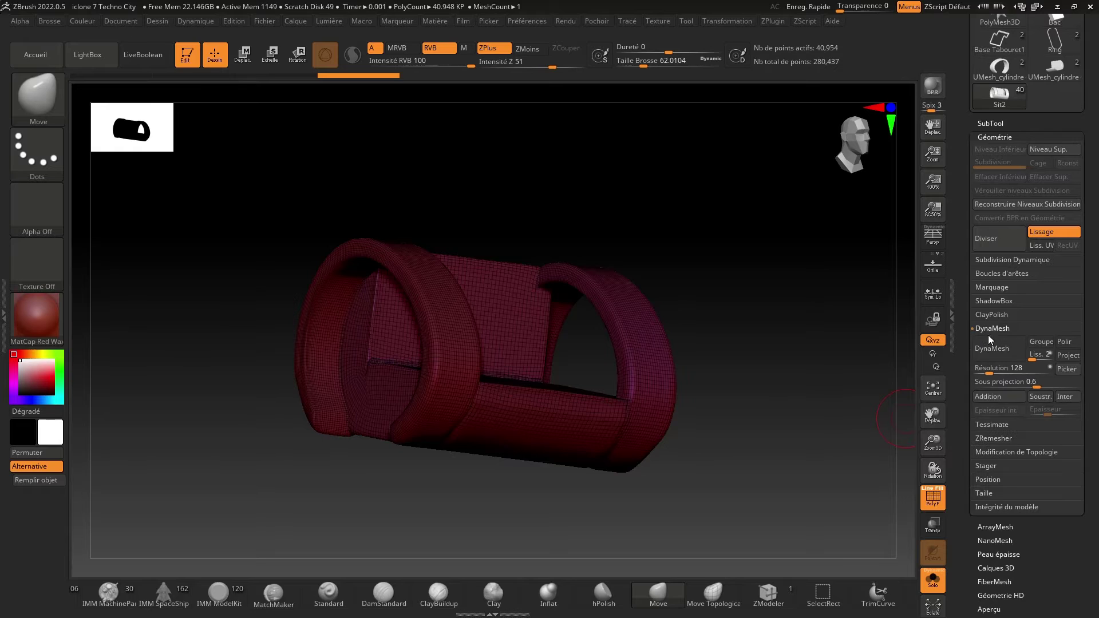
pyautogui.moveTo(989, 373); pyautogui.dragTo(995, 374)
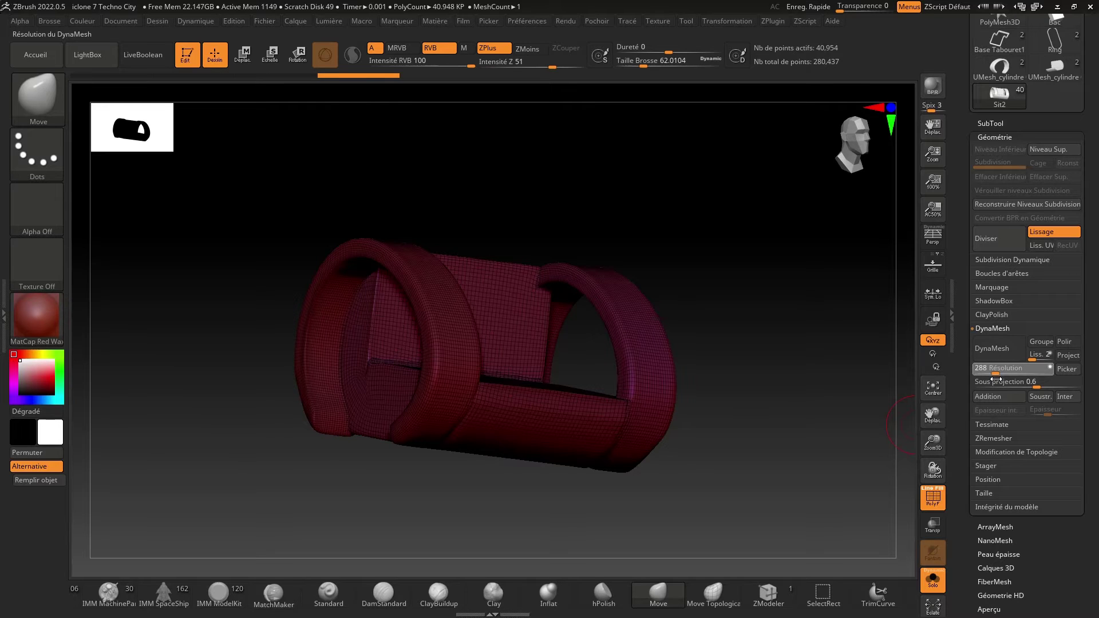
pyautogui.moveTo(933, 442); pyautogui.dragTo(933, 459)
pyautogui.click(990, 350)
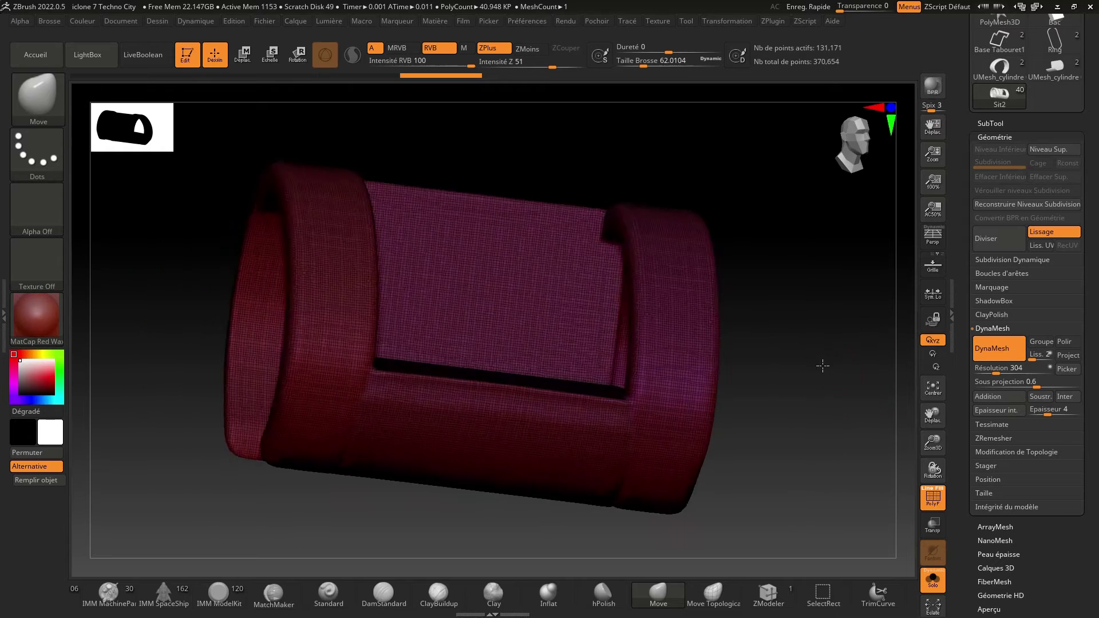
# Enlarge the brush to about 86.8 and smooth the seam between the seat front and the side rim.
pyautogui.moveTo(823, 363)
pyautogui.mouseDown()
pyautogui.moveTo(764, 368)
pyautogui.moveTo(818, 366)
pyautogui.mouseUp()
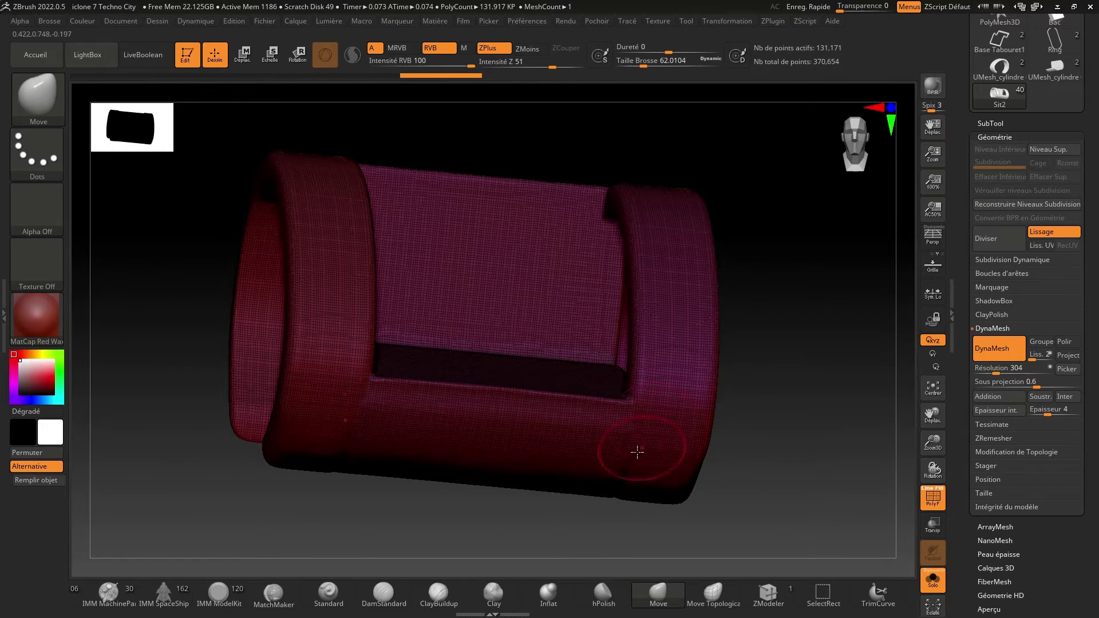
pyautogui.moveTo(643, 62); pyautogui.dragTo(647, 62)
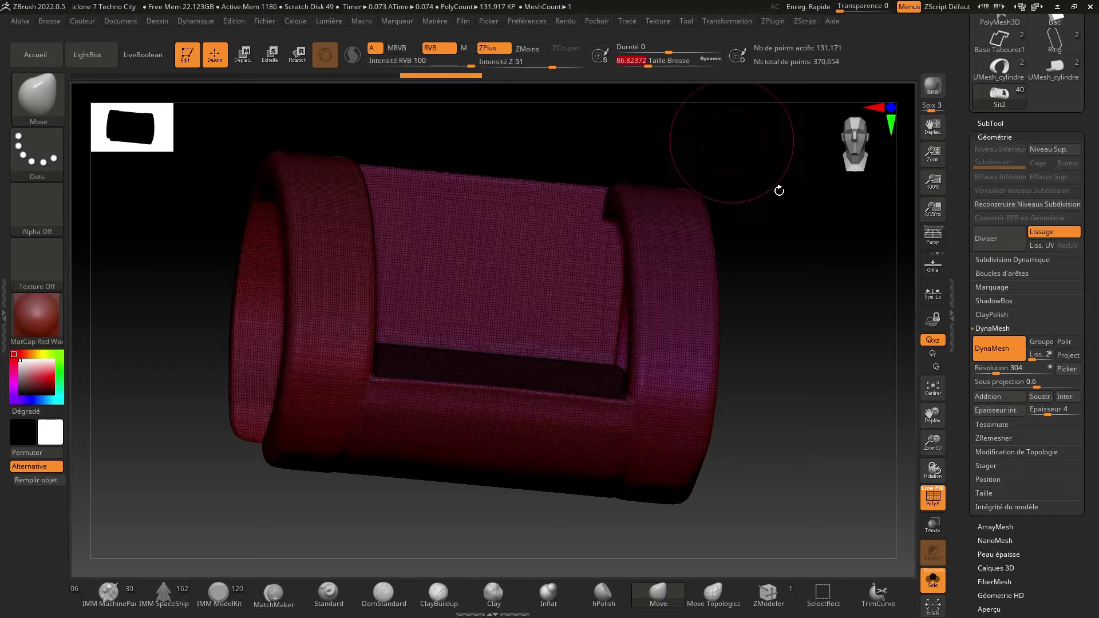
pyautogui.moveTo(847, 344); pyautogui.dragTo(859, 312)
pyautogui.moveTo(932, 443)
pyautogui.mouseDown()
pyautogui.moveTo(934, 407)
pyautogui.moveTo(793, 297)
pyautogui.mouseUp()
pyautogui.press('shift')
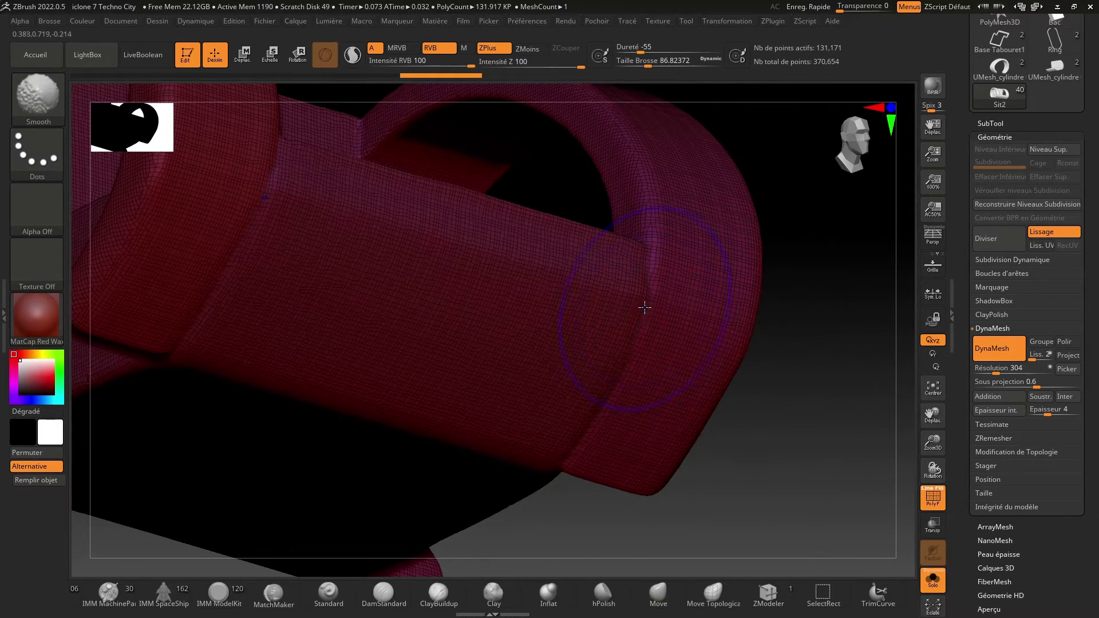
pyautogui.keyDown('shift'); pyautogui.moveTo(645, 308); pyautogui.dragTo(640, 332); pyautogui.keyUp('shift')
pyautogui.keyDown('shift'); pyautogui.moveTo(611, 405); pyautogui.dragTo(588, 427); pyautogui.keyUp('shift')
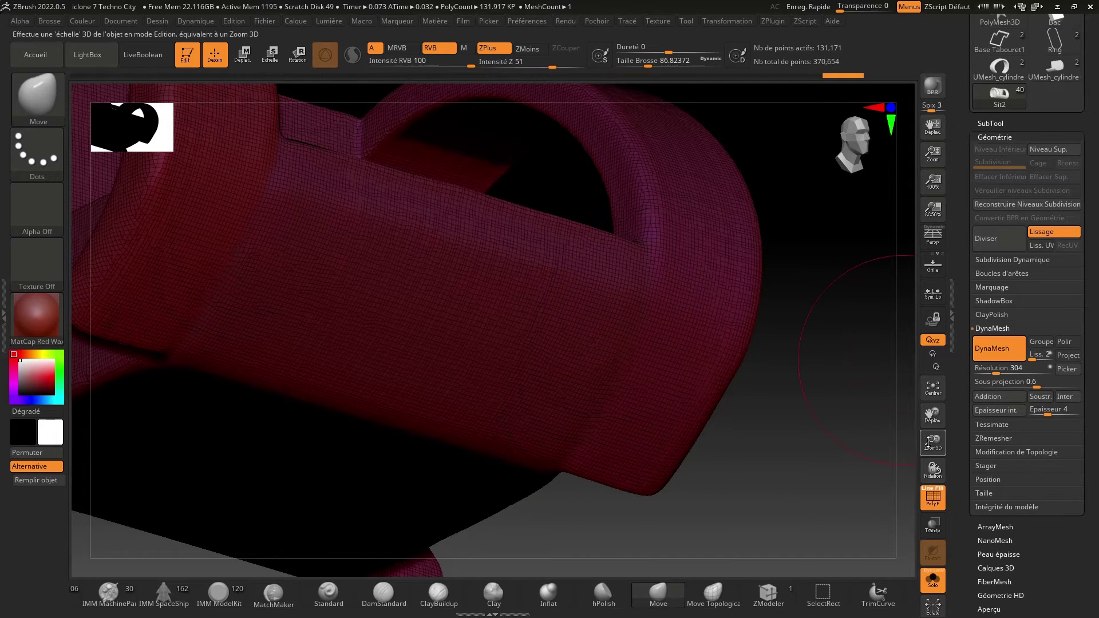
# Smooth the seams where the side rims meet the back of the armchair shell.
pyautogui.moveTo(933, 417)
pyautogui.mouseDown()
pyautogui.moveTo(930, 395)
pyautogui.moveTo(849, 381)
pyautogui.moveTo(809, 422)
pyautogui.moveTo(893, 407)
pyautogui.moveTo(830, 456)
pyautogui.moveTo(861, 474)
pyautogui.moveTo(864, 500)
pyautogui.moveTo(842, 493)
pyautogui.mouseUp()
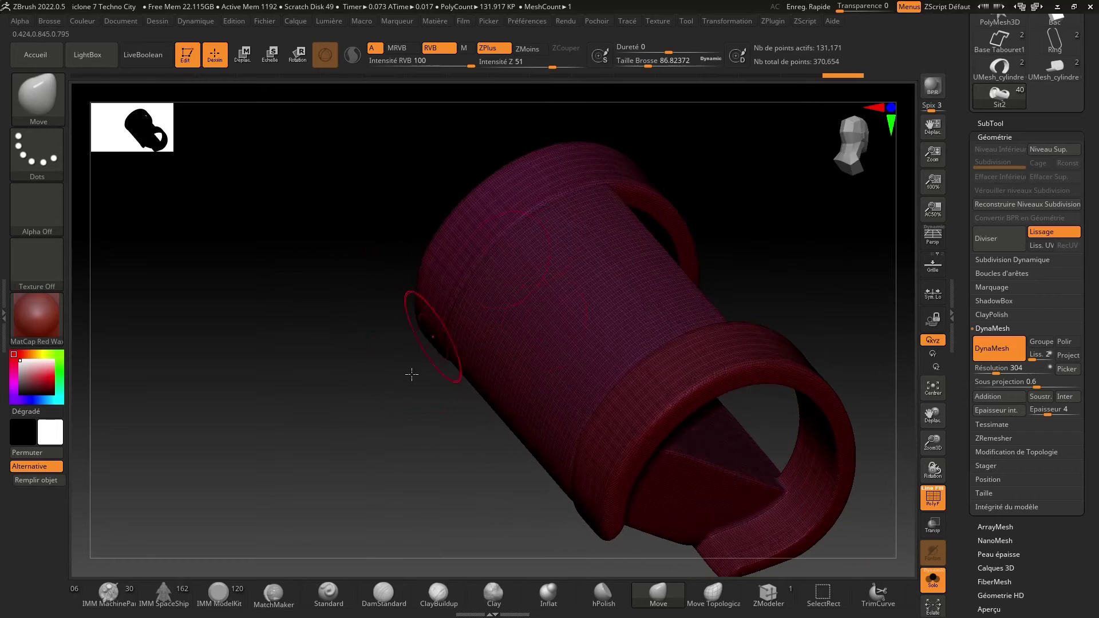
pyautogui.moveTo(412, 374); pyautogui.dragTo(432, 363)
pyautogui.press('shift')
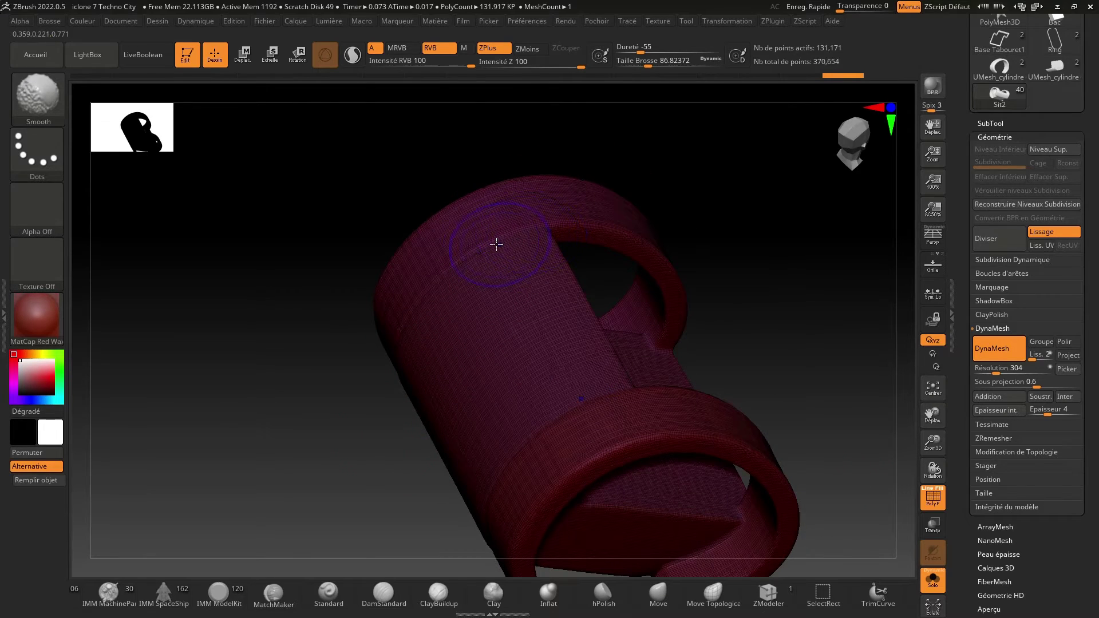
pyautogui.moveTo(344, 476); pyautogui.dragTo(346, 419)
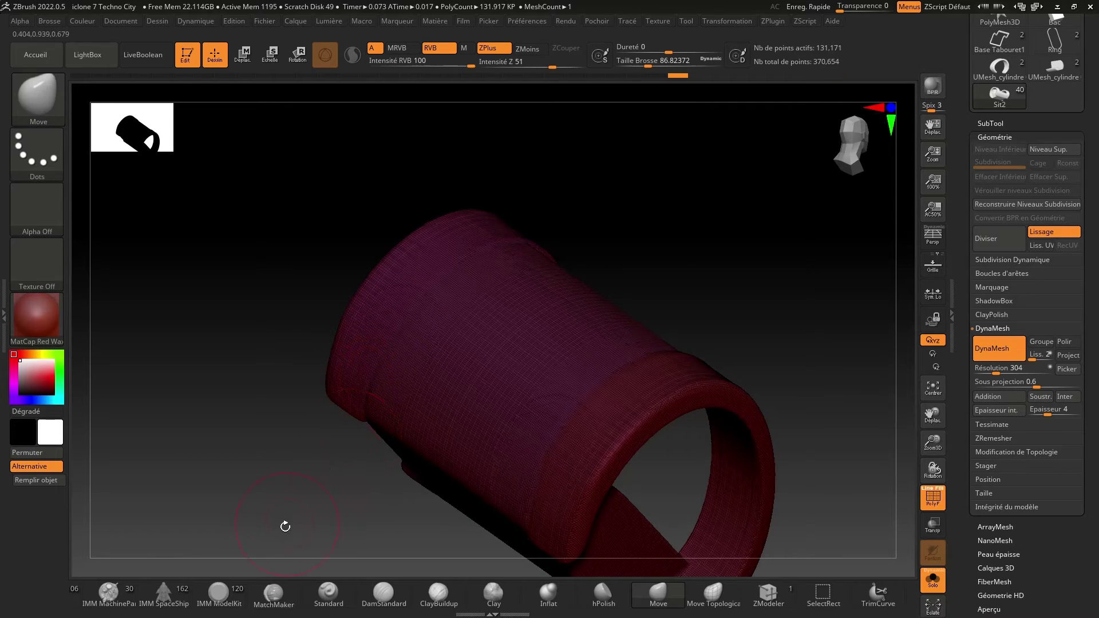
pyautogui.moveTo(285, 525); pyautogui.dragTo(355, 414)
# Retopologize the smoothed Sit2 armchair shell with ZRemesher and inspect the new mesh.
pyautogui.moveTo(275, 321)
pyautogui.mouseDown()
pyautogui.moveTo(241, 258)
pyautogui.moveTo(628, 226)
pyautogui.moveTo(671, 210)
pyautogui.mouseUp()
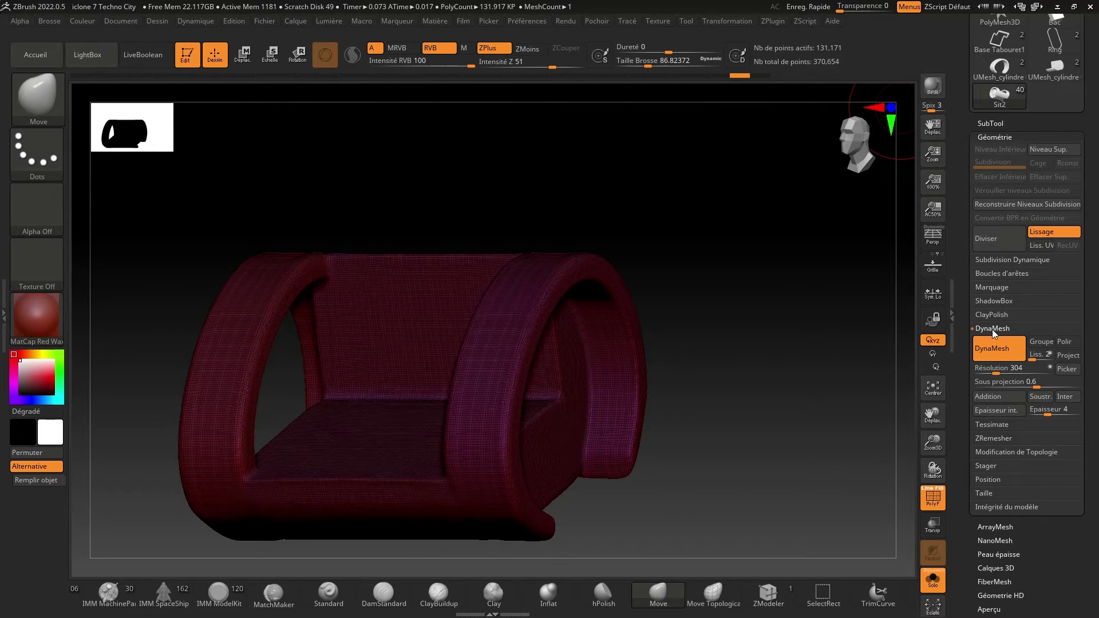
pyautogui.click(992, 329)
pyautogui.click(987, 356)
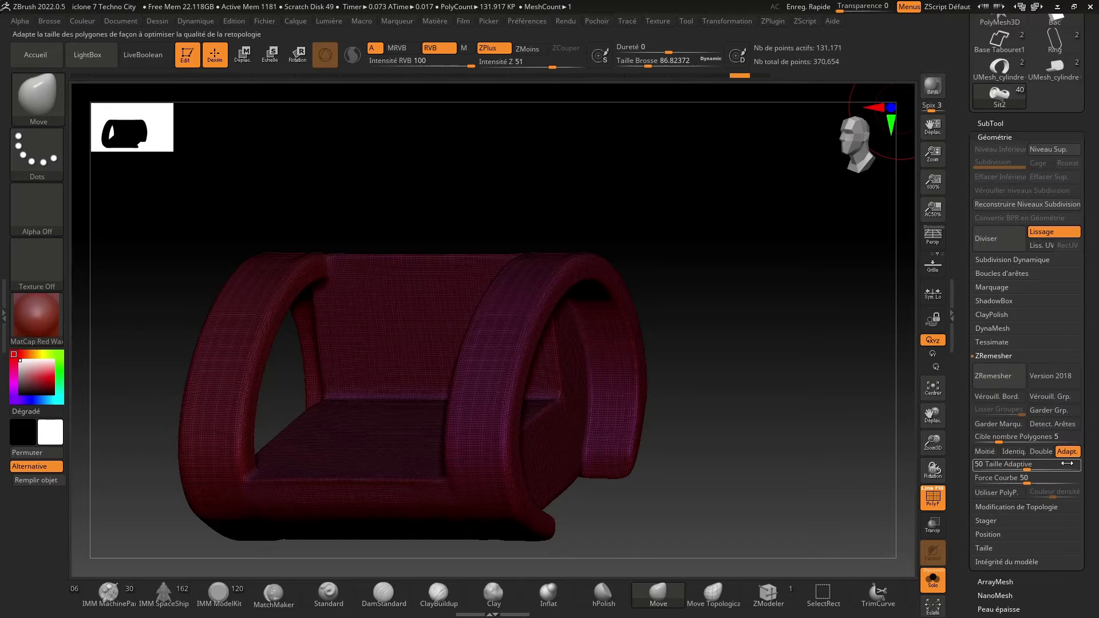
pyautogui.click(988, 378)
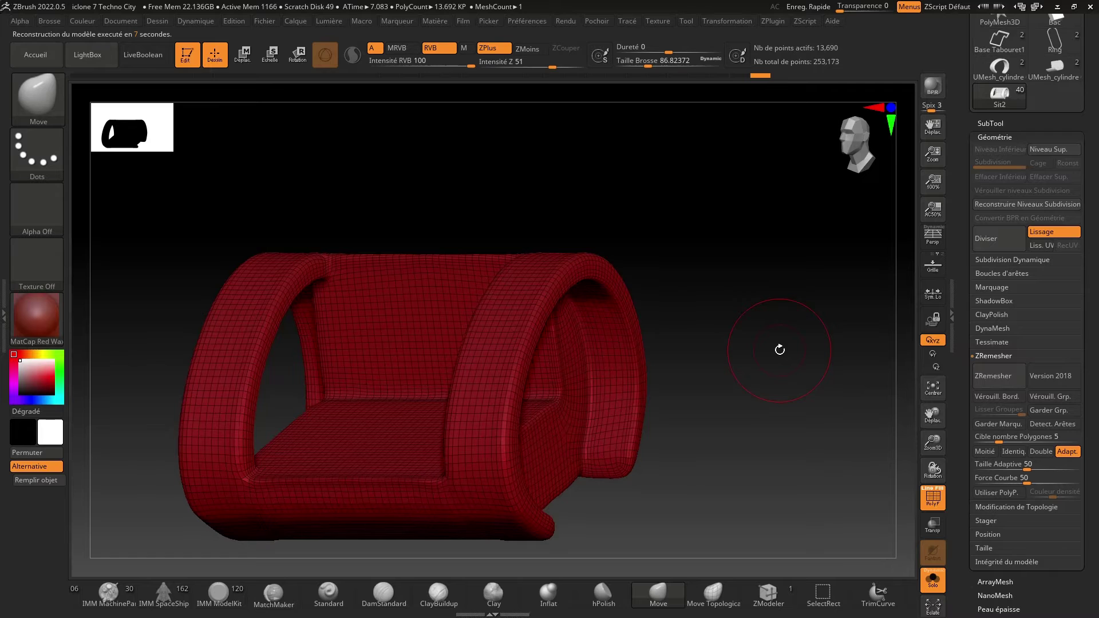
pyautogui.moveTo(758, 340)
pyautogui.mouseDown()
pyautogui.moveTo(716, 336)
pyautogui.moveTo(768, 332)
pyautogui.mouseUp()
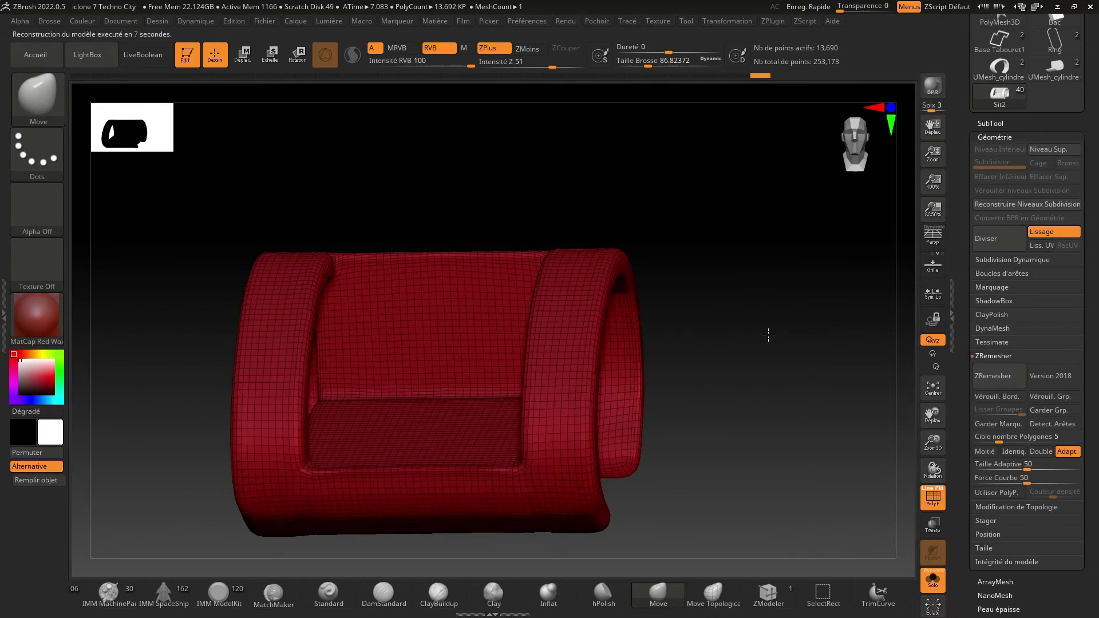
# Show the other subtools again, check the remeshed armchair around the mannequin, and reopen the subtool list.
pyautogui.click(934, 582)
pyautogui.moveTo(786, 385); pyautogui.dragTo(704, 367)
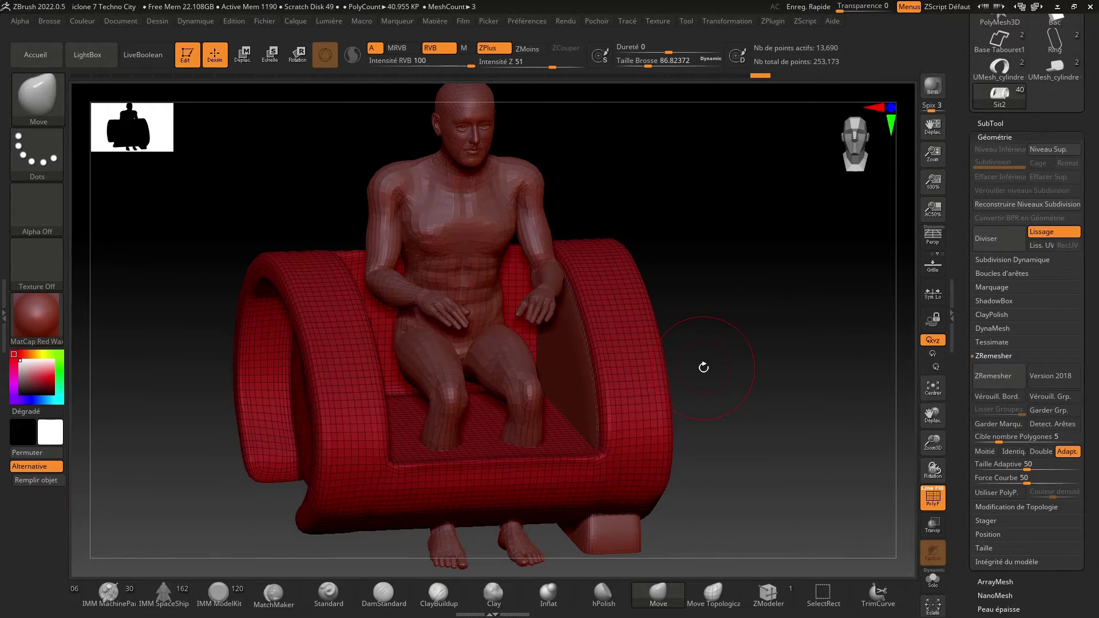
pyautogui.click(999, 127)
pyautogui.moveTo(739, 317); pyautogui.dragTo(721, 305)
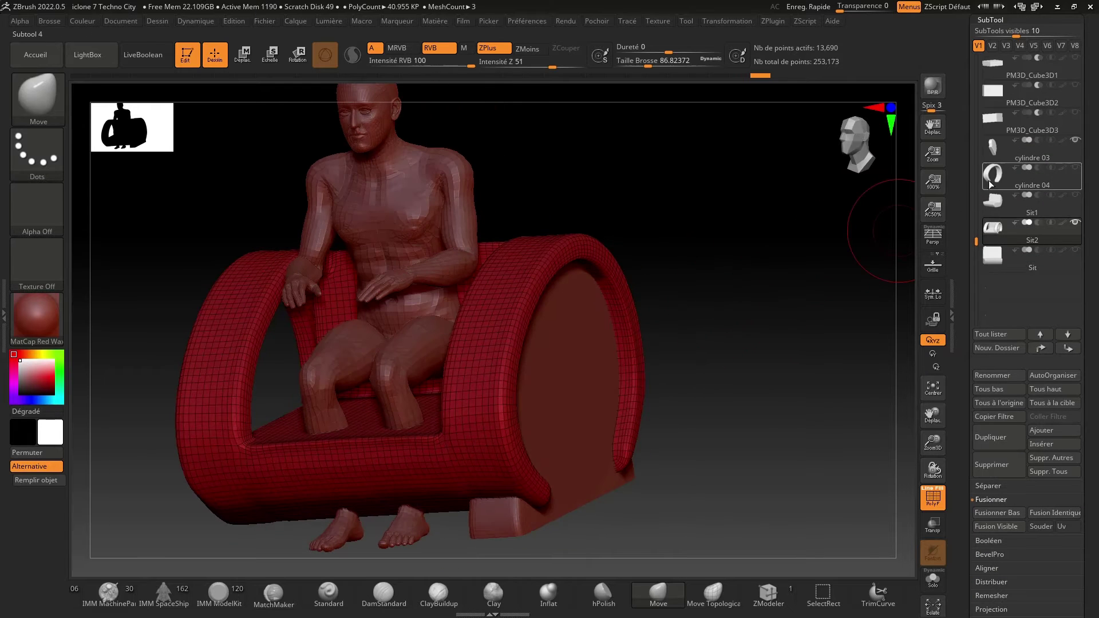
# Save the project as iclone 7 Techno City in the EN COURS folder, replacing the existing file.
pyautogui.hotkey('ctrl', 's')
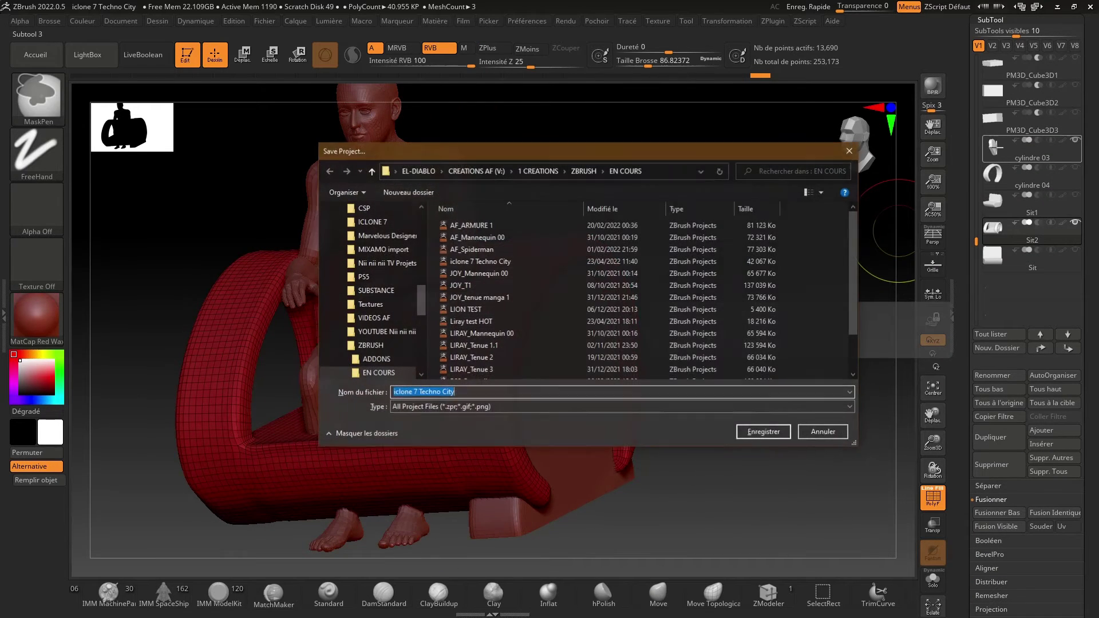
pyautogui.press('Return')
pyautogui.press('o')
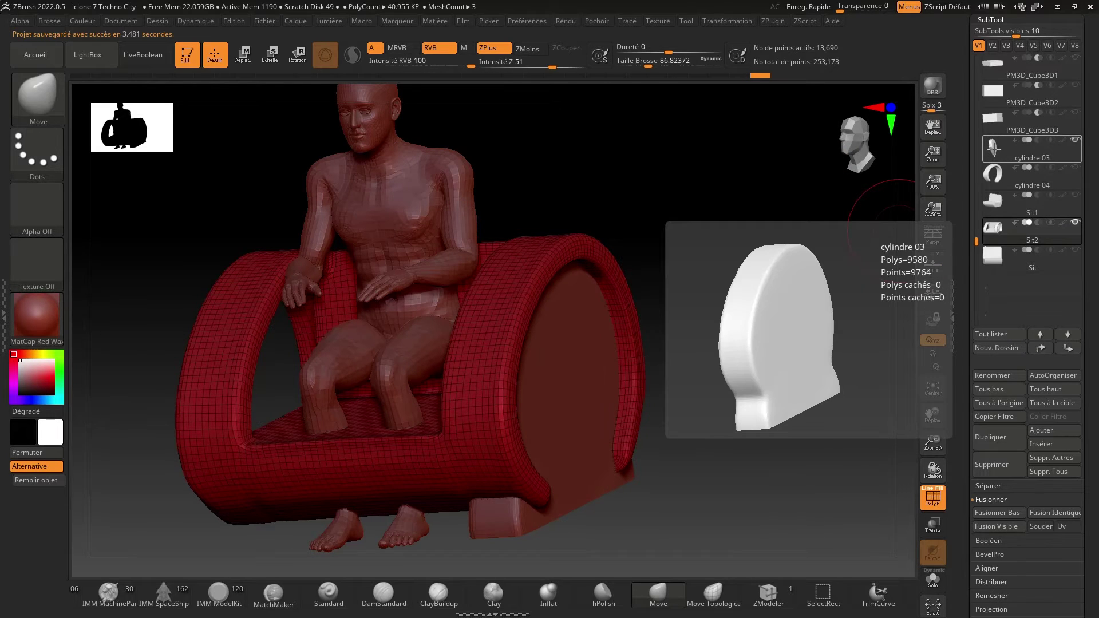
# Reorder the subtools so Sit2 sits below Sit and the cylindre 03 side panel comes last.
pyautogui.click(994, 150)
pyautogui.moveTo(817, 285); pyautogui.dragTo(800, 272)
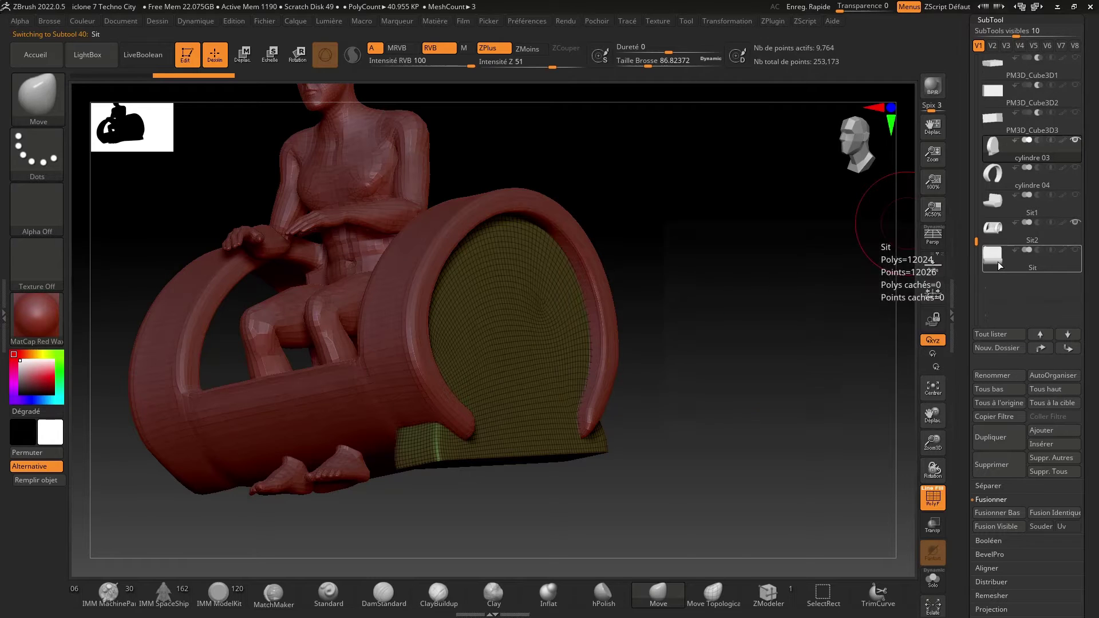
pyautogui.click(998, 262)
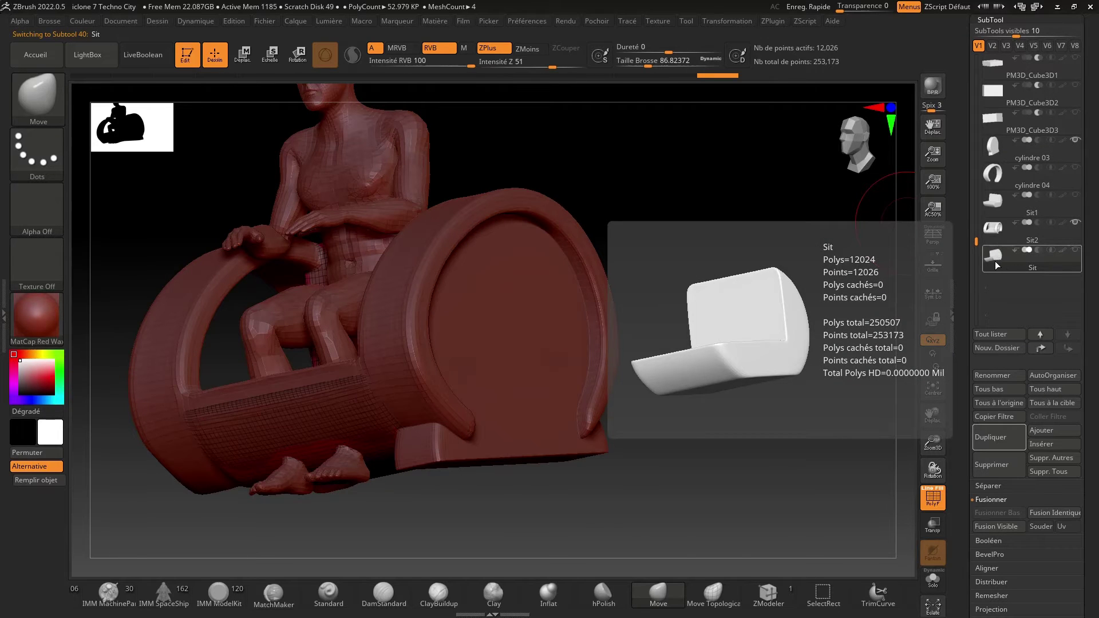
pyautogui.click(997, 228)
pyautogui.moveTo(997, 228); pyautogui.dragTo(997, 280)
pyautogui.click(990, 151)
pyautogui.moveTo(990, 152)
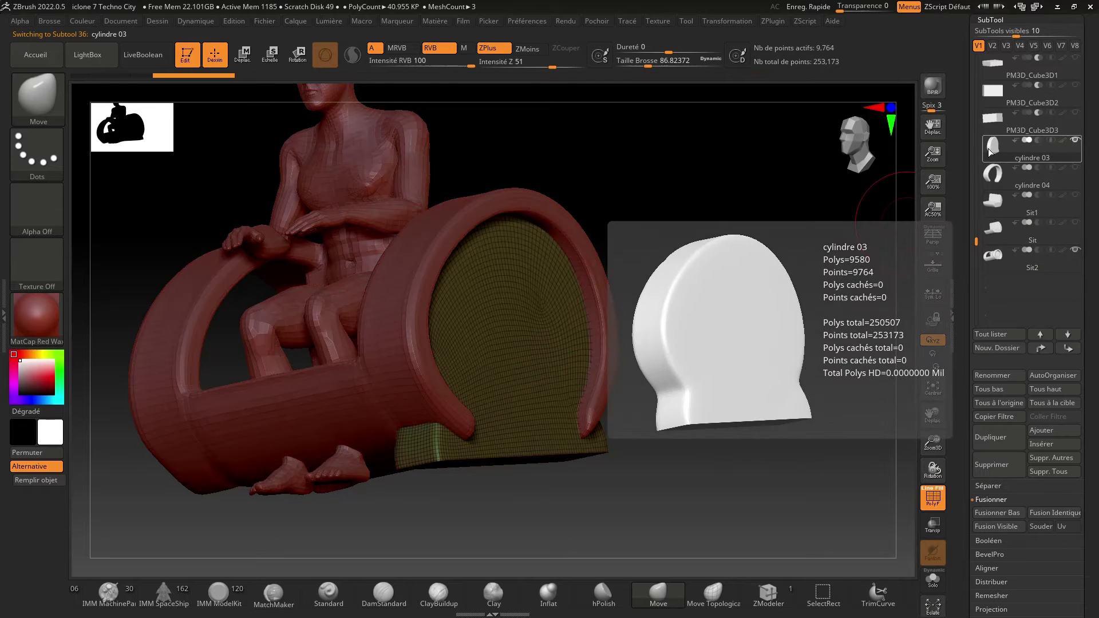
pyautogui.moveTo(992, 152); pyautogui.dragTo(990, 283)
# Save the project over iclone 7 Techno City in the EN COURS folder.
pyautogui.moveTo(775, 315); pyautogui.dragTo(775, 252)
pyautogui.moveTo(846, 300)
pyautogui.mouseDown()
pyautogui.moveTo(832, 277)
pyautogui.moveTo(838, 358)
pyautogui.moveTo(844, 254)
pyautogui.moveTo(842, 304)
pyautogui.mouseUp()
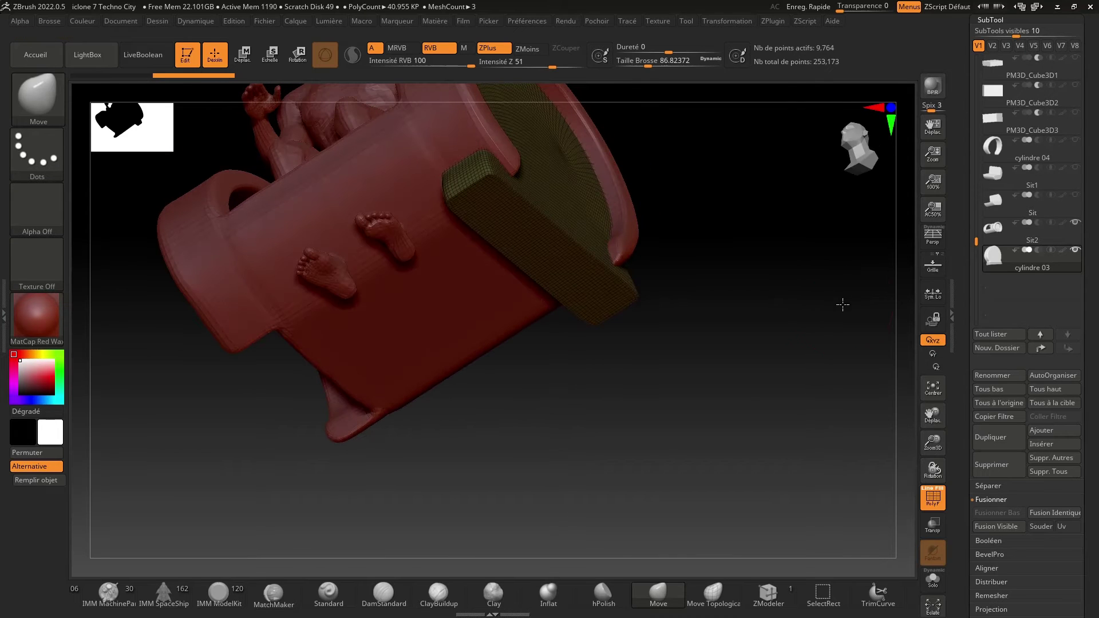
pyautogui.moveTo(712, 340); pyautogui.dragTo(910, 432)
pyautogui.moveTo(933, 416); pyautogui.dragTo(962, 524)
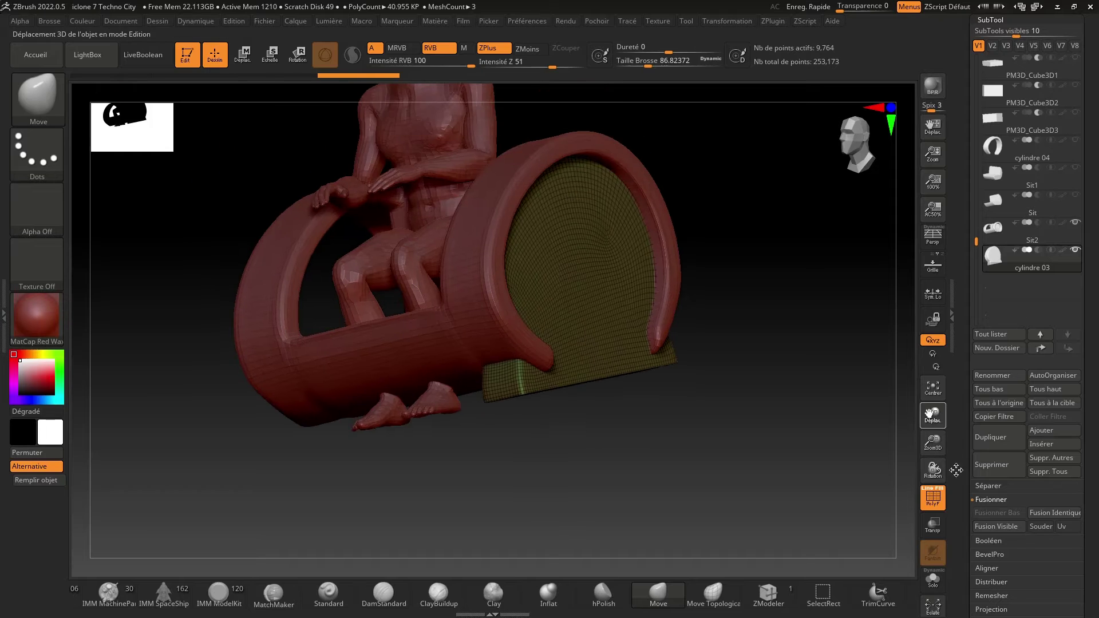
pyautogui.moveTo(848, 429); pyautogui.dragTo(810, 447)
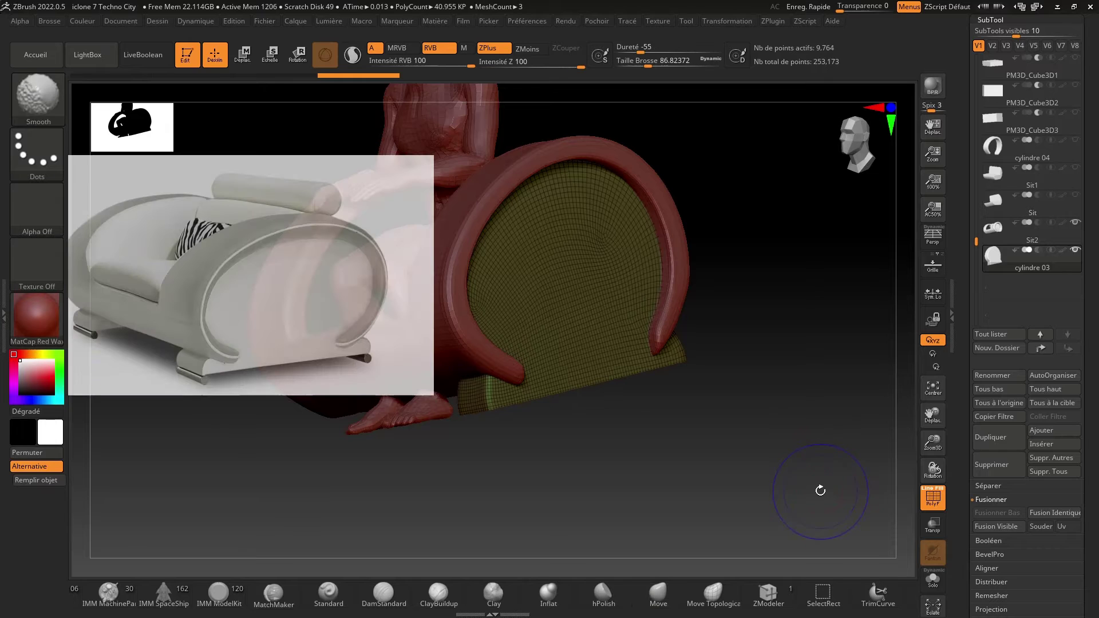
pyautogui.press('ctrl')
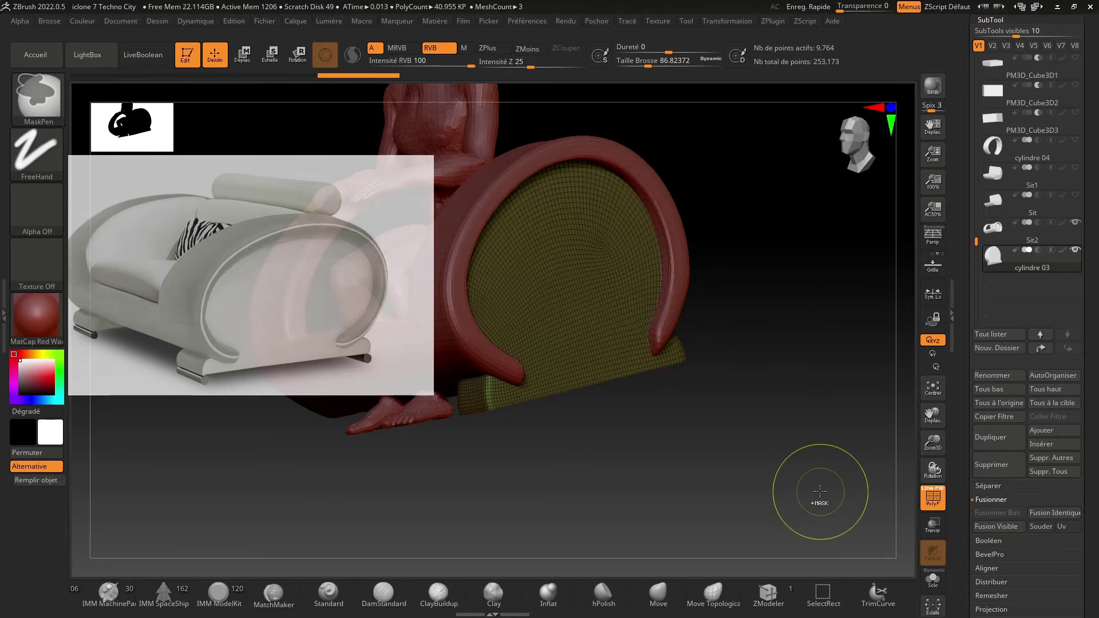
pyautogui.hotkey('ctrl', 's')
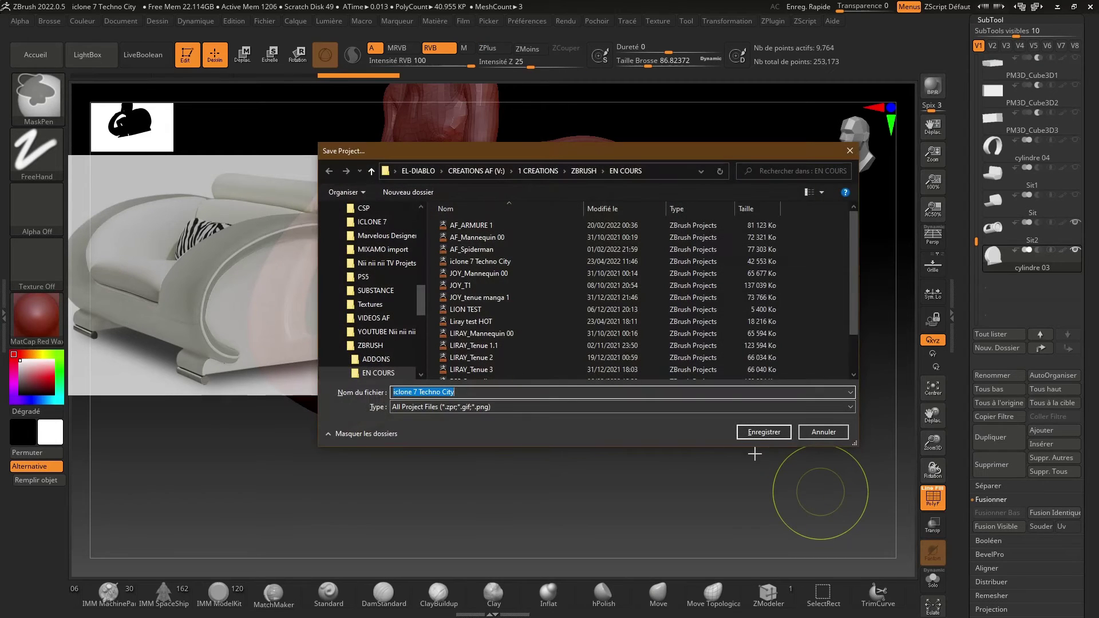
pyautogui.click(764, 432)
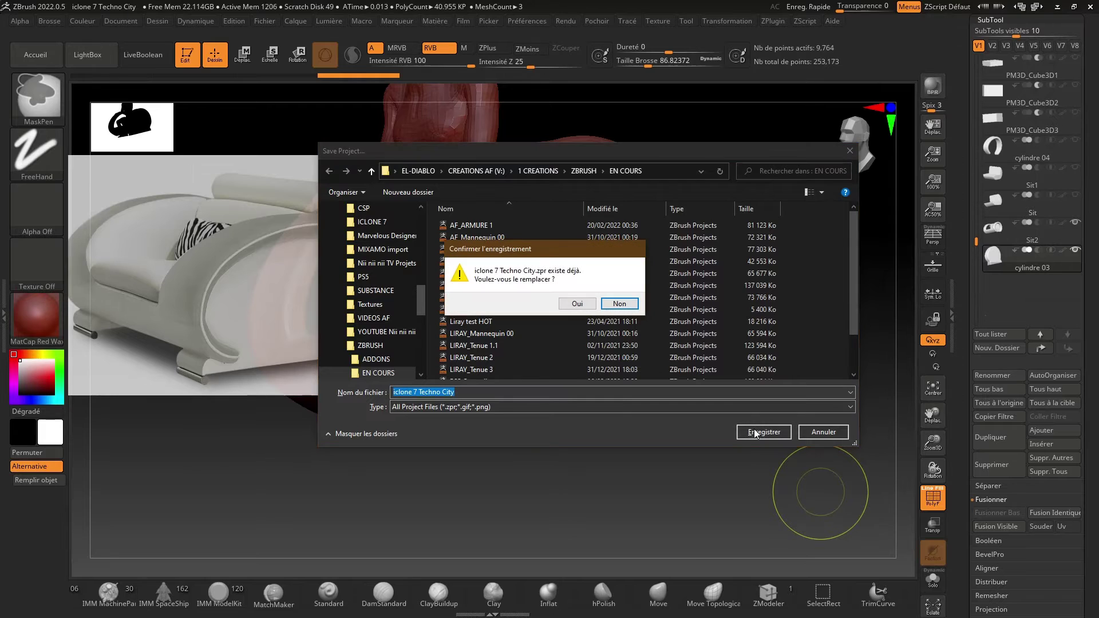
pyautogui.click(576, 304)
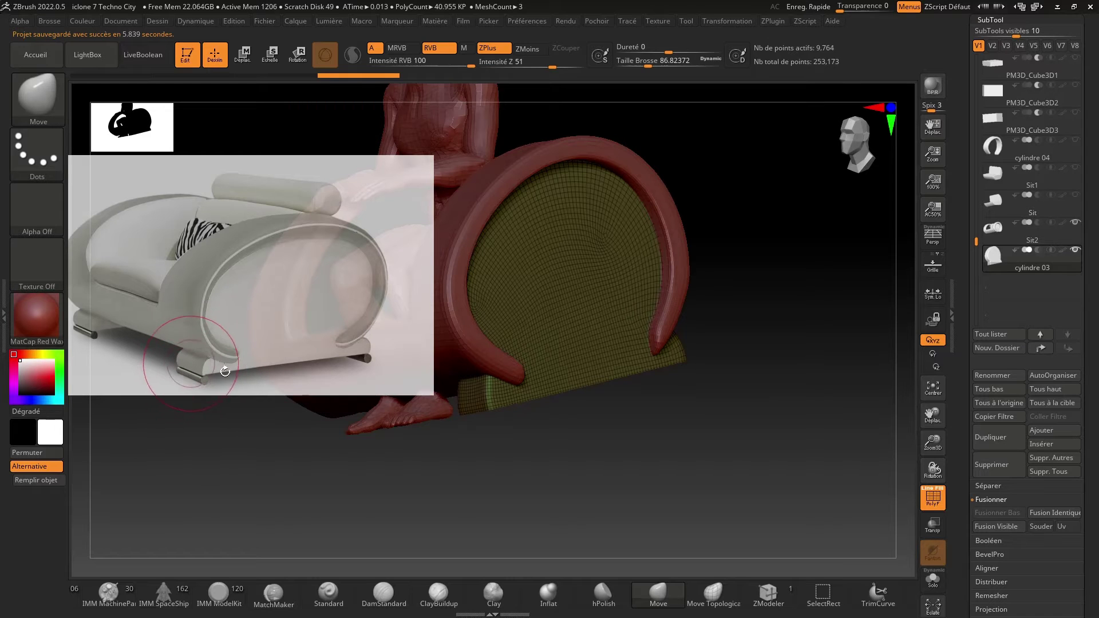
# Isolate the cylindre 03 side panel in Solo mode and frame it from the side next to the reference photo.
pyautogui.moveTo(447, 501); pyautogui.dragTo(506, 499)
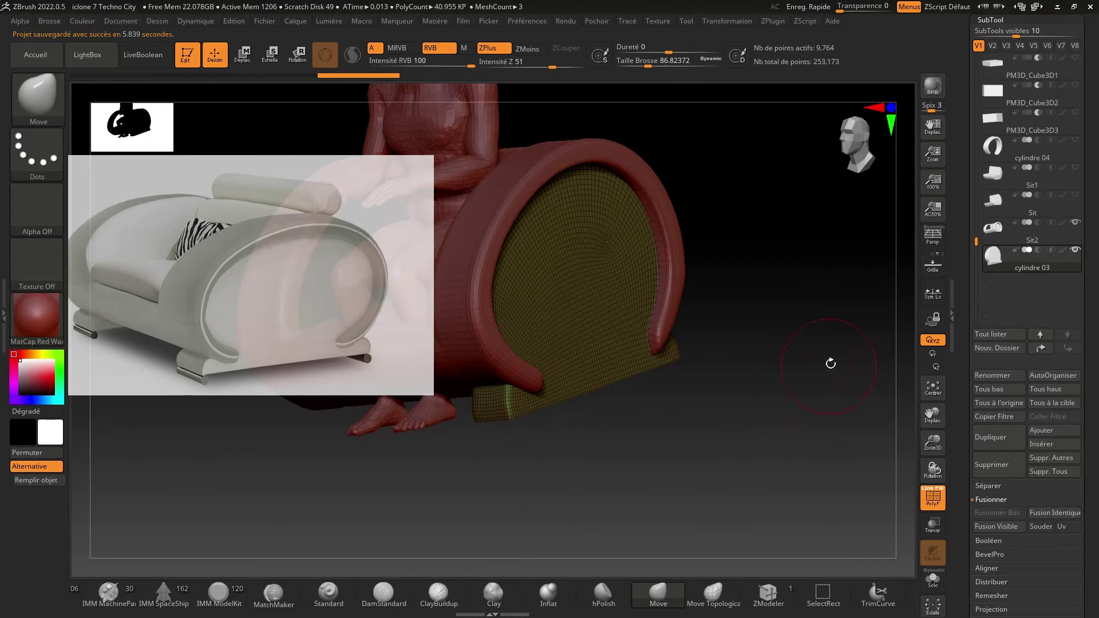
pyautogui.keyDown('shift'); pyautogui.moveTo(831, 364); pyautogui.dragTo(980, 286); pyautogui.keyUp('shift')
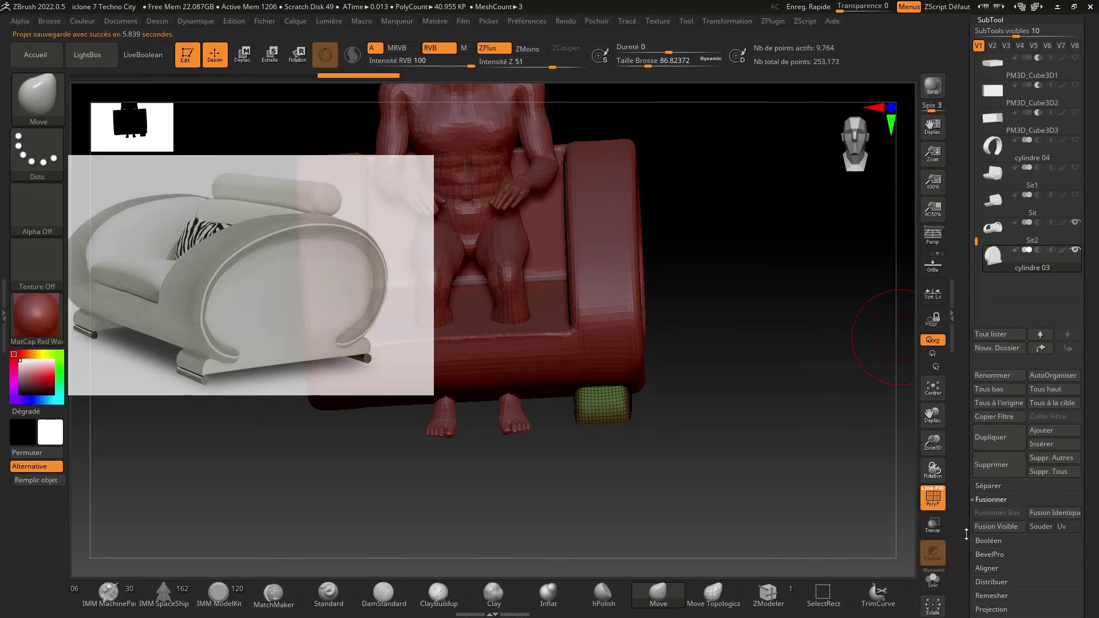
pyautogui.click(933, 579)
pyautogui.moveTo(805, 476); pyautogui.dragTo(931, 438)
pyautogui.moveTo(932, 417); pyautogui.dragTo(1008, 443)
pyautogui.moveTo(932, 443); pyautogui.dragTo(928, 473)
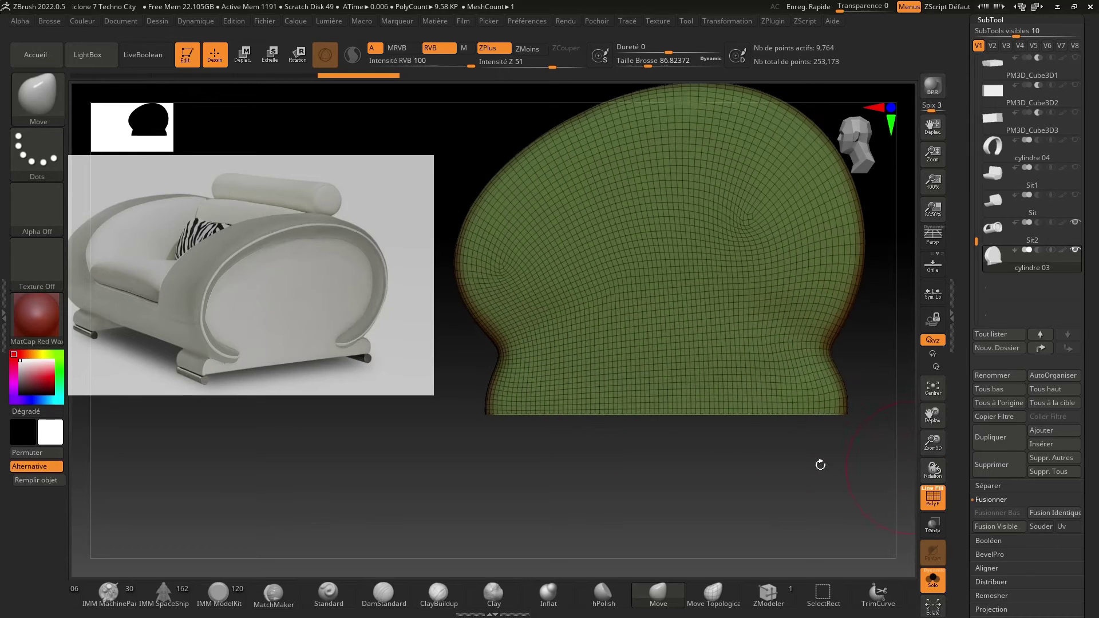
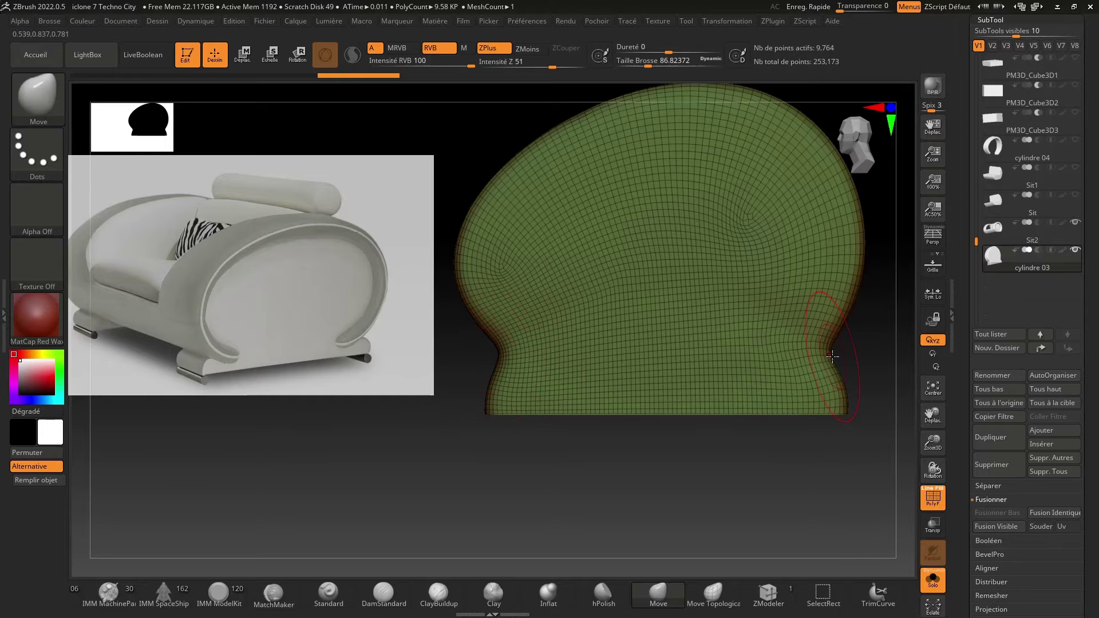
# Reduce the brush size to about 41 and mask the side panel's base up to its narrow neck.
pyautogui.moveTo(498, 486); pyautogui.dragTo(550, 452)
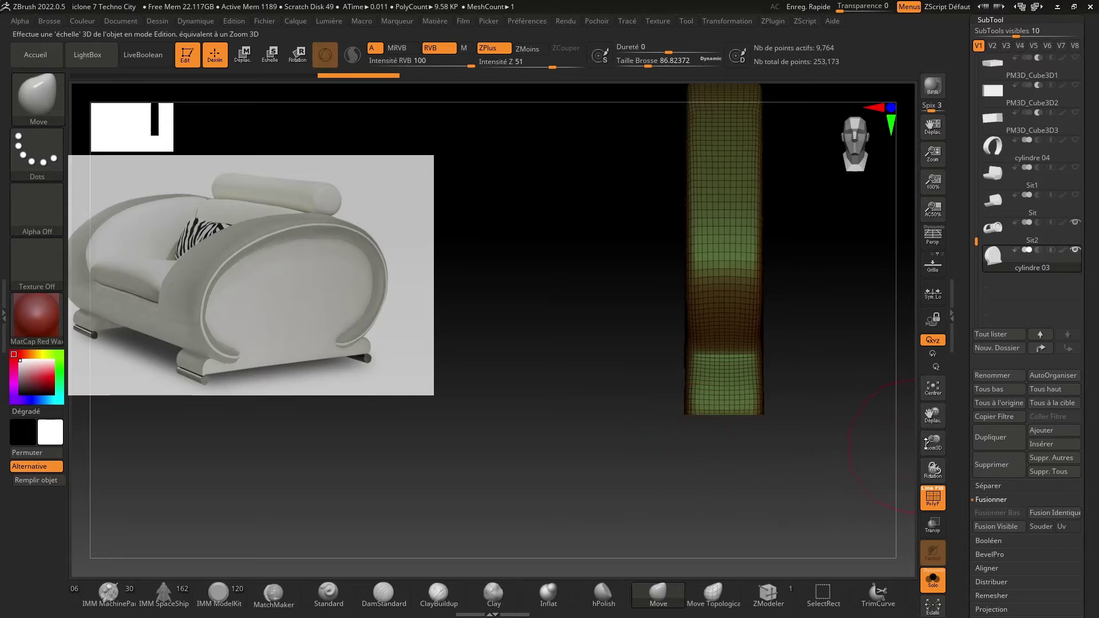
pyautogui.moveTo(933, 443)
pyautogui.mouseDown()
pyautogui.moveTo(935, 417)
pyautogui.moveTo(908, 419)
pyautogui.mouseUp()
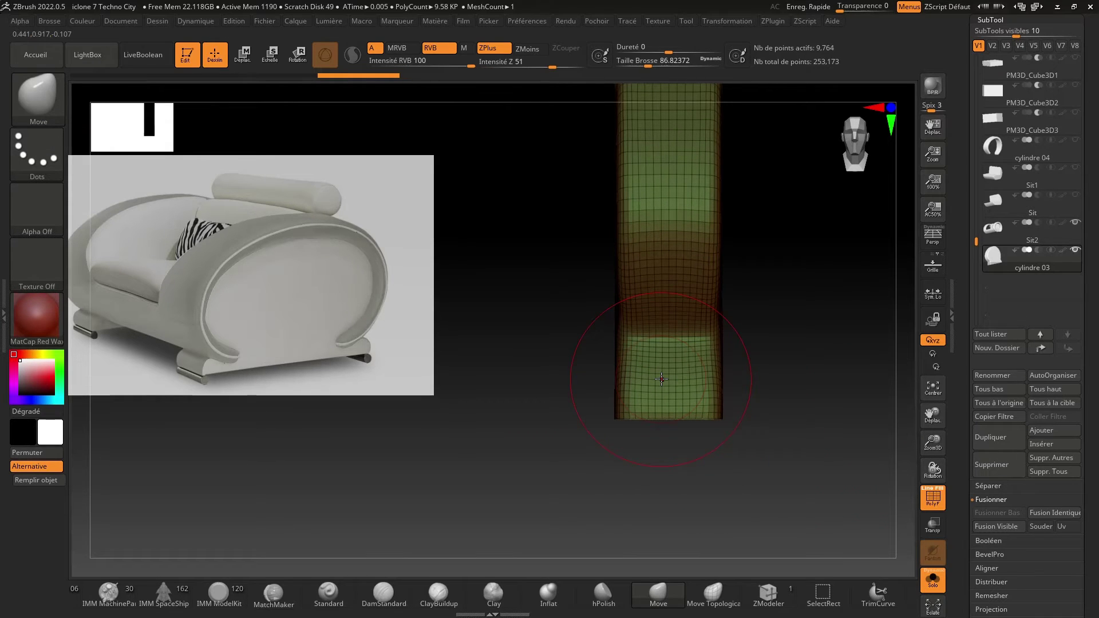
pyautogui.moveTo(649, 61); pyautogui.dragTo(646, 62)
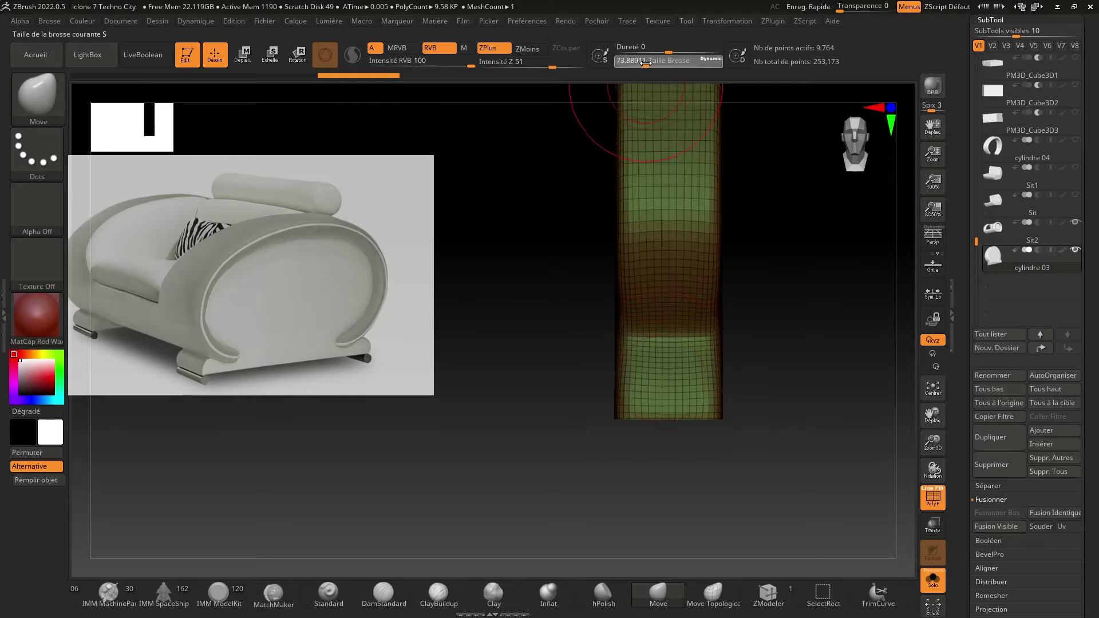
pyautogui.press('ctrl')
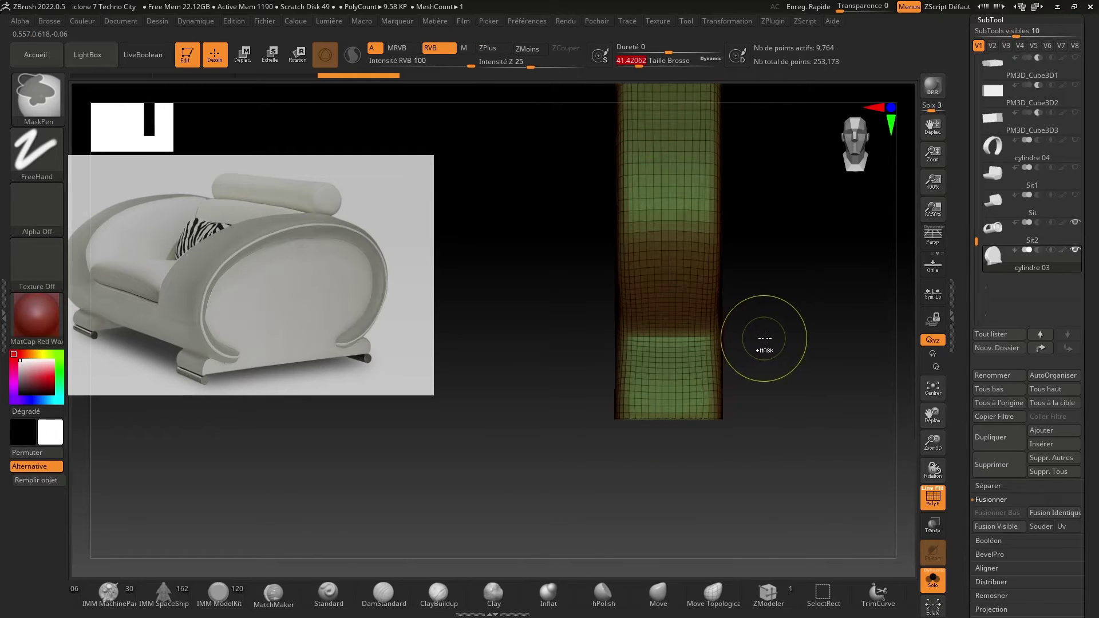
pyautogui.keyDown('ctrl'); pyautogui.moveTo(635, 336); pyautogui.dragTo(538, 462); pyautogui.keyUp('ctrl')
pyautogui.keyDown('ctrl'); pyautogui.moveTo(570, 341); pyautogui.dragTo(535, 433); pyautogui.keyUp('ctrl')
pyautogui.moveTo(672, 469); pyautogui.dragTo(754, 448)
pyautogui.moveTo(928, 449); pyautogui.dragTo(1039, 416)
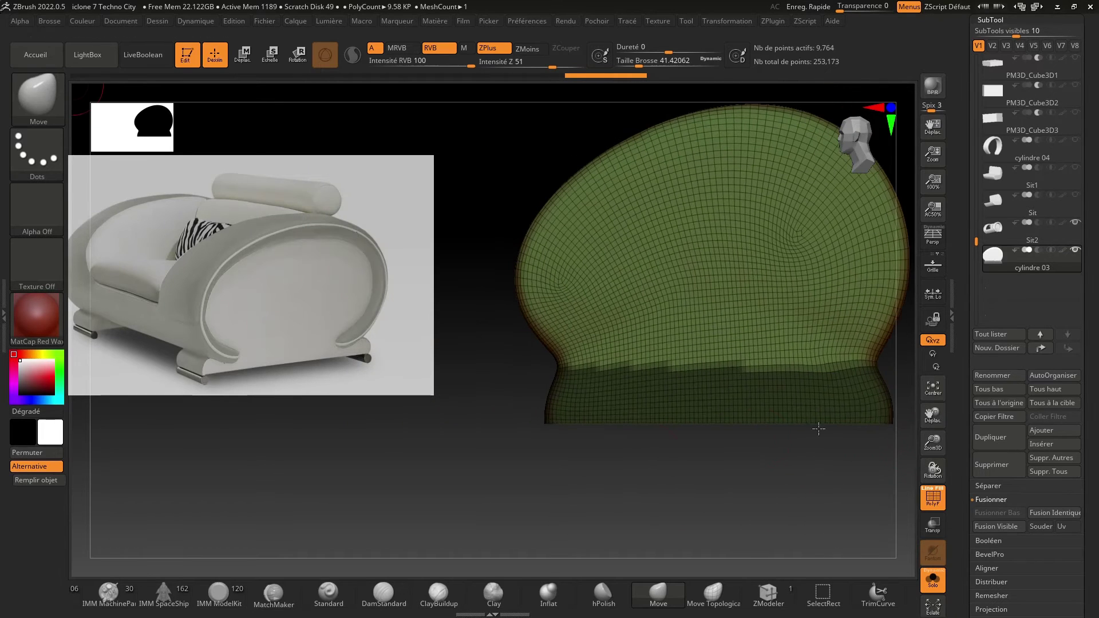
pyautogui.keyDown('ctrl'); pyautogui.moveTo(483, 461); pyautogui.dragTo(528, 493); pyautogui.keyUp('ctrl')
pyautogui.moveTo(534, 360)
pyautogui.keyDown('ctrl'); pyautogui.mouseDown()
pyautogui.moveTo(724, 449)
pyautogui.moveTo(897, 493)
pyautogui.mouseUp(); pyautogui.keyUp('ctrl')
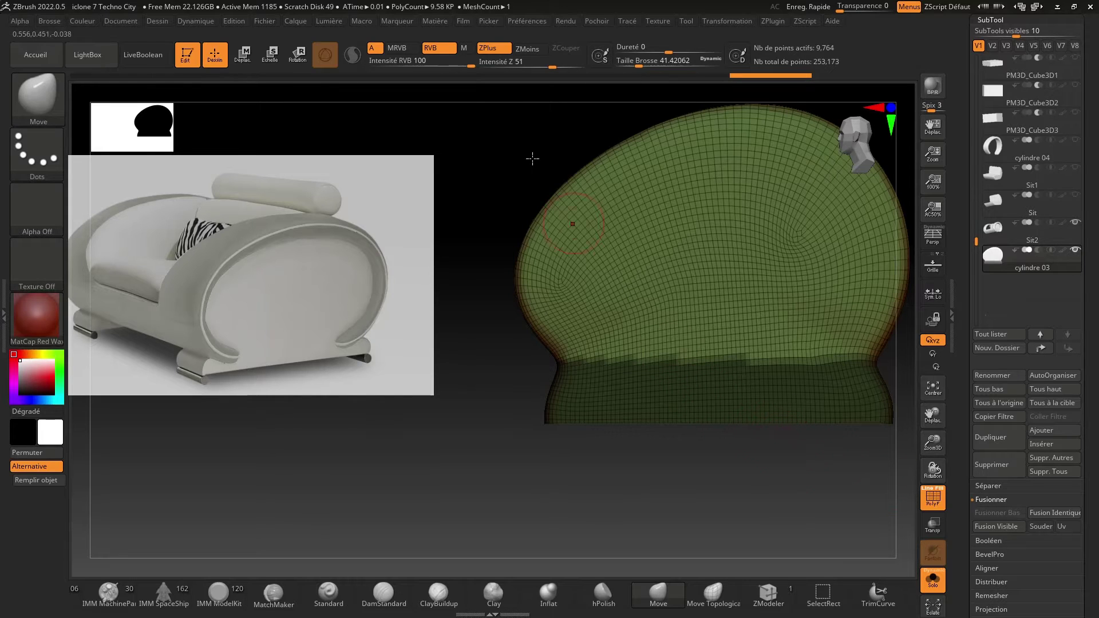
# Erase the mask from the outer flat face of the side panel's base.
pyautogui.press('ctrl')
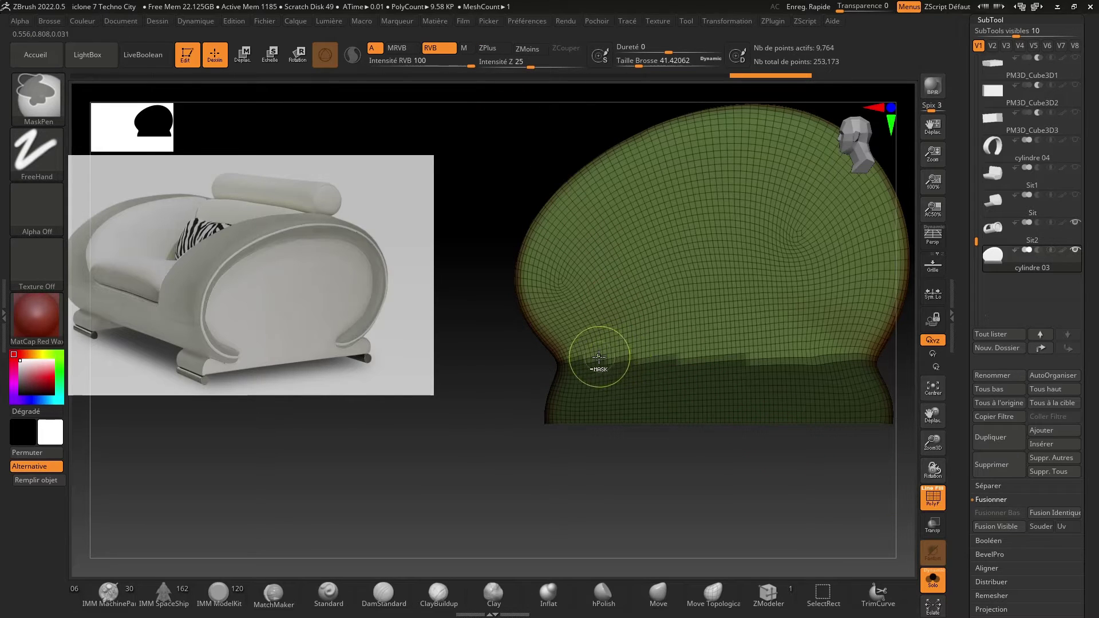
pyautogui.moveTo(597, 357)
pyautogui.keyDown('ctrl'); pyautogui.keyDown('alt'); pyautogui.mouseDown()
pyautogui.moveTo(581, 395)
pyautogui.moveTo(619, 423)
pyautogui.mouseUp(); pyautogui.keyUp('alt'); pyautogui.keyUp('ctrl')
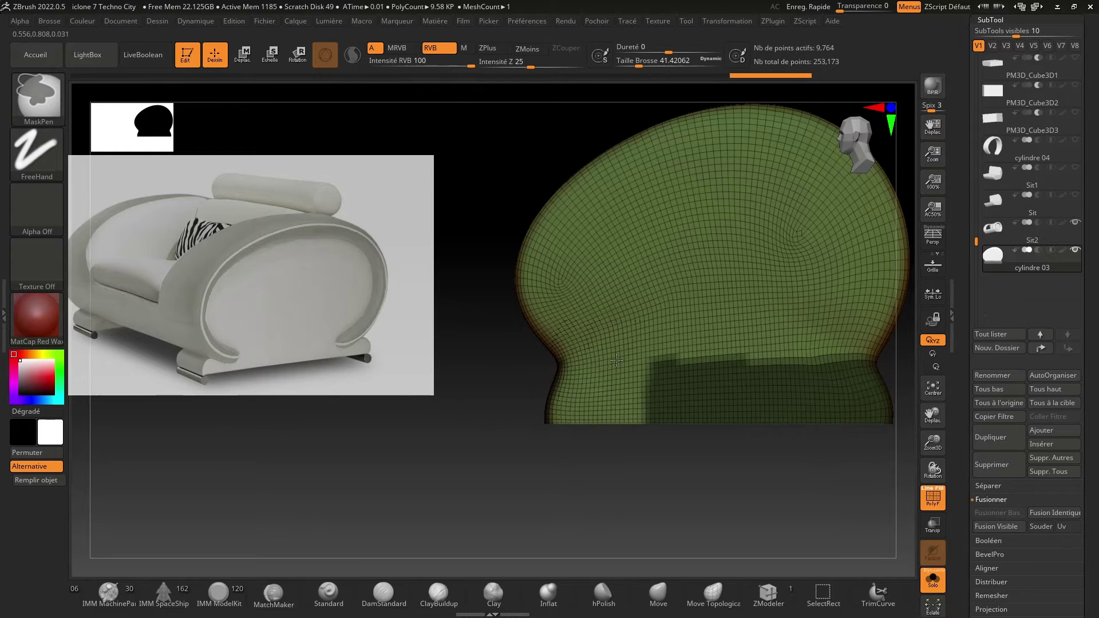
pyautogui.moveTo(616, 359)
pyautogui.keyDown('ctrl'); pyautogui.keyDown('alt'); pyautogui.mouseDown()
pyautogui.moveTo(713, 369)
pyautogui.moveTo(840, 351)
pyautogui.mouseUp(); pyautogui.keyUp('alt'); pyautogui.keyUp('ctrl')
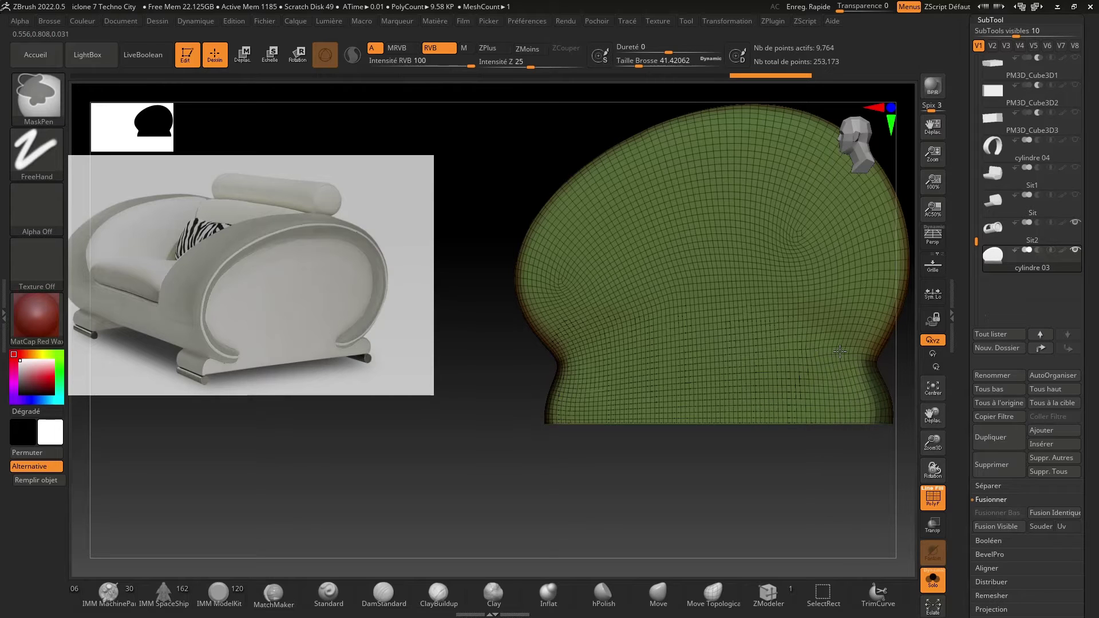
# Erase the mask from the inner flat face of the side panel's base.
pyautogui.moveTo(859, 441)
pyautogui.mouseDown()
pyautogui.moveTo(802, 486)
pyautogui.moveTo(757, 503)
pyautogui.moveTo(904, 506)
pyautogui.mouseUp()
pyautogui.moveTo(929, 420)
pyautogui.mouseDown()
pyautogui.moveTo(1002, 401)
pyautogui.moveTo(939, 392)
pyautogui.mouseUp()
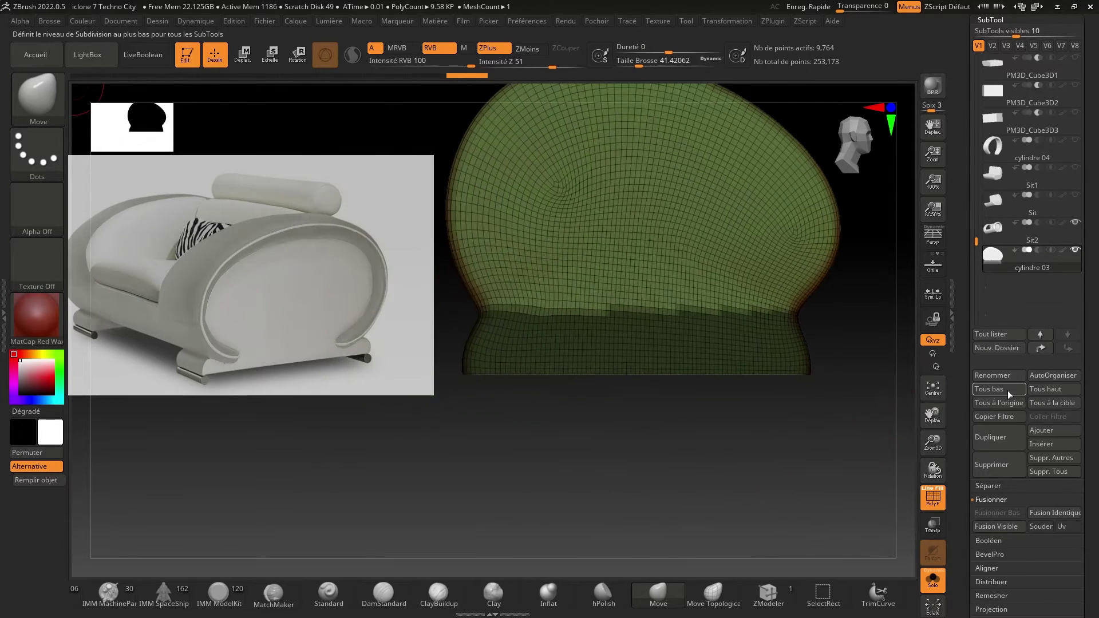
pyautogui.moveTo(728, 291)
pyautogui.keyDown('ctrl'); pyautogui.keyDown('alt'); pyautogui.mouseDown()
pyautogui.moveTo(753, 305)
pyautogui.moveTo(776, 355)
pyautogui.mouseUp(); pyautogui.keyUp('alt'); pyautogui.keyUp('ctrl')
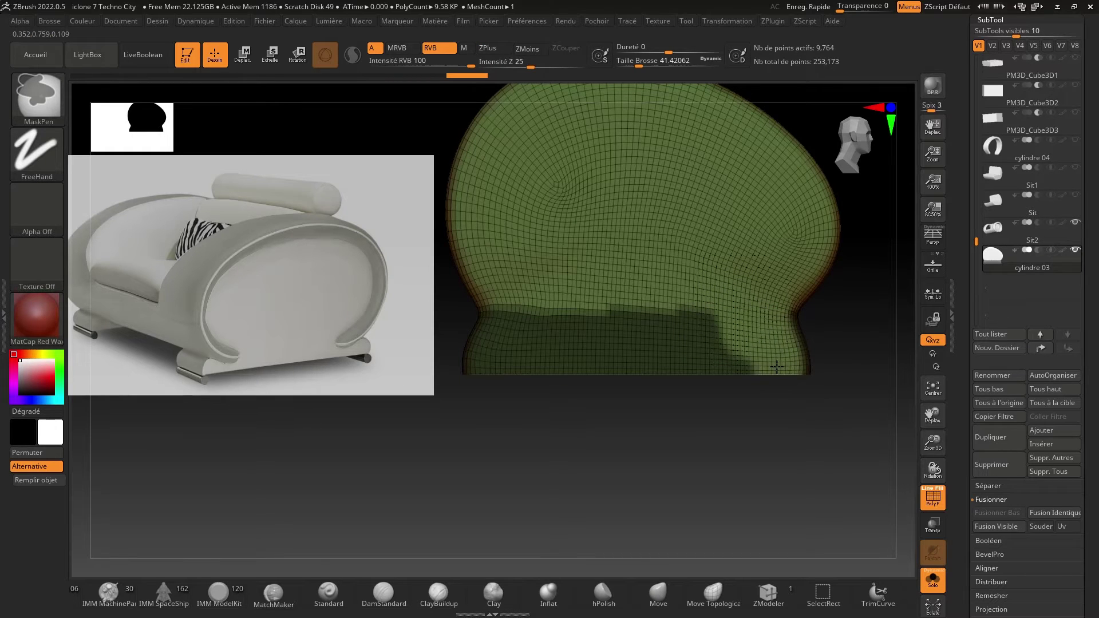
pyautogui.moveTo(738, 317)
pyautogui.keyDown('ctrl'); pyautogui.keyDown('alt'); pyautogui.mouseDown()
pyautogui.moveTo(640, 354)
pyautogui.moveTo(618, 386)
pyautogui.moveTo(600, 390)
pyautogui.moveTo(563, 346)
pyautogui.moveTo(527, 342)
pyautogui.mouseUp(); pyautogui.keyUp('alt'); pyautogui.keyUp('ctrl')
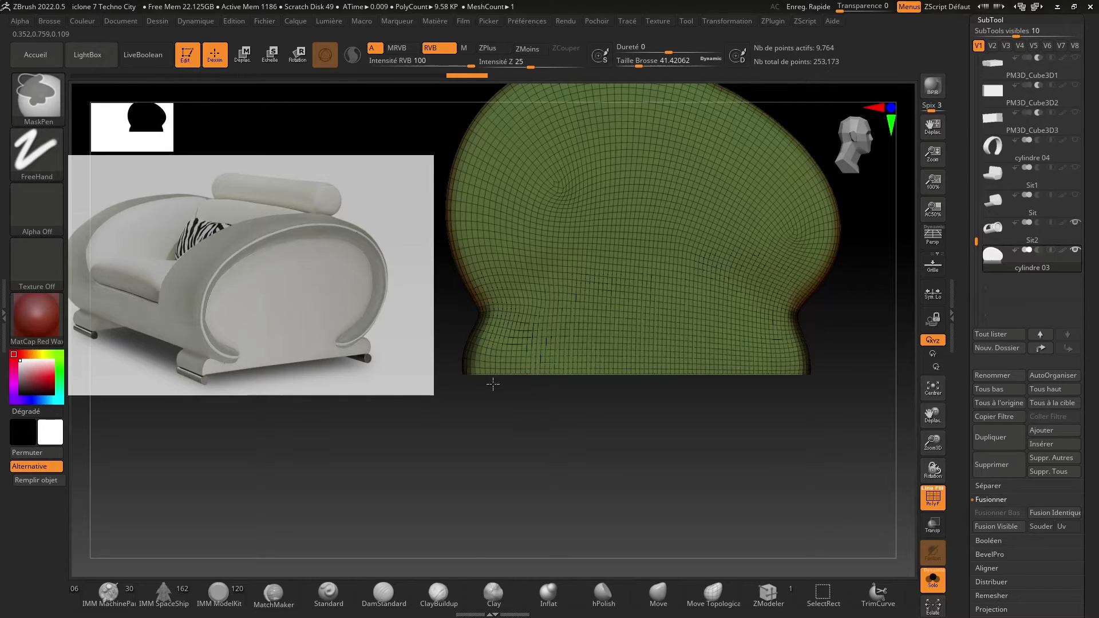
pyautogui.press('b')
pyautogui.press('m')
pyautogui.press('v')
pyautogui.moveTo(662, 479)
pyautogui.mouseDown()
pyautogui.moveTo(637, 499)
pyautogui.moveTo(645, 472)
pyautogui.moveTo(687, 469)
pyautogui.moveTo(729, 429)
pyautogui.moveTo(726, 412)
pyautogui.mouseUp()
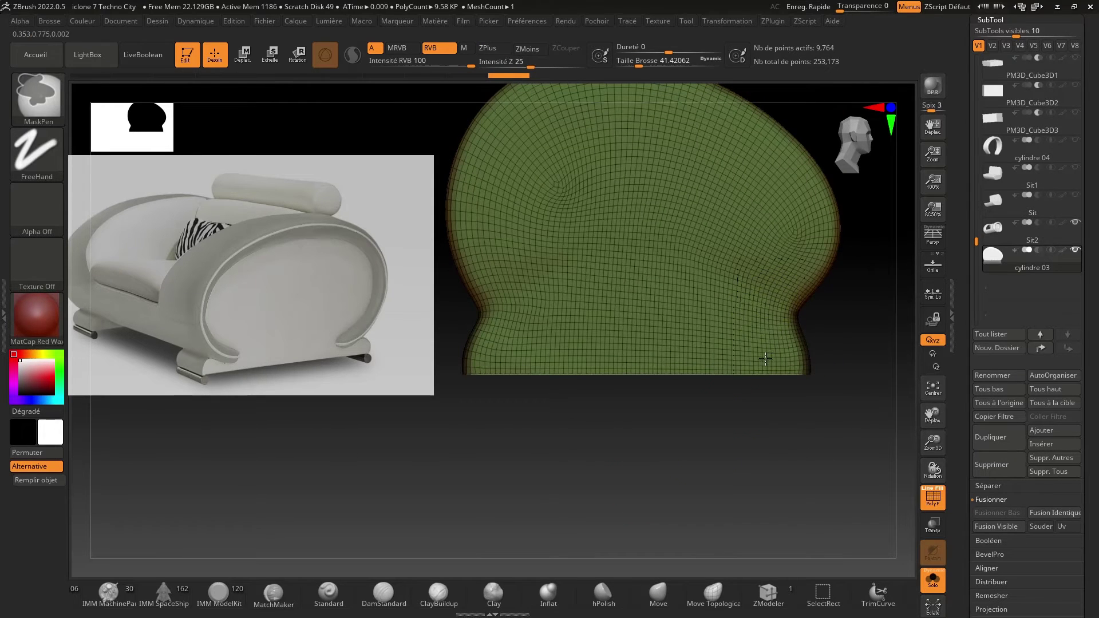
pyautogui.moveTo(760, 410)
pyautogui.mouseDown()
pyautogui.moveTo(658, 473)
pyautogui.moveTo(670, 448)
pyautogui.moveTo(737, 418)
pyautogui.mouseUp()
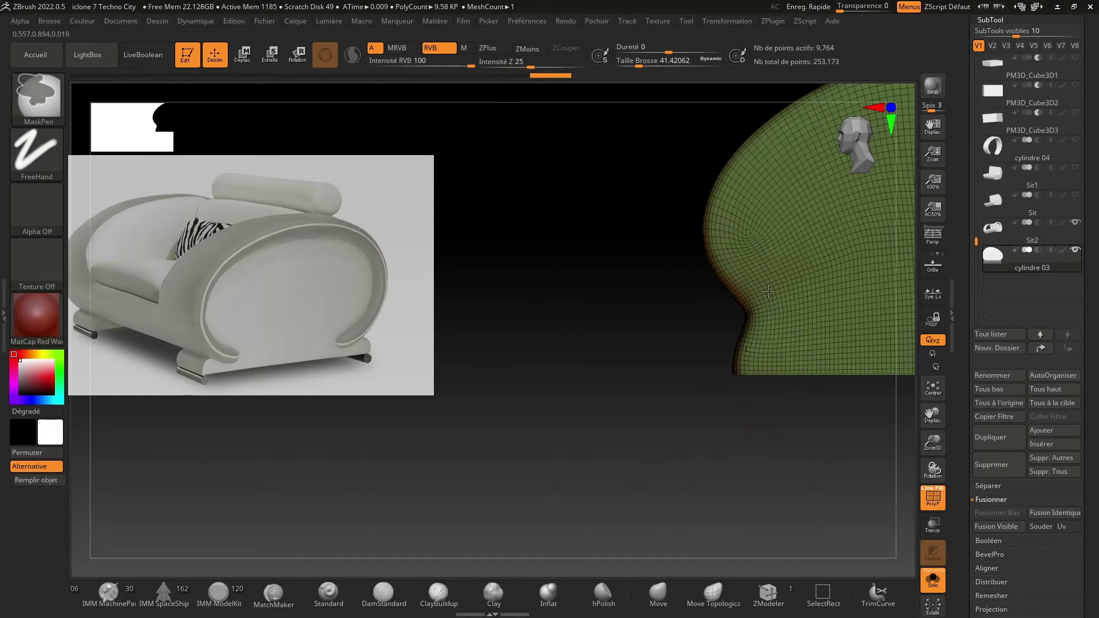
# Reduce the brush size to about 23 and erase the mask along the middle of the side panel's underside.
pyautogui.moveTo(933, 414)
pyautogui.mouseDown()
pyautogui.moveTo(745, 421)
pyautogui.moveTo(756, 432)
pyautogui.moveTo(702, 464)
pyautogui.moveTo(831, 458)
pyautogui.mouseUp()
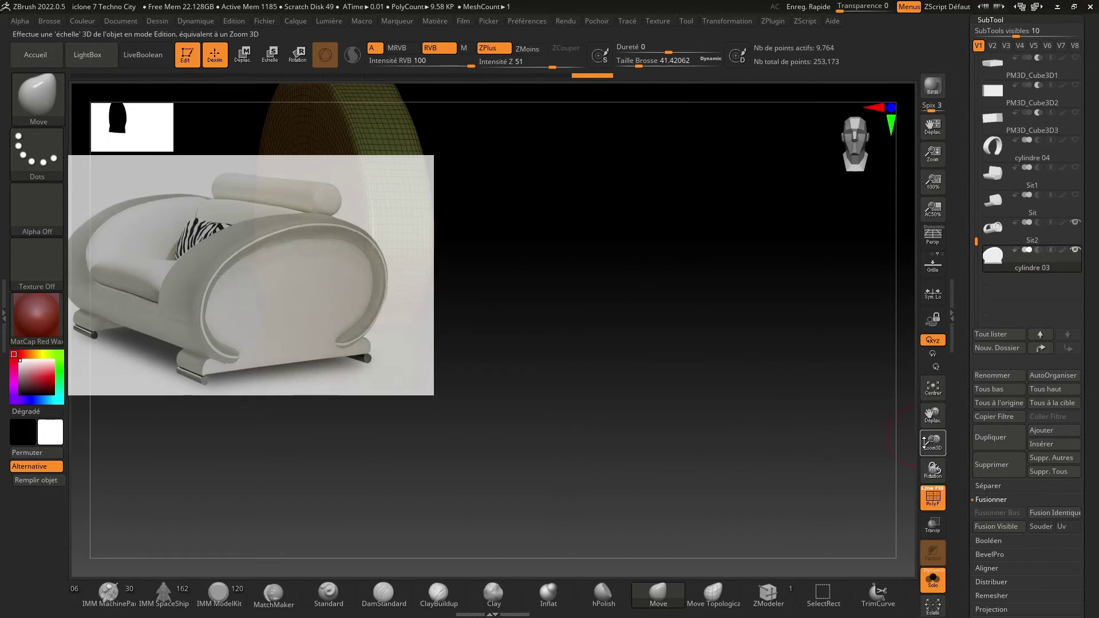
pyautogui.moveTo(934, 443)
pyautogui.mouseDown()
pyautogui.moveTo(942, 416)
pyautogui.moveTo(1000, 416)
pyautogui.mouseUp()
pyautogui.moveTo(826, 405)
pyautogui.mouseDown()
pyautogui.moveTo(783, 431)
pyautogui.moveTo(795, 432)
pyautogui.moveTo(764, 436)
pyautogui.mouseUp()
pyautogui.moveTo(932, 443); pyautogui.dragTo(932, 473)
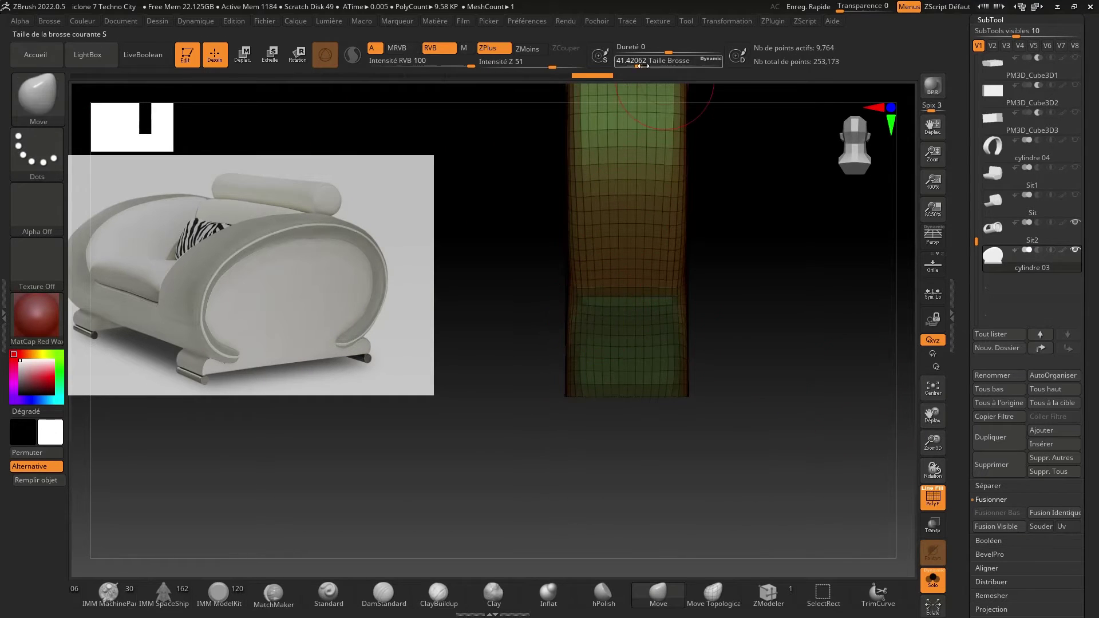
pyautogui.moveTo(637, 63); pyautogui.dragTo(633, 65)
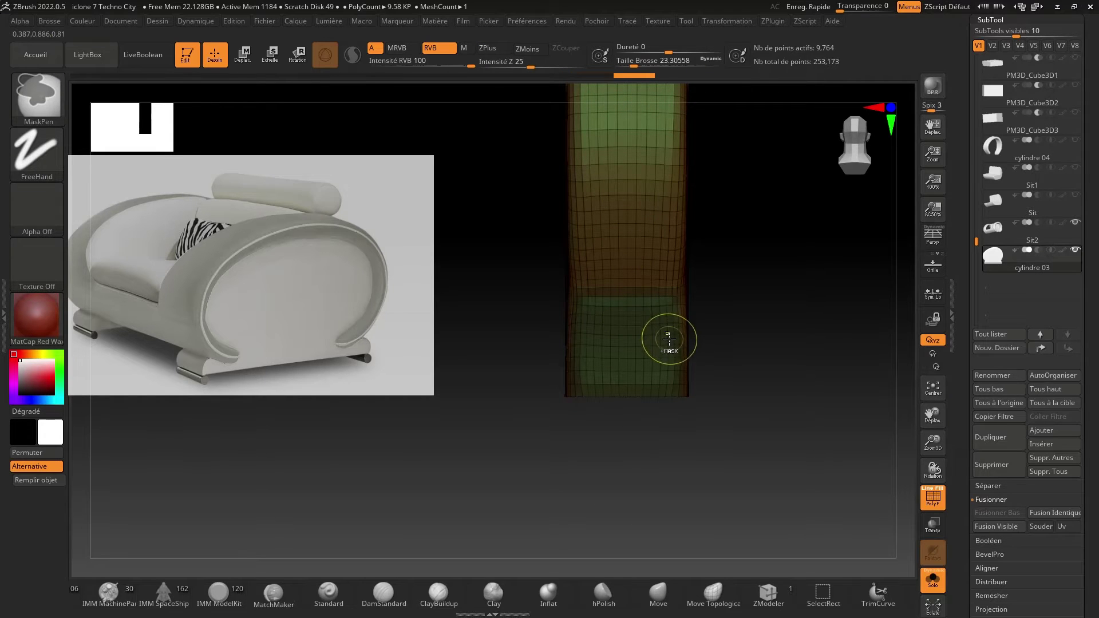
pyautogui.moveTo(781, 414); pyautogui.dragTo(810, 372)
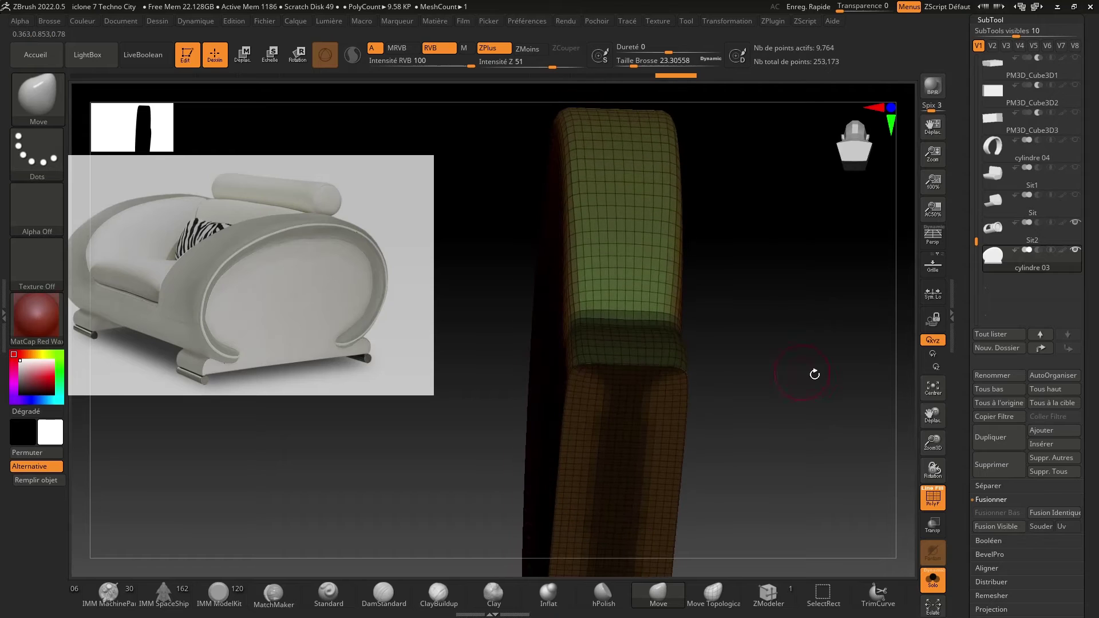
pyautogui.moveTo(939, 452); pyautogui.dragTo(932, 334)
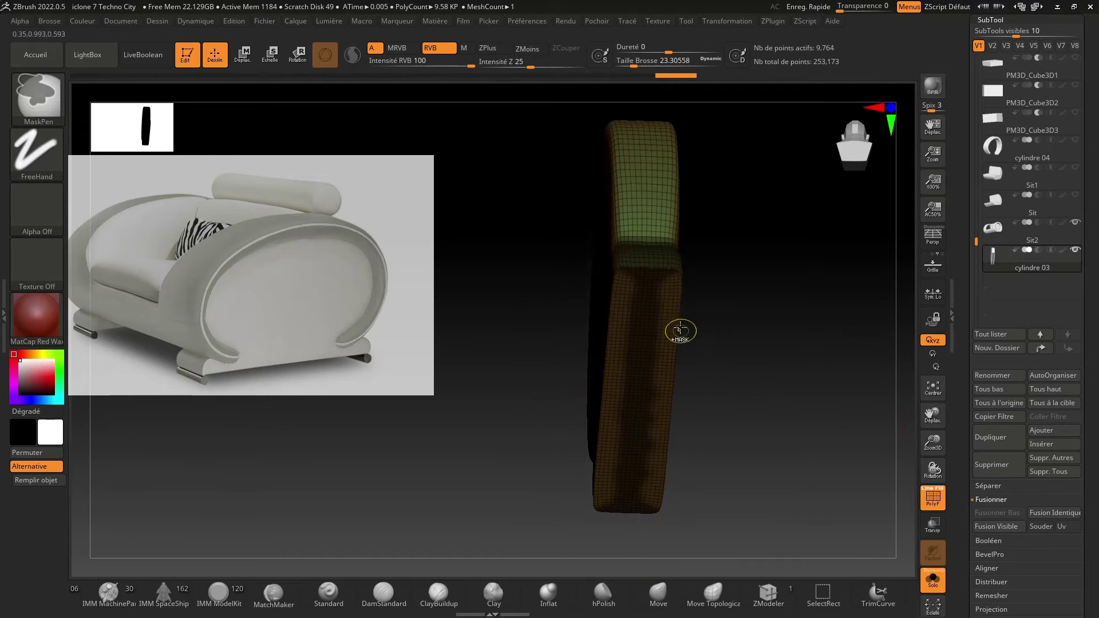
pyautogui.keyDown('shift'); pyautogui.moveTo(781, 407); pyautogui.dragTo(791, 418); pyautogui.keyUp('shift')
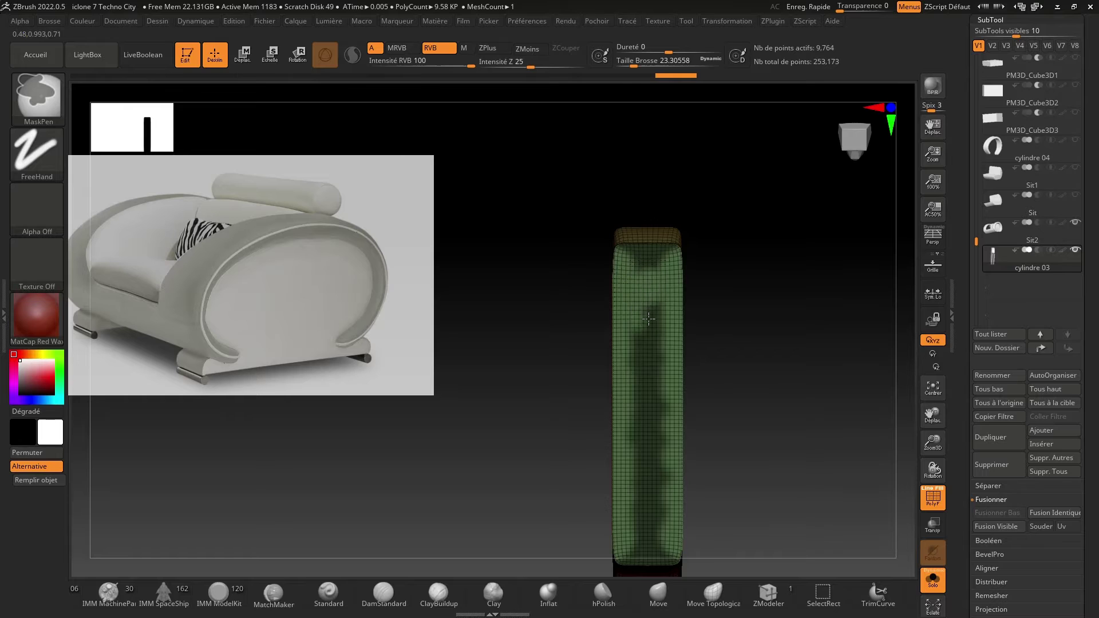
pyautogui.keyDown('ctrl'); pyautogui.keyDown('alt'); pyautogui.moveTo(640, 368); pyautogui.dragTo(643, 396); pyautogui.keyUp('alt'); pyautogui.keyUp('ctrl')
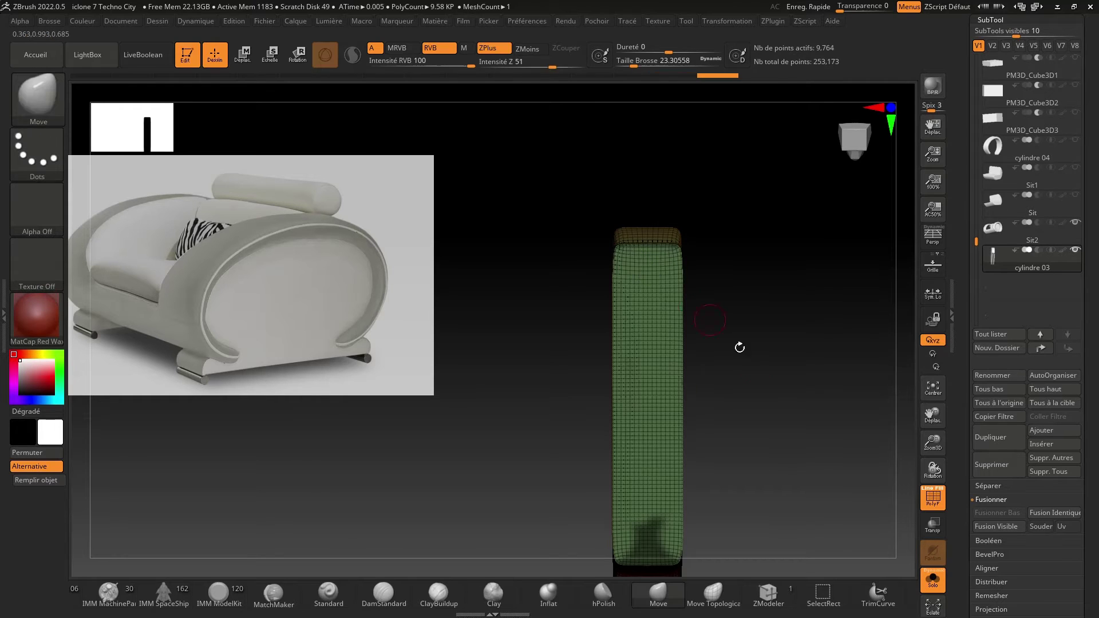
# Erase the remaining mask from both ends of the side panel's underside, including the corners.
pyautogui.moveTo(923, 419); pyautogui.dragTo(924, 290)
pyautogui.moveTo(934, 445); pyautogui.dragTo(933, 497)
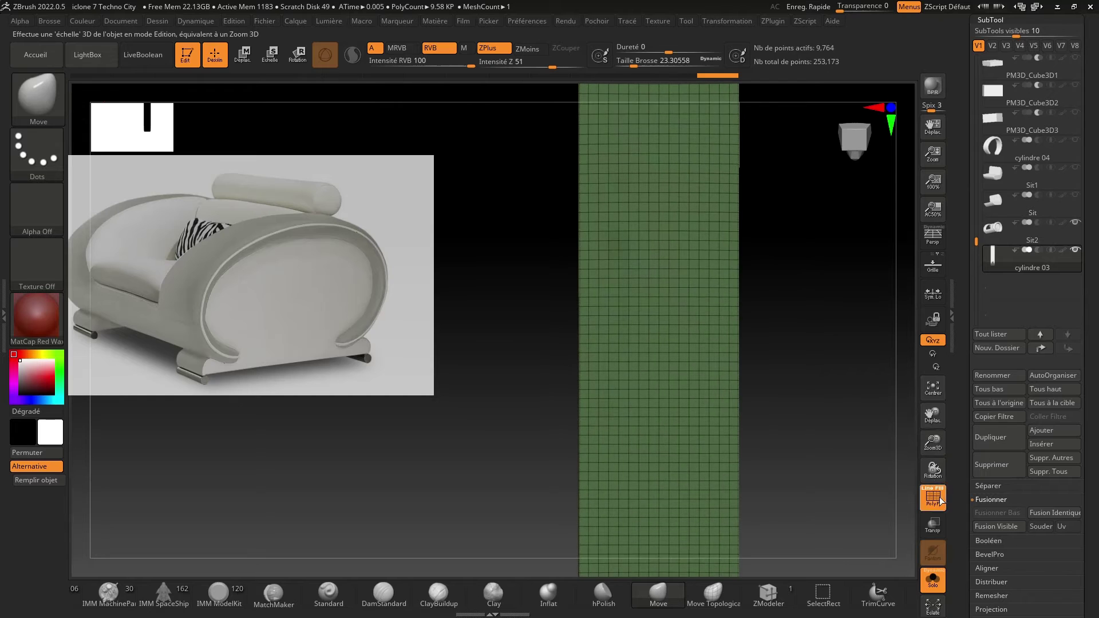
pyautogui.moveTo(933, 420); pyautogui.dragTo(908, 243)
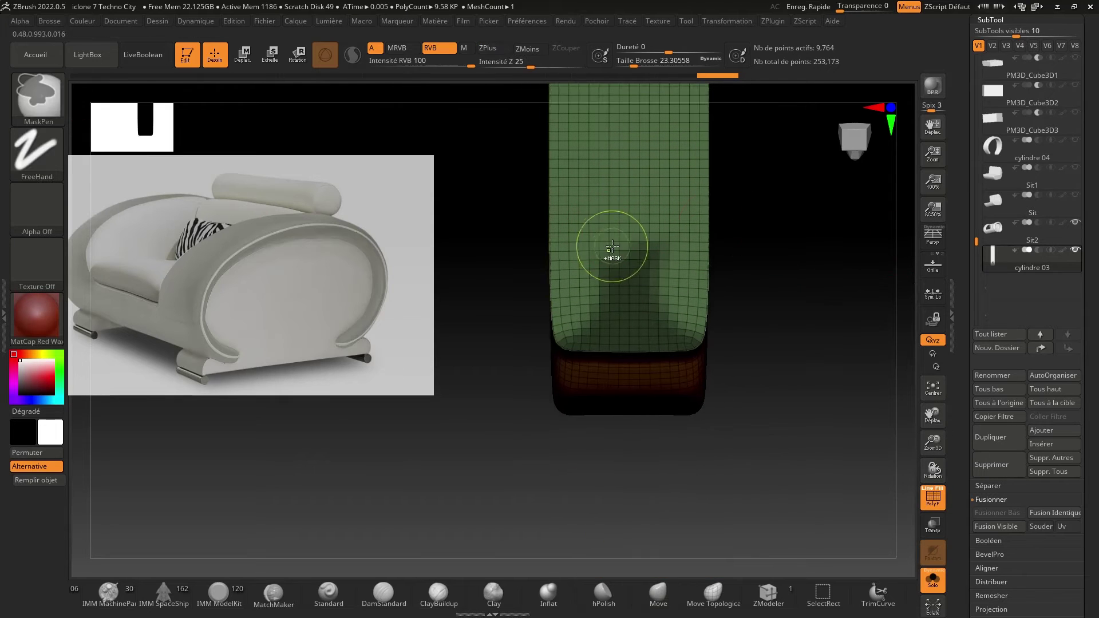
pyautogui.moveTo(610, 242)
pyautogui.keyDown('ctrl'); pyautogui.keyDown('alt'); pyautogui.mouseDown()
pyautogui.moveTo(642, 261)
pyautogui.moveTo(621, 327)
pyautogui.moveTo(585, 317)
pyautogui.moveTo(670, 324)
pyautogui.mouseUp(); pyautogui.keyUp('alt'); pyautogui.keyUp('ctrl')
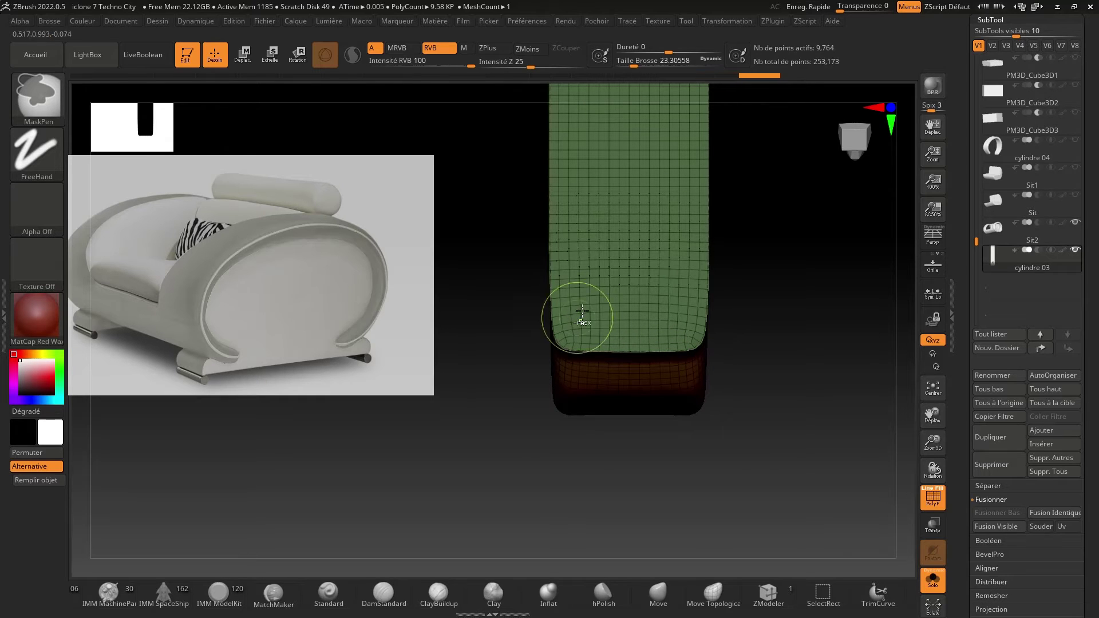
pyautogui.moveTo(933, 420); pyautogui.dragTo(936, 617)
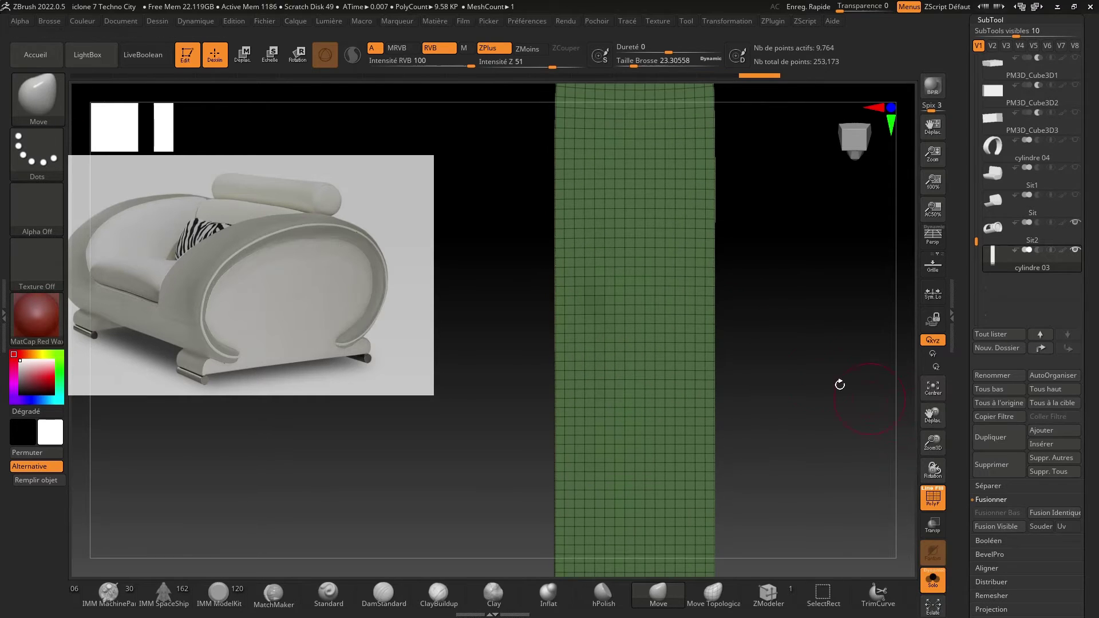
pyautogui.moveTo(933, 441); pyautogui.dragTo(933, 475)
pyautogui.press('ctrl')
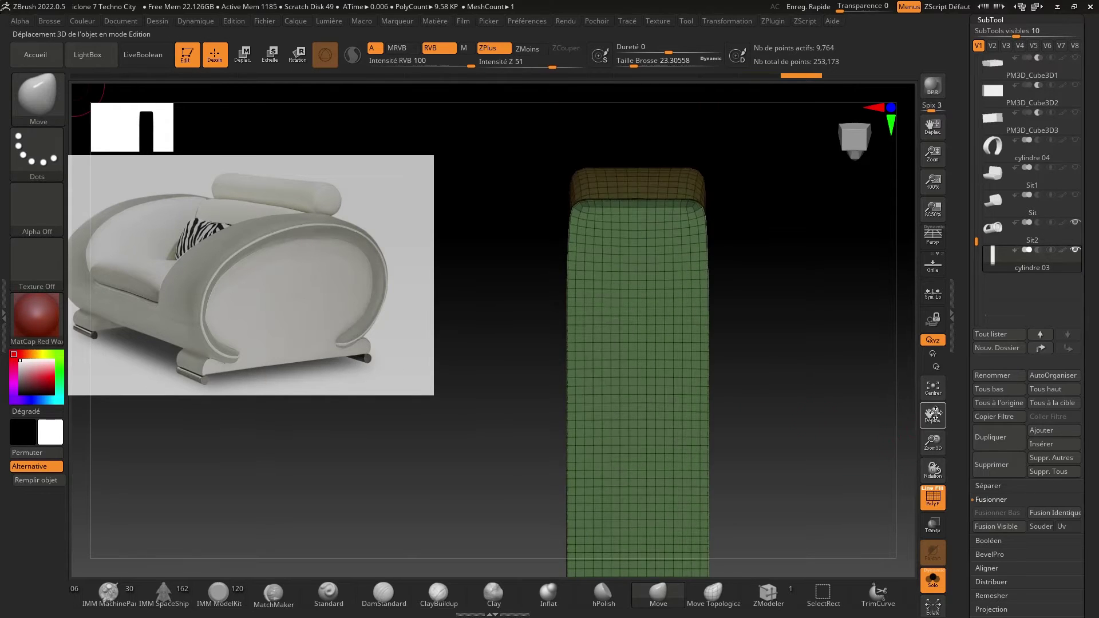
pyautogui.moveTo(932, 418); pyautogui.dragTo(945, 602)
pyautogui.moveTo(932, 441); pyautogui.dragTo(932, 418)
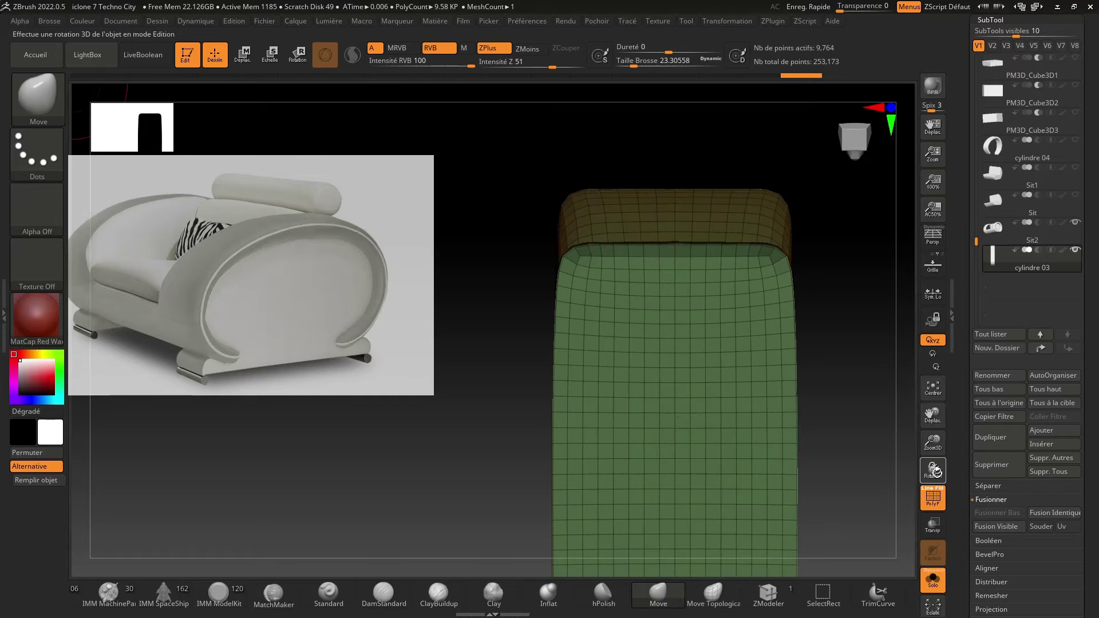
pyautogui.press('ctrl')
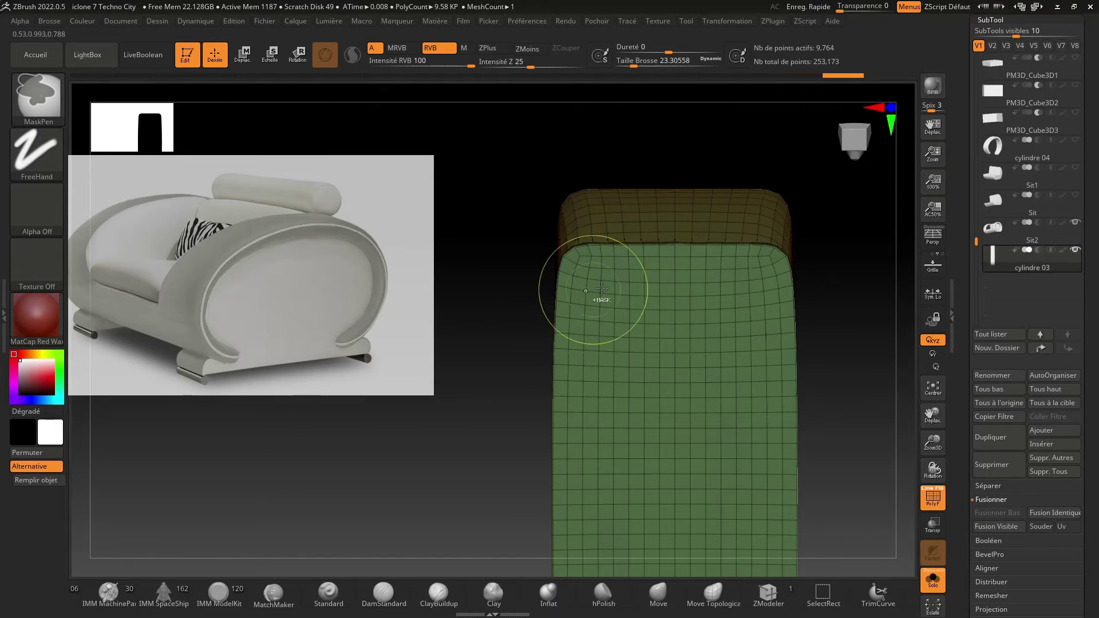
# Reduce the brush size to about 8 and mask the bare strip along the lower edge of the base's front end.
pyautogui.moveTo(716, 401)
pyautogui.mouseDown()
pyautogui.moveTo(841, 408)
pyautogui.moveTo(842, 446)
pyautogui.moveTo(809, 429)
pyautogui.moveTo(803, 378)
pyautogui.moveTo(782, 390)
pyautogui.moveTo(795, 405)
pyautogui.moveTo(745, 412)
pyautogui.moveTo(751, 392)
pyautogui.moveTo(816, 389)
pyautogui.mouseUp()
pyautogui.moveTo(889, 438)
pyautogui.mouseDown()
pyautogui.moveTo(898, 445)
pyautogui.moveTo(882, 441)
pyautogui.mouseUp()
pyautogui.keyDown('shift'); pyautogui.moveTo(748, 421); pyautogui.dragTo(755, 405); pyautogui.keyUp('shift')
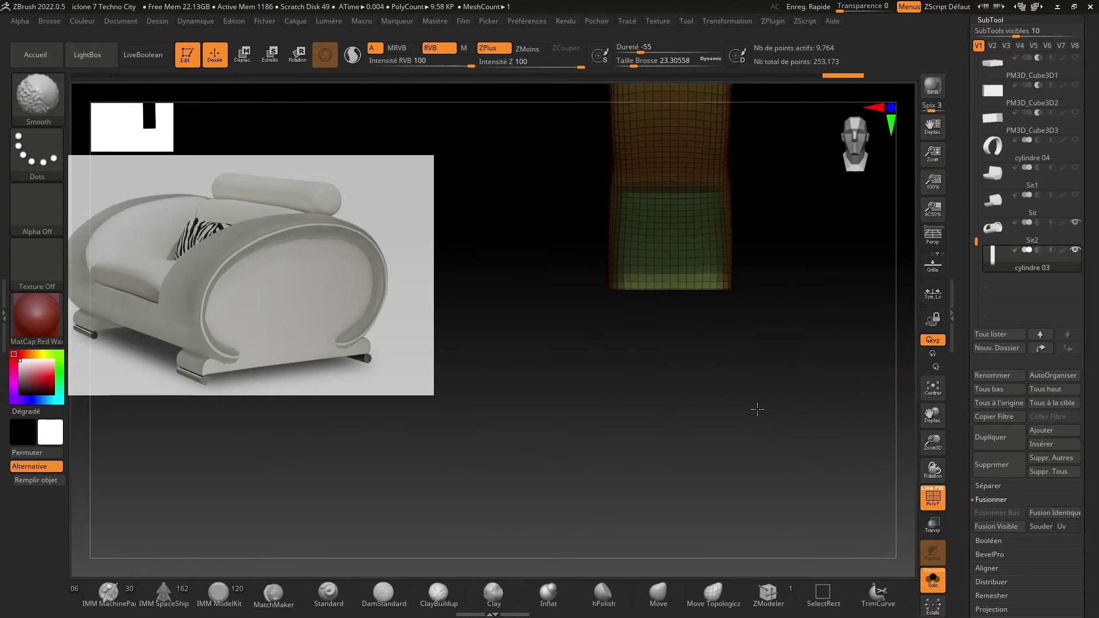
pyautogui.press('ctrl')
pyautogui.moveTo(932, 440); pyautogui.dragTo(932, 496)
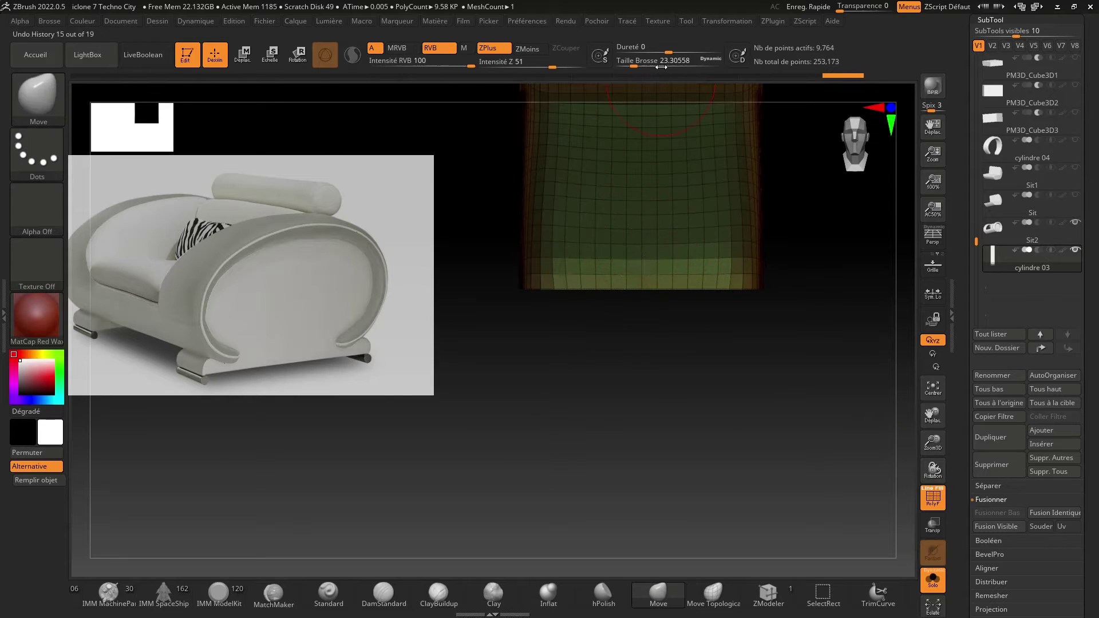
pyautogui.moveTo(633, 62); pyautogui.dragTo(626, 61)
pyautogui.press('ctrl')
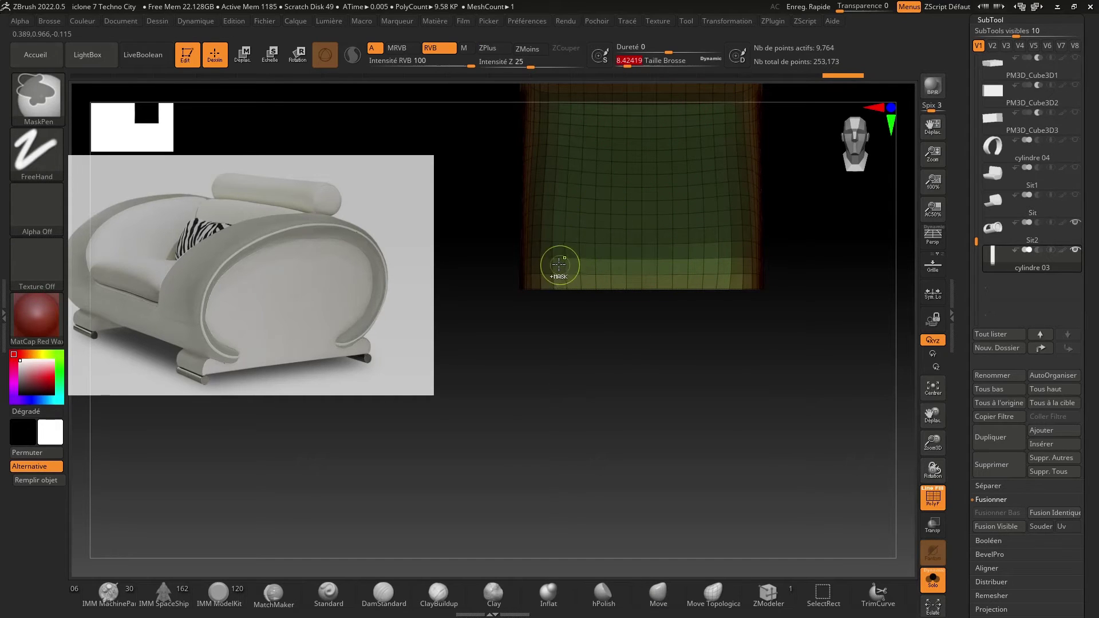
pyautogui.keyDown('ctrl'); pyautogui.moveTo(672, 253); pyautogui.dragTo(685, 264); pyautogui.keyUp('ctrl')
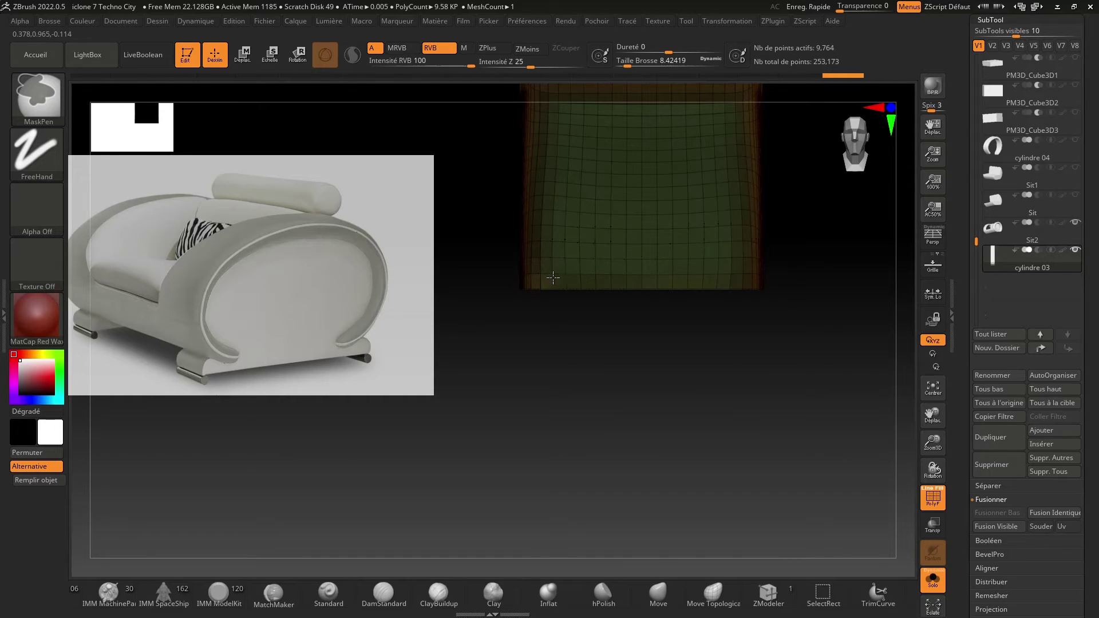
# Mask the bare strip along the lower edge of the base's back end.
pyautogui.moveTo(550, 309)
pyautogui.mouseDown()
pyautogui.moveTo(658, 412)
pyautogui.moveTo(685, 380)
pyautogui.moveTo(672, 429)
pyautogui.moveTo(635, 429)
pyautogui.moveTo(639, 350)
pyautogui.mouseUp()
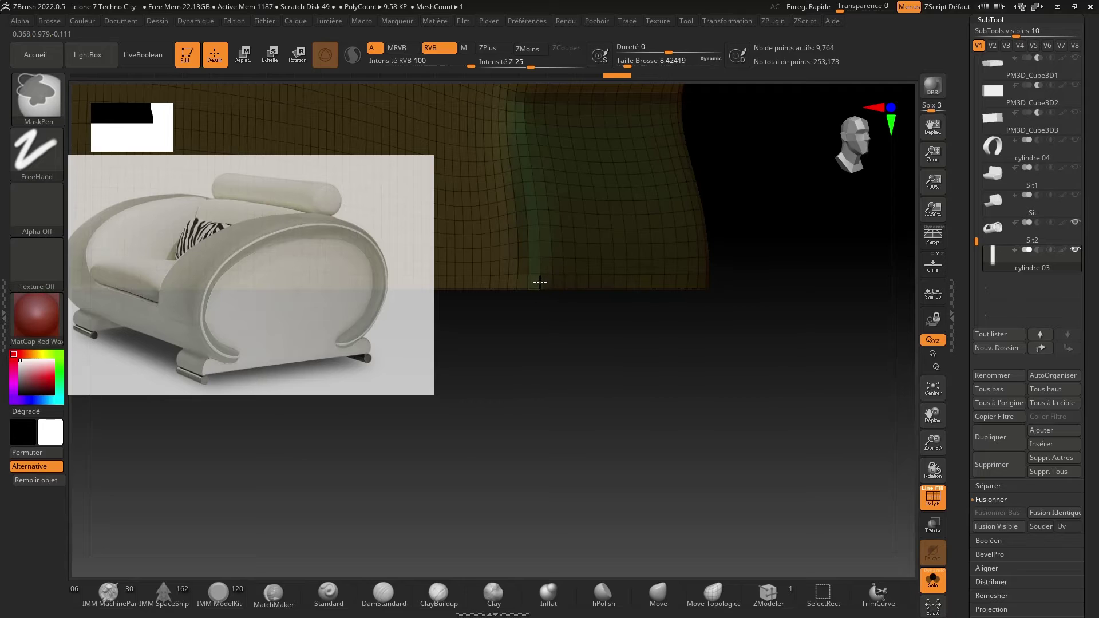
pyautogui.moveTo(805, 434)
pyautogui.mouseDown()
pyautogui.moveTo(900, 466)
pyautogui.moveTo(812, 364)
pyautogui.moveTo(817, 388)
pyautogui.mouseUp()
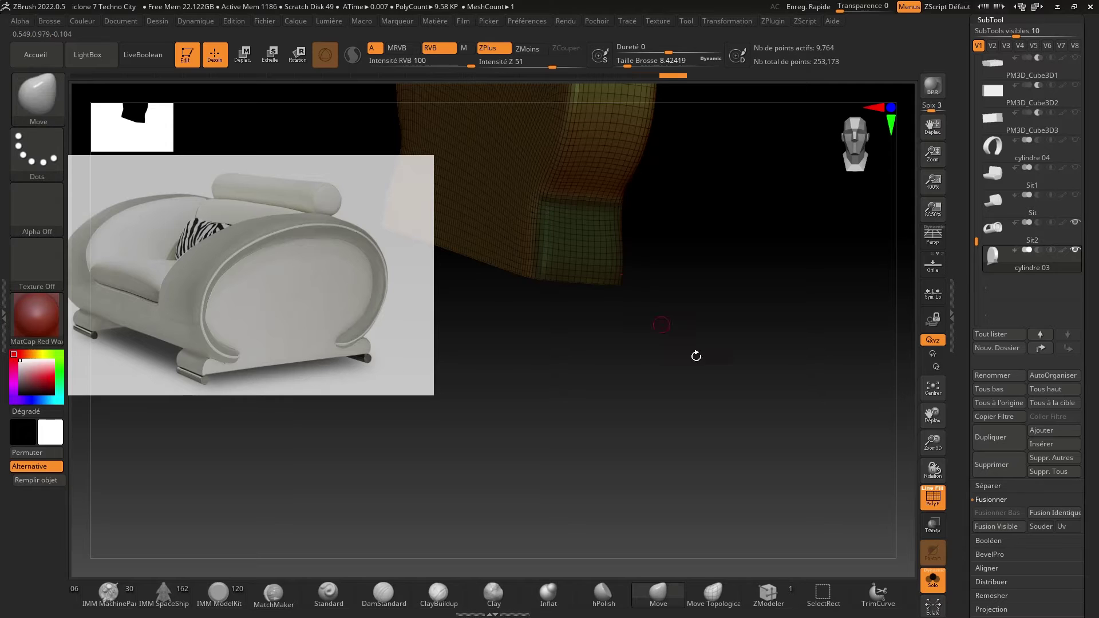
pyautogui.moveTo(697, 355)
pyautogui.mouseDown()
pyautogui.moveTo(697, 383)
pyautogui.moveTo(644, 373)
pyautogui.mouseUp()
pyautogui.keyDown('shift'); pyautogui.moveTo(660, 366); pyautogui.dragTo(660, 356); pyautogui.keyUp('shift')
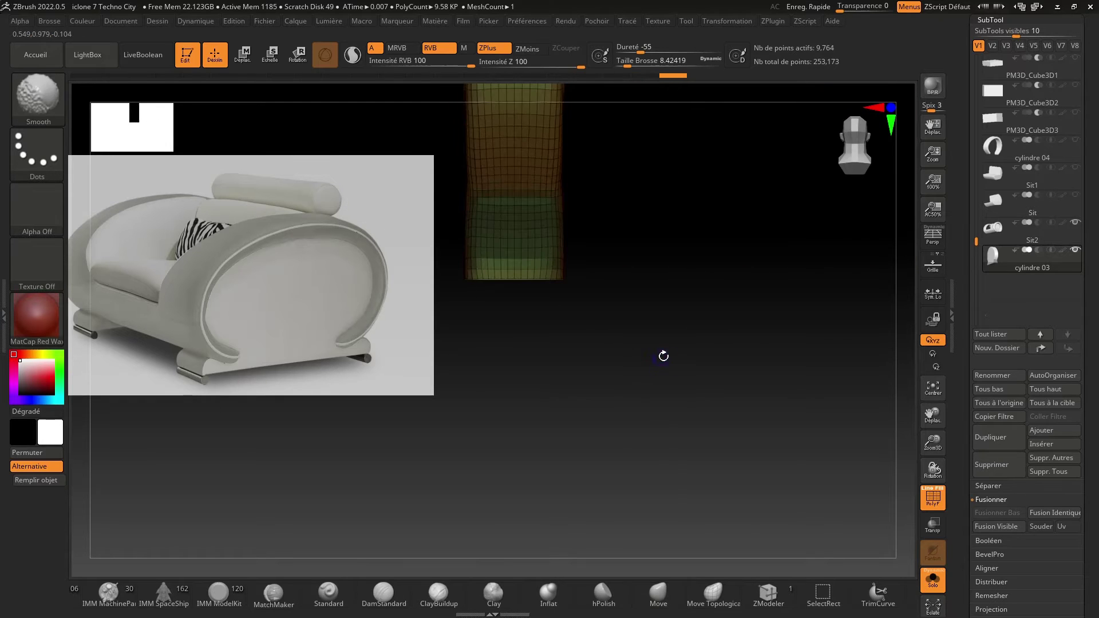
pyautogui.press('ctrl')
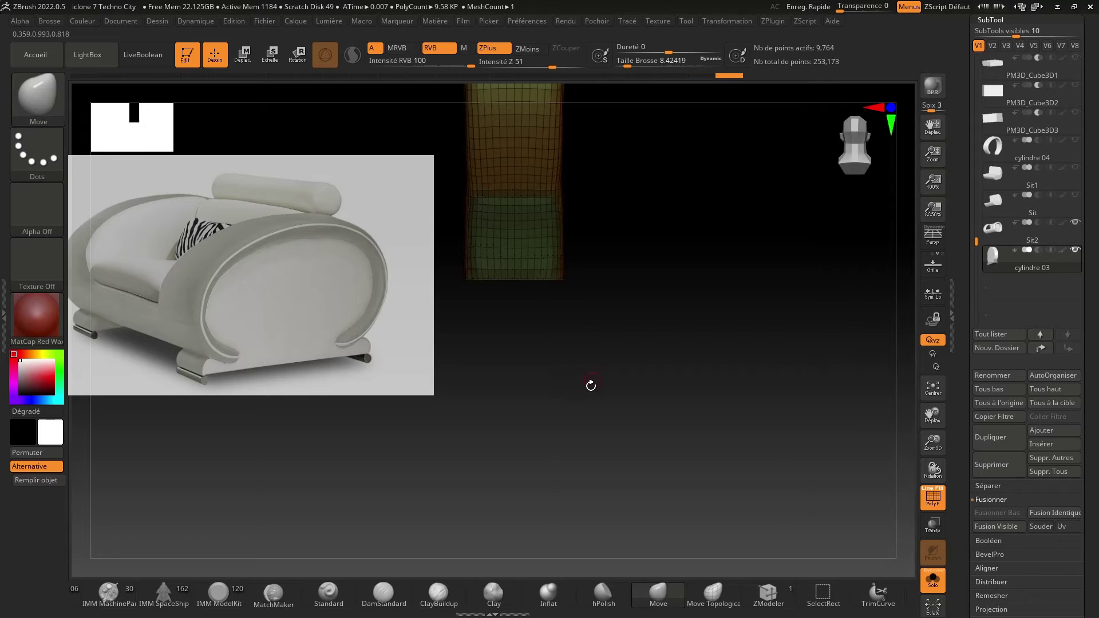
# Group the masked front and back ends of the side panel's base into a polygroup and clear the mask.
pyautogui.moveTo(589, 385)
pyautogui.mouseDown()
pyautogui.moveTo(607, 321)
pyautogui.moveTo(599, 346)
pyautogui.moveTo(594, 325)
pyautogui.moveTo(511, 332)
pyautogui.moveTo(708, 392)
pyautogui.mouseUp()
pyautogui.hotkey('ctrl', 'w')
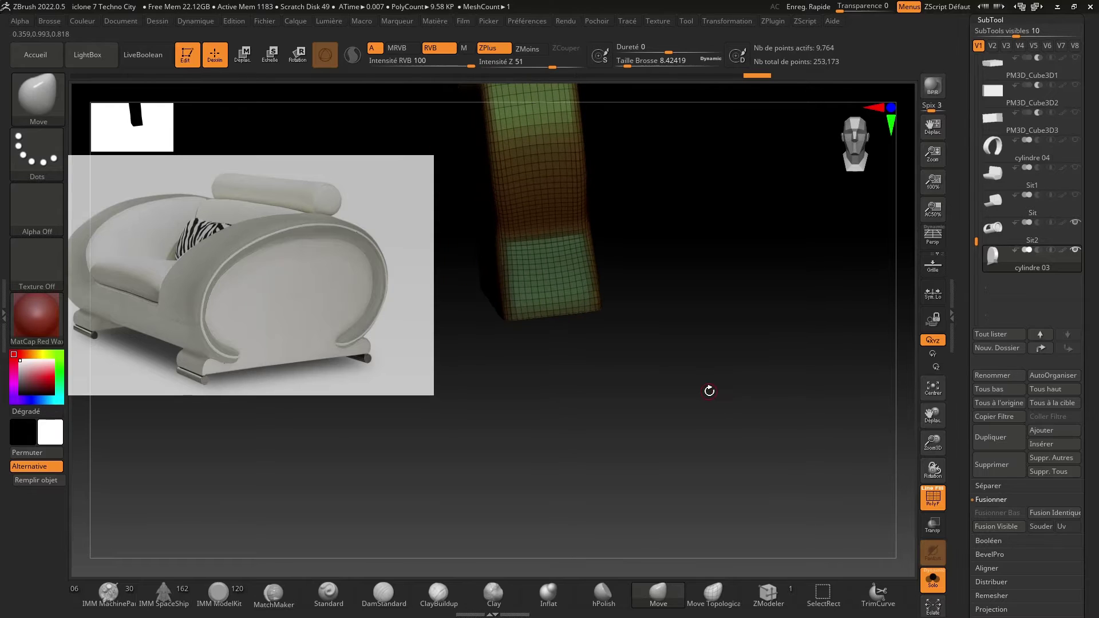
pyautogui.keyDown('ctrl'); pyautogui.click(709, 390); pyautogui.keyUp('ctrl')
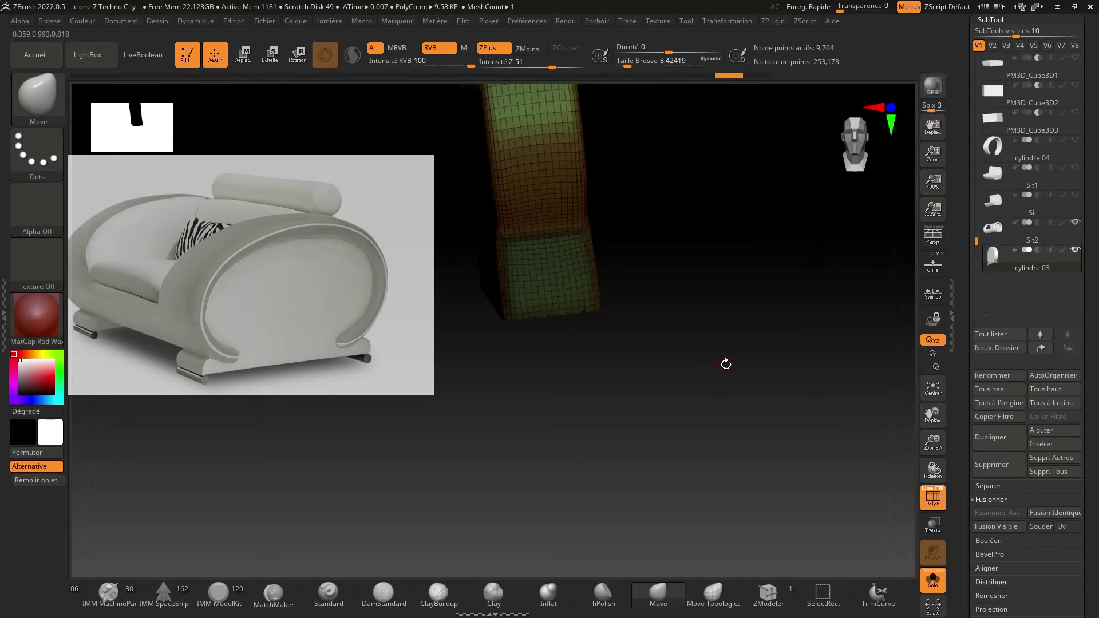
pyautogui.keyDown('ctrl'); pyautogui.moveTo(726, 364); pyautogui.dragTo(698, 393); pyautogui.keyUp('ctrl')
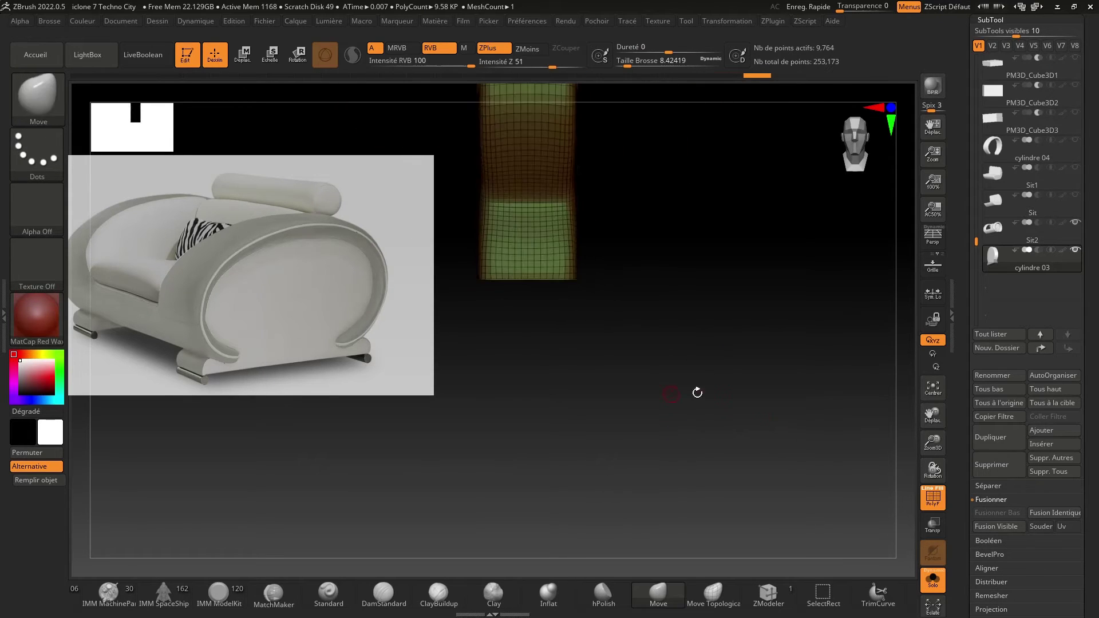
# Turn off Solo mode and frame the whole chair with the mannequin from the side beside the reference photo.
pyautogui.moveTo(929, 447); pyautogui.dragTo(955, 466)
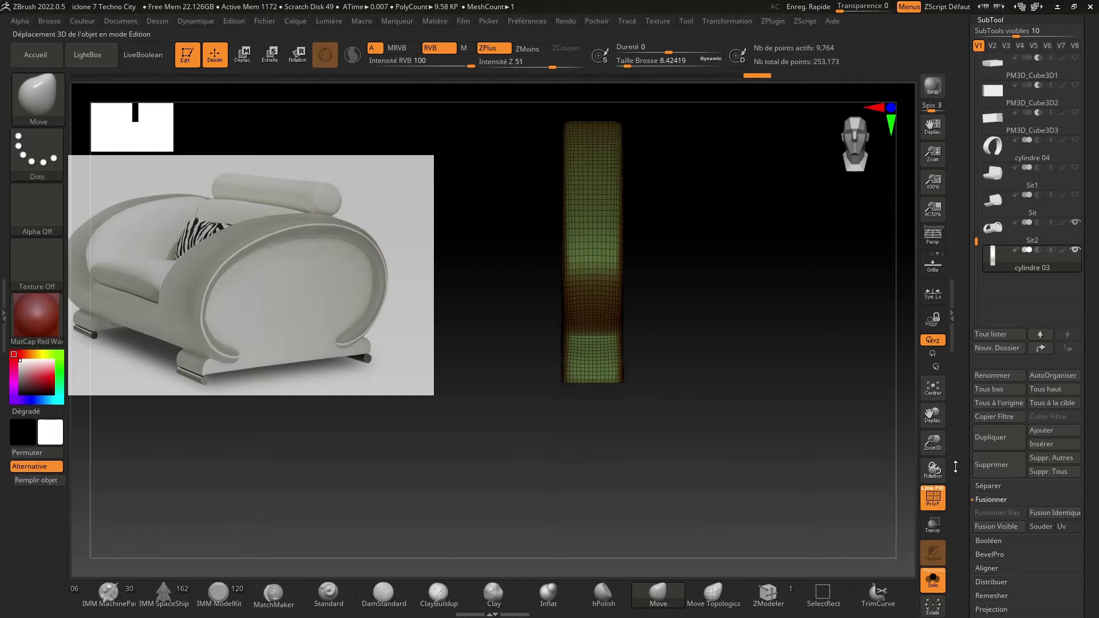
pyautogui.click(926, 391)
pyautogui.moveTo(876, 436); pyautogui.dragTo(783, 462)
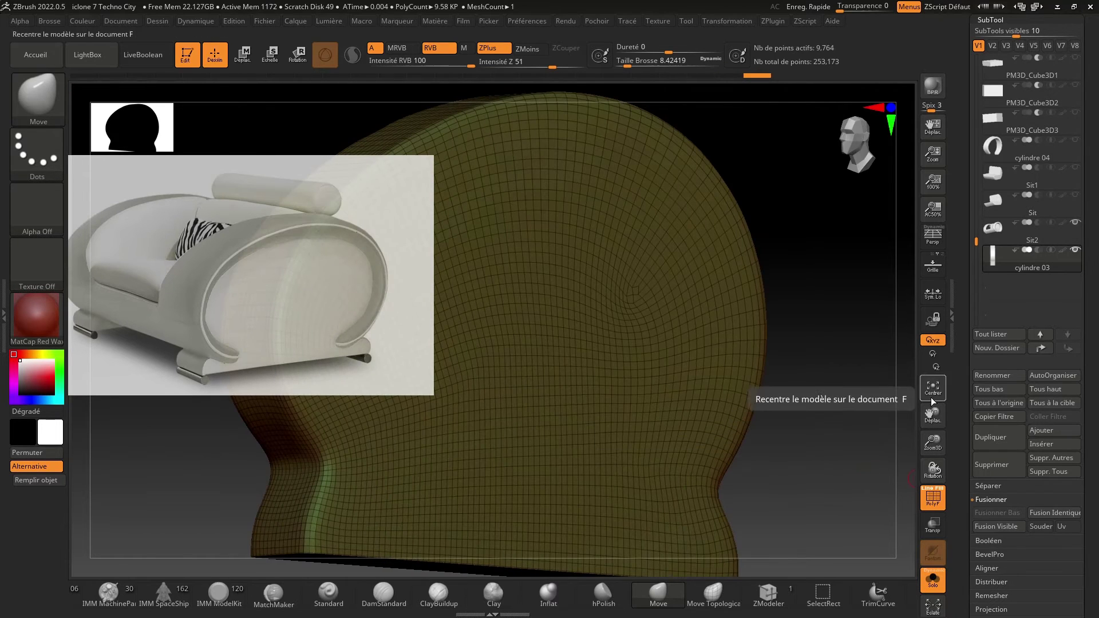
pyautogui.click(933, 579)
pyautogui.click(934, 390)
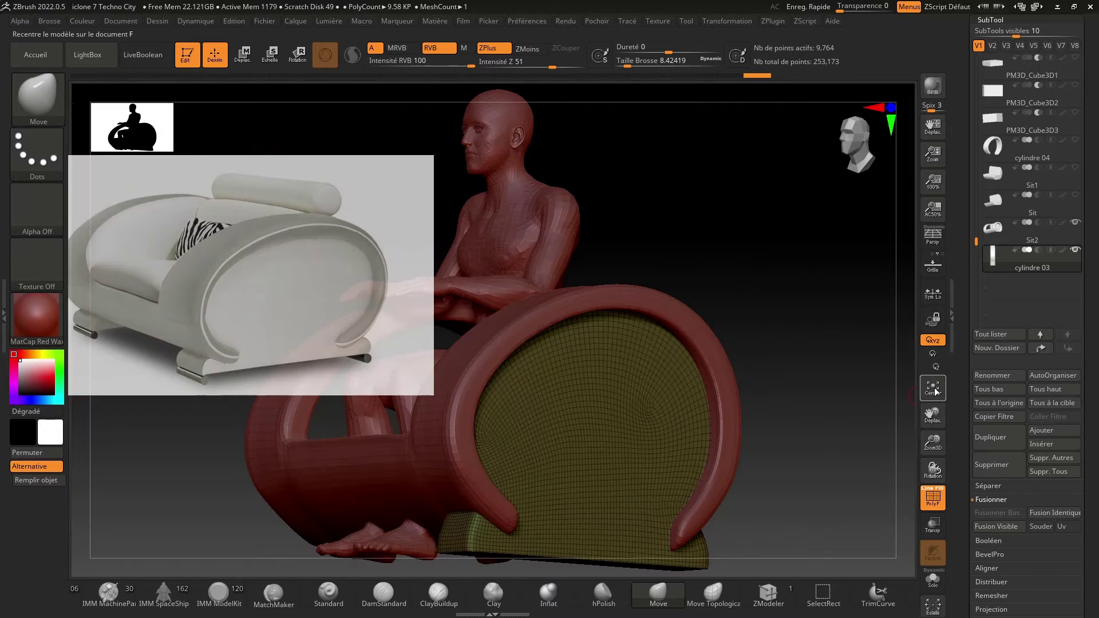
pyautogui.moveTo(932, 447); pyautogui.dragTo(933, 423)
pyautogui.moveTo(933, 417); pyautogui.dragTo(988, 369)
pyautogui.moveTo(870, 382)
pyautogui.keyDown('shift'); pyautogui.mouseDown()
pyautogui.moveTo(835, 389)
pyautogui.moveTo(859, 412)
pyautogui.moveTo(888, 413)
pyautogui.moveTo(849, 404)
pyautogui.mouseUp(); pyautogui.keyUp('shift')
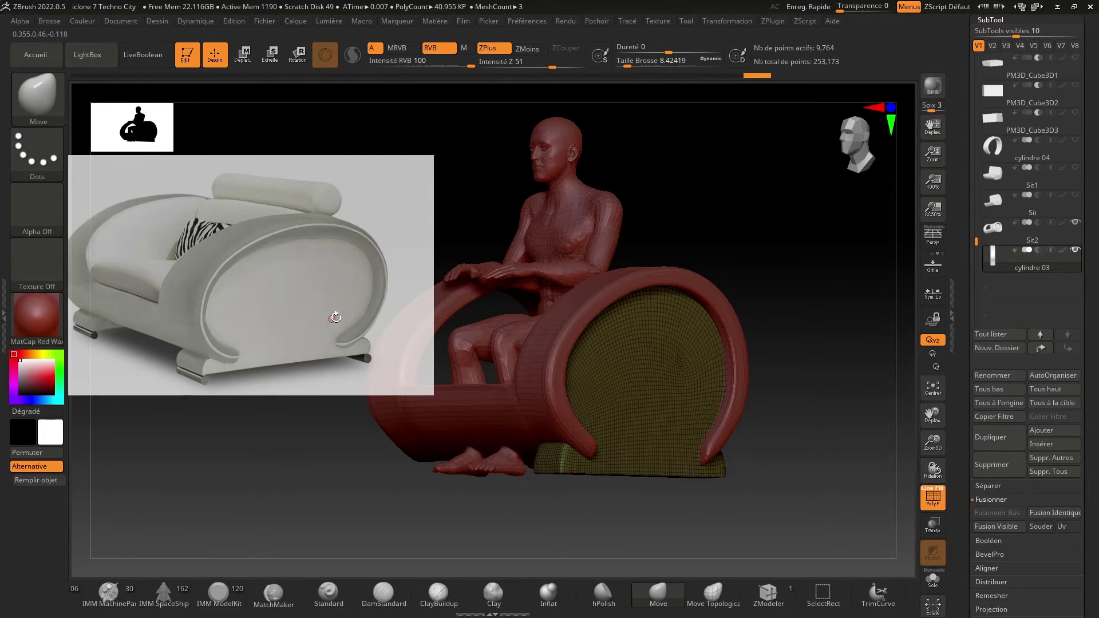
pyautogui.moveTo(869, 373); pyautogui.dragTo(908, 332)
pyautogui.moveTo(884, 280); pyautogui.dragTo(859, 281)
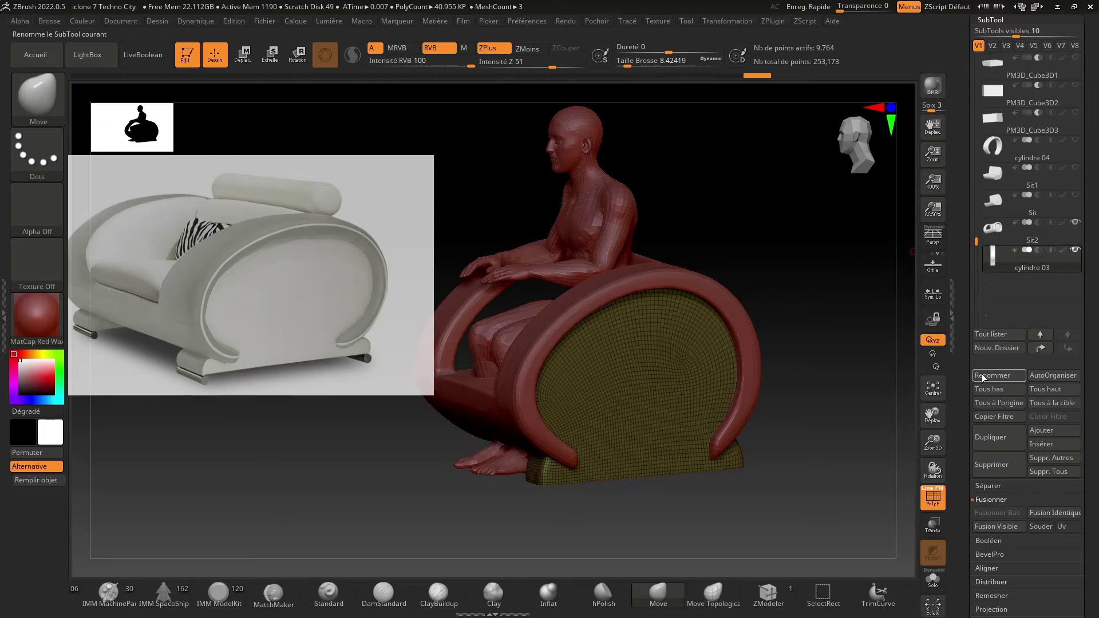
# Open the Geometry settings for the cylindre 03 side panel and activate the Move gizmo on it.
pyautogui.moveTo(1002, 266)
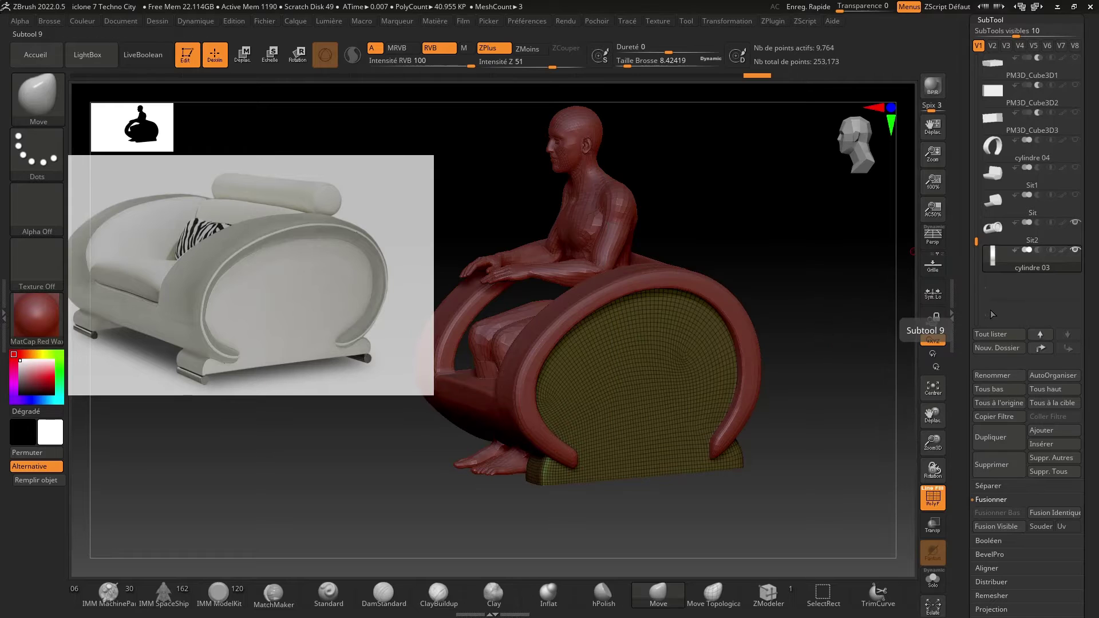
pyautogui.click(991, 20)
pyautogui.click(987, 33)
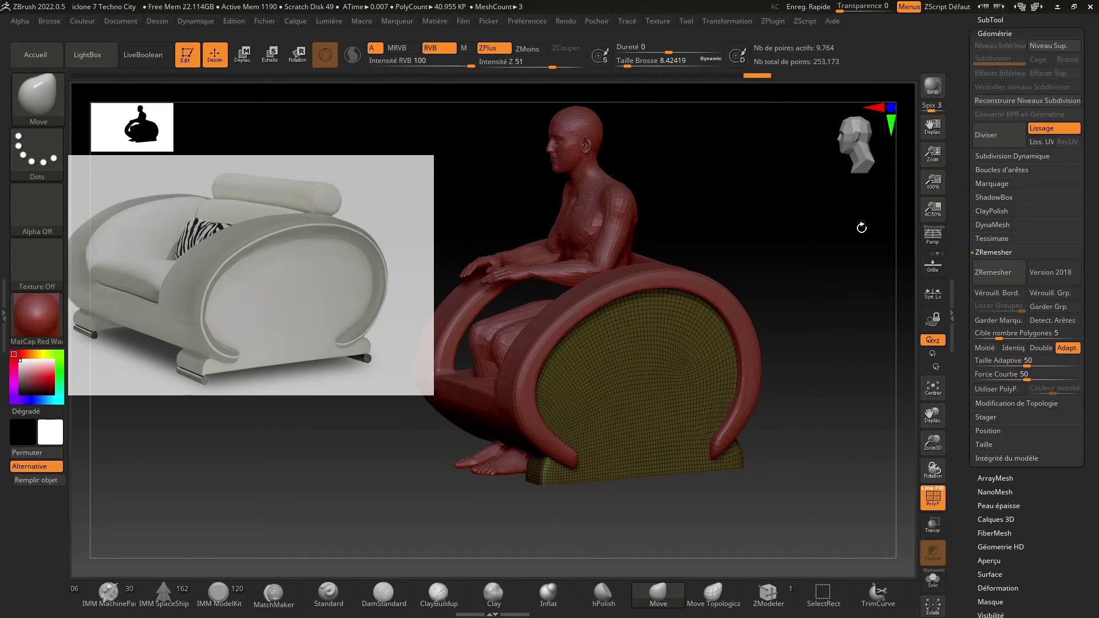
pyautogui.moveTo(851, 269); pyautogui.dragTo(859, 216)
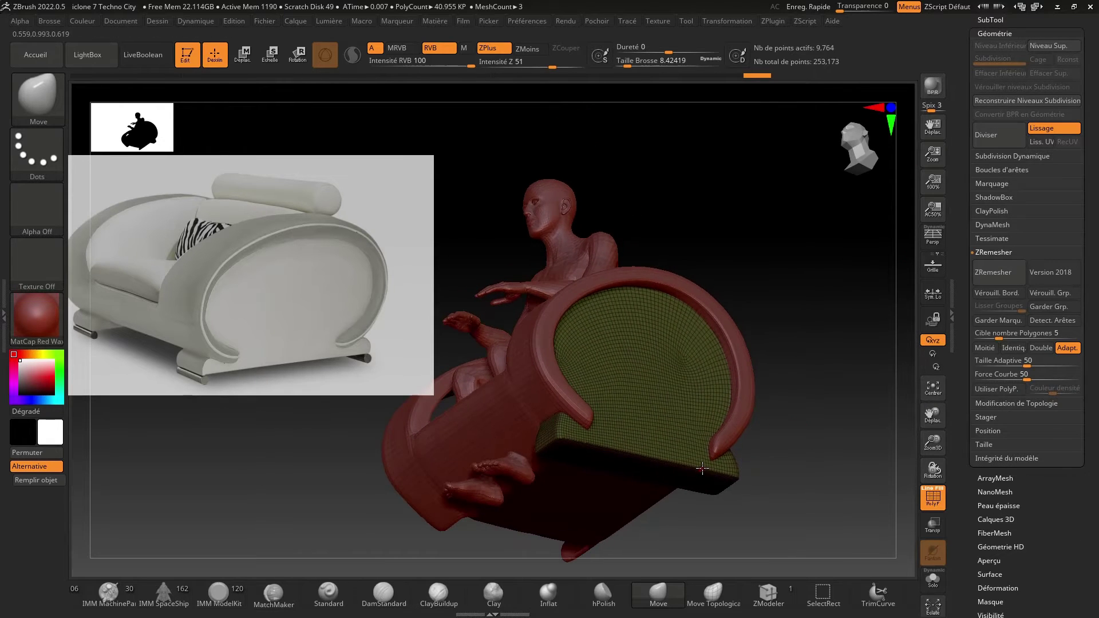
pyautogui.moveTo(745, 415); pyautogui.dragTo(847, 384)
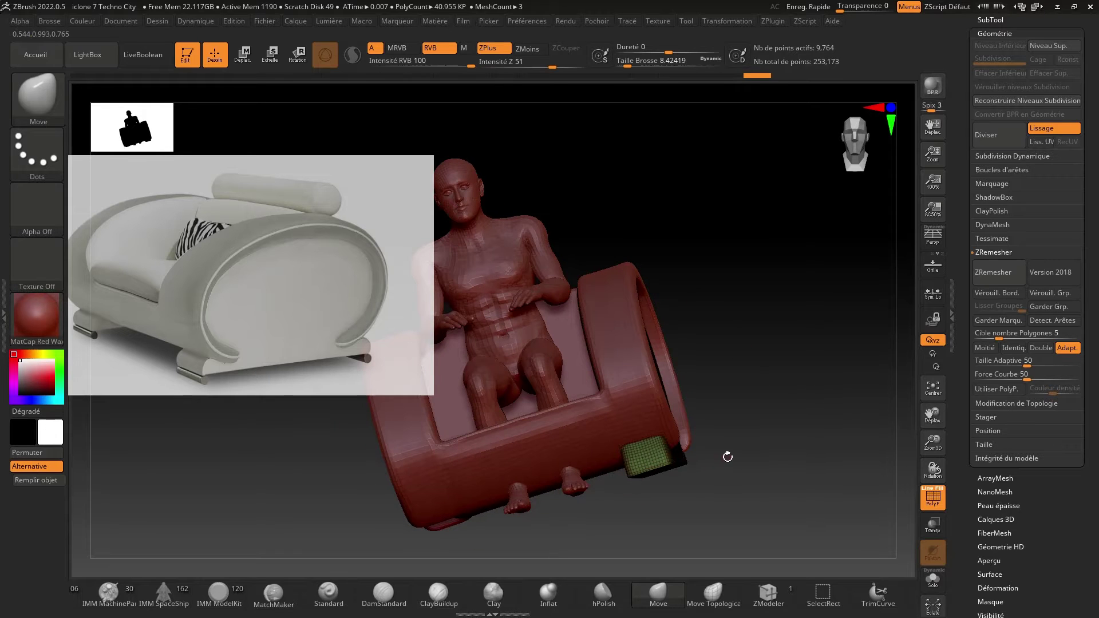
pyautogui.moveTo(837, 436); pyautogui.dragTo(805, 467)
pyautogui.press('w')
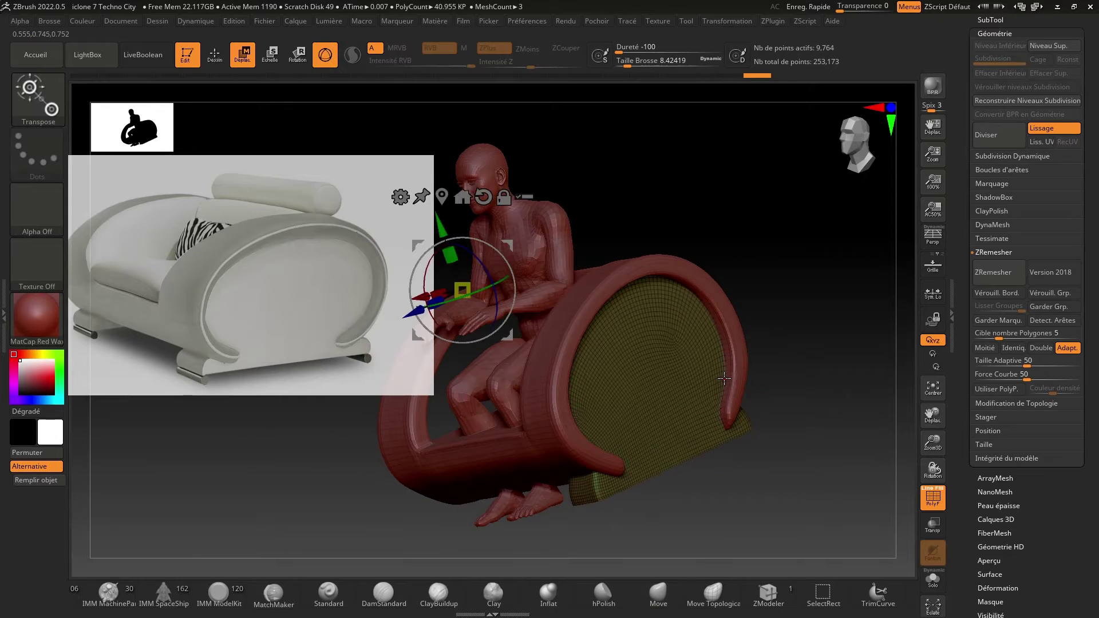
# Centre the gizmo on the unmasked side panel and move the panel to the world origin.
pyautogui.moveTo(743, 243); pyautogui.dragTo(778, 238)
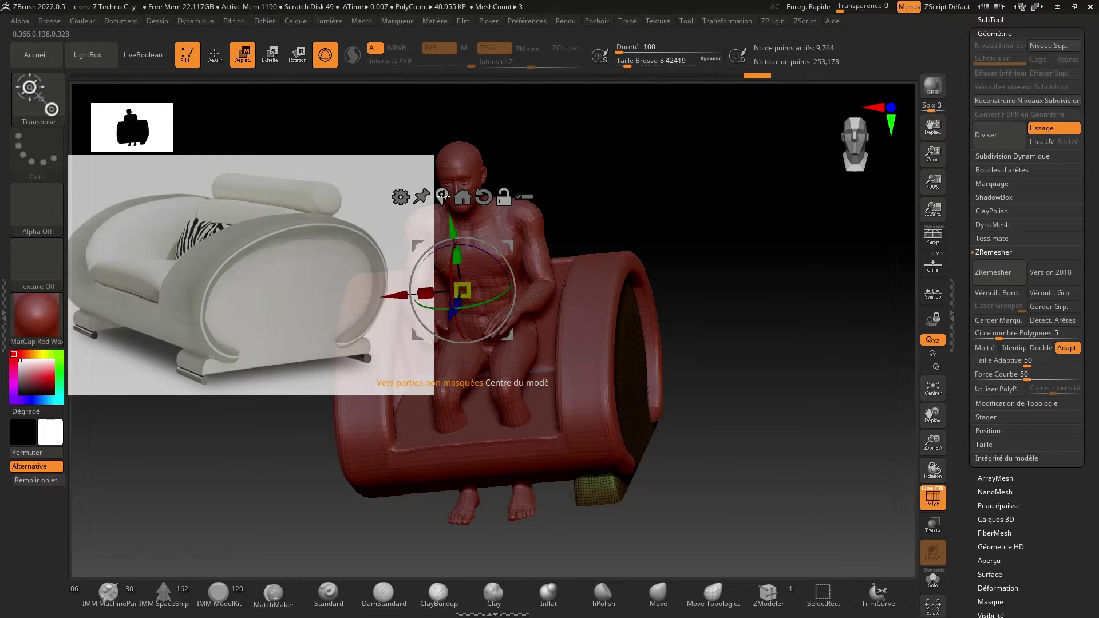
pyautogui.click(442, 197)
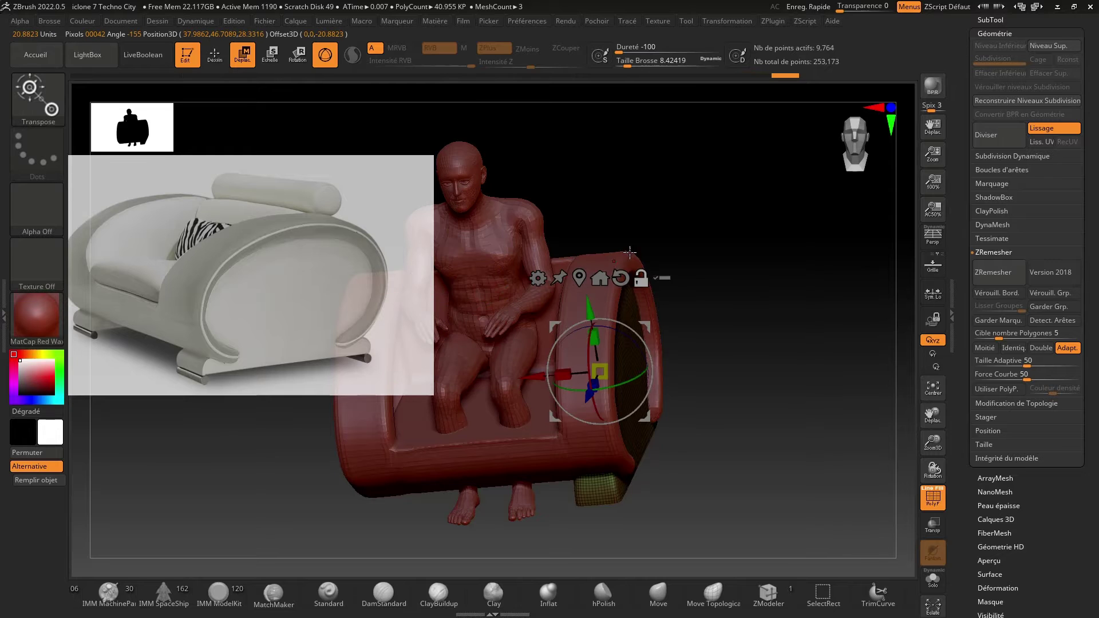
pyautogui.moveTo(790, 363); pyautogui.dragTo(699, 472)
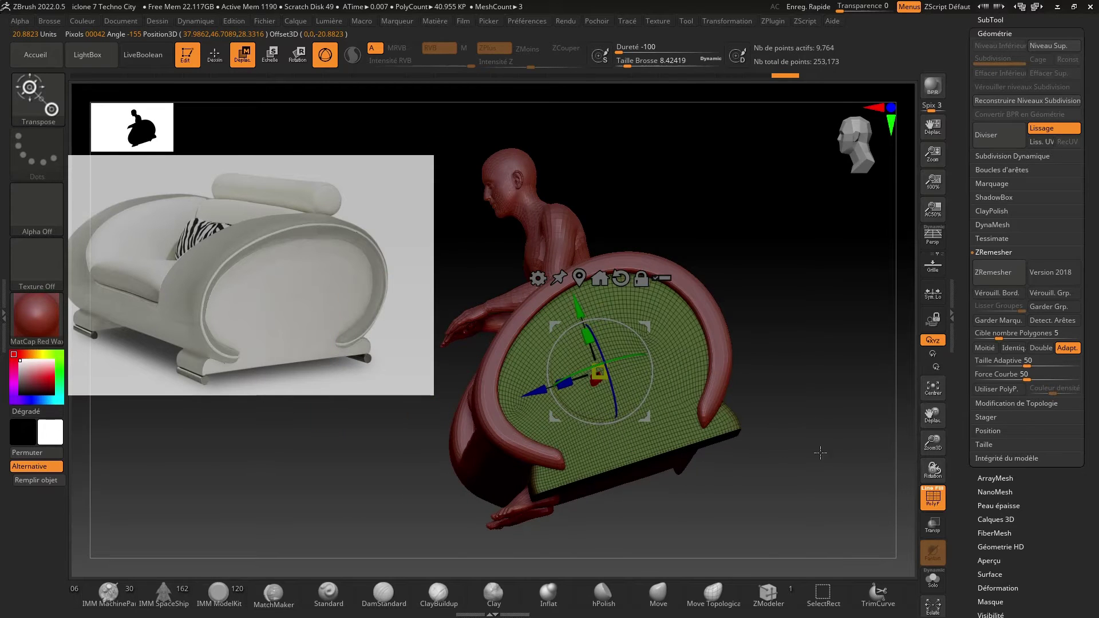
pyautogui.moveTo(820, 453)
pyautogui.mouseDown()
pyautogui.moveTo(894, 437)
pyautogui.moveTo(846, 470)
pyautogui.moveTo(833, 458)
pyautogui.mouseUp()
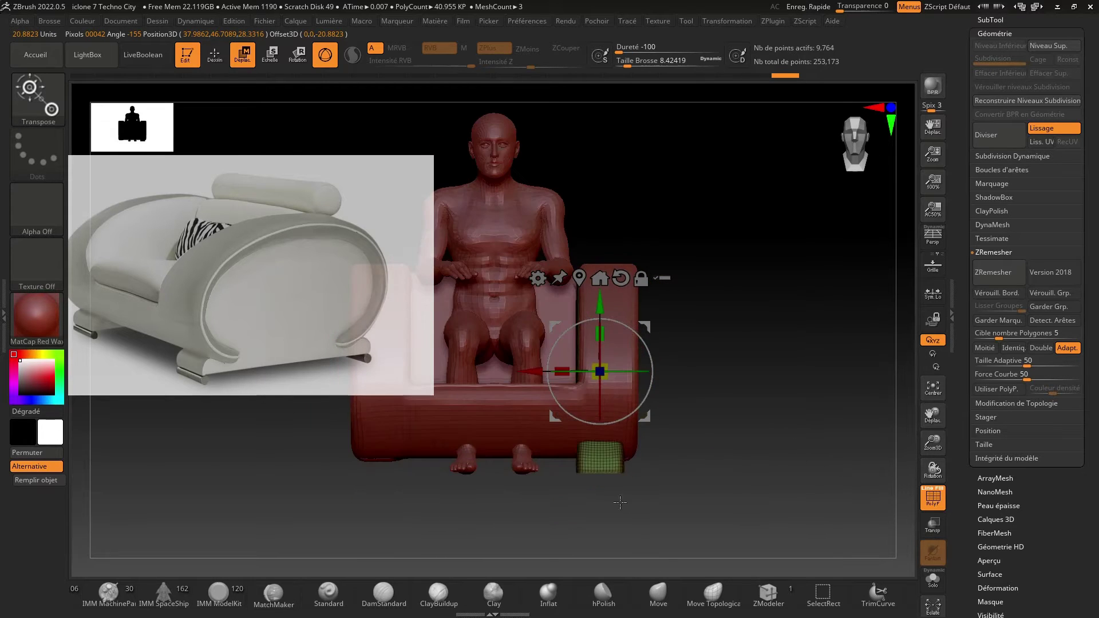
pyautogui.moveTo(724, 422); pyautogui.dragTo(754, 394)
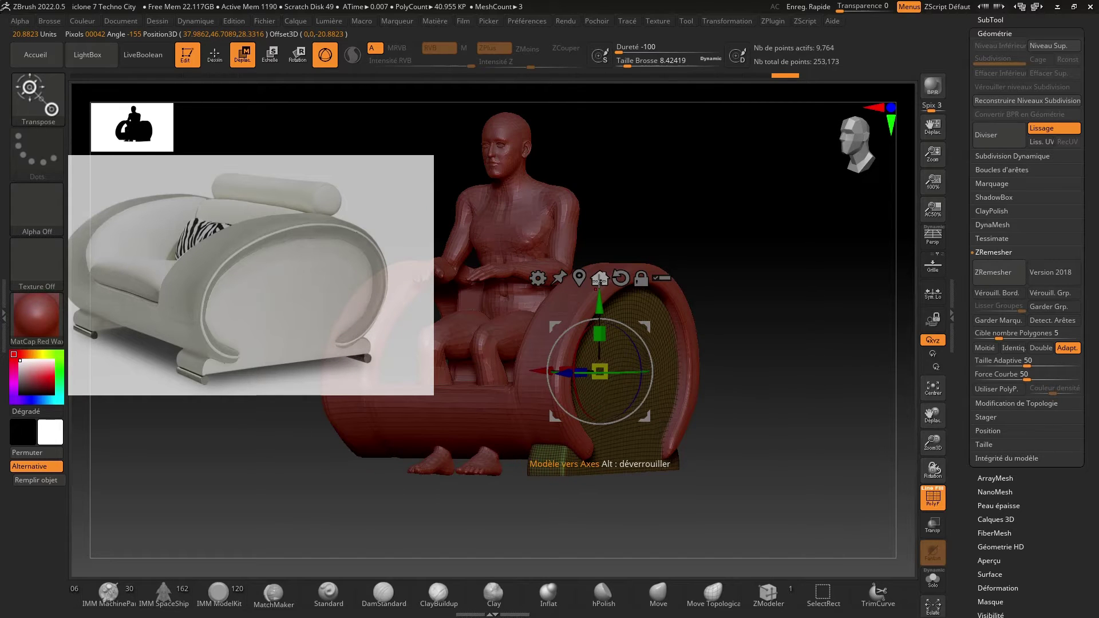
pyautogui.click(599, 279)
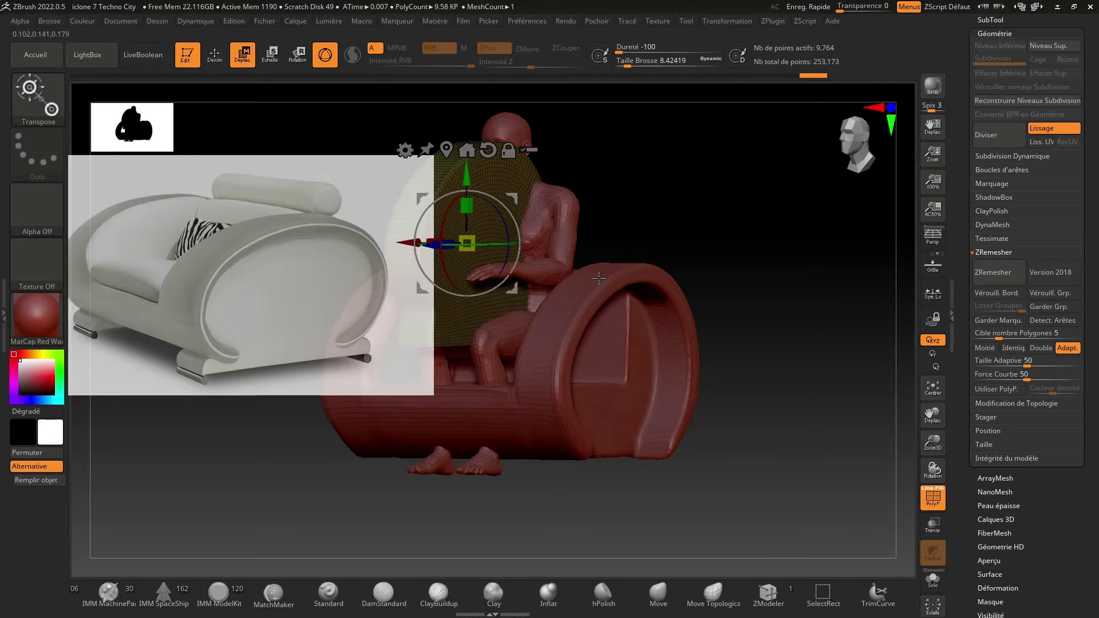
# Isolate the side panel in Solo mode and turn it to see its front edge and underside.
pyautogui.moveTo(932, 443); pyautogui.dragTo(924, 453)
pyautogui.moveTo(935, 414); pyautogui.dragTo(1033, 444)
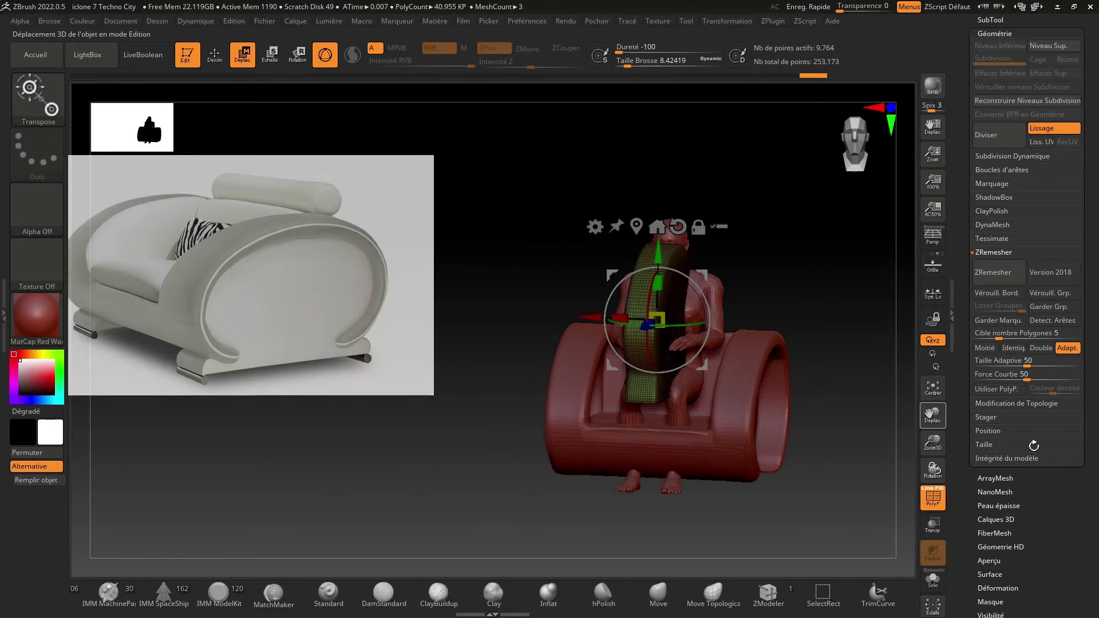
pyautogui.click(932, 581)
pyautogui.moveTo(851, 457); pyautogui.dragTo(866, 398)
pyautogui.moveTo(932, 442); pyautogui.dragTo(942, 427)
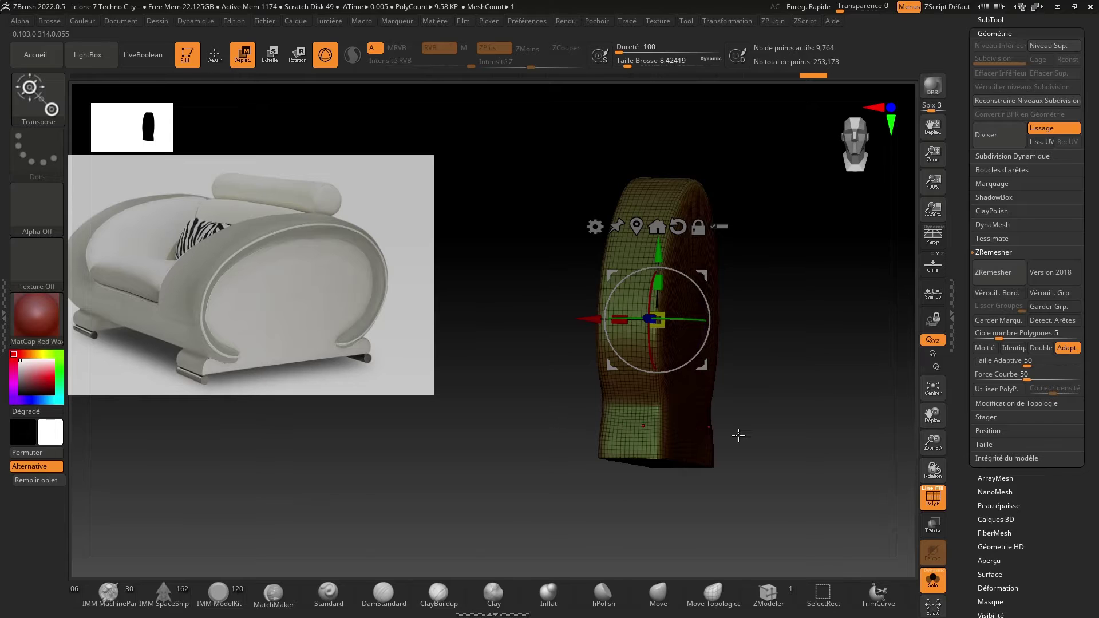
pyautogui.moveTo(738, 436); pyautogui.dragTo(787, 389)
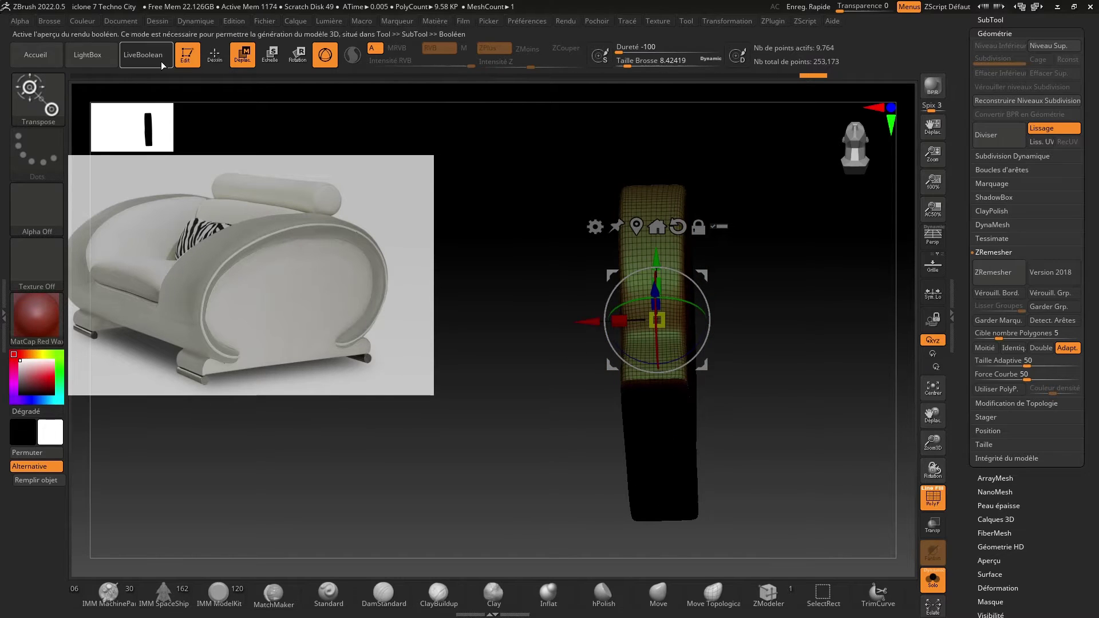
# Return to Draw mode and set ZRemesher to Half with edge detection enabled.
pyautogui.press('q')
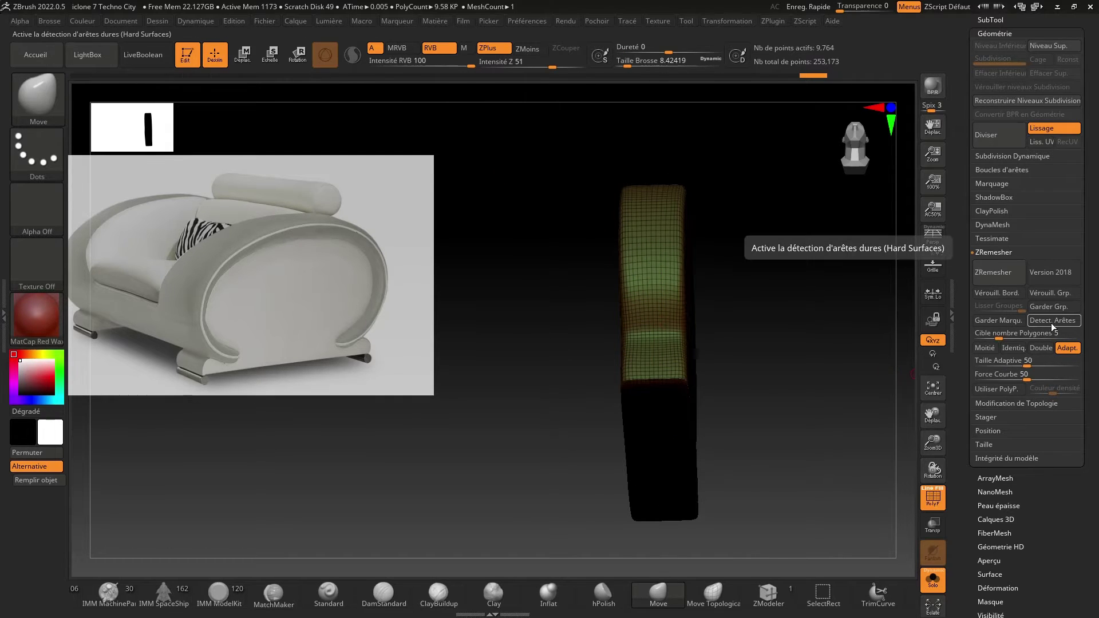
pyautogui.click(1051, 323)
pyautogui.moveTo(792, 338); pyautogui.dragTo(764, 340)
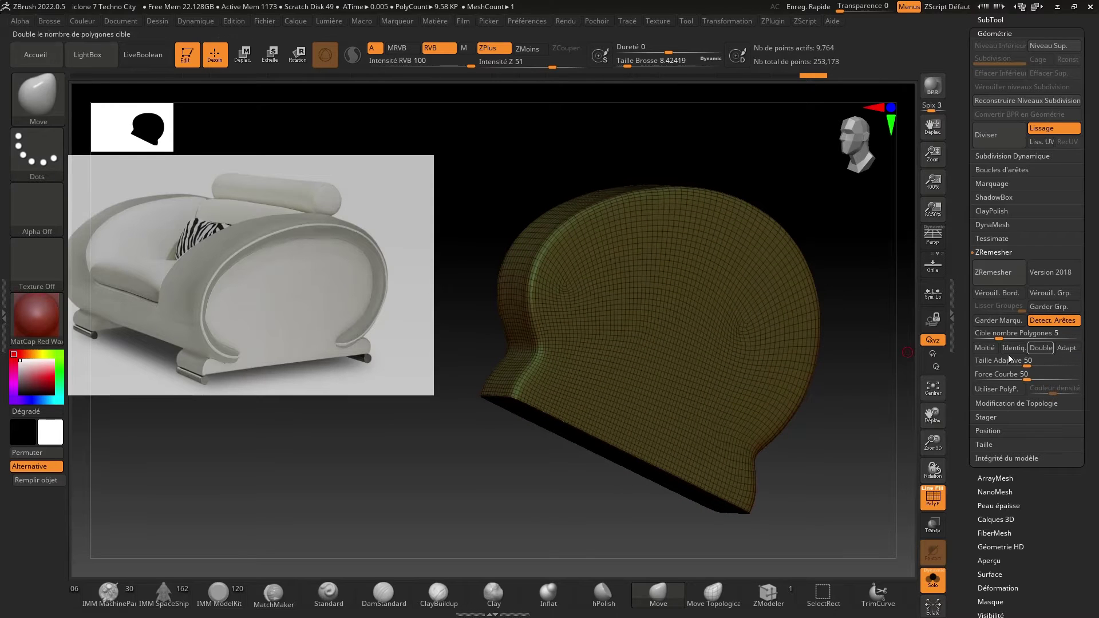
pyautogui.click(985, 348)
# Try remeshing the side panel twice with ZRemesher and check its underside corners with the polyframe hidden.
pyautogui.click(997, 273)
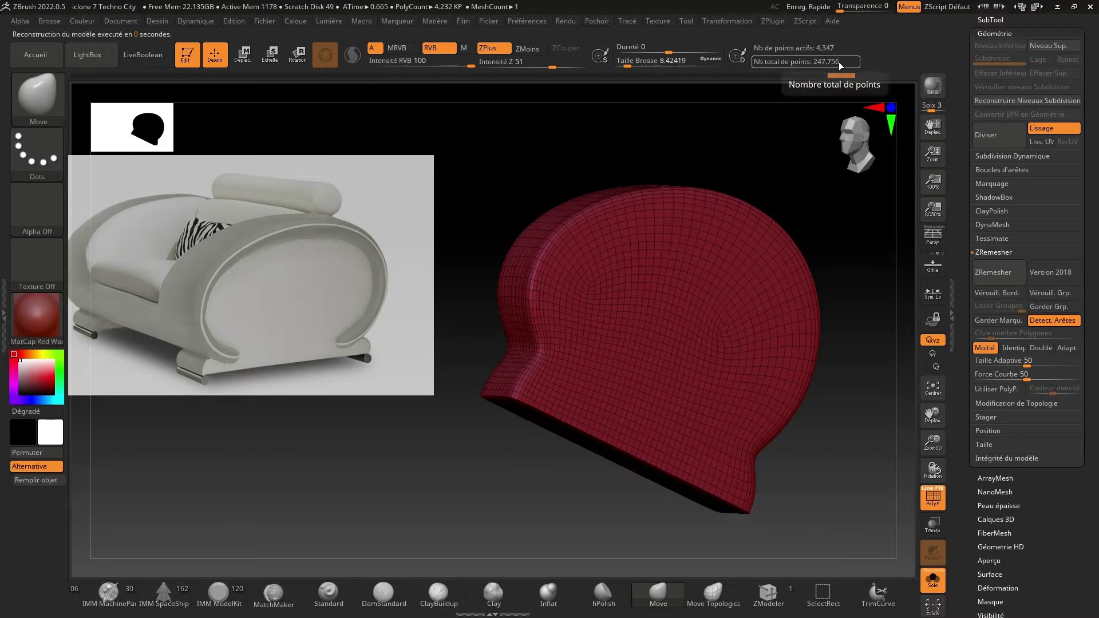
pyautogui.moveTo(874, 380); pyautogui.dragTo(886, 336)
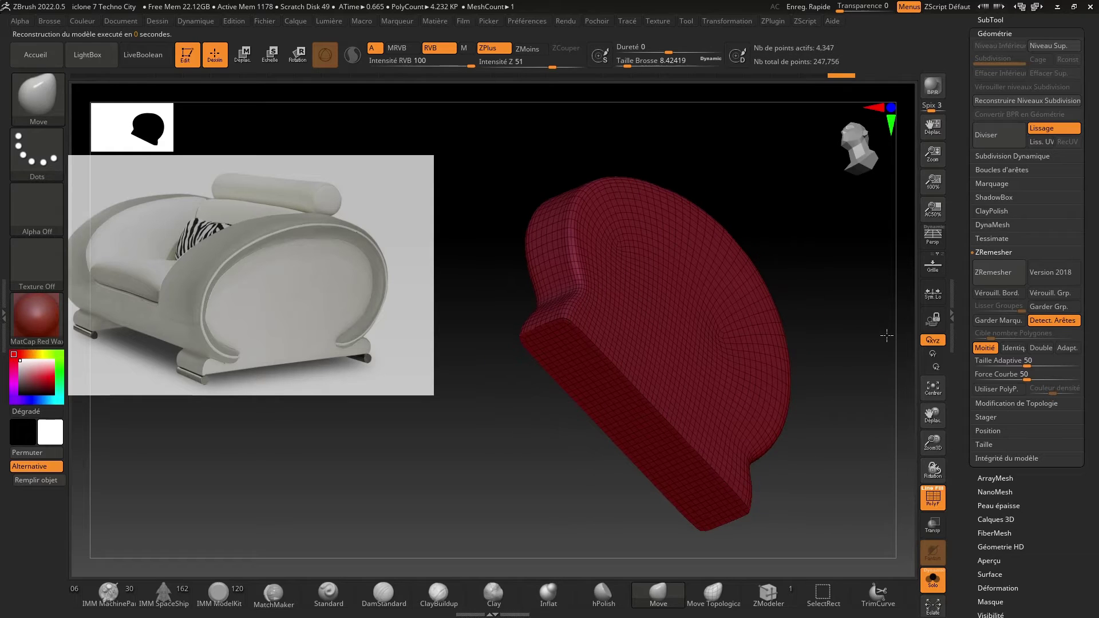
pyautogui.click(991, 270)
pyautogui.moveTo(826, 243); pyautogui.dragTo(840, 206)
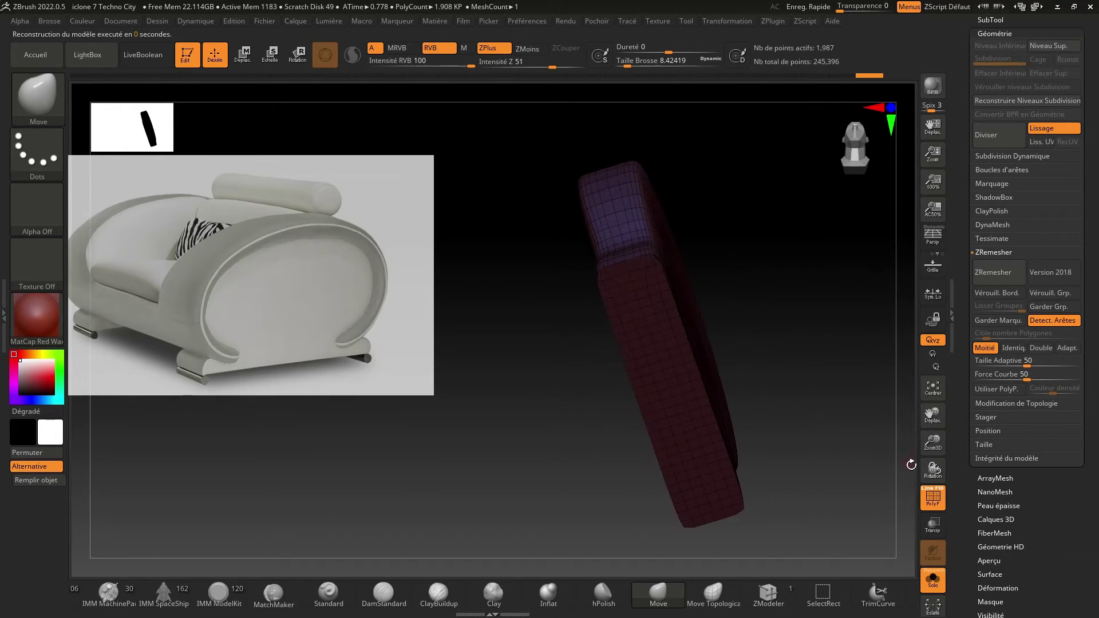
pyautogui.moveTo(911, 464); pyautogui.dragTo(827, 331)
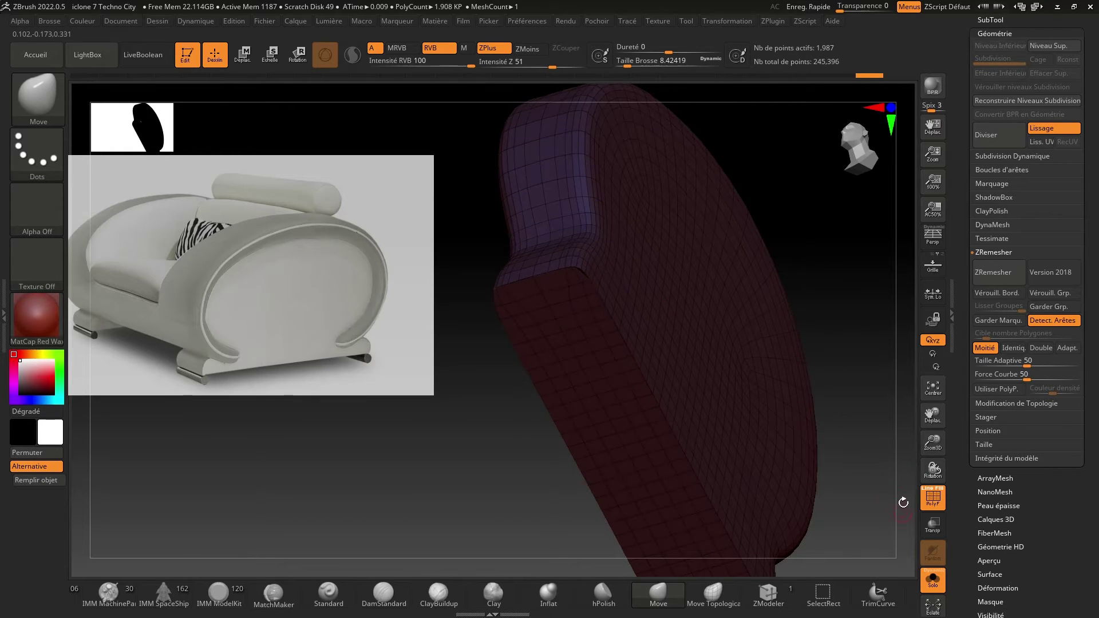
pyautogui.click(933, 496)
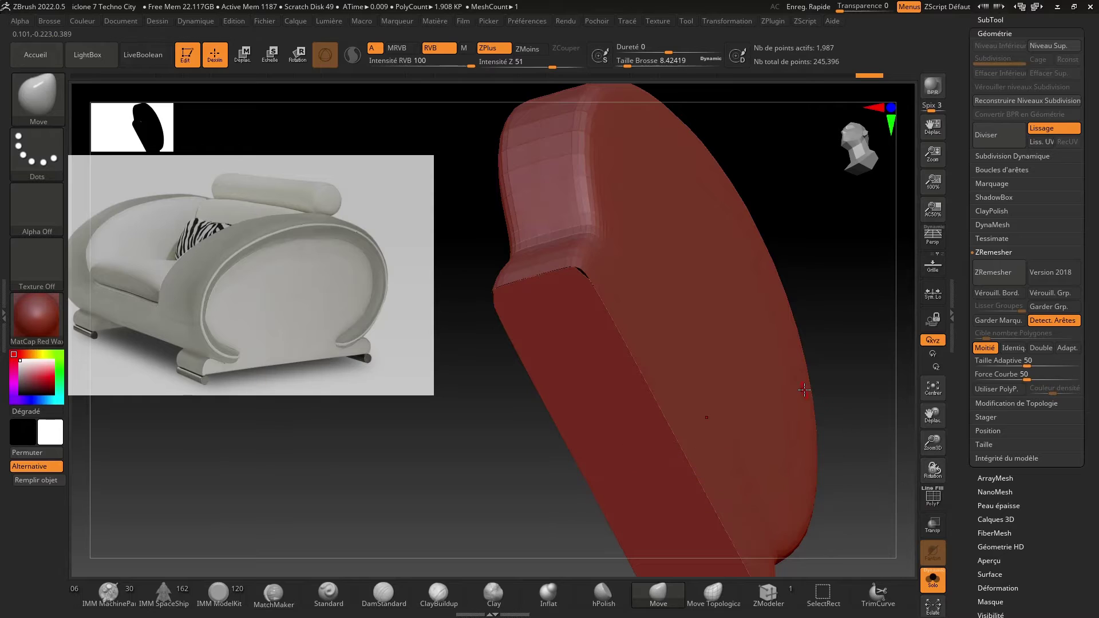
# Undo both remeshes of the side panel and show the polyframe again.
pyautogui.press('ctrl')
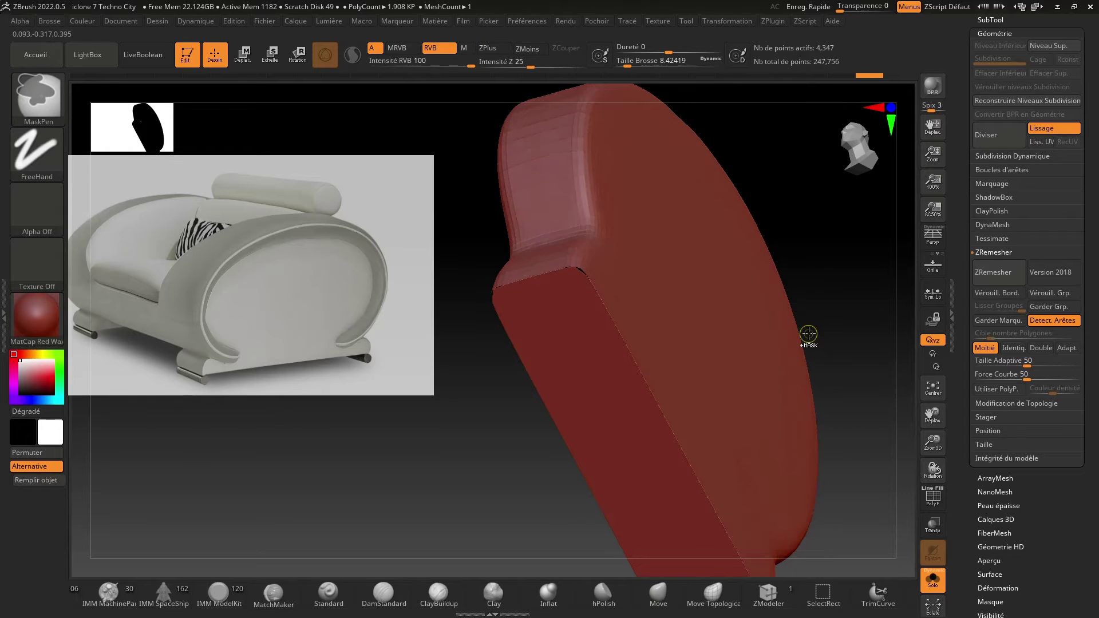
pyautogui.keyDown('ctrl'); pyautogui.moveTo(809, 333); pyautogui.dragTo(810, 333); pyautogui.keyUp('ctrl')
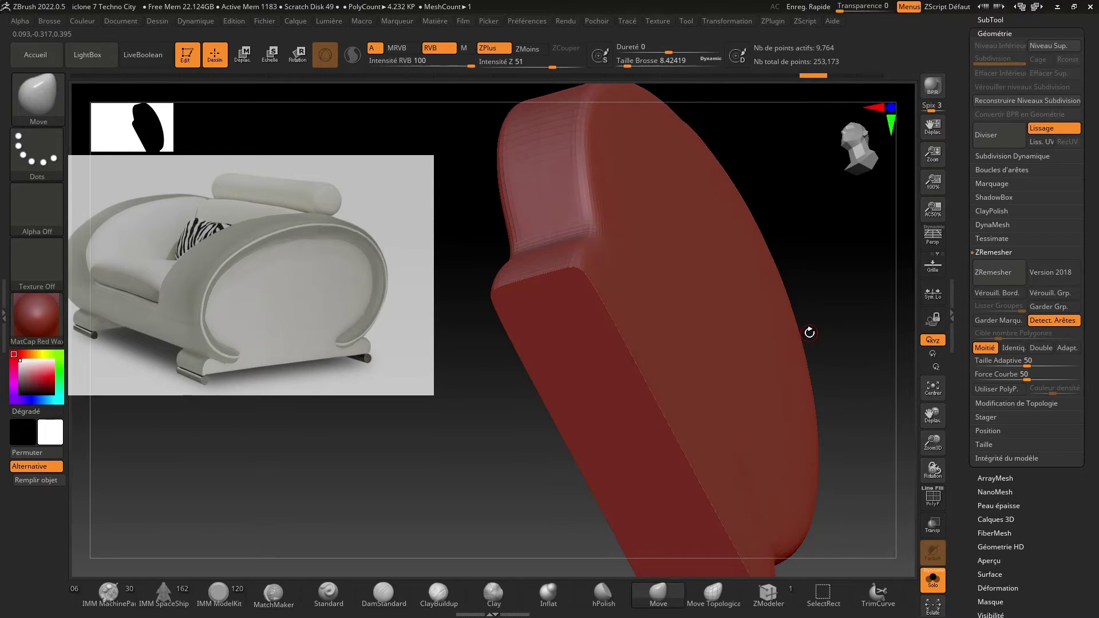
pyautogui.moveTo(849, 286); pyautogui.dragTo(852, 291)
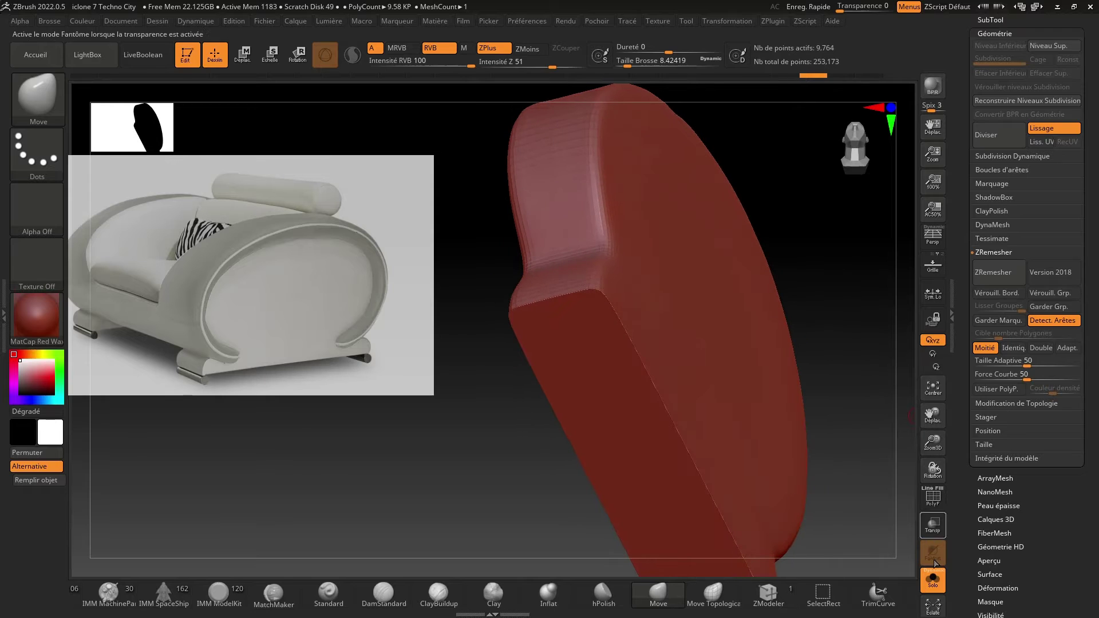
pyautogui.click(932, 497)
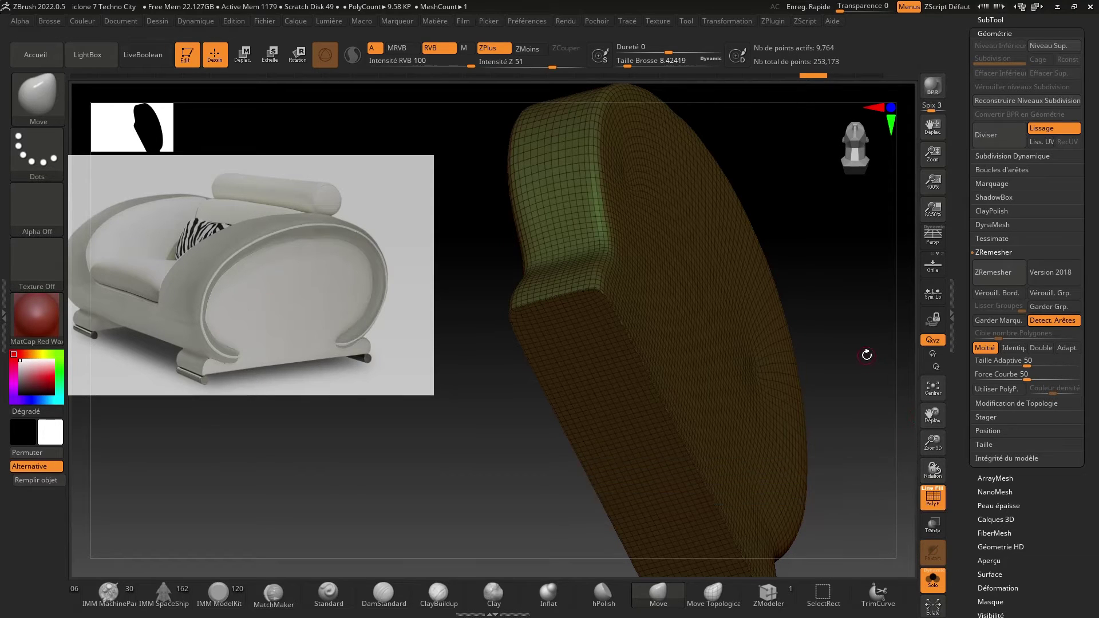
# Try remeshing the side panel as a single polygroup with ZRemesher edge detection turned off.
pyautogui.hotkey('ctrl', 'w')
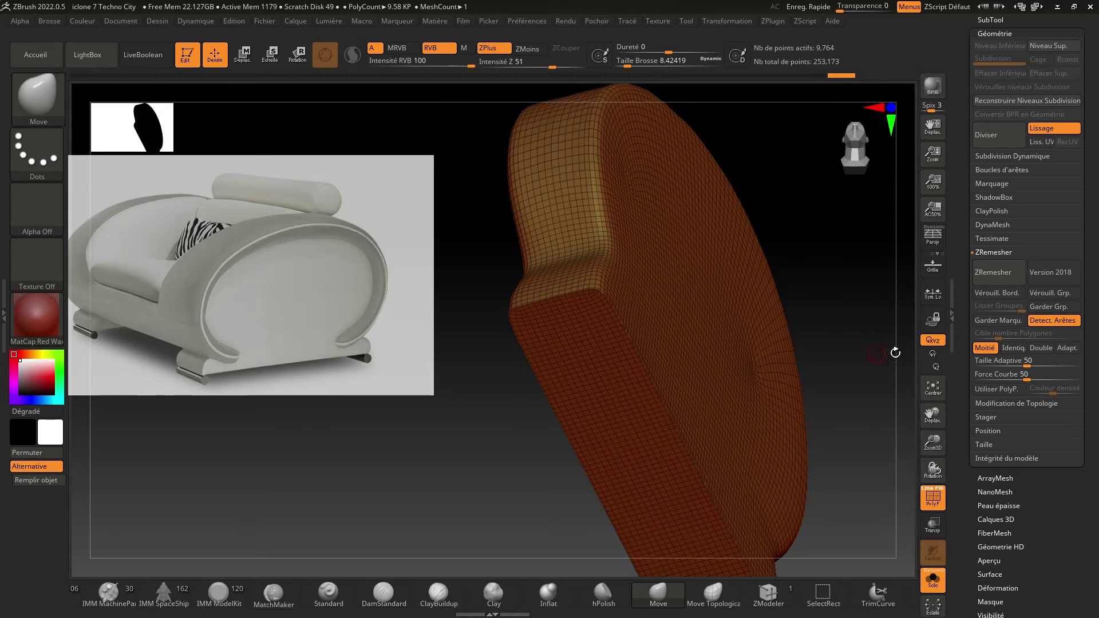
pyautogui.click(988, 273)
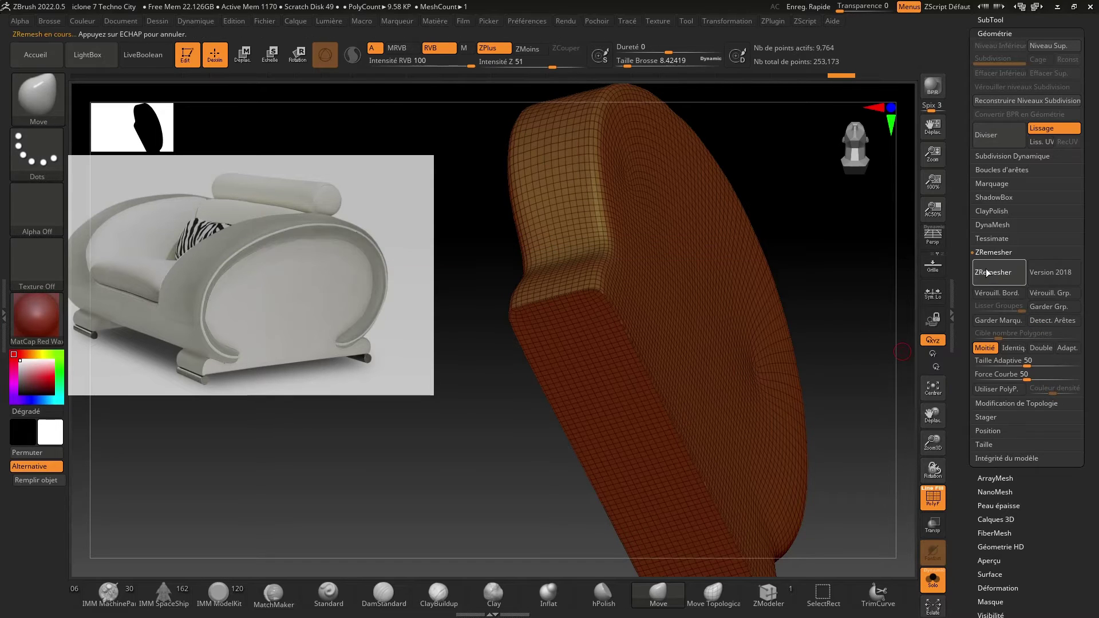
pyautogui.moveTo(851, 321); pyautogui.dragTo(910, 240)
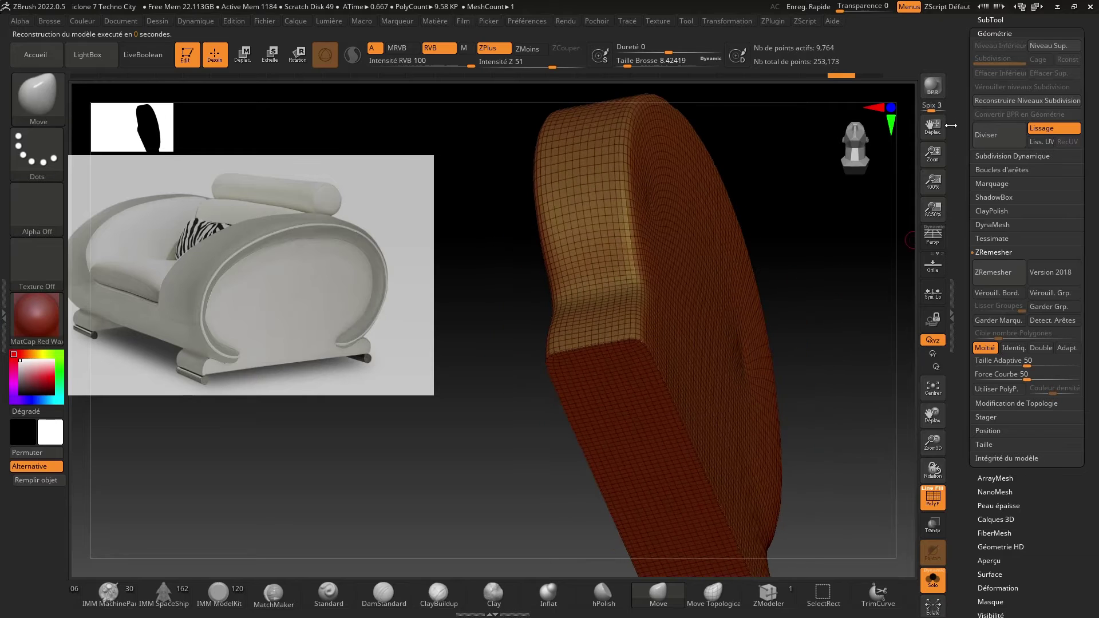
# Convert the side panel to a DynaMesh at resolution 240 and assign it a single new polygroup.
pyautogui.click(989, 227)
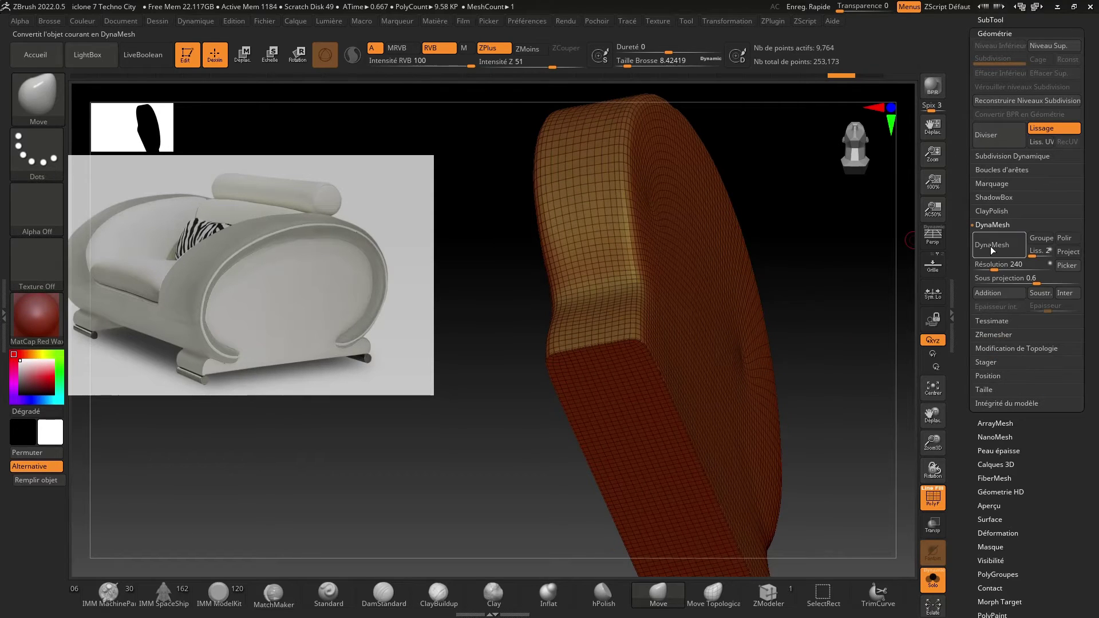
pyautogui.click(992, 247)
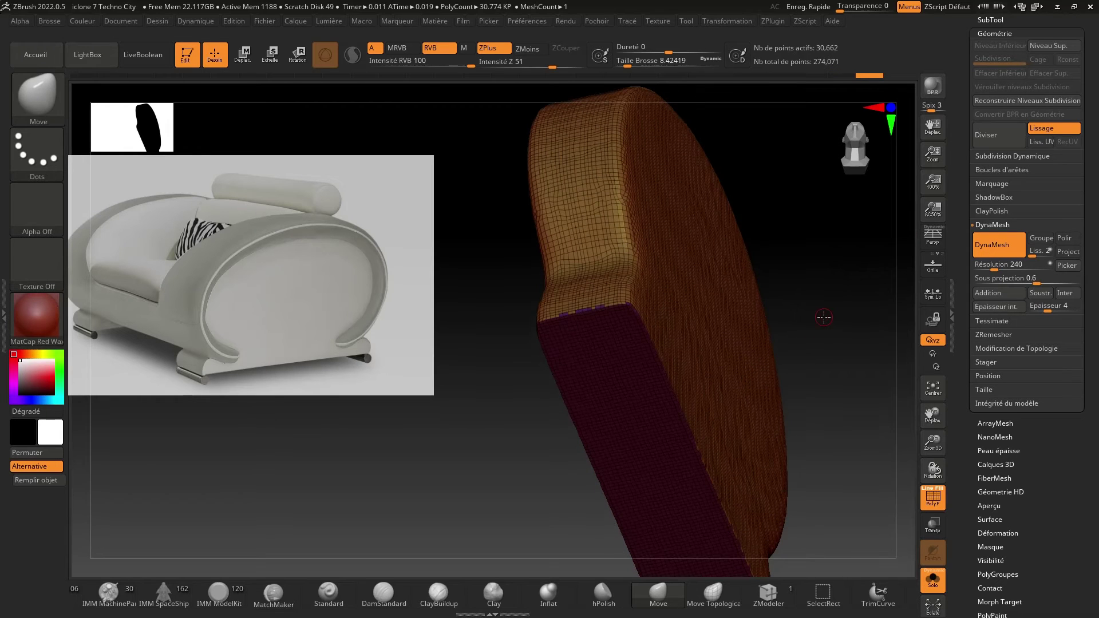
pyautogui.hotkey('ctrl', 'w')
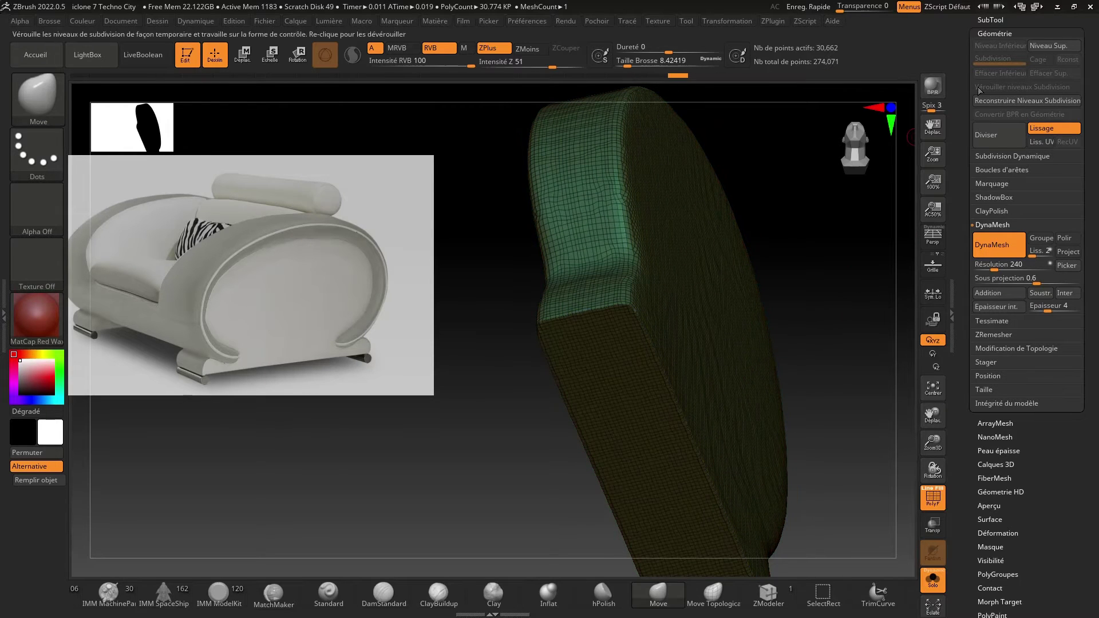
# Reduce the DynaMeshed side panel's polygon count with repeated ZRemesher passes set to Half.
pyautogui.click(995, 34)
pyautogui.moveTo(809, 258); pyautogui.dragTo(895, 211)
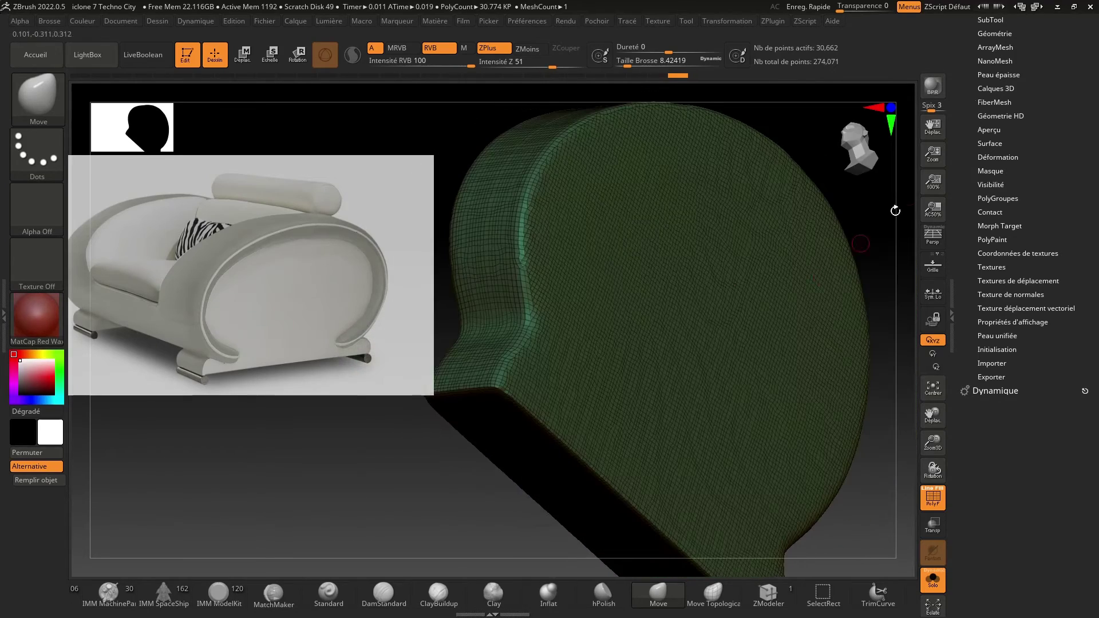
pyautogui.click(999, 32)
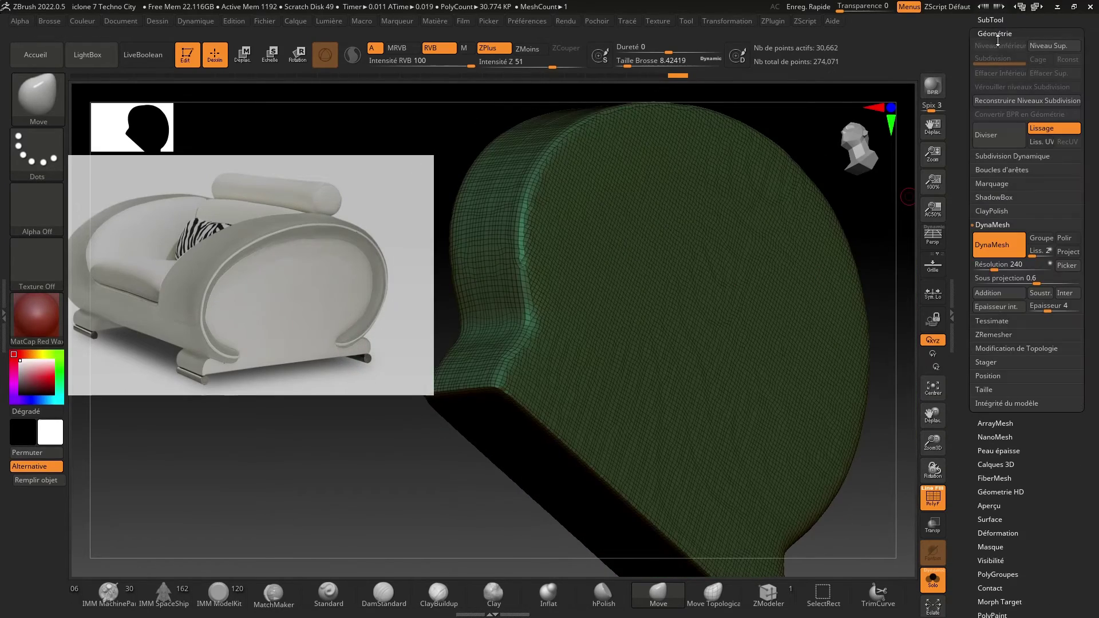
pyautogui.click(981, 226)
pyautogui.click(987, 253)
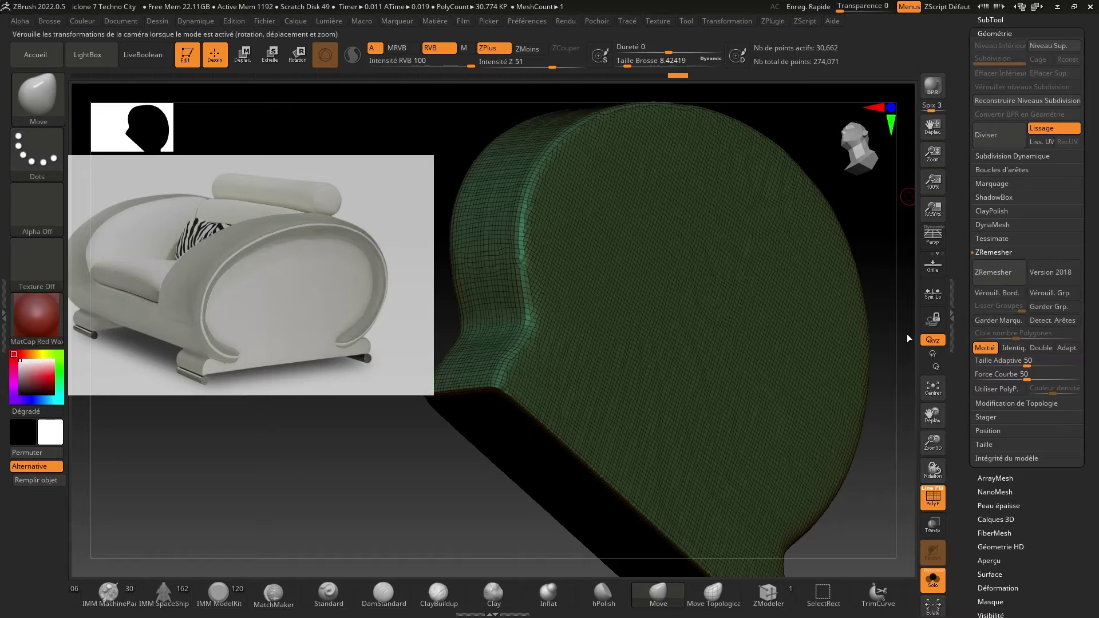
pyautogui.click(985, 273)
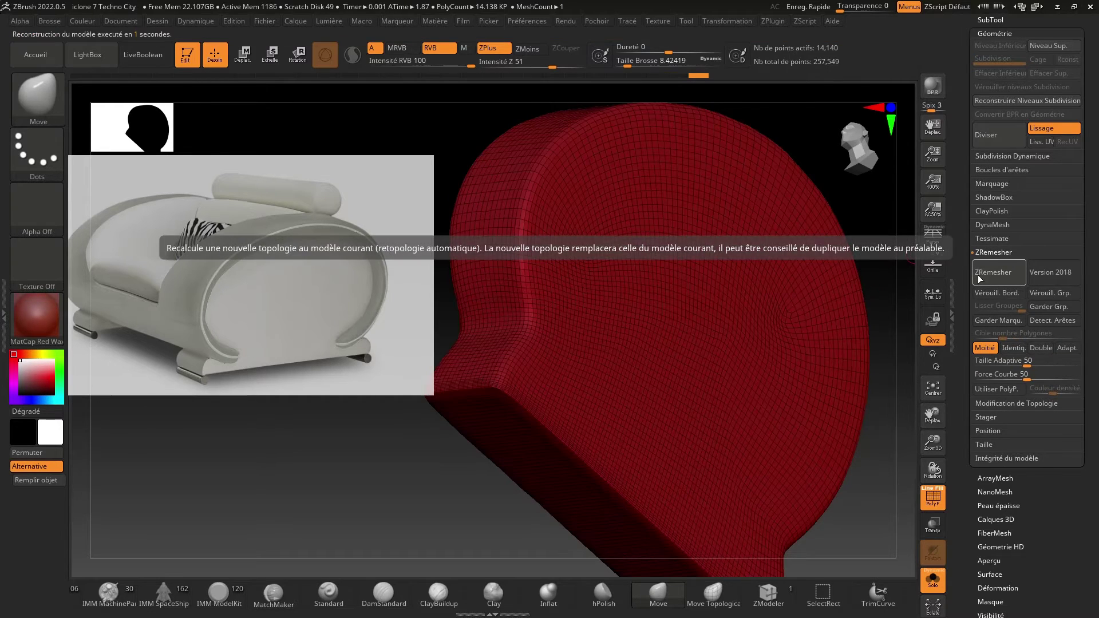
pyautogui.moveTo(874, 230); pyautogui.dragTo(904, 196)
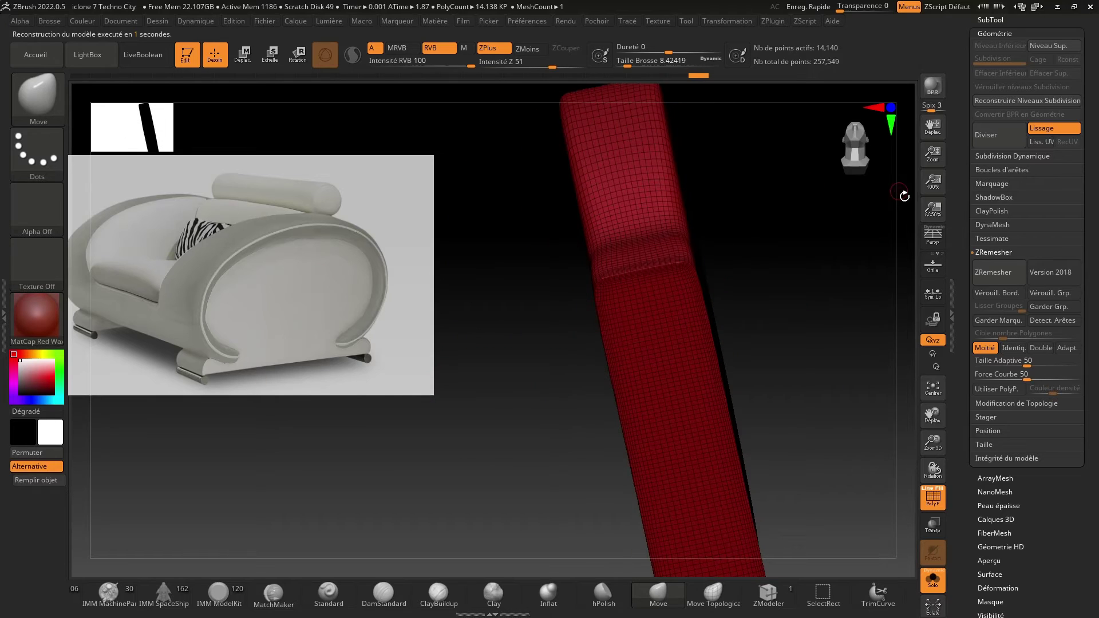
pyautogui.click(991, 273)
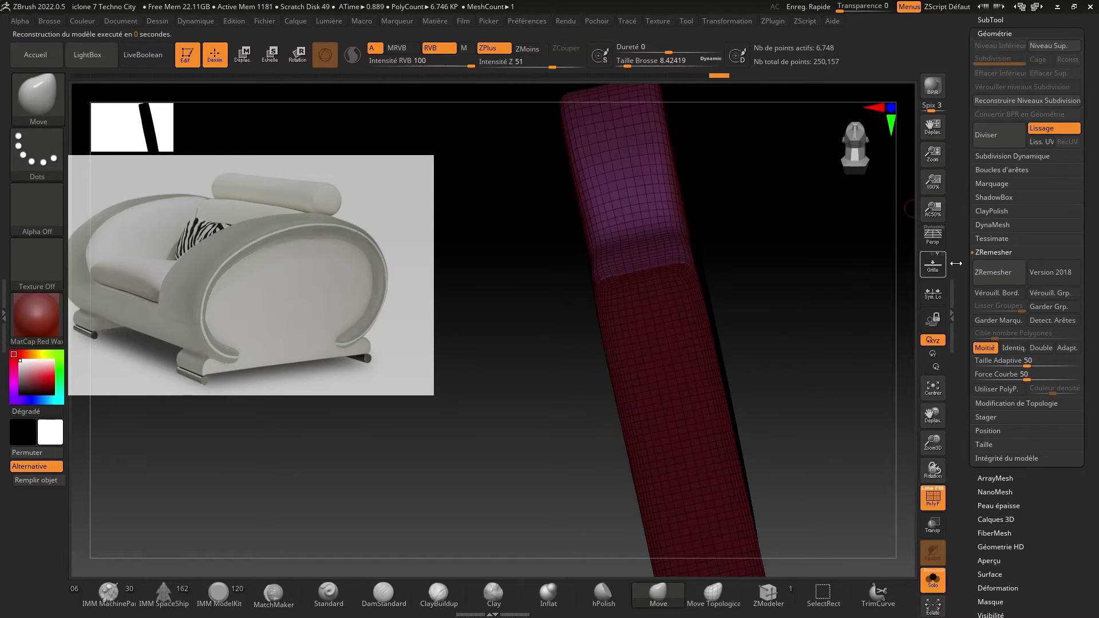
pyautogui.click(989, 269)
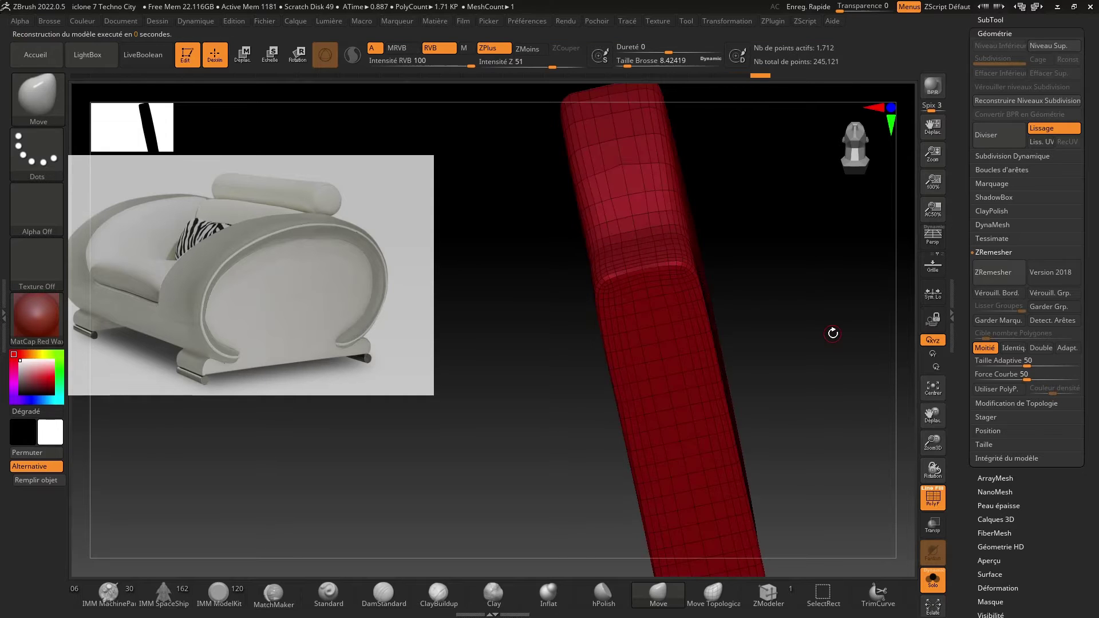
pyautogui.moveTo(833, 333); pyautogui.dragTo(870, 345)
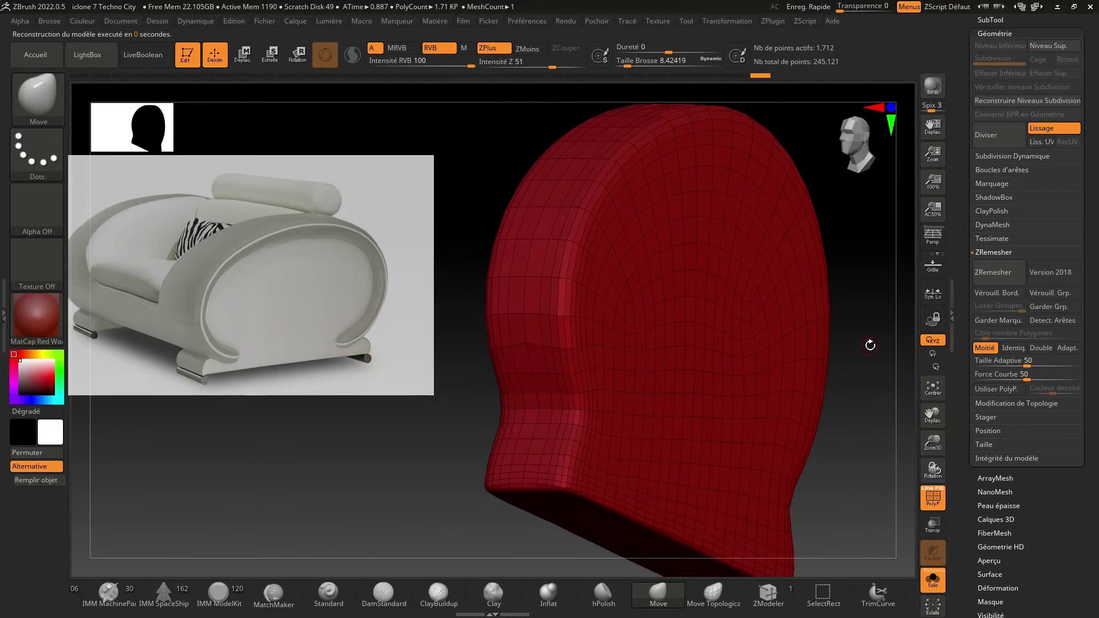
pyautogui.click(1001, 278)
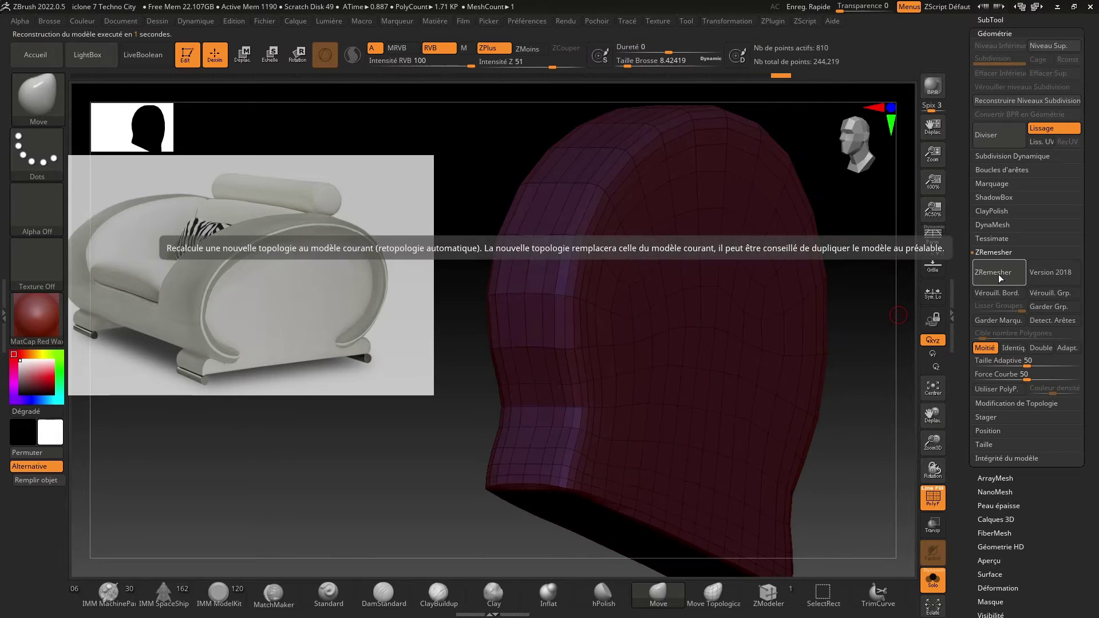
# Try subdividing the remeshed low-poly side panel once with smoothing, and undo the subdivision.
pyautogui.moveTo(926, 467); pyautogui.dragTo(821, 400)
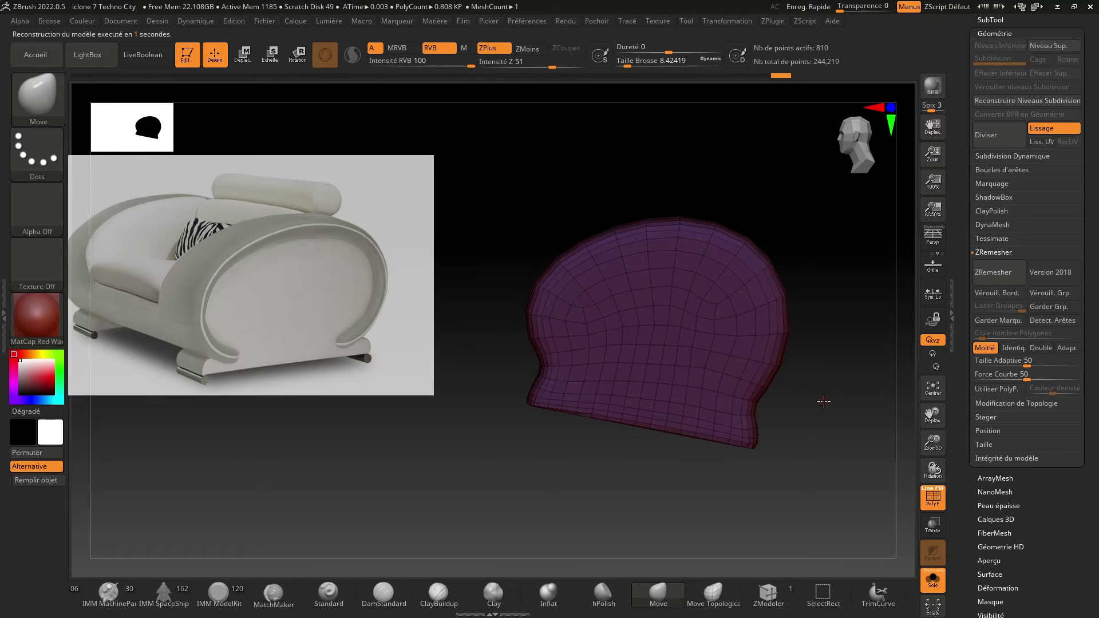
pyautogui.moveTo(821, 367); pyautogui.dragTo(900, 255)
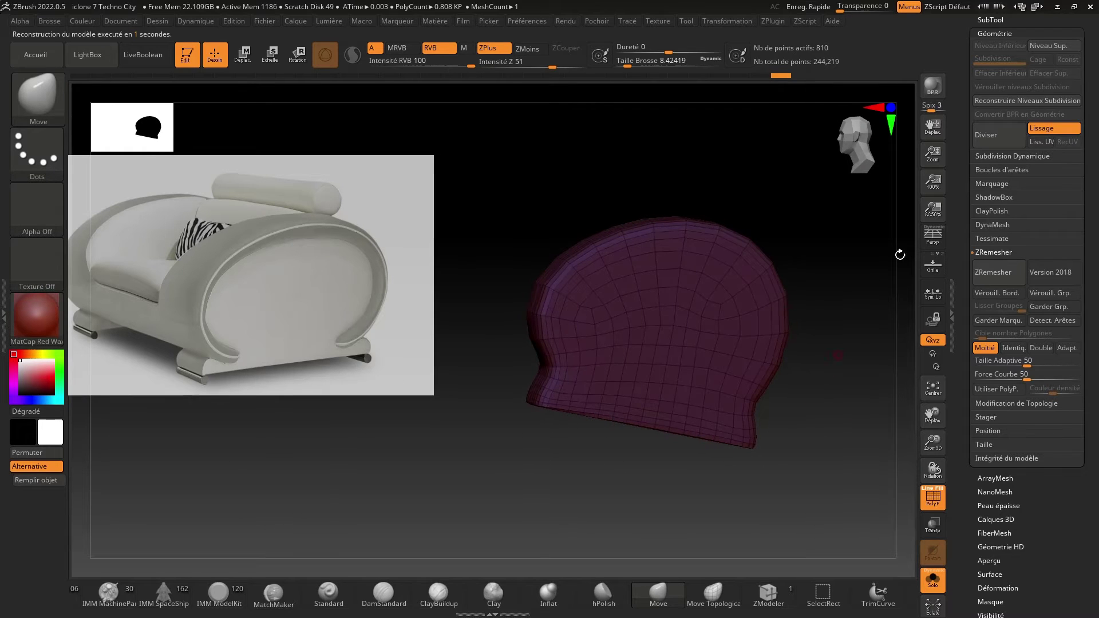
pyautogui.click(981, 138)
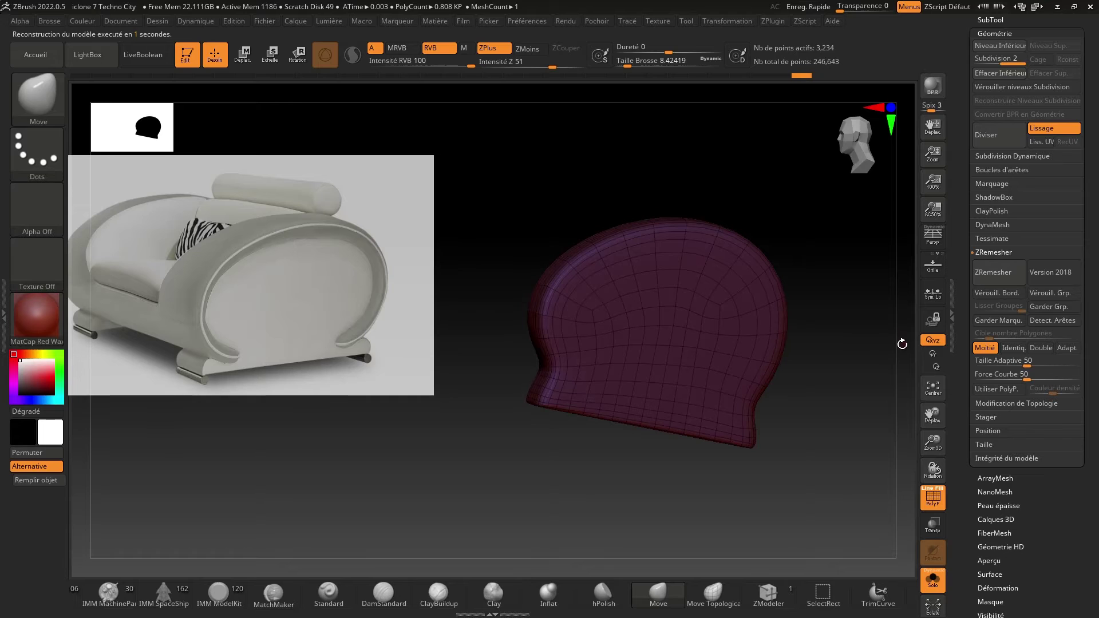
pyautogui.hotkey('ctrl', 'z')
pyautogui.moveTo(795, 99); pyautogui.dragTo(869, 384)
pyautogui.moveTo(804, 498); pyautogui.dragTo(894, 570)
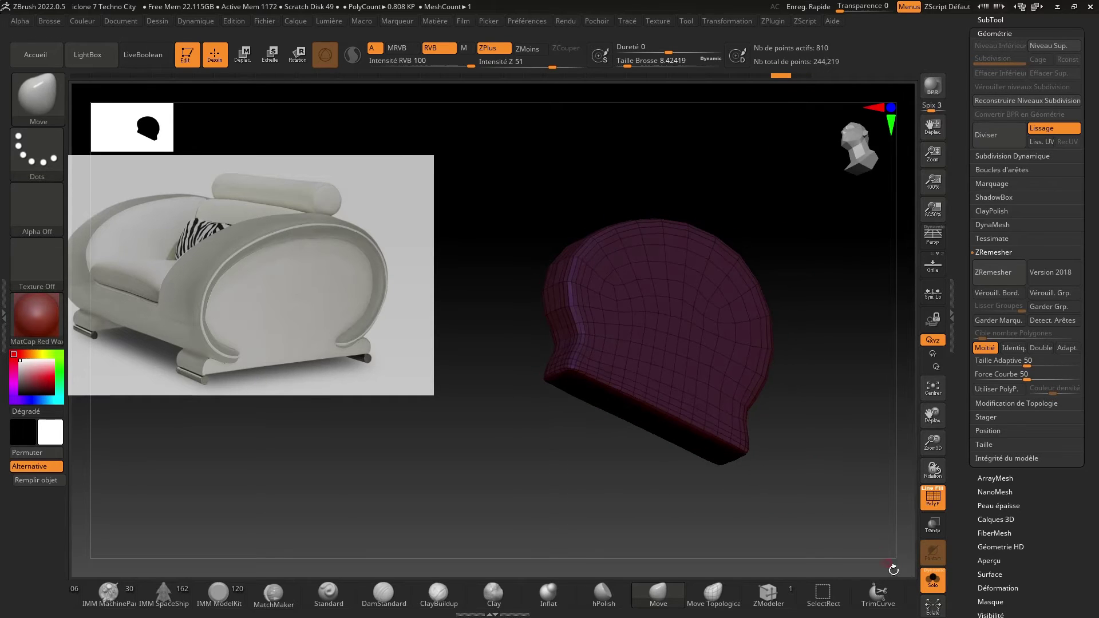
# Show the armchair and mannequin around the side panel again and undo the panel's last half-count ZRemesher pass.
pyautogui.click(935, 582)
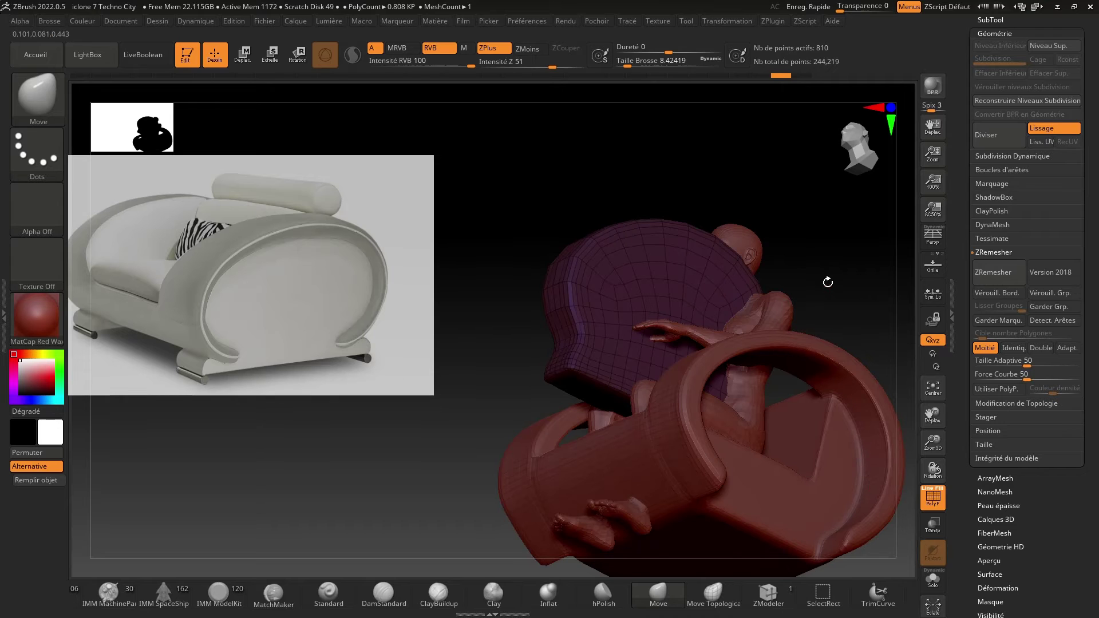
pyautogui.moveTo(827, 282)
pyautogui.mouseDown()
pyautogui.moveTo(866, 265)
pyautogui.moveTo(834, 290)
pyautogui.moveTo(810, 285)
pyautogui.mouseUp()
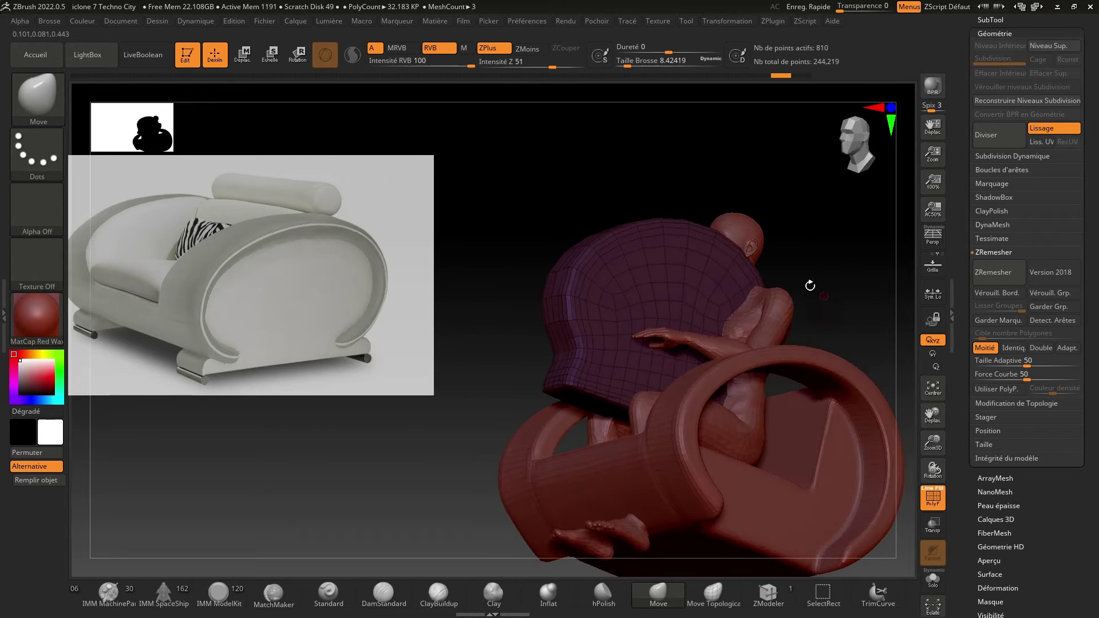
pyautogui.hotkey('ctrl', 'z')
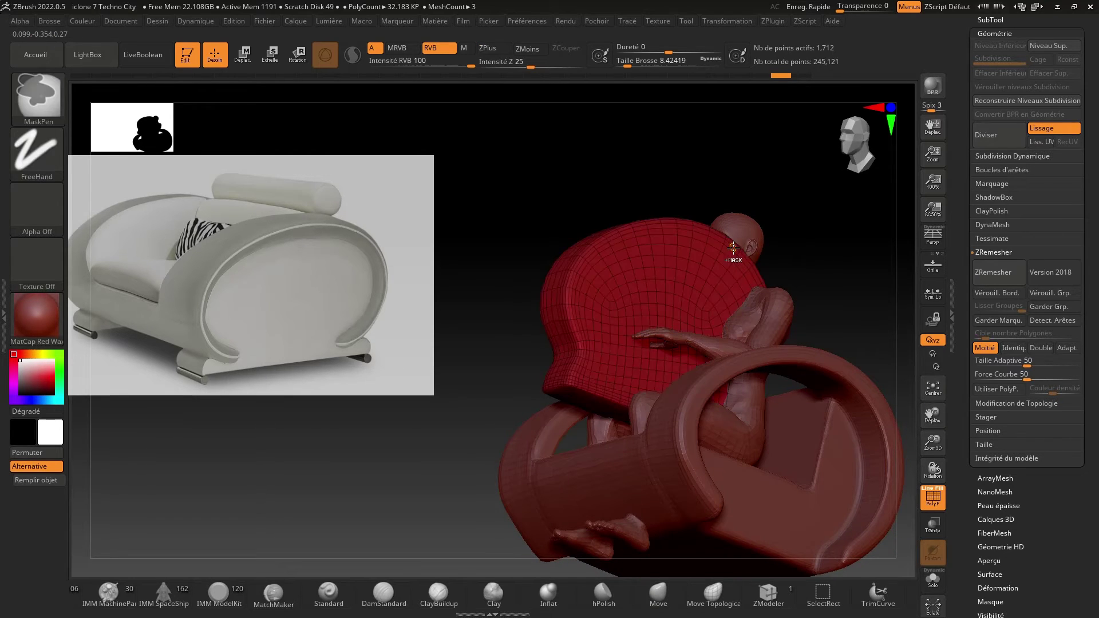
# Move the side panel along the X axis from in front of the mannequin out to the armchair's outer side.
pyautogui.moveTo(859, 220); pyautogui.dragTo(799, 76)
pyautogui.moveTo(830, 212); pyautogui.dragTo(909, 373)
pyautogui.moveTo(932, 422); pyautogui.dragTo(869, 358)
pyautogui.keyDown('shift'); pyautogui.moveTo(876, 363); pyautogui.dragTo(851, 290); pyautogui.keyUp('shift')
pyautogui.moveTo(932, 417); pyautogui.dragTo(932, 461)
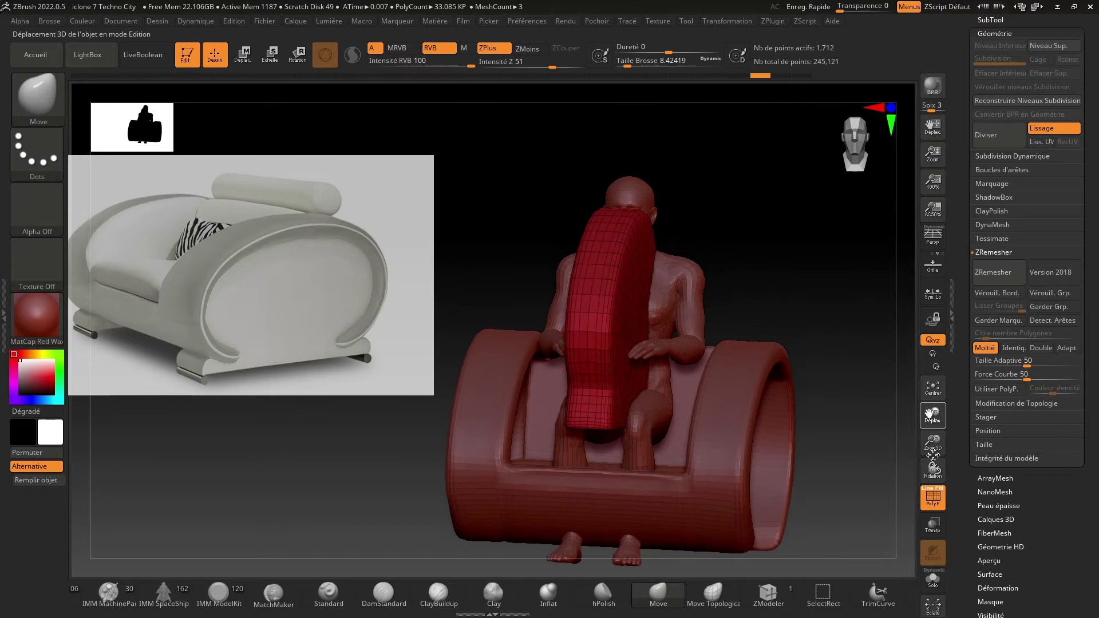
pyautogui.click(243, 56)
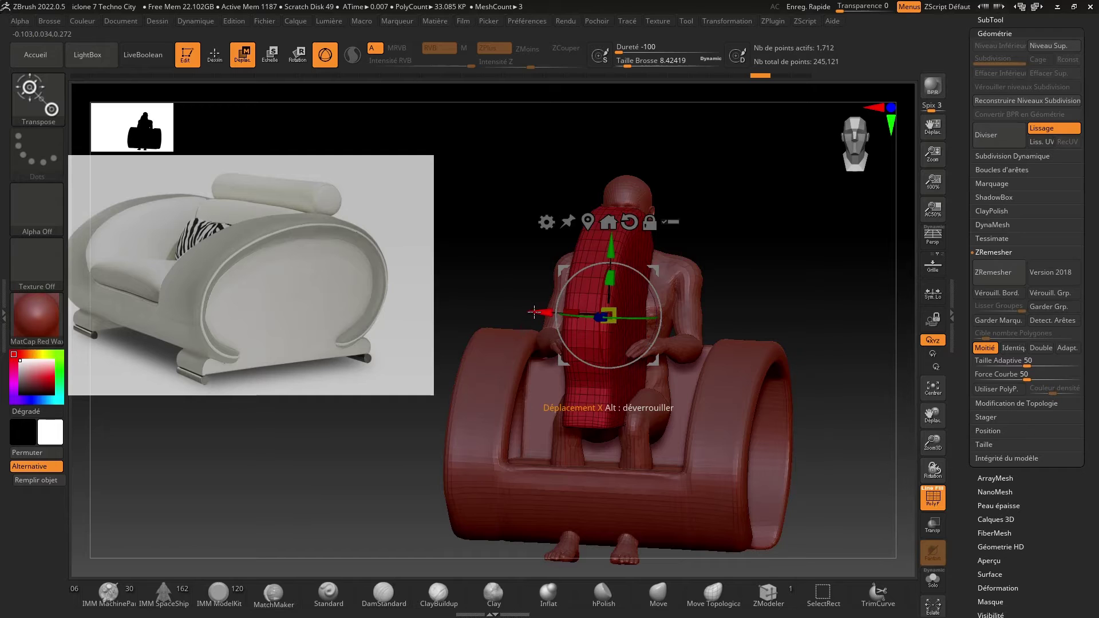
pyautogui.moveTo(534, 312); pyautogui.dragTo(667, 318)
# In side view, shift the side panel back along Z and lower it over the armrest's oval opening.
pyautogui.moveTo(861, 206); pyautogui.dragTo(602, 190)
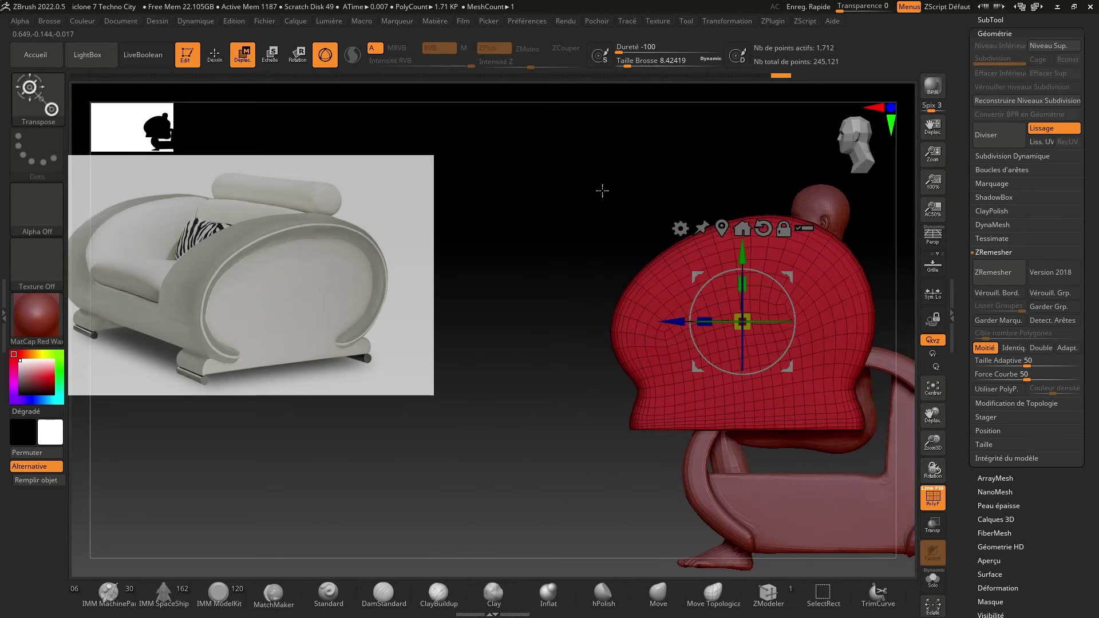
pyautogui.moveTo(932, 441); pyautogui.dragTo(841, 416)
pyautogui.moveTo(932, 441); pyautogui.dragTo(936, 492)
pyautogui.moveTo(933, 415); pyautogui.dragTo(972, 430)
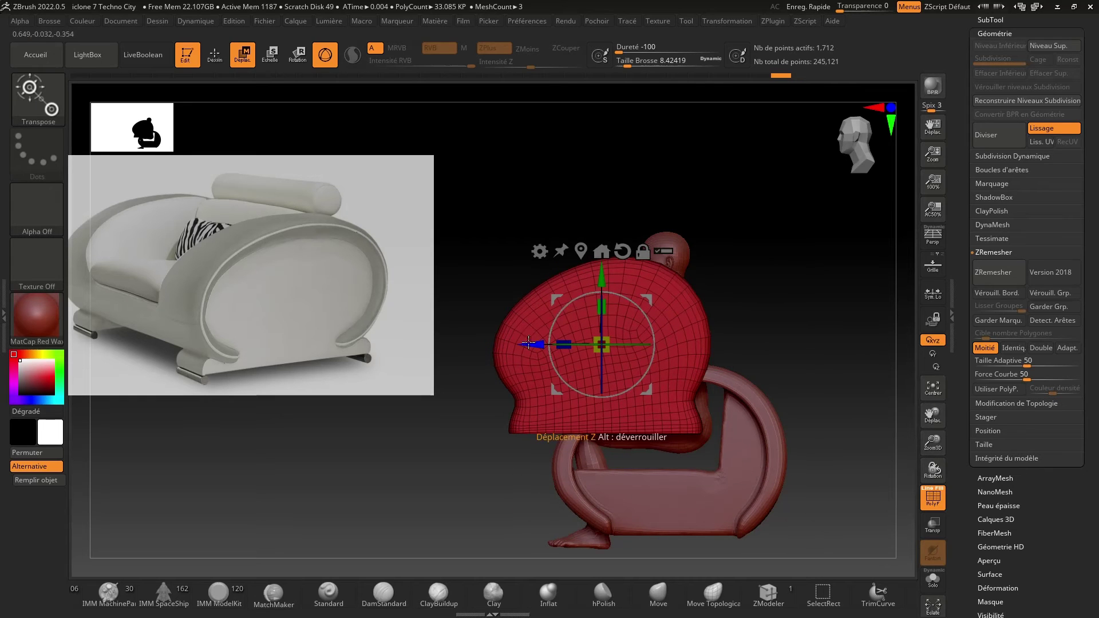
pyautogui.moveTo(528, 342); pyautogui.dragTo(588, 342)
pyautogui.moveTo(662, 282); pyautogui.dragTo(690, 397)
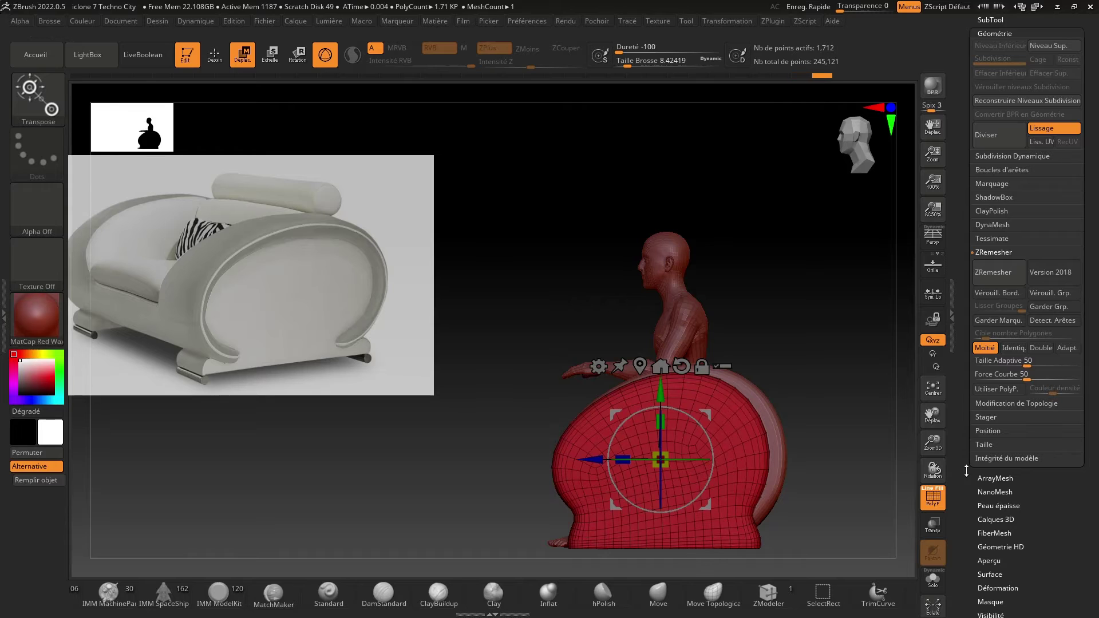
# Fine-tune the side panel's Z and Y position inside the armrest outline with transparency on, and turn transparency off.
pyautogui.moveTo(933, 443); pyautogui.dragTo(933, 498)
pyautogui.moveTo(932, 416); pyautogui.dragTo(895, 262)
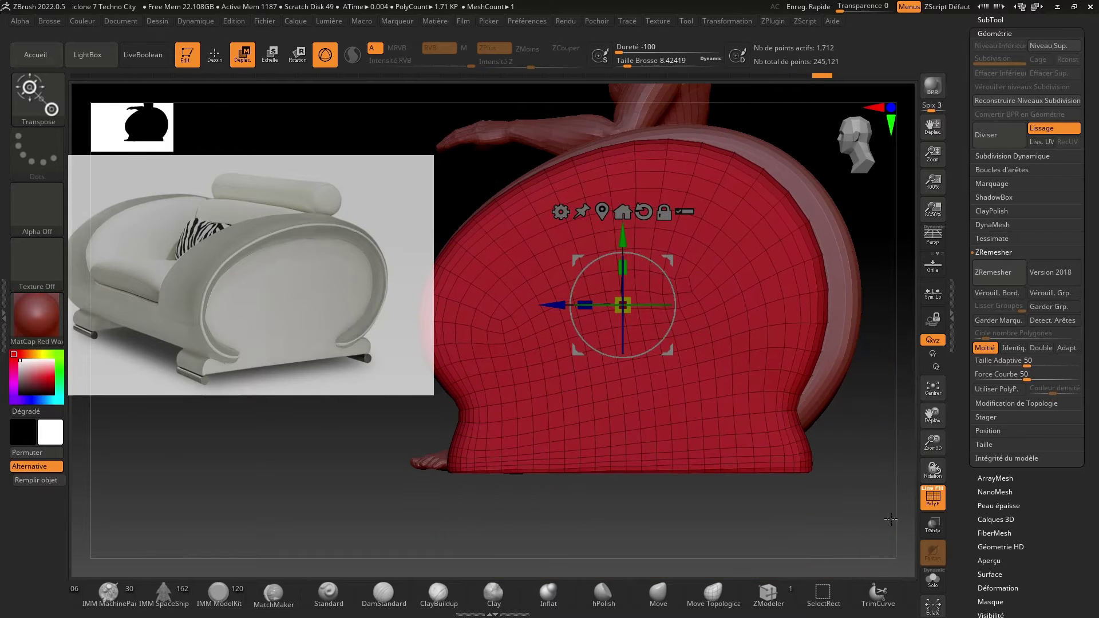
pyautogui.click(933, 525)
pyautogui.moveTo(553, 303); pyautogui.dragTo(574, 307)
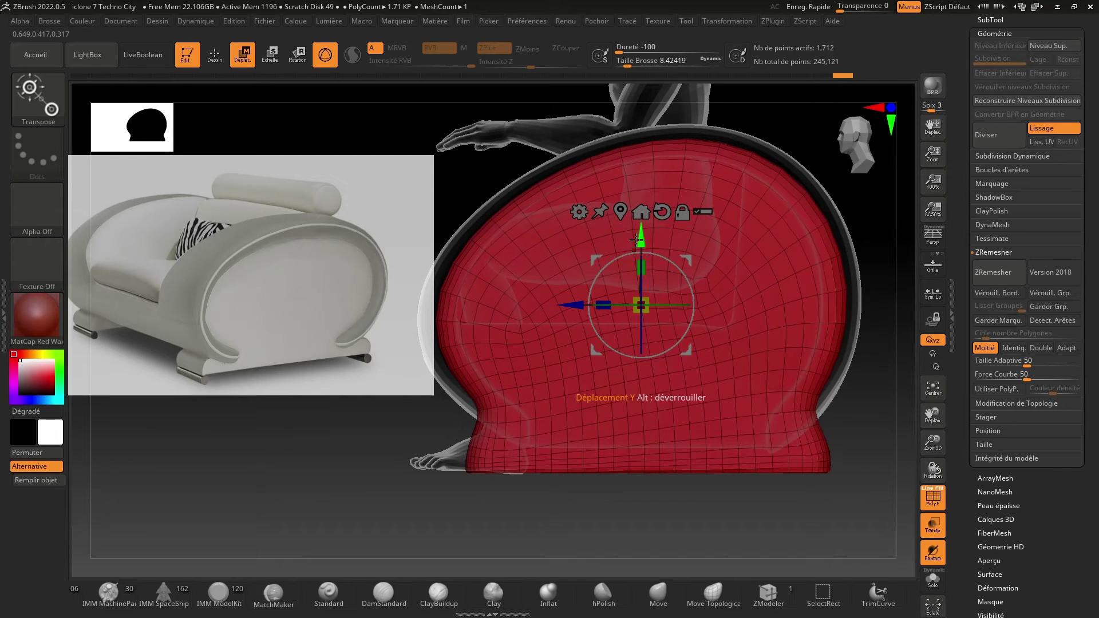
pyautogui.moveTo(639, 239); pyautogui.dragTo(640, 240)
pyautogui.click(932, 531)
# Push the side panel inward along X so it sits recessed within the armrest's rounded rim.
pyautogui.moveTo(821, 512); pyautogui.dragTo(801, 453)
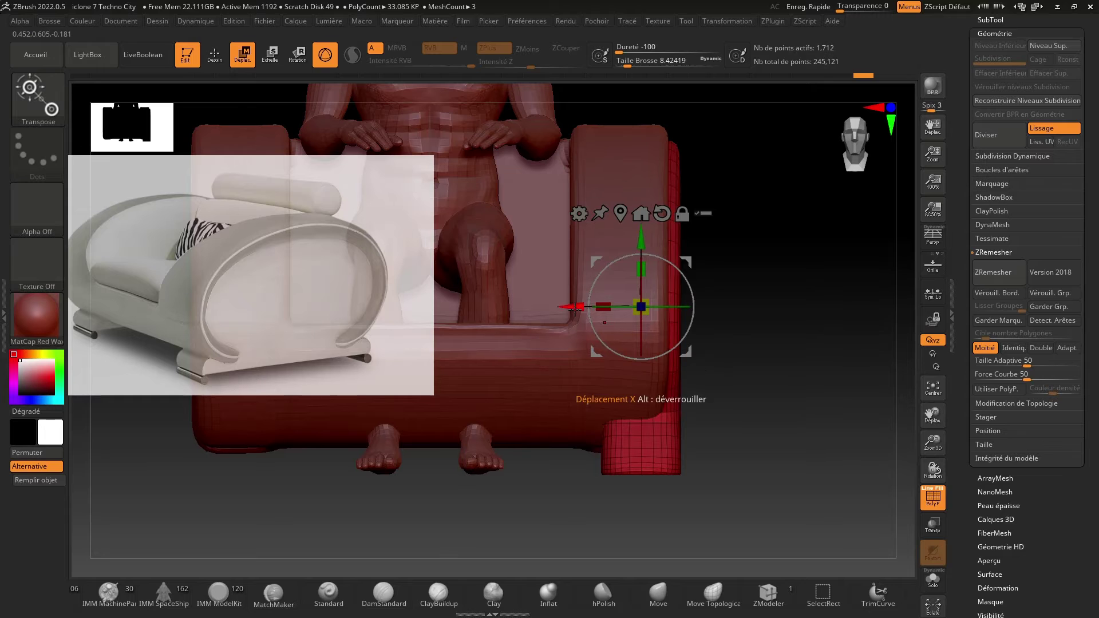
pyautogui.moveTo(574, 308); pyautogui.dragTo(536, 308)
pyautogui.moveTo(724, 231)
pyautogui.mouseDown()
pyautogui.moveTo(740, 245)
pyautogui.moveTo(729, 247)
pyautogui.mouseUp()
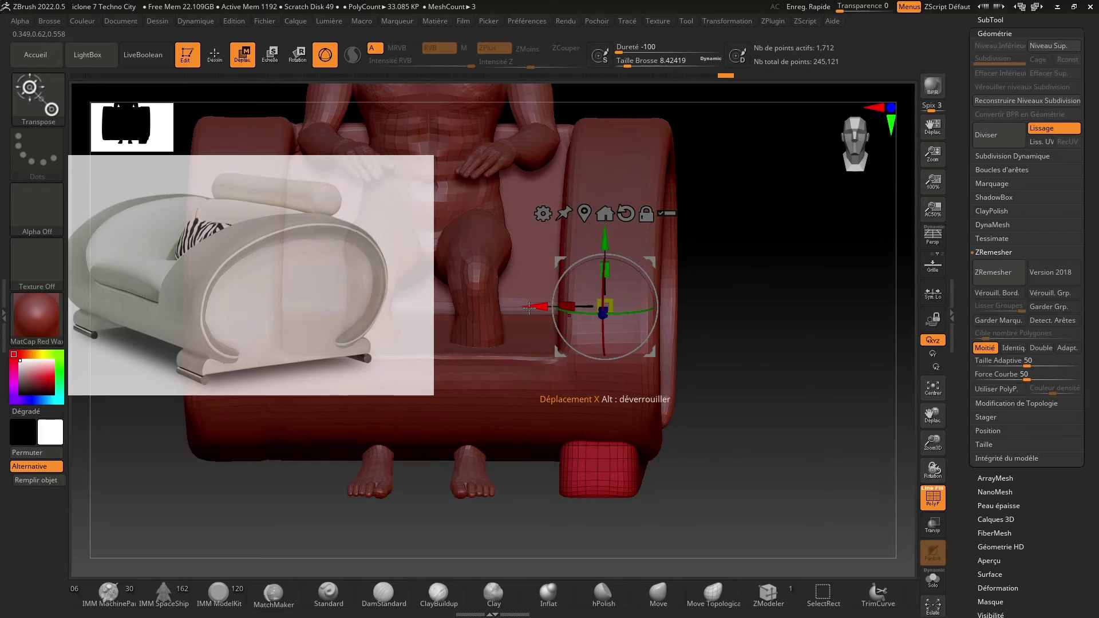
pyautogui.moveTo(529, 308); pyautogui.dragTo(529, 308)
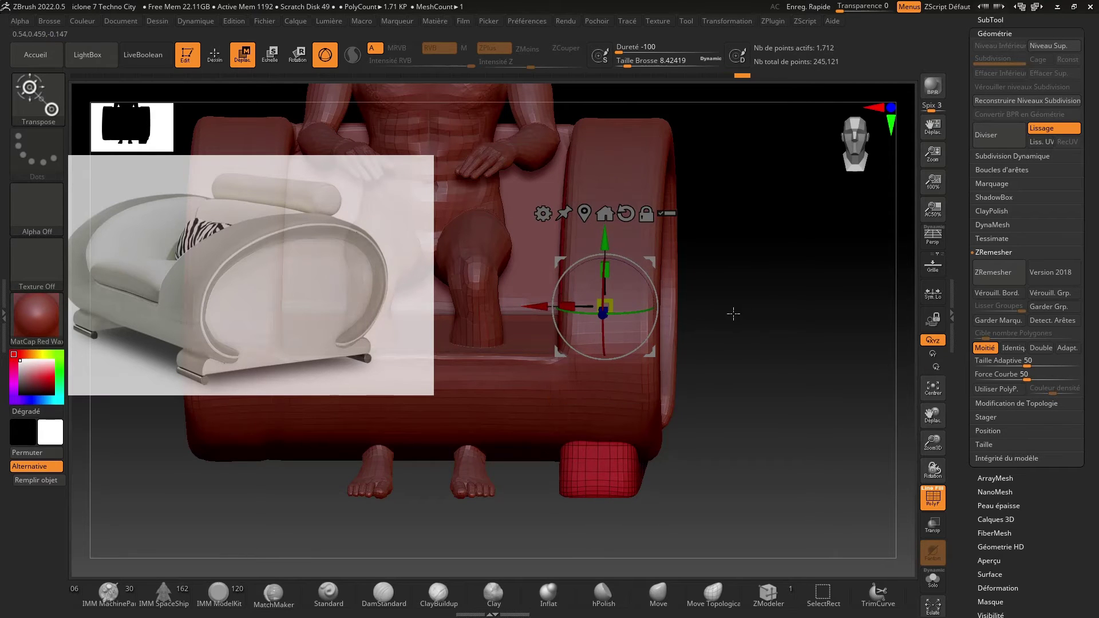
pyautogui.moveTo(756, 309); pyautogui.dragTo(869, 496)
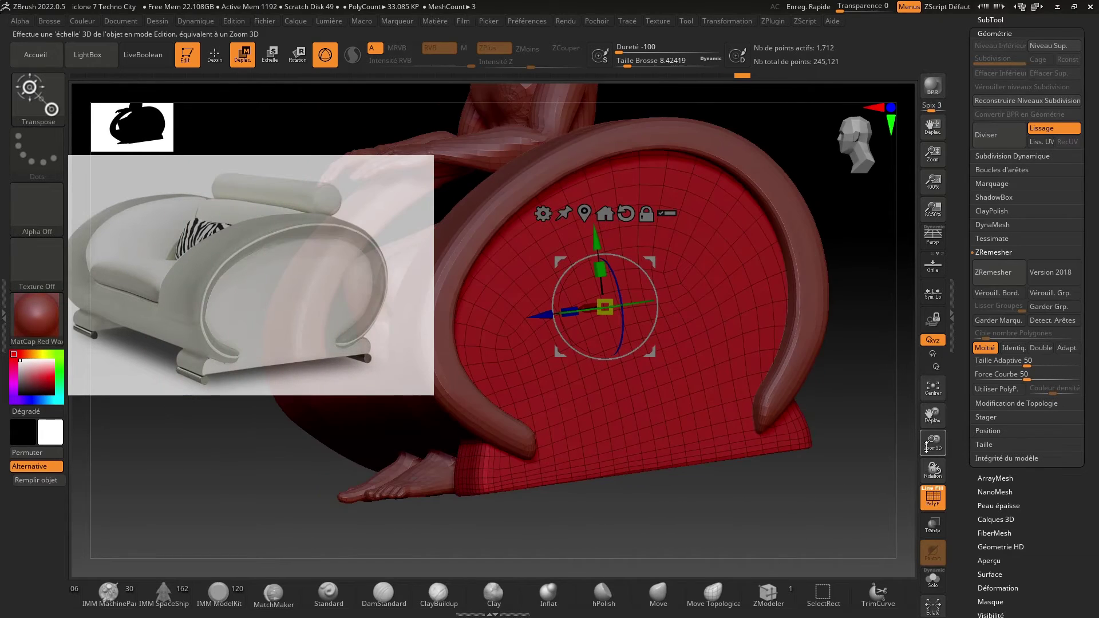
# Append a Cylinder3D primitive as a new subtool of the sofa and make it the active subtool.
pyautogui.moveTo(932, 442); pyautogui.dragTo(882, 447)
pyautogui.moveTo(836, 465); pyautogui.dragTo(744, 467)
pyautogui.moveTo(580, 458); pyautogui.dragTo(582, 466)
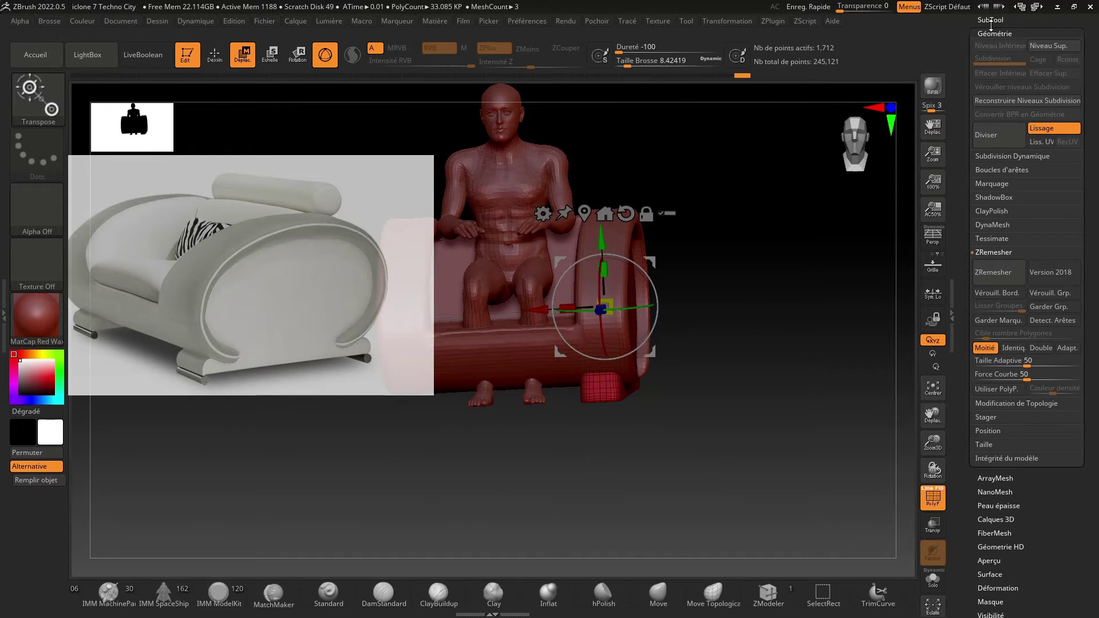
pyautogui.click(991, 24)
pyautogui.moveTo(807, 344); pyautogui.dragTo(793, 340)
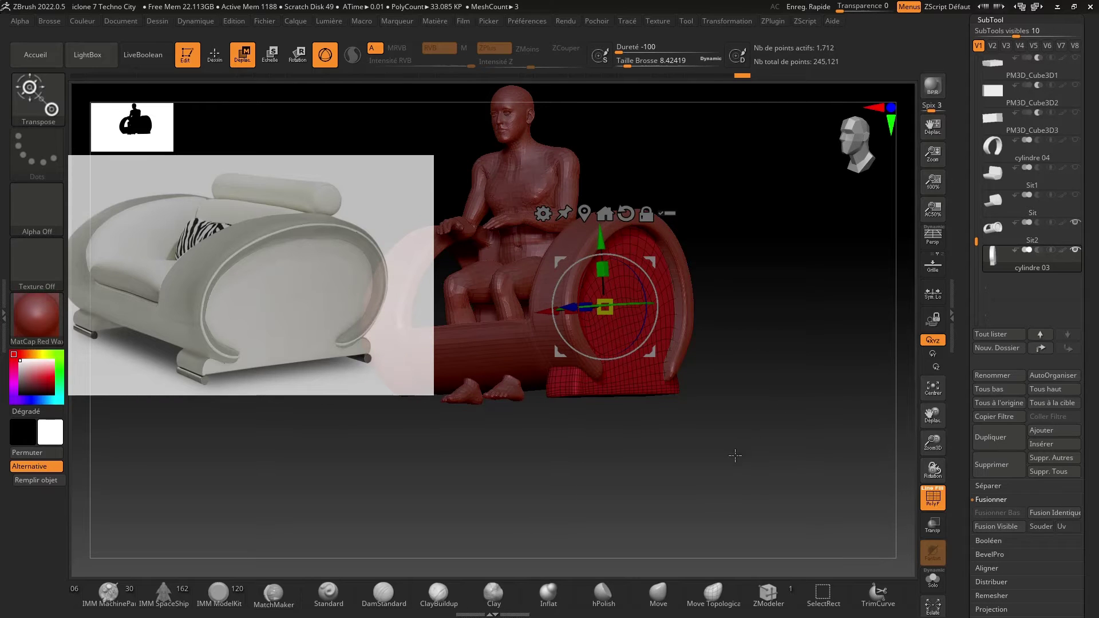
pyautogui.keyDown('shift'); pyautogui.moveTo(735, 456); pyautogui.dragTo(528, 441); pyautogui.keyUp('shift')
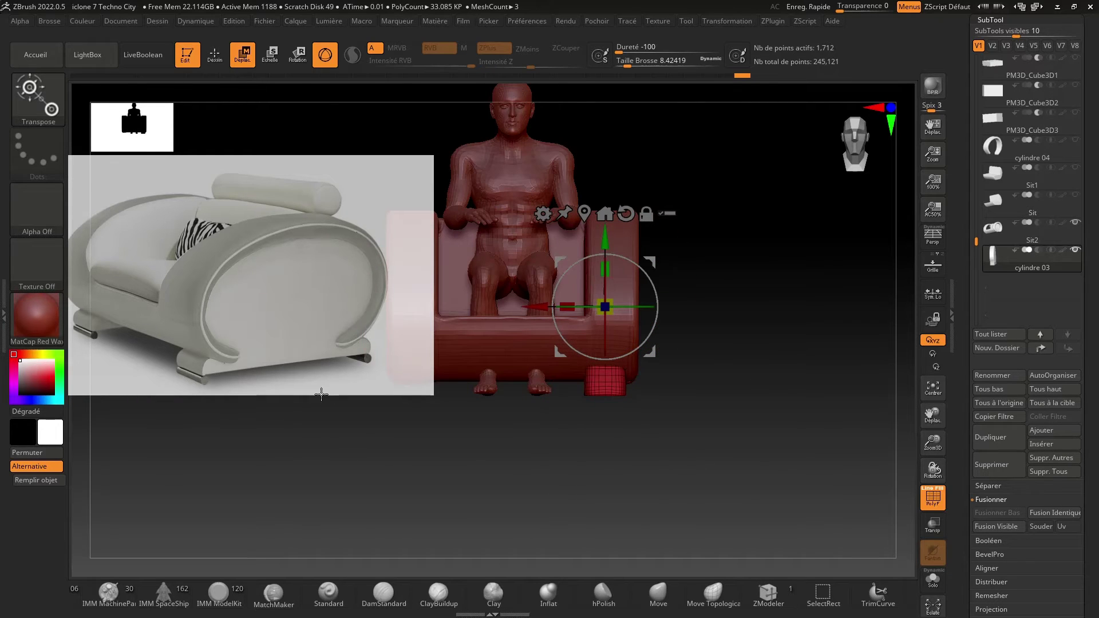
pyautogui.moveTo(613, 490); pyautogui.dragTo(607, 461)
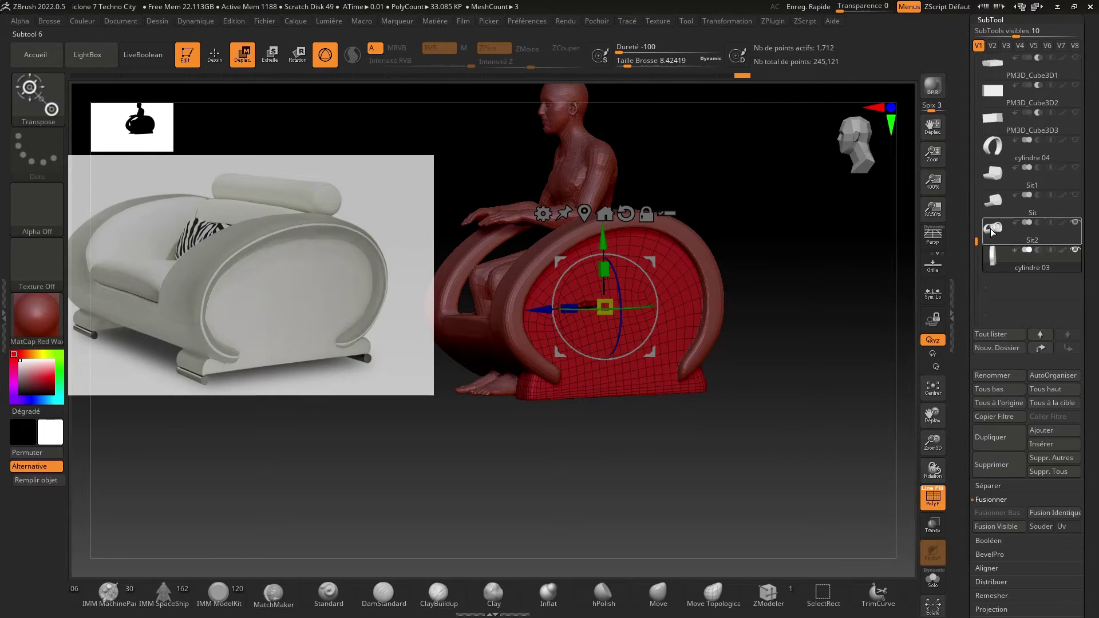
pyautogui.click(1040, 438)
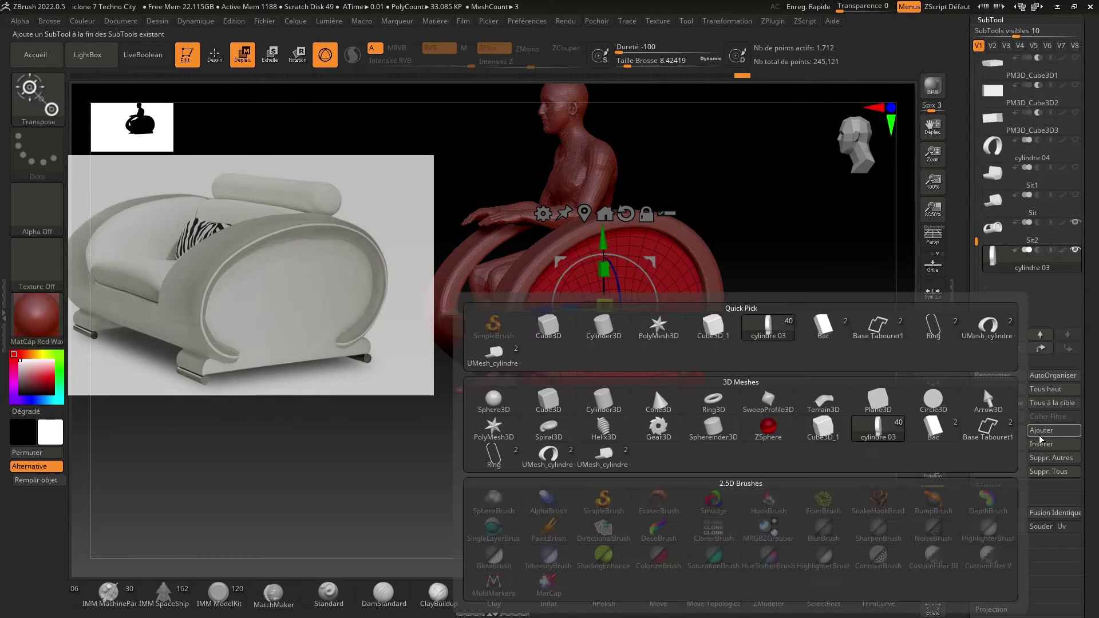
pyautogui.click(655, 387)
pyautogui.click(995, 277)
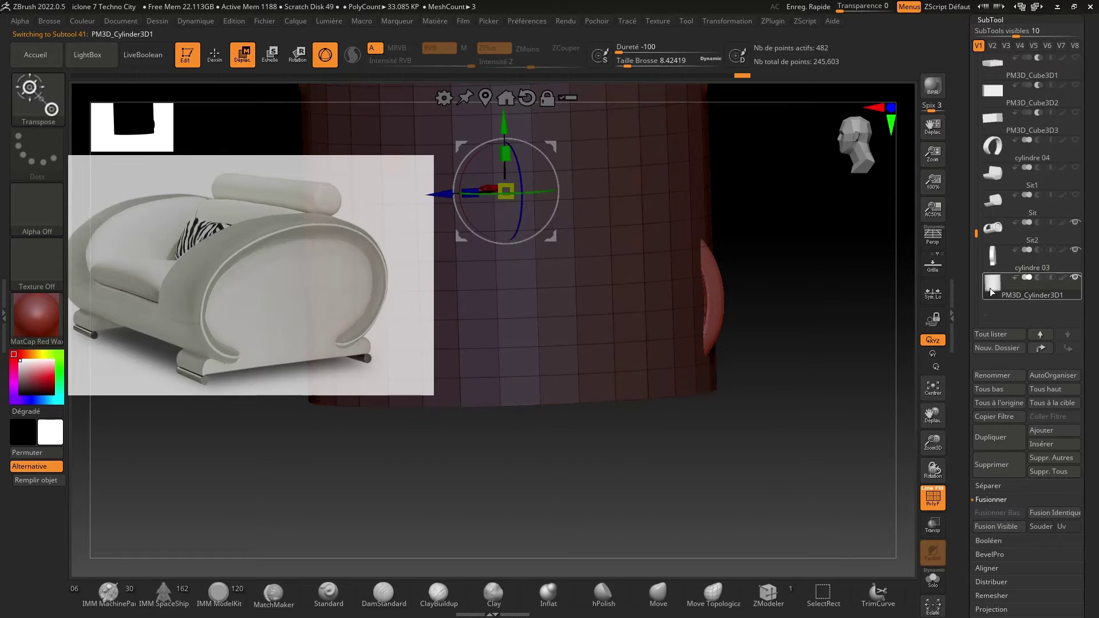
# Rotate the new cylinder about its Z axis so that it lies horizontally across the sofa's width.
pyautogui.moveTo(832, 317); pyautogui.dragTo(882, 326)
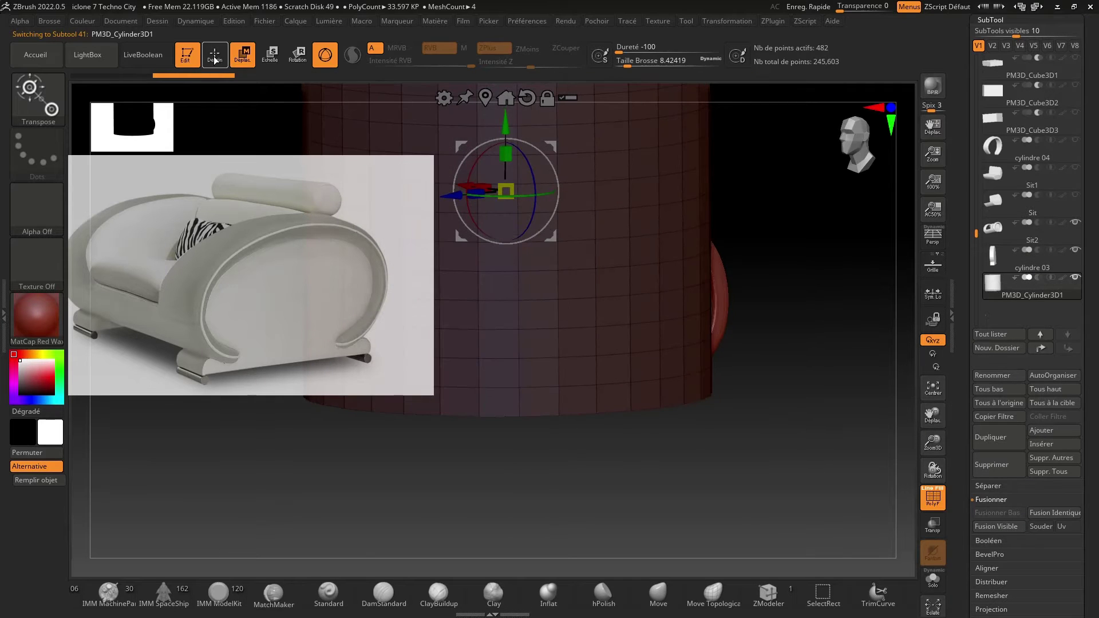
pyautogui.moveTo(823, 485); pyautogui.dragTo(904, 481)
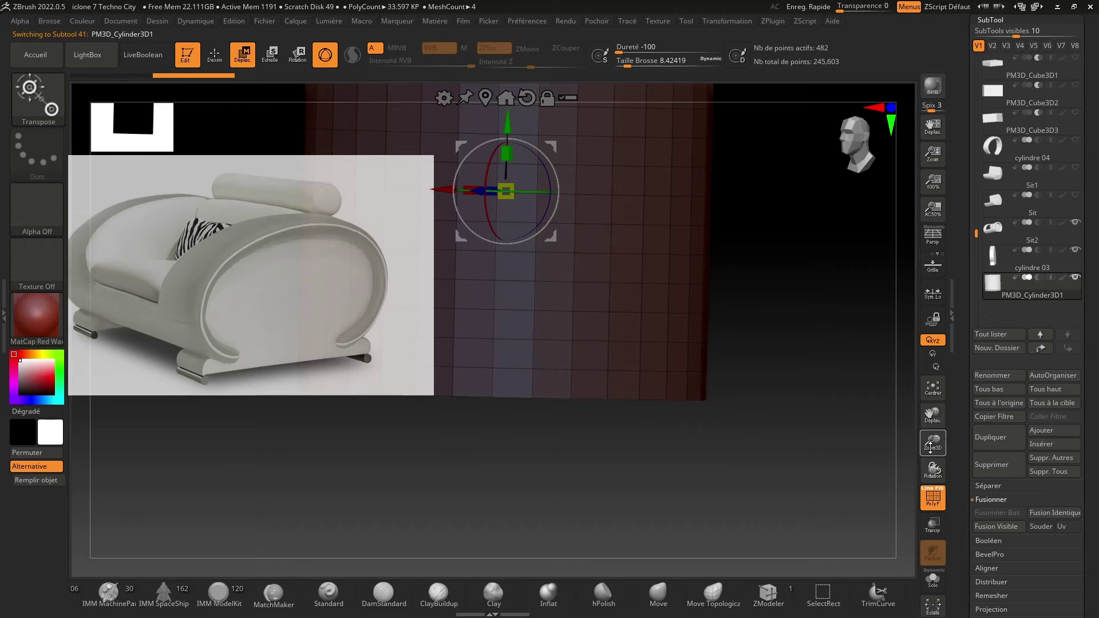
pyautogui.moveTo(931, 445); pyautogui.dragTo(783, 365)
pyautogui.moveTo(937, 422); pyautogui.dragTo(1082, 577)
pyautogui.keyDown('shift'); pyautogui.moveTo(872, 434); pyautogui.dragTo(748, 376); pyautogui.keyUp('shift')
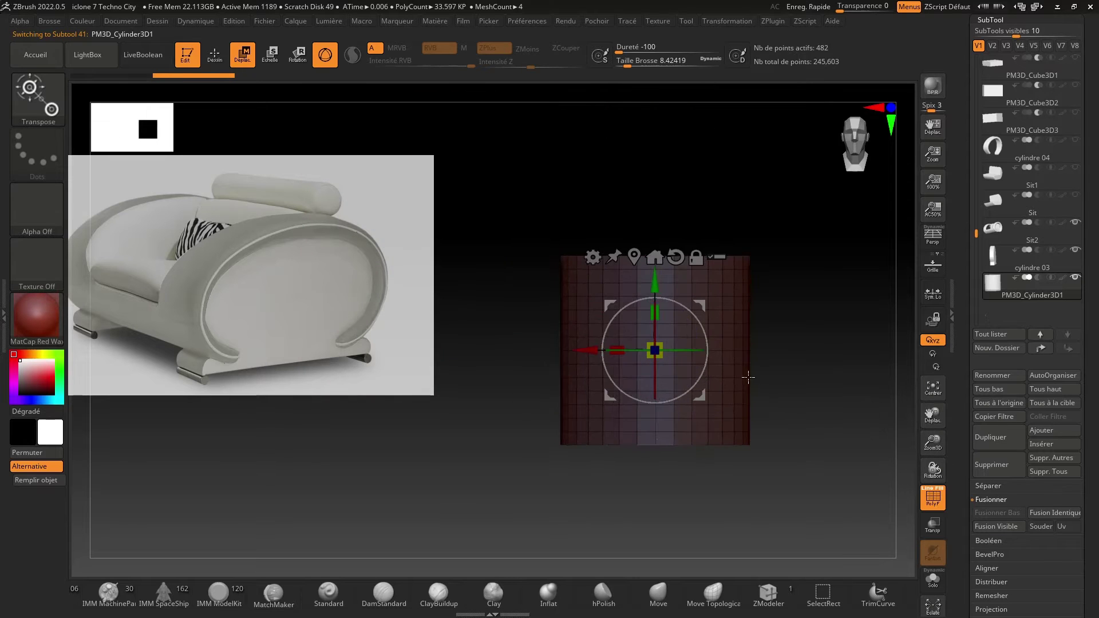
pyautogui.moveTo(841, 322); pyautogui.dragTo(804, 349)
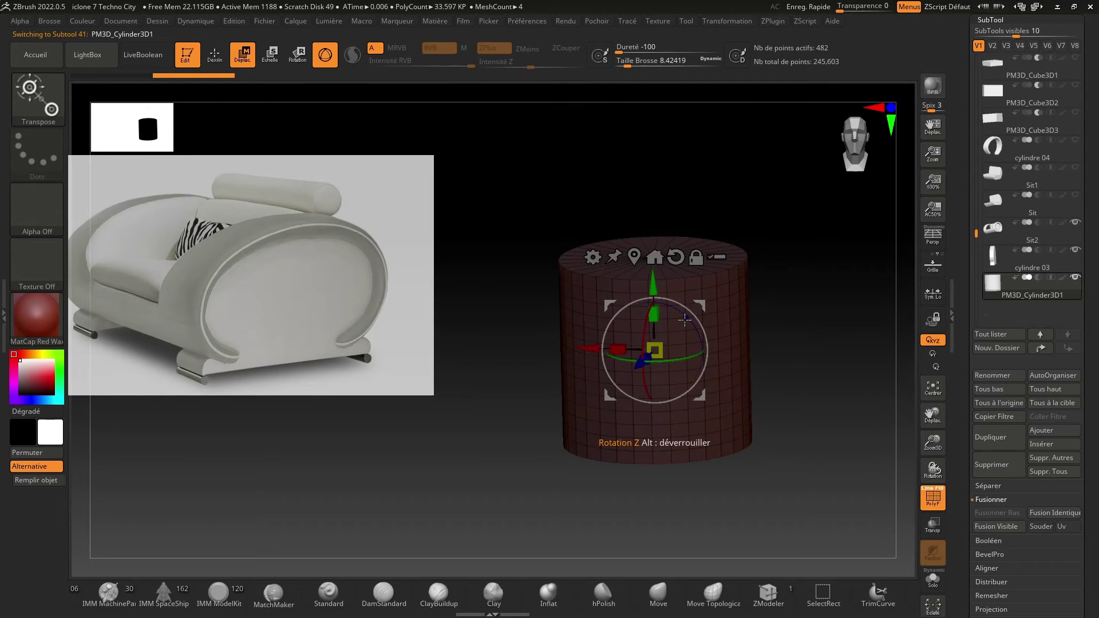
pyautogui.moveTo(690, 320); pyautogui.dragTo(671, 515)
pyautogui.moveTo(934, 443); pyautogui.dragTo(954, 466)
pyautogui.moveTo(933, 418); pyautogui.dragTo(845, 374)
pyautogui.keyDown('shift'); pyautogui.moveTo(712, 374); pyautogui.dragTo(748, 459); pyautogui.keyUp('shift')
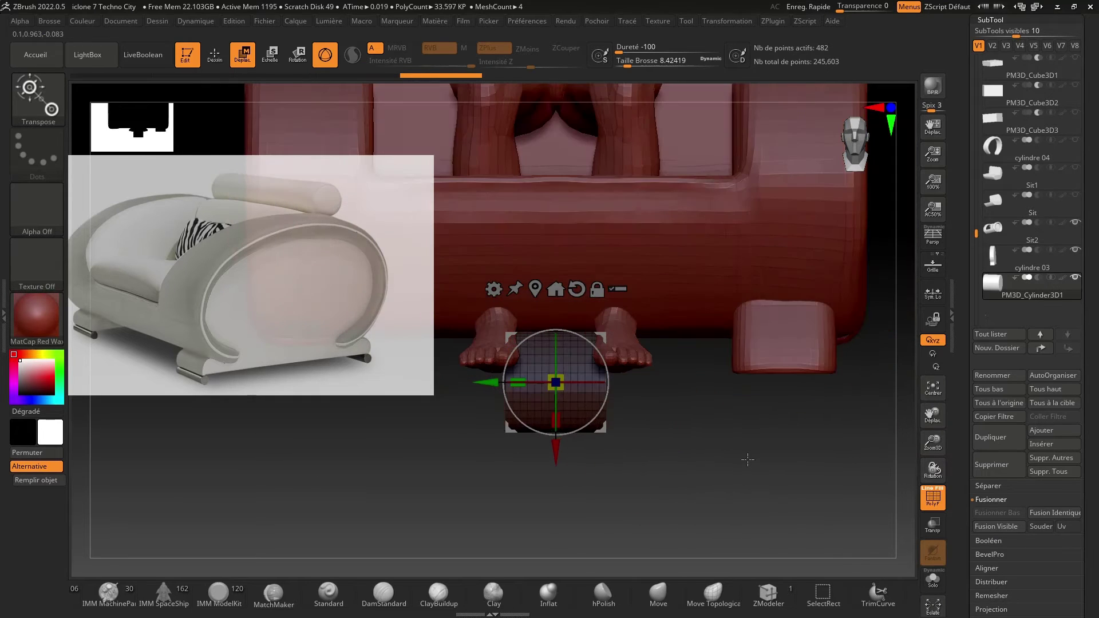
# Move the cylinder sideways beneath the side panel's foot and scale it down to a small rod.
pyautogui.moveTo(486, 382); pyautogui.dragTo(719, 382)
pyautogui.moveTo(738, 502); pyautogui.dragTo(707, 501)
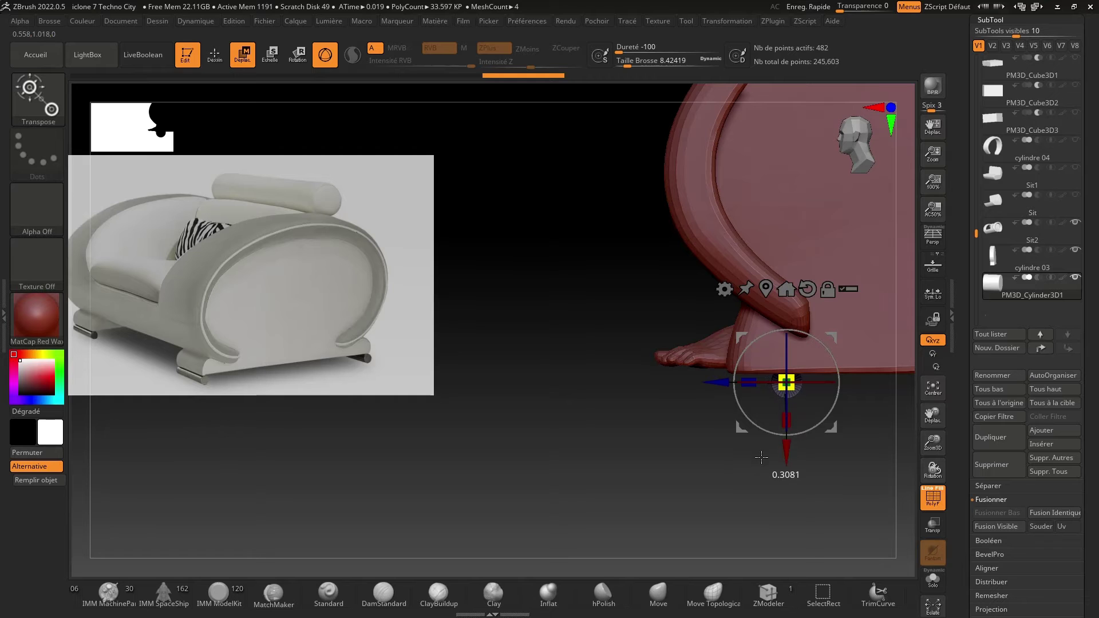
pyautogui.moveTo(761, 456); pyautogui.dragTo(707, 551)
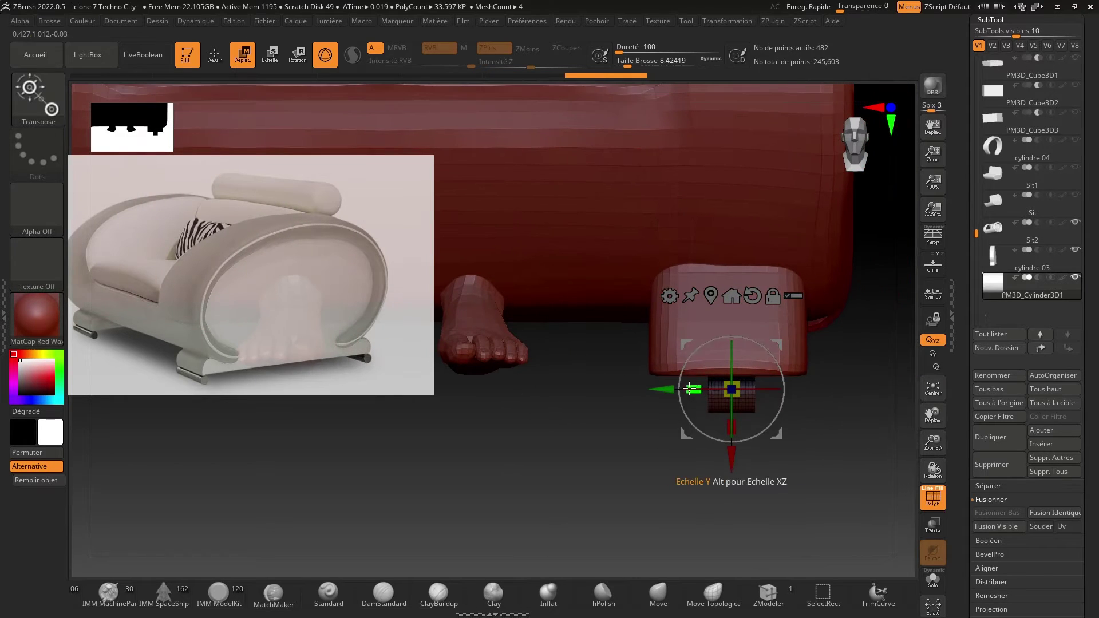
# Stretch the small cylinder along Y until it extends past both sides of the foot, and centre it underneath.
pyautogui.moveTo(691, 389); pyautogui.dragTo(649, 392)
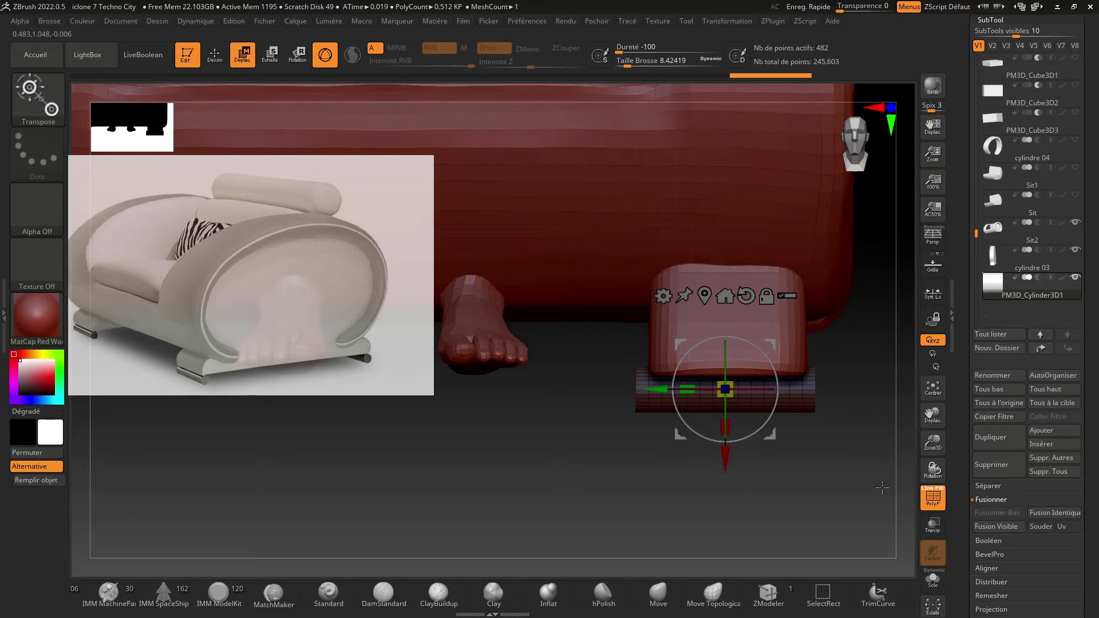
pyautogui.click(932, 523)
pyautogui.moveTo(932, 441); pyautogui.dragTo(933, 471)
pyautogui.moveTo(651, 388); pyautogui.dragTo(654, 389)
pyautogui.click(937, 536)
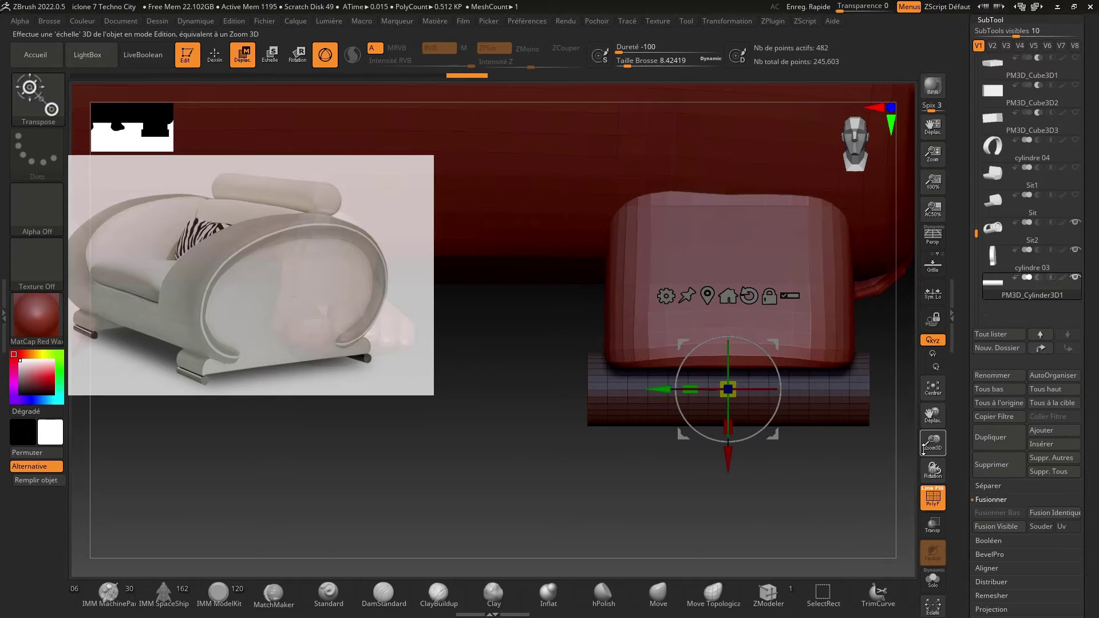
# Move the rod forward to the side panel's front lower corner and raise it slightly against the underside.
pyautogui.moveTo(933, 441); pyautogui.dragTo(752, 494)
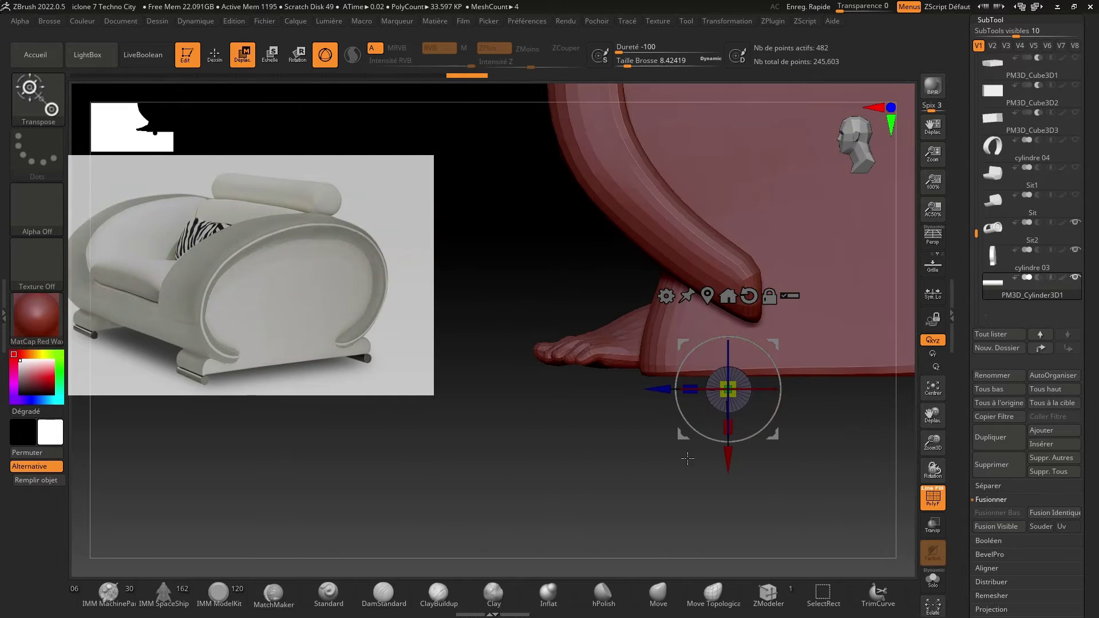
pyautogui.moveTo(652, 390); pyautogui.dragTo(591, 397)
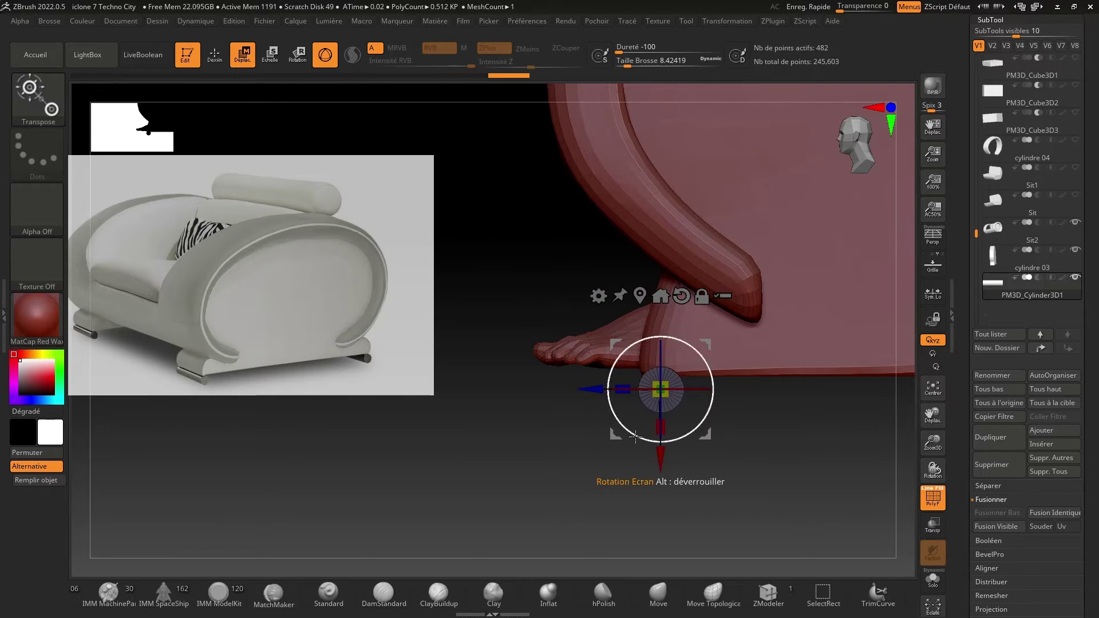
pyautogui.moveTo(661, 451)
pyautogui.mouseDown()
pyautogui.moveTo(658, 467)
pyautogui.moveTo(649, 454)
pyautogui.mouseUp()
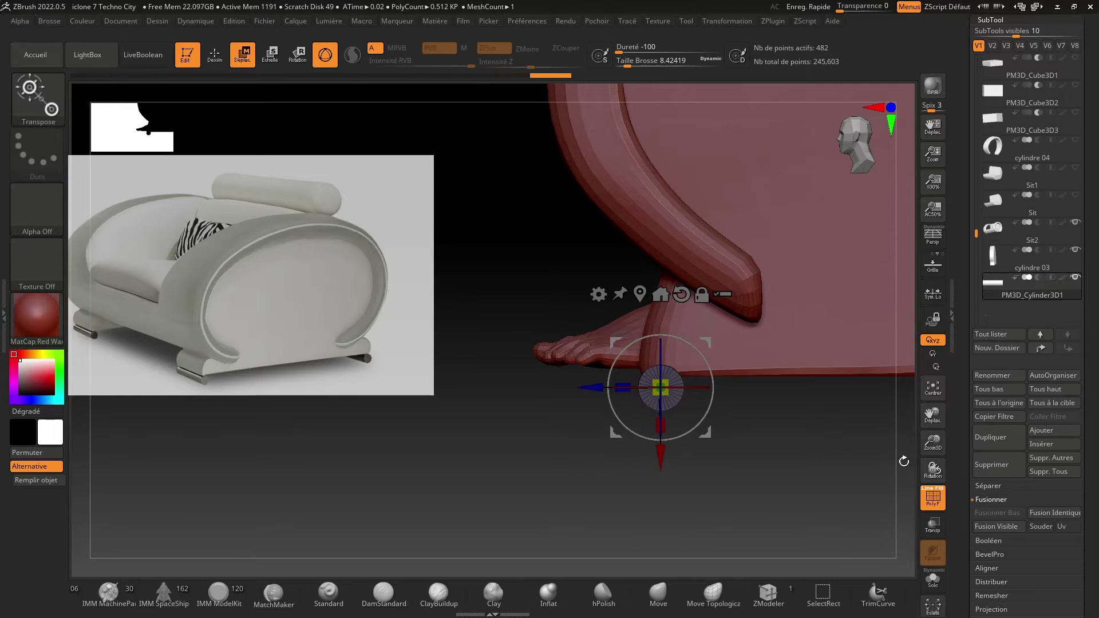
pyautogui.moveTo(933, 444); pyautogui.dragTo(904, 406)
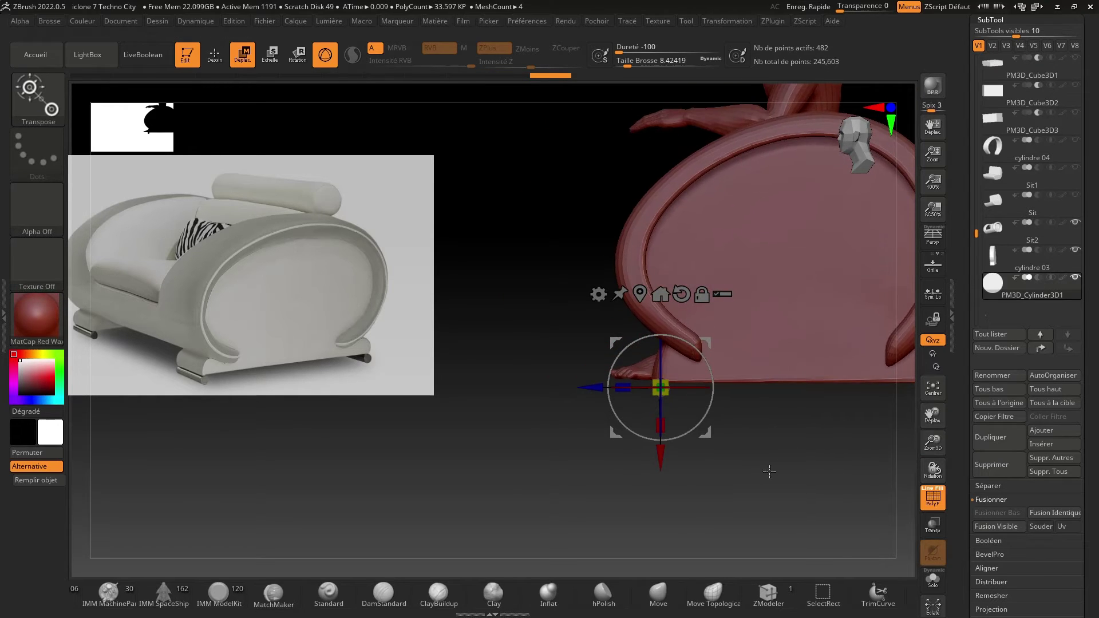
pyautogui.moveTo(768, 474); pyautogui.dragTo(770, 496)
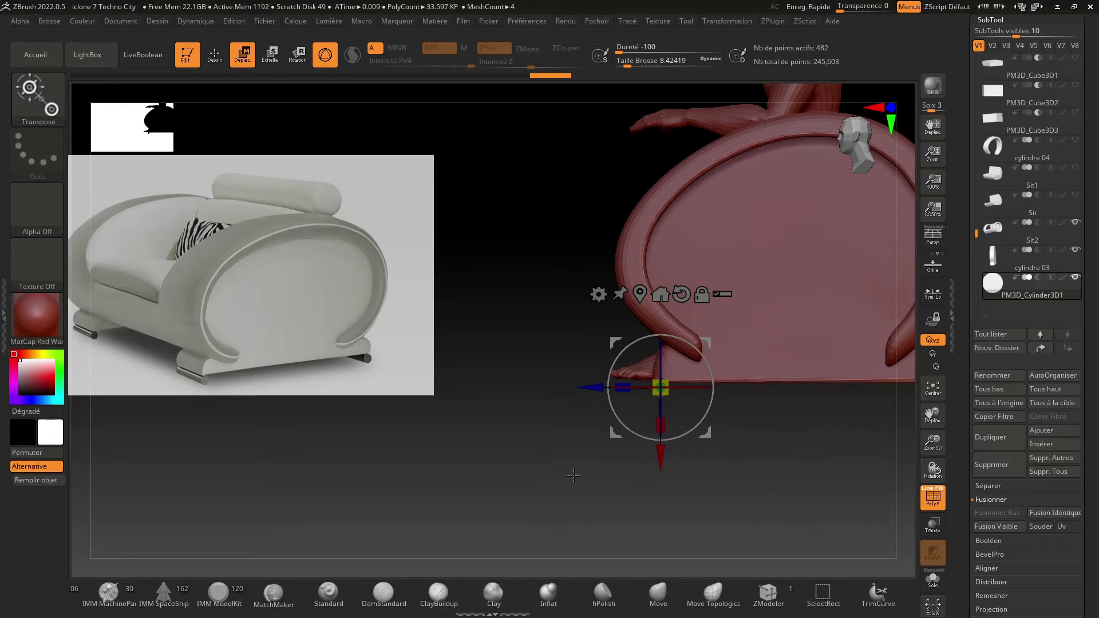
# Duplicate the rod and move the copy along the base to the side panel's rear lower corner.
pyautogui.hotkey('ctrl', 'shift', 'd')
pyautogui.moveTo(582, 389); pyautogui.dragTo(813, 389)
pyautogui.moveTo(933, 417); pyautogui.dragTo(863, 424)
pyautogui.moveTo(936, 444); pyautogui.dragTo(935, 454)
pyautogui.moveTo(659, 396); pyautogui.dragTo(705, 389)
pyautogui.moveTo(680, 475)
pyautogui.mouseDown()
pyautogui.moveTo(618, 474)
pyautogui.moveTo(699, 483)
pyautogui.mouseUp()
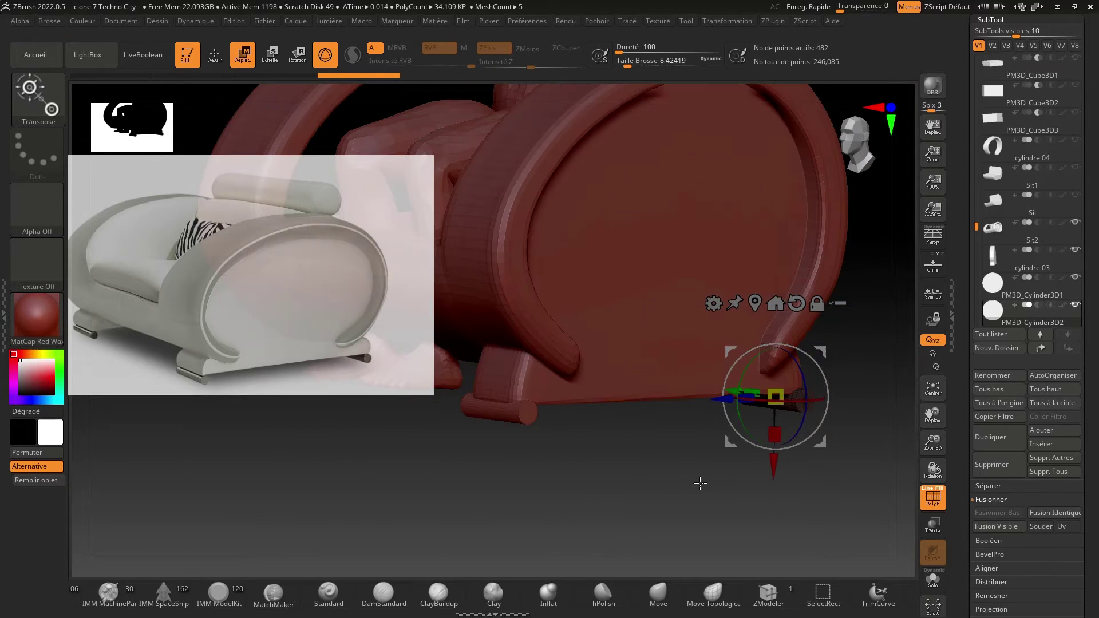
# Merge the front rod with its rear copy into a single subtool.
pyautogui.click(995, 285)
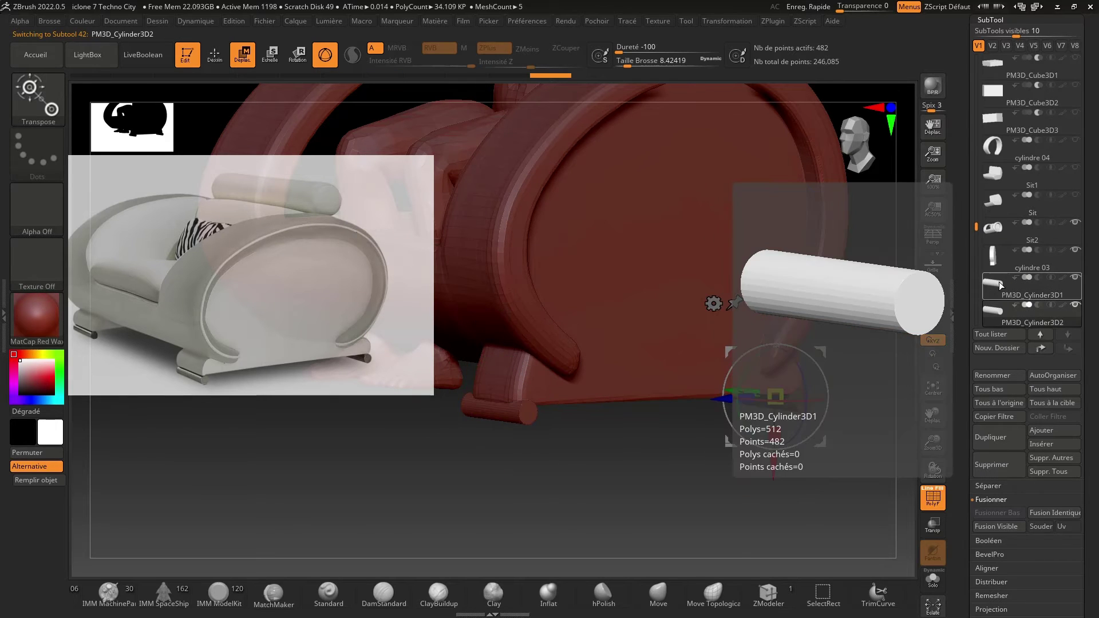
pyautogui.click(997, 283)
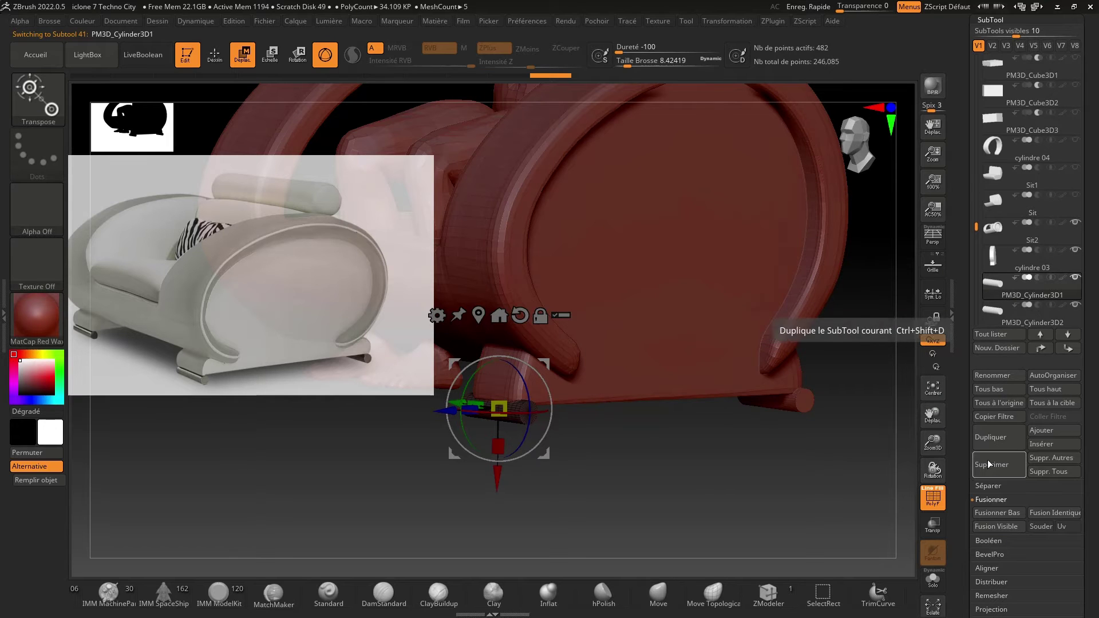
pyautogui.click(1011, 517)
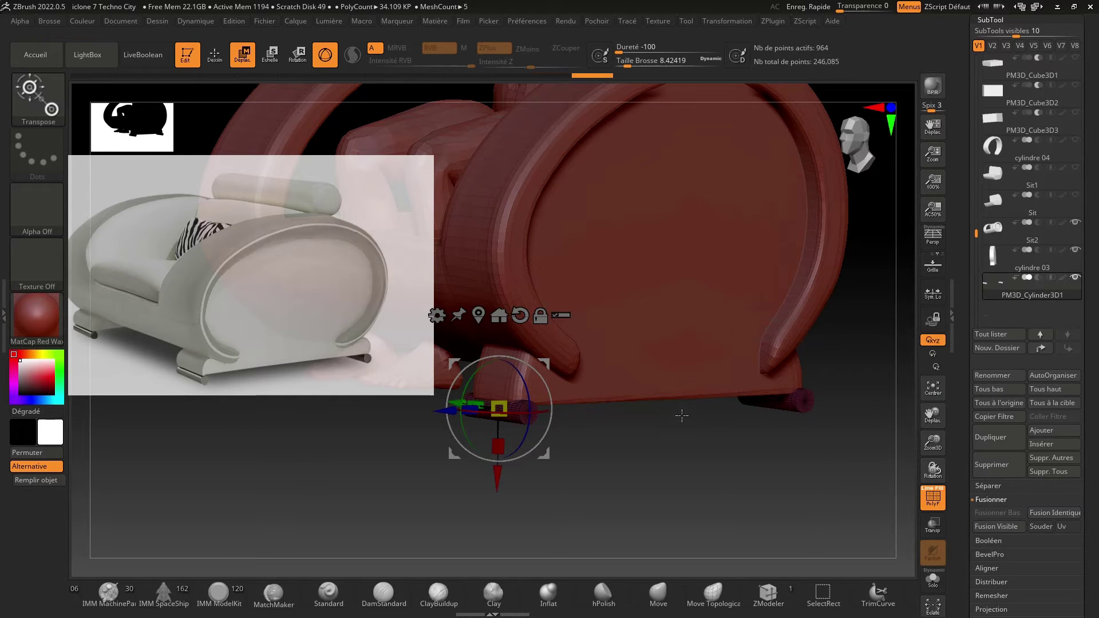
# Centre the gizmo on the merged rods and reset its orientation to the world axes.
pyautogui.click(882, 375)
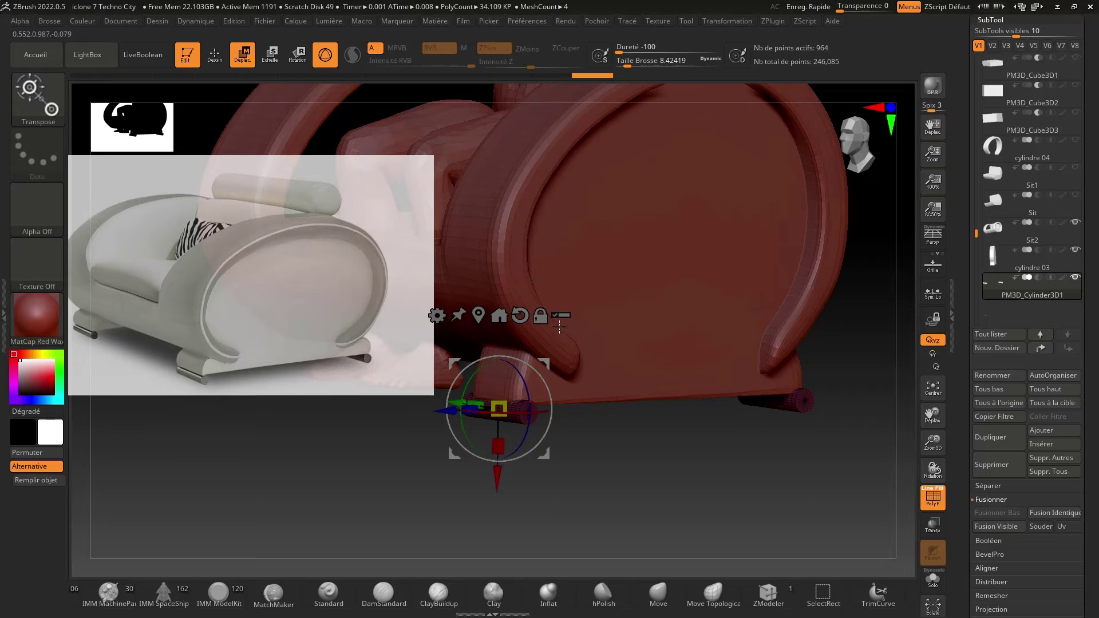
pyautogui.click(498, 315)
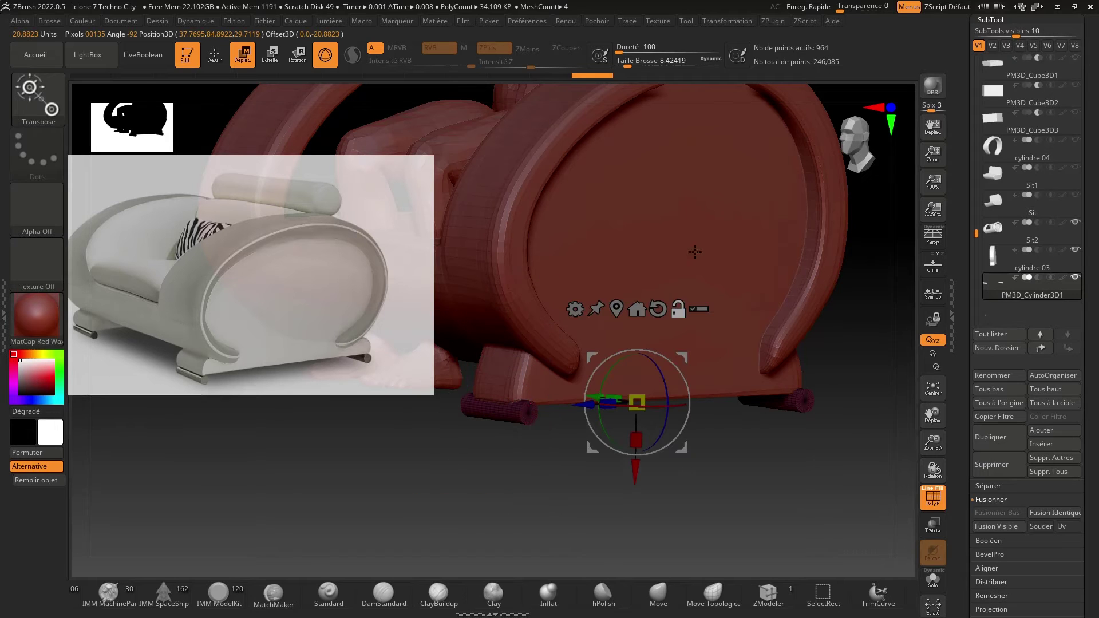
pyautogui.click(657, 309)
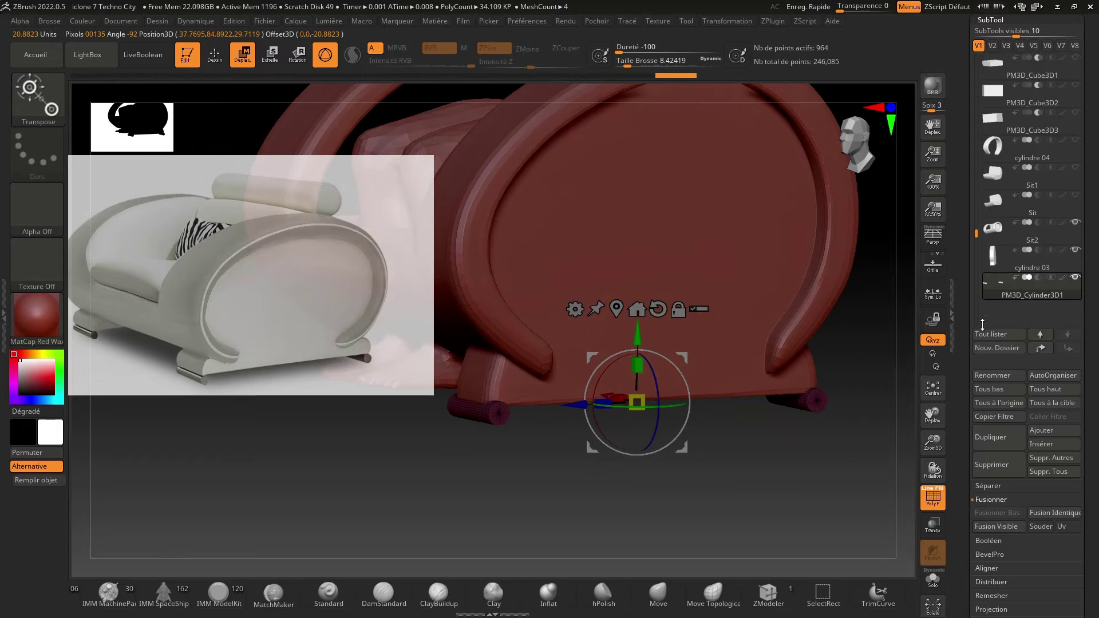
# Rename the merged rods subtool as "Pieds".
pyautogui.click(987, 379)
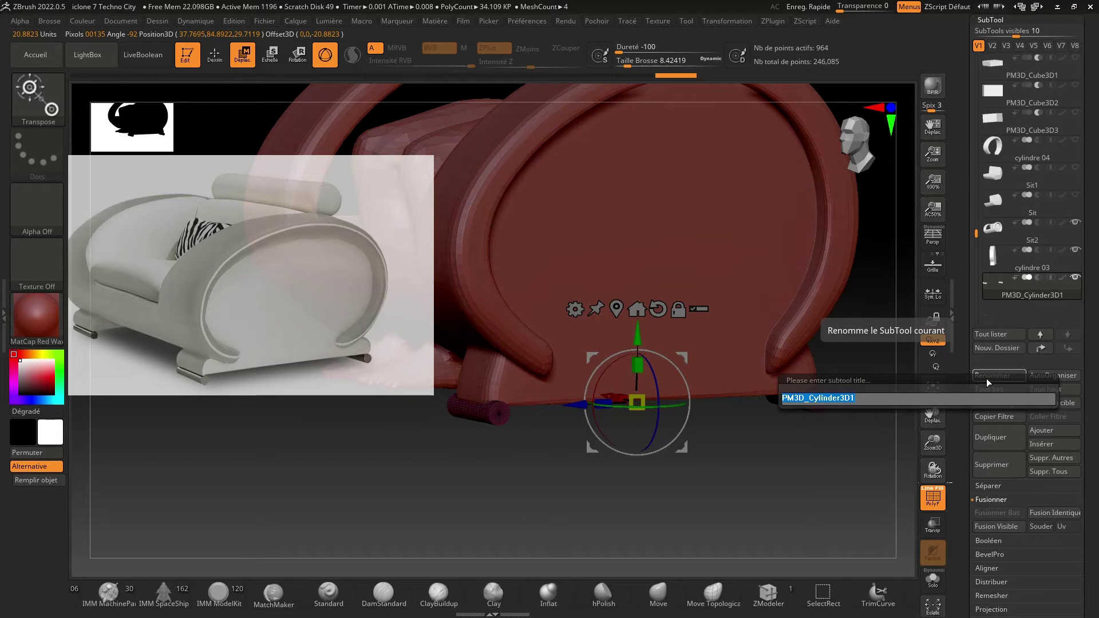
pyautogui.write('F')
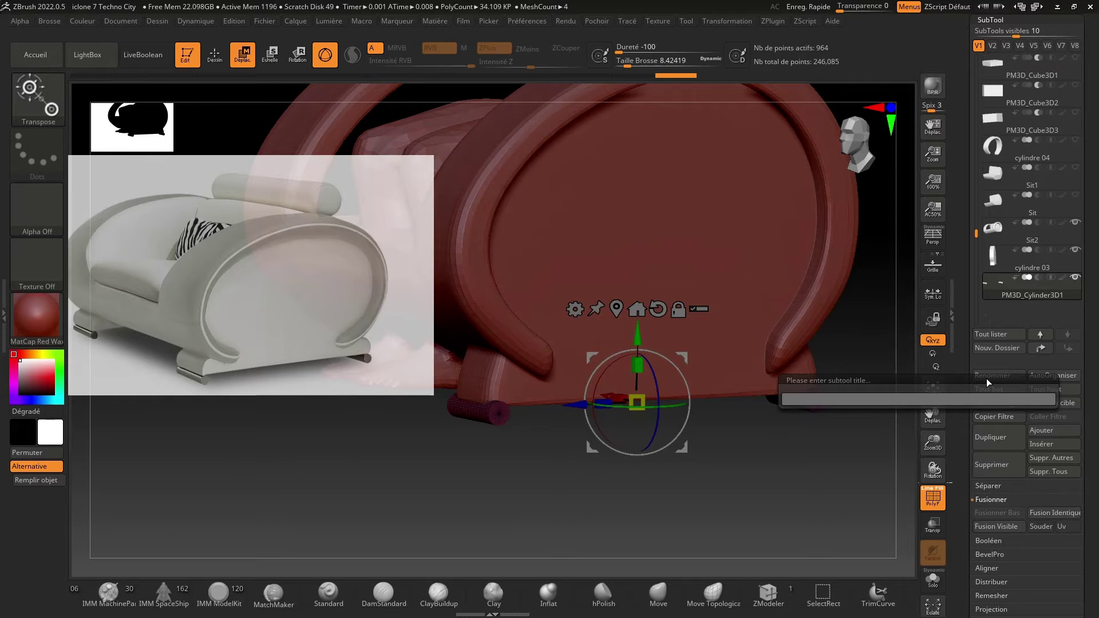
pyautogui.write('ieds')
pyautogui.press('Return')
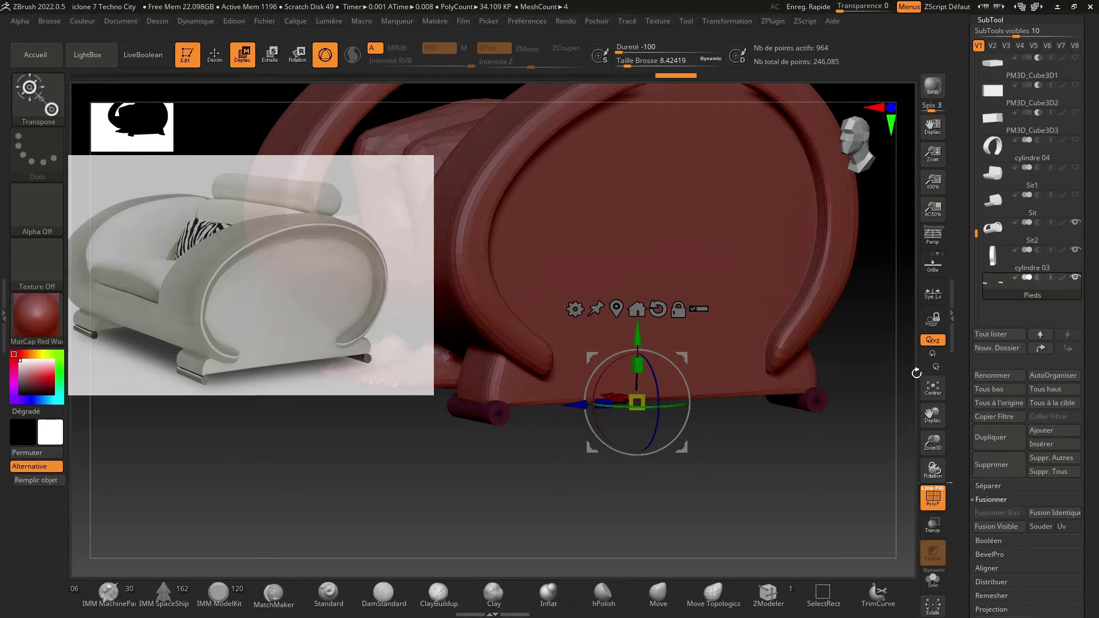
pyautogui.moveTo(805, 438); pyautogui.dragTo(1011, 442)
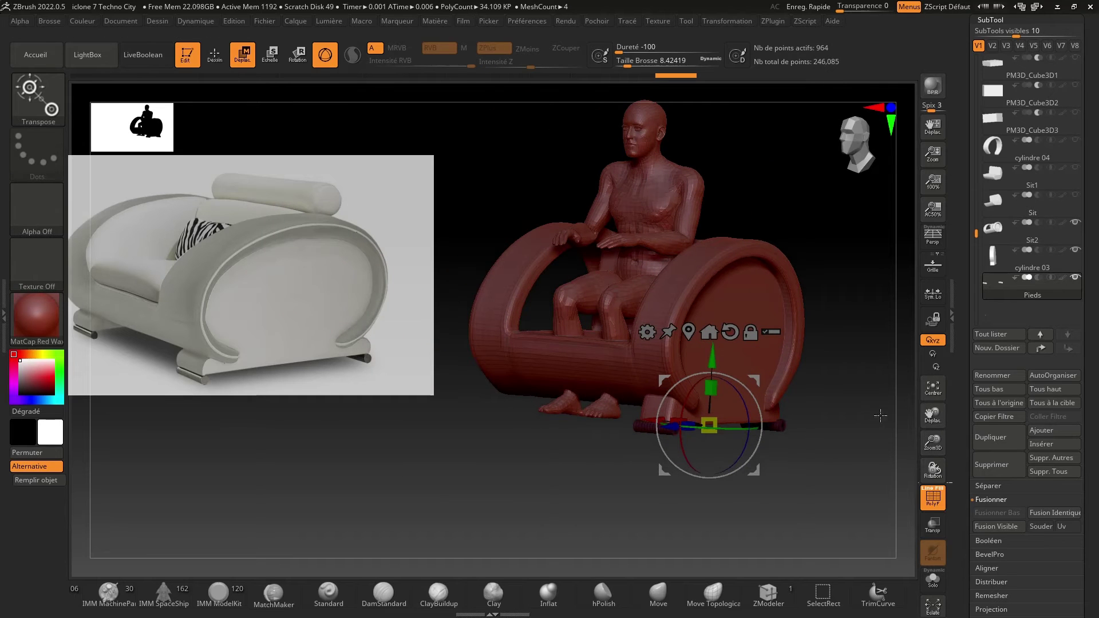
# Rename the side panel subtool "cylindre 03" as "Cote".
pyautogui.click(1000, 256)
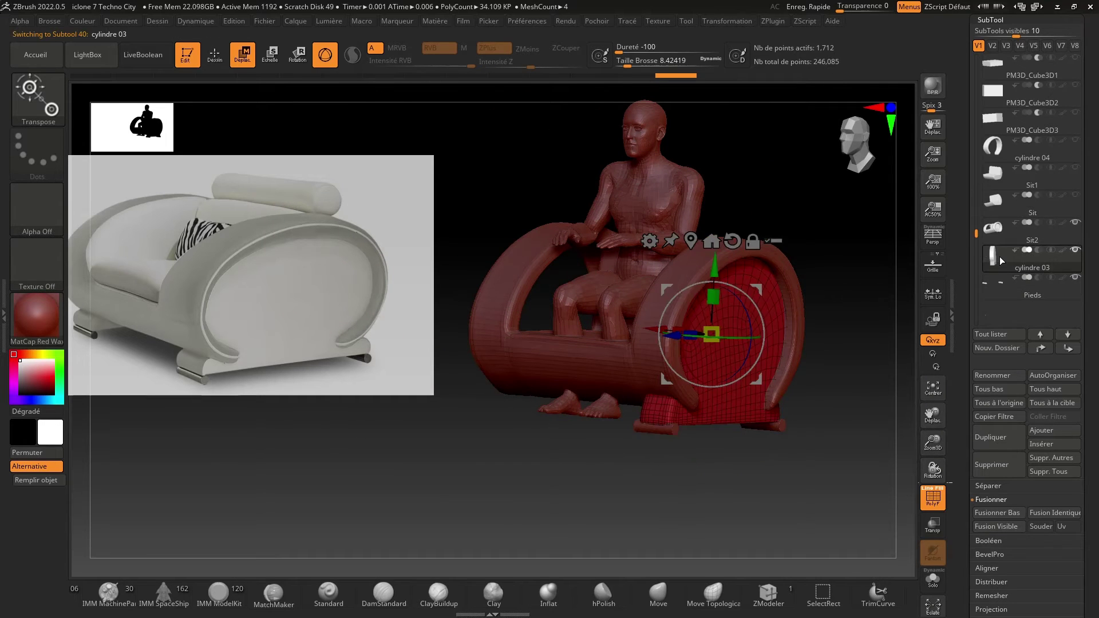
pyautogui.click(987, 377)
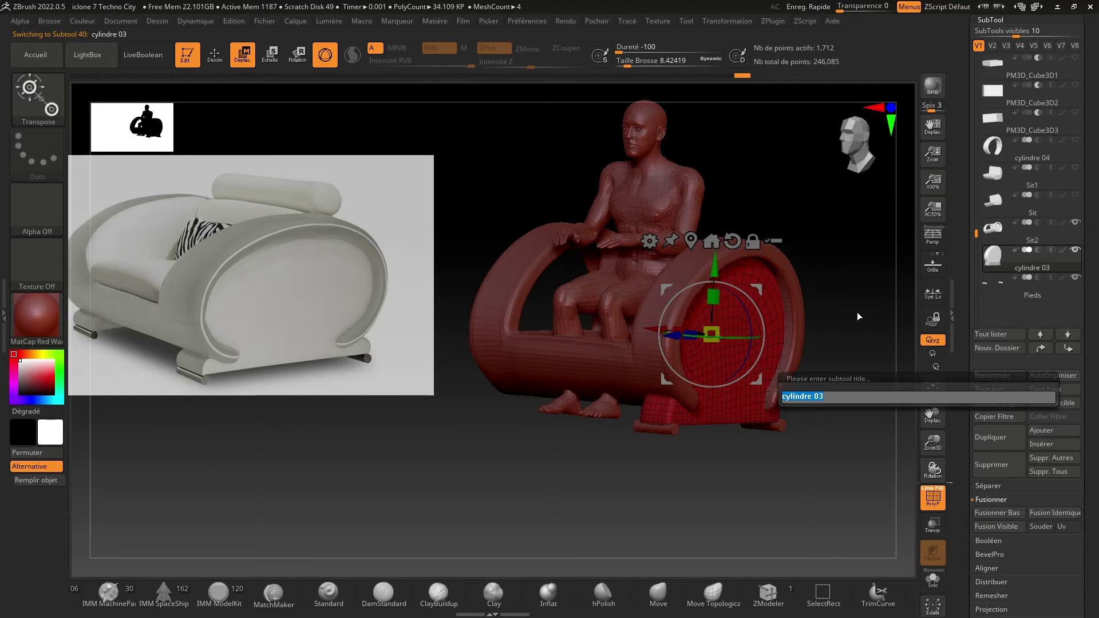
pyautogui.write('Cote')
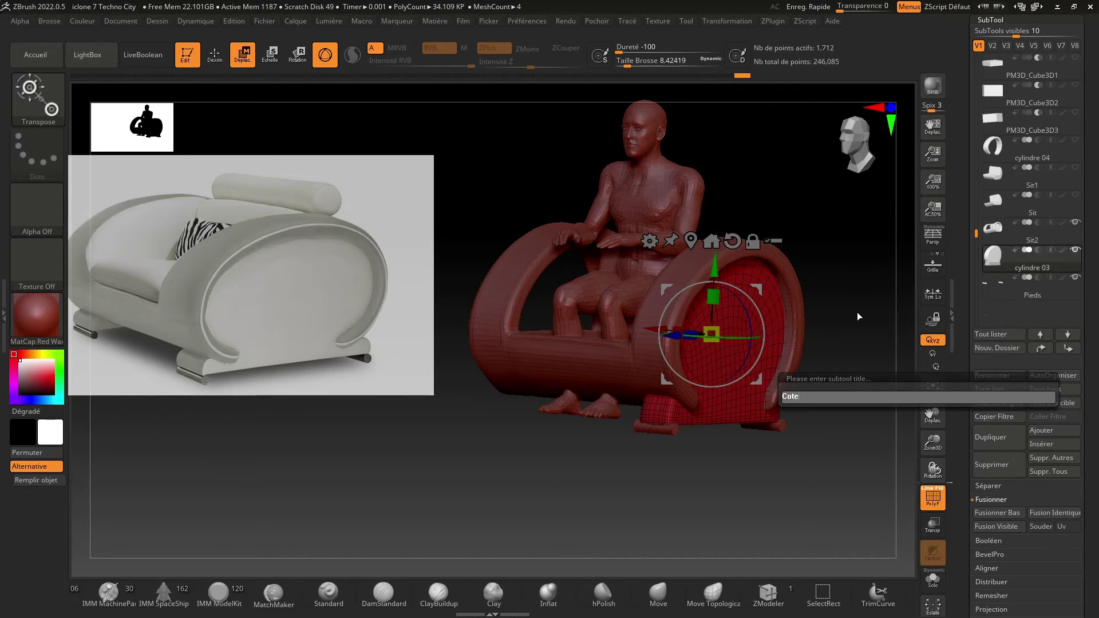
pyautogui.press('Return')
pyautogui.moveTo(825, 403); pyautogui.dragTo(961, 265)
pyautogui.moveTo(804, 355); pyautogui.dragTo(878, 324)
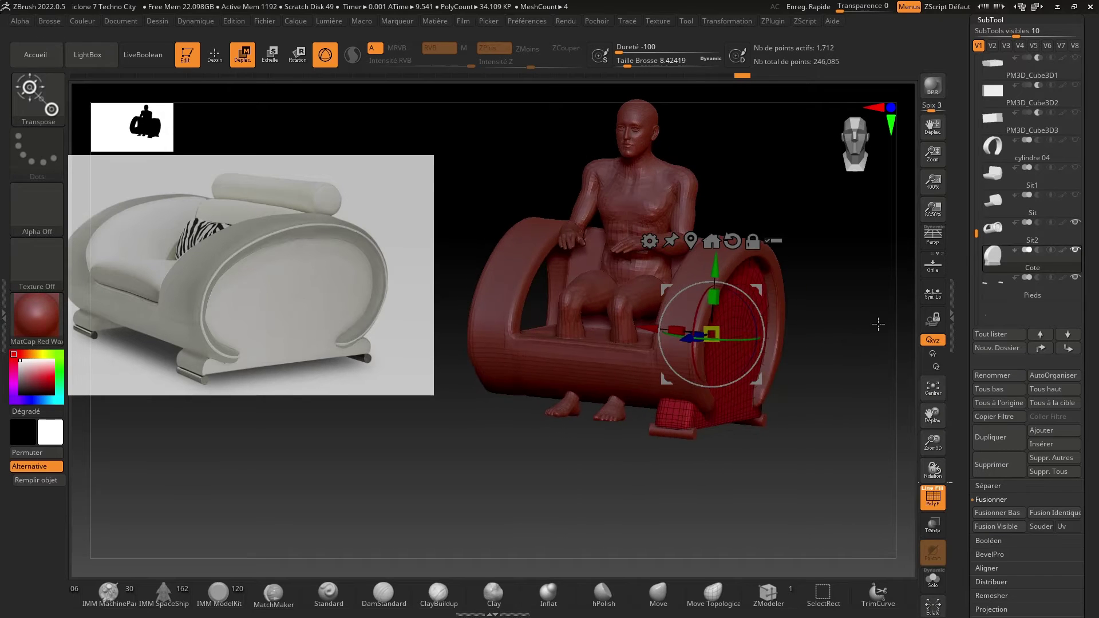
# Duplicate the side panel subtool Cote and mirror the copy to the opposite side of the sofa with the Miroir deformation.
pyautogui.click(999, 437)
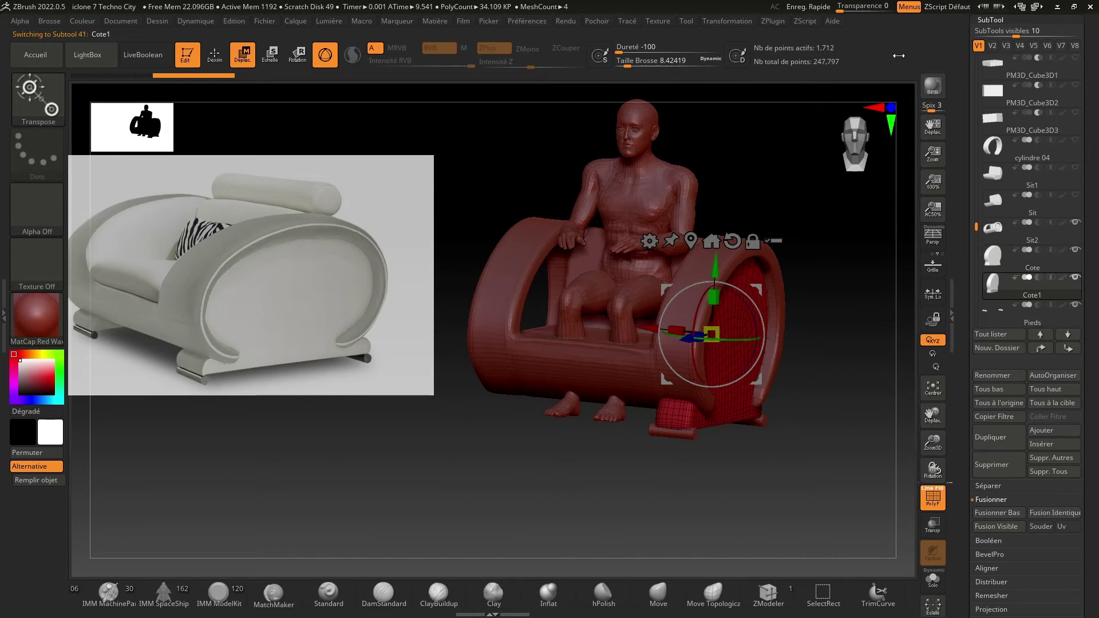
pyautogui.click(988, 20)
pyautogui.click(998, 158)
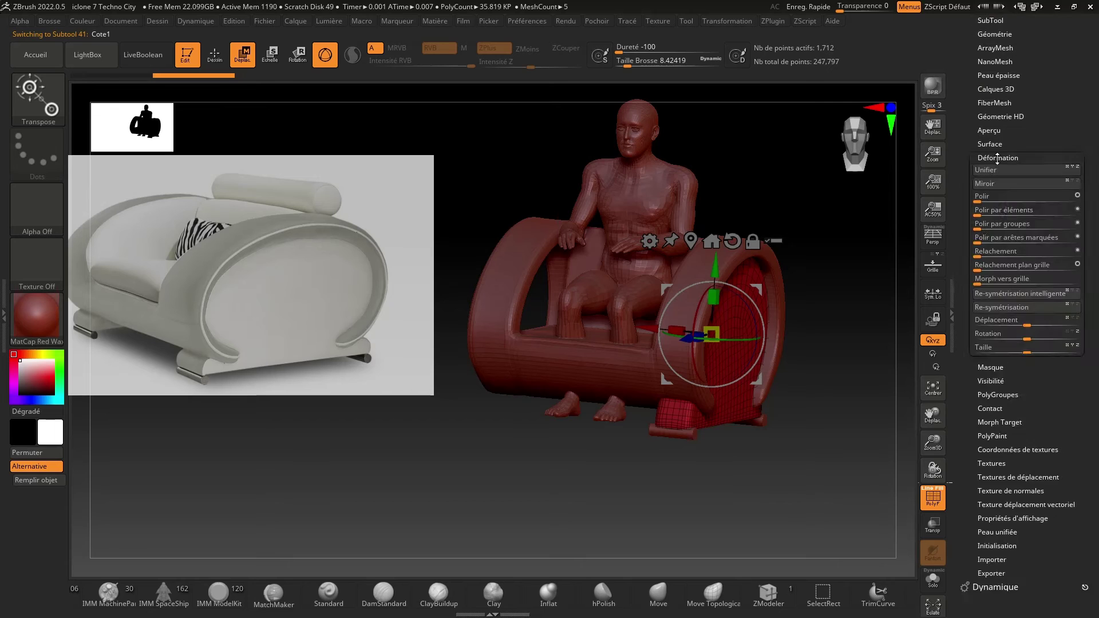
pyautogui.click(989, 138)
pyautogui.moveTo(626, 488); pyautogui.dragTo(675, 467)
pyautogui.scroll(3, 1066, 91)
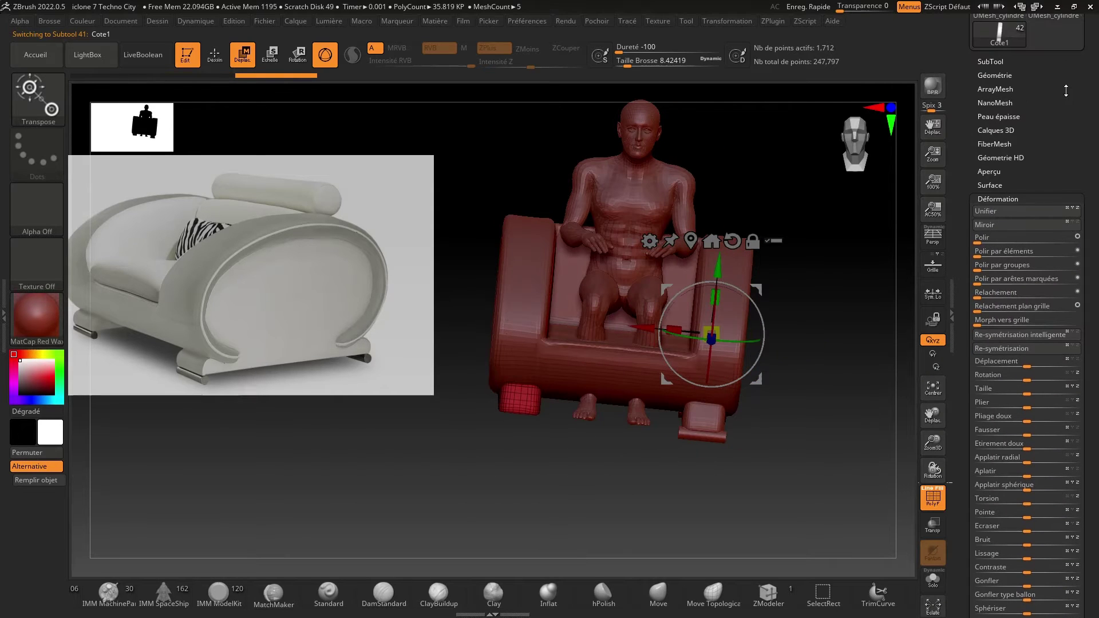
# Duplicate the rod feet subtool Pieds and mirror the copy under the opposite side panel with the Miroir deformation.
pyautogui.click(993, 61)
pyautogui.click(1008, 312)
pyautogui.moveTo(845, 359); pyautogui.dragTo(813, 355)
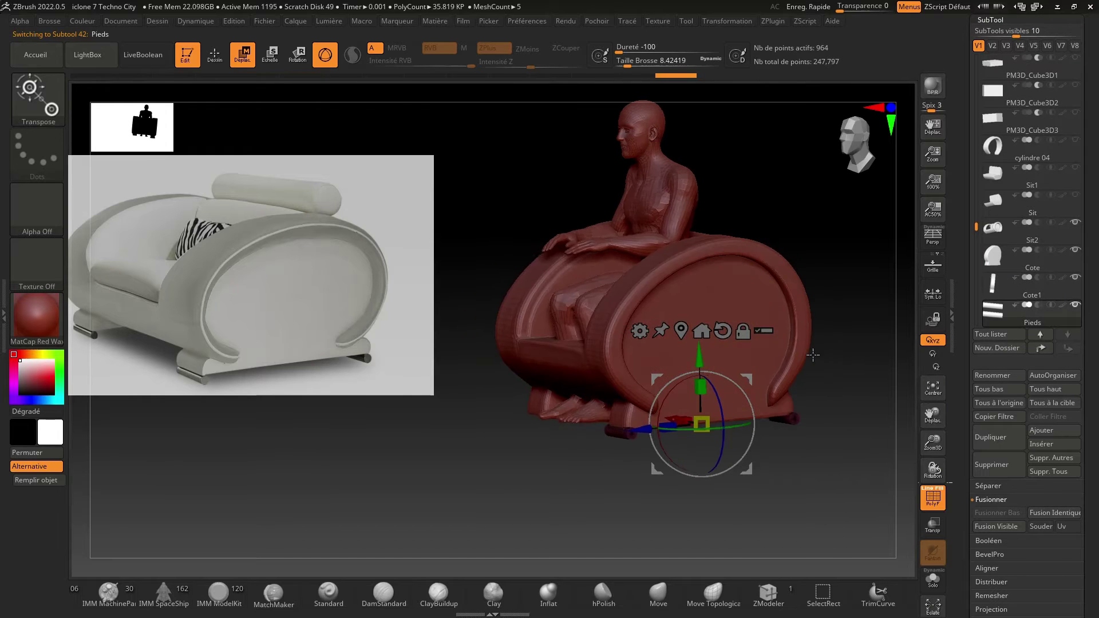
pyautogui.click(992, 436)
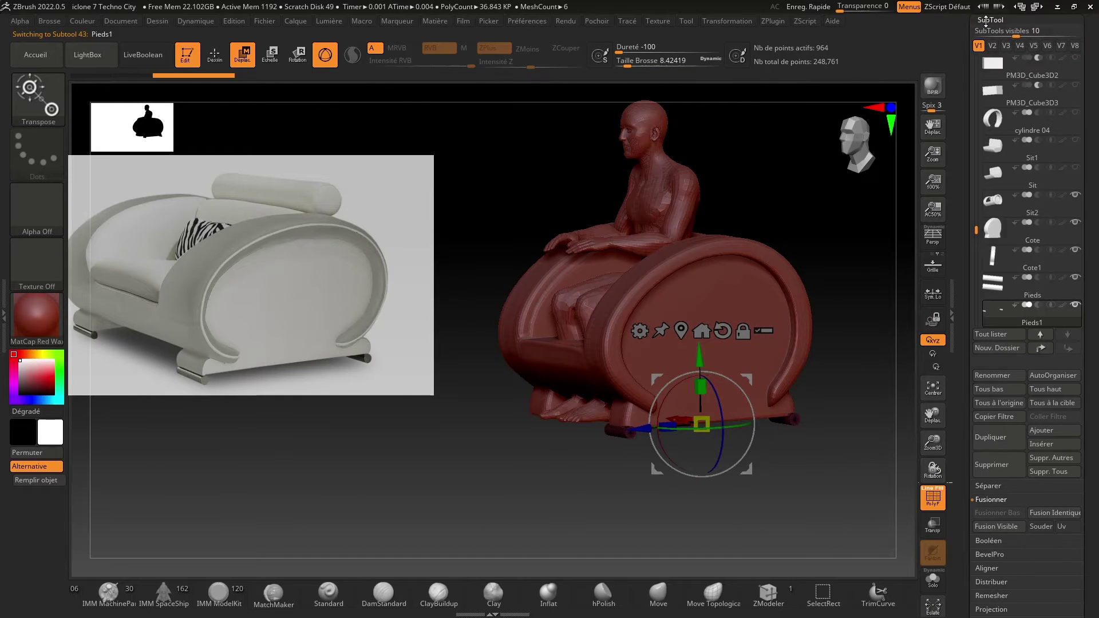
pyautogui.click(985, 20)
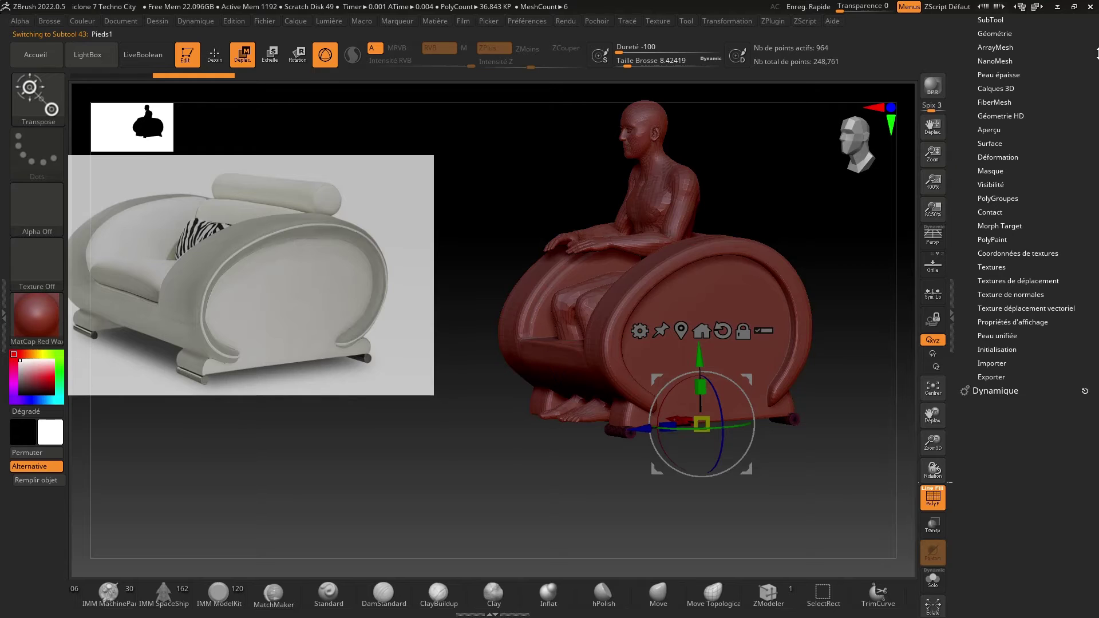
pyautogui.moveTo(992, 50); pyautogui.dragTo(992, 161)
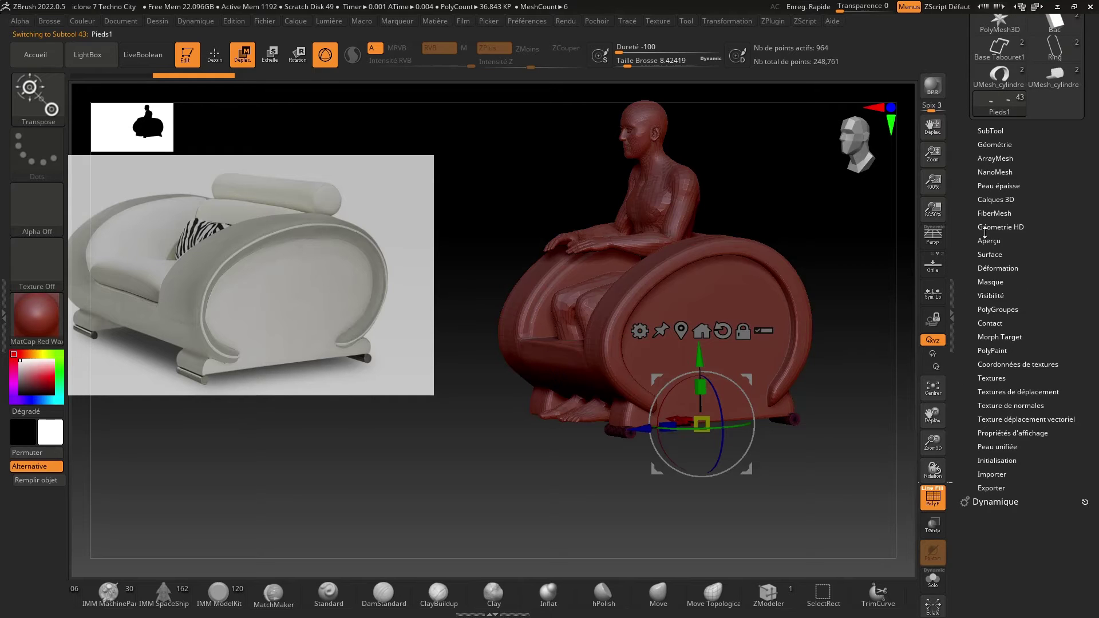
pyautogui.click(992, 267)
pyautogui.click(985, 136)
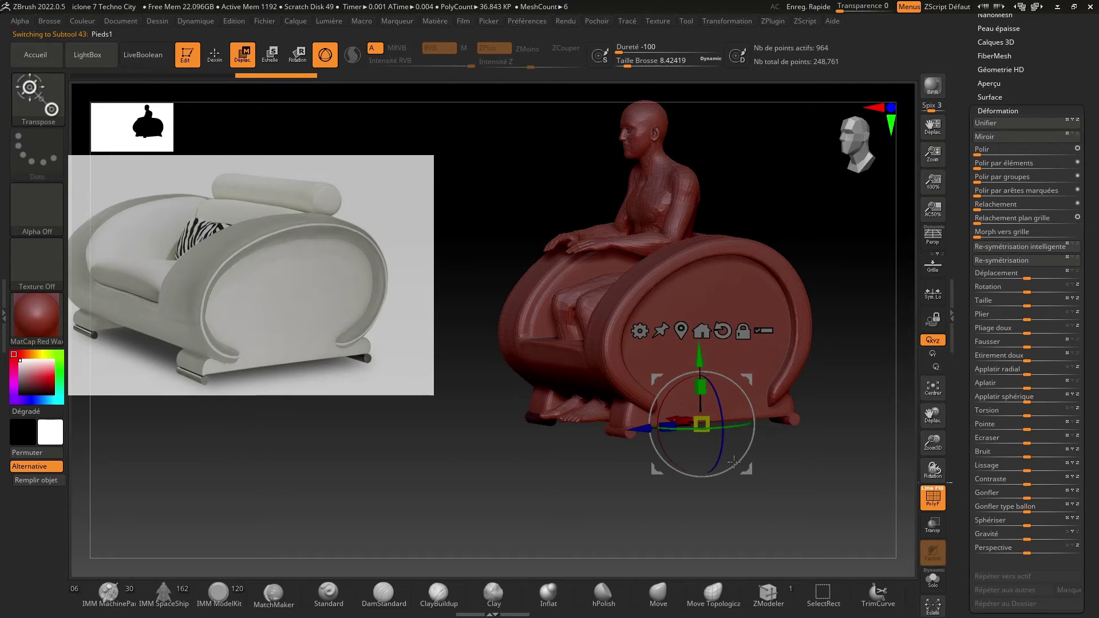
pyautogui.moveTo(640, 475); pyautogui.dragTo(829, 272)
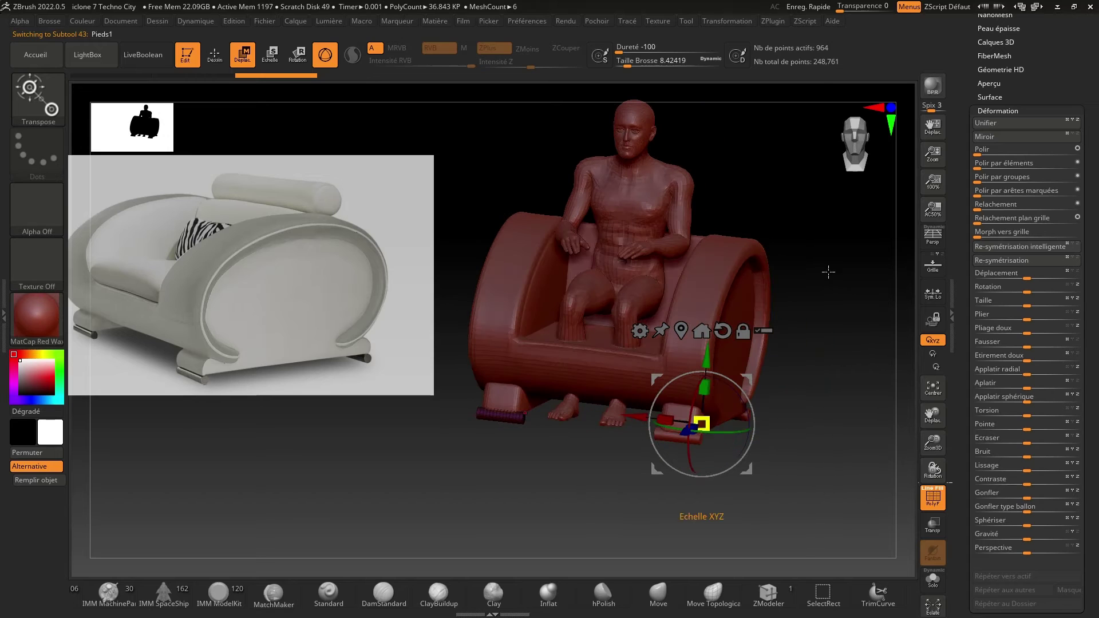
# Merge the side panel Cote with its mirrored copy Cote1, and the rods Pieds with their copy Pieds1.
pyautogui.scroll(3, 981, 43)
pyautogui.click(990, 28)
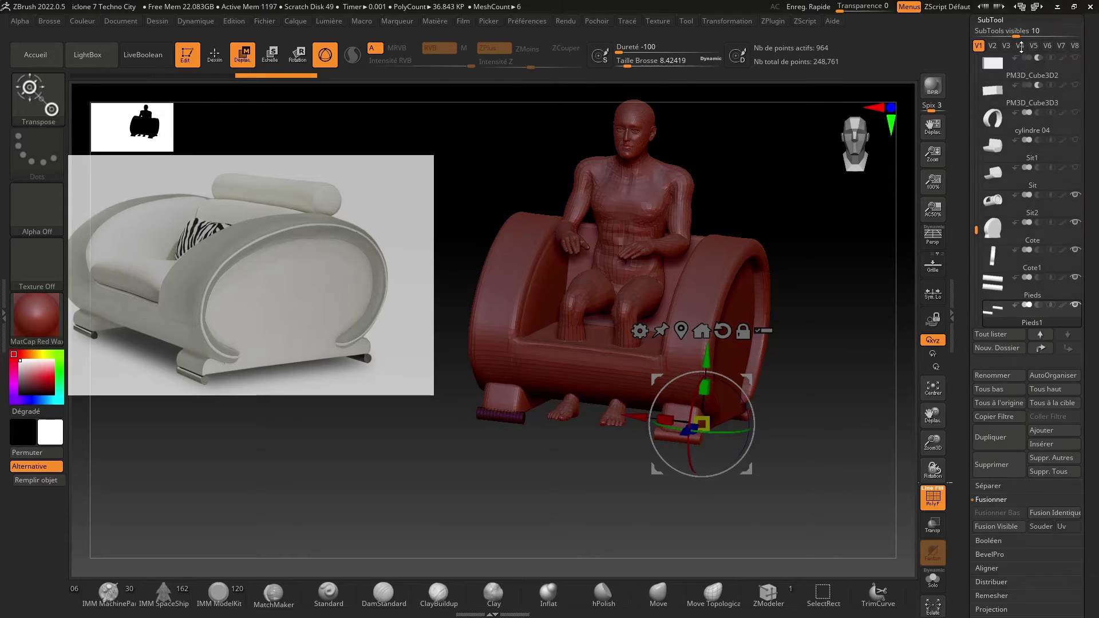
pyautogui.moveTo(975, 230)
pyautogui.mouseDown()
pyautogui.moveTo(975, 258)
pyautogui.moveTo(975, 245)
pyautogui.mouseUp()
pyautogui.click(994, 200)
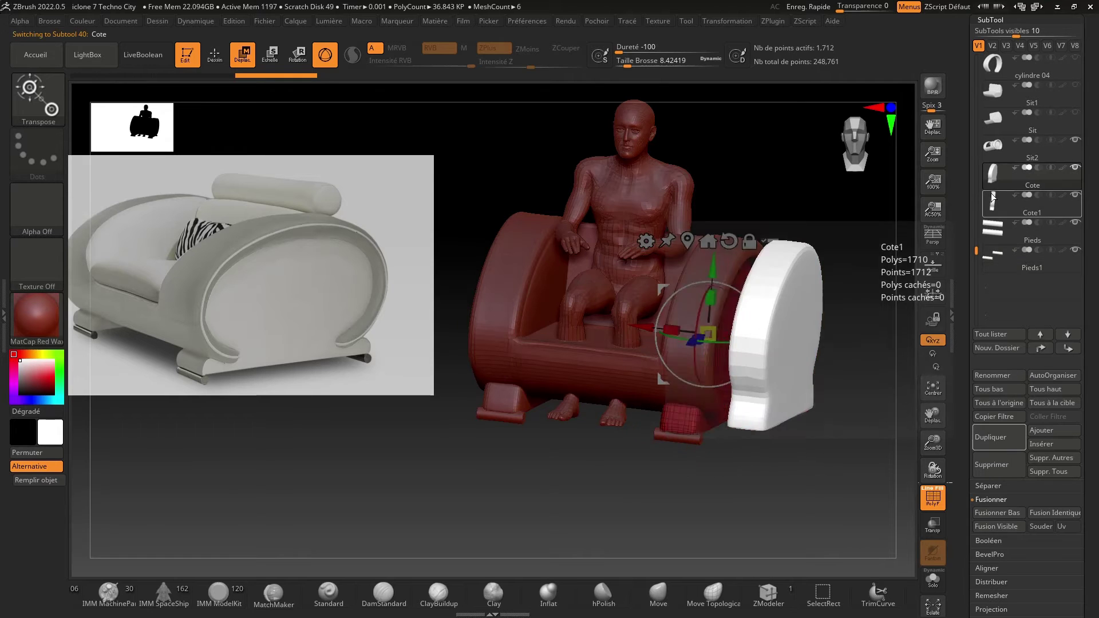
pyautogui.moveTo(874, 277); pyautogui.dragTo(868, 276)
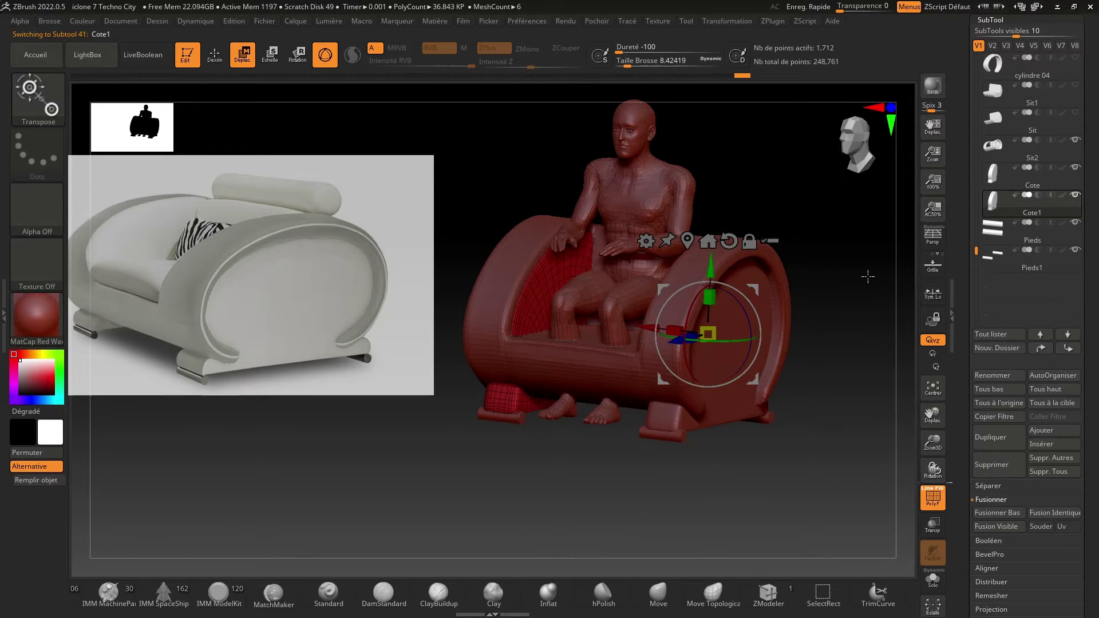
pyautogui.click(998, 172)
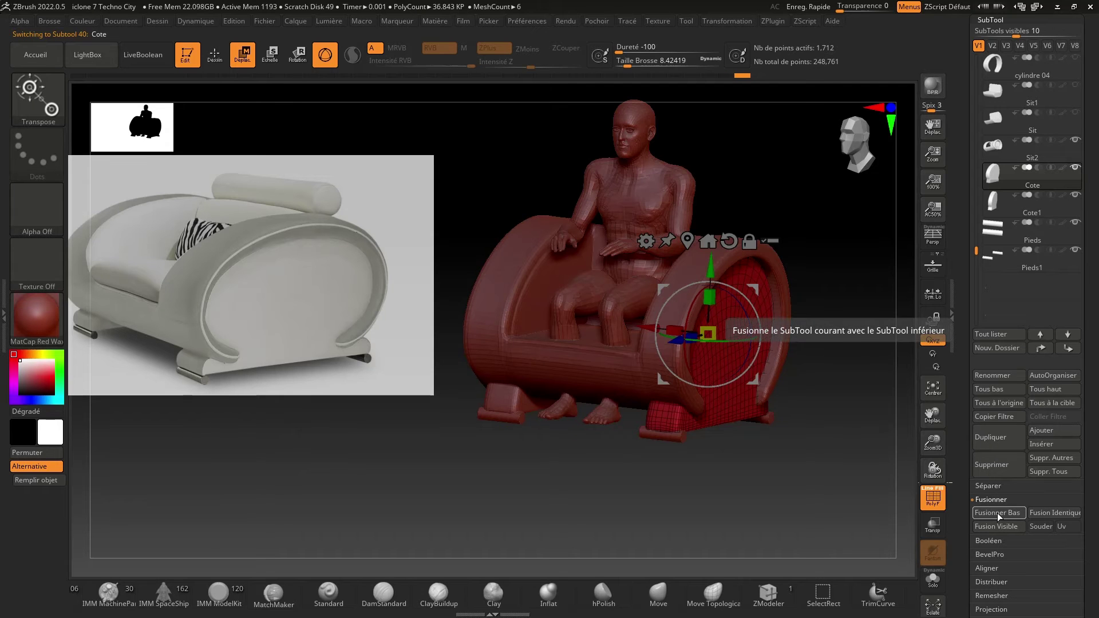
pyautogui.click(997, 513)
pyautogui.click(994, 209)
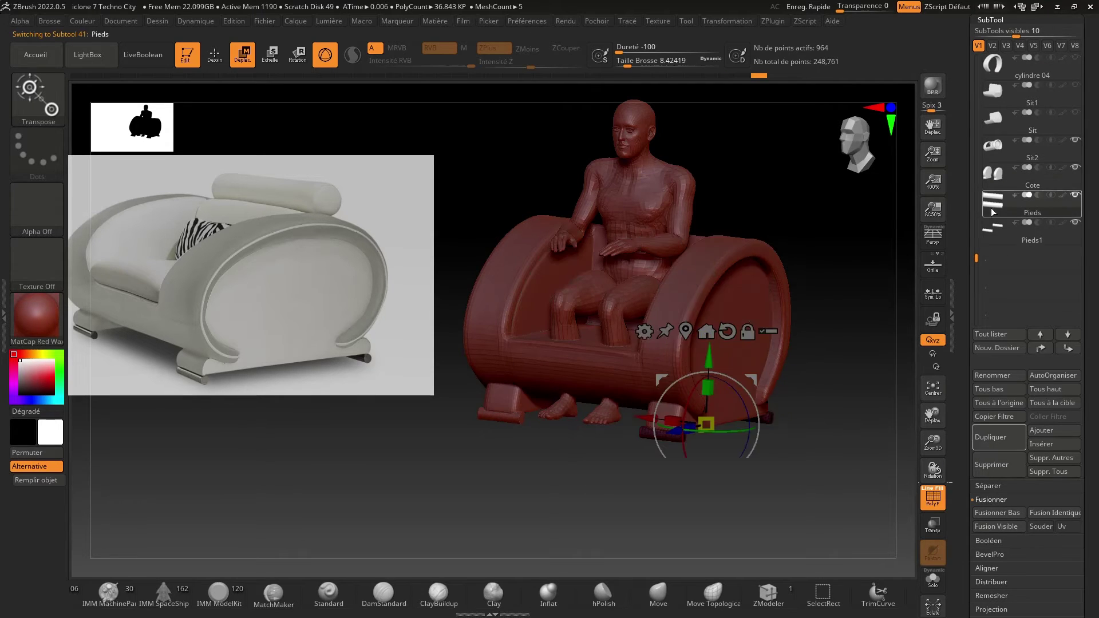
pyautogui.click(988, 514)
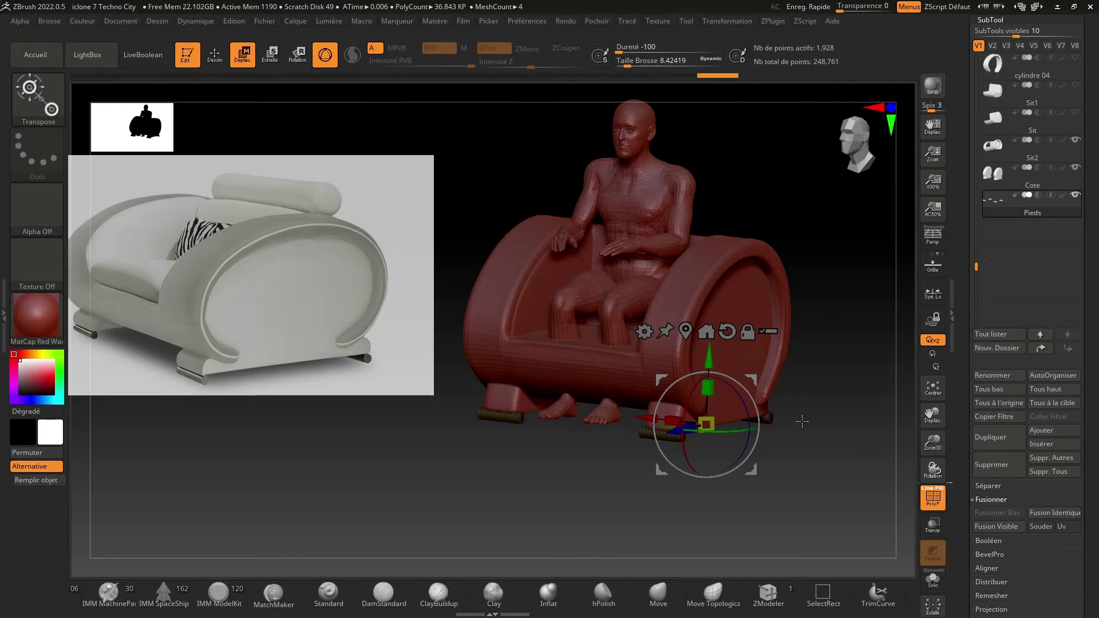
# Centre the gizmo on the merged Pieds subtool and on the merged Cote subtool.
pyautogui.click(686, 328)
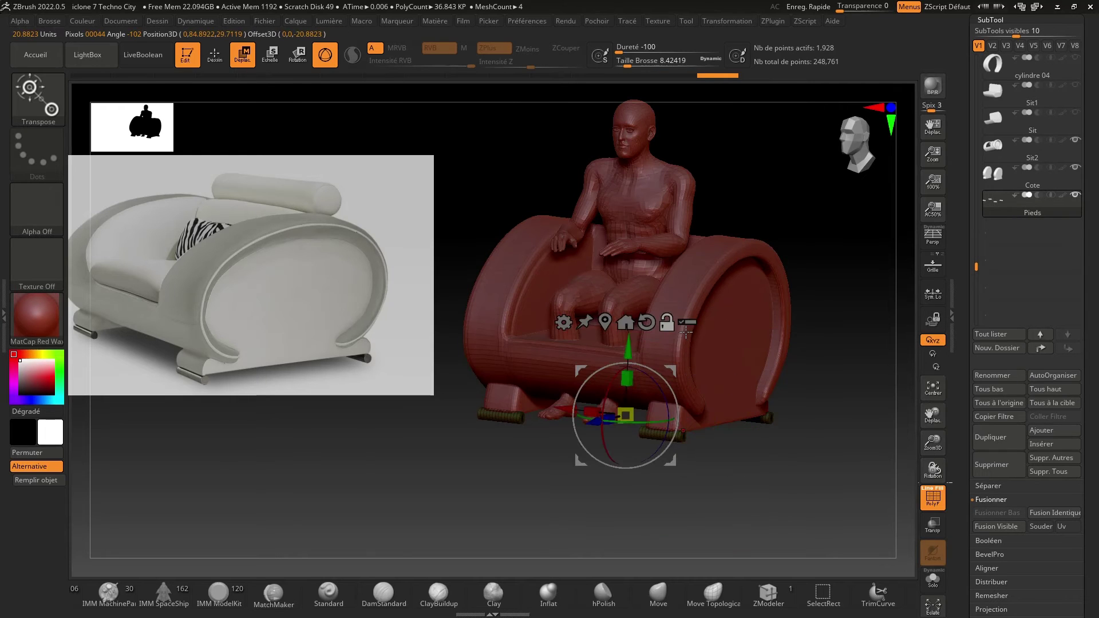
pyautogui.click(1007, 181)
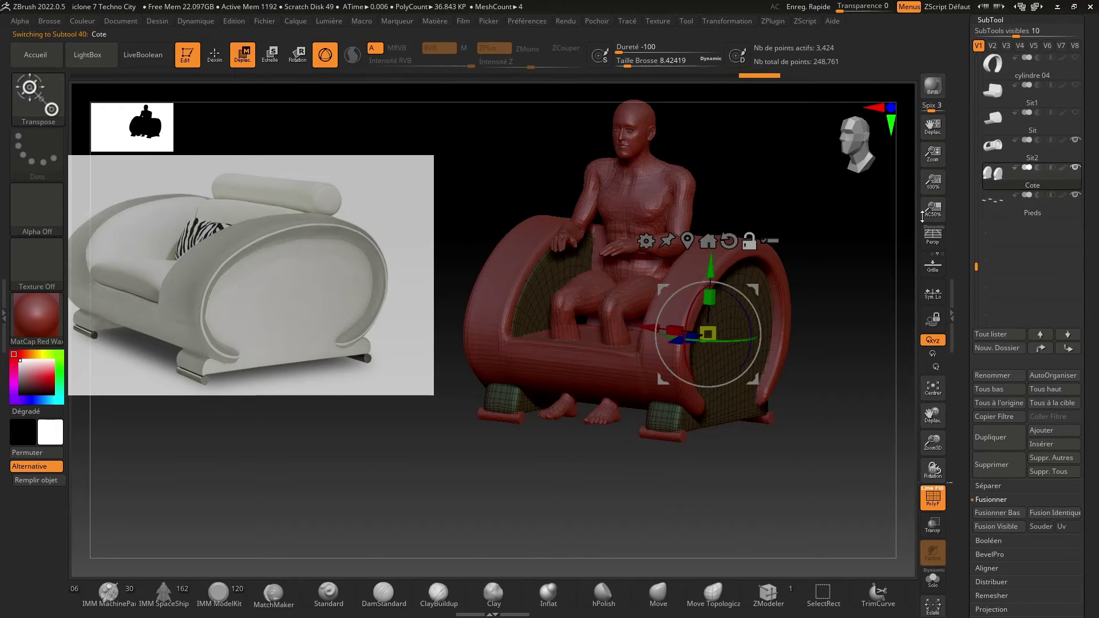
pyautogui.click(681, 241)
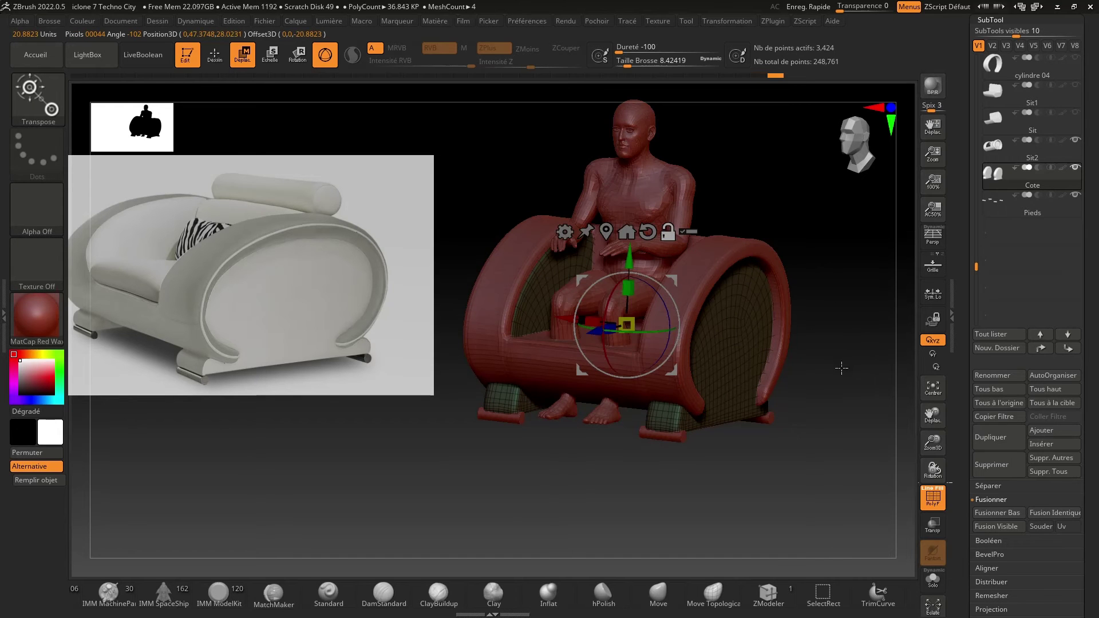
# Save the project as "iclone 7 Techno City", overwriting the existing file.
pyautogui.moveTo(841, 368); pyautogui.dragTo(871, 366)
pyautogui.press('ctrl')
pyautogui.hotkey('ctrl', 's')
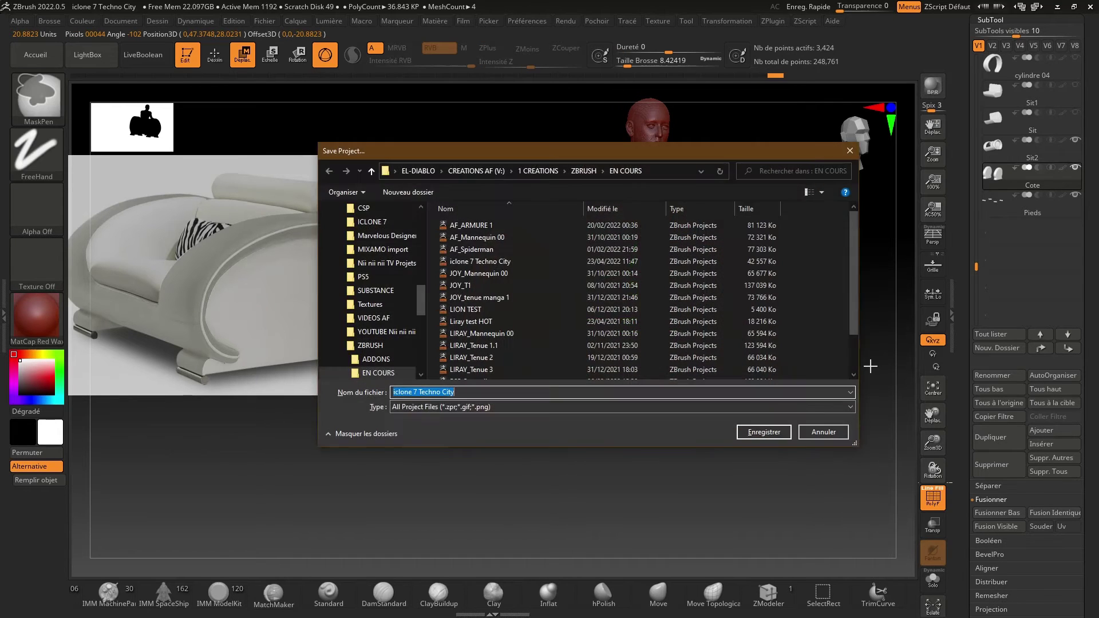
pyautogui.press('Return')
pyautogui.press('Return')
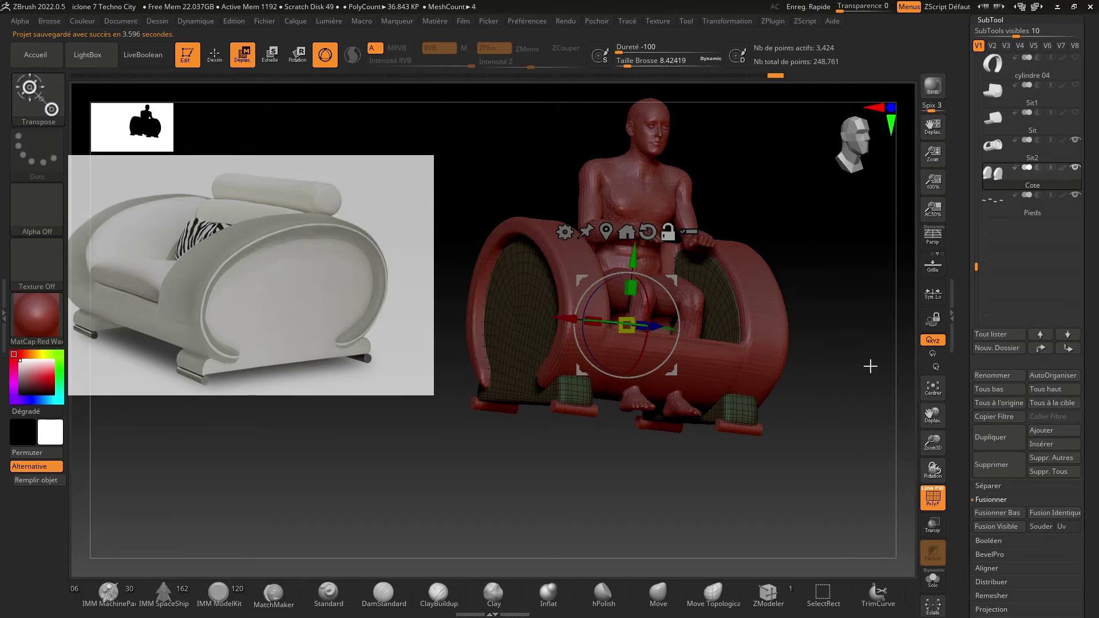
# Switch to Draw mode and hide the seated mannequin subtool AF Assis.
pyautogui.moveTo(758, 495); pyautogui.dragTo(709, 482)
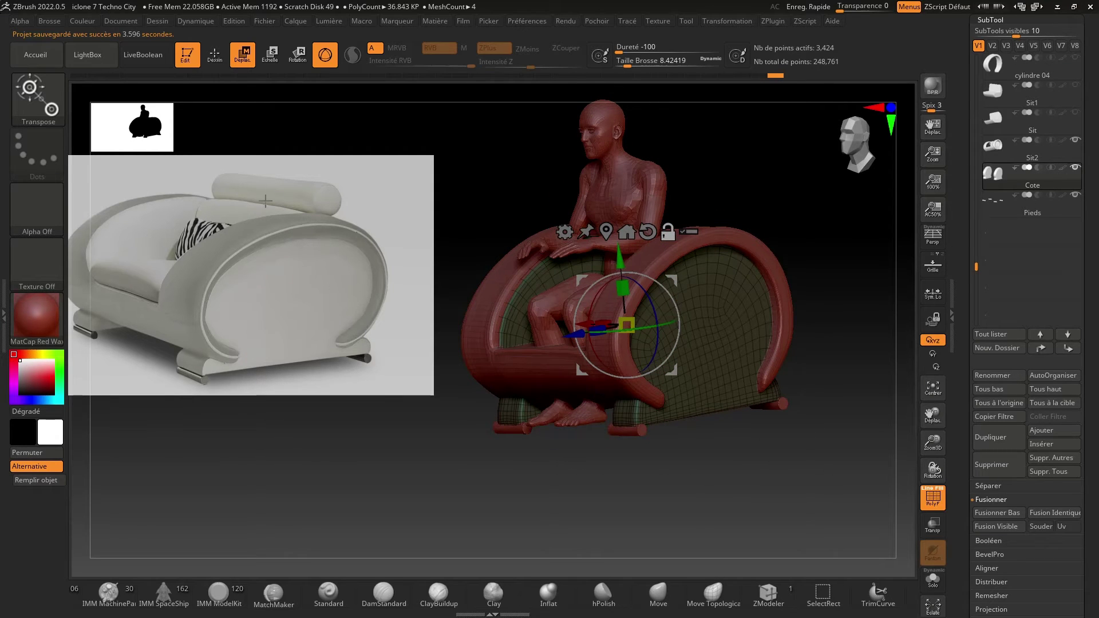
pyautogui.press('q')
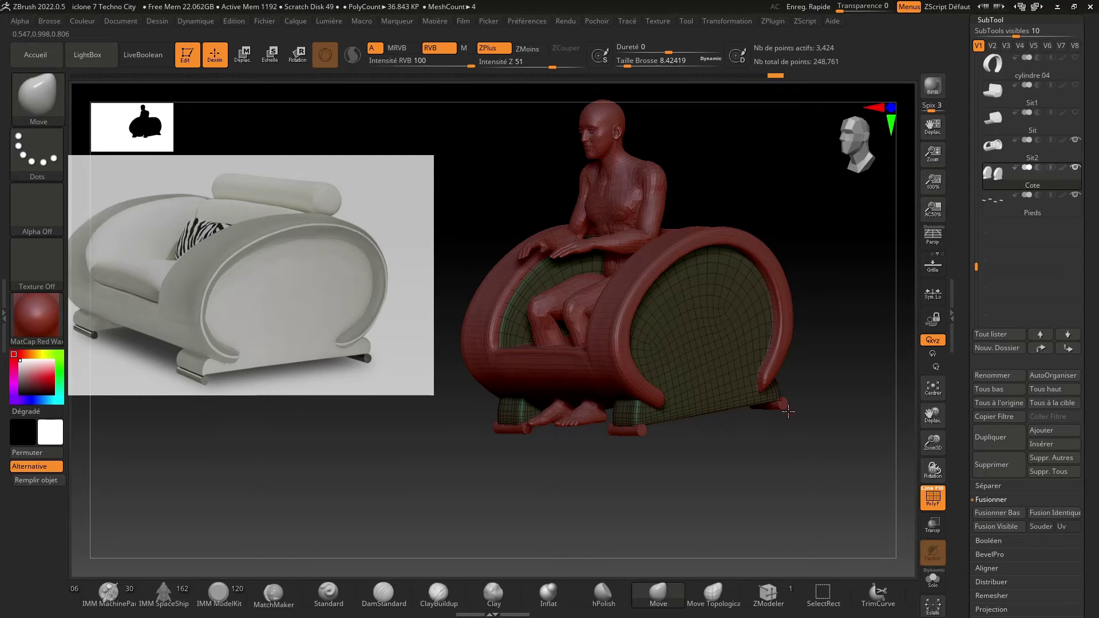
pyautogui.moveTo(774, 453); pyautogui.dragTo(853, 346)
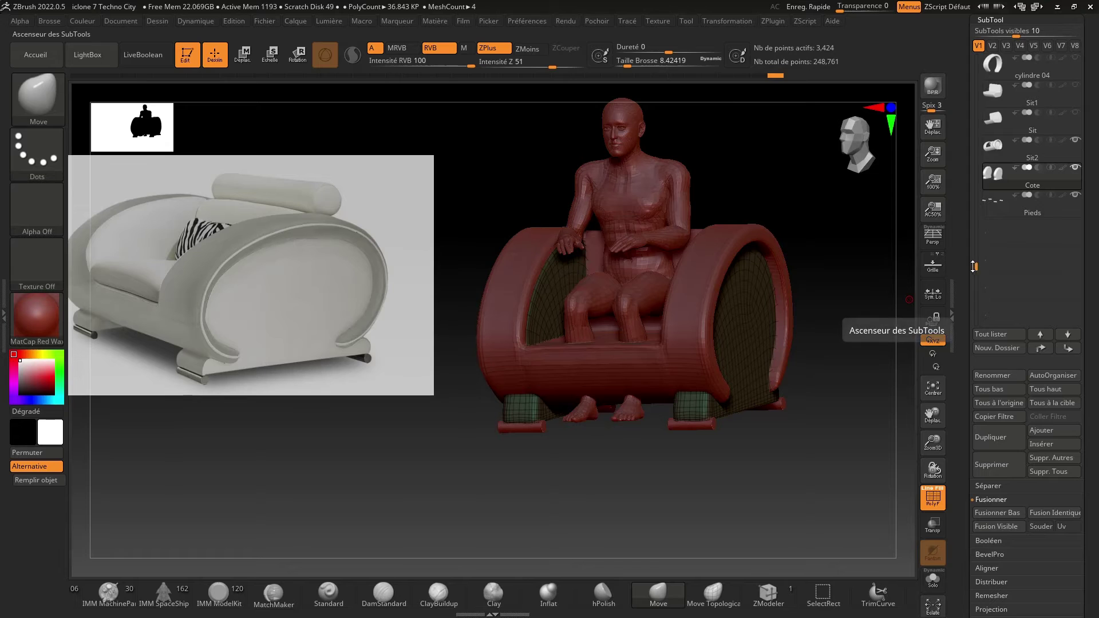
pyautogui.moveTo(974, 273); pyautogui.dragTo(983, 63)
pyautogui.click(1075, 58)
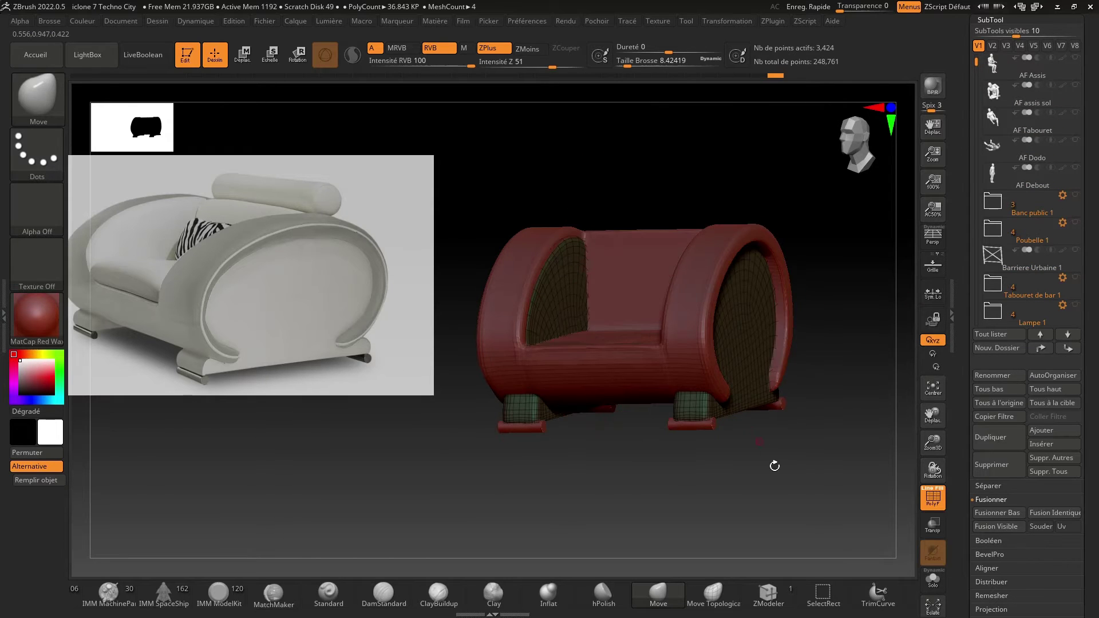
pyautogui.moveTo(774, 462); pyautogui.dragTo(822, 280)
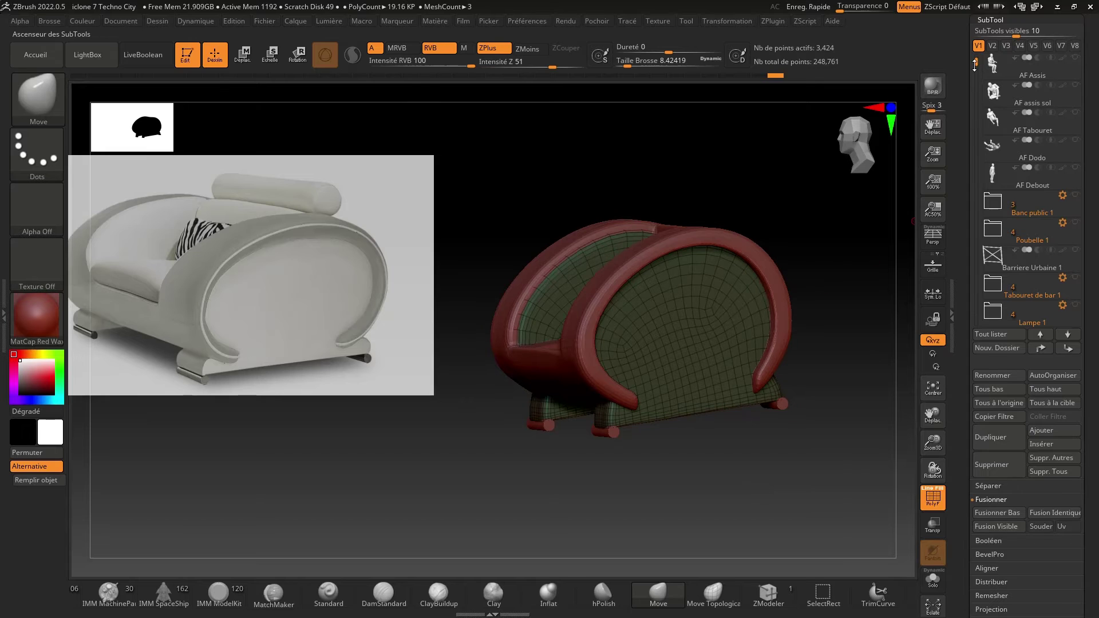
pyautogui.moveTo(975, 65); pyautogui.dragTo(974, 252)
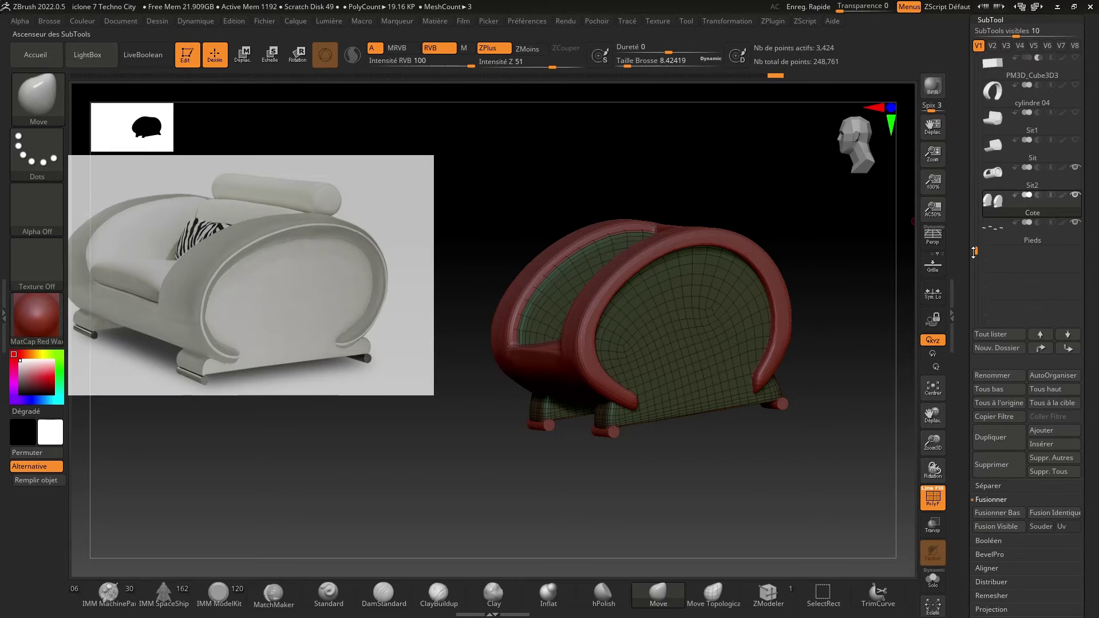
pyautogui.moveTo(782, 219); pyautogui.dragTo(649, 198)
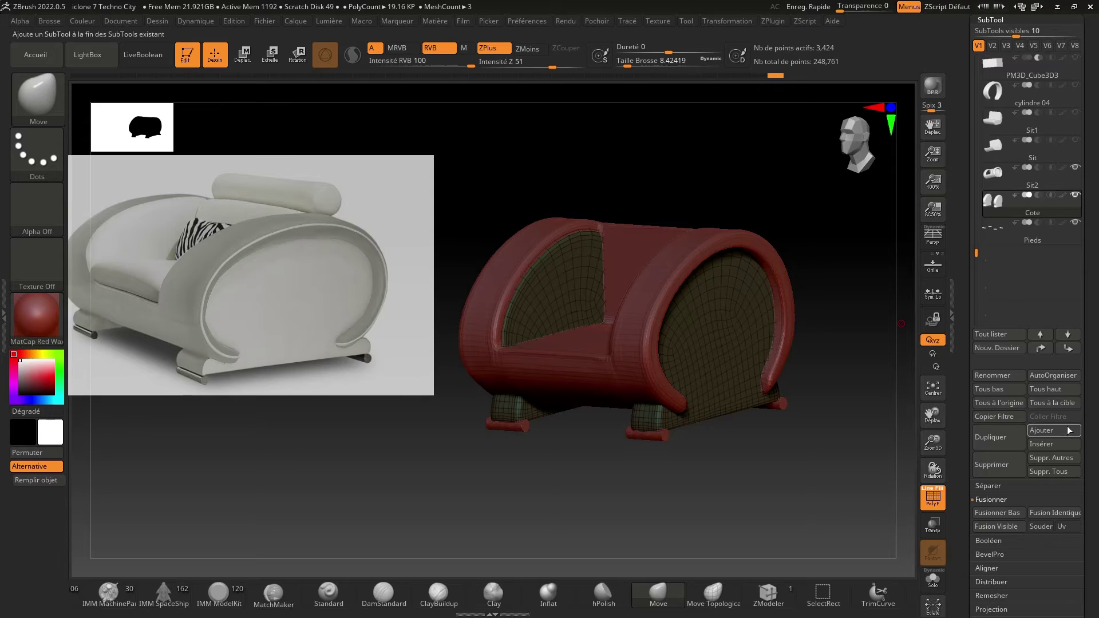
pyautogui.click(1045, 432)
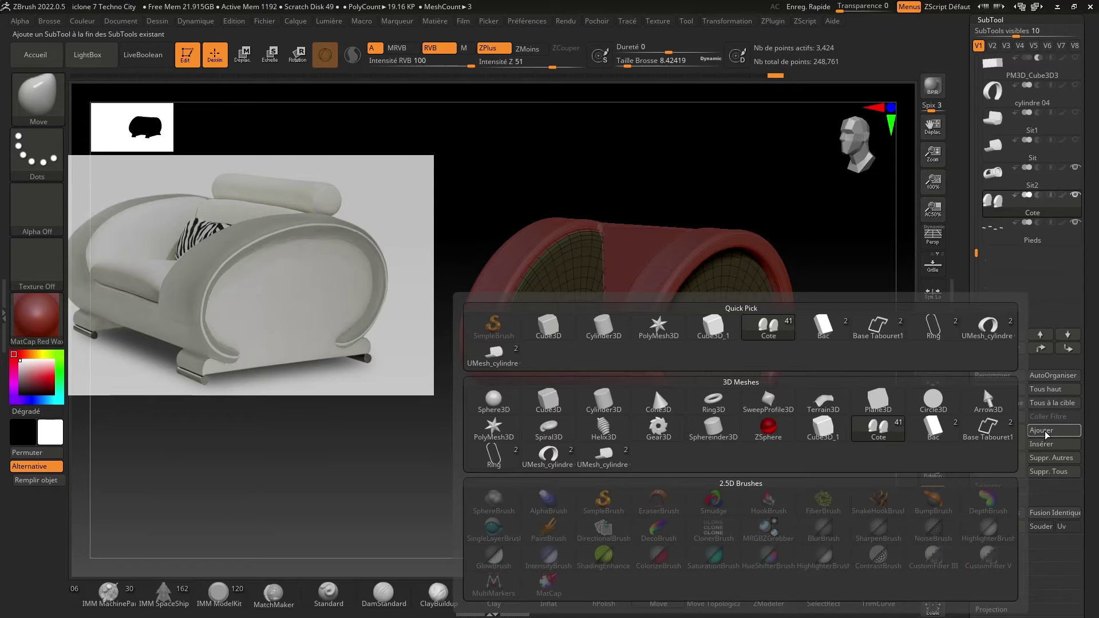
pyautogui.click(1043, 435)
pyautogui.moveTo(549, 336)
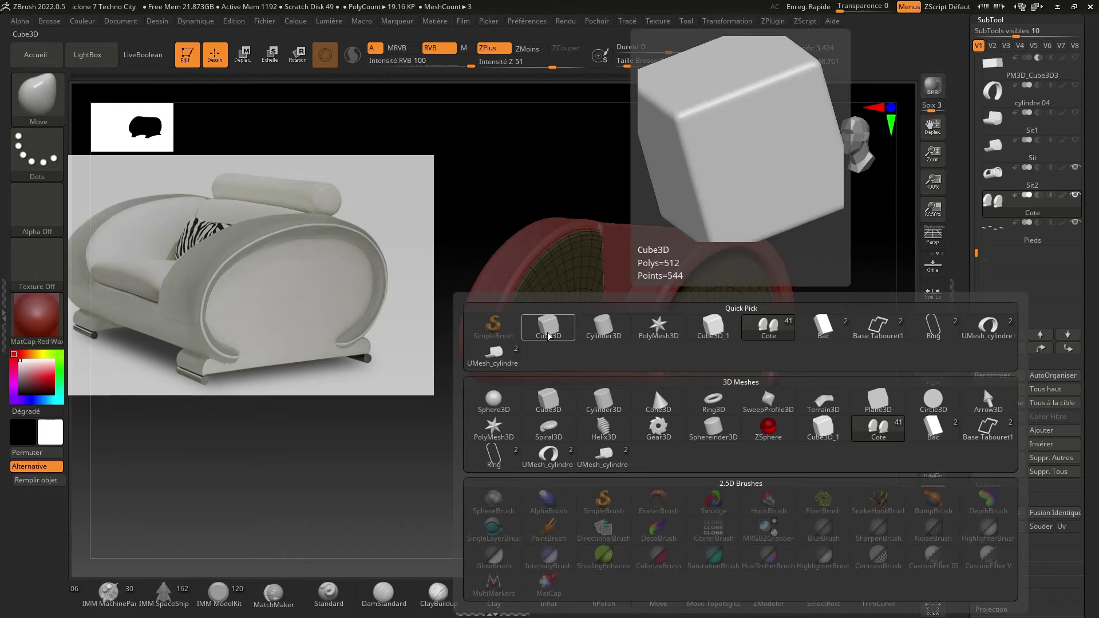
# Duplicate the subtool PM3D_Cube3D3 and place the copy below Pieds at the end of the subtool list.
pyautogui.click(994, 67)
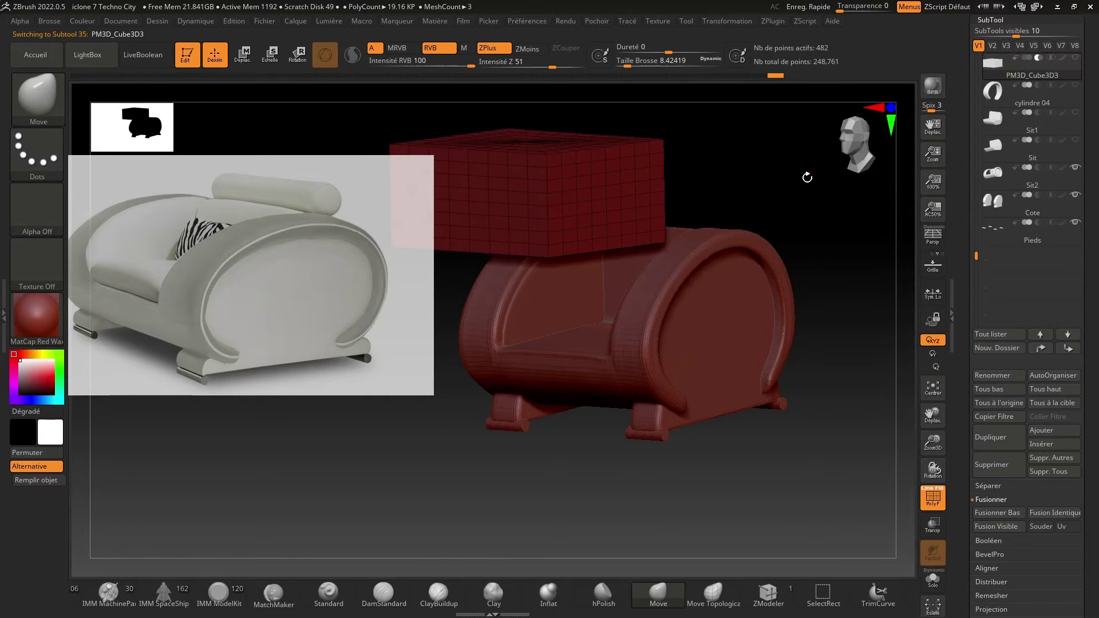
pyautogui.moveTo(815, 189); pyautogui.dragTo(842, 183)
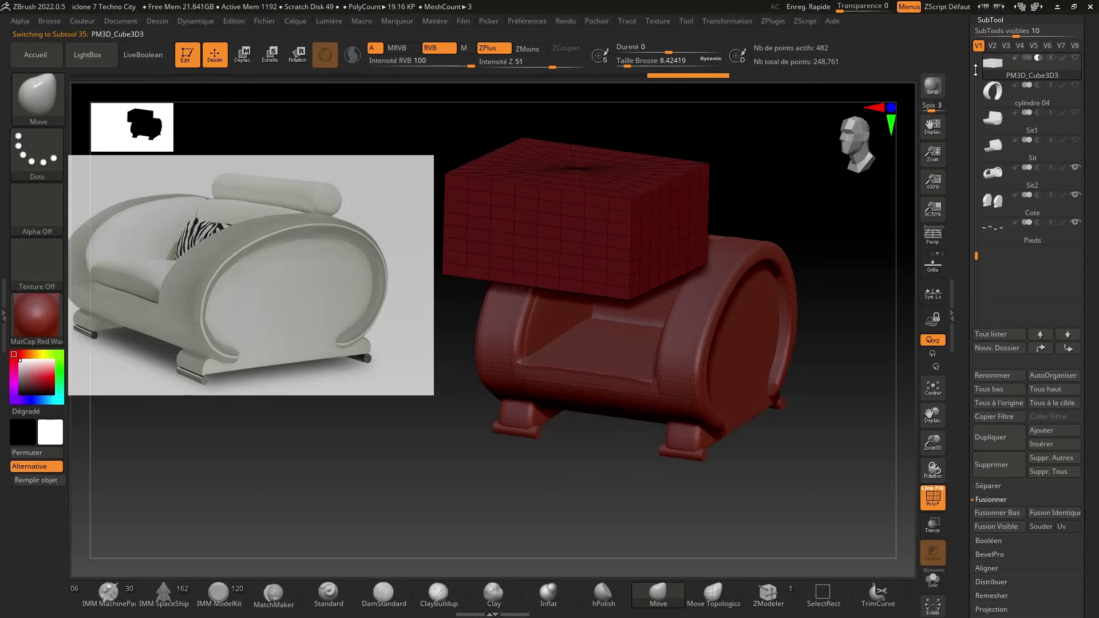
pyautogui.click(980, 437)
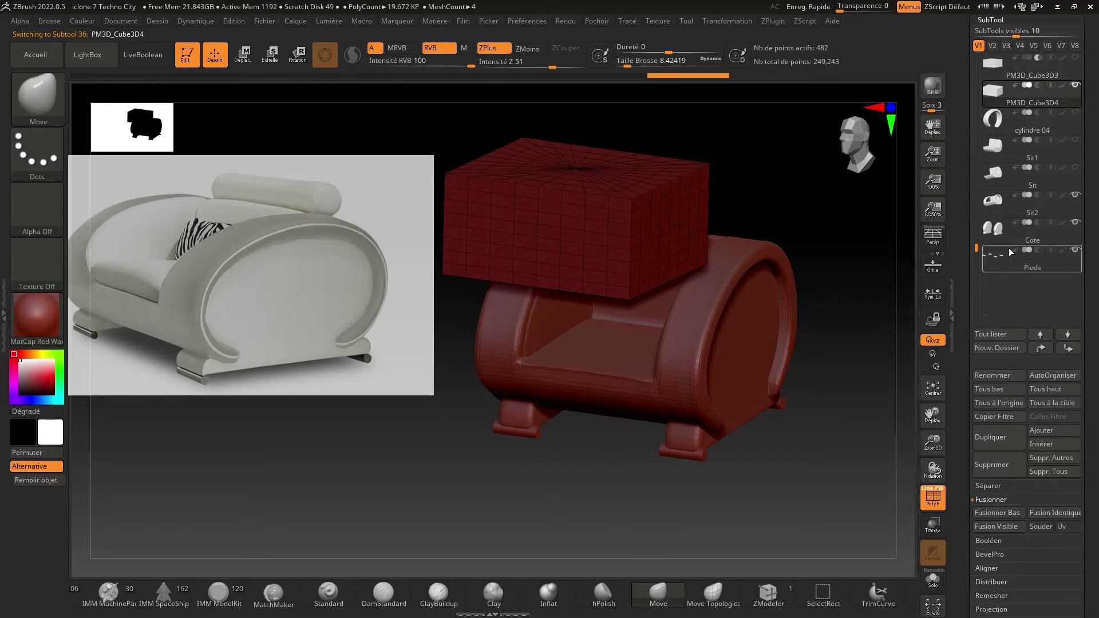
pyautogui.click(1068, 349)
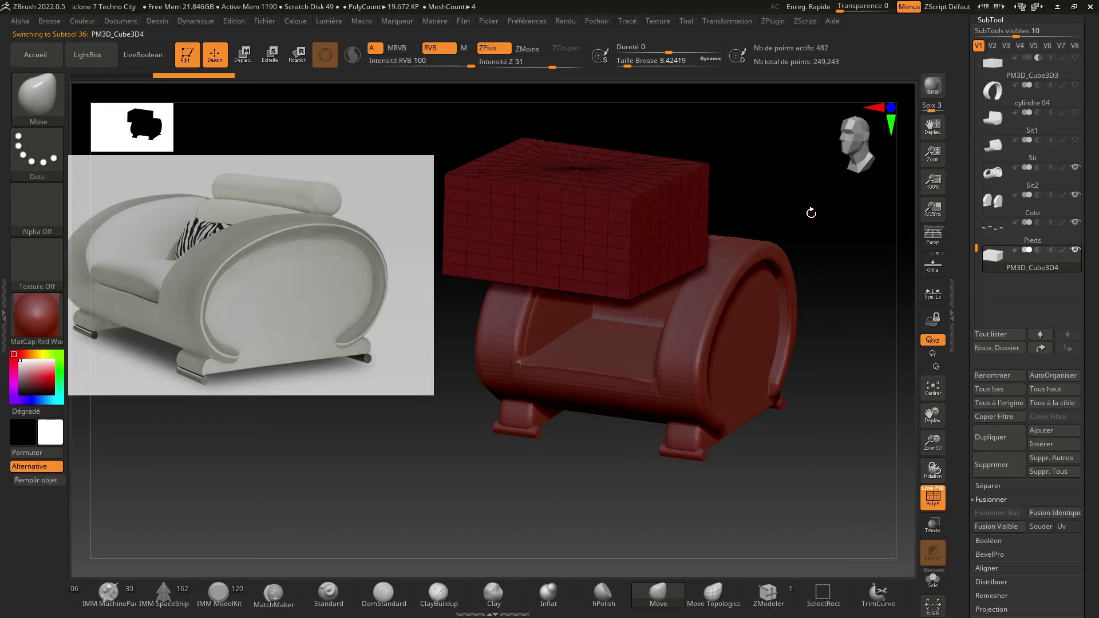
# Rotate the duplicated cube by -5° in the side view so that it sits level.
pyautogui.moveTo(811, 213); pyautogui.dragTo(793, 201)
pyautogui.click(242, 55)
pyautogui.moveTo(503, 478); pyautogui.dragTo(731, 427)
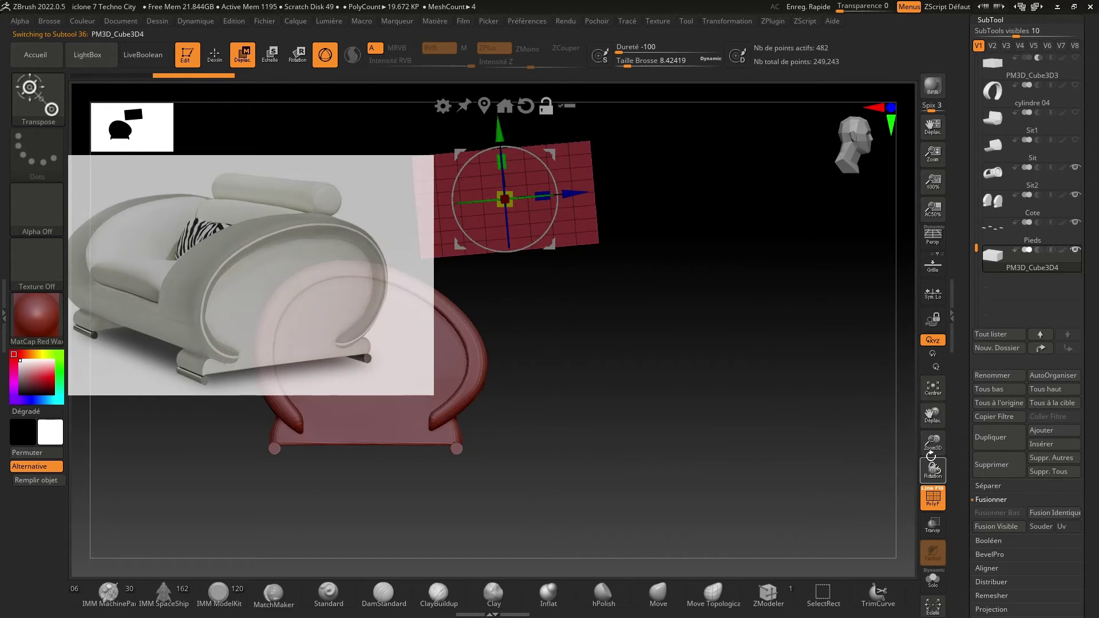
pyautogui.moveTo(932, 450); pyautogui.dragTo(932, 436)
pyautogui.moveTo(931, 414); pyautogui.dragTo(1084, 479)
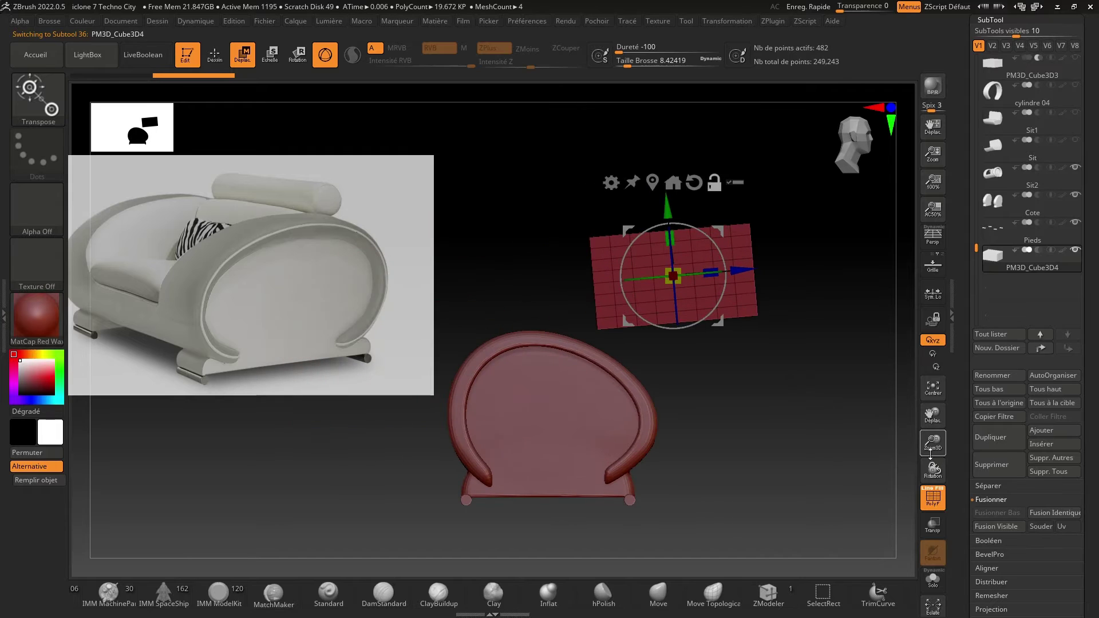
pyautogui.moveTo(931, 452); pyautogui.dragTo(931, 435)
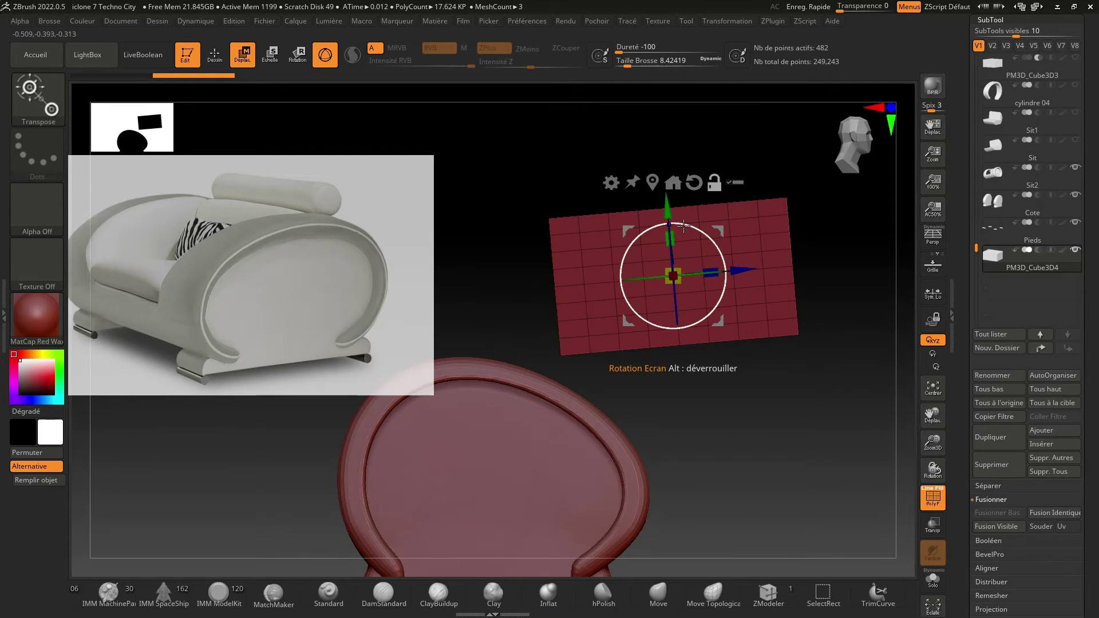
pyautogui.moveTo(683, 225); pyautogui.dragTo(691, 223)
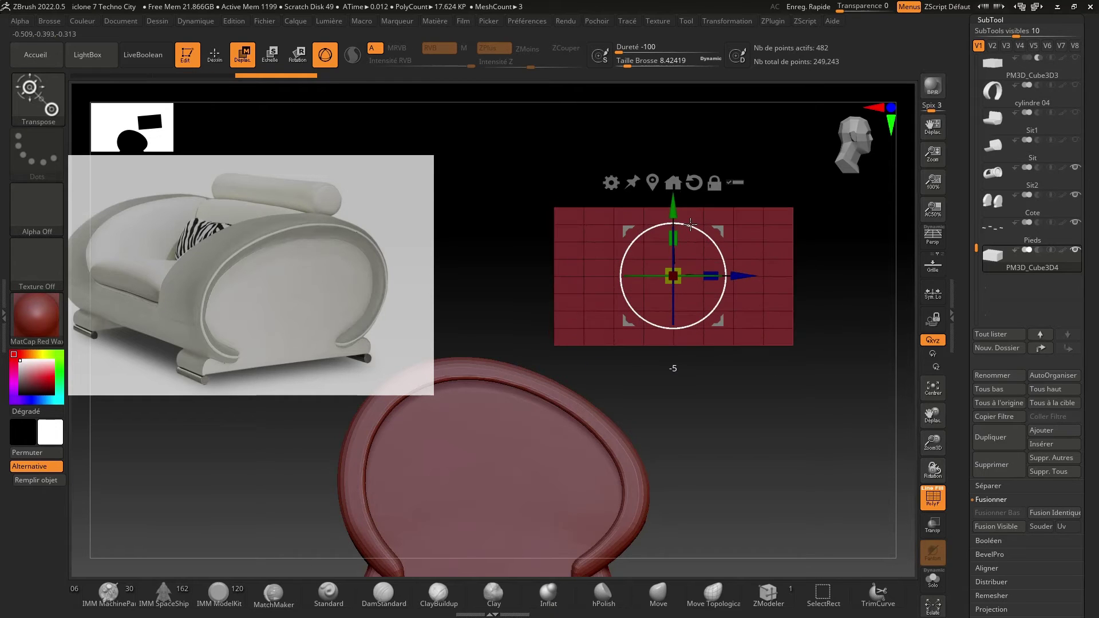
pyautogui.moveTo(836, 456); pyautogui.dragTo(848, 498)
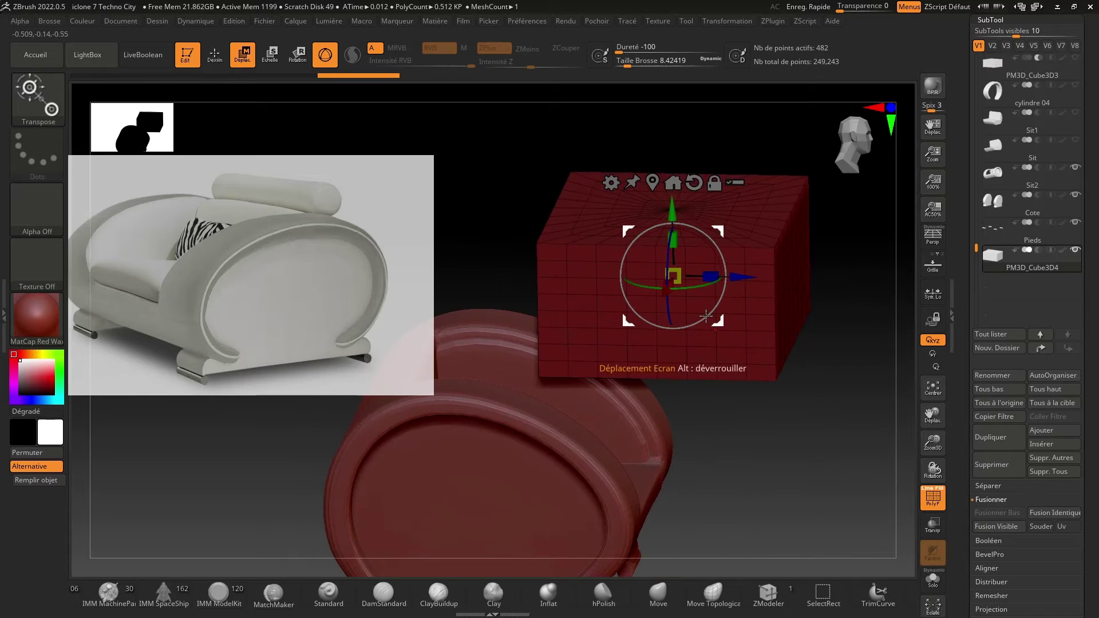
# Switch to Draw mode and round the cube's edges with the Polir deformation.
pyautogui.click(214, 55)
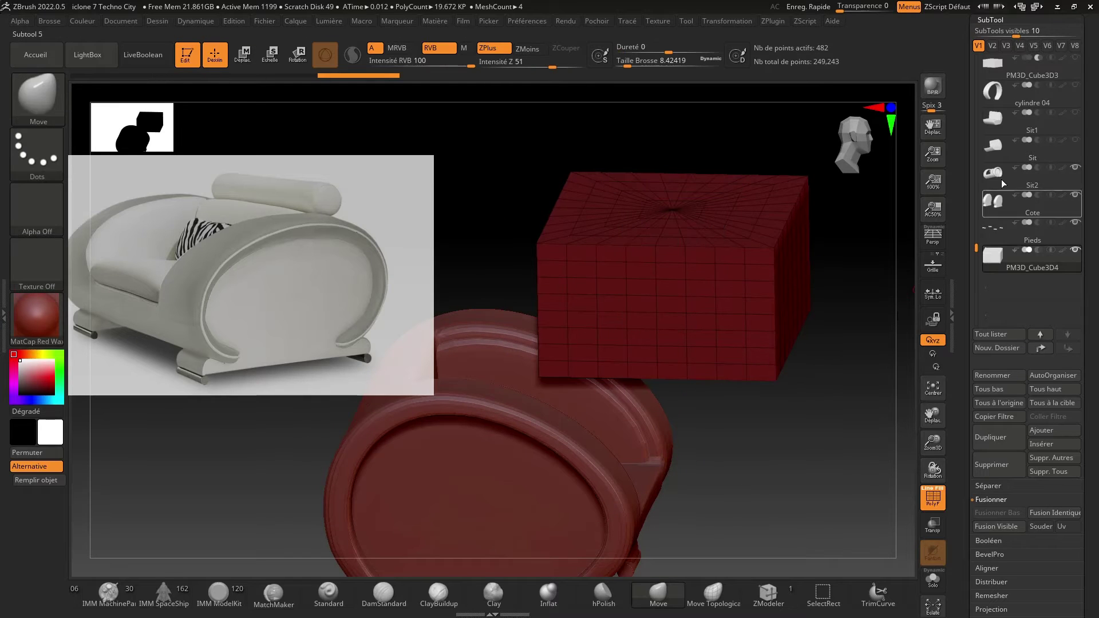
pyautogui.click(989, 19)
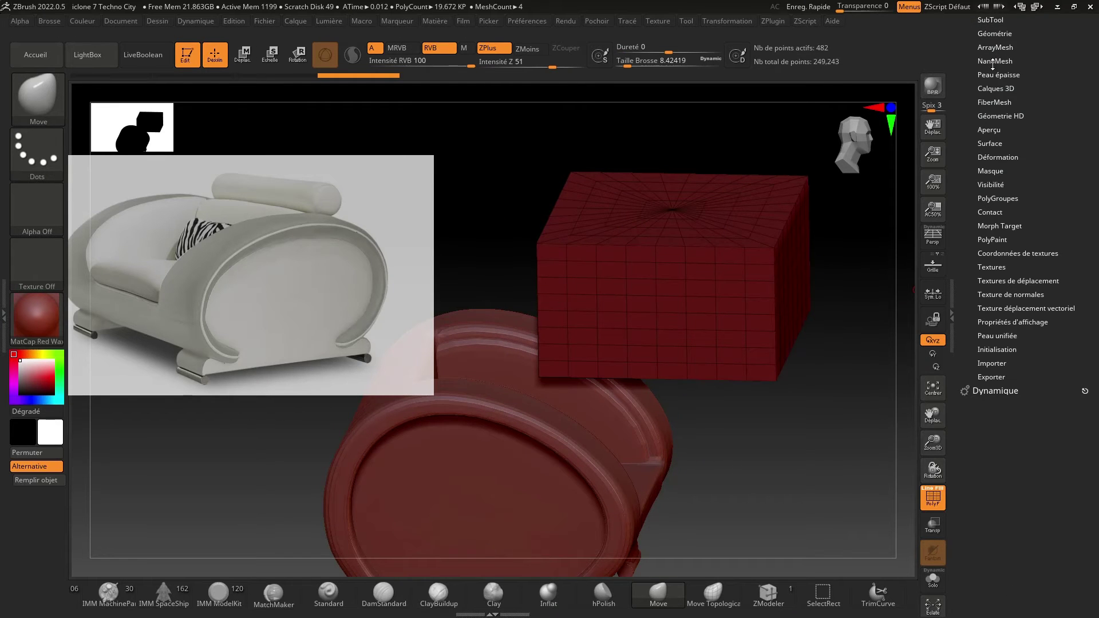
pyautogui.click(1000, 161)
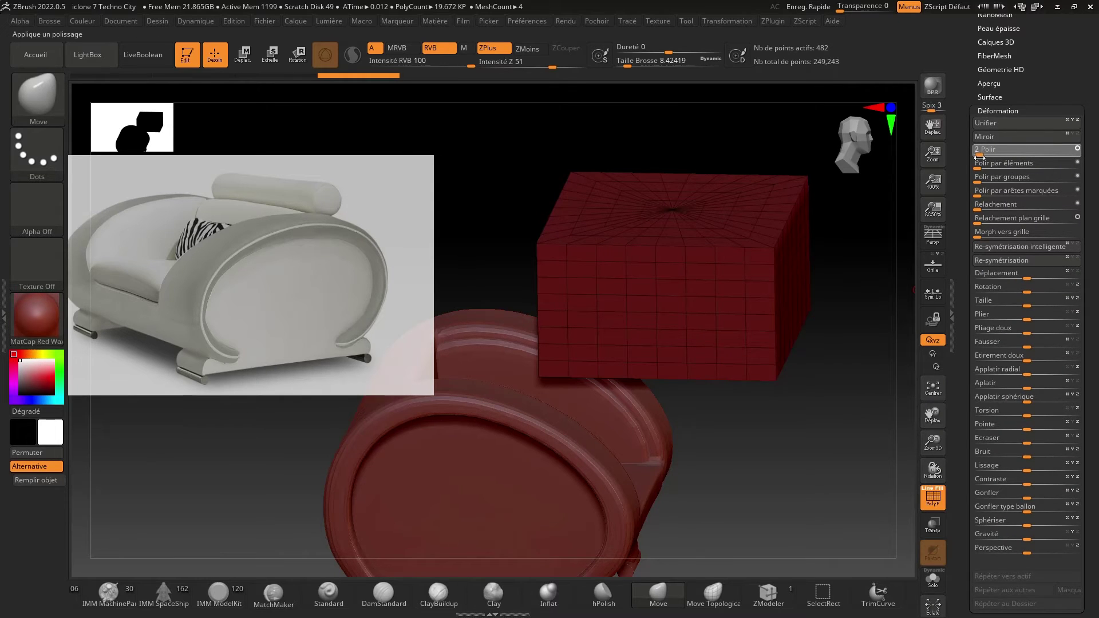
pyautogui.click(978, 159)
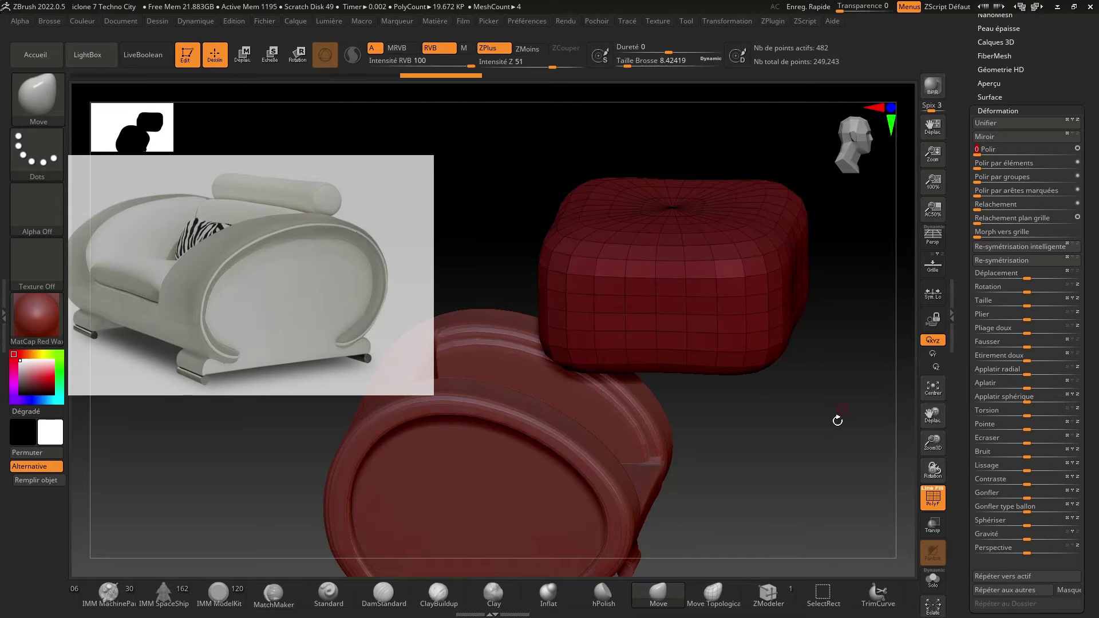
pyautogui.moveTo(836, 421)
pyautogui.mouseDown()
pyautogui.moveTo(805, 430)
pyautogui.moveTo(842, 466)
pyautogui.moveTo(832, 424)
pyautogui.mouseUp()
# Flatten the rounded cube vertically into a seat cushion and move it into the opening between the sofa's side panels.
pyautogui.press('w')
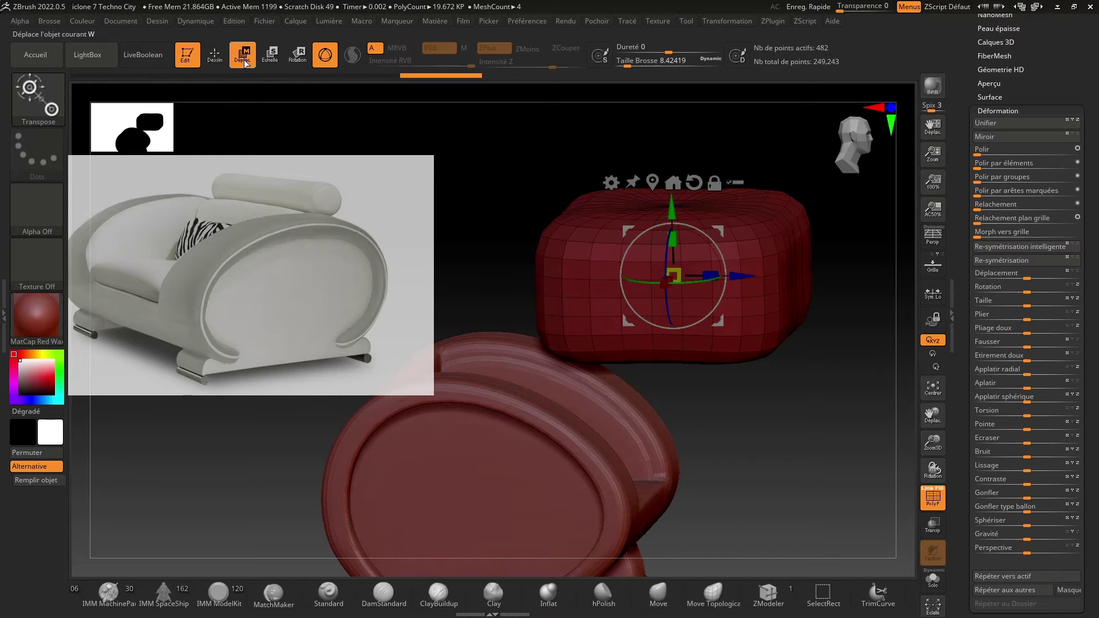
pyautogui.moveTo(673, 238); pyautogui.dragTo(672, 467)
pyautogui.moveTo(886, 434); pyautogui.dragTo(873, 492)
pyautogui.moveTo(671, 491); pyautogui.dragTo(666, 464)
pyautogui.moveTo(738, 472); pyautogui.dragTo(612, 450)
pyautogui.moveTo(932, 458)
pyautogui.mouseDown()
pyautogui.moveTo(915, 412)
pyautogui.moveTo(934, 464)
pyautogui.mouseUp()
pyautogui.moveTo(932, 415); pyautogui.dragTo(957, 282)
pyautogui.moveTo(929, 443); pyautogui.dragTo(921, 401)
pyautogui.moveTo(518, 466); pyautogui.dragTo(535, 414)
pyautogui.moveTo(576, 455); pyautogui.dragTo(618, 449)
# Turn on transparency, lower the cushion towards the seat and scale its width to fit between the side panels.
pyautogui.click(932, 523)
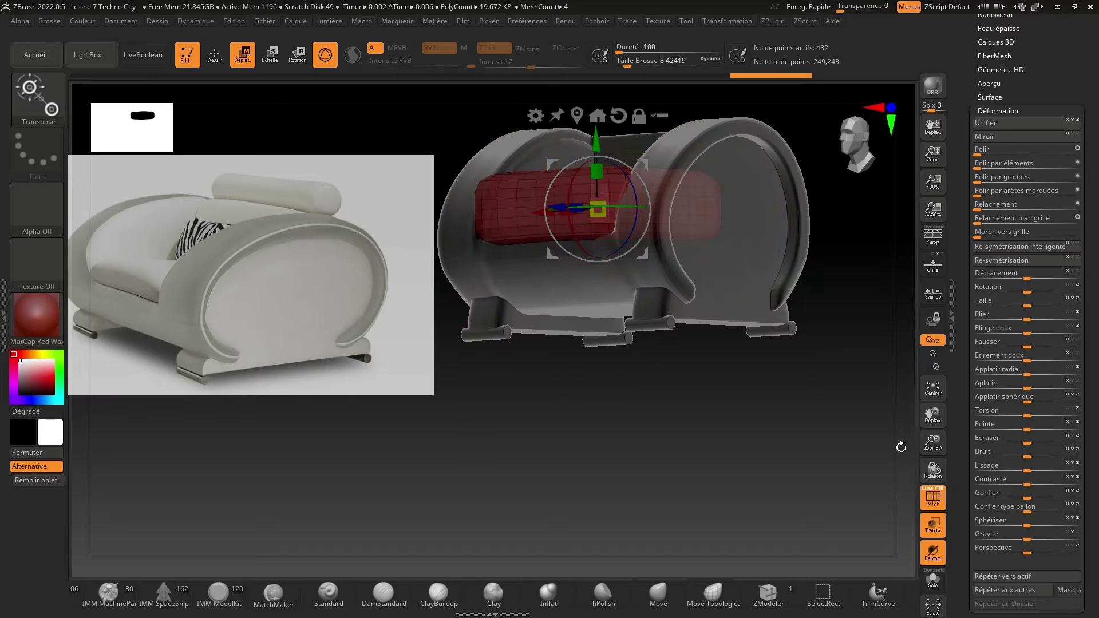
pyautogui.moveTo(922, 444); pyautogui.dragTo(923, 423)
pyautogui.moveTo(609, 239); pyautogui.dragTo(610, 258)
pyautogui.click(611, 180)
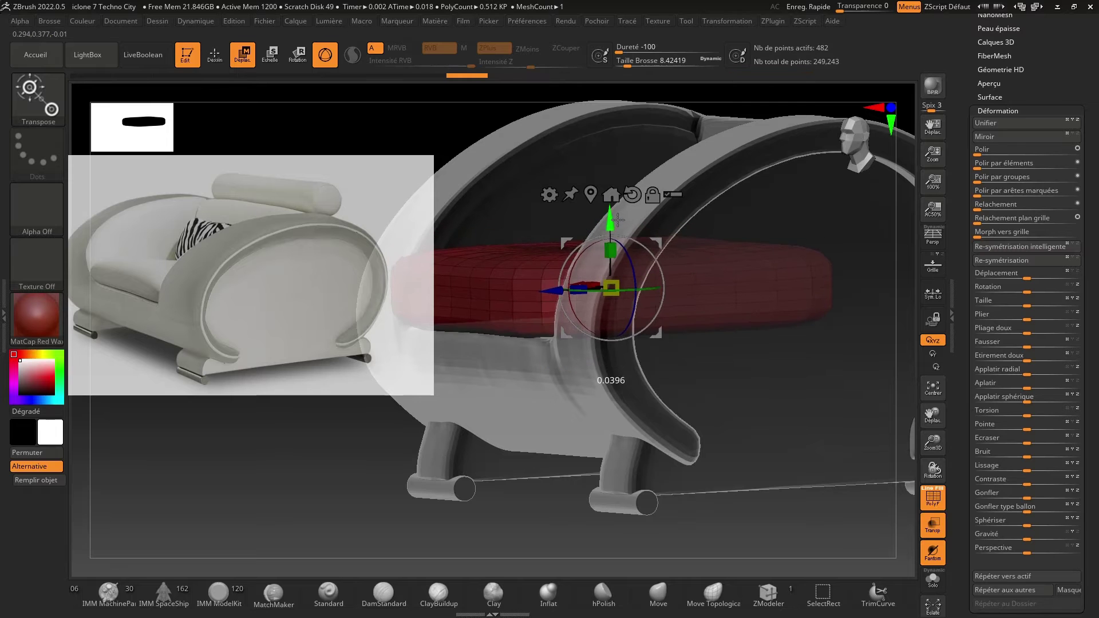
pyautogui.moveTo(489, 544); pyautogui.dragTo(508, 504)
pyautogui.moveTo(574, 275); pyautogui.dragTo(584, 293)
pyautogui.moveTo(504, 498); pyautogui.dragTo(500, 507)
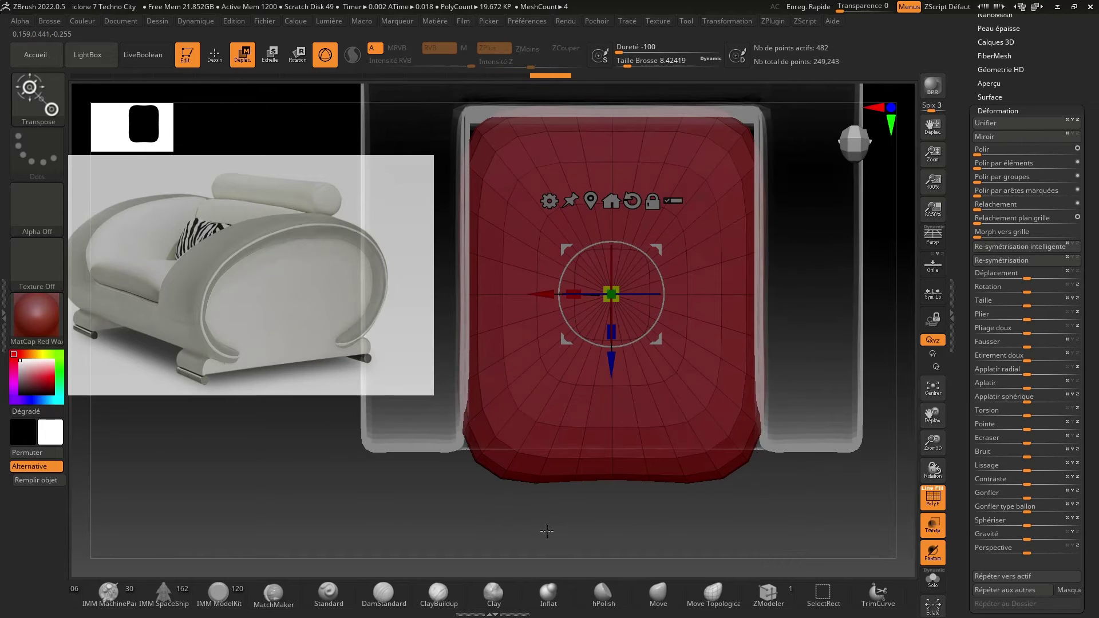
# Scale the cushion's depth to about 0.89 and align it front to back within the seat.
pyautogui.moveTo(610, 334); pyautogui.dragTo(602, 322)
pyautogui.moveTo(611, 362); pyautogui.dragTo(604, 308)
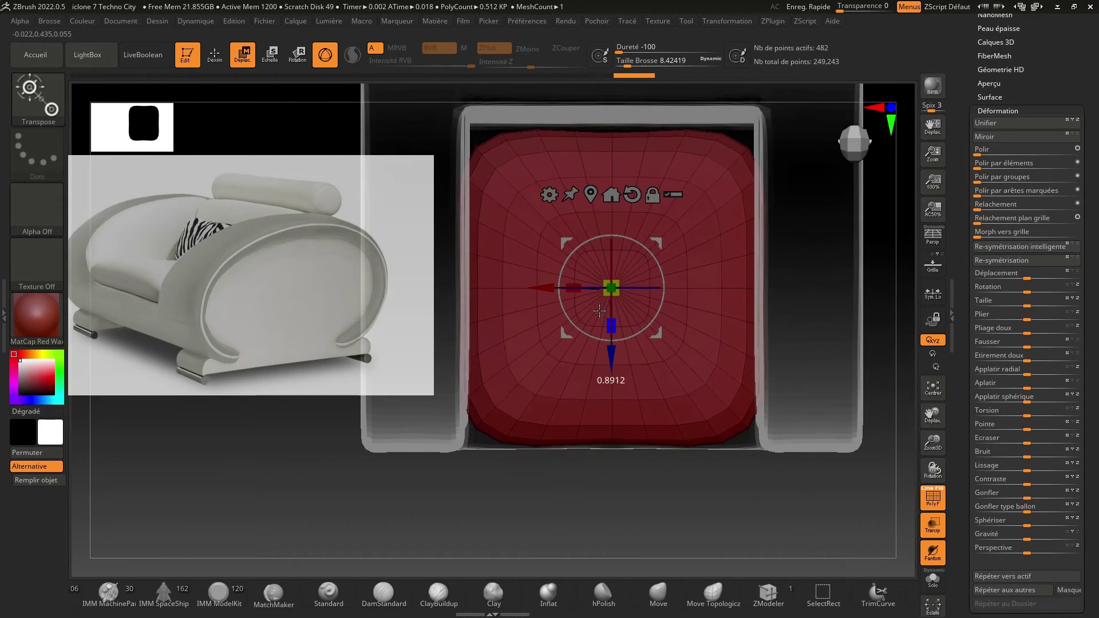
pyautogui.moveTo(615, 361)
pyautogui.mouseDown()
pyautogui.moveTo(617, 376)
pyautogui.moveTo(608, 340)
pyautogui.moveTo(608, 378)
pyautogui.moveTo(610, 361)
pyautogui.mouseUp()
pyautogui.moveTo(625, 505); pyautogui.dragTo(600, 510)
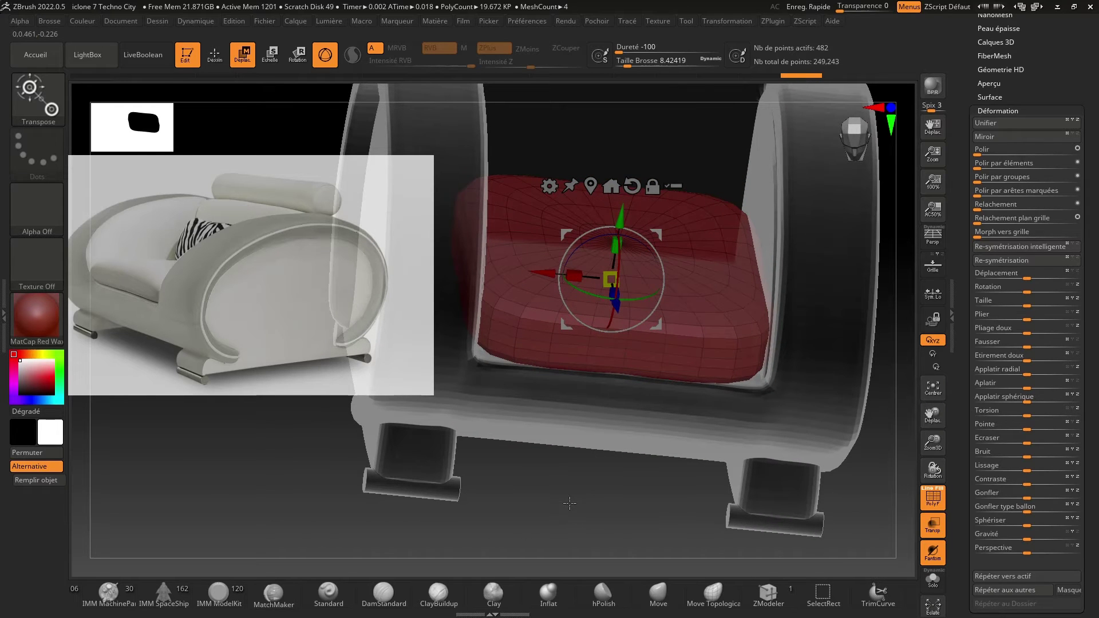
# Remesh the cushion with ZRemesher at a polygon target of 5, then return to Draw mode with transparency off.
pyautogui.moveTo(1096, 29); pyautogui.dragTo(1076, 132)
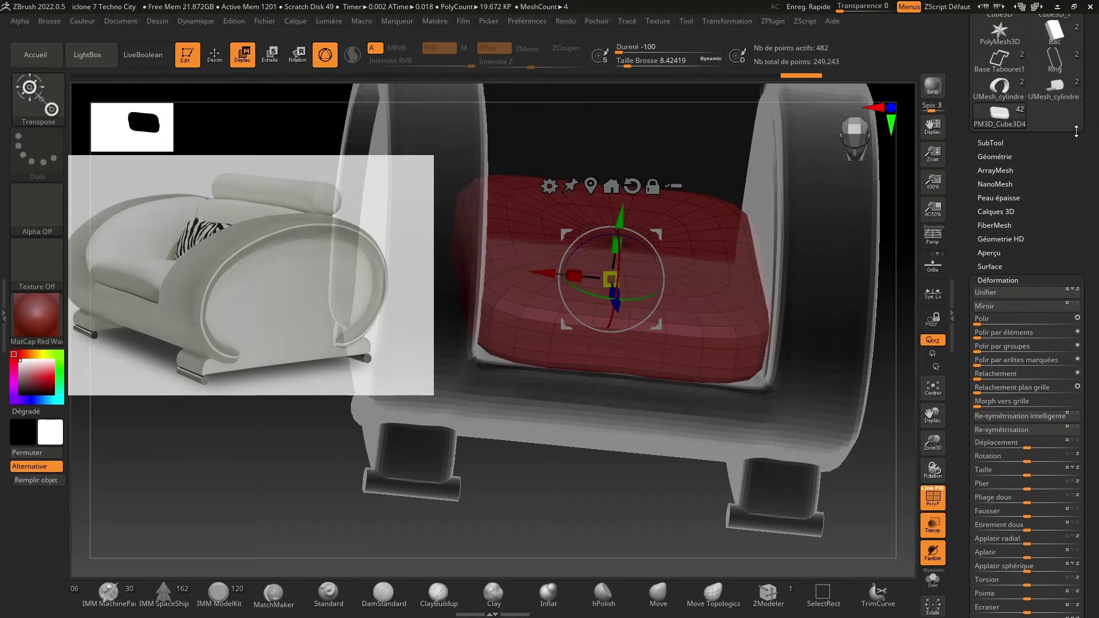
pyautogui.click(995, 158)
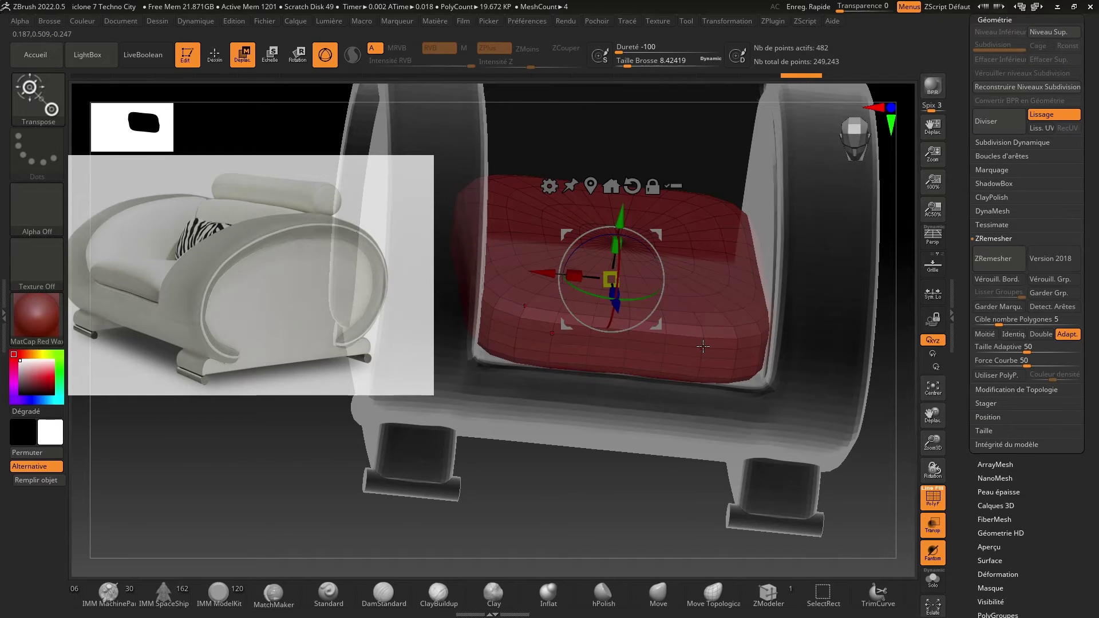
pyautogui.click(989, 260)
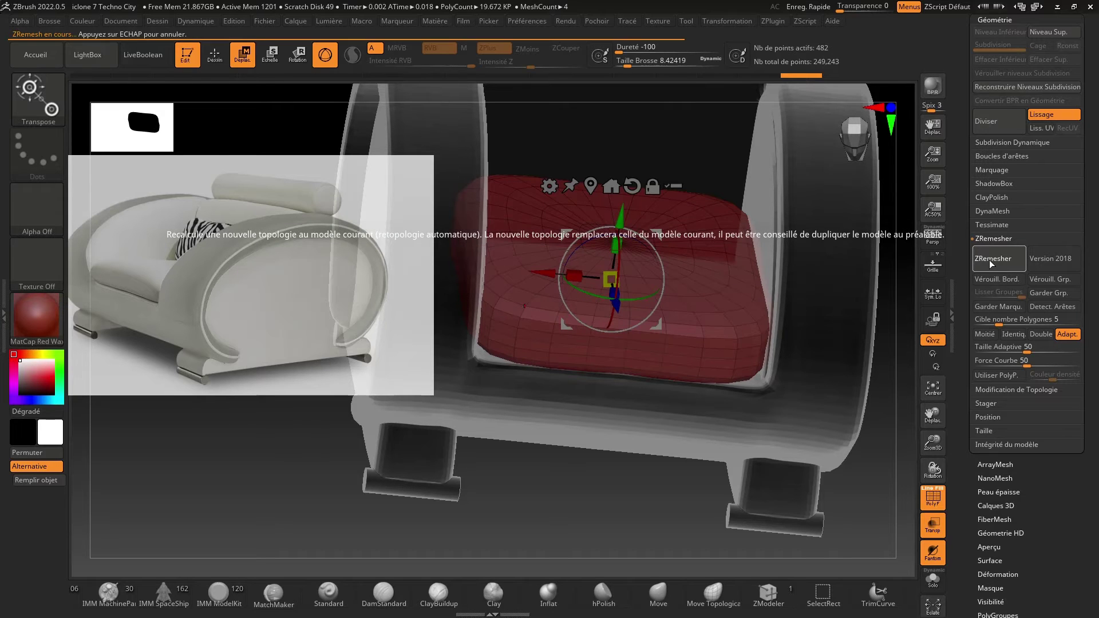
pyautogui.click(215, 60)
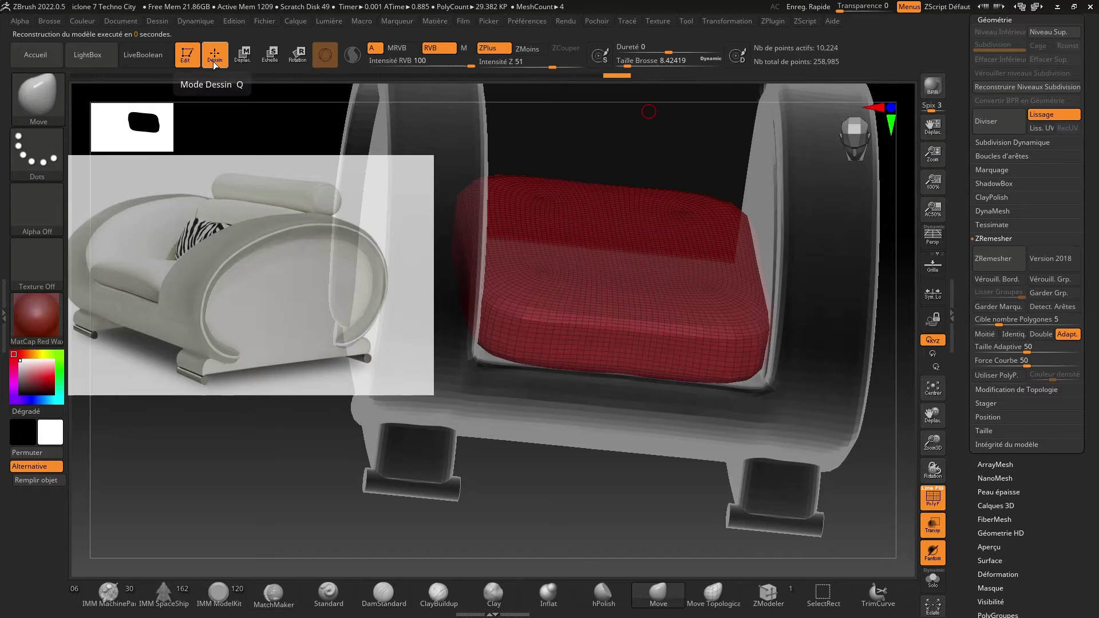
pyautogui.click(931, 522)
pyautogui.moveTo(655, 498); pyautogui.dragTo(654, 532)
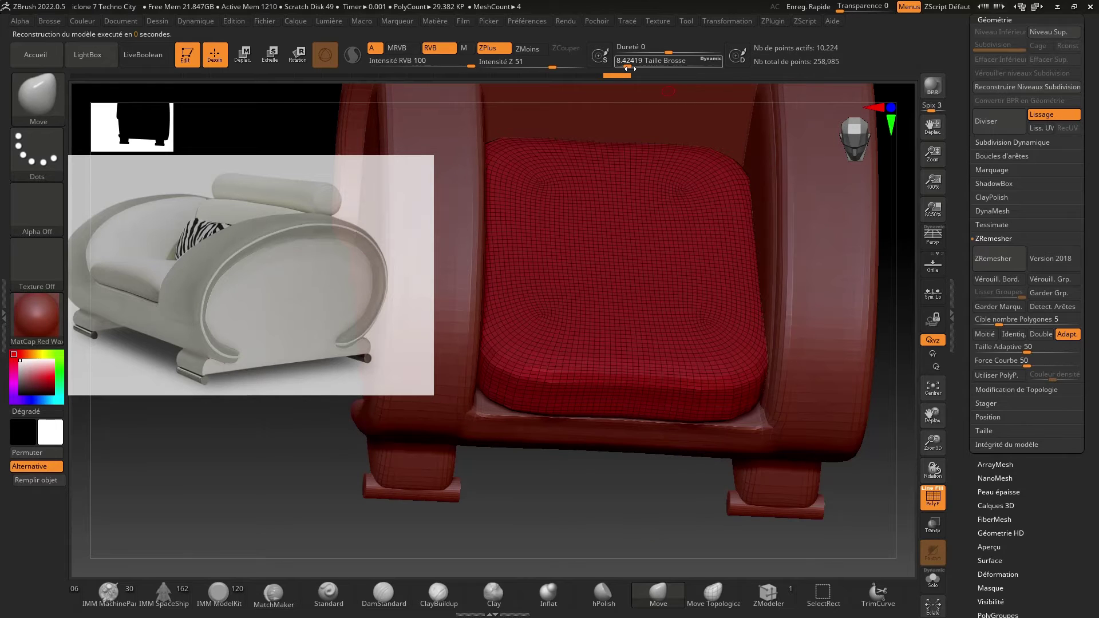
# Set the Move brush size to about 145 and face the cushion from above.
pyautogui.moveTo(627, 64); pyautogui.dragTo(649, 63)
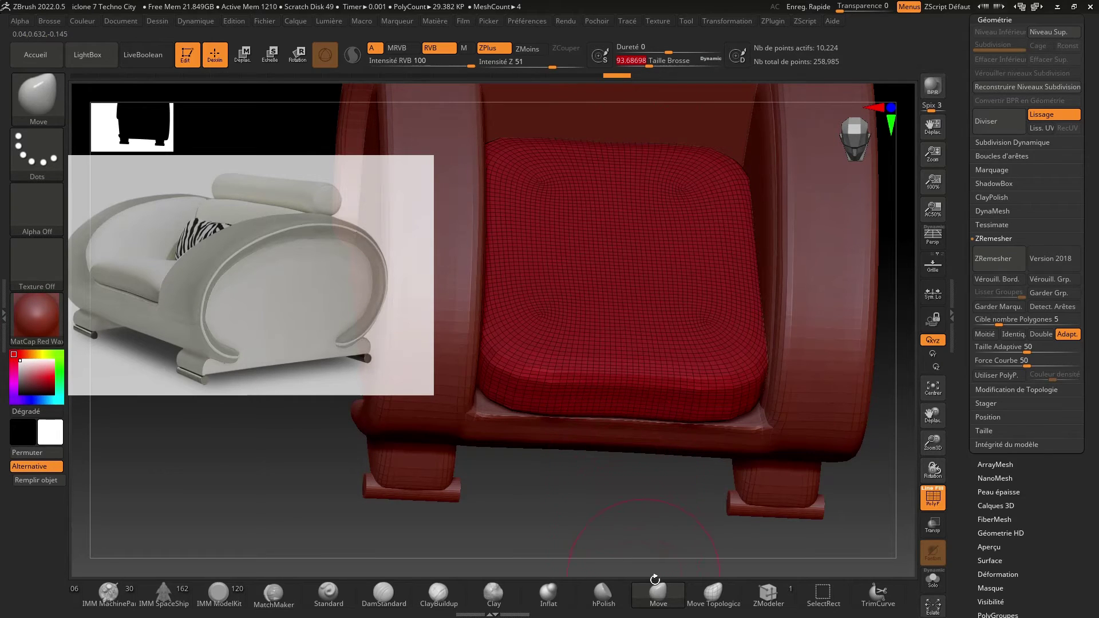
pyautogui.press('b')
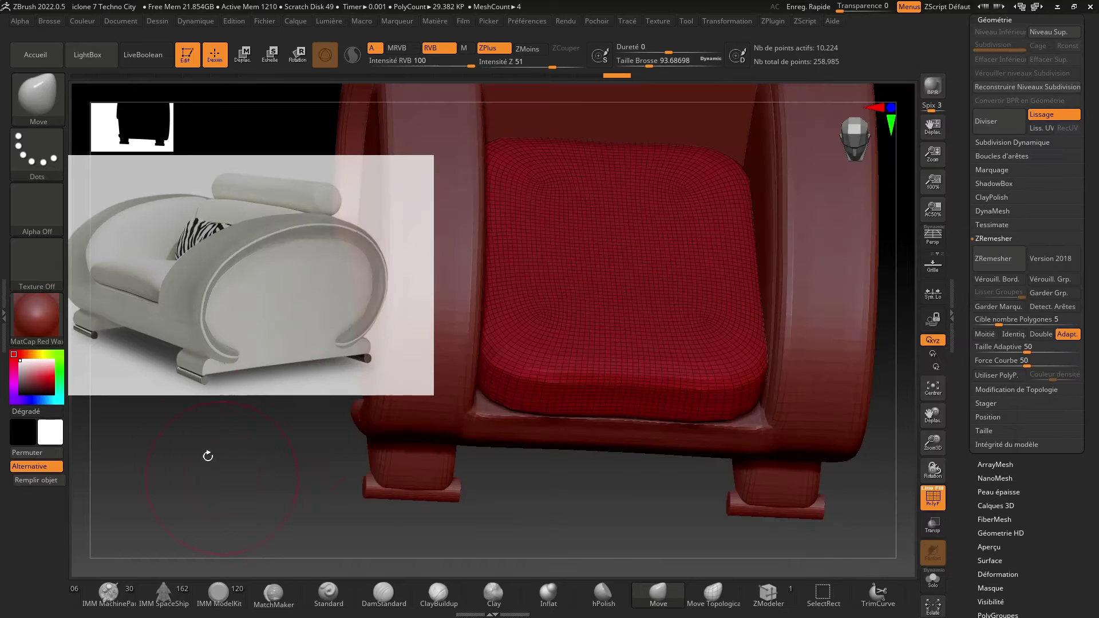
pyautogui.moveTo(559, 459); pyautogui.dragTo(491, 411)
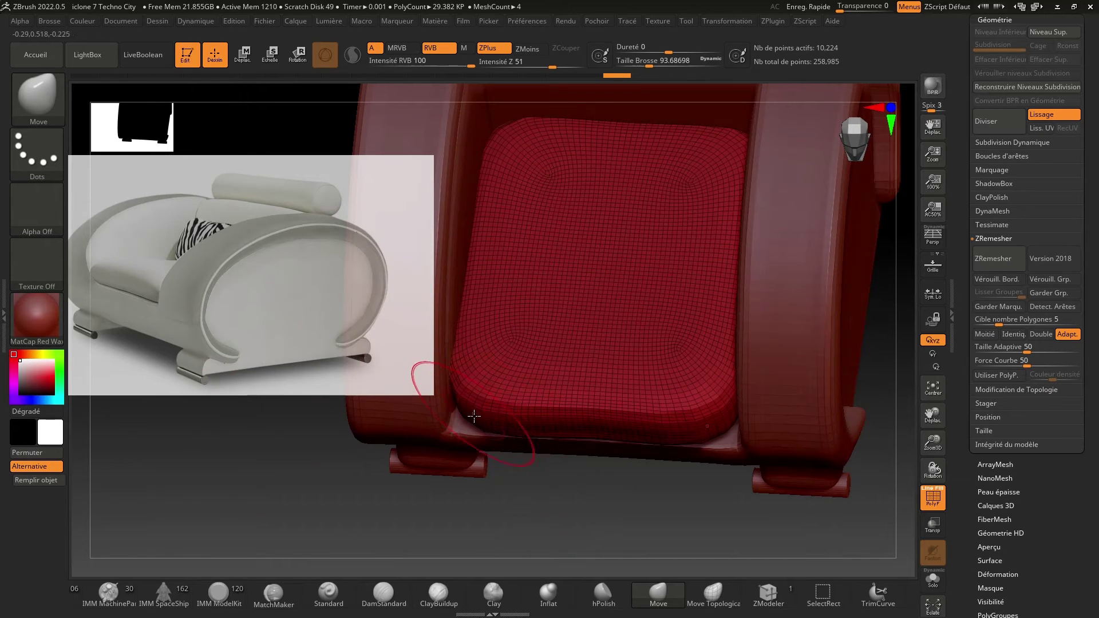
pyautogui.moveTo(649, 65); pyautogui.dragTo(657, 64)
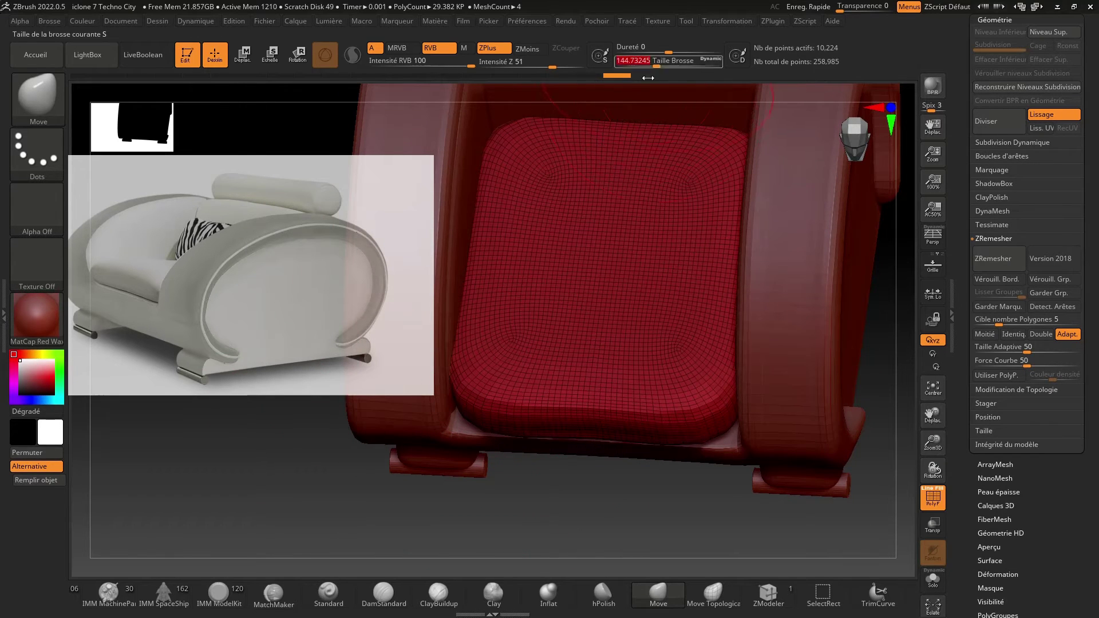
pyautogui.moveTo(496, 500)
pyautogui.keyDown('shift'); pyautogui.mouseDown()
pyautogui.moveTo(522, 513)
pyautogui.moveTo(518, 498)
pyautogui.mouseUp(); pyautogui.keyUp('shift')
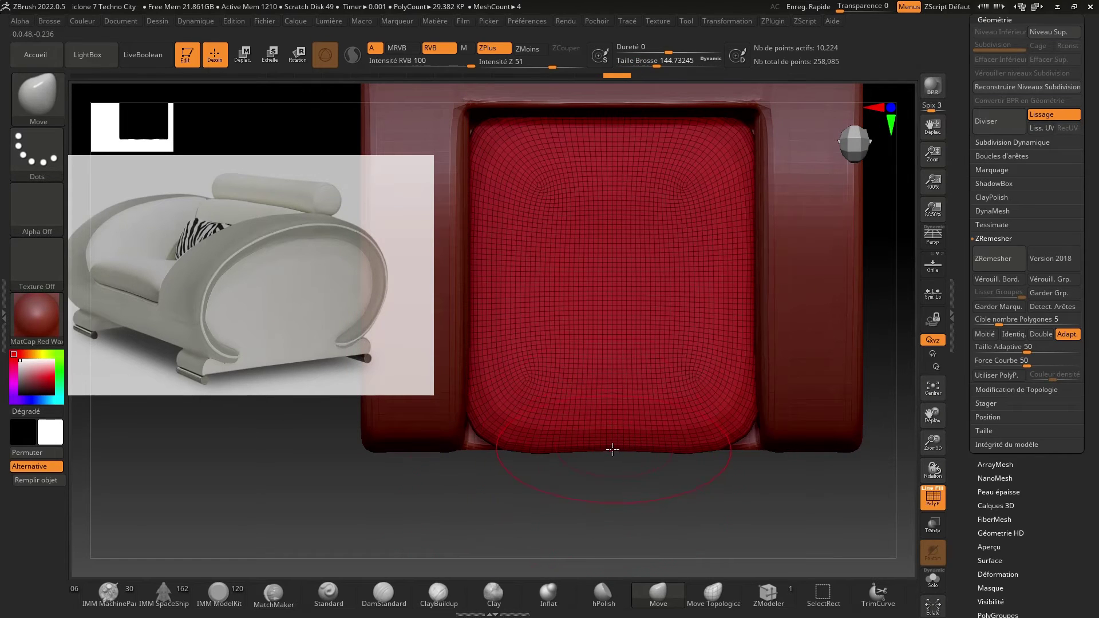
# Reshape the cushion's front edge and front corners with the Move brush to fill the seat opening.
pyautogui.moveTo(612, 450); pyautogui.dragTo(612, 454)
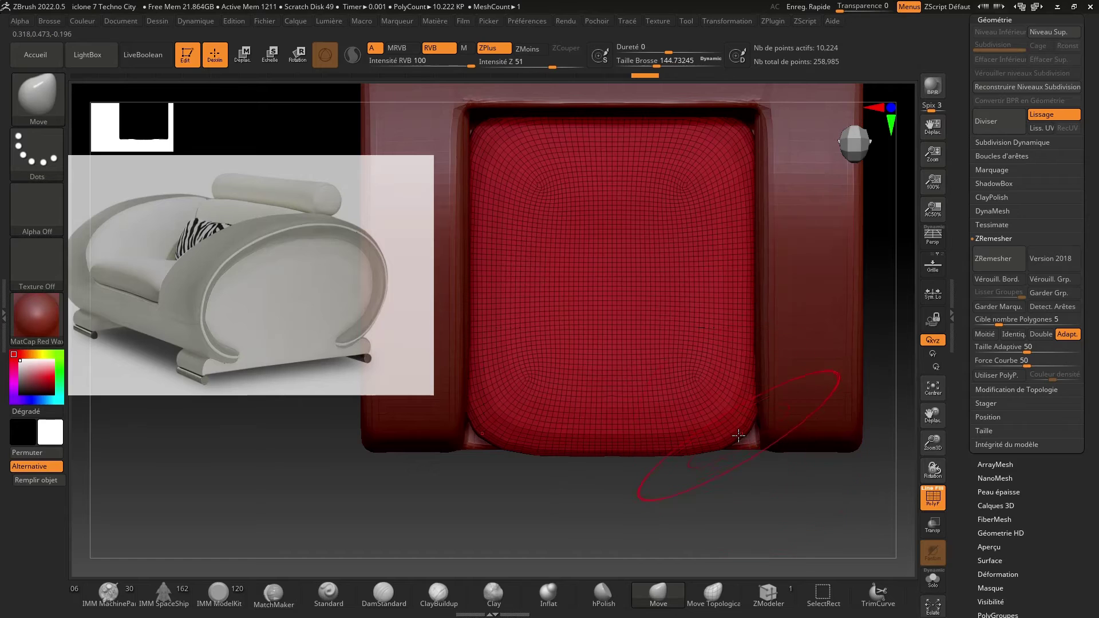
pyautogui.moveTo(743, 434); pyautogui.dragTo(766, 442)
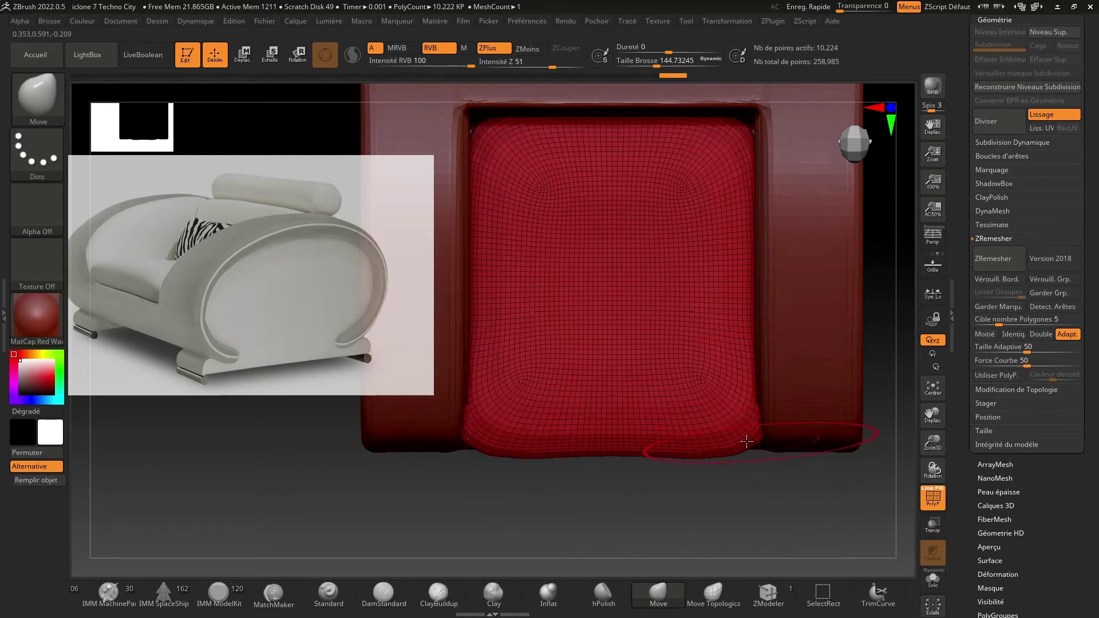
pyautogui.moveTo(624, 450); pyautogui.dragTo(618, 451)
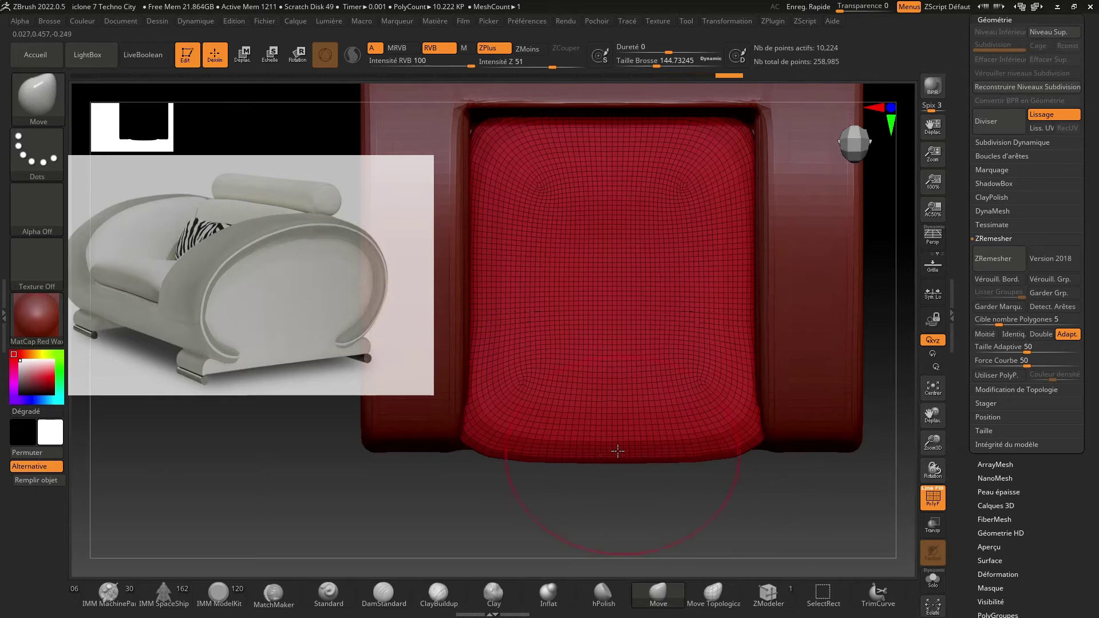
pyautogui.moveTo(499, 452); pyautogui.dragTo(493, 442)
pyautogui.moveTo(573, 455); pyautogui.dragTo(600, 452)
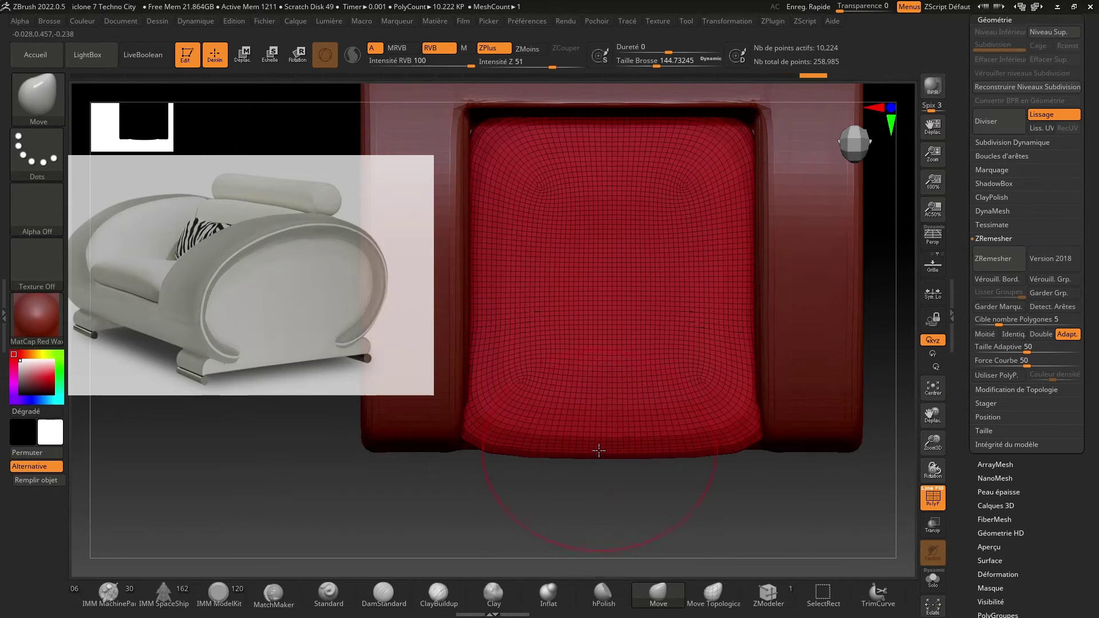
# Adjust the cushion's thickness with the gizmo's vertical scaling, then return to Draw mode.
pyautogui.moveTo(470, 504)
pyautogui.mouseDown()
pyautogui.moveTo(404, 461)
pyautogui.moveTo(366, 456)
pyautogui.moveTo(323, 480)
pyautogui.moveTo(438, 451)
pyautogui.moveTo(758, 407)
pyautogui.moveTo(770, 427)
pyautogui.moveTo(759, 395)
pyautogui.mouseUp()
pyautogui.press('w')
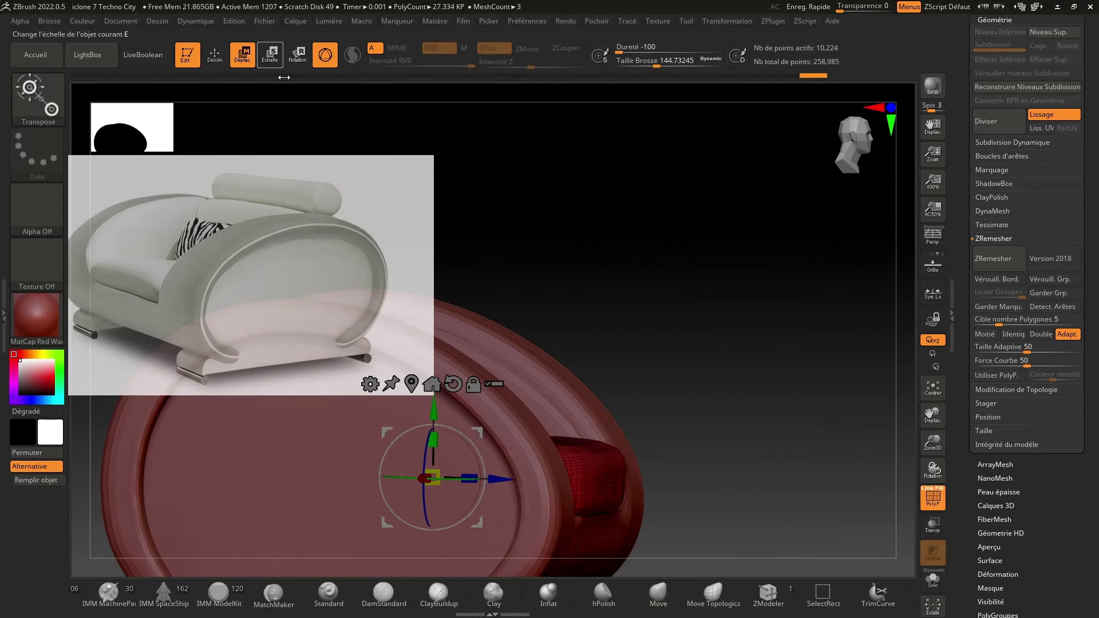
pyautogui.moveTo(635, 316); pyautogui.dragTo(561, 319)
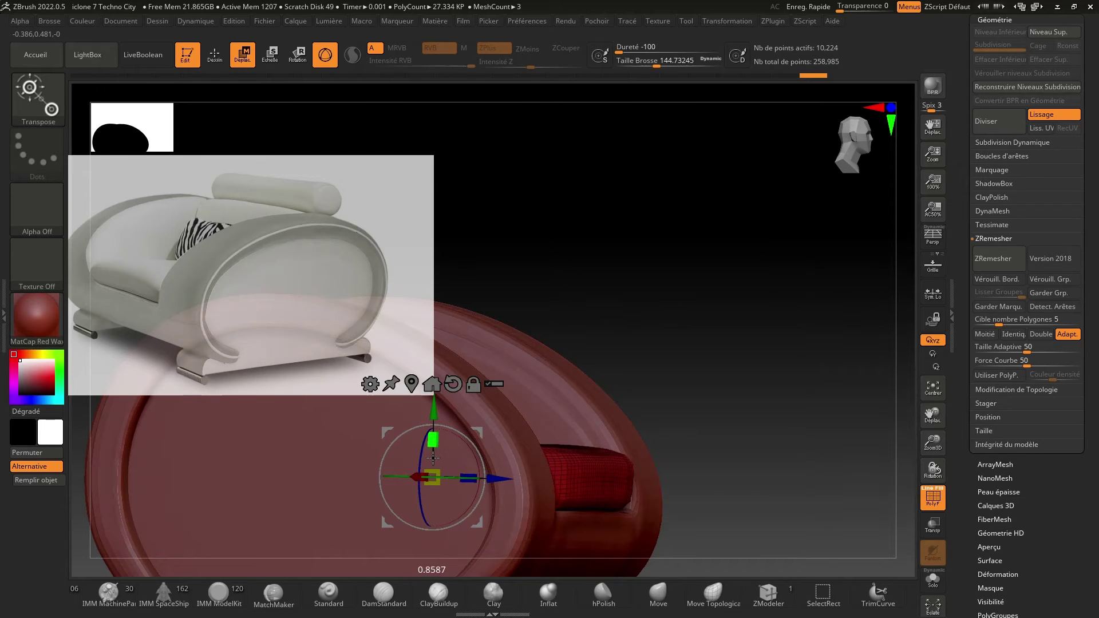
pyautogui.moveTo(430, 442); pyautogui.dragTo(433, 416)
pyautogui.moveTo(737, 361); pyautogui.dragTo(733, 475)
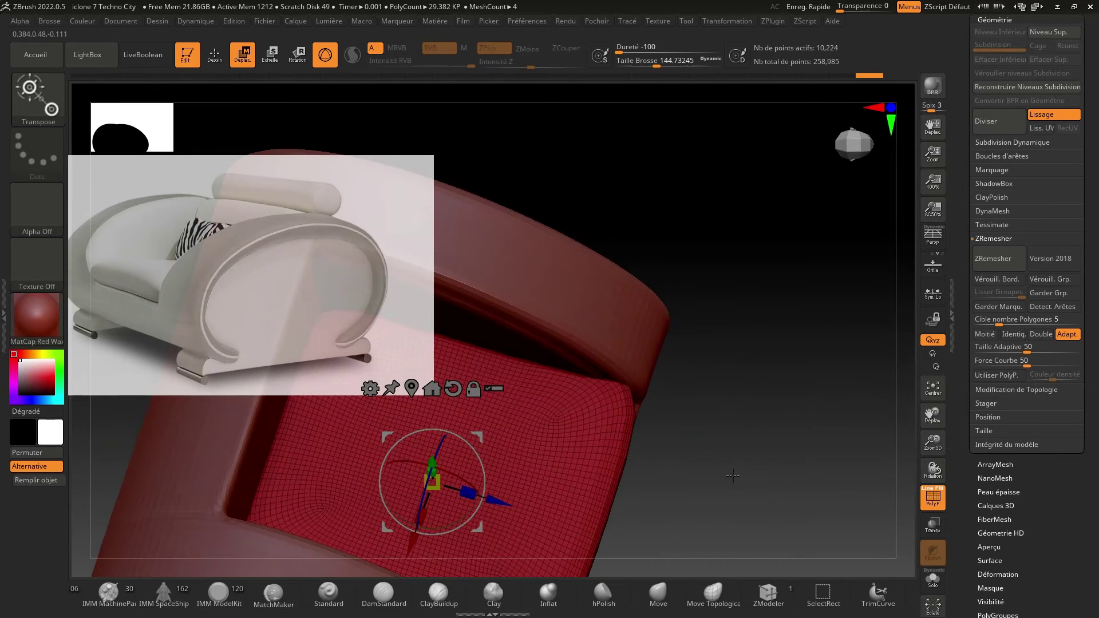
pyautogui.moveTo(933, 441); pyautogui.dragTo(933, 427)
pyautogui.moveTo(909, 371); pyautogui.dragTo(744, 374)
pyautogui.click(216, 59)
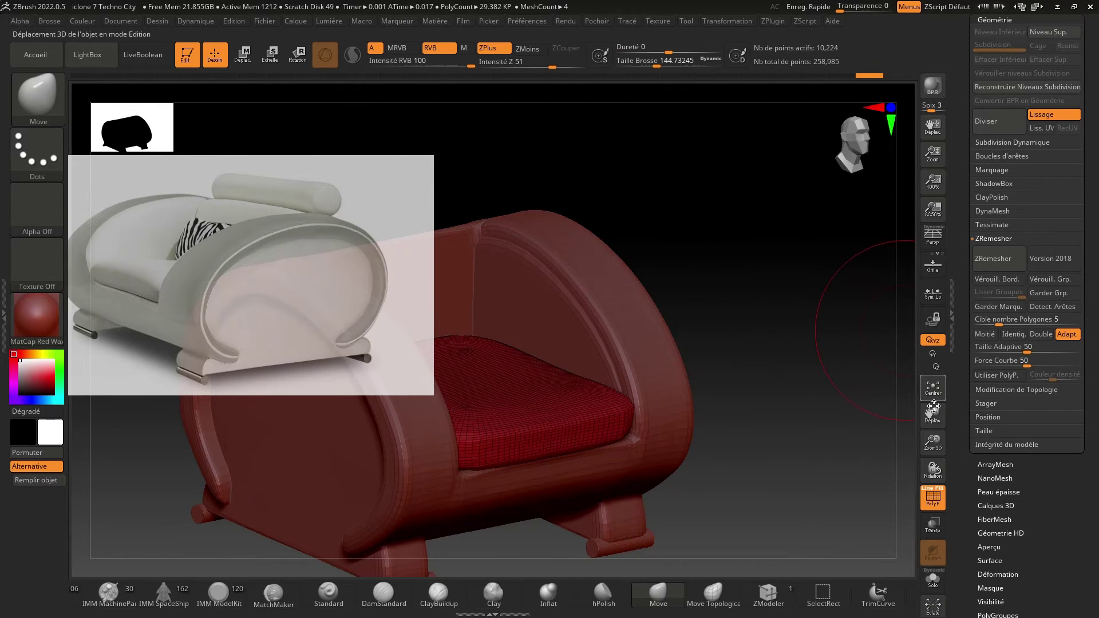
# Duplicate the seat cushion and raise the copy above the original.
pyautogui.moveTo(932, 413); pyautogui.dragTo(1002, 409)
pyautogui.moveTo(821, 257)
pyautogui.mouseDown()
pyautogui.moveTo(804, 259)
pyautogui.moveTo(832, 262)
pyautogui.mouseUp()
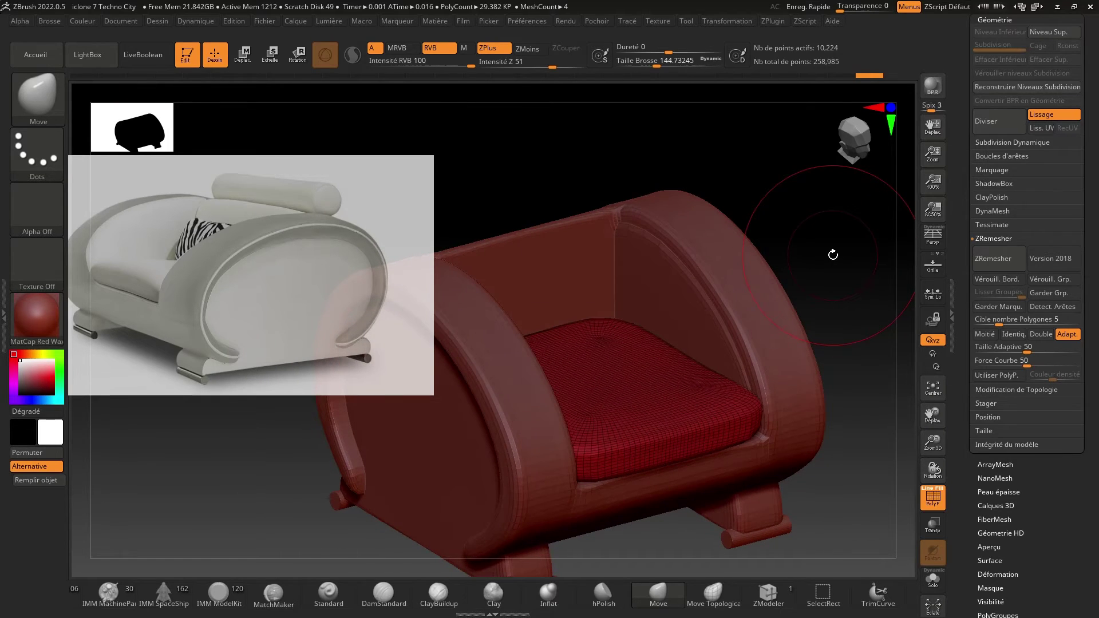
pyautogui.hotkey('ctrl', 'shift', 'd')
pyautogui.click(242, 55)
pyautogui.moveTo(565, 162); pyautogui.dragTo(601, 150)
pyautogui.moveTo(619, 330); pyautogui.dragTo(642, 240)
pyautogui.moveTo(804, 158); pyautogui.dragTo(814, 447)
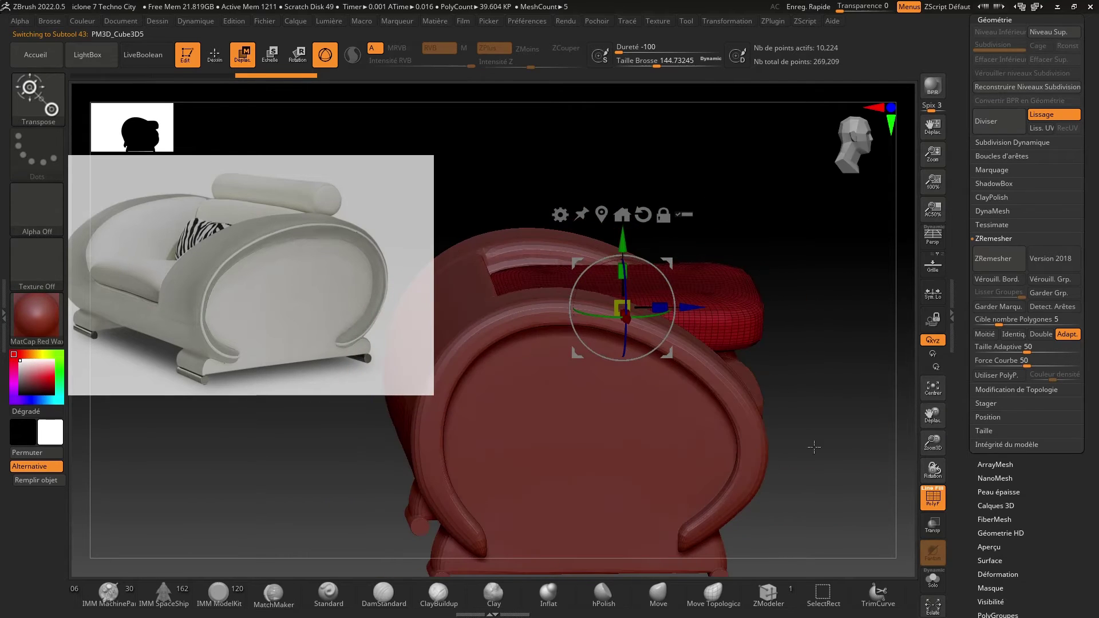
# Rotate the raised cushion copy about 95° to stand it upright and move it toward the sofa's backrest.
pyautogui.click(931, 530)
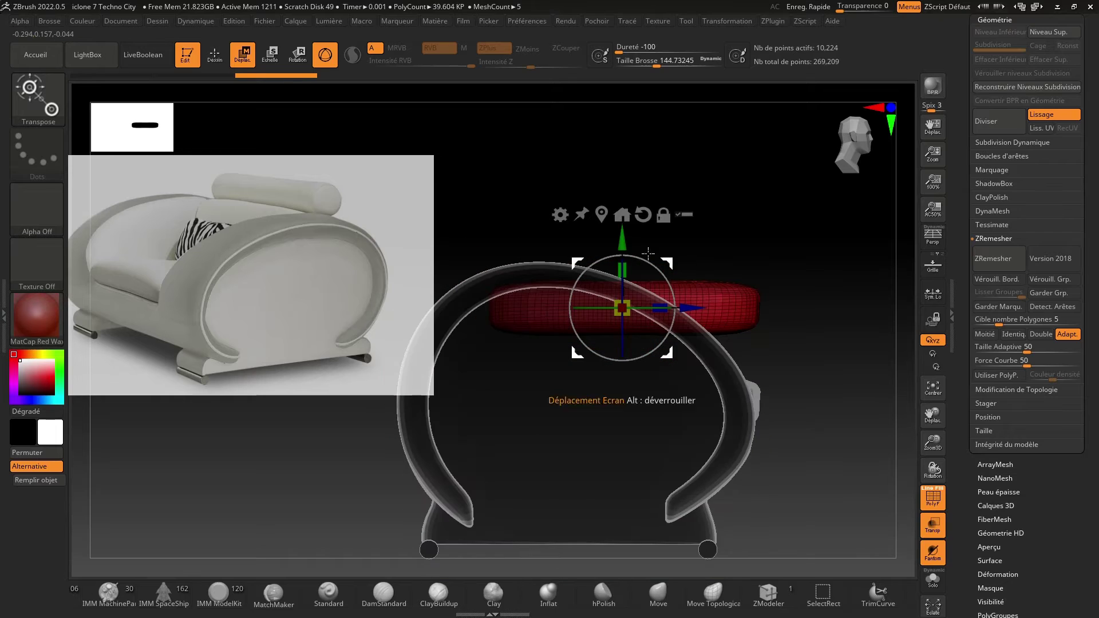
pyautogui.moveTo(639, 254); pyautogui.dragTo(509, 275)
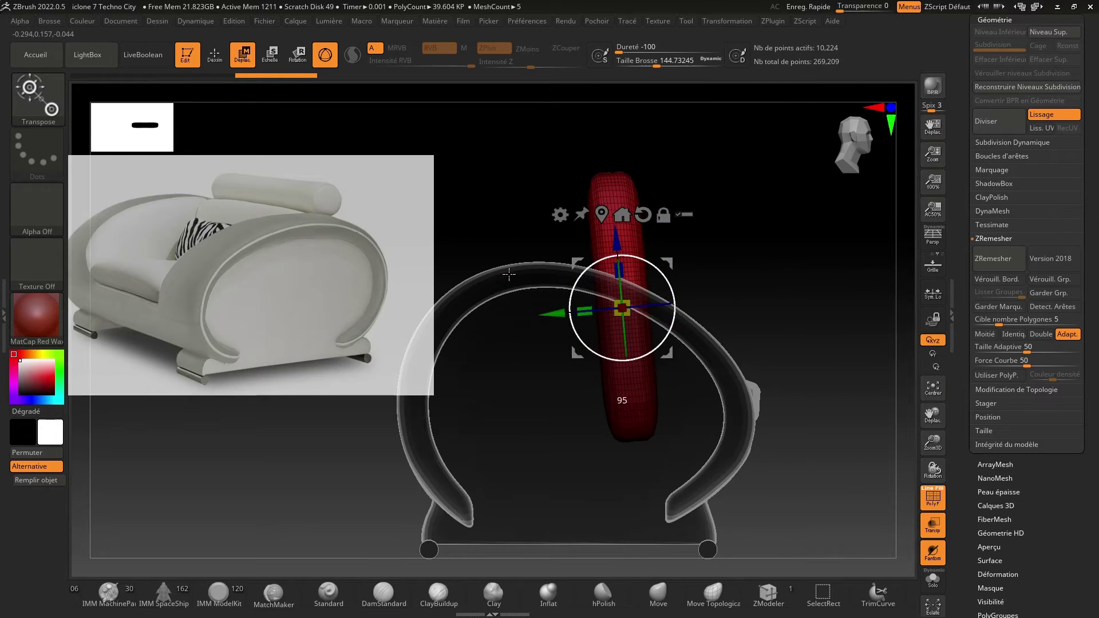
pyautogui.moveTo(791, 183); pyautogui.dragTo(790, 213)
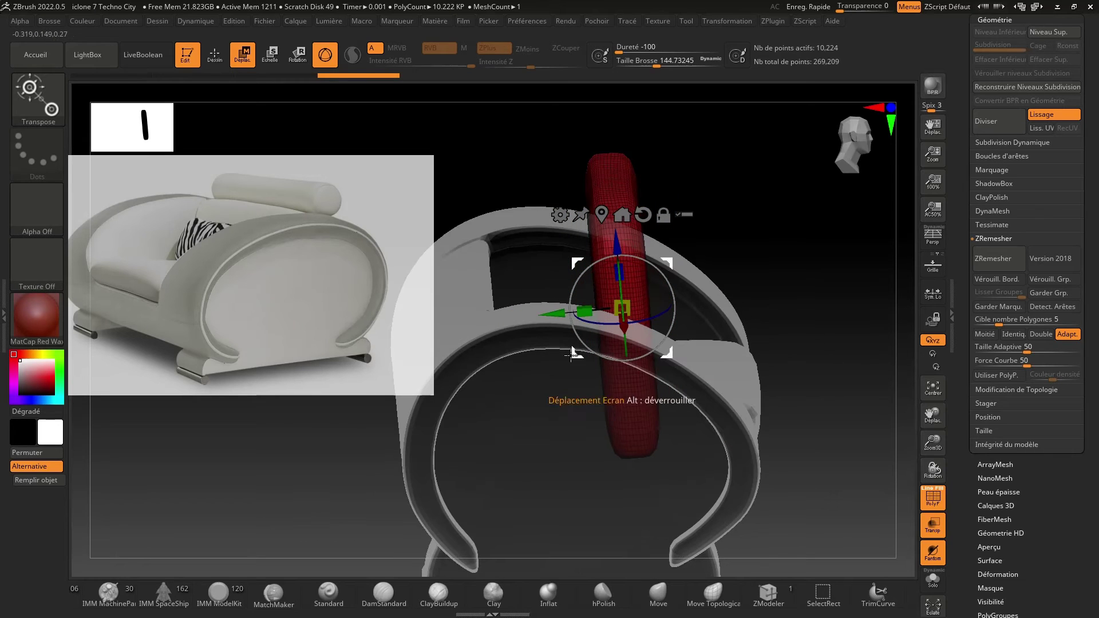
pyautogui.moveTo(553, 319); pyautogui.dragTo(458, 321)
pyautogui.click(933, 528)
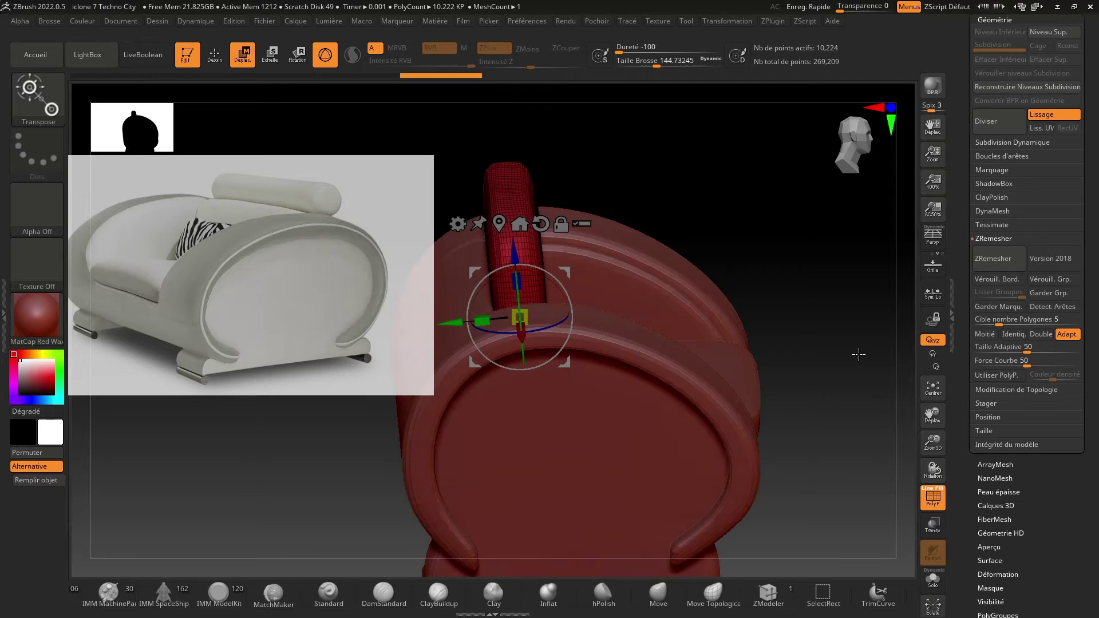
# Reduce the upright cushion's height and adjust its vertical position so it sits against the backrest between the armrests.
pyautogui.moveTo(801, 458); pyautogui.dragTo(768, 278)
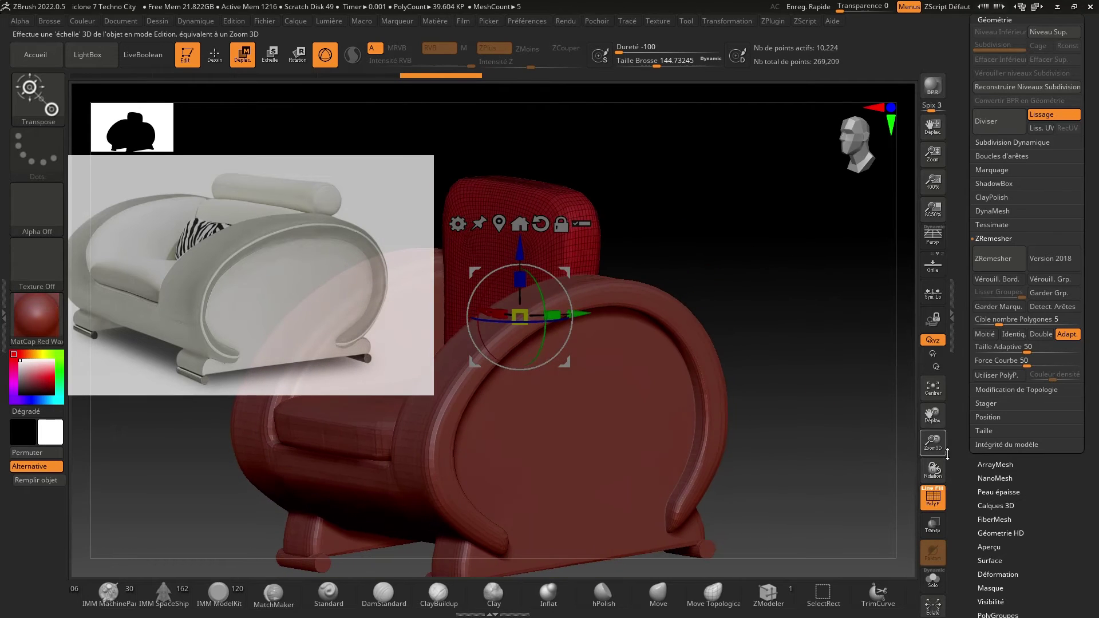
pyautogui.moveTo(934, 413); pyautogui.dragTo(1006, 426)
pyautogui.moveTo(854, 332)
pyautogui.mouseDown()
pyautogui.moveTo(790, 321)
pyautogui.moveTo(852, 312)
pyautogui.mouseUp()
pyautogui.moveTo(680, 372); pyautogui.dragTo(665, 404)
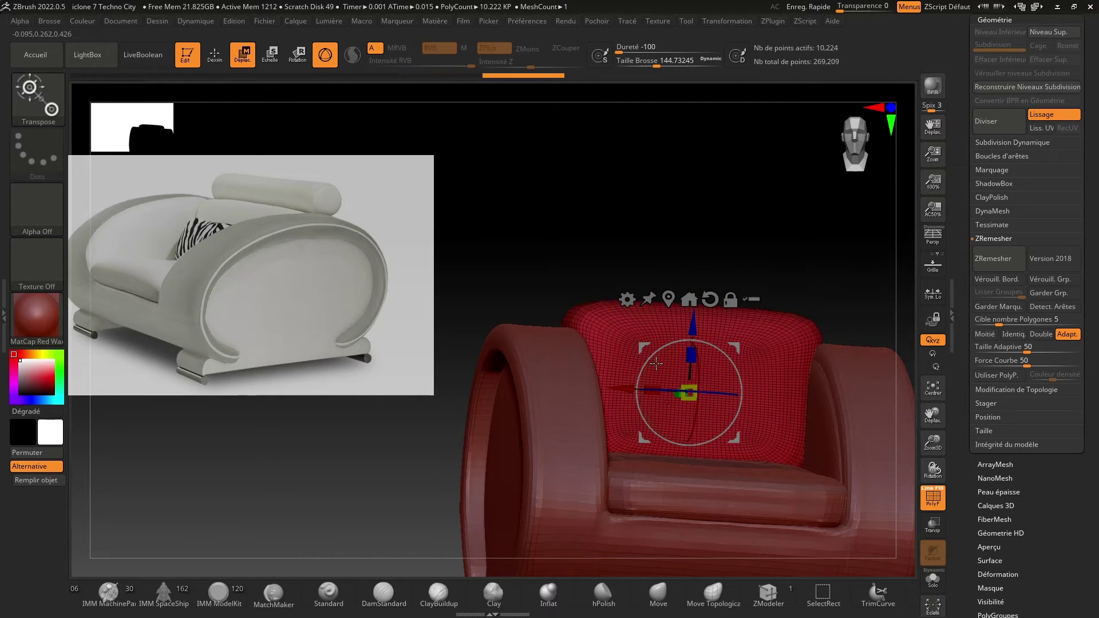
pyautogui.moveTo(670, 255); pyautogui.dragTo(608, 255)
pyautogui.moveTo(690, 359); pyautogui.dragTo(690, 381)
pyautogui.moveTo(623, 237); pyautogui.dragTo(539, 282)
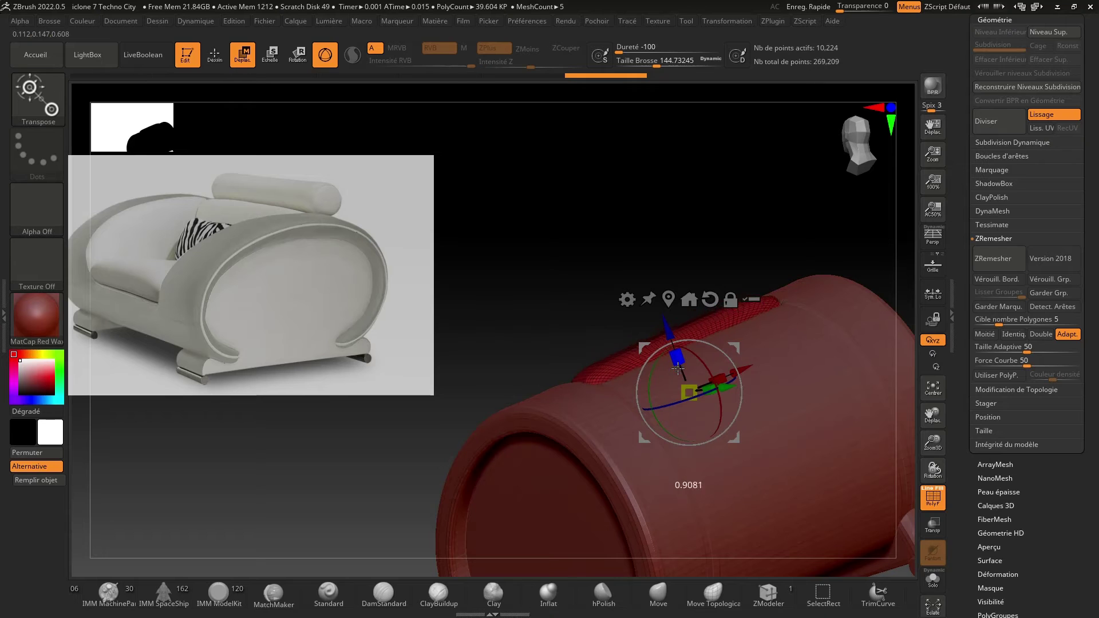
pyautogui.moveTo(680, 383); pyautogui.dragTo(679, 383)
pyautogui.moveTo(690, 220)
pyautogui.mouseDown()
pyautogui.moveTo(640, 229)
pyautogui.moveTo(616, 253)
pyautogui.mouseUp()
pyautogui.moveTo(688, 354)
pyautogui.mouseDown()
pyautogui.moveTo(695, 332)
pyautogui.moveTo(682, 349)
pyautogui.moveTo(688, 368)
pyautogui.moveTo(688, 341)
pyautogui.mouseUp()
pyautogui.moveTo(630, 280); pyautogui.dragTo(674, 244)
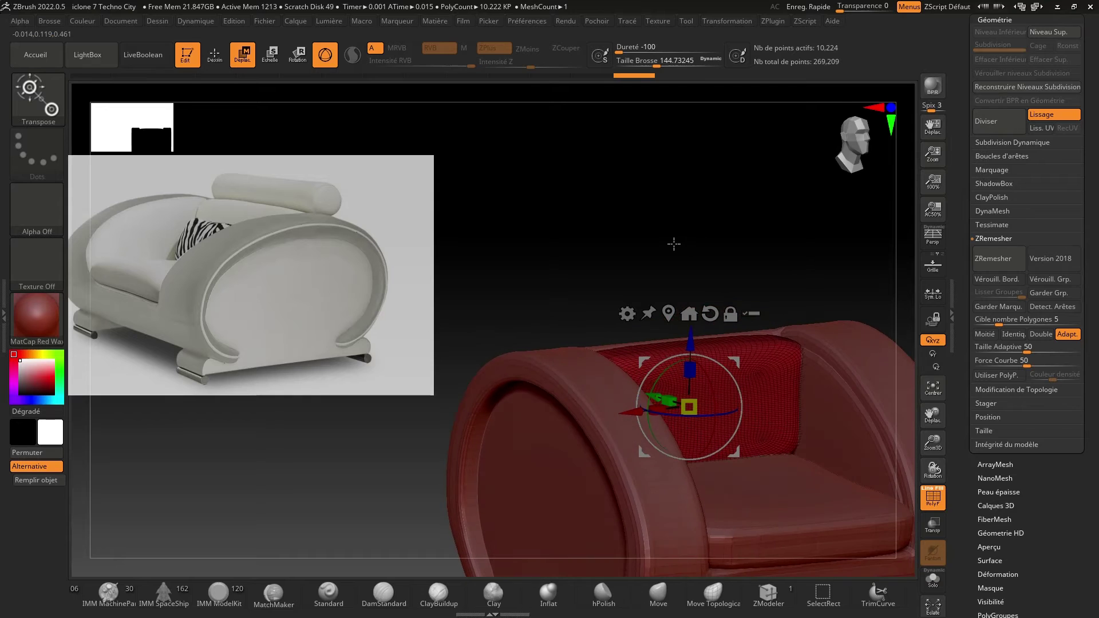
# Pull the back cushion's sides and corners outward with the Move brush to fill the gap between the armrests.
pyautogui.moveTo(576, 233)
pyautogui.mouseDown()
pyautogui.moveTo(544, 231)
pyautogui.moveTo(550, 211)
pyautogui.mouseUp()
pyautogui.click(219, 62)
pyautogui.moveTo(934, 440); pyautogui.dragTo(915, 419)
pyautogui.click(933, 524)
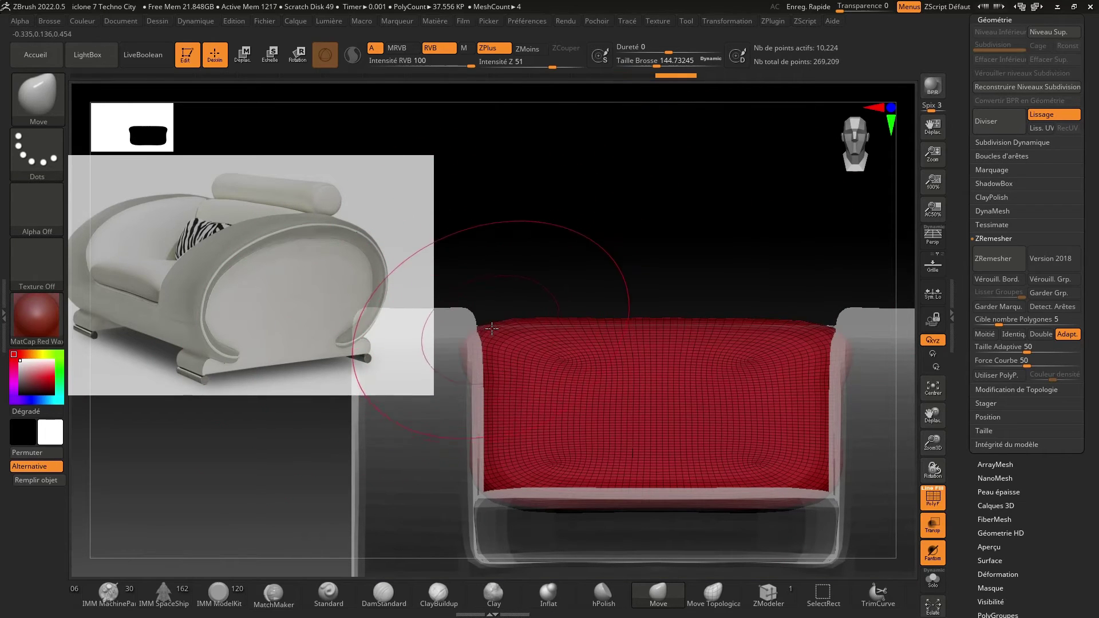
pyautogui.press('ctrl')
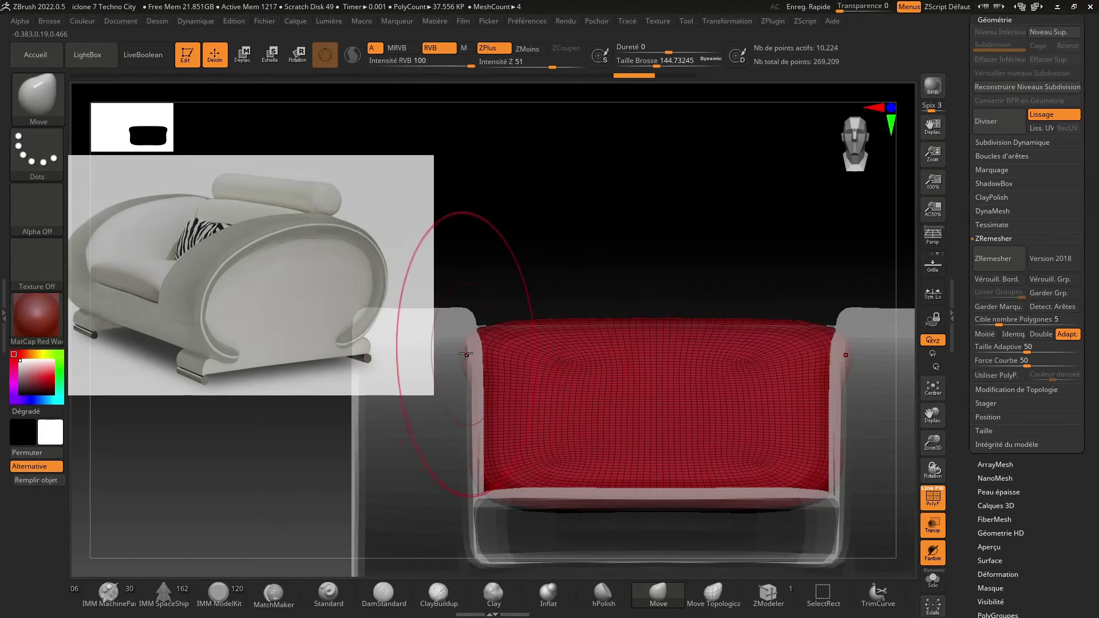
pyautogui.moveTo(484, 333); pyautogui.dragTo(480, 338)
pyautogui.moveTo(484, 384); pyautogui.dragTo(478, 393)
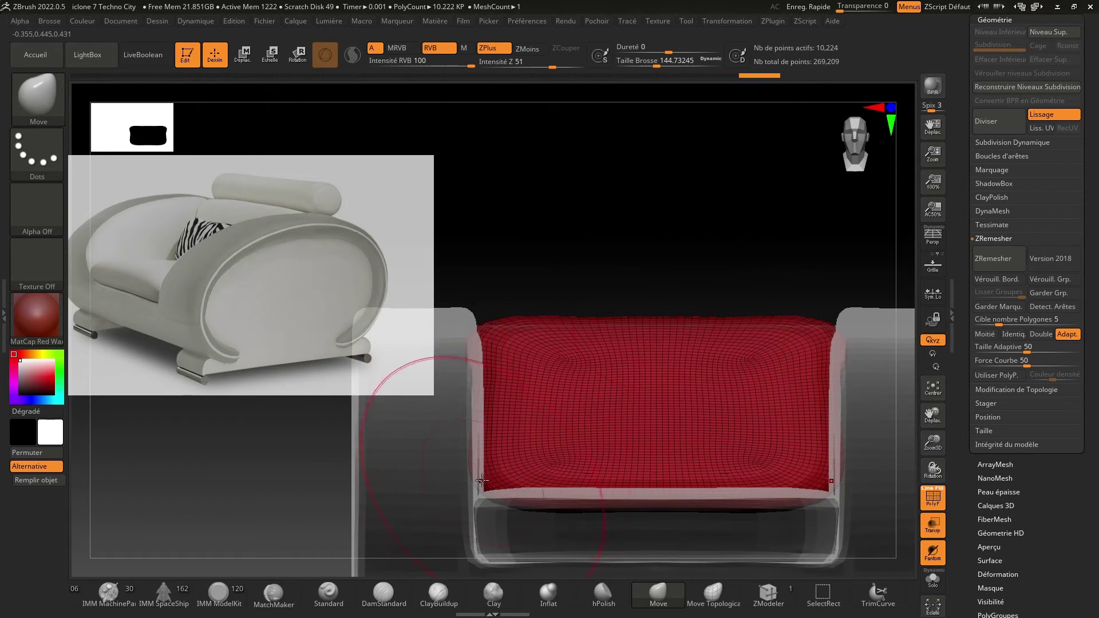
pyautogui.moveTo(481, 484); pyautogui.dragTo(479, 502)
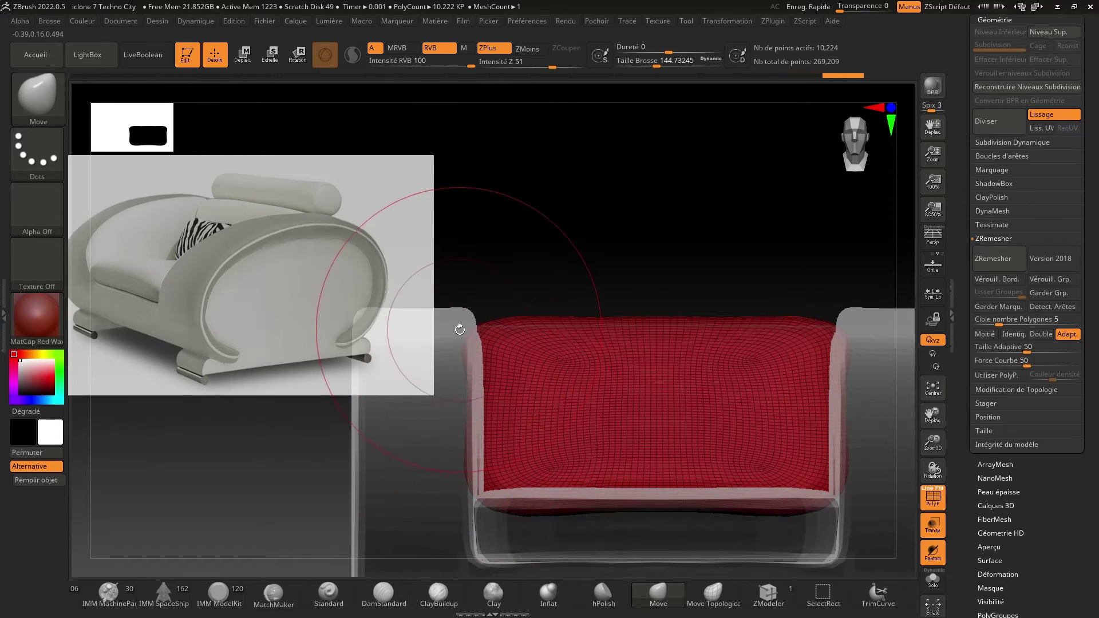
# Set the Move brush size to about 80, refine the back cushion's upper corners, and check its shape in isolation.
pyautogui.moveTo(655, 64); pyautogui.dragTo(647, 64)
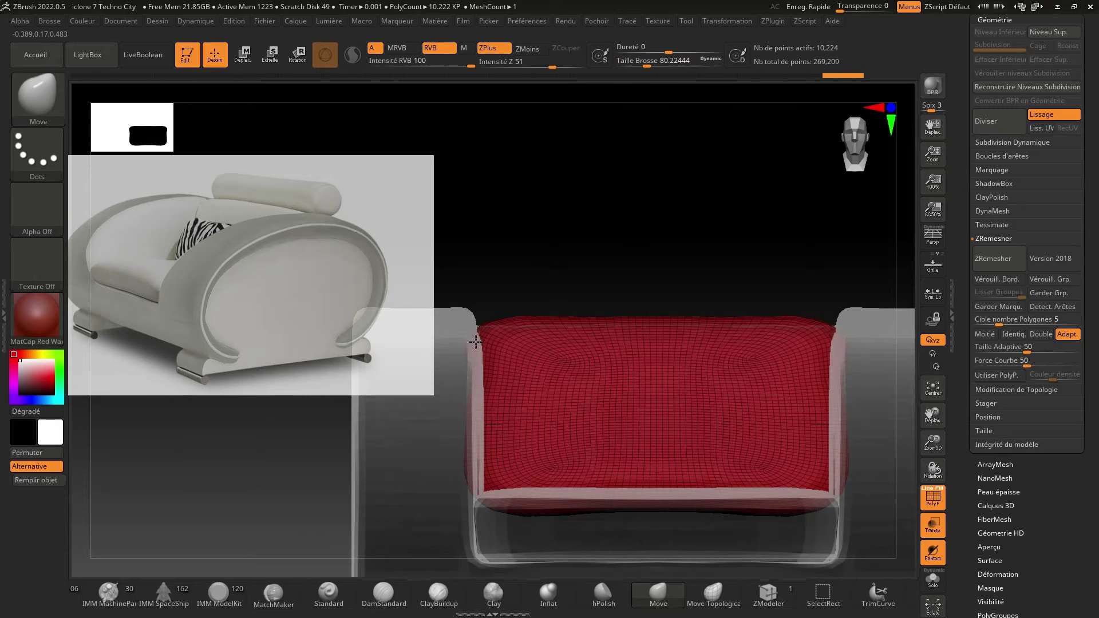
pyautogui.moveTo(477, 336); pyautogui.dragTo(477, 337)
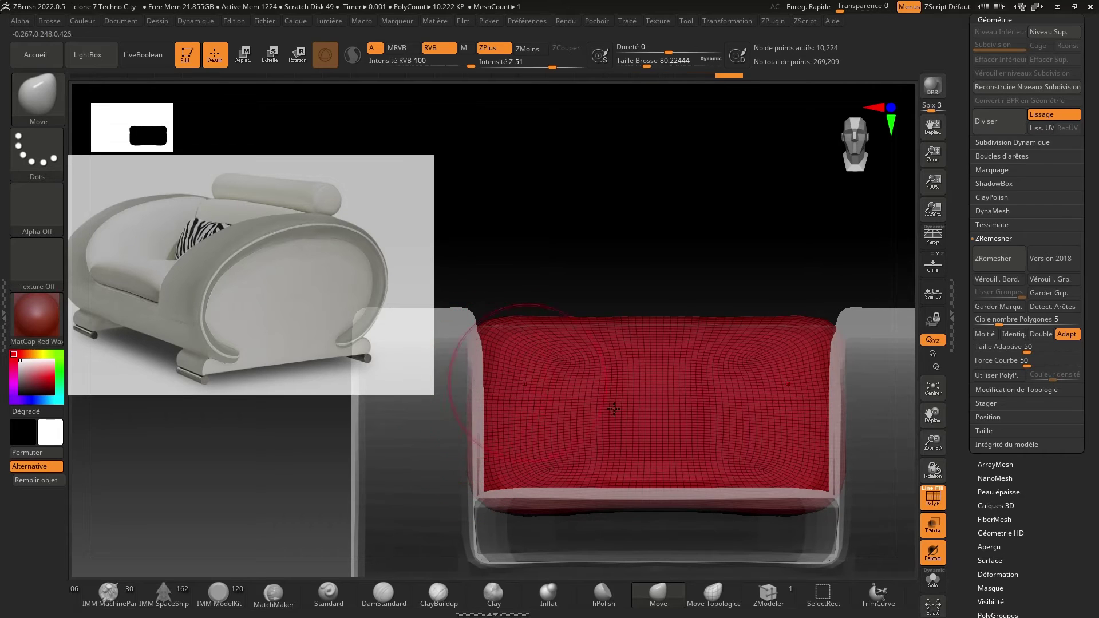
pyautogui.click(933, 580)
pyautogui.press('shift')
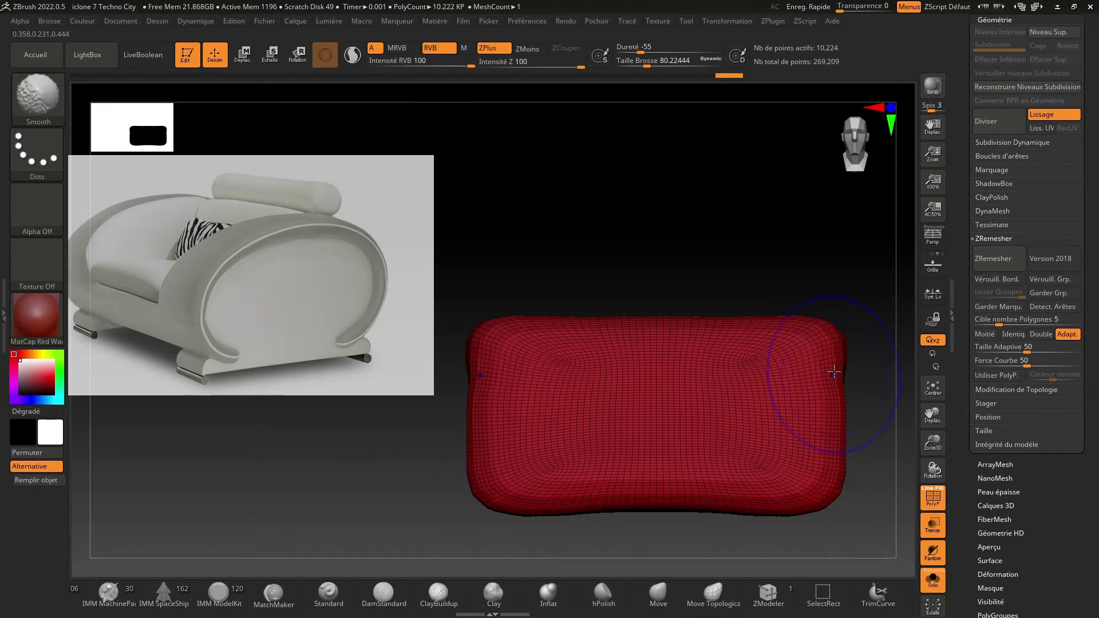
pyautogui.click(933, 580)
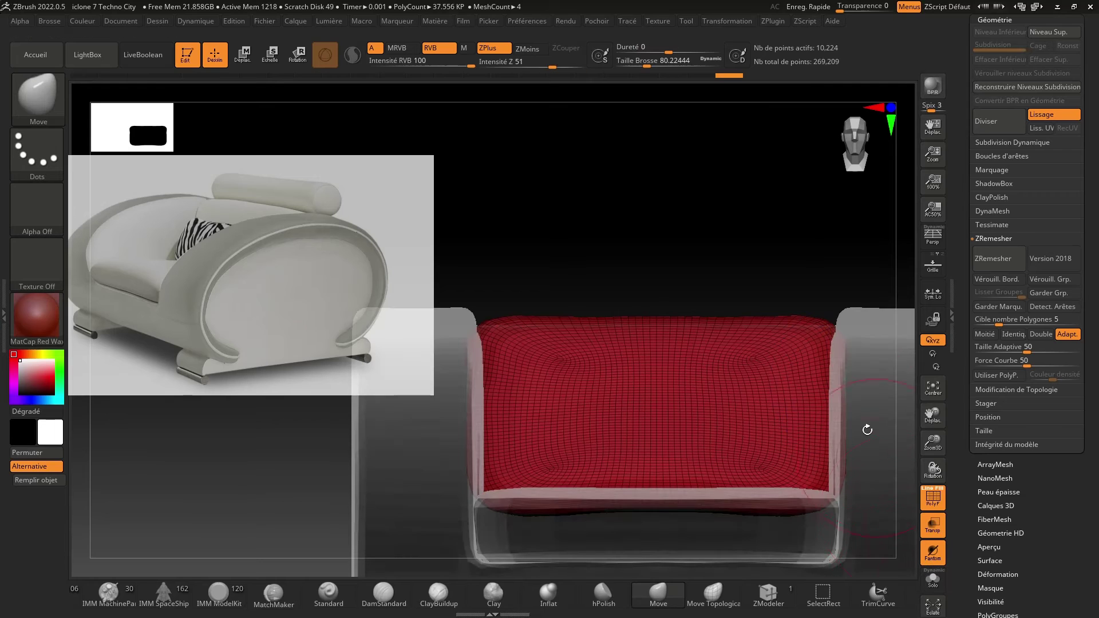
pyautogui.click(933, 527)
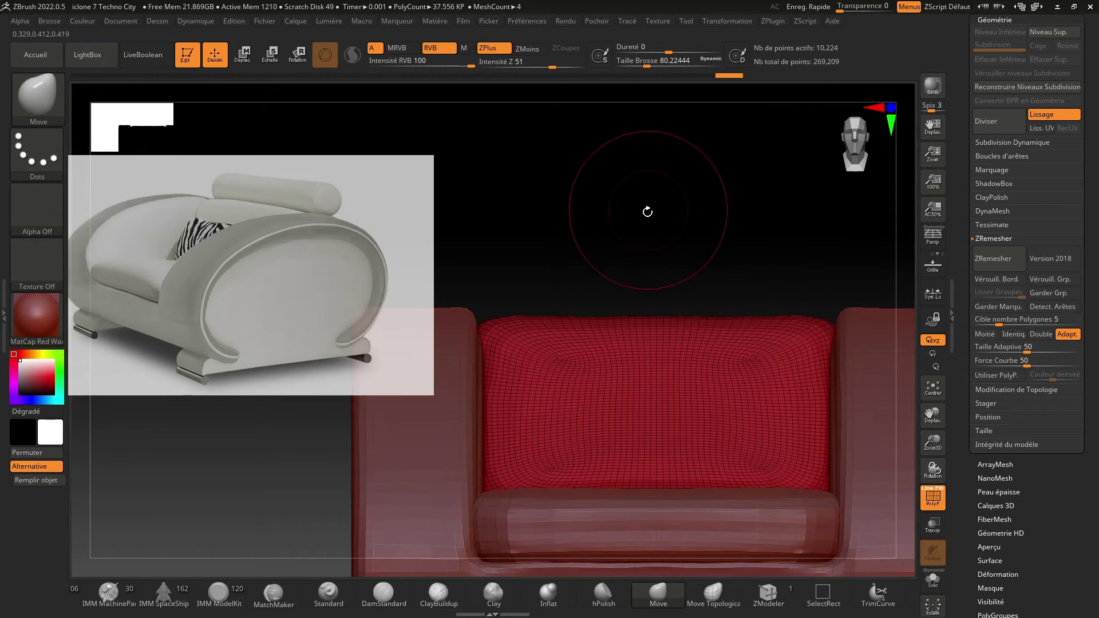
# Turn off ZRemesher's adaptive option, choose the half polygon target (Moitié), and remesh the back cushion.
pyautogui.moveTo(648, 209); pyautogui.dragTo(675, 235)
pyautogui.moveTo(934, 451); pyautogui.dragTo(912, 387)
pyautogui.moveTo(675, 276); pyautogui.dragTo(587, 316)
pyautogui.moveTo(933, 445)
pyautogui.mouseDown()
pyautogui.moveTo(935, 420)
pyautogui.moveTo(861, 403)
pyautogui.moveTo(813, 406)
pyautogui.moveTo(932, 426)
pyautogui.moveTo(932, 438)
pyautogui.mouseUp()
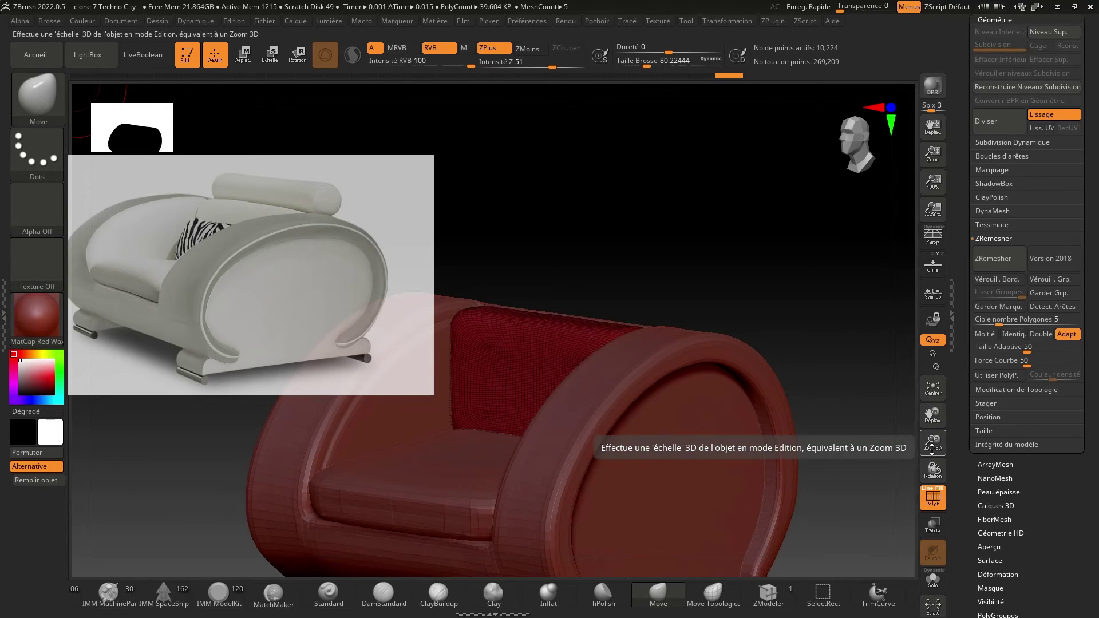
pyautogui.click(1067, 333)
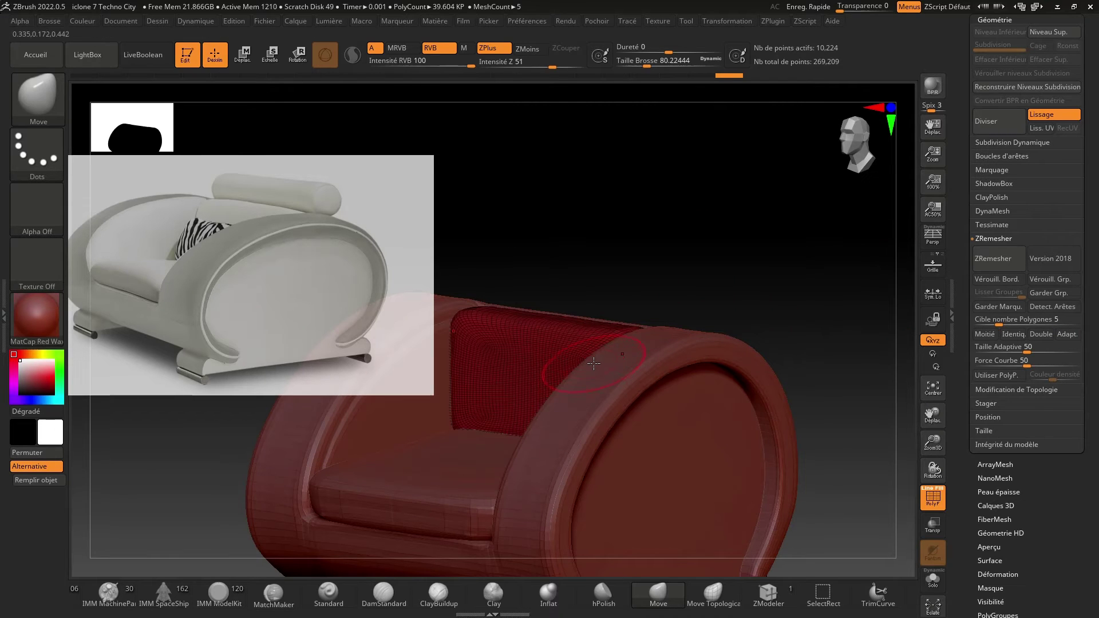
pyautogui.click(984, 334)
pyautogui.click(985, 257)
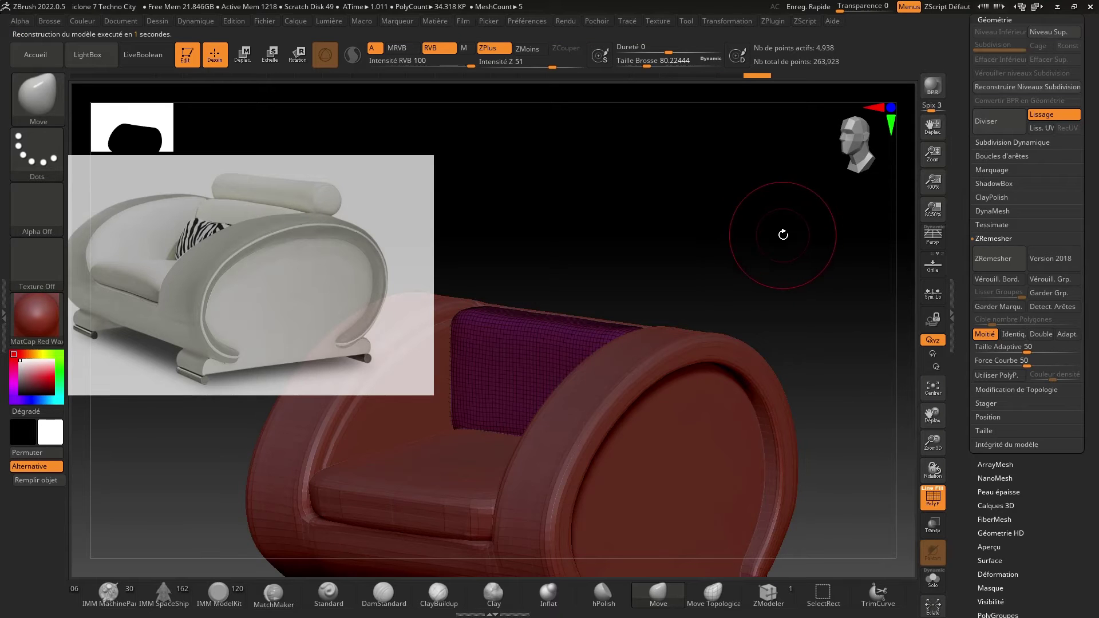
# Remesh the back cushion three more times at half the polygon count.
pyautogui.moveTo(783, 234)
pyautogui.mouseDown()
pyautogui.moveTo(807, 236)
pyautogui.moveTo(761, 258)
pyautogui.moveTo(769, 250)
pyautogui.mouseUp()
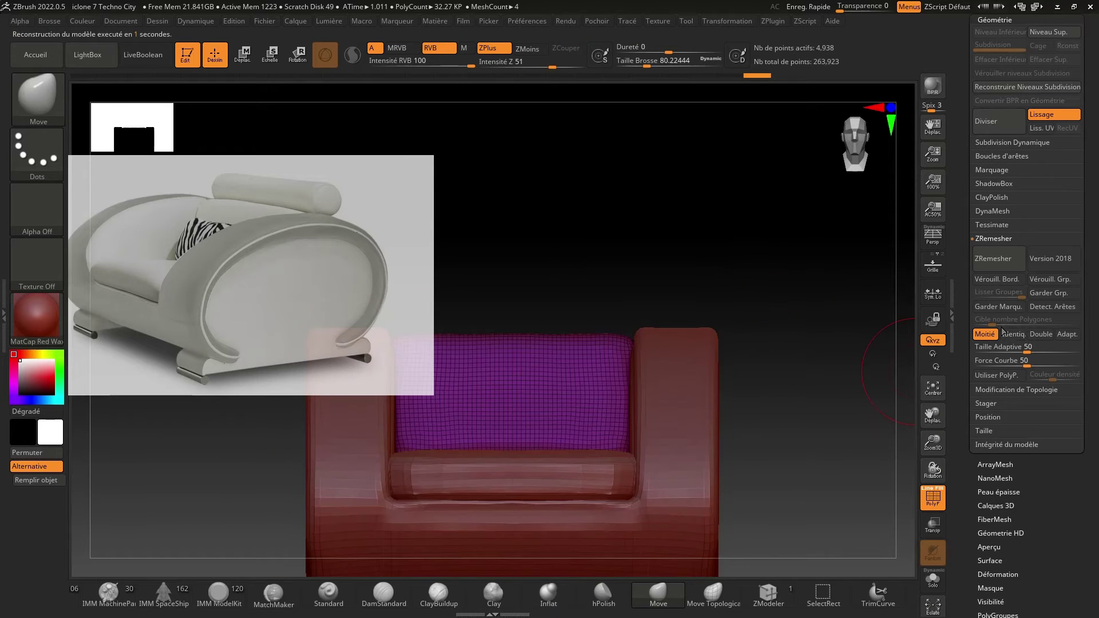
pyautogui.click(990, 261)
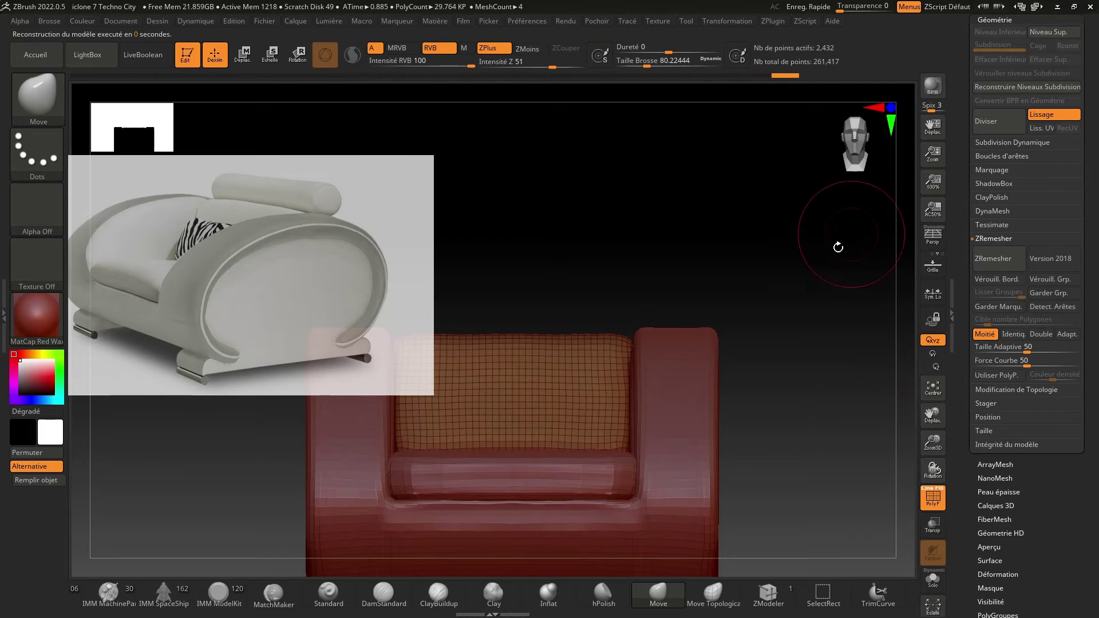
pyautogui.click(987, 269)
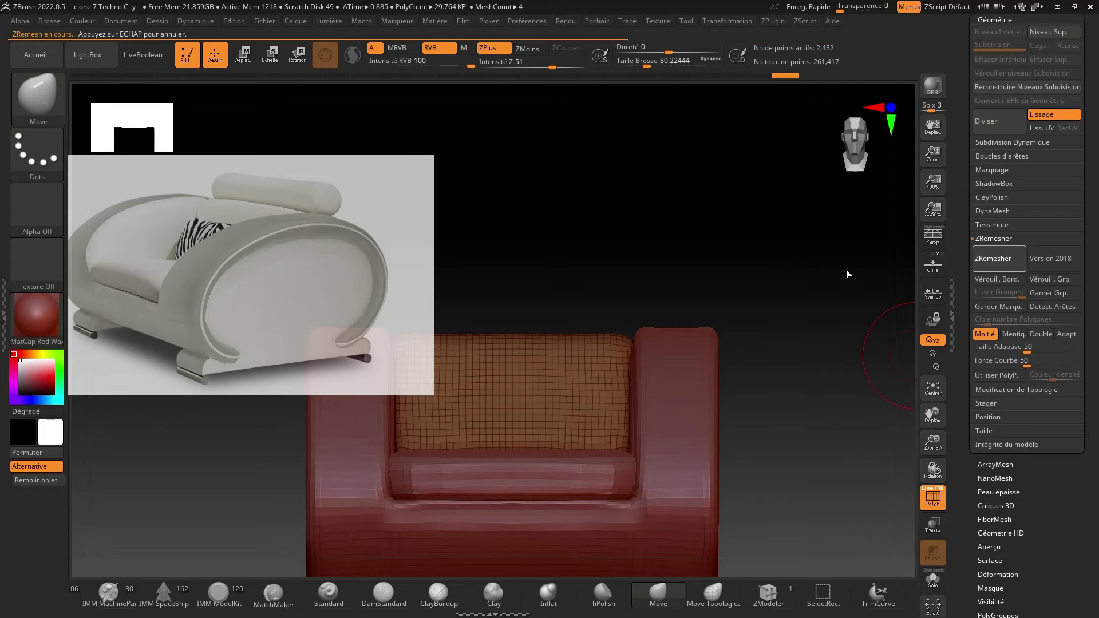
pyautogui.moveTo(781, 267); pyautogui.dragTo(788, 297)
pyautogui.click(1007, 264)
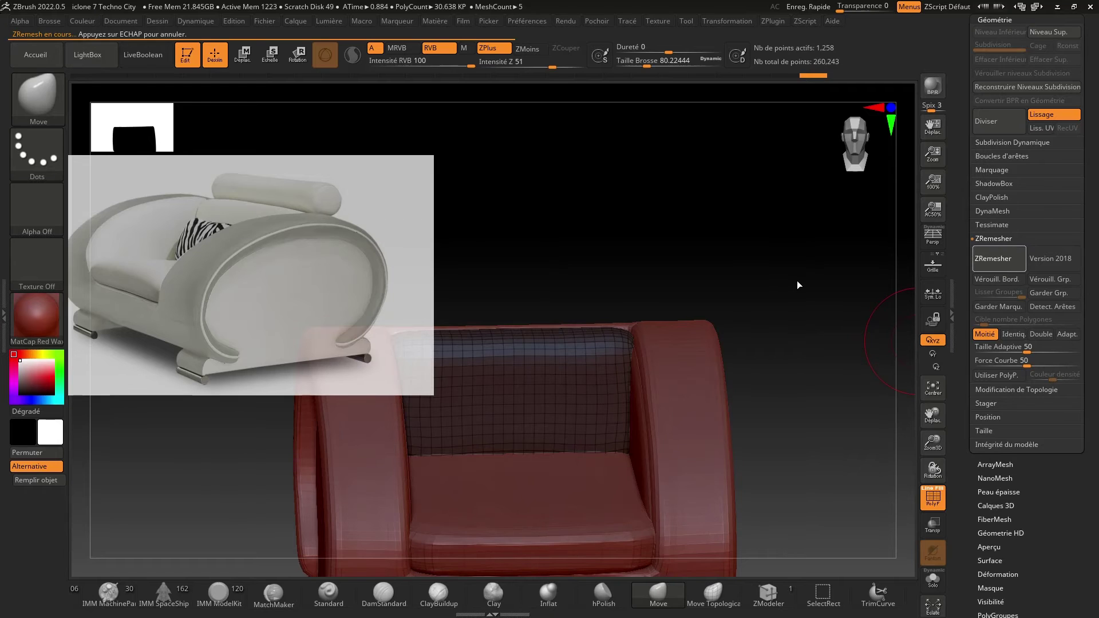
pyautogui.moveTo(795, 278); pyautogui.dragTo(794, 261)
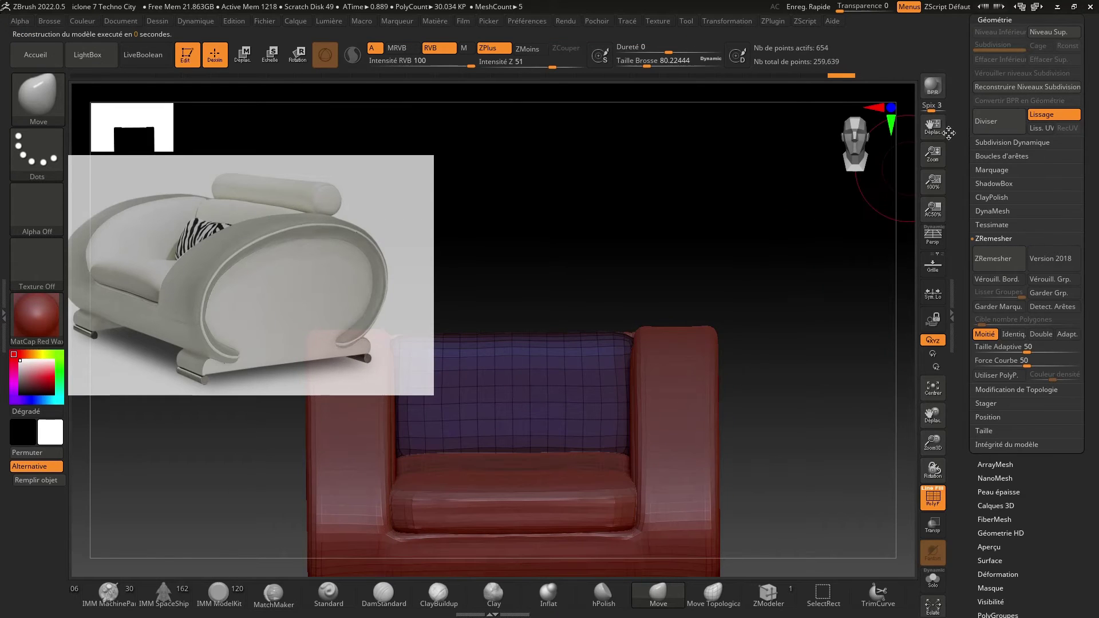
# Try subdividing the remeshed back cushion once and undo the subdivision.
pyautogui.click(986, 122)
pyautogui.moveTo(787, 204)
pyautogui.mouseDown()
pyautogui.moveTo(793, 236)
pyautogui.moveTo(783, 233)
pyautogui.moveTo(787, 211)
pyautogui.mouseUp()
pyautogui.hotkey('ctrl', 'z')
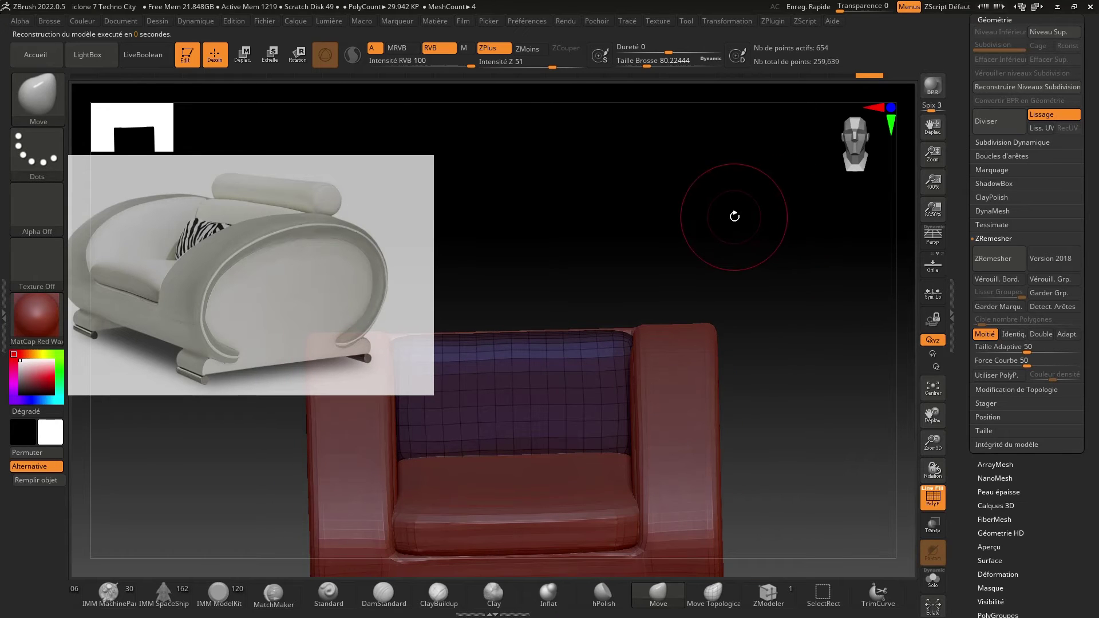
# Select the seat cushion and repeatedly remesh it with adaptive off and the half polygon target (Moitié).
pyautogui.moveTo(932, 440); pyautogui.dragTo(967, 430)
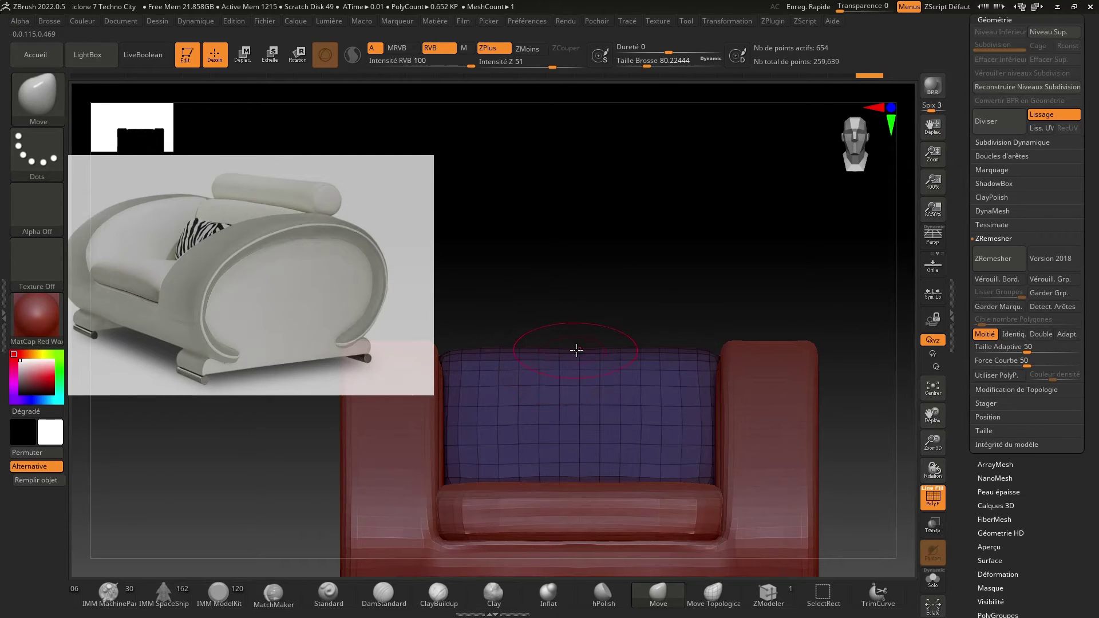
pyautogui.moveTo(578, 325); pyautogui.dragTo(564, 270)
pyautogui.press('Up')
pyautogui.moveTo(704, 277); pyautogui.dragTo(806, 317)
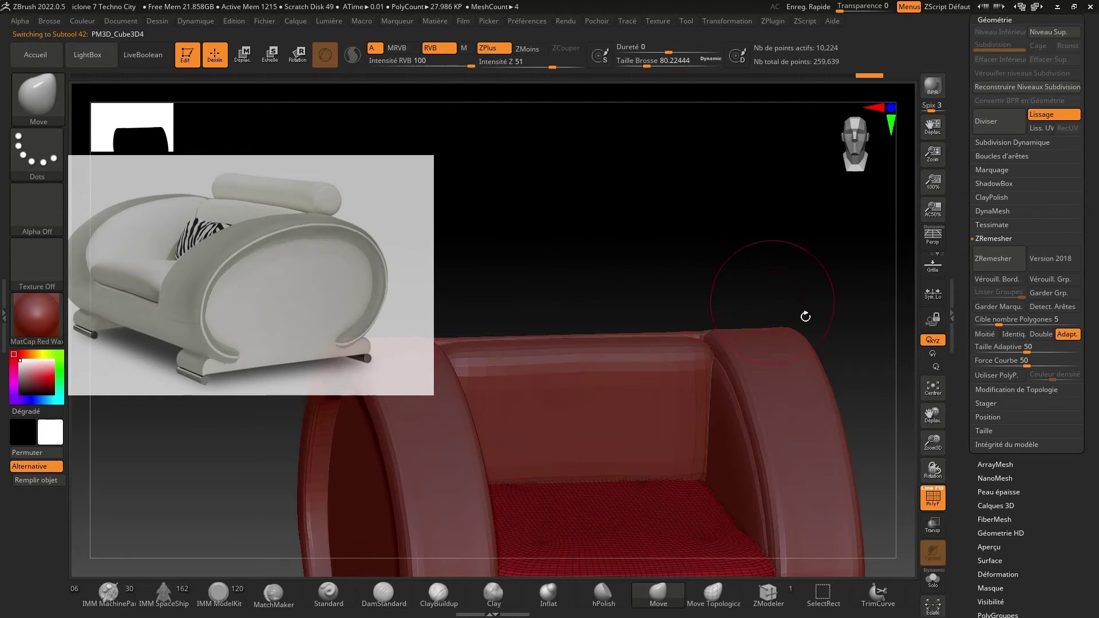
pyautogui.moveTo(933, 418); pyautogui.dragTo(966, 319)
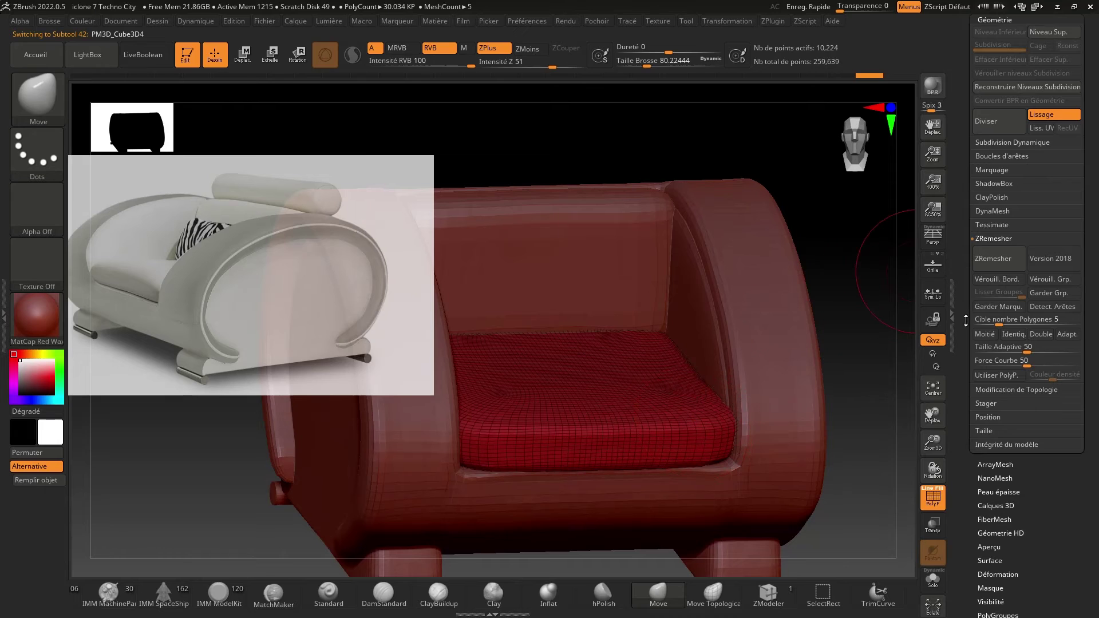
pyautogui.click(985, 334)
pyautogui.click(993, 258)
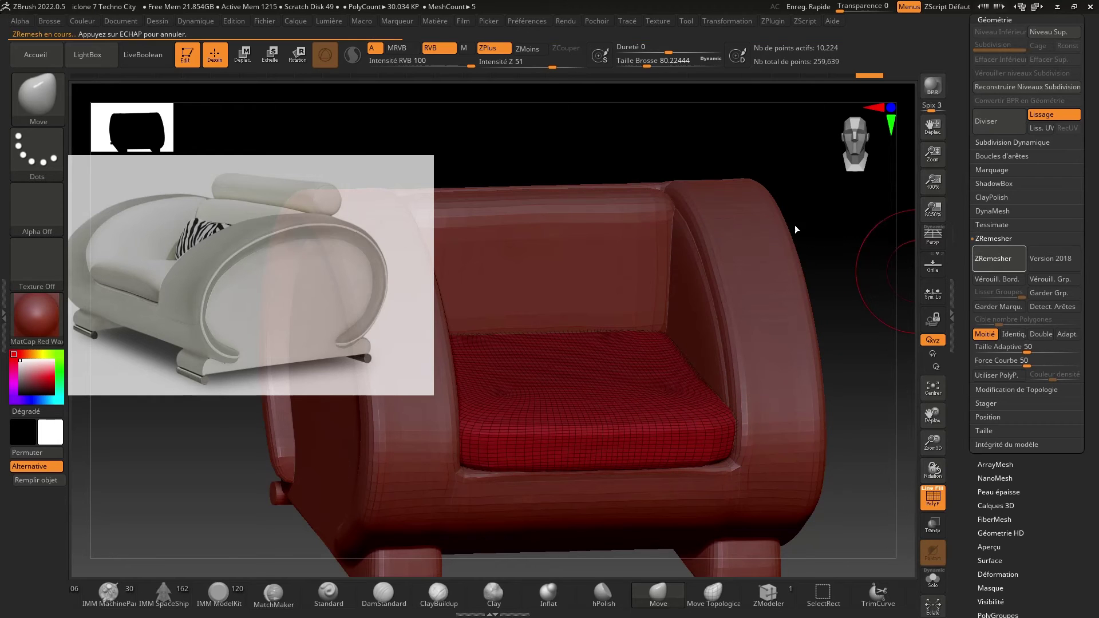
pyautogui.click(981, 258)
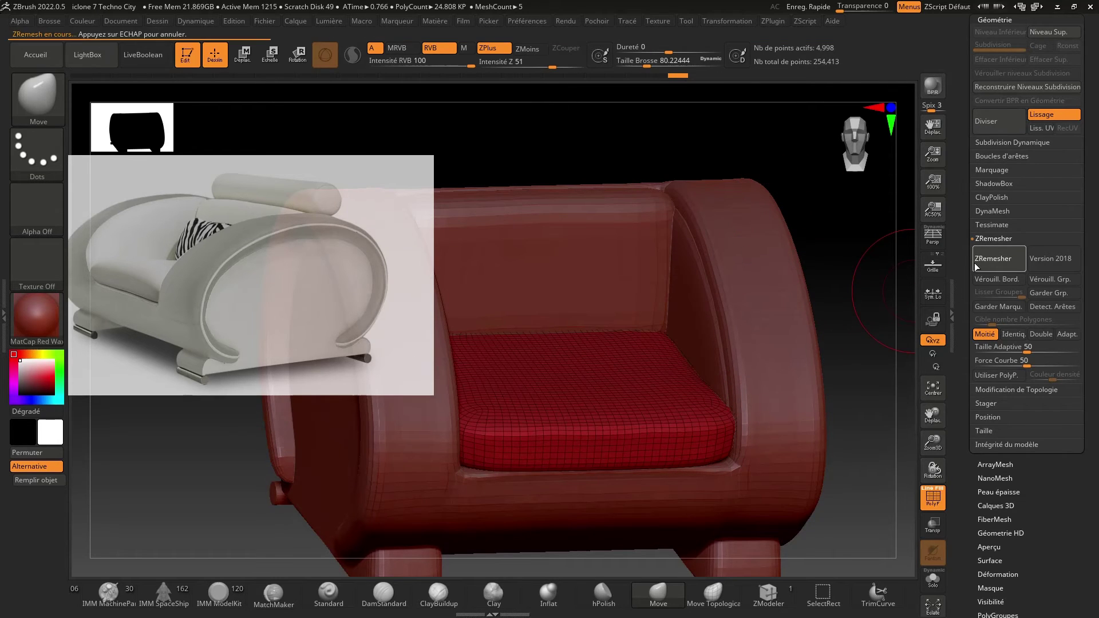
pyautogui.click(985, 270)
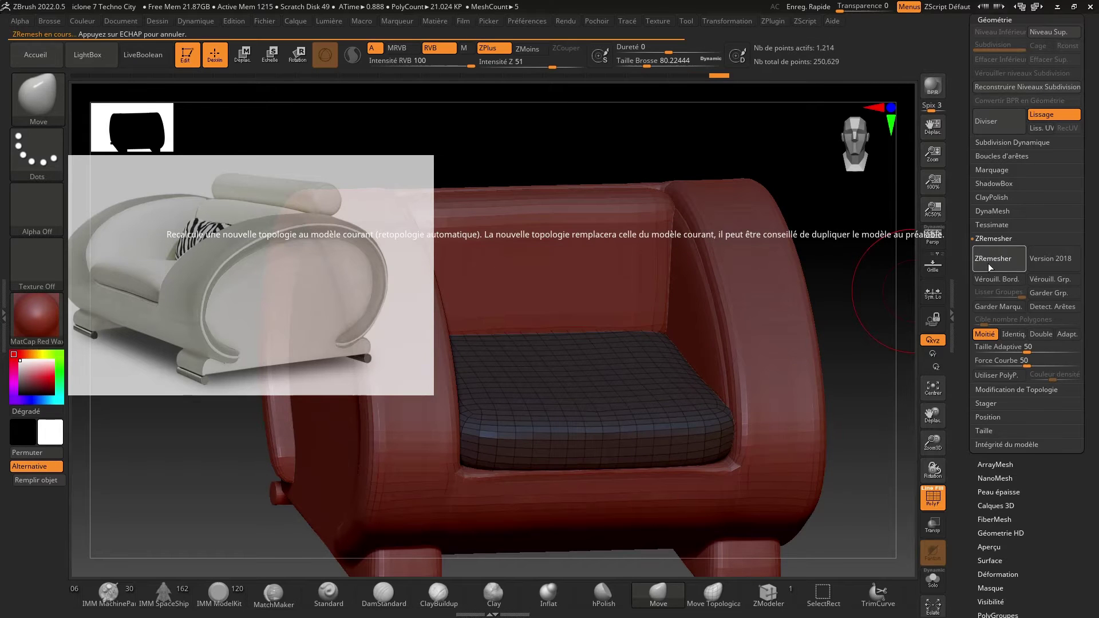
# Try subdividing the remeshed seat cushion once and undo the subdivision.
pyautogui.moveTo(817, 229); pyautogui.dragTo(876, 312)
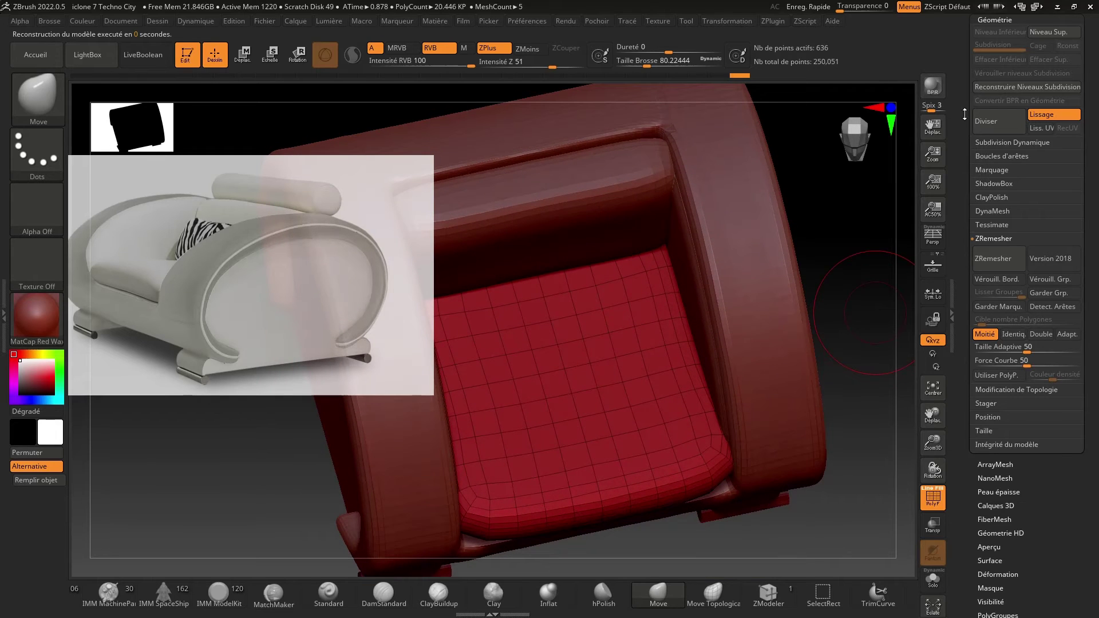
pyautogui.click(990, 129)
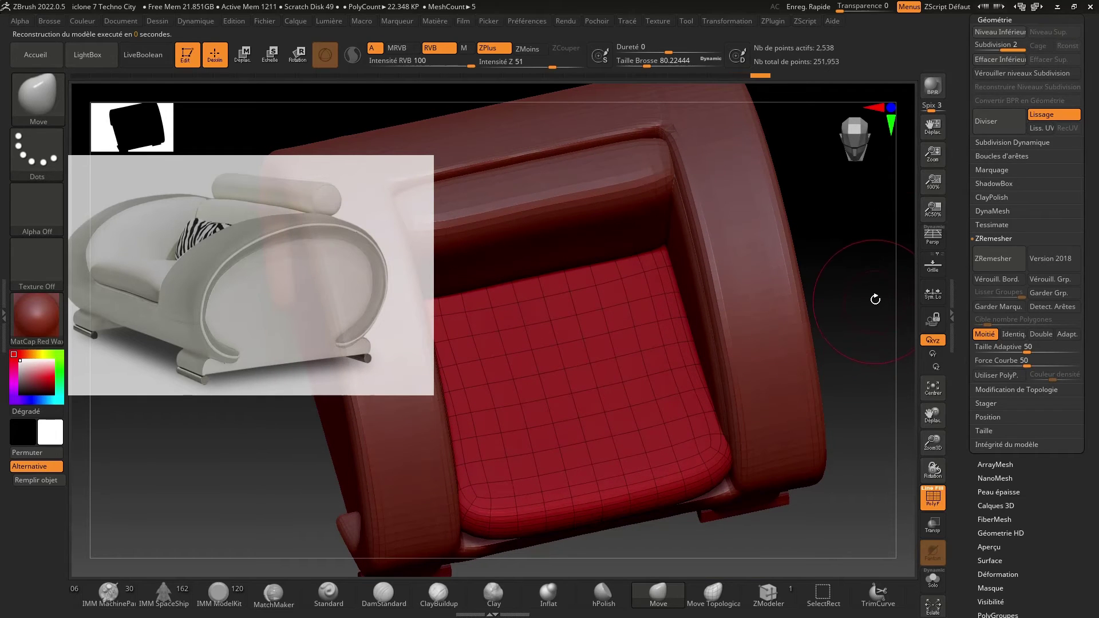
pyautogui.hotkey('ctrl', 'z')
pyautogui.moveTo(858, 288)
pyautogui.mouseDown()
pyautogui.moveTo(851, 226)
pyautogui.moveTo(857, 263)
pyautogui.moveTo(830, 344)
pyautogui.mouseUp()
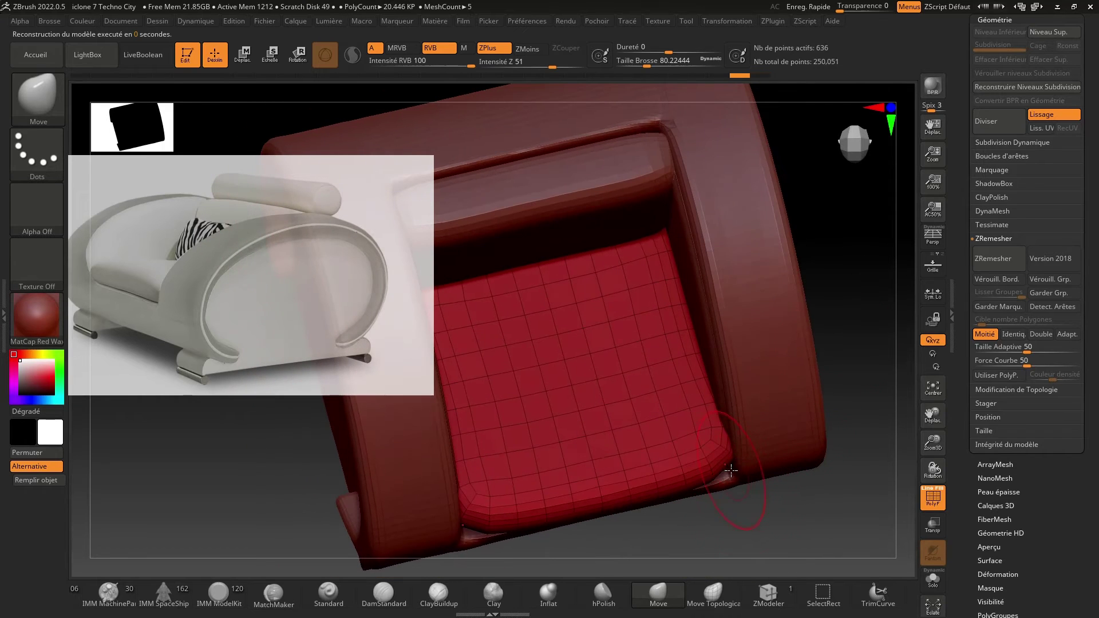
# Reshape the seat cushion's front corners using the Move brush at a size of about 104.
pyautogui.moveTo(647, 64); pyautogui.dragTo(649, 64)
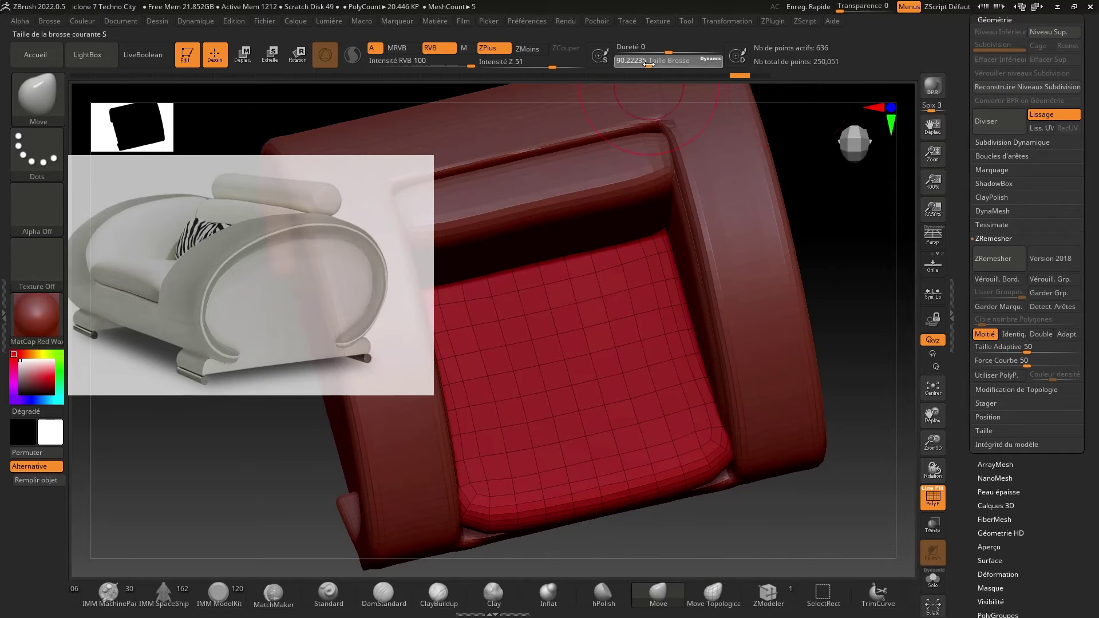
pyautogui.keyDown('shift'); pyautogui.moveTo(864, 401); pyautogui.dragTo(889, 414); pyautogui.keyUp('shift')
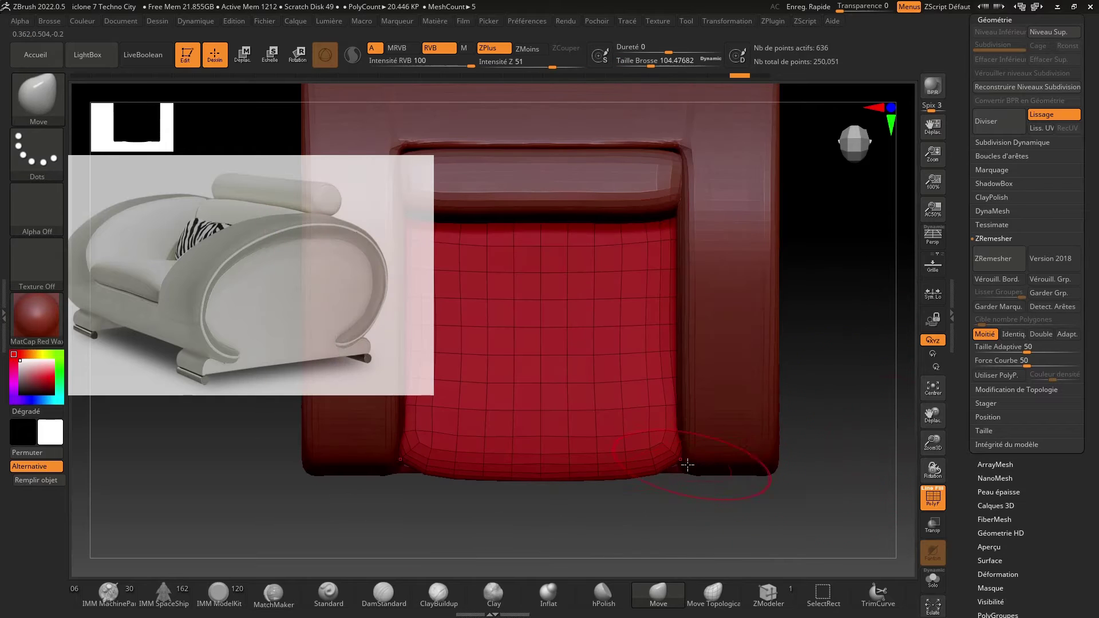
pyautogui.moveTo(833, 455); pyautogui.dragTo(665, 327)
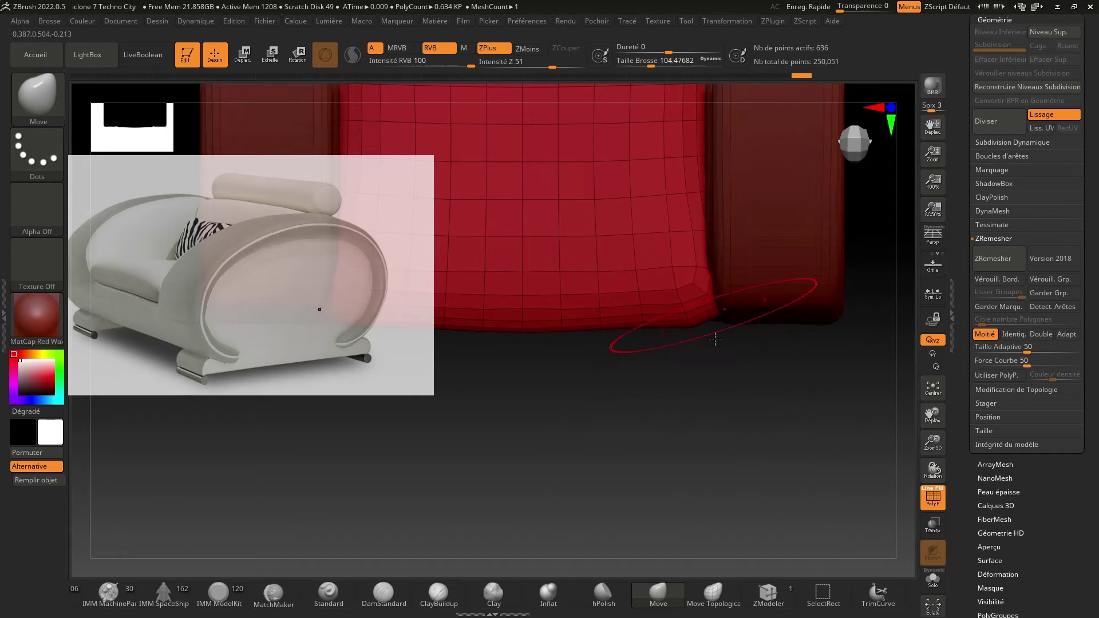
pyautogui.moveTo(715, 339); pyautogui.dragTo(726, 323)
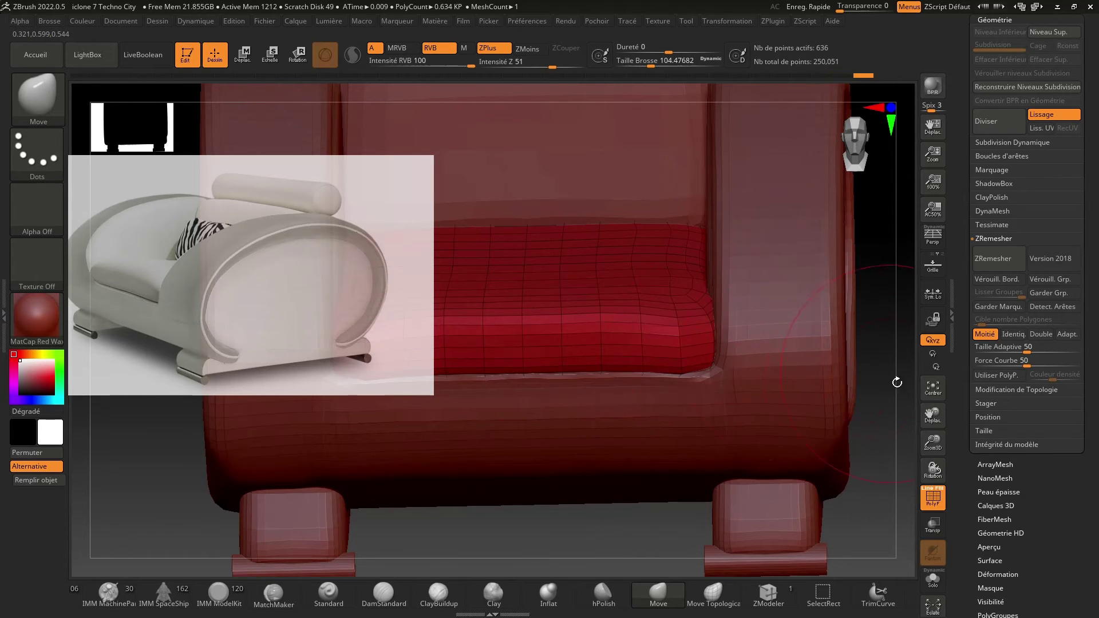
pyautogui.moveTo(897, 383); pyautogui.dragTo(879, 474)
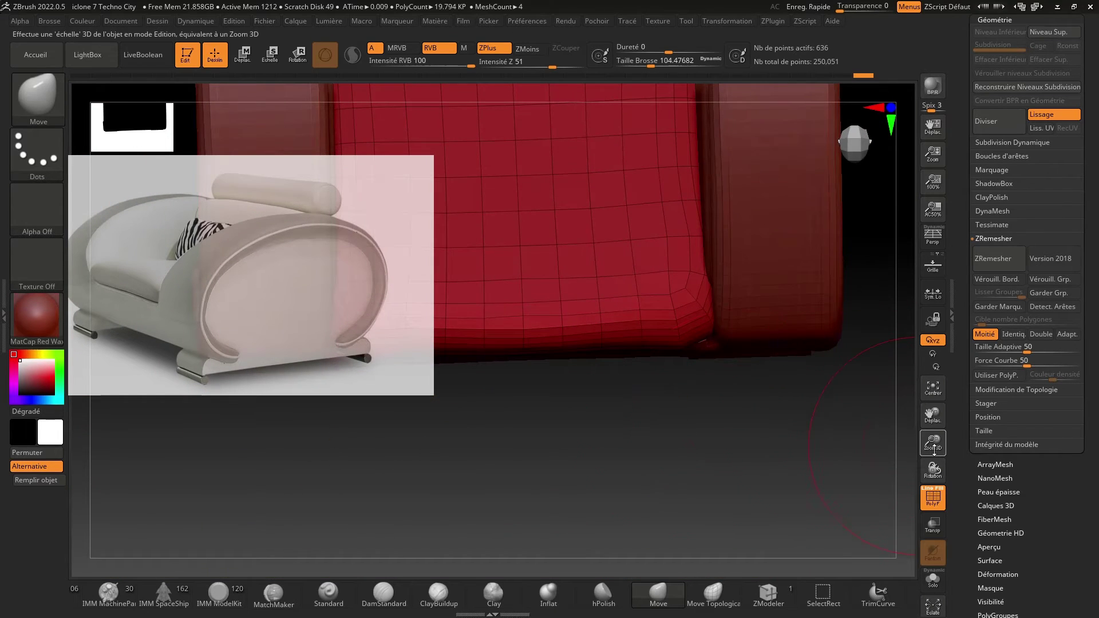
# Adjust the middle of the seat cushion's front edge with the Move brush to round it along the sofa base.
pyautogui.moveTo(932, 445); pyautogui.dragTo(893, 438)
pyautogui.moveTo(681, 400)
pyautogui.mouseDown()
pyautogui.moveTo(599, 449)
pyautogui.moveTo(607, 345)
pyautogui.mouseUp()
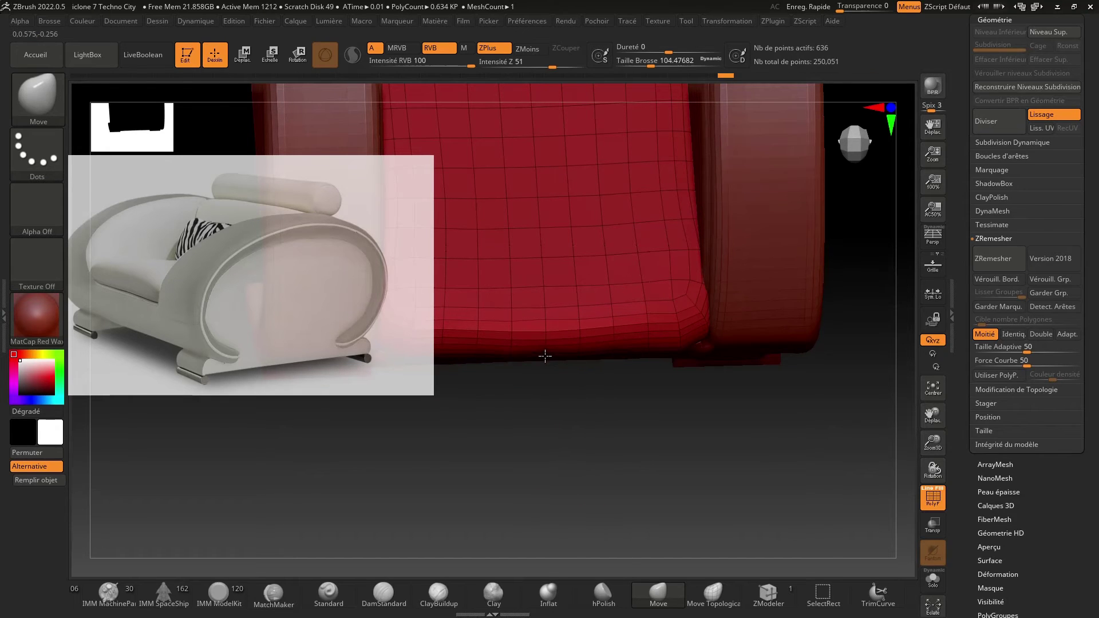
pyautogui.moveTo(545, 356); pyautogui.dragTo(610, 456)
pyautogui.press('shift')
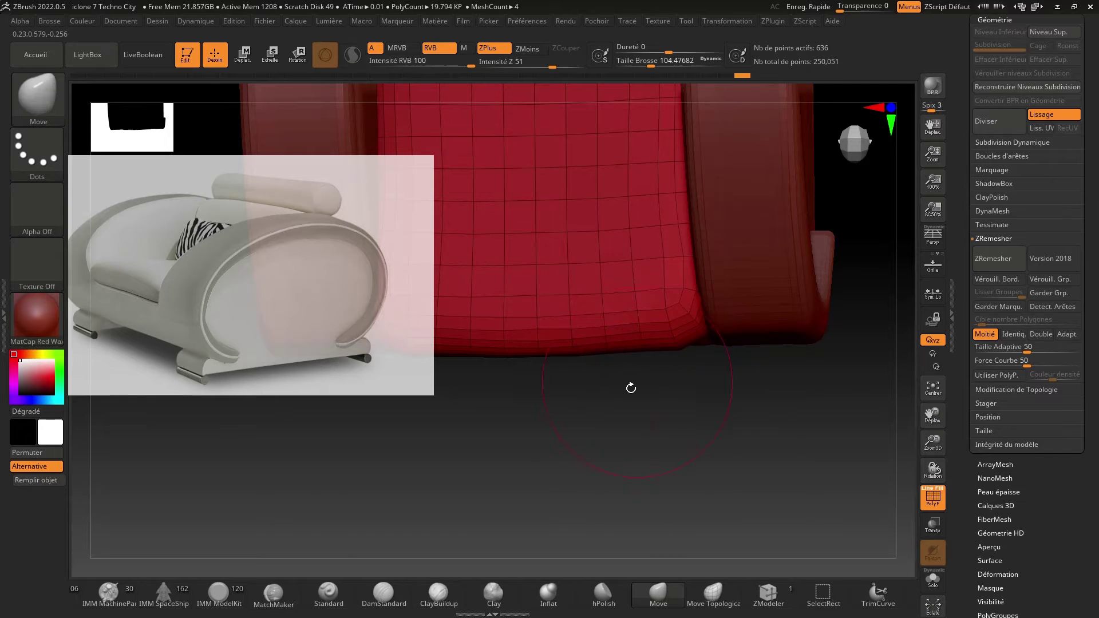
pyautogui.moveTo(630, 388)
pyautogui.mouseDown()
pyautogui.moveTo(611, 417)
pyautogui.moveTo(582, 381)
pyautogui.mouseUp()
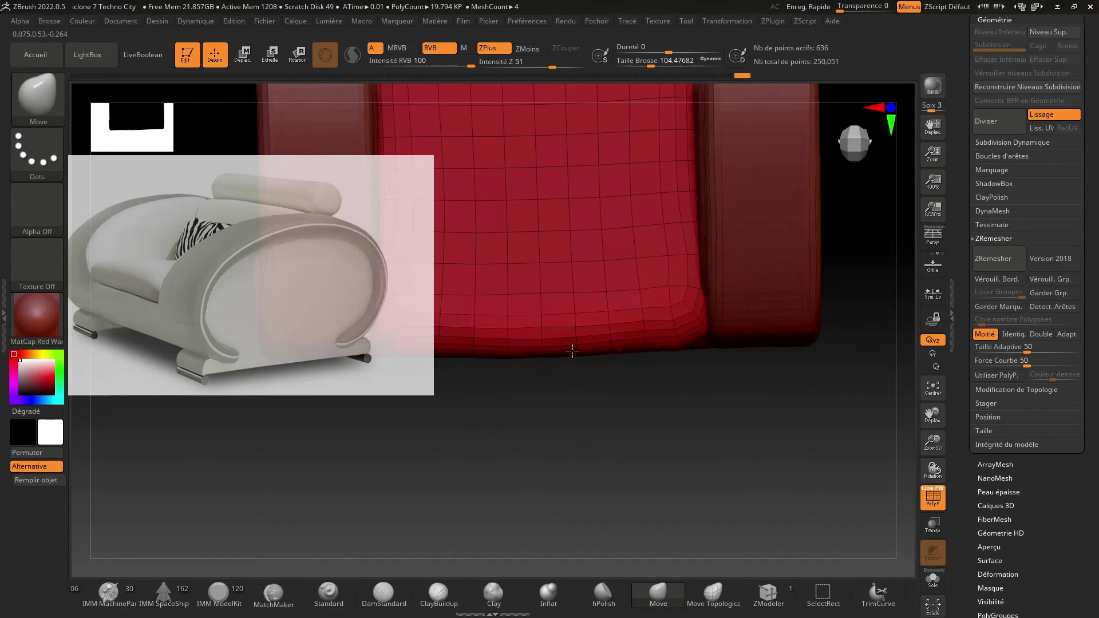
pyautogui.moveTo(661, 371); pyautogui.dragTo(623, 194)
# Try subdividing the seat cushion once and return it to the low-polygon mesh.
pyautogui.click(981, 128)
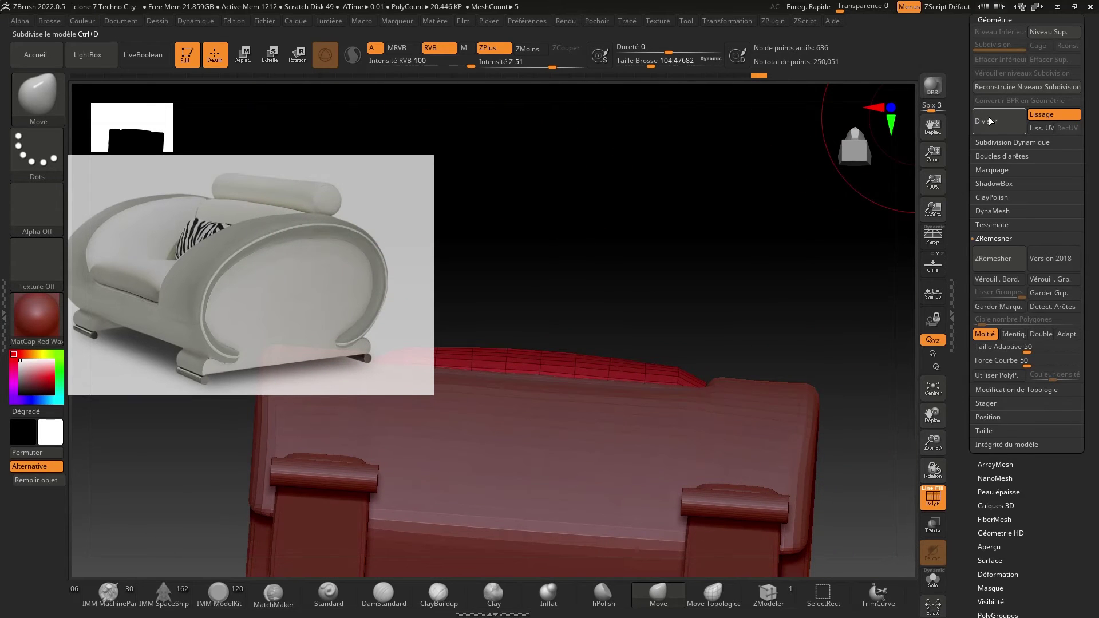
pyautogui.moveTo(682, 252); pyautogui.dragTo(745, 343)
pyautogui.hotkey('shift', 'd')
pyautogui.moveTo(862, 403); pyautogui.dragTo(833, 383)
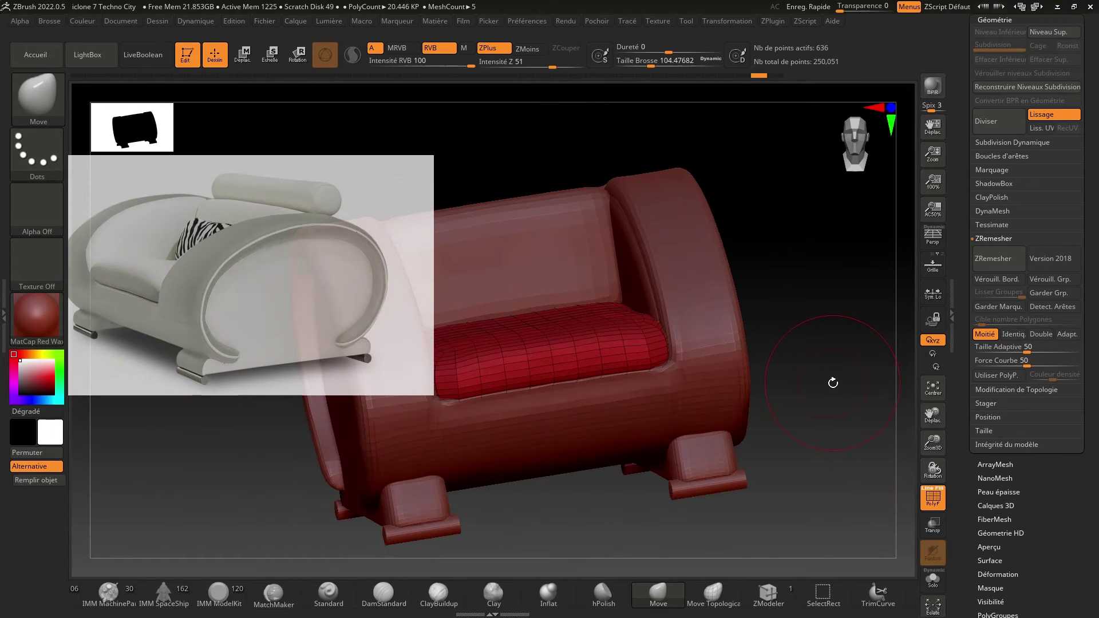
# Save the project as iclone 7 Techno City in the EN COURS folder, overwriting the existing file.
pyautogui.hotkey('ctrl', 's')
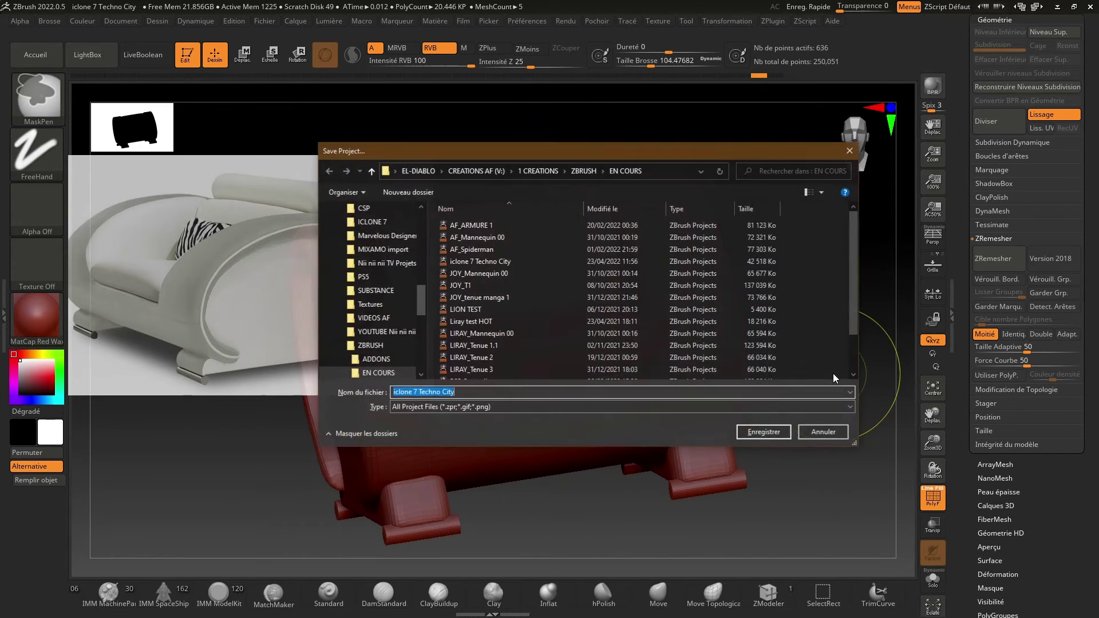
pyautogui.press('Return')
pyautogui.press('Return')
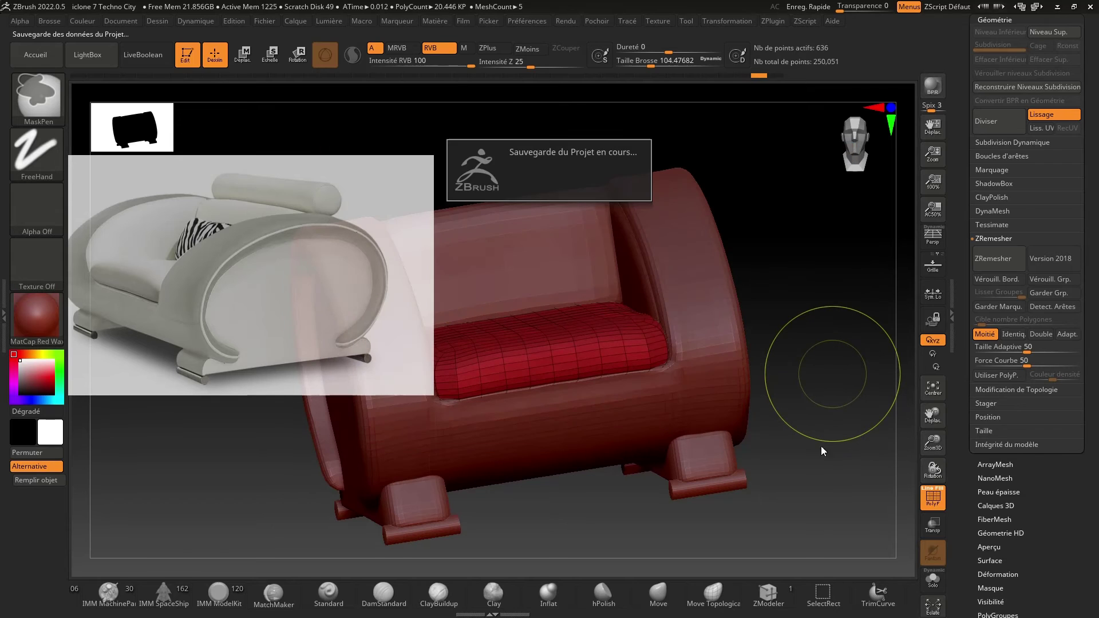
# Turn on perspective and frame the sofa at the reference photo's angle to compare their shapes.
pyautogui.moveTo(864, 498)
pyautogui.mouseDown()
pyautogui.moveTo(655, 515)
pyautogui.moveTo(880, 426)
pyautogui.mouseUp()
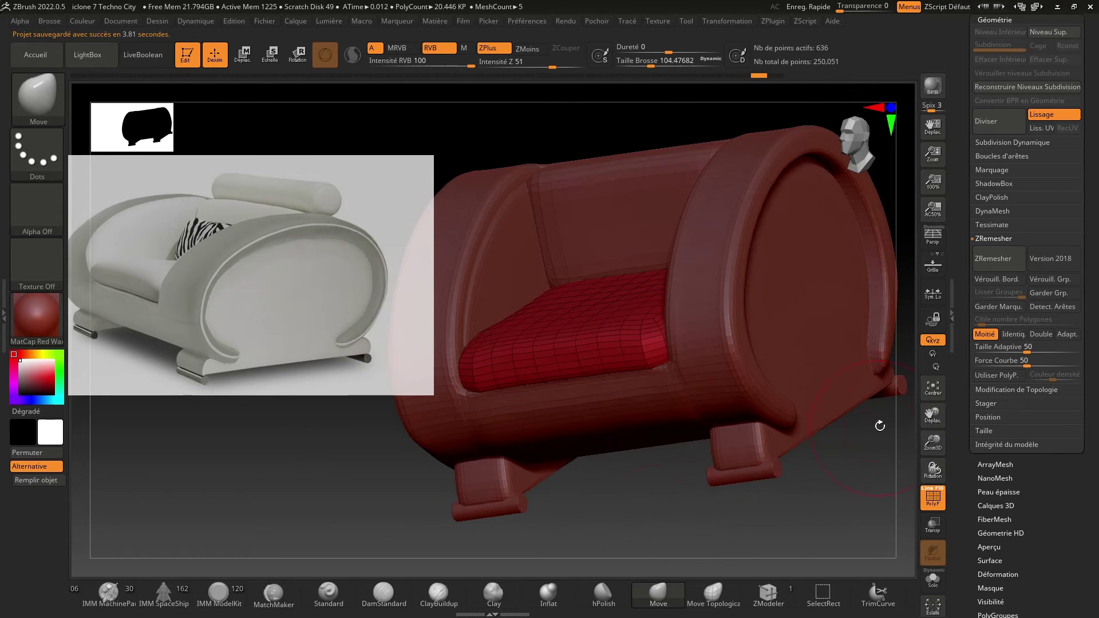
pyautogui.click(934, 245)
pyautogui.keyDown('shift'); pyautogui.moveTo(871, 509); pyautogui.dragTo(893, 504); pyautogui.keyUp('shift')
pyautogui.moveTo(932, 443); pyautogui.dragTo(1019, 402)
pyautogui.moveTo(886, 422); pyautogui.dragTo(843, 442)
pyautogui.moveTo(927, 411); pyautogui.dragTo(853, 436)
pyautogui.moveTo(854, 309)
pyautogui.mouseDown()
pyautogui.moveTo(829, 311)
pyautogui.moveTo(852, 331)
pyautogui.mouseUp()
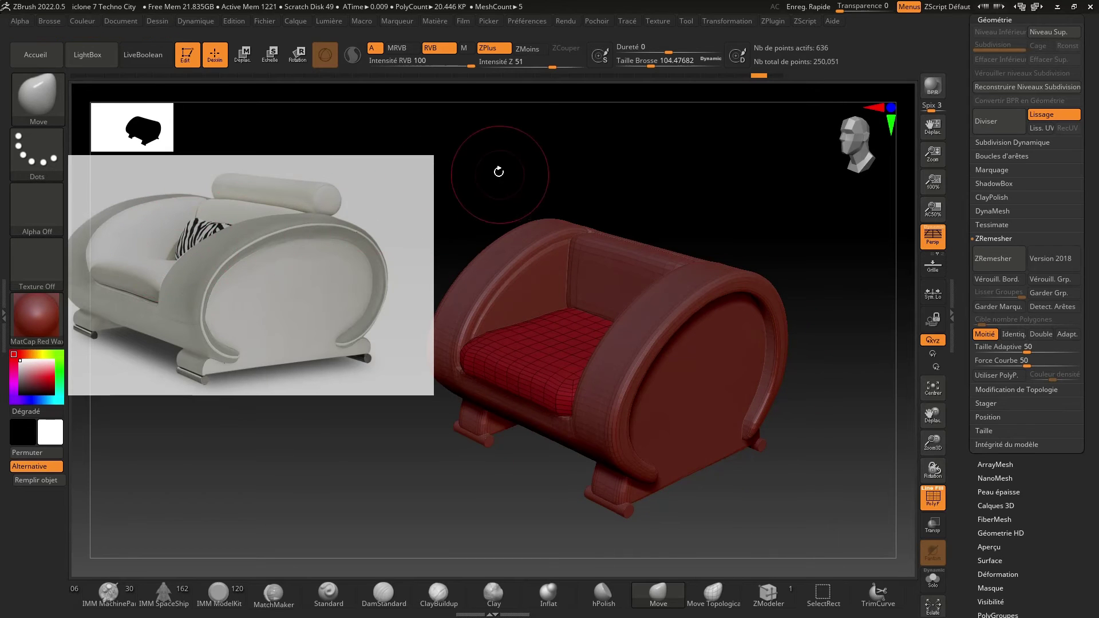
pyautogui.moveTo(499, 172); pyautogui.dragTo(530, 175)
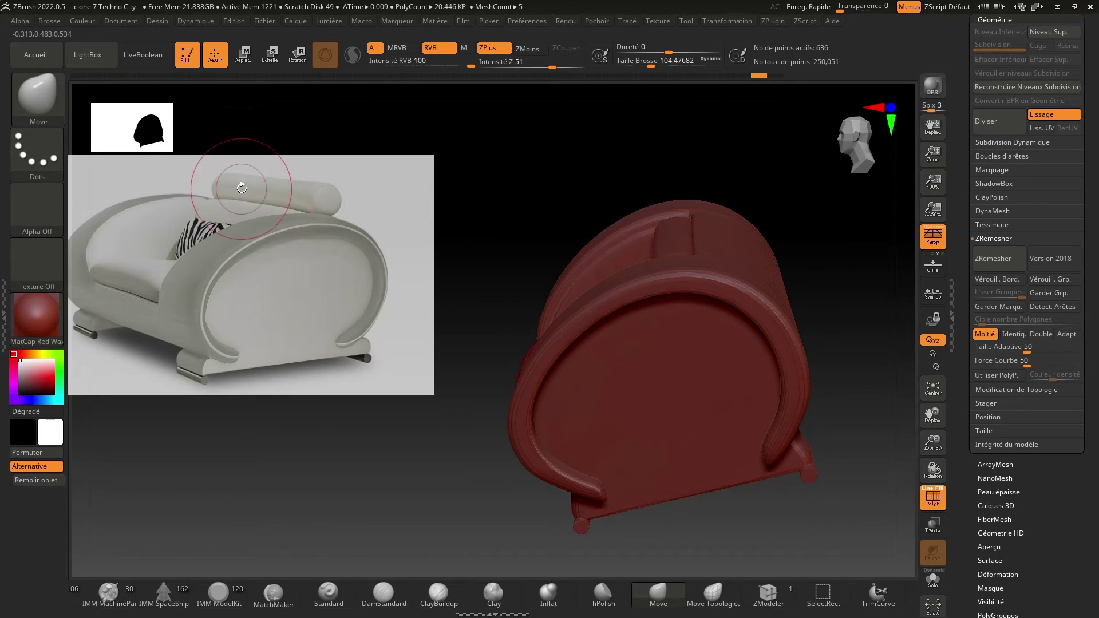
# Show both cushion subtools and merge the seat cushion PM3D_Cube3D4 down with the back cushion PM3D_Cube3D5.
pyautogui.scroll(5, 962, 237)
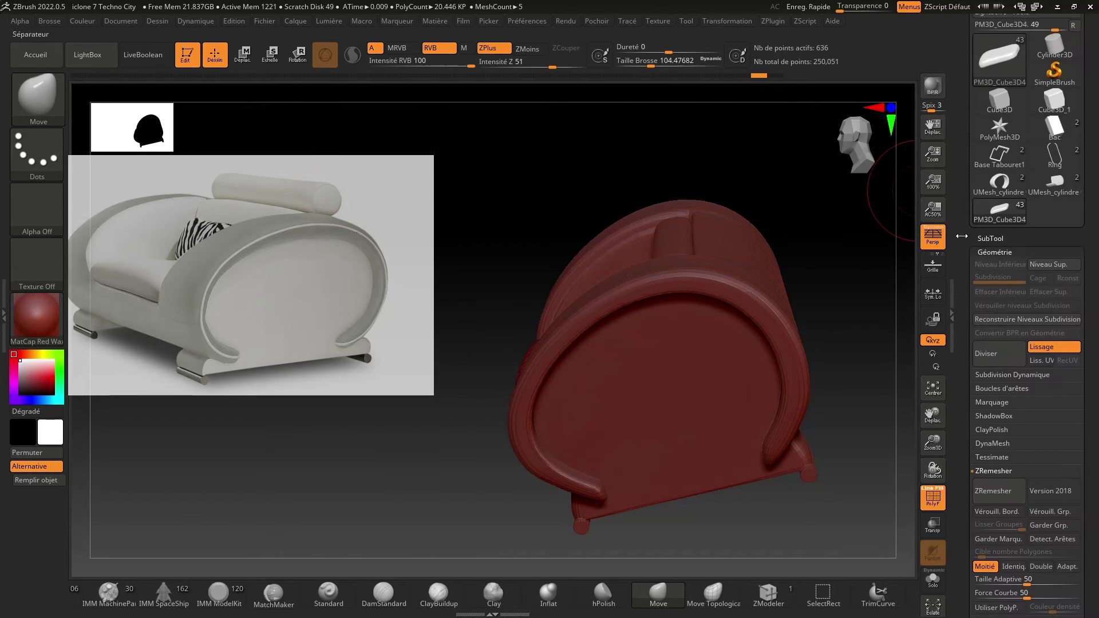
pyautogui.click(991, 239)
pyautogui.moveTo(853, 286); pyautogui.dragTo(904, 278)
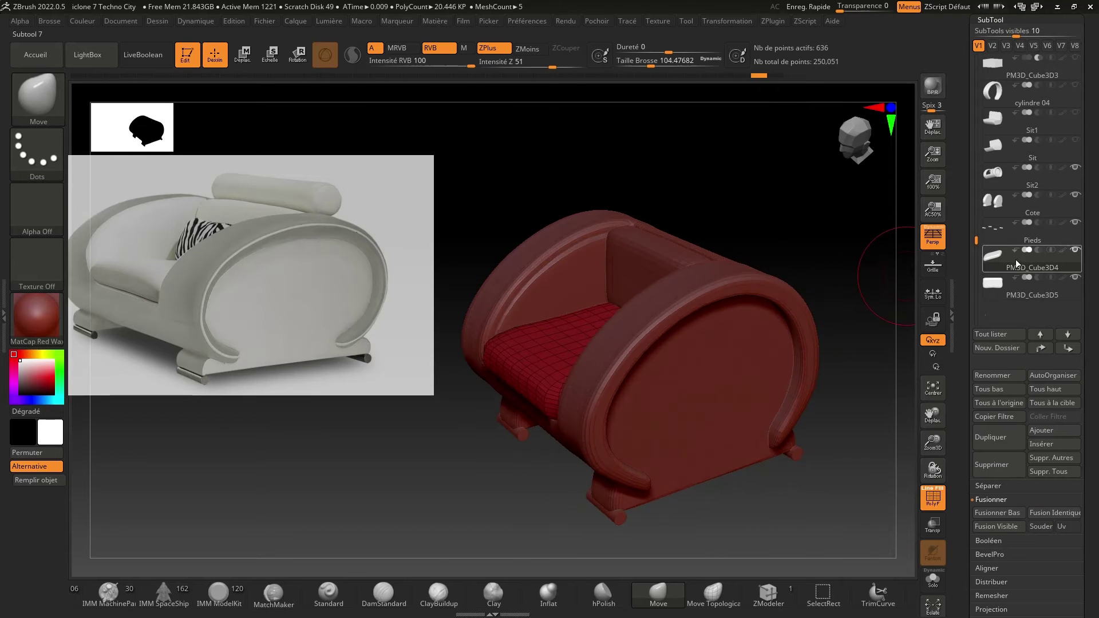
pyautogui.click(998, 281)
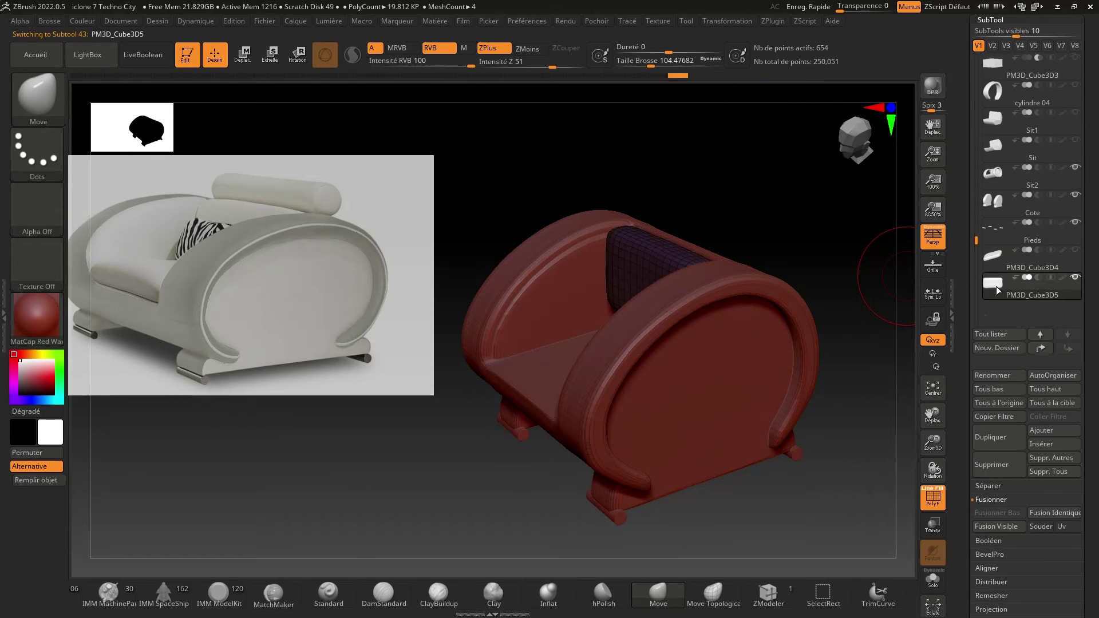
pyautogui.click(1076, 252)
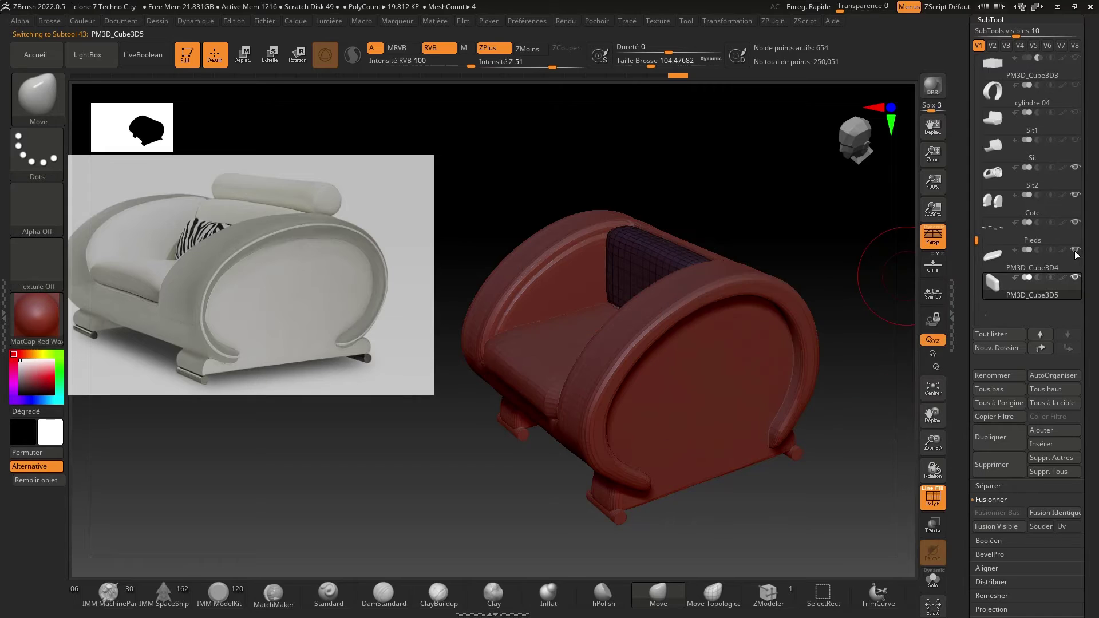
pyautogui.click(999, 260)
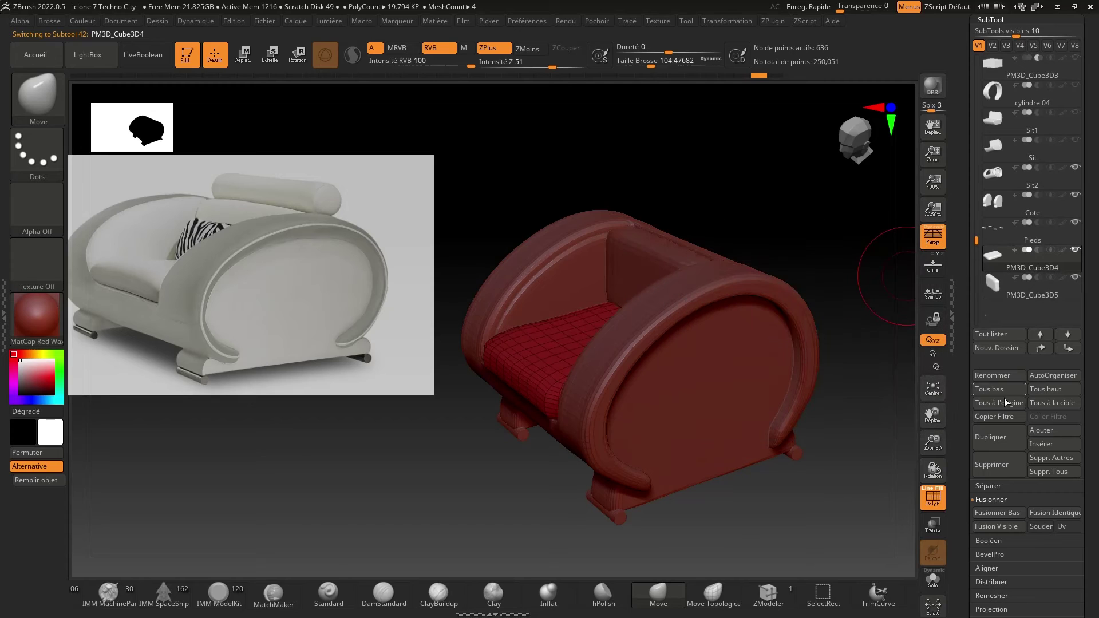
pyautogui.click(997, 514)
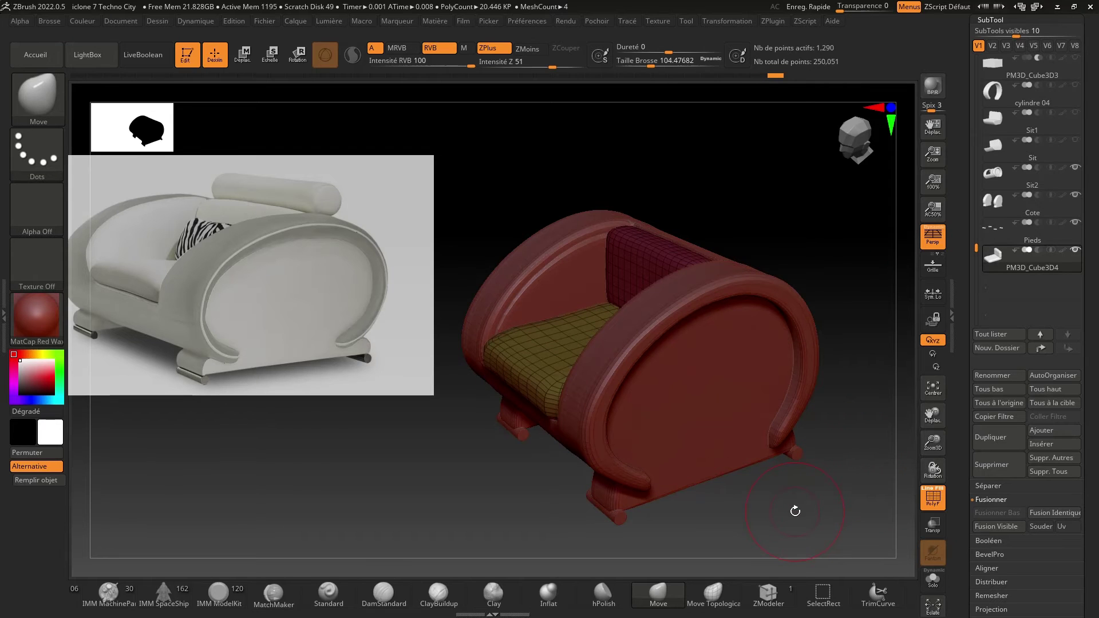
# Combine the merged cushions' polygroups into a single polygroup.
pyautogui.press('ctrl')
pyautogui.keyDown('ctrl'); pyautogui.click(795, 512); pyautogui.keyUp('ctrl')
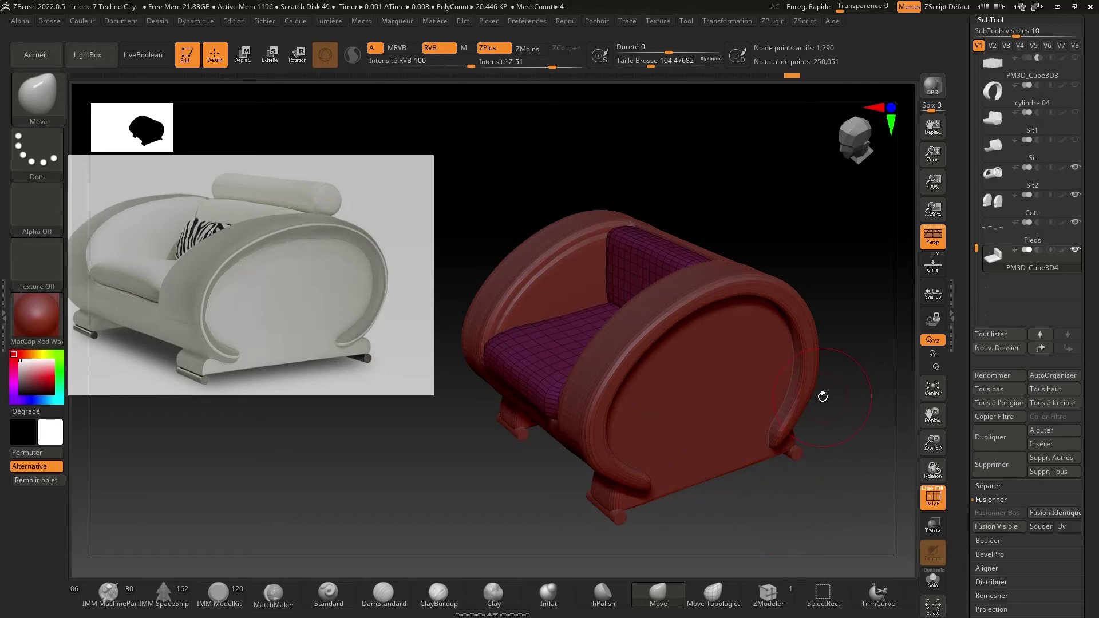
pyautogui.moveTo(776, 225); pyautogui.dragTo(841, 343)
# Rename the merged cushion subtool as Sit.
pyautogui.click(984, 376)
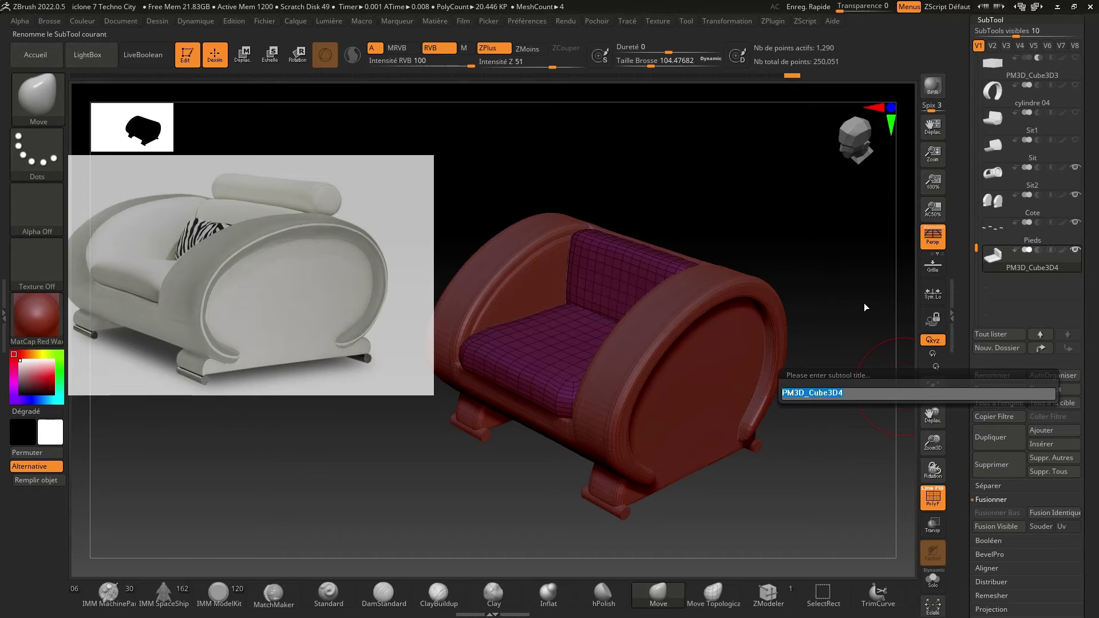
pyautogui.write('S')
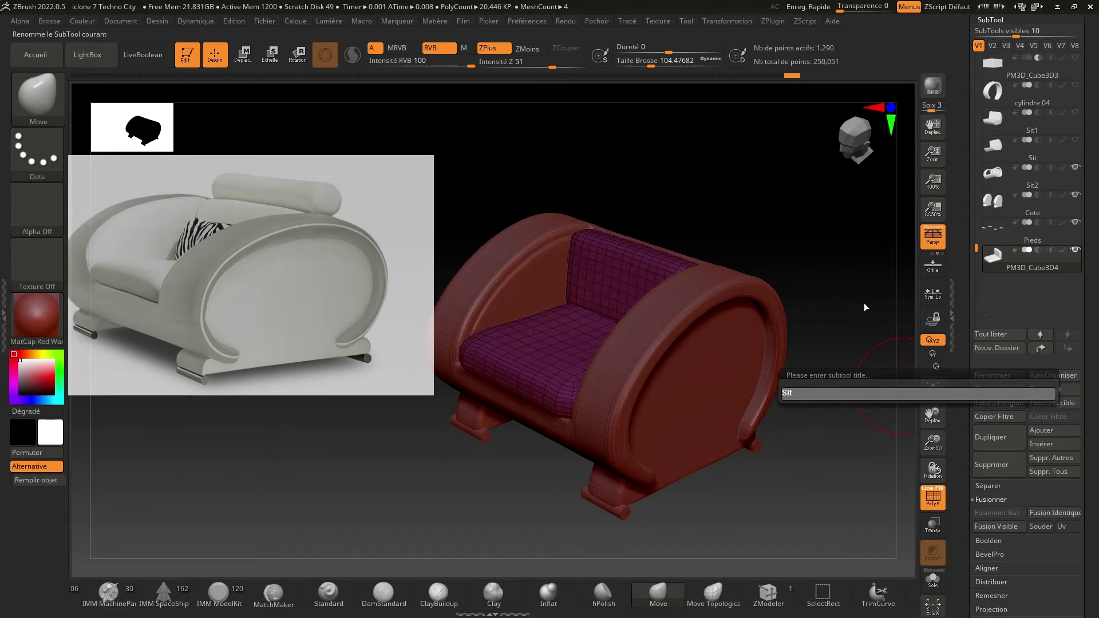
pyautogui.write('it')
pyautogui.press('Return')
# Select the sofa body subtool Sit2 and rename it as Base.
pyautogui.click(999, 183)
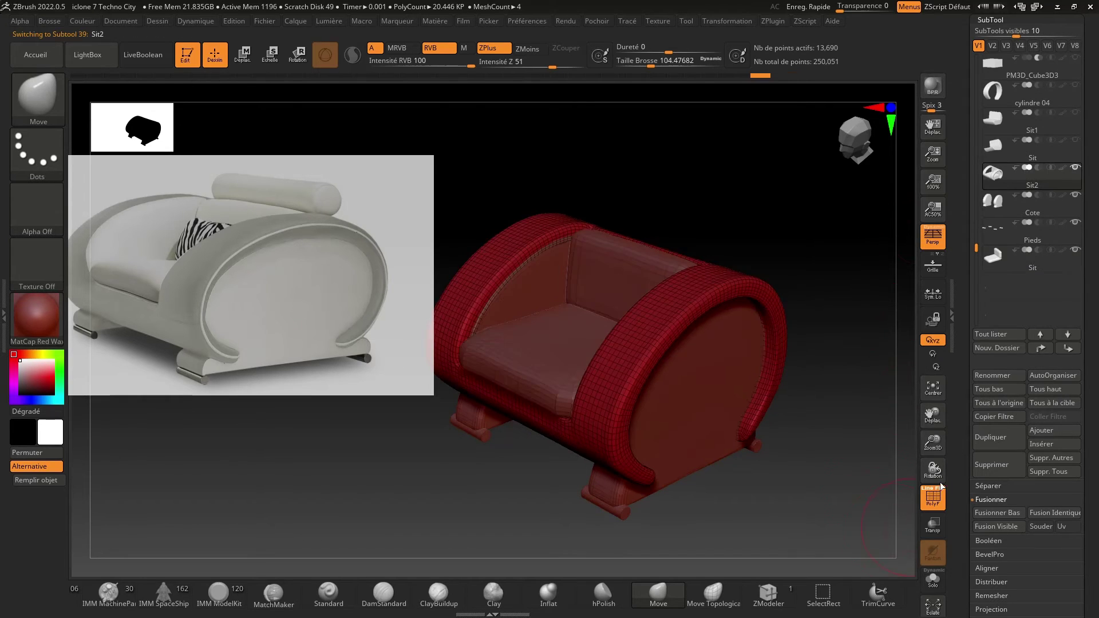
pyautogui.click(985, 375)
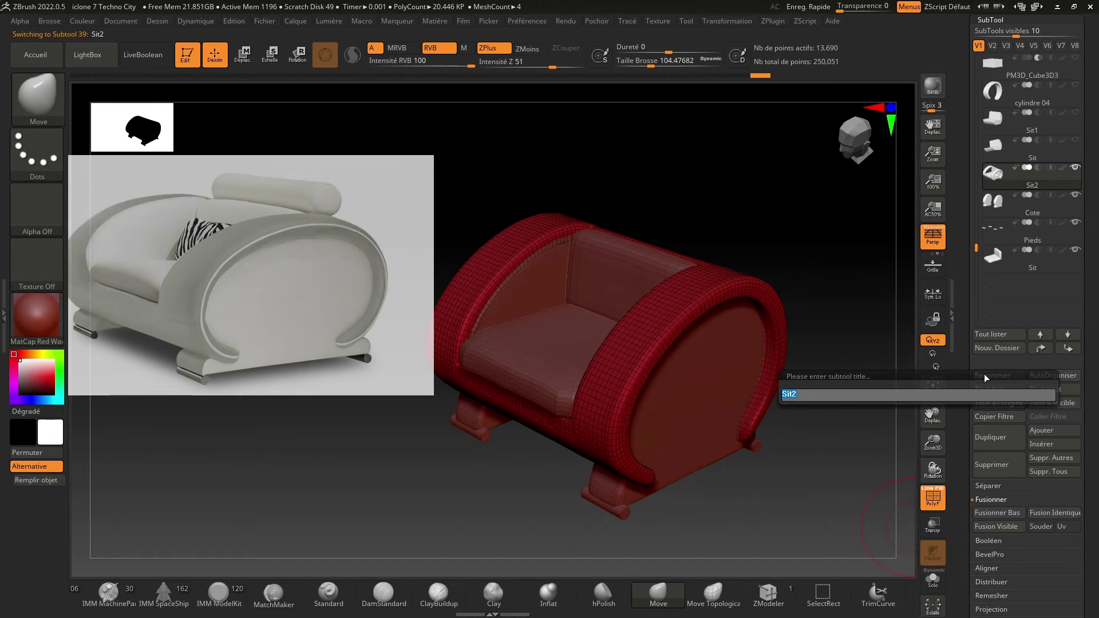
pyautogui.press('shift')
pyautogui.write('Base')
pyautogui.press('Return')
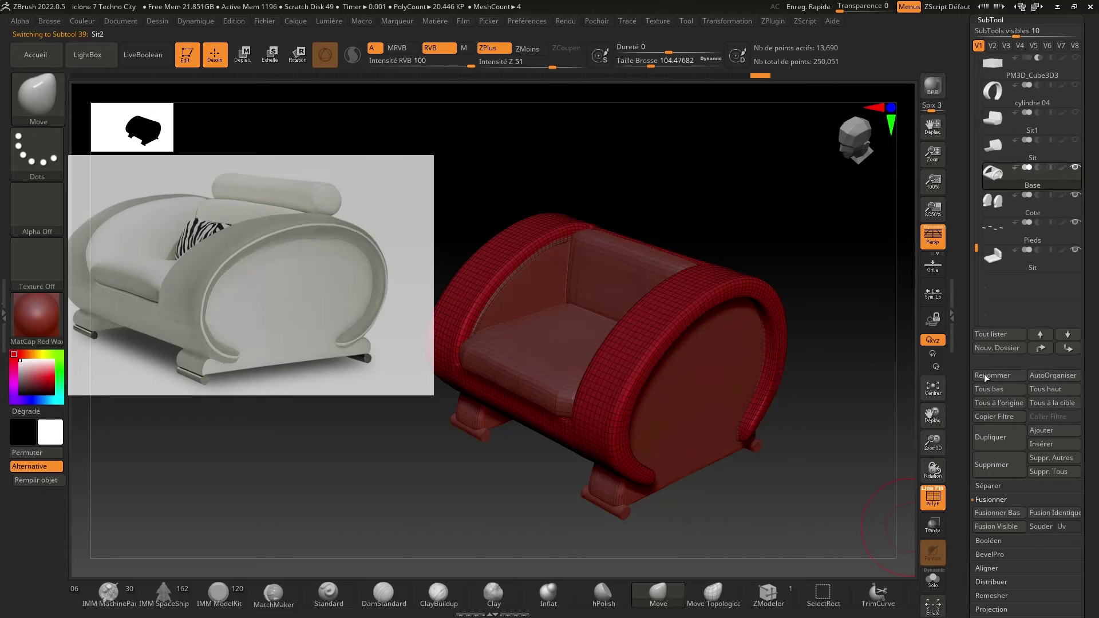
# Select the side panels subtool Cote and rename it as Side.
pyautogui.click(990, 212)
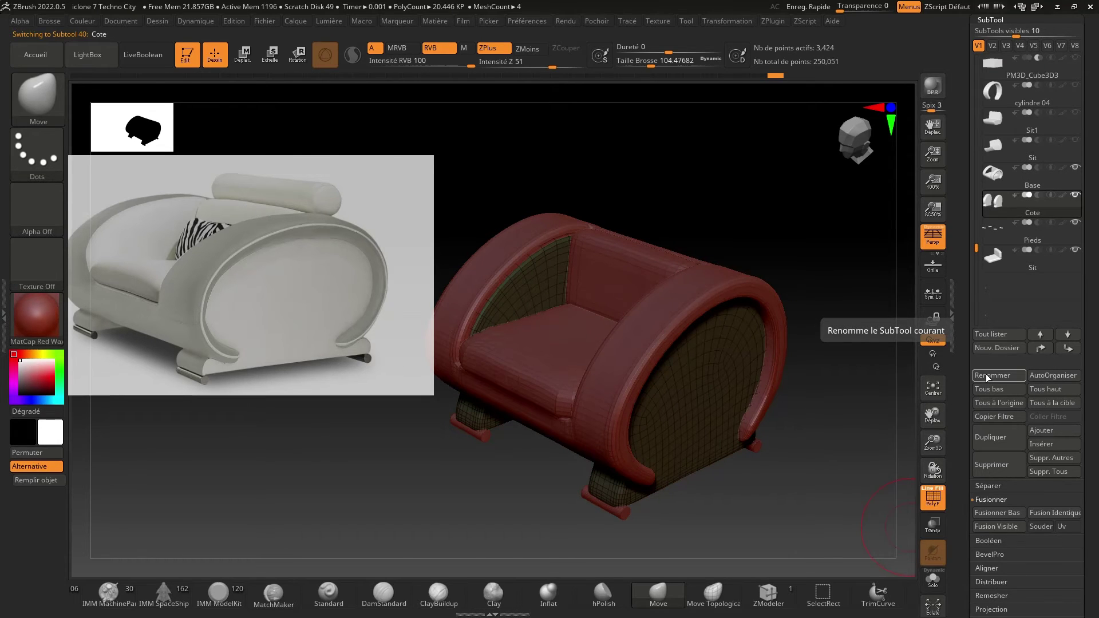
pyautogui.moveTo(1007, 221)
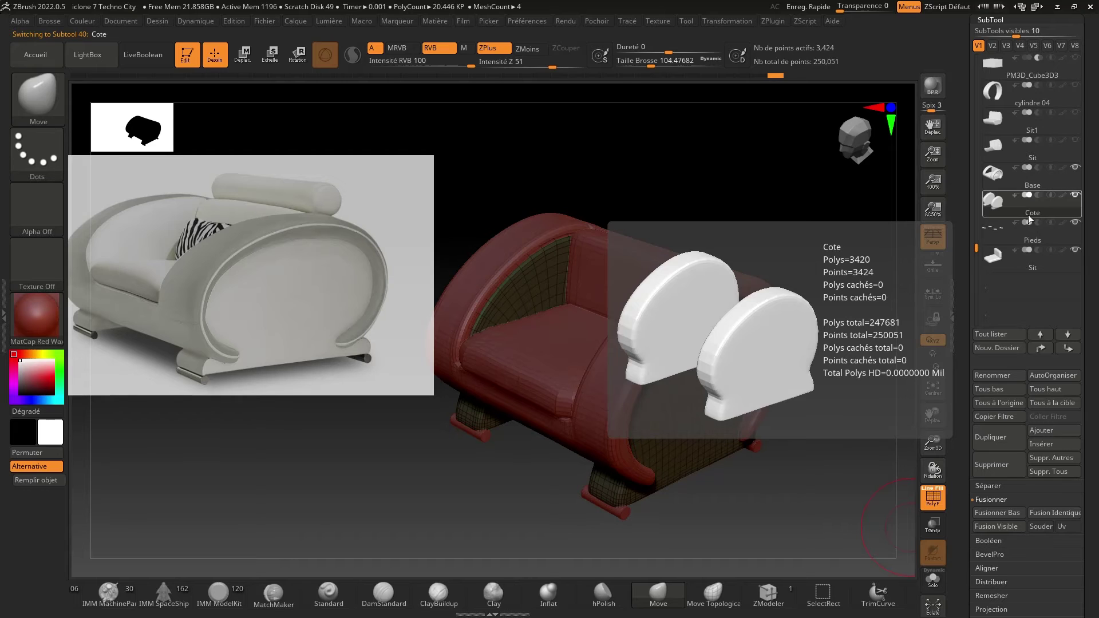
pyautogui.click(985, 377)
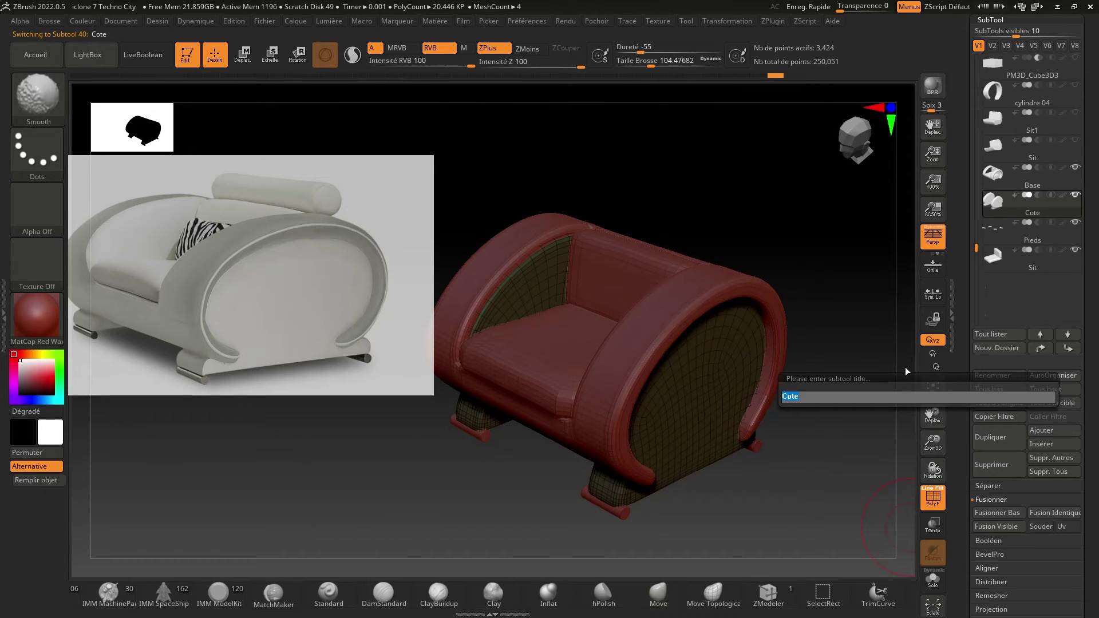
pyautogui.write('Side')
pyautogui.press('Return')
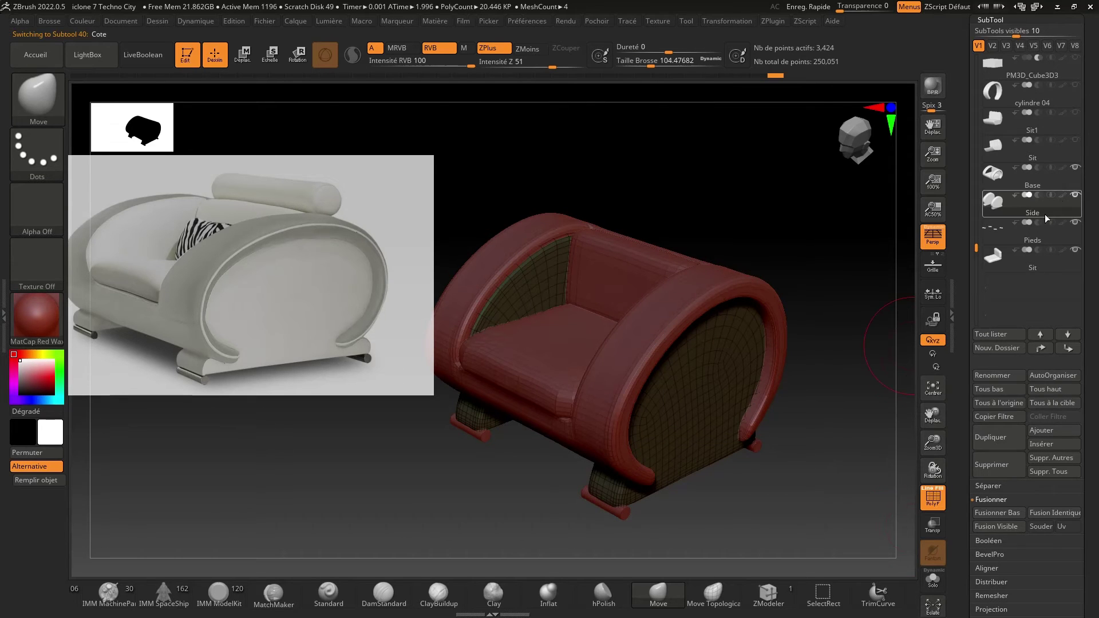
# Check the Pieds and Base subtools and append a cylinder primitive as a new subtool.
pyautogui.click(1011, 235)
pyautogui.moveTo(830, 246); pyautogui.dragTo(876, 218)
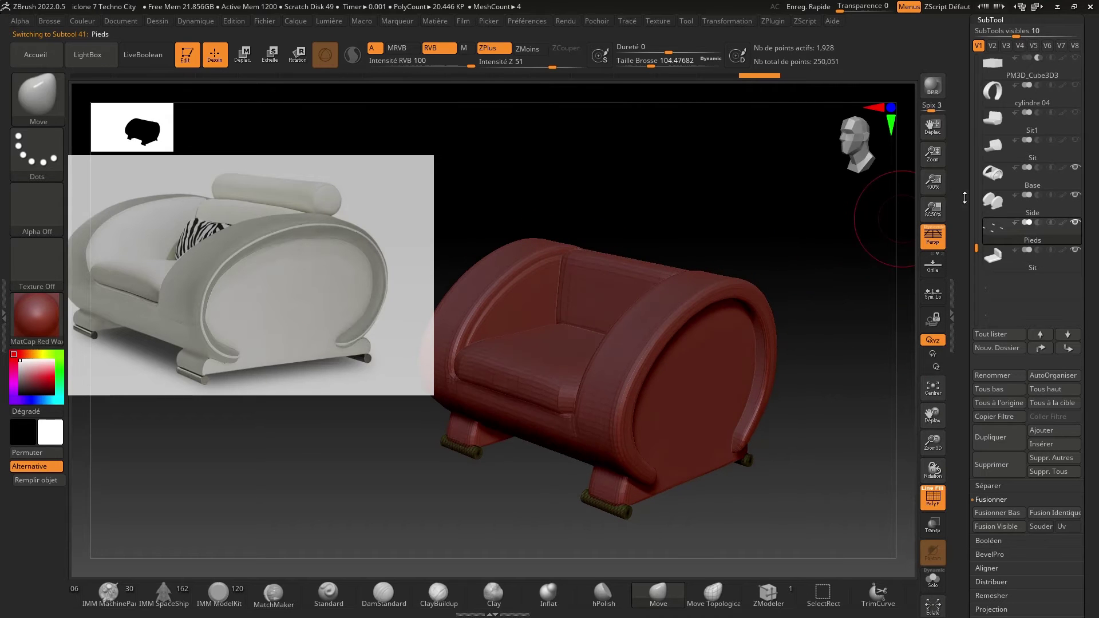
pyautogui.click(997, 180)
pyautogui.moveTo(808, 245); pyautogui.dragTo(758, 257)
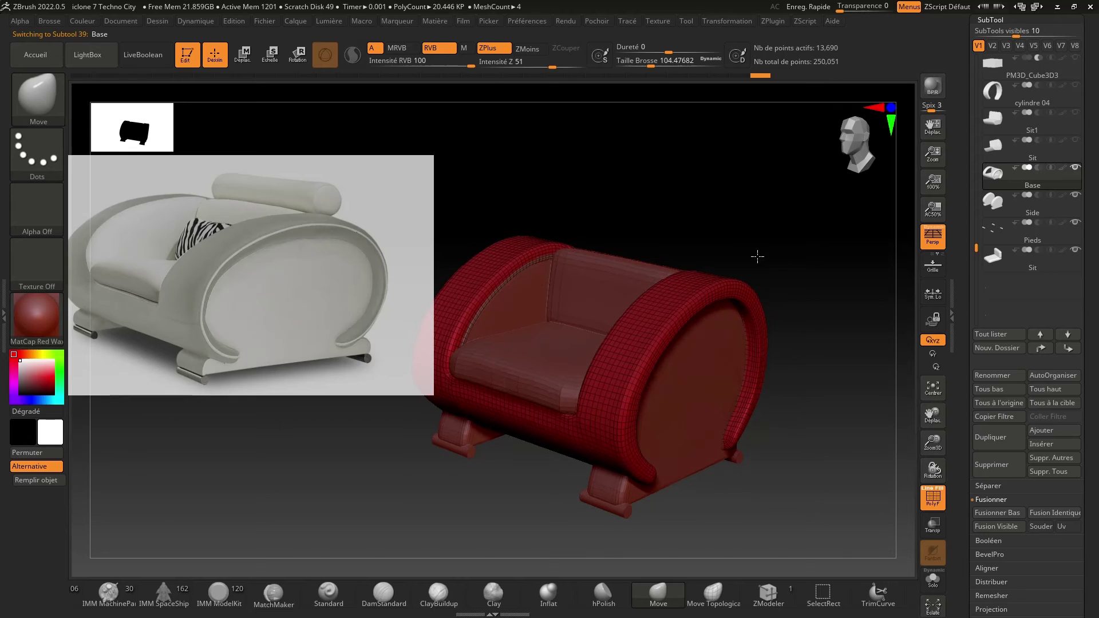
pyautogui.click(1042, 433)
pyautogui.click(655, 387)
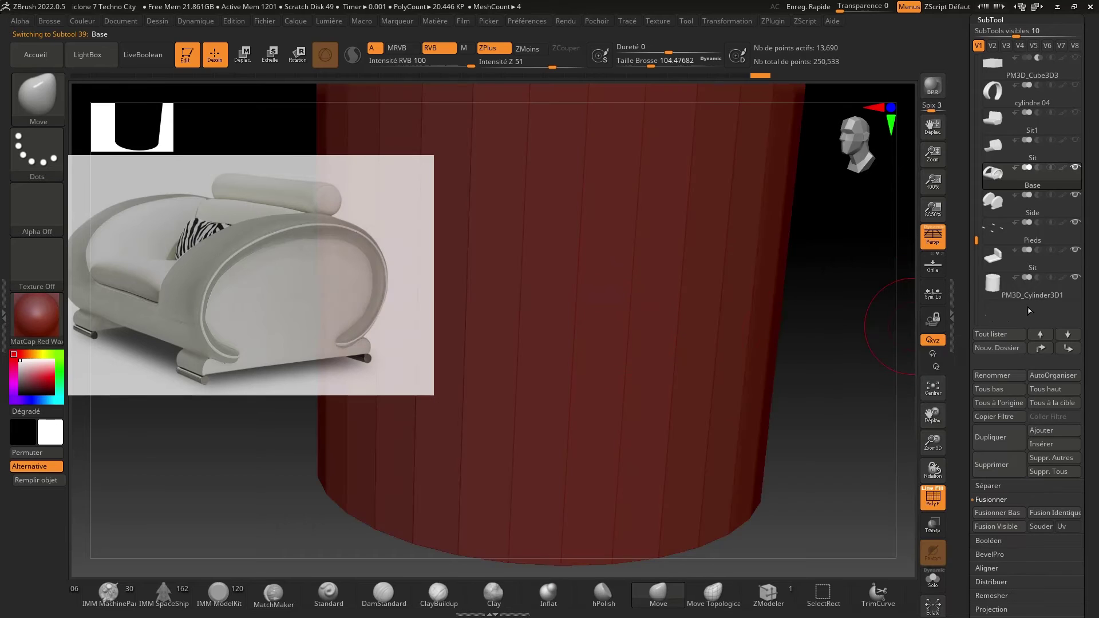
# Select the new cylinder subtool, rotate it 90 degrees so it lies horizontally across the sofa, and scale it down to bolster thickness.
pyautogui.click(997, 285)
pyautogui.moveTo(782, 417)
pyautogui.mouseDown()
pyautogui.moveTo(913, 434)
pyautogui.moveTo(932, 415)
pyautogui.moveTo(762, 412)
pyautogui.mouseUp()
pyautogui.click(254, 57)
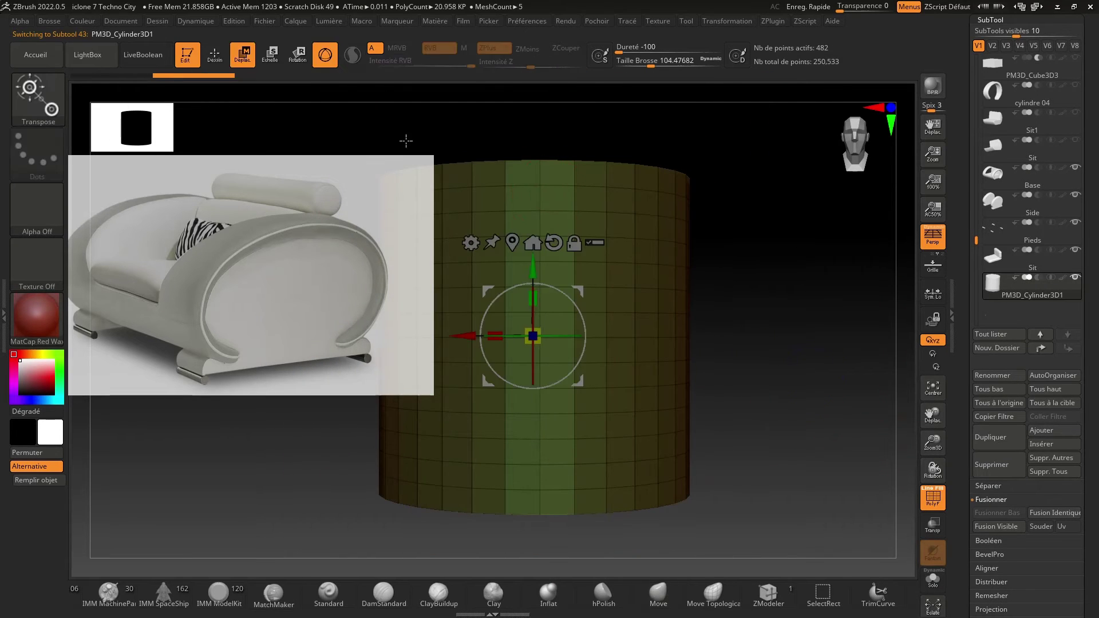
pyautogui.moveTo(547, 285); pyautogui.dragTo(649, 372)
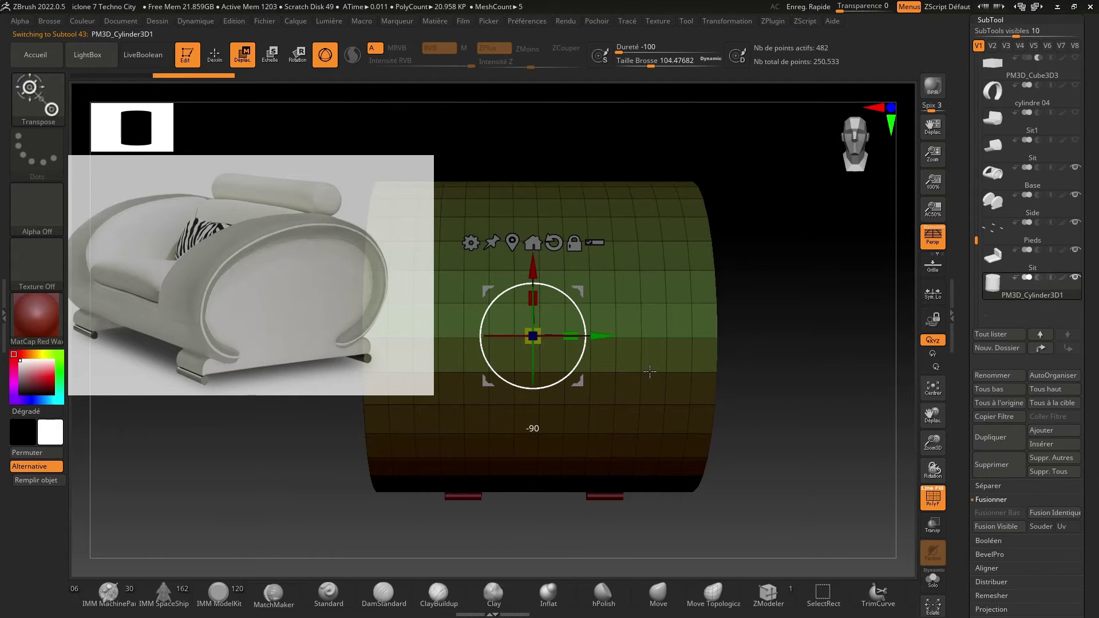
pyautogui.moveTo(859, 309); pyautogui.dragTo(786, 319)
pyautogui.moveTo(529, 329); pyautogui.dragTo(510, 355)
pyautogui.keyDown('shift'); pyautogui.moveTo(767, 371); pyautogui.dragTo(755, 364); pyautogui.keyUp('shift')
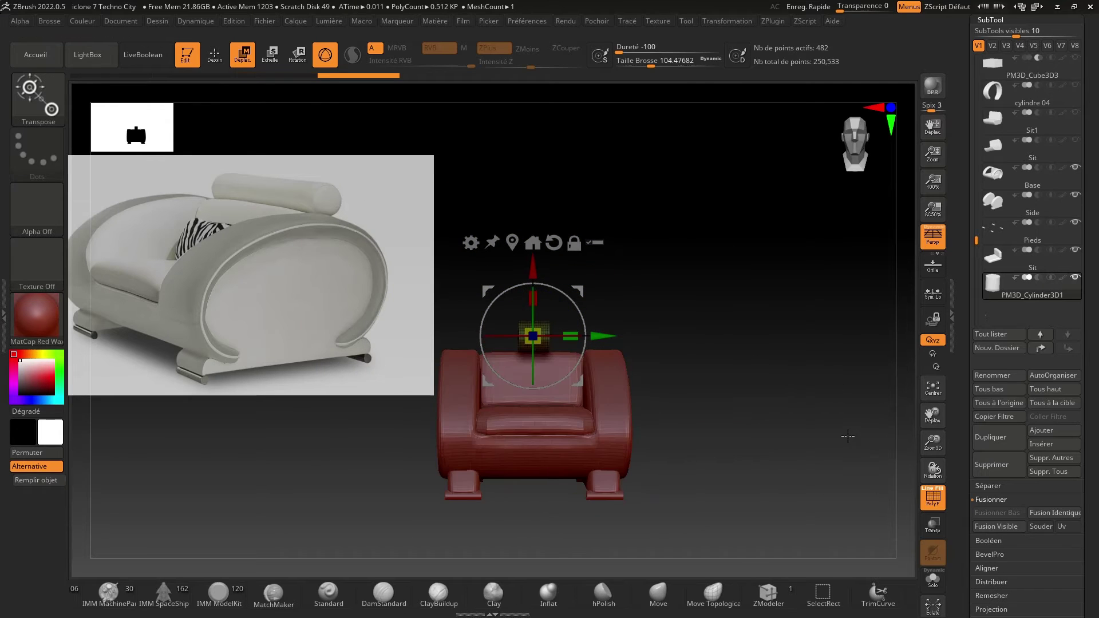
pyautogui.keyDown('shift'); pyautogui.moveTo(848, 436); pyautogui.dragTo(866, 432); pyautogui.keyUp('shift')
# Turn off perspective and move the small cylinder back and down onto the top of the backrest in side view.
pyautogui.moveTo(932, 452); pyautogui.dragTo(936, 488)
pyautogui.moveTo(932, 415); pyautogui.dragTo(1048, 424)
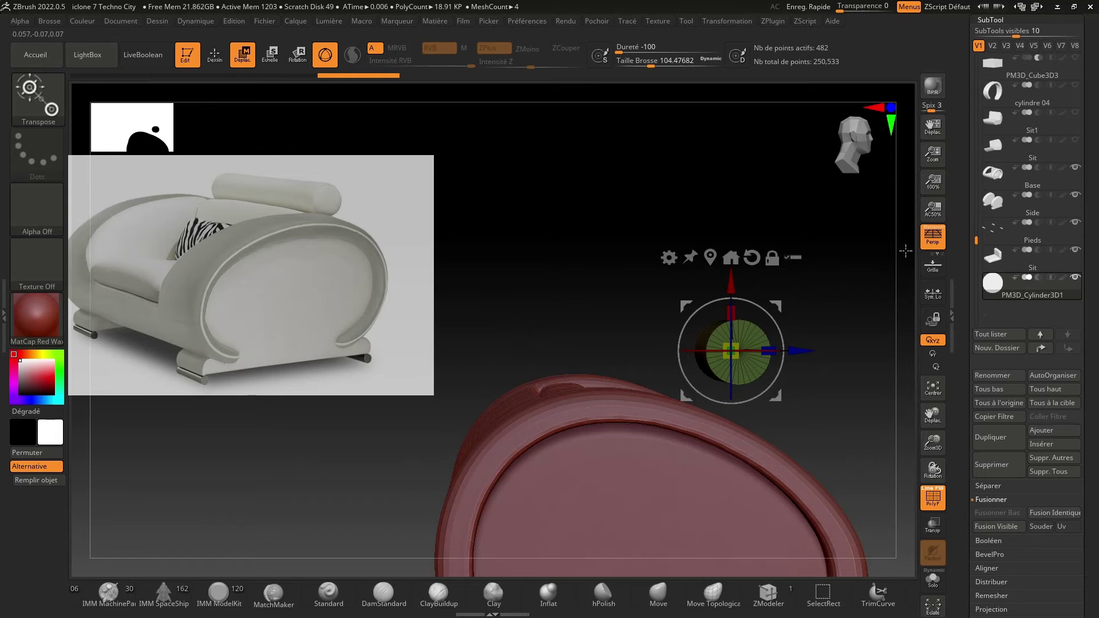
pyautogui.click(933, 236)
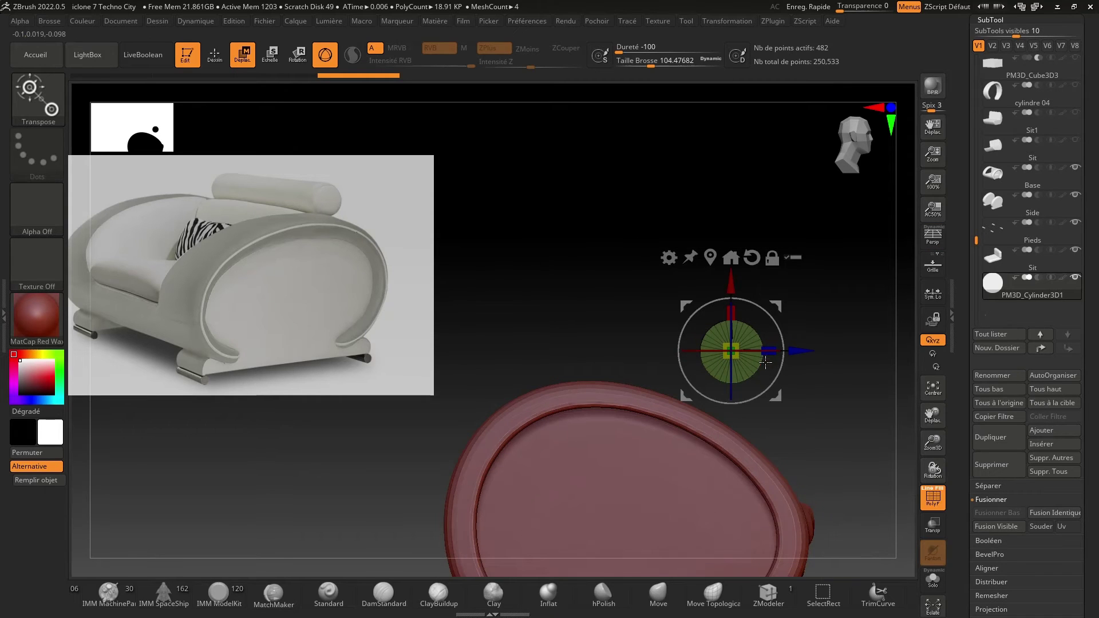
pyautogui.moveTo(795, 351); pyautogui.dragTo(621, 367)
pyautogui.moveTo(711, 325); pyautogui.dragTo(601, 350)
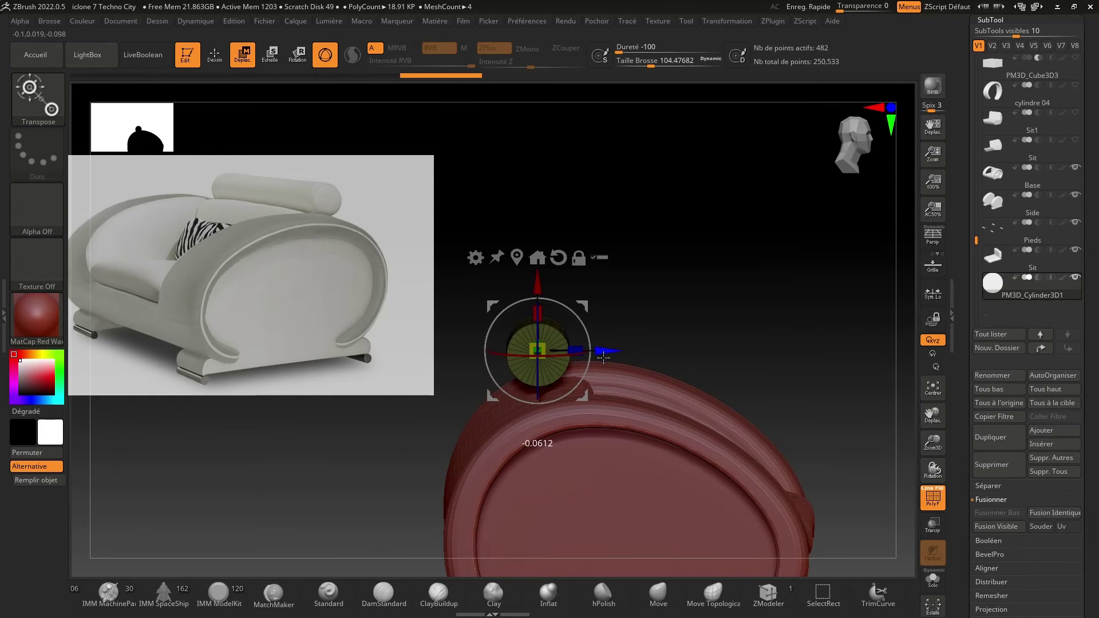
pyautogui.moveTo(536, 279); pyautogui.dragTo(532, 294)
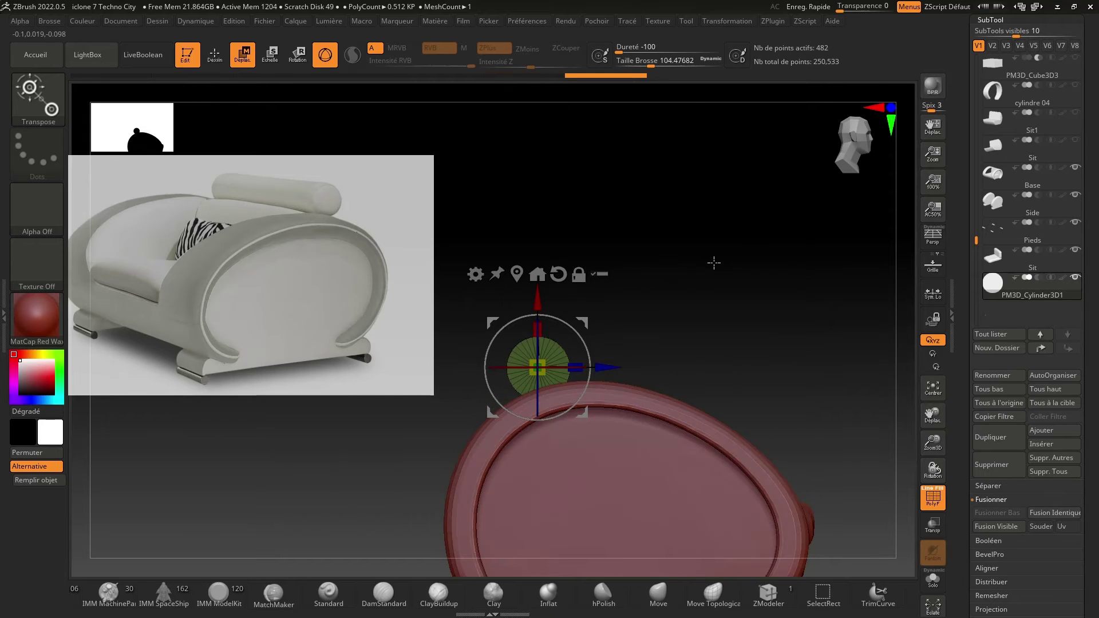
# Stretch the cylinder along its length until it spans the backrest between the two armrests.
pyautogui.moveTo(714, 263); pyautogui.dragTo(658, 277)
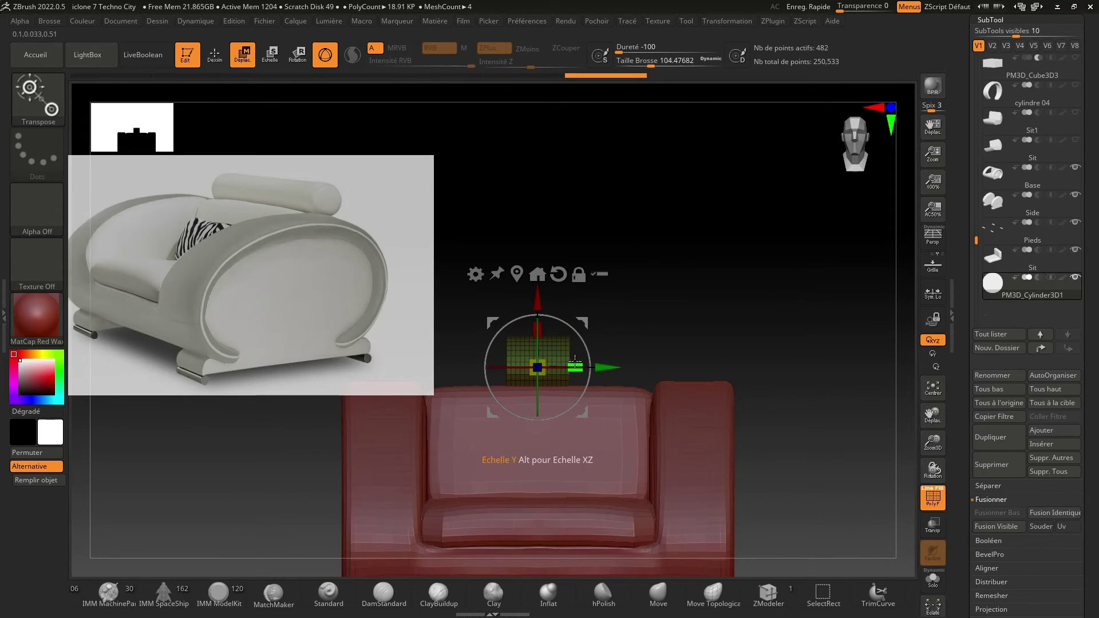
pyautogui.moveTo(575, 362); pyautogui.dragTo(851, 383)
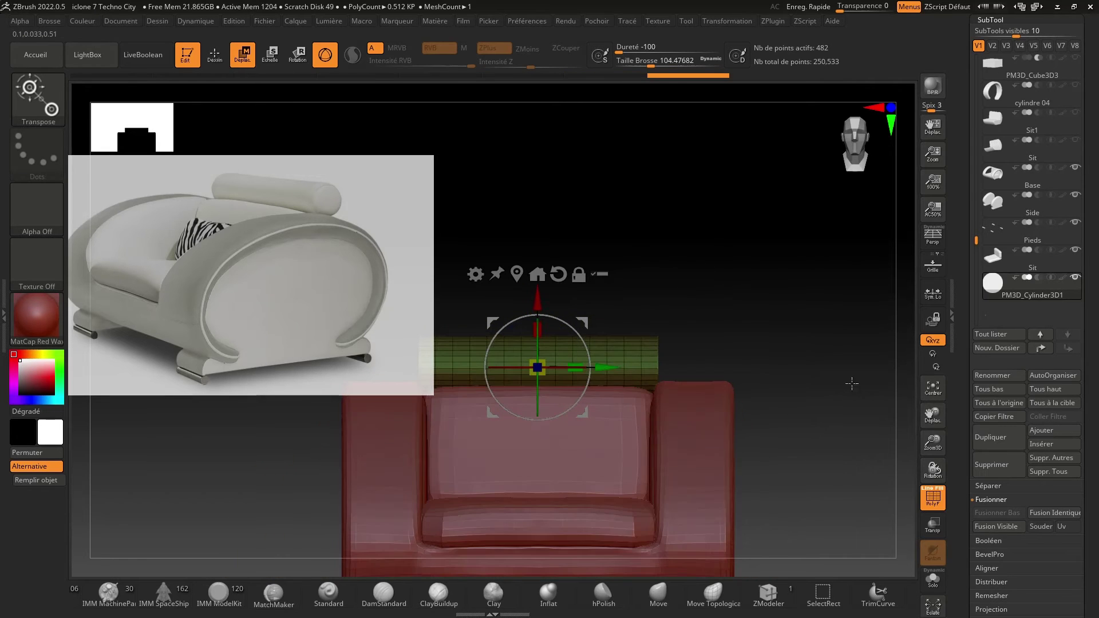
pyautogui.moveTo(932, 442); pyautogui.dragTo(932, 418)
pyautogui.moveTo(839, 310); pyautogui.dragTo(760, 304)
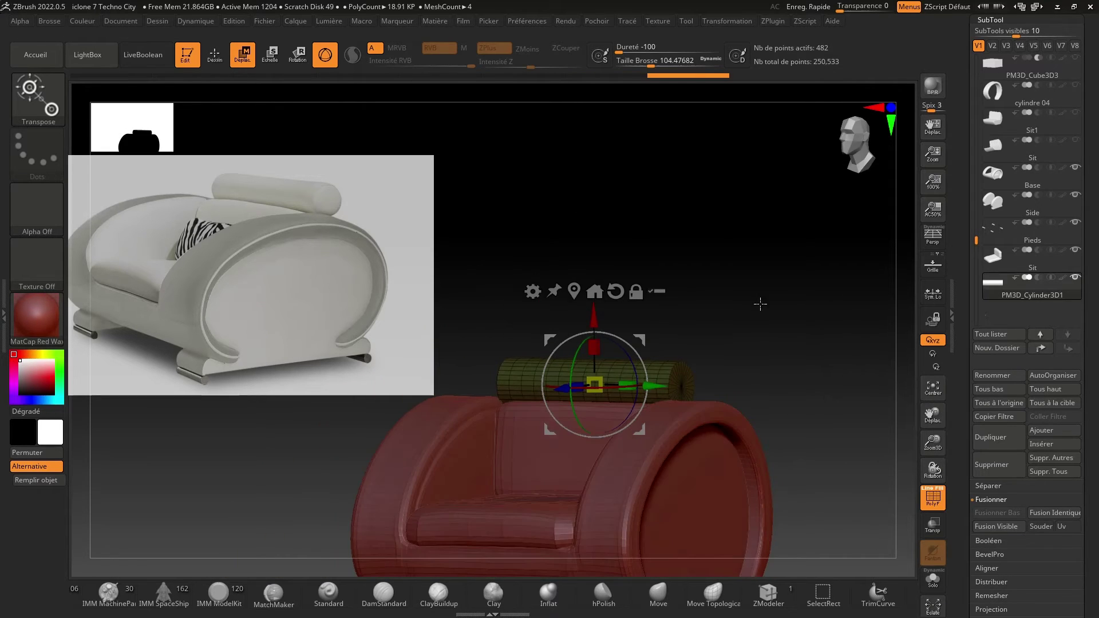
# Try rounding the bolster's ends with the Polish deformation, and undo it.
pyautogui.click(214, 55)
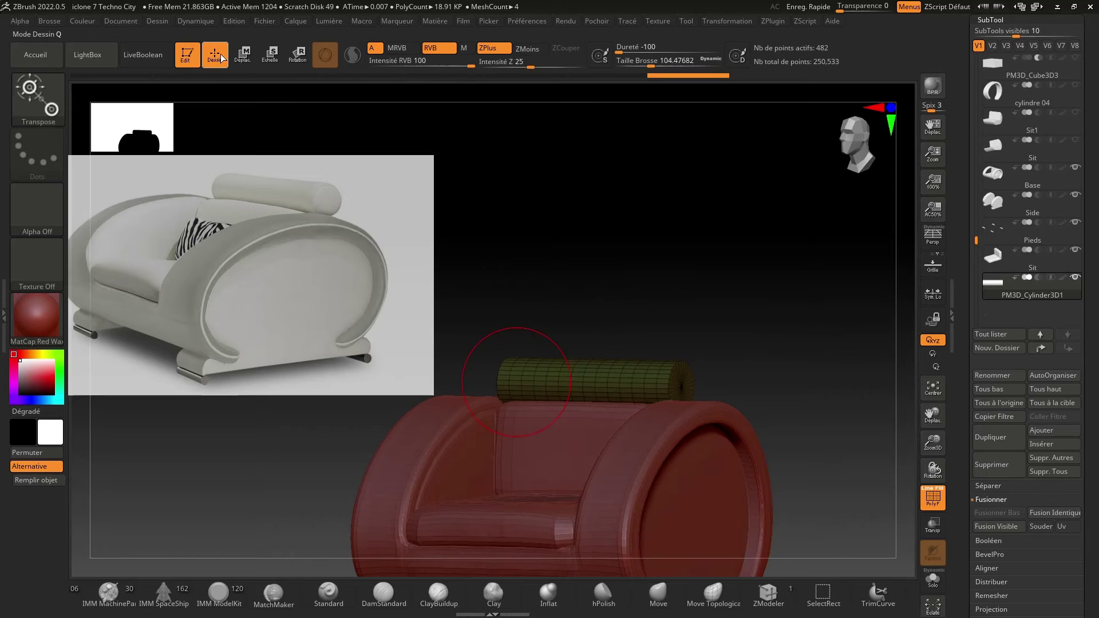
pyautogui.click(988, 20)
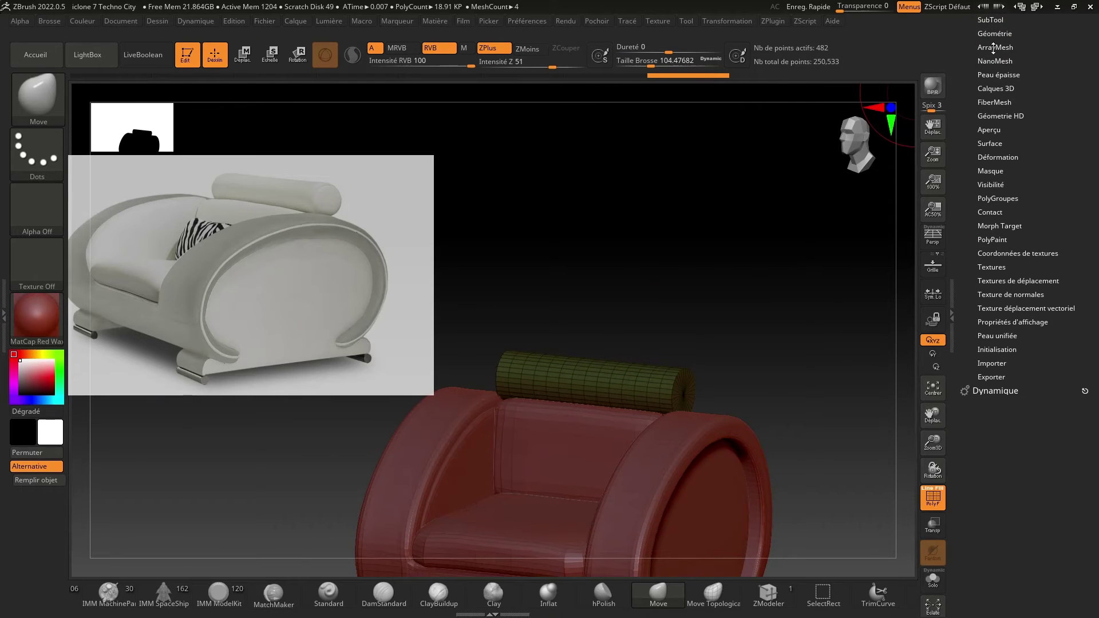
pyautogui.click(996, 157)
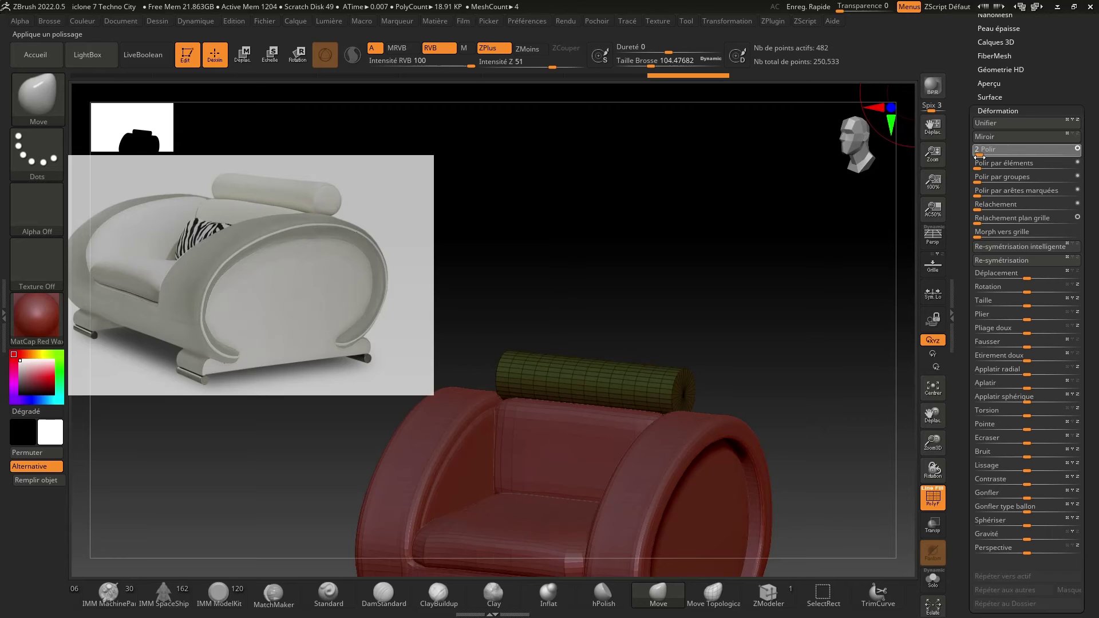
pyautogui.click(979, 158)
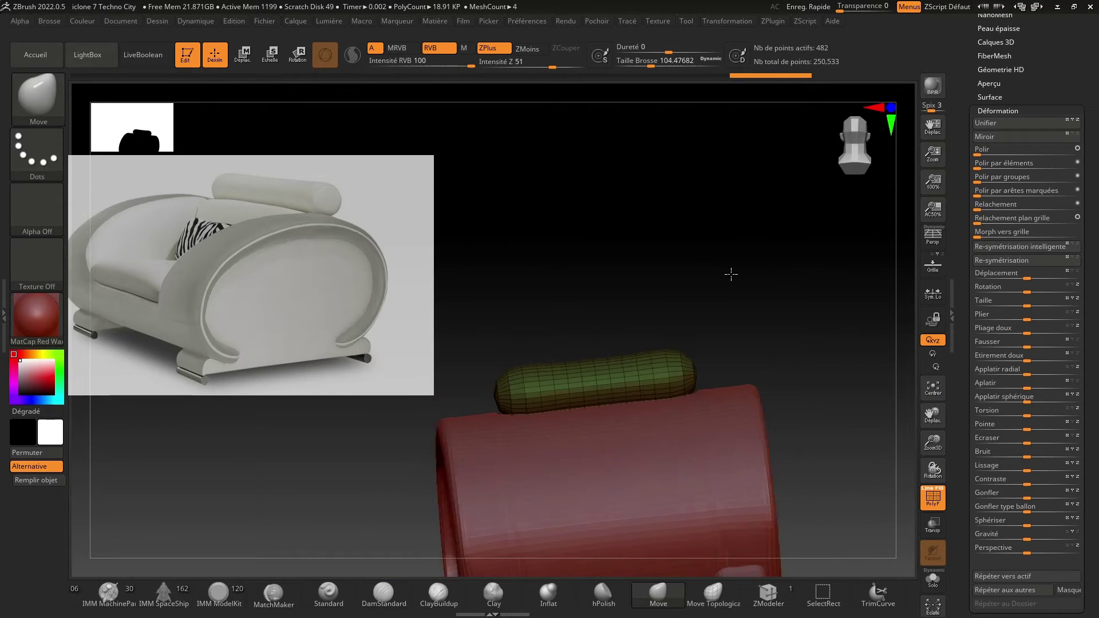
pyautogui.keyDown('shift'); pyautogui.moveTo(731, 273); pyautogui.dragTo(832, 270); pyautogui.keyUp('shift')
pyautogui.press('ctrl')
pyautogui.moveTo(742, 268)
pyautogui.mouseDown()
pyautogui.moveTo(729, 277)
pyautogui.moveTo(934, 62)
pyautogui.mouseUp()
pyautogui.click(986, 110)
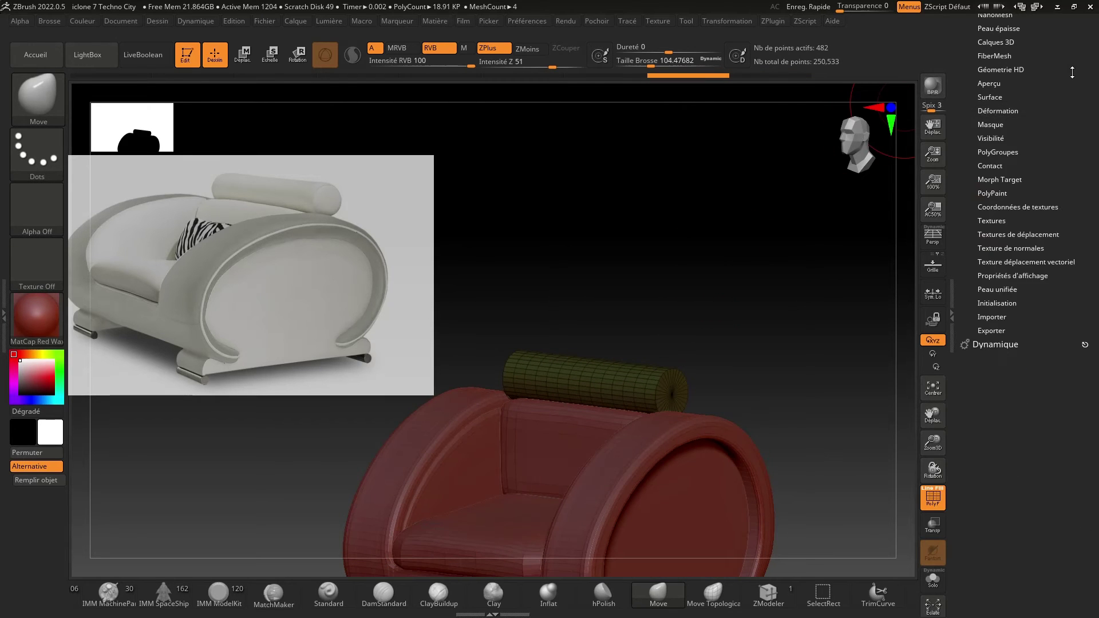
# Retopologize the bolster with ZRemesher, with adaptive density off and the target polygon count set to Same.
pyautogui.scroll(3, 990, 86)
pyautogui.click(992, 70)
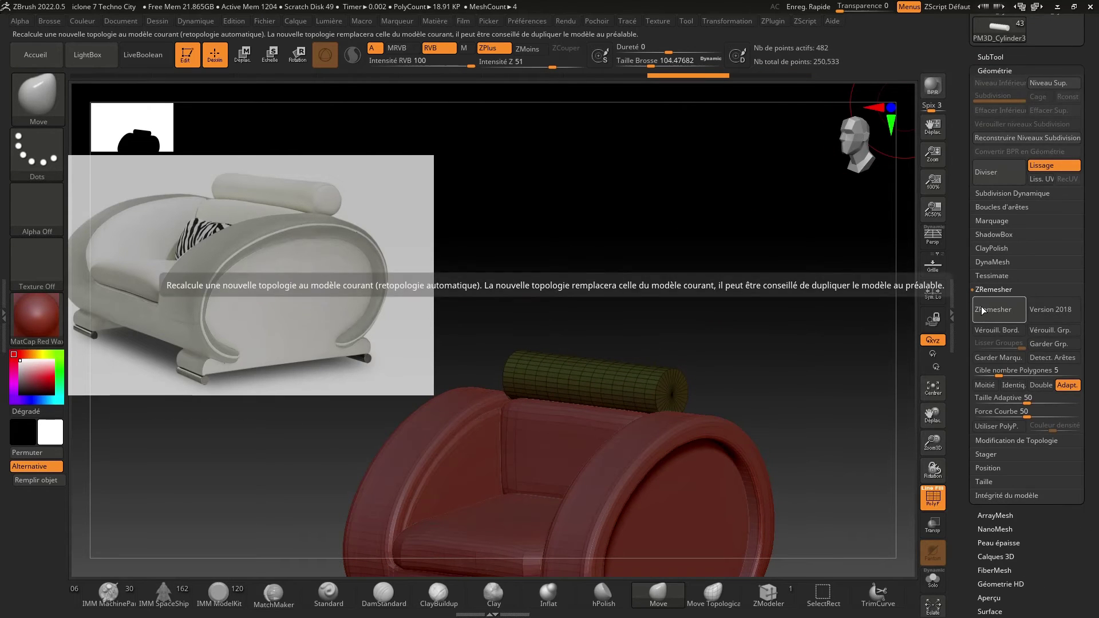
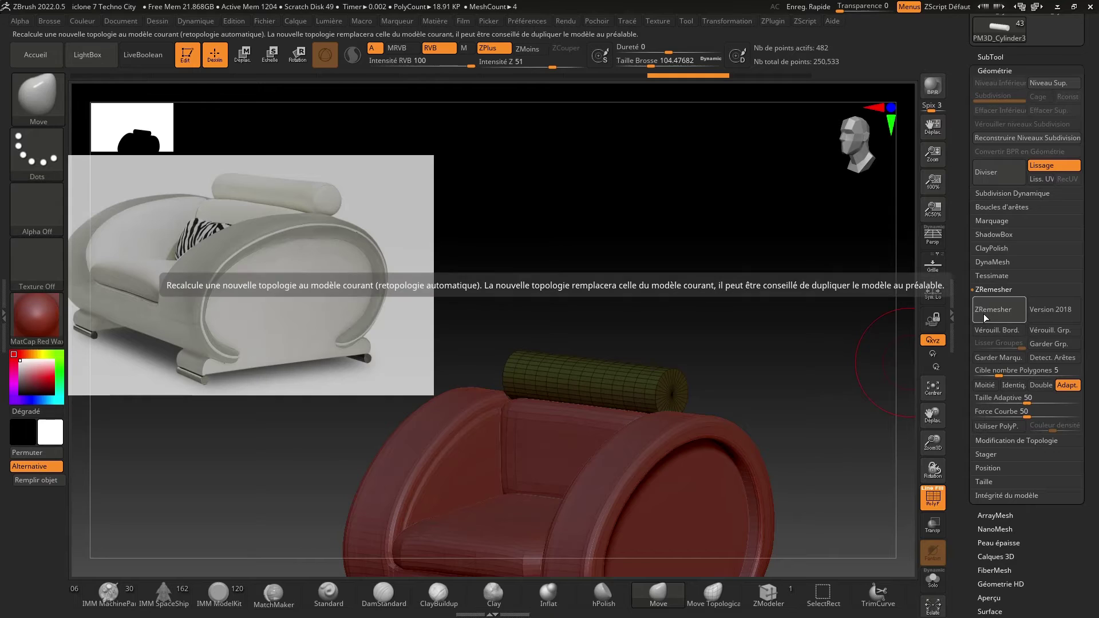
pyautogui.click(1066, 384)
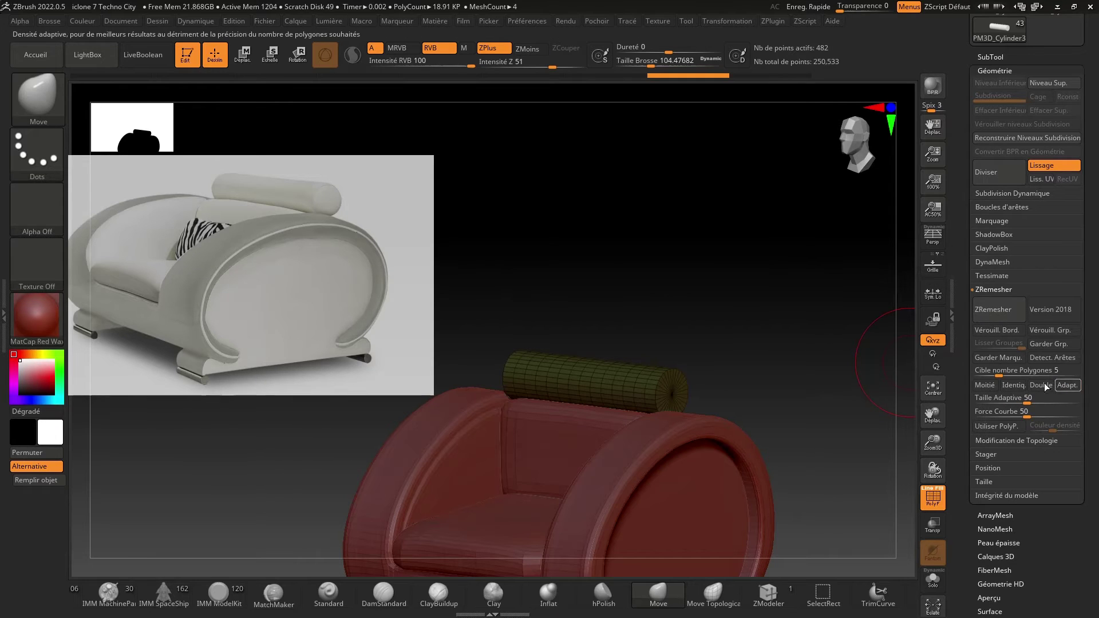
pyautogui.click(1014, 386)
pyautogui.click(994, 313)
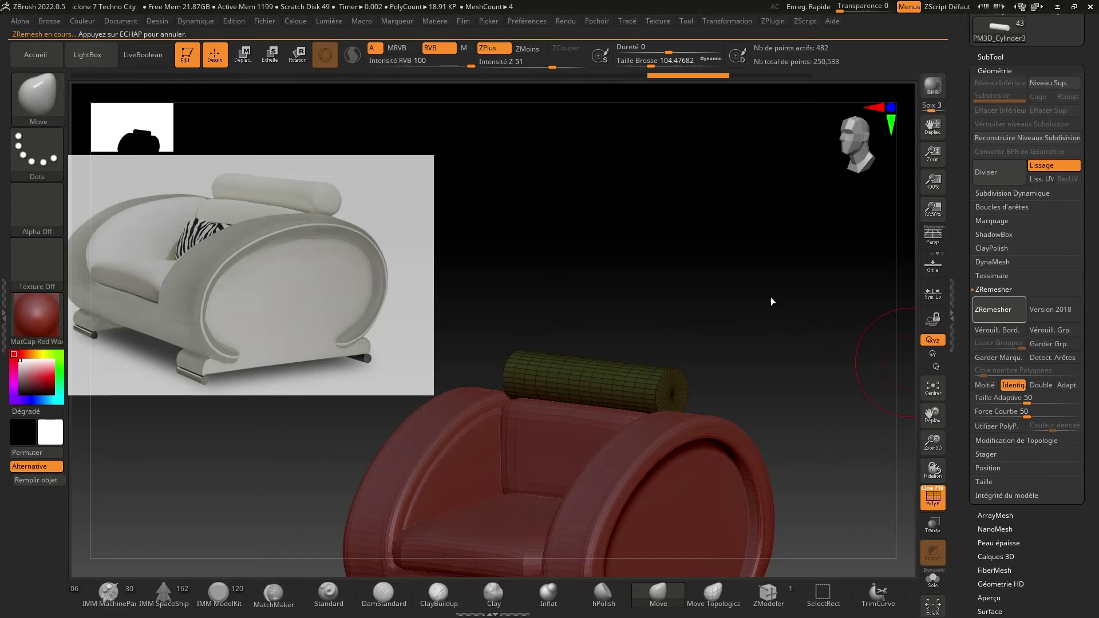
pyautogui.moveTo(753, 289)
pyautogui.mouseDown()
pyautogui.moveTo(802, 307)
pyautogui.moveTo(750, 300)
pyautogui.mouseUp()
# Soften the remeshed bolster's end edges with a slight Polish deformation and hide the polygon wireframe.
pyautogui.click(988, 72)
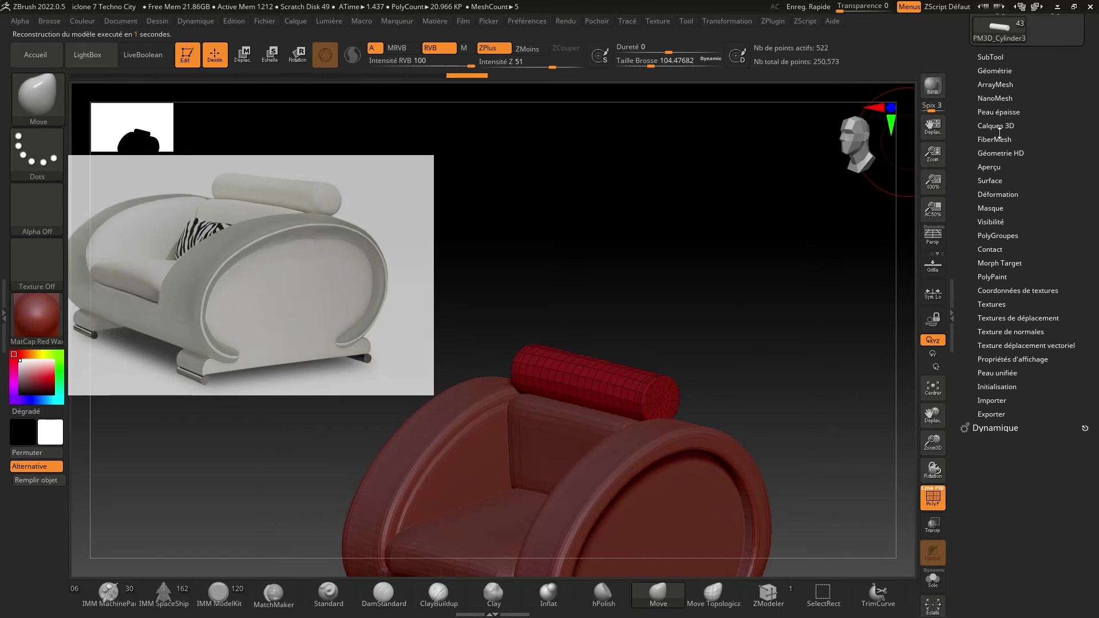
pyautogui.click(993, 194)
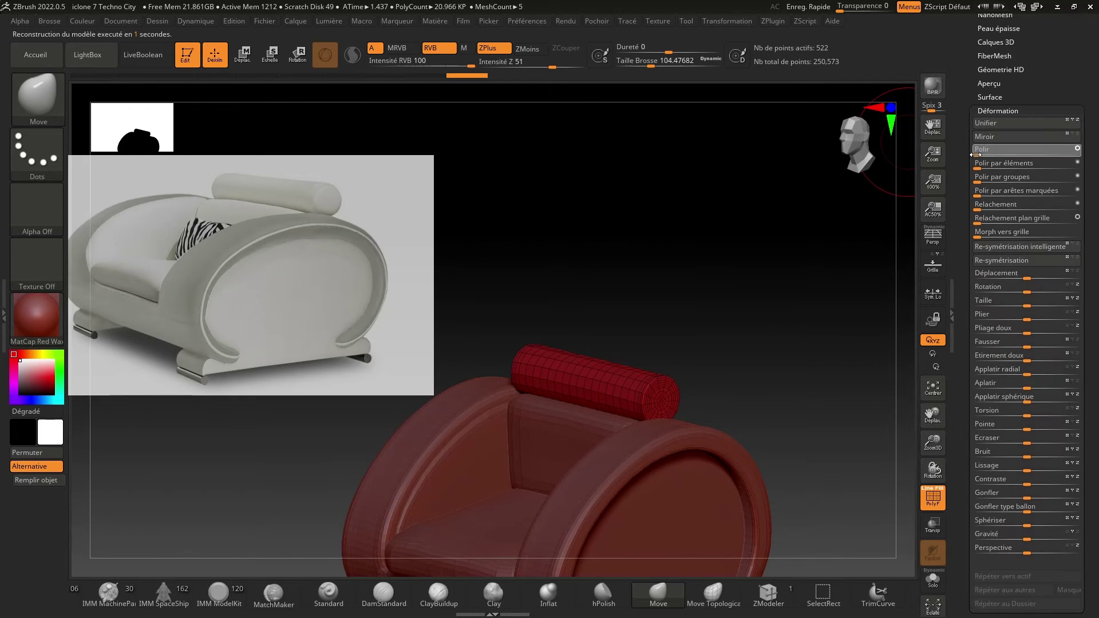
pyautogui.moveTo(977, 158); pyautogui.dragTo(977, 157)
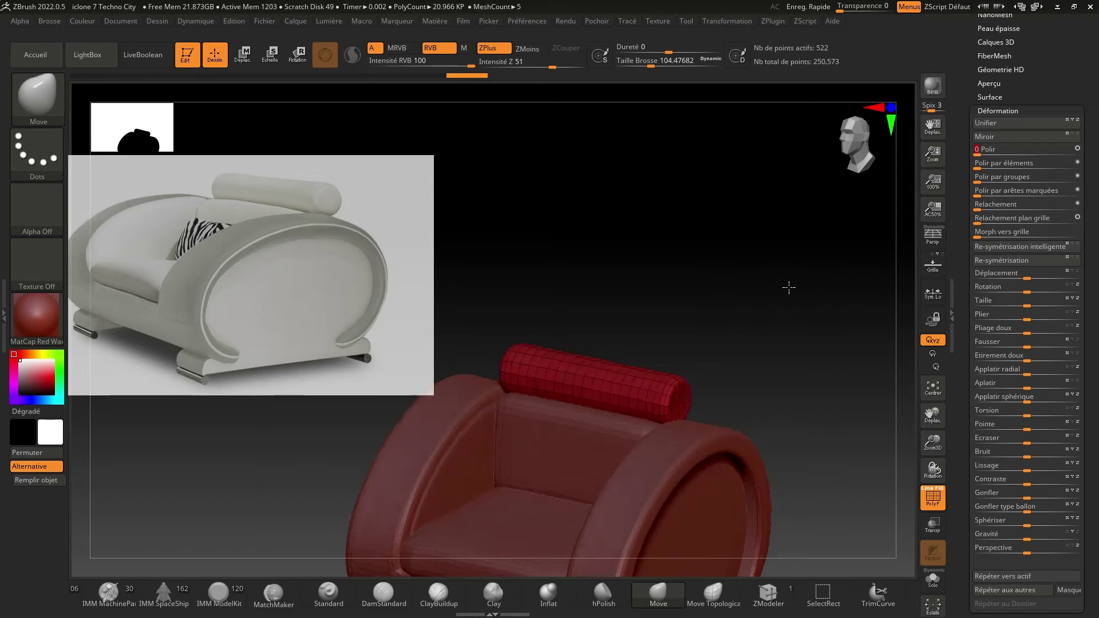
pyautogui.moveTo(790, 287)
pyautogui.mouseDown()
pyautogui.moveTo(805, 277)
pyautogui.moveTo(710, 282)
pyautogui.moveTo(798, 271)
pyautogui.mouseUp()
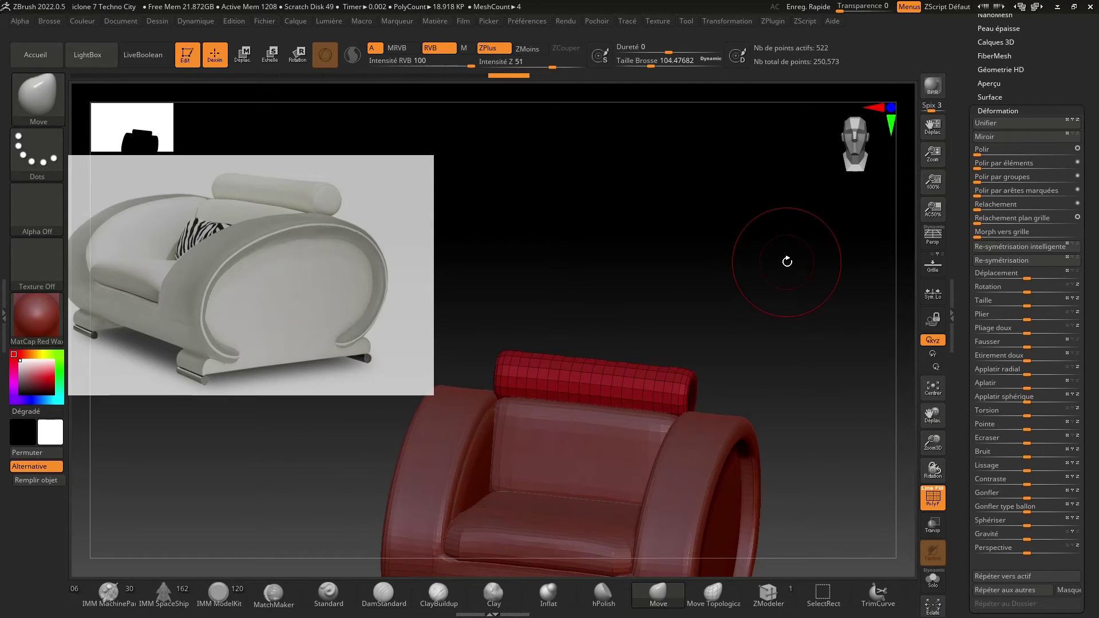
pyautogui.click(931, 498)
pyautogui.moveTo(805, 384); pyautogui.dragTo(796, 443)
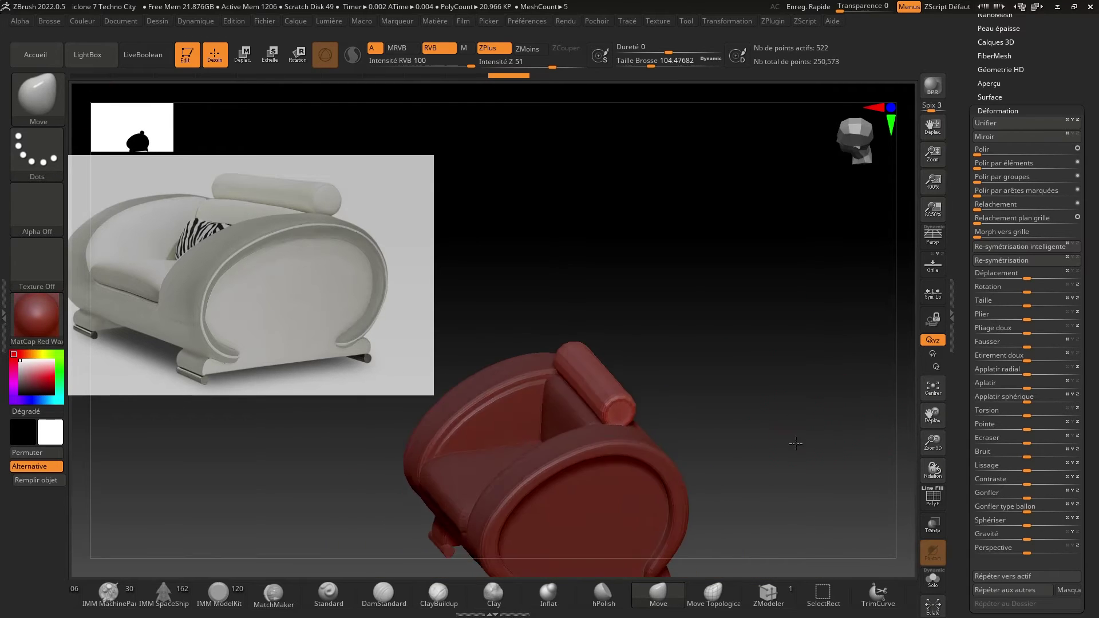
# Nudge the bolster slightly backward and down to rest against the top of the backrest, and return to draw mode.
pyautogui.click(242, 57)
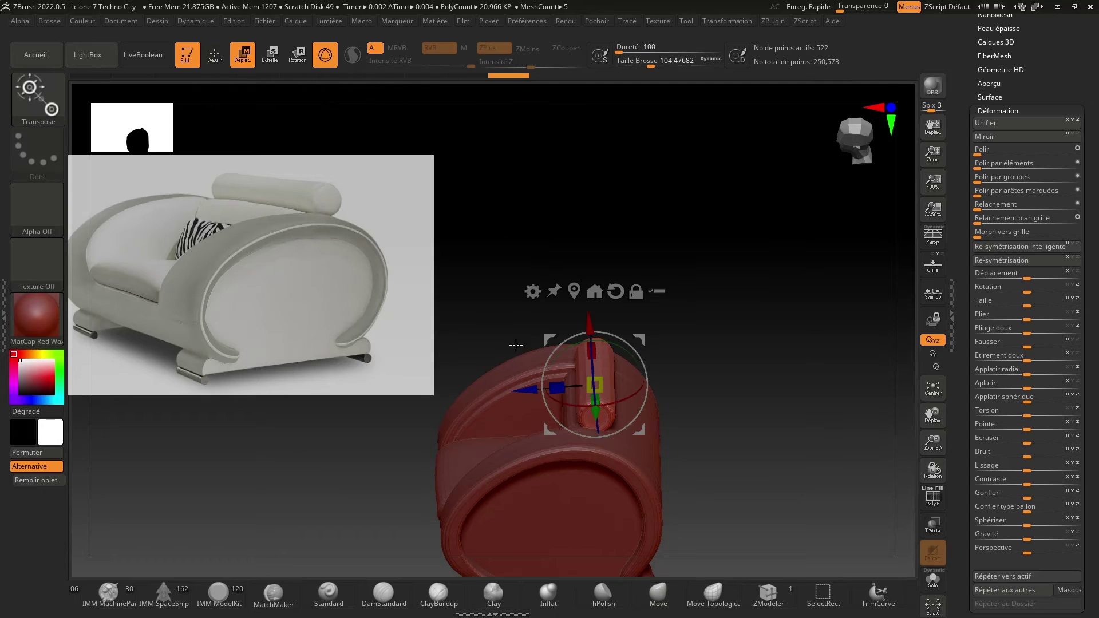
pyautogui.moveTo(524, 389); pyautogui.dragTo(534, 389)
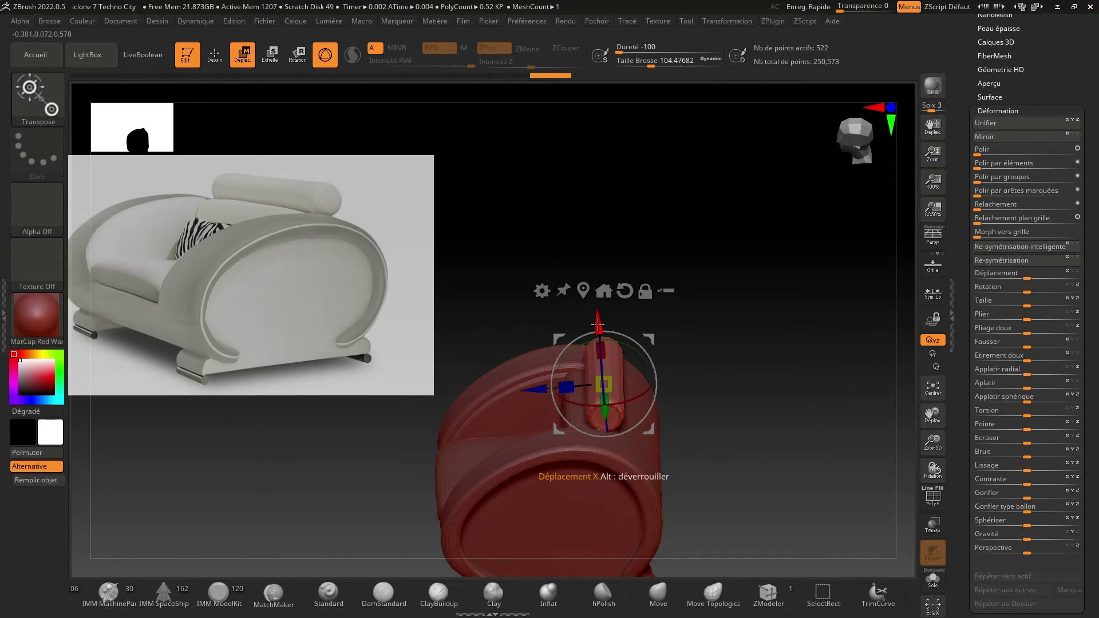
pyautogui.moveTo(597, 320); pyautogui.dragTo(598, 323)
pyautogui.moveTo(761, 313)
pyautogui.keyDown('shift'); pyautogui.mouseDown()
pyautogui.moveTo(783, 286)
pyautogui.moveTo(830, 284)
pyautogui.moveTo(733, 280)
pyautogui.mouseUp(); pyautogui.keyUp('shift')
pyautogui.click(215, 55)
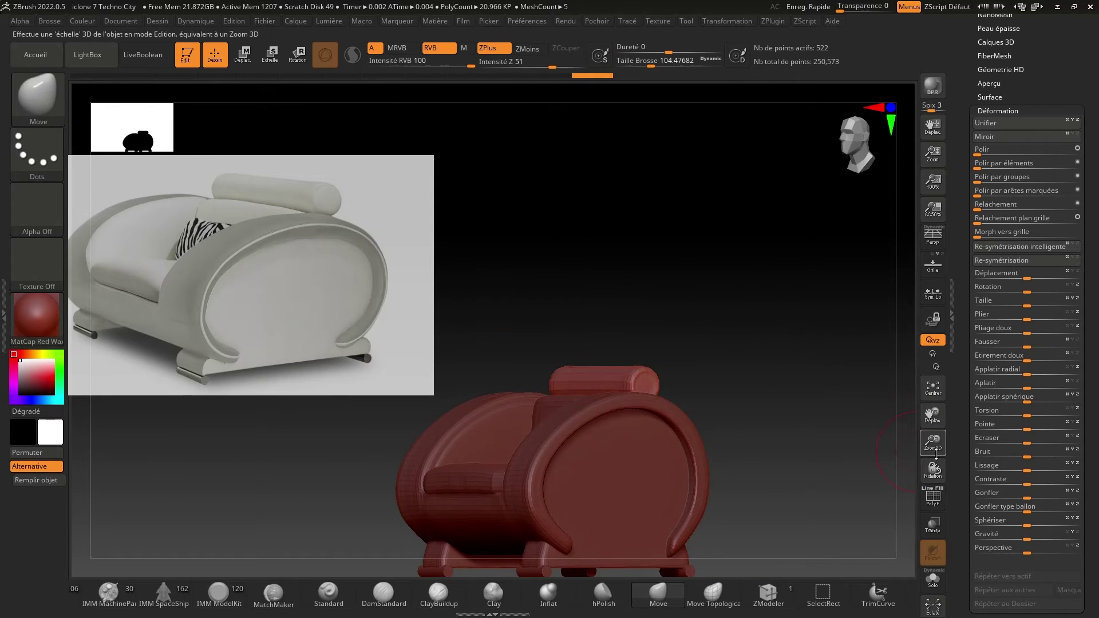
# Examine the whole sofa from several angles and compare it with the reference photo, including the zebra pillow.
pyautogui.moveTo(932, 446); pyautogui.dragTo(817, 454)
pyautogui.moveTo(932, 441); pyautogui.dragTo(848, 390)
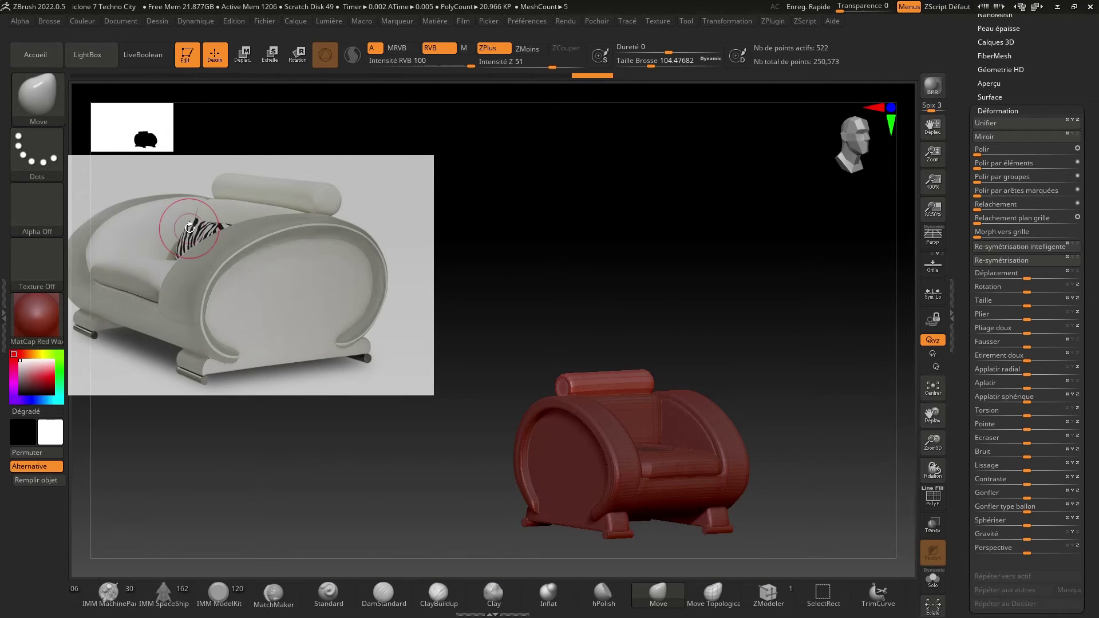
pyautogui.moveTo(200, 321)
pyautogui.mouseDown()
pyautogui.moveTo(160, 306)
pyautogui.moveTo(189, 286)
pyautogui.mouseUp()
pyautogui.moveTo(328, 518); pyautogui.dragTo(515, 390)
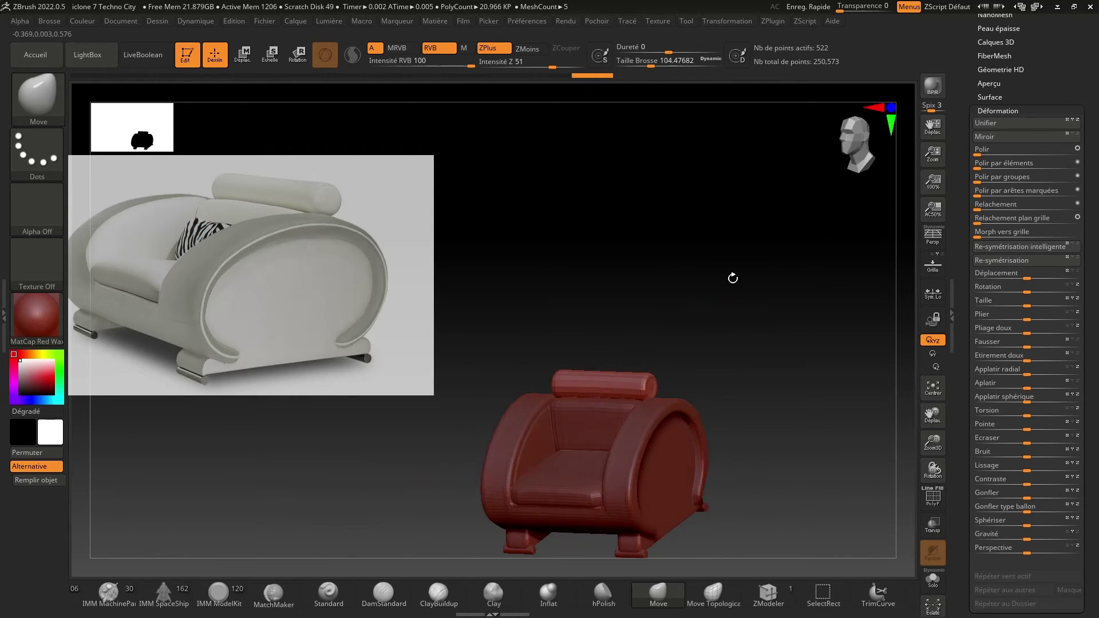
pyautogui.click(995, 111)
pyautogui.scroll(3, 1021, 95)
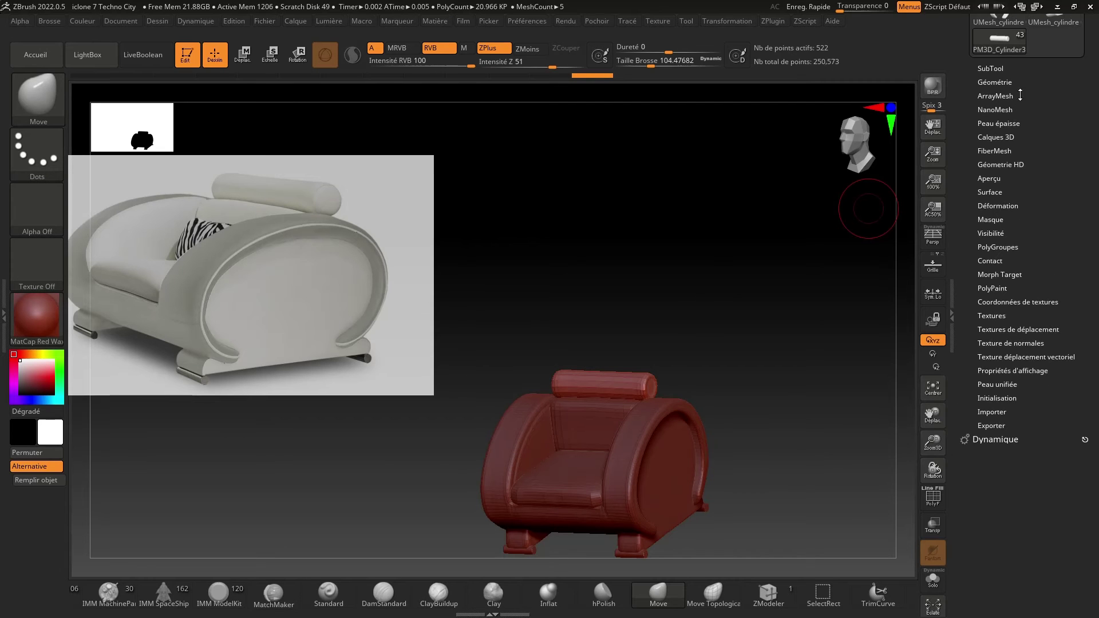
pyautogui.moveTo(722, 275)
pyautogui.mouseDown()
pyautogui.moveTo(704, 270)
pyautogui.moveTo(718, 262)
pyautogui.mouseUp()
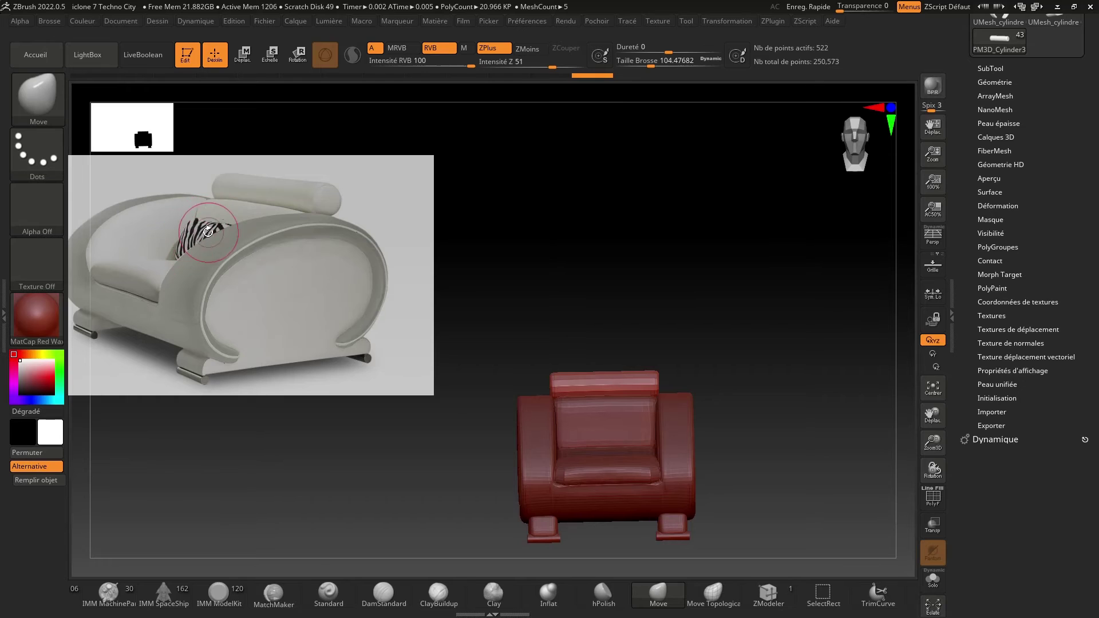
pyautogui.moveTo(387, 534); pyautogui.dragTo(373, 508)
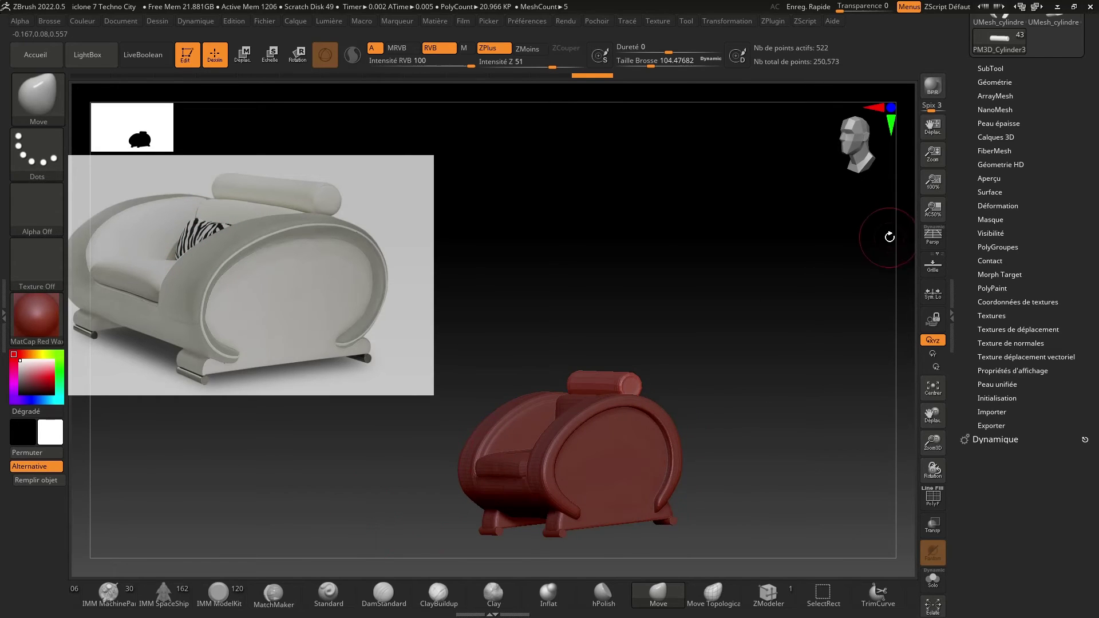
pyautogui.click(989, 69)
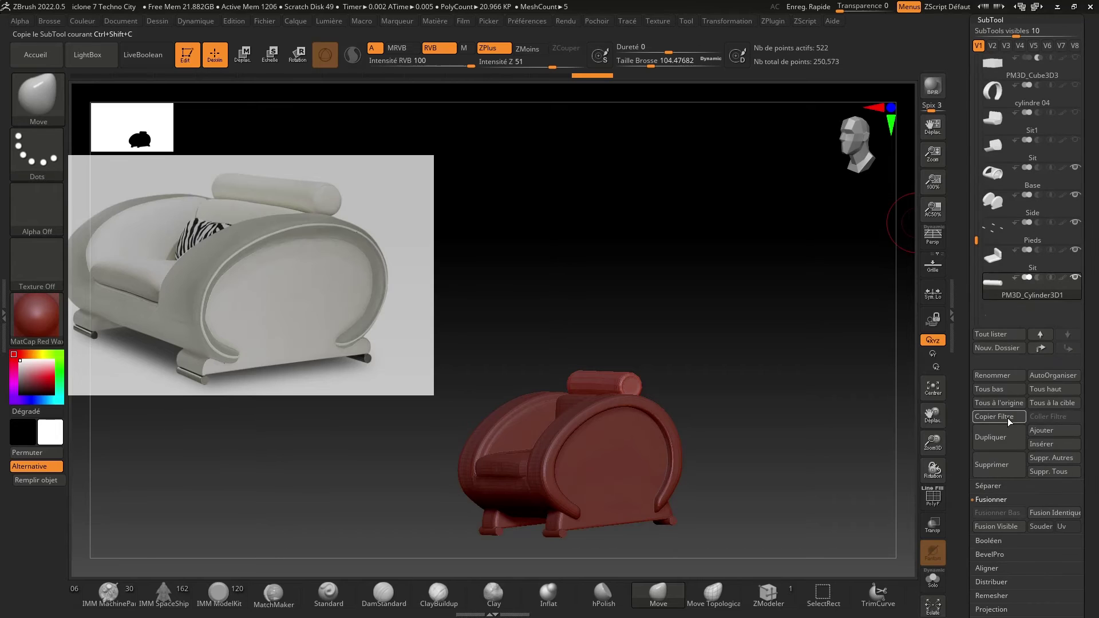
pyautogui.click(994, 374)
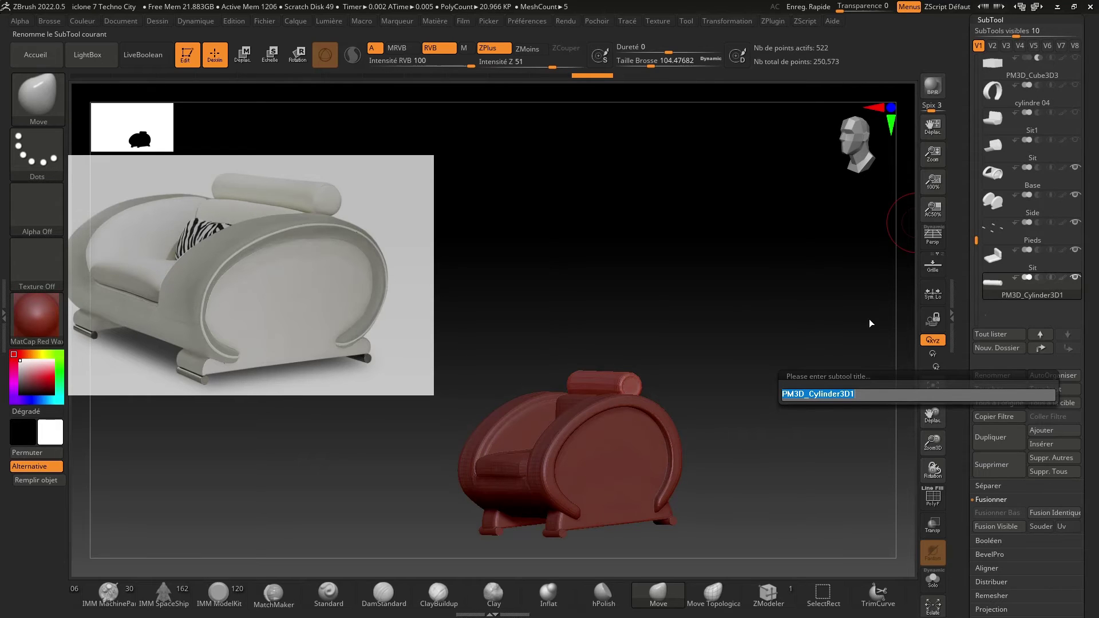
pyautogui.press('Escape')
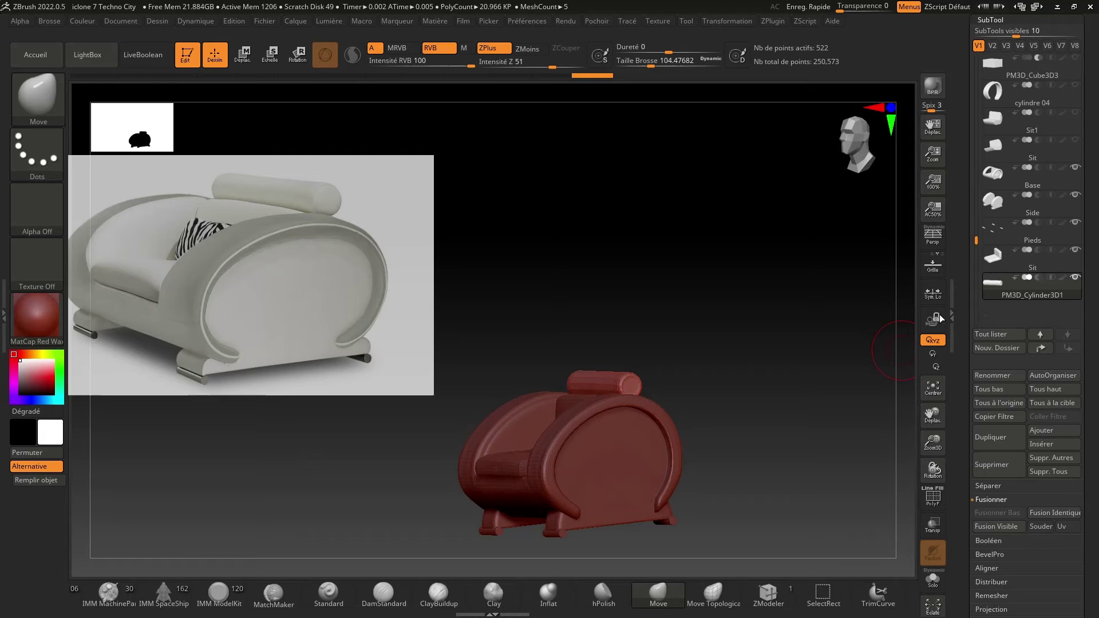
# Merge the headrest bolster subtool into the Sit subtool with Merge Down.
pyautogui.click(1006, 264)
pyautogui.moveTo(802, 343); pyautogui.dragTo(899, 401)
pyautogui.moveTo(933, 444); pyautogui.dragTo(869, 432)
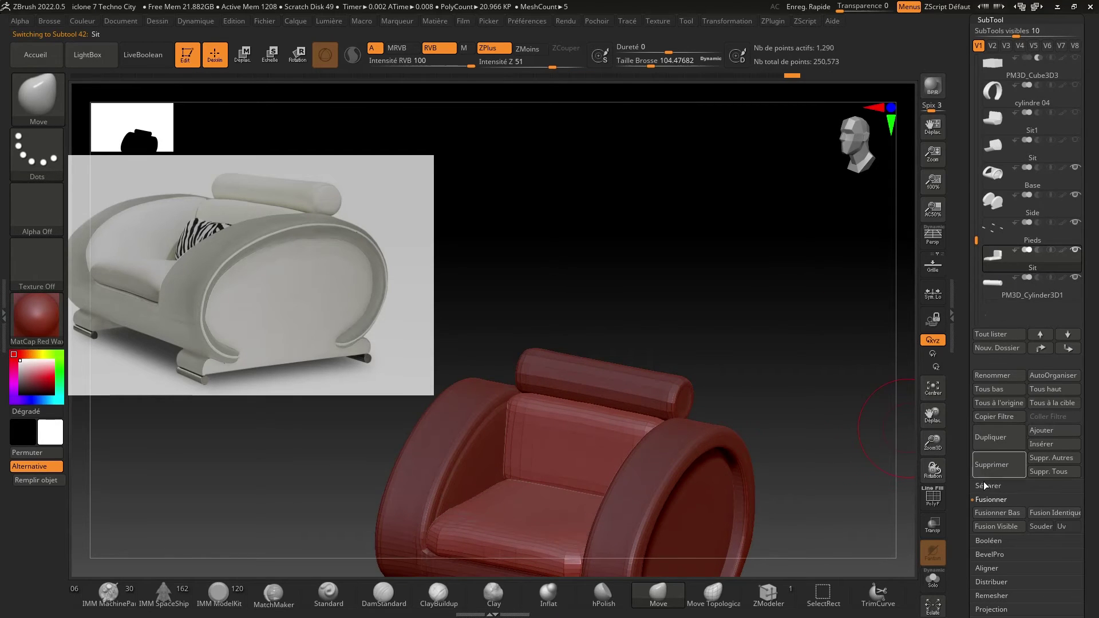
pyautogui.click(991, 513)
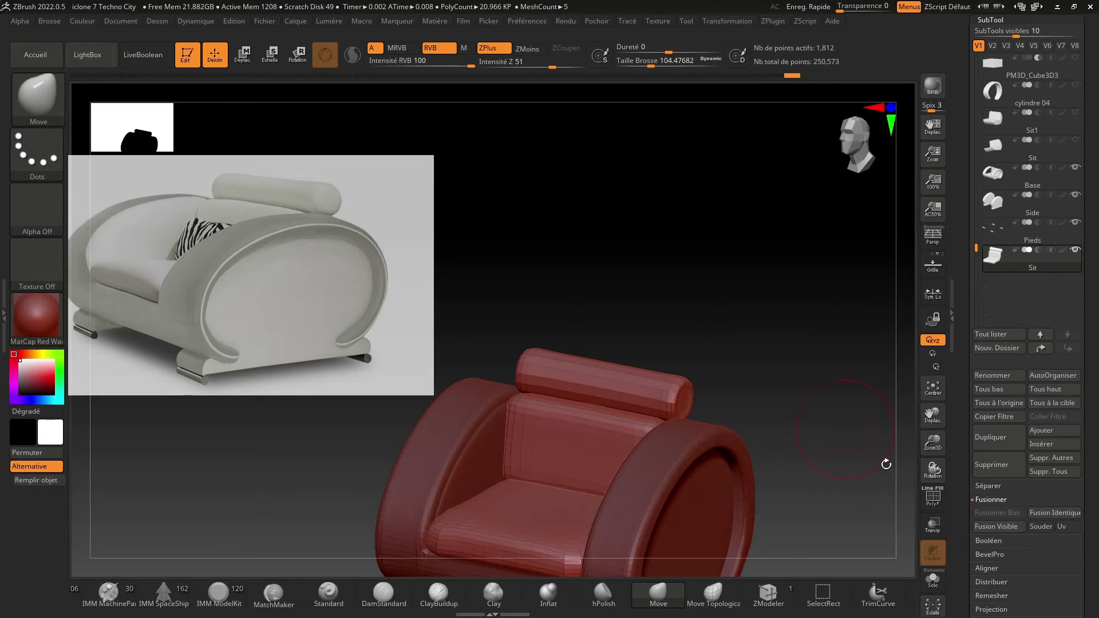
# Show the polygon wireframe and assign a single polygroup each to the Sit, Pieds and Side subtools.
pyautogui.click(933, 499)
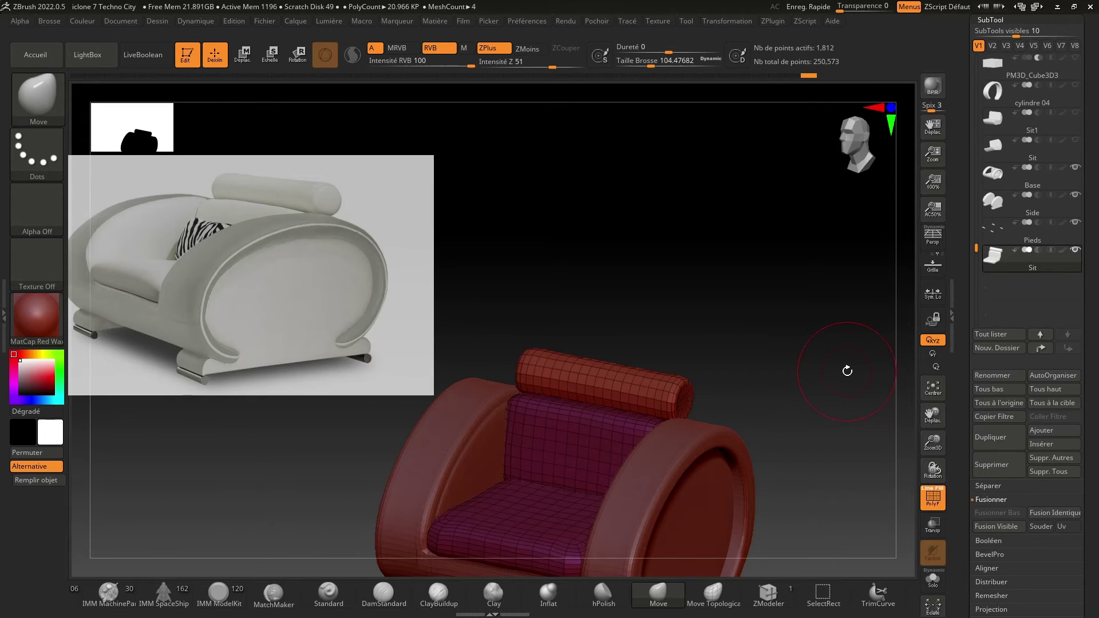
pyautogui.keyDown('ctrl'); pyautogui.click(845, 368); pyautogui.keyUp('ctrl')
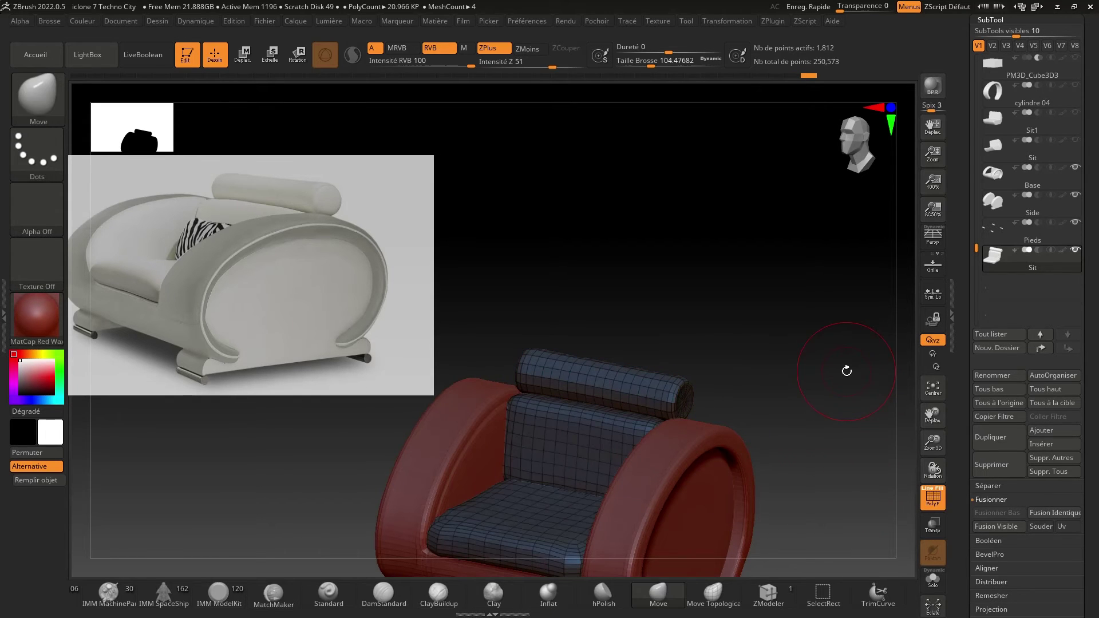
pyautogui.moveTo(845, 368); pyautogui.dragTo(881, 326)
pyautogui.press('Up')
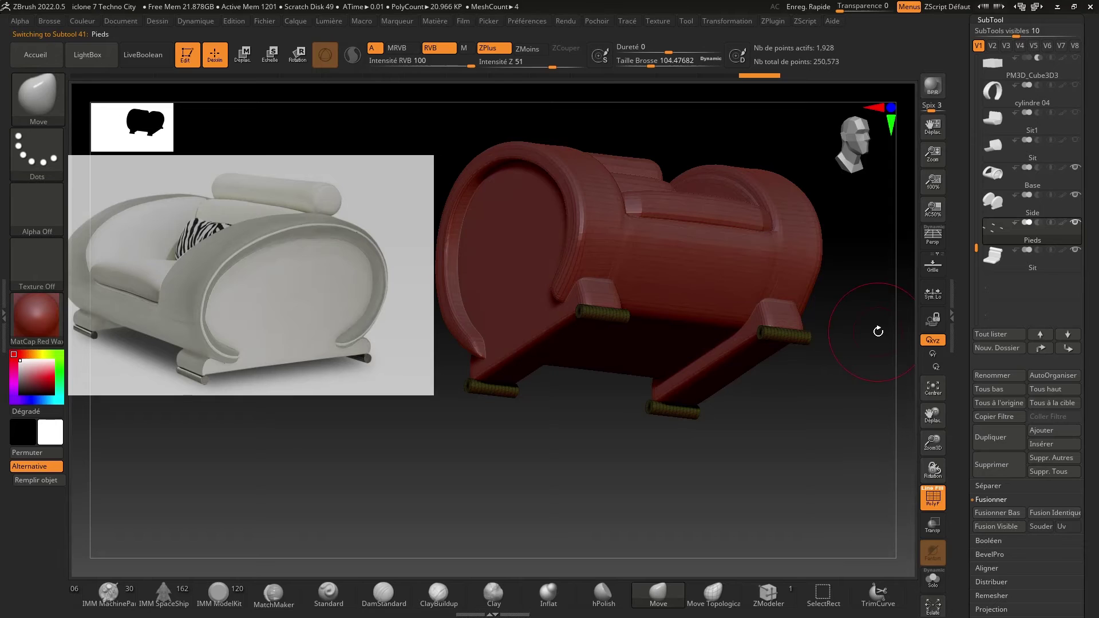
pyautogui.hotkey('ctrl', 'w')
pyautogui.press('Up')
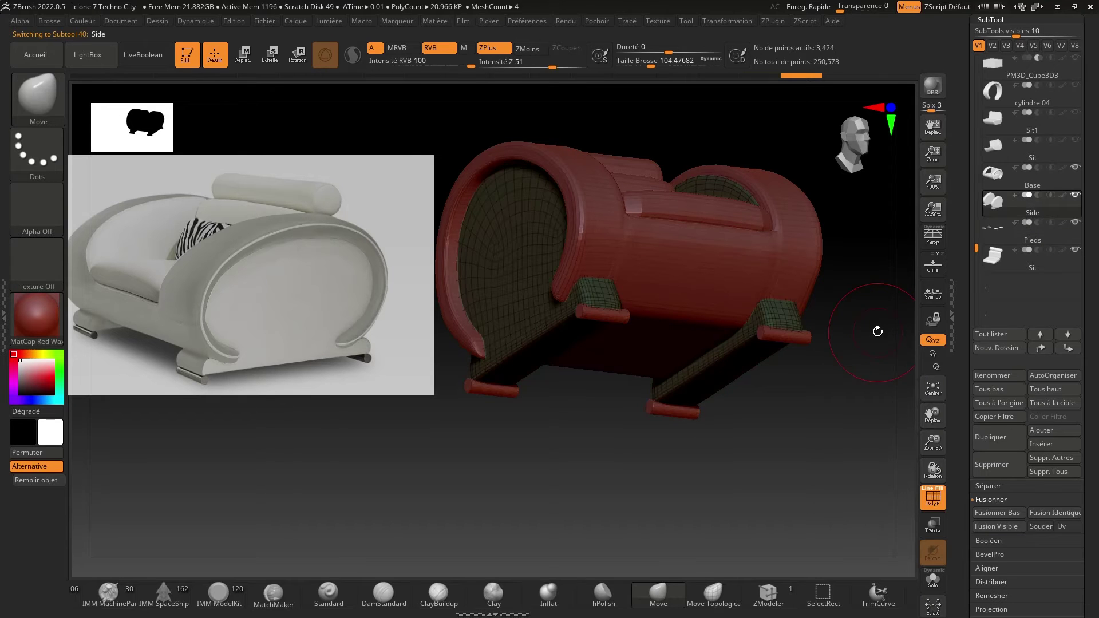
pyautogui.keyDown('ctrl'); pyautogui.moveTo(840, 390); pyautogui.dragTo(840, 390); pyautogui.keyUp('ctrl')
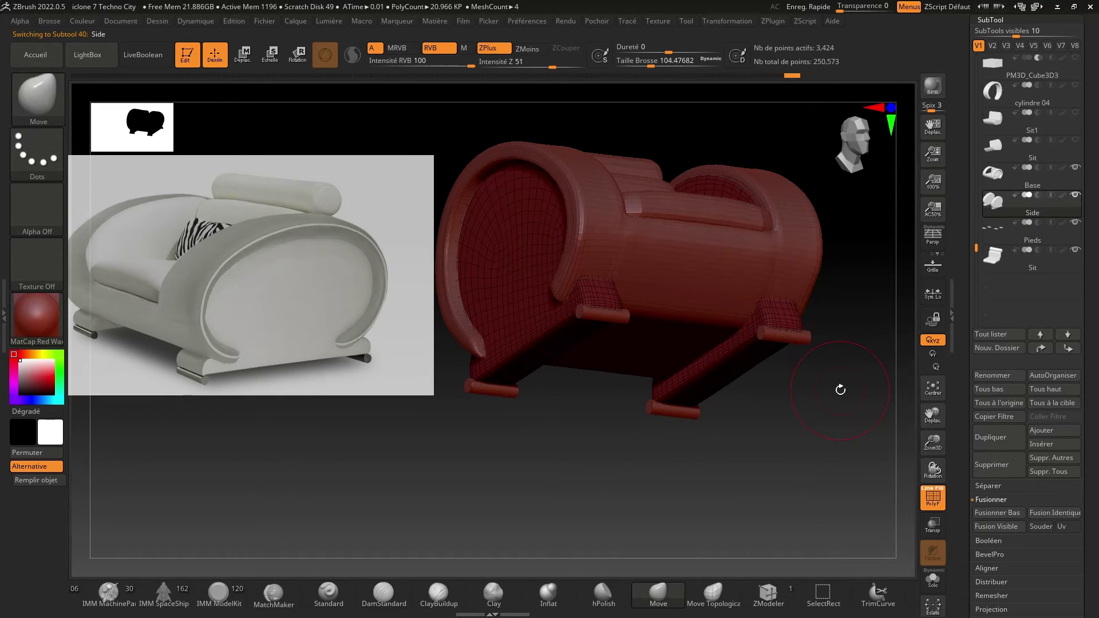
# Select the Base subtool and create a new subtool folder named Fauteuil 1 for it.
pyautogui.press('Up')
pyautogui.moveTo(785, 478); pyautogui.dragTo(834, 370)
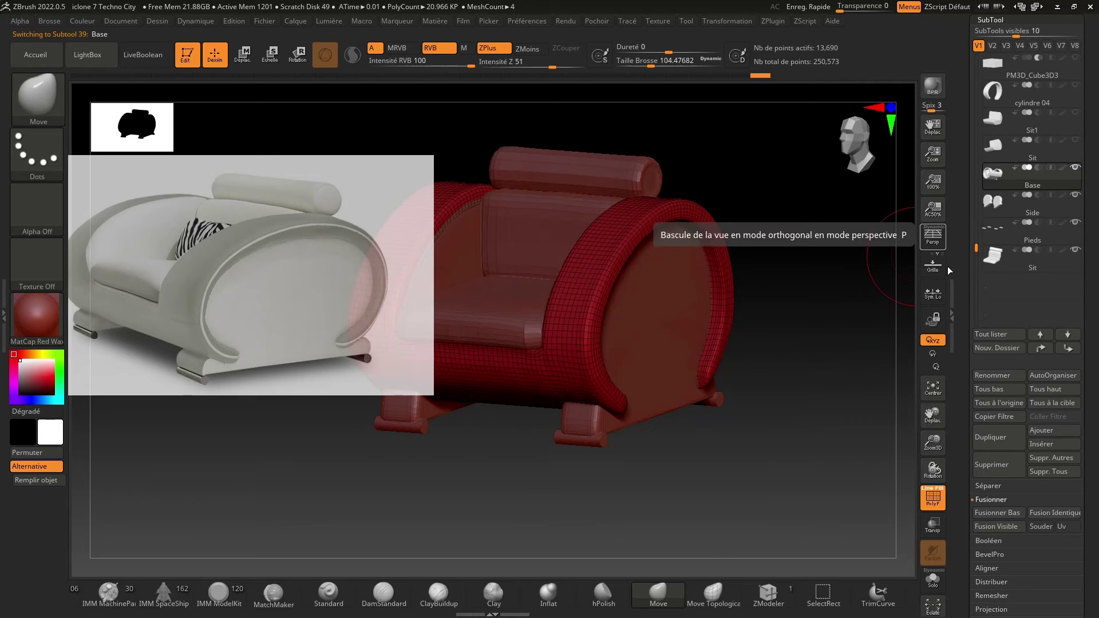
pyautogui.click(984, 349)
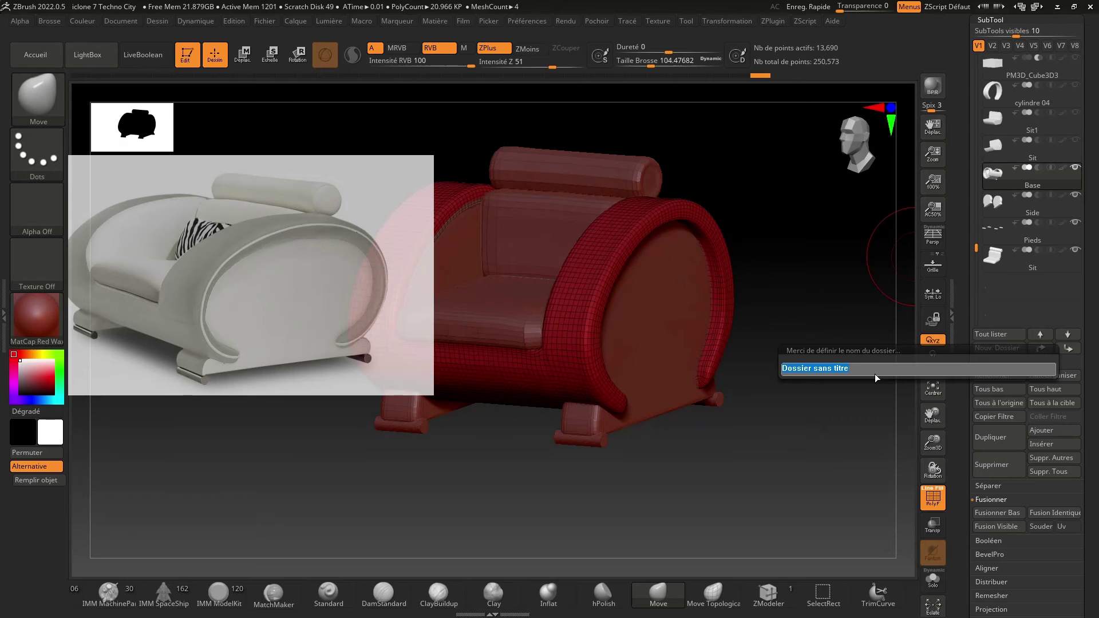
pyautogui.write('Fauteuil 1')
pyautogui.press('Return')
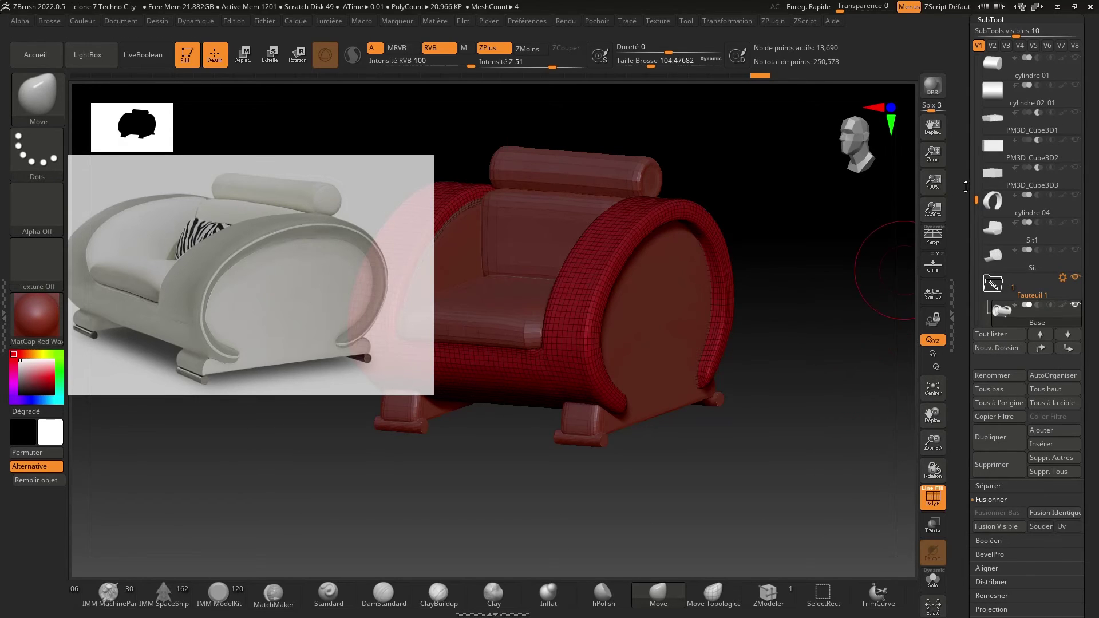
# Move the Side, Pieds and Sit subtools into the Fauteuil 1 folder.
pyautogui.scroll(-5, 978, 193)
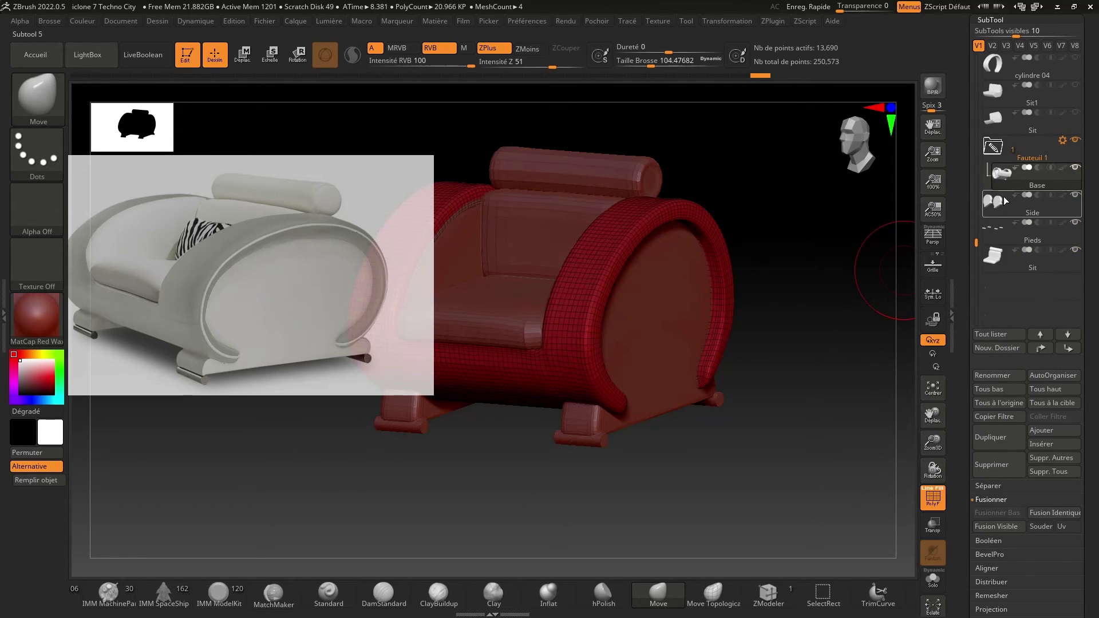
pyautogui.moveTo(1005, 182); pyautogui.dragTo(1006, 189)
pyautogui.click(991, 233)
pyautogui.moveTo(997, 263)
pyautogui.mouseDown()
pyautogui.moveTo(1014, 216)
pyautogui.moveTo(1002, 192)
pyautogui.mouseUp()
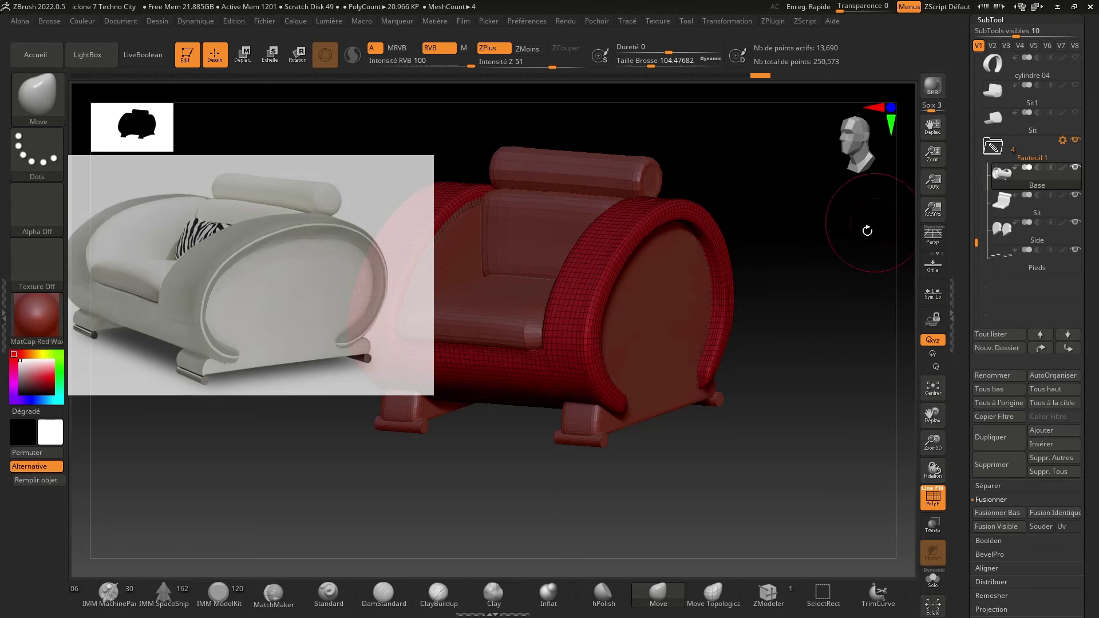
# Save the project over the existing iclone 7 Techno City file.
pyautogui.hotkey('ctrl', 's')
pyautogui.press('Return')
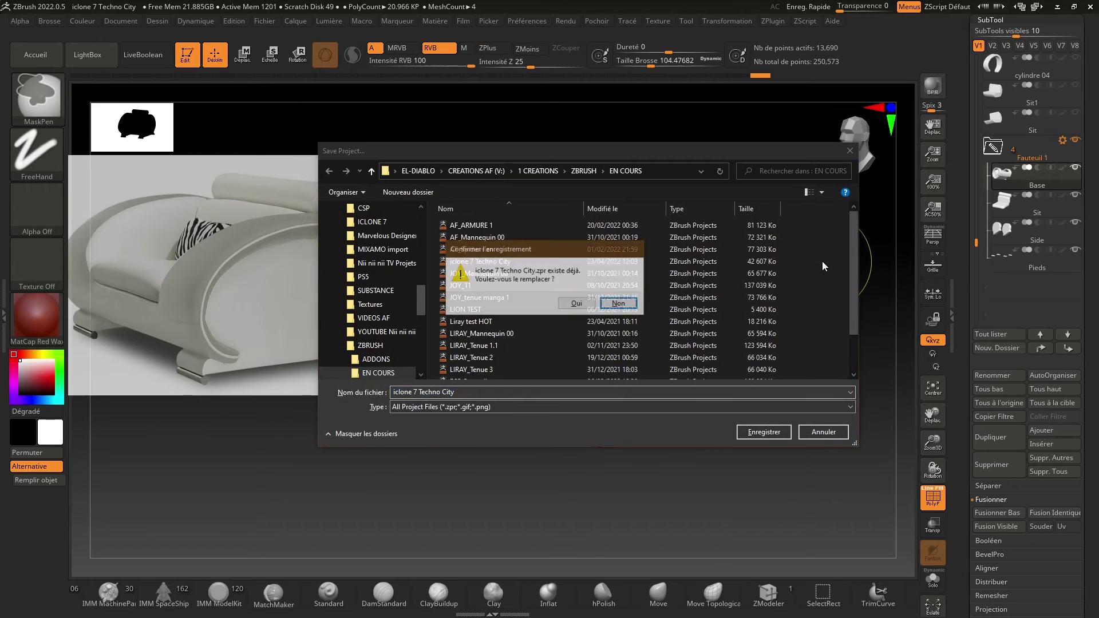
pyautogui.press('Return')
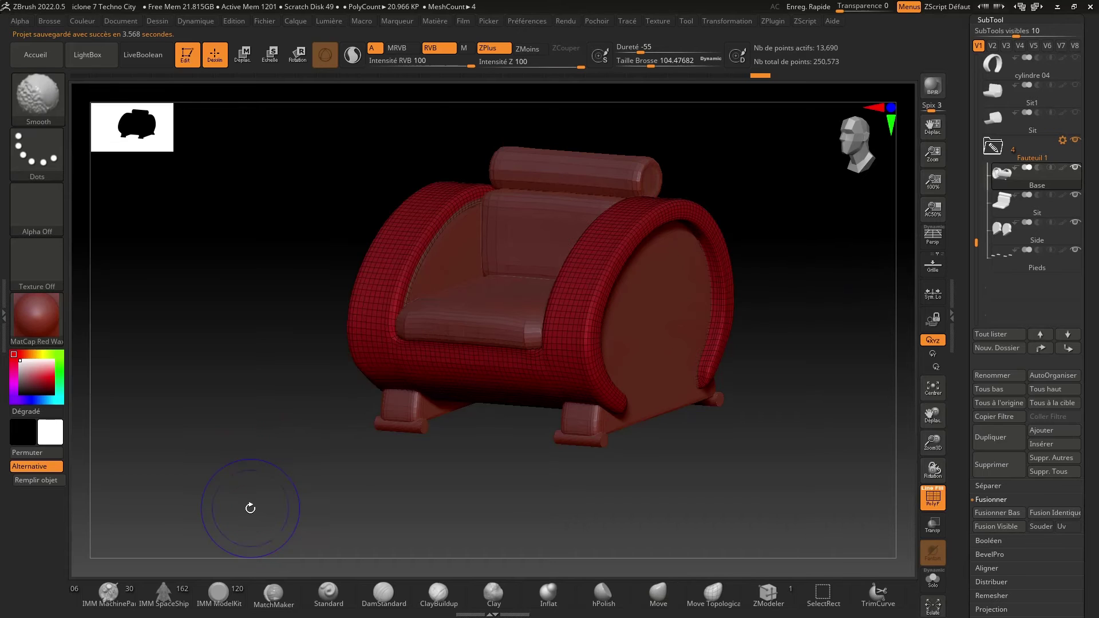
# Check the armchair's proportions against the AF Assis mannequin from several angles with perspective enabled, and hide the mannequin again.
pyautogui.keyDown('shift'); pyautogui.moveTo(798, 322); pyautogui.dragTo(888, 252); pyautogui.keyUp('shift')
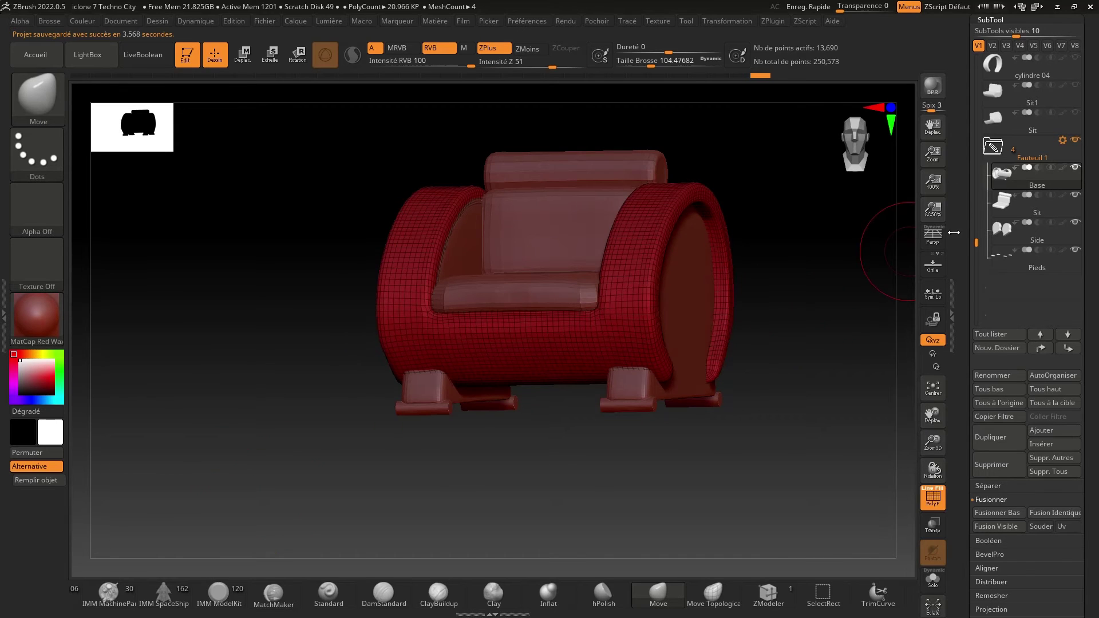
pyautogui.moveTo(976, 243); pyautogui.dragTo(981, 62)
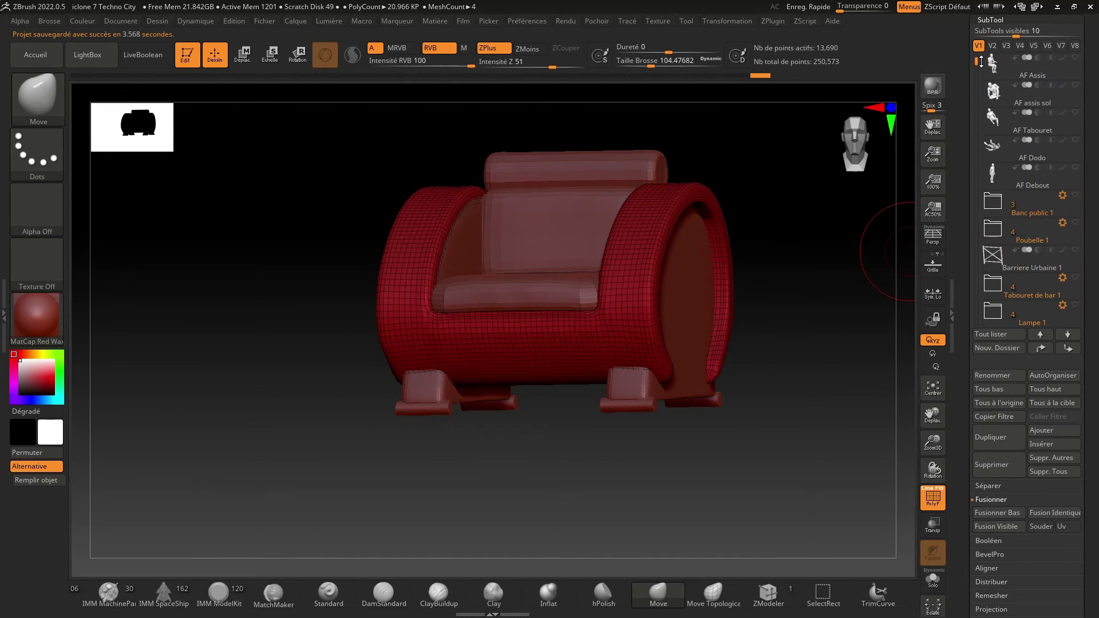
pyautogui.click(1075, 59)
pyautogui.moveTo(825, 255); pyautogui.dragTo(813, 275)
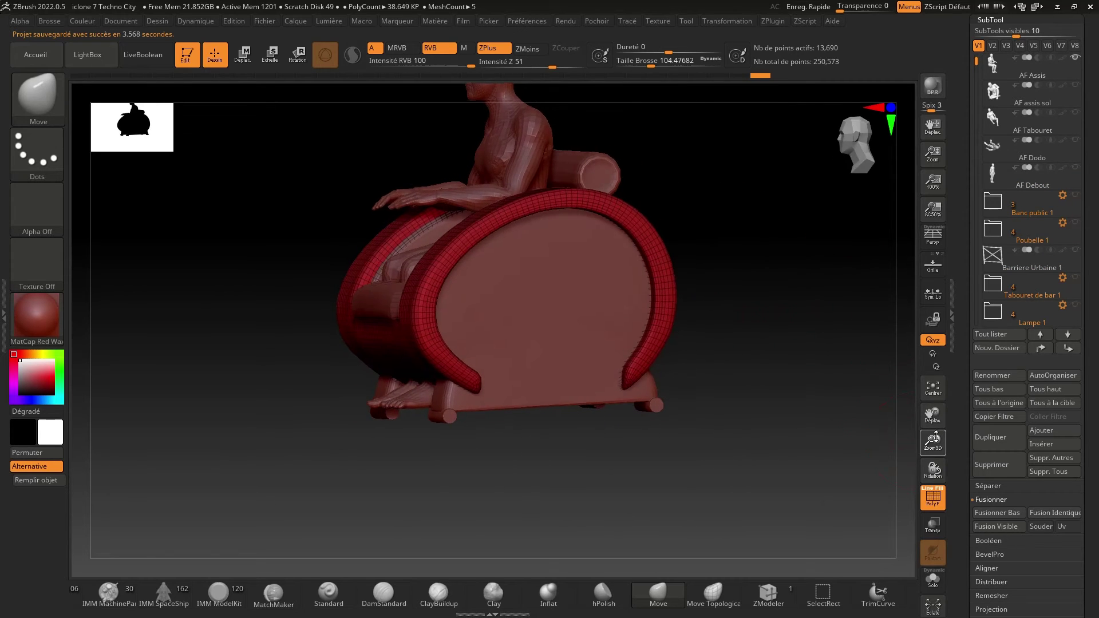
pyautogui.moveTo(933, 444); pyautogui.dragTo(934, 425)
pyautogui.moveTo(934, 417); pyautogui.dragTo(924, 511)
pyautogui.moveTo(822, 431); pyautogui.dragTo(817, 429)
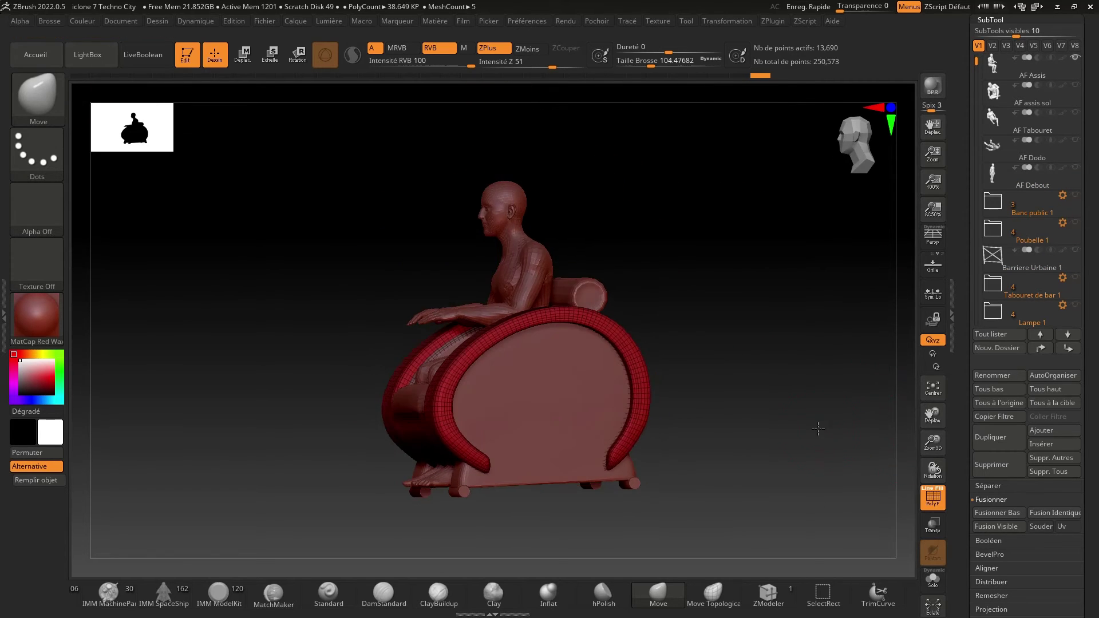
pyautogui.click(931, 244)
pyautogui.moveTo(825, 278); pyautogui.dragTo(820, 304)
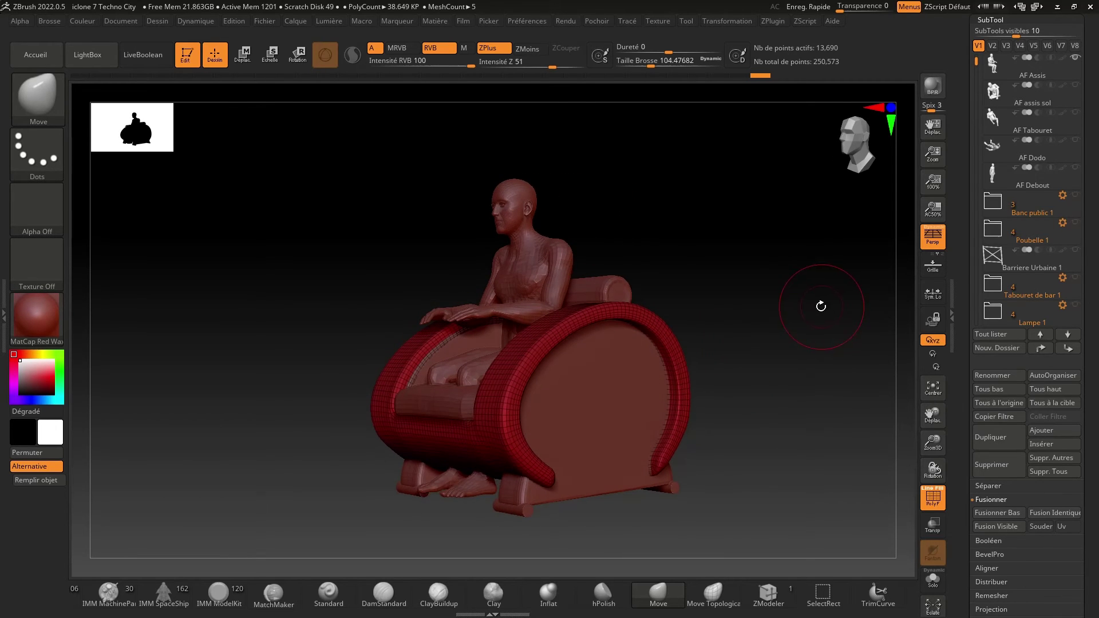
pyautogui.click(1071, 48)
pyautogui.moveTo(824, 245); pyautogui.dragTo(834, 250)
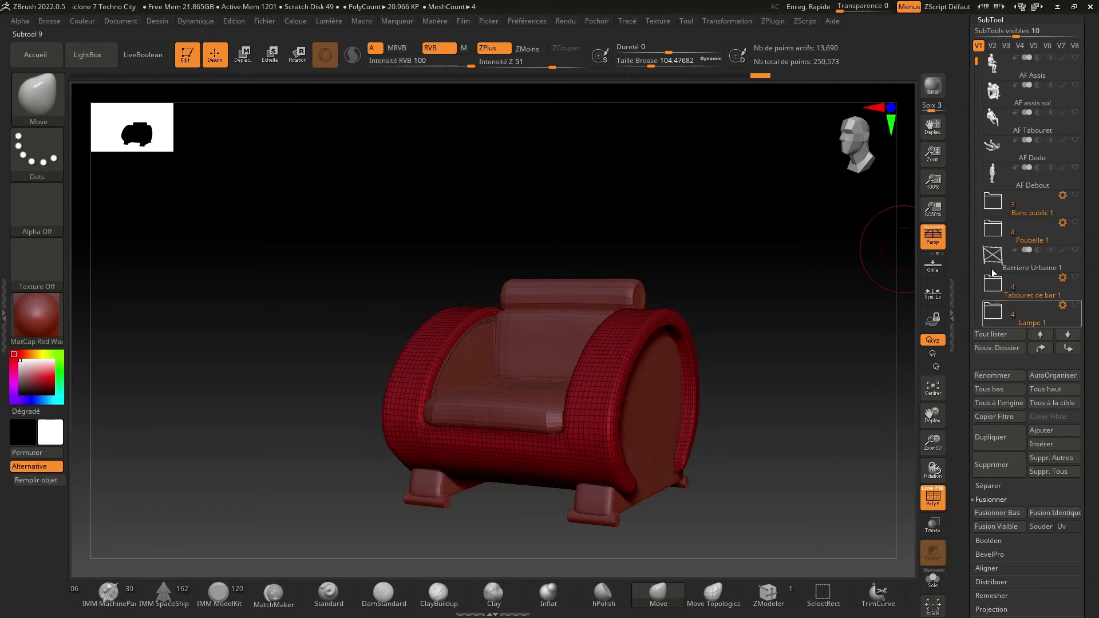
# Inspect the leftover cylindre 00 and Cube B0 subtools above the Fauteuil 1 folder.
pyautogui.moveTo(976, 62); pyautogui.dragTo(969, 177)
pyautogui.click(985, 230)
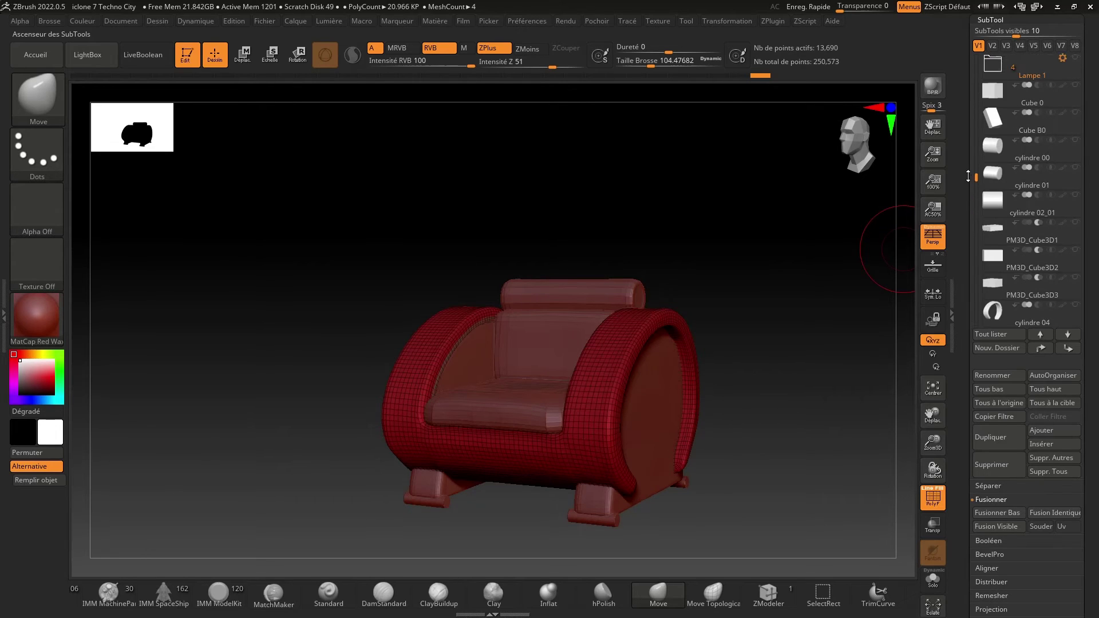
pyautogui.click(990, 147)
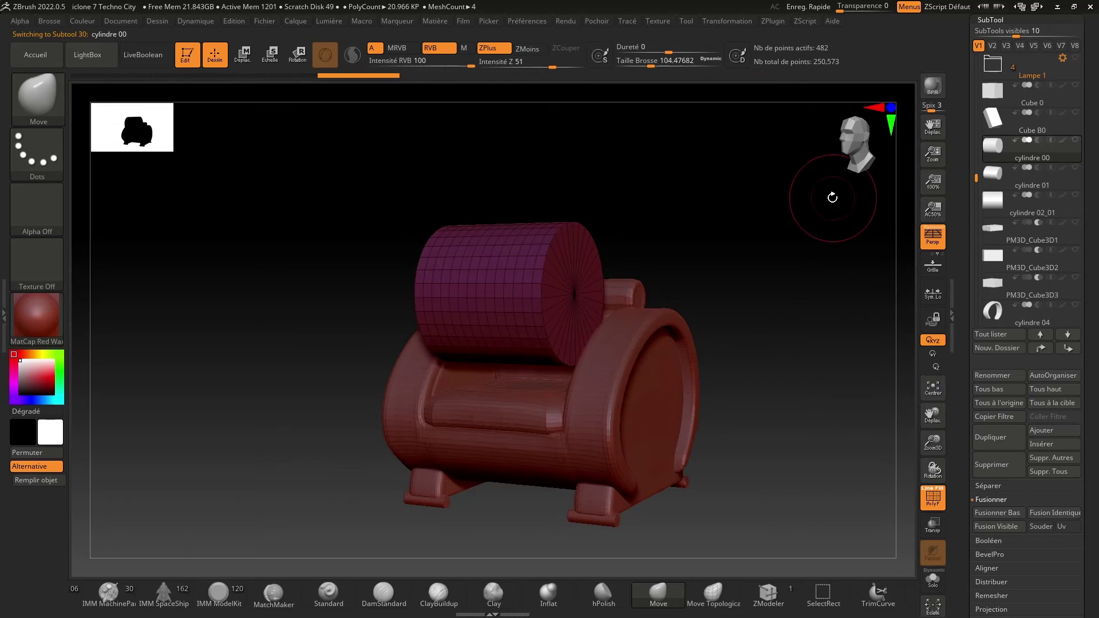
pyautogui.moveTo(832, 197); pyautogui.dragTo(804, 204)
pyautogui.click(993, 122)
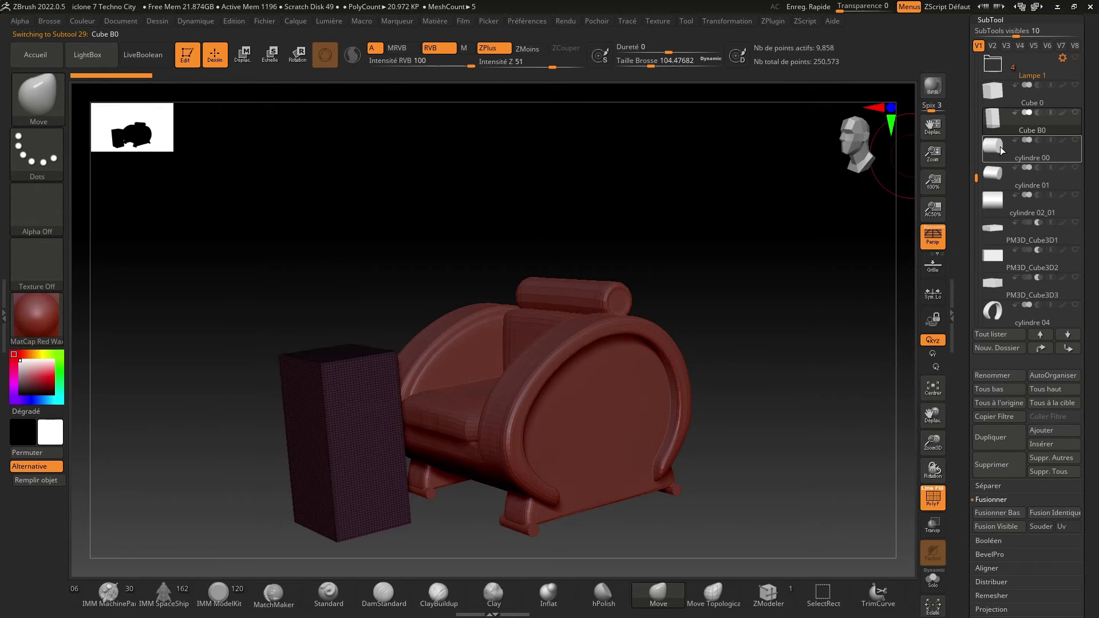
pyautogui.click(1001, 150)
# Delete the unused subtools from cylindre 01 through the loose Sit, keeping Cube 0, Cube B0, cylindre 00 and the Fauteuil 1 folder.
pyautogui.click(997, 180)
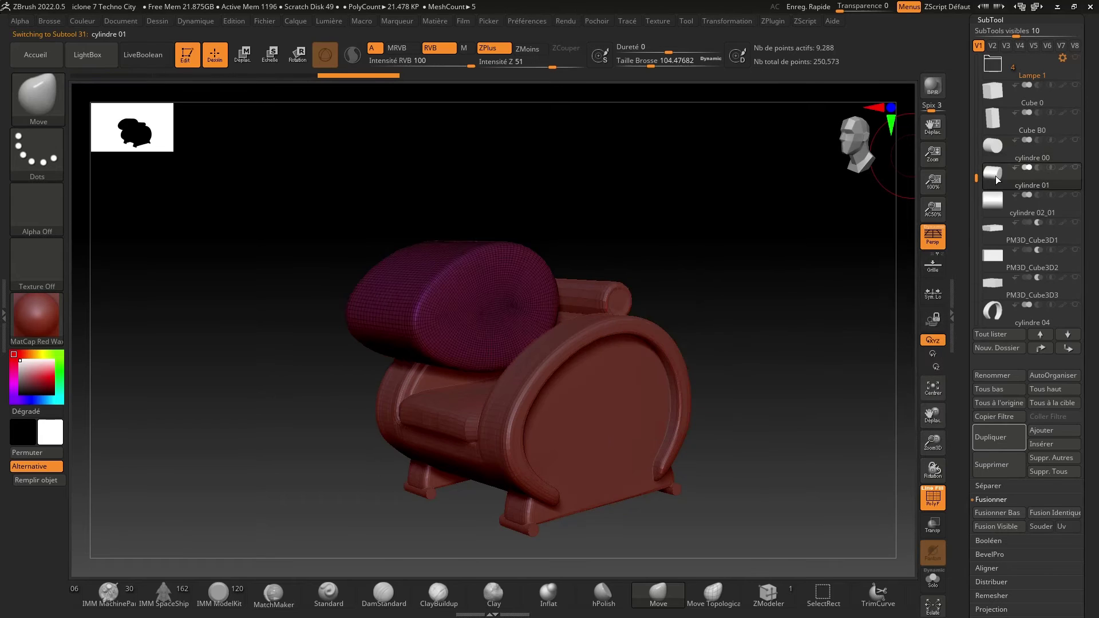
pyautogui.click(994, 469)
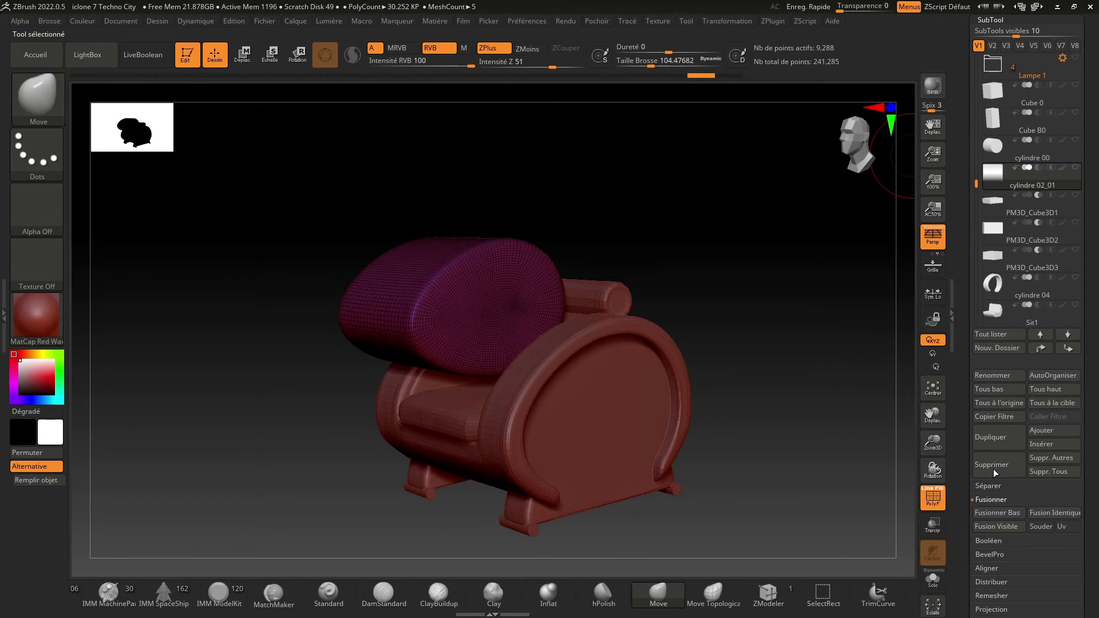
pyautogui.click(994, 471)
pyautogui.click(995, 472)
pyautogui.click(996, 471)
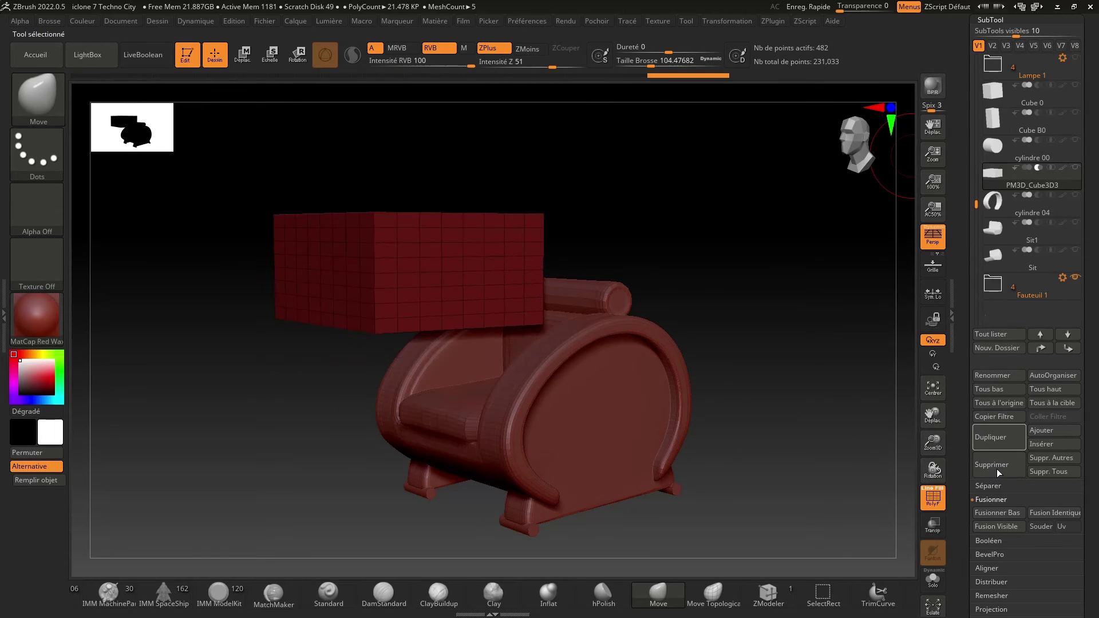
pyautogui.click(997, 469)
pyautogui.click(998, 469)
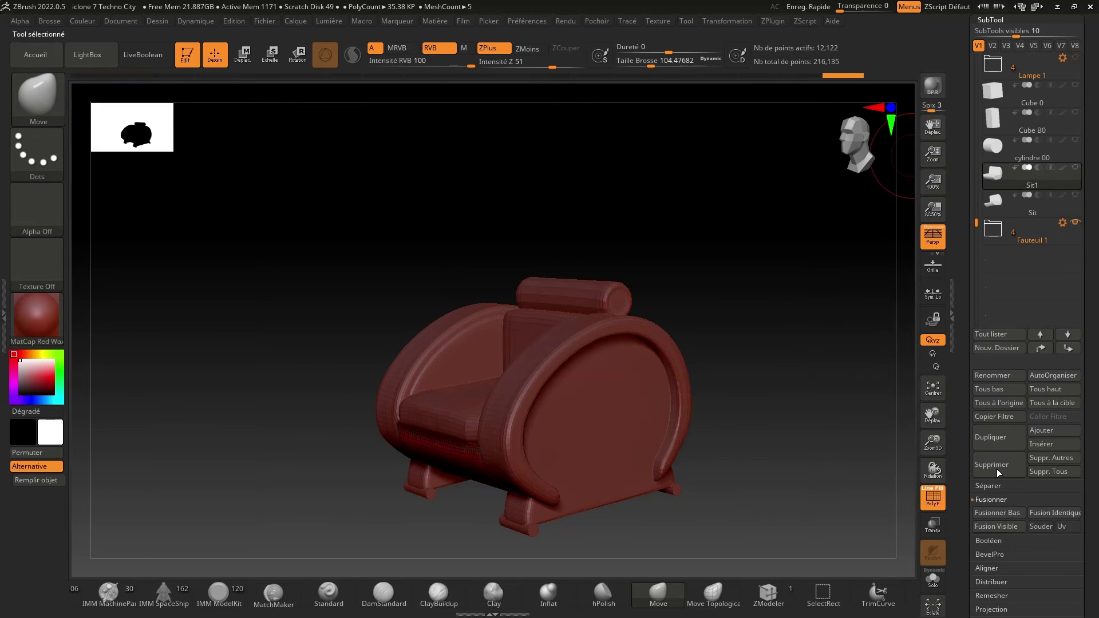
pyautogui.click(997, 469)
pyautogui.click(998, 469)
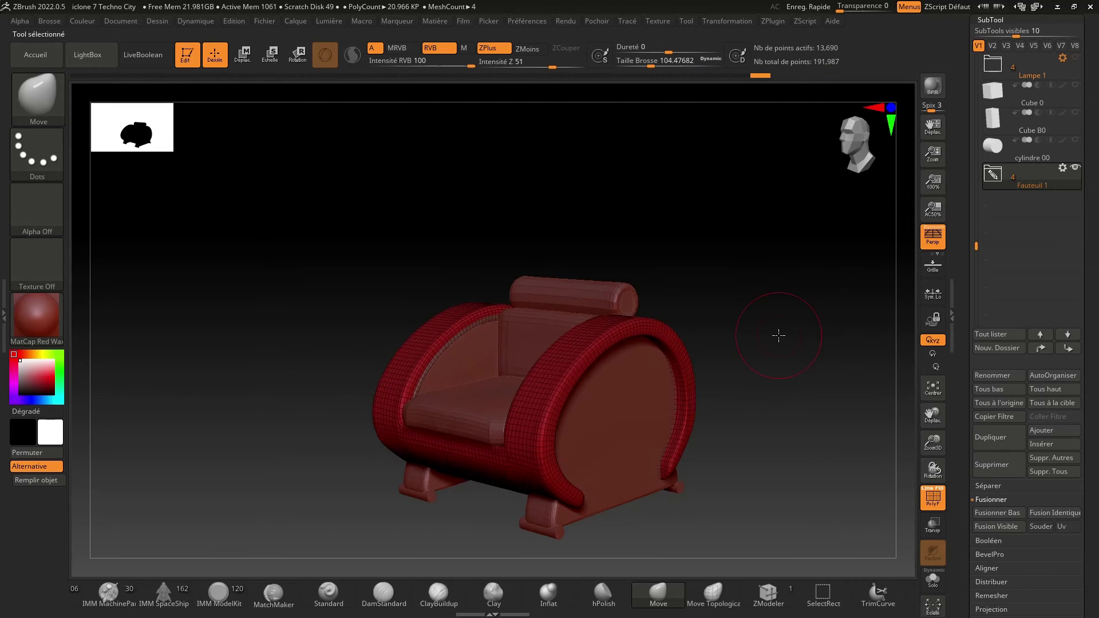
# Save the project again after the subtool cleanup, replacing the existing file.
pyautogui.hotkey('ctrl', 's')
pyautogui.press('Return')
pyautogui.press('Left')
pyautogui.press('Return')
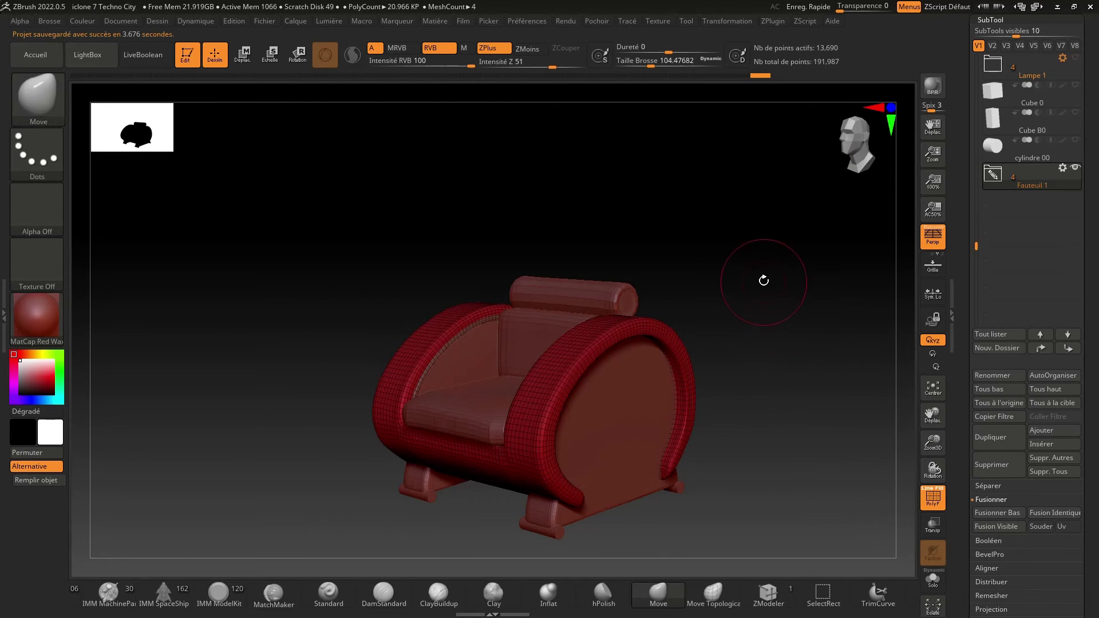
# Unwrap the UVs of the Base subtool in the Fauteuil 1 folder with UV Master, using symmetry.
pyautogui.click(1001, 174)
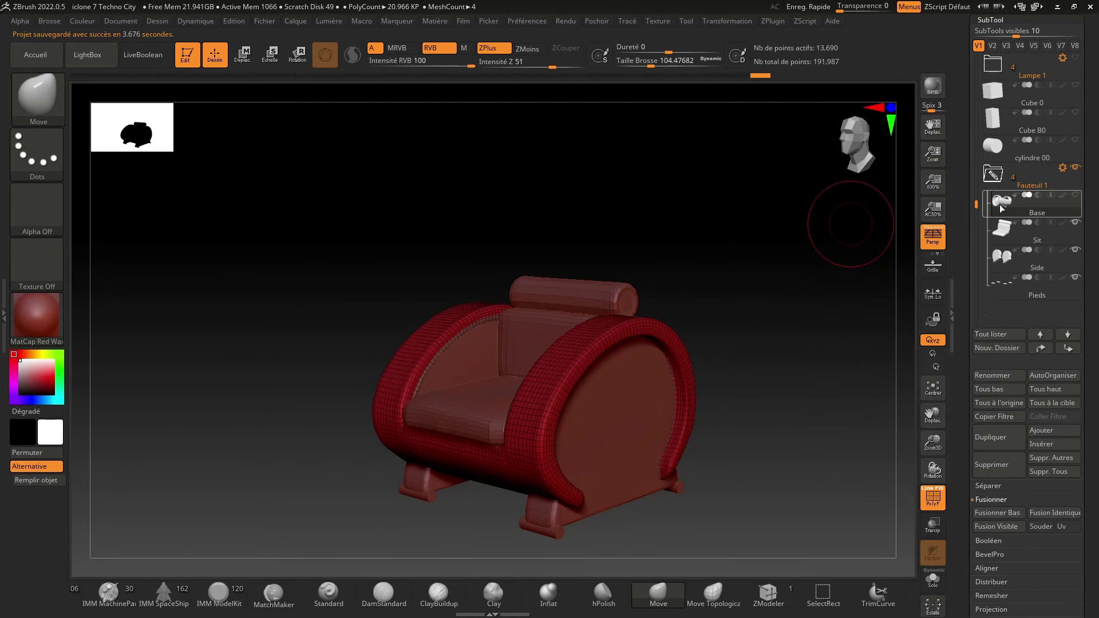
pyautogui.click(773, 21)
pyautogui.click(798, 289)
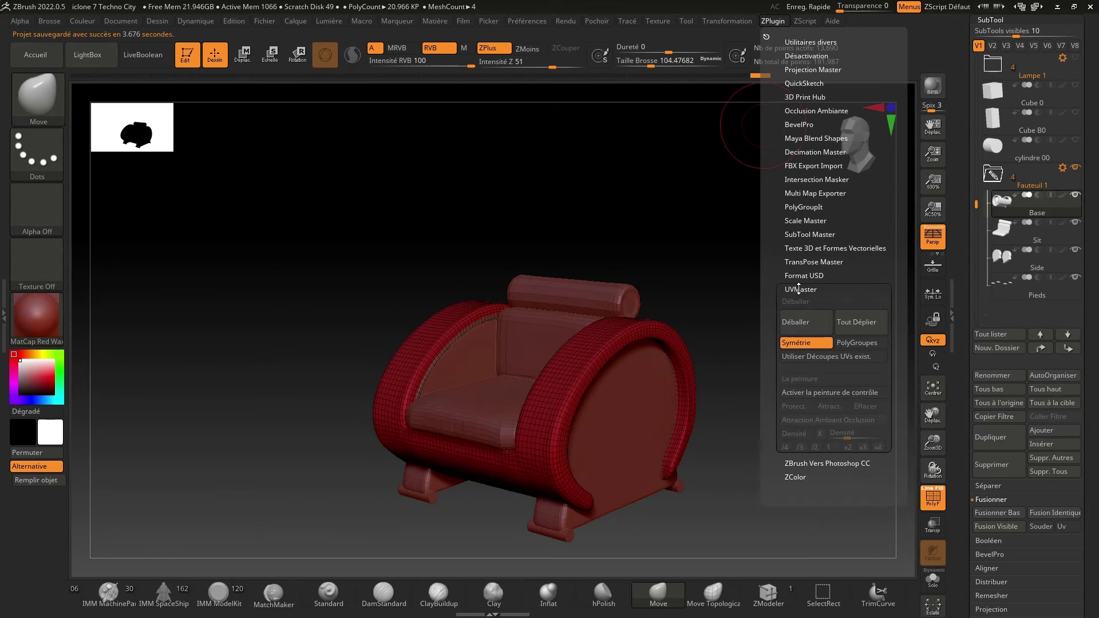
pyautogui.click(800, 324)
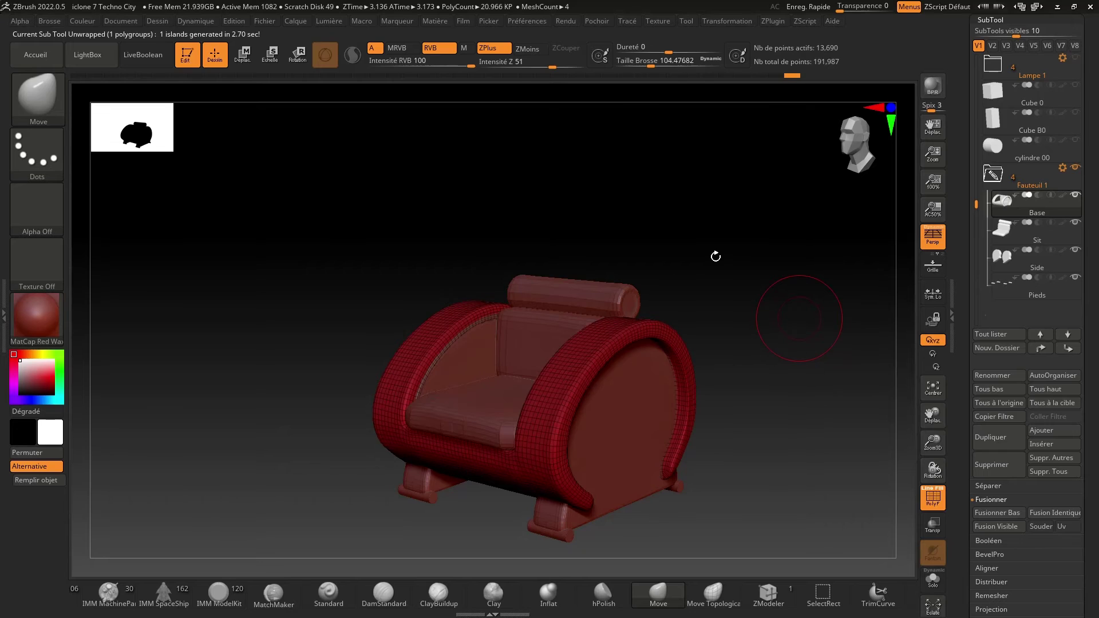
# Unwrap the UVs of the Sit subtool with UV Master, using symmetry.
pyautogui.press('Down')
pyautogui.moveTo(562, 241); pyautogui.dragTo(575, 320)
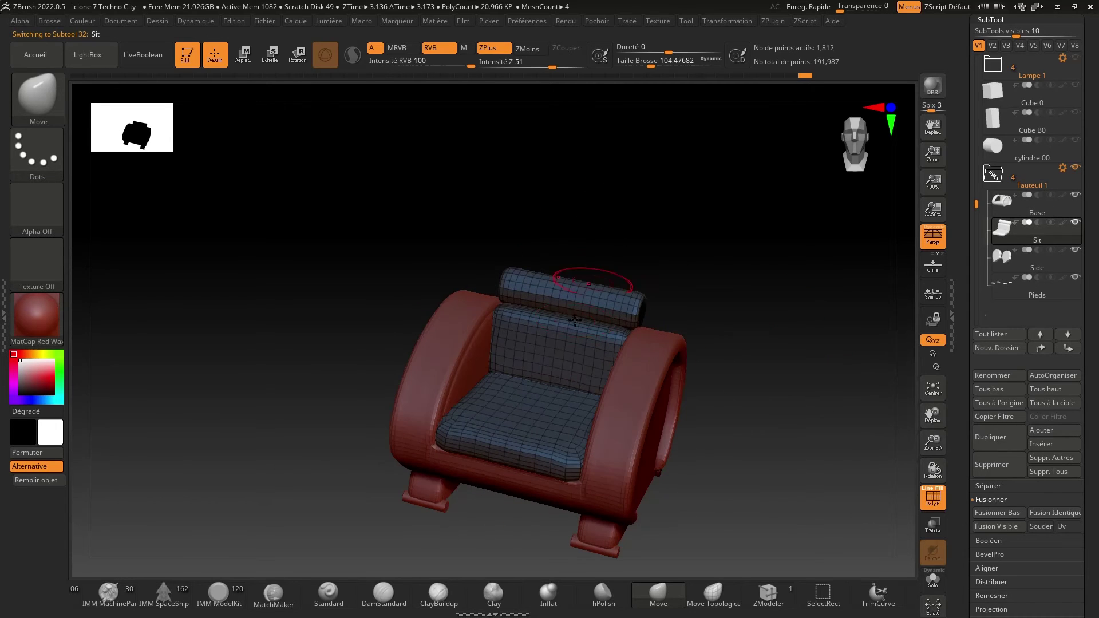
pyautogui.click(773, 21)
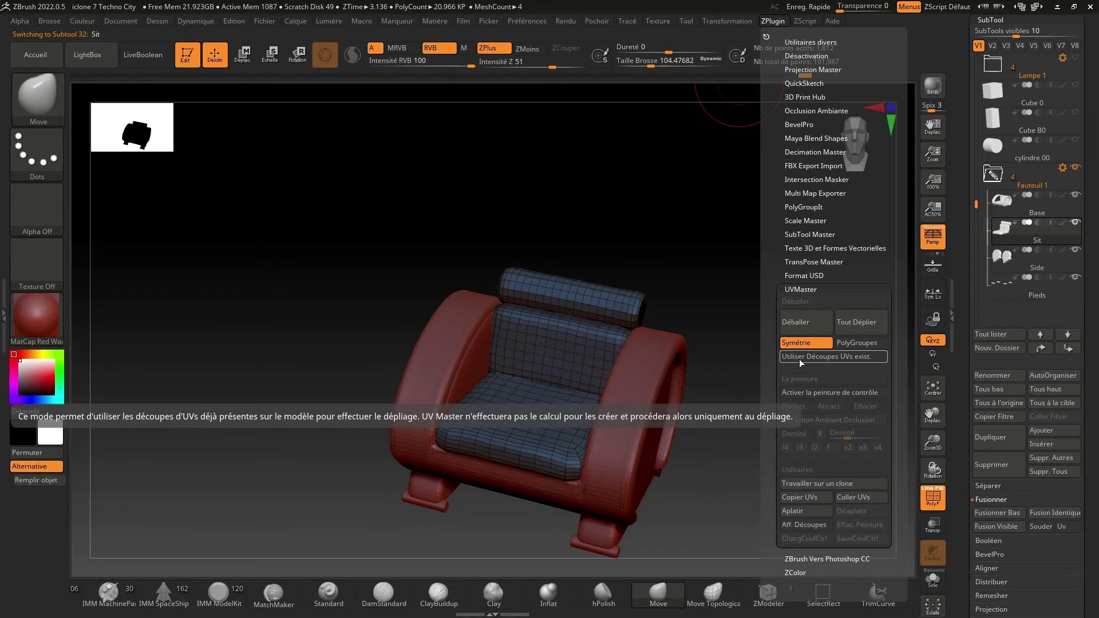
pyautogui.click(796, 323)
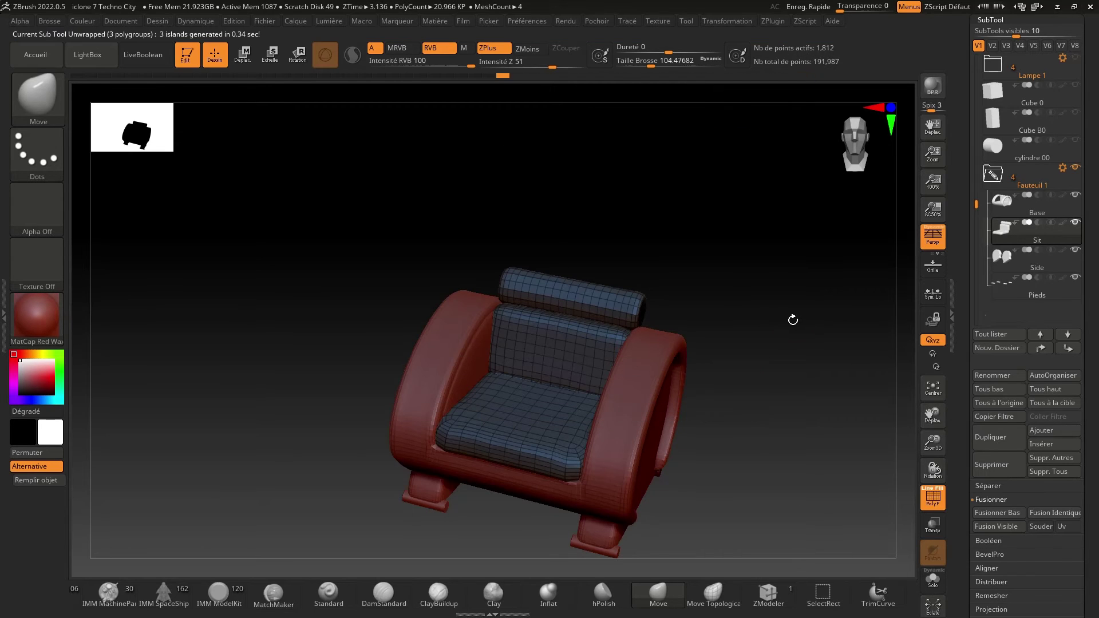
# Unwrap the UVs of the Side subtool with UV Master, using symmetry.
pyautogui.press('Down')
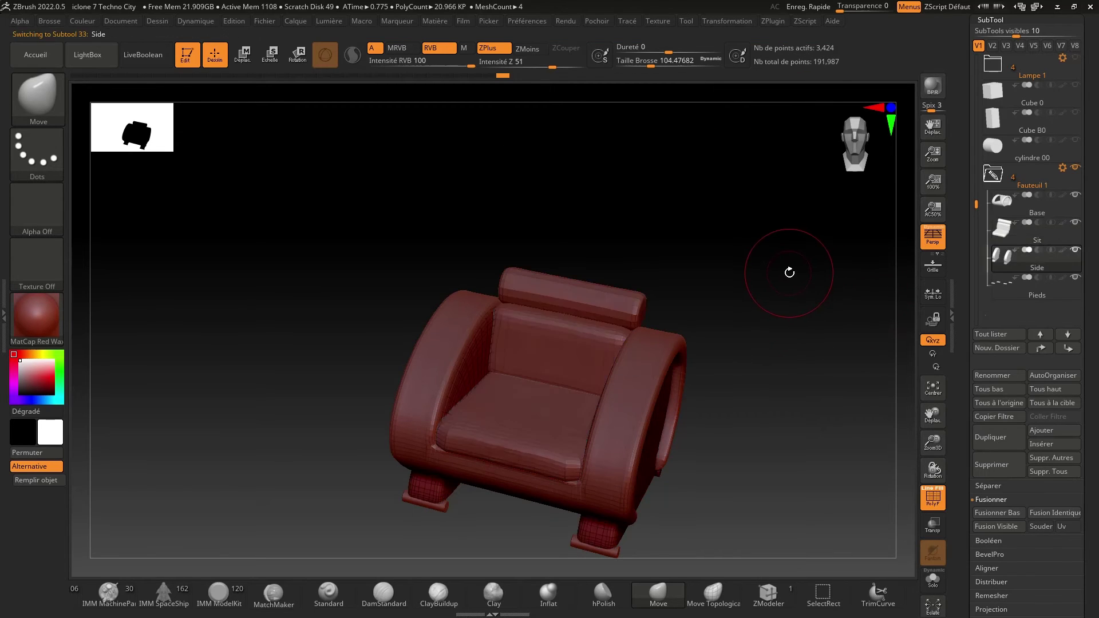
pyautogui.moveTo(790, 273); pyautogui.dragTo(770, 255)
pyautogui.click(773, 21)
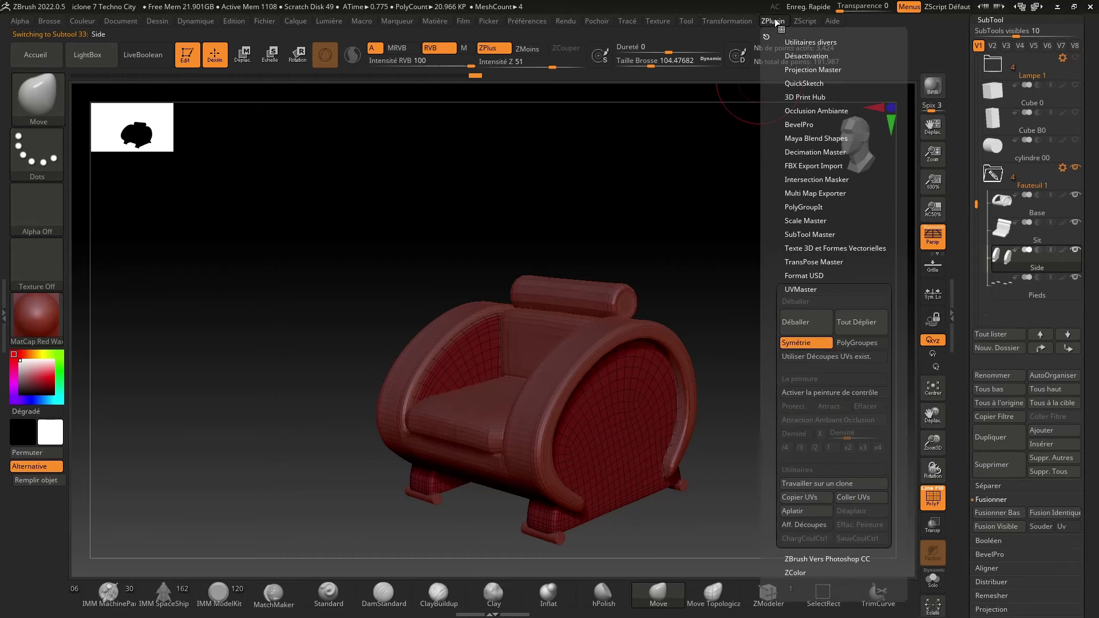
pyautogui.click(797, 323)
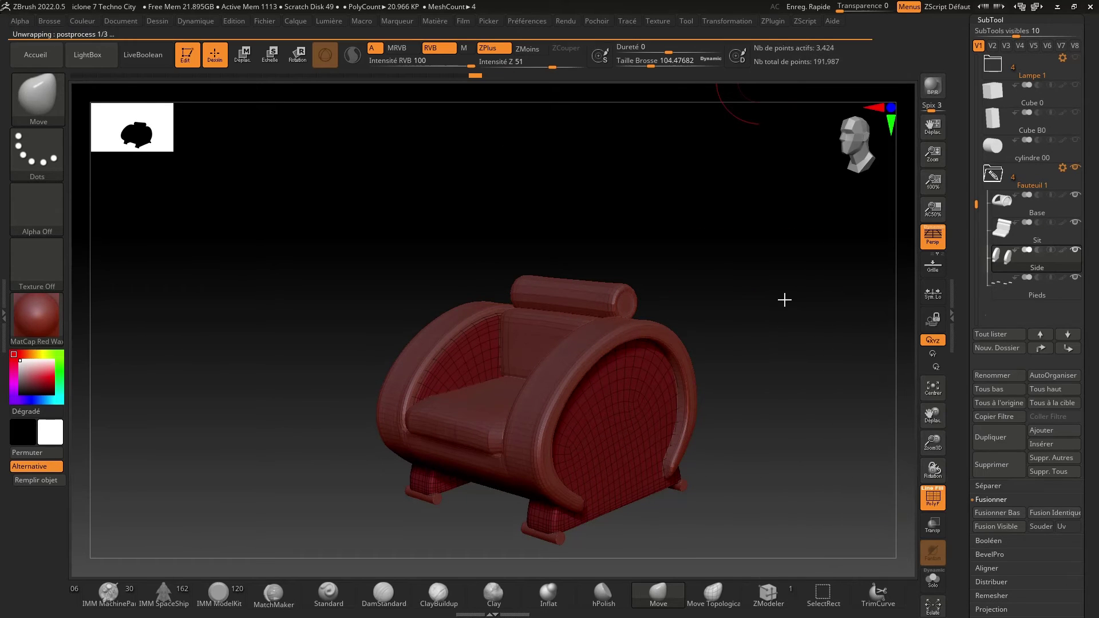
# Unwrap the UVs of the Pieds subtool with UV Master, using symmetry.
pyautogui.click(1020, 305)
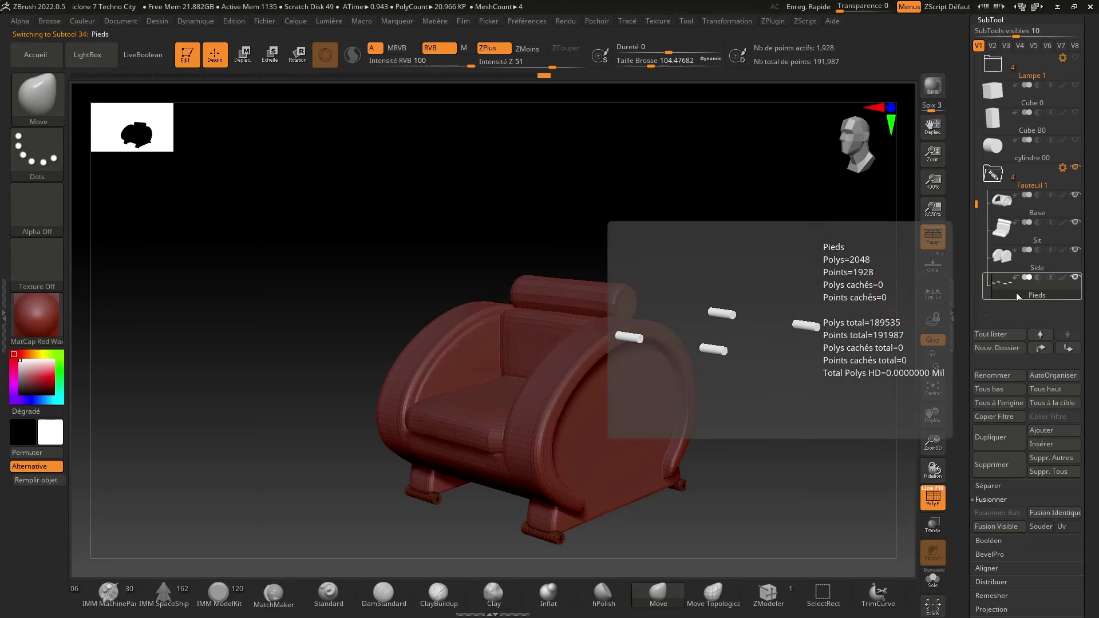
pyautogui.click(776, 22)
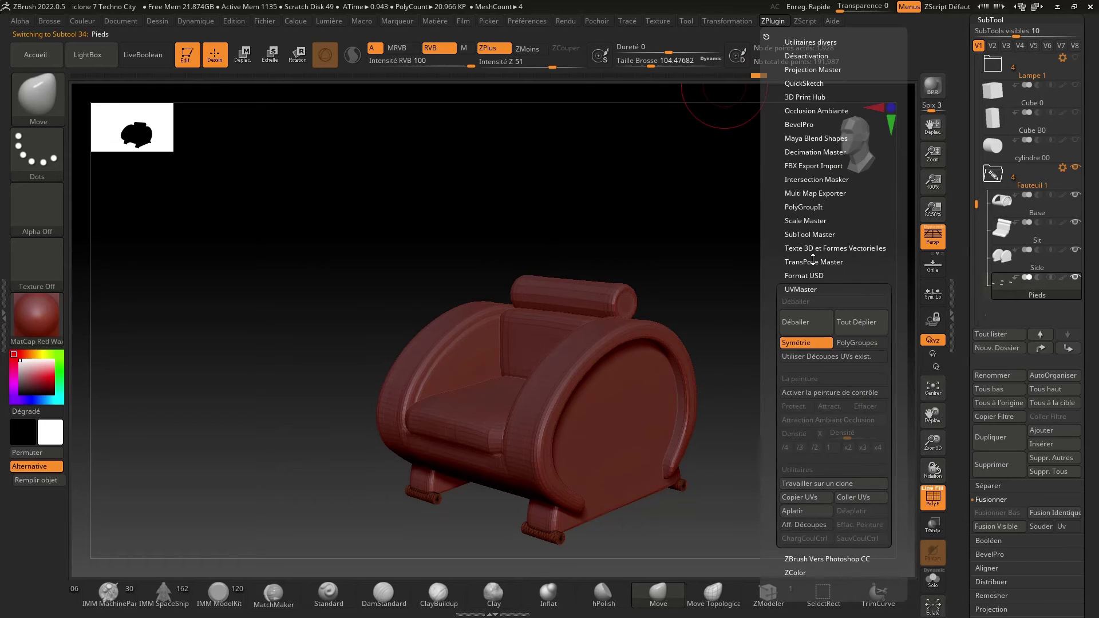
pyautogui.click(795, 333)
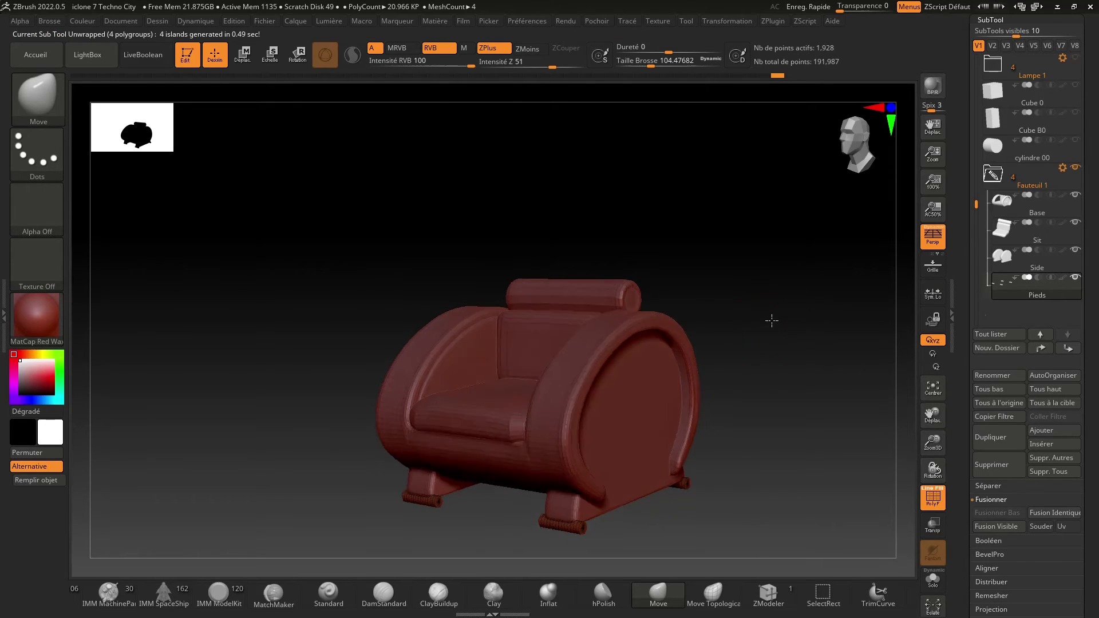
# Export the visible armchair subtools with smoothed normals as the FBX file Fauteuil 1 on the CREATIONS AF (V:) drive.
pyautogui.moveTo(772, 320); pyautogui.dragTo(892, 282)
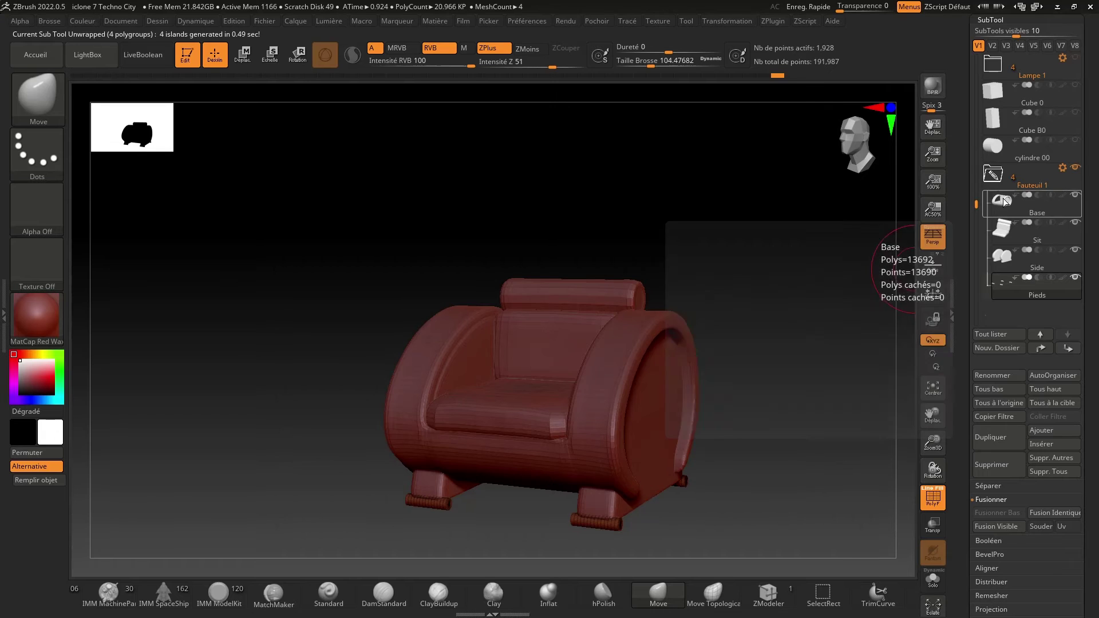
pyautogui.click(1001, 205)
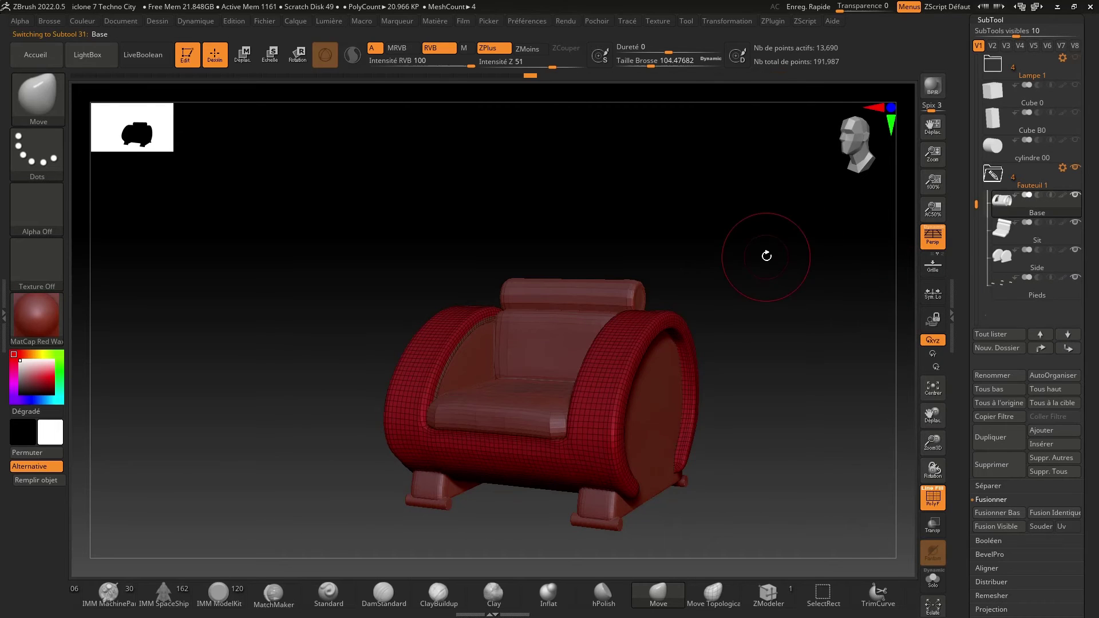
pyautogui.click(773, 21)
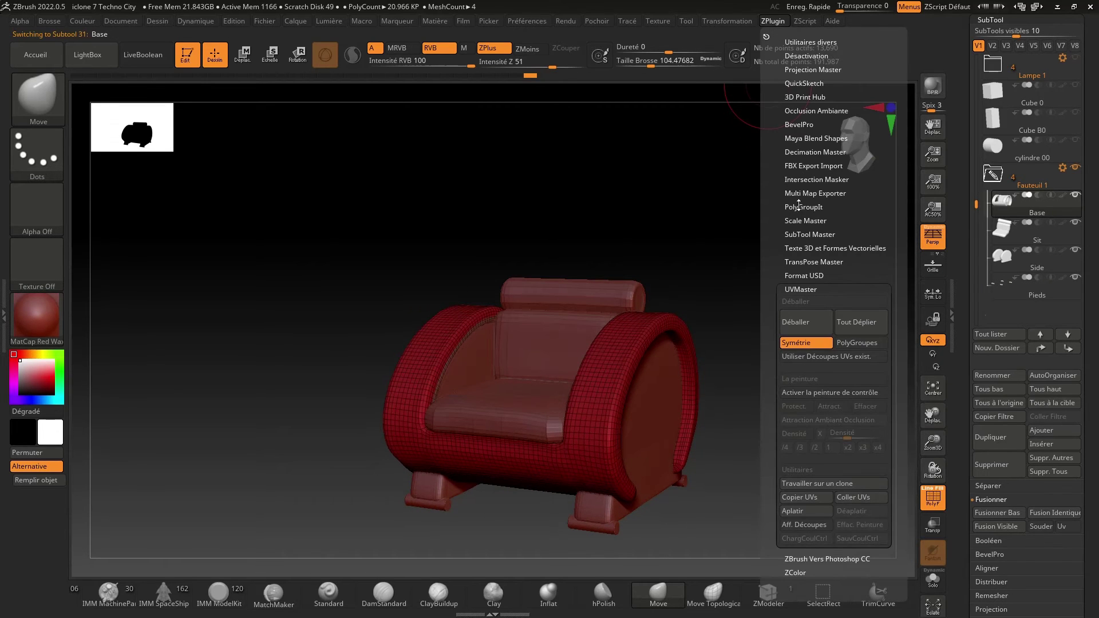
pyautogui.click(802, 167)
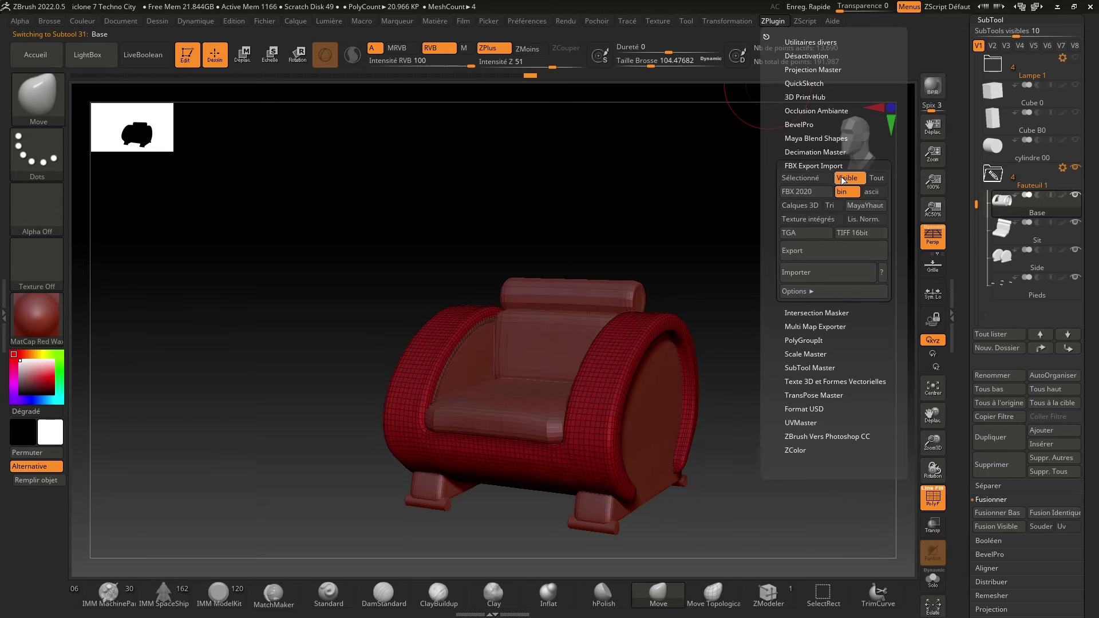
pyautogui.click(861, 223)
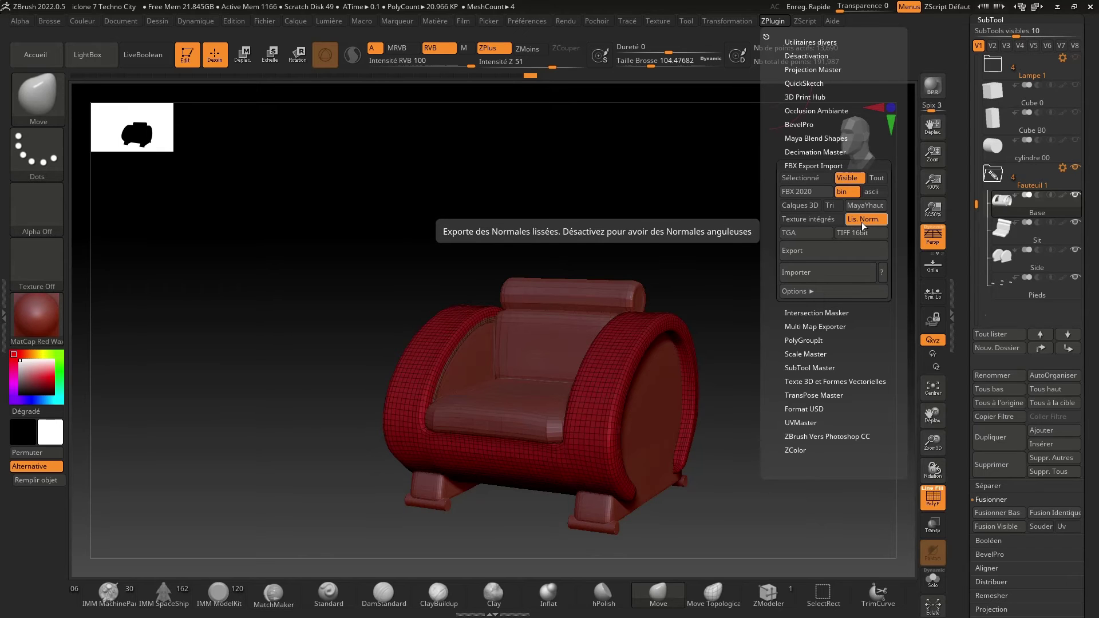
pyautogui.click(811, 253)
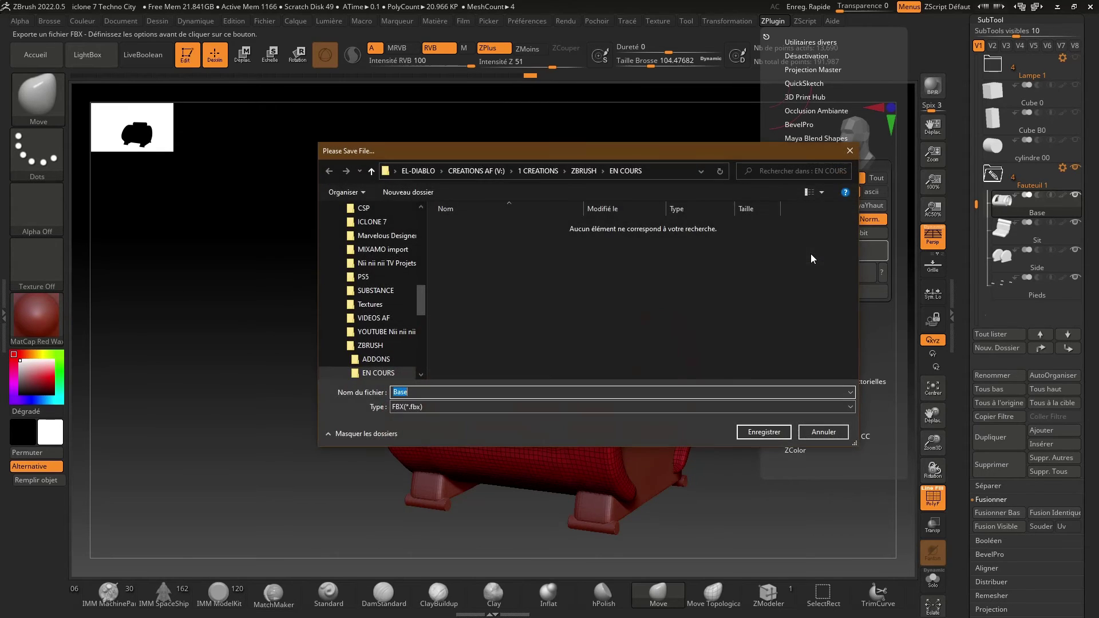
pyautogui.click(470, 172)
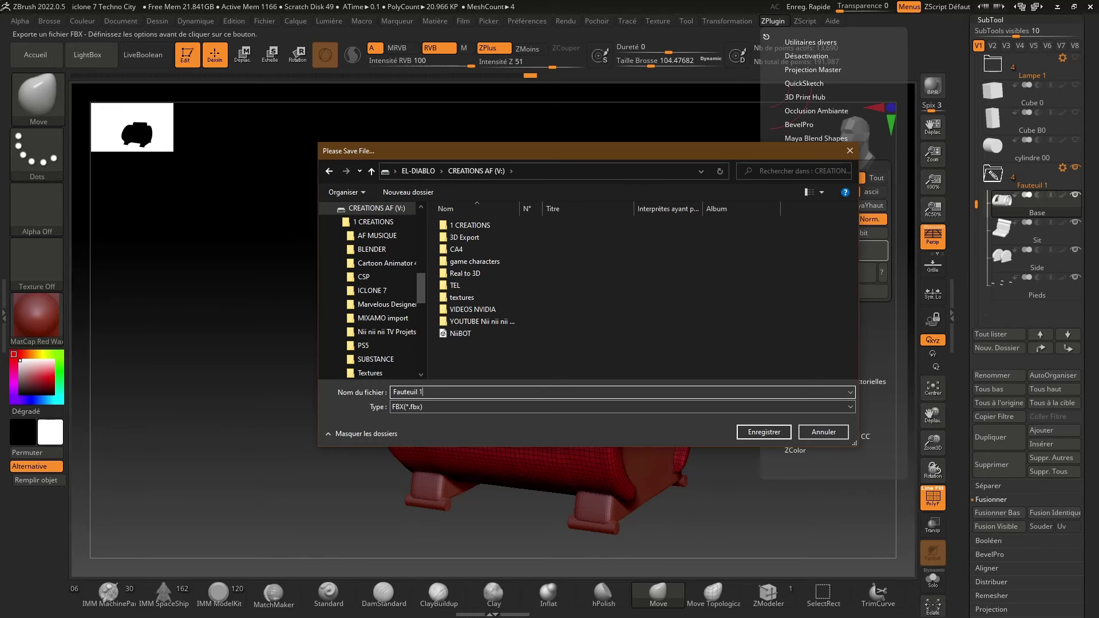
pyautogui.click(754, 435)
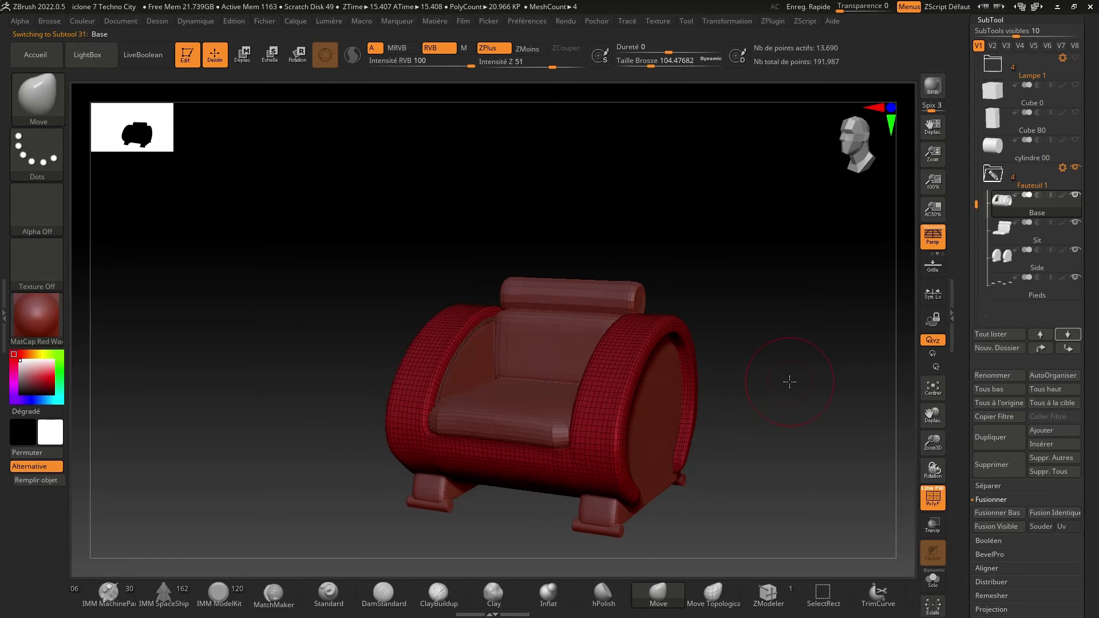
# Save the iclone 7 Techno City project, replacing the existing file.
pyautogui.hotkey('ctrl', 's')
pyautogui.press('Return')
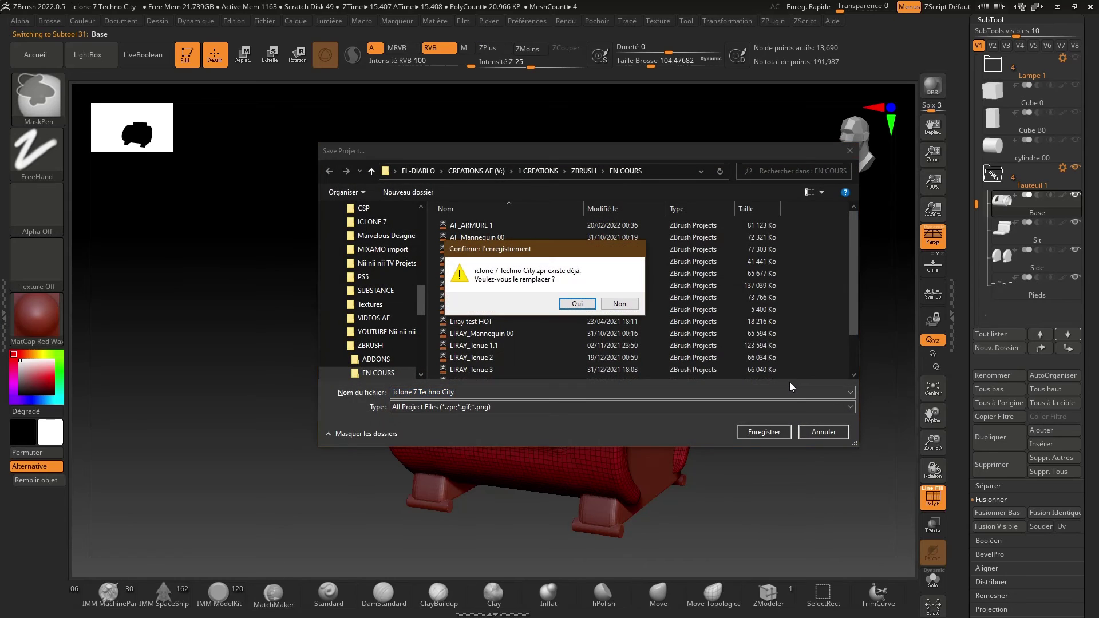
pyautogui.press('Return')
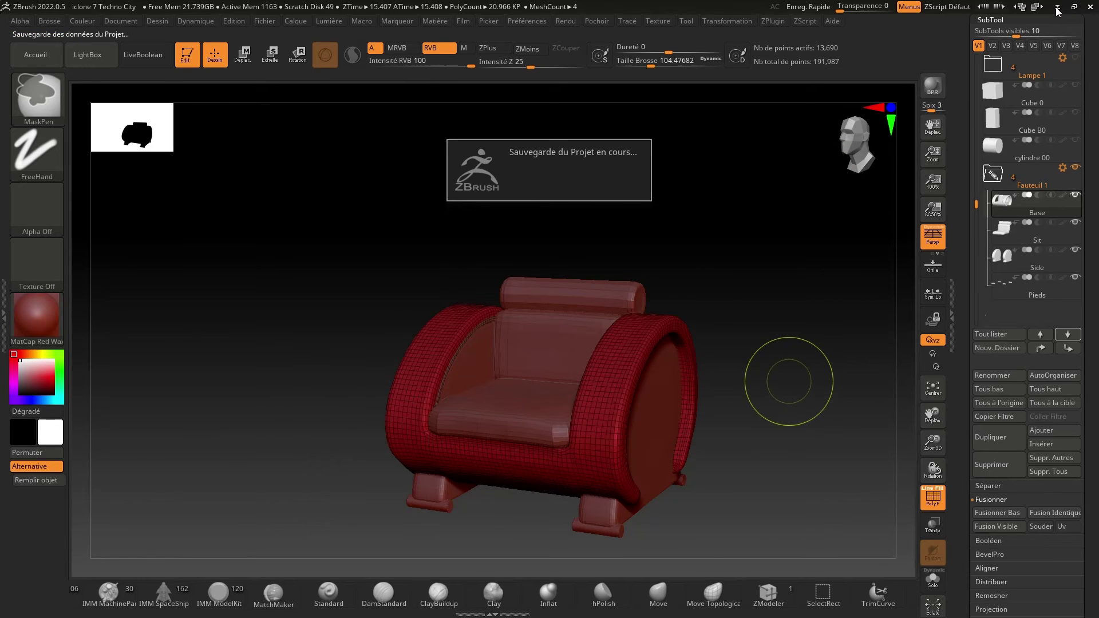
# Open the armchair reference photo 1 (21) from the Real to 3D folder and switch to Substance Painter.
pyautogui.click(1058, 8)
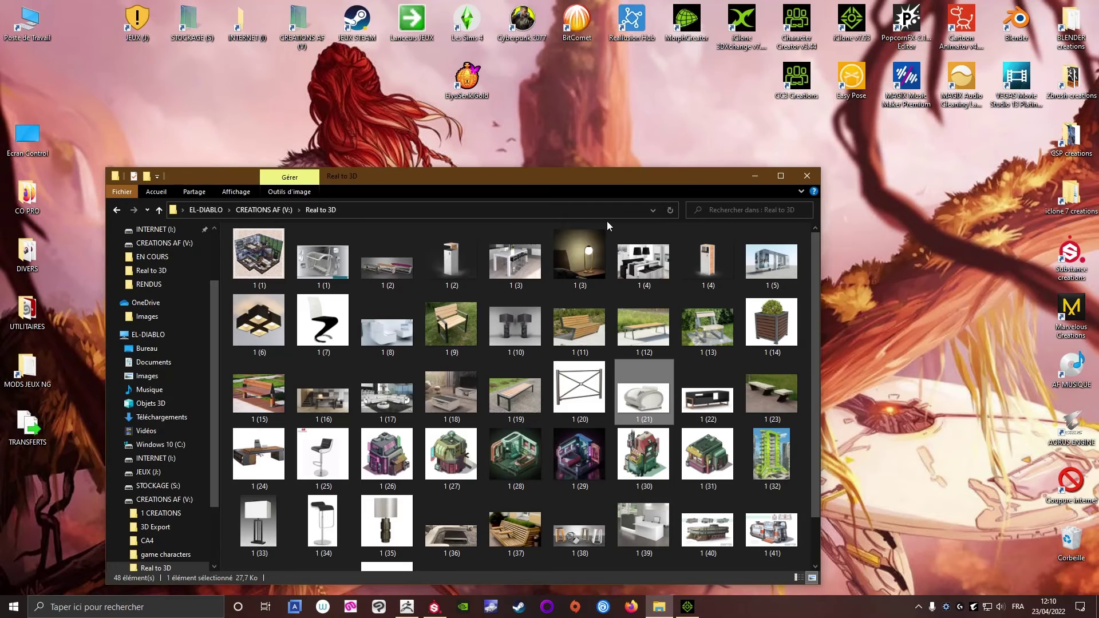
pyautogui.doubleClick(643, 406)
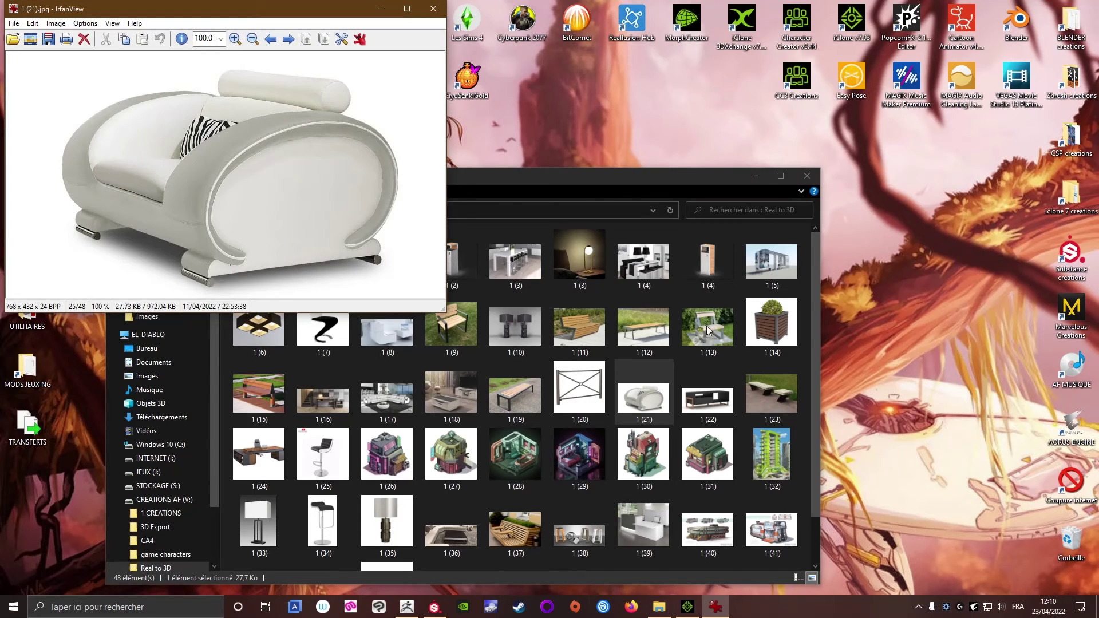
pyautogui.click(760, 179)
pyautogui.click(434, 609)
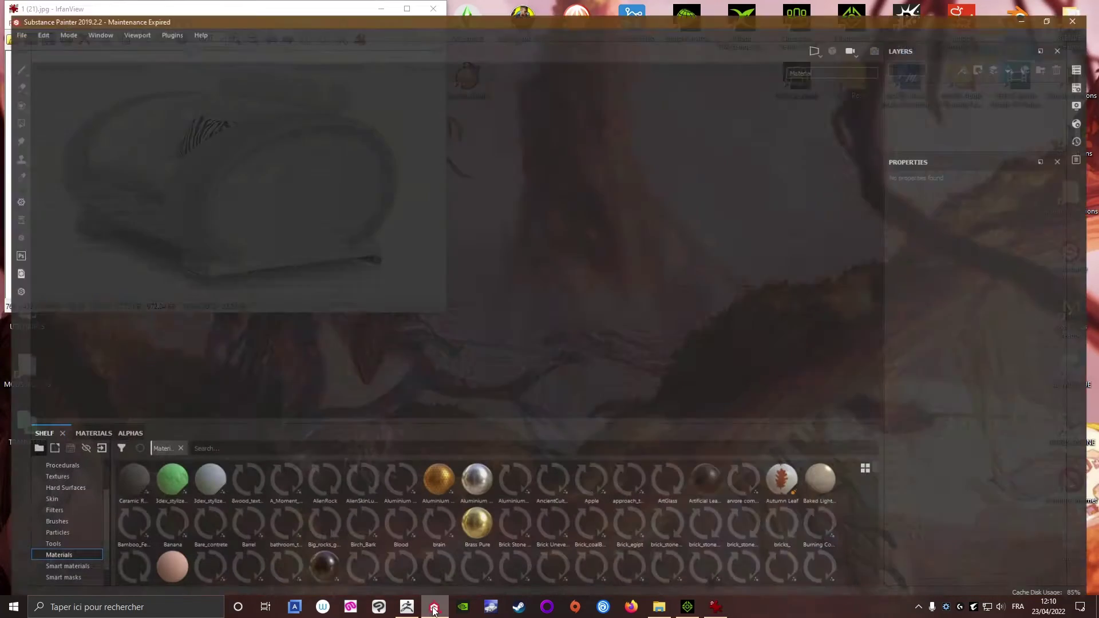
# Create a new project using the exported Fauteuil 1 mesh.
pyautogui.click(8, 22)
pyautogui.click(17, 33)
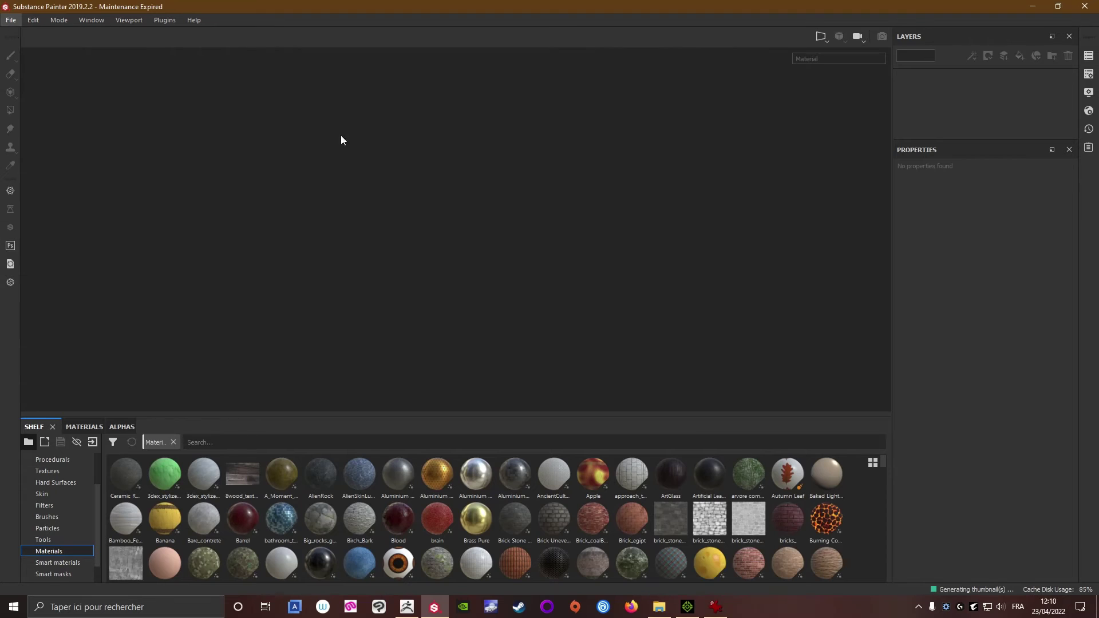
pyautogui.click(660, 187)
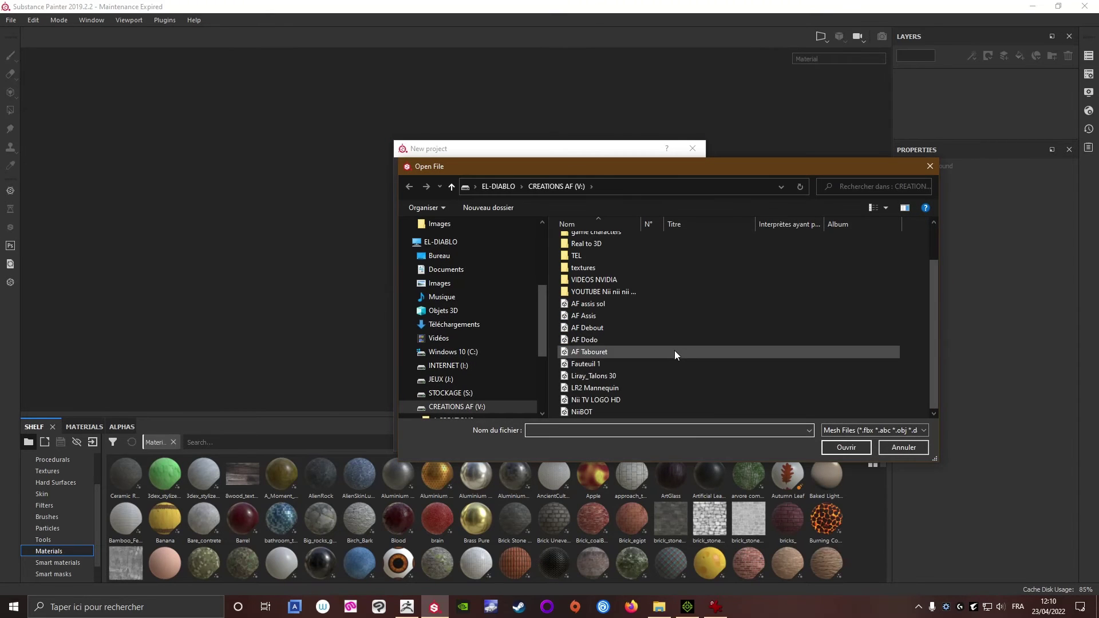
pyautogui.click(580, 364)
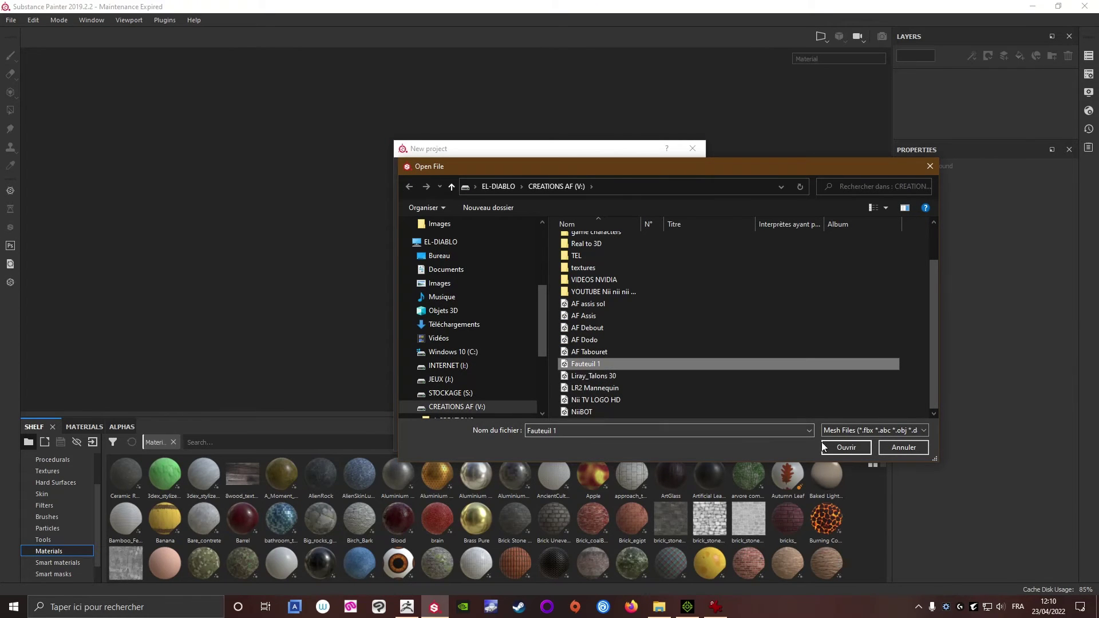
pyautogui.click(845, 447)
pyautogui.click(589, 439)
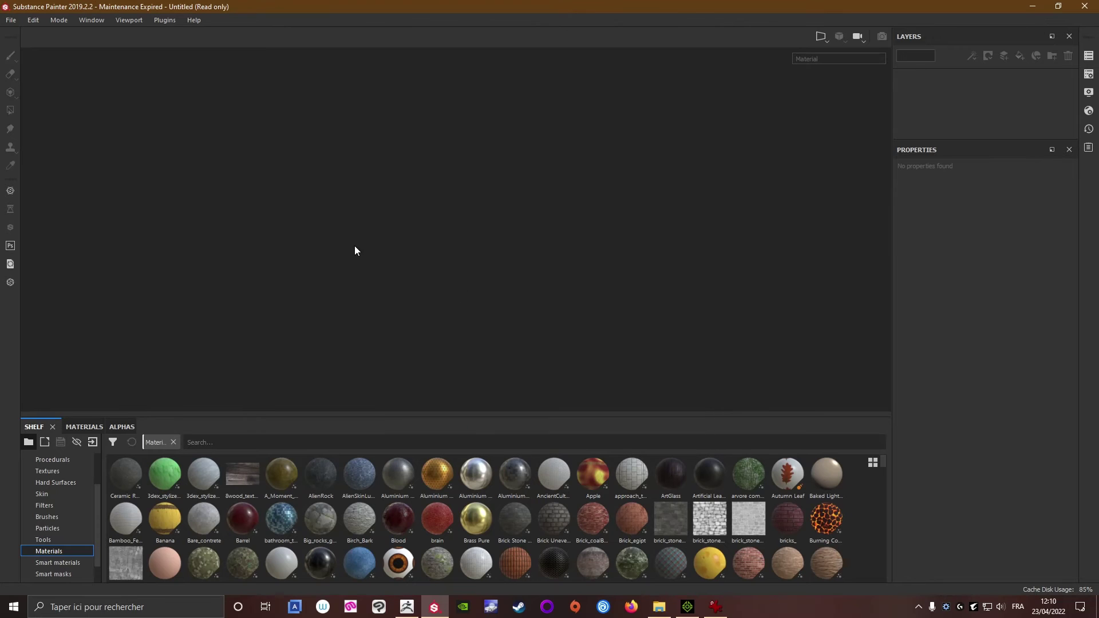
# Compare the imported armchair with the reference photo from a similar three-quarter angle.
pyautogui.scroll(-3, 513, 296)
pyautogui.keyDown('alt'); pyautogui.moveTo(513, 294); pyautogui.dragTo(488, 250); pyautogui.keyUp('alt')
pyautogui.click(716, 608)
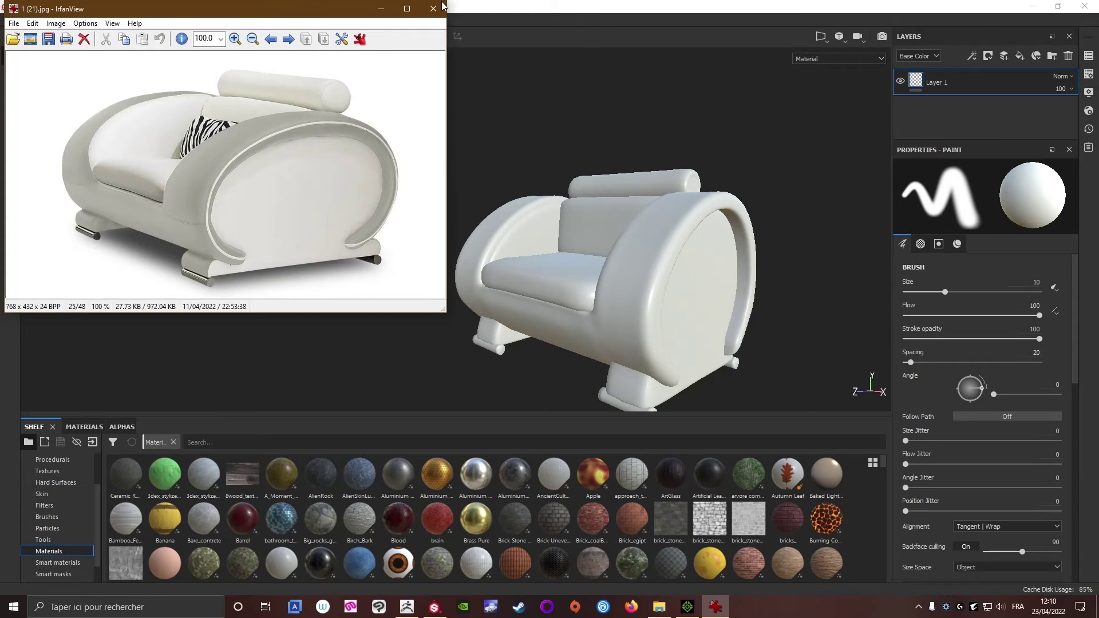
pyautogui.click(383, 11)
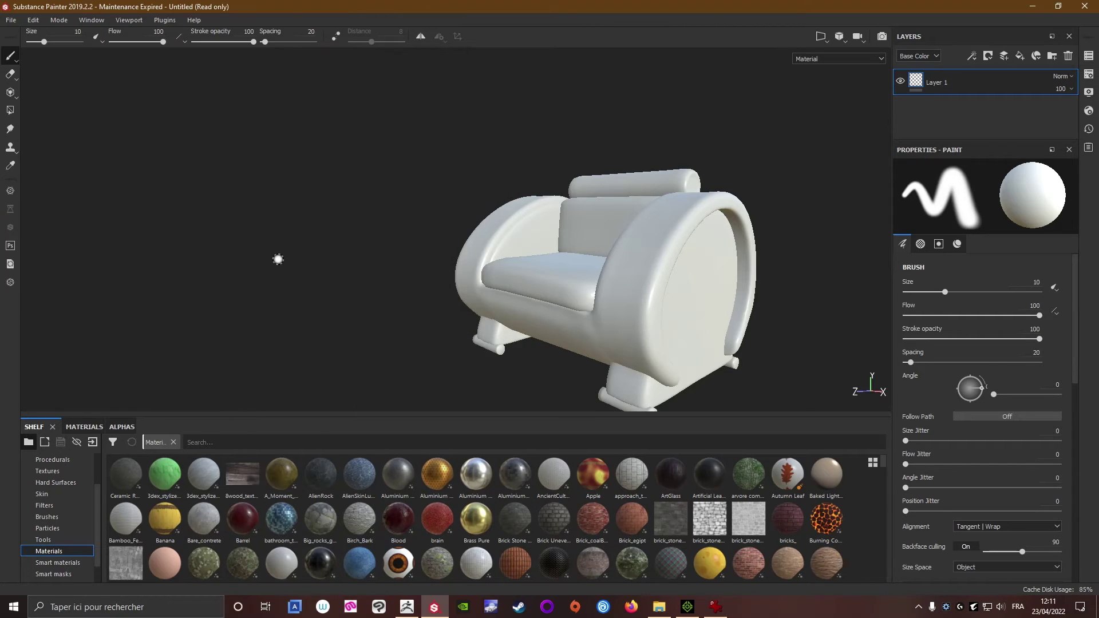
# Search the material shelf for leather and apply the Leather bag material to the armchair's seat and backrest.
pyautogui.click(541, 442)
pyautogui.write('leather')
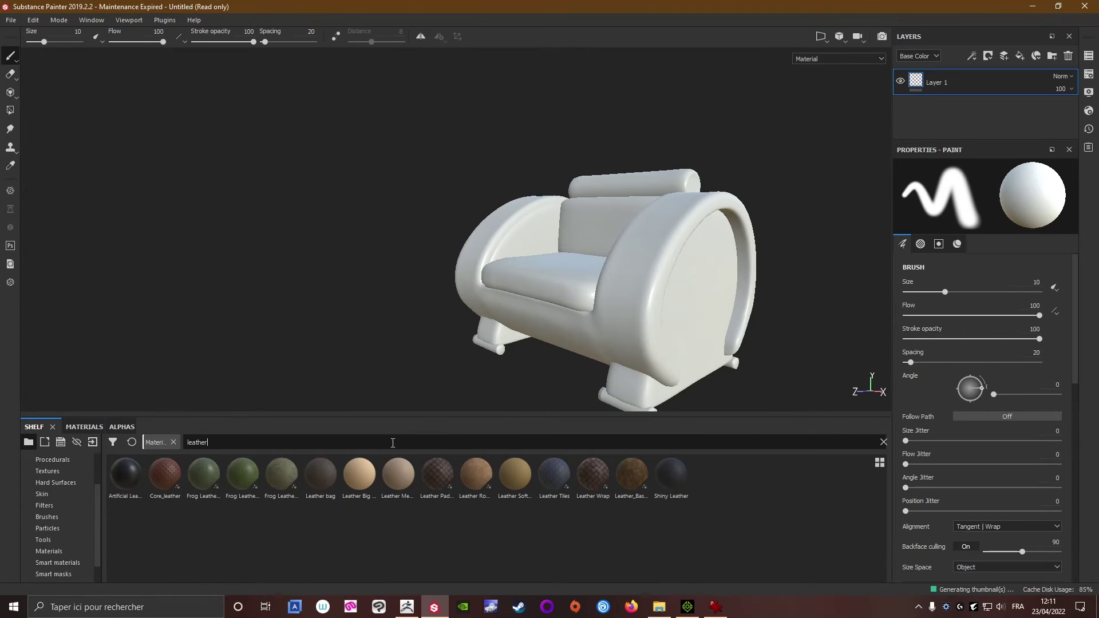
pyautogui.moveTo(324, 473)
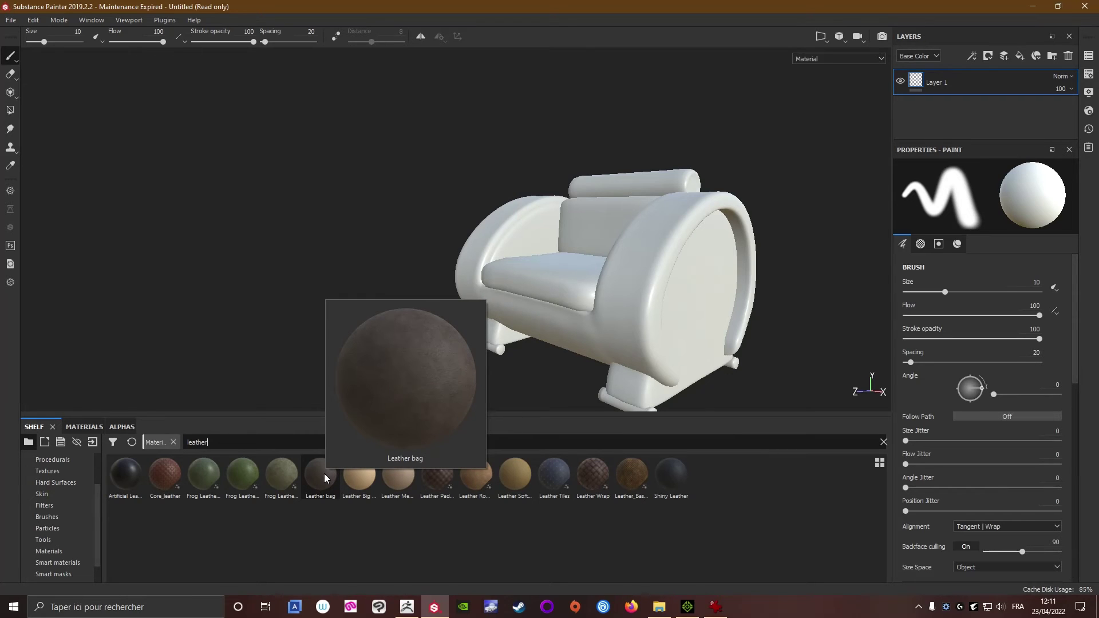
pyautogui.moveTo(324, 473); pyautogui.dragTo(620, 175)
pyautogui.scroll(3, 576, 266)
pyautogui.scroll(3, 670, 271)
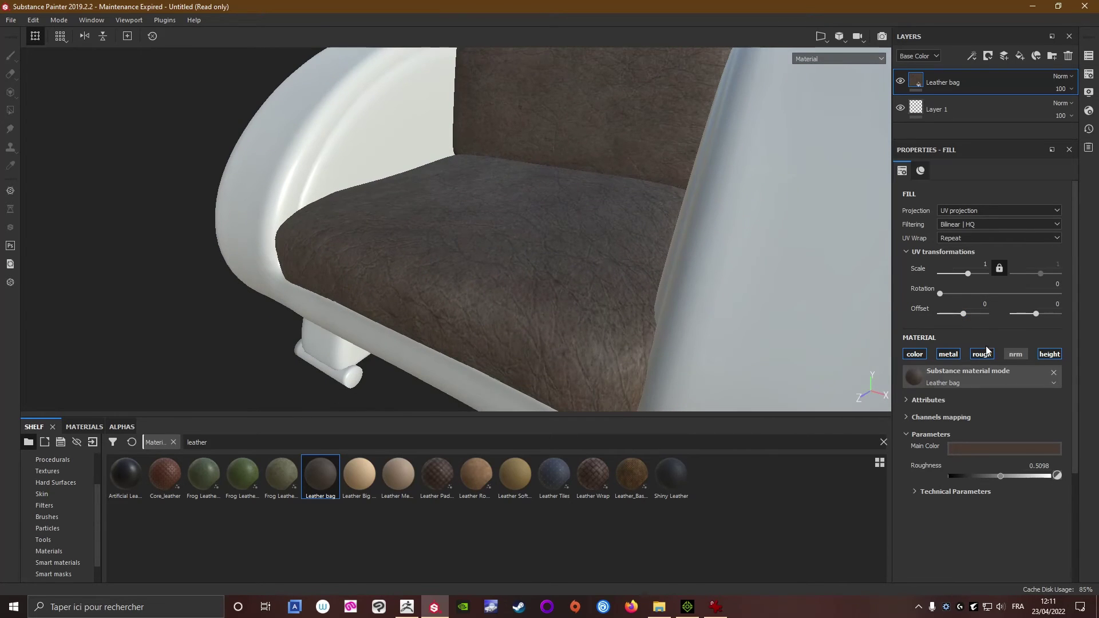
# Try the Leather bag fill with its normal and height channels on and off to compare the surface relief.
pyautogui.click(1022, 354)
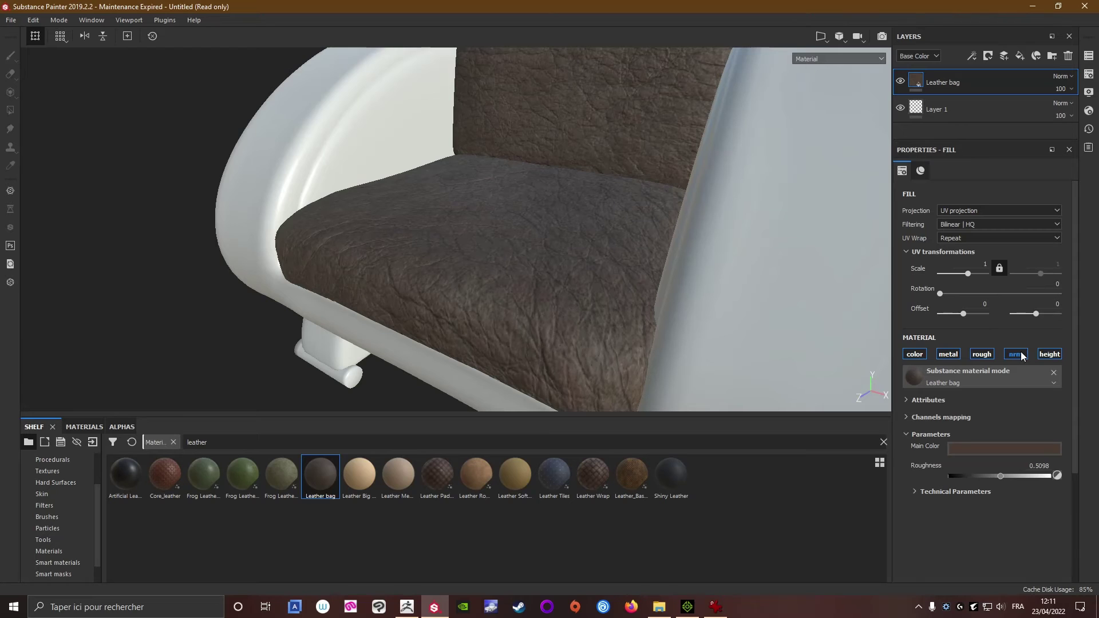
pyautogui.click(1018, 359)
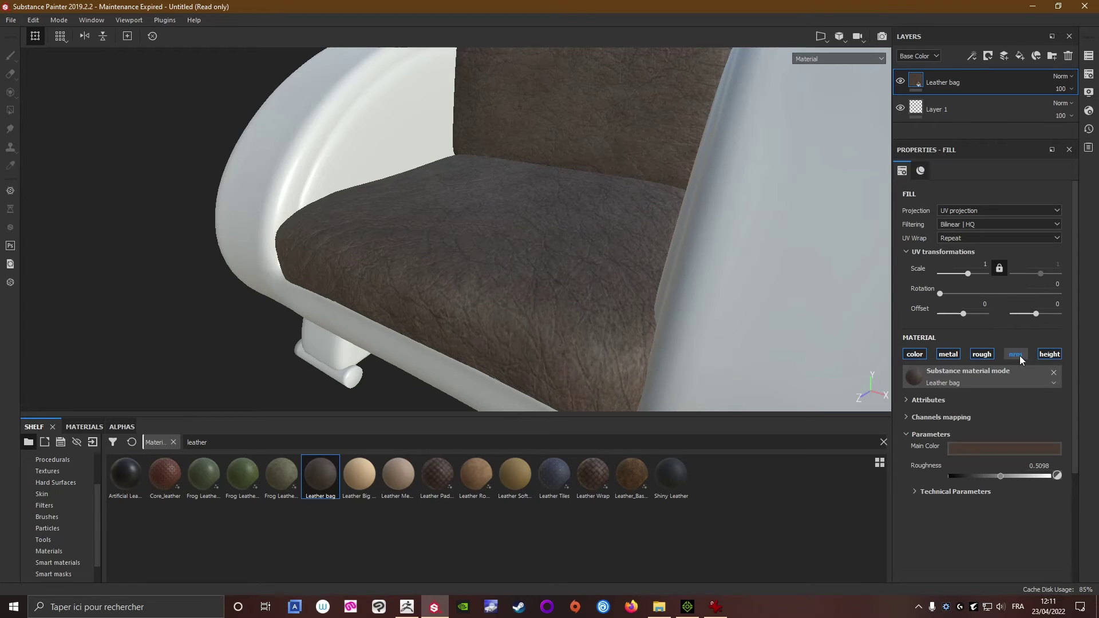
pyautogui.click(1052, 356)
pyautogui.click(1051, 357)
pyautogui.click(1050, 356)
# Set the main color of the Leather bag fill to pure white.
pyautogui.click(977, 449)
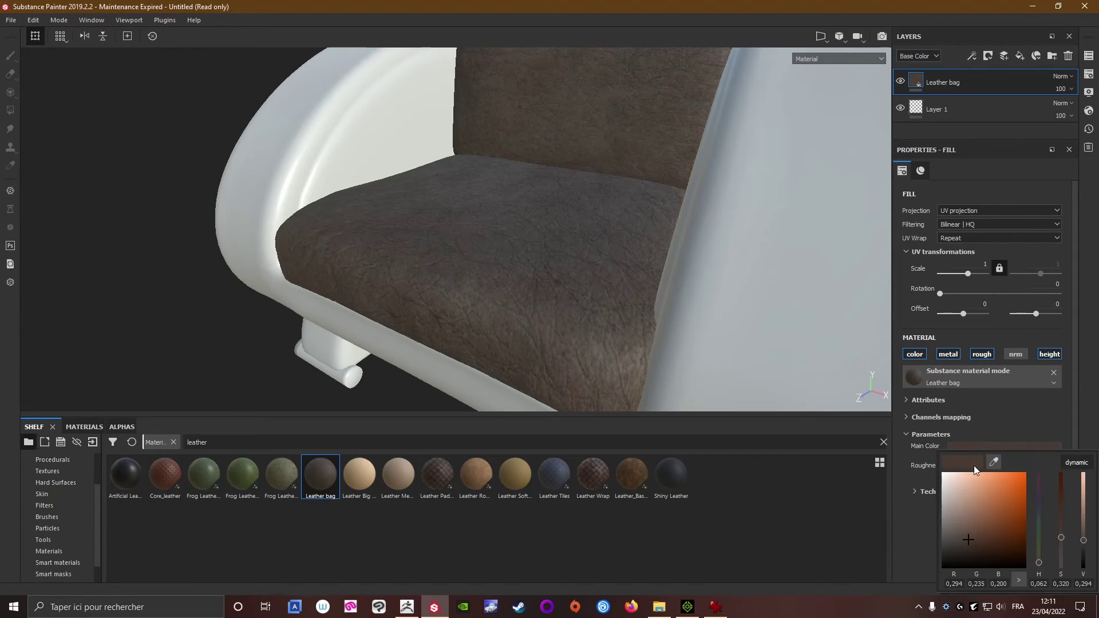
pyautogui.moveTo(946, 483); pyautogui.dragTo(933, 467)
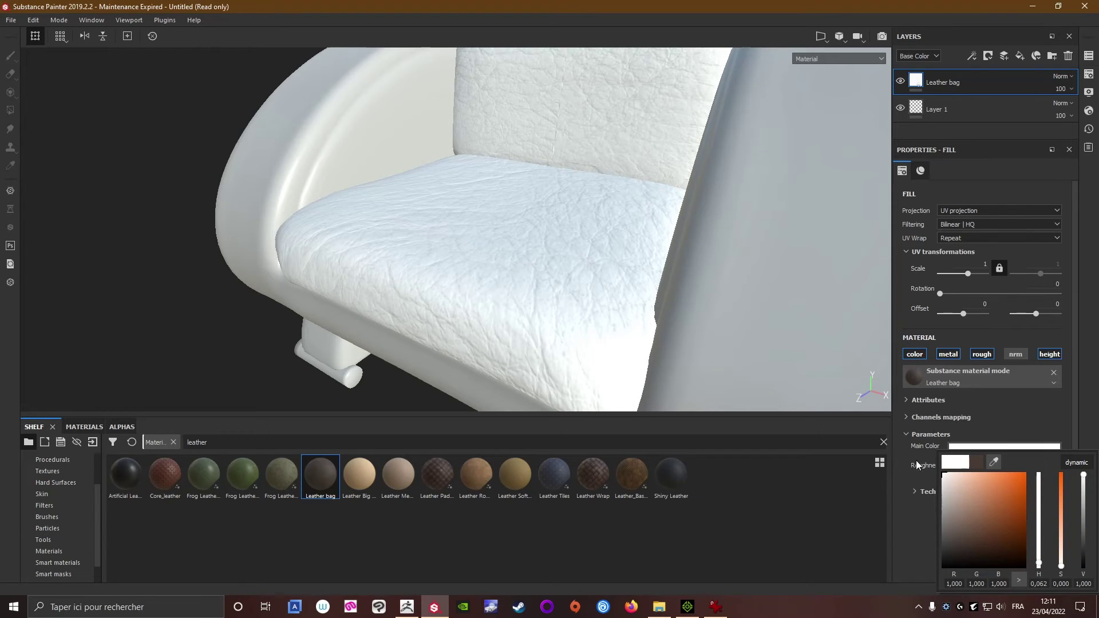
# Switch the Leather bag fill to Tri-planar projection and turn off its height channel.
pyautogui.click(948, 211)
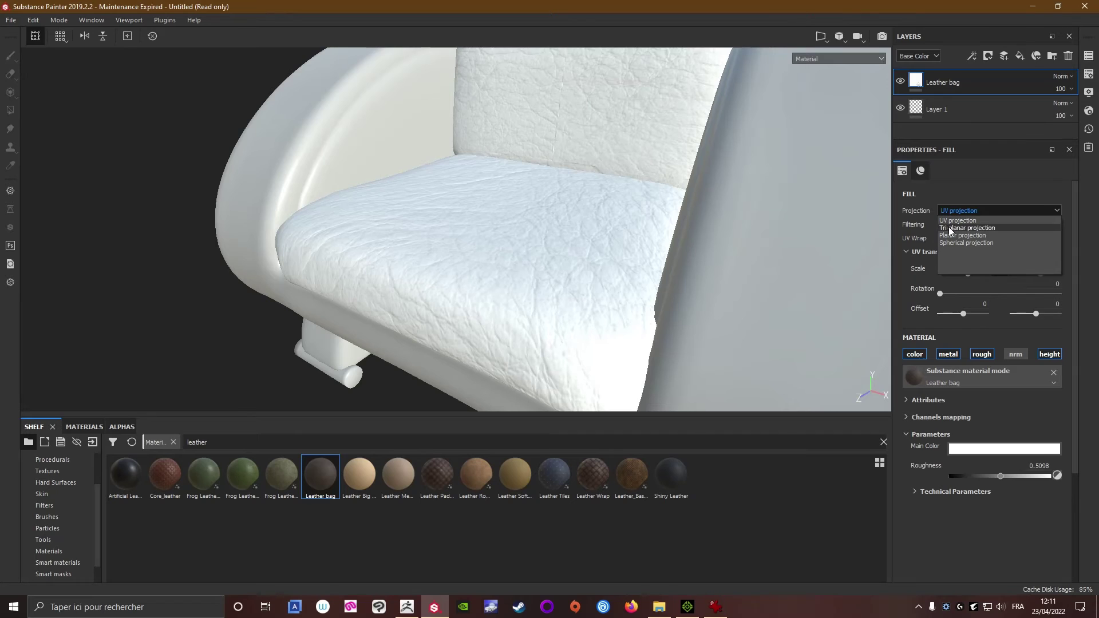
pyautogui.click(949, 227)
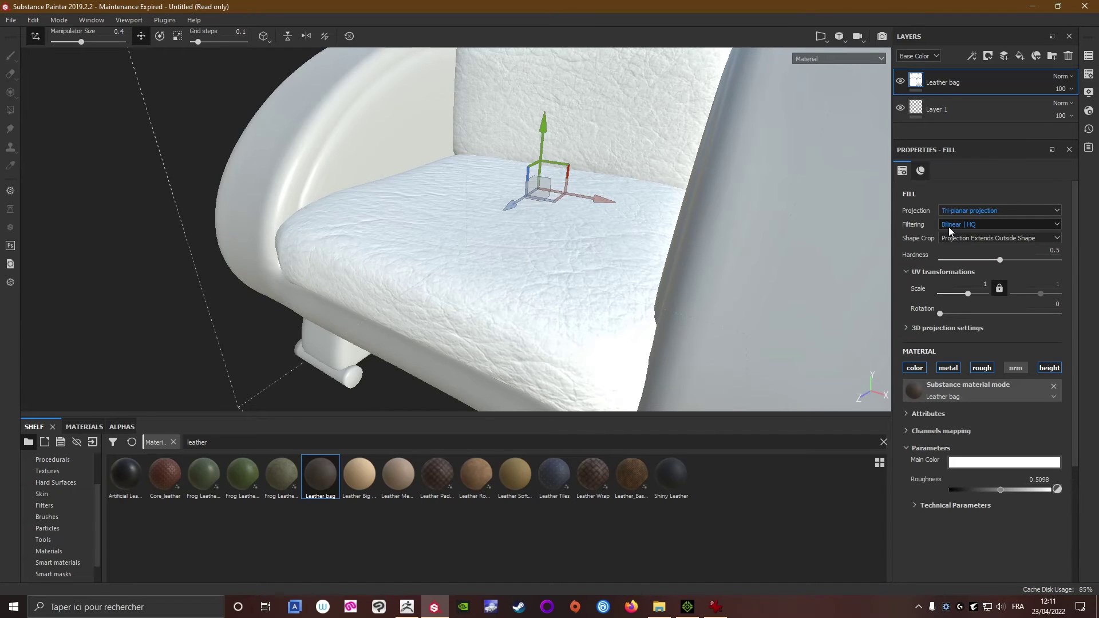
pyautogui.click(1051, 368)
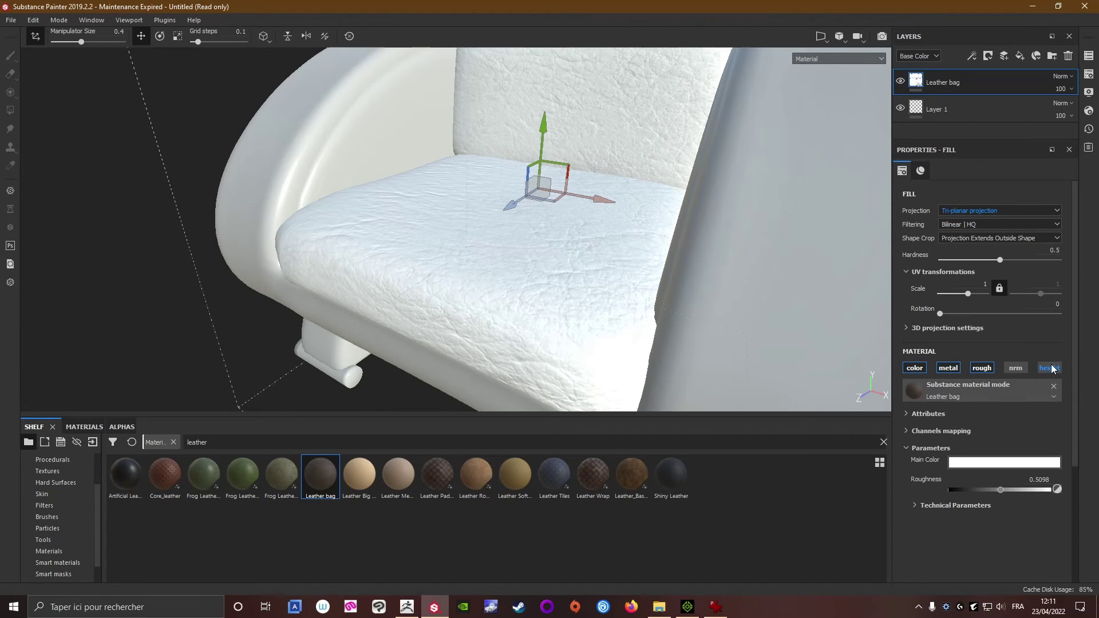
# Enlarge the reference photo to about 161% in IrfanView and examine the armchair's colors and materials.
pyautogui.keyDown('alt'); pyautogui.moveTo(432, 258); pyautogui.dragTo(395, 249); pyautogui.keyUp('alt')
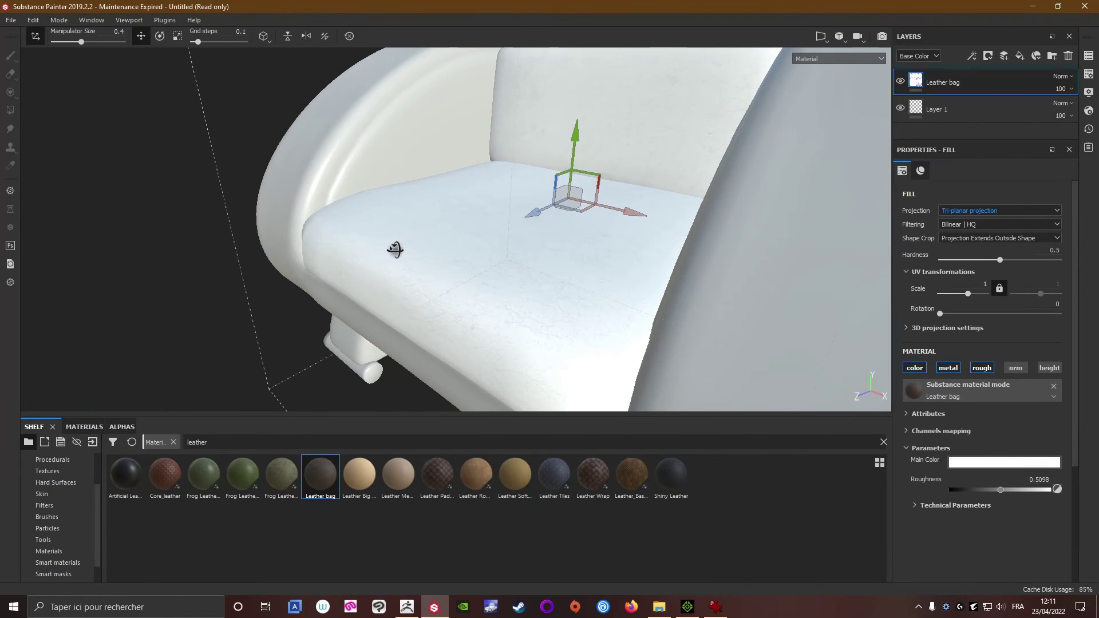
pyautogui.click(716, 607)
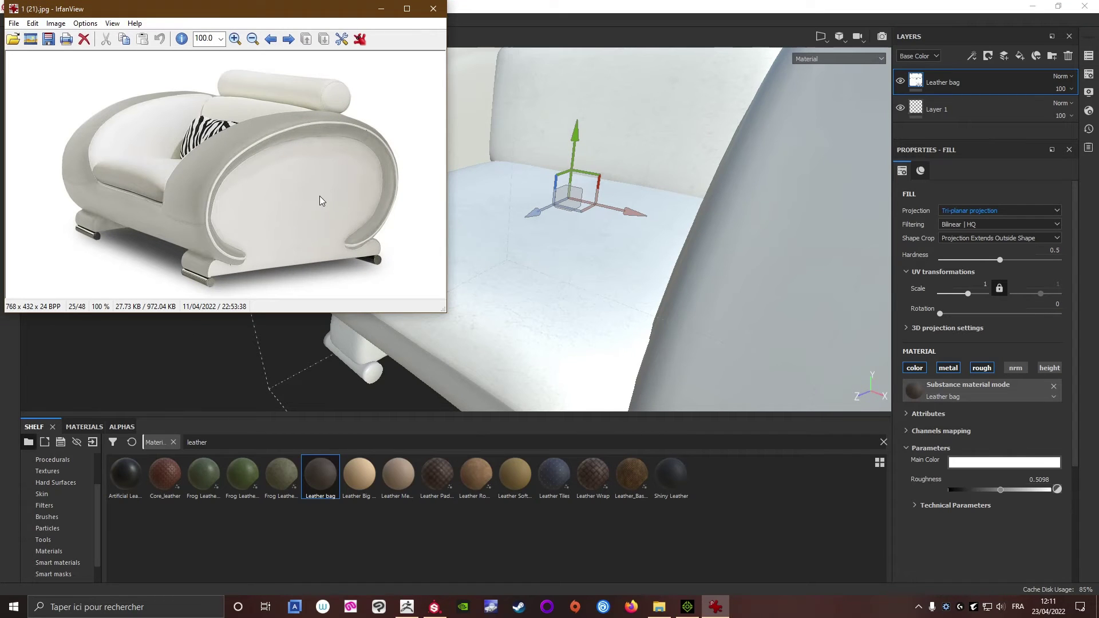
pyautogui.click(236, 38)
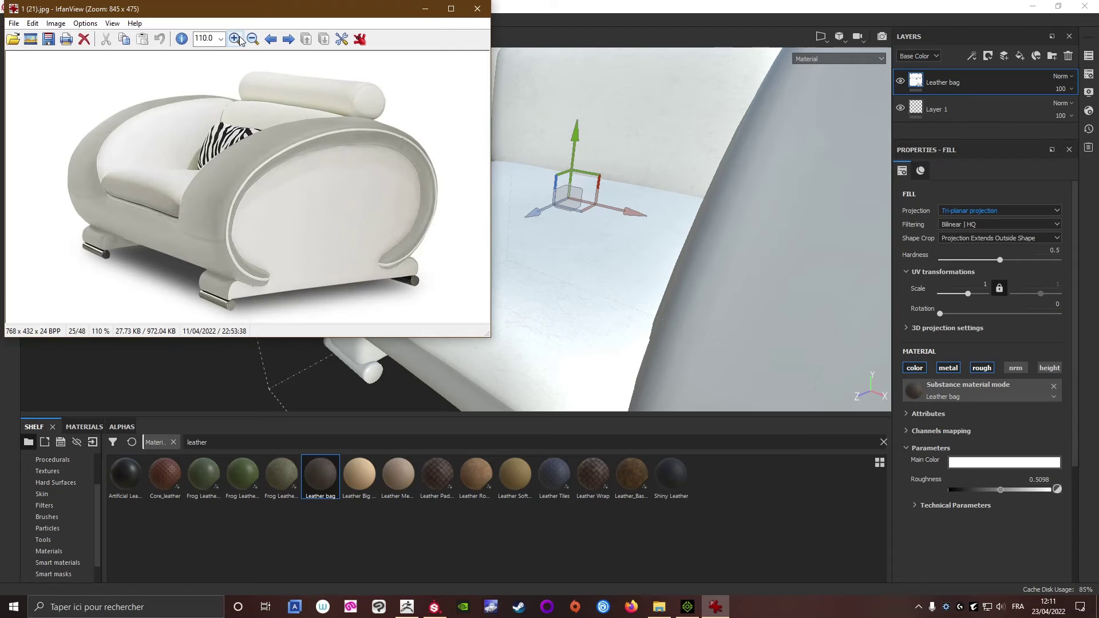
pyautogui.click(236, 38)
pyautogui.click(236, 39)
pyautogui.click(235, 38)
pyautogui.click(235, 39)
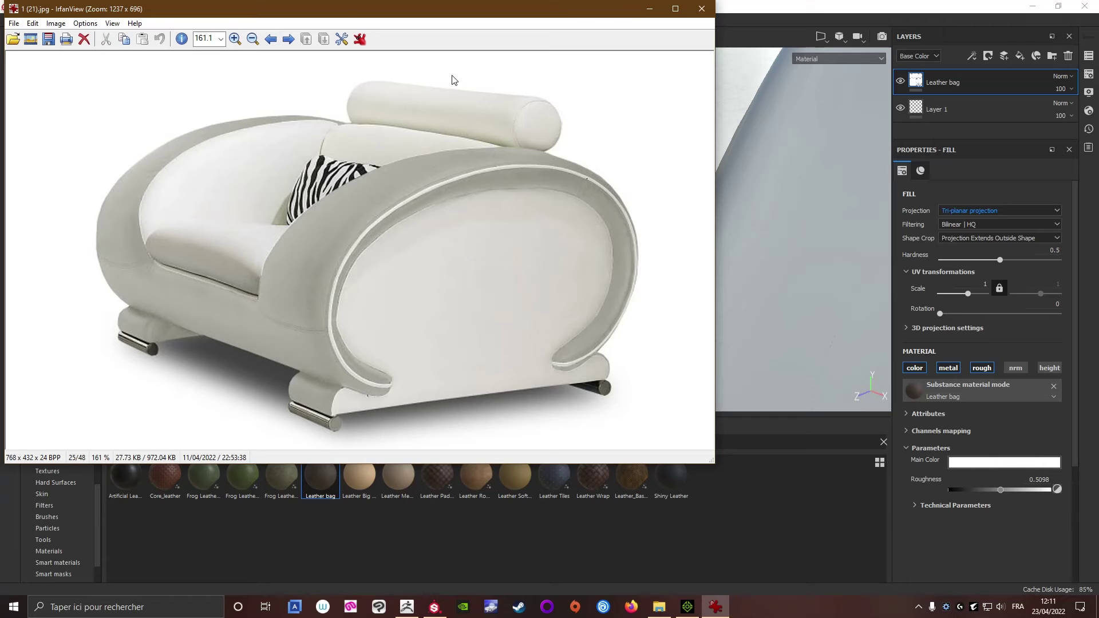
pyautogui.click(650, 11)
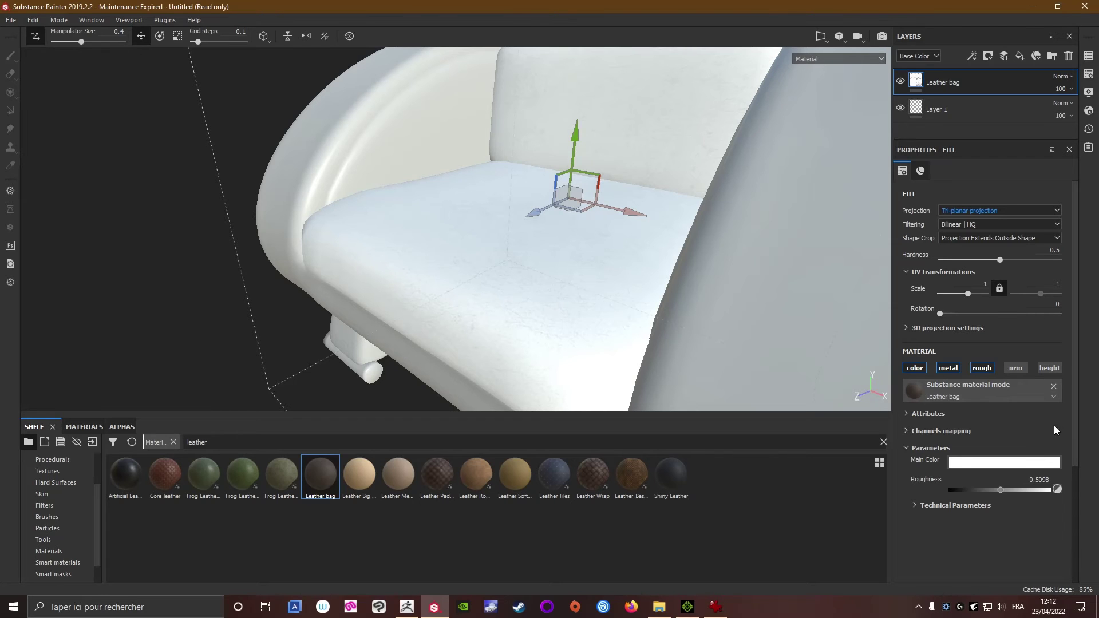
# Try a pink main color on the seat's Leather bag fill, then return it to pure white.
pyautogui.click(999, 463)
pyautogui.click(985, 492)
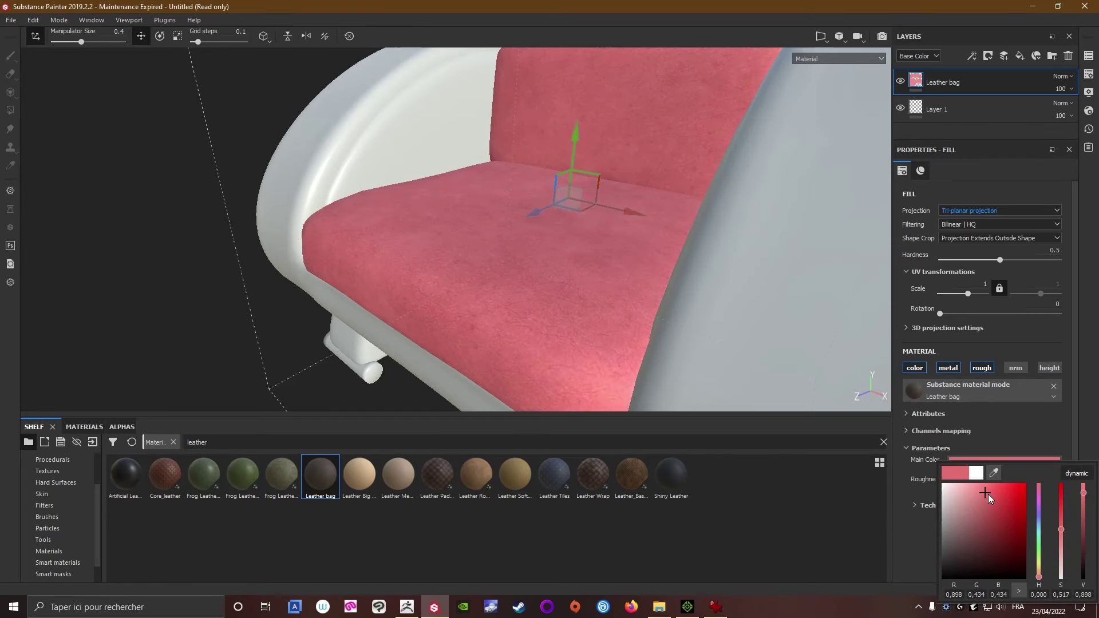
pyautogui.moveTo(952, 494); pyautogui.dragTo(933, 478)
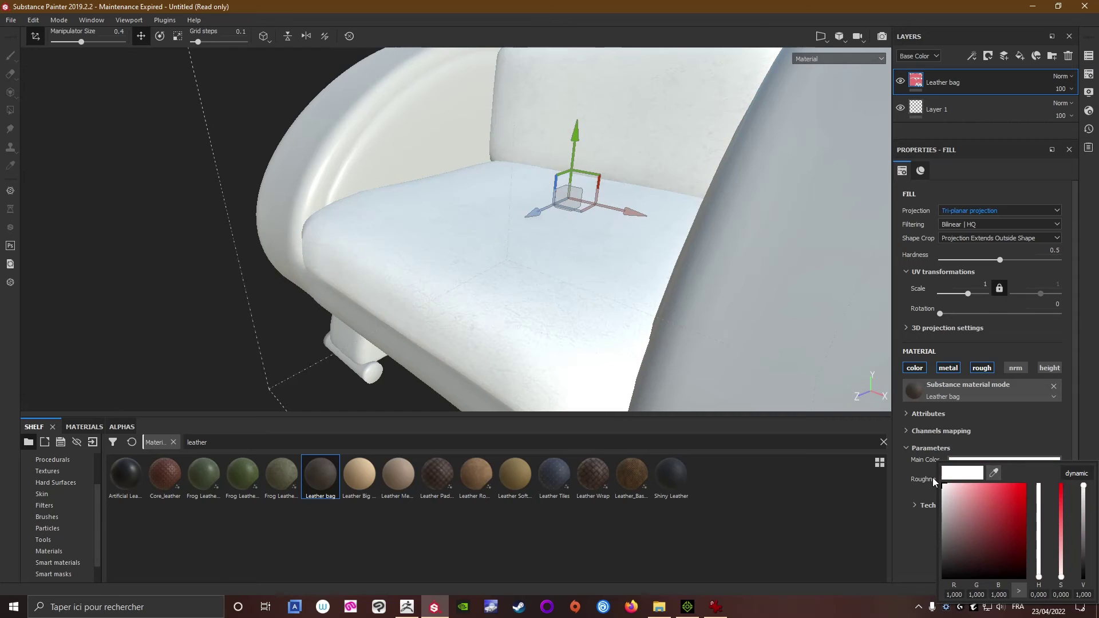
pyautogui.click(1089, 380)
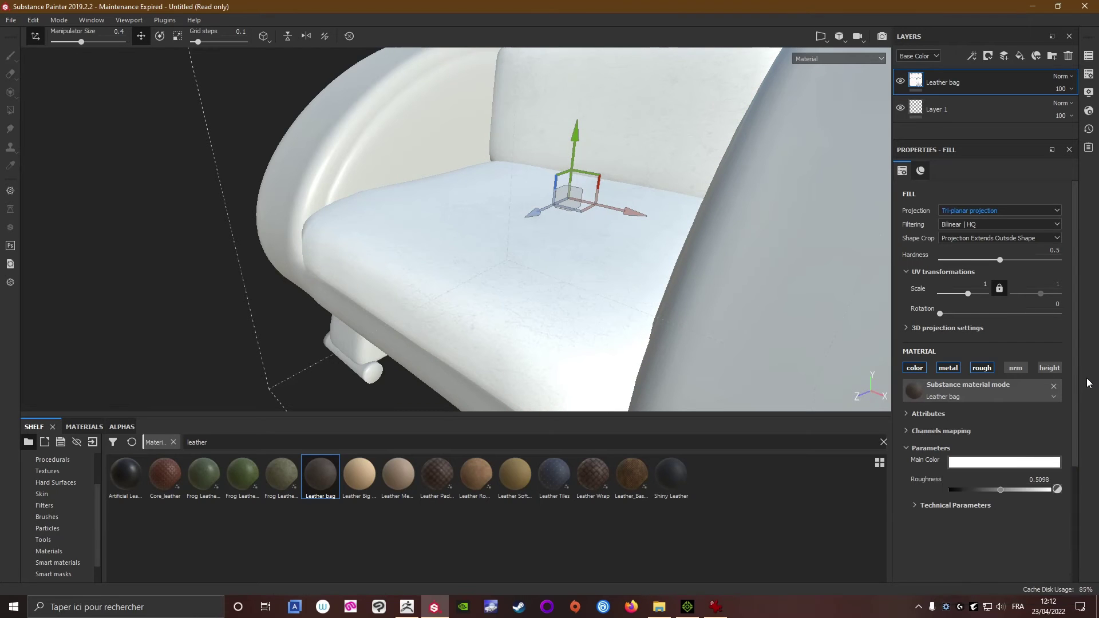
# Apply the Leather bag material to the armchair's side panels and leg supports, with its height channel turned off.
pyautogui.scroll(-1, 570, 277)
pyautogui.scroll(-5, 567, 274)
pyautogui.keyDown('alt'); pyautogui.moveTo(569, 280); pyautogui.dragTo(358, 215); pyautogui.keyUp('alt')
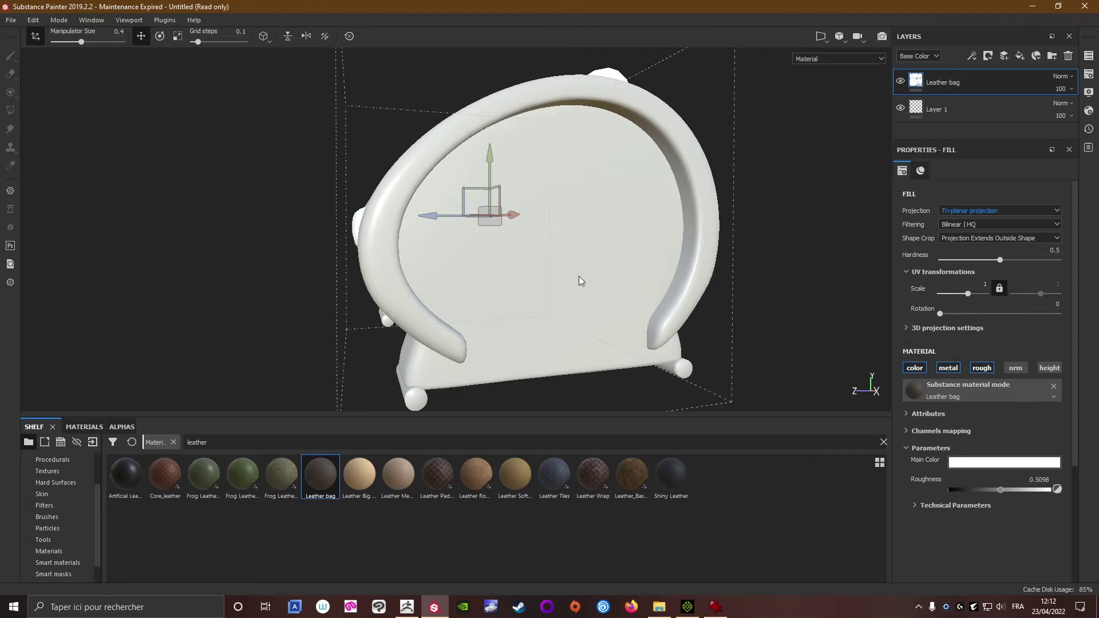
pyautogui.scroll(3, 579, 276)
pyautogui.keyDown('alt'); pyautogui.moveTo(414, 240); pyautogui.dragTo(559, 247); pyautogui.keyUp('alt')
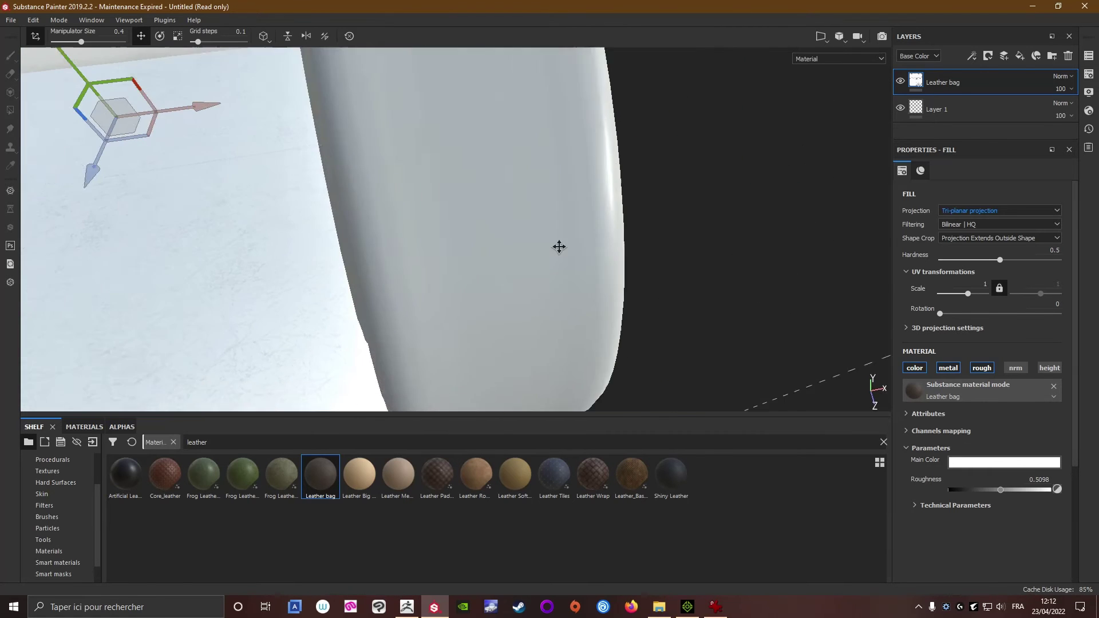
pyautogui.keyDown('alt'); pyautogui.moveTo(559, 246); pyautogui.dragTo(417, 216, button='middle'); pyautogui.keyUp('alt')
pyautogui.scroll(-3, 418, 215)
pyautogui.keyDown('alt'); pyautogui.moveTo(417, 216); pyautogui.dragTo(375, 246); pyautogui.keyUp('alt')
pyautogui.scroll(3, 586, 296)
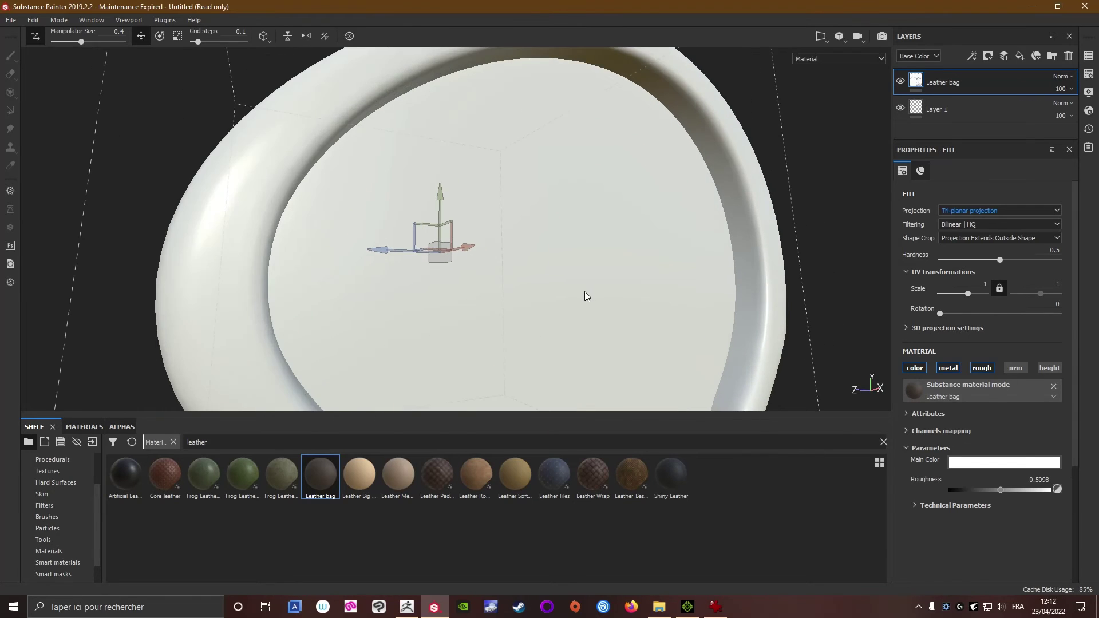
pyautogui.scroll(-3, 586, 296)
pyautogui.keyDown('alt'); pyautogui.moveTo(540, 312); pyautogui.dragTo(567, 338); pyautogui.keyUp('alt')
pyautogui.moveTo(324, 478); pyautogui.dragTo(538, 272)
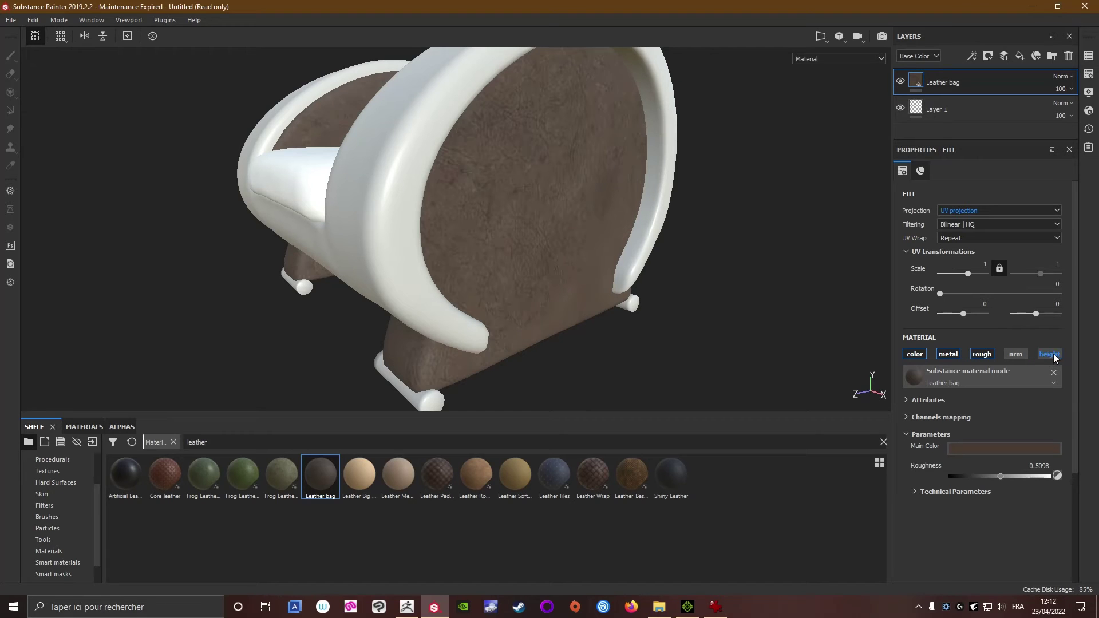
# Switch the side panels' Leather bag fill to Tri-planar projection and set its main color to pure white.
pyautogui.click(959, 209)
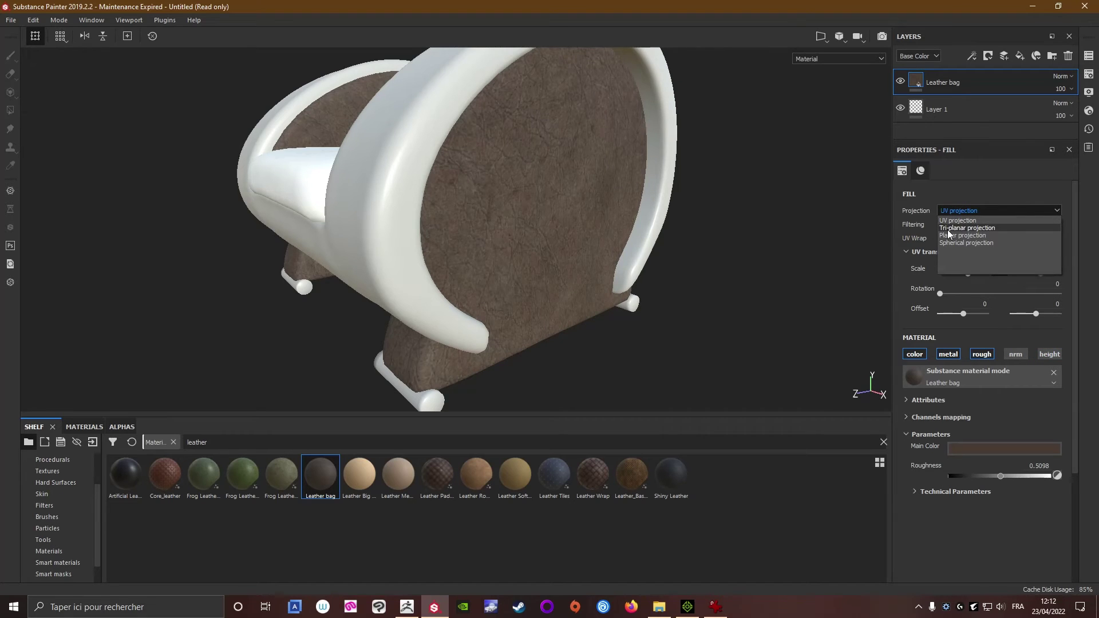
pyautogui.click(948, 229)
pyautogui.click(966, 461)
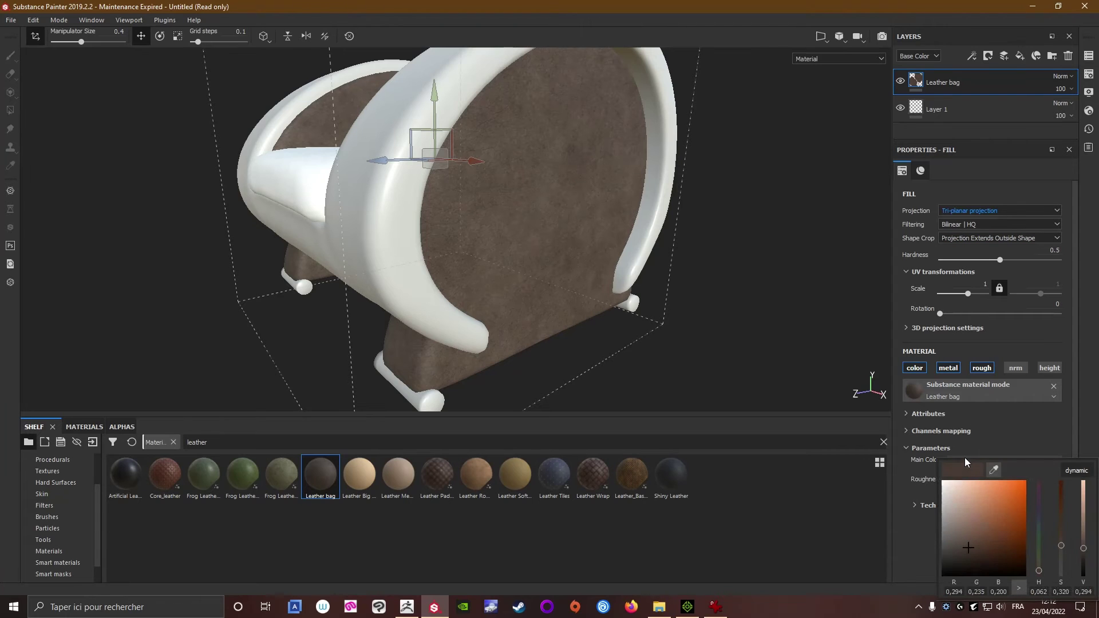
pyautogui.moveTo(944, 492); pyautogui.dragTo(935, 470)
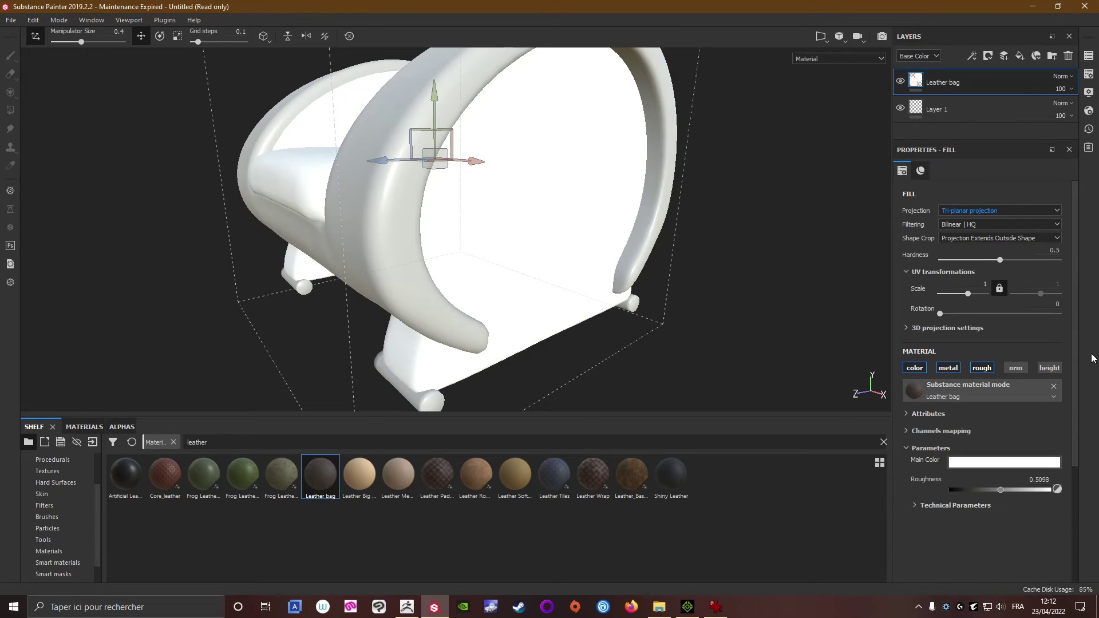
# Check the reference photo, then apply the Leather bag material to the armchair's rounded outer shell with its height channel turned off.
pyautogui.keyDown('alt'); pyautogui.moveTo(469, 238); pyautogui.dragTo(437, 243, button='right'); pyautogui.keyUp('alt')
pyautogui.keyDown('alt'); pyautogui.moveTo(437, 243); pyautogui.dragTo(476, 263, button='middle'); pyautogui.keyUp('alt')
pyautogui.keyDown('alt'); pyautogui.moveTo(476, 263); pyautogui.dragTo(568, 262); pyautogui.keyUp('alt')
pyautogui.click(715, 608)
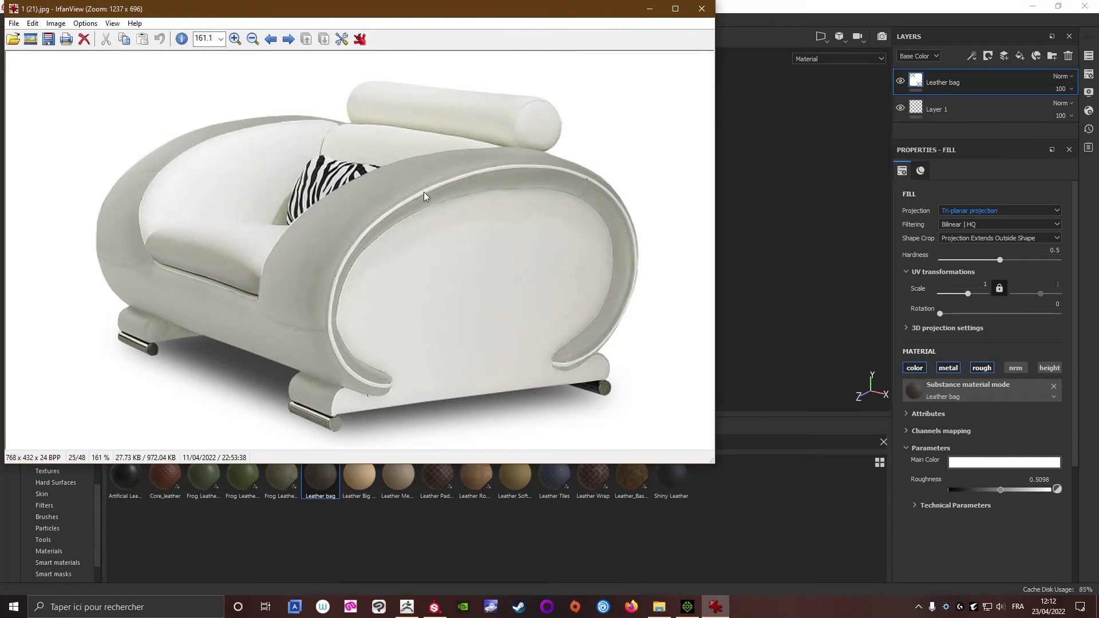
pyautogui.click(715, 606)
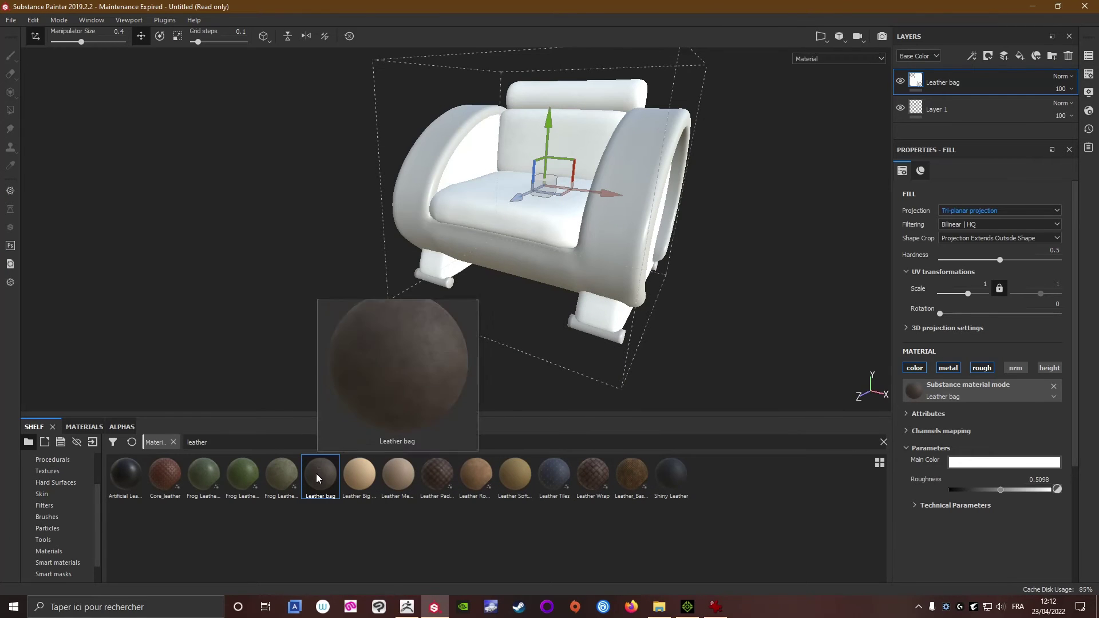
pyautogui.moveTo(317, 474); pyautogui.dragTo(618, 263)
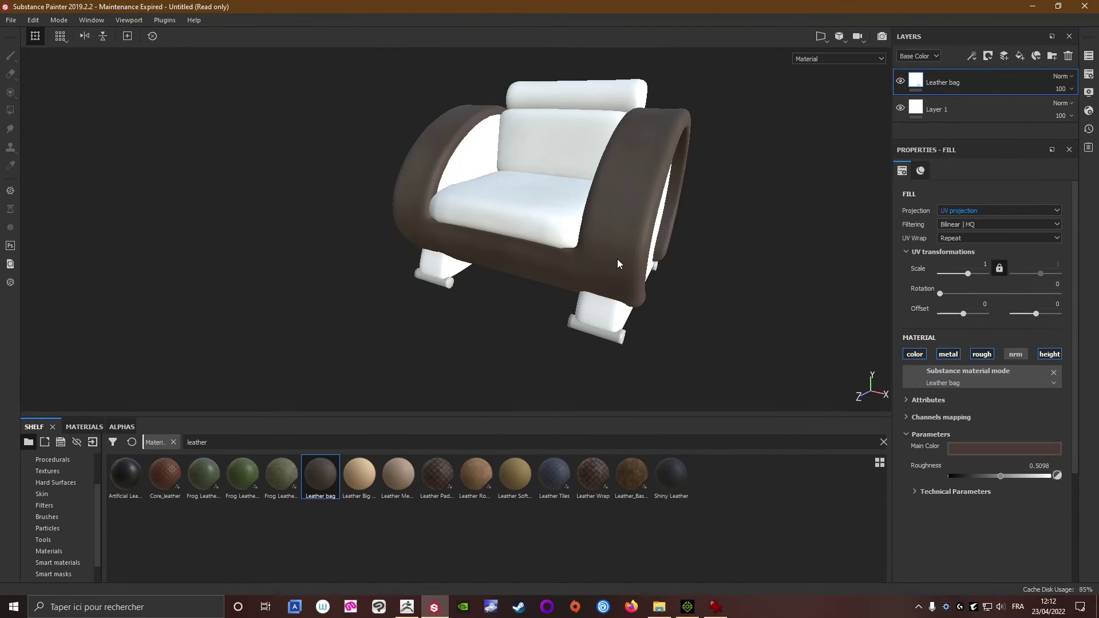
pyautogui.keyDown('alt'); pyautogui.moveTo(596, 218); pyautogui.dragTo(548, 220); pyautogui.keyUp('alt')
pyautogui.scroll(2, 549, 219)
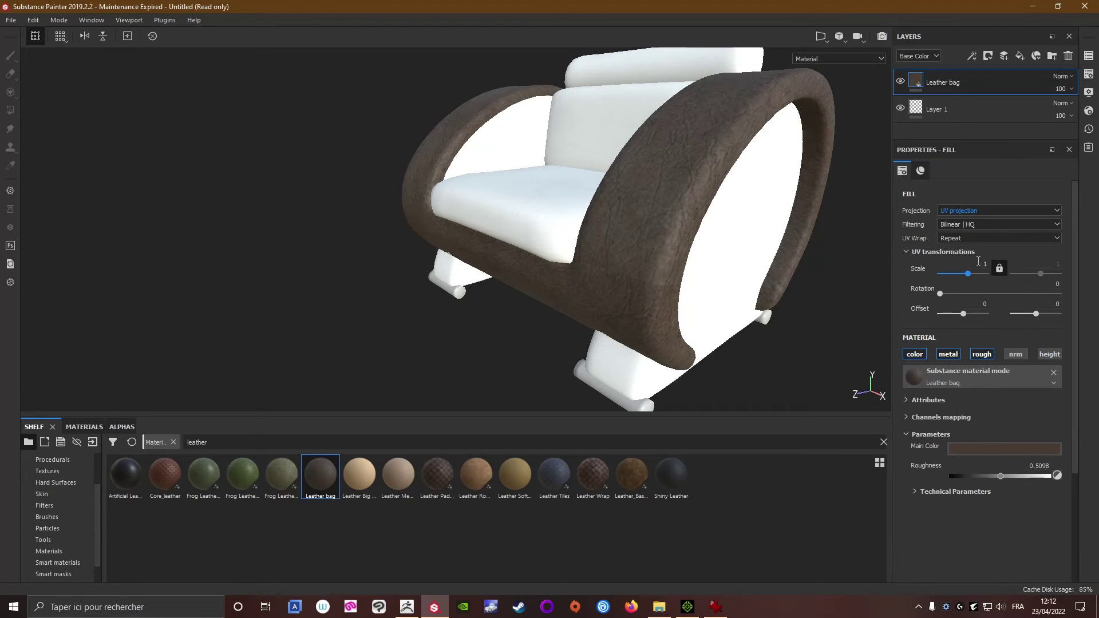
# Switch the outer shell's Leather bag fill to Tri-planar projection and set its main color to a neutral grey of about 0.527.
pyautogui.click(948, 210)
pyautogui.click(948, 225)
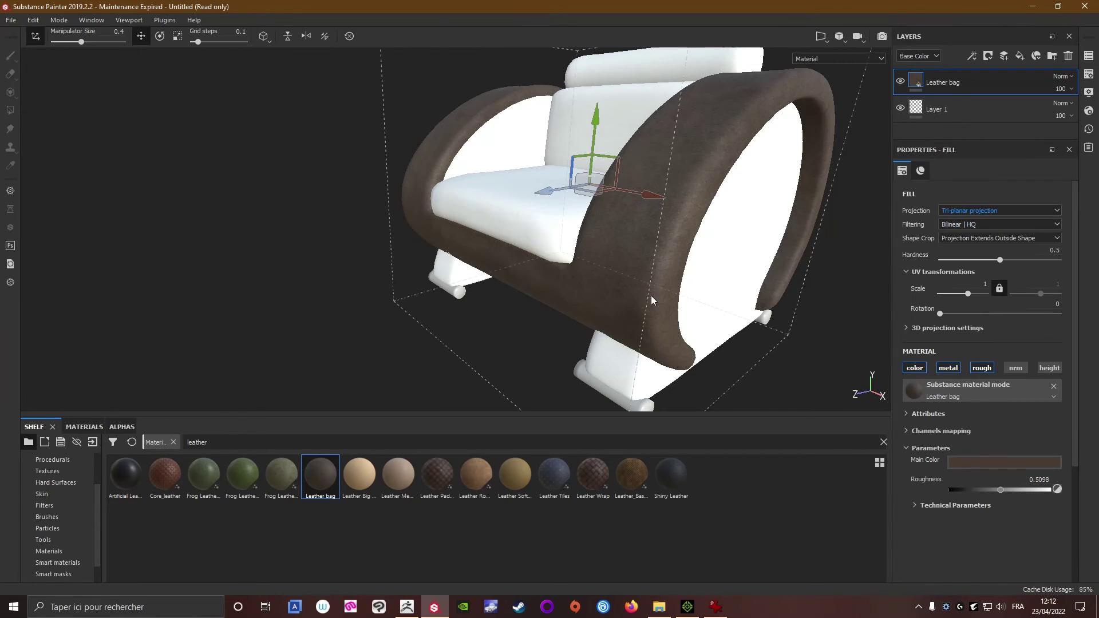
pyautogui.keyDown('alt'); pyautogui.moveTo(653, 300); pyautogui.dragTo(709, 319); pyautogui.keyUp('alt')
pyautogui.scroll(2, 711, 318)
pyautogui.click(963, 462)
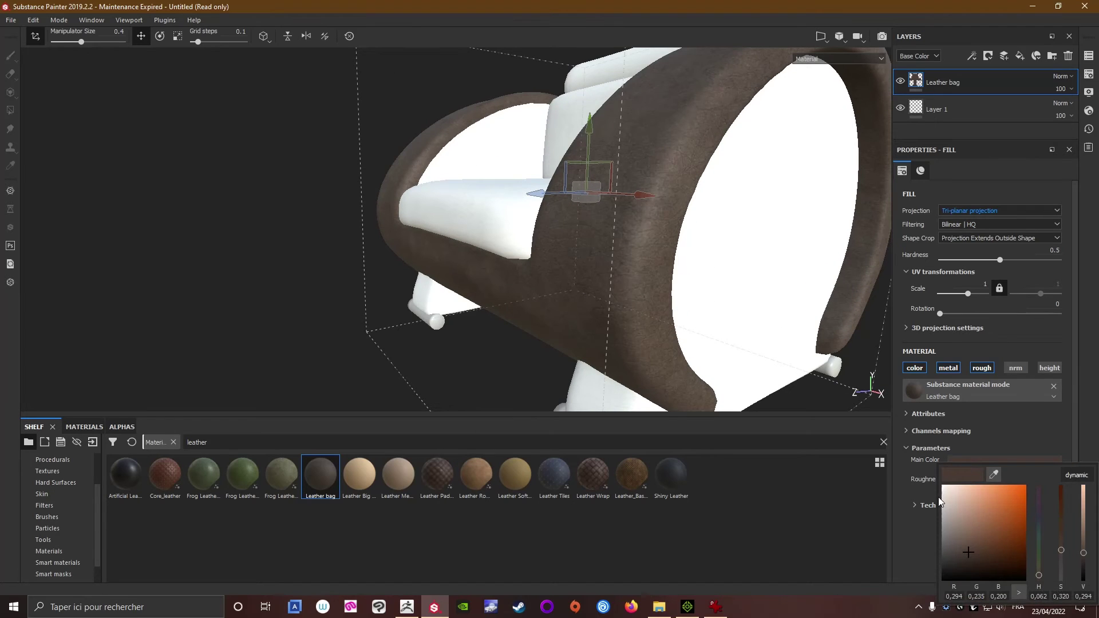
pyautogui.moveTo(939, 497)
pyautogui.mouseDown()
pyautogui.moveTo(937, 486)
pyautogui.moveTo(940, 534)
pyautogui.mouseUp()
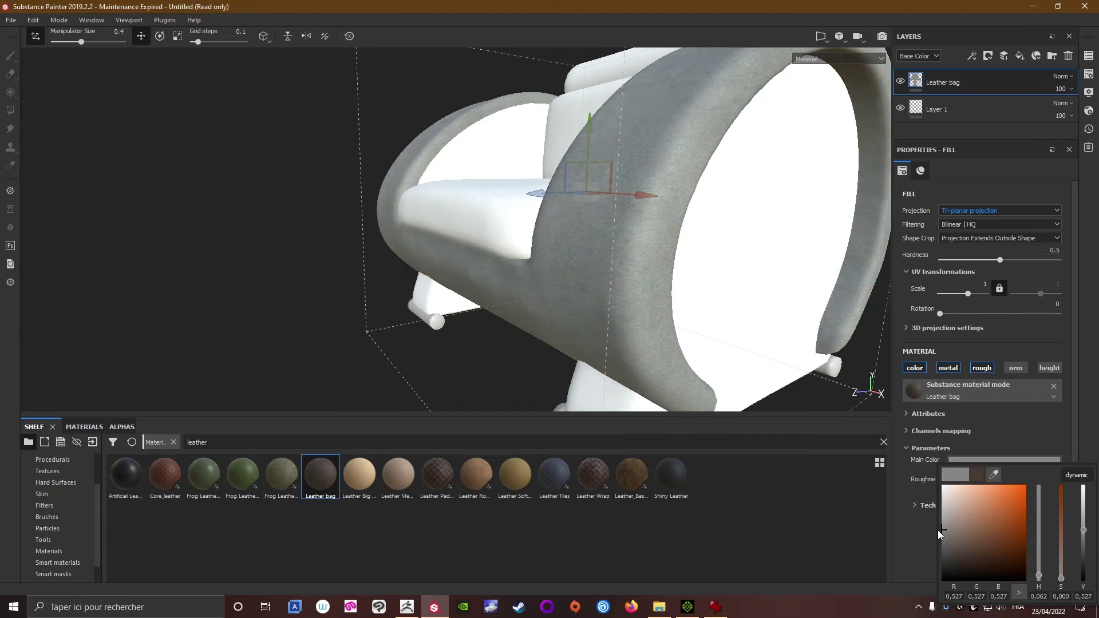
# Compare the armchair with the reference photo and inspect the grey shell and white panels from several sides.
pyautogui.scroll(-3, 699, 327)
pyautogui.keyDown('alt'); pyautogui.moveTo(594, 329); pyautogui.dragTo(534, 361); pyautogui.keyUp('alt')
pyautogui.click(716, 607)
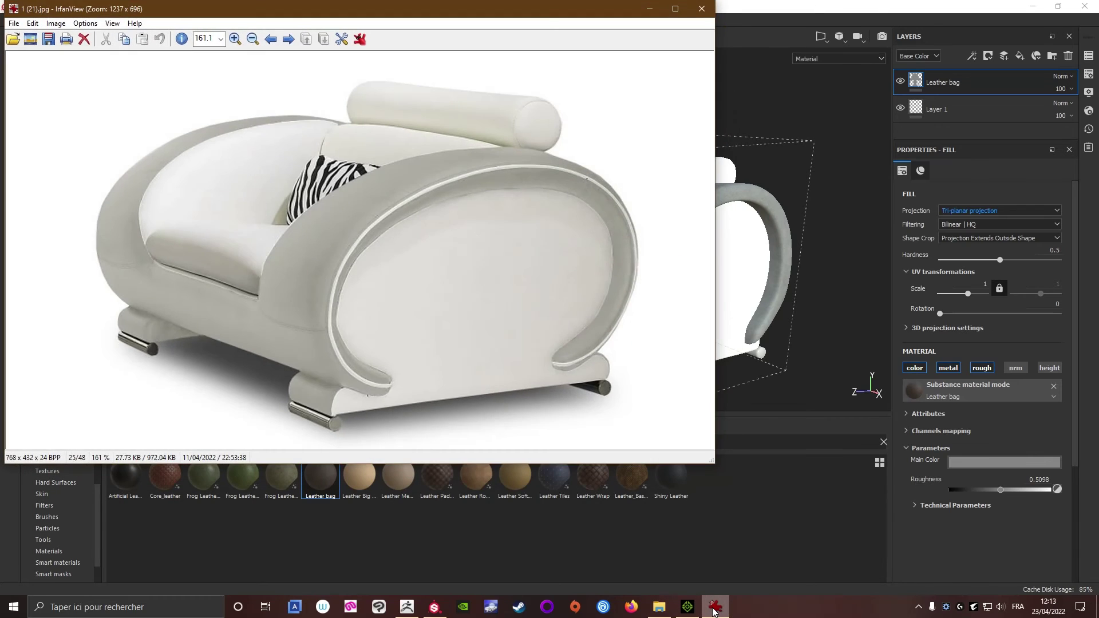
pyautogui.click(715, 607)
pyautogui.keyDown('alt'); pyautogui.moveTo(605, 292); pyautogui.dragTo(609, 322); pyautogui.keyUp('alt')
pyautogui.keyDown('alt'); pyautogui.moveTo(676, 335); pyautogui.dragTo(596, 310, button='middle'); pyautogui.keyUp('alt')
pyautogui.scroll(2, 568, 304)
pyautogui.keyDown('alt'); pyautogui.moveTo(569, 304); pyautogui.dragTo(606, 301); pyautogui.keyUp('alt')
pyautogui.scroll(-2, 564, 307)
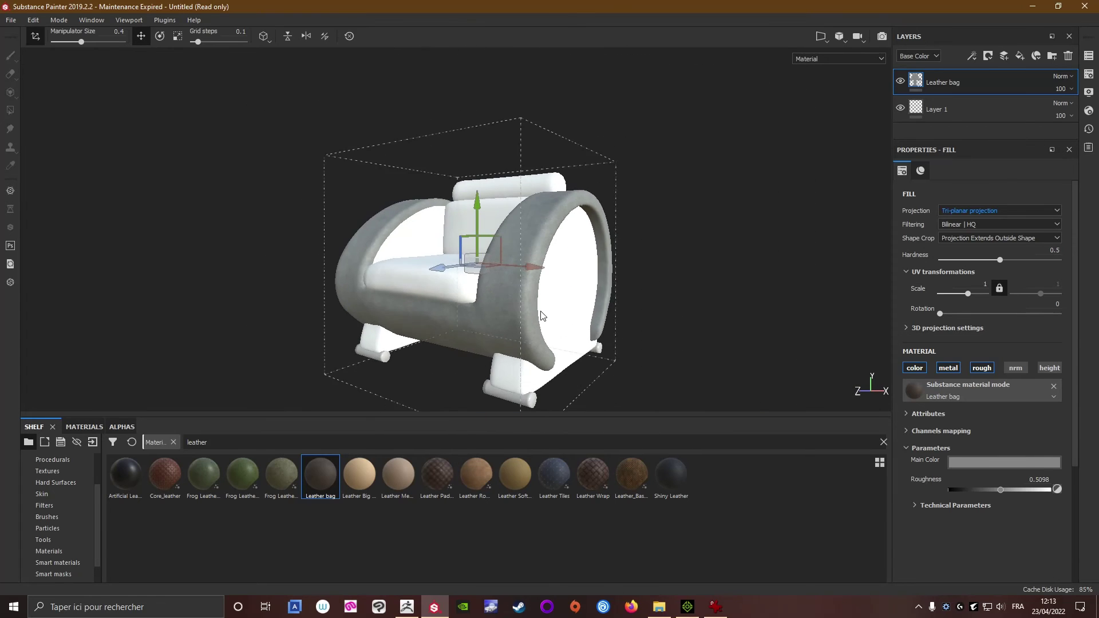
pyautogui.keyDown('alt'); pyautogui.moveTo(540, 315); pyautogui.dragTo(252, 277); pyautogui.keyUp('alt')
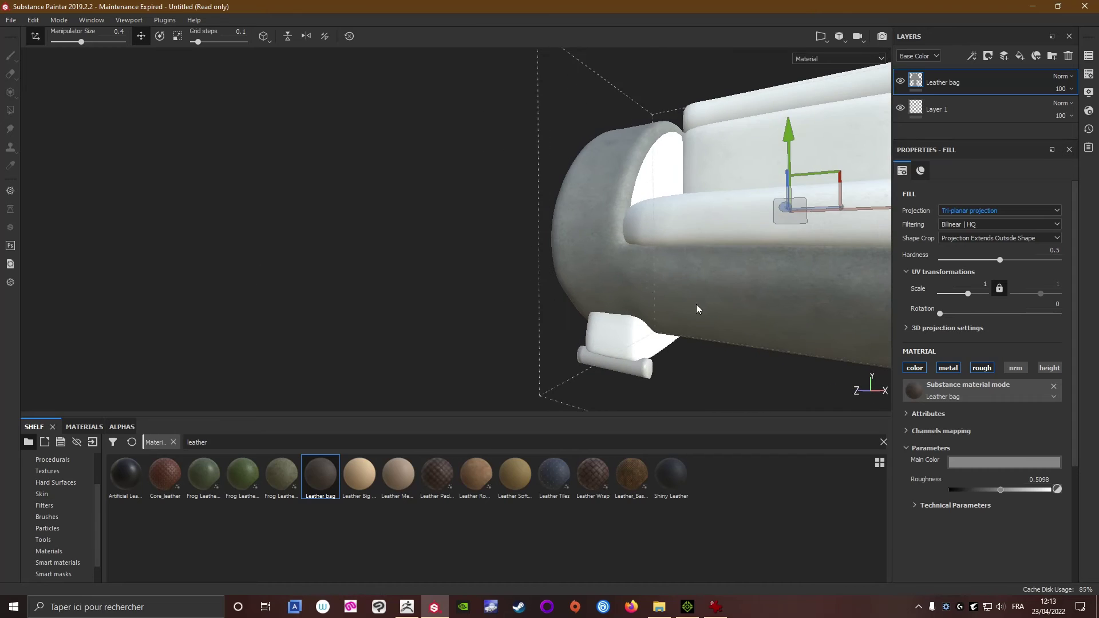
pyautogui.keyDown('alt'); pyautogui.moveTo(697, 309); pyautogui.dragTo(620, 329, button='middle'); pyautogui.keyUp('alt')
pyautogui.scroll(-2, 620, 329)
pyautogui.keyDown('alt'); pyautogui.moveTo(620, 328); pyautogui.dragTo(461, 314); pyautogui.keyUp('alt')
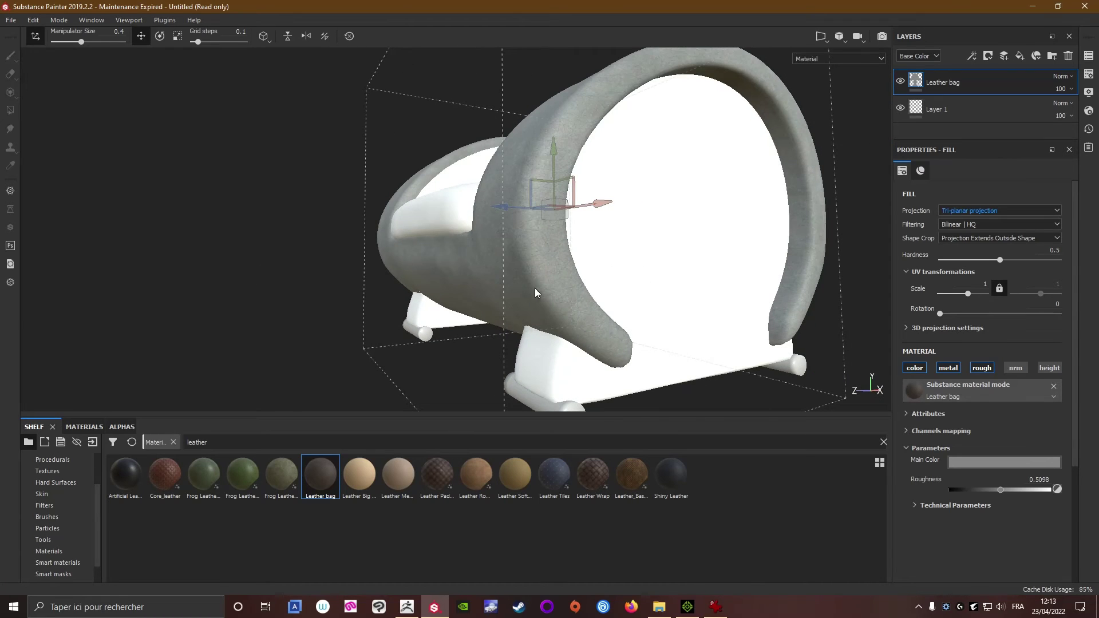
# Search the material shelf for iron, apply Iron Pure to the cylindrical feet, and compare them with the reference photo.
pyautogui.click(884, 442)
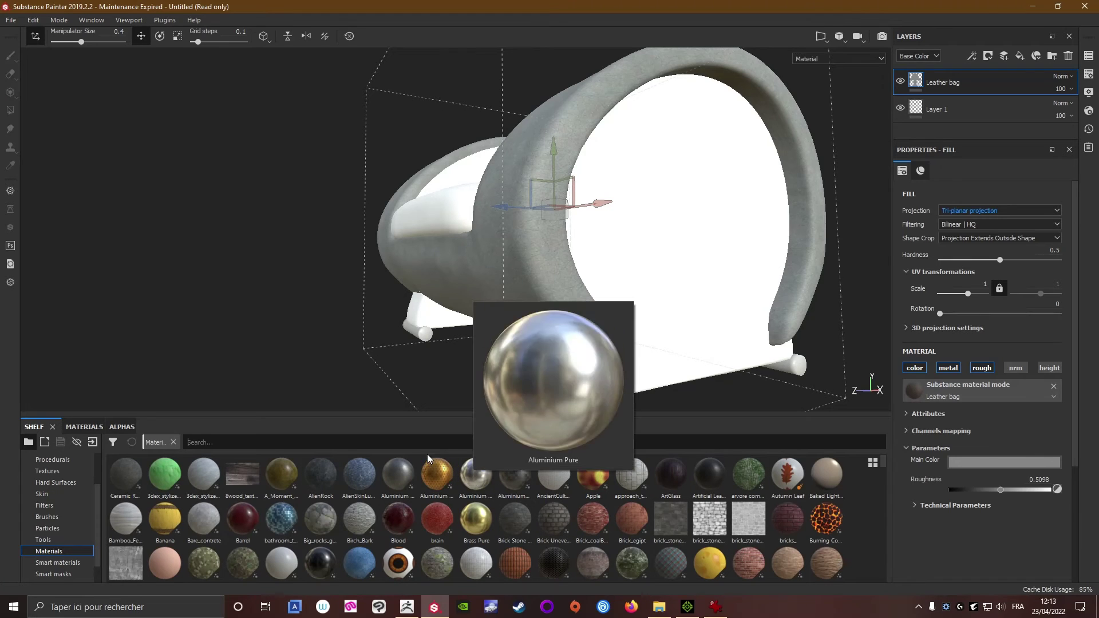
pyautogui.write('iron')
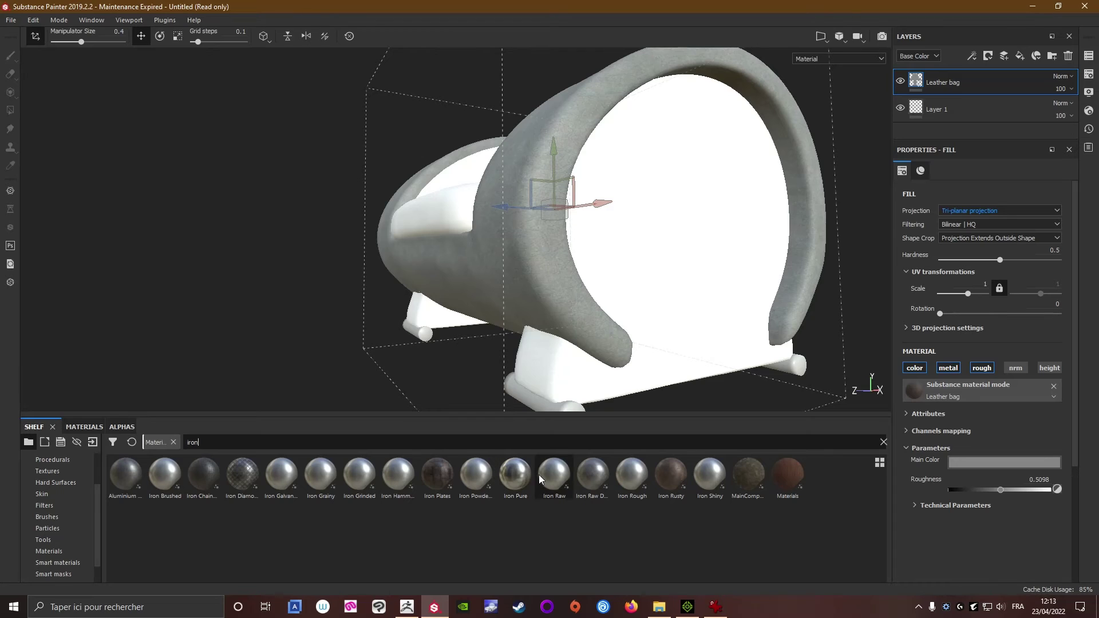
pyautogui.keyDown('alt'); pyautogui.moveTo(538, 343); pyautogui.dragTo(551, 219, button='middle'); pyautogui.keyUp('alt')
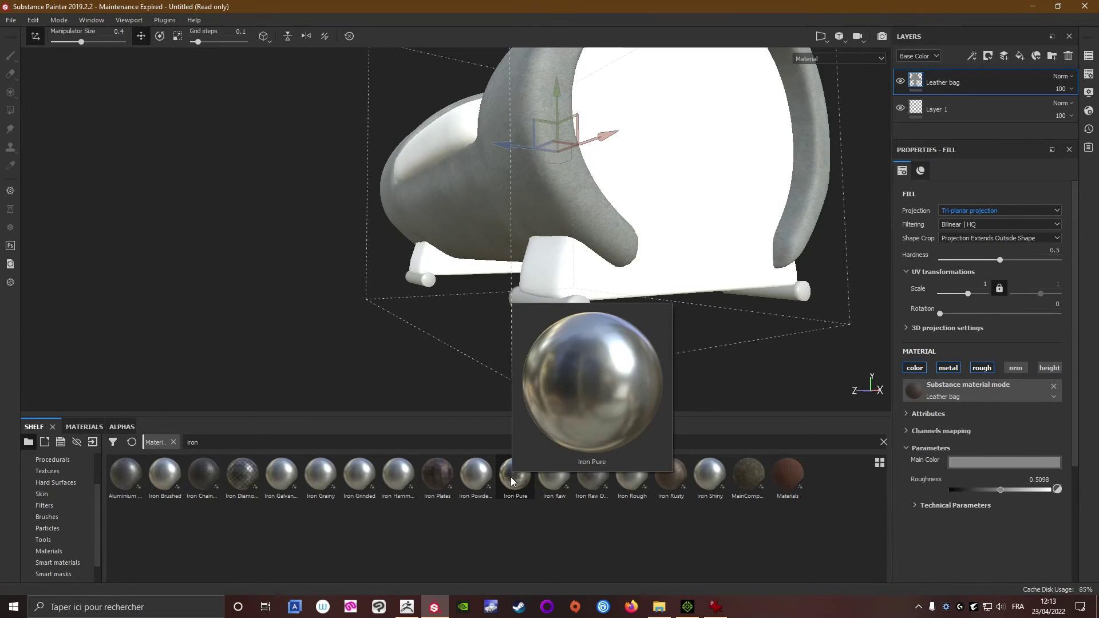
pyautogui.moveTo(514, 478); pyautogui.dragTo(573, 316)
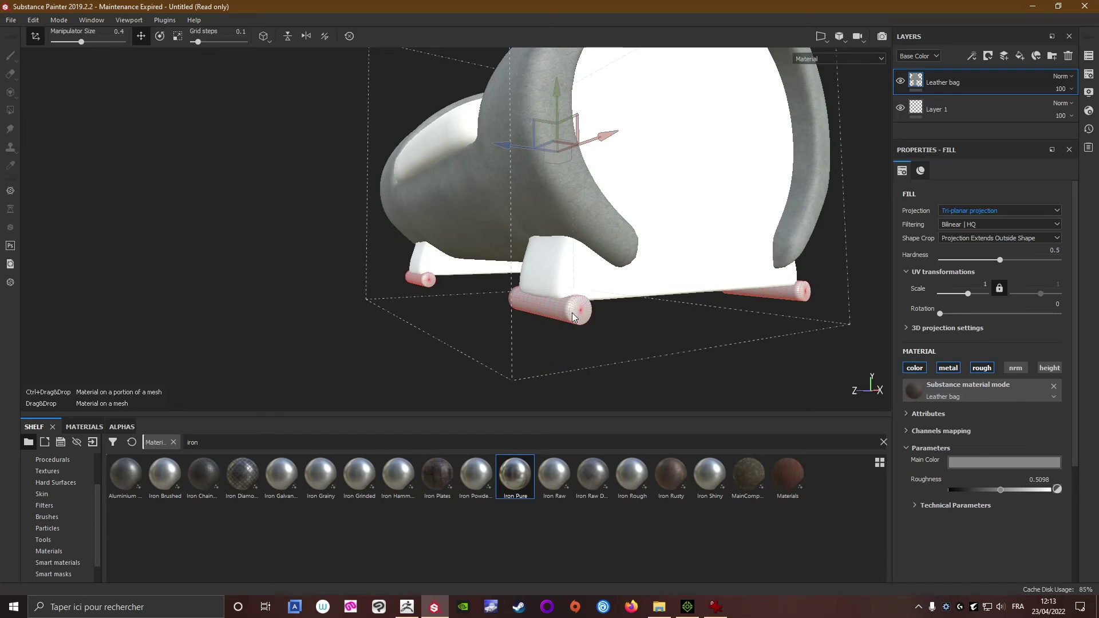
pyautogui.keyDown('alt'); pyautogui.moveTo(590, 229); pyautogui.dragTo(573, 401); pyautogui.keyUp('alt')
pyautogui.scroll(-3, 600, 226)
pyautogui.click(715, 607)
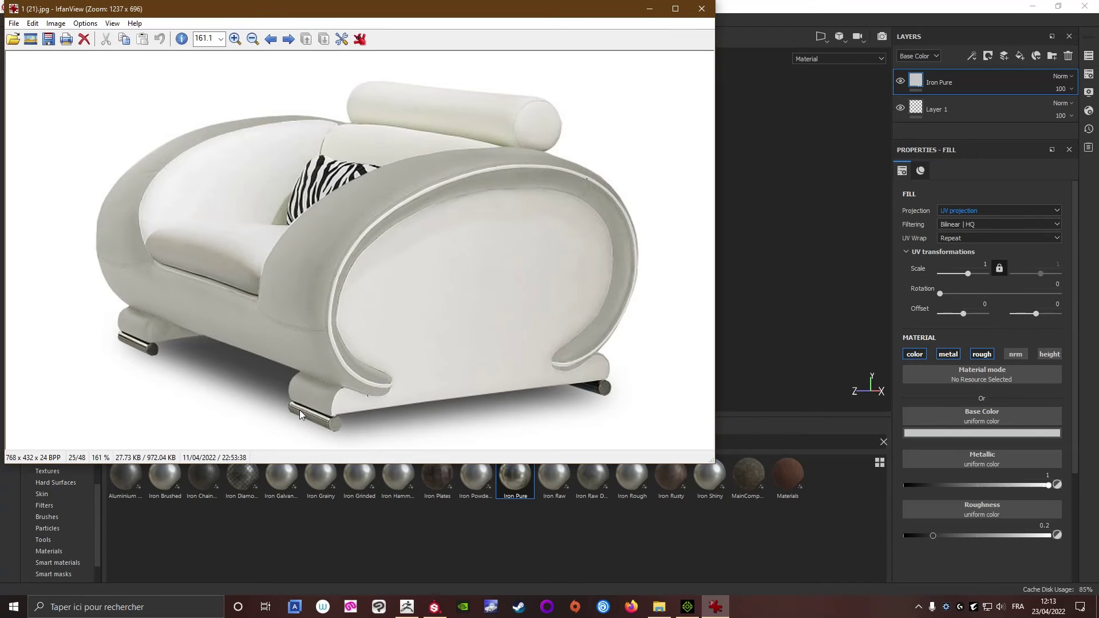
pyautogui.click(716, 608)
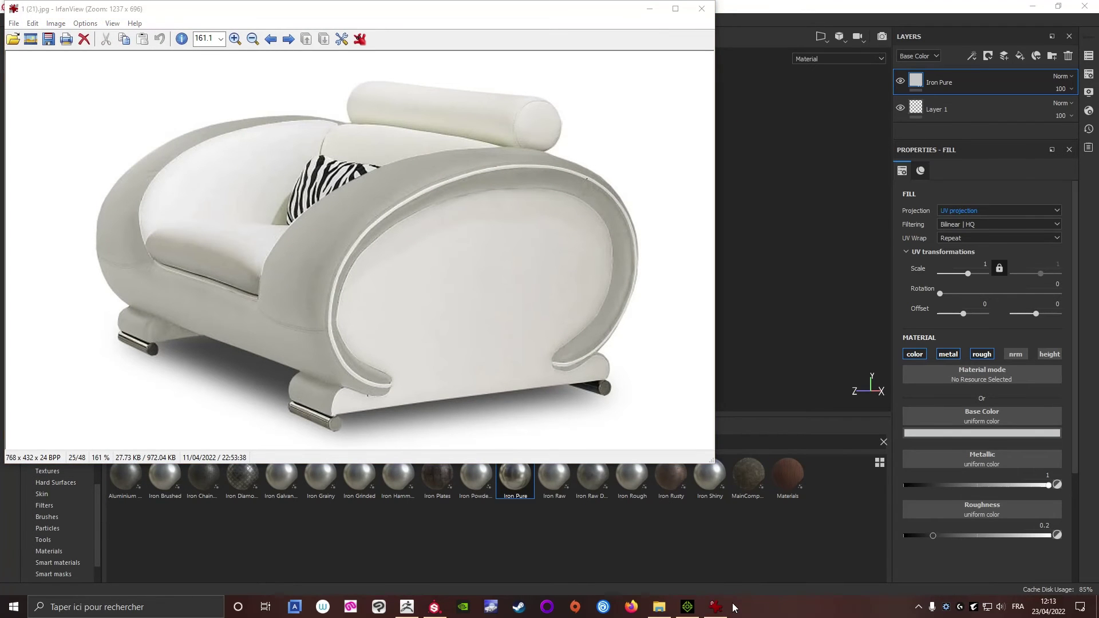
pyautogui.click(758, 250)
pyautogui.moveTo(510, 260)
pyautogui.keyDown('alt'); pyautogui.mouseDown()
pyautogui.moveTo(517, 270)
pyautogui.moveTo(620, 263)
pyautogui.mouseUp(); pyautogui.keyUp('alt')
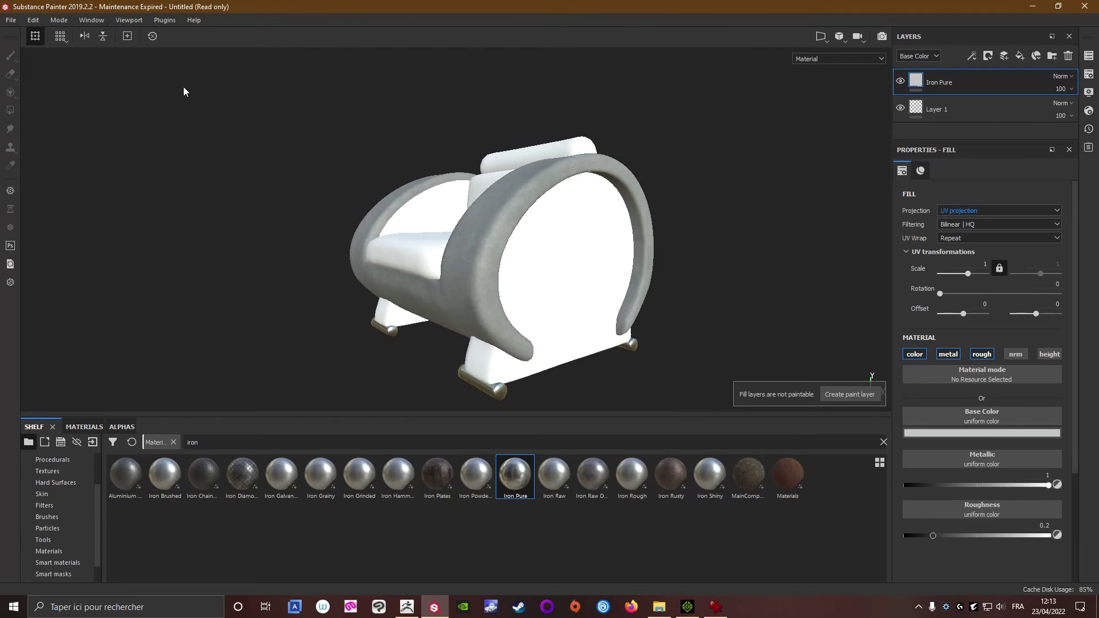
# Save the project under the name Fauteuil 1 in the Batiments folder.
pyautogui.click(11, 20)
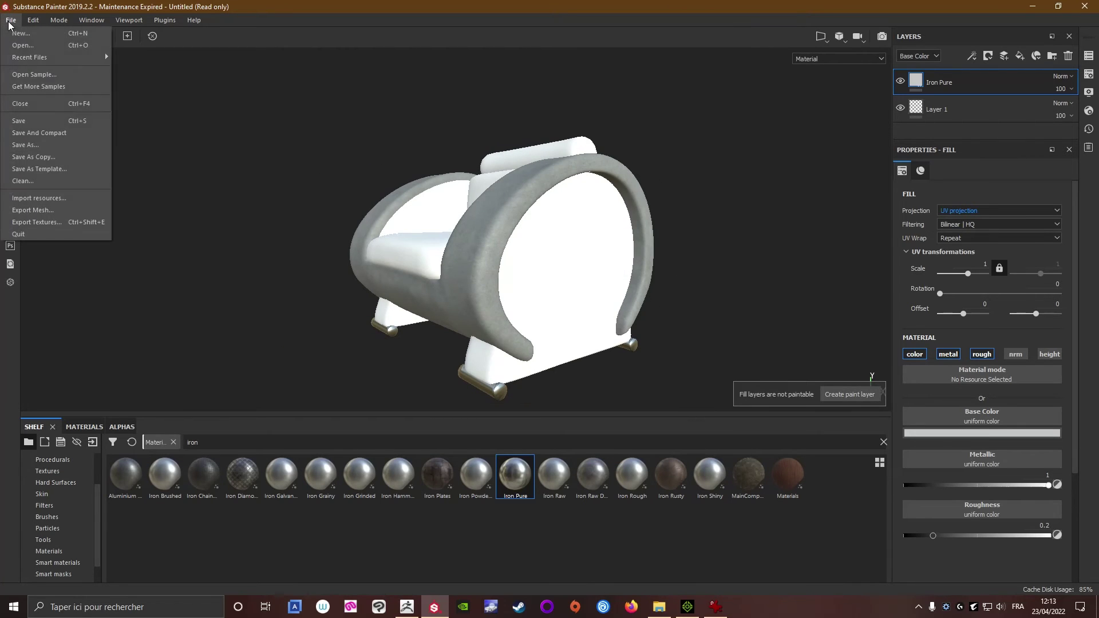
pyautogui.click(23, 147)
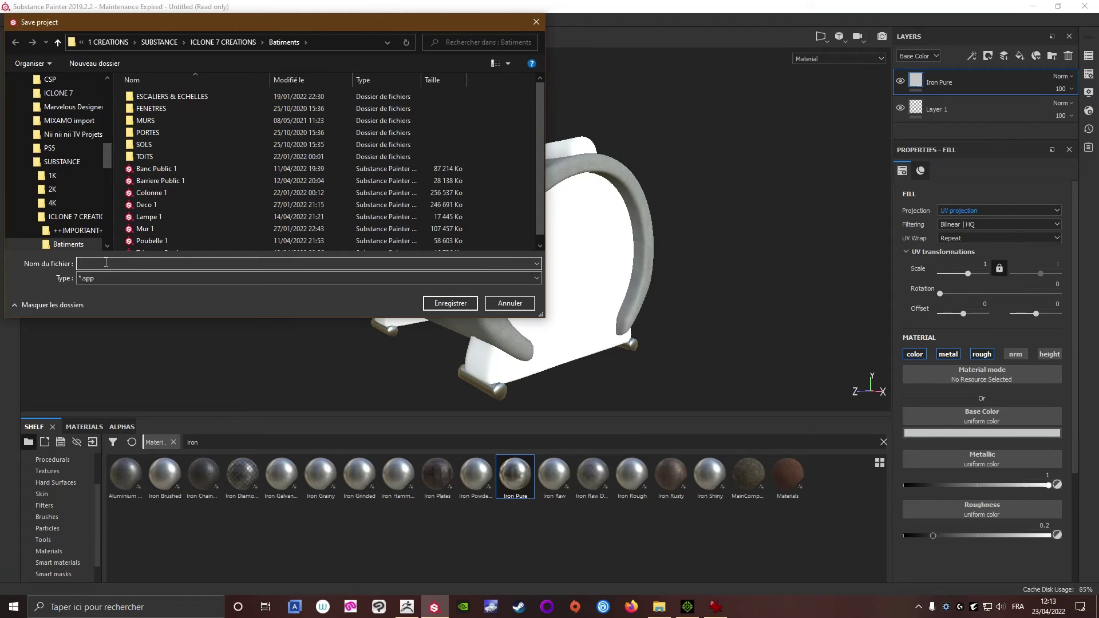
pyautogui.write('Fauteuil 1')
pyautogui.click(457, 304)
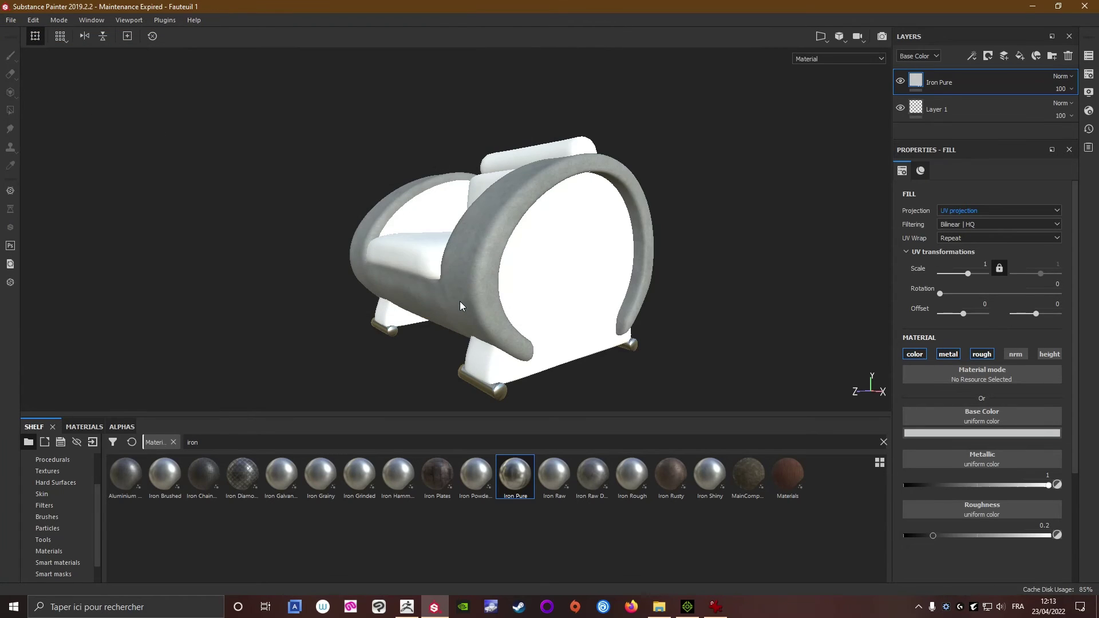
# Check the armchair's side against the reference photo, then add an empty paint layer above Leather bag in the Base texture set.
pyautogui.keyDown('alt'); pyautogui.moveTo(574, 248); pyautogui.dragTo(620, 545); pyautogui.keyUp('alt')
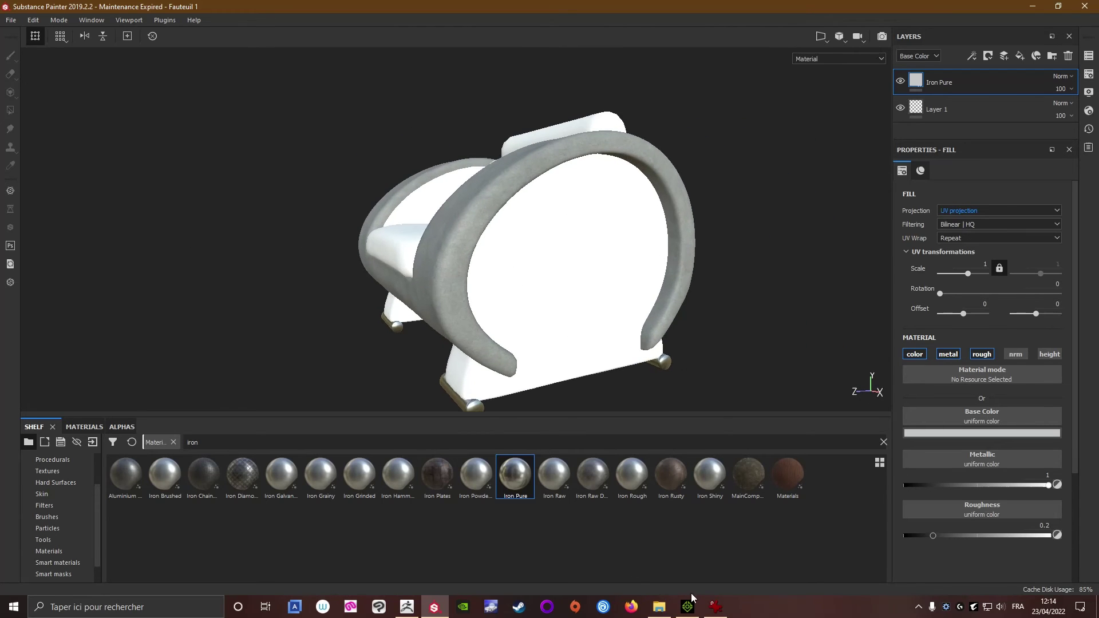
pyautogui.click(715, 607)
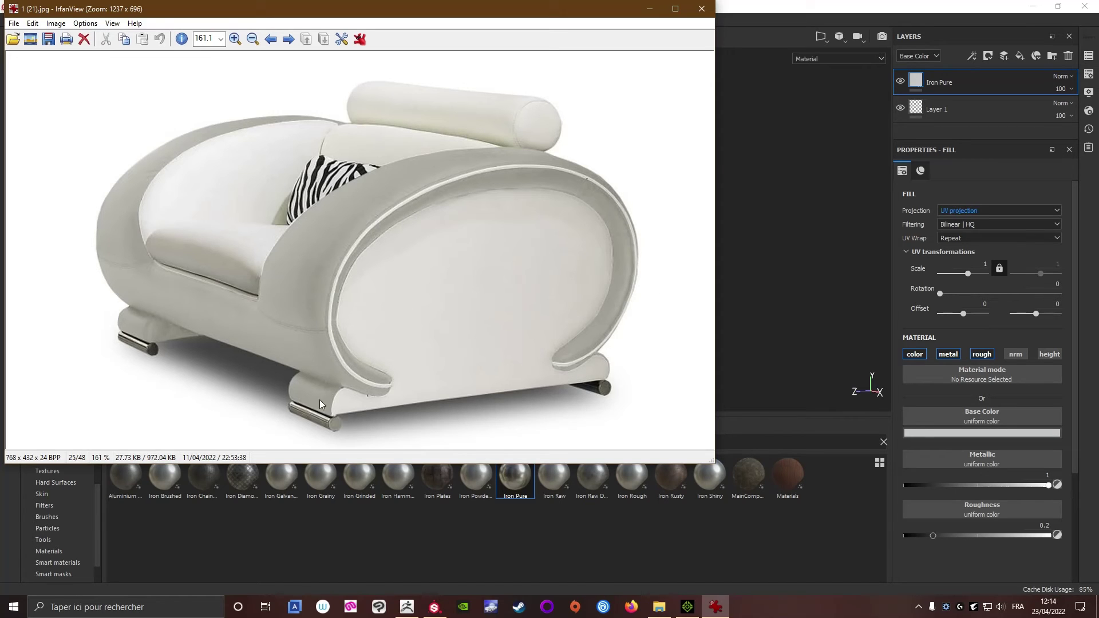
pyautogui.click(823, 123)
pyautogui.keyDown('alt'); pyautogui.moveTo(517, 299); pyautogui.dragTo(716, 275); pyautogui.keyUp('alt')
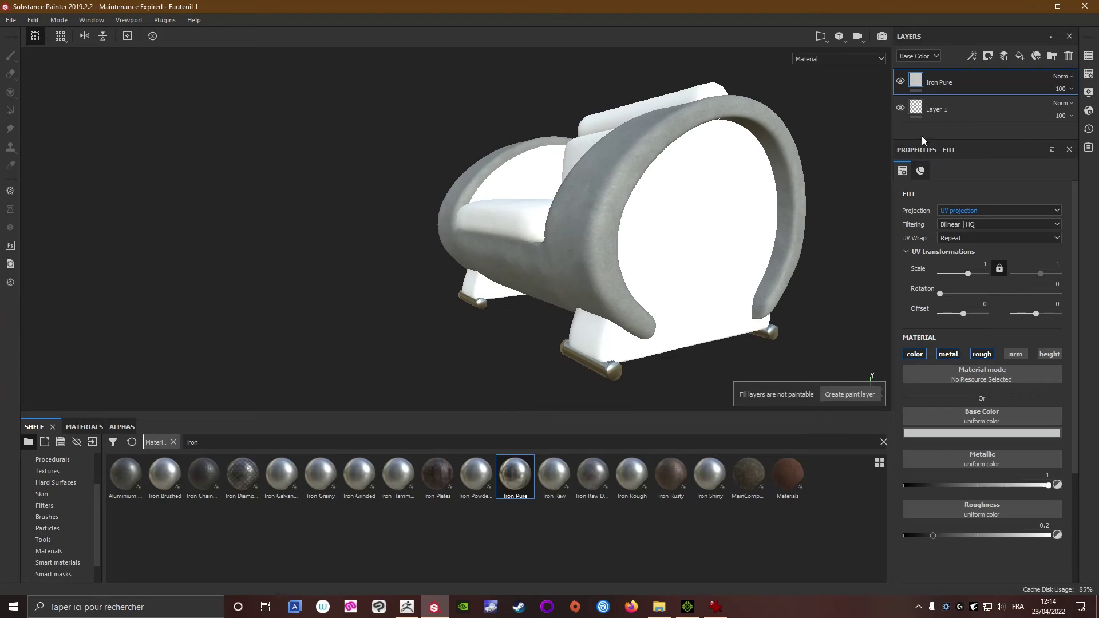
pyautogui.click(1089, 57)
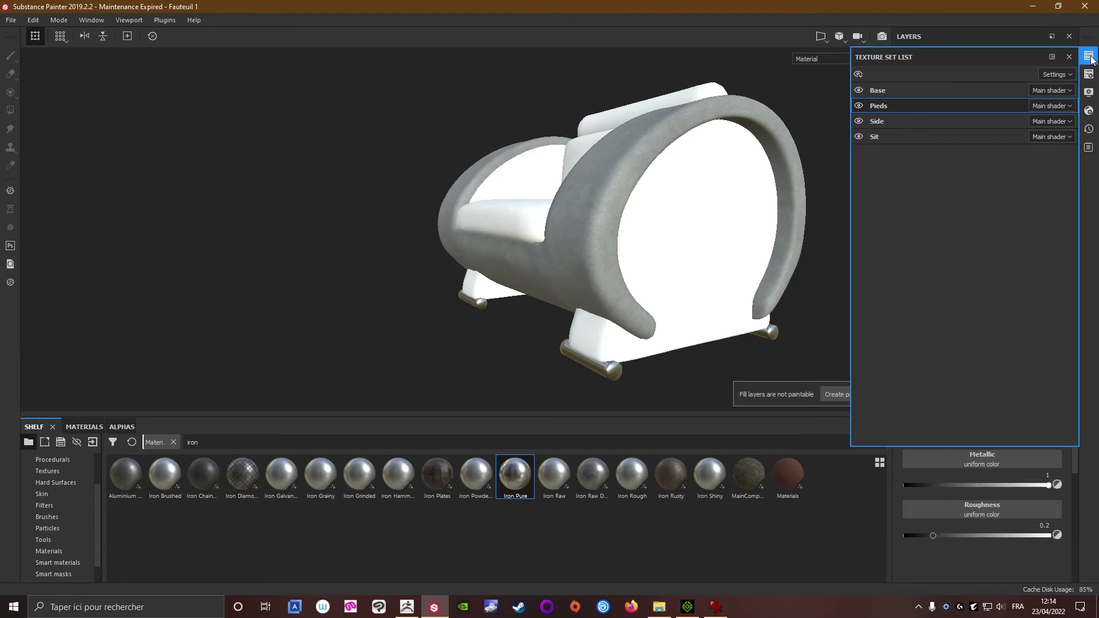
pyautogui.click(886, 91)
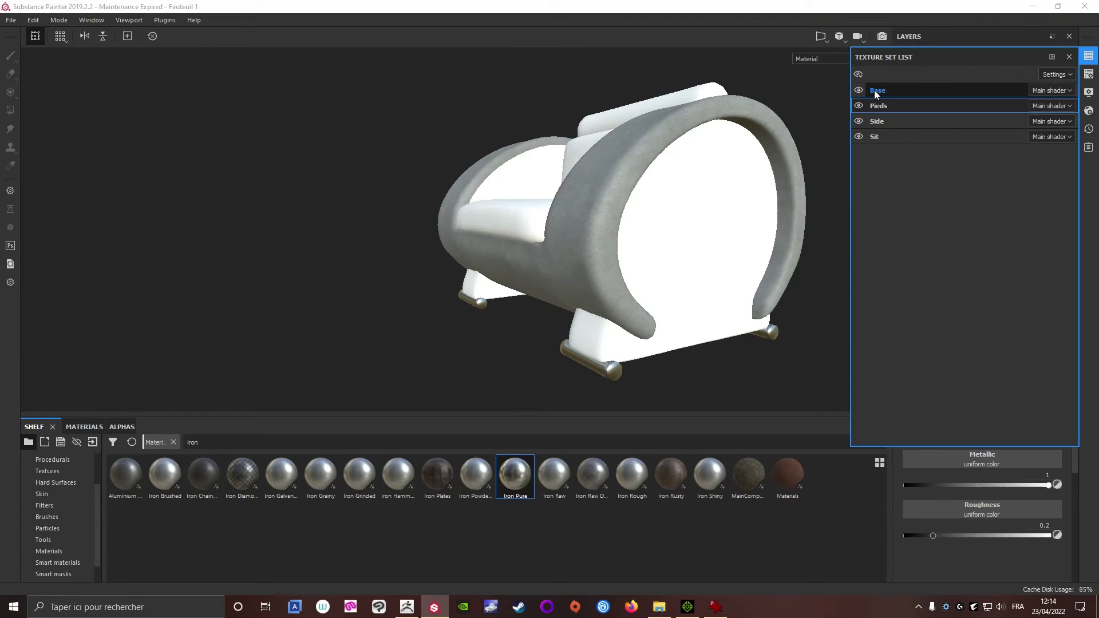
pyautogui.click(874, 91)
pyautogui.click(1081, 56)
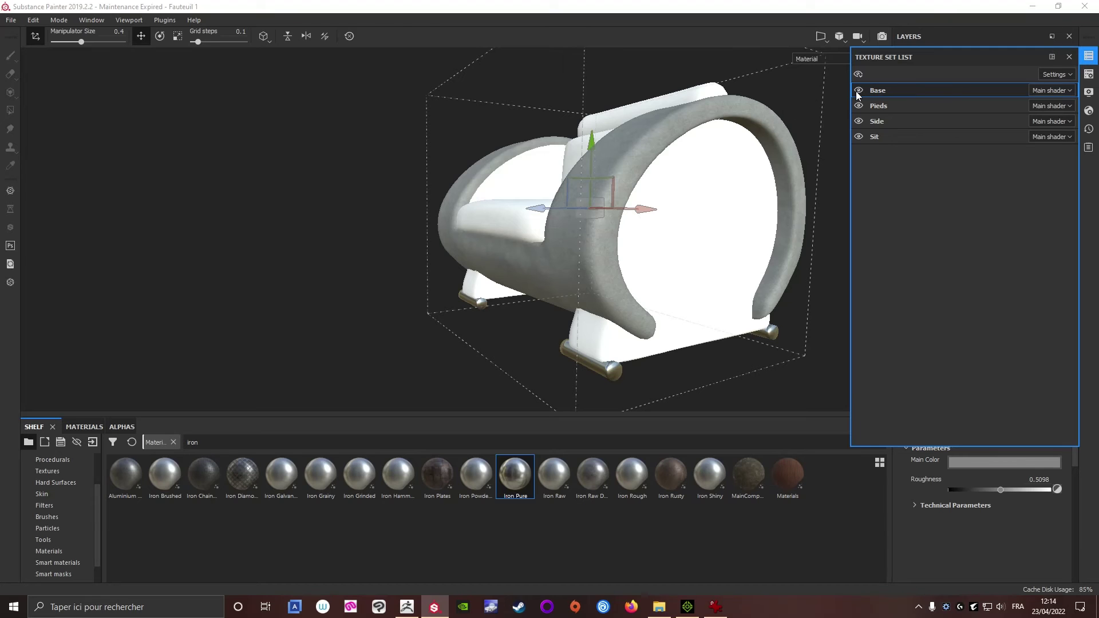
pyautogui.click(1087, 57)
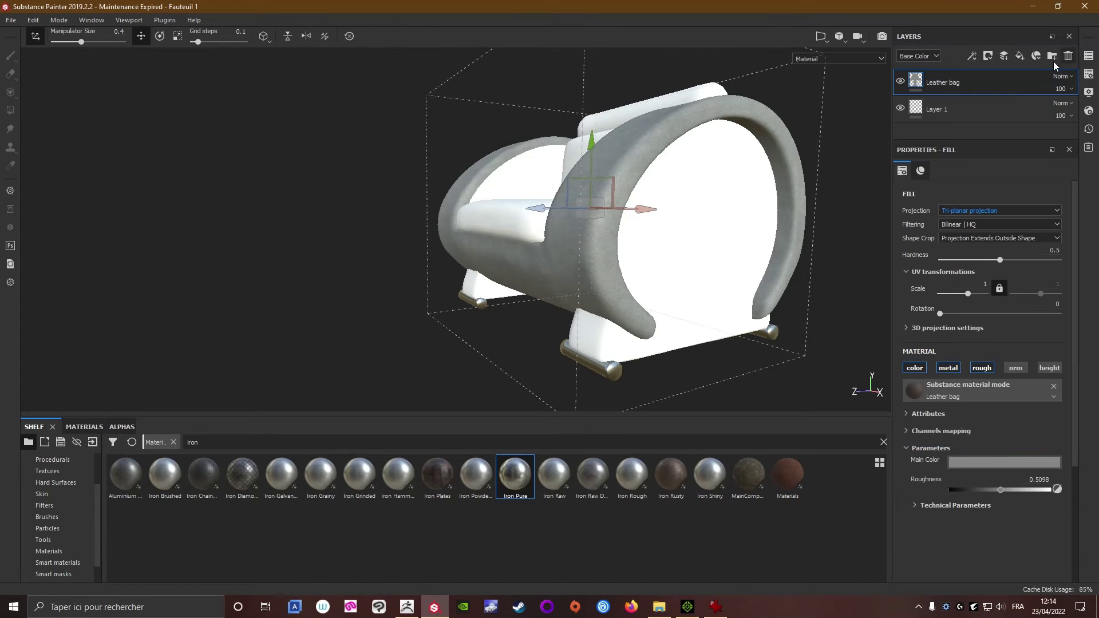
pyautogui.keyDown('alt'); pyautogui.moveTo(619, 271); pyautogui.dragTo(519, 269); pyautogui.keyUp('alt')
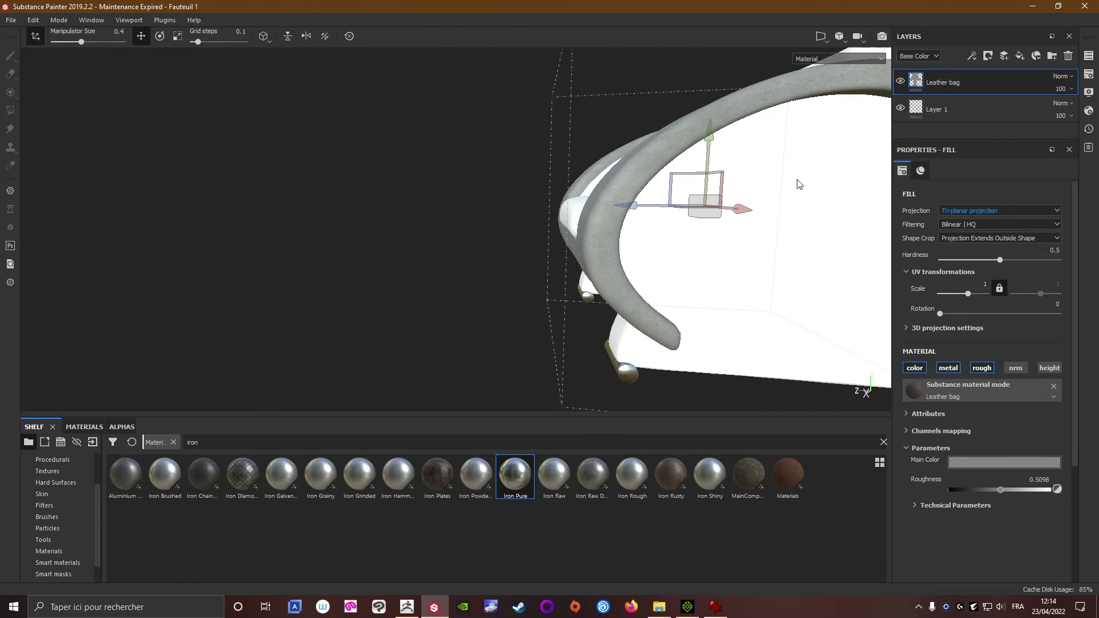
pyautogui.click(1003, 60)
# Examine the grey shell's rim with the armchair's side facing the view, and look through the shelf's resource categories.
pyautogui.keyDown('alt'); pyautogui.moveTo(574, 358); pyautogui.dragTo(535, 322); pyautogui.keyUp('alt')
pyautogui.scroll(2, 536, 323)
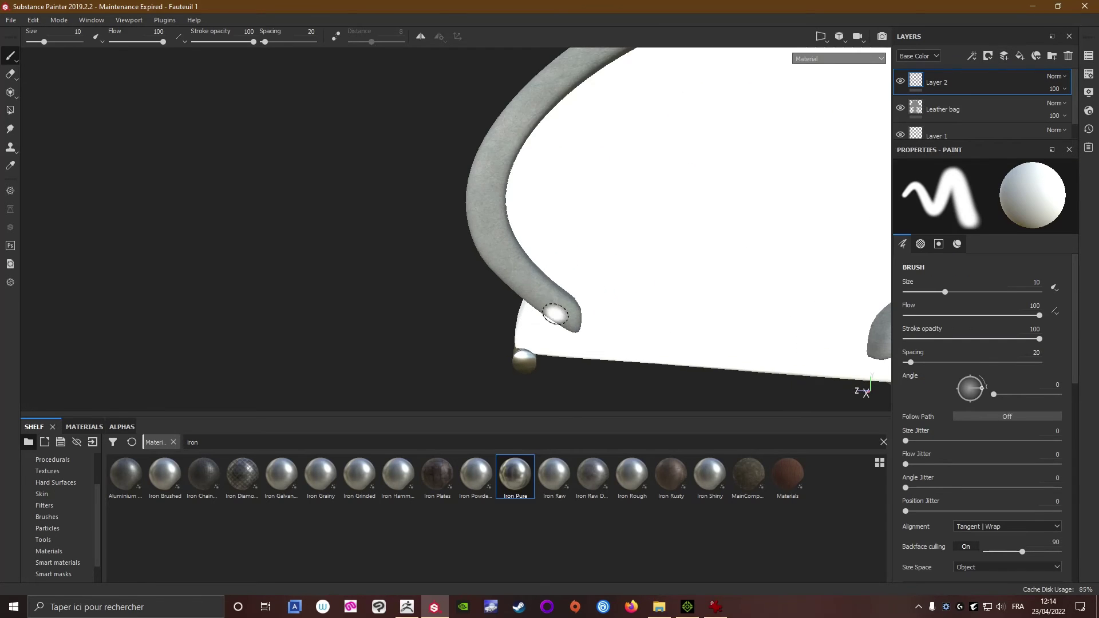
pyautogui.keyDown('alt'); pyautogui.moveTo(556, 314); pyautogui.dragTo(395, 361, button='middle'); pyautogui.keyUp('alt')
pyautogui.moveTo(395, 361)
pyautogui.keyDown('alt'); pyautogui.mouseDown()
pyautogui.moveTo(456, 349)
pyautogui.moveTo(444, 347)
pyautogui.mouseUp(); pyautogui.keyUp('alt')
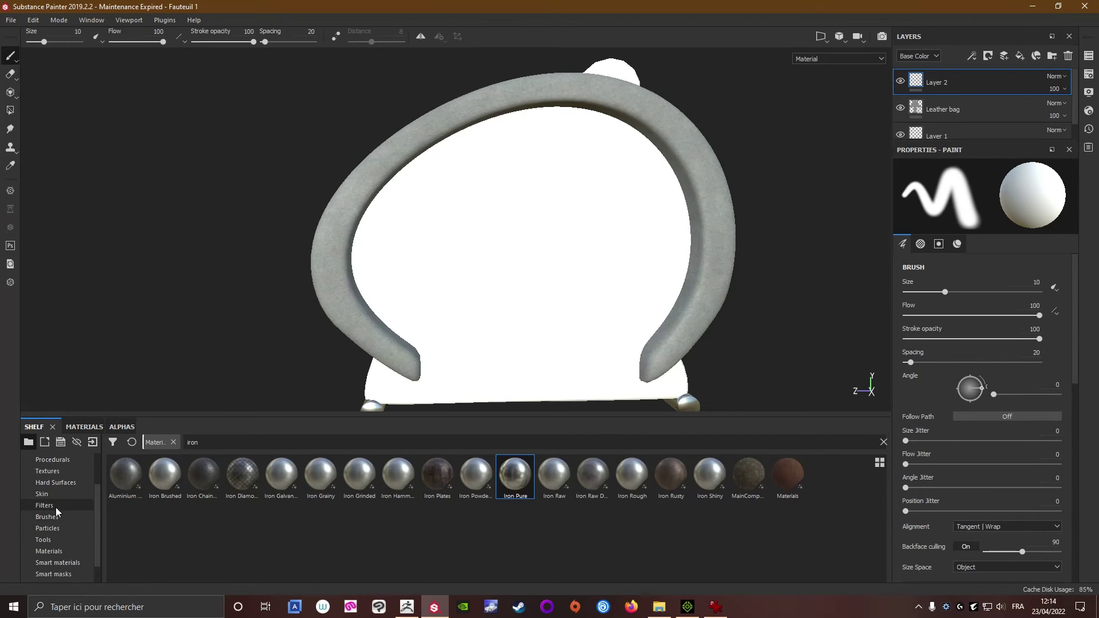
pyautogui.scroll(2, 56, 507)
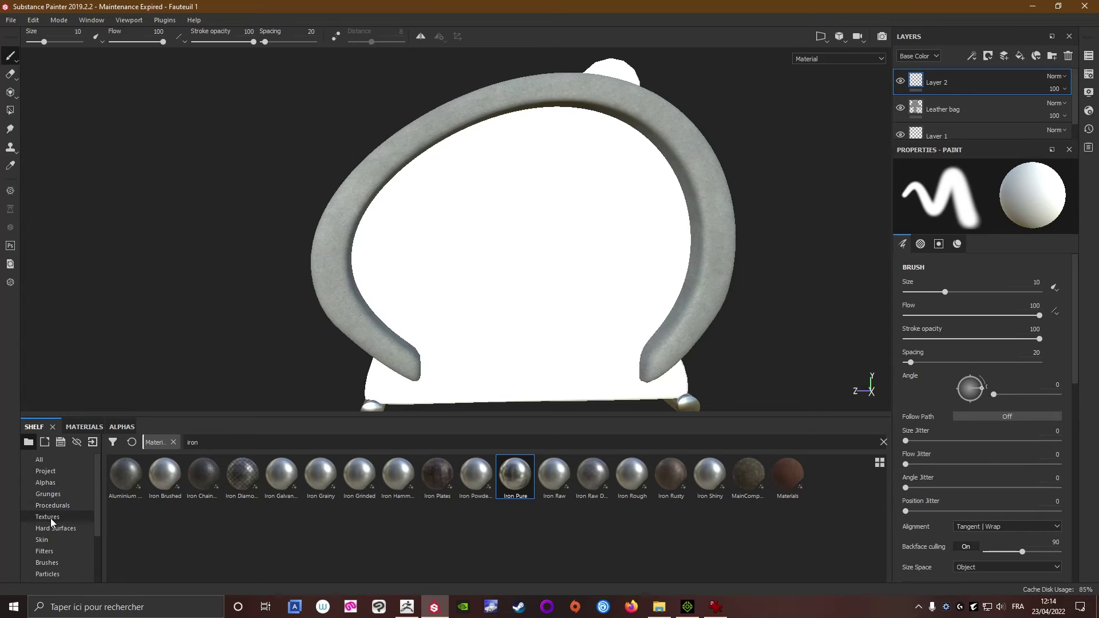
# Choose the Basic Hard brush with a white base color and set its size to 3.85.
pyautogui.scroll(-2, 51, 537)
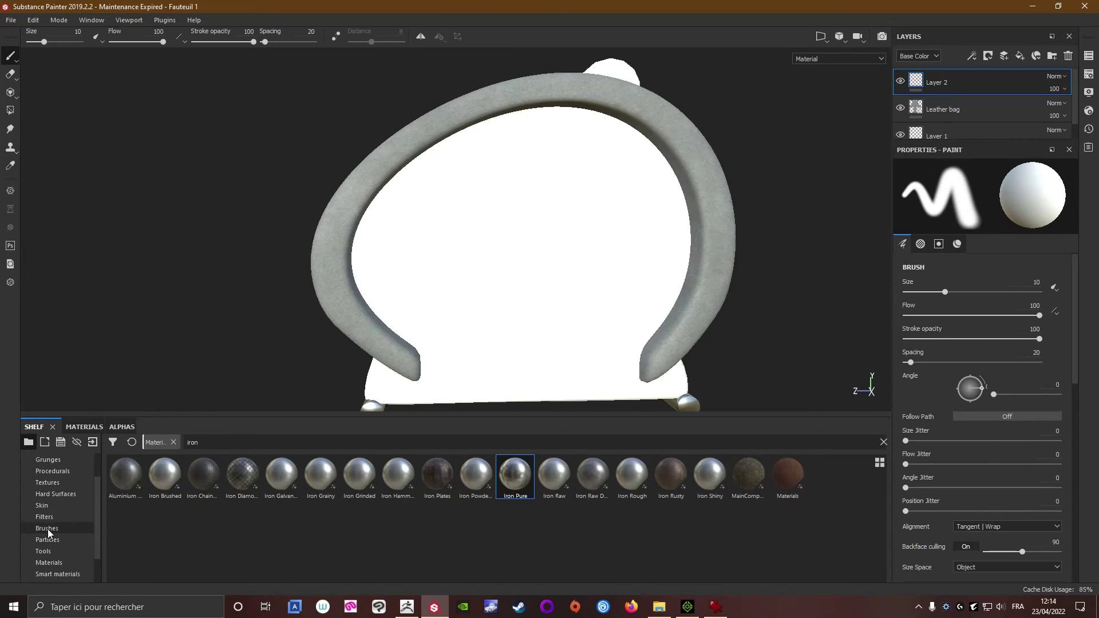
pyautogui.click(47, 529)
pyautogui.click(439, 478)
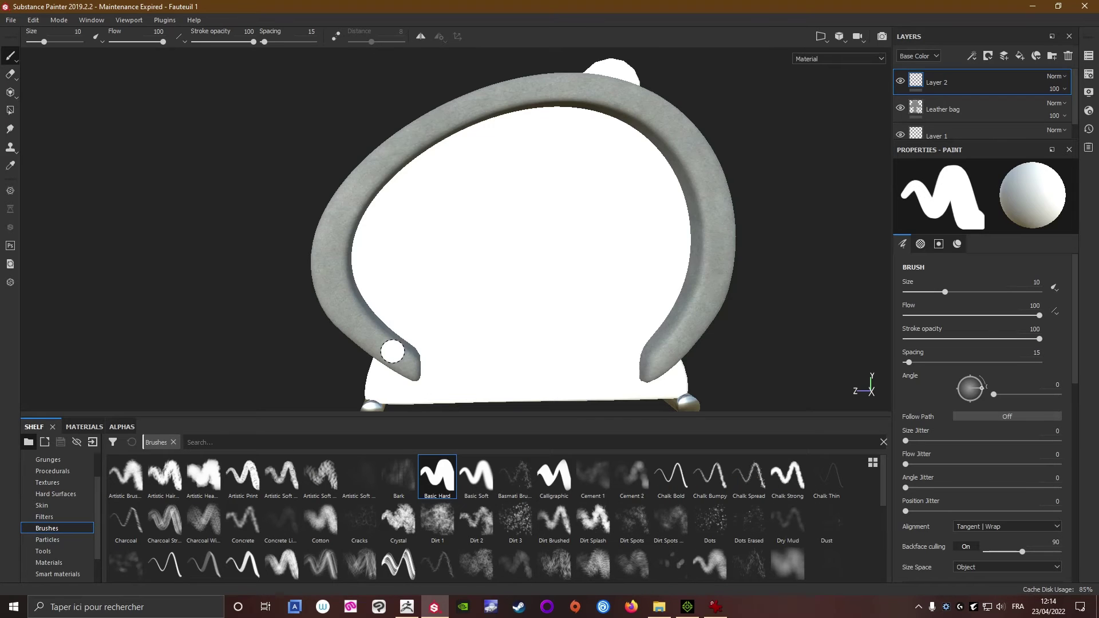
pyautogui.scroll(-10, 1000, 421)
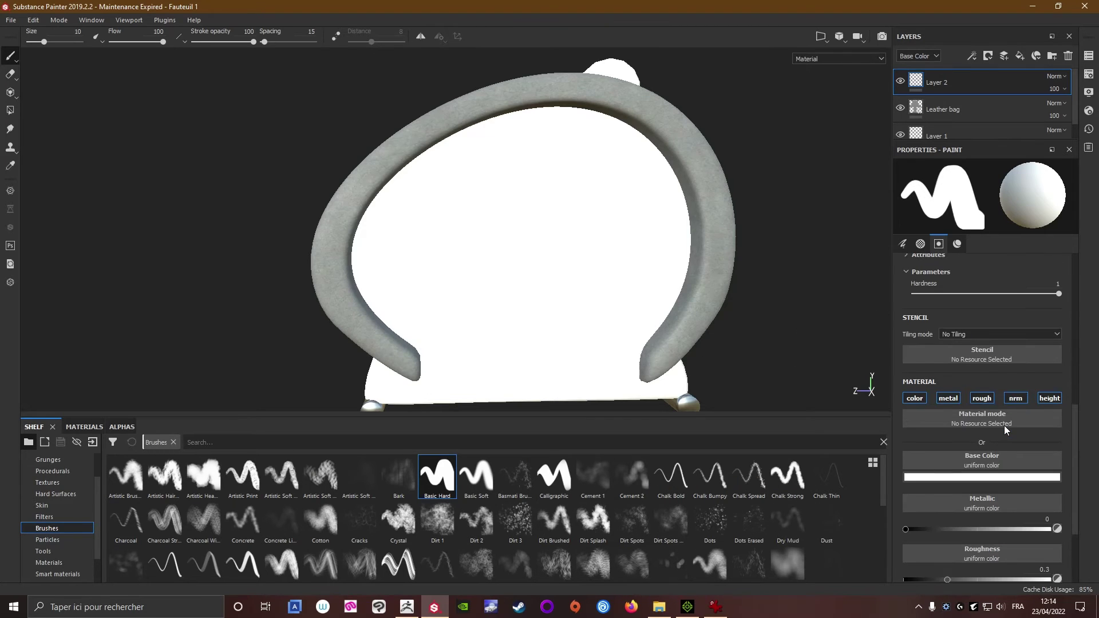
pyautogui.click(943, 478)
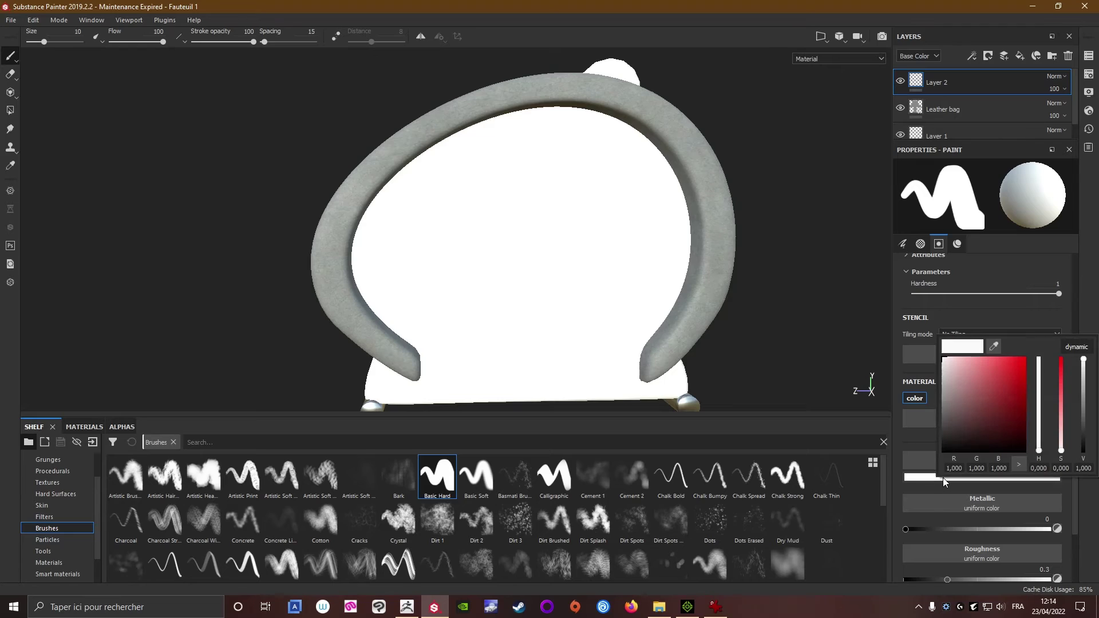
pyautogui.click(800, 316)
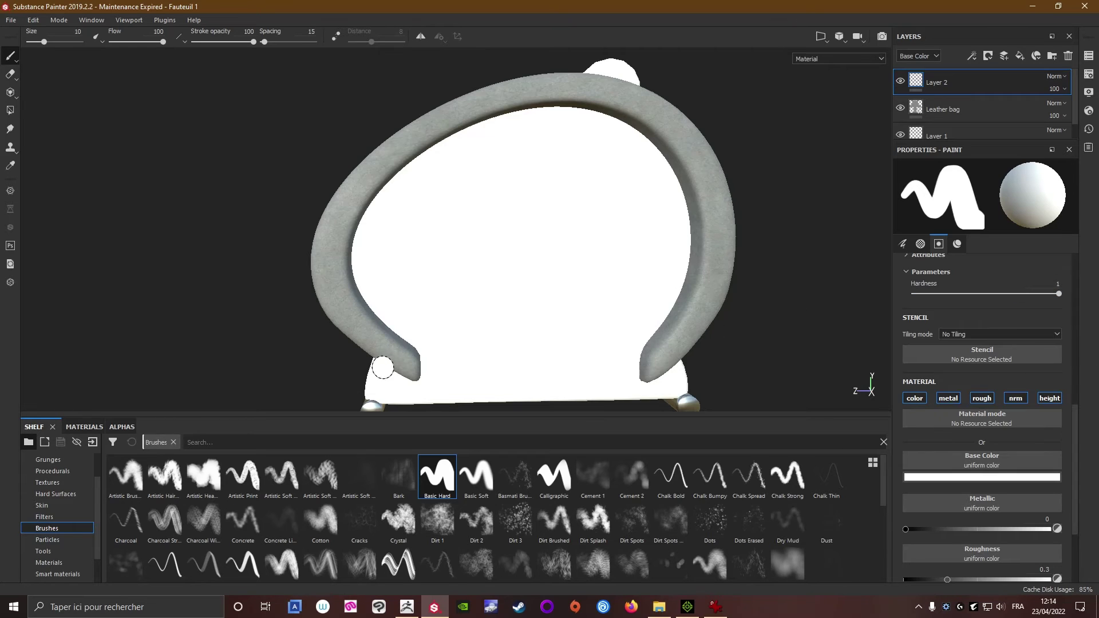
pyautogui.keyDown('ctrl'); pyautogui.moveTo(409, 362); pyautogui.dragTo(407, 366, button='right'); pyautogui.keyUp('ctrl')
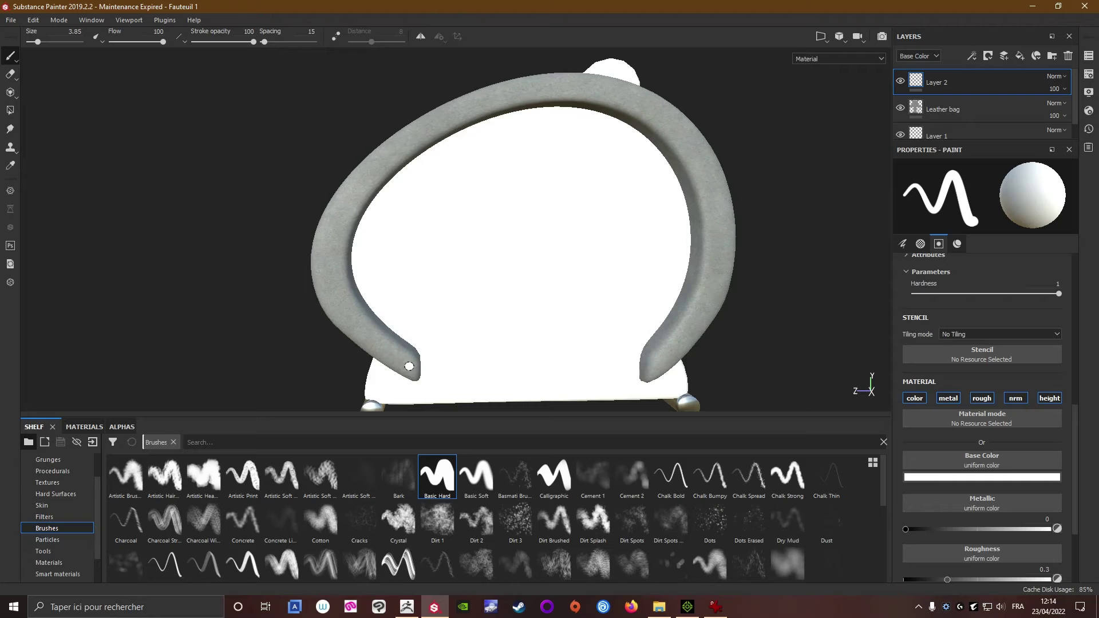
# Turn on symmetry so that strokes are mirrored across both sides of the armchair.
pyautogui.moveTo(409, 367)
pyautogui.keyDown('alt'); pyautogui.mouseDown(button='middle')
pyautogui.moveTo(393, 363)
pyautogui.moveTo(447, 327)
pyautogui.mouseUp(button='middle'); pyautogui.keyUp('alt')
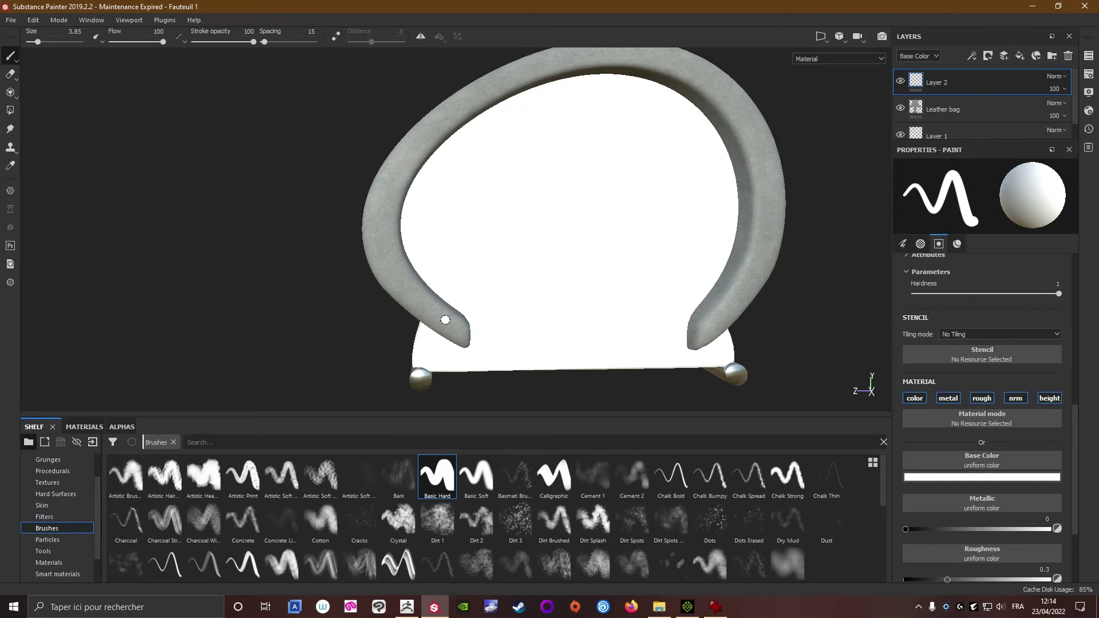
pyautogui.keyDown('alt'); pyautogui.moveTo(359, 341); pyautogui.dragTo(324, 334); pyautogui.keyUp('alt')
pyautogui.scroll(3, 334, 343)
pyautogui.scroll(-5, 423, 345)
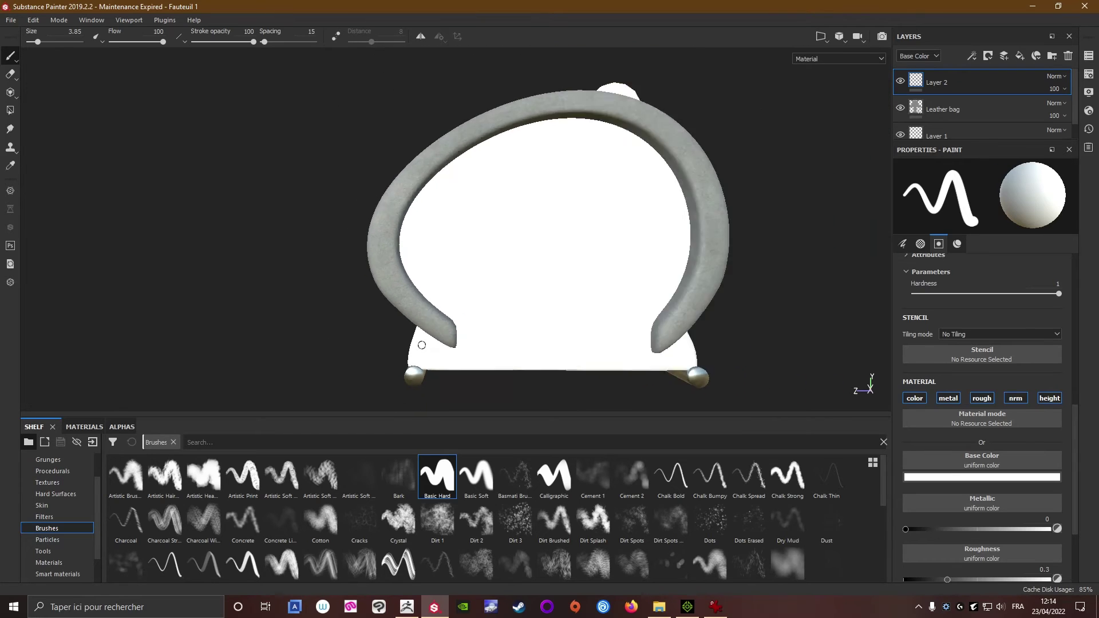
pyautogui.keyDown('alt'); pyautogui.moveTo(422, 345); pyautogui.dragTo(408, 297); pyautogui.keyUp('alt')
pyautogui.press('l')
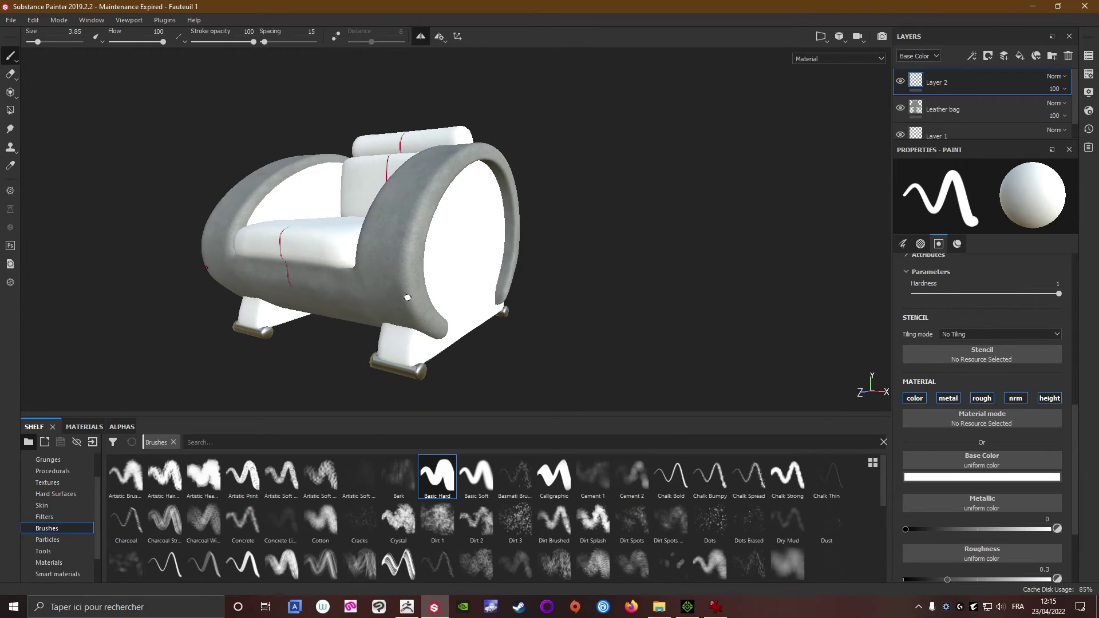
# Look at the grey frame's UV layout in the 2D-only view and return to the 3D-only view.
pyautogui.keyDown('alt'); pyautogui.moveTo(249, 393); pyautogui.dragTo(206, 341); pyautogui.keyUp('alt')
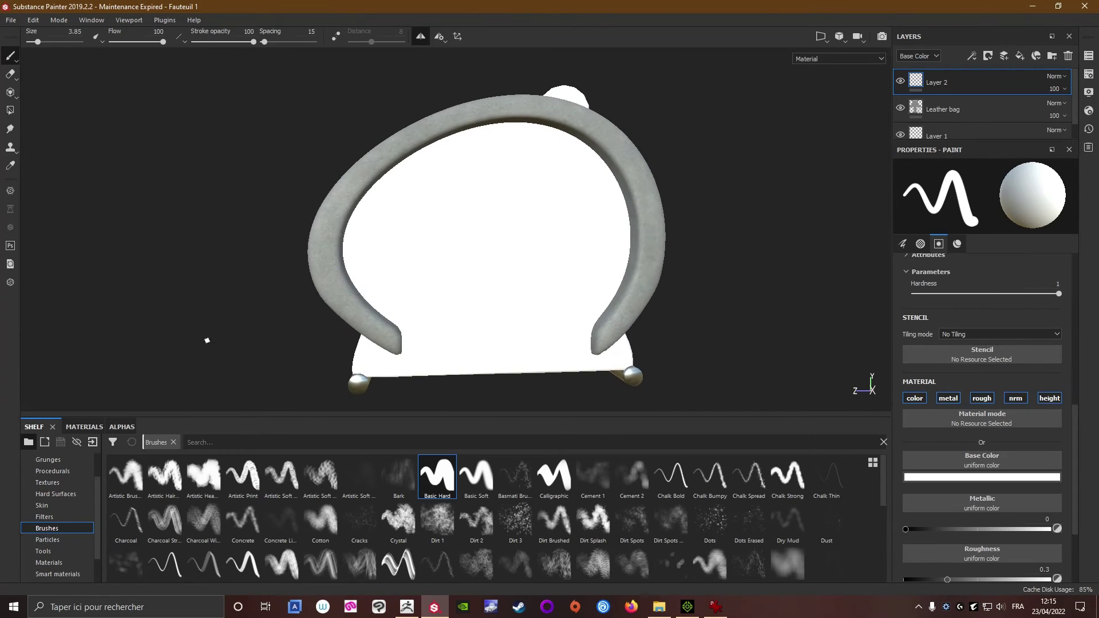
pyautogui.click(825, 40)
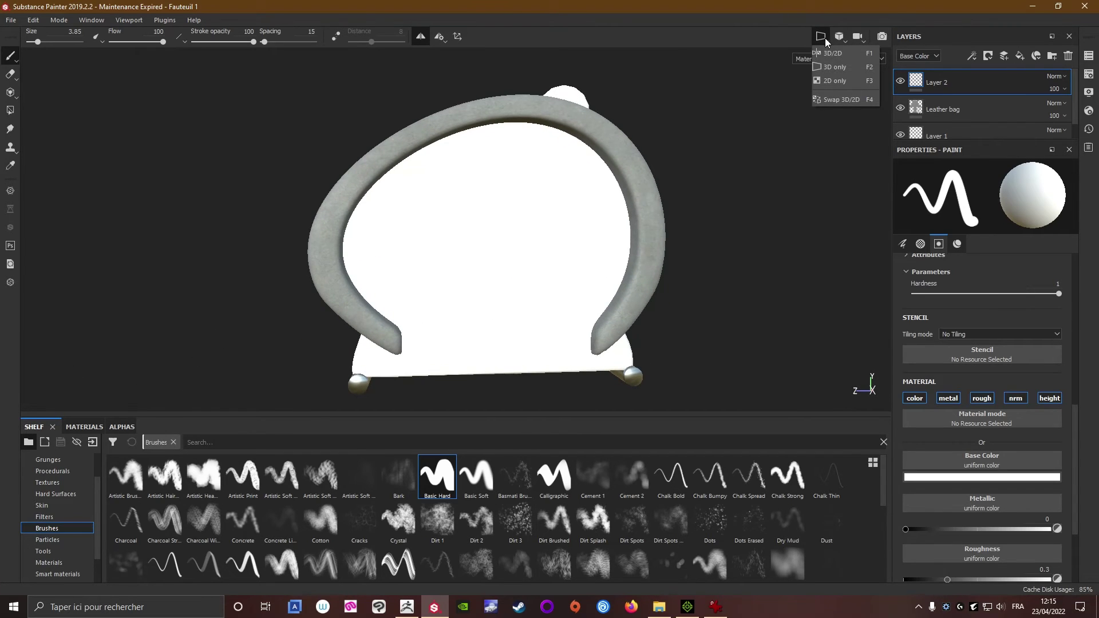
pyautogui.click(833, 81)
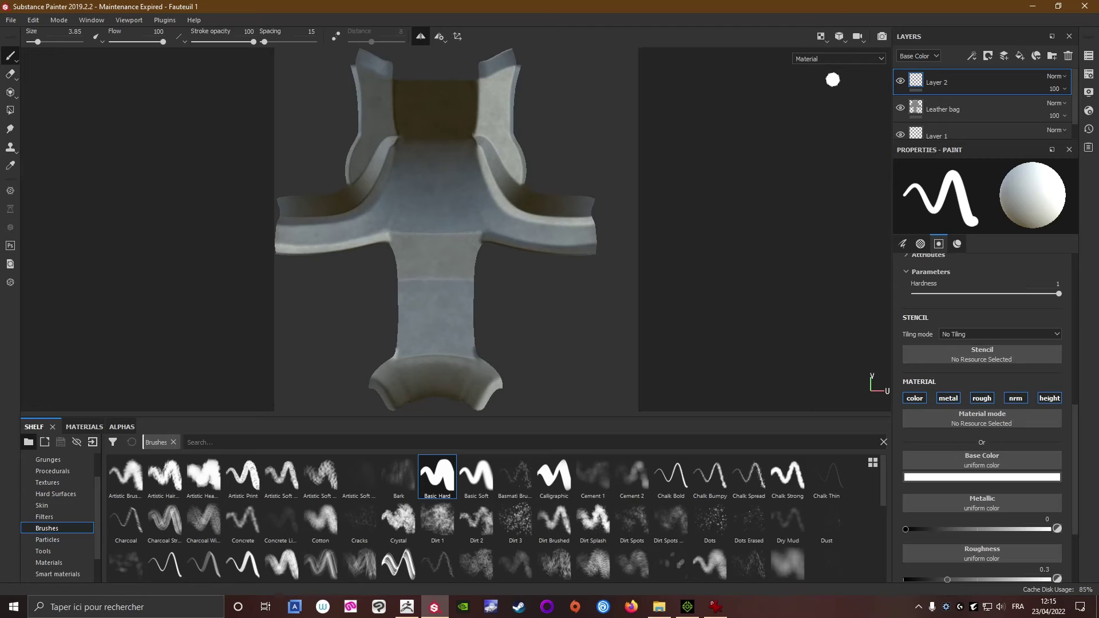
pyautogui.click(822, 37)
pyautogui.click(835, 70)
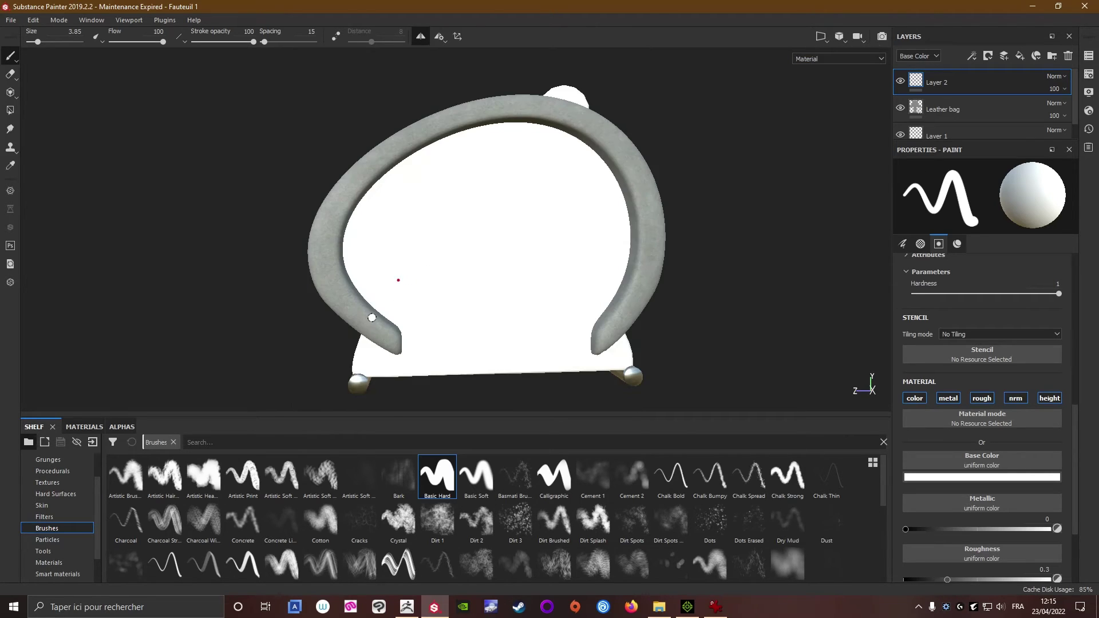
# Try a freehand white stroke down the lower front of the side frame and undo it.
pyautogui.scroll(5, 253, 341)
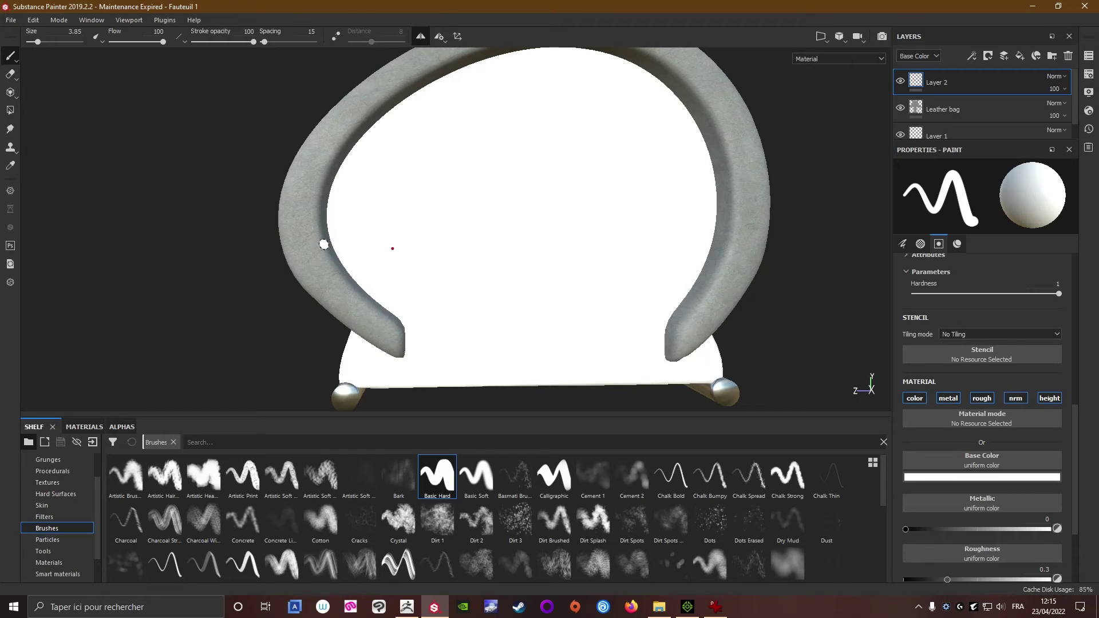
pyautogui.moveTo(305, 241)
pyautogui.mouseDown()
pyautogui.moveTo(319, 287)
pyautogui.moveTo(401, 349)
pyautogui.mouseUp()
pyautogui.hotkey('ctrl', 'z')
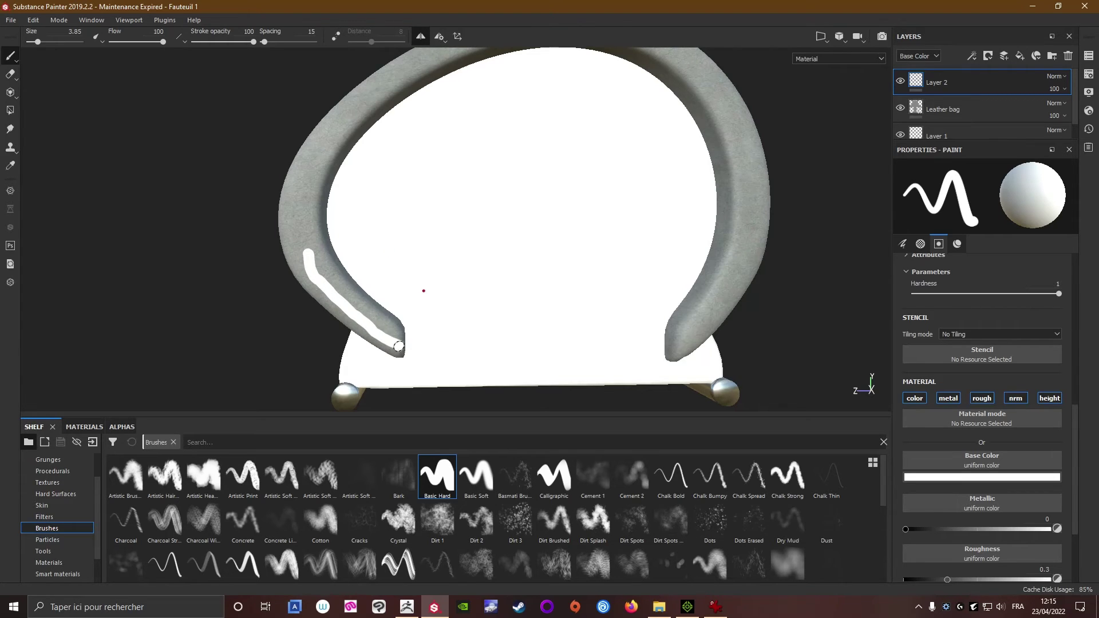
pyautogui.hotkey('ctrl', 'z')
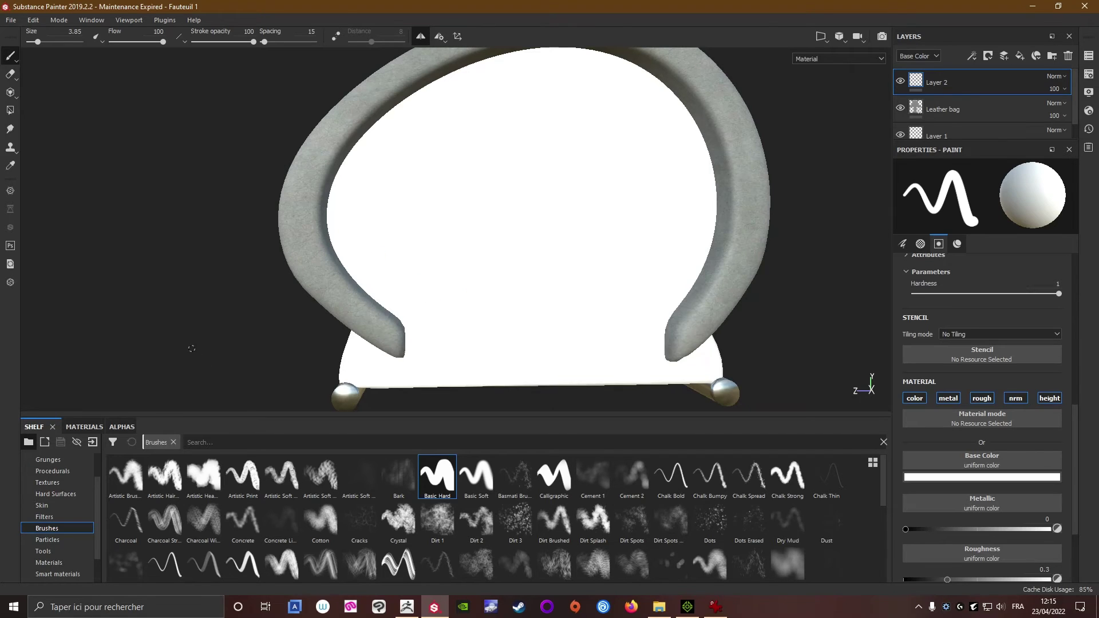
# Consult the sofa reference photo in IrfanView, return to Substance Painter and reduce the brush size to 1.86.
pyautogui.keyDown('alt'); pyautogui.moveTo(259, 348); pyautogui.dragTo(238, 346); pyautogui.keyUp('alt')
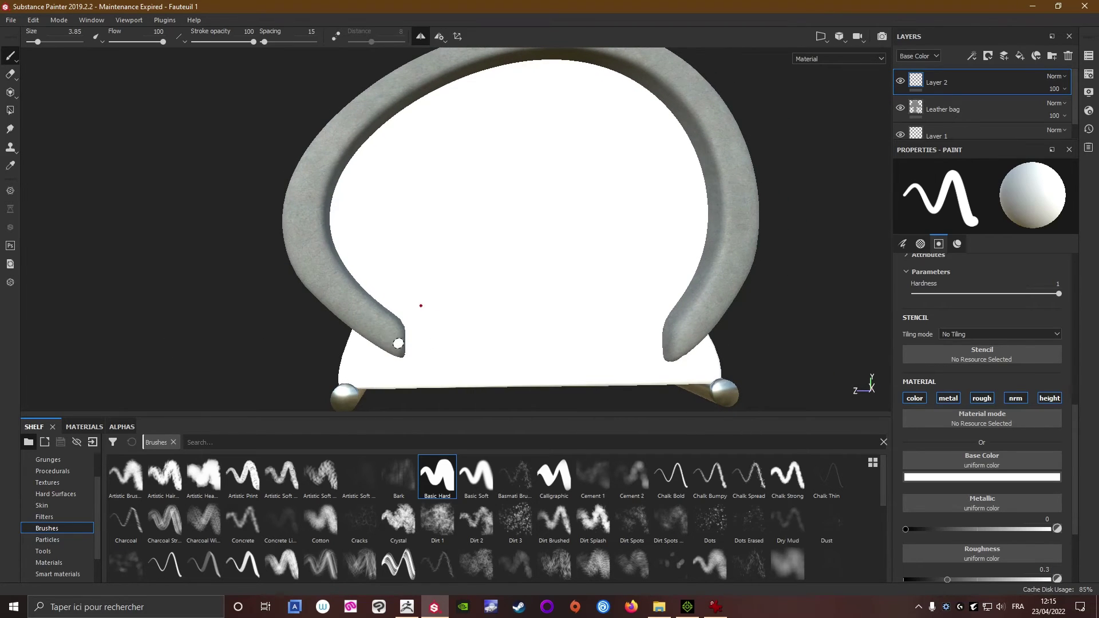
pyautogui.click(716, 607)
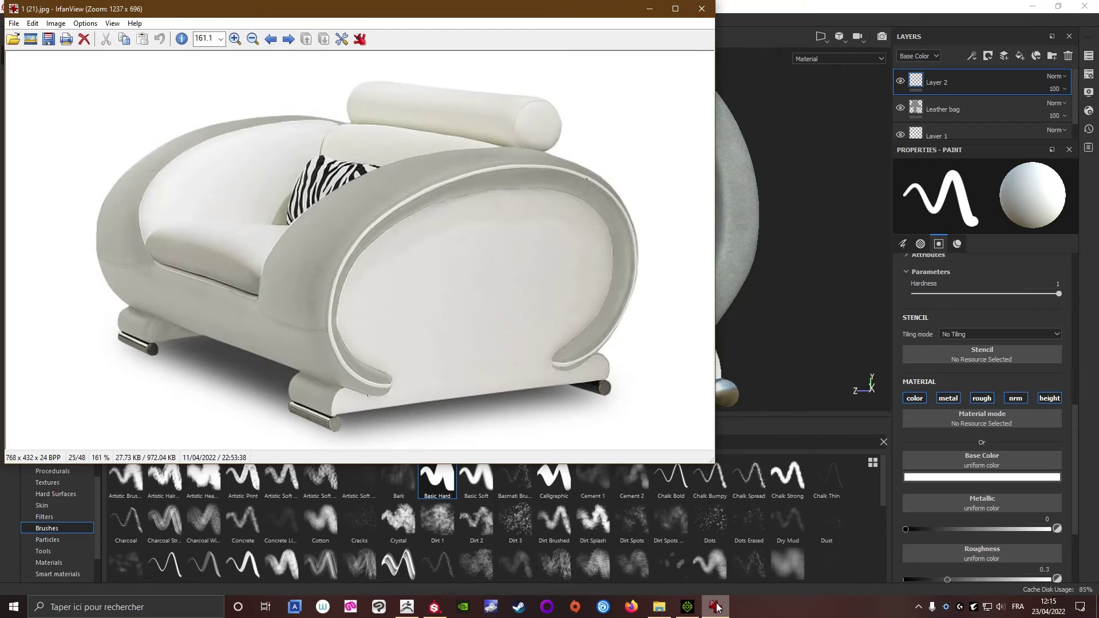
pyautogui.click(716, 607)
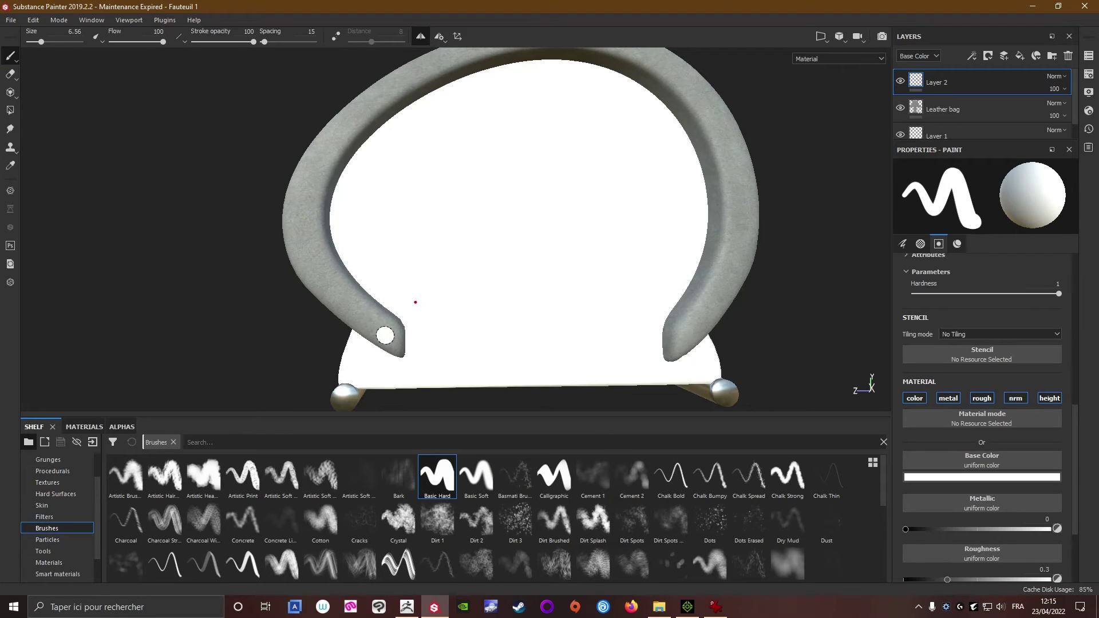
pyautogui.keyDown('ctrl'); pyautogui.moveTo(386, 335); pyautogui.dragTo(366, 335, button='right'); pyautogui.keyUp('ctrl')
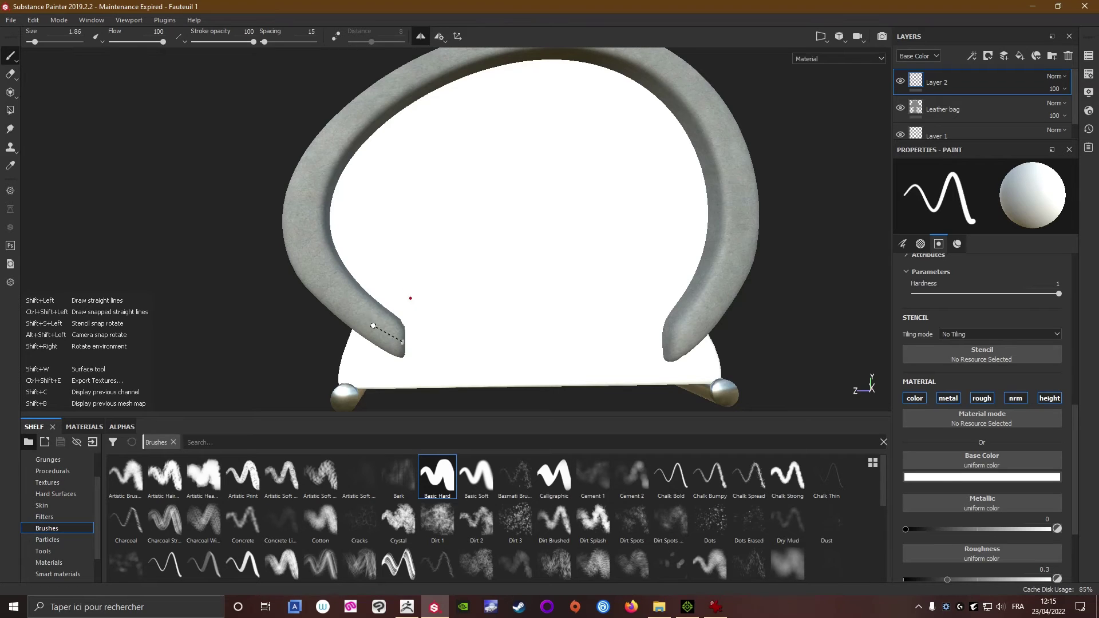
# Try to build the white trim on the lower front of the side frame from connected straight strokes, and undo them.
pyautogui.keyDown('shift'); pyautogui.click(369, 325); pyautogui.keyUp('shift')
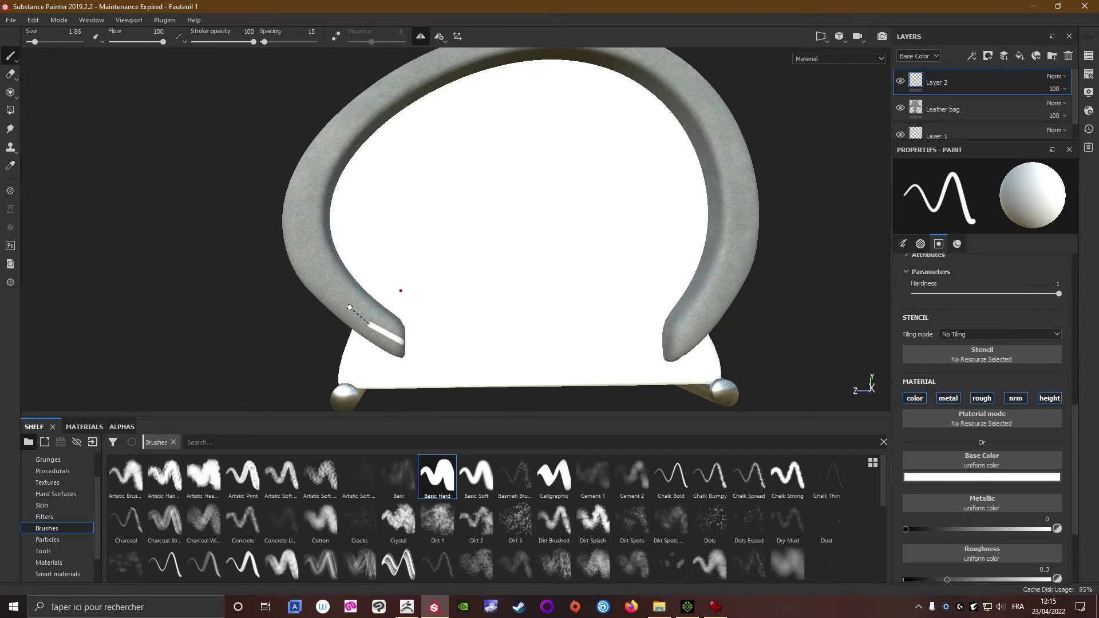
pyautogui.keyDown('shift'); pyautogui.click(349, 307); pyautogui.keyUp('shift')
pyautogui.keyDown('shift'); pyautogui.click(323, 281); pyautogui.keyUp('shift')
pyautogui.keyDown('shift'); pyautogui.click(317, 266); pyautogui.keyUp('shift')
pyautogui.keyDown('shift'); pyautogui.click(309, 245); pyautogui.keyUp('shift')
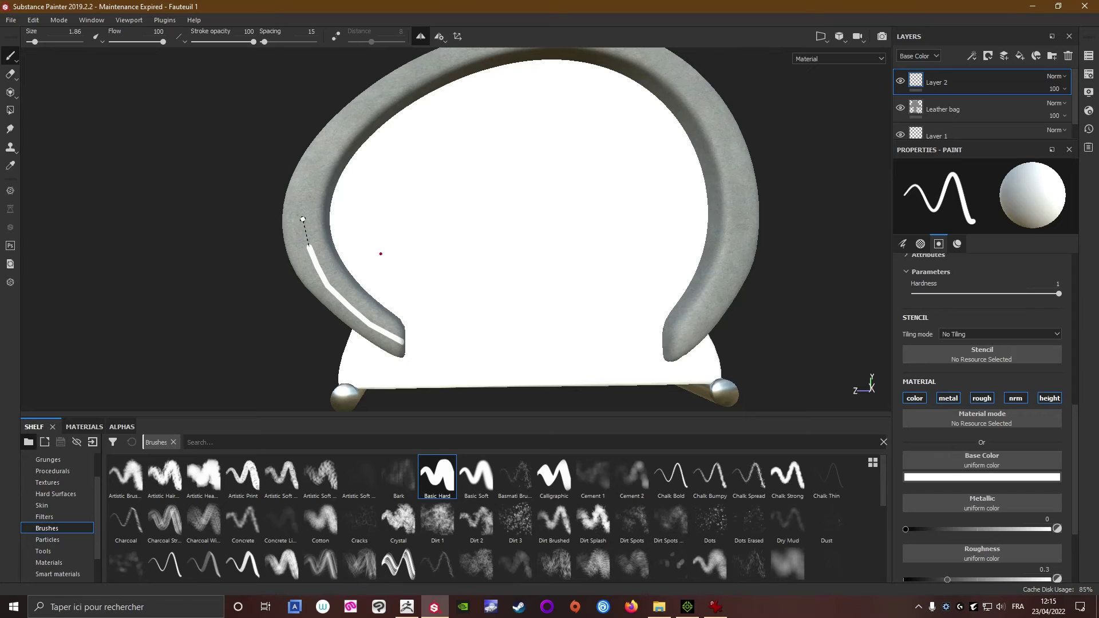
pyautogui.keyDown('shift'); pyautogui.click(306, 220); pyautogui.keyUp('shift')
pyautogui.hotkey('ctrl', 'z')
pyautogui.hotkey('ctrl', 'z')
pyautogui.hotkey('ctrl', 'z')
pyautogui.hotkey('ctrl', 'z')
pyautogui.hotkey('ctrl', 'z')
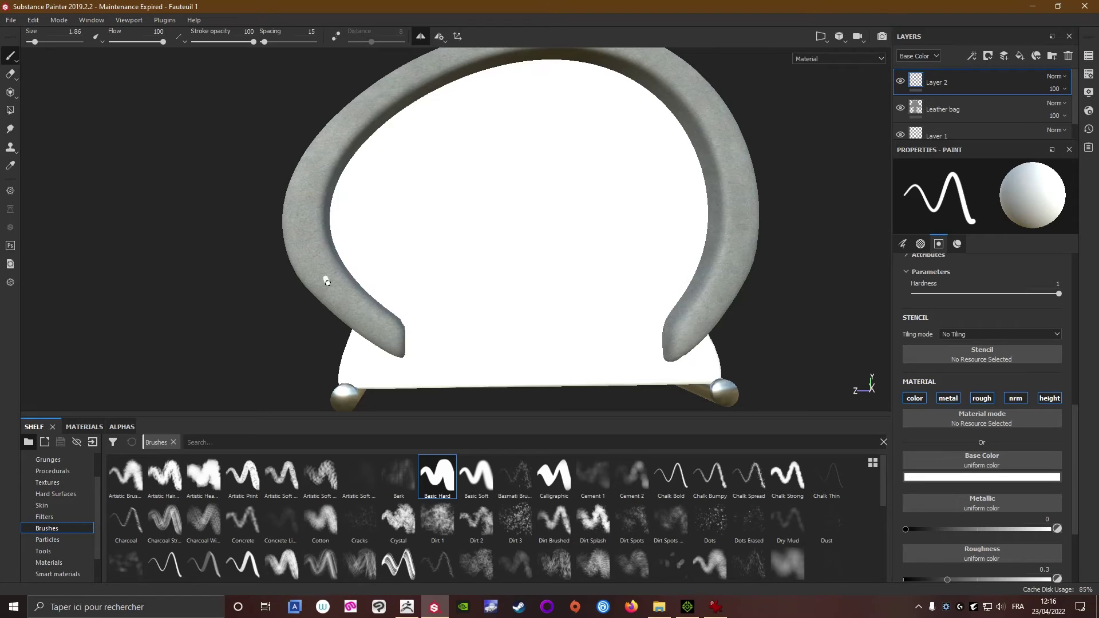
# Try several freehand white strokes of varying length along the front curve of the side frame, undoing each one.
pyautogui.moveTo(326, 281); pyautogui.dragTo(402, 341)
pyautogui.moveTo(326, 280)
pyautogui.mouseDown()
pyautogui.moveTo(312, 222)
pyautogui.moveTo(318, 279)
pyautogui.moveTo(395, 338)
pyautogui.mouseUp()
pyautogui.hotkey('ctrl', 'z')
pyautogui.hotkey('ctrl', 'z')
pyautogui.hotkey('ctrl', 'z')
pyautogui.moveTo(305, 232)
pyautogui.mouseDown()
pyautogui.moveTo(337, 287)
pyautogui.moveTo(399, 341)
pyautogui.mouseUp()
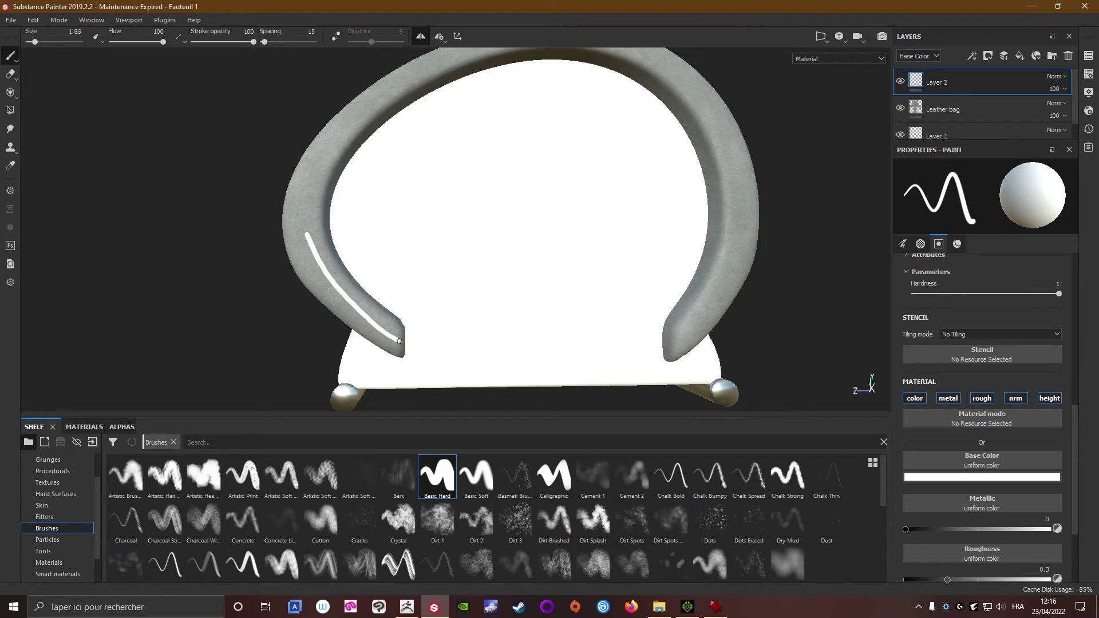
pyautogui.hotkey('ctrl', 'z')
pyautogui.moveTo(307, 238)
pyautogui.mouseDown()
pyautogui.moveTo(363, 319)
pyautogui.moveTo(401, 340)
pyautogui.mouseUp()
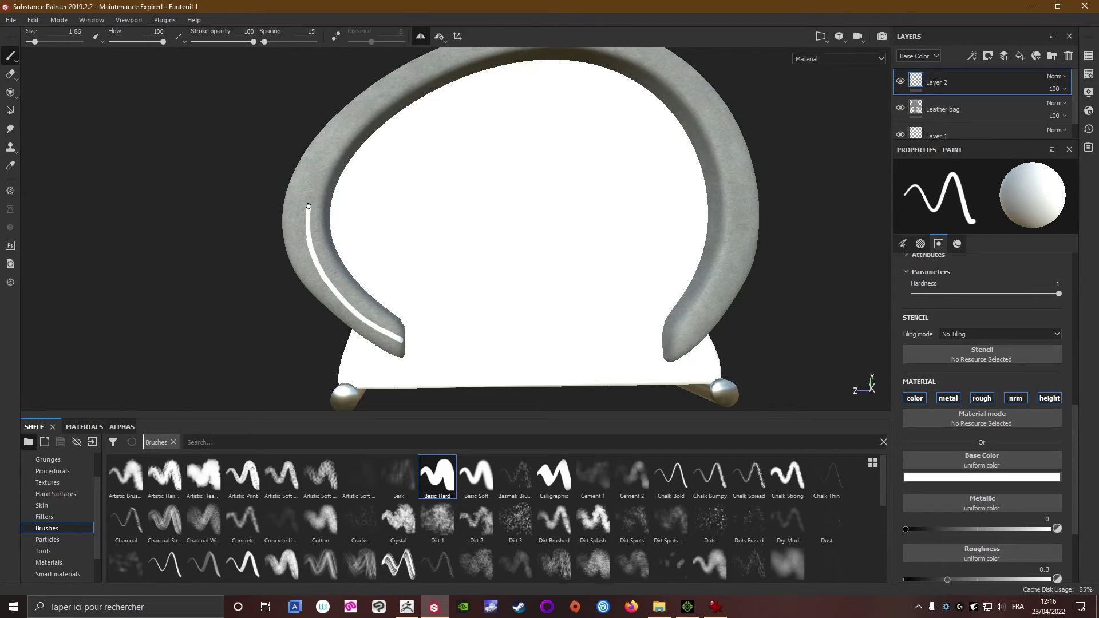
pyautogui.hotkey('ctrl', 'z')
pyautogui.moveTo(311, 188); pyautogui.dragTo(310, 246)
pyautogui.hotkey('ctrl', 'z')
pyautogui.hotkey('ctrl', 'z')
# Paint one continuous curved white line along the front of the side frame down to its lower tip, and check the mirrored side.
pyautogui.moveTo(316, 177)
pyautogui.mouseDown()
pyautogui.moveTo(306, 228)
pyautogui.moveTo(317, 261)
pyautogui.moveTo(402, 340)
pyautogui.mouseUp()
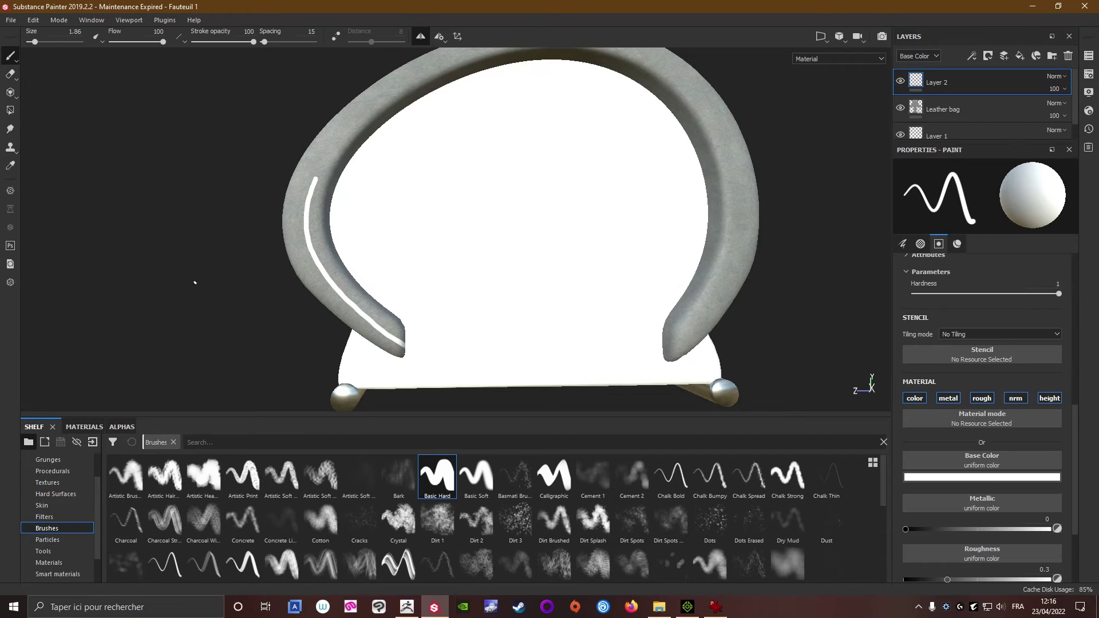
pyautogui.keyDown('alt'); pyautogui.moveTo(195, 282); pyautogui.dragTo(808, 285); pyautogui.keyUp('alt')
pyautogui.keyDown('alt'); pyautogui.moveTo(808, 284); pyautogui.dragTo(520, 286, button='right'); pyautogui.keyUp('alt')
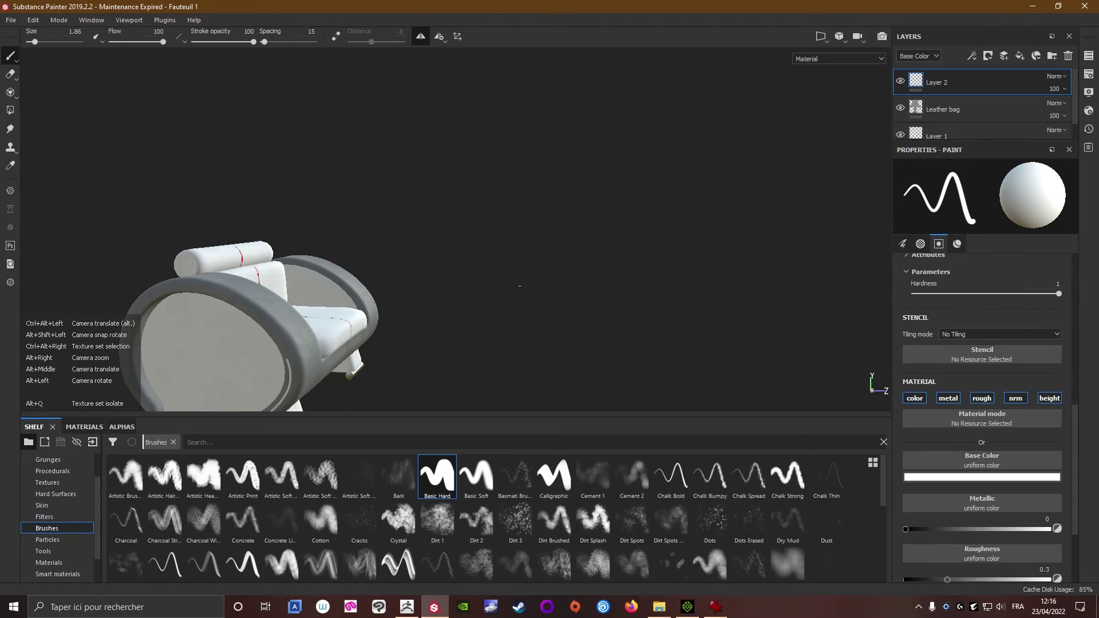
pyautogui.keyDown('alt'); pyautogui.moveTo(520, 285); pyautogui.dragTo(559, 255); pyautogui.keyUp('alt')
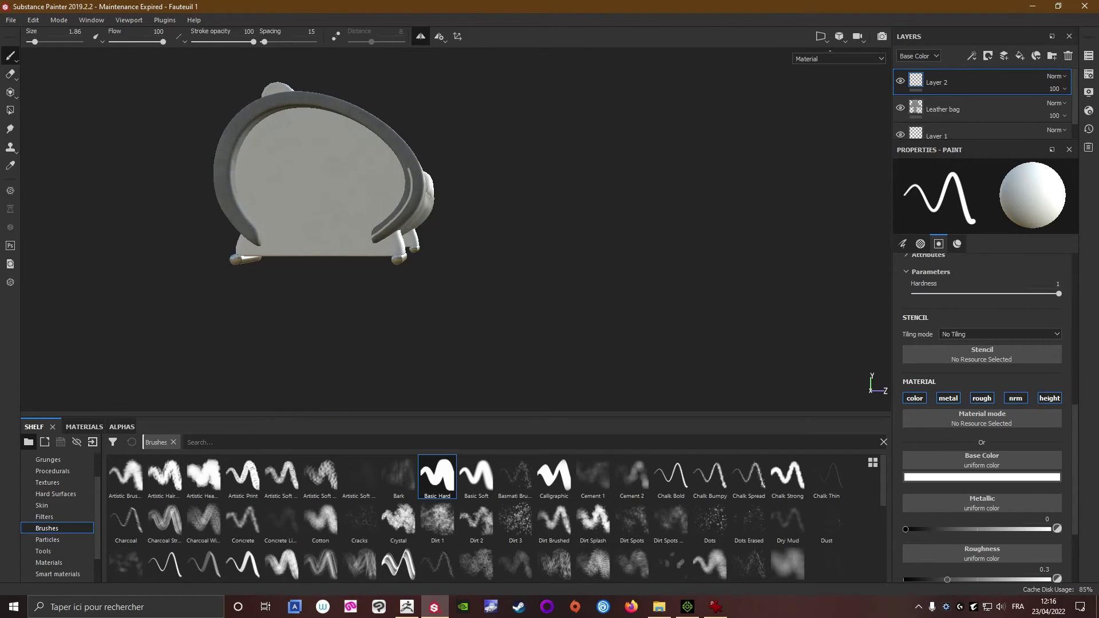
# In the 2D-only view, extend the white trim line along the inner edge of the frame's side UV strip, and return to 3D.
pyautogui.click(827, 38)
pyautogui.click(834, 81)
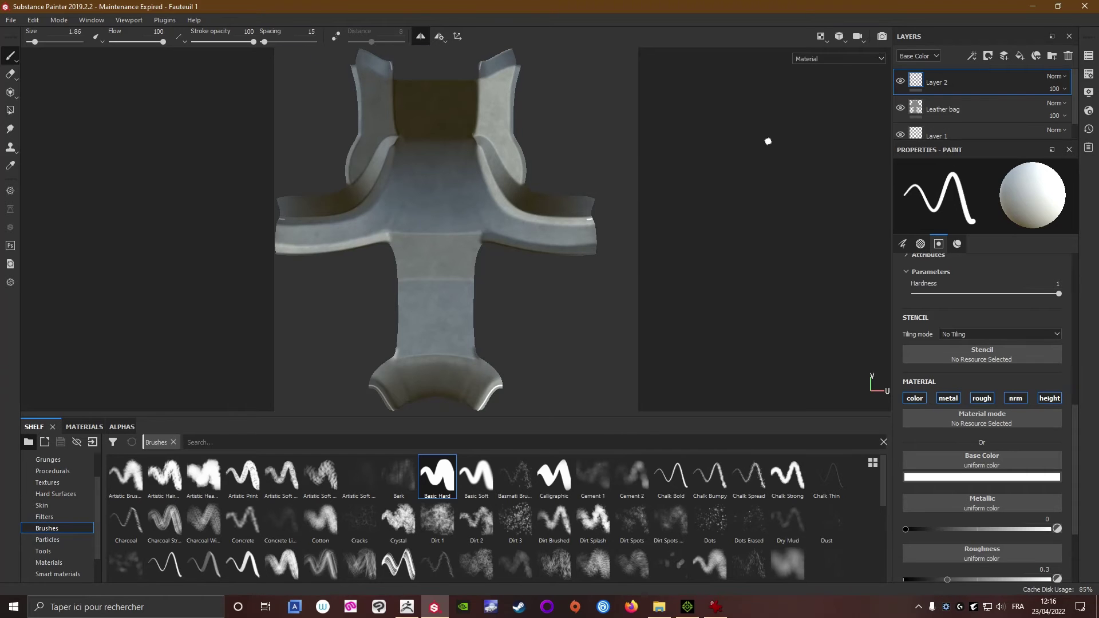
pyautogui.scroll(5, 769, 141)
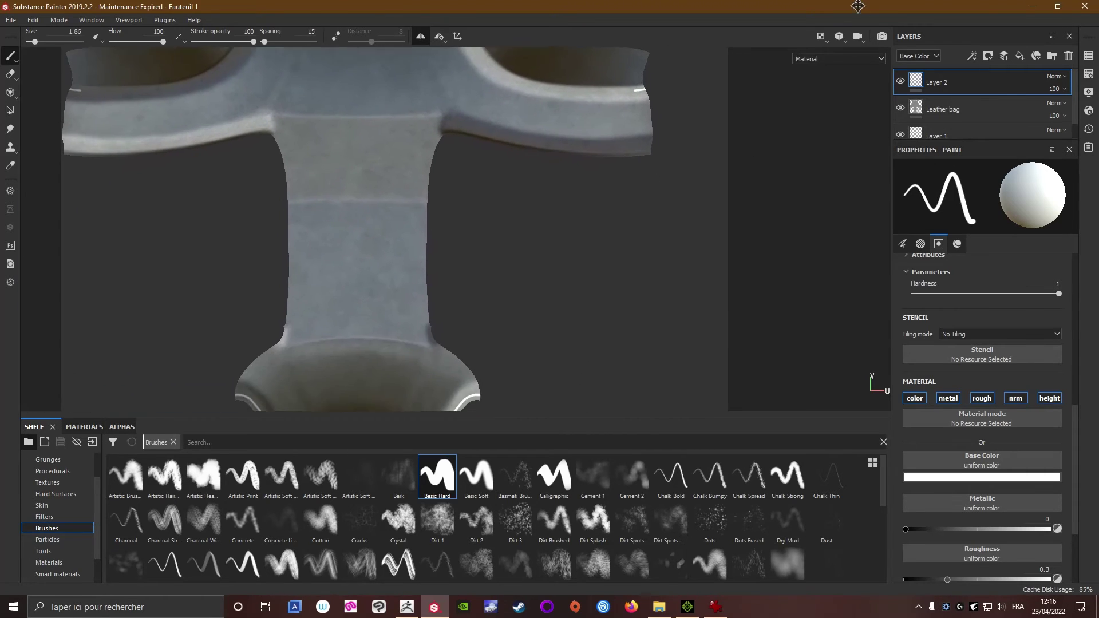
pyautogui.scroll(5, 663, 238)
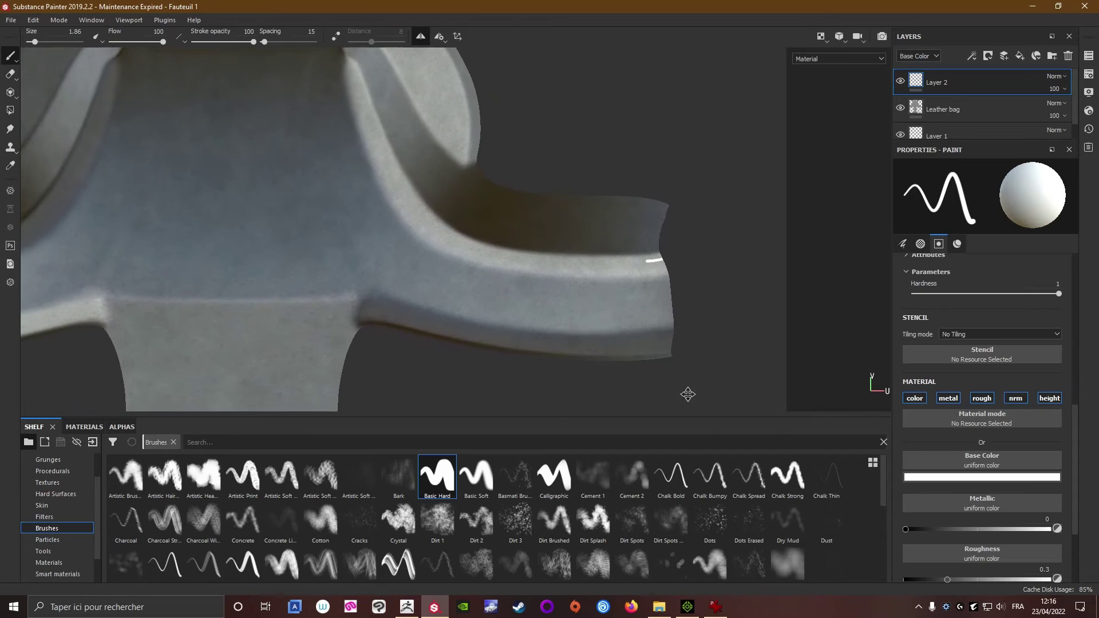
pyautogui.moveTo(688, 394); pyautogui.dragTo(703, 401, button='middle')
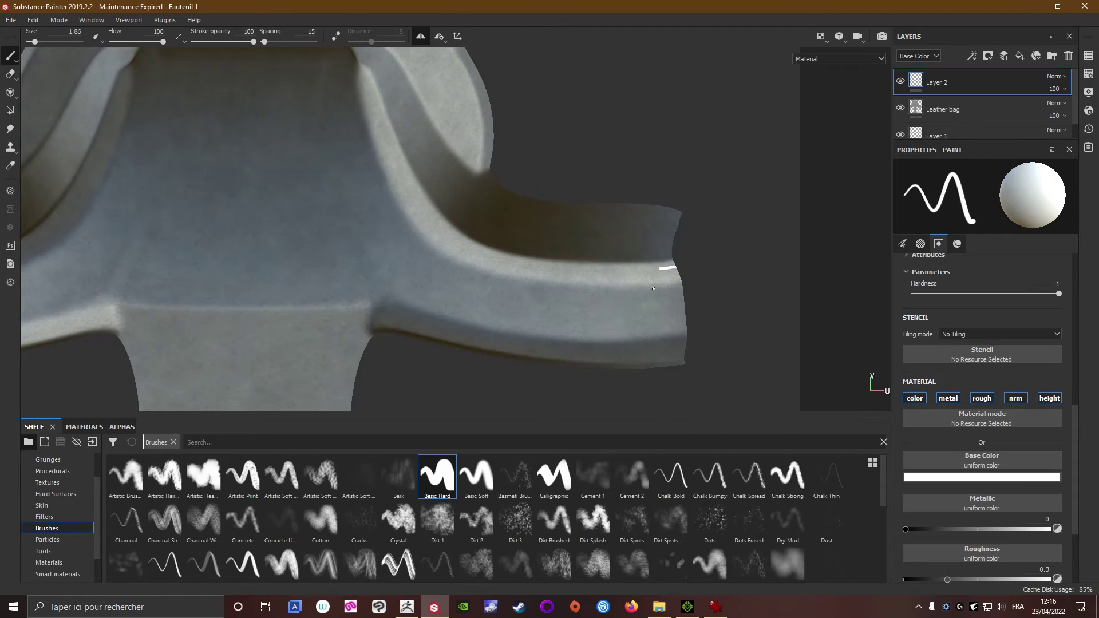
pyautogui.moveTo(657, 267)
pyautogui.mouseDown()
pyautogui.moveTo(553, 269)
pyautogui.moveTo(487, 248)
pyautogui.mouseUp()
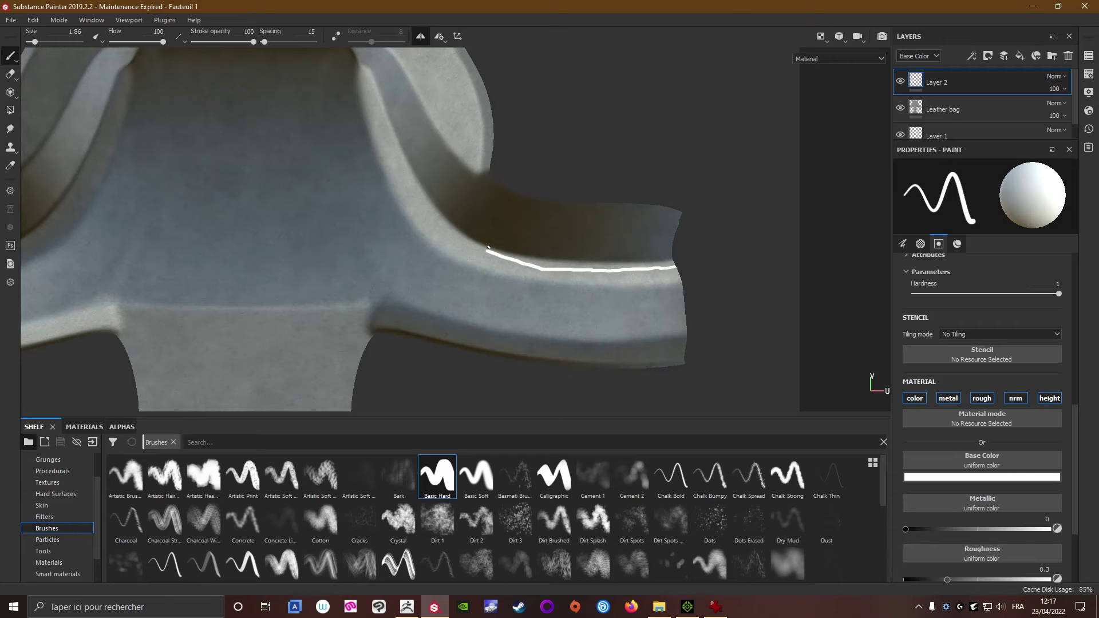
pyautogui.click(821, 36)
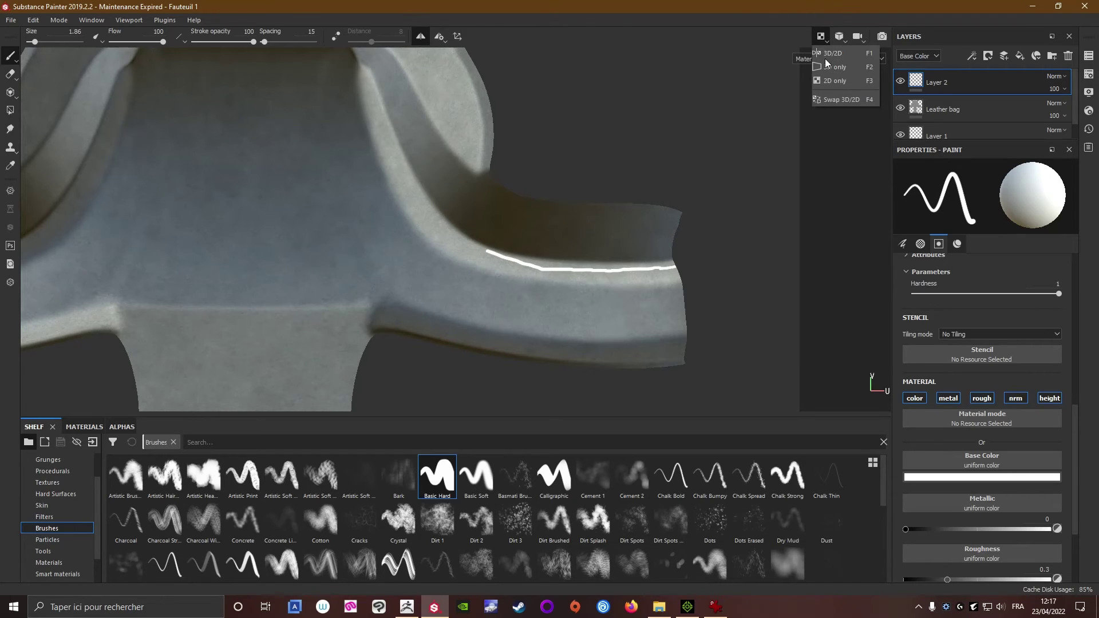
pyautogui.click(826, 76)
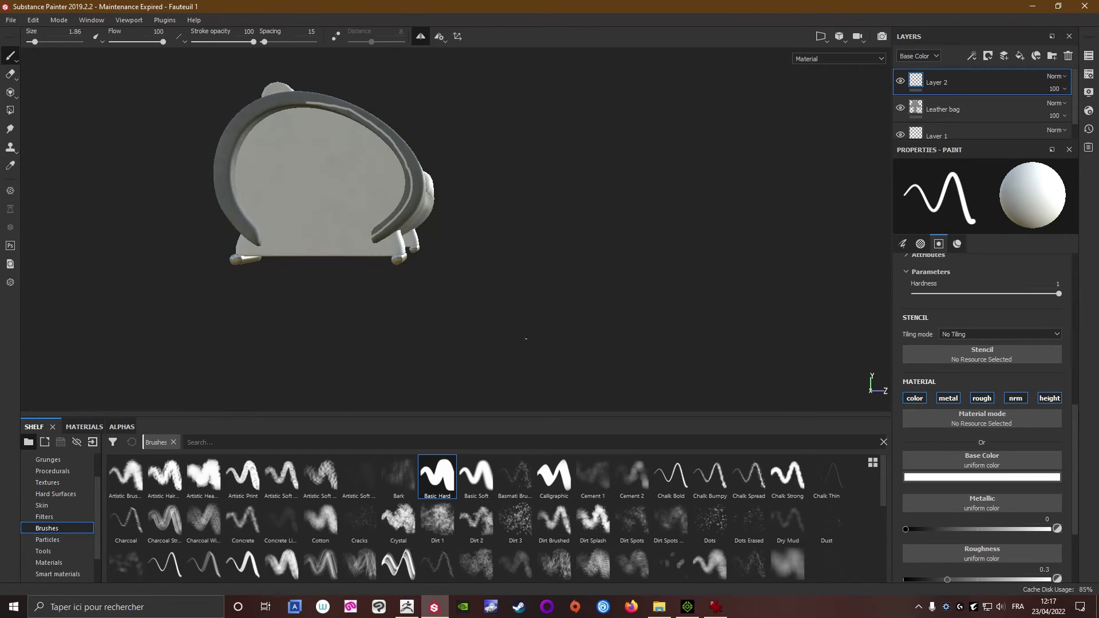
# Undo the white trim extension painted along the upper part of the side frame.
pyautogui.scroll(5, 519, 330)
pyautogui.keyDown('alt'); pyautogui.moveTo(544, 324); pyautogui.dragTo(693, 410, button='middle'); pyautogui.keyUp('alt')
pyautogui.scroll(1, 770, 315)
pyautogui.keyDown('alt'); pyautogui.moveTo(770, 314); pyautogui.dragTo(783, 311); pyautogui.keyUp('alt')
pyautogui.hotkey('ctrl', 'z')
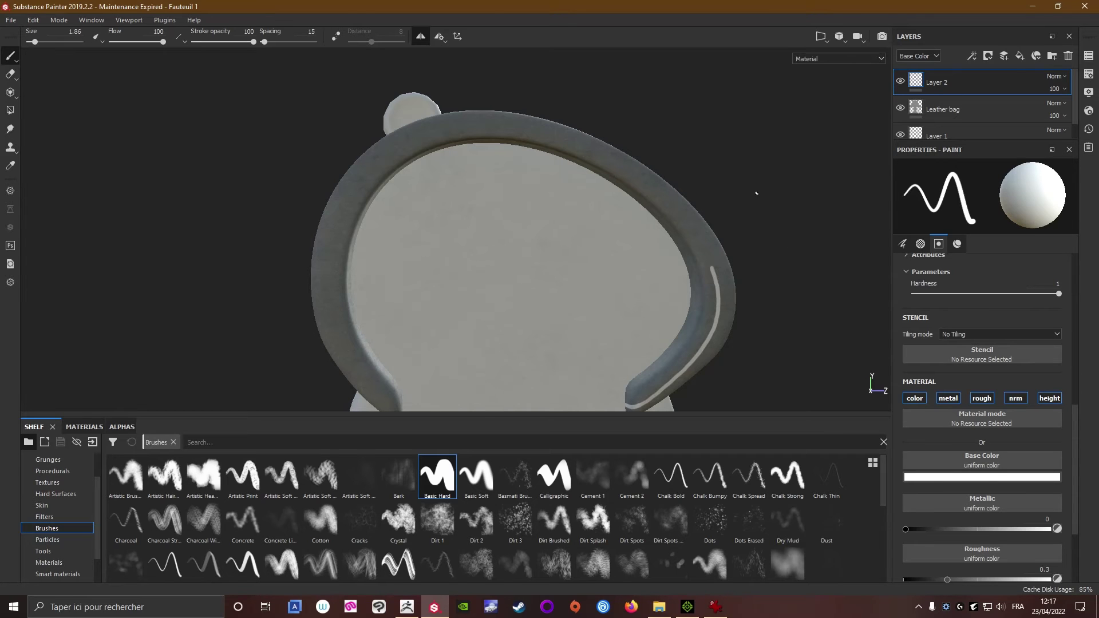
# Compare the trim on the opposite side frame with the reference photo, and undo the remaining white line along the front curve.
pyautogui.scroll(-3, 722, 143)
pyautogui.keyDown('alt'); pyautogui.moveTo(701, 140); pyautogui.dragTo(85, 133); pyautogui.keyUp('alt')
pyautogui.scroll(2, 306, 208)
pyautogui.keyDown('alt'); pyautogui.moveTo(307, 209); pyautogui.dragTo(203, 233); pyautogui.keyUp('alt')
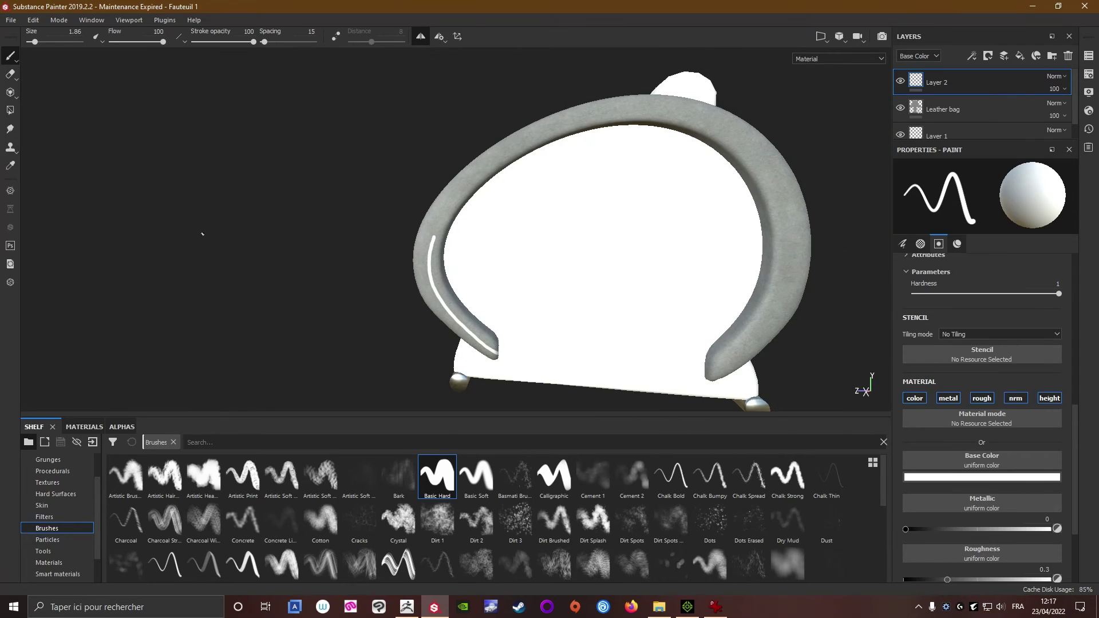
pyautogui.click(715, 608)
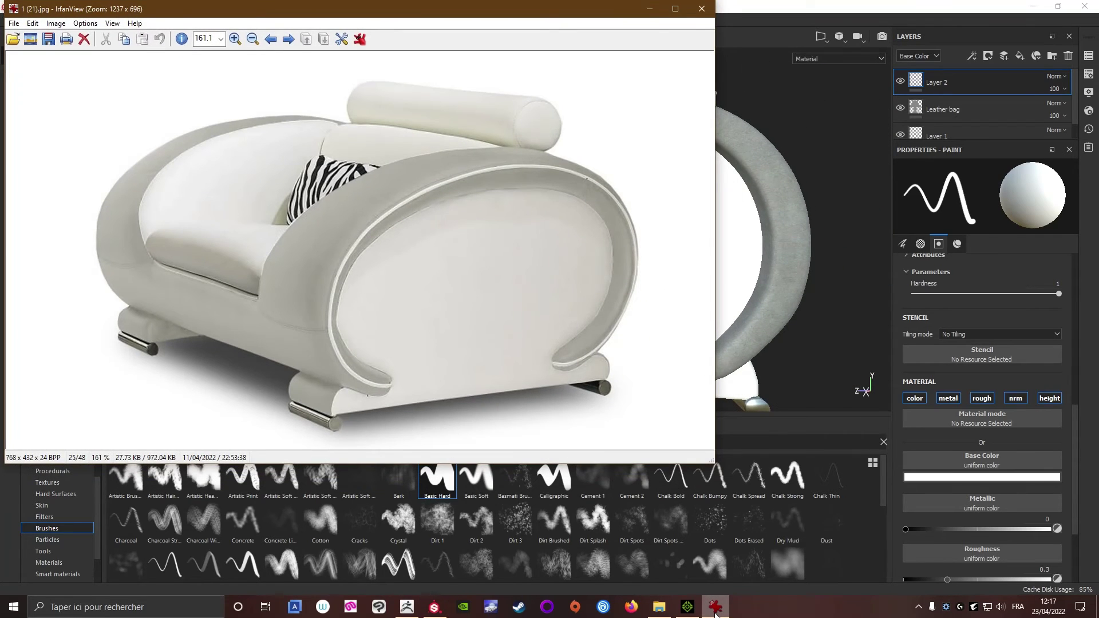
pyautogui.click(715, 611)
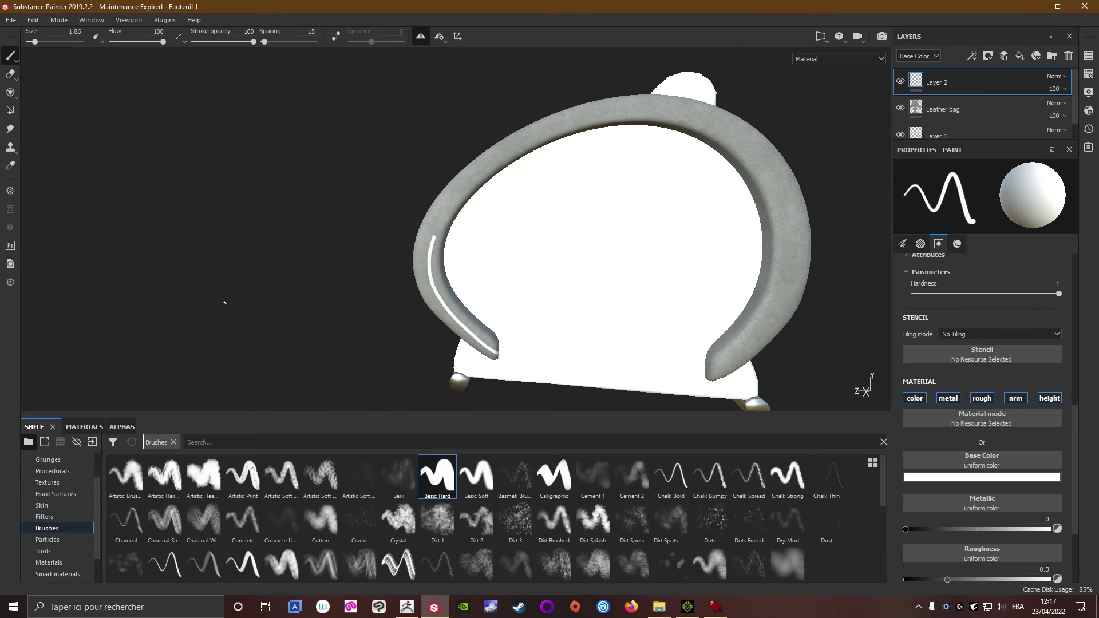
pyautogui.press('ctrl')
pyautogui.hotkey('ctrl', 'z')
pyautogui.keyDown('alt'); pyautogui.moveTo(225, 302); pyautogui.dragTo(312, 312); pyautogui.keyUp('alt')
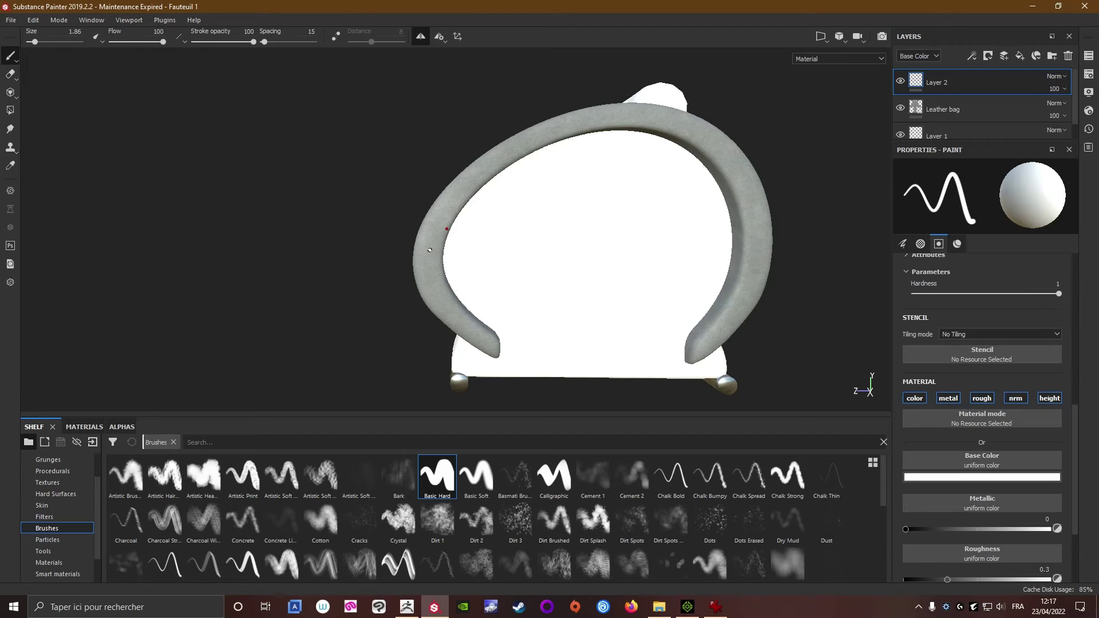
# Try short white strokes on the front curve of the opposite side frame, and undo them.
pyautogui.moveTo(427, 268); pyautogui.dragTo(441, 300)
pyautogui.hotkey('ctrl', 'z')
pyautogui.moveTo(423, 249); pyautogui.dragTo(424, 289)
pyautogui.hotkey('ctrl', 'z')
pyautogui.keyDown('shift'); pyautogui.click(431, 241); pyautogui.keyUp('shift')
pyautogui.click(407, 607)
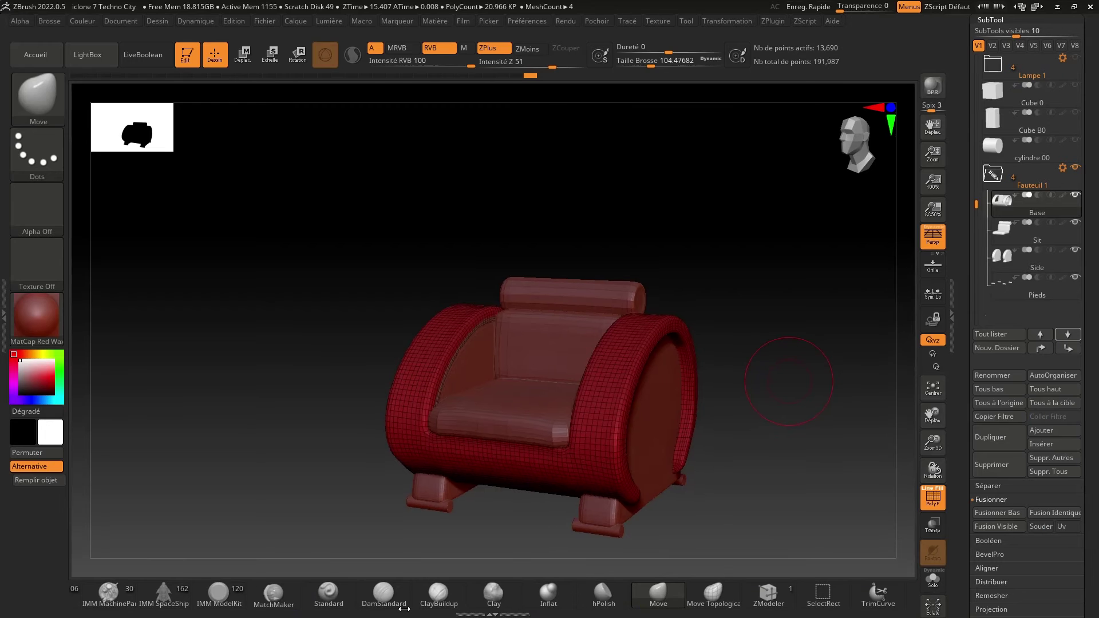
pyautogui.click(1057, 6)
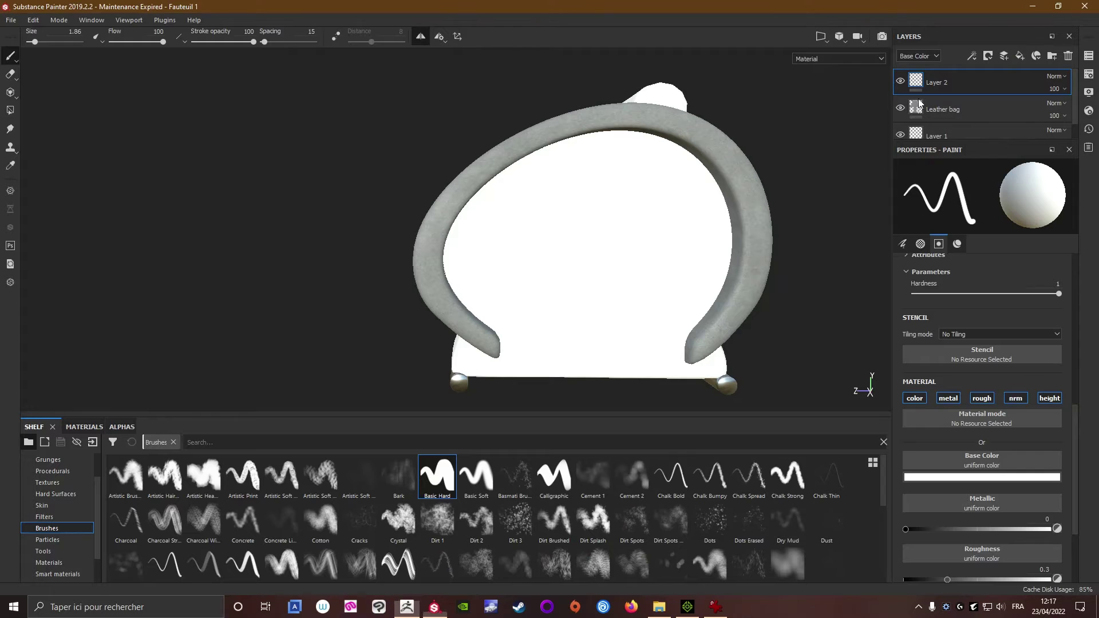
pyautogui.keyDown('alt'); pyautogui.moveTo(280, 346); pyautogui.dragTo(780, 225); pyautogui.keyUp('alt')
pyautogui.scroll(3, 780, 226)
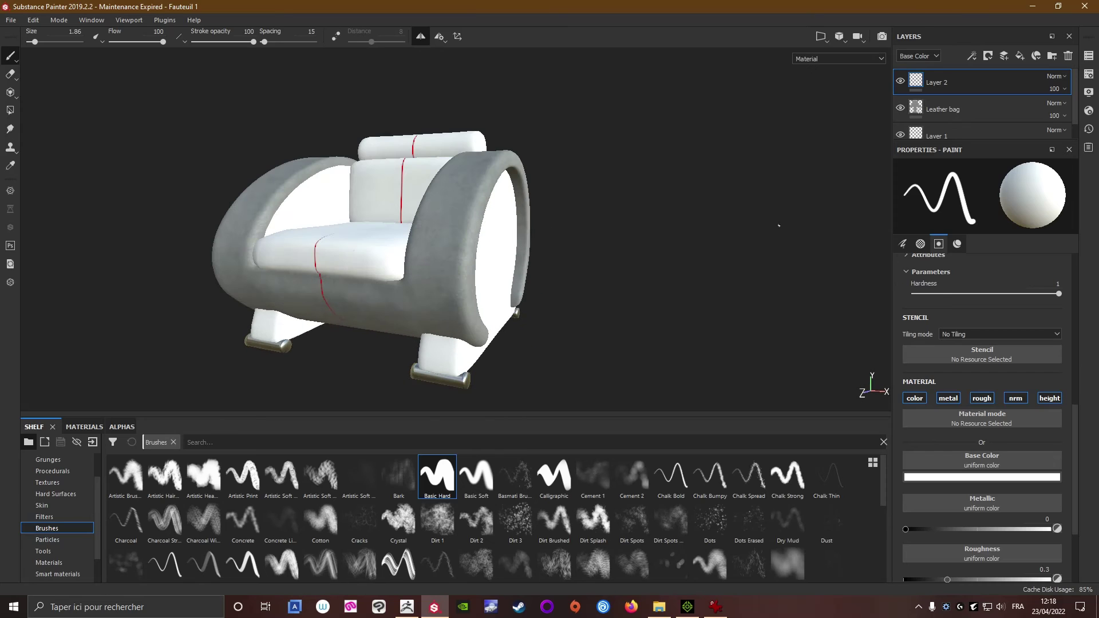
pyautogui.keyDown('alt'); pyautogui.moveTo(650, 260); pyautogui.dragTo(346, 238); pyautogui.keyUp('alt')
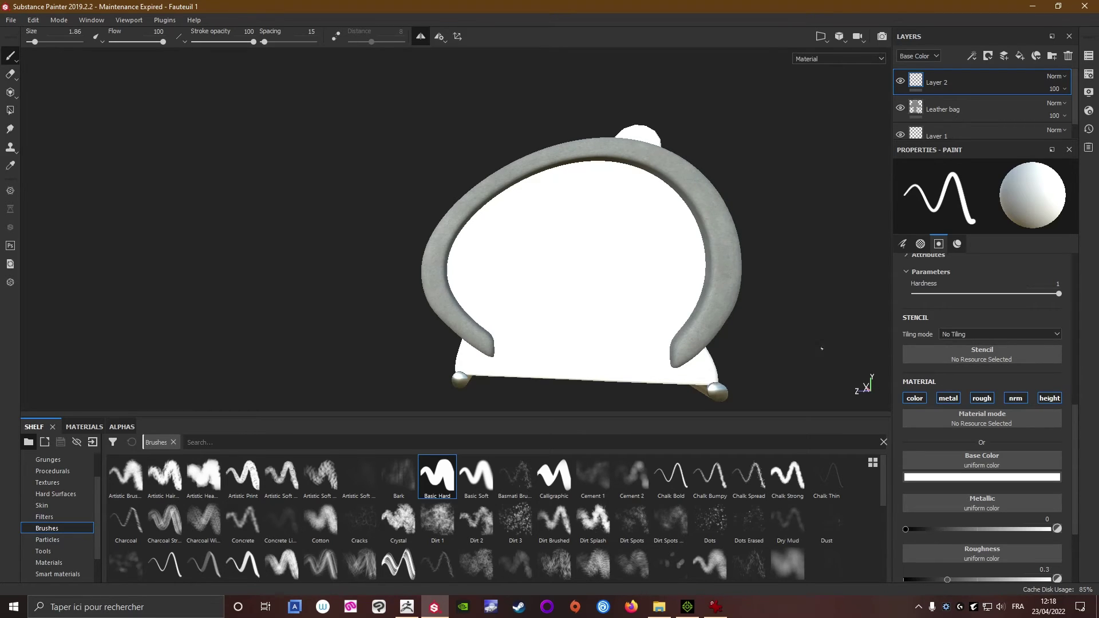
# In the 2D-only view, paint connected straight white strokes down the steep inner edge of the side frame's UV strip.
pyautogui.click(820, 37)
pyautogui.click(835, 81)
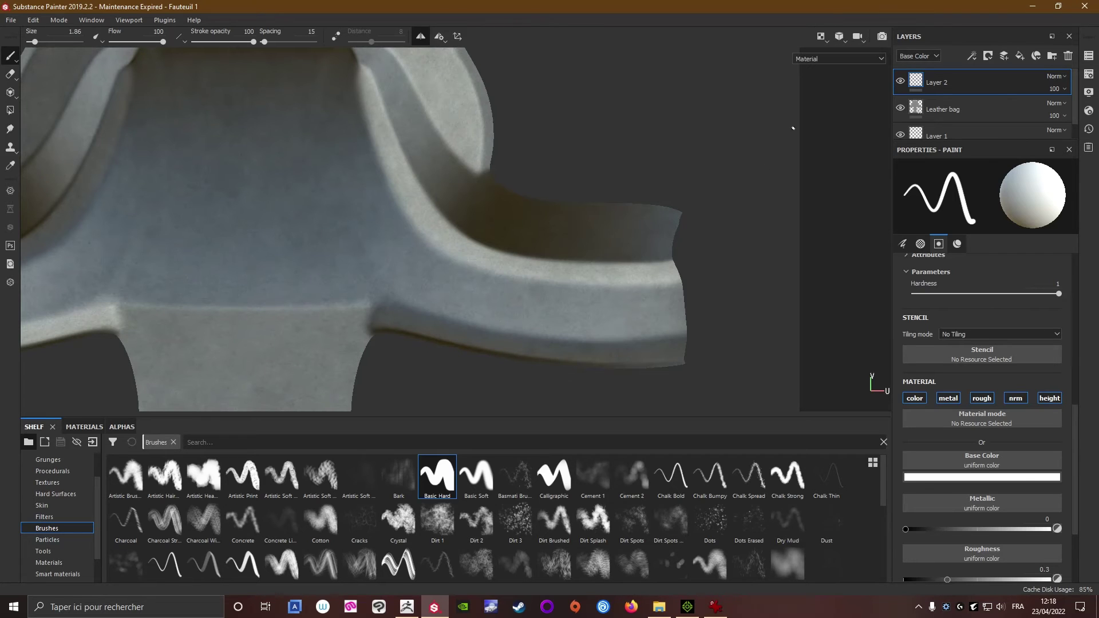
pyautogui.scroll(-4, 808, 247)
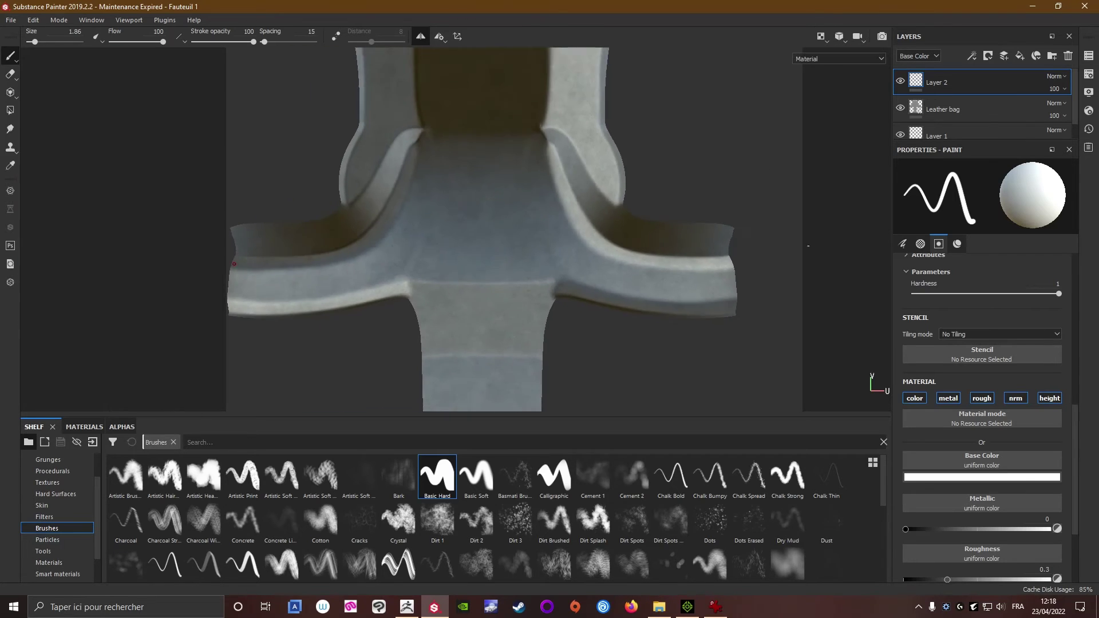
pyautogui.scroll(-3, 807, 245)
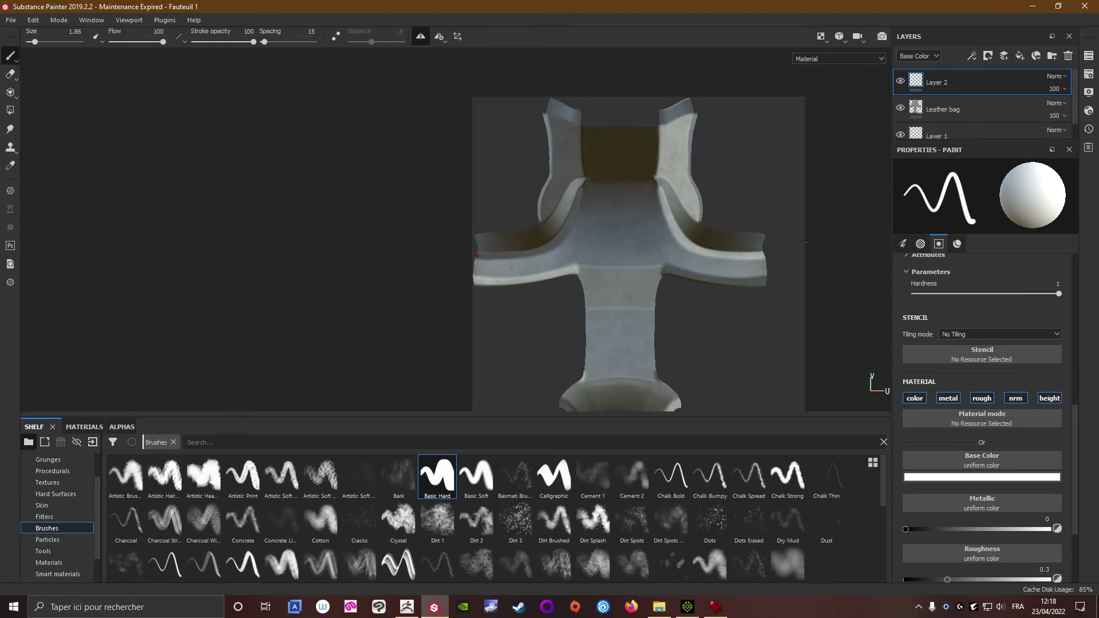
pyautogui.scroll(4, 805, 242)
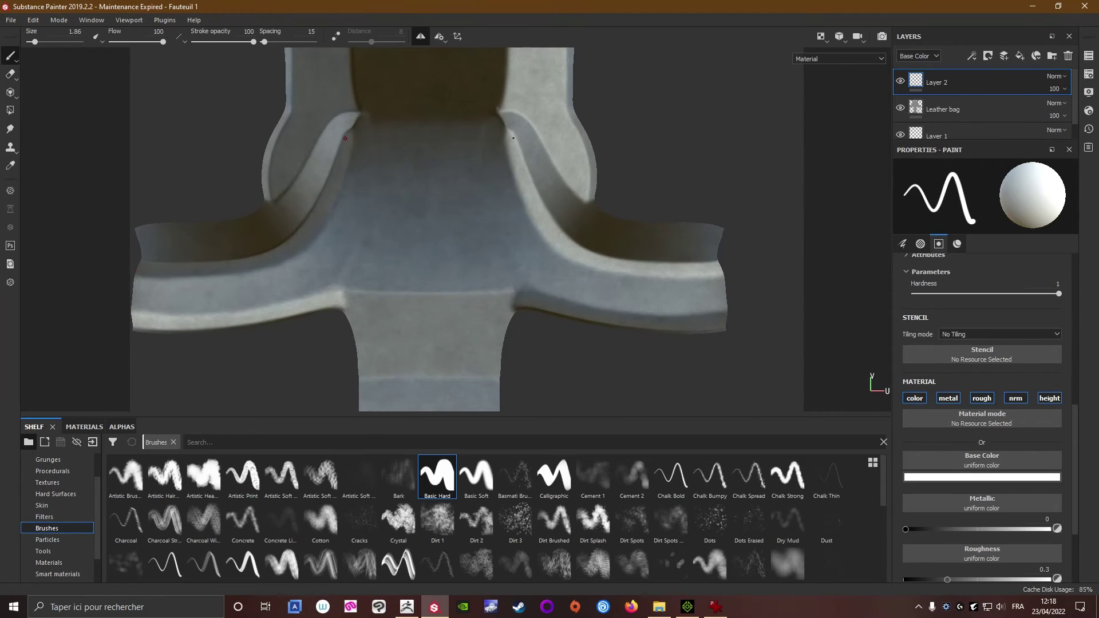
pyautogui.scroll(4, 507, 135)
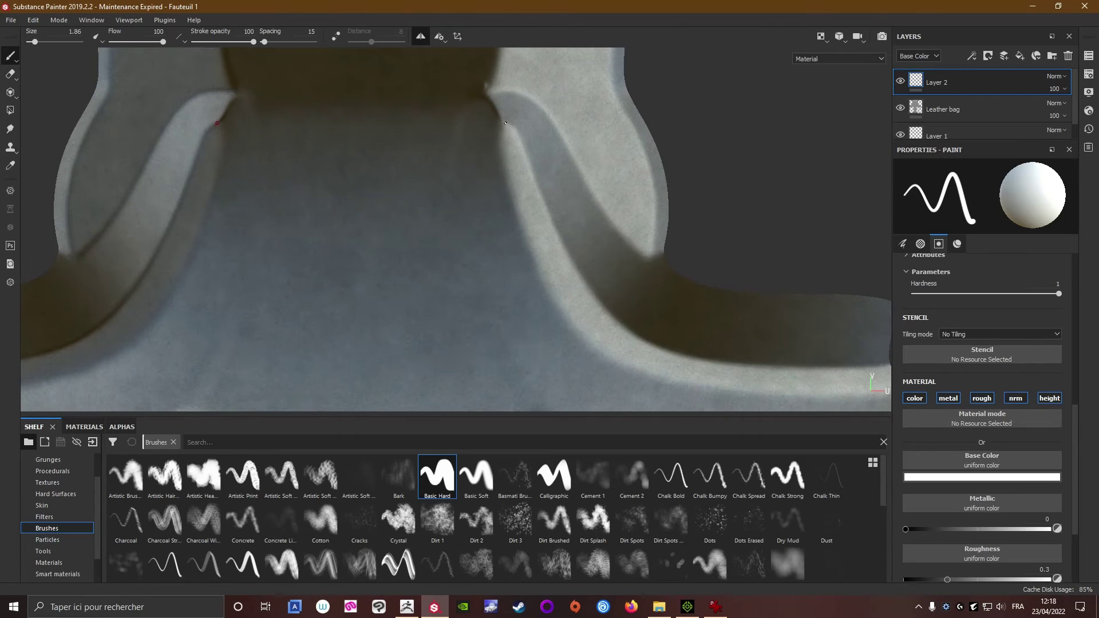
pyautogui.press('shift')
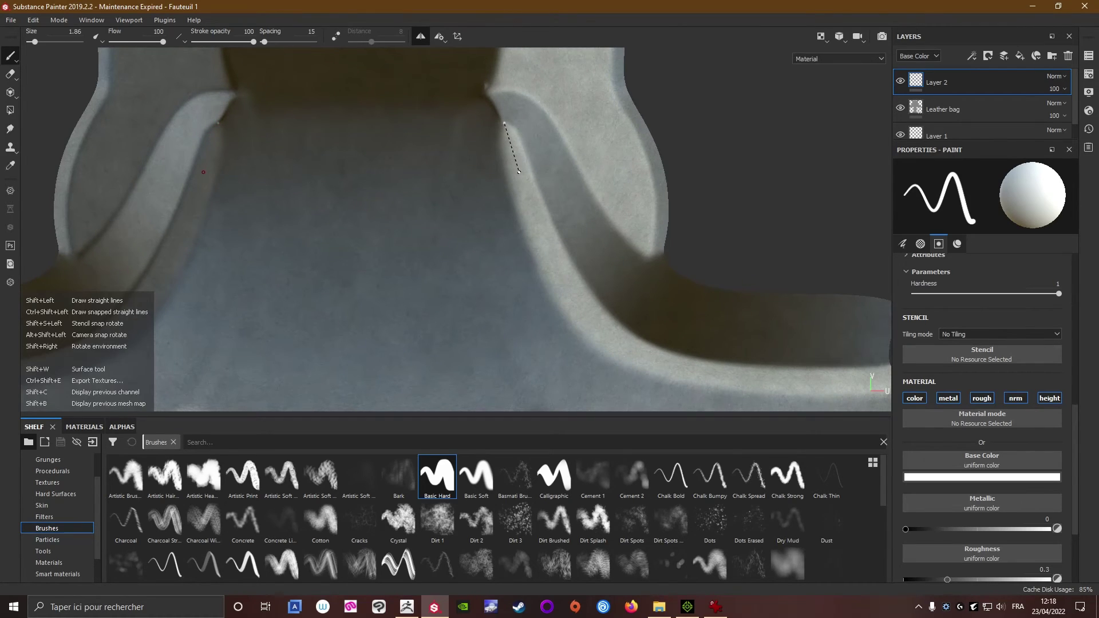
pyautogui.keyDown('shift'); pyautogui.click(519, 174); pyautogui.keyUp('shift')
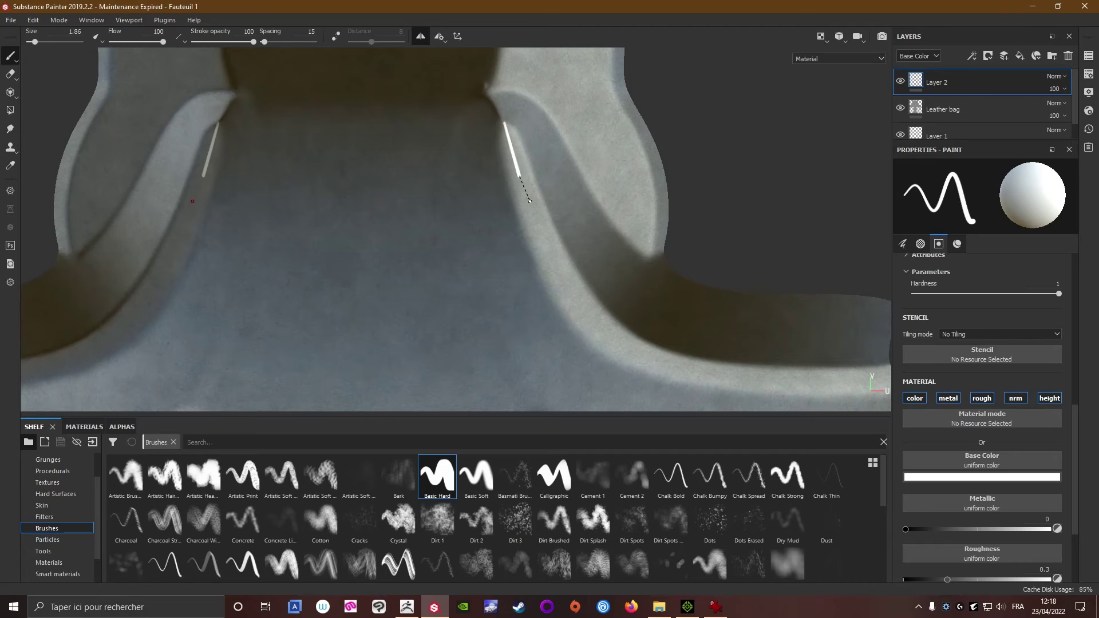
pyautogui.keyDown('shift'); pyautogui.click(537, 225); pyautogui.keyUp('shift')
pyautogui.keyDown('shift'); pyautogui.click(562, 275); pyautogui.keyUp('shift')
pyautogui.keyDown('shift'); pyautogui.click(581, 309); pyautogui.keyUp('shift')
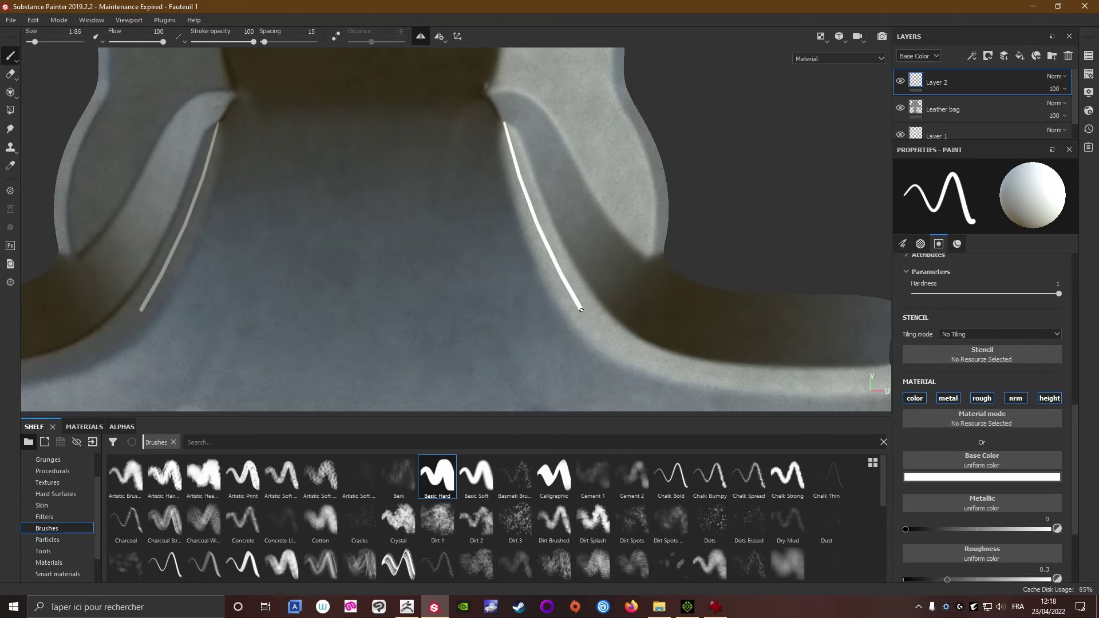
# Continue the white line around the bend and along the horizontal stretch of the UV strip with connected straight strokes.
pyautogui.keyDown('shift'); pyautogui.click(613, 342); pyautogui.keyUp('shift')
pyautogui.keyDown('shift'); pyautogui.click(662, 365); pyautogui.keyUp('shift')
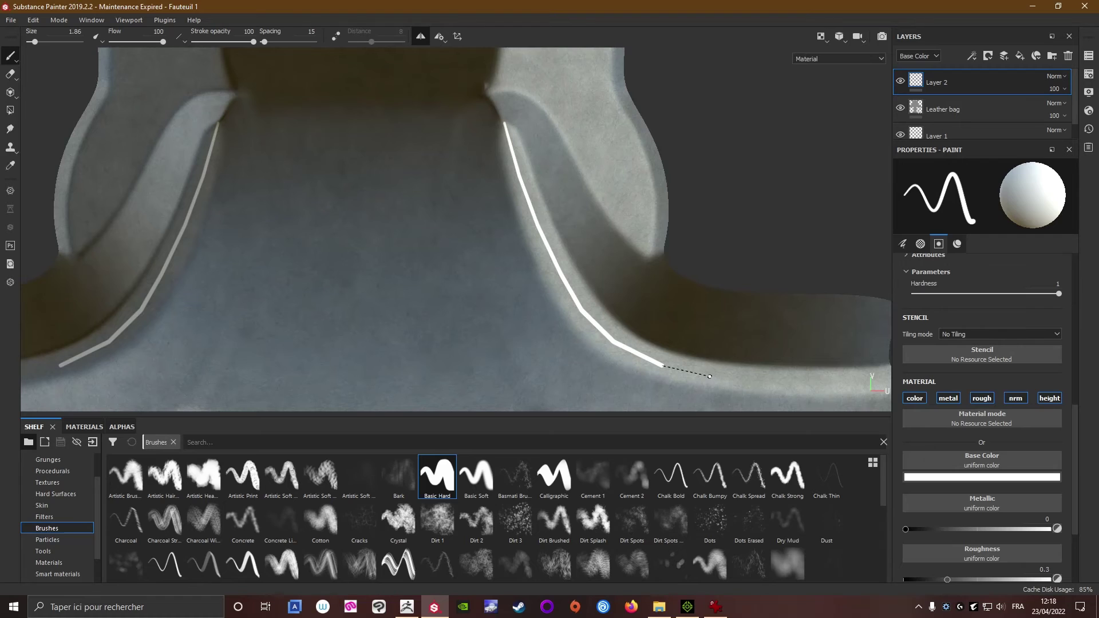
pyautogui.keyDown('shift'); pyautogui.click(713, 377); pyautogui.keyUp('shift')
pyautogui.keyDown('shift'); pyautogui.click(779, 381); pyautogui.keyUp('shift')
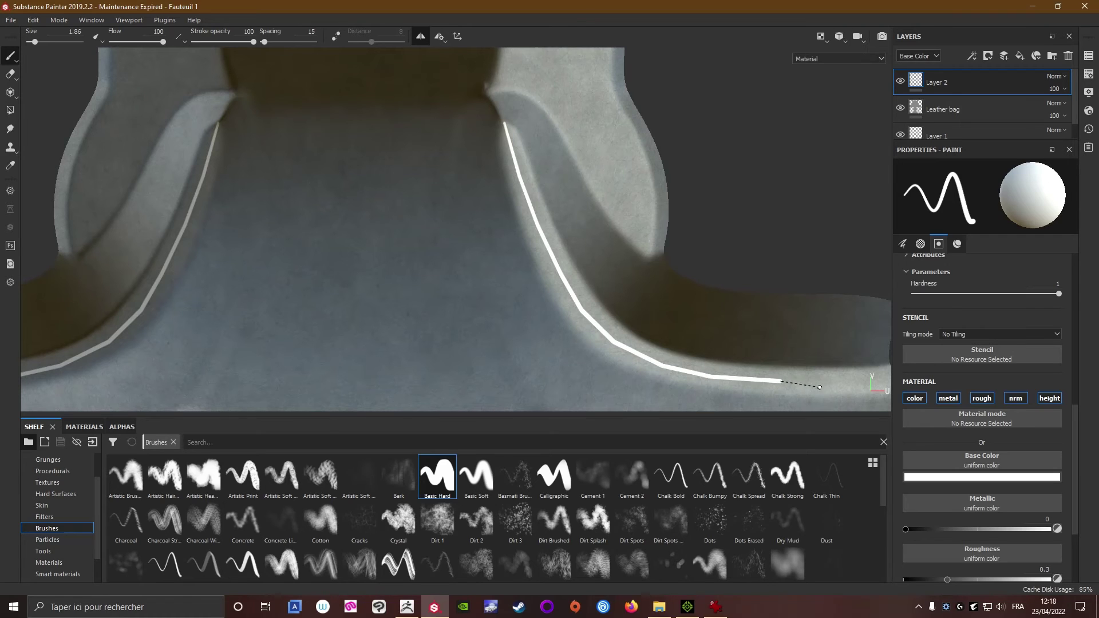
pyautogui.keyDown('shift'); pyautogui.click(850, 381); pyautogui.keyUp('shift')
# Extend the white line to the outer end of the UV strip, and return to the 3D-only view.
pyautogui.keyDown('alt'); pyautogui.moveTo(782, 297); pyautogui.dragTo(564, 209, button='middle'); pyautogui.keyUp('alt')
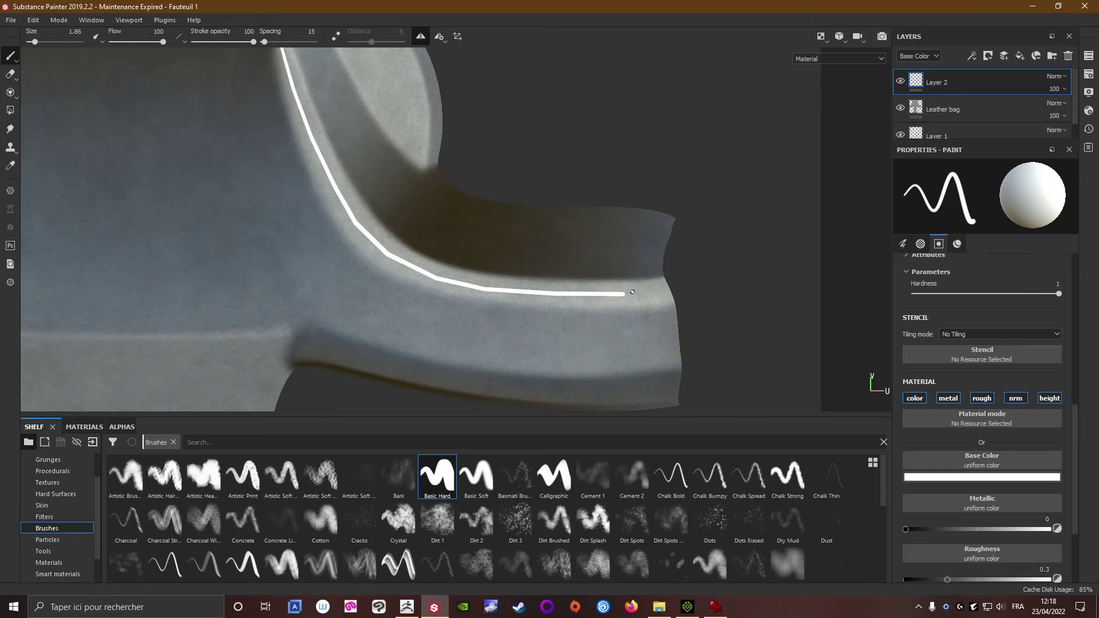
pyautogui.scroll(5, 626, 295)
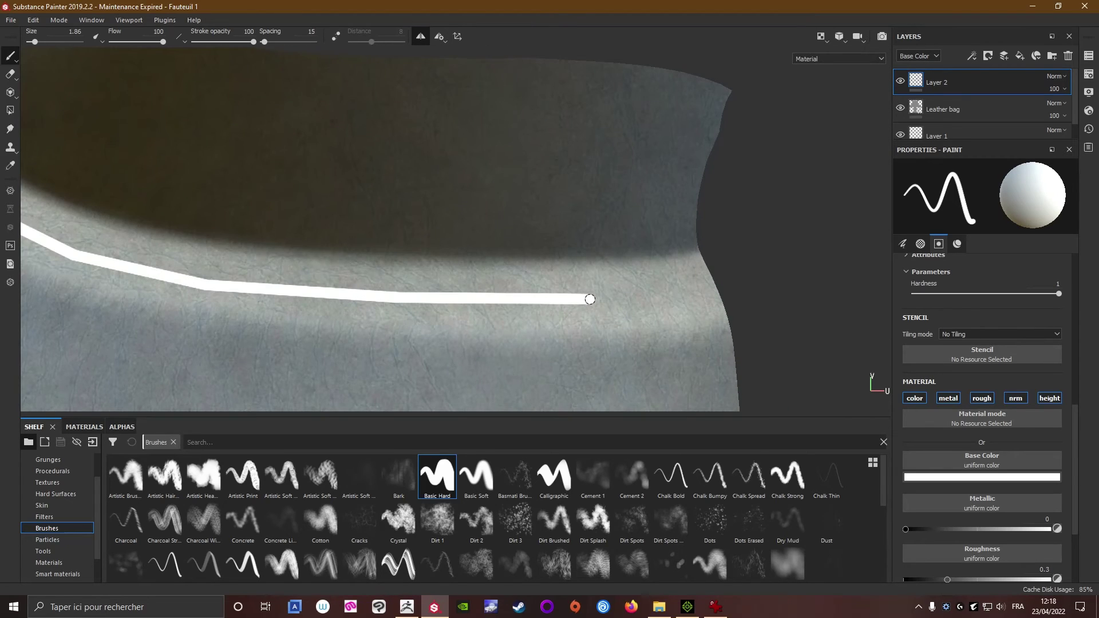
pyautogui.press('shift')
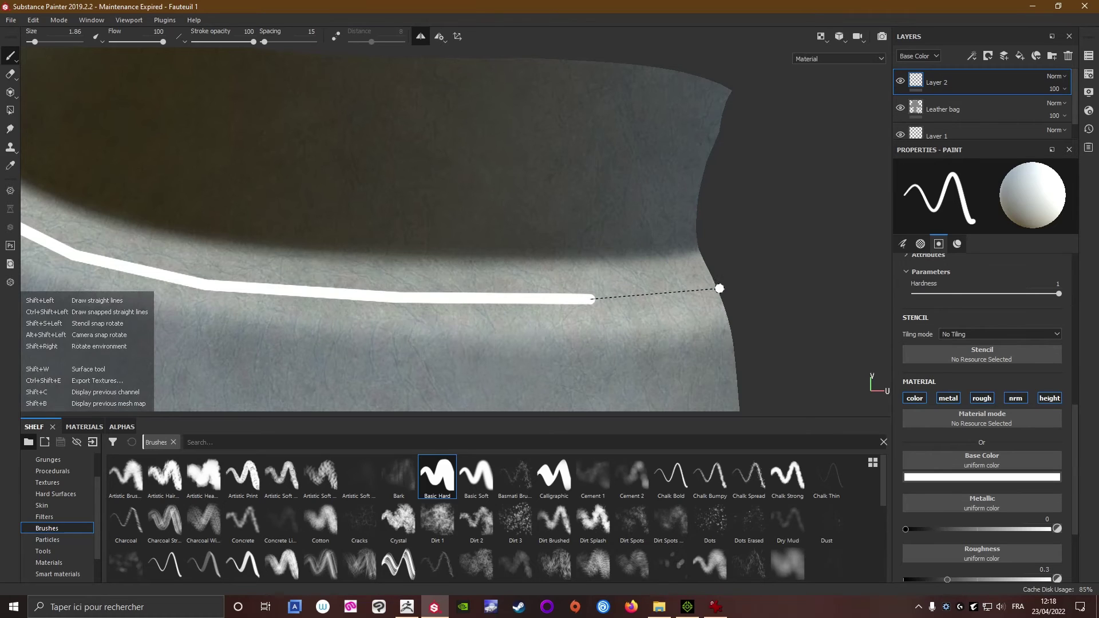
pyautogui.keyDown('shift'); pyautogui.click(720, 289); pyautogui.keyUp('shift')
pyautogui.keyDown('alt'); pyautogui.moveTo(780, 295); pyautogui.dragTo(829, 315); pyautogui.keyUp('alt')
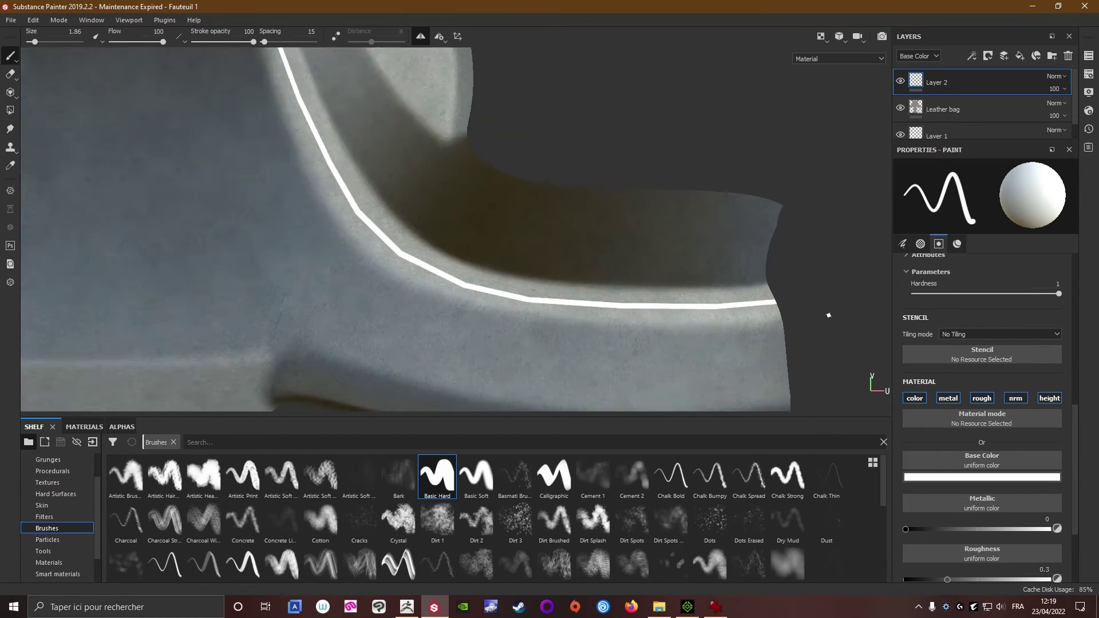
pyautogui.click(821, 37)
pyautogui.click(828, 72)
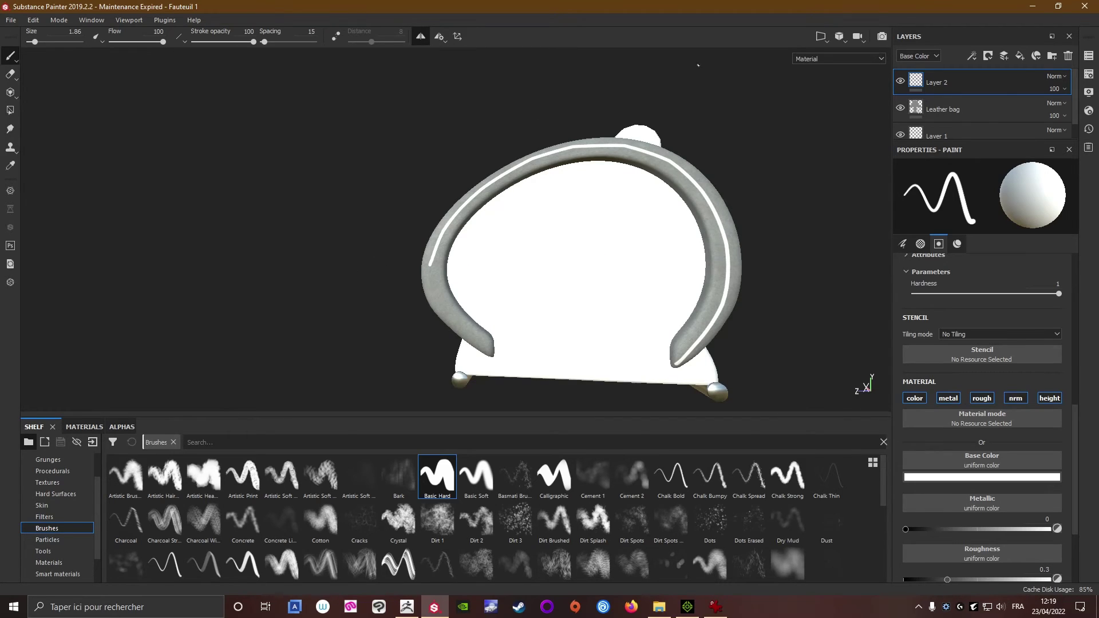
# Continue the trim from its open front end with connected straight white strokes down the side frame's front curve to the lower tip.
pyautogui.scroll(3, 662, 309)
pyautogui.keyDown('alt'); pyautogui.moveTo(662, 309); pyautogui.dragTo(526, 291, button='middle'); pyautogui.keyUp('alt')
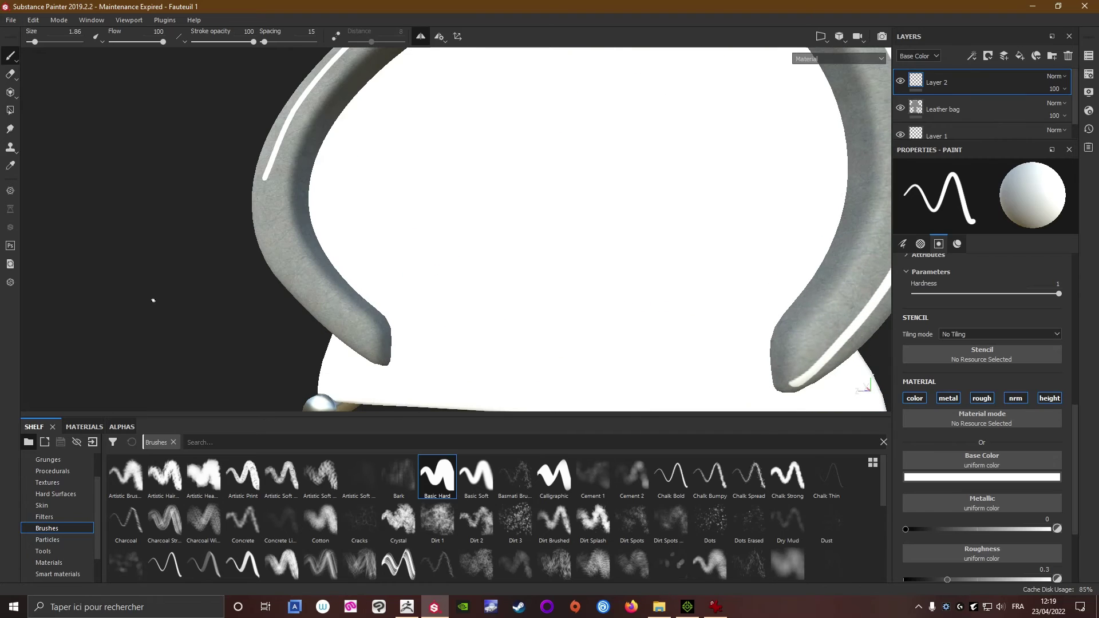
pyautogui.keyDown('alt'); pyautogui.moveTo(148, 286); pyautogui.dragTo(189, 291); pyautogui.keyUp('alt')
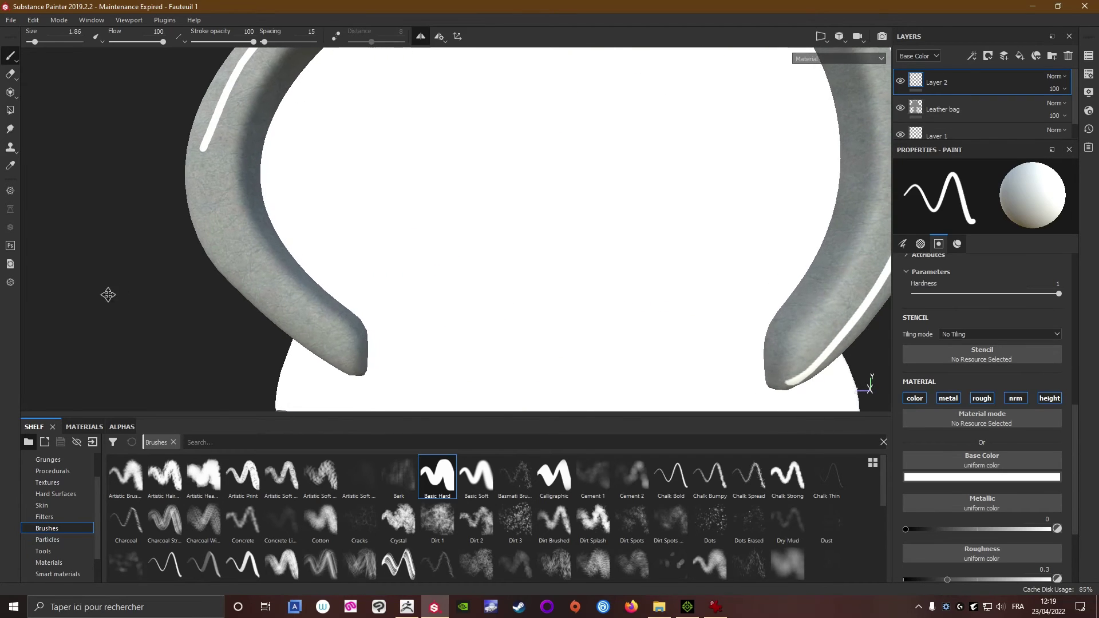
pyautogui.keyDown('alt'); pyautogui.moveTo(108, 294); pyautogui.dragTo(277, 297, button='middle'); pyautogui.keyUp('alt')
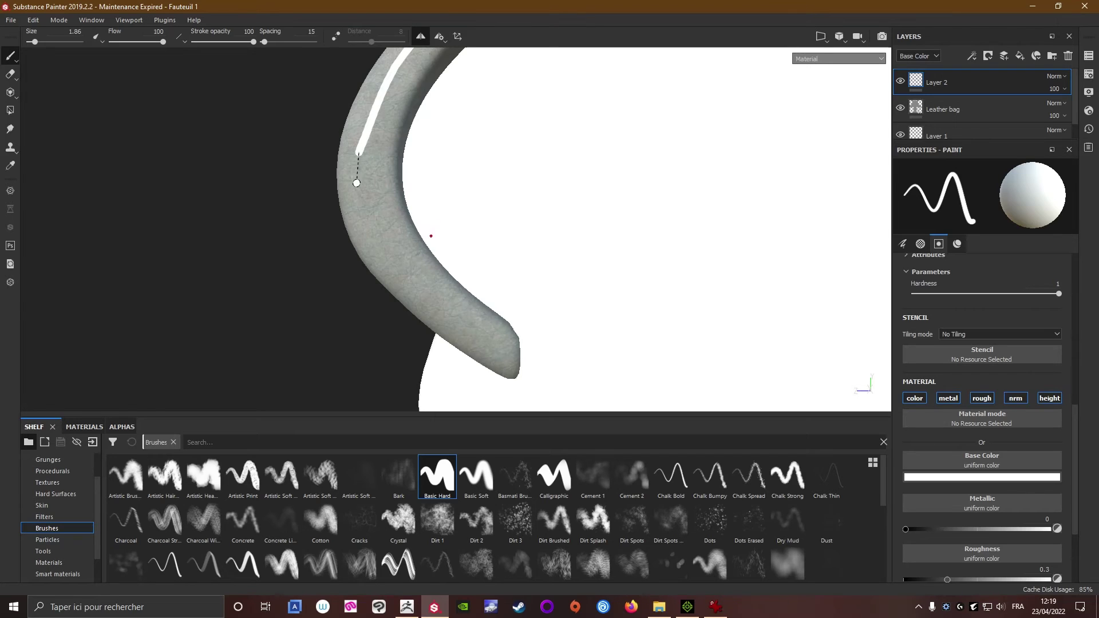
pyautogui.press('shift')
pyautogui.keyDown('shift'); pyautogui.click(357, 177); pyautogui.keyUp('shift')
pyautogui.keyDown('shift'); pyautogui.click(365, 213); pyautogui.keyUp('shift')
pyautogui.keyDown('shift'); pyautogui.click(385, 248); pyautogui.keyUp('shift')
pyautogui.keyDown('shift'); pyautogui.click(422, 288); pyautogui.keyUp('shift')
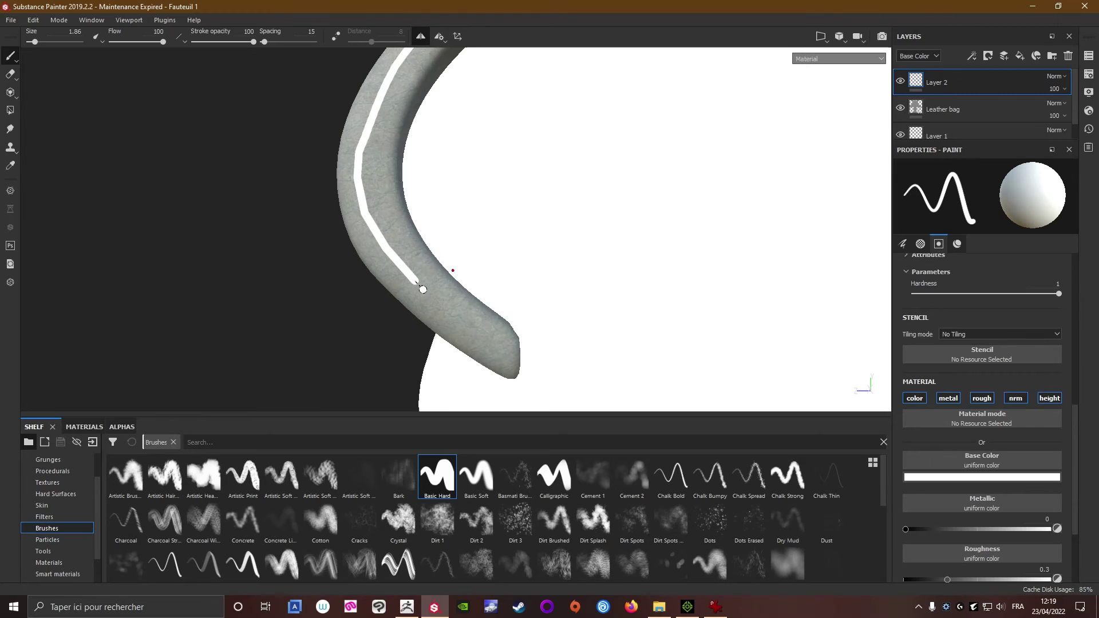
pyautogui.keyDown('shift'); pyautogui.click(444, 306); pyautogui.keyUp('shift')
pyautogui.keyDown('shift'); pyautogui.click(484, 336); pyautogui.keyUp('shift')
pyautogui.keyDown('shift'); pyautogui.click(520, 357); pyautogui.keyUp('shift')
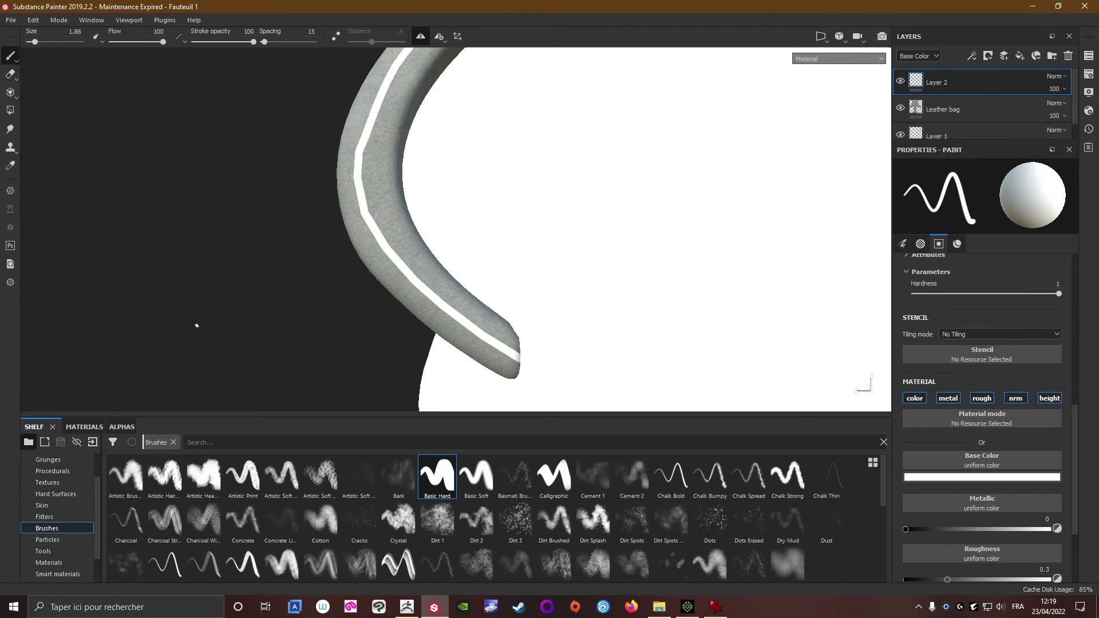
# Extend the white trim across the rear lower tip of the side frame with a straight stroke, and check the whole side.
pyautogui.keyDown('alt'); pyautogui.moveTo(266, 340); pyautogui.dragTo(382, 330); pyautogui.keyUp('alt')
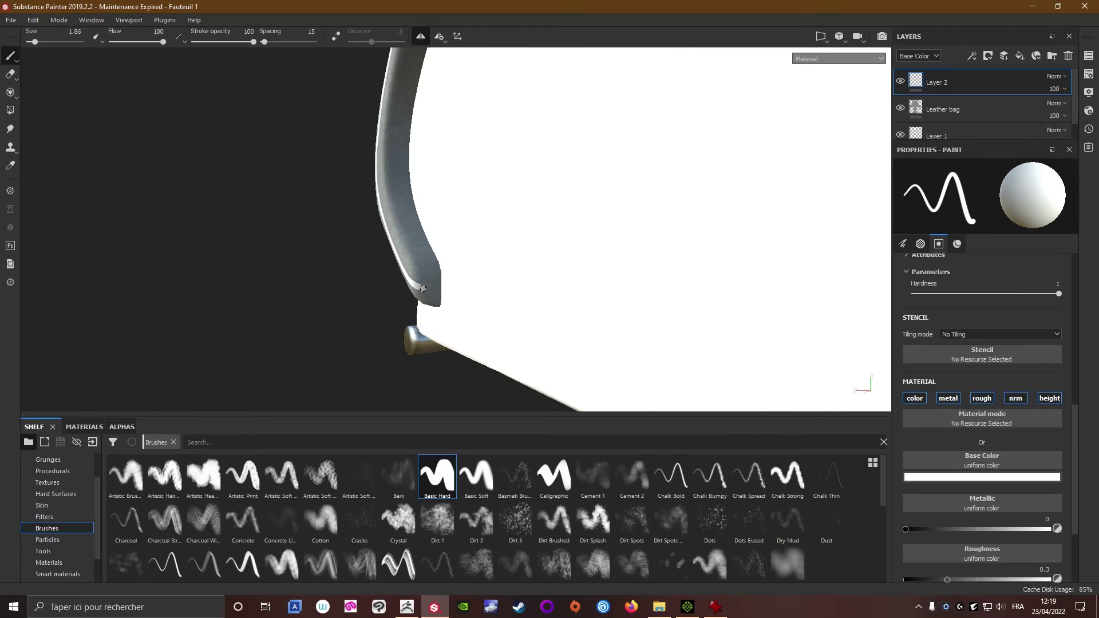
pyautogui.keyDown('alt'); pyautogui.moveTo(421, 298); pyautogui.dragTo(241, 265); pyautogui.keyUp('alt')
pyautogui.scroll(3, 397, 267)
pyautogui.moveTo(497, 291)
pyautogui.keyDown('alt'); pyautogui.mouseDown(button='middle')
pyautogui.moveTo(511, 258)
pyautogui.moveTo(493, 163)
pyautogui.mouseUp(button='middle'); pyautogui.keyUp('alt')
pyautogui.keyDown('alt'); pyautogui.moveTo(467, 196); pyautogui.dragTo(646, 187); pyautogui.keyUp('alt')
pyautogui.scroll(2, 487, 178)
pyautogui.keyDown('alt'); pyautogui.moveTo(449, 224); pyautogui.dragTo(496, 192, button='middle'); pyautogui.keyUp('alt')
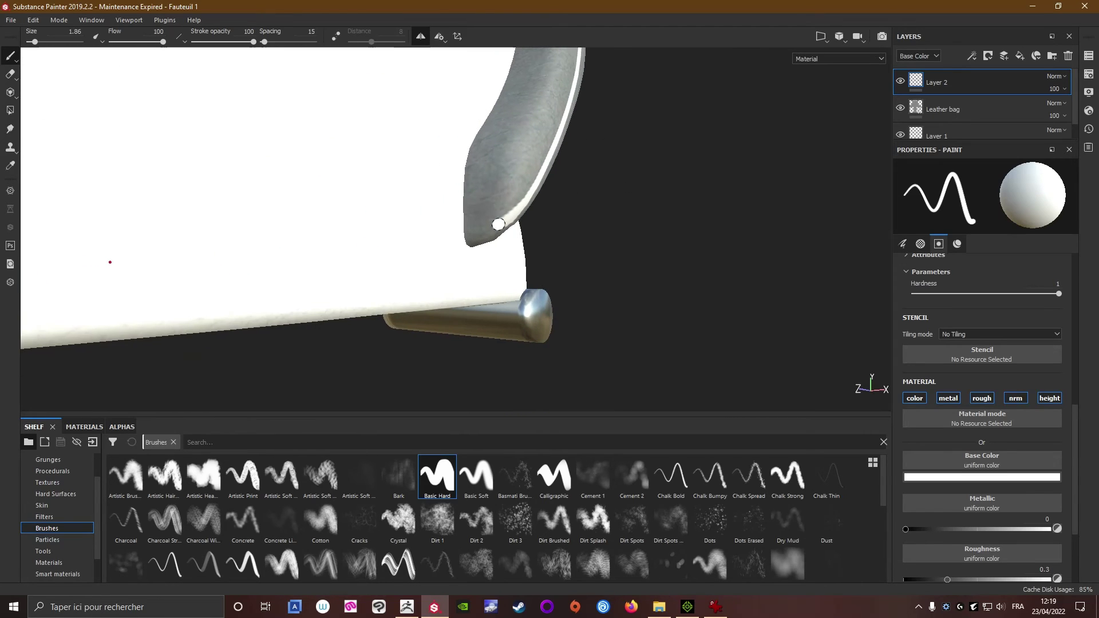
pyautogui.press('shift')
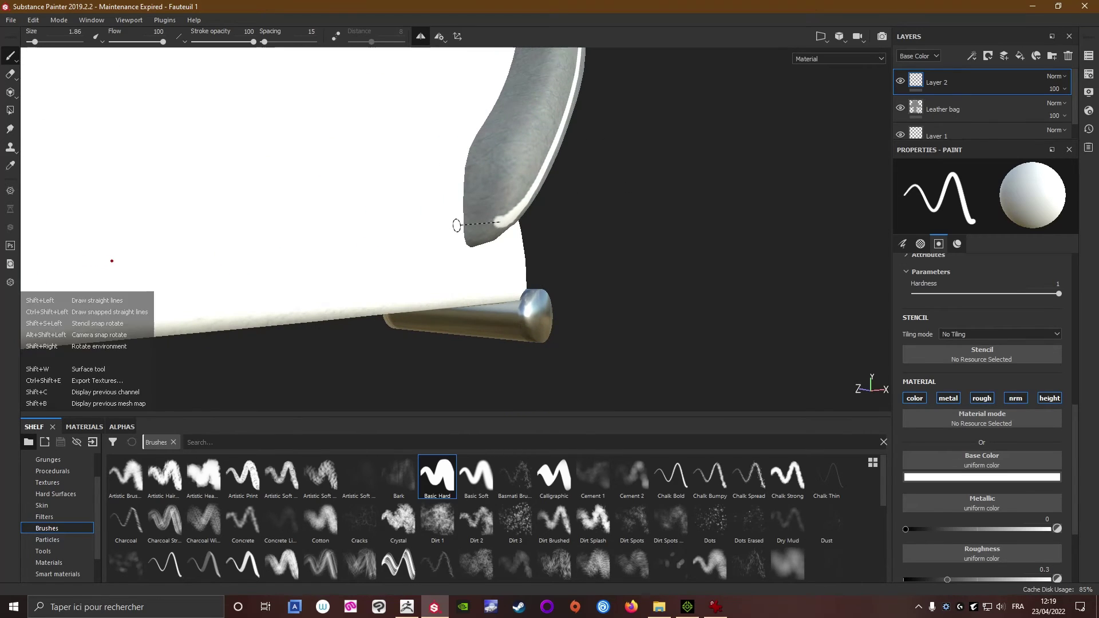
pyautogui.keyDown('shift'); pyautogui.click(457, 226); pyautogui.keyUp('shift')
pyautogui.scroll(-10, 675, 223)
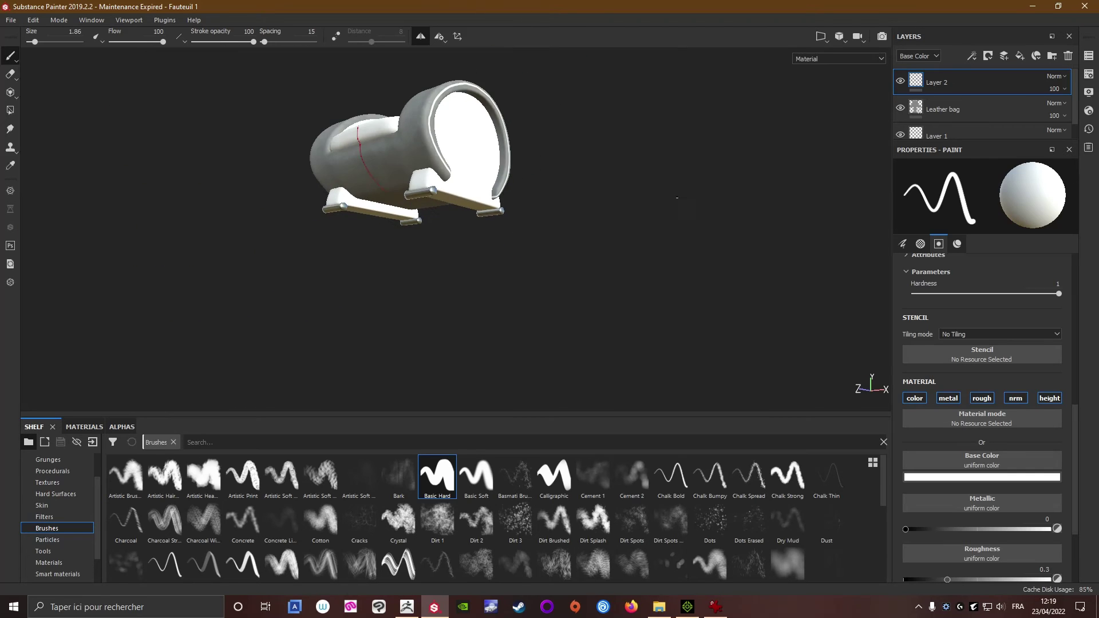
pyautogui.keyDown('alt'); pyautogui.moveTo(677, 198); pyautogui.dragTo(361, 205); pyautogui.keyUp('alt')
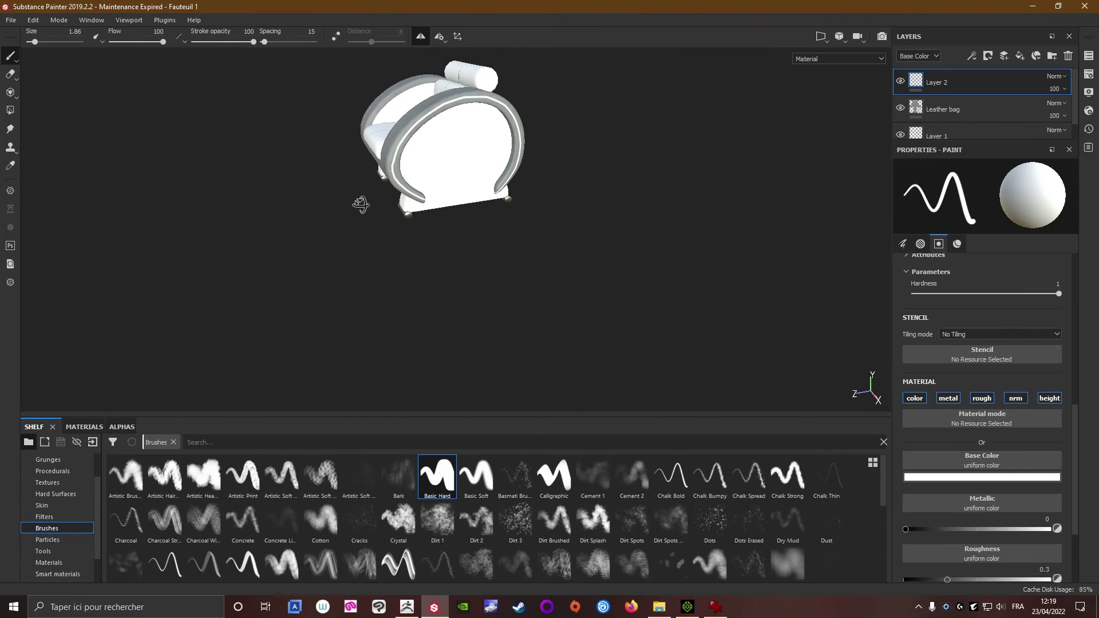
# Save the project, and review the armchair's reference photo.
pyautogui.click(11, 20)
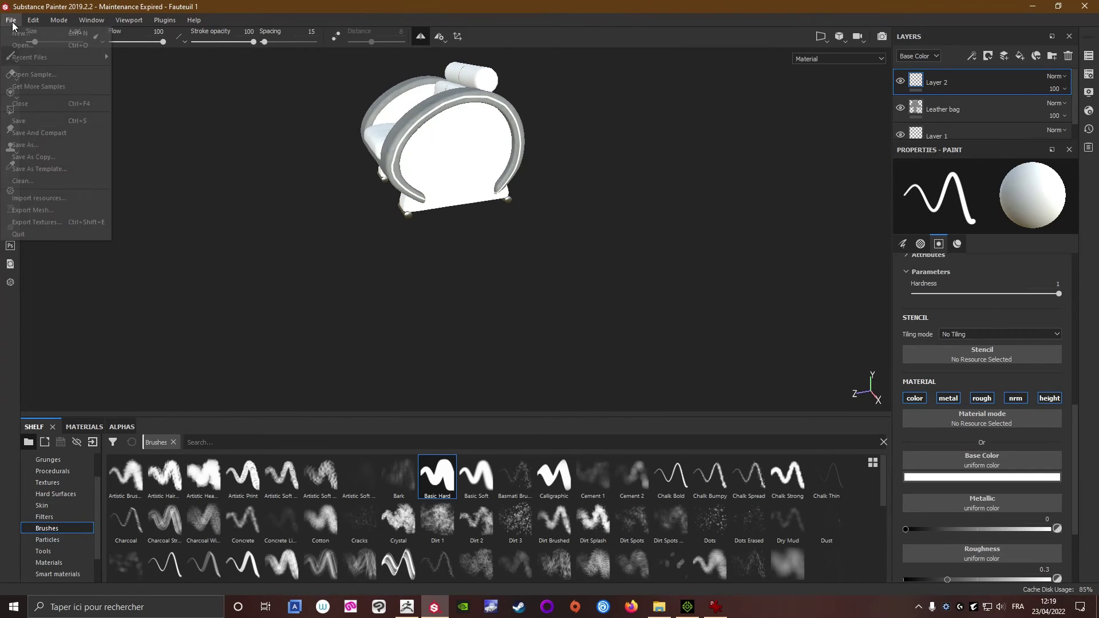
pyautogui.click(23, 122)
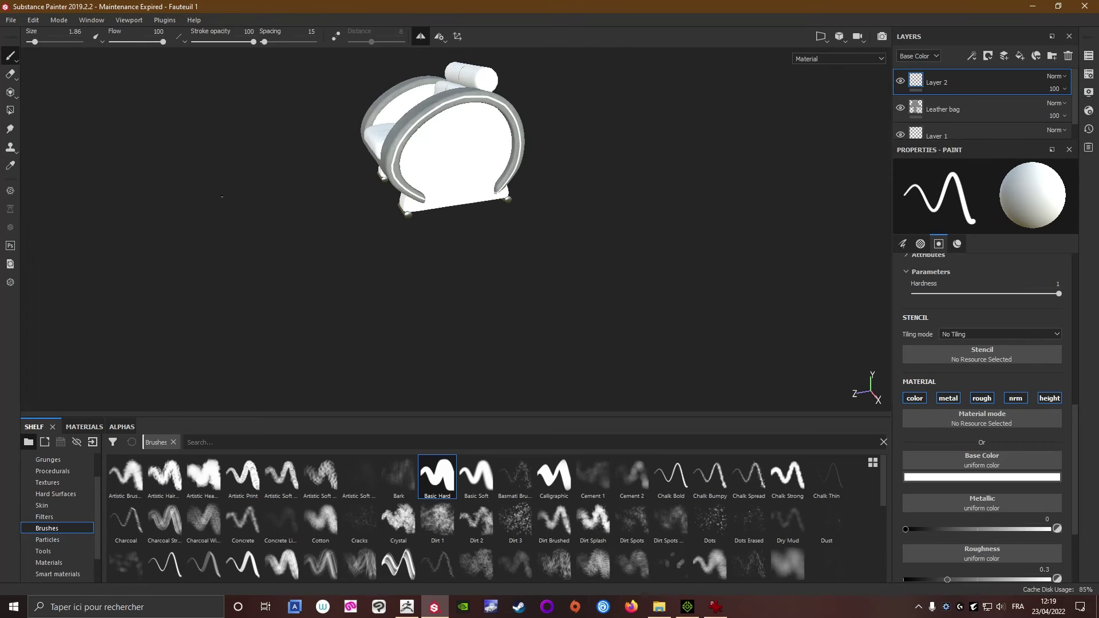
pyautogui.click(712, 606)
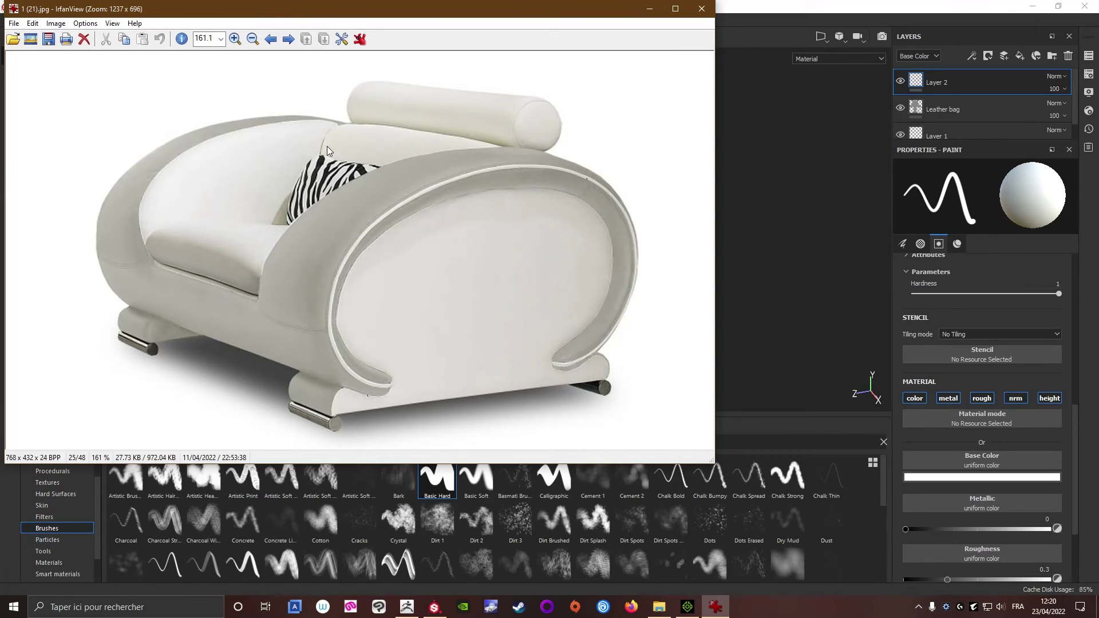
pyautogui.click(991, 25)
# Make the Sit texture set active, toggling its visibility off and on to check which parts it covers.
pyautogui.scroll(3, 554, 232)
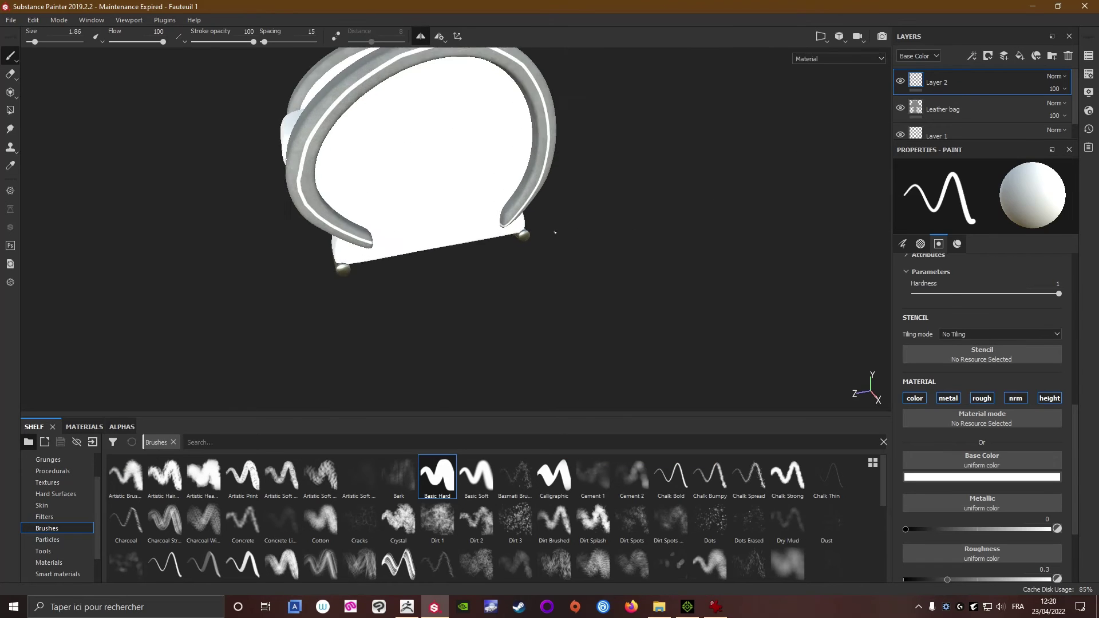
pyautogui.scroll(2, 555, 232)
pyautogui.keyDown('alt'); pyautogui.moveTo(469, 206); pyautogui.dragTo(520, 275, button='middle'); pyautogui.keyUp('alt')
pyautogui.keyDown('alt'); pyautogui.moveTo(520, 275); pyautogui.dragTo(505, 256); pyautogui.keyUp('alt')
pyautogui.keyDown('alt'); pyautogui.moveTo(505, 255); pyautogui.dragTo(524, 268, button='middle'); pyautogui.keyUp('alt')
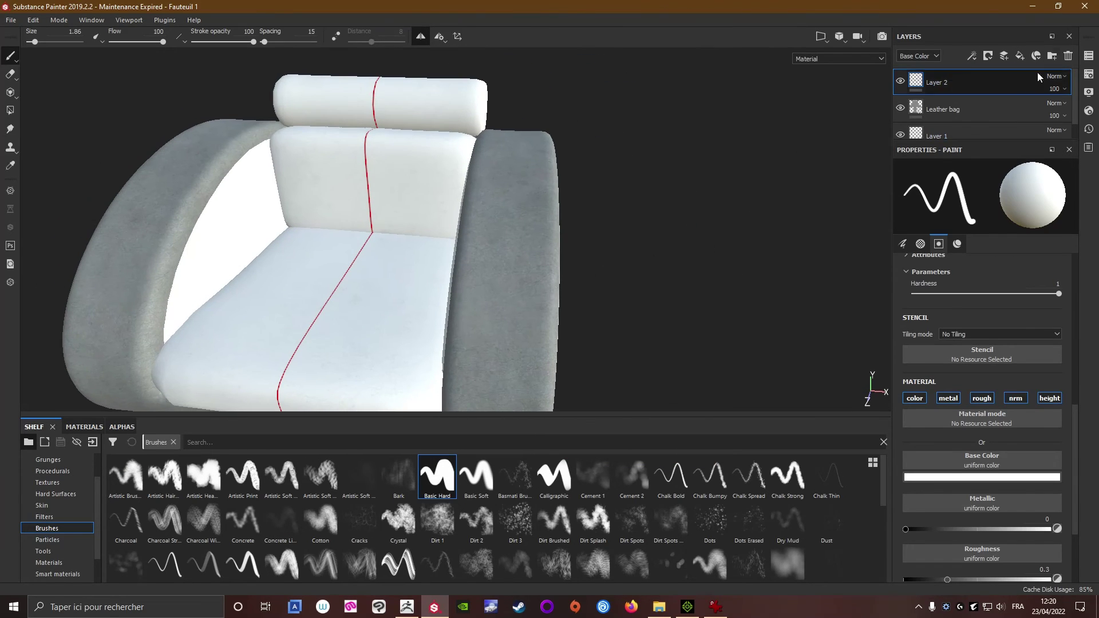
pyautogui.click(1089, 56)
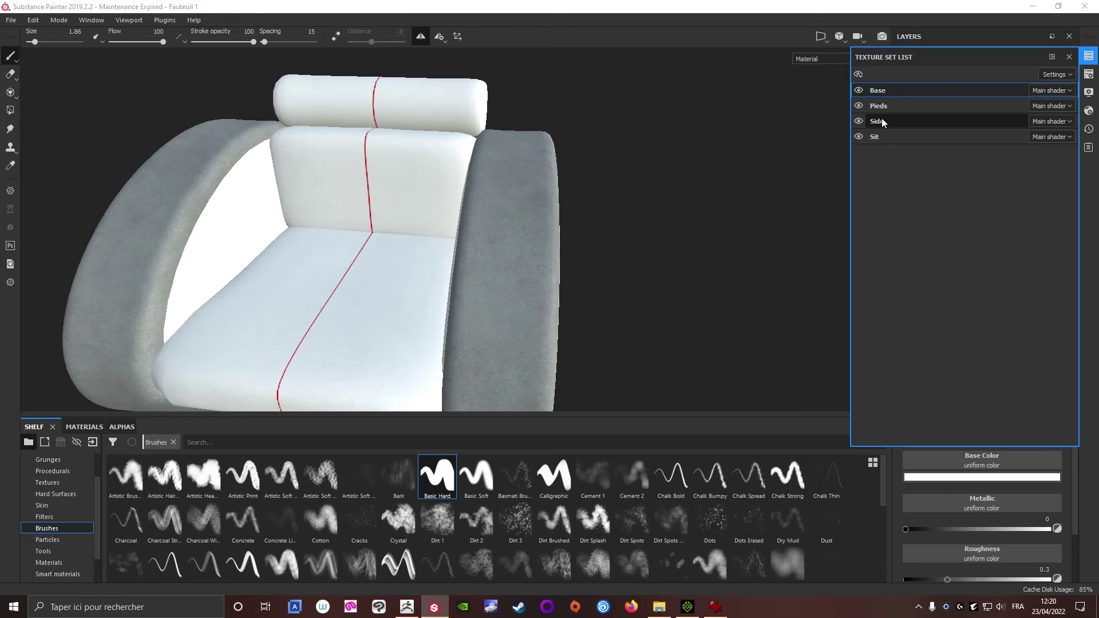
pyautogui.click(876, 140)
pyautogui.click(860, 137)
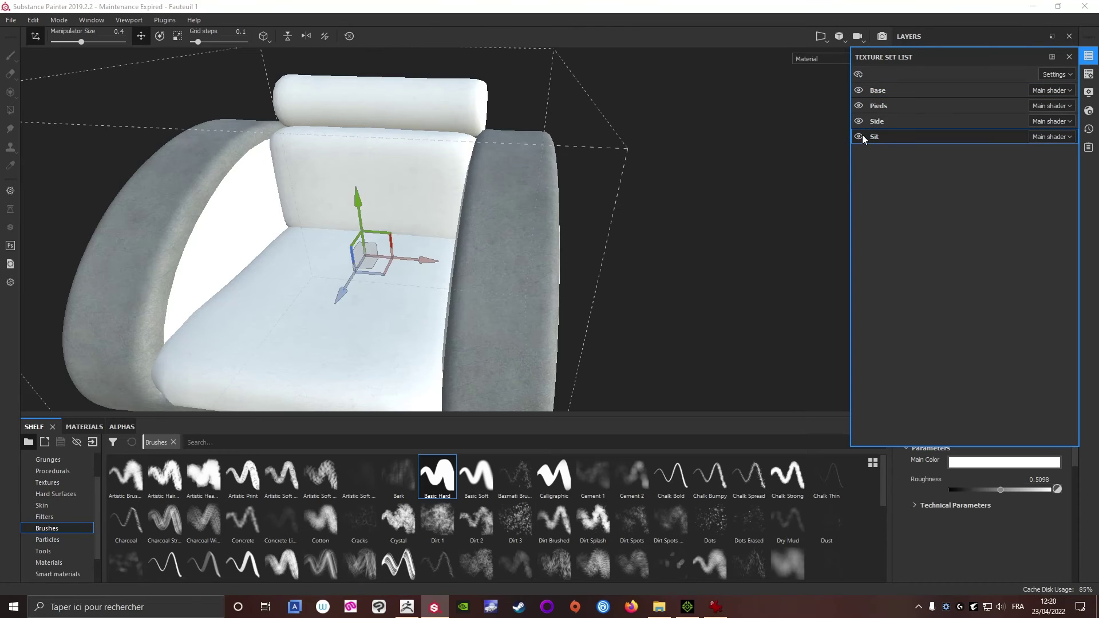
pyautogui.click(859, 137)
pyautogui.click(1089, 56)
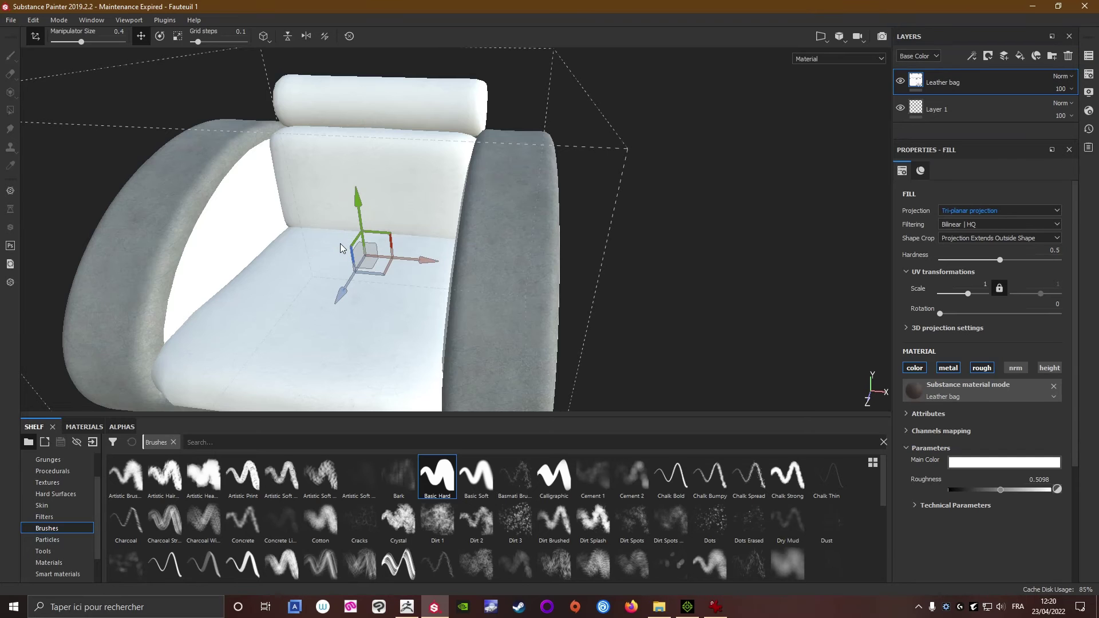
# Add a paint layer above the Leather bag layer, and rotate the environment lighting so the headrest's round end is shaded.
pyautogui.moveTo(340, 245)
pyautogui.keyDown('alt'); pyautogui.mouseDown()
pyautogui.moveTo(577, 235)
pyautogui.moveTo(452, 231)
pyautogui.moveTo(343, 257)
pyautogui.mouseUp(); pyautogui.keyUp('alt')
pyautogui.keyDown('alt'); pyautogui.moveTo(447, 200); pyautogui.dragTo(471, 265, button='middle'); pyautogui.keyUp('alt')
pyautogui.scroll(3, 503, 266)
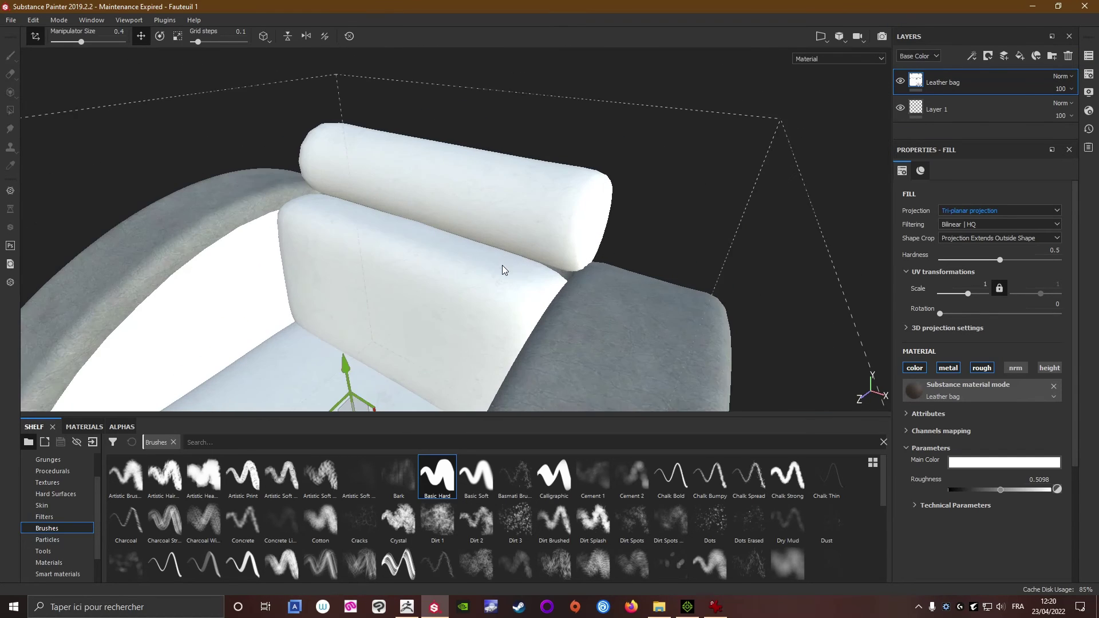
pyautogui.scroll(2, 506, 266)
pyautogui.scroll(-5, 442, 228)
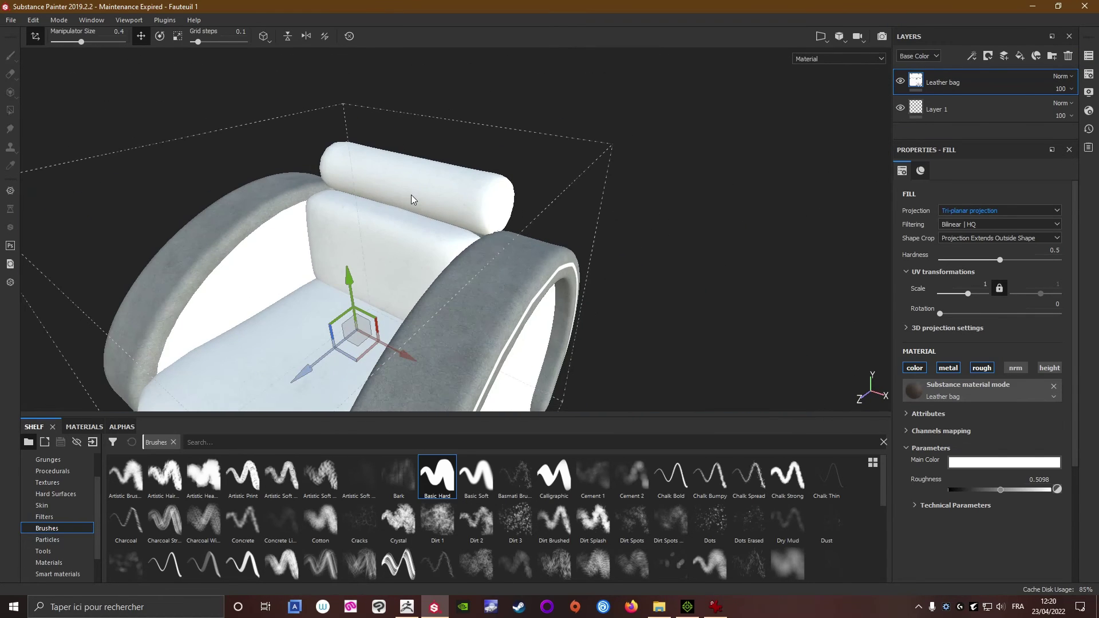
pyautogui.click(1005, 55)
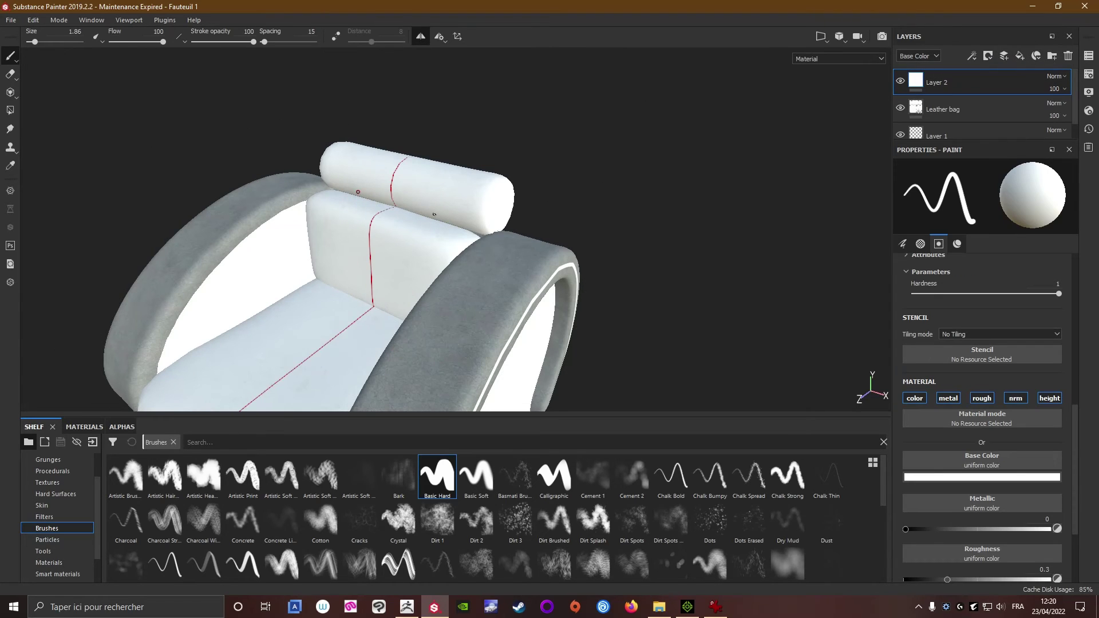
pyautogui.scroll(3, 458, 212)
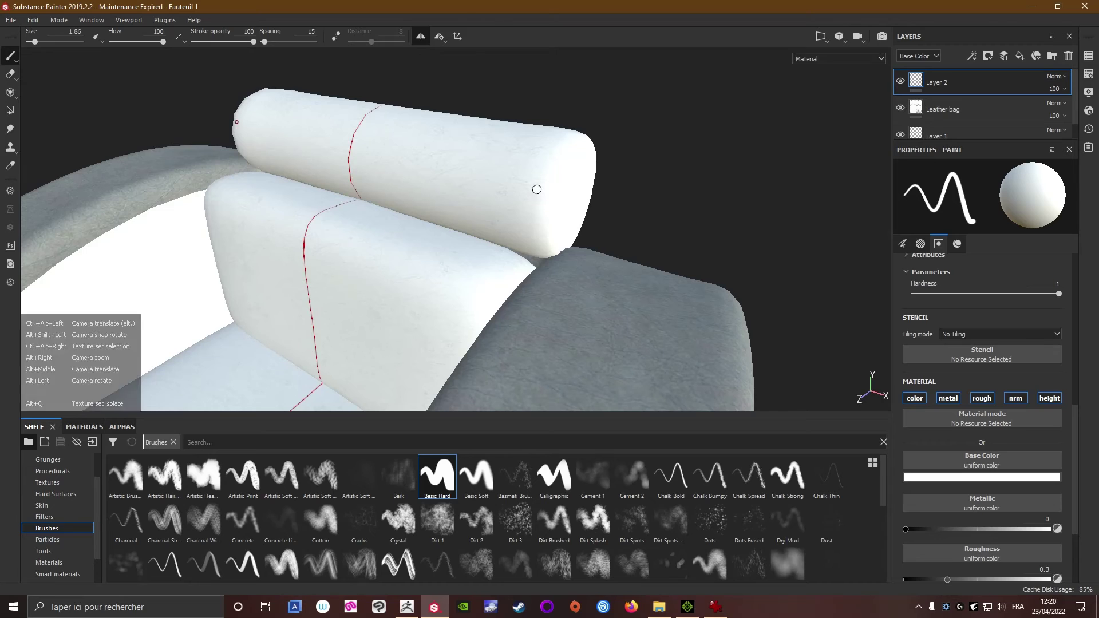
pyautogui.moveTo(535, 186)
pyautogui.keyDown('alt'); pyautogui.mouseDown()
pyautogui.moveTo(400, 196)
pyautogui.moveTo(391, 186)
pyautogui.mouseUp(); pyautogui.keyUp('alt')
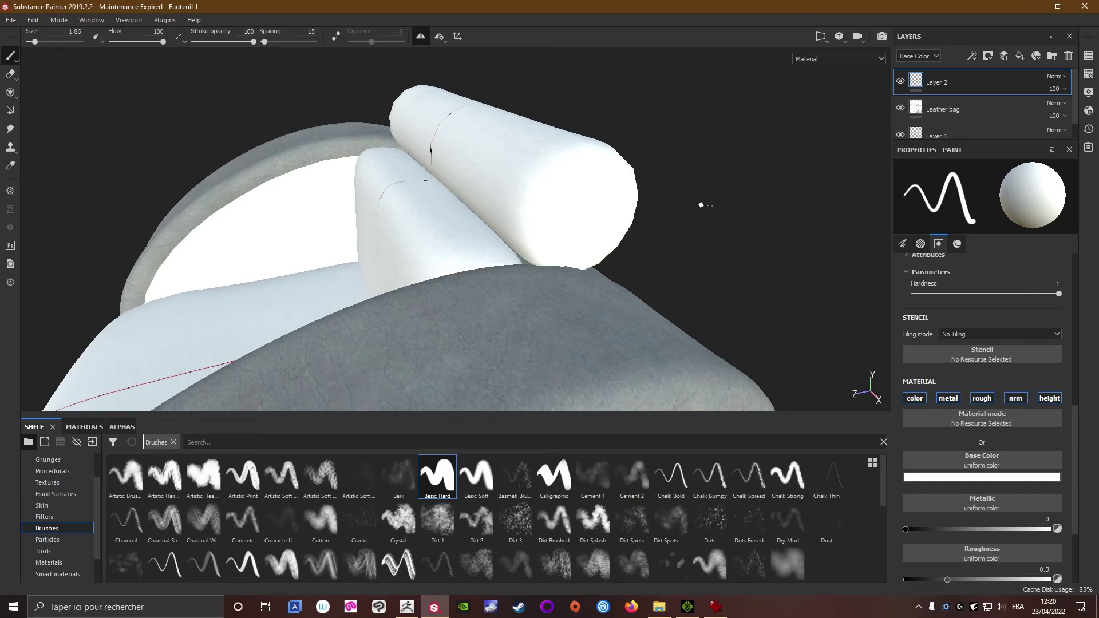
pyautogui.moveTo(702, 204)
pyautogui.keyDown('shift'); pyautogui.mouseDown(button='right')
pyautogui.moveTo(641, 206)
pyautogui.moveTo(649, 213)
pyautogui.mouseUp(button='right'); pyautogui.keyUp('shift')
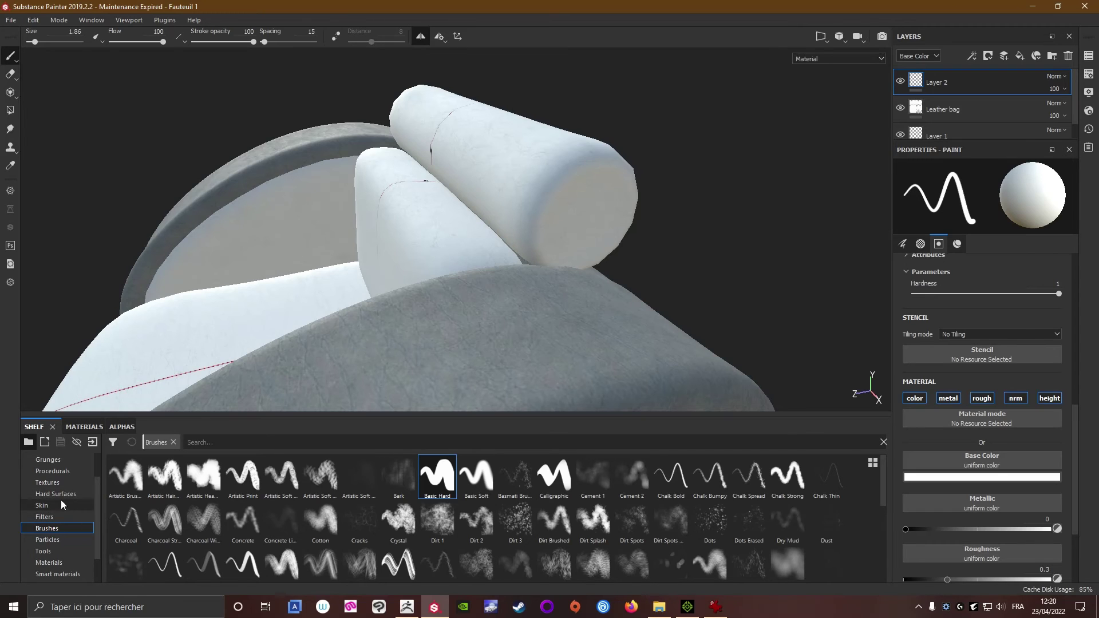
# Set up a Basic Soft brush of size 1.86 with the Artificial Leather material and a white base color.
pyautogui.scroll(3, 93, 478)
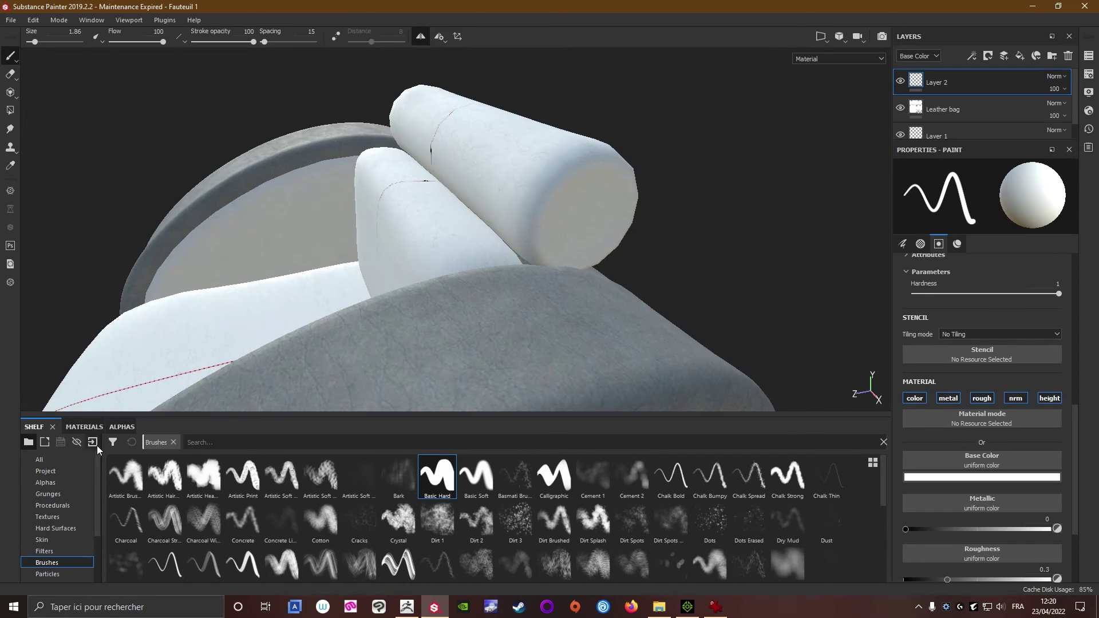
pyautogui.click(478, 473)
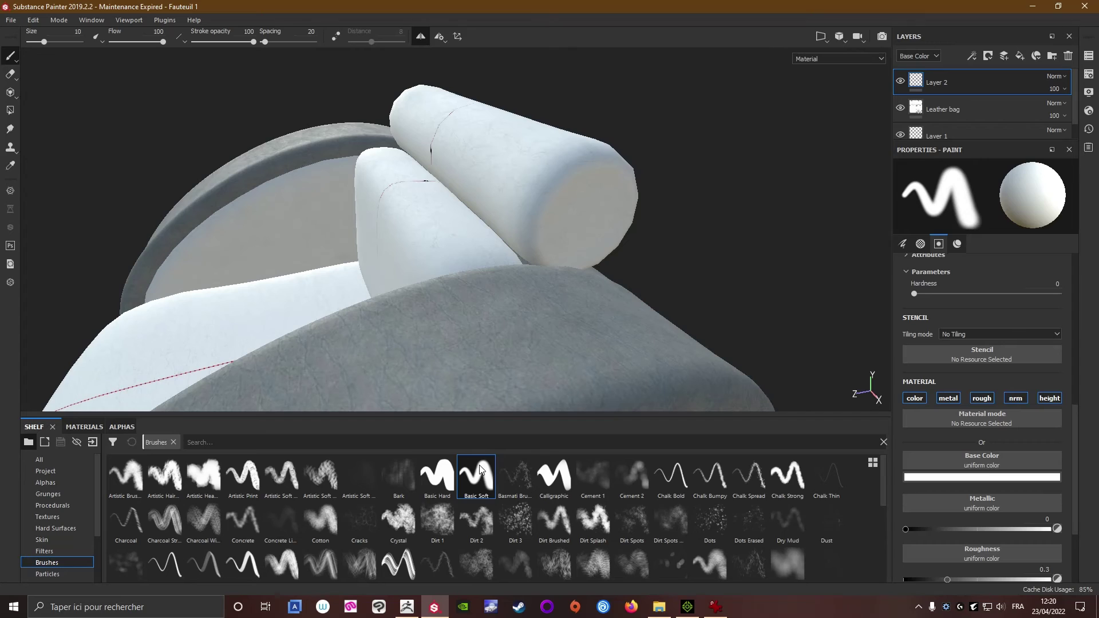
pyautogui.click(1010, 420)
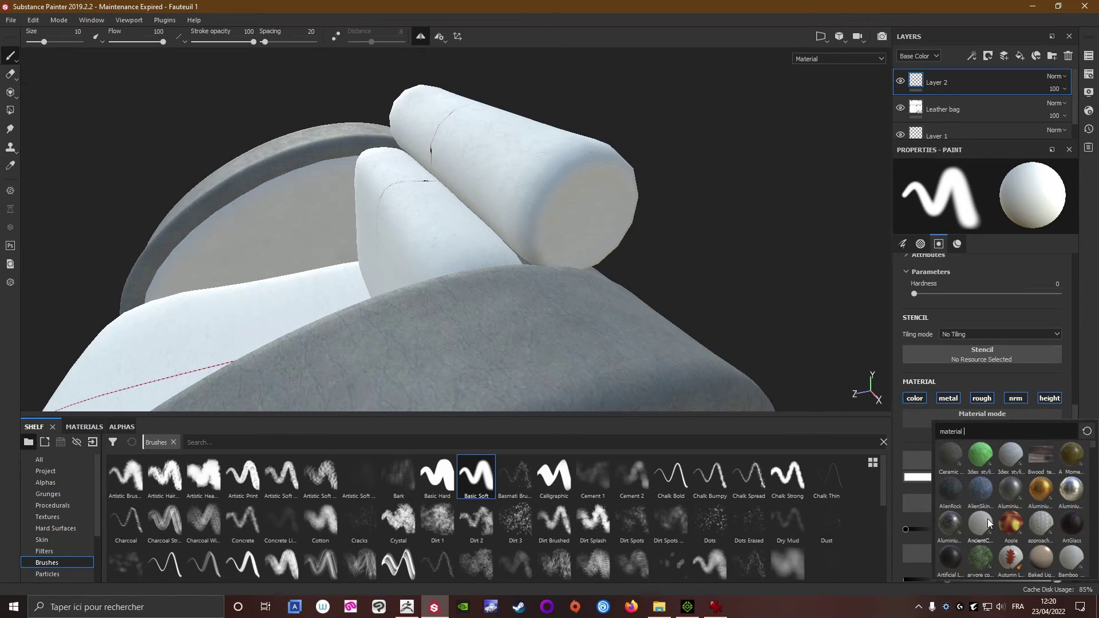
pyautogui.click(957, 556)
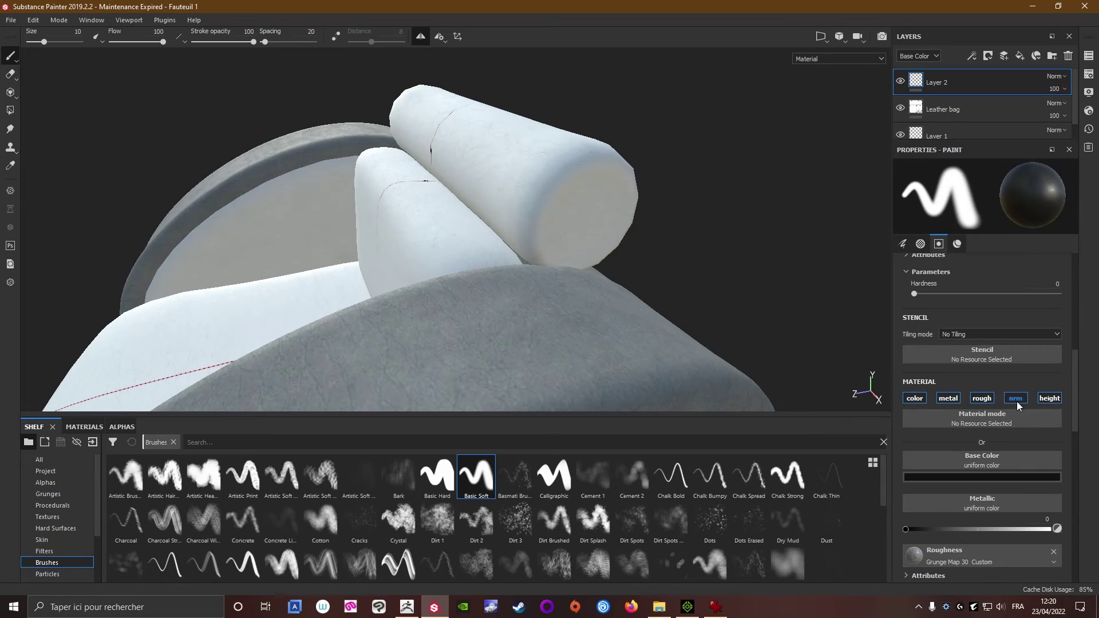
pyautogui.click(966, 476)
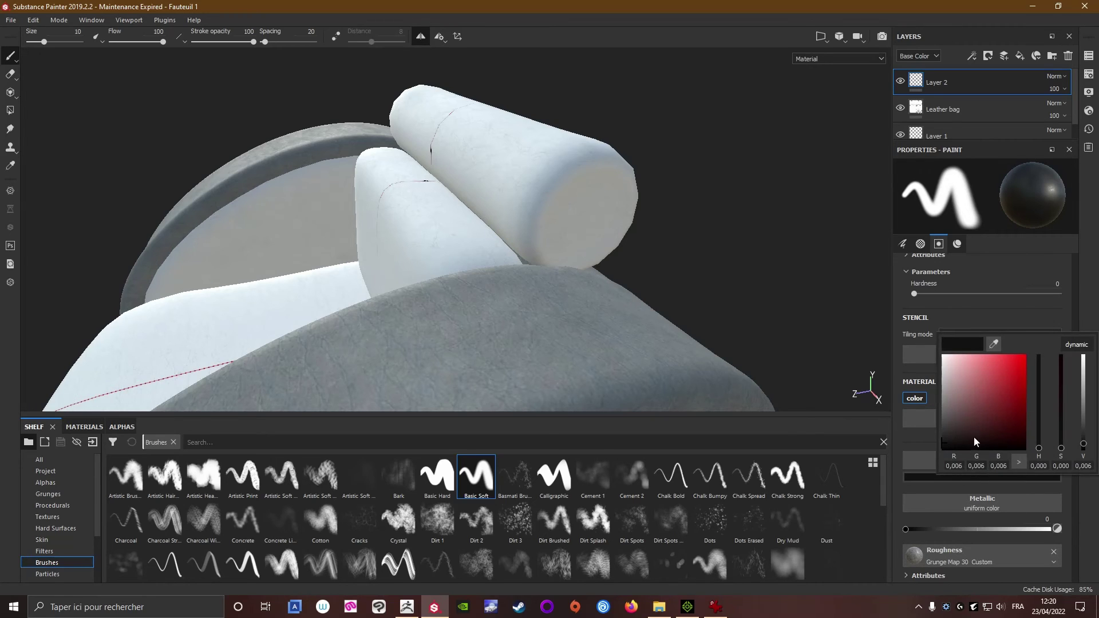
pyautogui.click(948, 364)
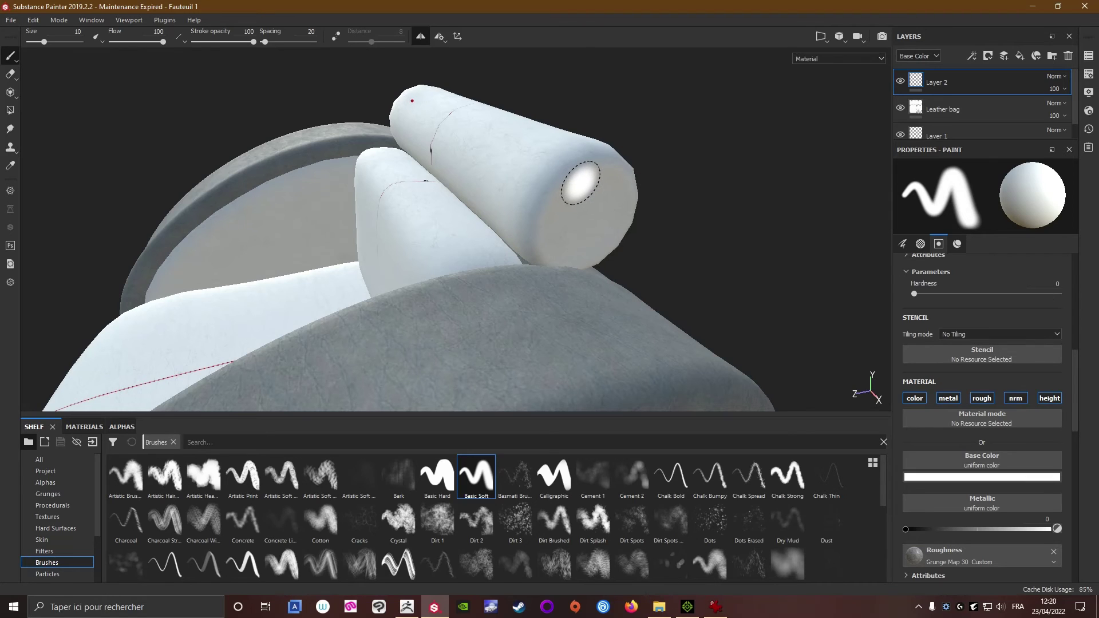
pyautogui.keyDown('ctrl'); pyautogui.moveTo(537, 201); pyautogui.dragTo(487, 201, button='right'); pyautogui.keyUp('ctrl')
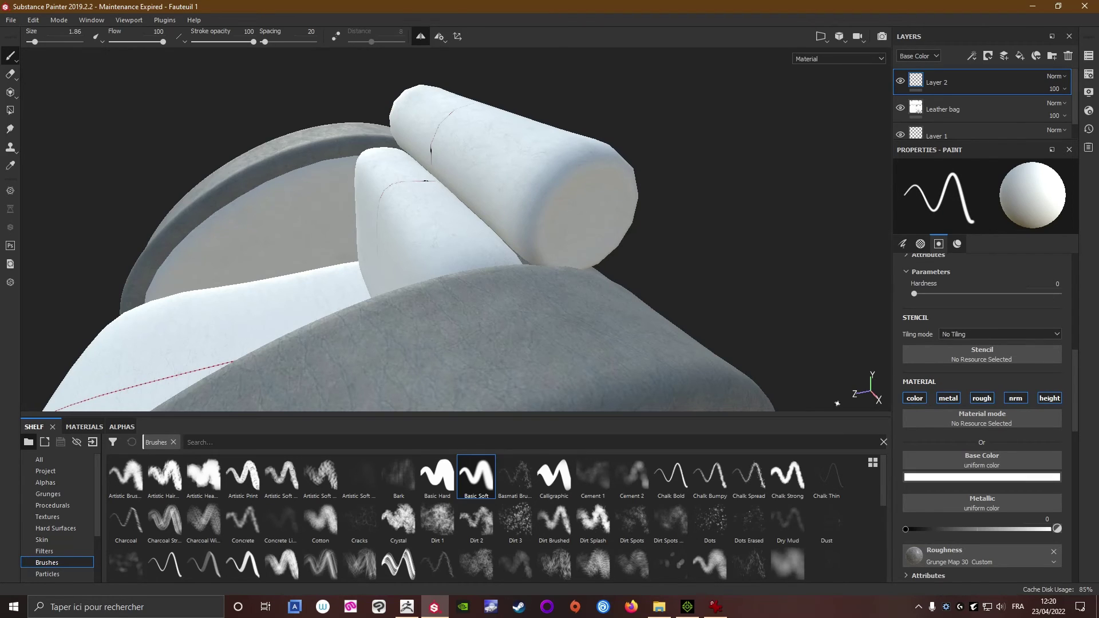
# Try a freehand seam stroke along the rim of the headrest's round end, and undo it.
pyautogui.scroll(4, 760, 337)
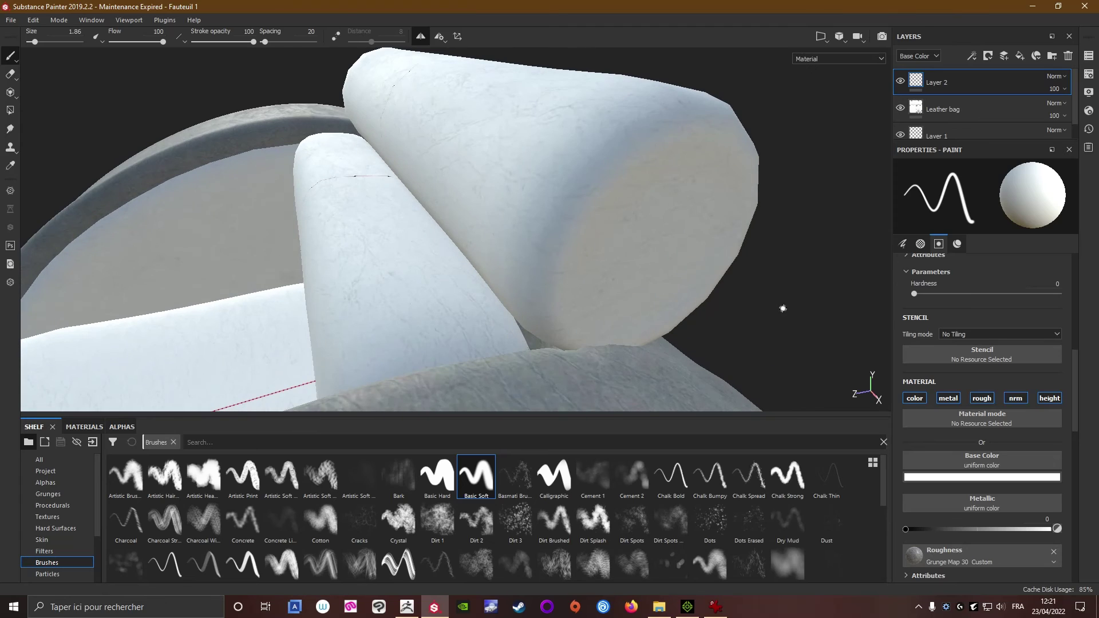
pyautogui.moveTo(593, 150); pyautogui.dragTo(549, 242)
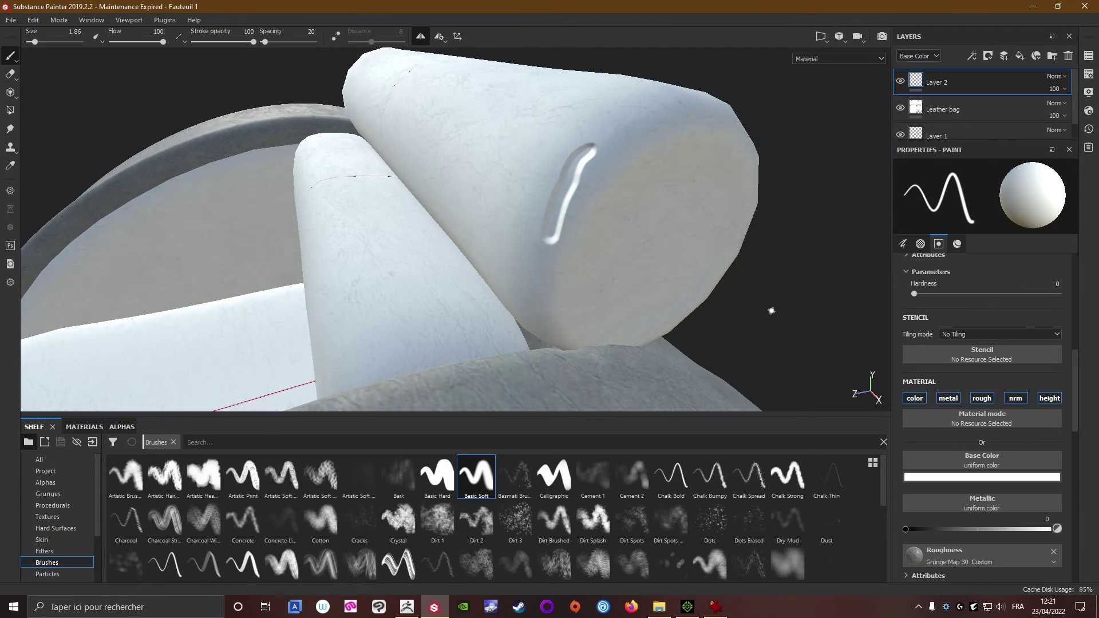
pyautogui.hotkey('ctrl', 'z')
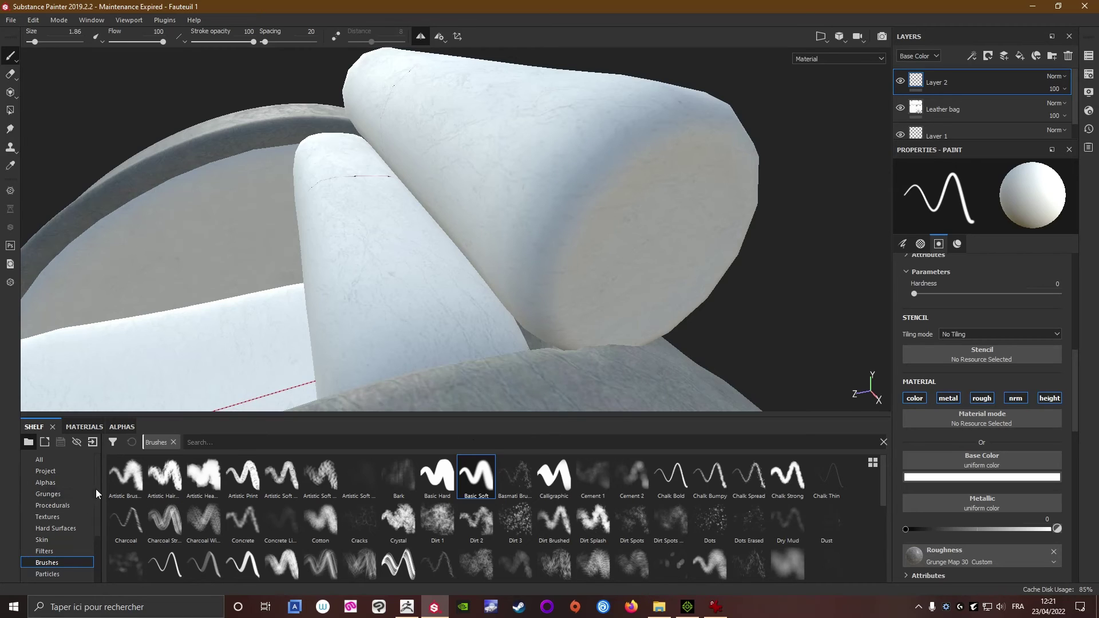
# Look through the Tools presets for a stitching or seam tool, checking the Metal Stitches preview.
pyautogui.moveTo(101, 493); pyautogui.dragTo(98, 523)
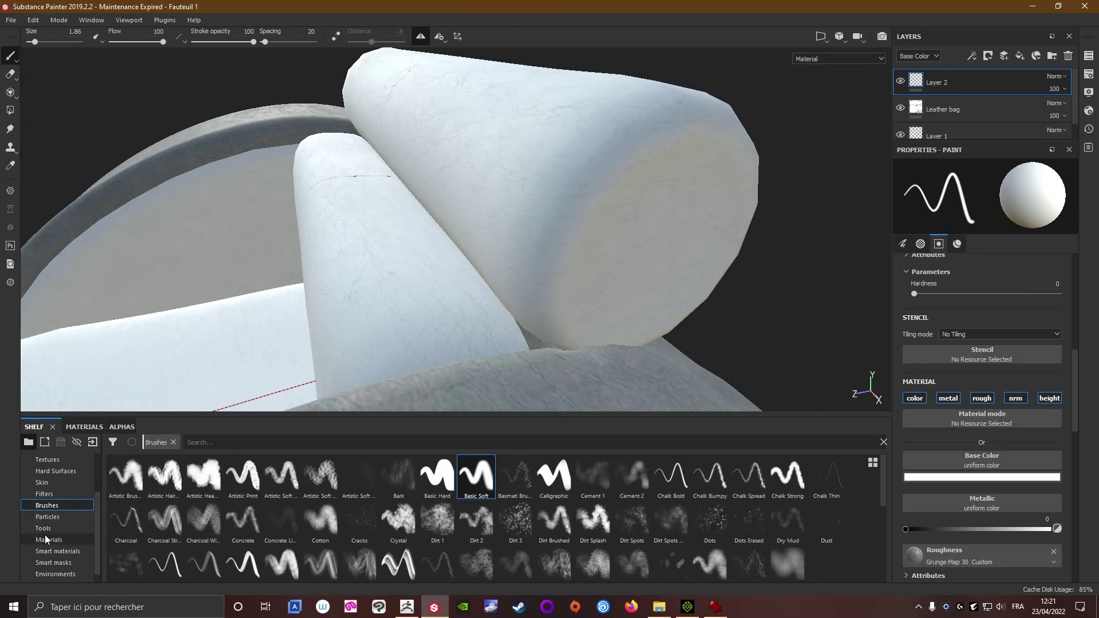
pyautogui.click(44, 528)
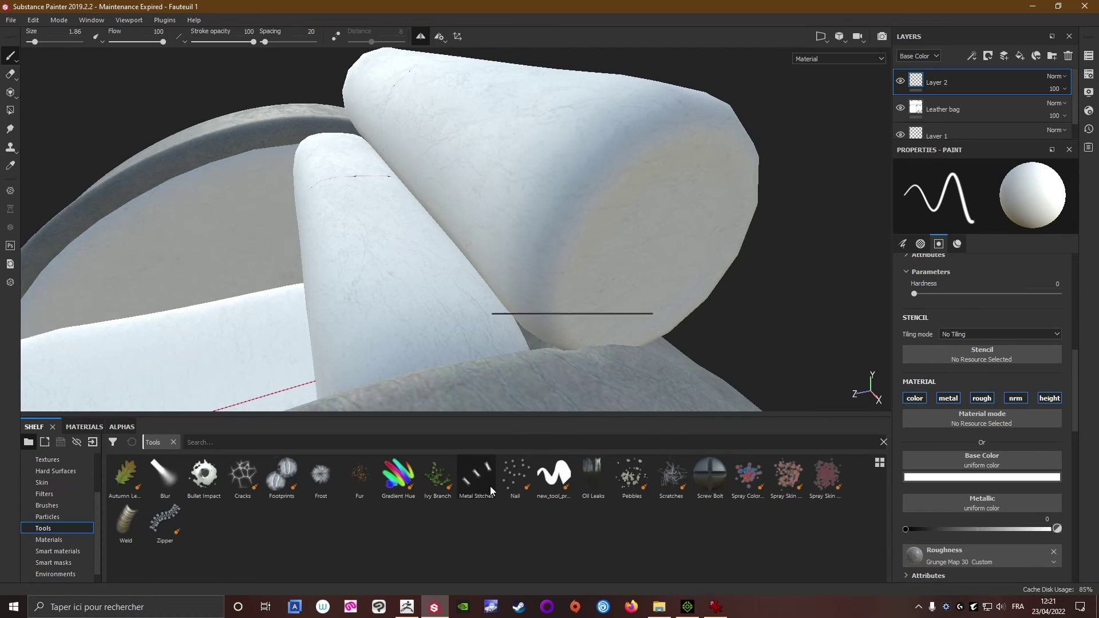
pyautogui.moveTo(479, 482)
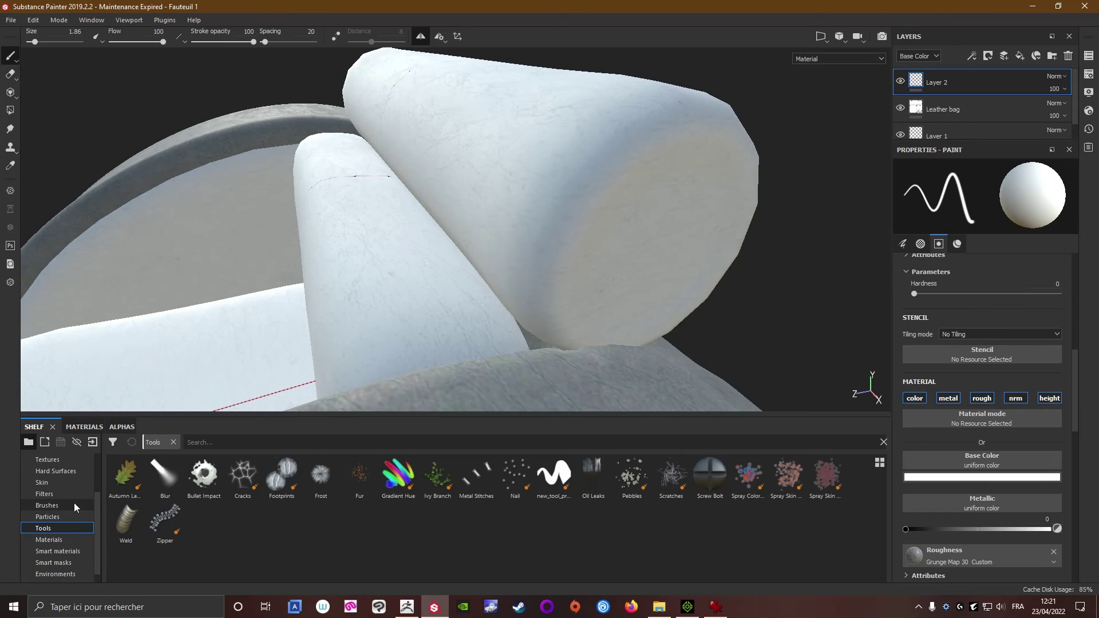
pyautogui.moveTo(98, 504); pyautogui.dragTo(94, 482)
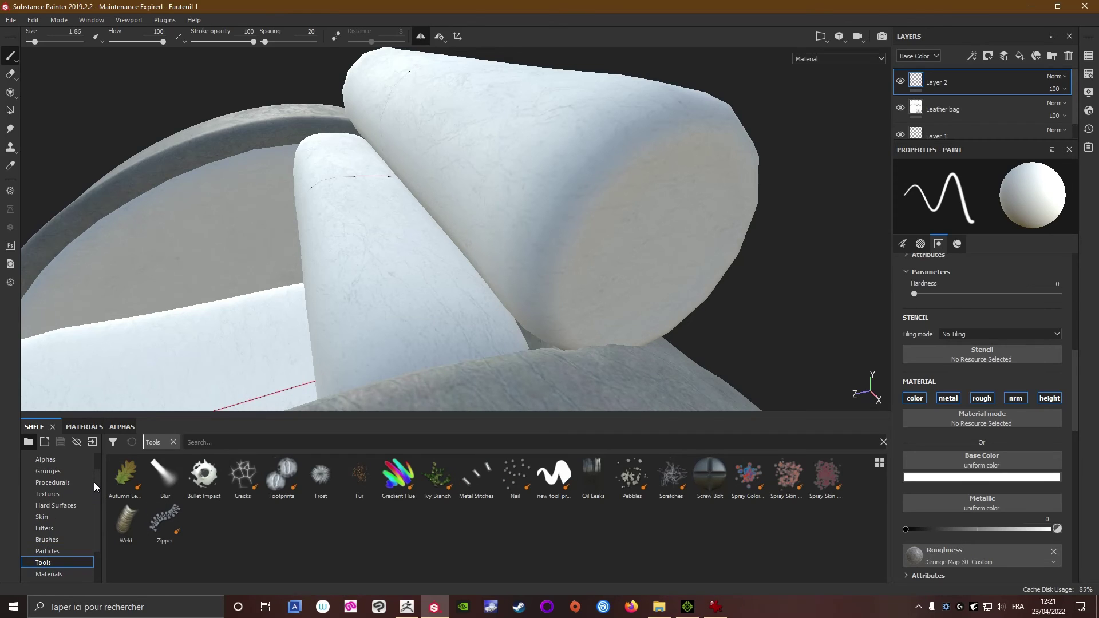
# Try another, longer seam stroke around the headrest's end rim with the same brush, and undo it.
pyautogui.click(582, 181)
pyautogui.moveTo(580, 184)
pyautogui.mouseDown()
pyautogui.moveTo(556, 243)
pyautogui.moveTo(554, 281)
pyautogui.moveTo(569, 303)
pyautogui.mouseUp()
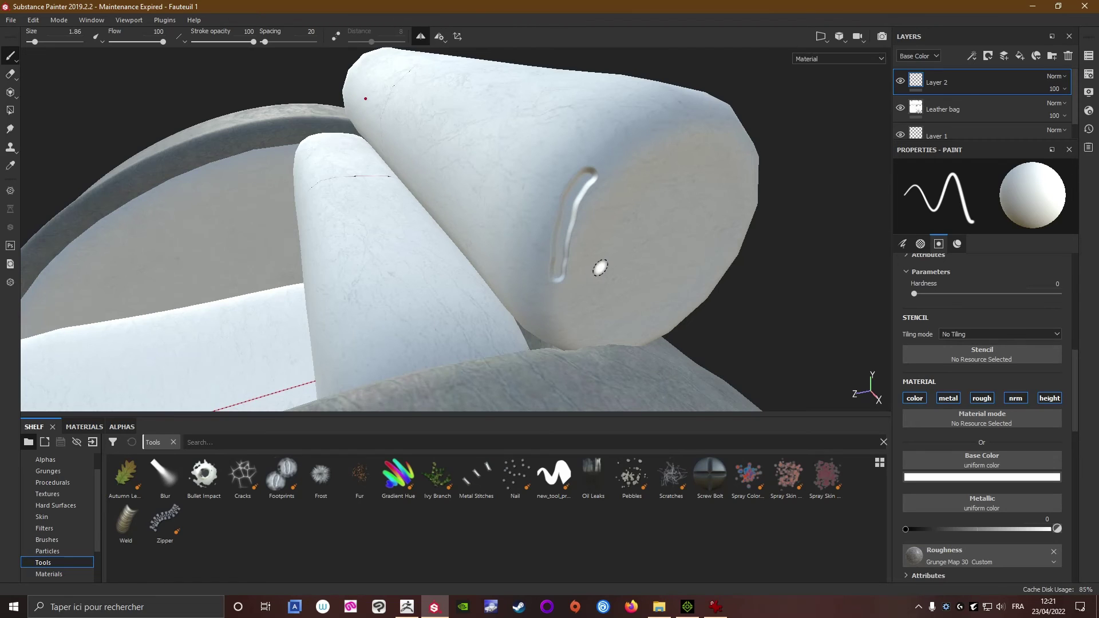
pyautogui.hotkey('ctrl', 'z')
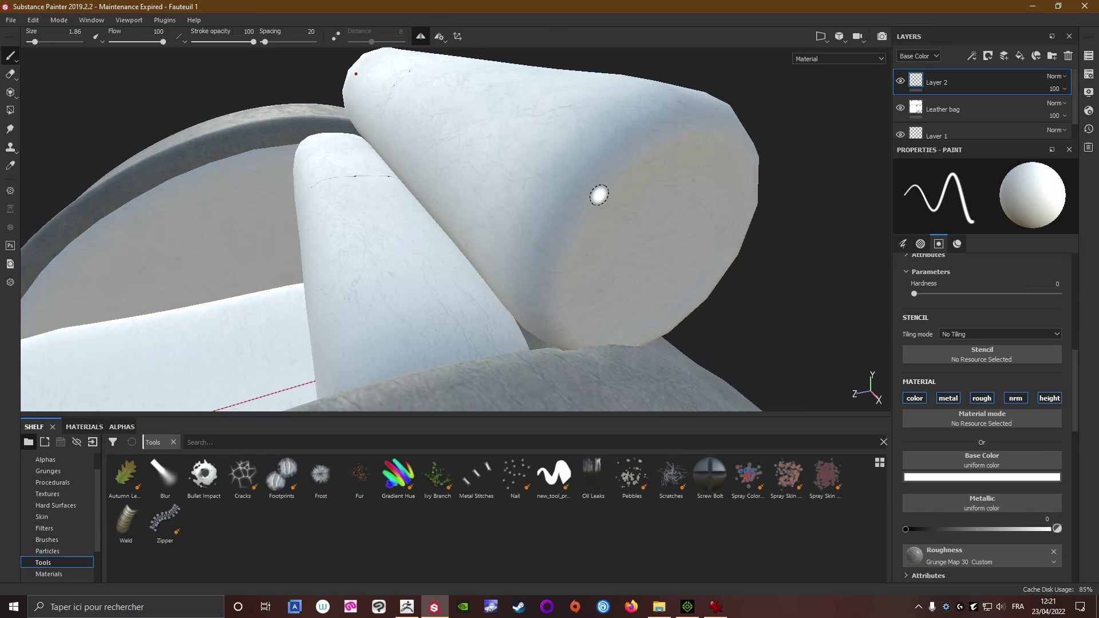
# Reduce the brush size to 0.58, and show the seat parts' UV layout in the 2D-only view.
pyautogui.keyDown('ctrl'); pyautogui.moveTo(598, 193); pyautogui.dragTo(565, 192, button='right'); pyautogui.keyUp('ctrl')
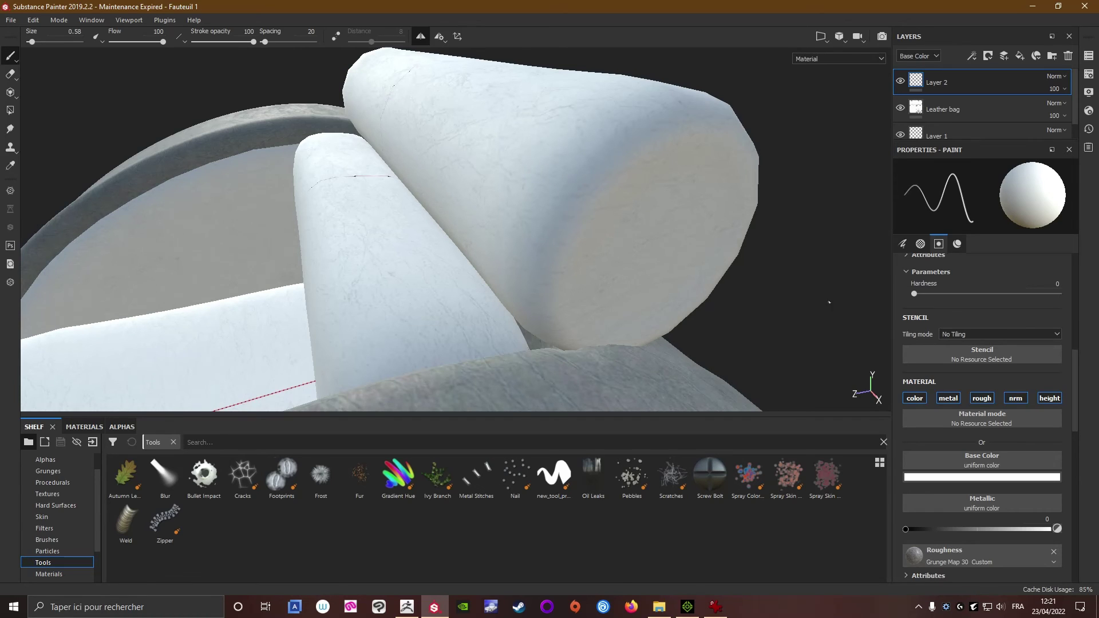
pyautogui.click(821, 36)
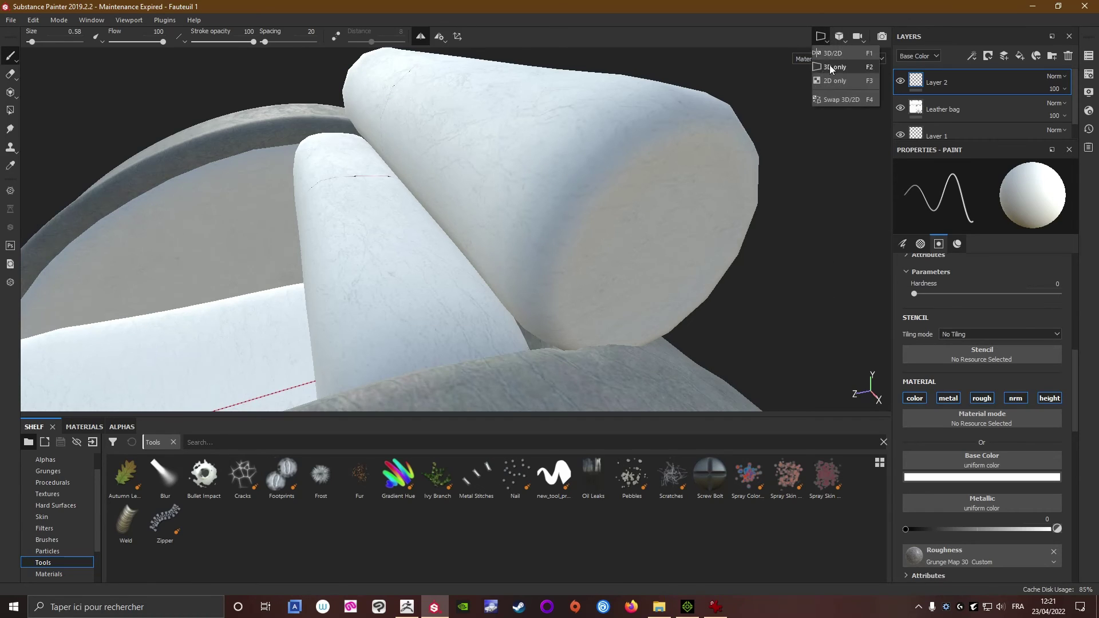
pyautogui.click(832, 80)
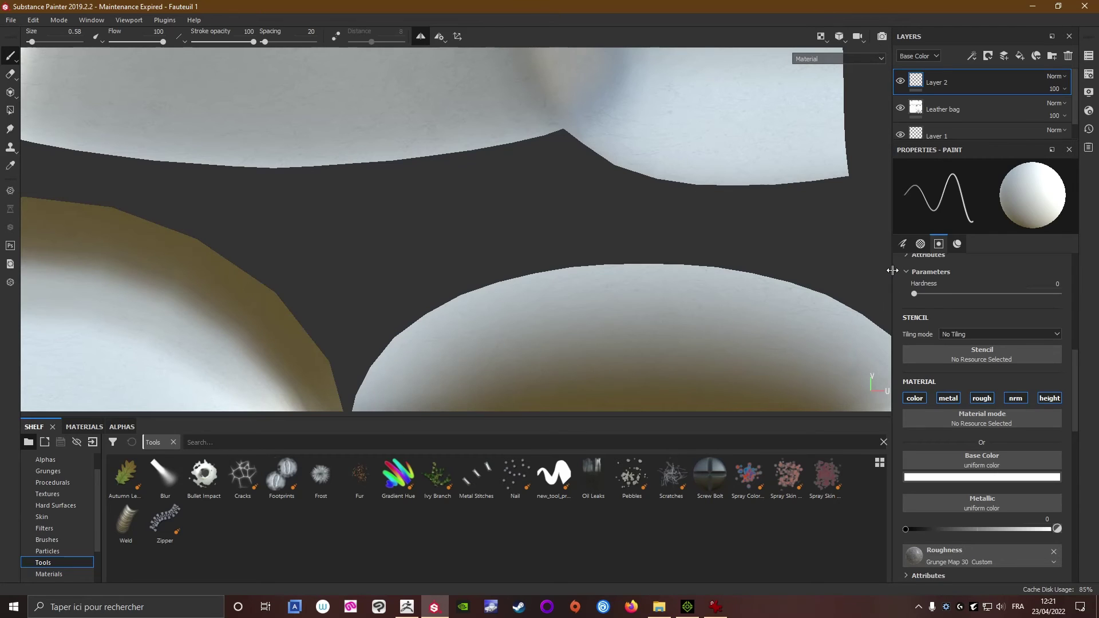
pyautogui.scroll(-3, 643, 271)
pyautogui.scroll(-2, 644, 271)
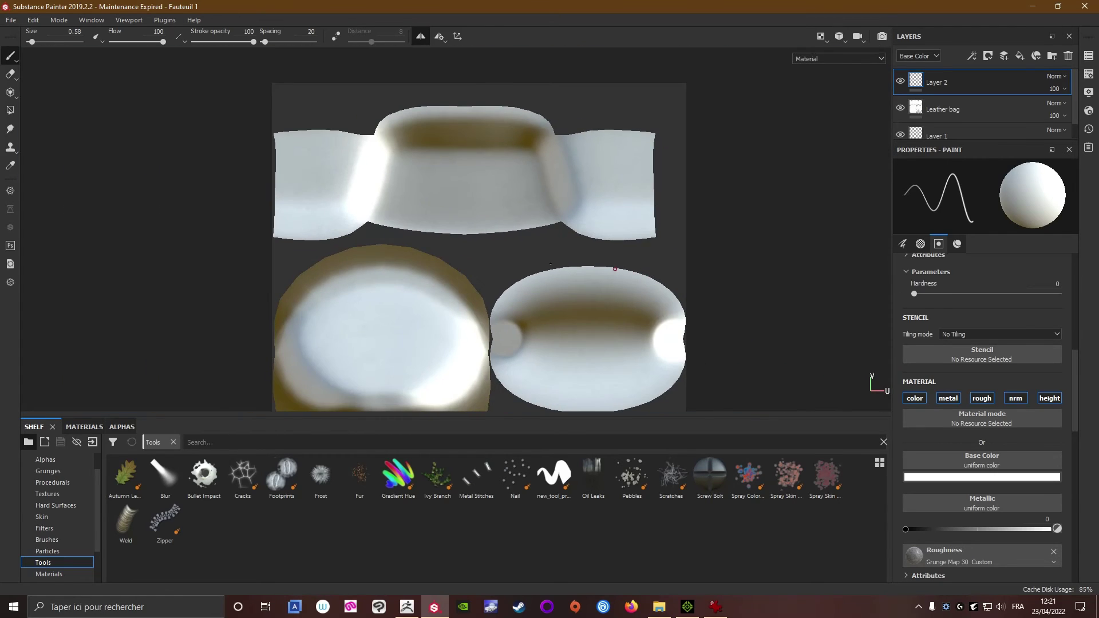
pyautogui.scroll(-2, 551, 264)
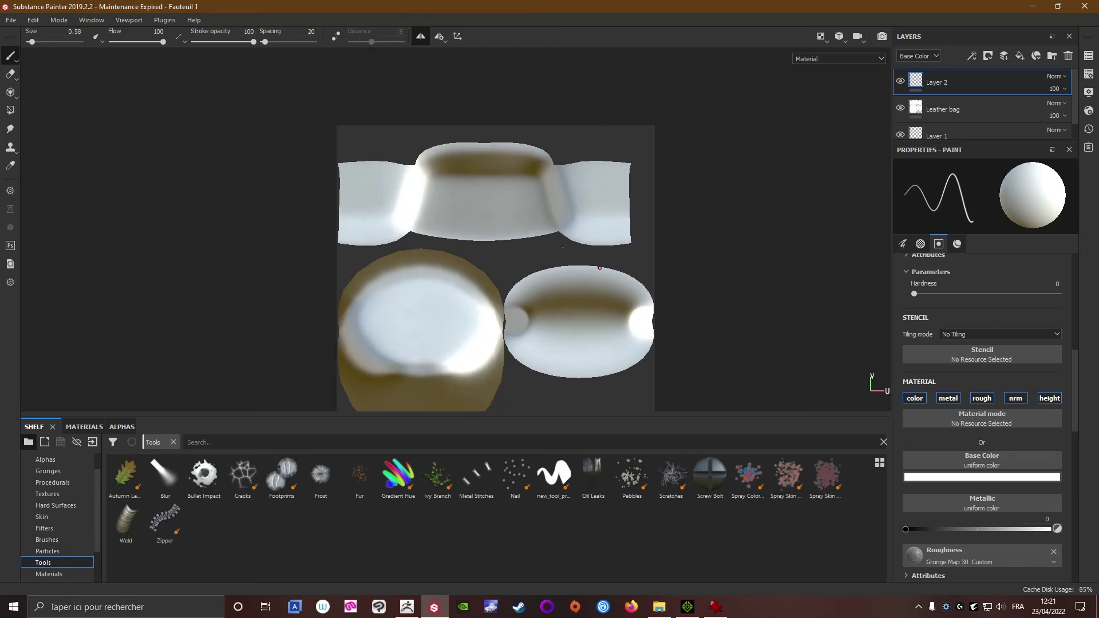
# Return to the 3D-only view and face the round end of the headrest.
pyautogui.click(821, 36)
pyautogui.click(827, 67)
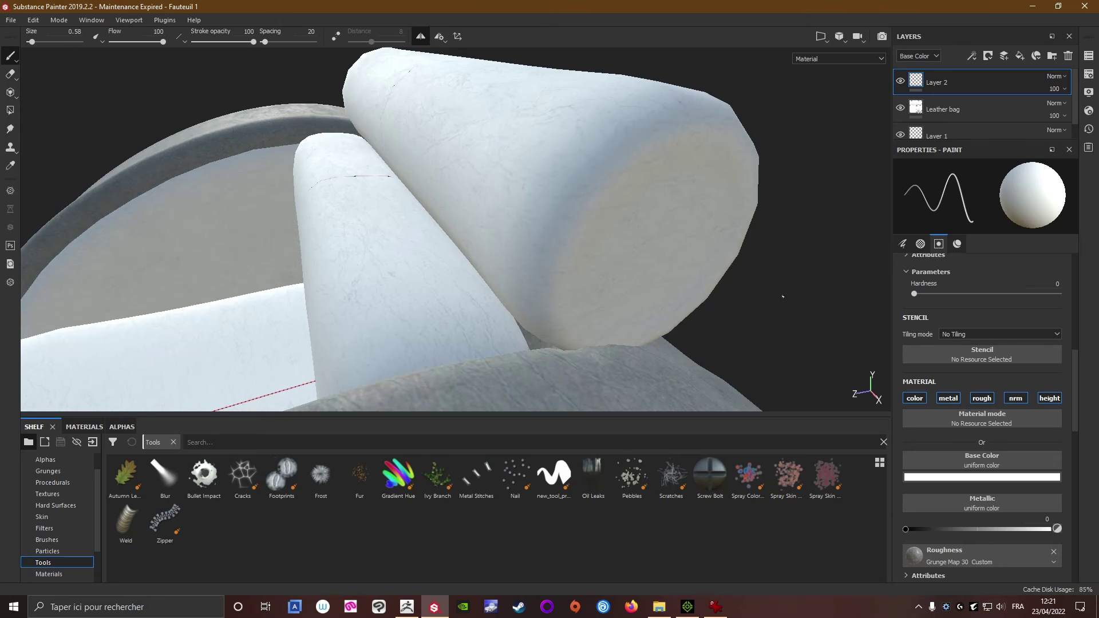
pyautogui.keyDown('alt'); pyautogui.moveTo(810, 256); pyautogui.dragTo(731, 240); pyautogui.keyUp('alt')
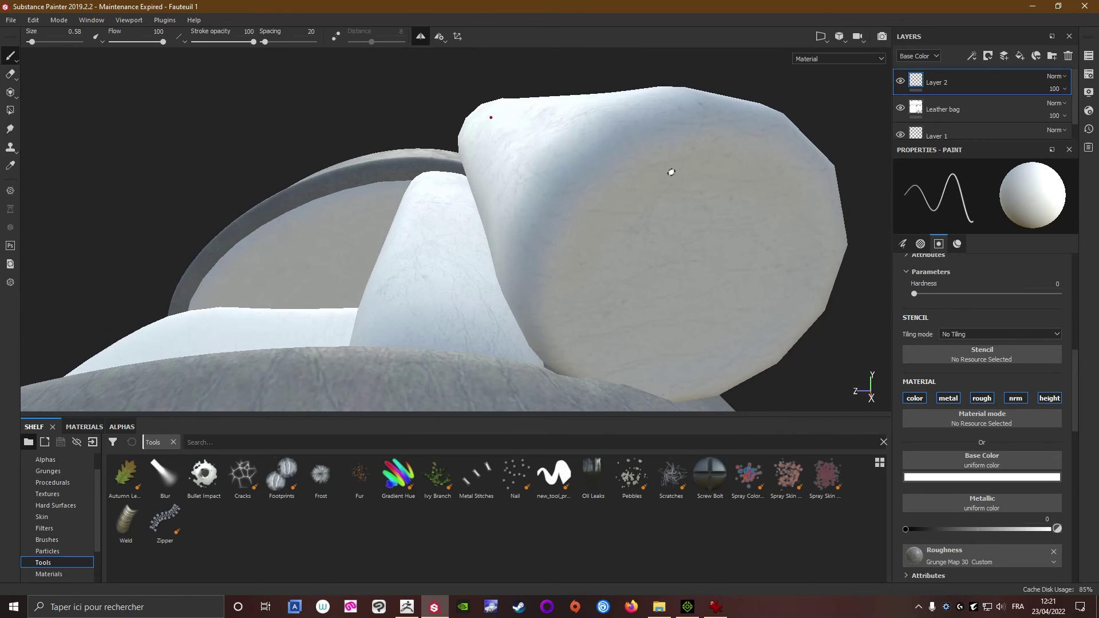
# Try painting a seam around the rim of the headrest's round end, first freehand and again in connected straight segments, and undo the strokes.
pyautogui.moveTo(620, 138); pyautogui.dragTo(581, 185)
pyautogui.hotkey('ctrl', 'z')
pyautogui.press('shift')
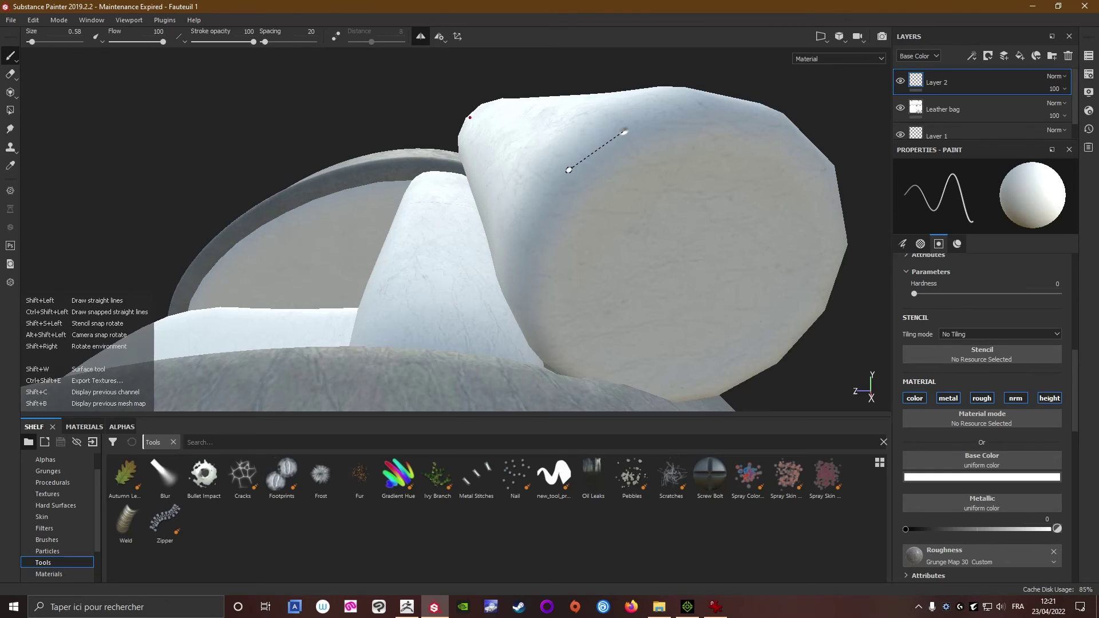
pyautogui.keyDown('shift'); pyautogui.click(565, 173); pyautogui.keyUp('shift')
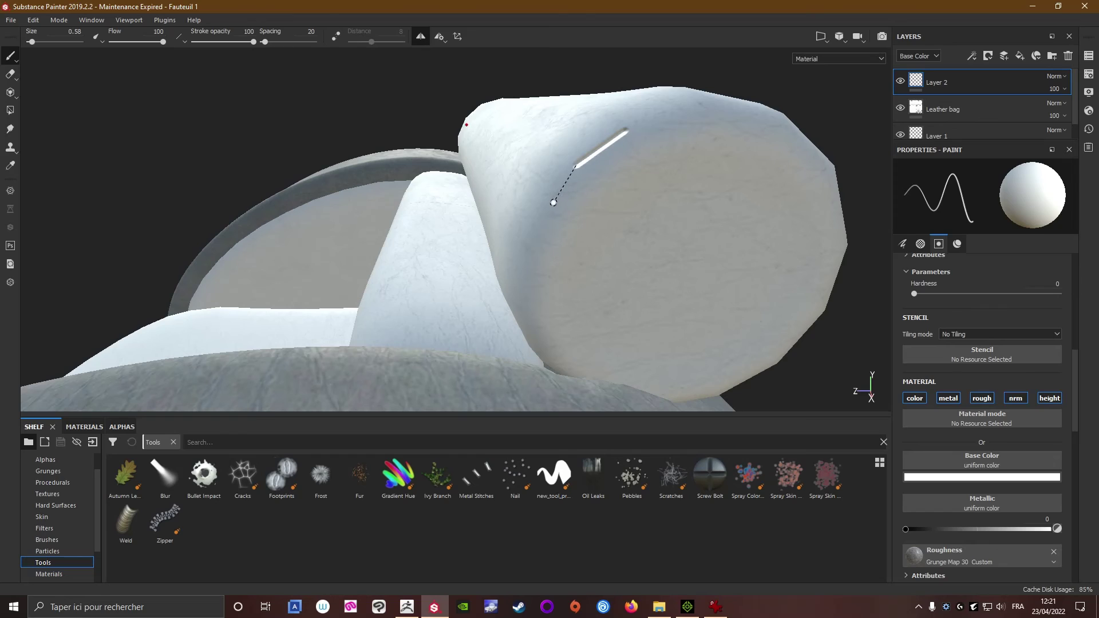
pyautogui.keyDown('shift'); pyautogui.click(552, 205); pyautogui.keyUp('shift')
pyautogui.keyDown('shift'); pyautogui.click(542, 252); pyautogui.keyUp('shift')
pyautogui.keyDown('shift'); pyautogui.click(544, 312); pyautogui.keyUp('shift')
pyautogui.keyDown('shift'); pyautogui.click(562, 358); pyautogui.keyUp('shift')
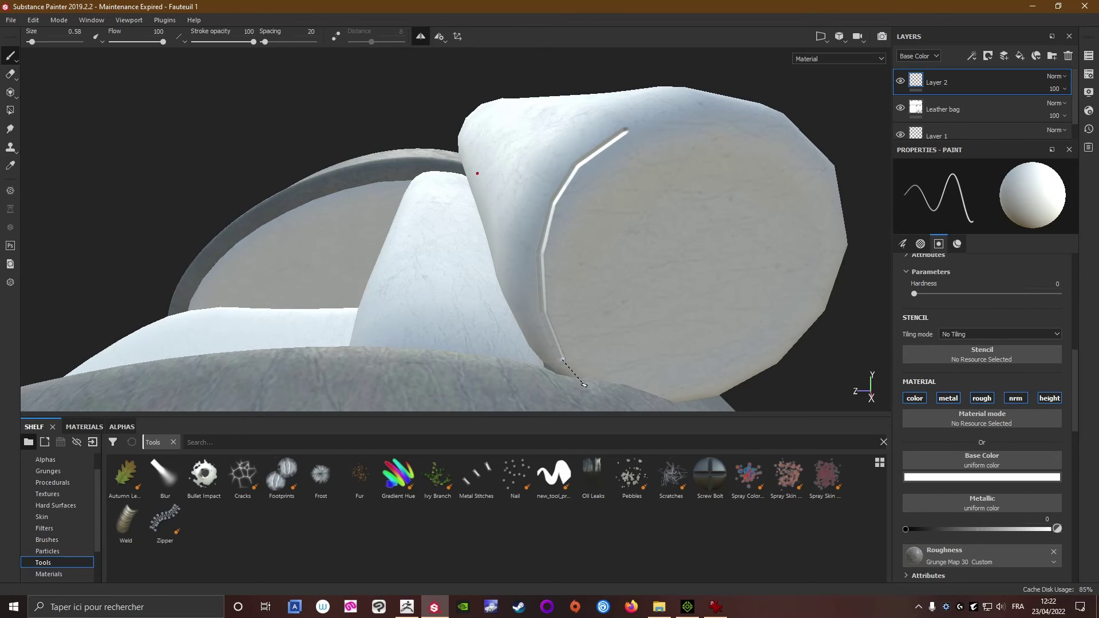
pyautogui.keyDown('shift'); pyautogui.click(584, 385); pyautogui.keyUp('shift')
pyautogui.keyDown('alt'); pyautogui.moveTo(637, 287); pyautogui.dragTo(742, 269); pyautogui.keyUp('alt')
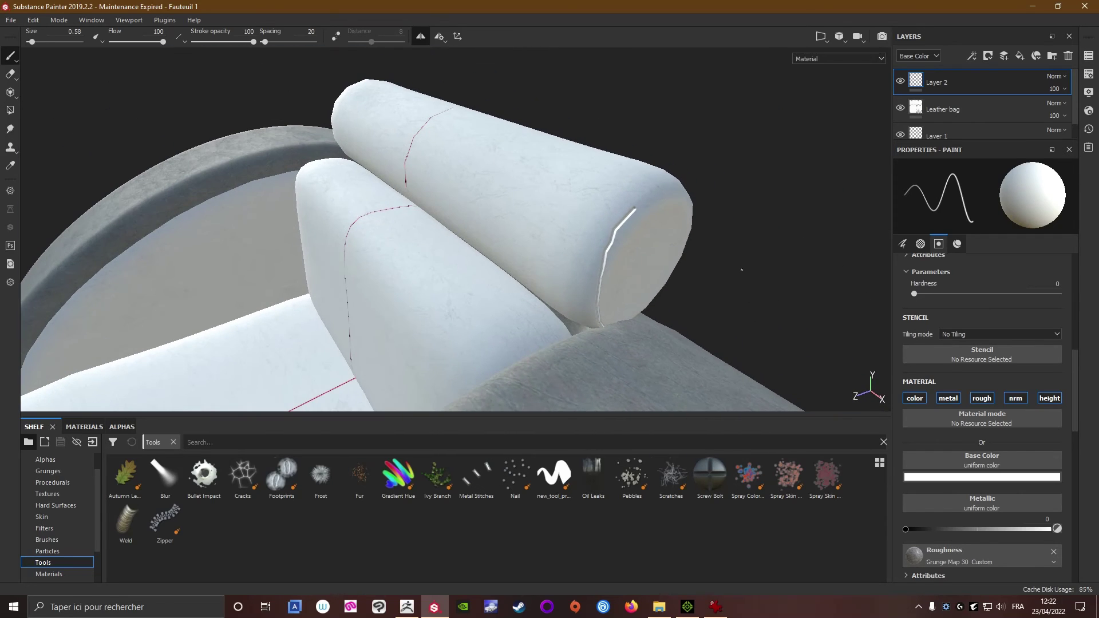
pyautogui.press('ctrl')
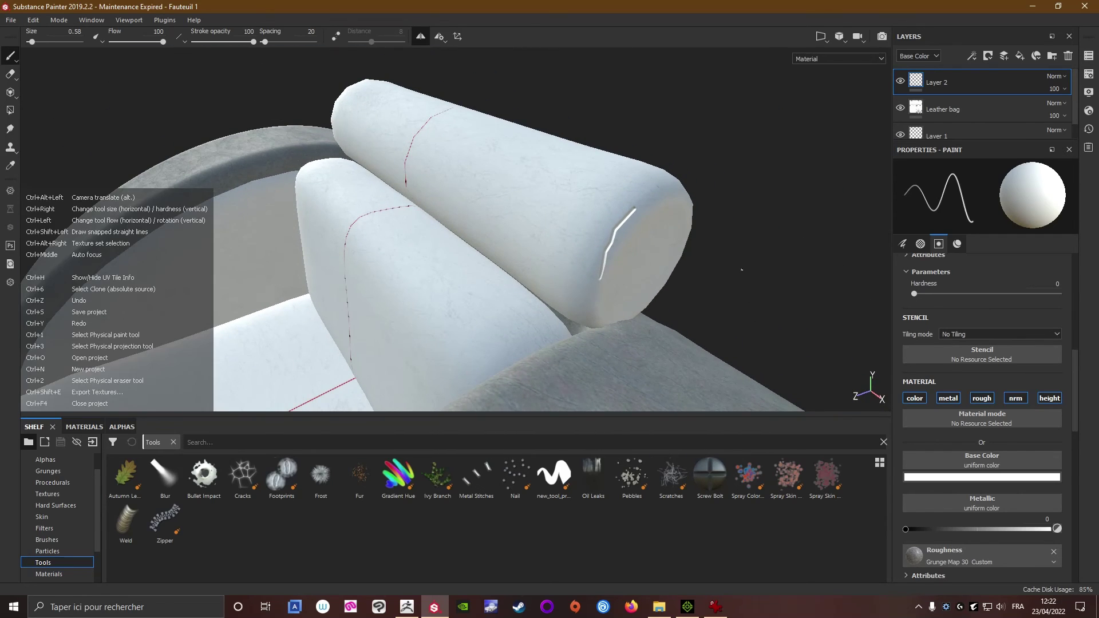
pyautogui.hotkey('ctrl', 'z')
pyautogui.hotkey('ctrl', 'z')
pyautogui.hotkey('ctrl', 'z')
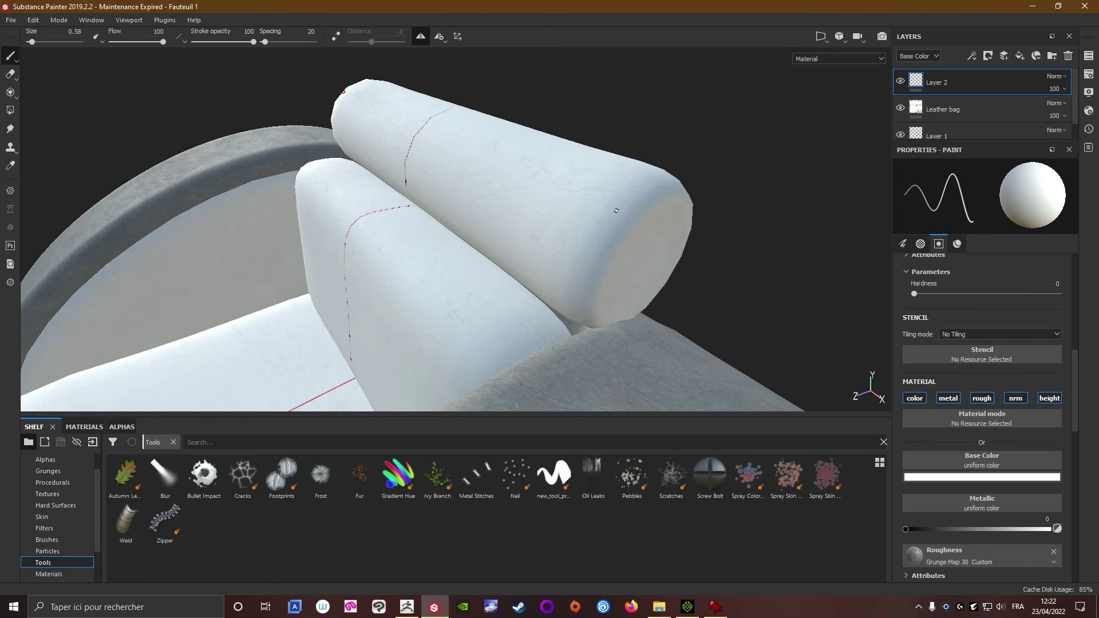
# Try a three-segment straight-line seam on the headrest's cylinder just inside its end rim, and undo it.
pyautogui.keyDown('shift'); pyautogui.click(596, 243); pyautogui.keyUp('shift')
pyautogui.keyDown('shift'); pyautogui.click(586, 278); pyautogui.keyUp('shift')
pyautogui.keyDown('shift'); pyautogui.click(586, 313); pyautogui.keyUp('shift')
pyautogui.moveTo(576, 261)
pyautogui.keyDown('alt'); pyautogui.mouseDown()
pyautogui.moveTo(569, 238)
pyautogui.moveTo(660, 214)
pyautogui.moveTo(550, 229)
pyautogui.mouseUp(); pyautogui.keyUp('alt')
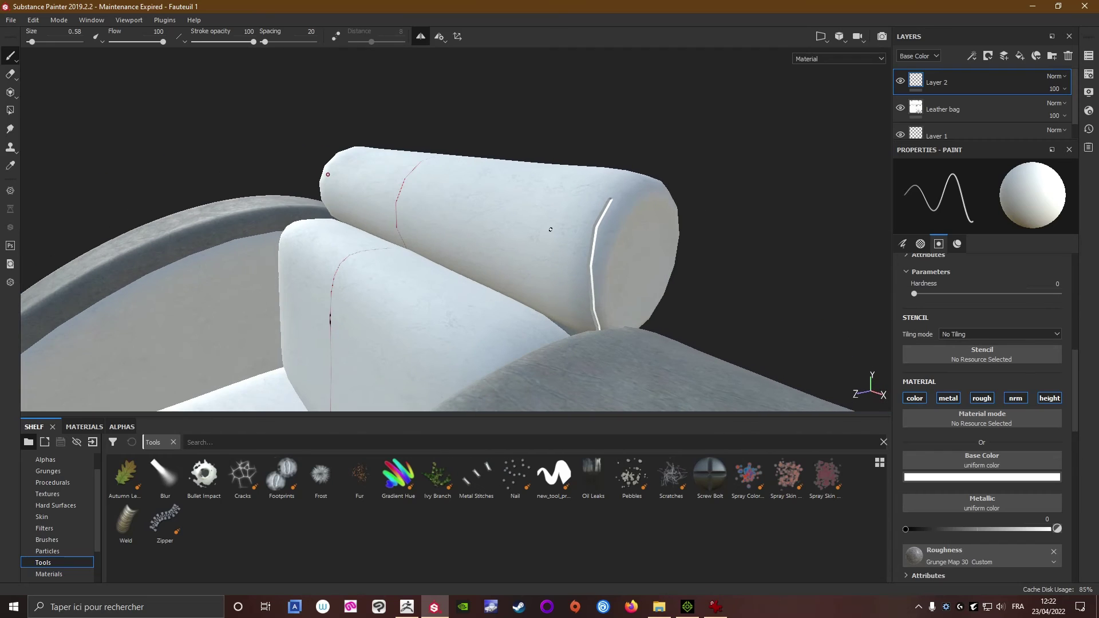
pyautogui.hotkey('ctrl', 'z')
pyautogui.hotkey('ctrl', 'z')
pyautogui.hotkey('ctrl', 'z')
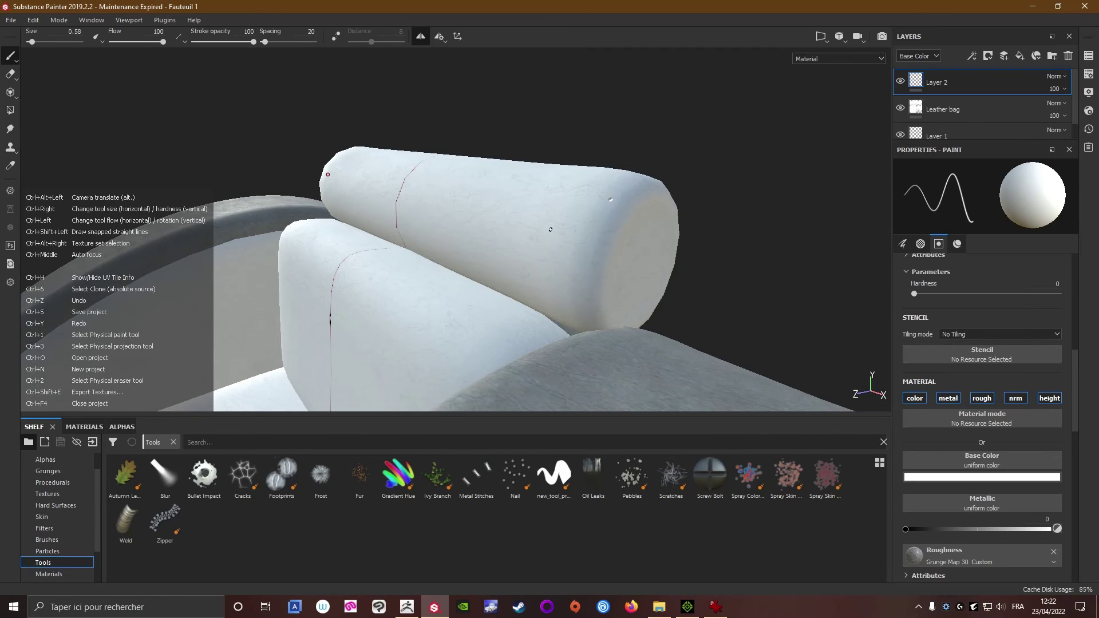
# Delete Layer 2, which holds the red seams painted on the seat and headrest, and save the project.
pyautogui.moveTo(550, 229)
pyautogui.keyDown('alt'); pyautogui.mouseDown()
pyautogui.moveTo(512, 231)
pyautogui.moveTo(407, 268)
pyautogui.moveTo(684, 252)
pyautogui.moveTo(392, 259)
pyautogui.mouseUp(); pyautogui.keyUp('alt')
pyautogui.scroll(-5, 511, 231)
pyautogui.keyDown('alt'); pyautogui.moveTo(393, 259); pyautogui.dragTo(435, 212, button='middle'); pyautogui.keyUp('alt')
pyautogui.keyDown('alt'); pyautogui.moveTo(435, 212); pyautogui.dragTo(158, 229); pyautogui.keyUp('alt')
pyautogui.keyDown('alt'); pyautogui.moveTo(554, 267); pyautogui.dragTo(503, 266); pyautogui.keyUp('alt')
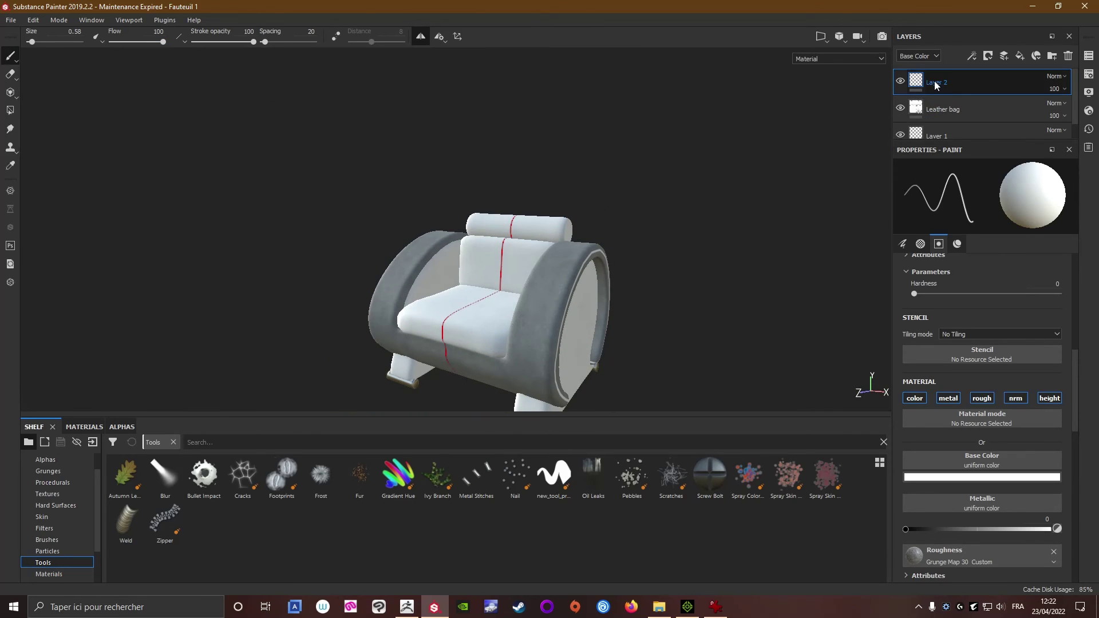
pyautogui.click(1068, 56)
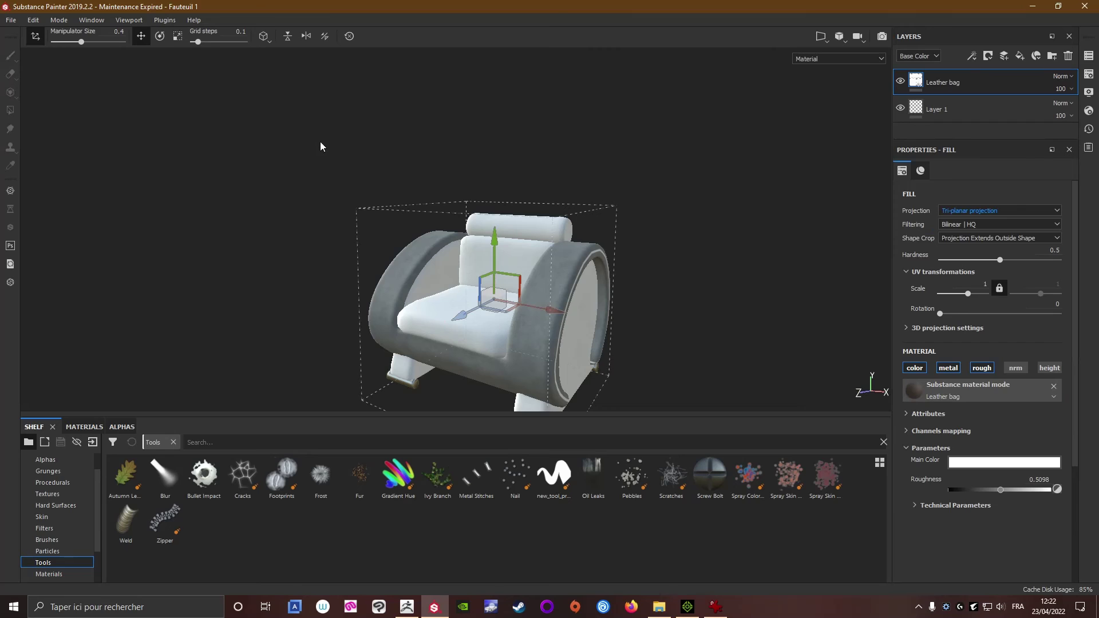
pyautogui.click(11, 20)
pyautogui.click(17, 121)
# Start a texture export, setting the Base texture set to 2048x2048 and the Pieds texture set to 128x128.
pyautogui.click(11, 20)
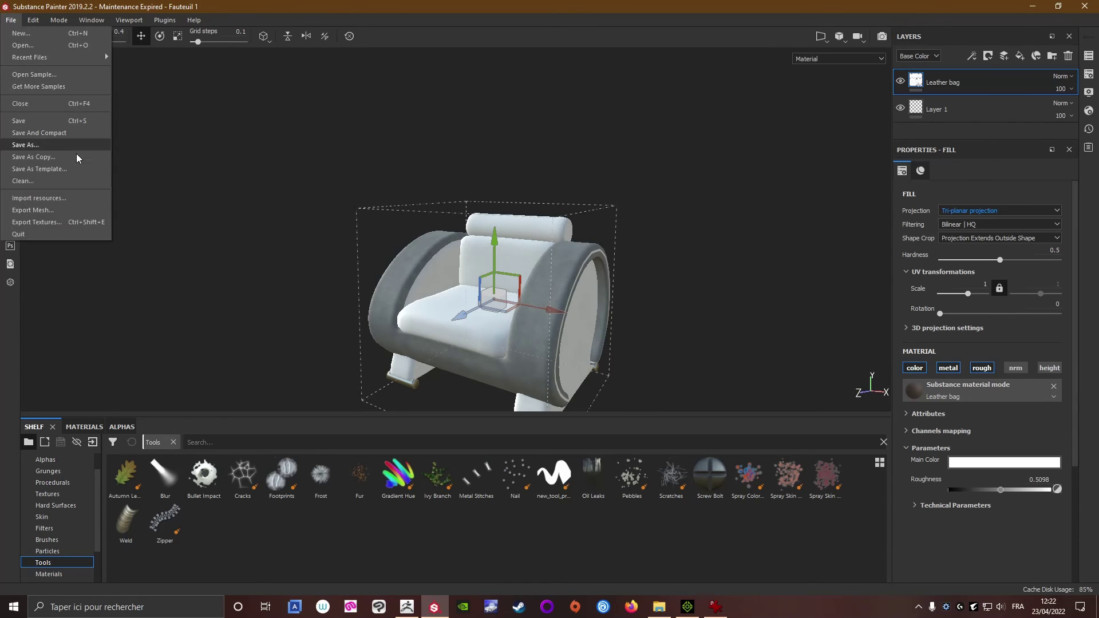
pyautogui.click(30, 222)
pyautogui.moveTo(598, 90); pyautogui.dragTo(417, 214)
pyautogui.click(540, 332)
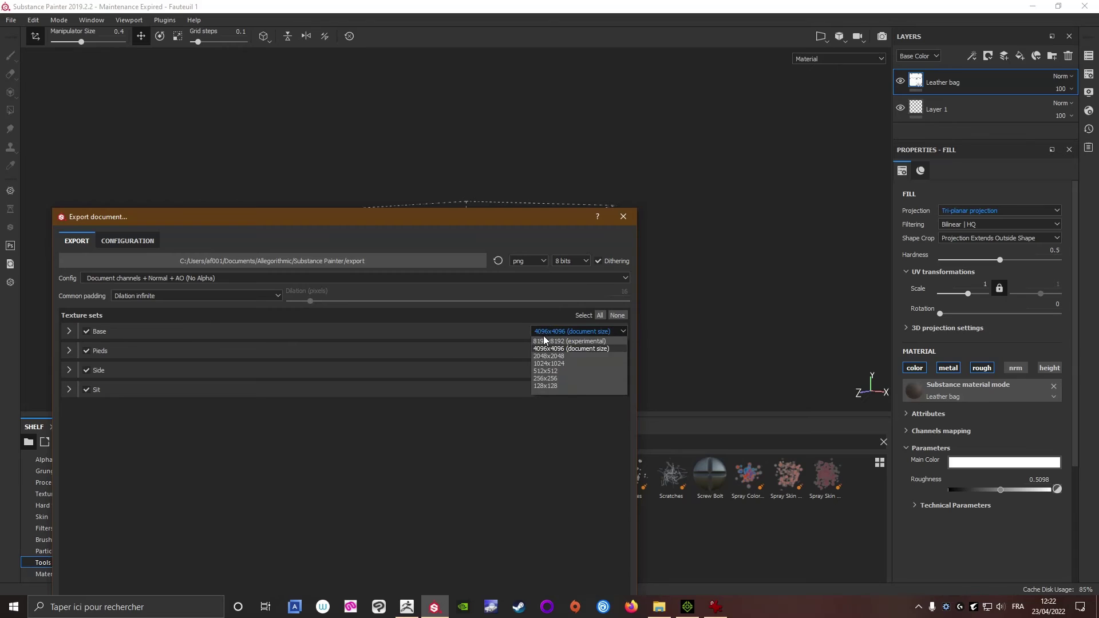
pyautogui.click(547, 355)
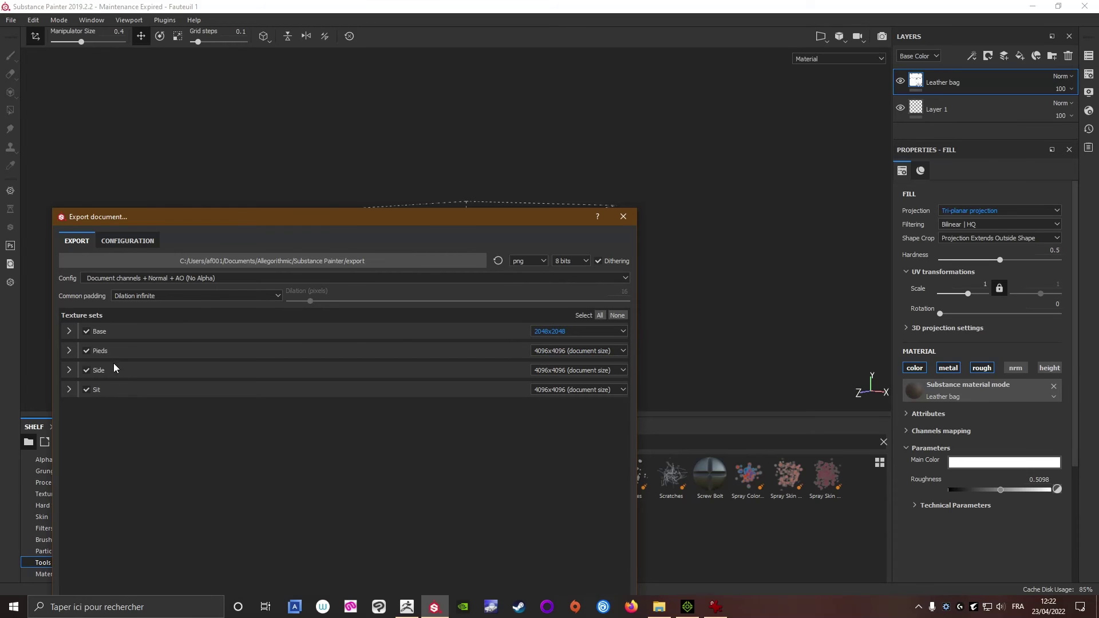
pyautogui.click(562, 352)
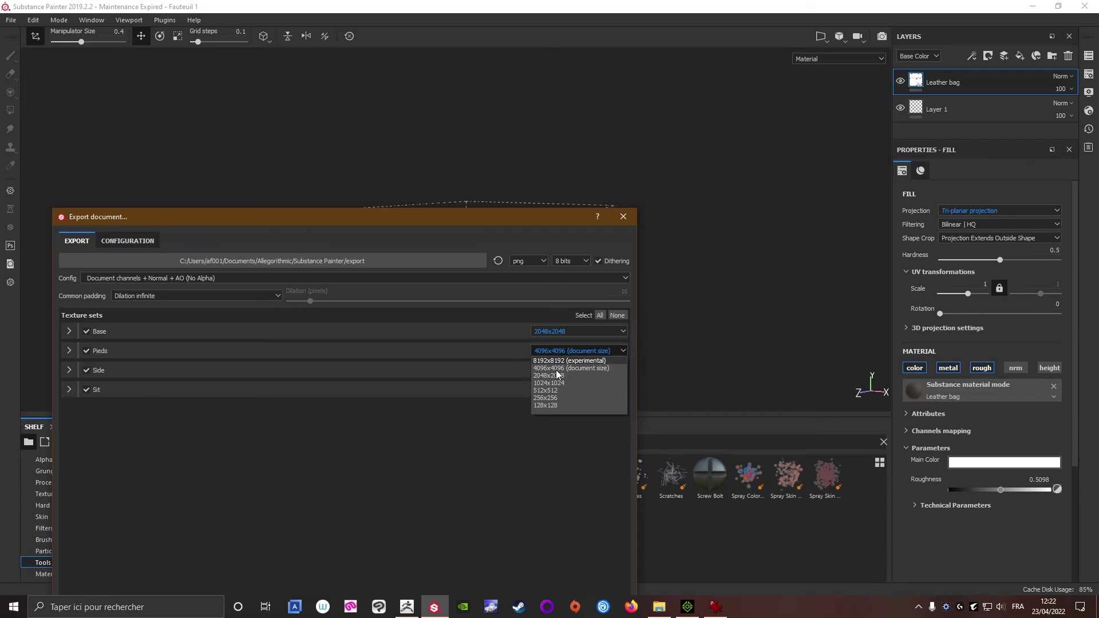
pyautogui.click(545, 405)
# Set the export size of the Side and Sit texture sets to 2048x2048, keeping Sit included in the export.
pyautogui.moveTo(515, 229); pyautogui.dragTo(561, 147)
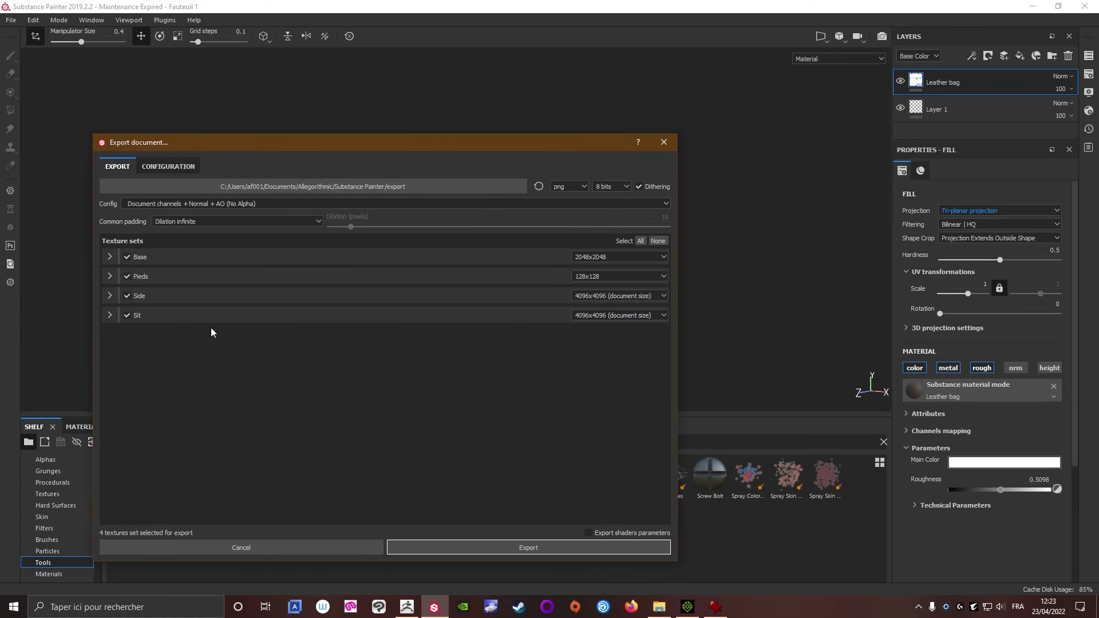
pyautogui.click(583, 299)
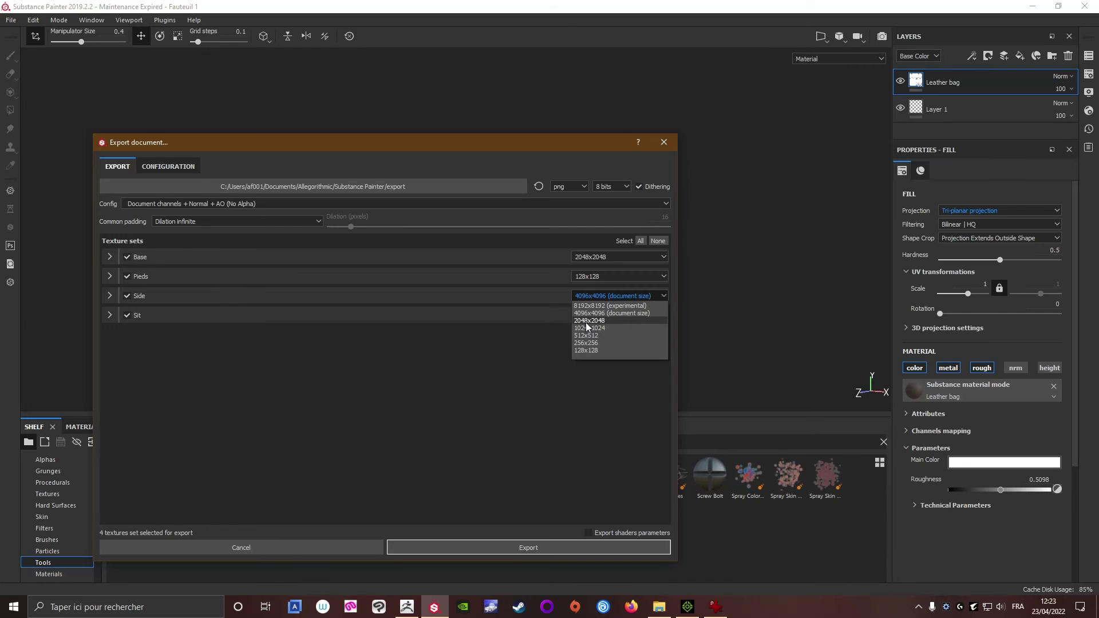
pyautogui.click(586, 321)
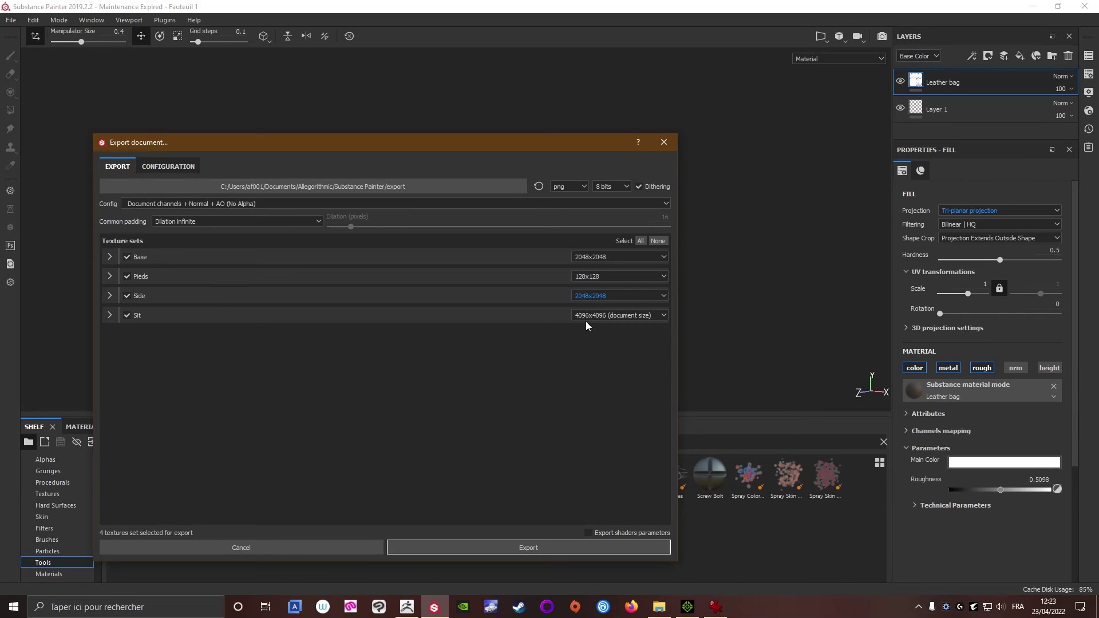
pyautogui.click(155, 315)
pyautogui.moveTo(462, 148); pyautogui.dragTo(407, 311)
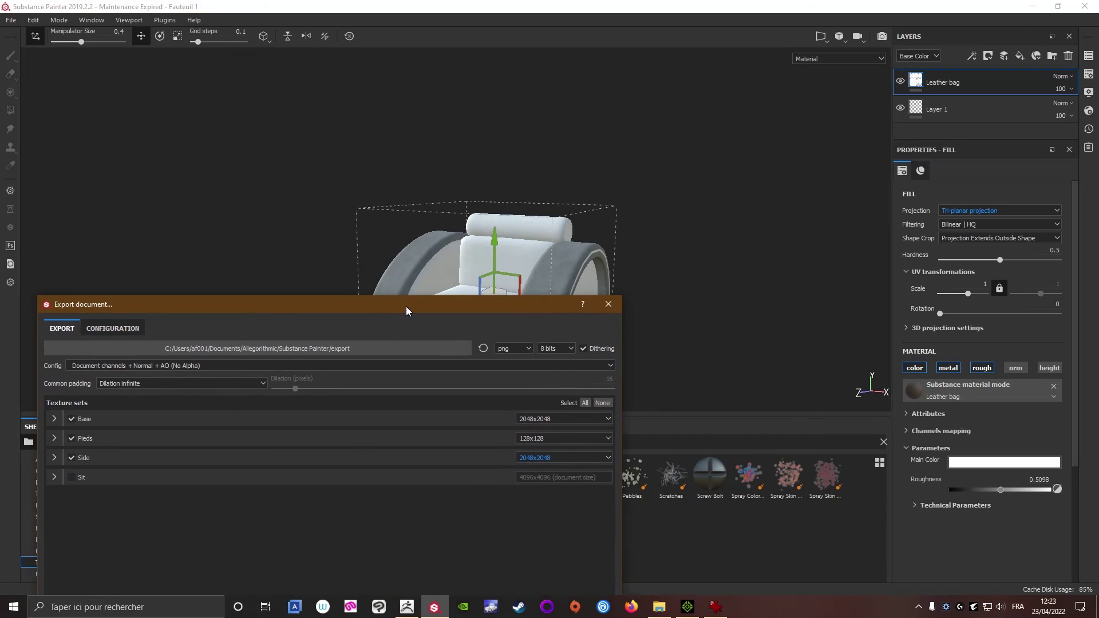
pyautogui.click(71, 478)
pyautogui.click(530, 478)
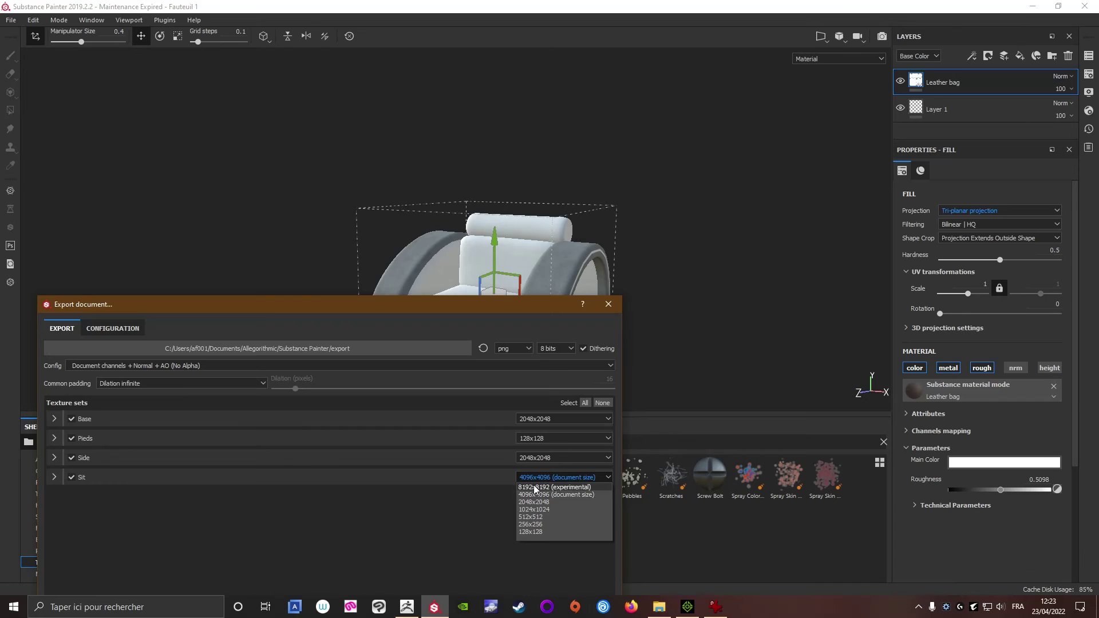
pyautogui.click(535, 499)
# Export the four texture sets as 8-bit PNG files and look at the maps in the export folder.
pyautogui.moveTo(473, 312); pyautogui.dragTo(517, 167)
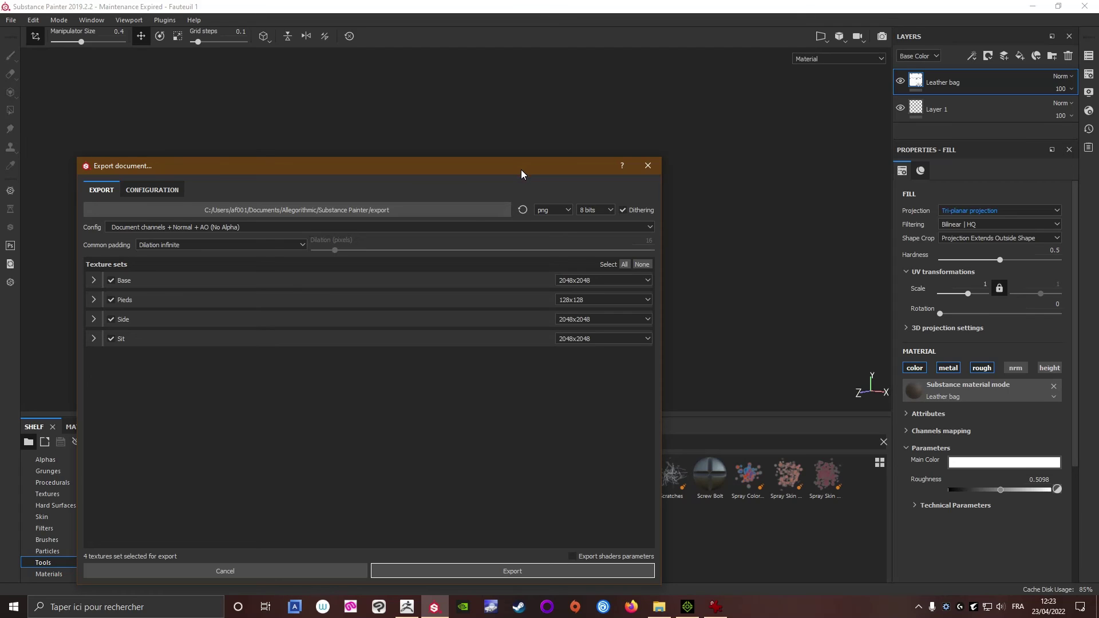
pyautogui.click(499, 565)
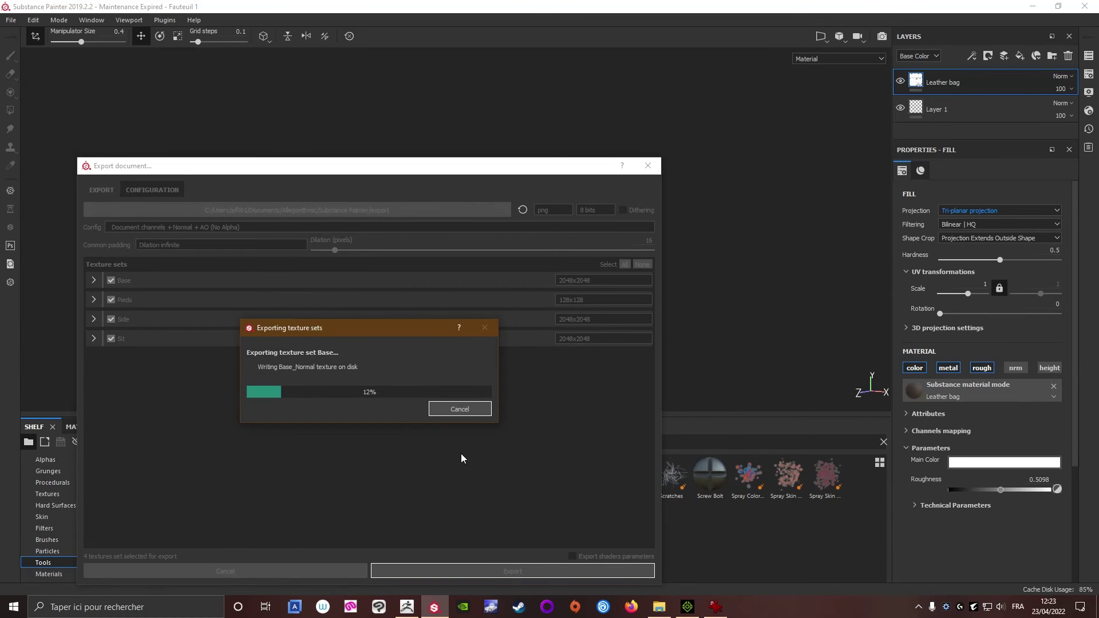
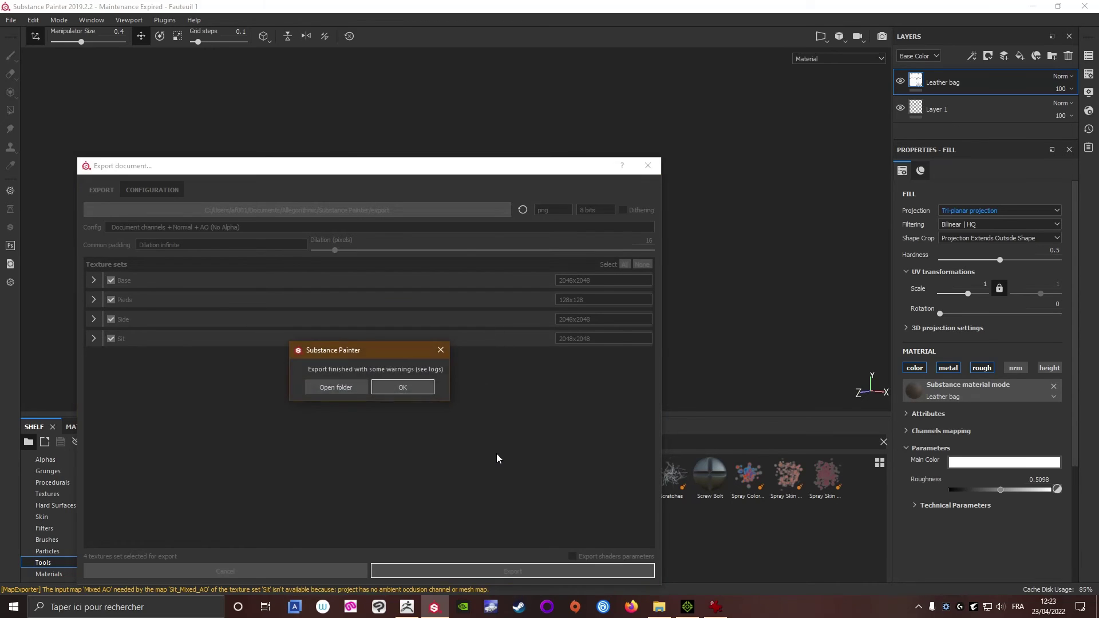
pyautogui.click(335, 387)
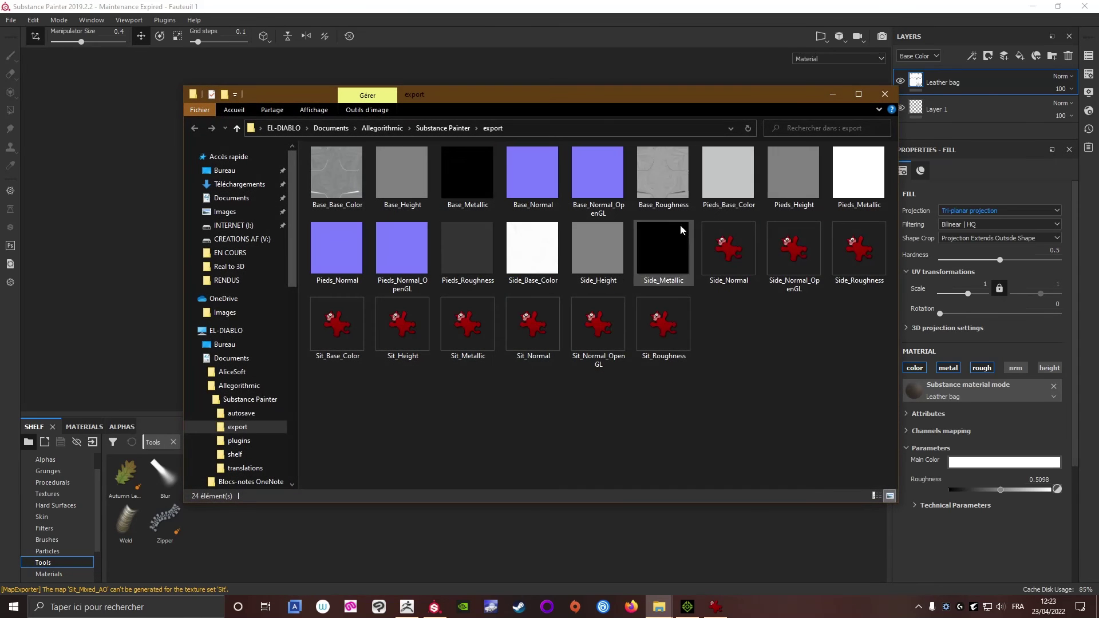
pyautogui.click(833, 95)
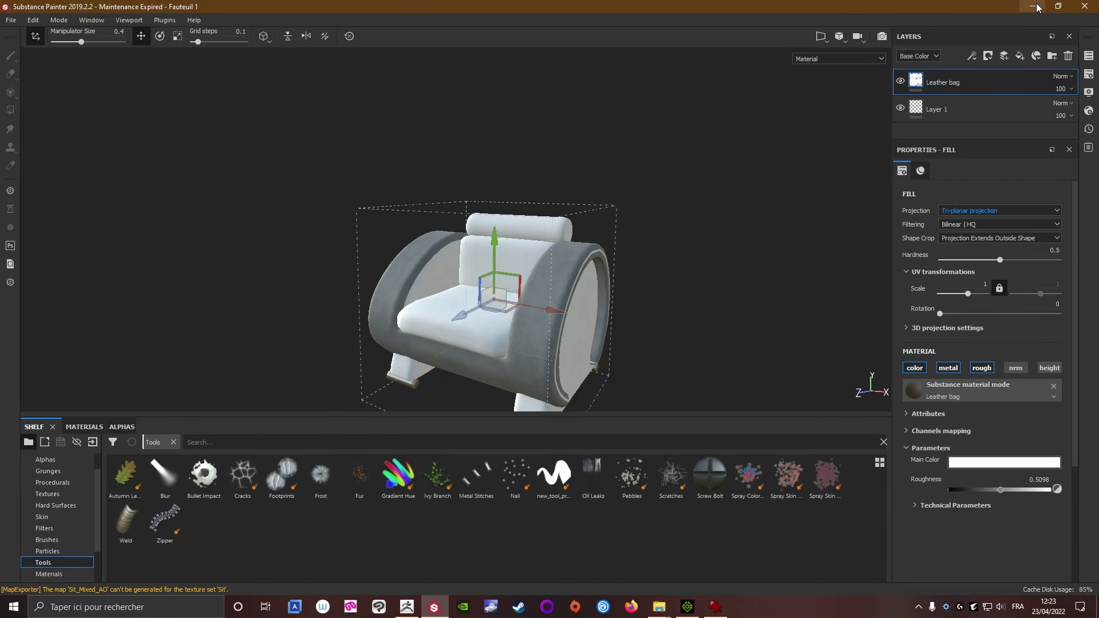
# Close the armchair reference photo and switch to the Techno City project in iClone 7.
pyautogui.click(1033, 7)
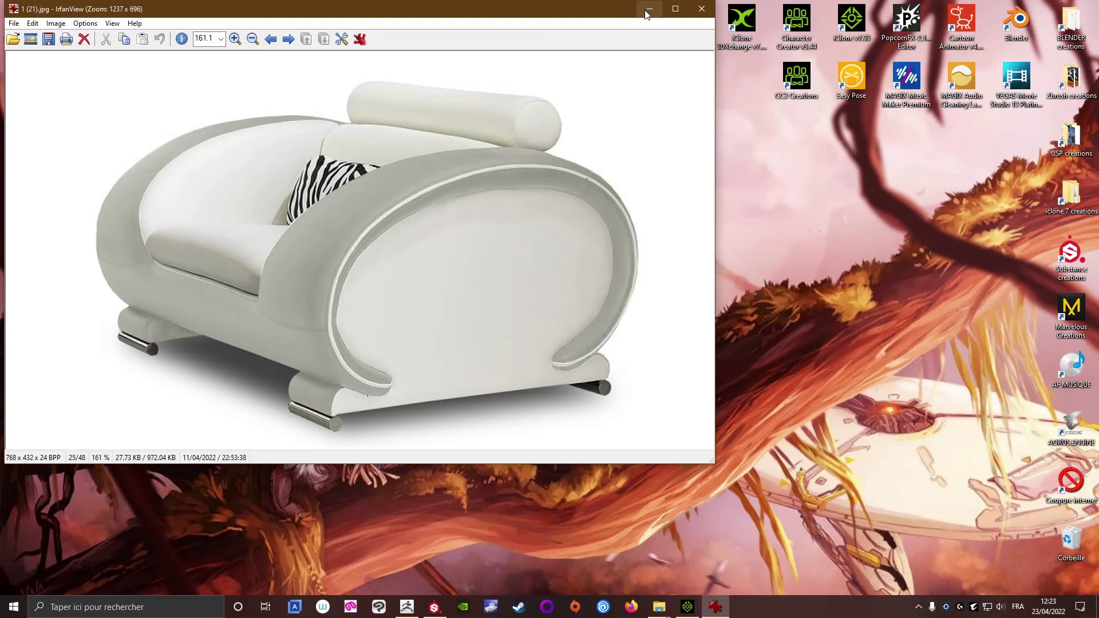
pyautogui.click(703, 9)
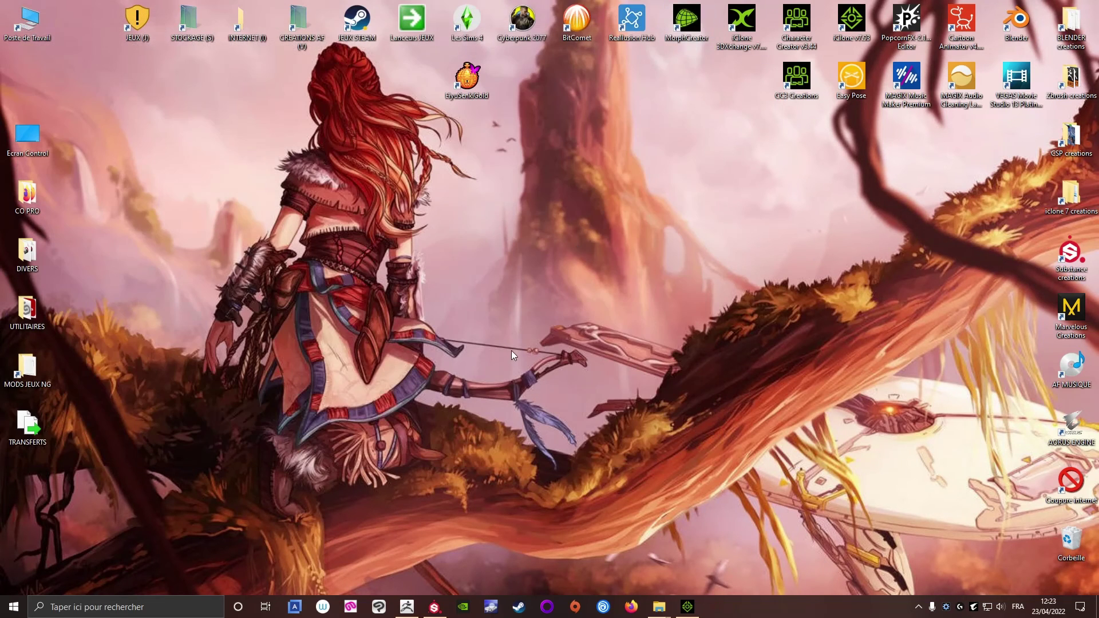
pyautogui.click(688, 607)
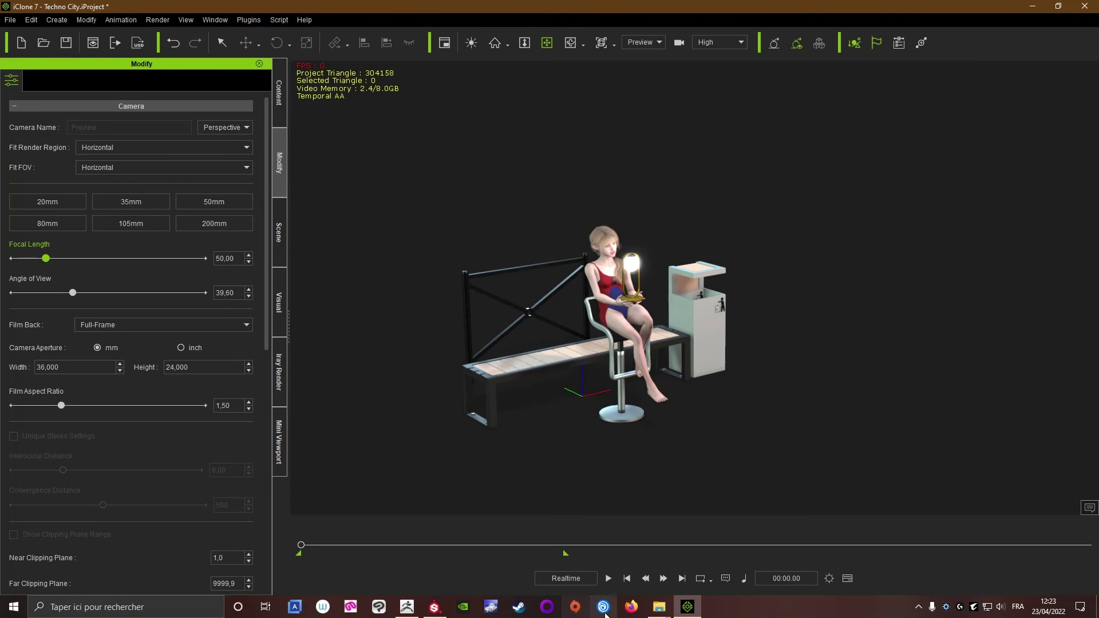
# Import the Fauteuil 1 model from the CREATIONS AF (V:) drive into the scene without breaking its meshes into sub-props.
pyautogui.click(659, 607)
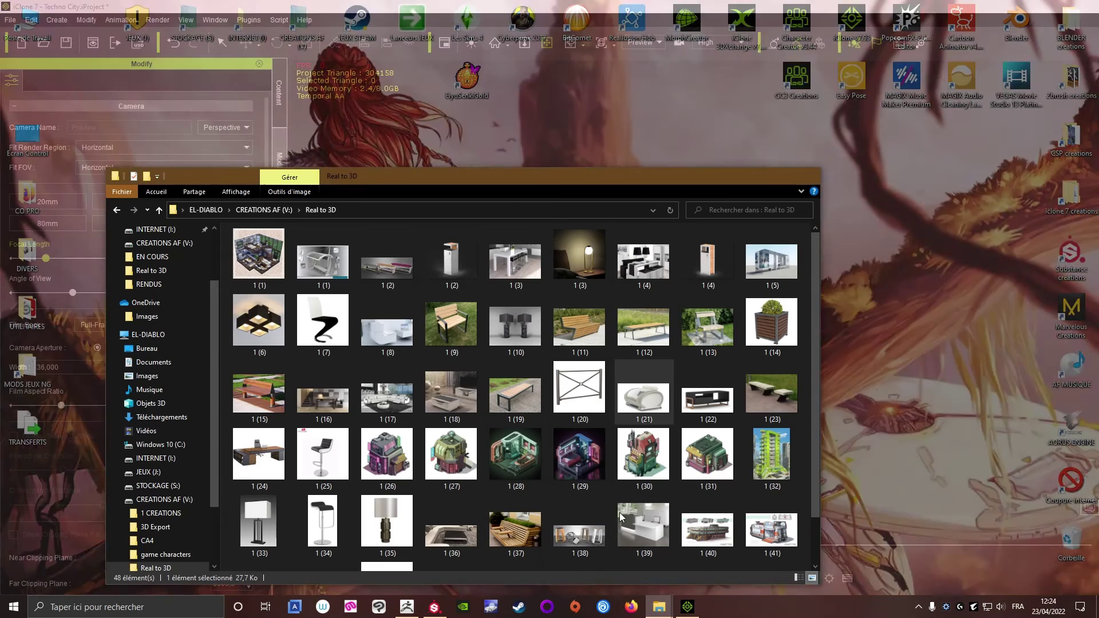
pyautogui.click(620, 518)
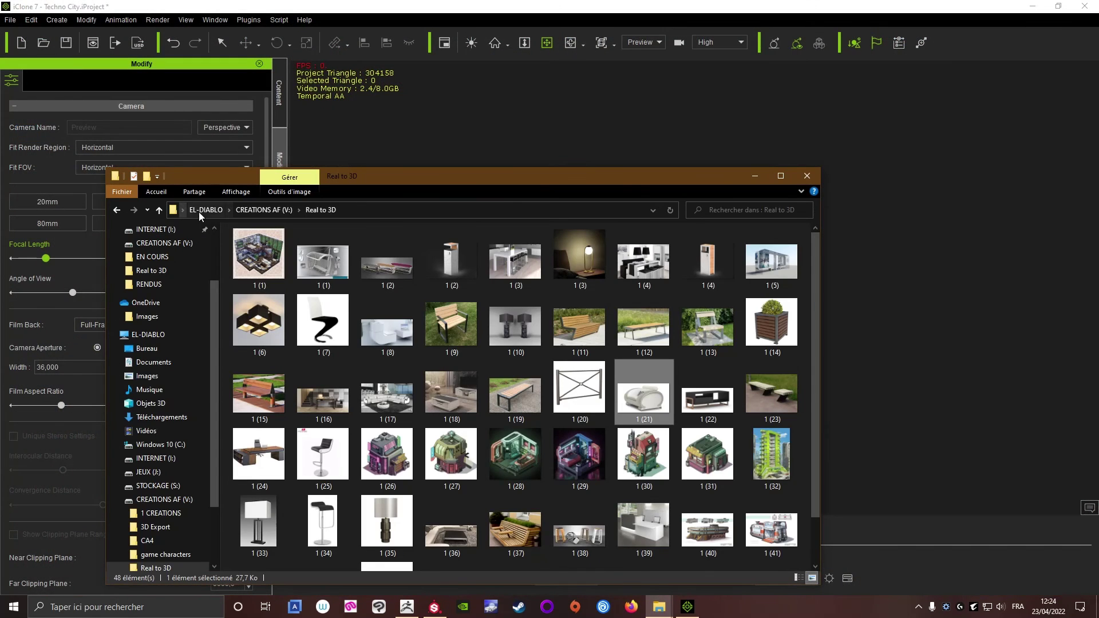
pyautogui.click(242, 211)
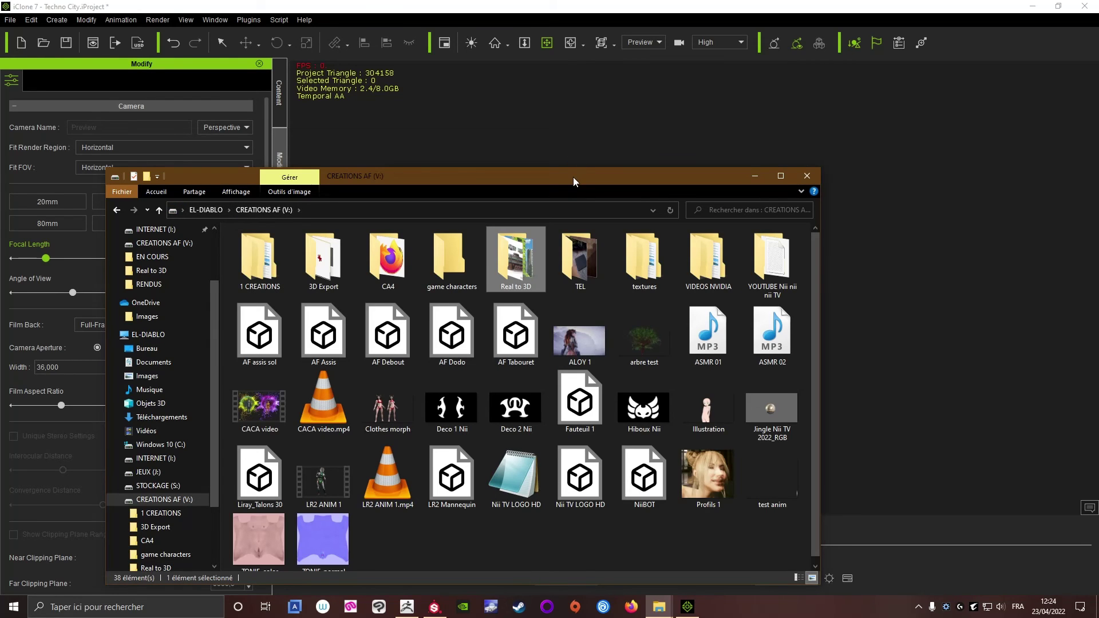
pyautogui.moveTo(572, 177); pyautogui.dragTo(394, 108)
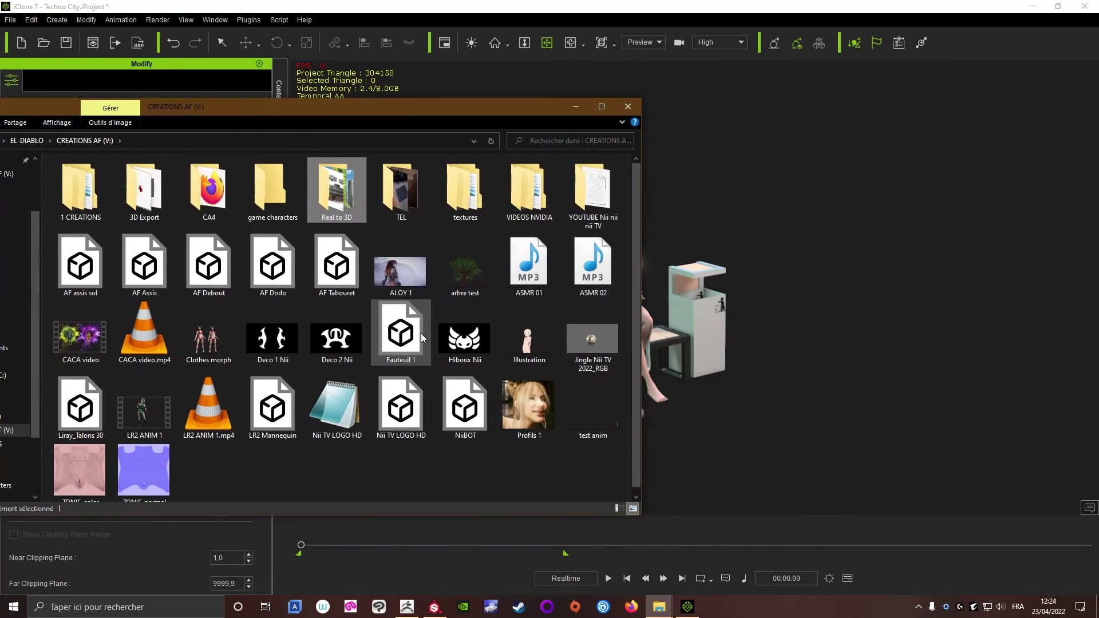
pyautogui.moveTo(410, 336); pyautogui.dragTo(723, 451)
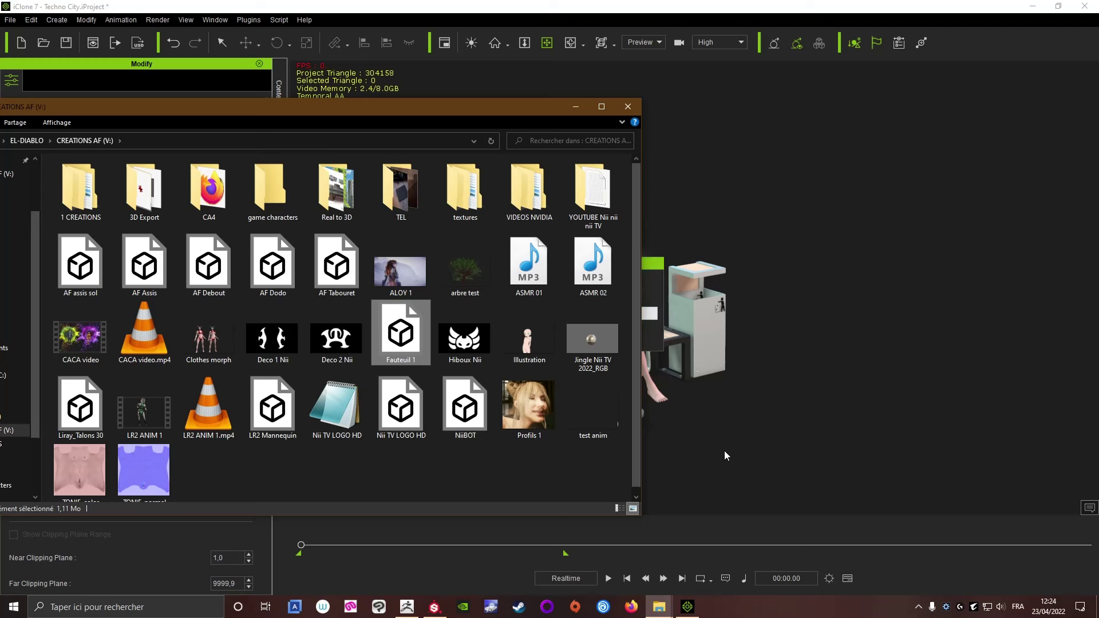
pyautogui.click(575, 109)
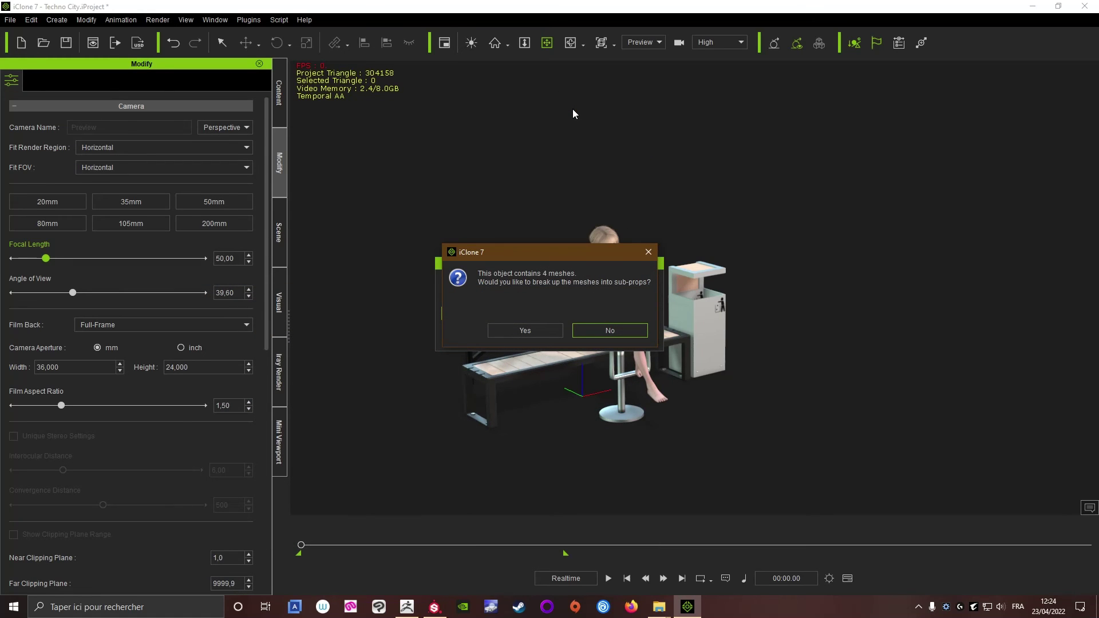
pyautogui.click(600, 333)
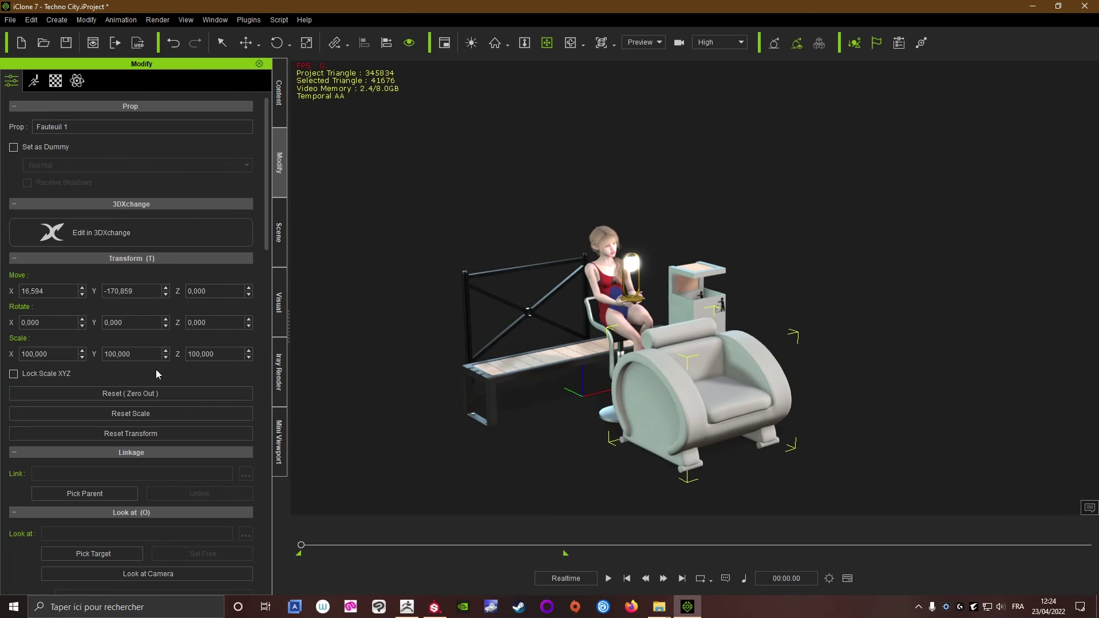
# Set the armchair's pivot to the bottom centre of the model.
pyautogui.scroll(-15, 156, 372)
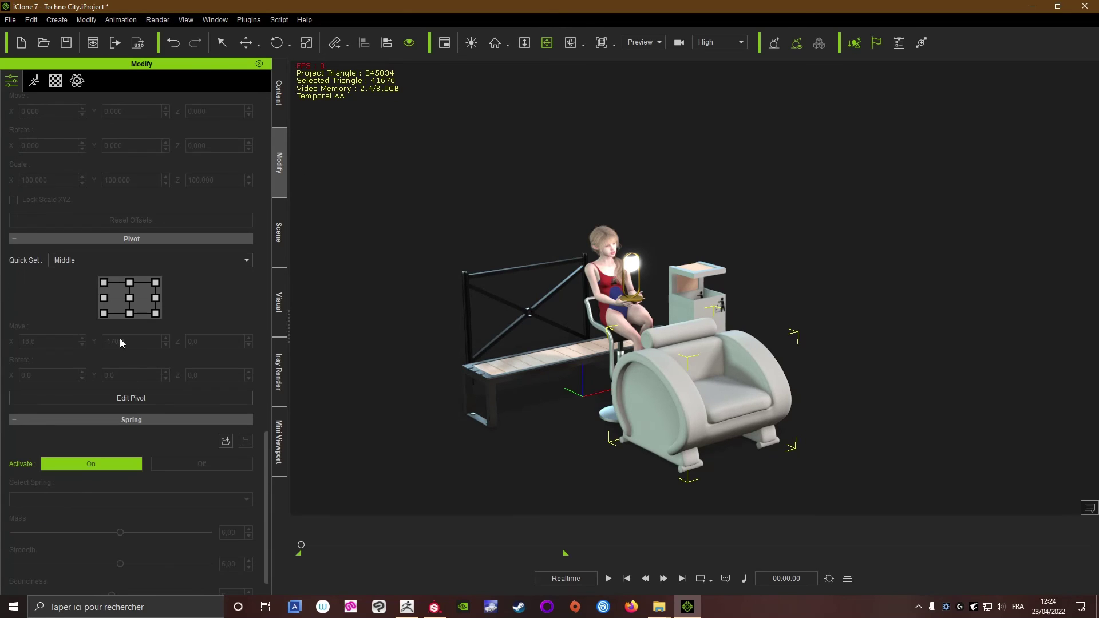
pyautogui.click(130, 299)
pyautogui.click(129, 314)
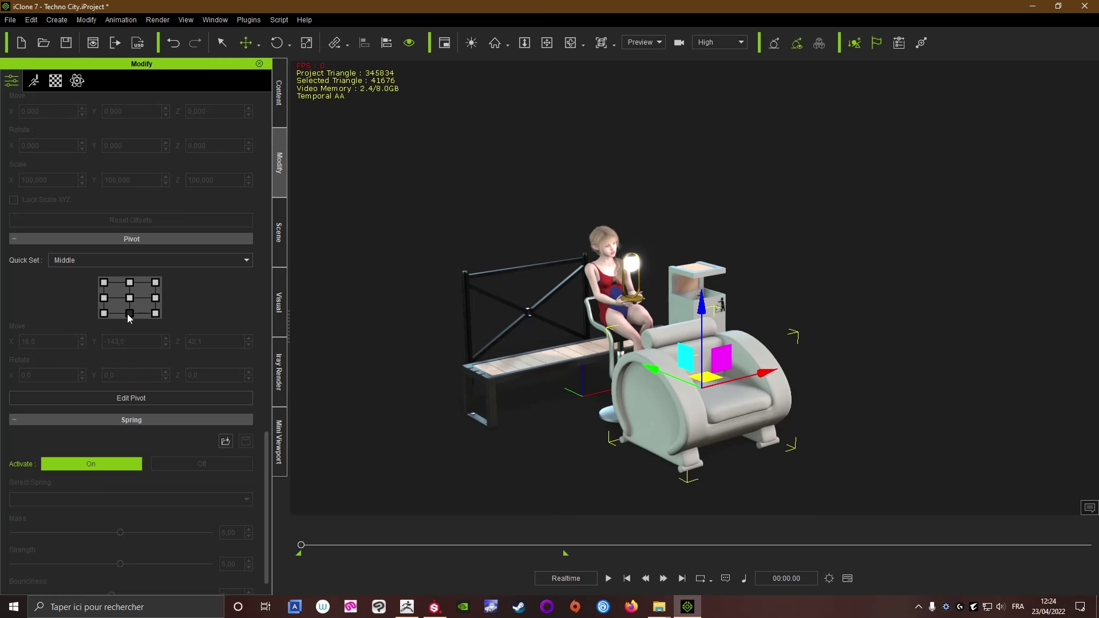
# Place the armchair at the scene origin by setting its Y and X positions to 0.
pyautogui.scroll(12, 144, 326)
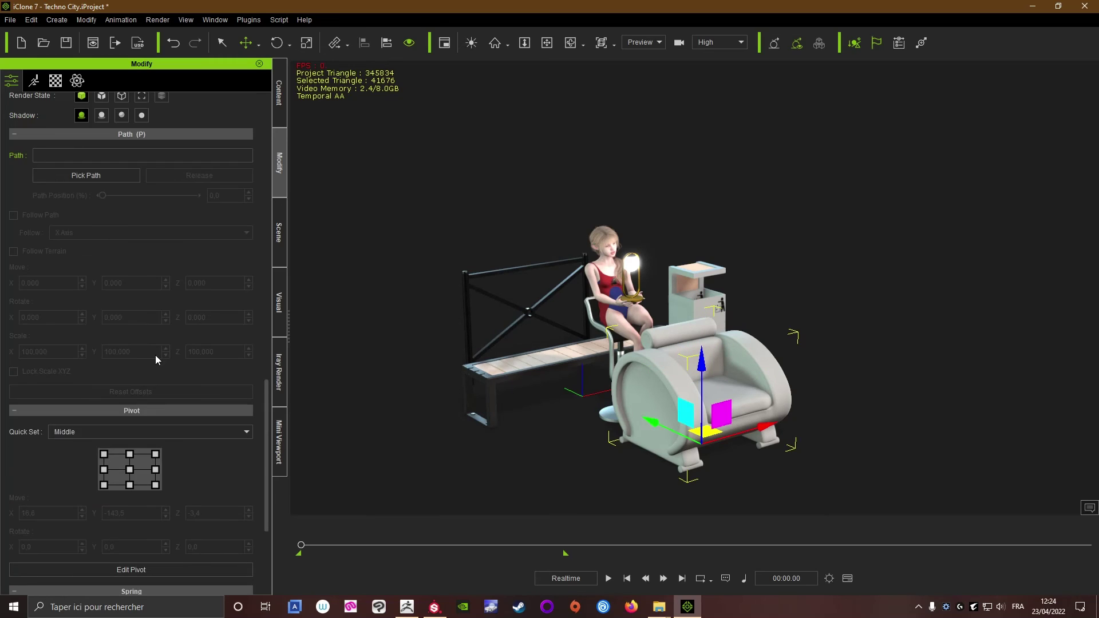
pyautogui.scroll(5, 190, 399)
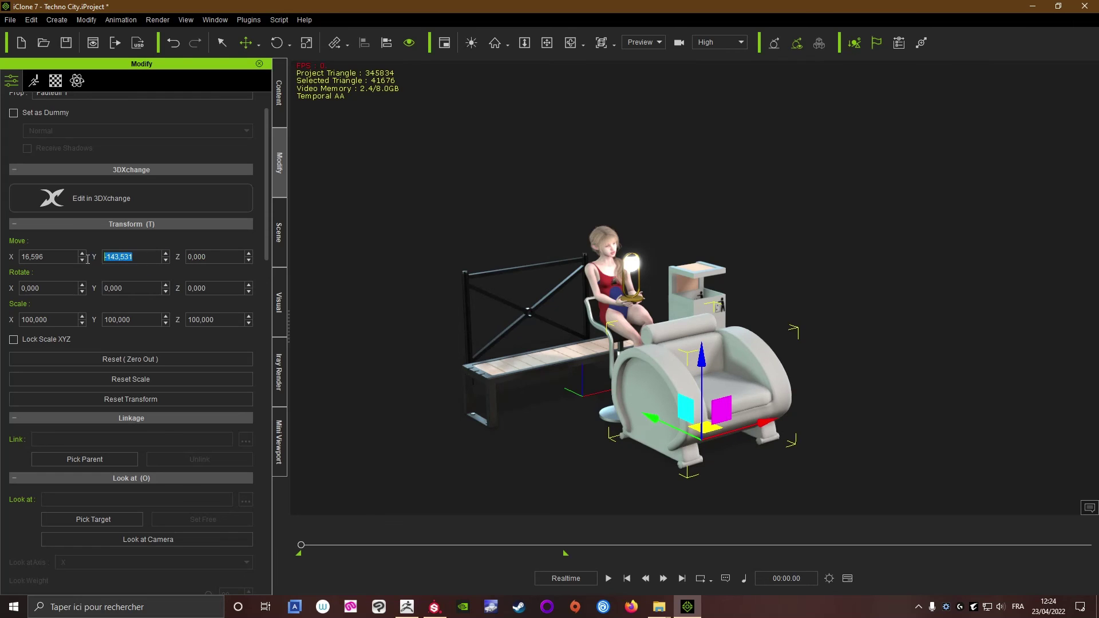
pyautogui.write('0')
pyautogui.press('Return')
pyautogui.doubleClick(32, 256)
pyautogui.write('0')
pyautogui.press('Return')
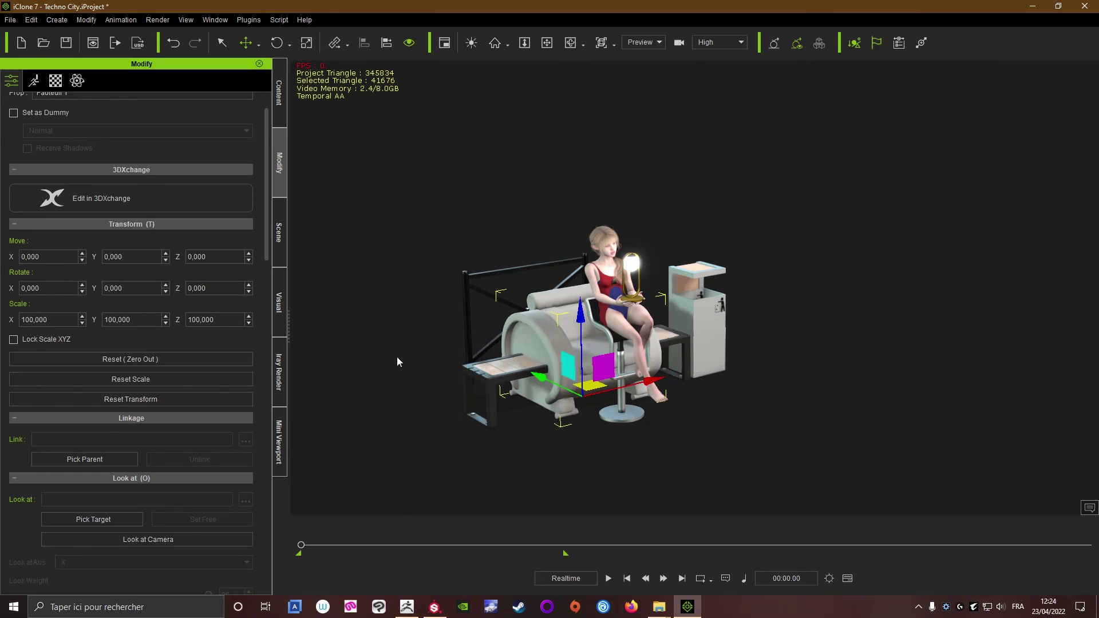
# Move the armchair along Y to about -216, clear of the bench and character, and frame it in a close-up view.
pyautogui.moveTo(533, 342); pyautogui.dragTo(495, 389, button='right')
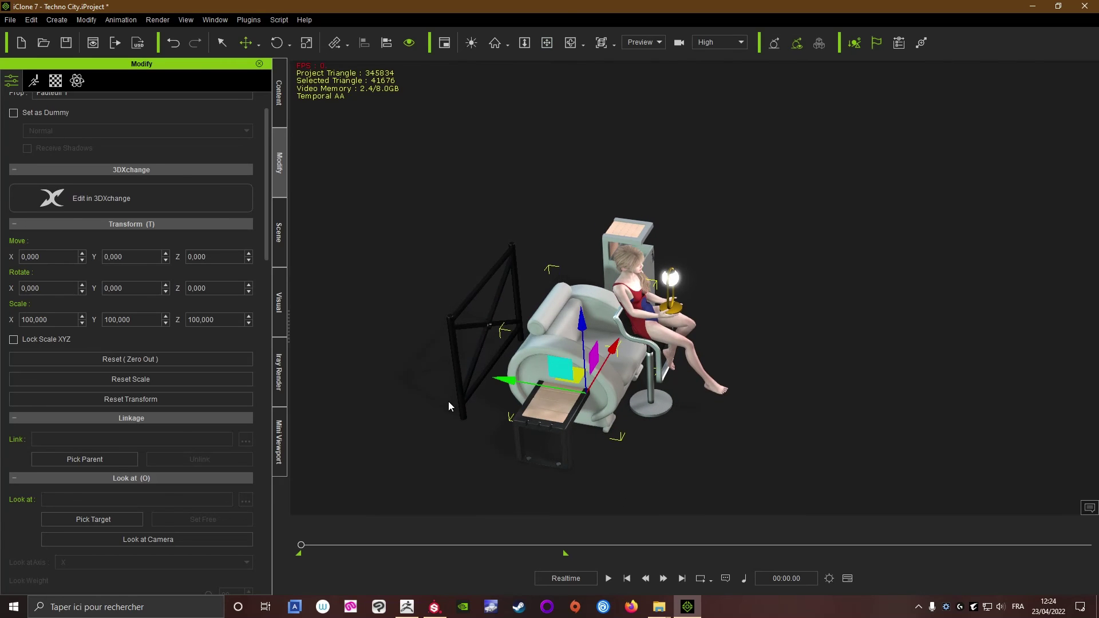
pyautogui.moveTo(500, 381); pyautogui.dragTo(744, 417)
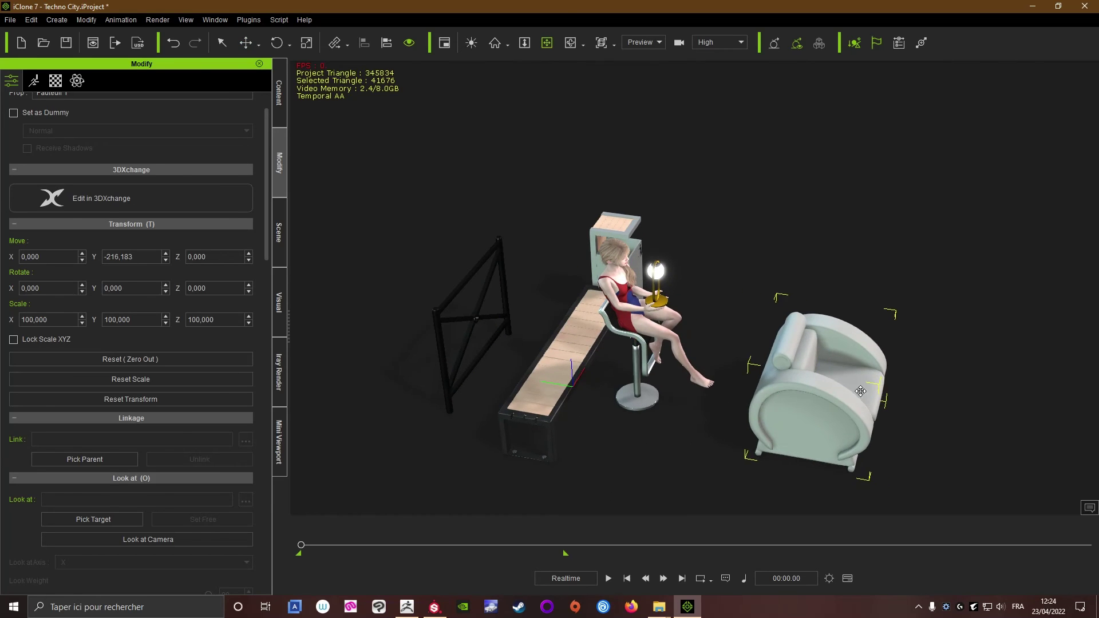
pyautogui.click(495, 44)
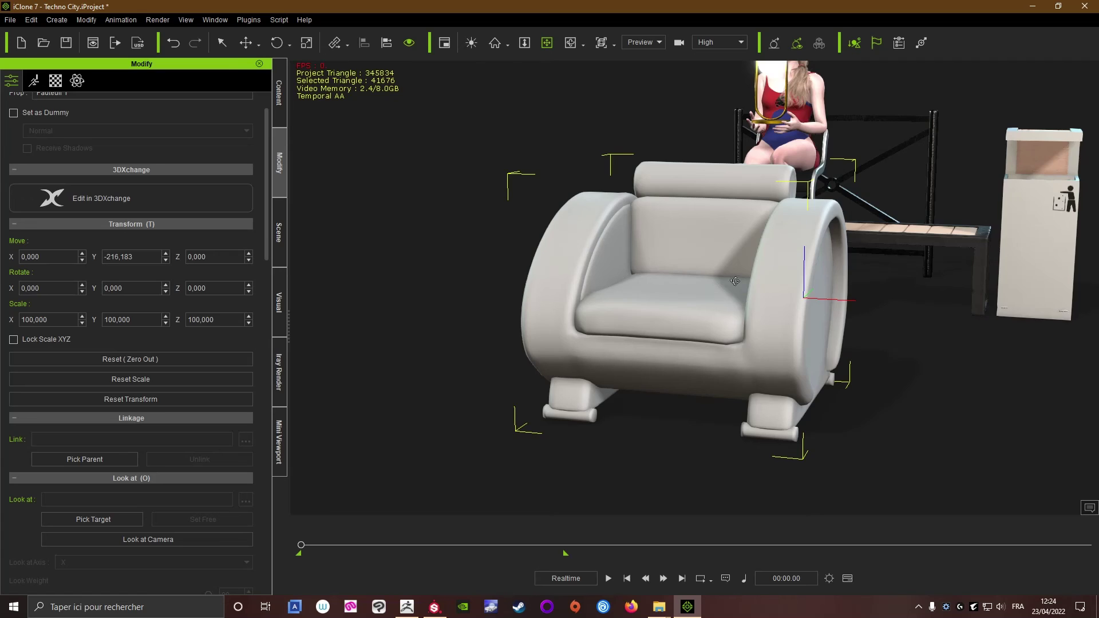
pyautogui.moveTo(735, 281); pyautogui.dragTo(580, 279, button='right')
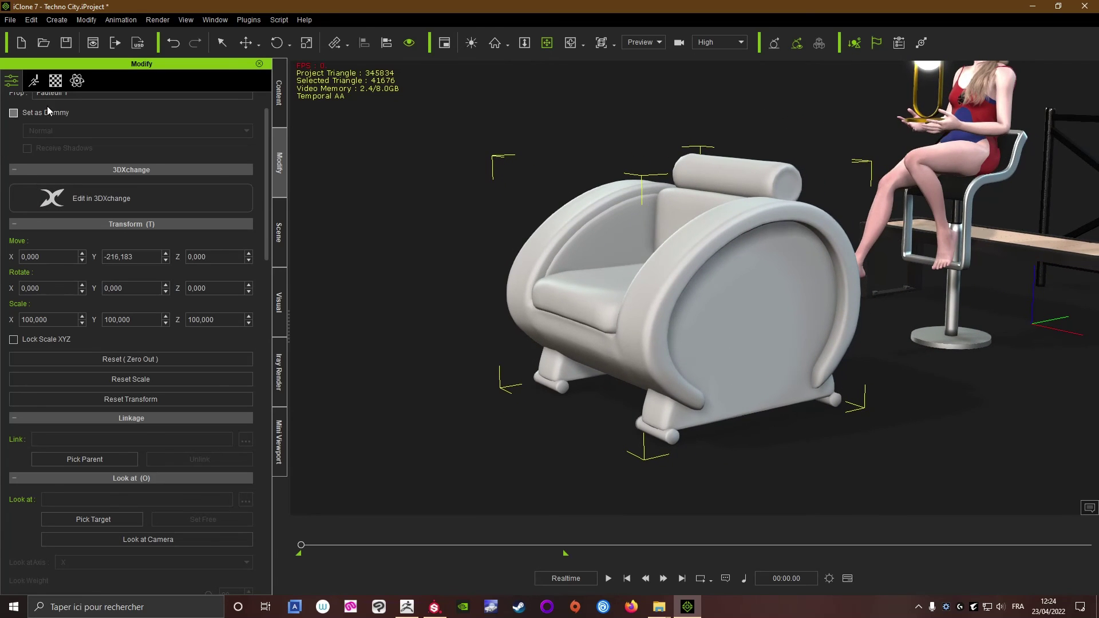
# Set the diffuse colour of the armchair's Base, Sit, Side and Pieds materials to white.
pyautogui.click(55, 81)
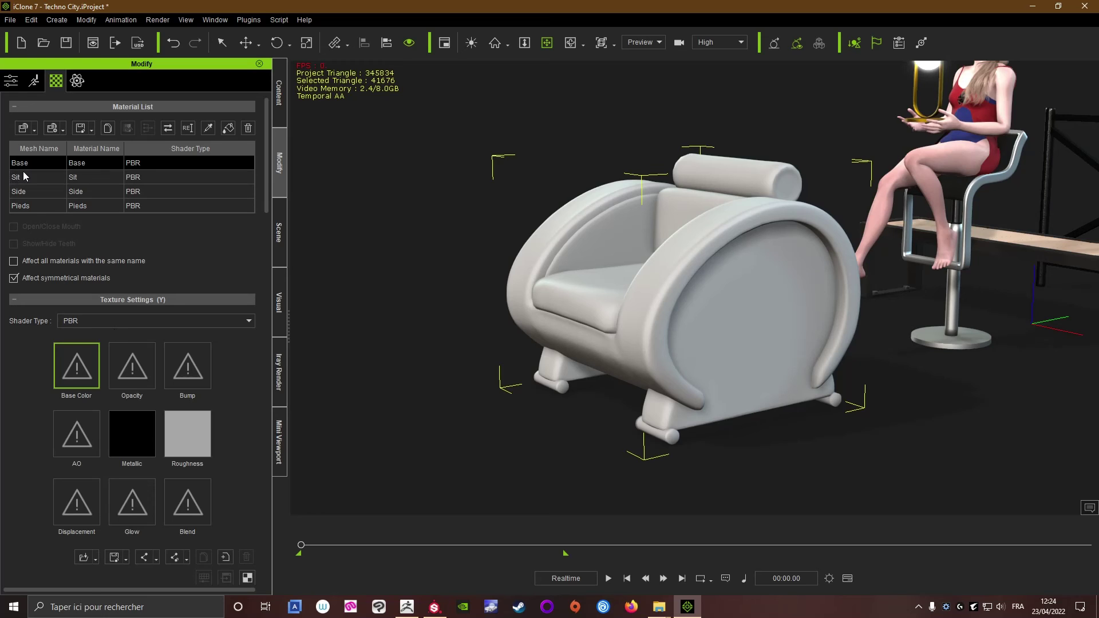
pyautogui.keyDown('shift'); pyautogui.click(28, 206); pyautogui.keyUp('shift')
pyautogui.scroll(-10, 257, 361)
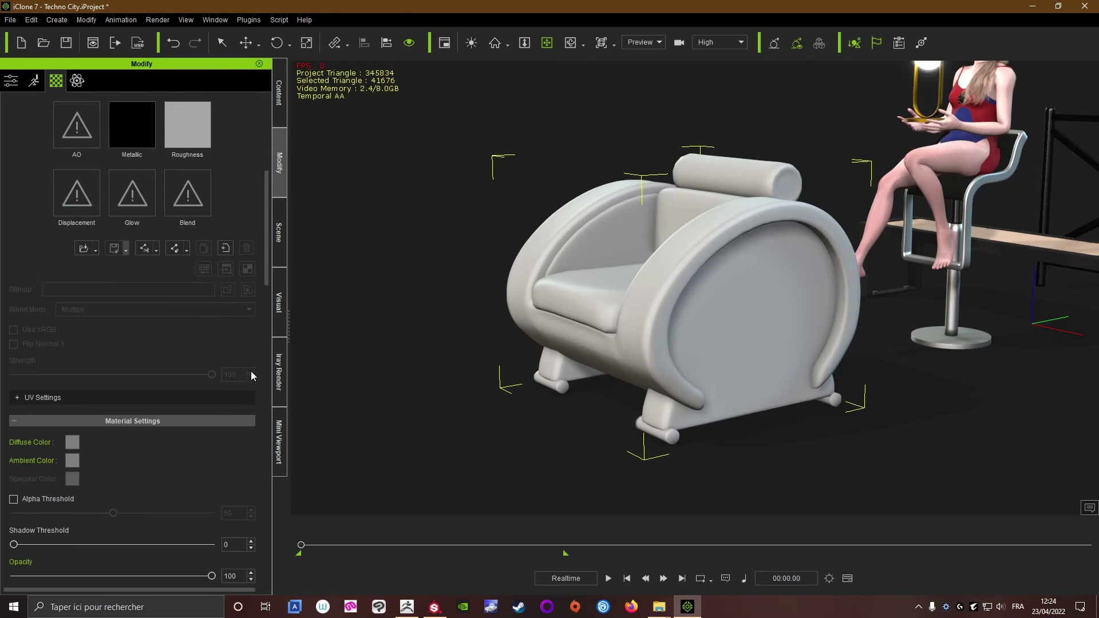
pyautogui.click(71, 271)
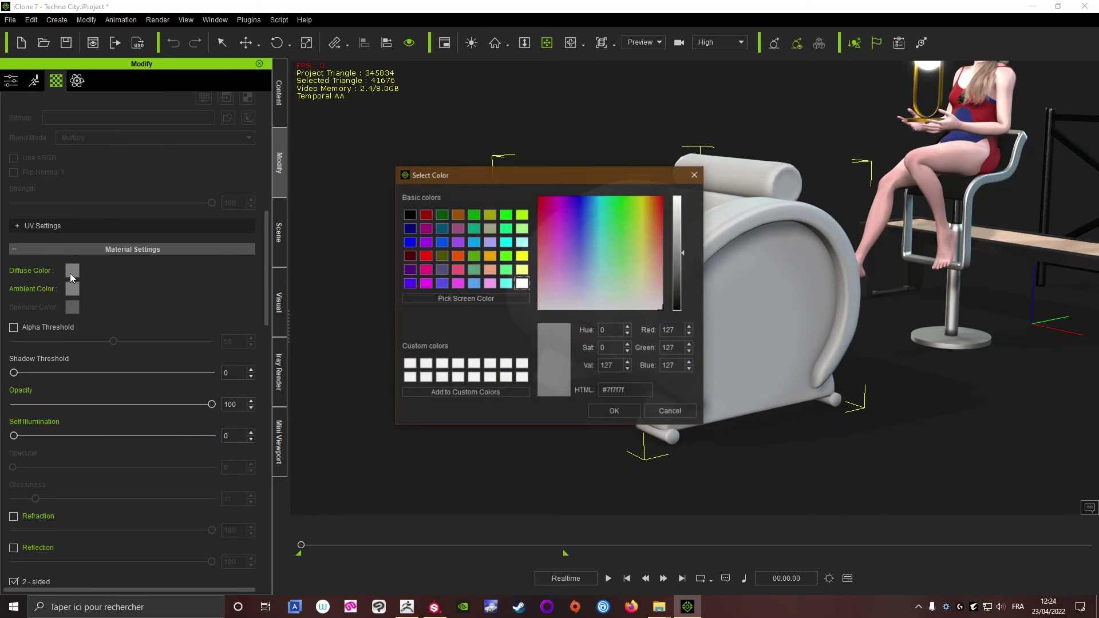
pyautogui.click(522, 283)
pyautogui.click(614, 411)
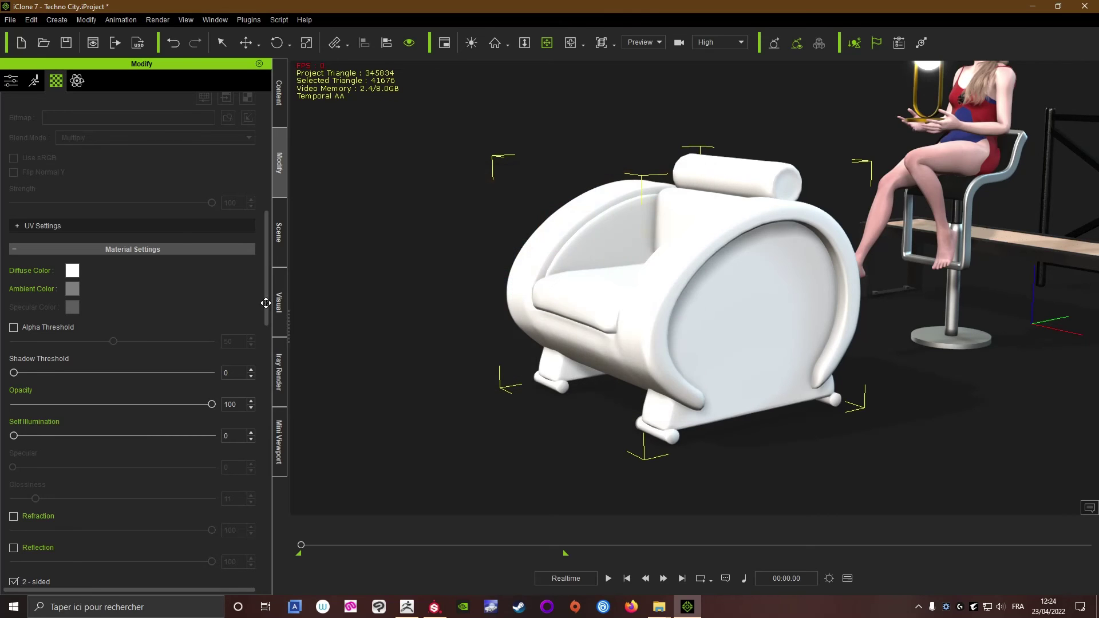
# Assign the exported Base roughness, metallic, base colour and OpenGL normal maps to the Base material, loading the bump channel as Normal.
pyautogui.scroll(10, 150, 356)
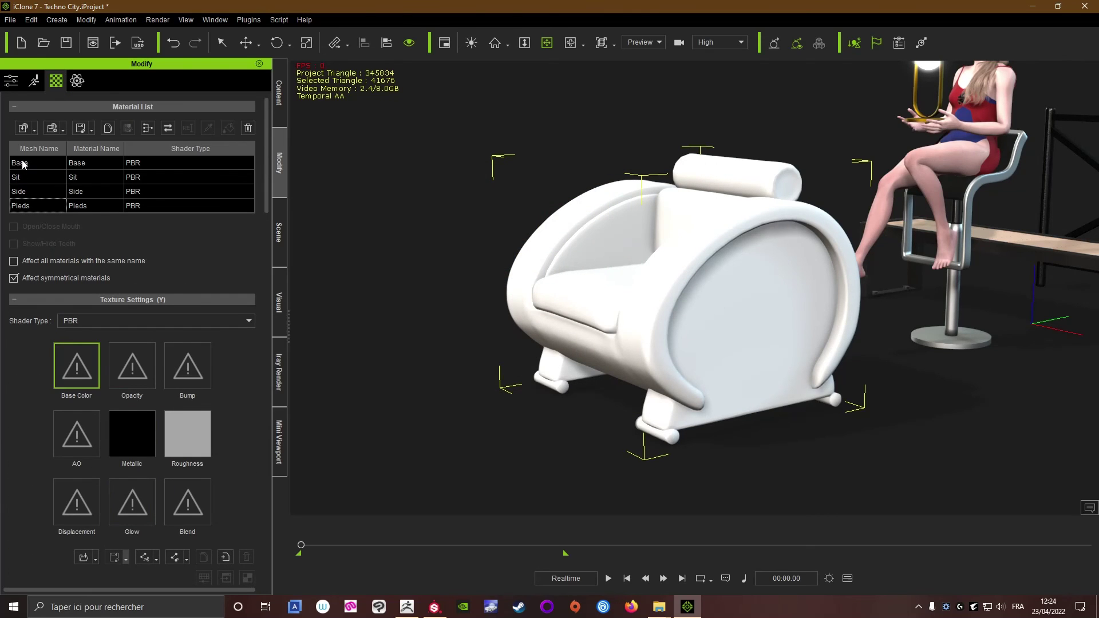
pyautogui.click(23, 165)
pyautogui.moveTo(659, 607)
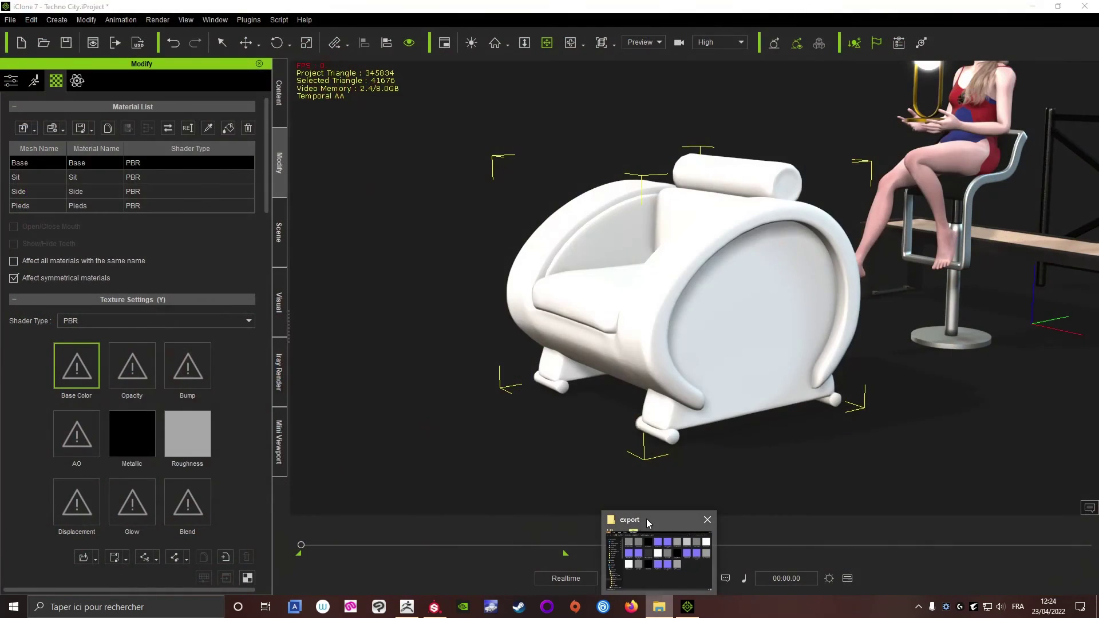
pyautogui.click(647, 518)
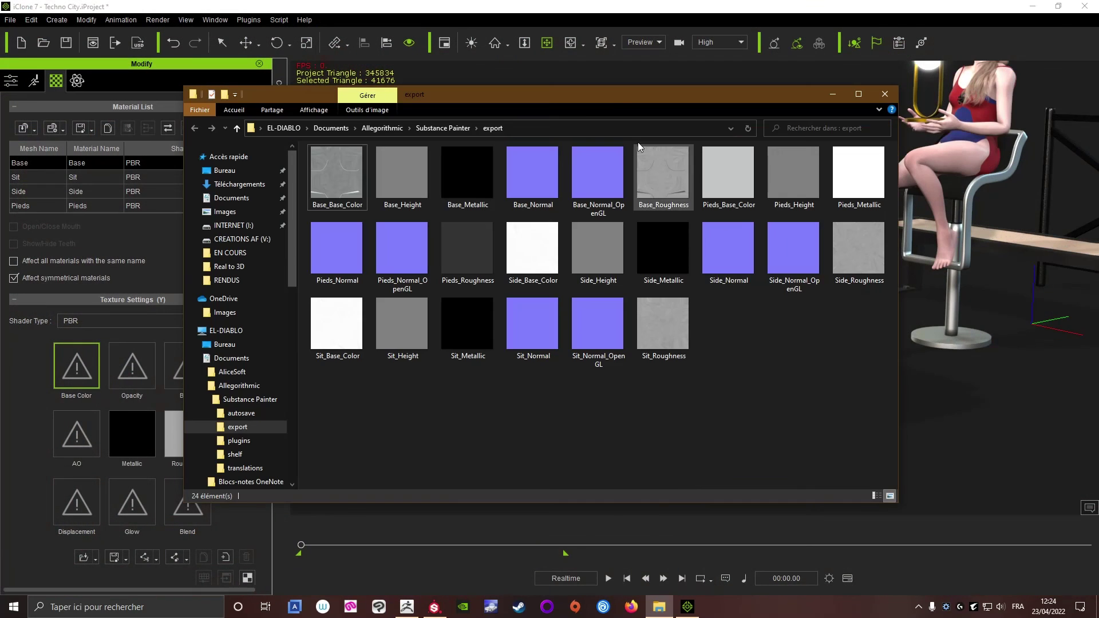
pyautogui.moveTo(611, 91); pyautogui.dragTo(780, 366)
pyautogui.moveTo(813, 447); pyautogui.dragTo(191, 444)
pyautogui.moveTo(634, 447); pyautogui.dragTo(132, 444)
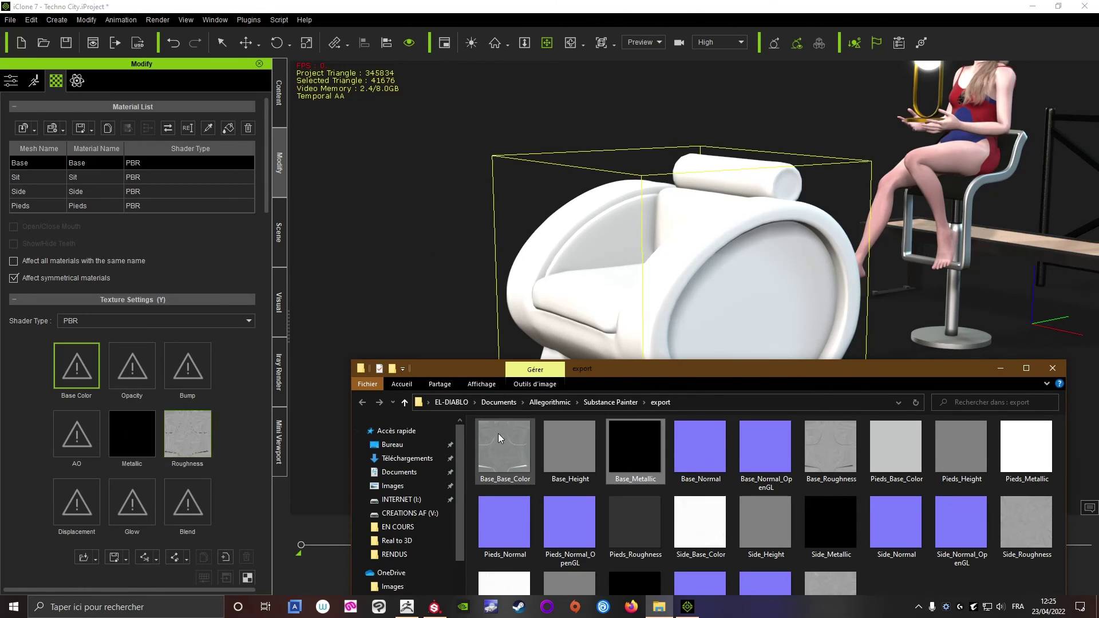
pyautogui.moveTo(499, 439); pyautogui.dragTo(70, 379)
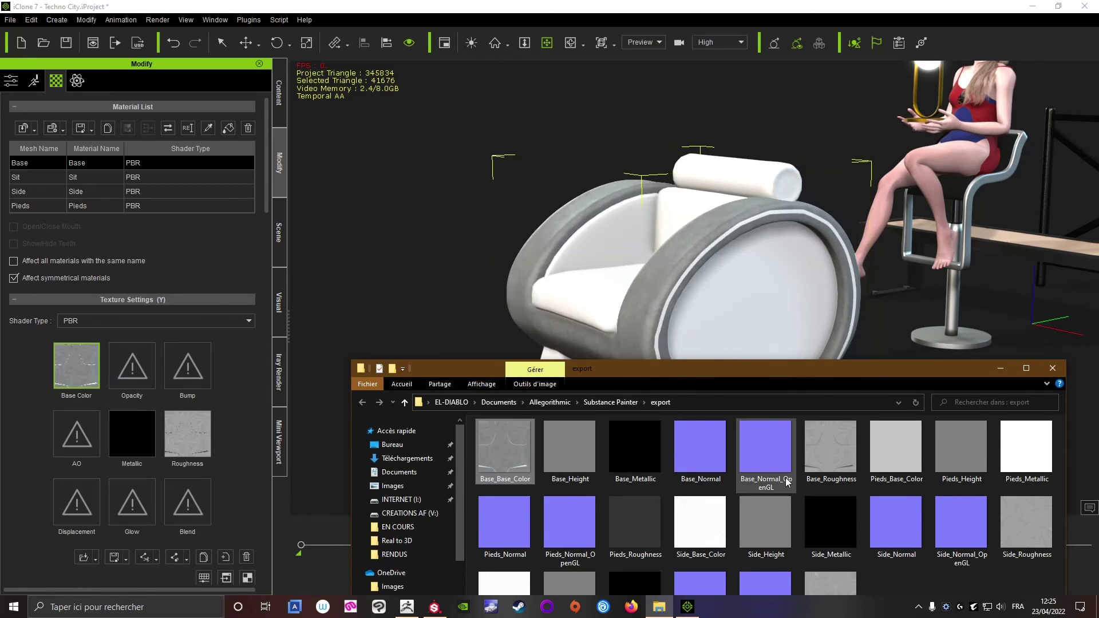
pyautogui.moveTo(787, 483); pyautogui.dragTo(190, 374)
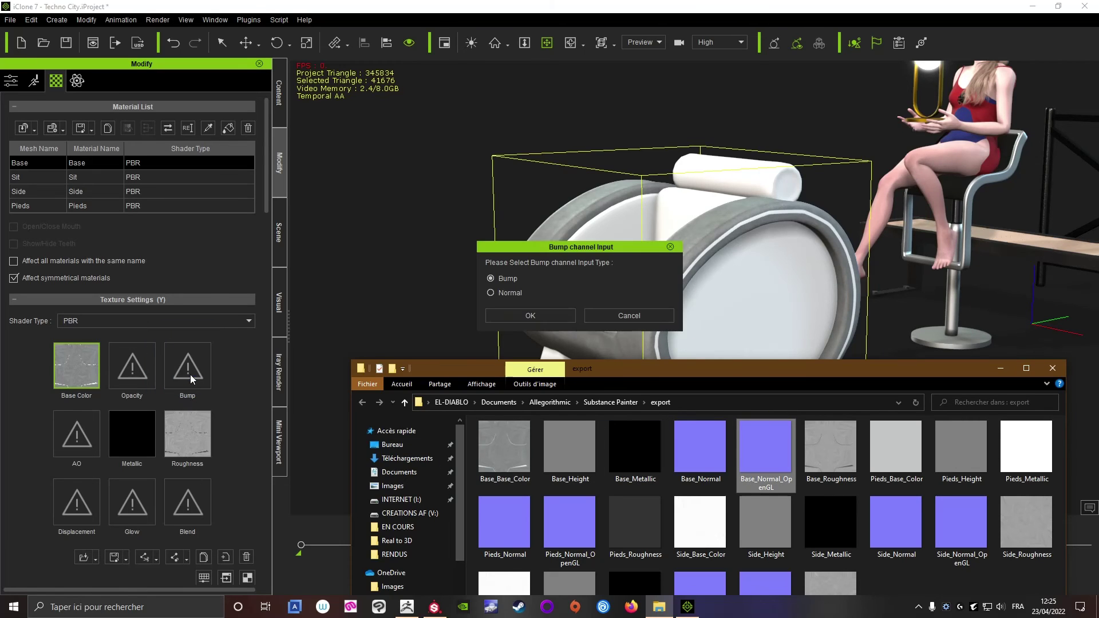
pyautogui.click(491, 293)
pyautogui.click(527, 316)
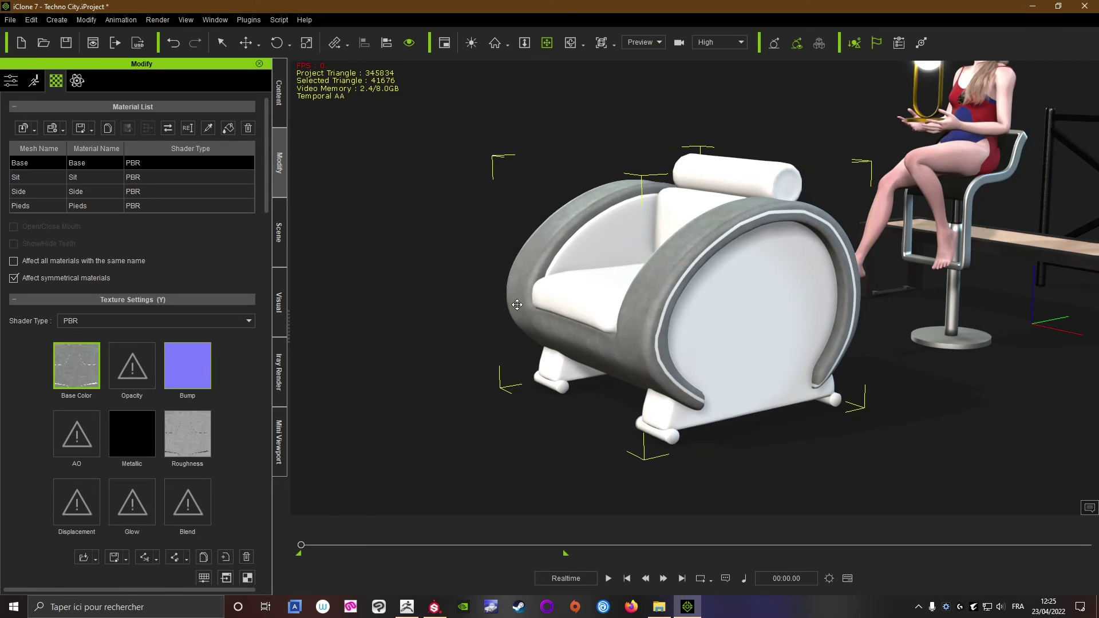
# Assign the exported Sit roughness, metallic, base colour and OpenGL normal maps to the Sit material.
pyautogui.click(26, 178)
pyautogui.click(659, 607)
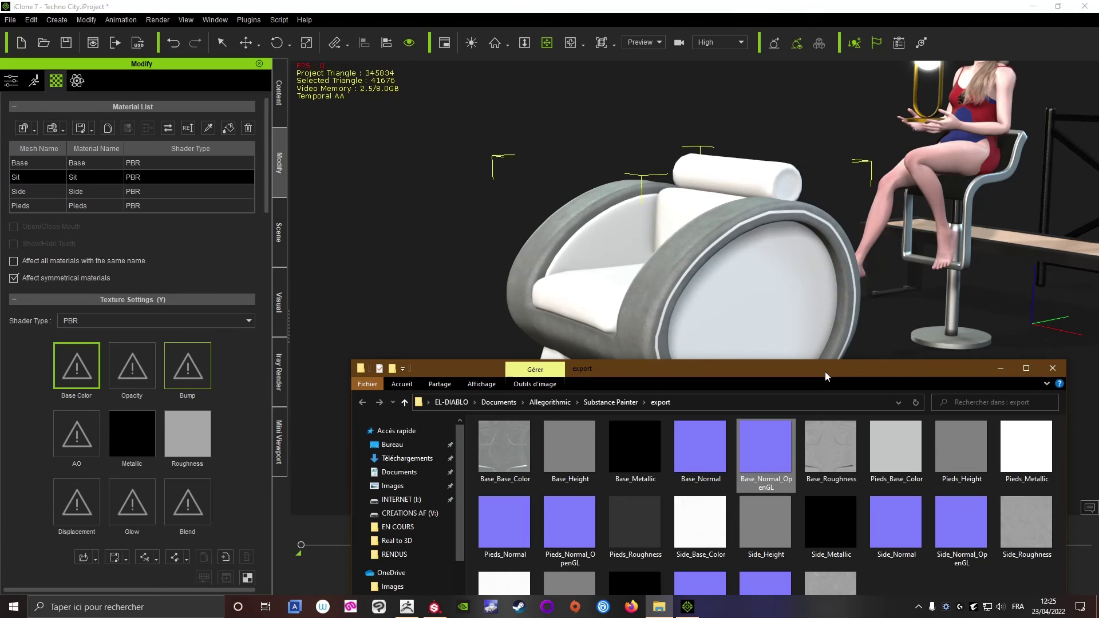
pyautogui.moveTo(819, 369); pyautogui.dragTo(886, 292)
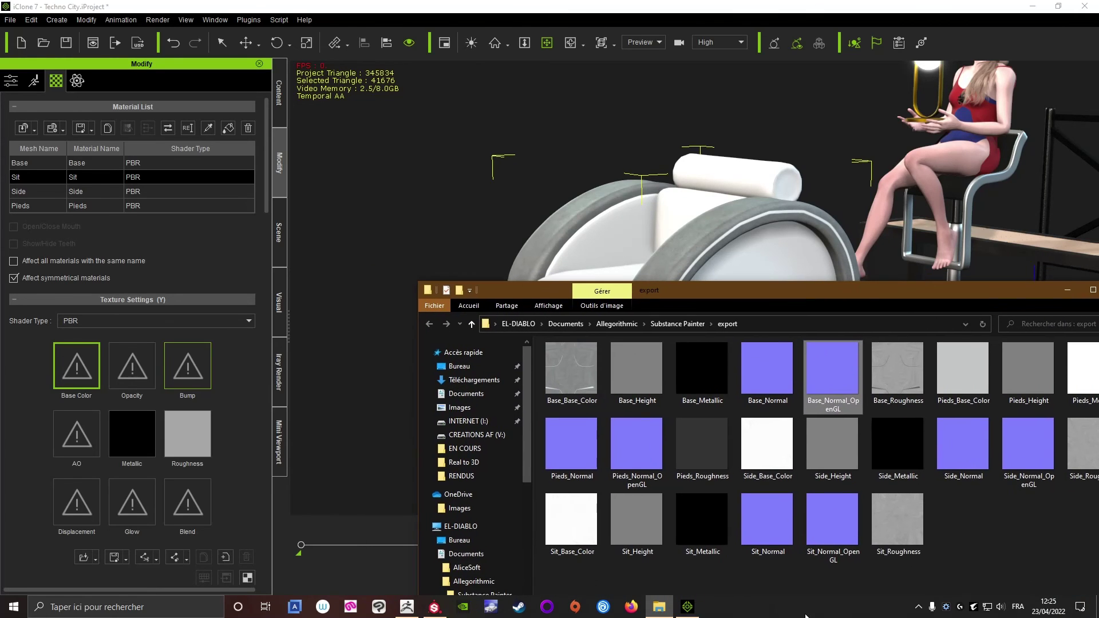
pyautogui.moveTo(897, 518); pyautogui.dragTo(187, 451)
pyautogui.moveTo(703, 522); pyautogui.dragTo(129, 437)
pyautogui.moveTo(572, 518); pyautogui.dragTo(80, 365)
pyautogui.moveTo(833, 521); pyautogui.dragTo(181, 376)
pyautogui.click(518, 316)
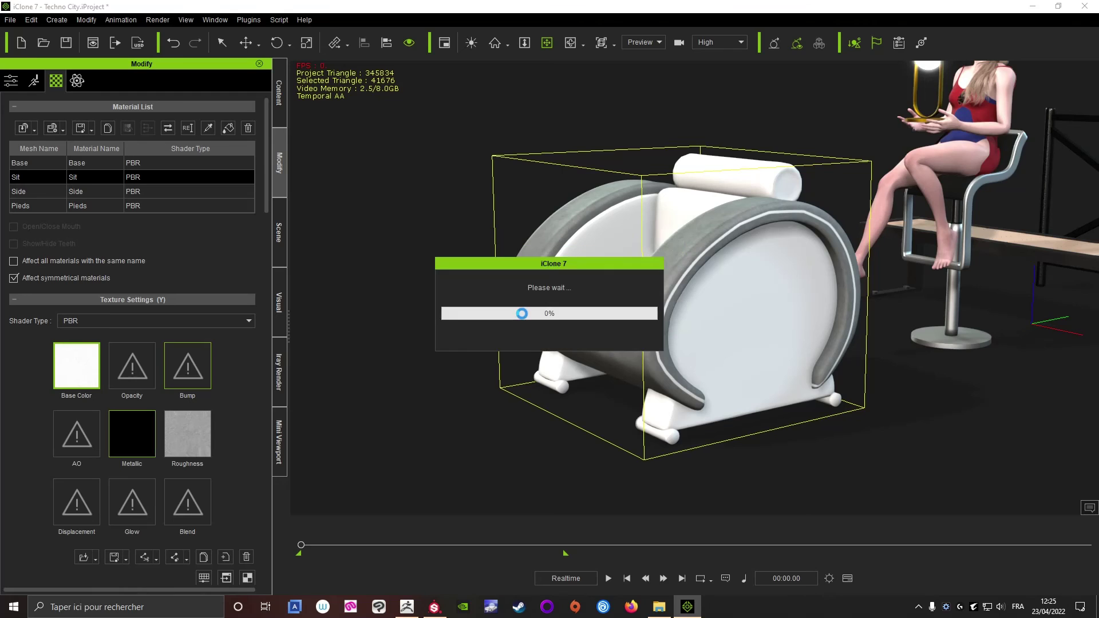
# Assign the exported Side roughness, metallic, base colour and OpenGL normal maps to the Side material.
pyautogui.click(24, 192)
pyautogui.click(660, 607)
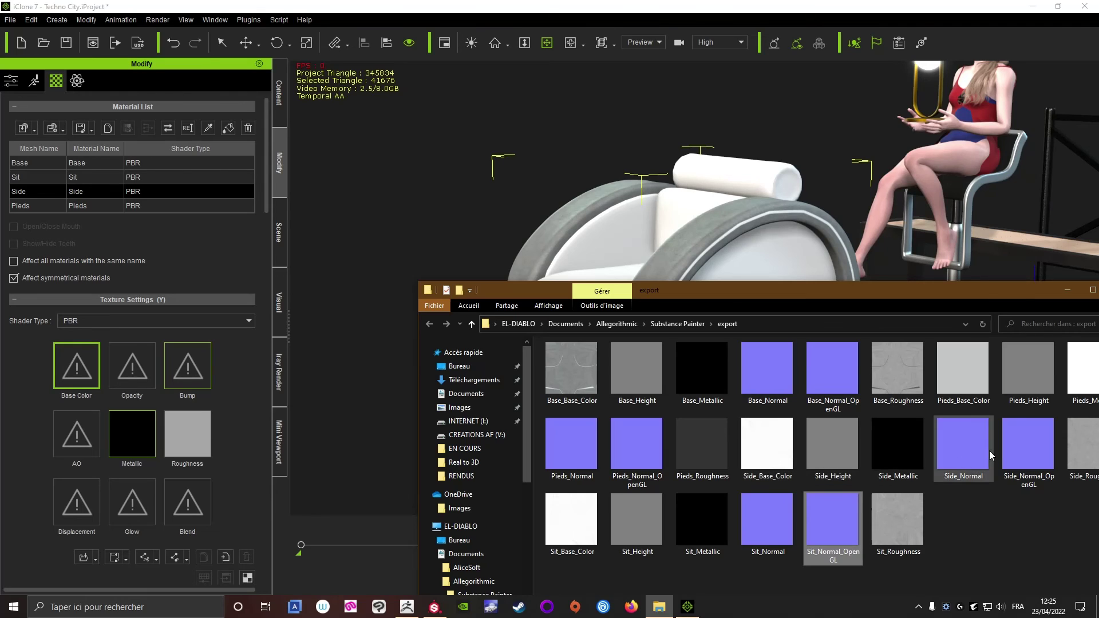
pyautogui.moveTo(1084, 456); pyautogui.dragTo(180, 441)
pyautogui.moveTo(898, 448); pyautogui.dragTo(123, 442)
pyautogui.moveTo(767, 447); pyautogui.dragTo(71, 371)
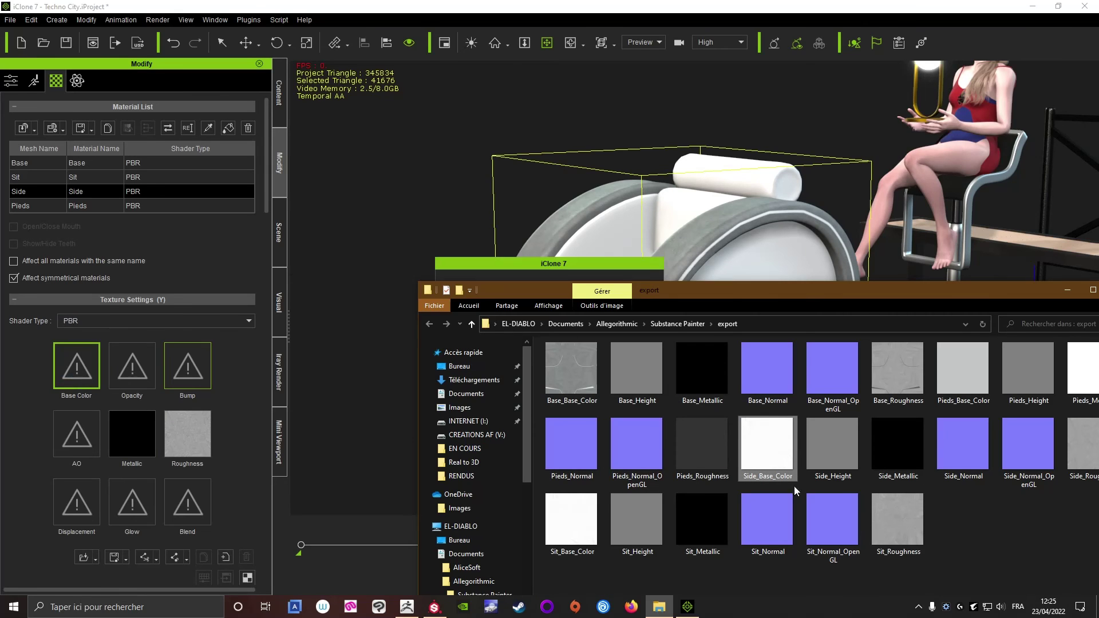
pyautogui.moveTo(1028, 447); pyautogui.dragTo(178, 382)
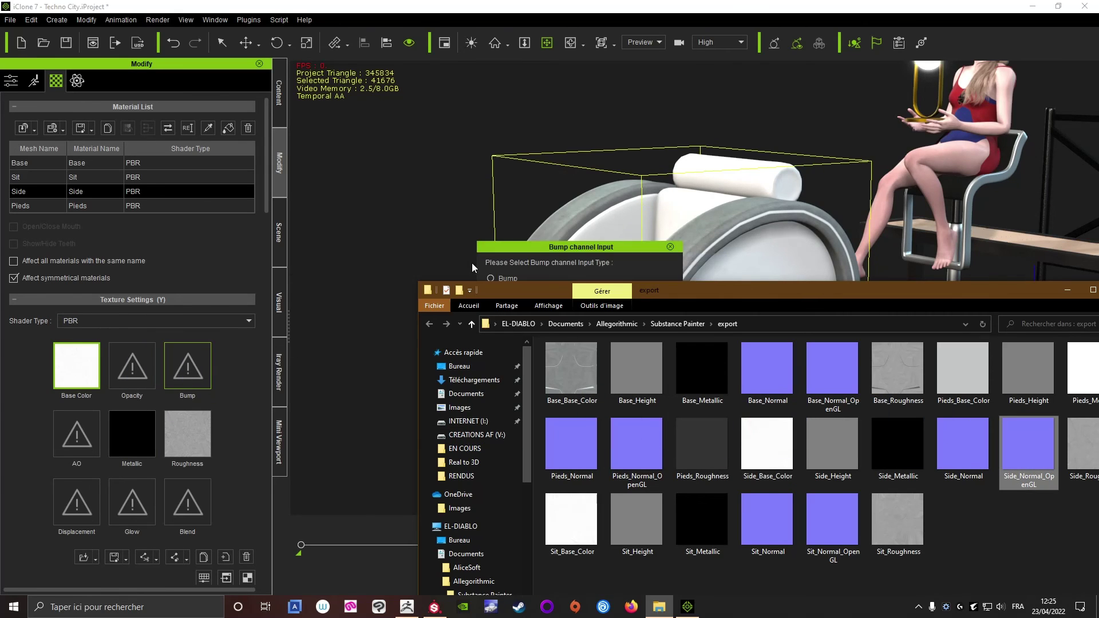
pyautogui.click(527, 315)
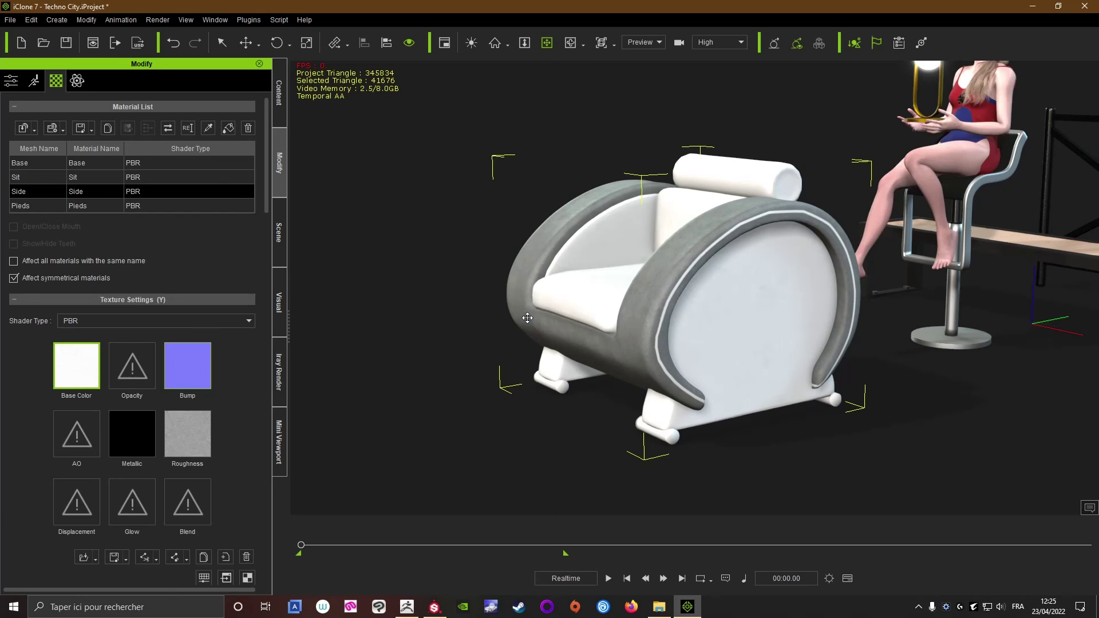
# Assign the exported Pieds roughness, metallic and base colour maps to the Pieds material.
pyautogui.click(21, 206)
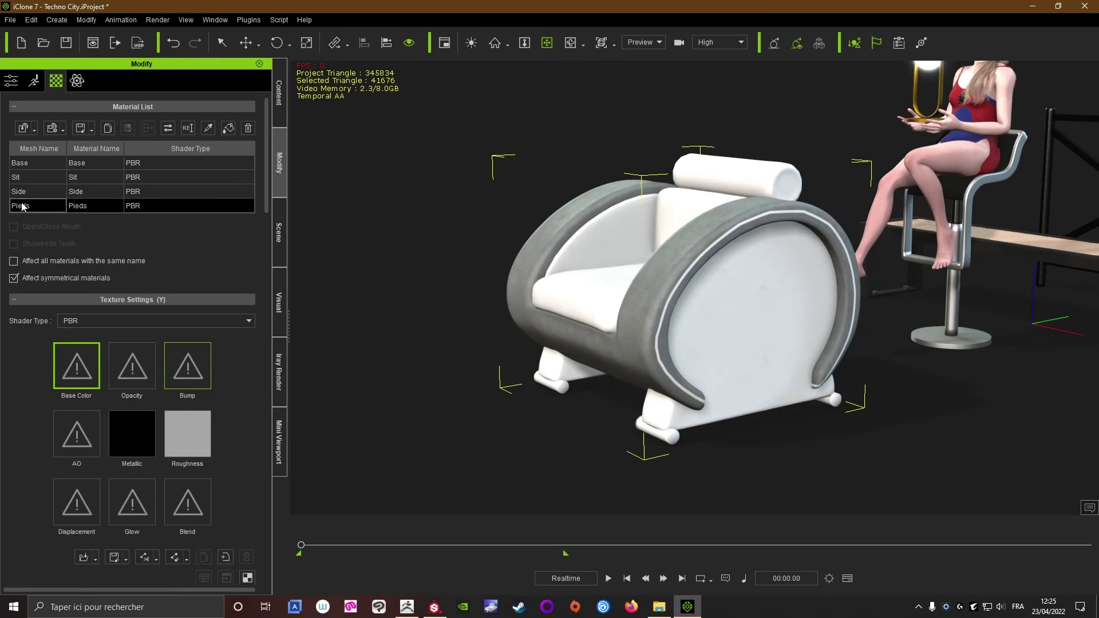
pyautogui.click(659, 607)
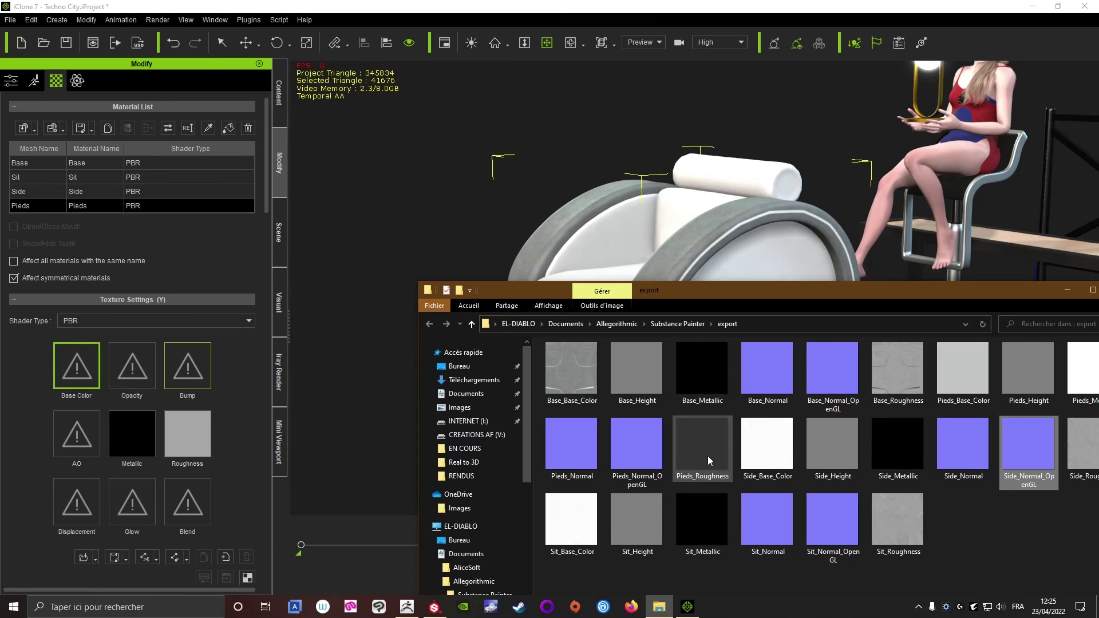
pyautogui.moveTo(710, 461); pyautogui.dragTo(185, 445)
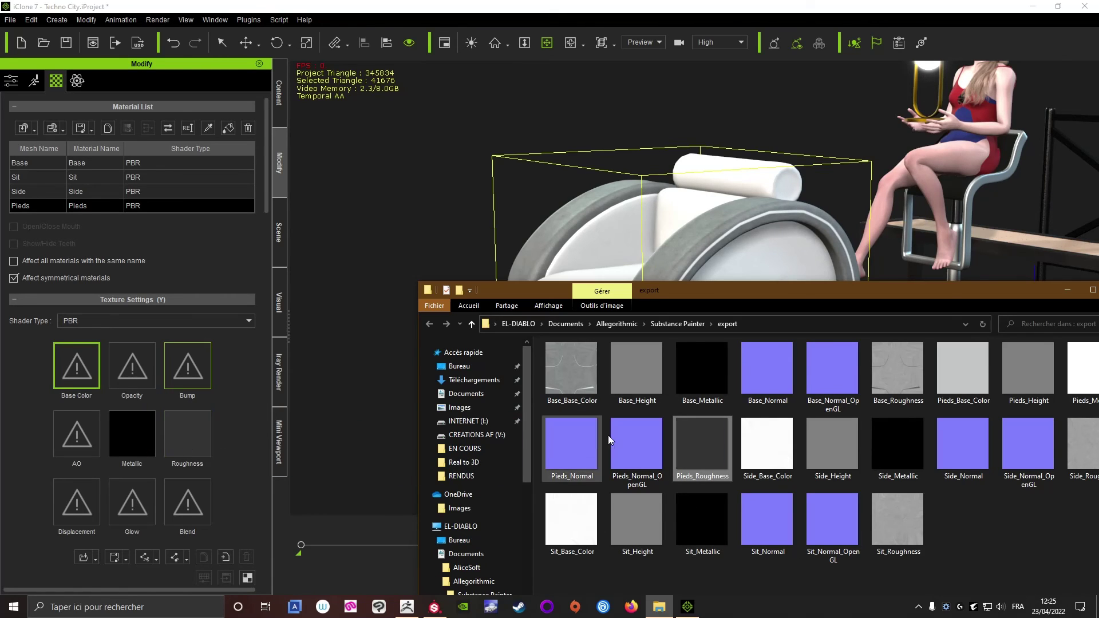
pyautogui.moveTo(931, 295); pyautogui.dragTo(842, 329)
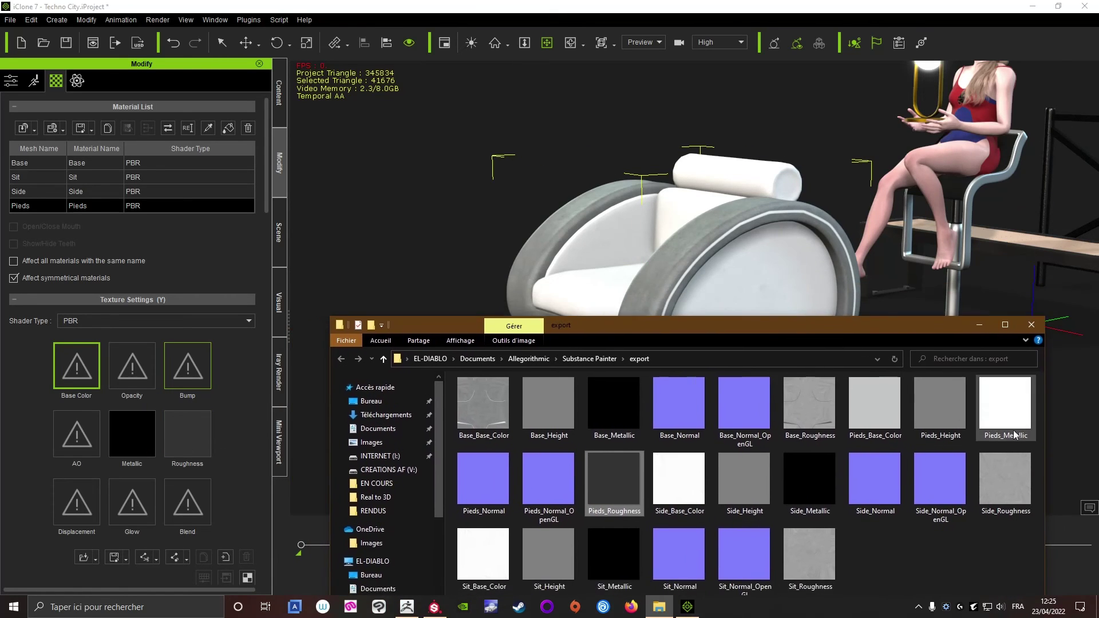
pyautogui.moveTo(1014, 435); pyautogui.dragTo(129, 444)
pyautogui.moveTo(867, 433); pyautogui.dragTo(63, 378)
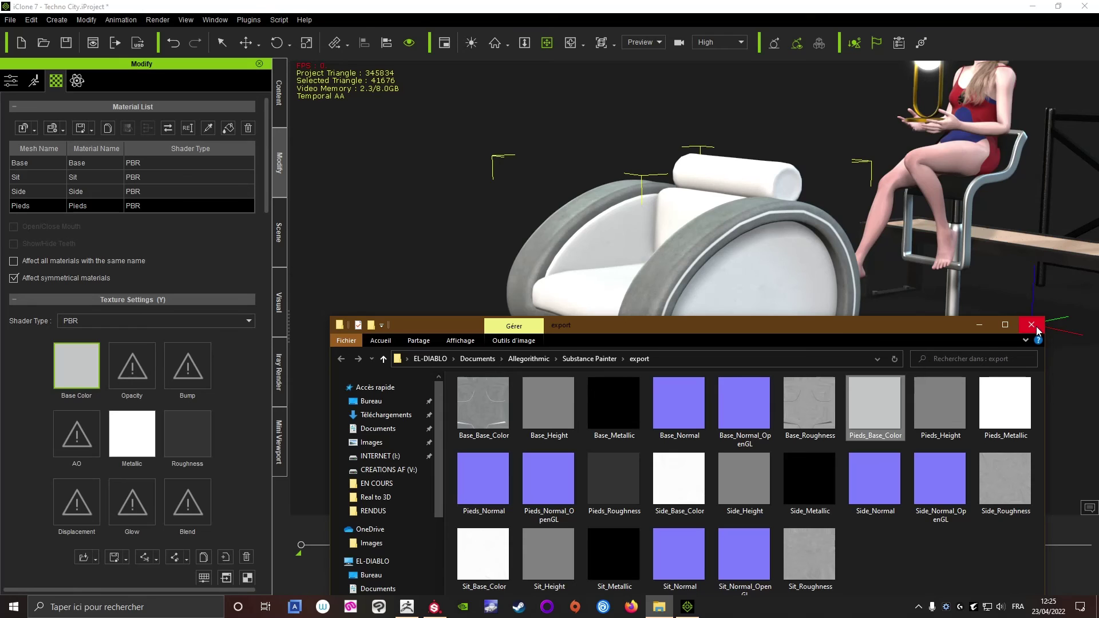
pyautogui.click(982, 325)
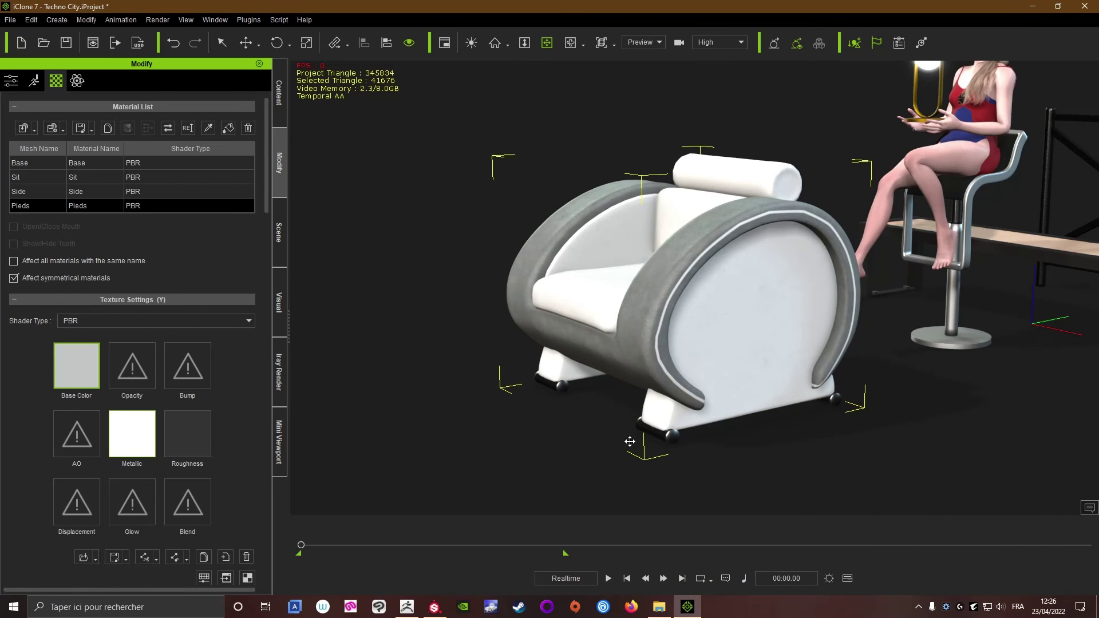
pyautogui.moveTo(630, 442); pyautogui.dragTo(649, 333, button='right')
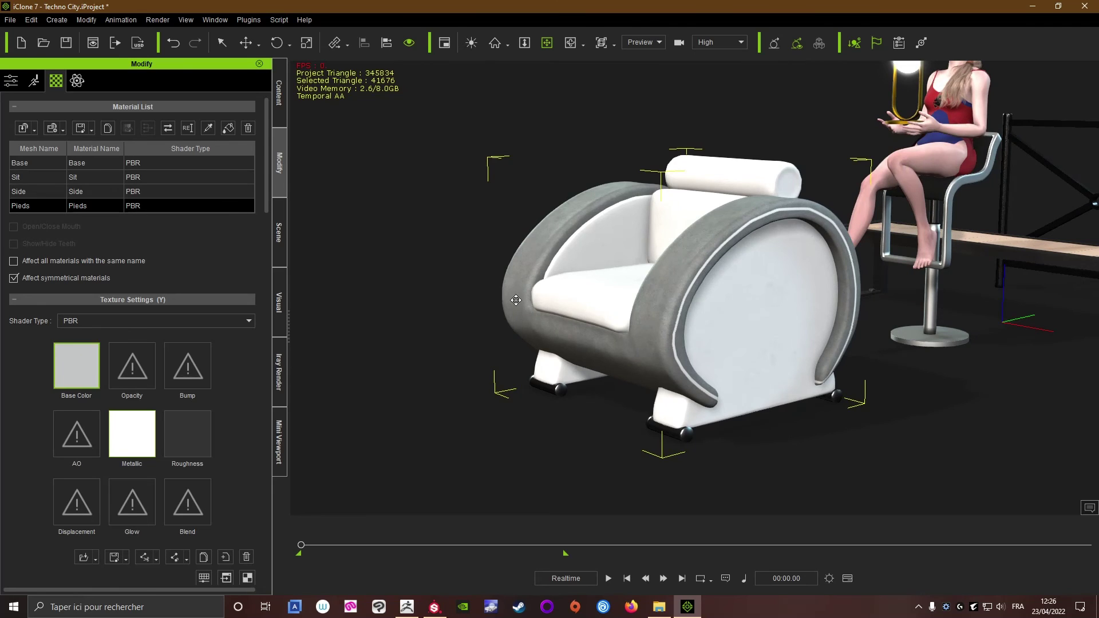
pyautogui.scroll(-3, 552, 293)
pyautogui.scroll(5, 598, 277)
pyautogui.moveTo(614, 279); pyautogui.dragTo(630, 321, button='middle')
pyautogui.scroll(1, 640, 311)
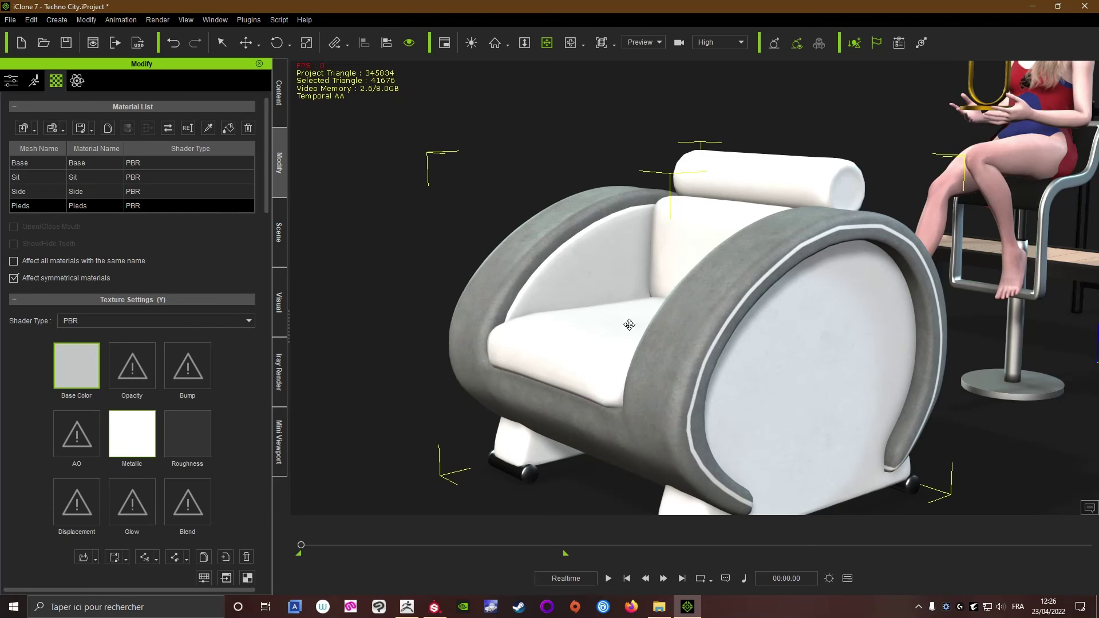
# Try red, black, yellow, light blue and dark red as the Sit material's diffuse colour, finishing on white.
pyautogui.click(19, 178)
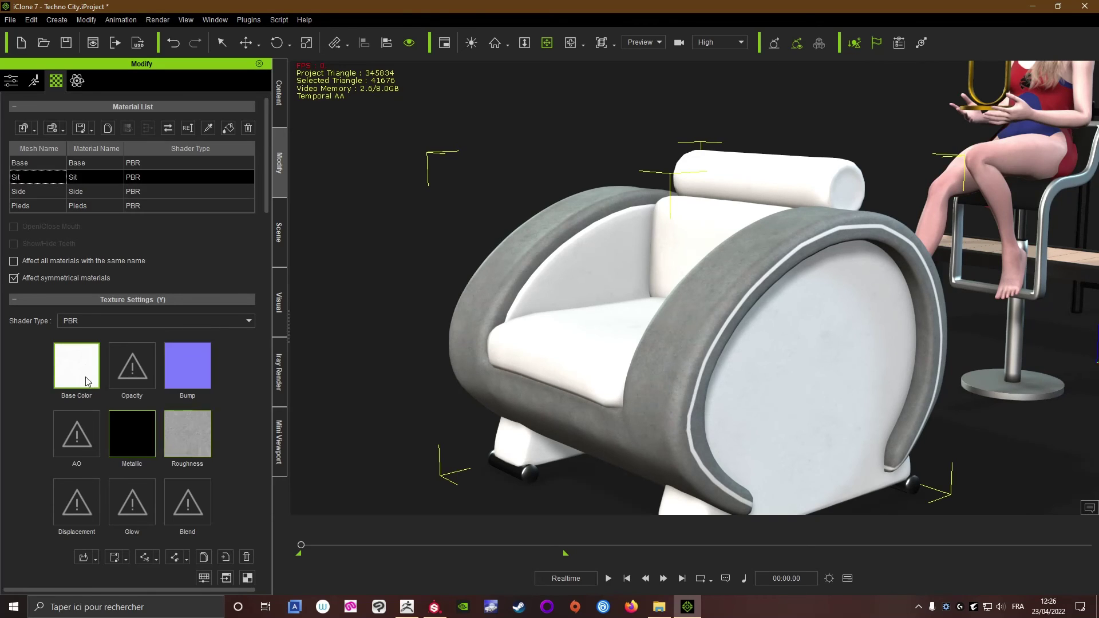
pyautogui.scroll(-5, 266, 201)
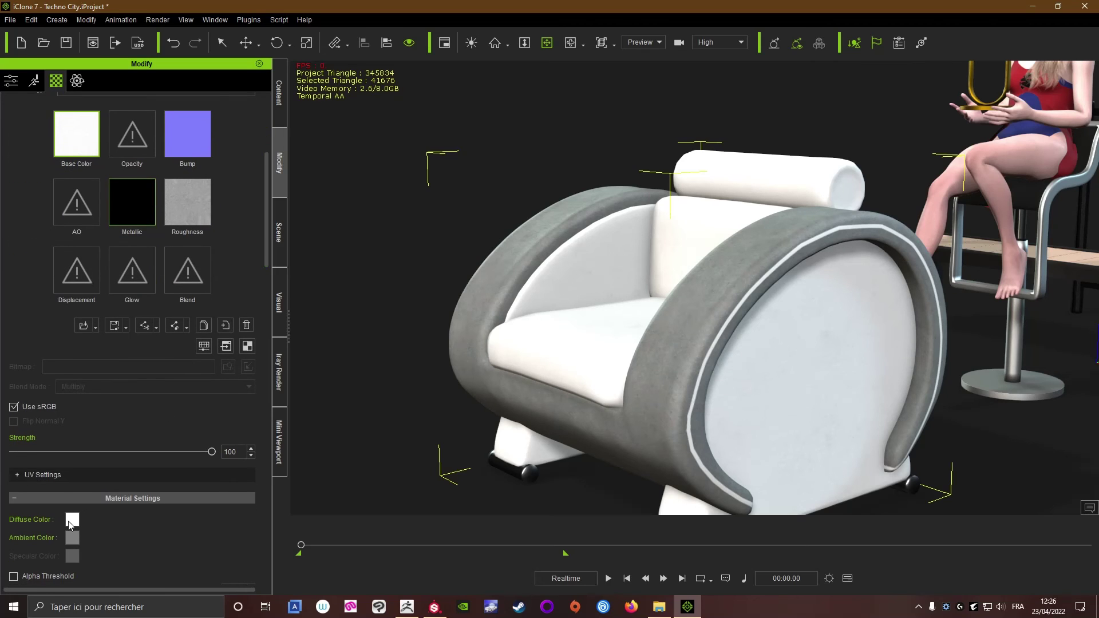
pyautogui.click(71, 521)
pyautogui.click(425, 256)
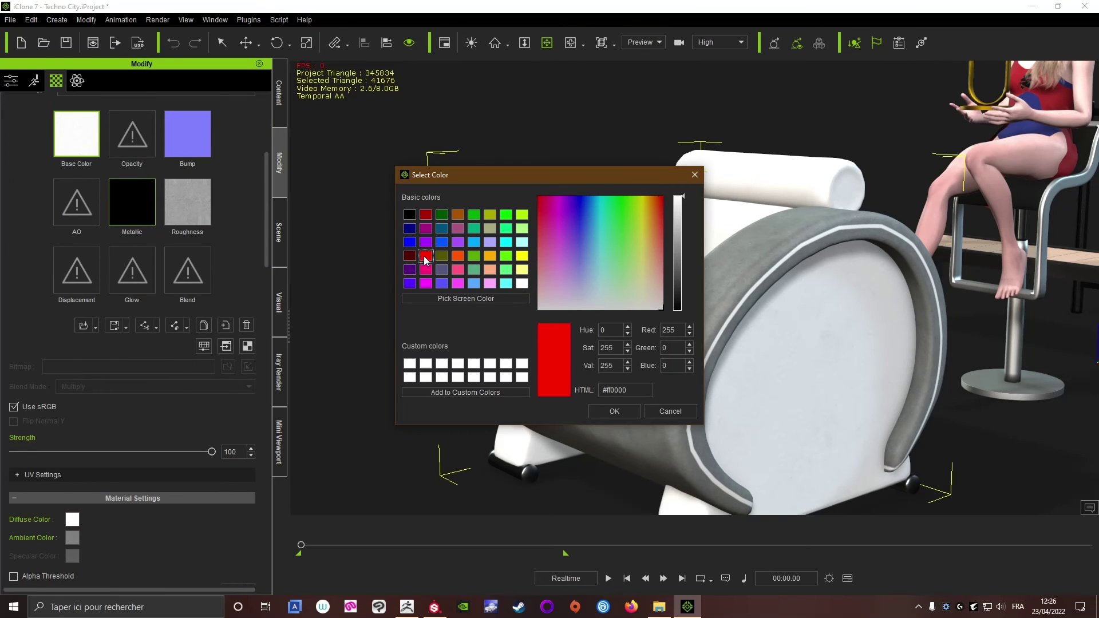
pyautogui.moveTo(561, 174); pyautogui.dragTo(313, 200)
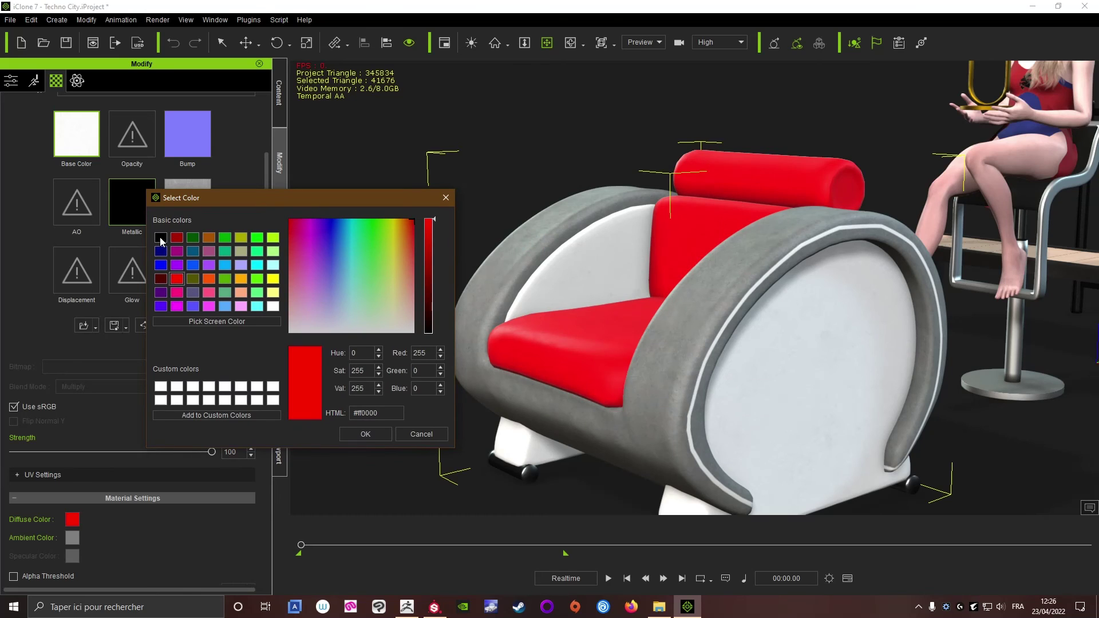
pyautogui.click(160, 238)
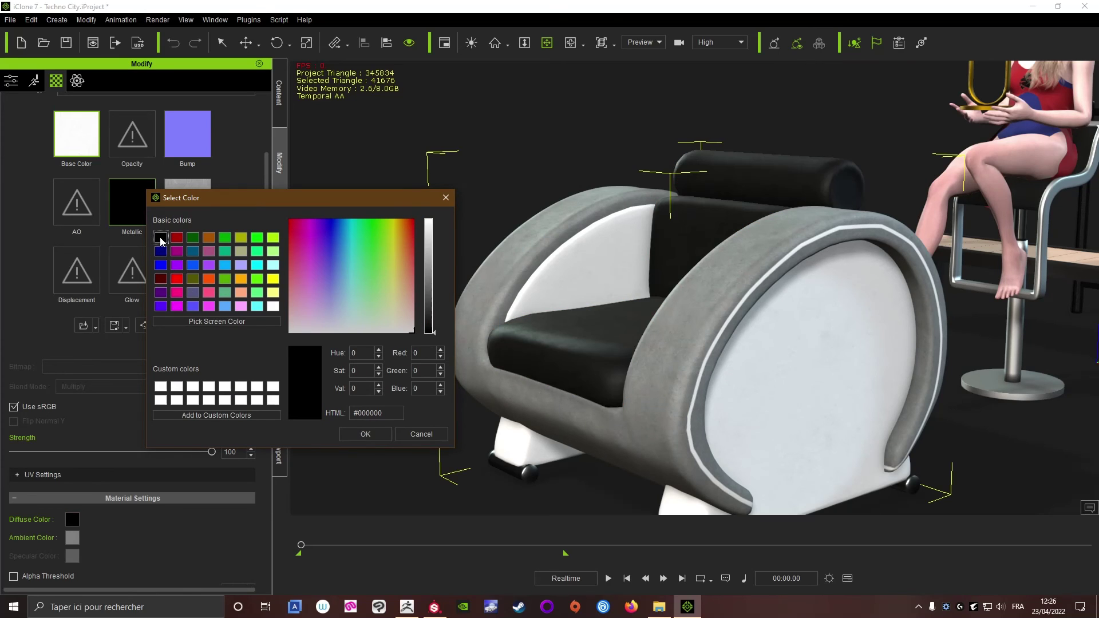
pyautogui.click(257, 279)
pyautogui.click(273, 278)
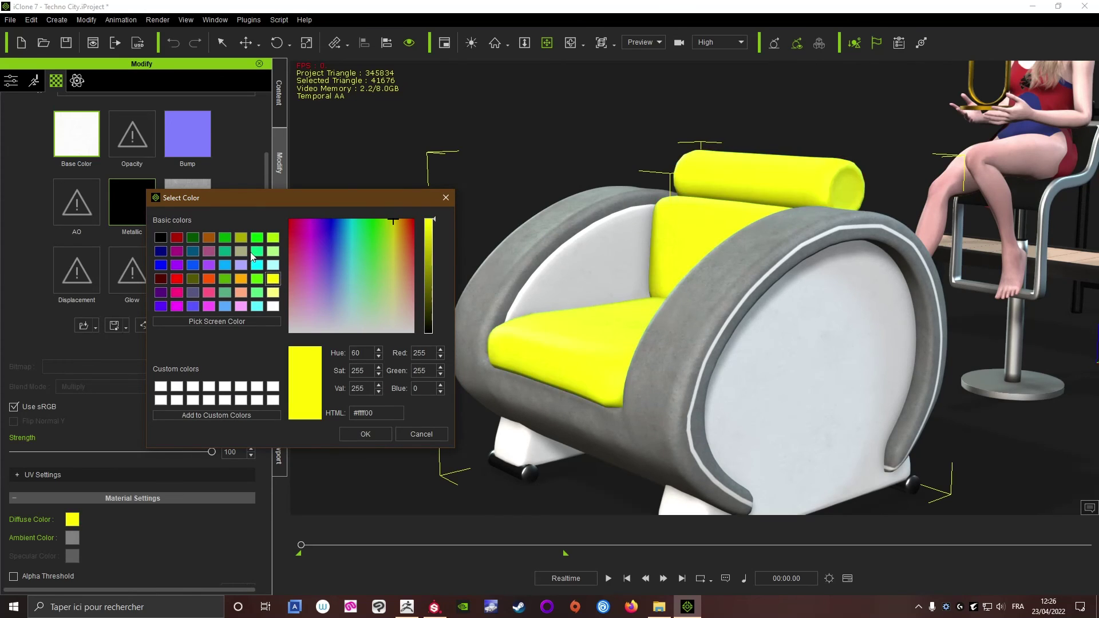
pyautogui.click(256, 251)
pyautogui.click(224, 266)
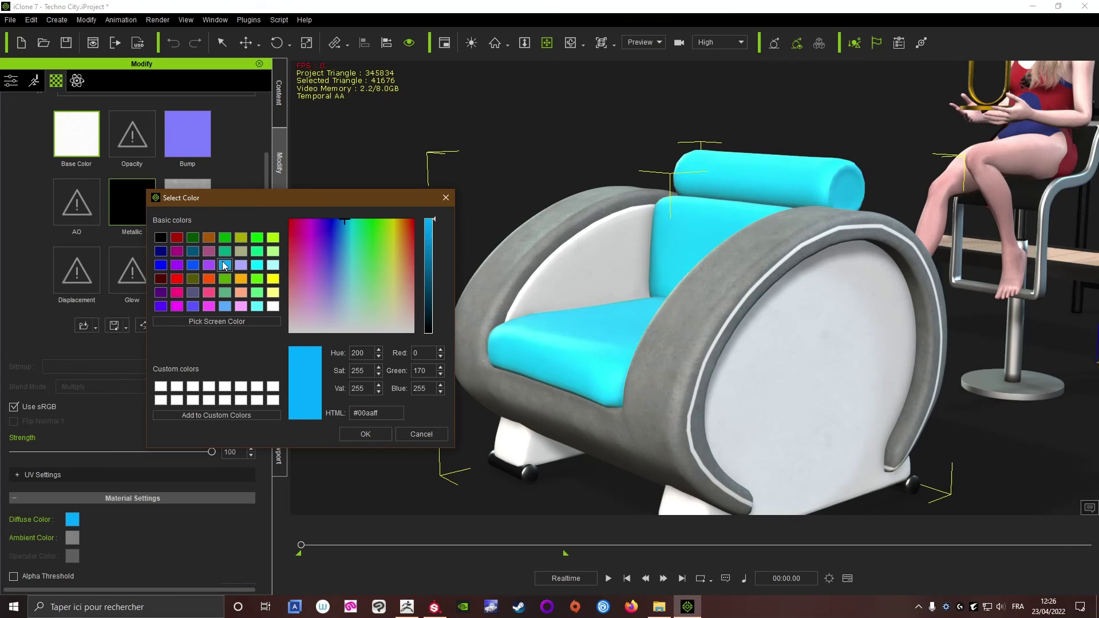
pyautogui.click(178, 294)
pyautogui.click(180, 278)
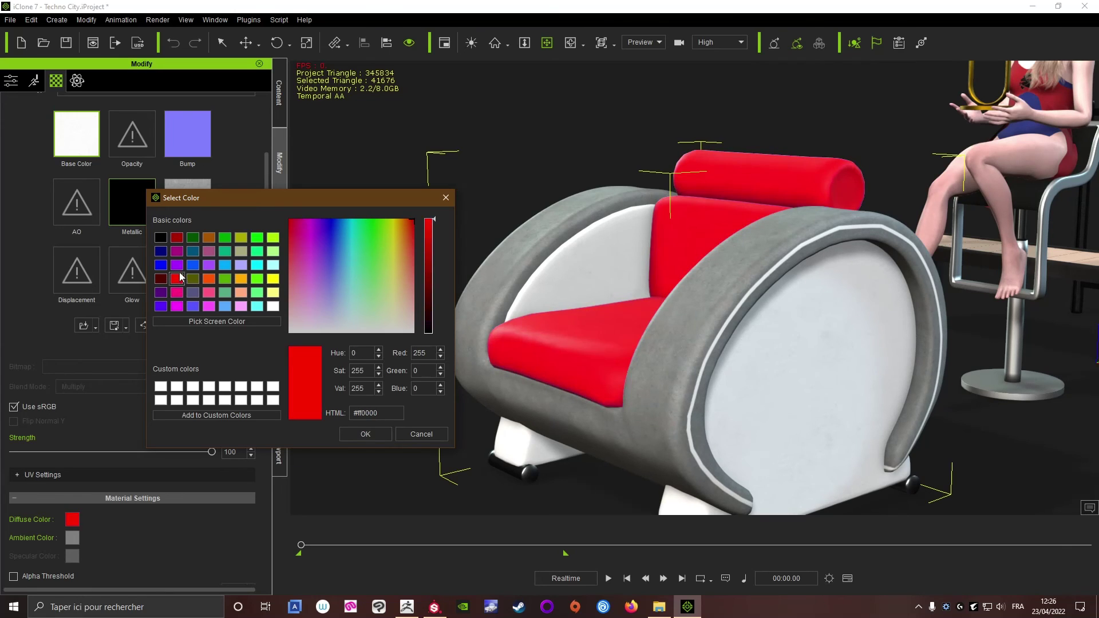
pyautogui.click(177, 252)
pyautogui.click(178, 238)
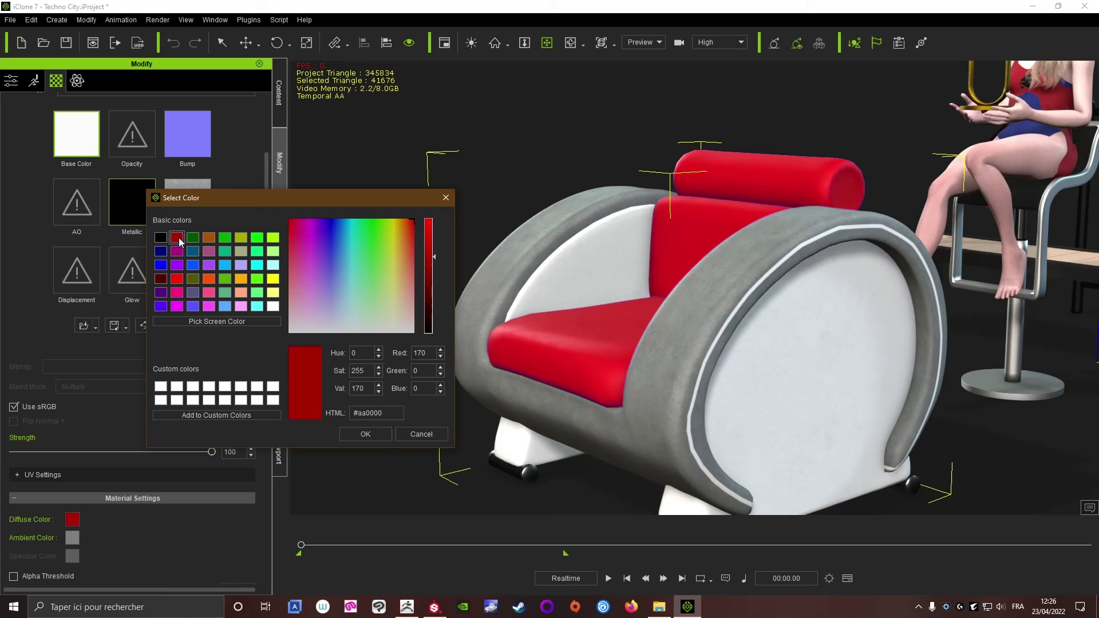
pyautogui.click(273, 306)
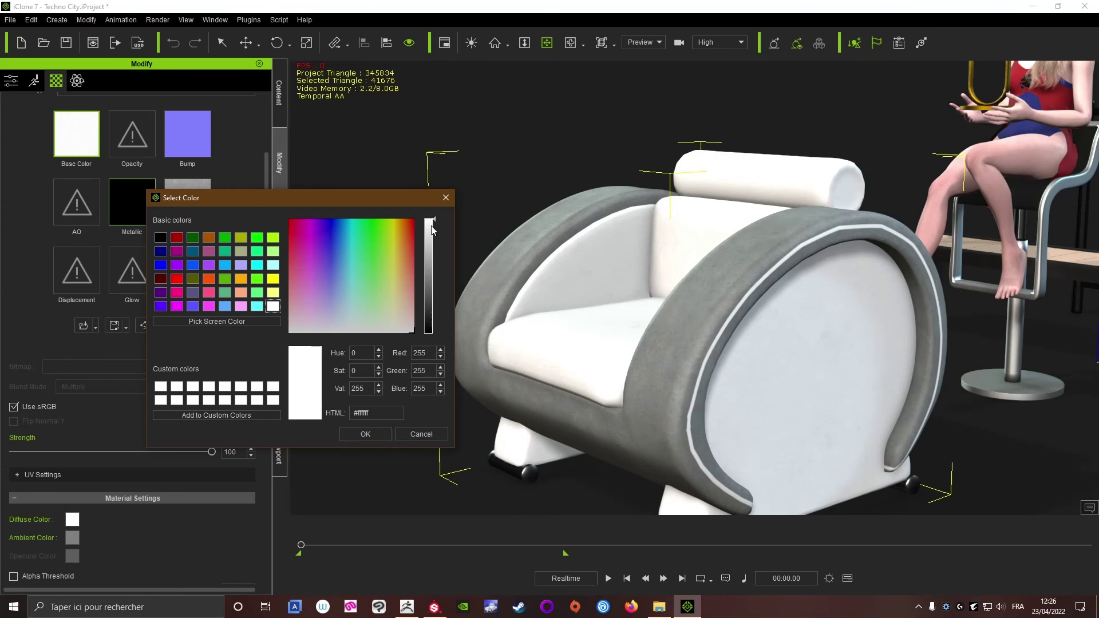
# Darken the Sit material's diffuse colour to grey #959595.
pyautogui.moveTo(435, 219); pyautogui.dragTo(432, 266)
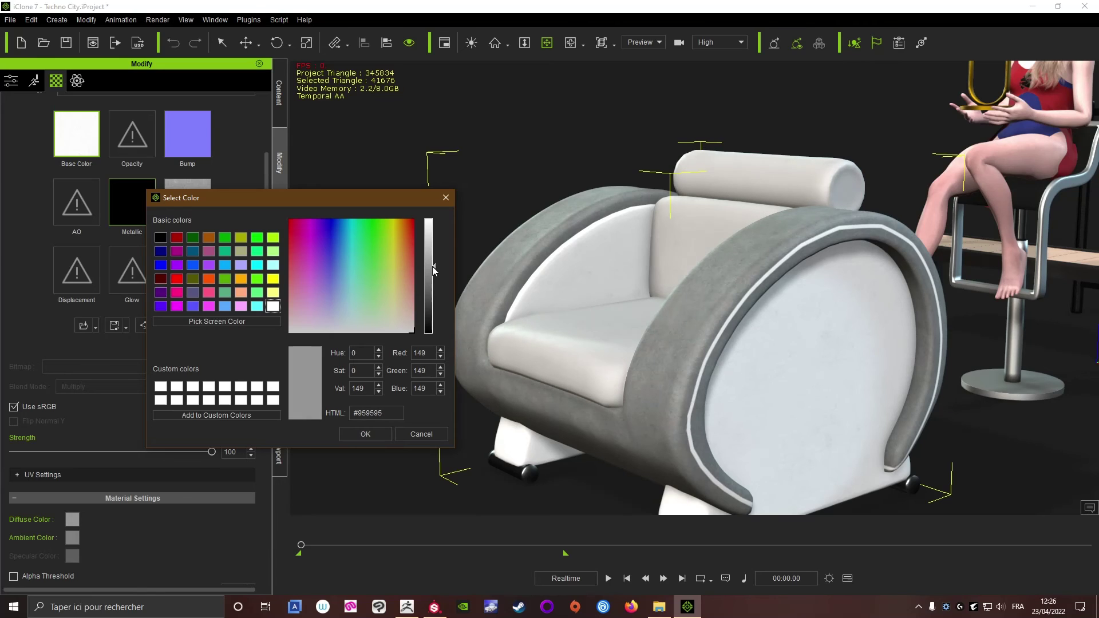
pyautogui.doubleClick(419, 353)
pyautogui.click(364, 434)
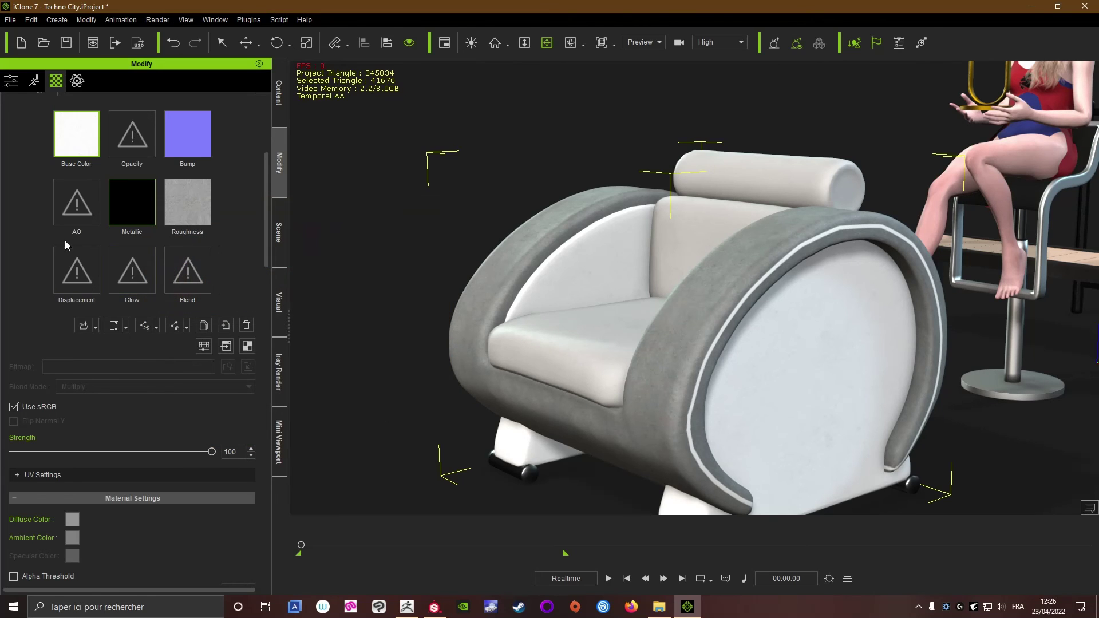
# Set the Side material's diffuse colour to grey #959595.
pyautogui.scroll(5, 166, 238)
pyautogui.click(27, 191)
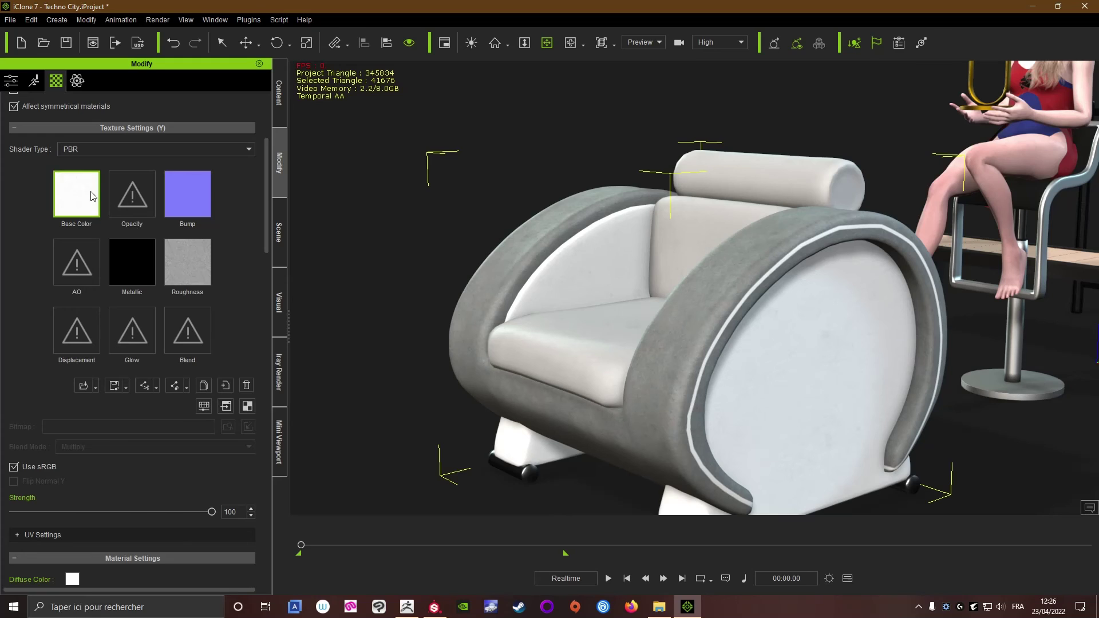
pyautogui.scroll(-3, 217, 324)
pyautogui.click(72, 443)
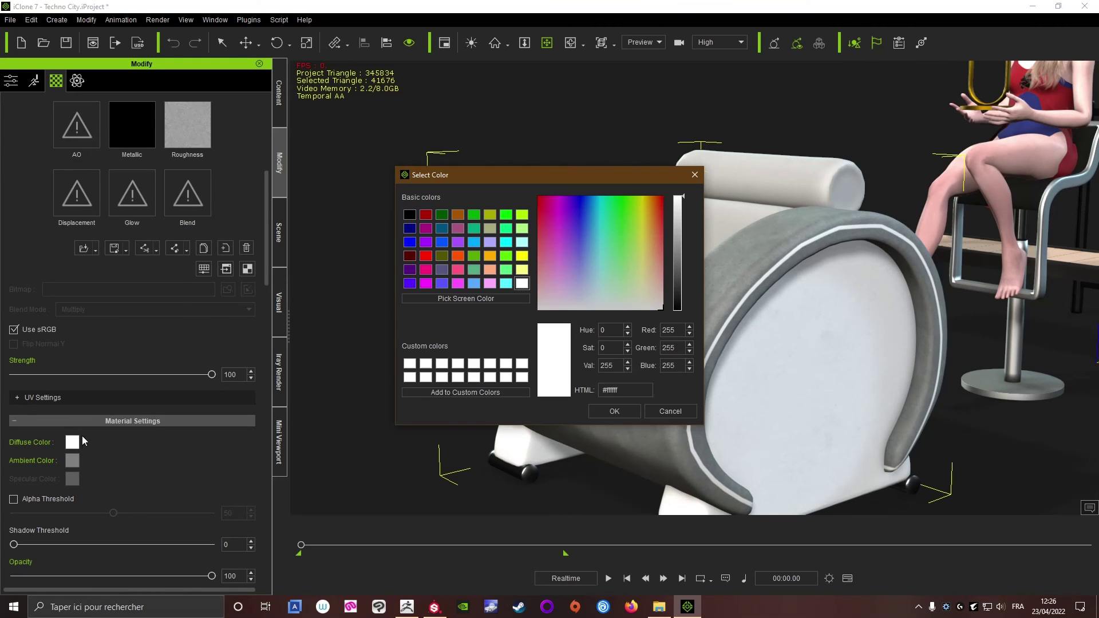
pyautogui.moveTo(683, 198); pyautogui.dragTo(690, 249)
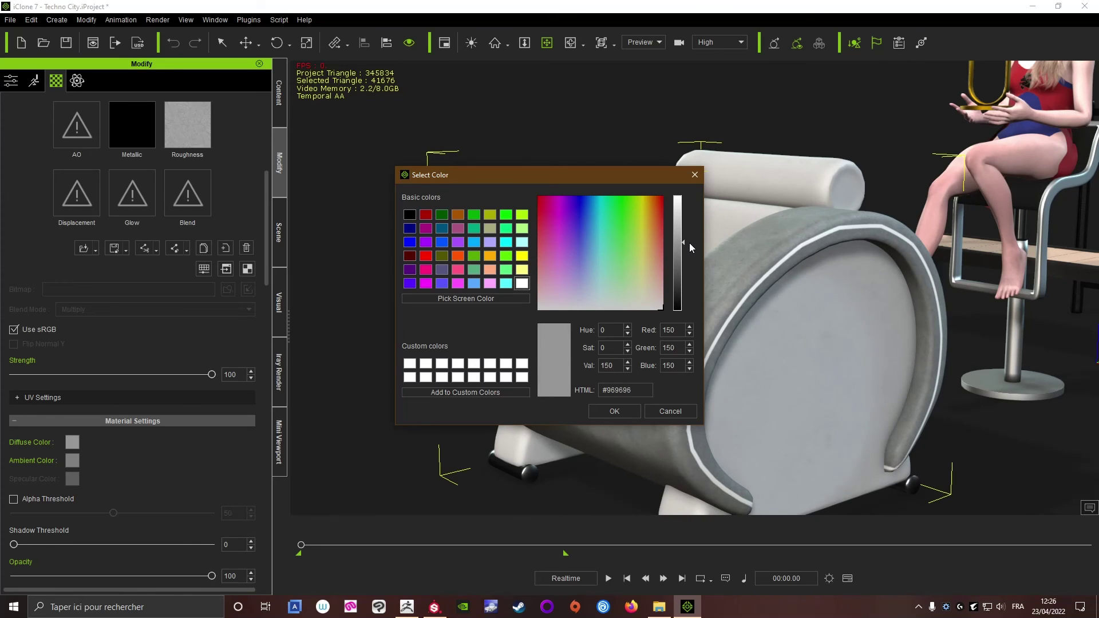
pyautogui.moveTo(690, 244); pyautogui.dragTo(689, 244)
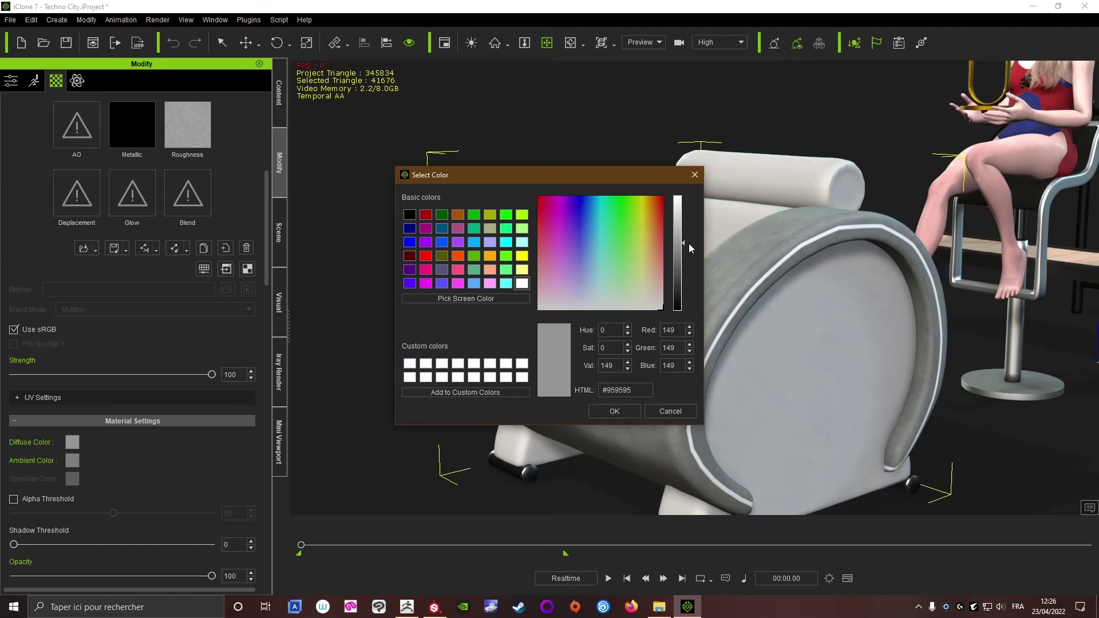
pyautogui.click(614, 411)
pyautogui.scroll(3, 523, 391)
pyautogui.scroll(-2, 515, 381)
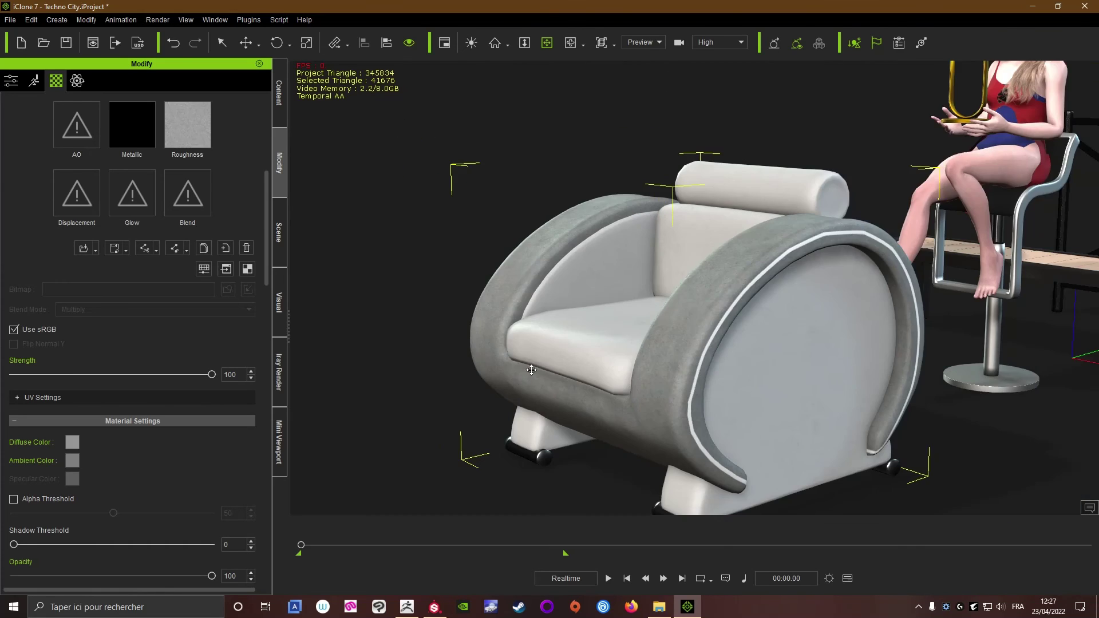
pyautogui.moveTo(531, 366); pyautogui.dragTo(619, 320, button='right')
# Try red, black and green #00aa00 as the Base material's diffuse colour, finishing on white.
pyautogui.scroll(5, 235, 294)
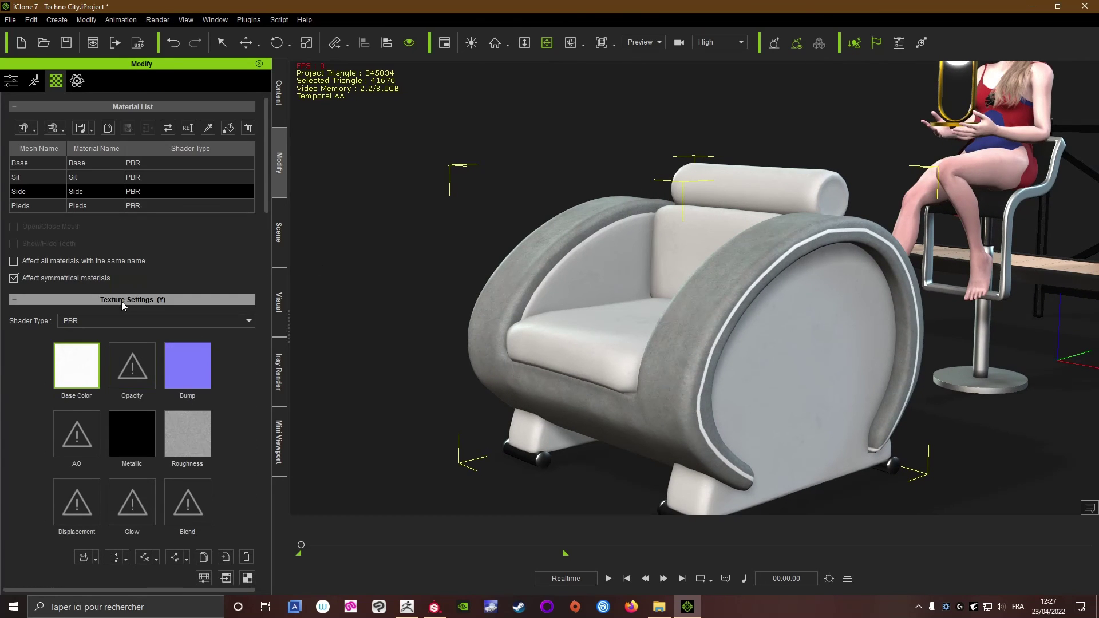
pyautogui.click(20, 165)
pyautogui.scroll(-2, 123, 329)
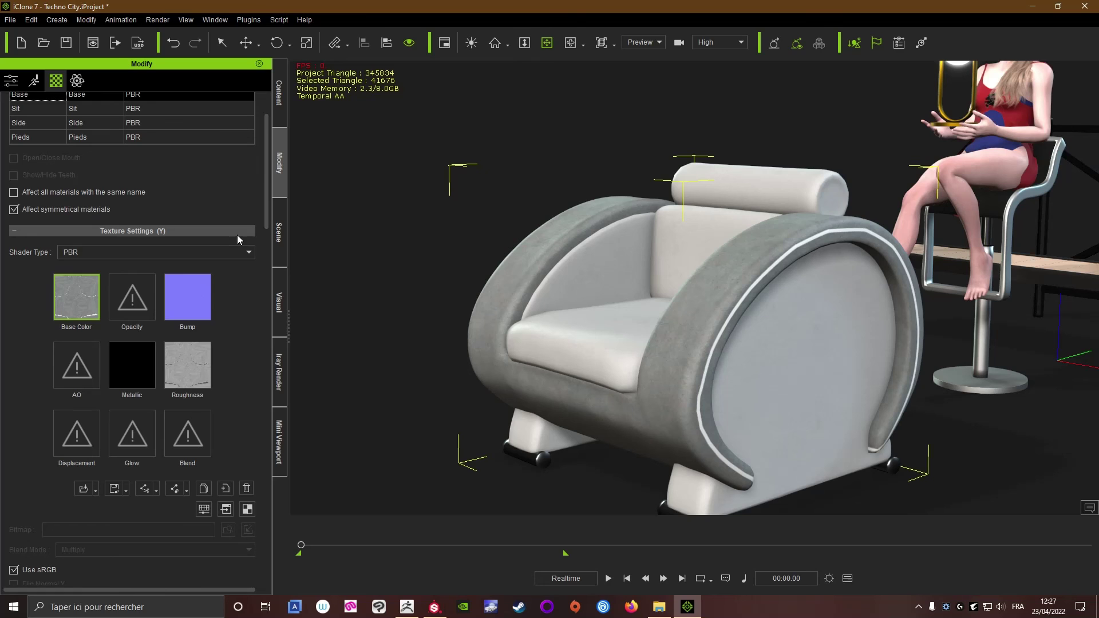
pyautogui.scroll(-10, 266, 213)
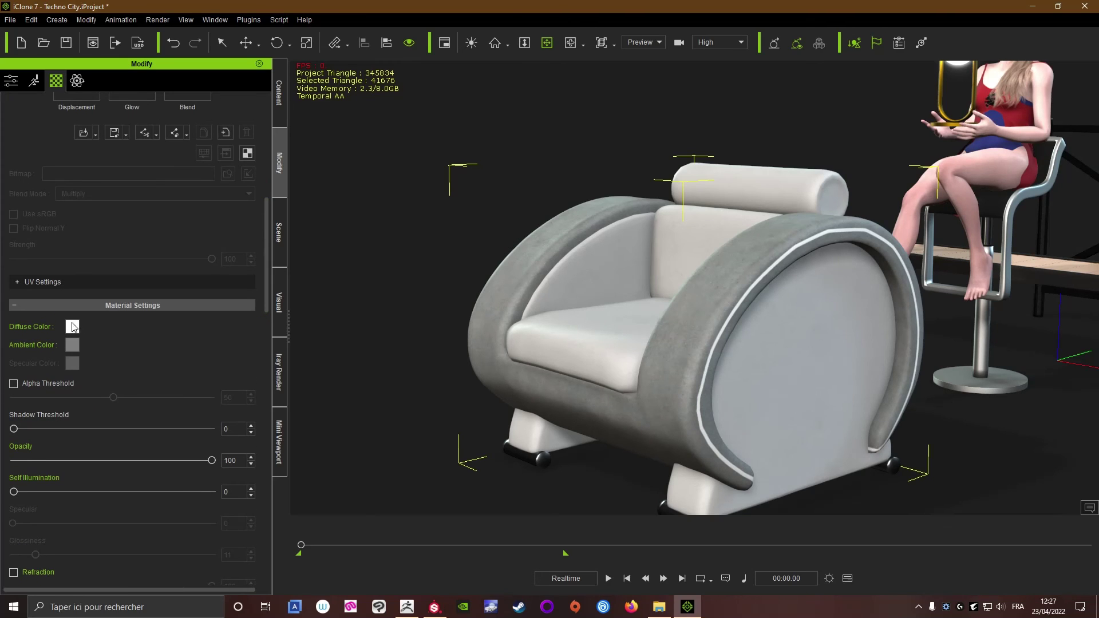
pyautogui.click(72, 326)
pyautogui.click(426, 257)
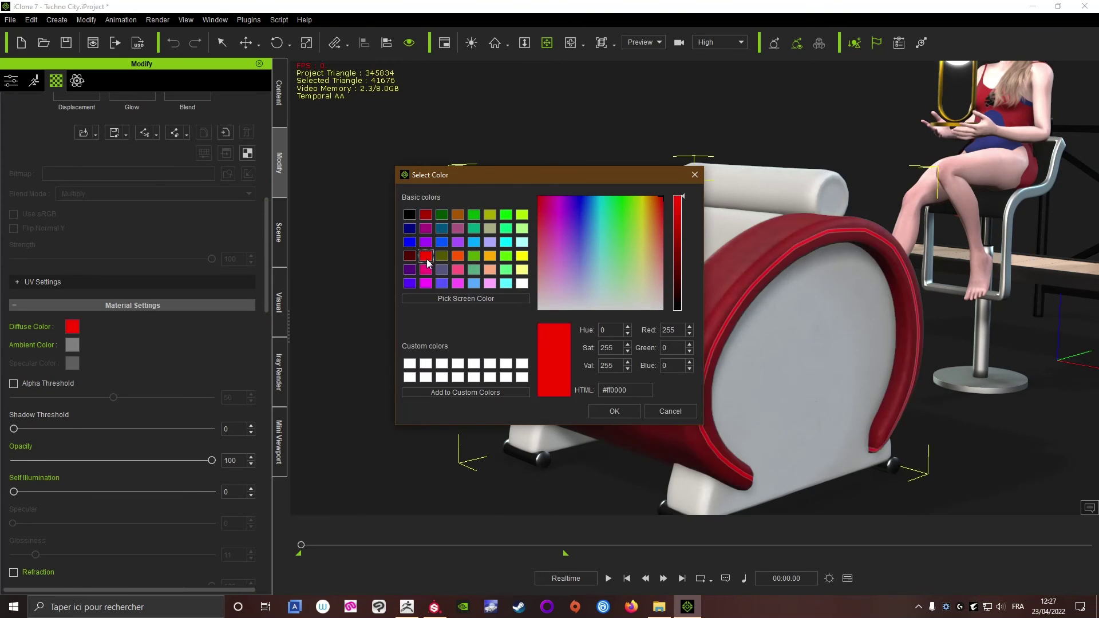
pyautogui.moveTo(499, 172); pyautogui.dragTo(363, 141)
pyautogui.click(273, 184)
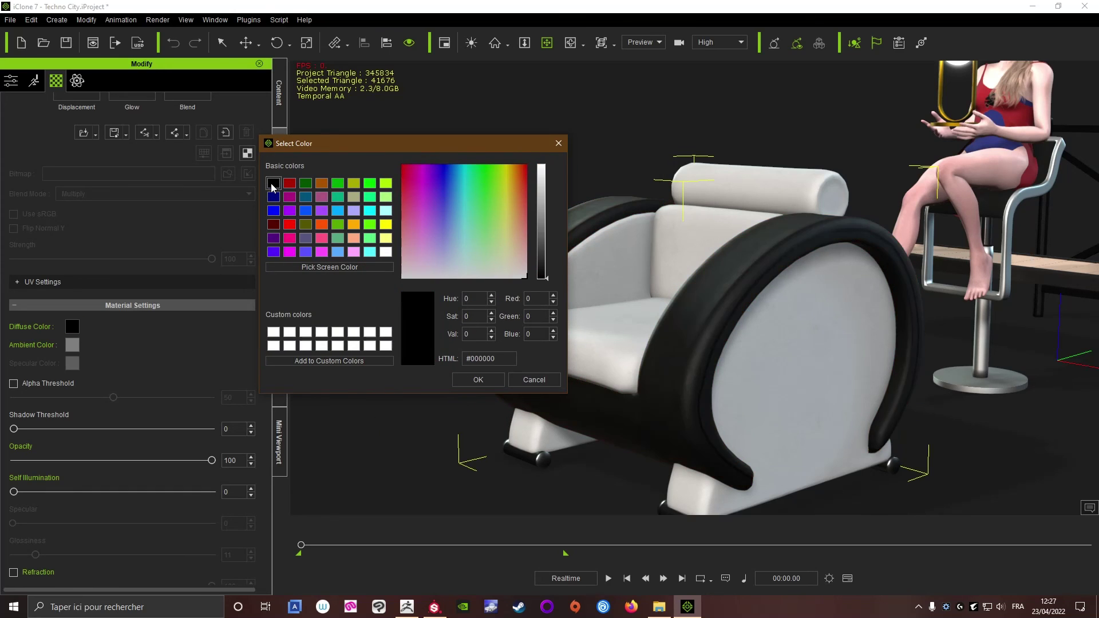
pyautogui.click(305, 225)
pyautogui.click(339, 183)
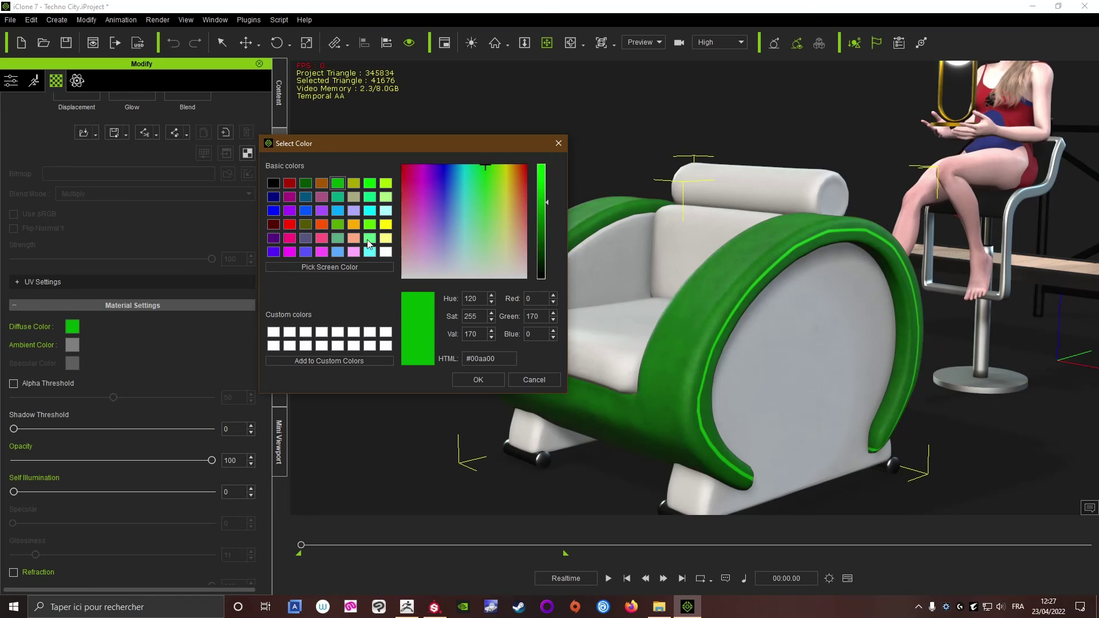
pyautogui.click(386, 252)
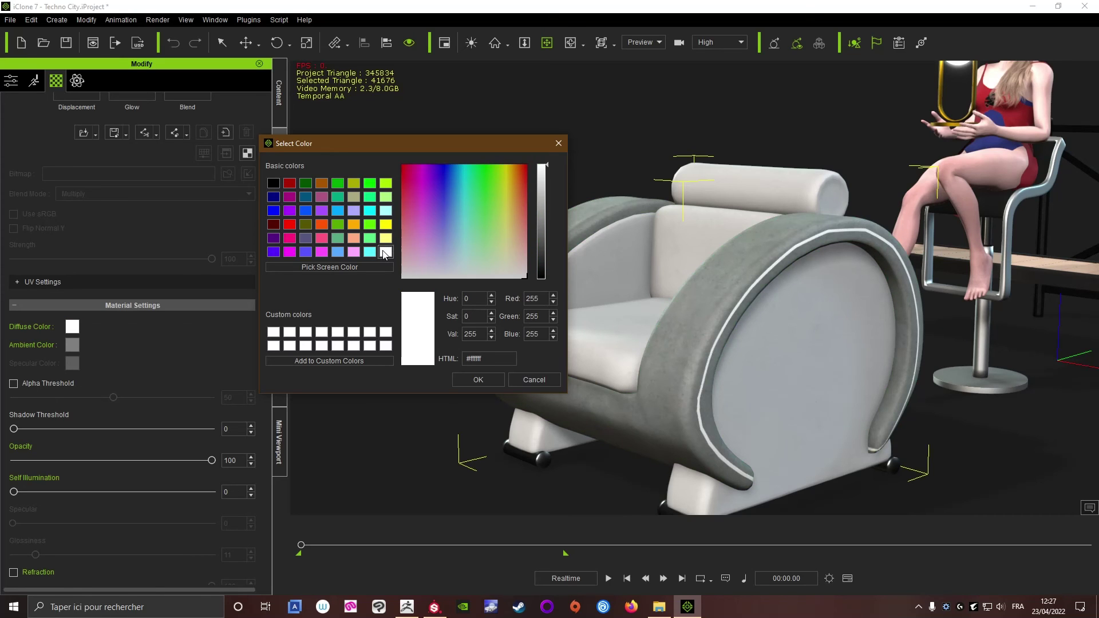
pyautogui.click(478, 380)
# Examine the textured armchair from several angles beside the seated figure, bench and other furniture in the scene.
pyautogui.scroll(-5, 686, 305)
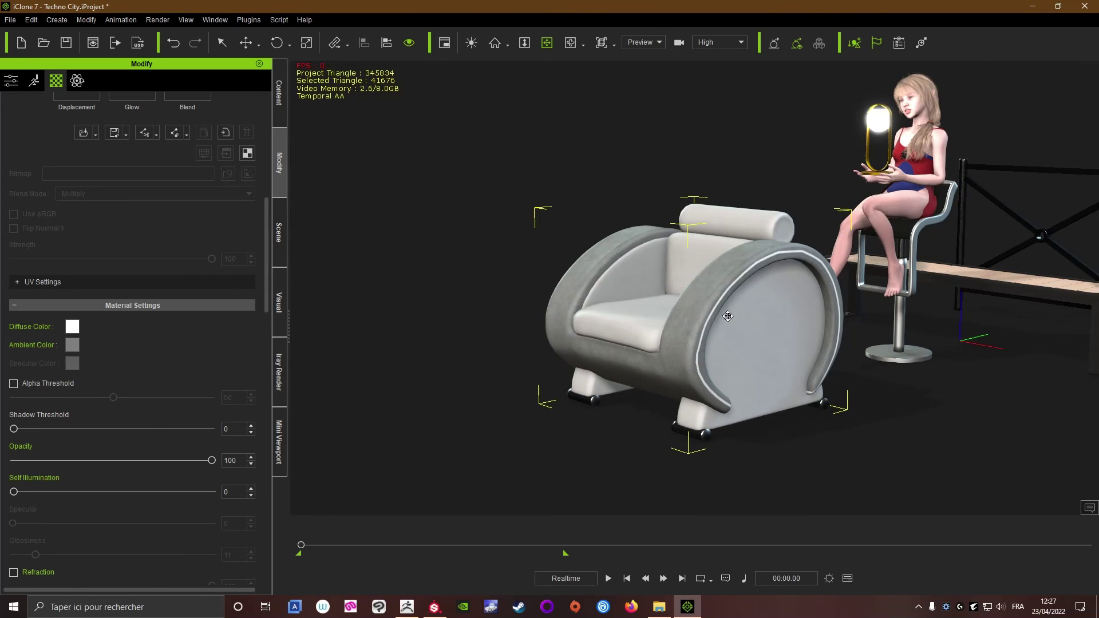
pyautogui.moveTo(728, 316); pyautogui.dragTo(764, 312, button='middle')
pyautogui.scroll(-3, 708, 311)
pyautogui.scroll(2, 709, 312)
pyautogui.moveTo(638, 289); pyautogui.dragTo(683, 315, button='middle')
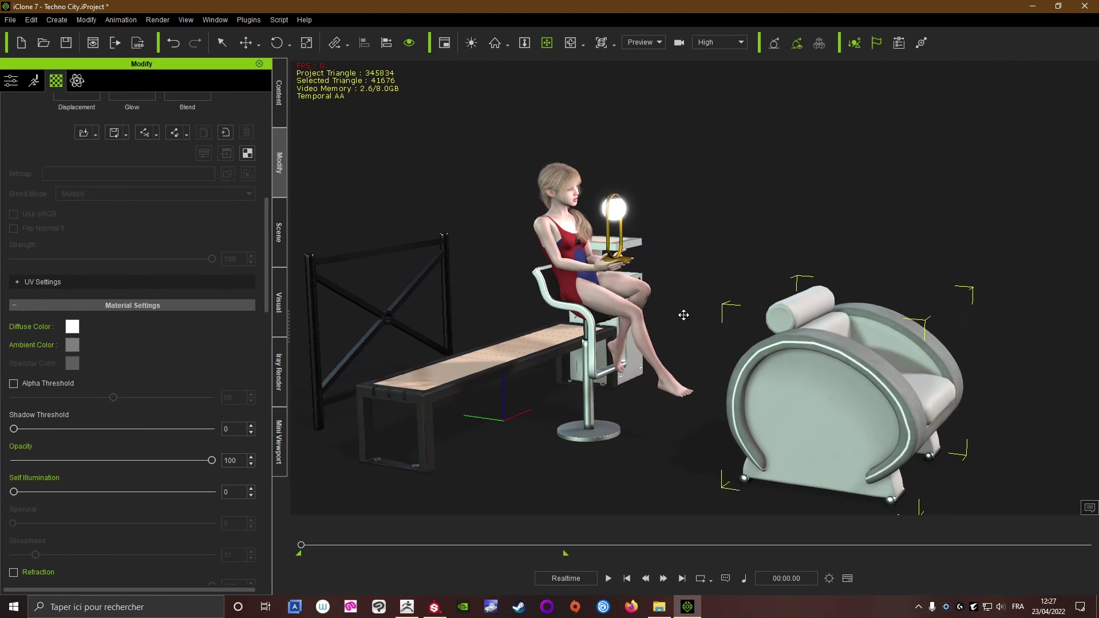
pyautogui.scroll(-2, 683, 315)
pyautogui.moveTo(768, 386); pyautogui.dragTo(783, 354, button='right')
pyautogui.moveTo(783, 354)
pyautogui.mouseDown(button='middle')
pyautogui.moveTo(785, 385)
pyautogui.moveTo(768, 354)
pyautogui.mouseUp(button='middle')
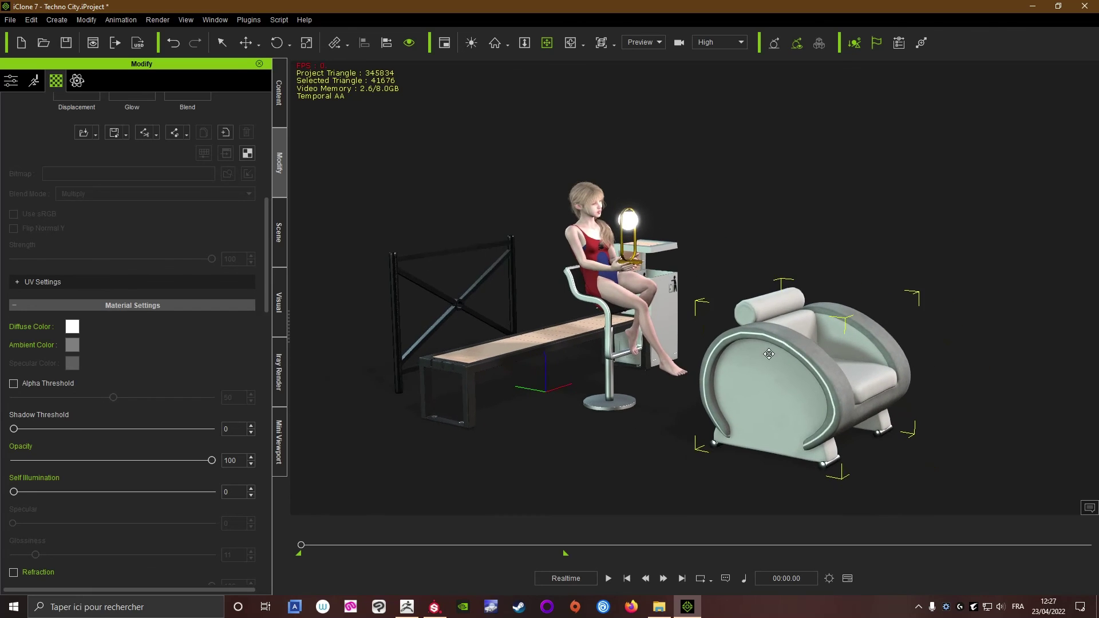
# Move the armchair along its Y axis to bring it closer to the figure on the bar stool.
pyautogui.moveTo(768, 354); pyautogui.dragTo(800, 456, button='right')
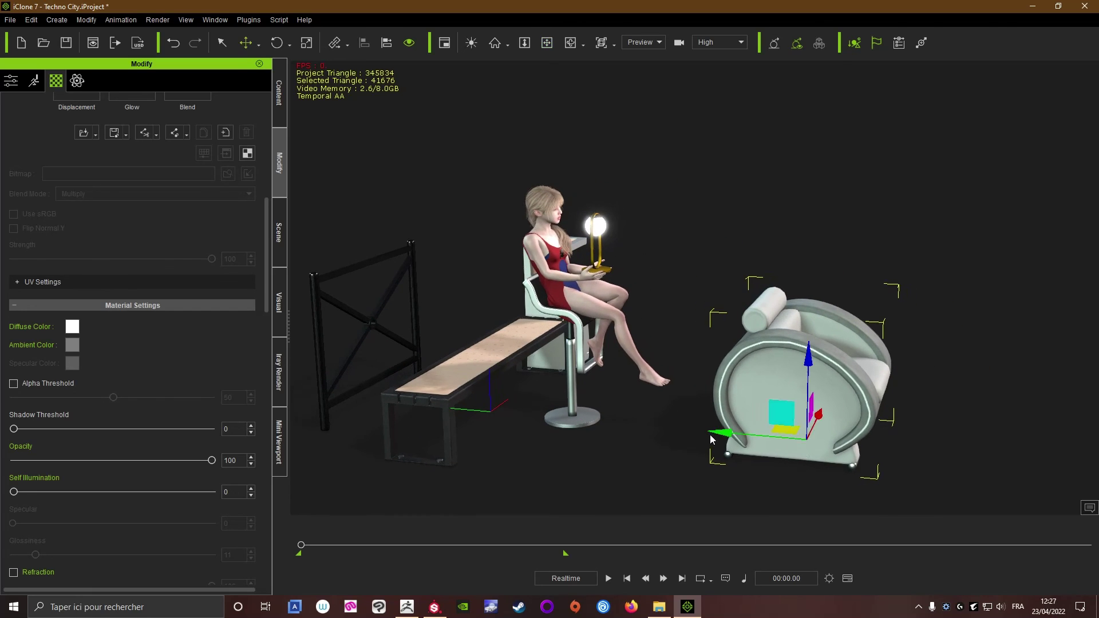
pyautogui.moveTo(713, 434); pyautogui.dragTo(620, 420)
pyautogui.moveTo(643, 380); pyautogui.dragTo(625, 329, button='right')
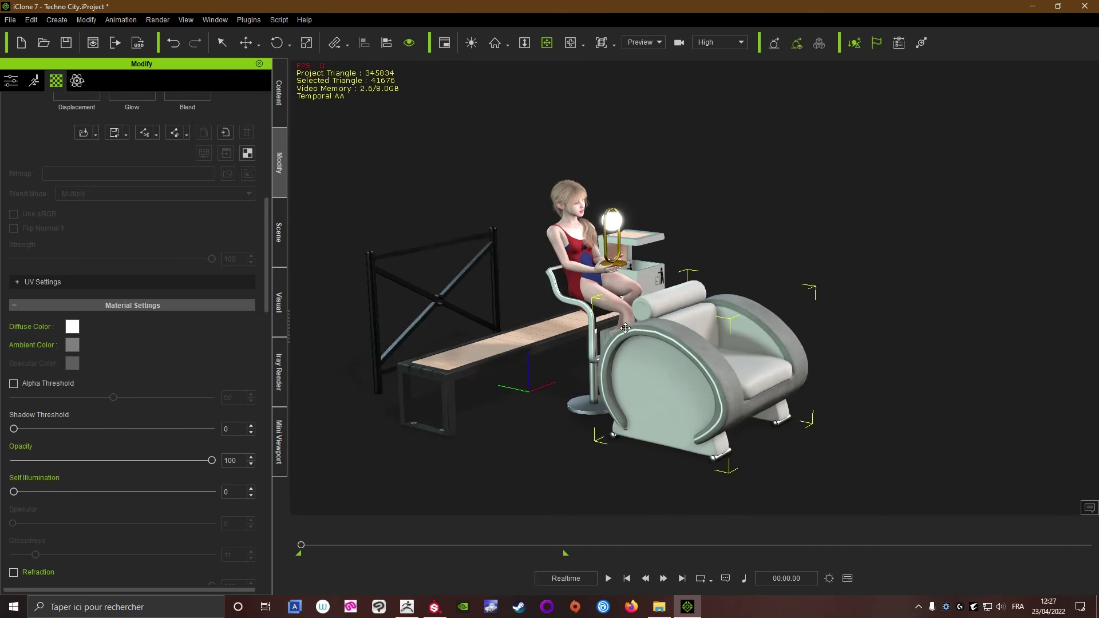
pyautogui.moveTo(626, 328); pyautogui.dragTo(648, 372, button='middle')
pyautogui.scroll(3, 647, 373)
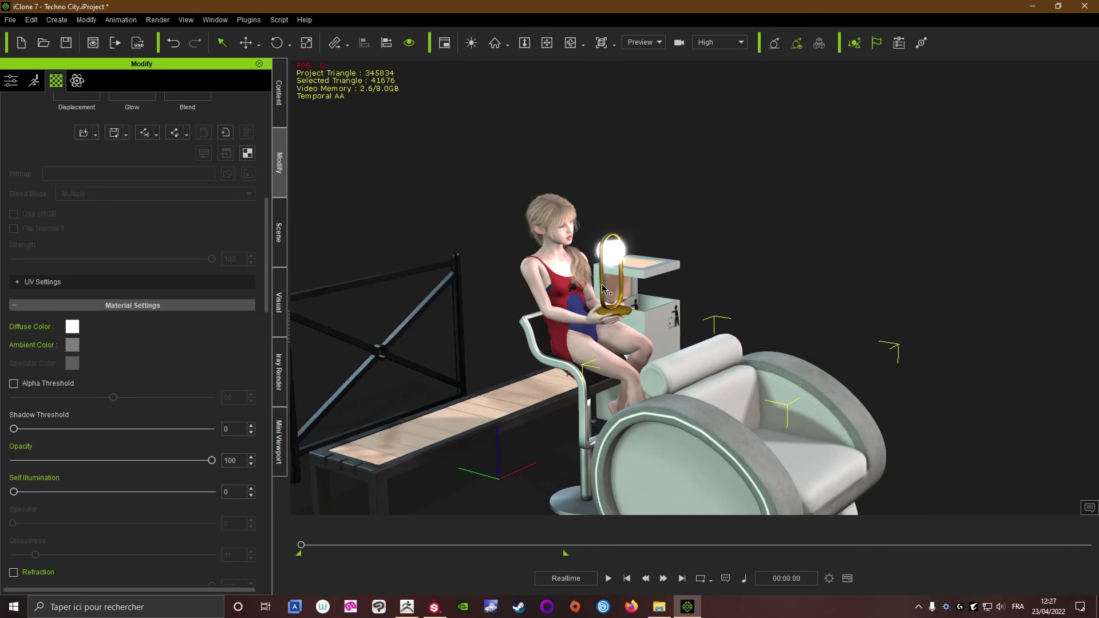
# Move the lit golden lamp out of the figure's hands and onto the top of the white waste bin.
pyautogui.click(602, 285)
pyautogui.moveTo(632, 283)
pyautogui.mouseDown(button='right')
pyautogui.moveTo(552, 405)
pyautogui.moveTo(640, 301)
pyautogui.mouseUp(button='right')
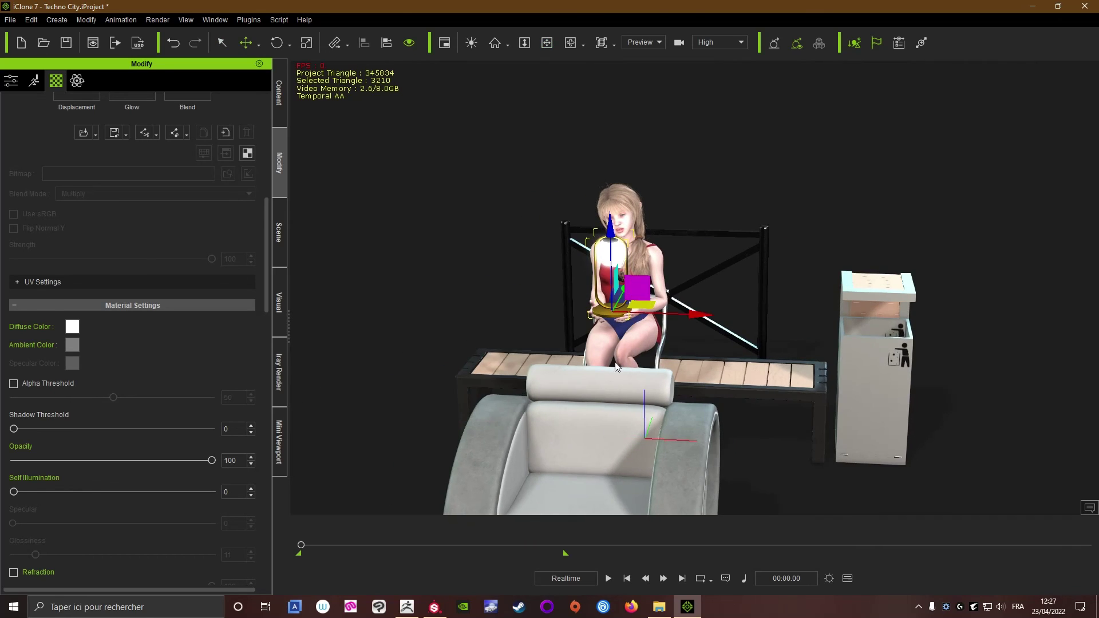
pyautogui.moveTo(636, 291); pyautogui.dragTo(910, 248)
pyautogui.moveTo(910, 248); pyautogui.dragTo(515, 269, button='right')
pyautogui.moveTo(737, 258); pyautogui.dragTo(596, 235, button='middle')
pyautogui.scroll(-1, 596, 236)
pyautogui.moveTo(637, 215); pyautogui.dragTo(807, 273)
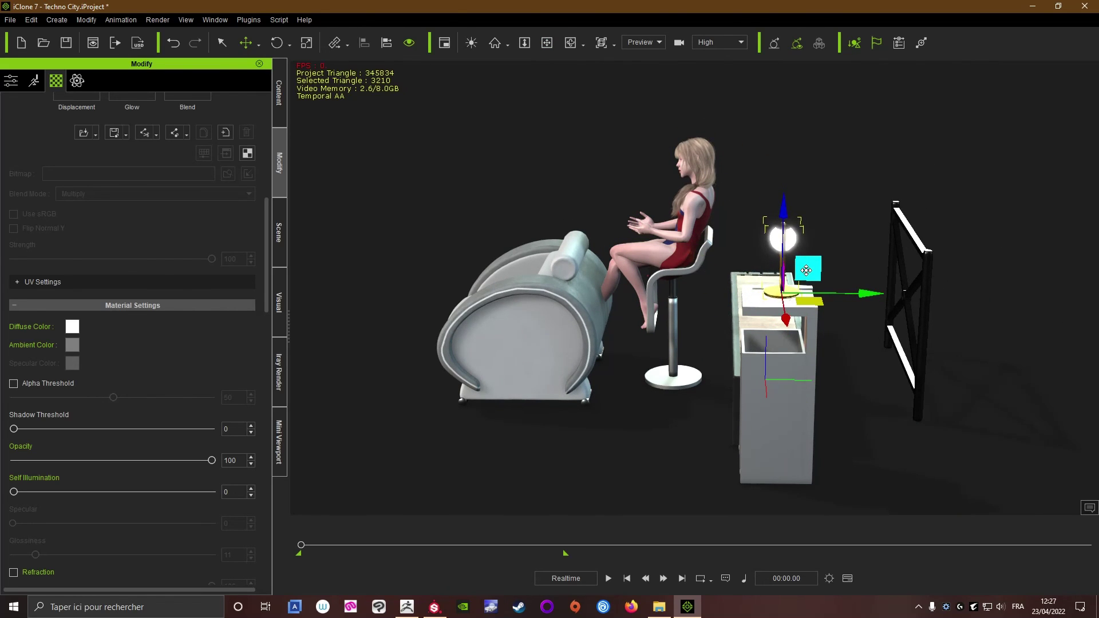
pyautogui.moveTo(824, 287); pyautogui.dragTo(1011, 368, button='right')
pyautogui.scroll(3, 1011, 368)
pyautogui.moveTo(881, 280); pyautogui.dragTo(736, 289, button='middle')
pyautogui.scroll(5, 736, 289)
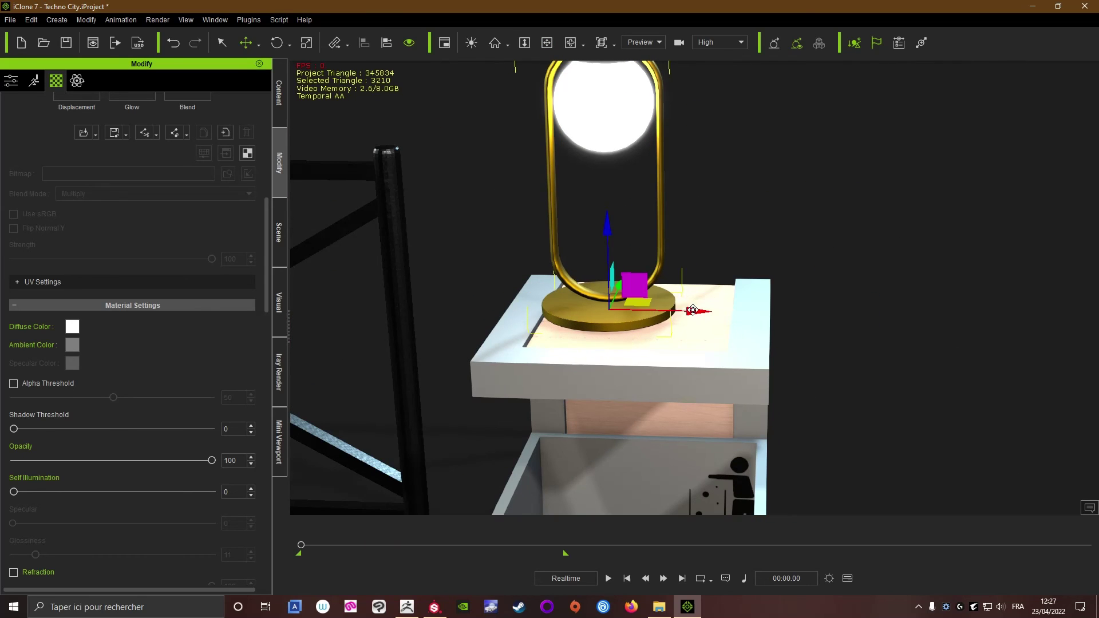
# Select the seated figure and save the Techno City project.
pyautogui.scroll(-10, 693, 311)
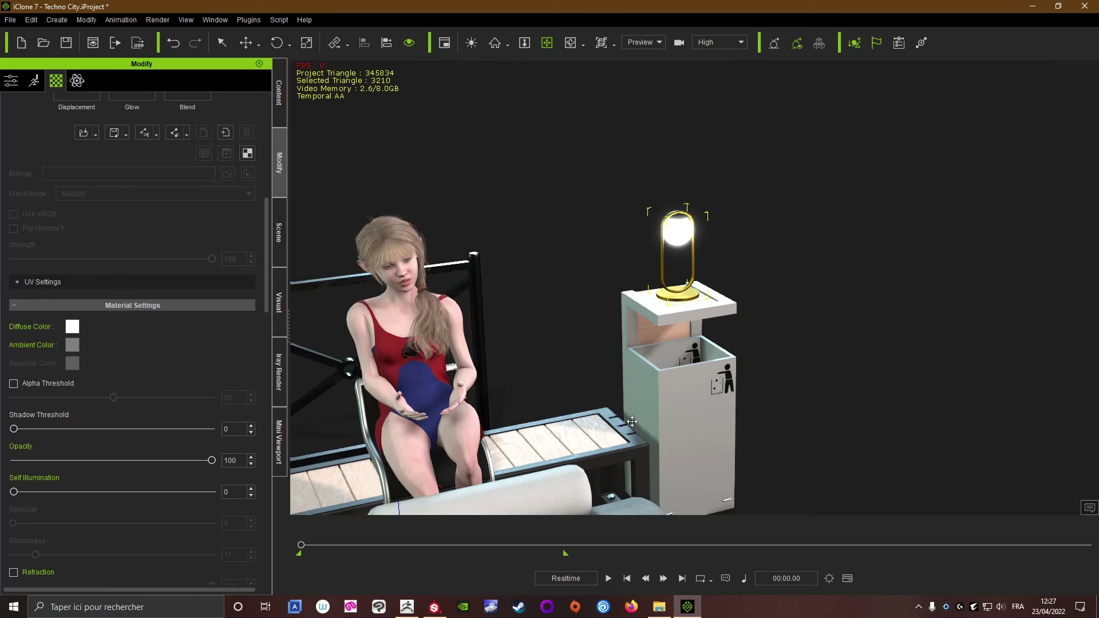
pyautogui.scroll(-2, 632, 422)
pyautogui.moveTo(367, 401); pyautogui.dragTo(607, 258, button='right')
pyautogui.scroll(-3, 606, 258)
pyautogui.scroll(1, 606, 258)
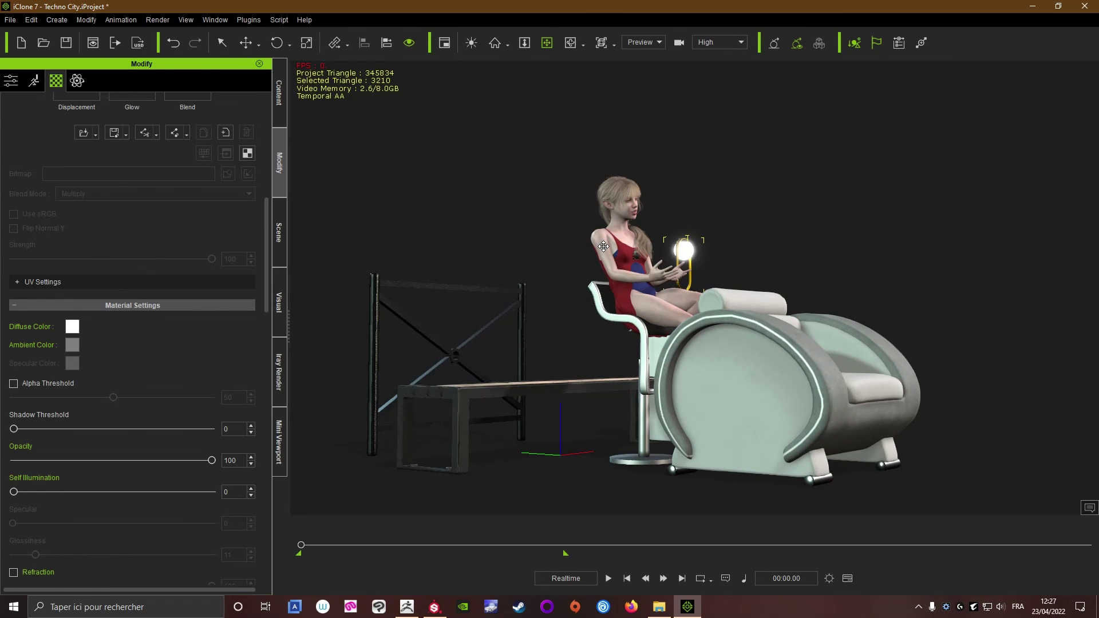
pyautogui.click(603, 246)
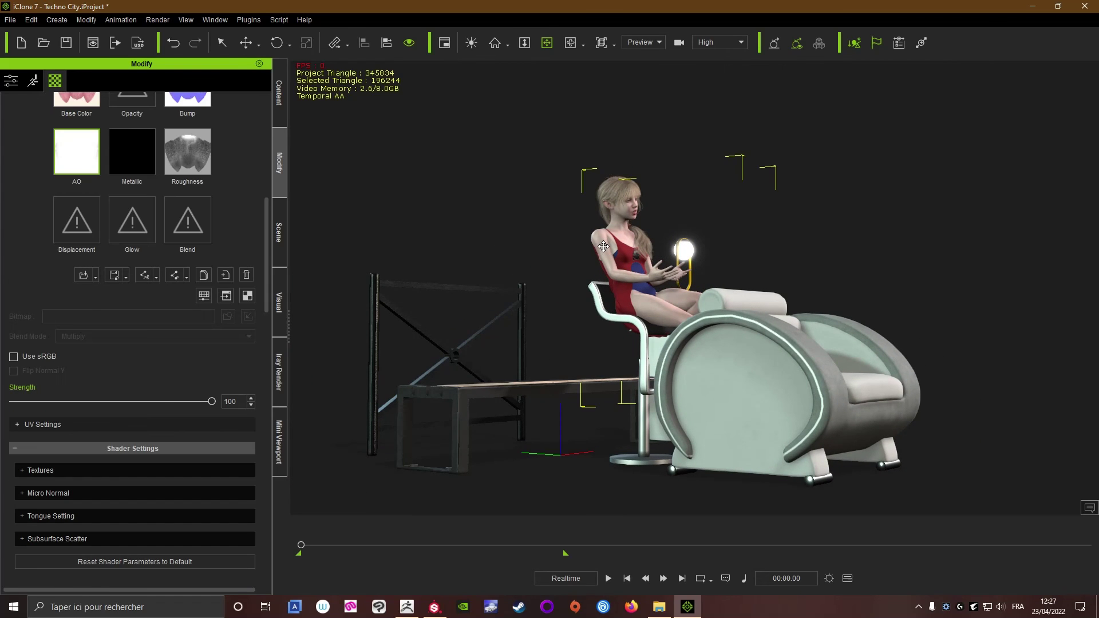
pyautogui.click(66, 43)
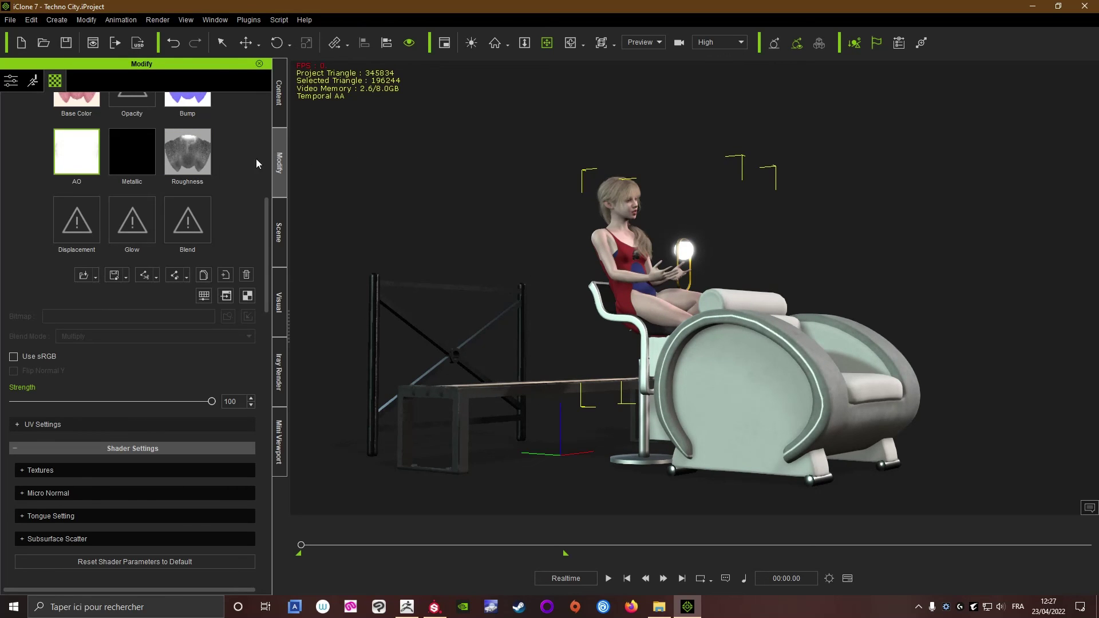
# Apply the reclining bench pose from the 2_Male Pose templates to the seated figure.
pyautogui.click(281, 108)
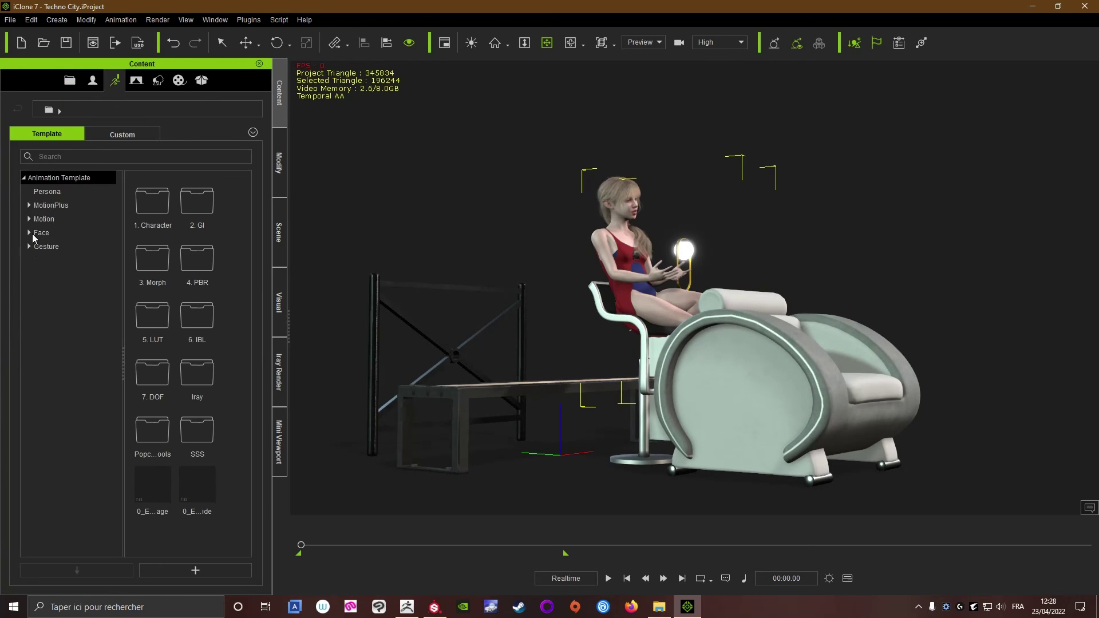
pyautogui.click(29, 219)
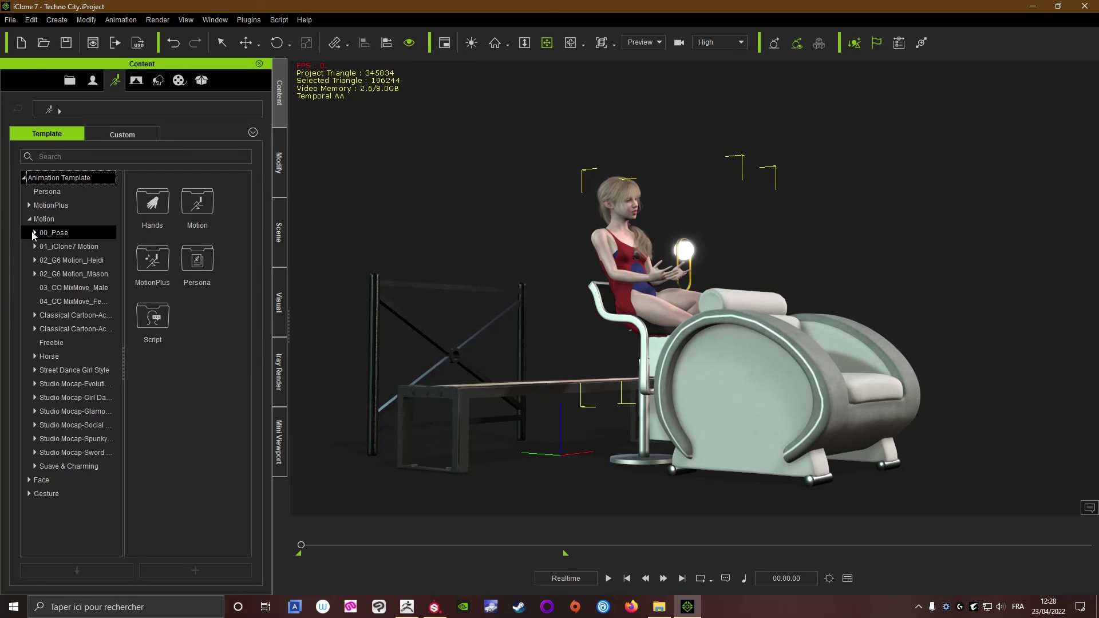
pyautogui.click(32, 234)
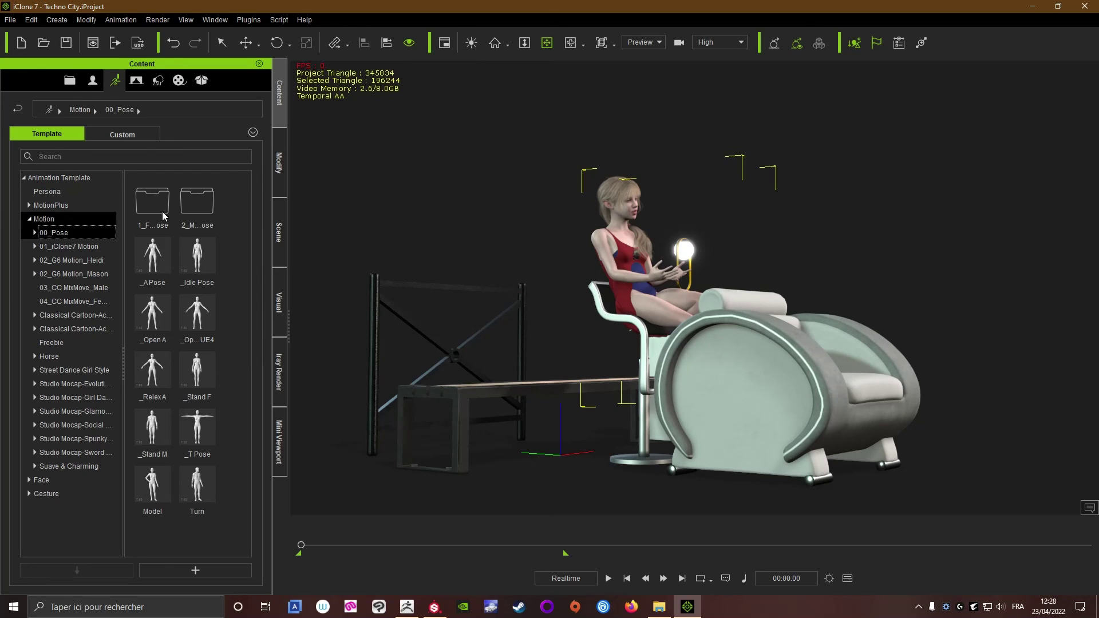
pyautogui.click(194, 209)
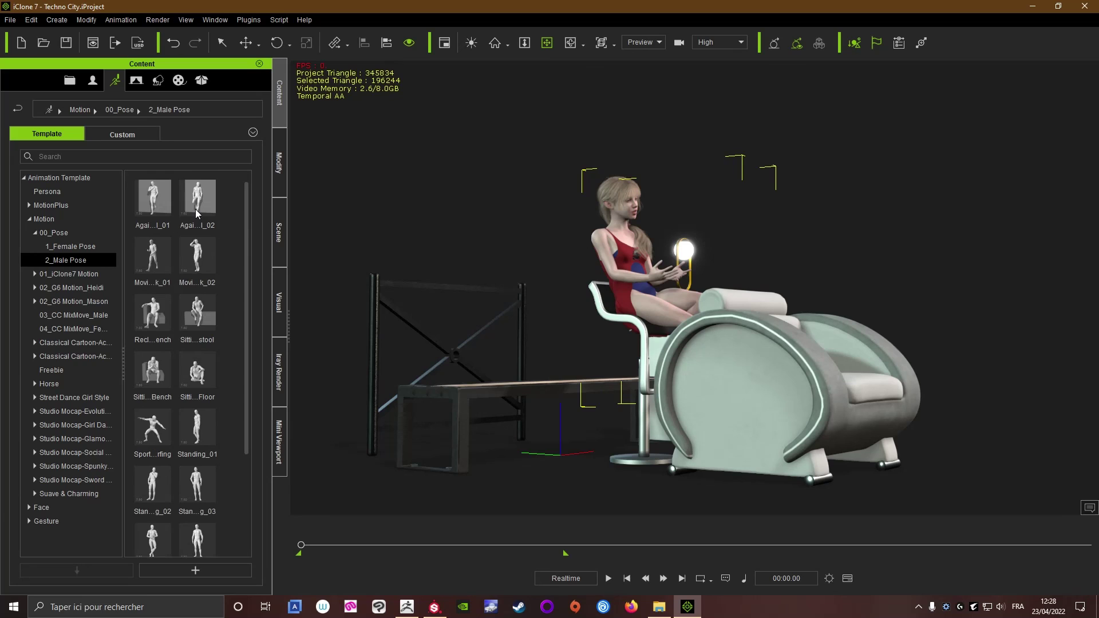
pyautogui.doubleClick(155, 312)
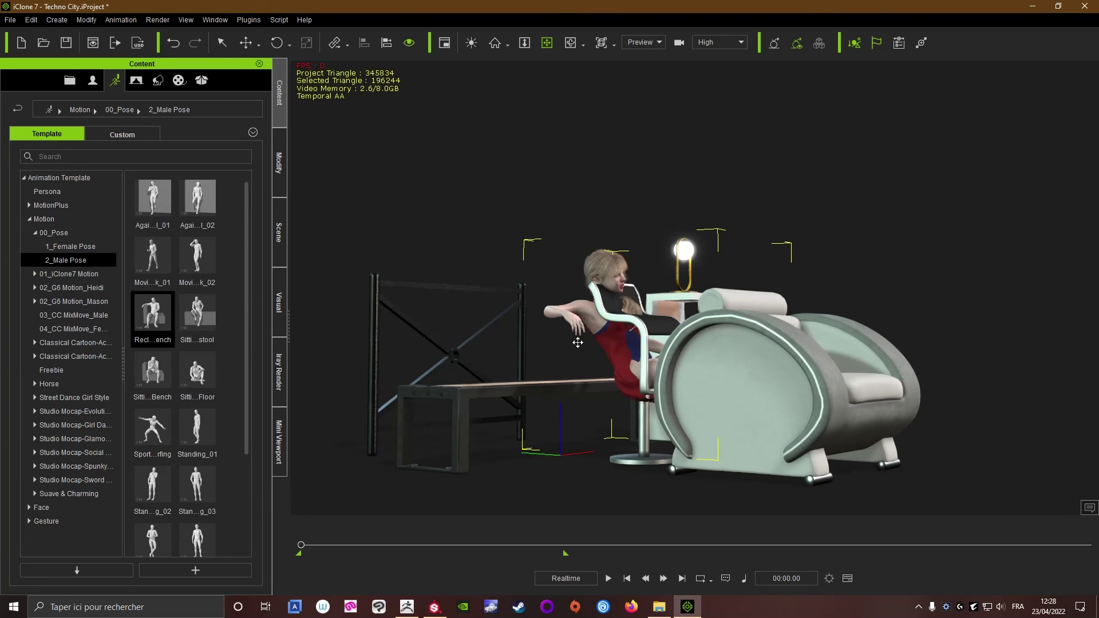
# Move the reclining figure off the bar stool, seat her in the armchair and view the result from several angles.
pyautogui.moveTo(578, 343); pyautogui.dragTo(659, 417, button='right')
pyautogui.moveTo(546, 417); pyautogui.dragTo(813, 429)
pyautogui.moveTo(819, 410)
pyautogui.keyDown('alt'); pyautogui.mouseDown(button='right')
pyautogui.moveTo(721, 333)
pyautogui.moveTo(921, 333)
pyautogui.moveTo(802, 406)
pyautogui.mouseUp(button='right'); pyautogui.keyUp('alt')
pyautogui.moveTo(767, 401); pyautogui.dragTo(750, 399)
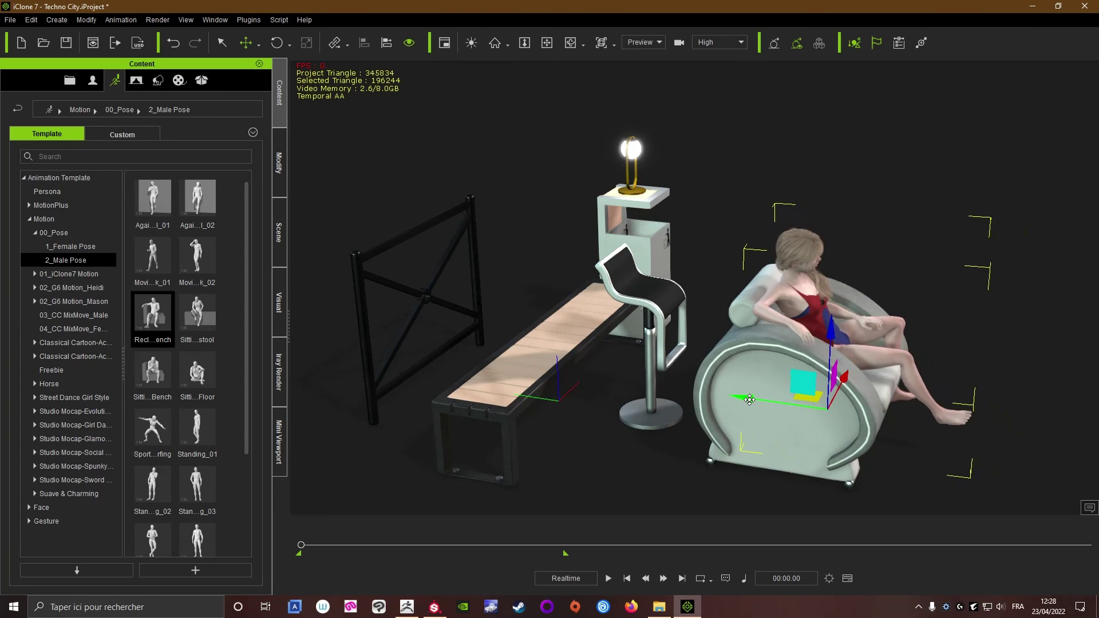
pyautogui.moveTo(750, 400); pyautogui.dragTo(754, 364, button='right')
pyautogui.scroll(-5, 754, 364)
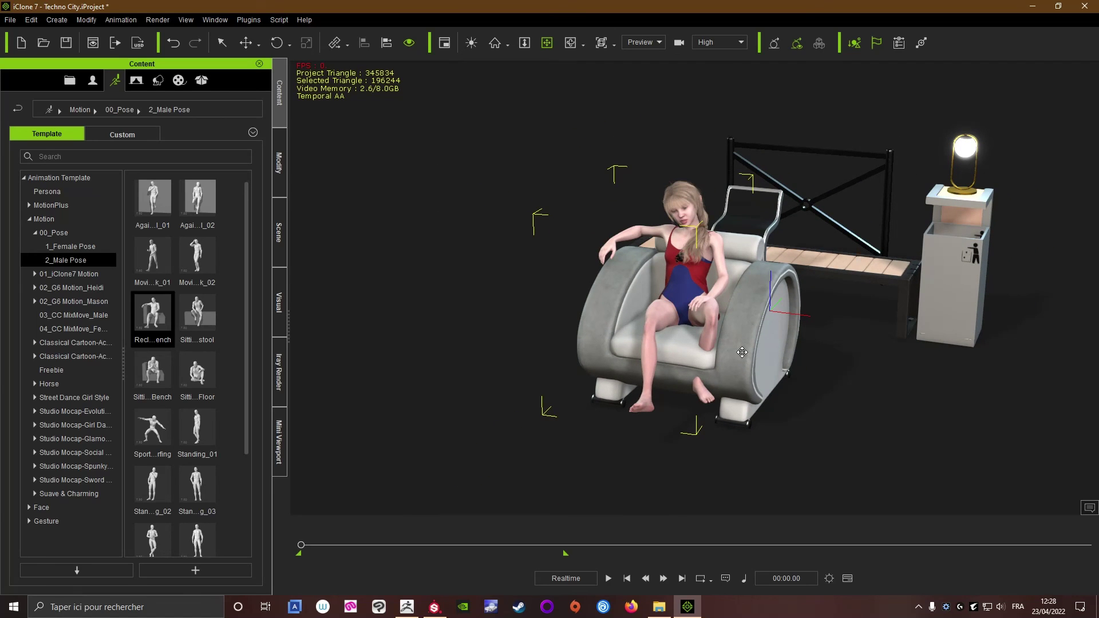
pyautogui.moveTo(681, 321); pyautogui.dragTo(572, 355, button='right')
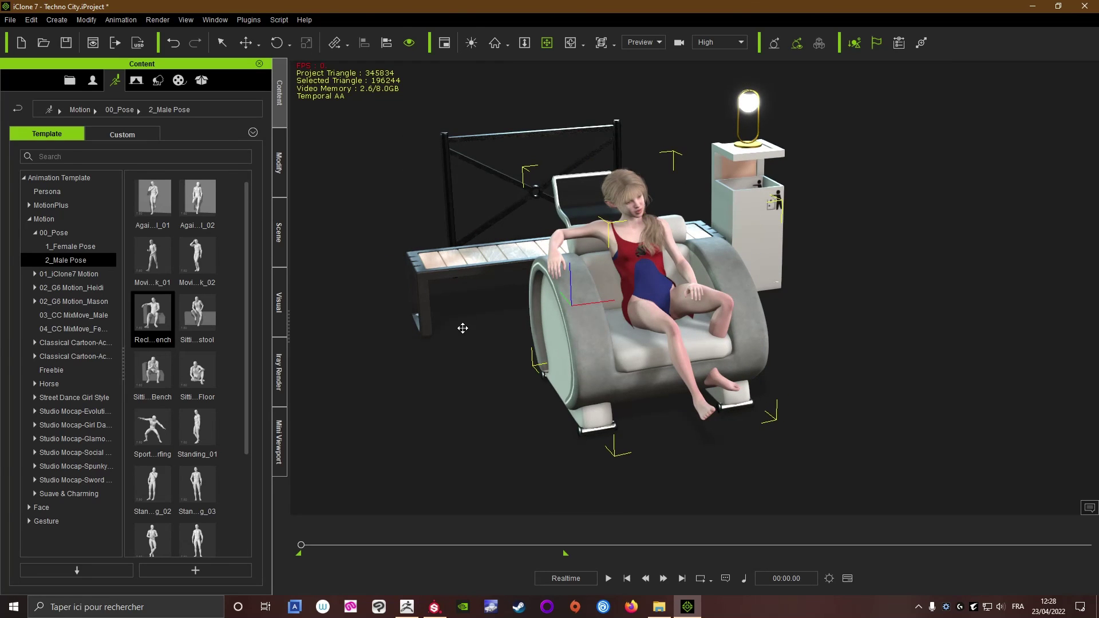
pyautogui.moveTo(463, 328); pyautogui.dragTo(528, 342, button='right')
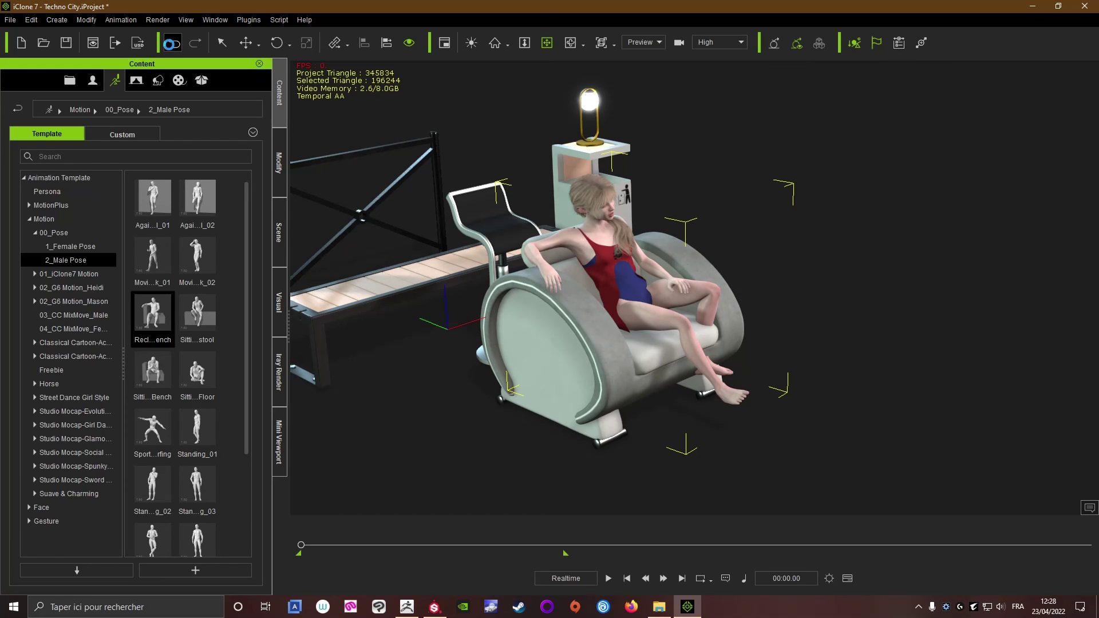
# Undo the figure's moves and the reclining pose, back to the original pose on the bar stool.
pyautogui.click(171, 44)
pyautogui.click(170, 44)
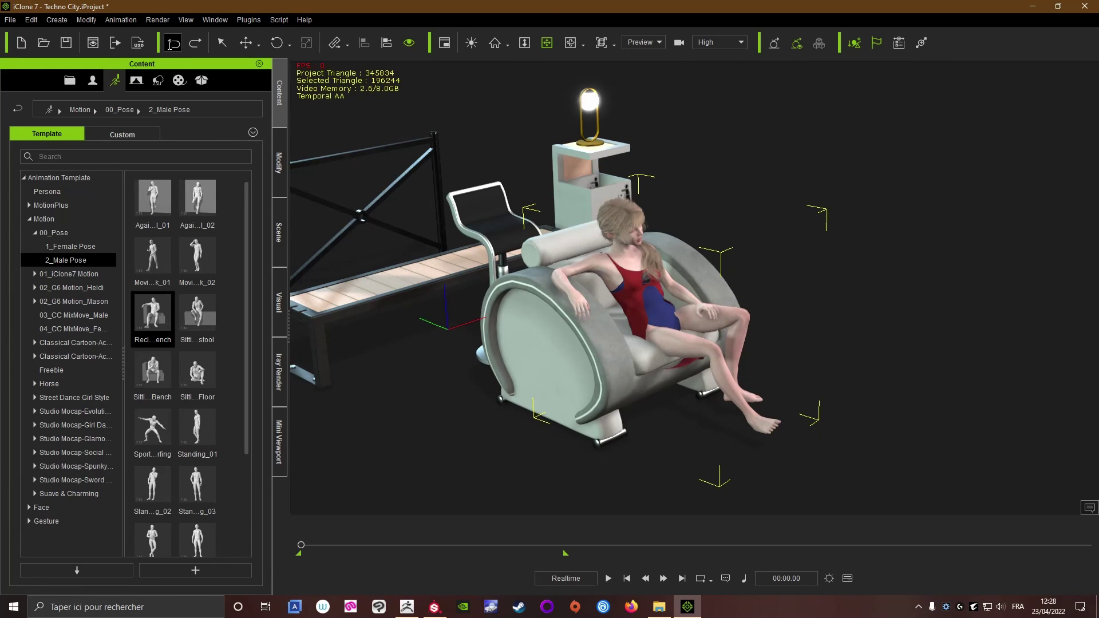
pyautogui.click(169, 45)
pyautogui.click(171, 45)
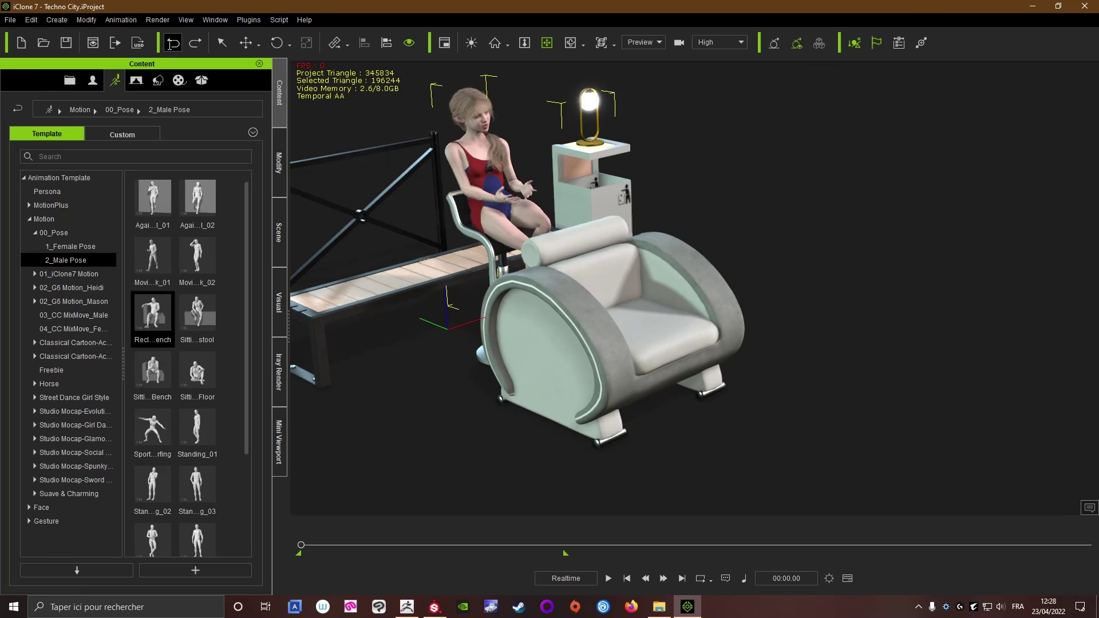
# Deselect the figure and add the custom avatar JOY to the scene.
pyautogui.click(442, 410)
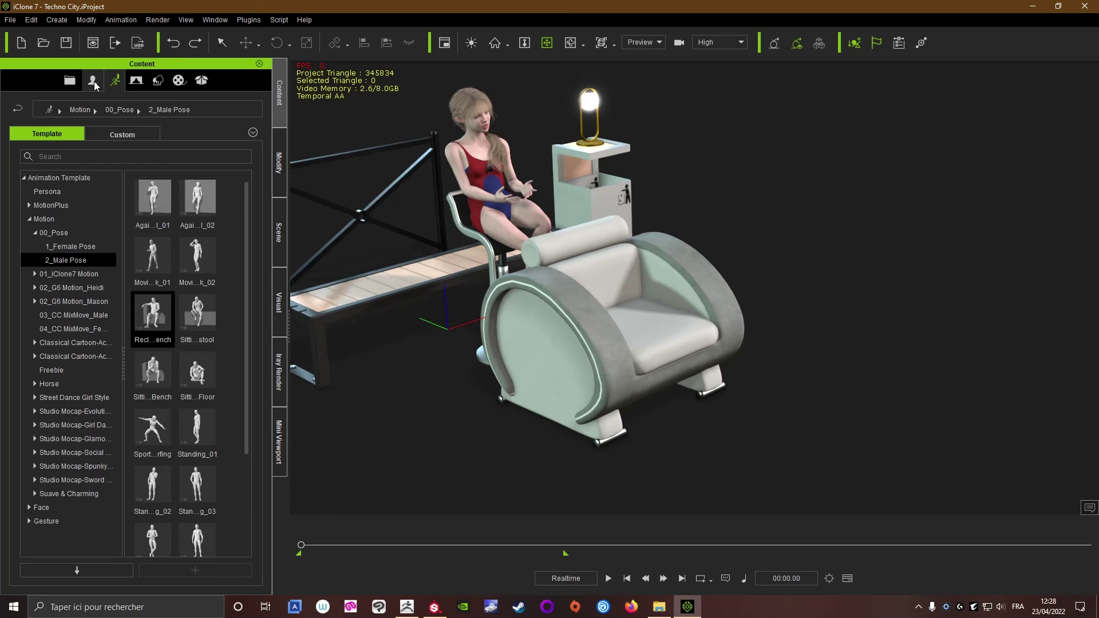
pyautogui.click(93, 80)
pyautogui.click(118, 133)
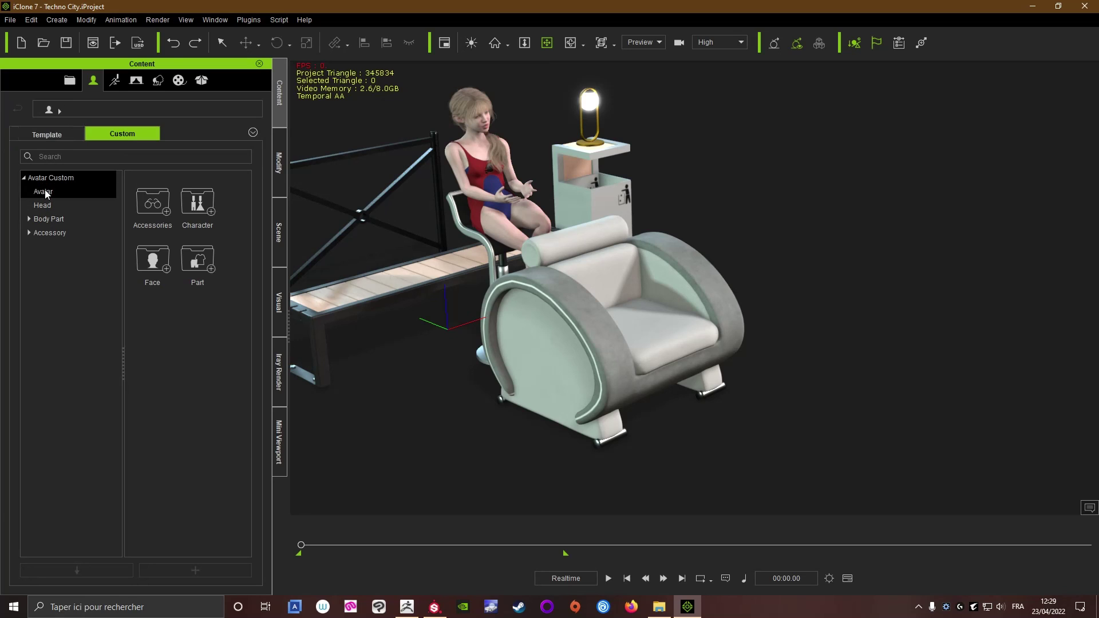
pyautogui.click(45, 193)
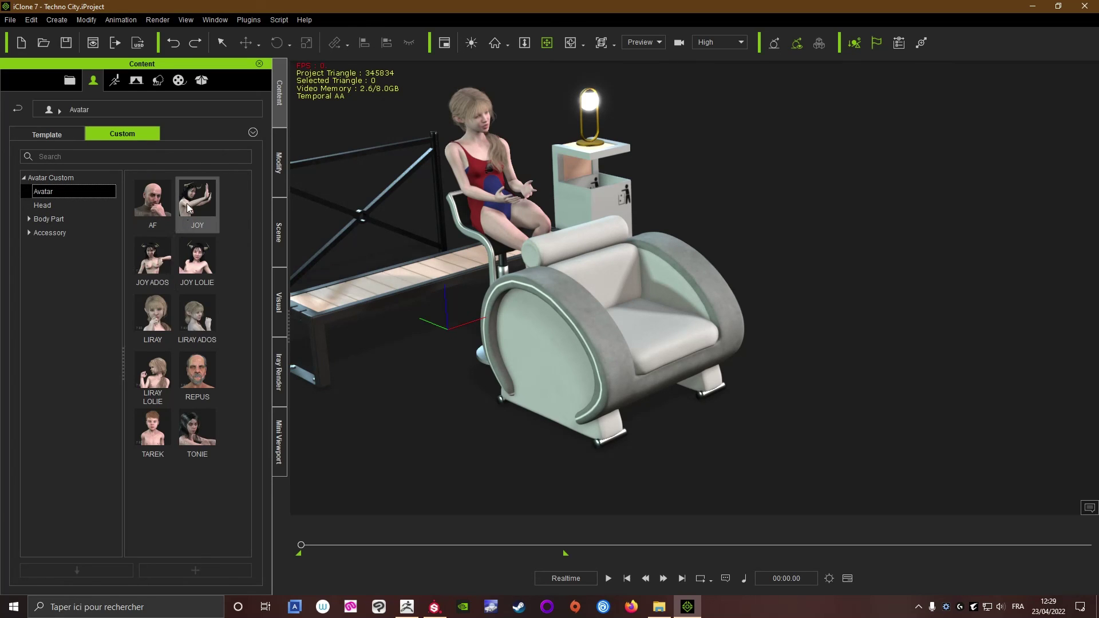
pyautogui.doubleClick(189, 206)
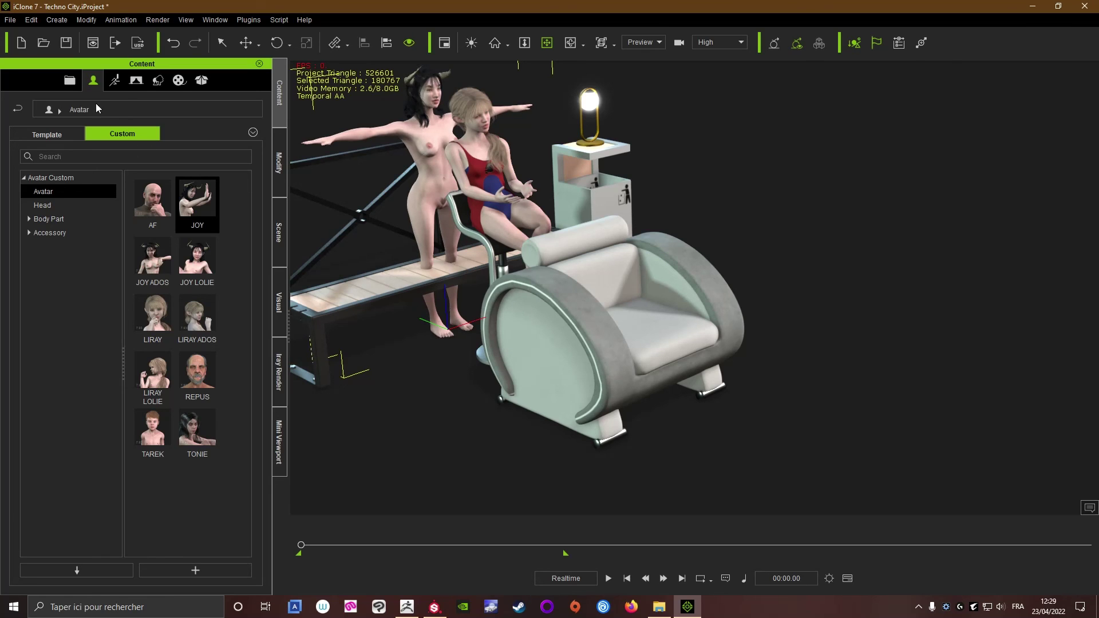
pyautogui.click(38, 136)
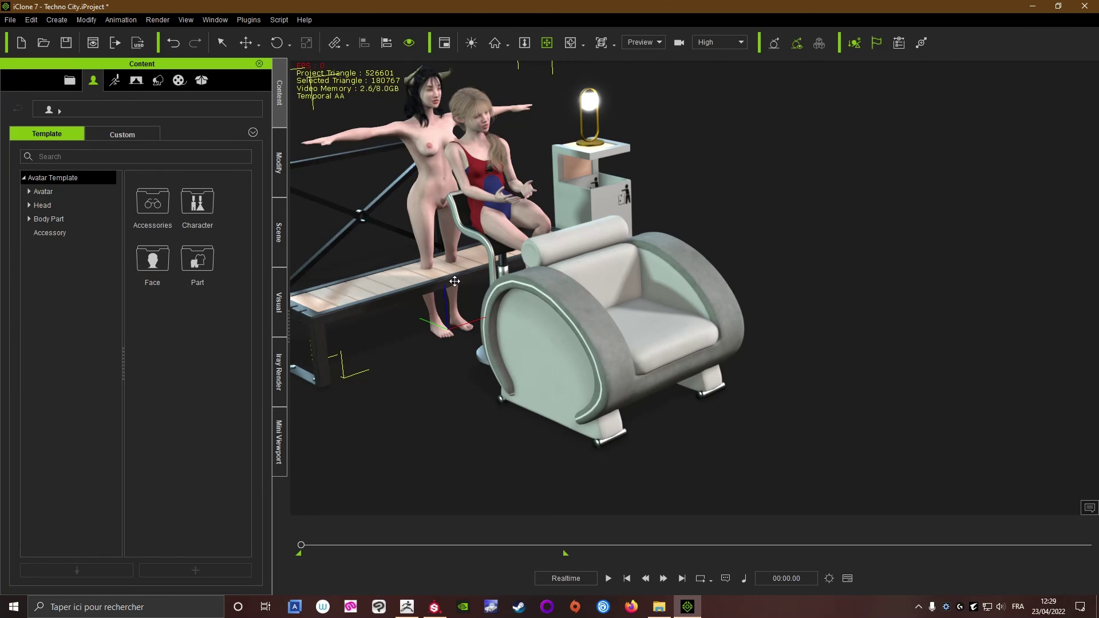
pyautogui.scroll(-3, 573, 261)
pyautogui.scroll(-1, 573, 261)
pyautogui.moveTo(573, 261); pyautogui.dragTo(619, 271, button='right')
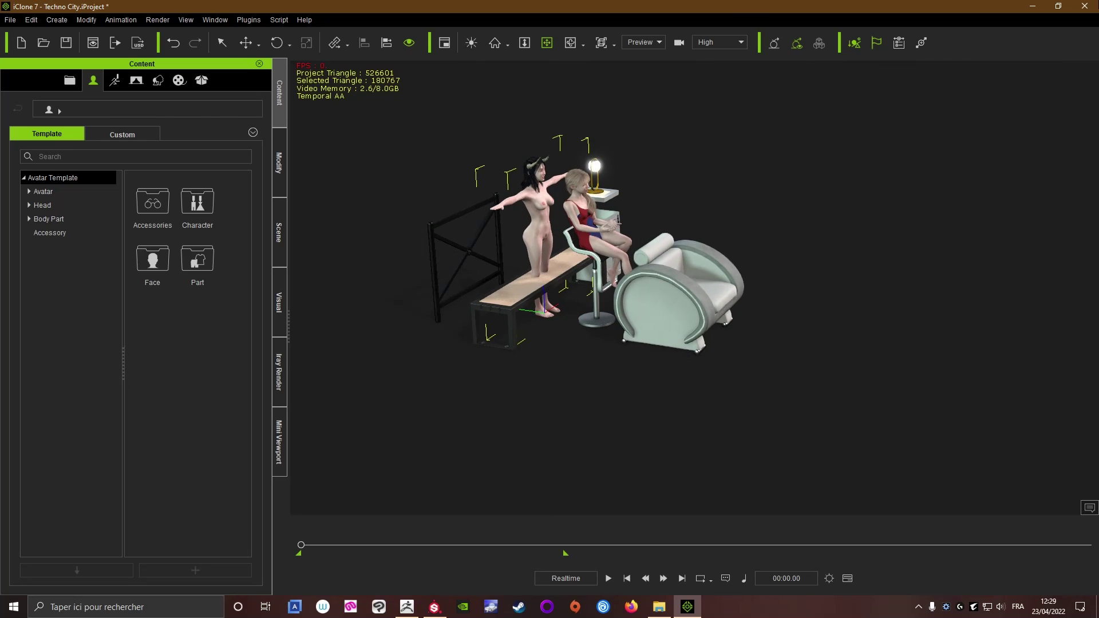
# Switch to the CC3 Creations folder and open Character Creator 3 Custom > Cloth > Others > CC3+ > Joy.
pyautogui.click(1029, 6)
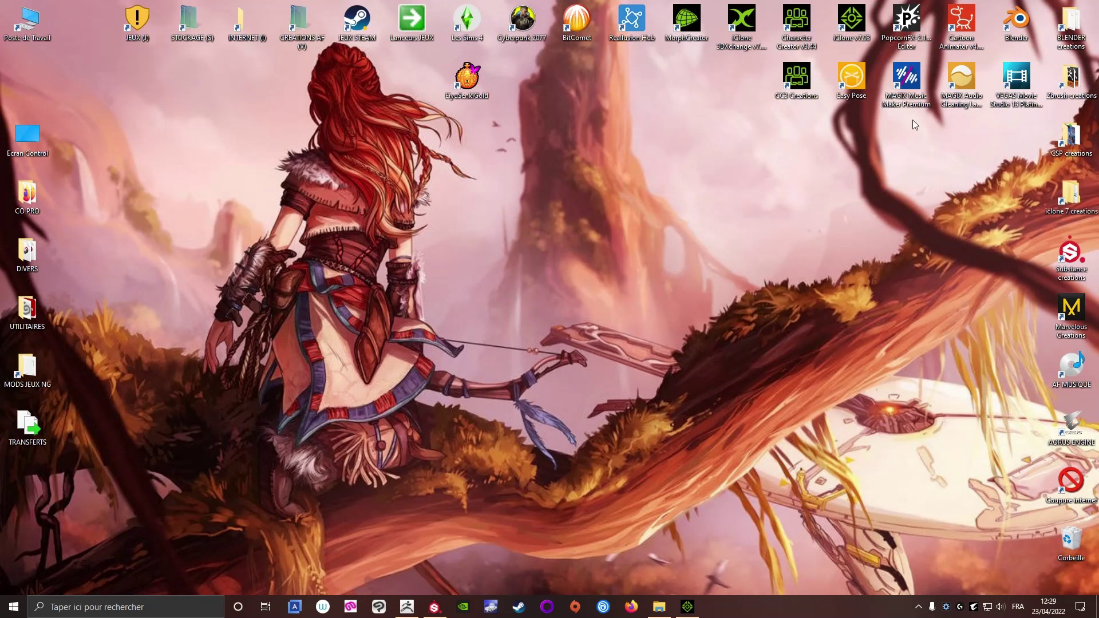
pyautogui.doubleClick(786, 83)
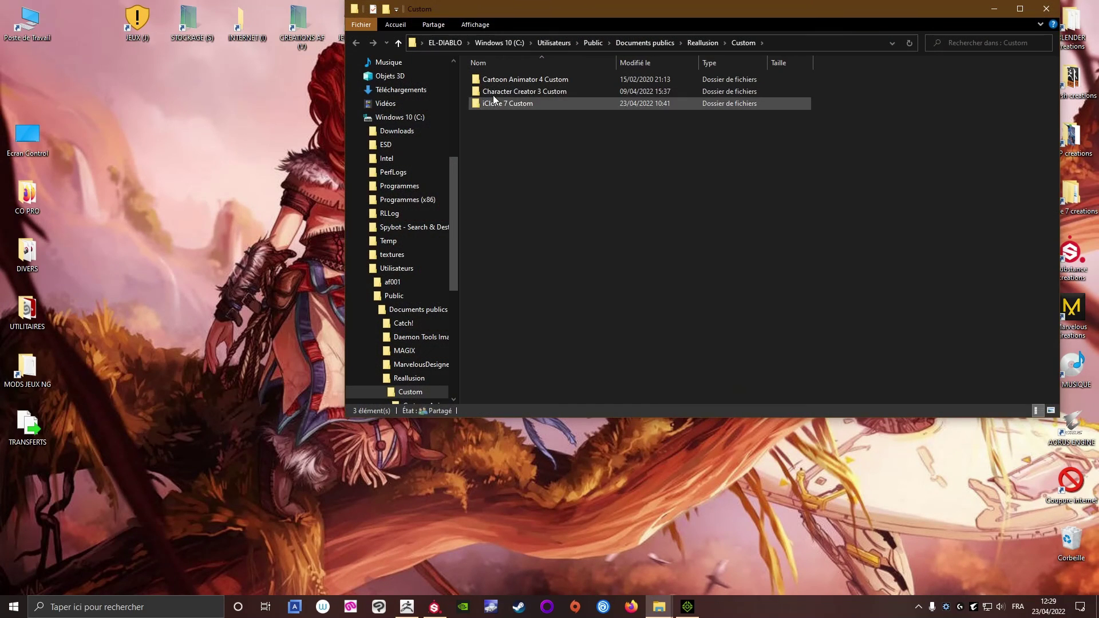
pyautogui.doubleClick(500, 92)
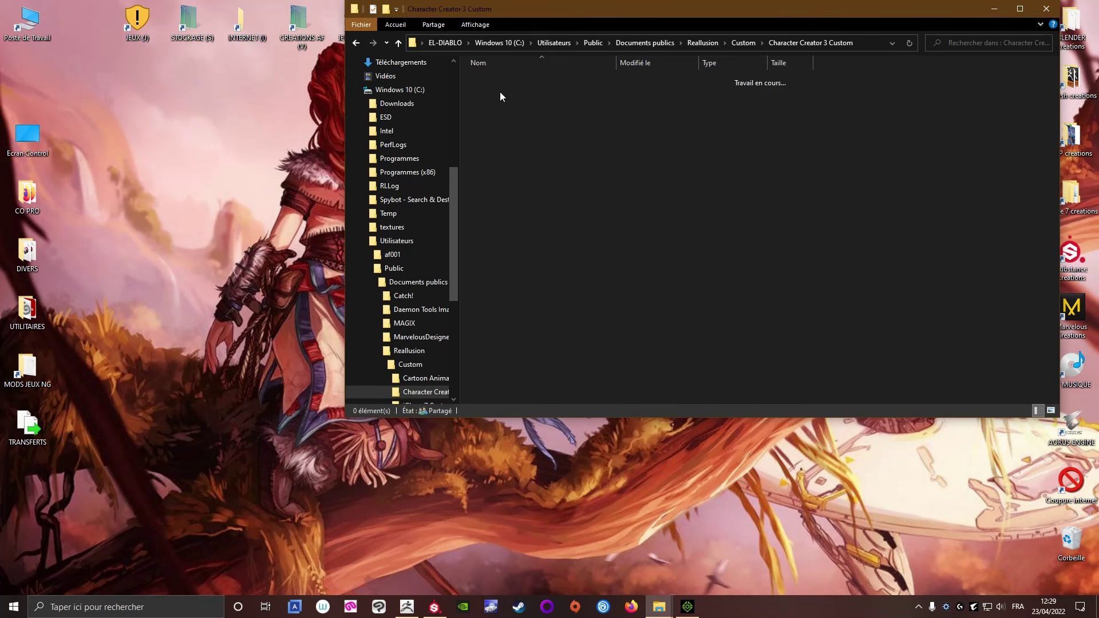
pyautogui.doubleClick(490, 175)
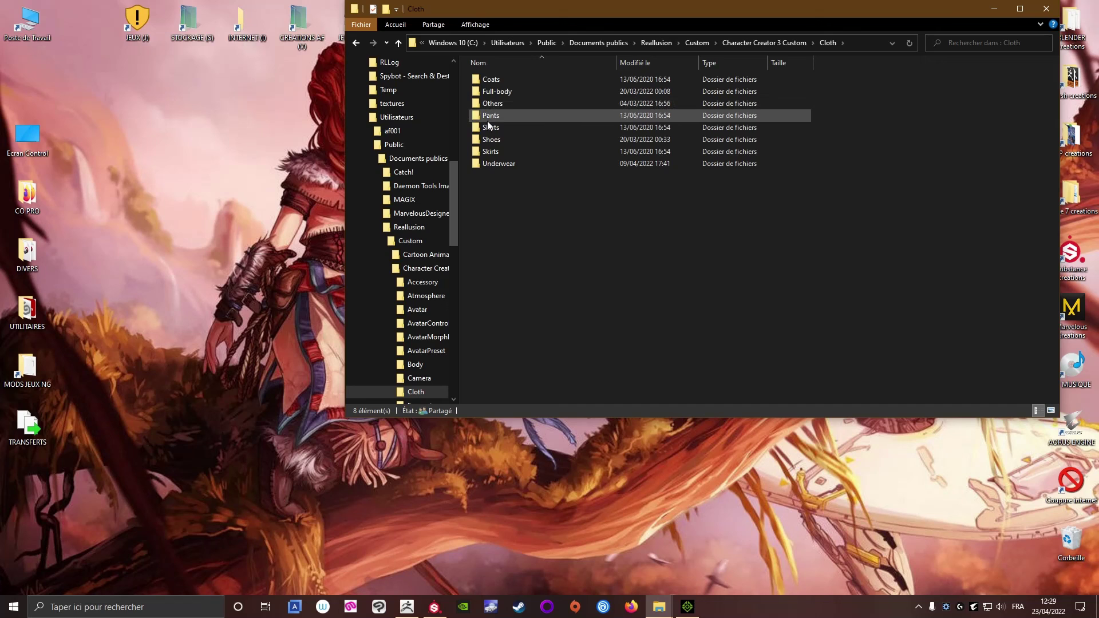
pyautogui.doubleClick(499, 103)
pyautogui.doubleClick(490, 79)
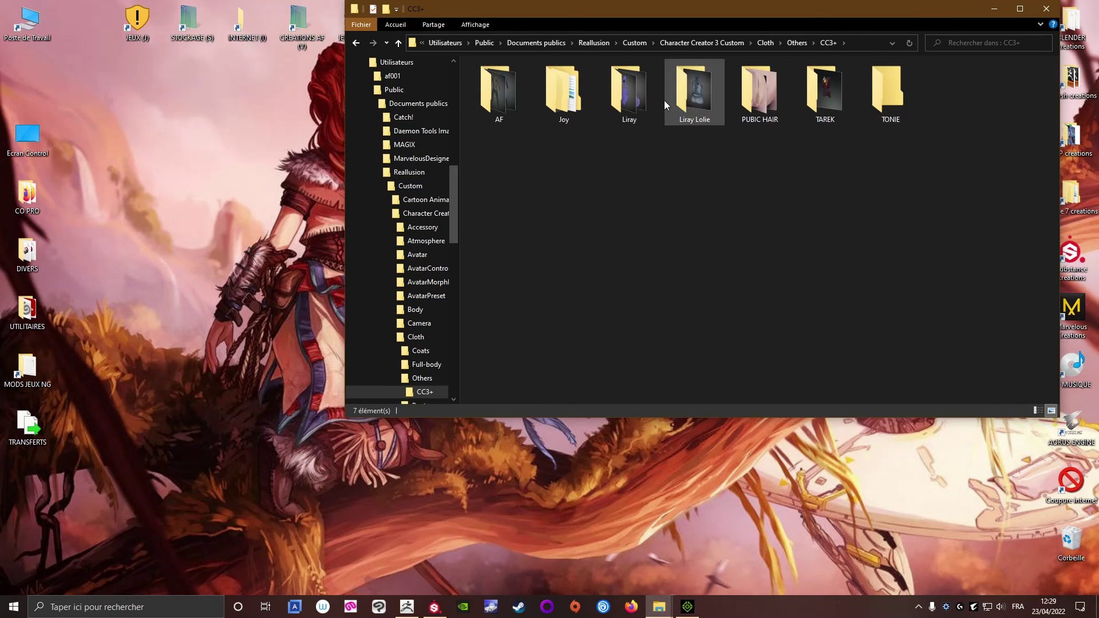
pyautogui.doubleClick(550, 94)
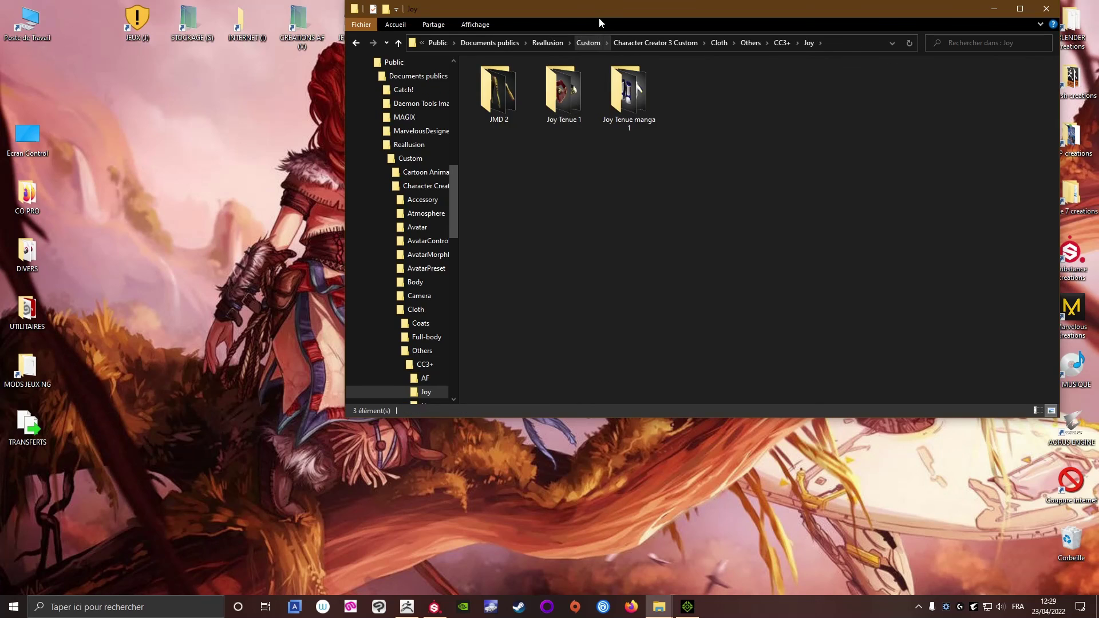
# Close the export folder, place the Joy folder over the iClone scene, and open its Joy Tenue manga 1 subfolder.
pyautogui.moveTo(604, 16); pyautogui.dragTo(611, 181)
pyautogui.click(684, 609)
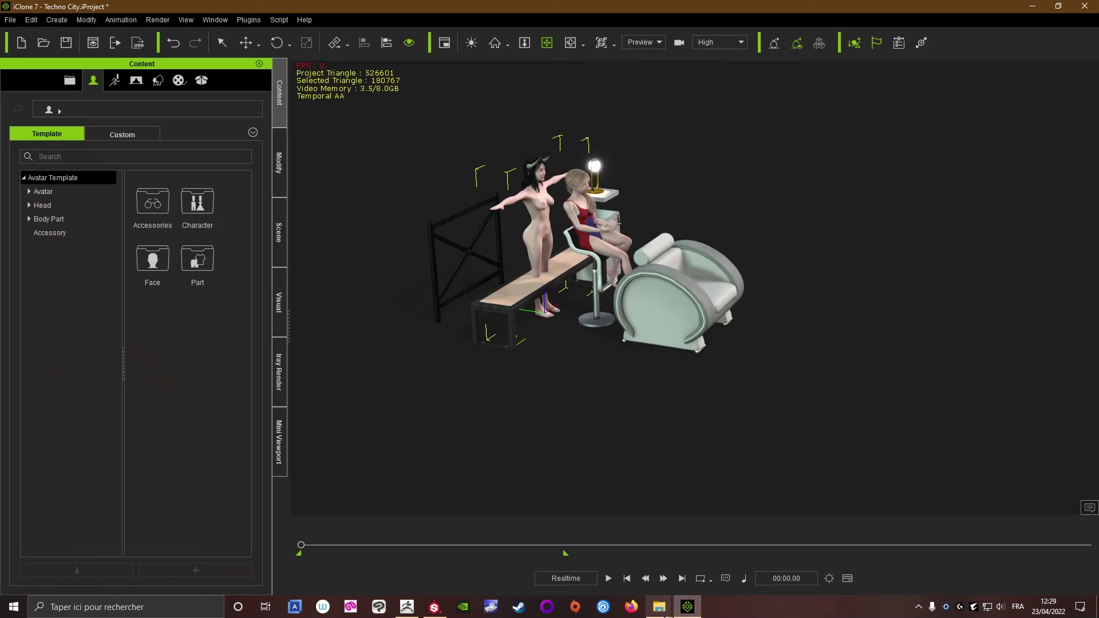
pyautogui.moveTo(659, 606)
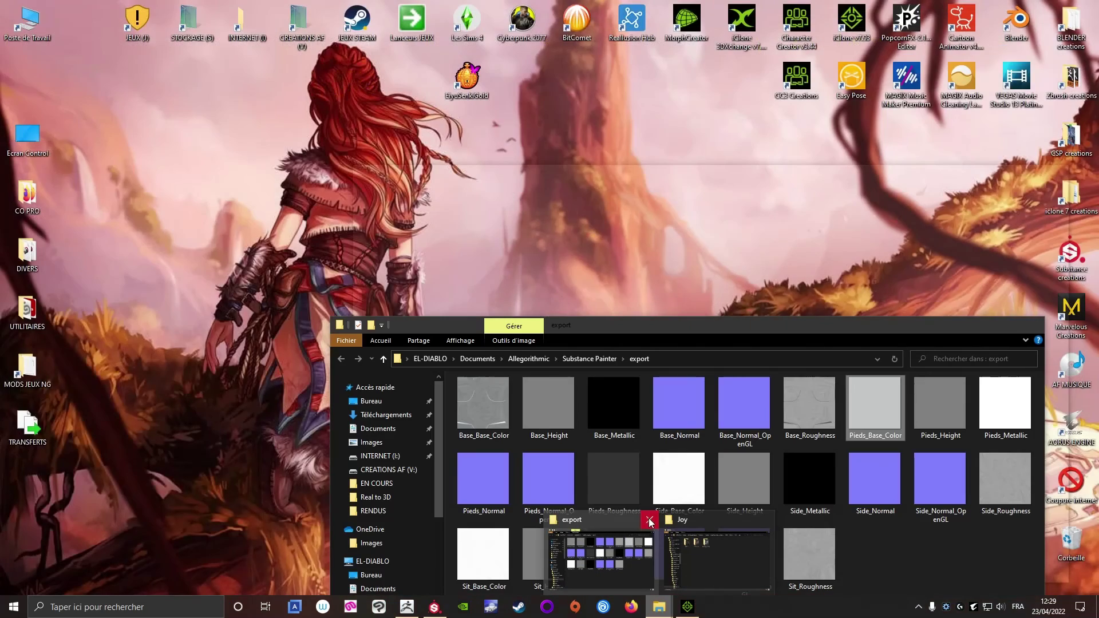
pyautogui.click(649, 519)
pyautogui.click(661, 516)
pyautogui.moveTo(571, 177); pyautogui.dragTo(682, 297)
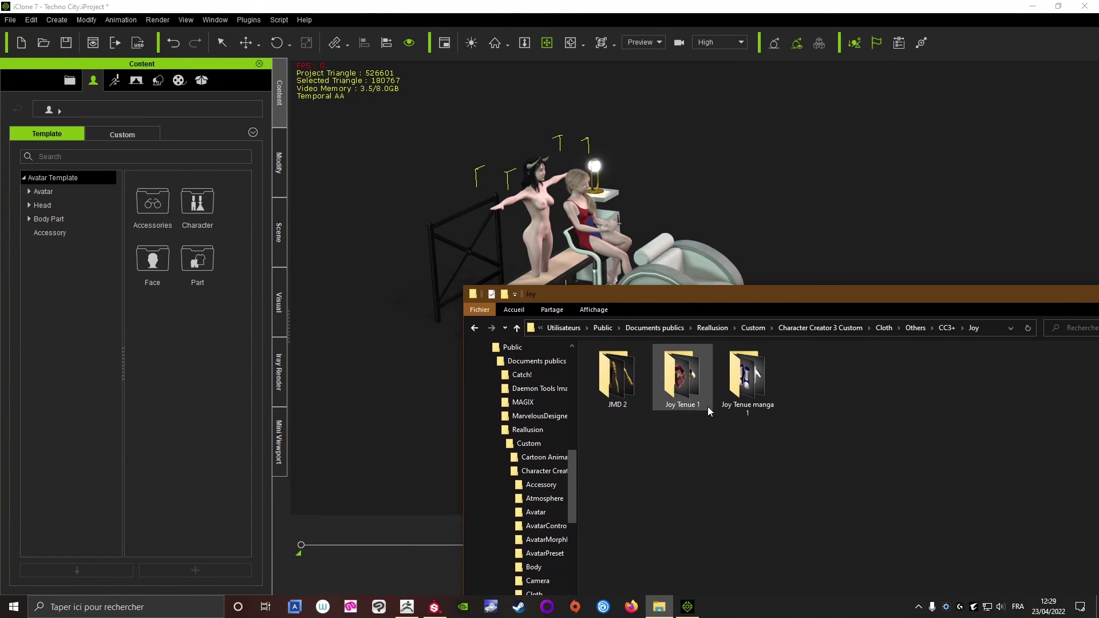
pyautogui.doubleClick(611, 389)
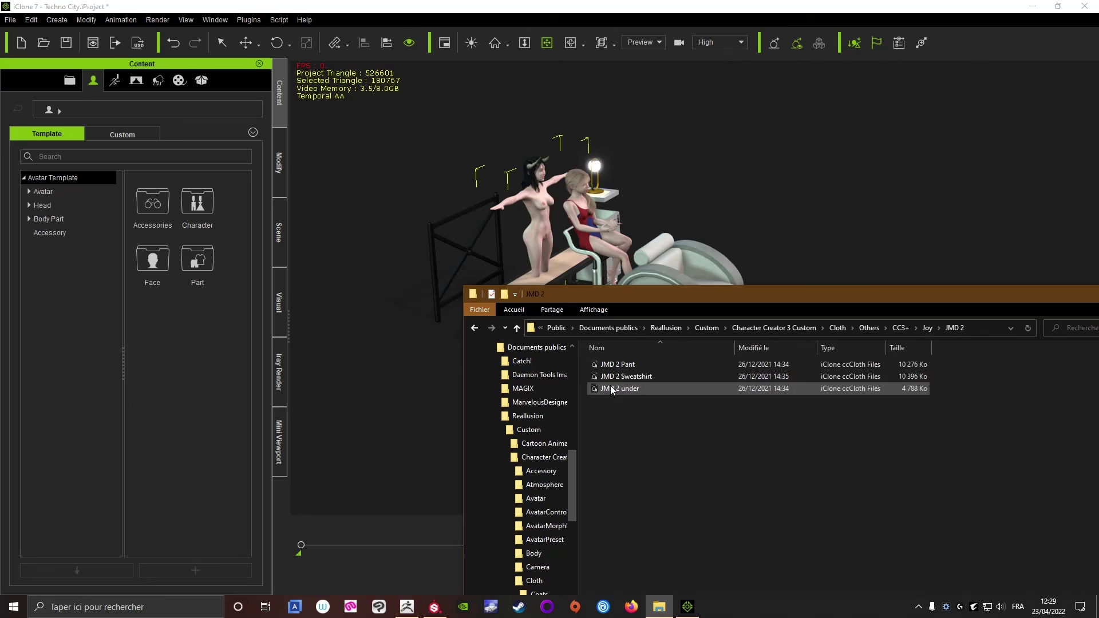
pyautogui.click(517, 328)
pyautogui.doubleClick(743, 382)
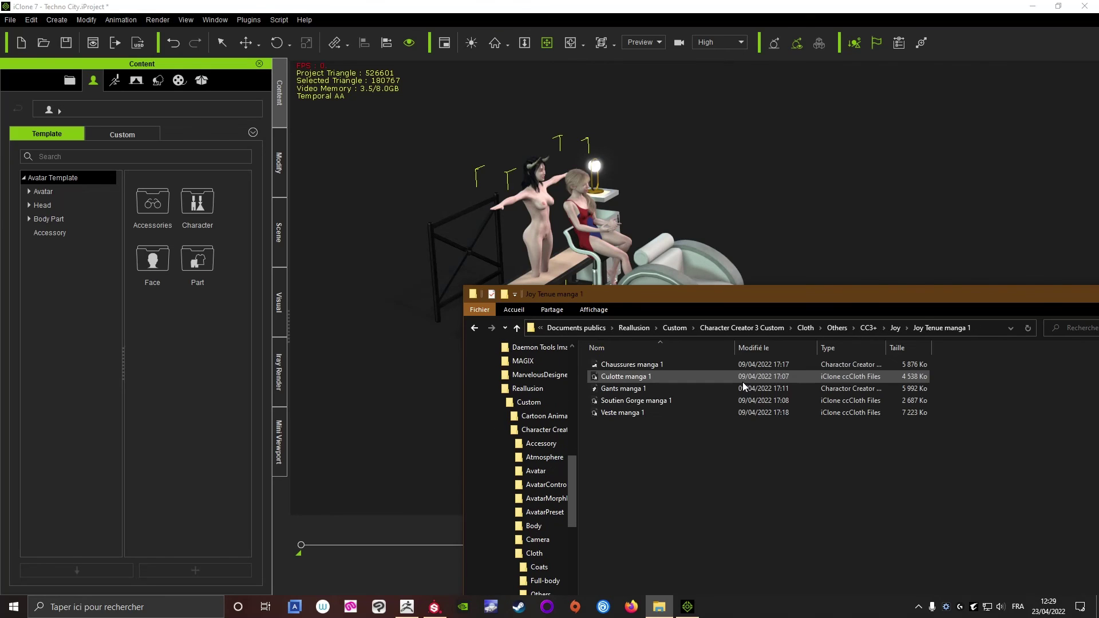
pyautogui.moveTo(642, 294); pyautogui.dragTo(787, 418)
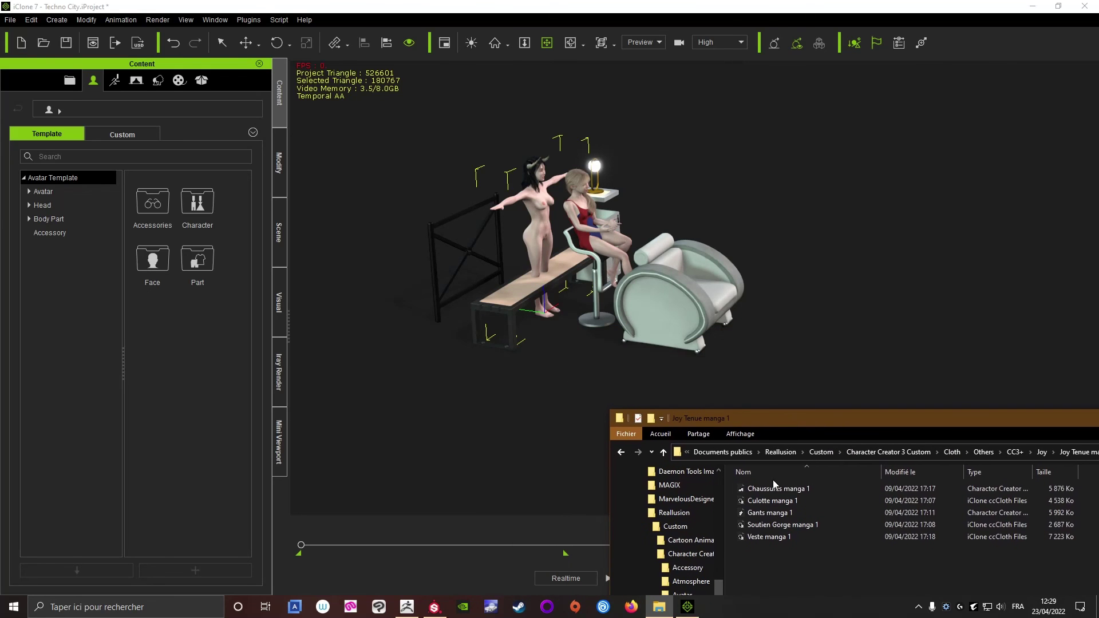
# Dress the standing JOY avatar with Soutien Gorge, Culotte, Veste, Gants and Chaussures manga 1 from the folder.
pyautogui.moveTo(760, 526); pyautogui.dragTo(541, 223)
pyautogui.moveTo(767, 501); pyautogui.dragTo(541, 229)
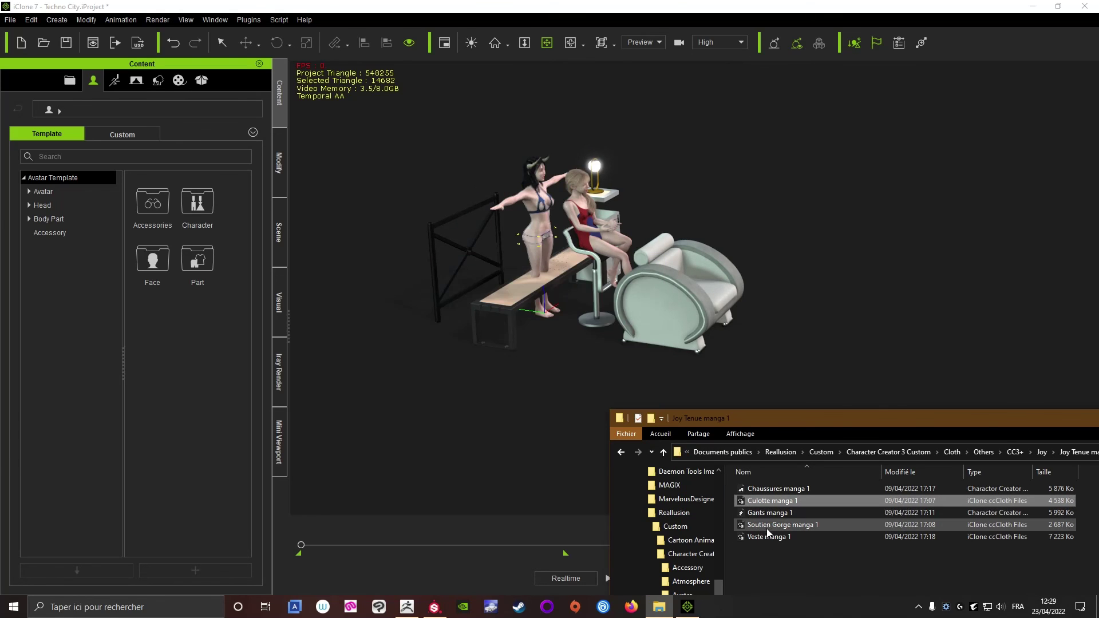
pyautogui.moveTo(766, 538); pyautogui.dragTo(539, 223)
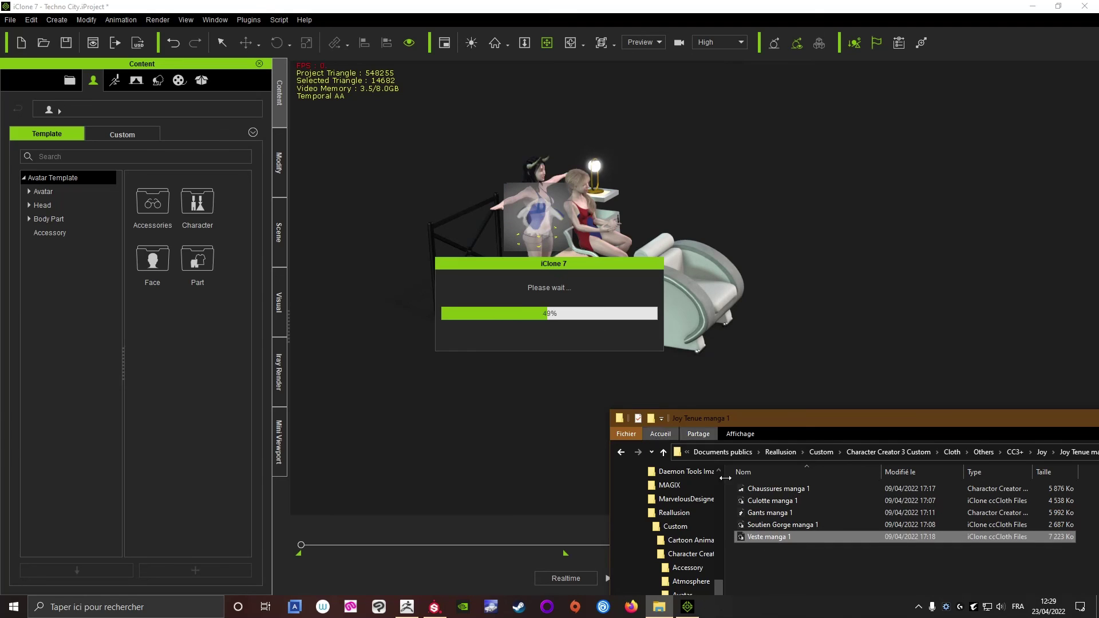
pyautogui.moveTo(766, 518); pyautogui.dragTo(534, 246)
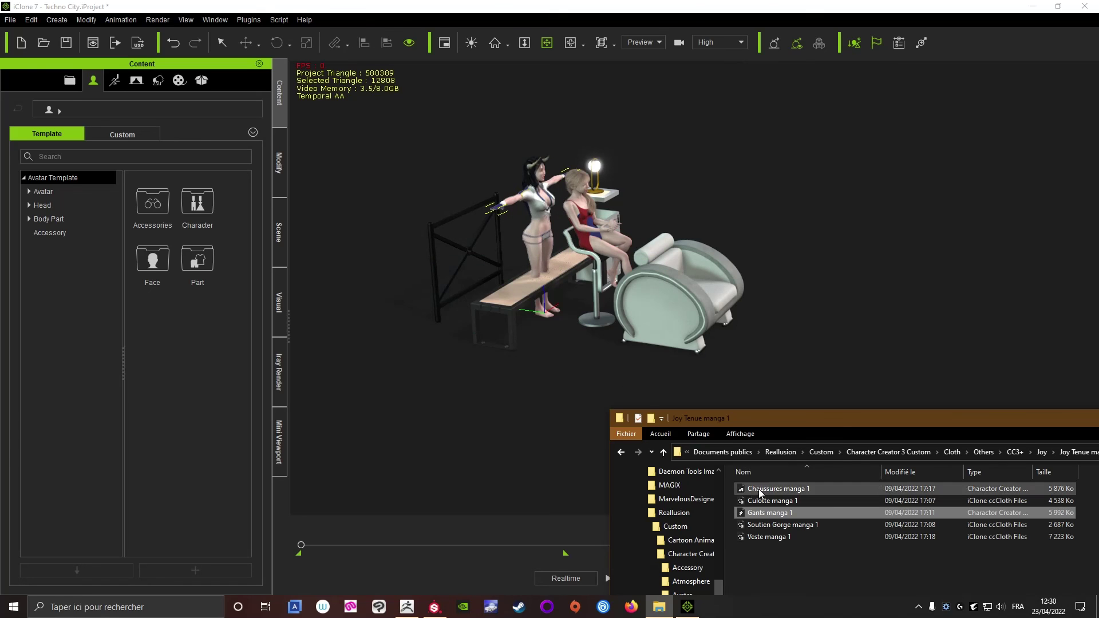
pyautogui.moveTo(777, 489); pyautogui.dragTo(536, 256)
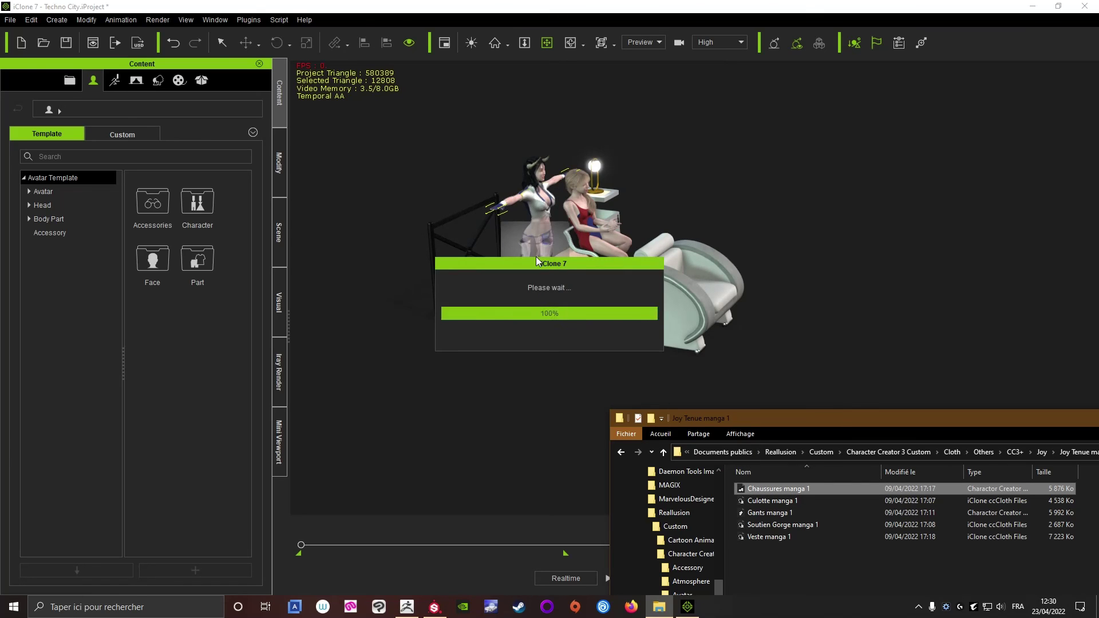
# Close the outfit folder and apply the Reclining_Bench male pose to JOY.
pyautogui.moveTo(907, 418); pyautogui.dragTo(690, 348)
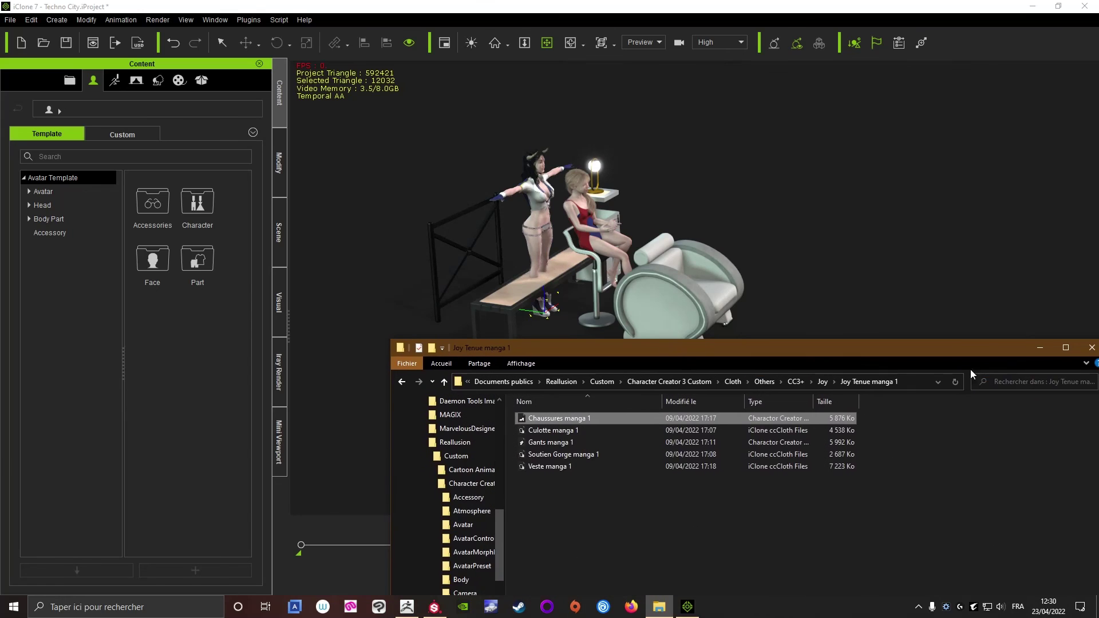
pyautogui.moveTo(972, 355); pyautogui.dragTo(830, 319)
pyautogui.click(951, 315)
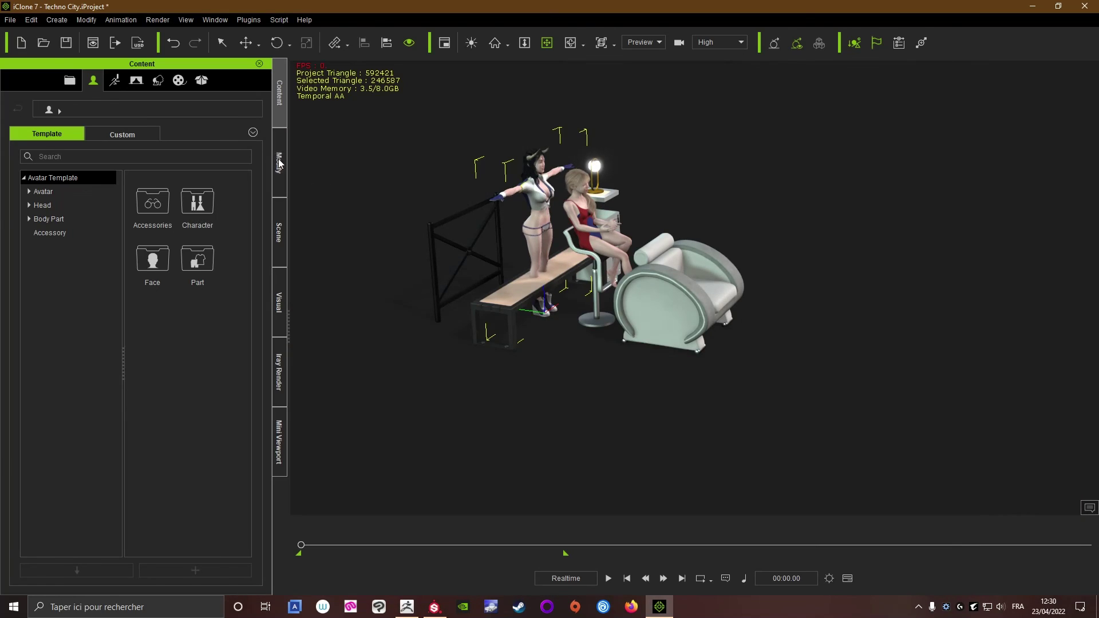
pyautogui.click(116, 81)
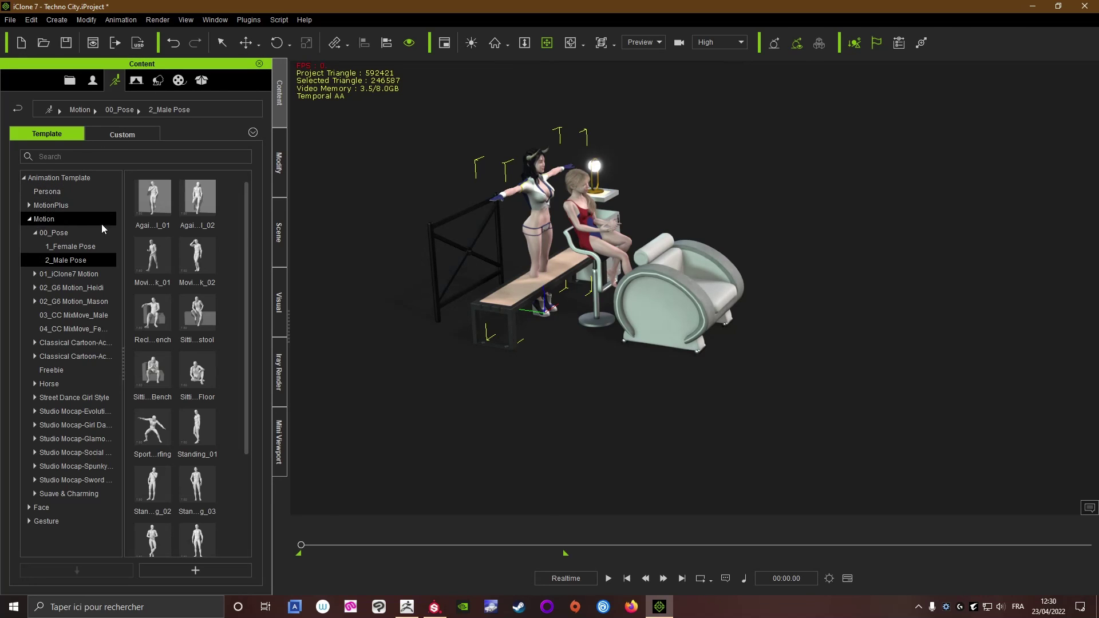
pyautogui.moveTo(156, 317)
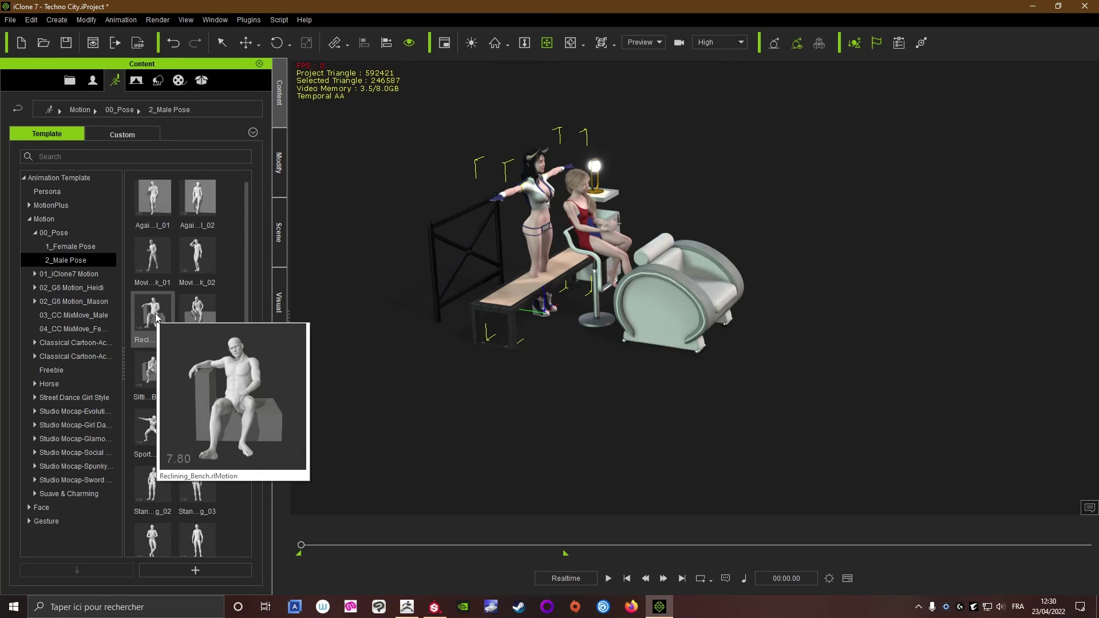
pyautogui.moveTo(156, 317); pyautogui.dragTo(532, 331)
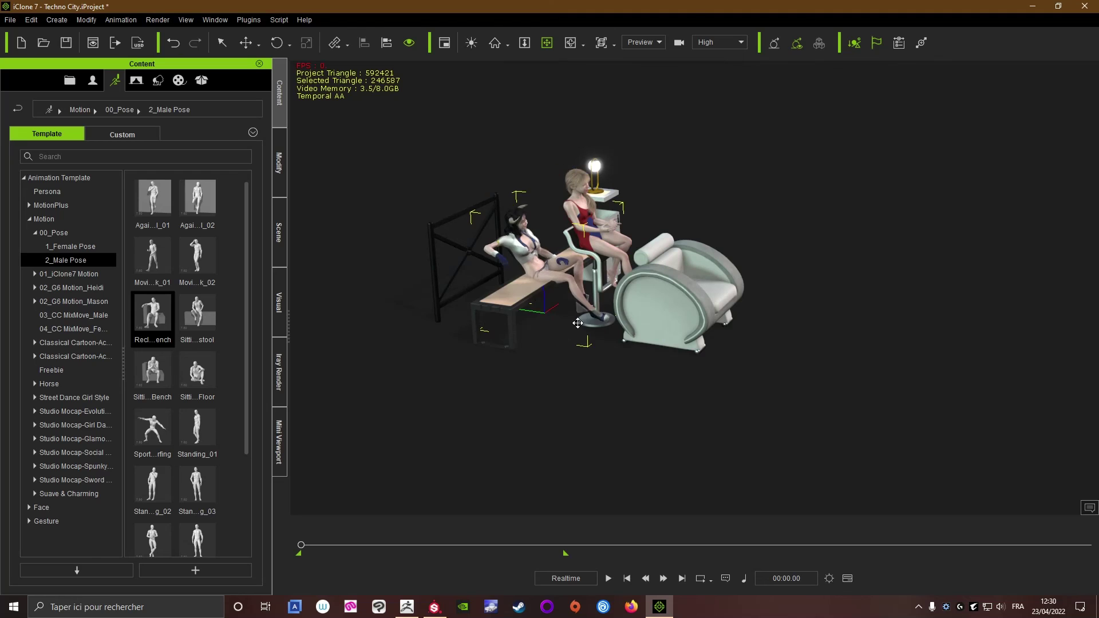
# Move the posed JOY avatar off the bench into the armchair and remove her shoes.
pyautogui.scroll(1, 532, 331)
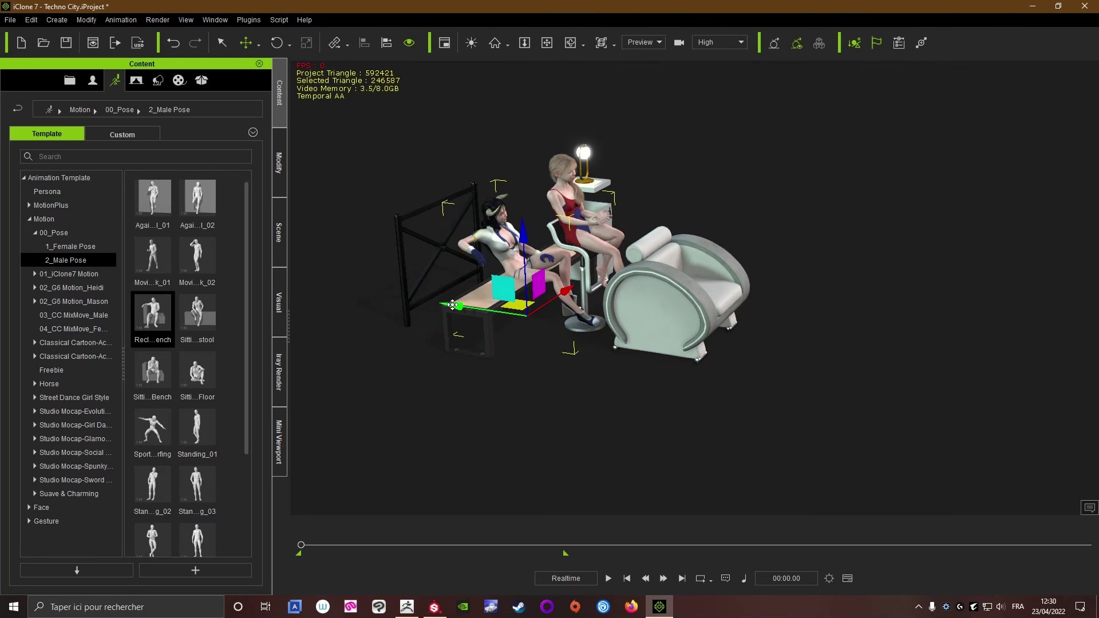
pyautogui.moveTo(453, 305); pyautogui.dragTo(699, 242)
pyautogui.moveTo(700, 242); pyautogui.dragTo(747, 362, button='right')
pyautogui.scroll(10, 647, 286)
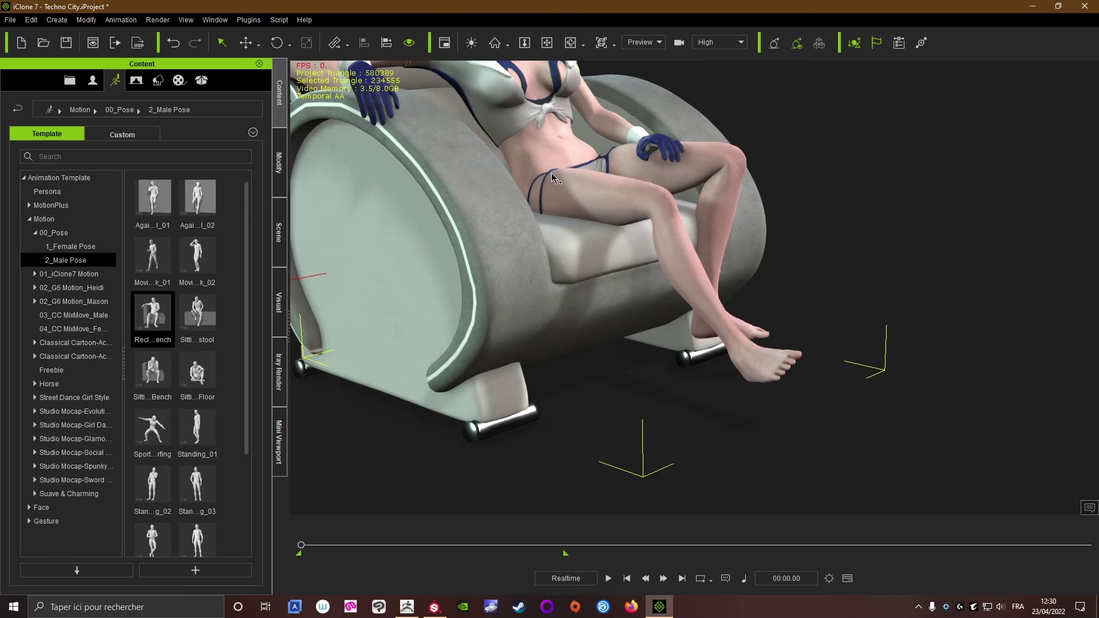
# Fine-tune JOY's seated position on the armchair cushion, checking it from the front and from above.
pyautogui.moveTo(551, 174); pyautogui.dragTo(624, 289, button='middle')
pyautogui.moveTo(624, 289); pyautogui.dragTo(626, 235, button='right')
pyautogui.moveTo(626, 235); pyautogui.dragTo(645, 247, button='middle')
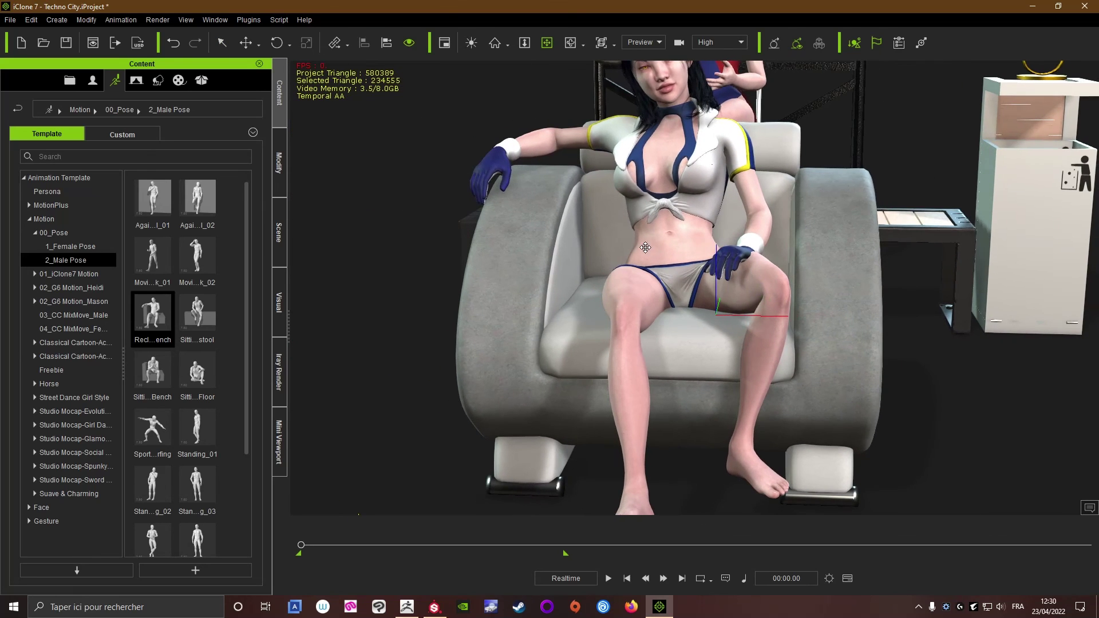
pyautogui.moveTo(677, 348); pyautogui.dragTo(667, 337)
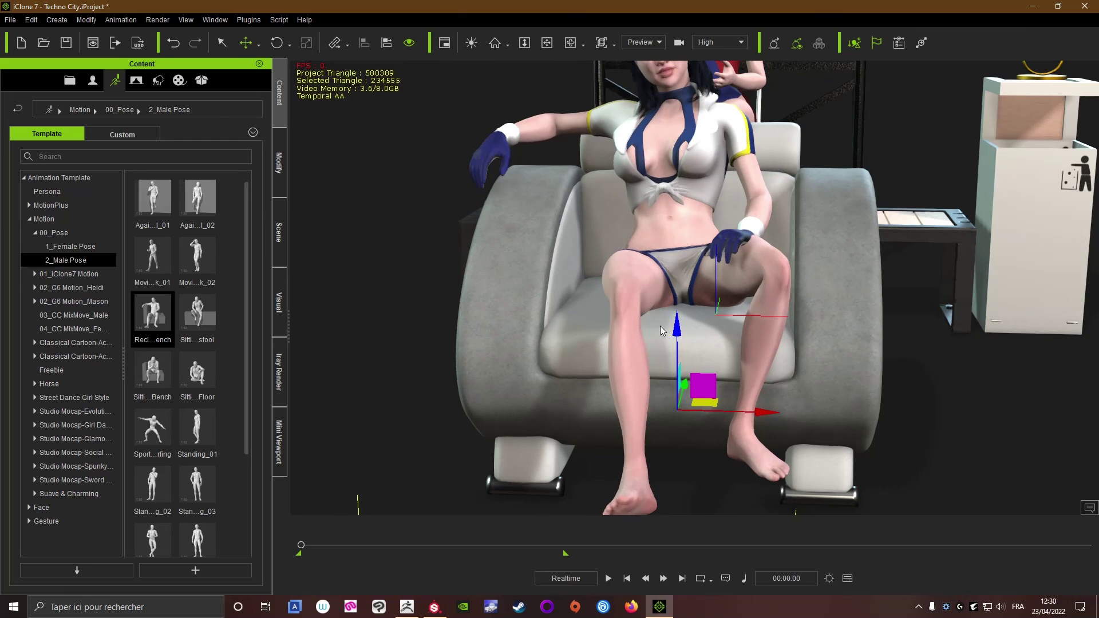
pyautogui.moveTo(661, 330); pyautogui.dragTo(705, 288, button='middle')
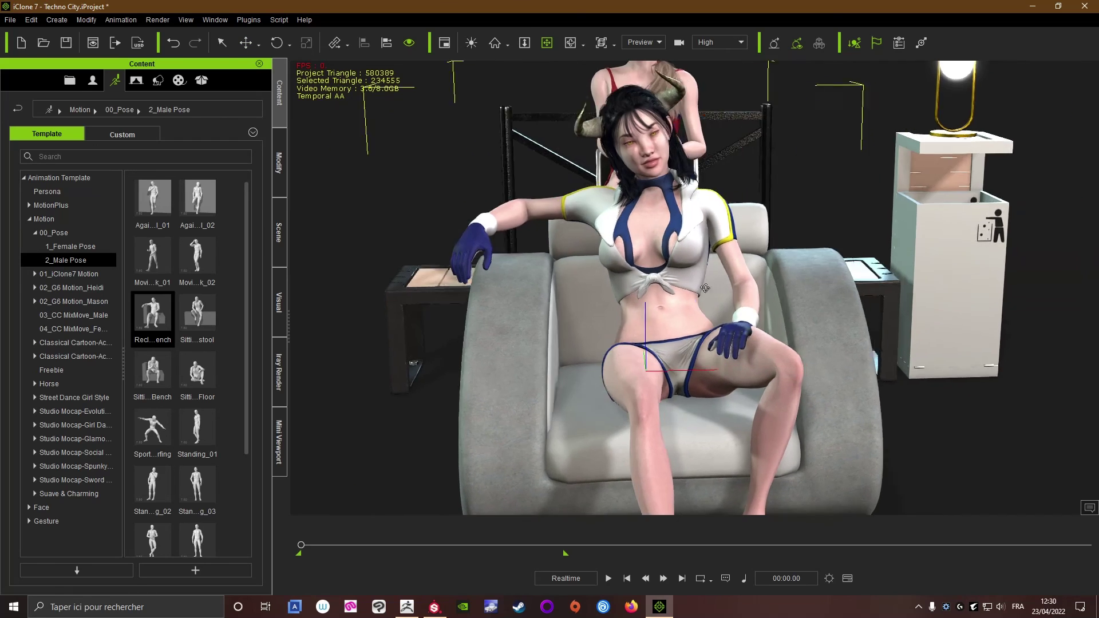
pyautogui.moveTo(705, 288); pyautogui.dragTo(649, 324, button='right')
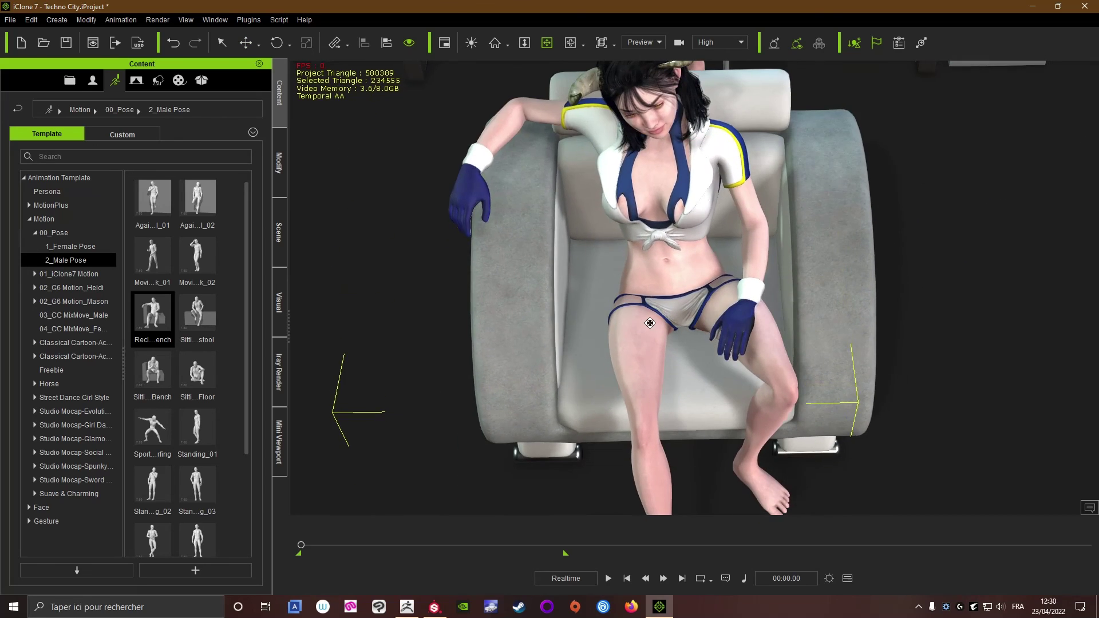
pyautogui.moveTo(649, 323); pyautogui.dragTo(634, 267, button='middle')
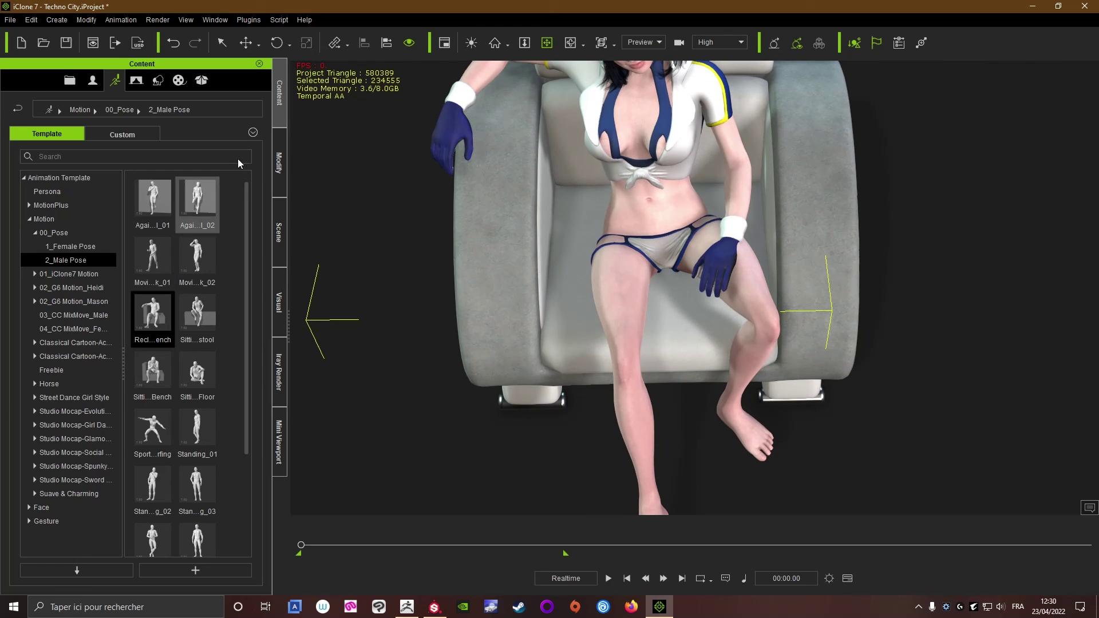
# Open Edit Motion Layer for JOY and rotate her left thigh inward and down toward the seat cushion.
pyautogui.click(279, 163)
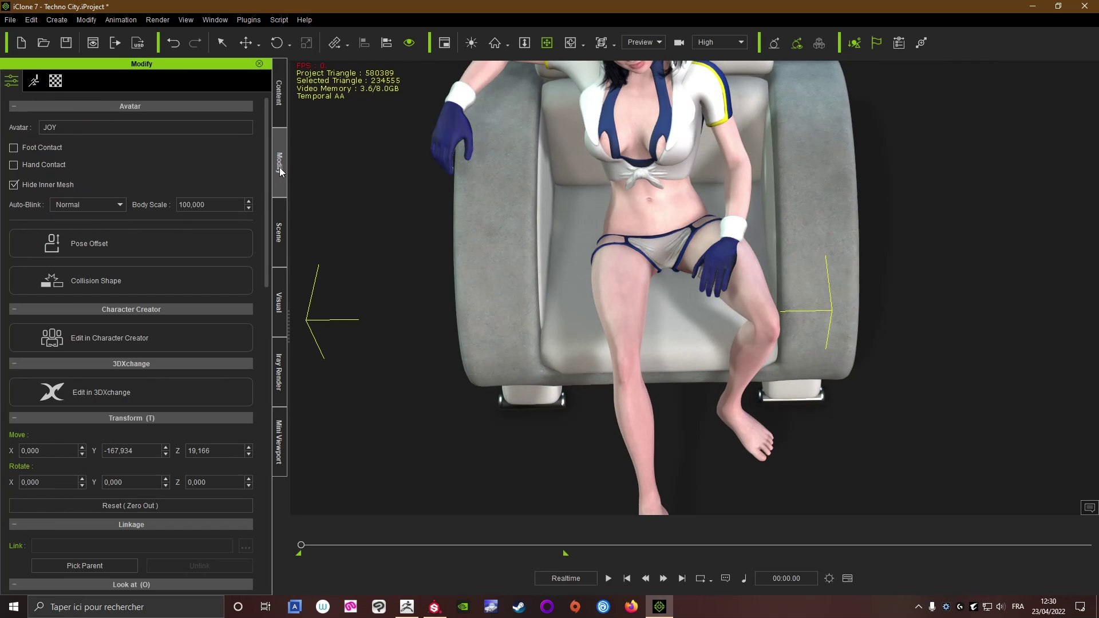
pyautogui.click(34, 81)
pyautogui.click(76, 218)
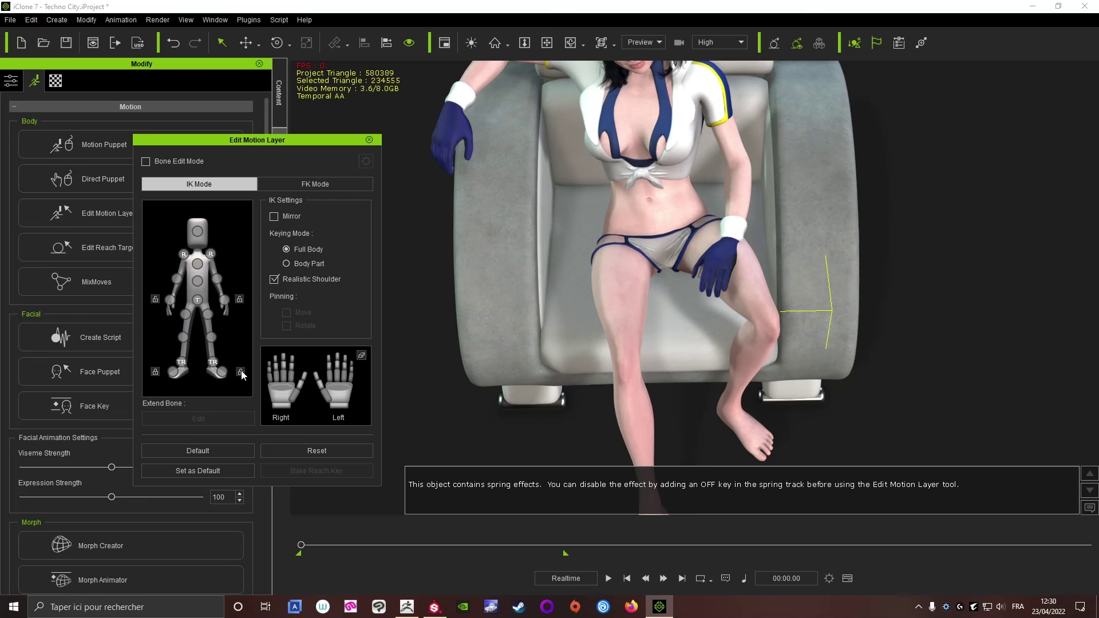
pyautogui.click(628, 251)
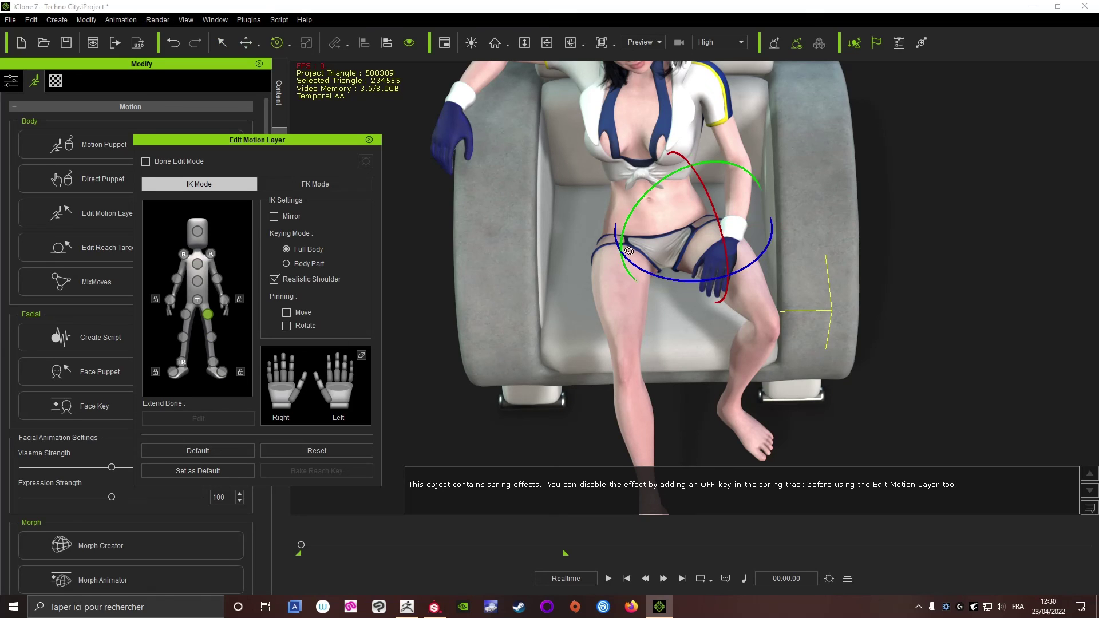
pyautogui.moveTo(690, 283); pyautogui.dragTo(692, 305)
pyautogui.moveTo(731, 329); pyautogui.dragTo(544, 317, button='right')
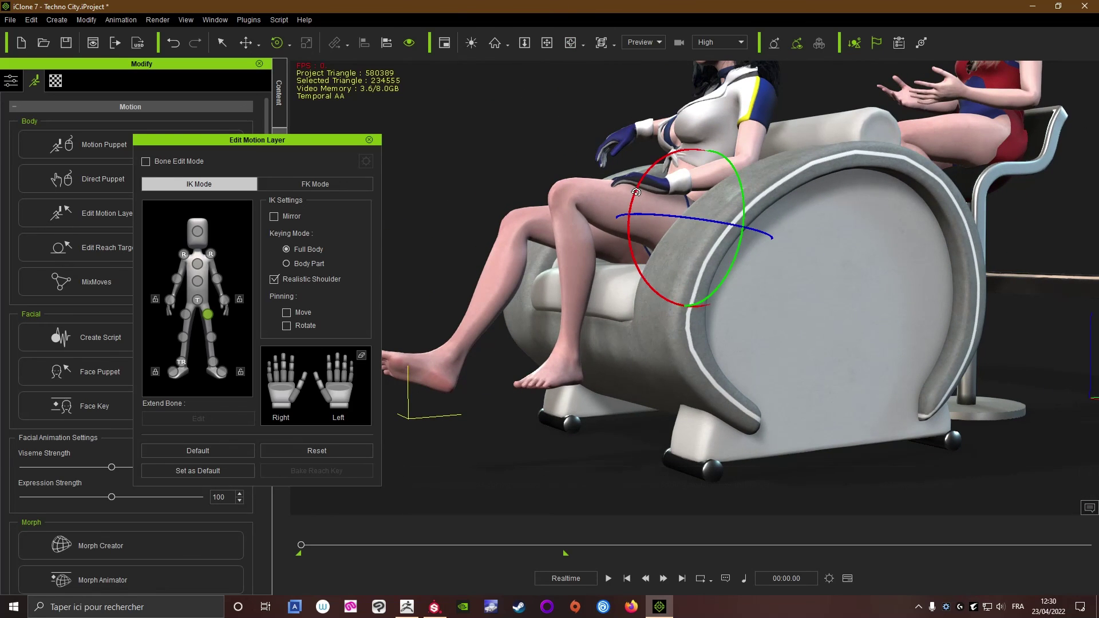
pyautogui.moveTo(636, 192); pyautogui.dragTo(343, 232)
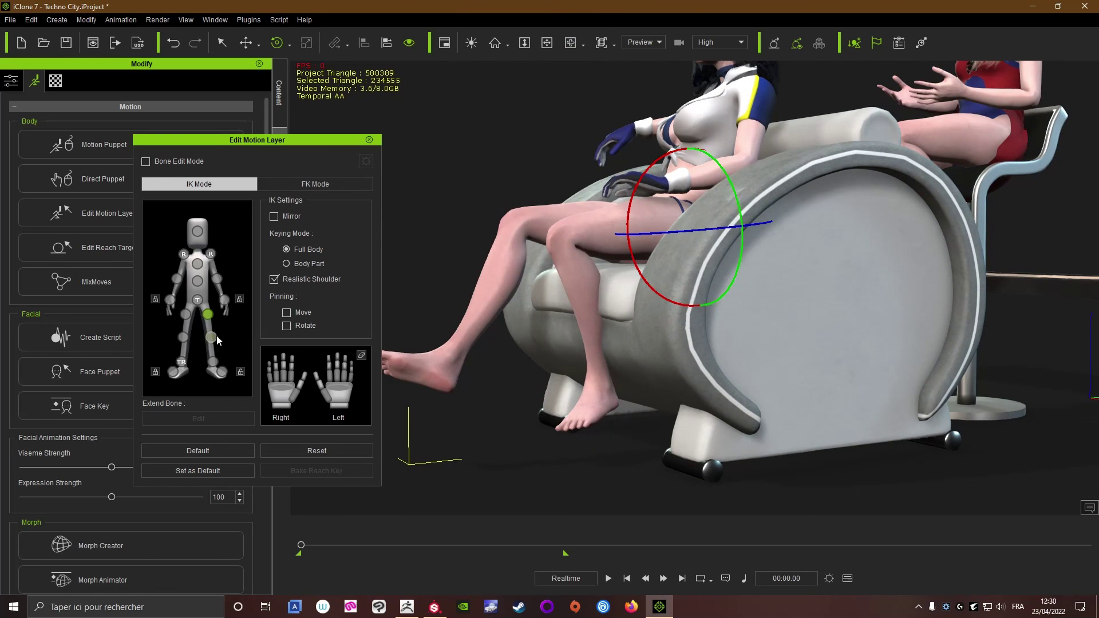
# Swing JOY's left lower leg forward at the knee and rotate her left foot to a natural angle.
pyautogui.click(211, 337)
pyautogui.moveTo(495, 244); pyautogui.dragTo(497, 219)
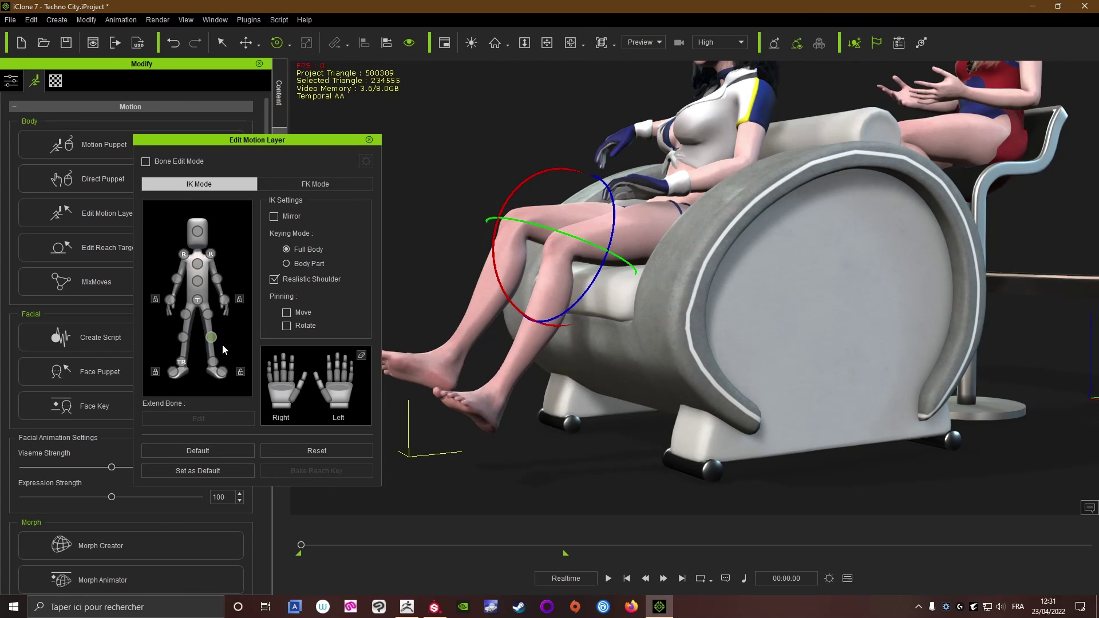
pyautogui.click(213, 361)
pyautogui.moveTo(452, 355); pyautogui.dragTo(444, 362)
pyautogui.keyDown('alt'); pyautogui.moveTo(501, 312); pyautogui.dragTo(543, 289, button='right'); pyautogui.keyUp('alt')
pyautogui.moveTo(489, 390); pyautogui.dragTo(473, 408)
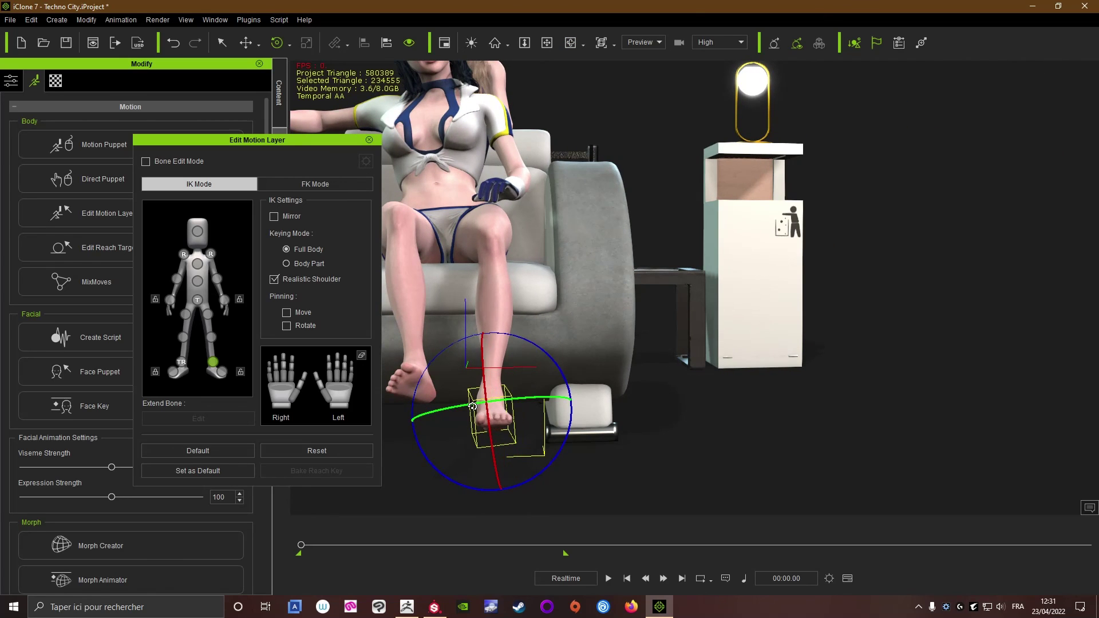
# Rotate JOY's right thigh to adjust the right leg's pose on the armchair.
pyautogui.moveTo(473, 407); pyautogui.dragTo(463, 271, button='right')
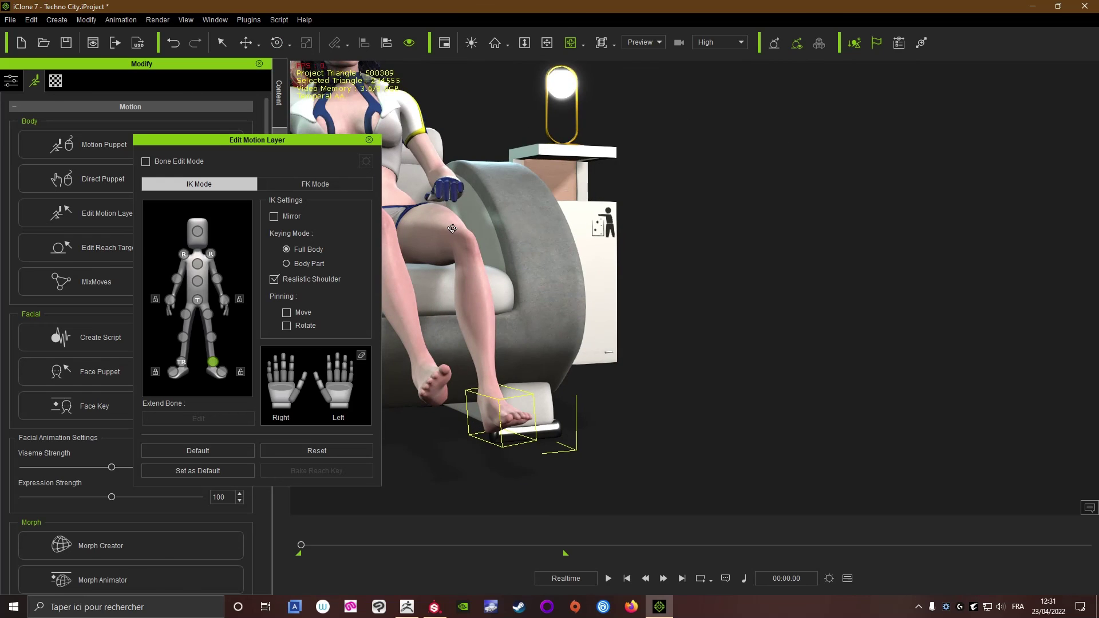
pyautogui.moveTo(452, 229); pyautogui.dragTo(506, 258, button='middle')
pyautogui.moveTo(506, 257); pyautogui.dragTo(547, 269, button='right')
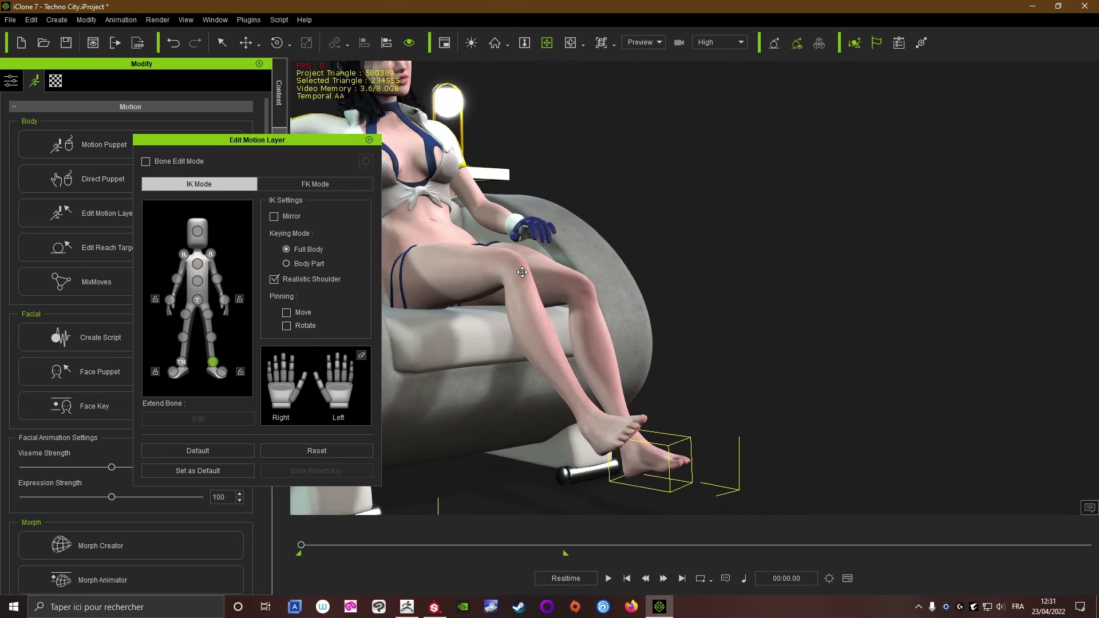
pyautogui.moveTo(547, 270); pyautogui.dragTo(621, 292, button='middle')
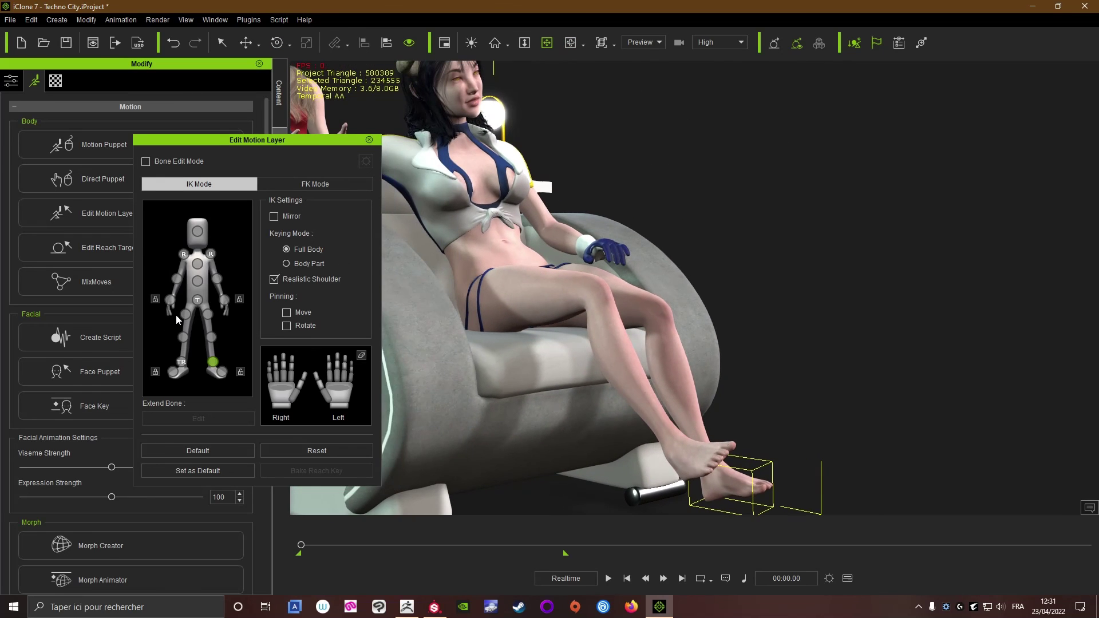
pyautogui.click(184, 314)
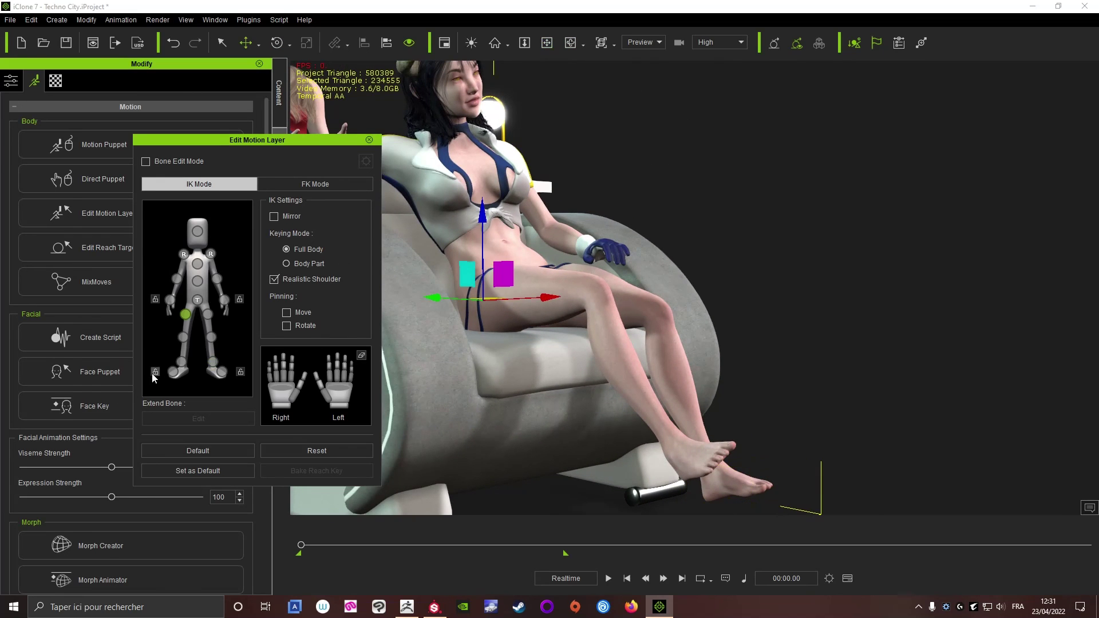
pyautogui.press('e')
pyautogui.moveTo(522, 265); pyautogui.dragTo(521, 271)
pyautogui.moveTo(545, 305); pyautogui.dragTo(518, 416, button='right')
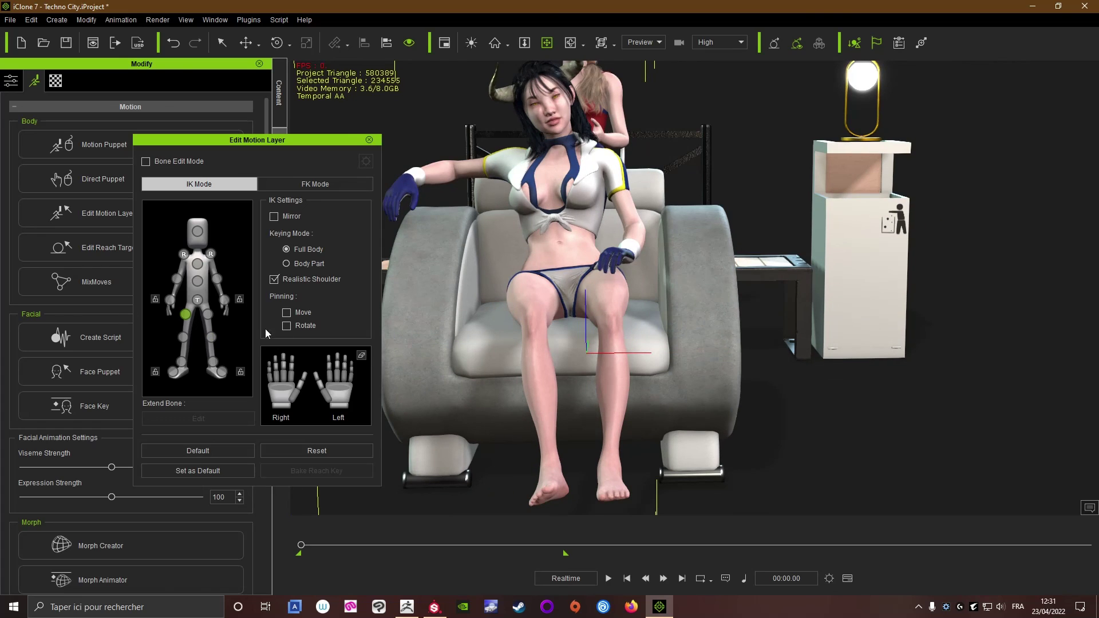
pyautogui.moveTo(505, 319); pyautogui.dragTo(499, 275)
pyautogui.moveTo(411, 270); pyautogui.dragTo(318, 298, button='right')
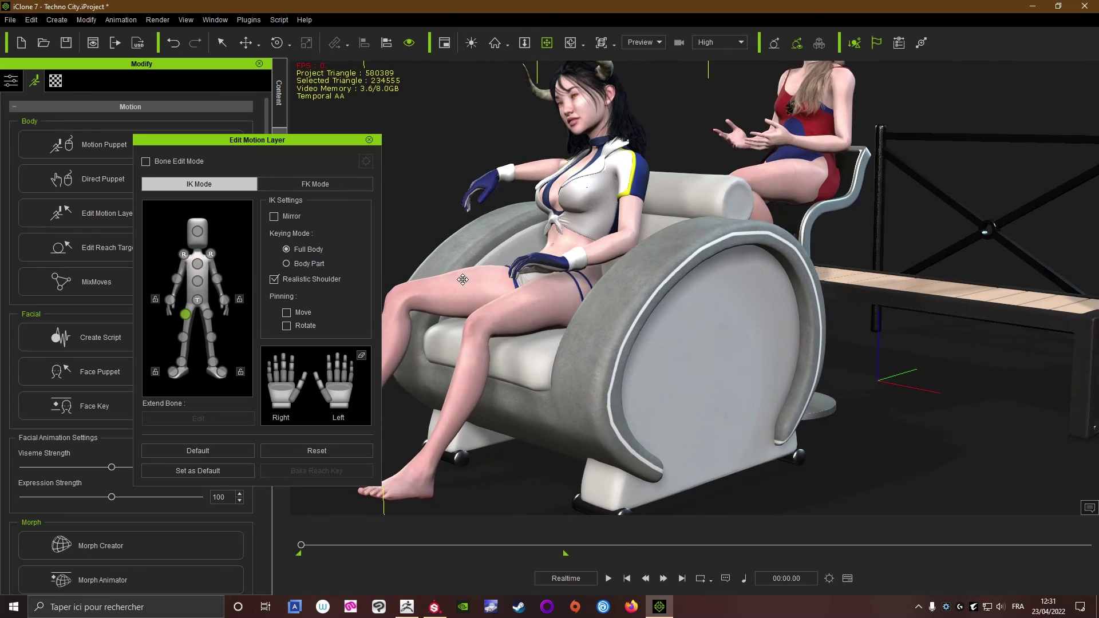
# Bend JOY's right lower leg back at the knee toward the armchair and rotate her right foot to match.
pyautogui.moveTo(462, 277); pyautogui.dragTo(636, 279, button='middle')
pyautogui.click(182, 338)
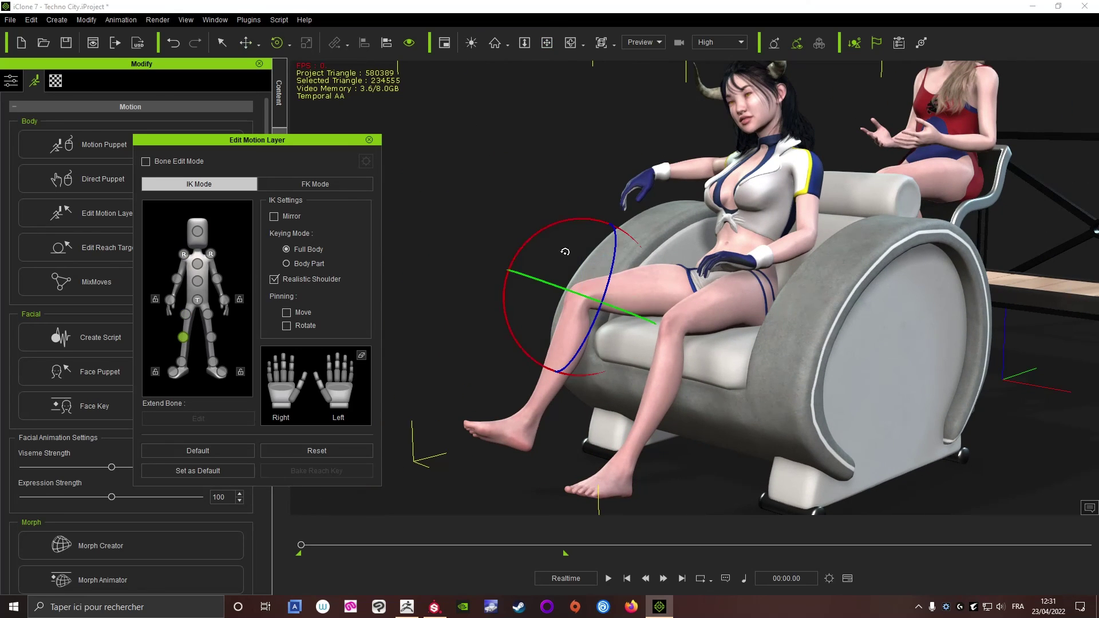
pyautogui.moveTo(517, 255); pyautogui.dragTo(543, 300)
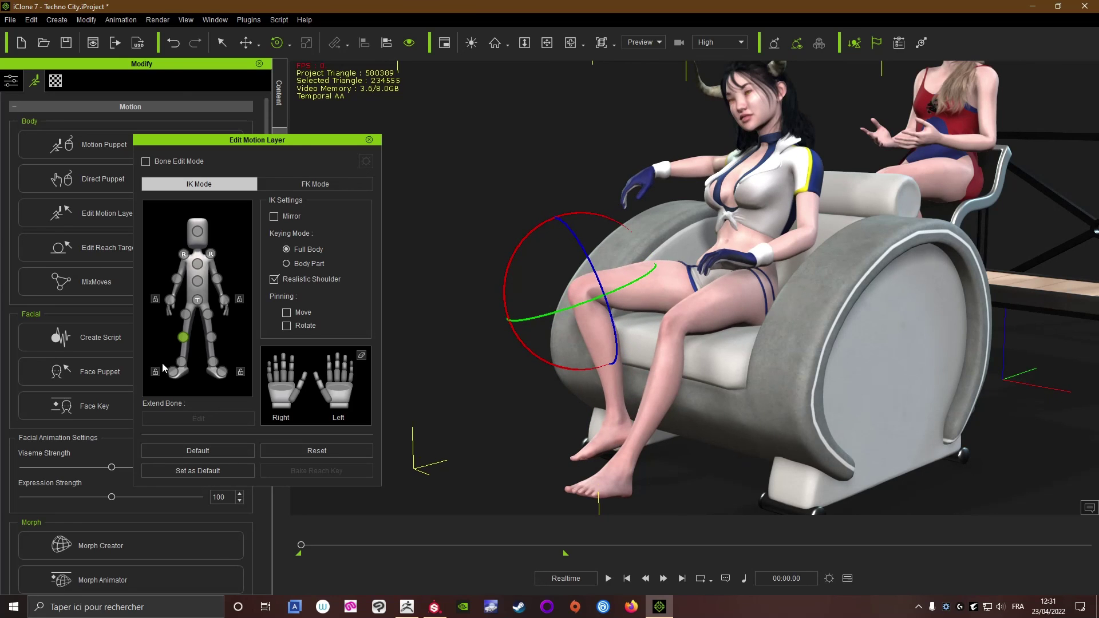
pyautogui.click(181, 363)
pyautogui.moveTo(552, 393); pyautogui.dragTo(547, 404)
# Lower JOY's right elbow until her forearm and hand rest on the armchair's armrest.
pyautogui.keyDown('alt'); pyautogui.moveTo(559, 372); pyautogui.dragTo(718, 306, button='right'); pyautogui.keyUp('alt')
pyautogui.keyDown('alt'); pyautogui.moveTo(641, 178); pyautogui.dragTo(640, 309); pyautogui.keyUp('alt')
pyautogui.scroll(2, 640, 308)
pyautogui.keyDown('alt'); pyautogui.moveTo(574, 261); pyautogui.dragTo(630, 261, button='right'); pyautogui.keyUp('alt')
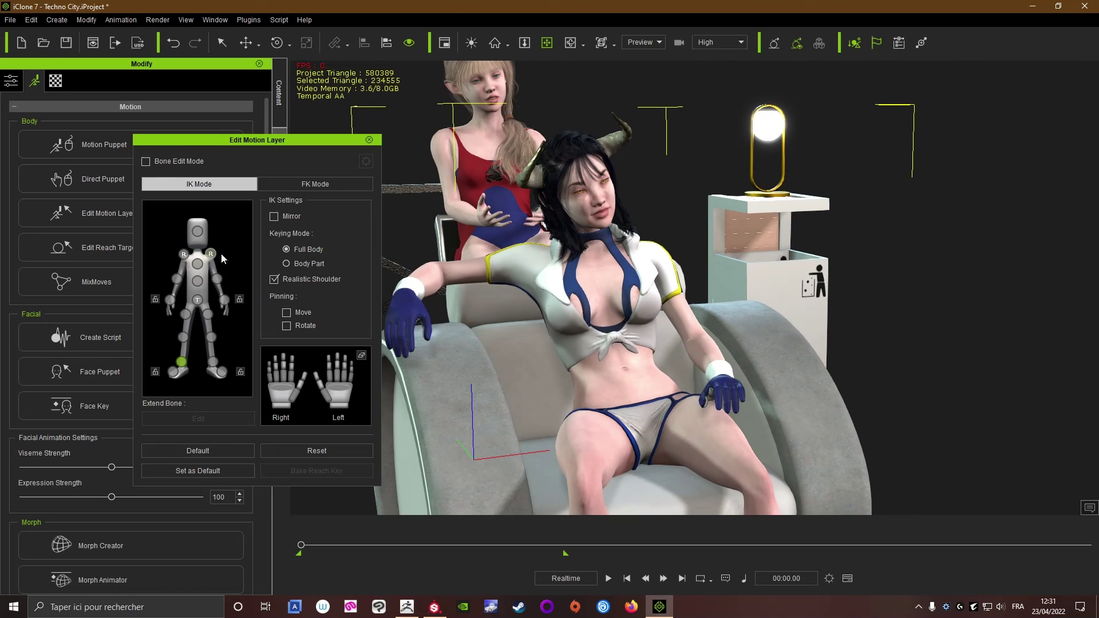
pyautogui.click(177, 279)
pyautogui.moveTo(443, 282); pyautogui.dragTo(750, 291, button='right')
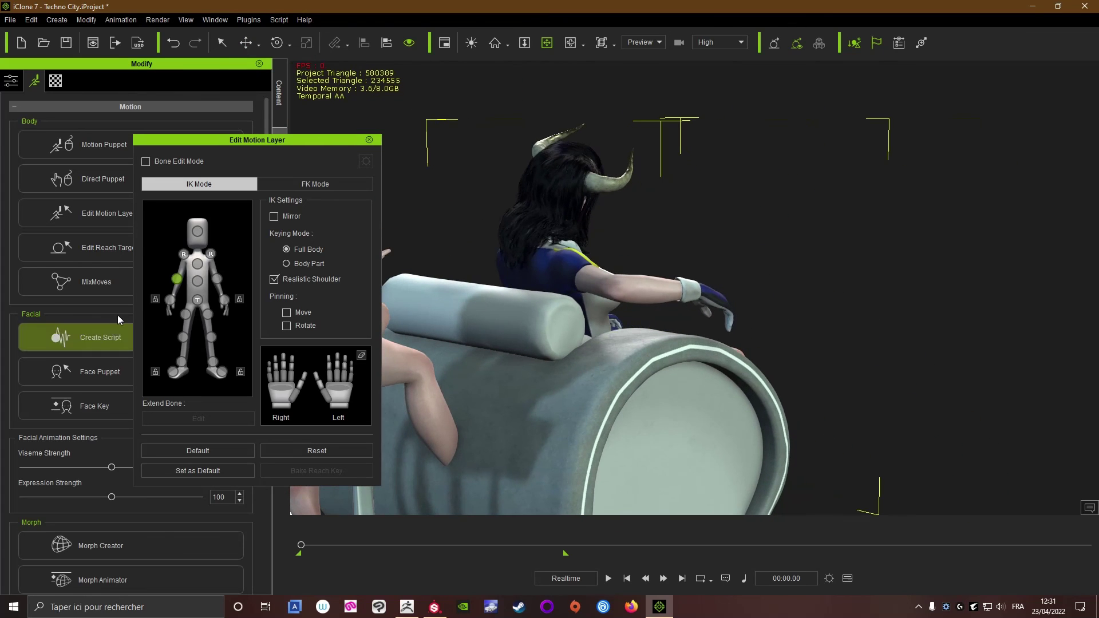
pyautogui.click(177, 279)
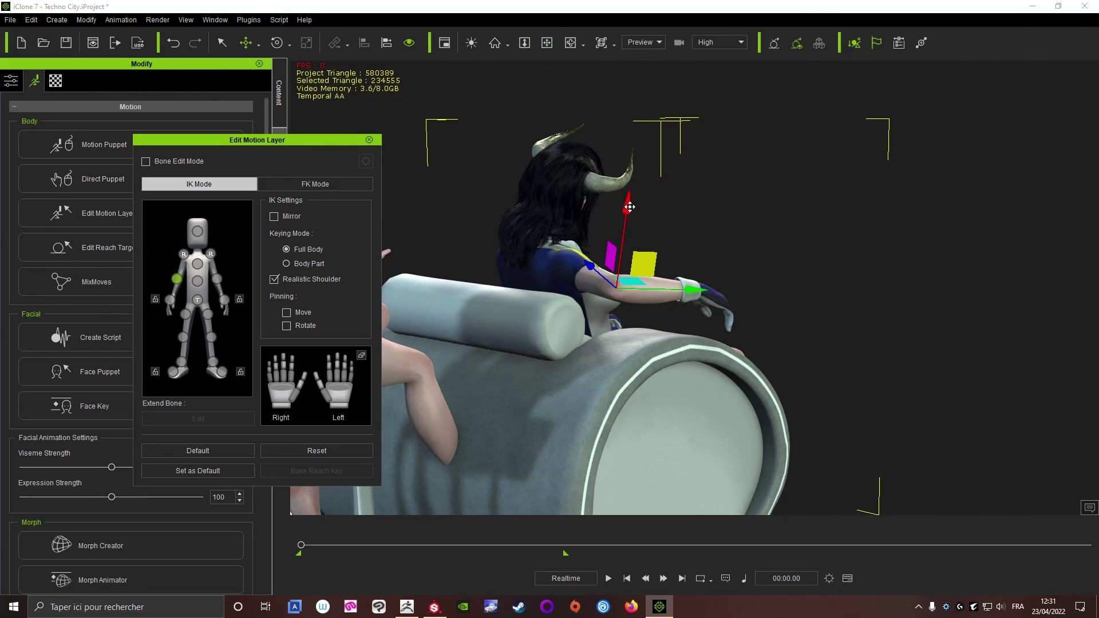
pyautogui.moveTo(629, 207); pyautogui.dragTo(633, 245)
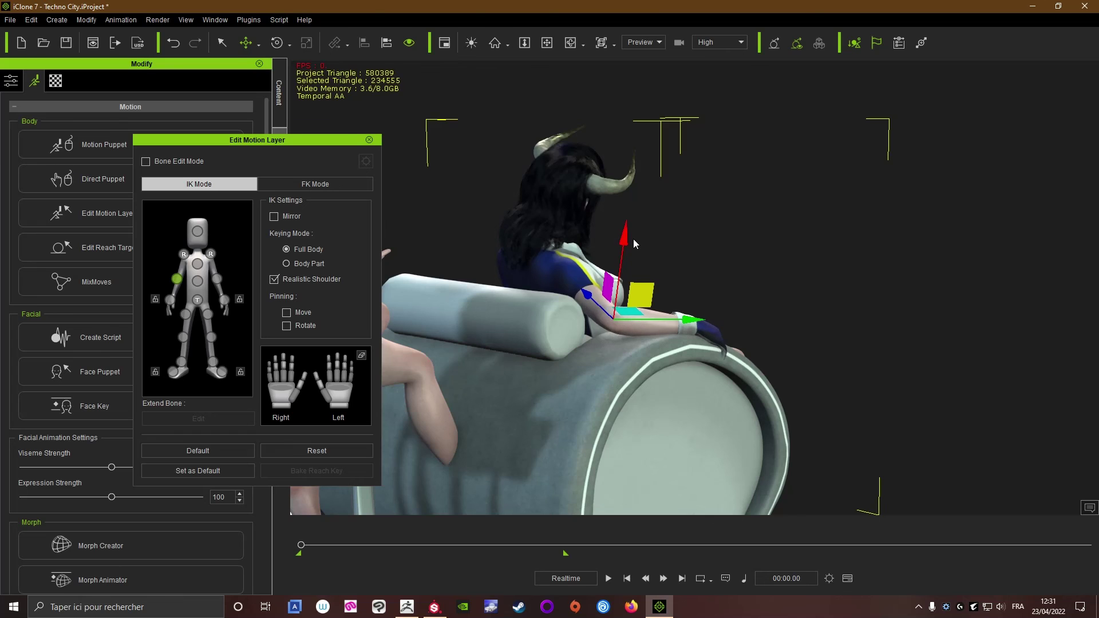
pyautogui.moveTo(664, 312); pyautogui.dragTo(521, 338, button='right')
pyautogui.moveTo(624, 475); pyautogui.dragTo(606, 425, button='middle')
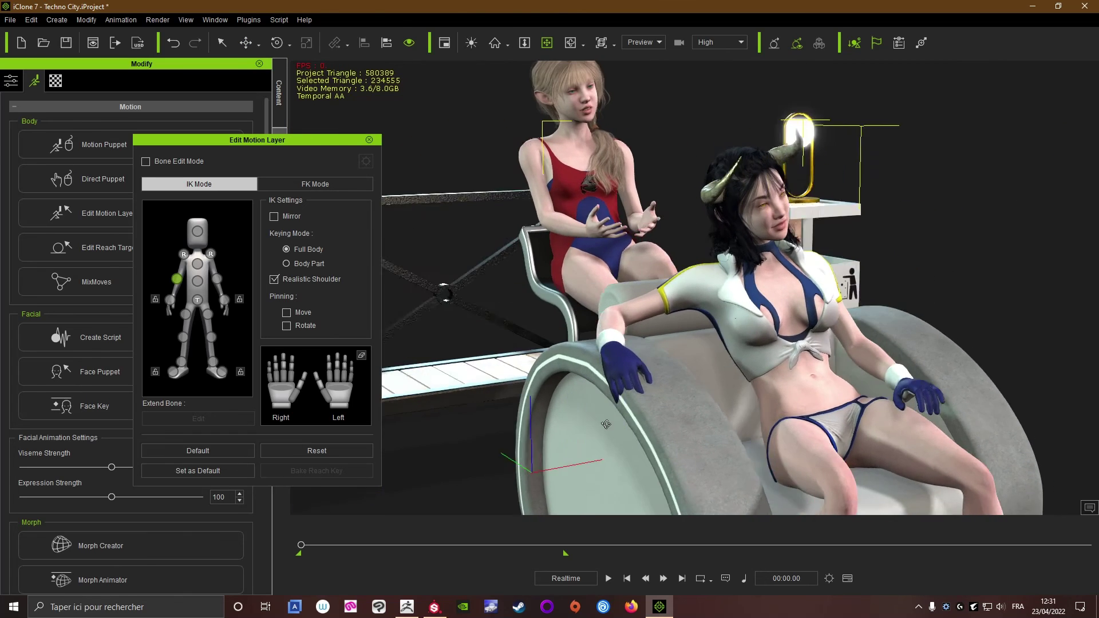
pyautogui.moveTo(606, 424); pyautogui.dragTo(627, 438, button='right')
pyautogui.moveTo(641, 317); pyautogui.dragTo(654, 325)
# Shift JOY's hips backward so that she sits deeper against the armchair's backrest.
pyautogui.moveTo(801, 298); pyautogui.dragTo(710, 338, button='right')
pyautogui.moveTo(710, 337); pyautogui.dragTo(703, 314, button='middle')
pyautogui.scroll(3, 703, 314)
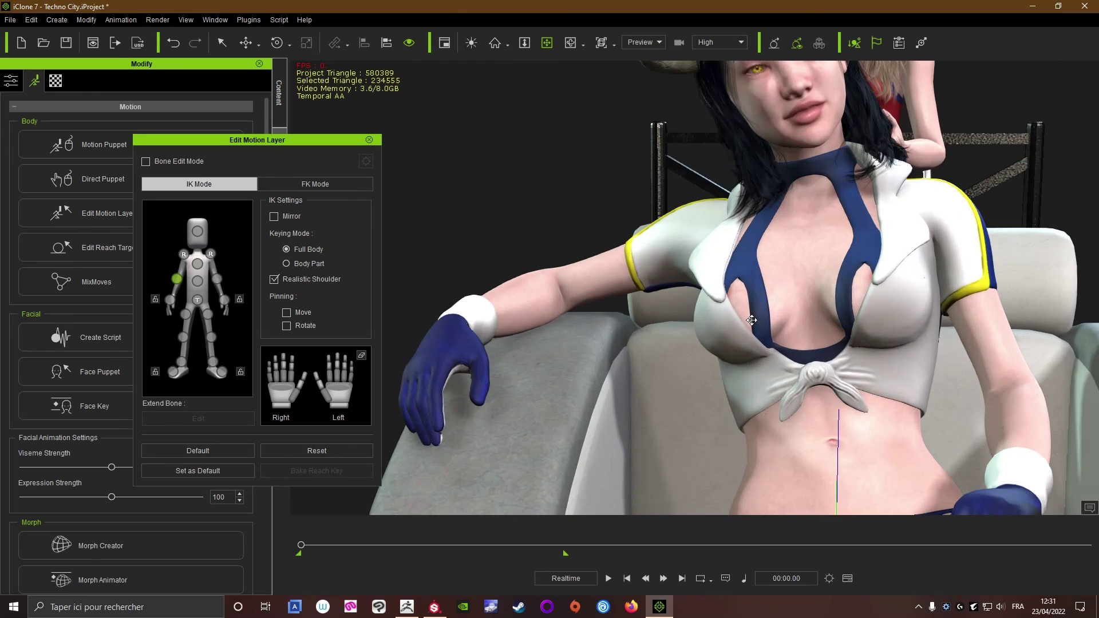
pyautogui.scroll(-5, 750, 319)
pyautogui.moveTo(750, 319); pyautogui.dragTo(469, 350, button='right')
pyautogui.scroll(2, 574, 319)
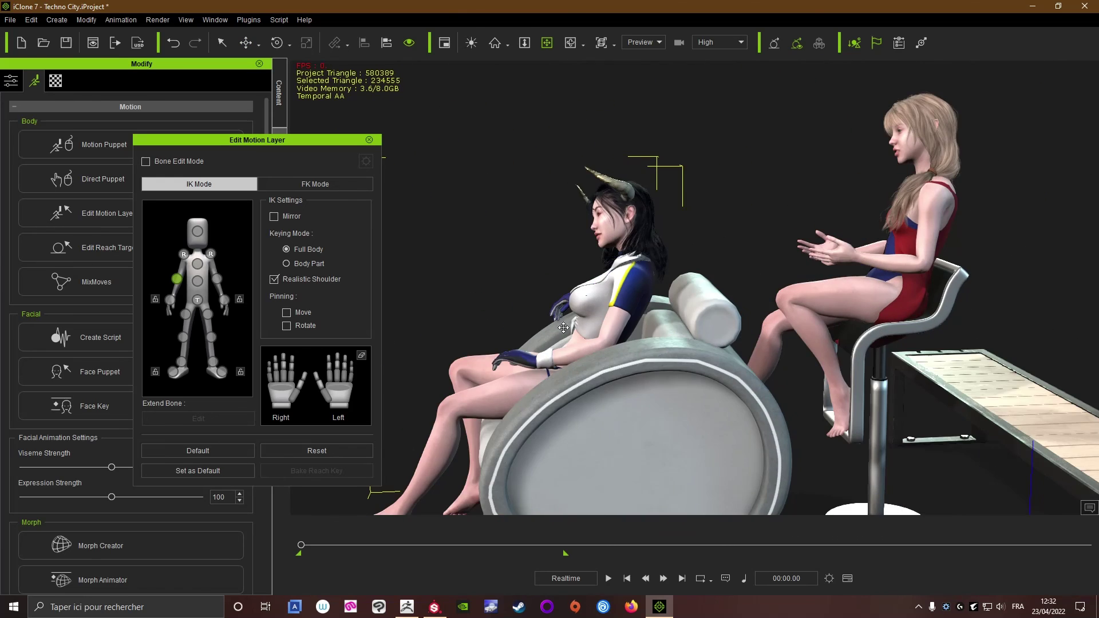
pyautogui.moveTo(564, 327); pyautogui.dragTo(566, 343, button='right')
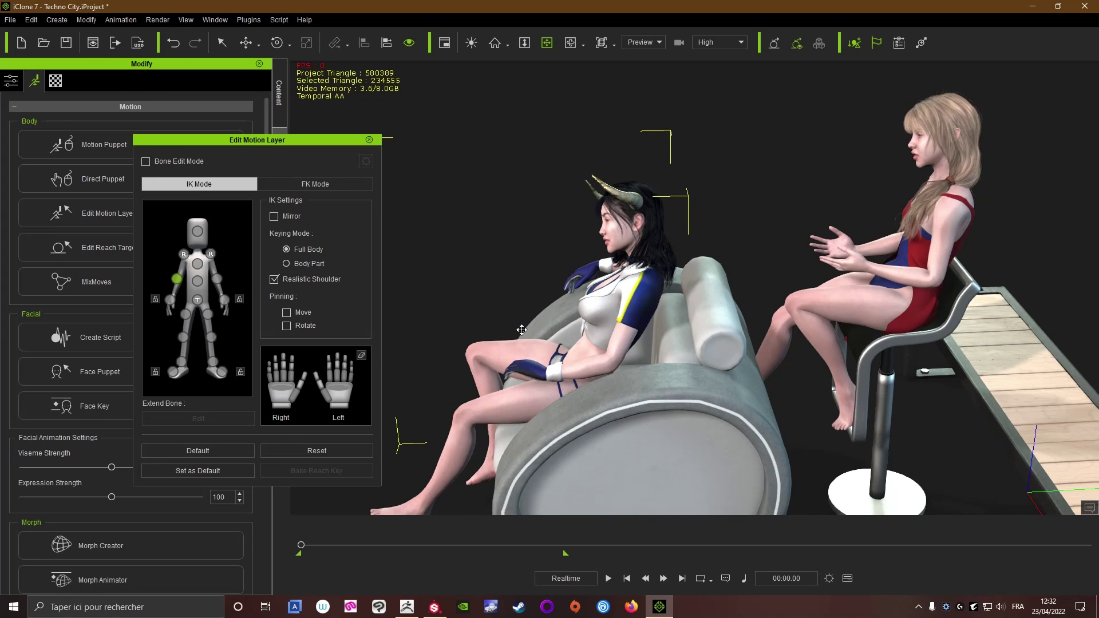
pyautogui.click(197, 300)
pyautogui.press('w')
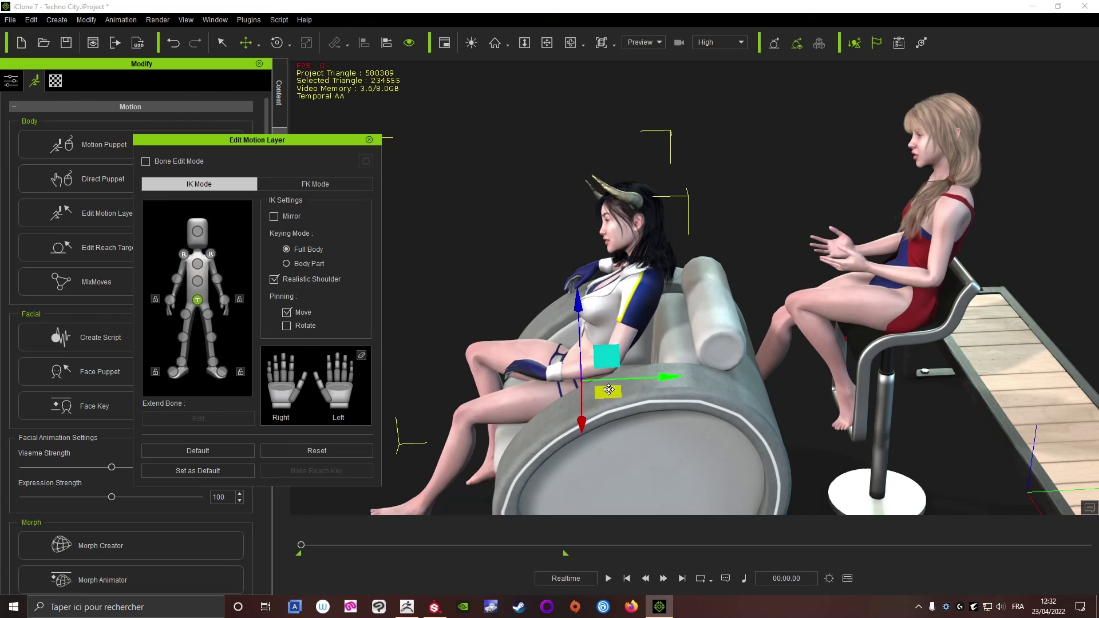
pyautogui.moveTo(608, 390); pyautogui.dragTo(640, 394)
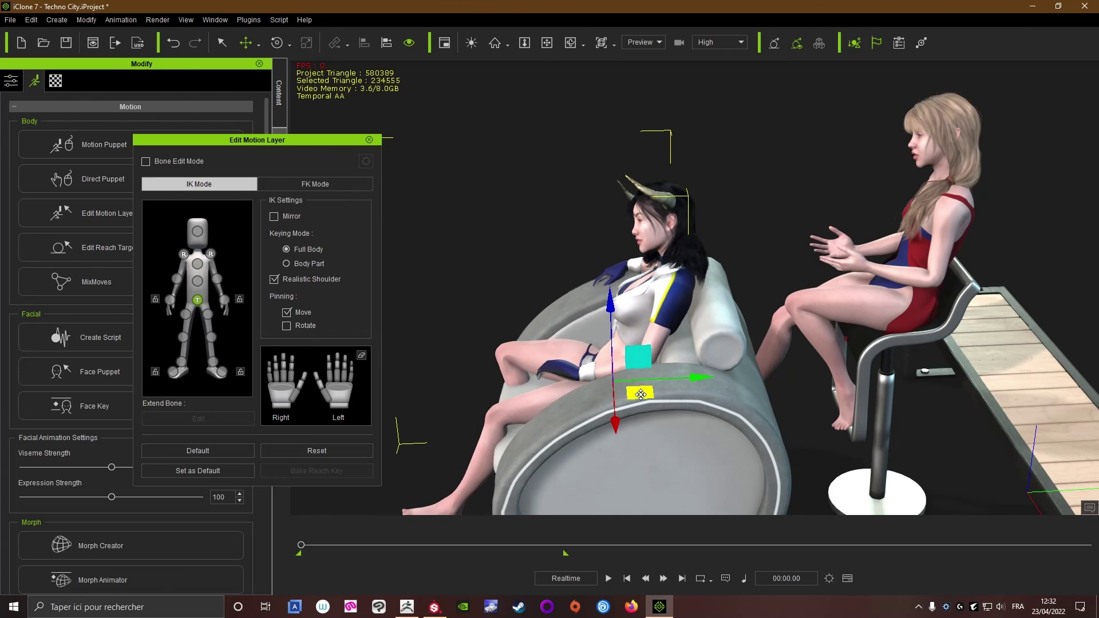
# Move JOY's left hand from her thigh out over the armrest and adjust her left elbow outward.
pyautogui.moveTo(575, 367); pyautogui.dragTo(692, 335, button='right')
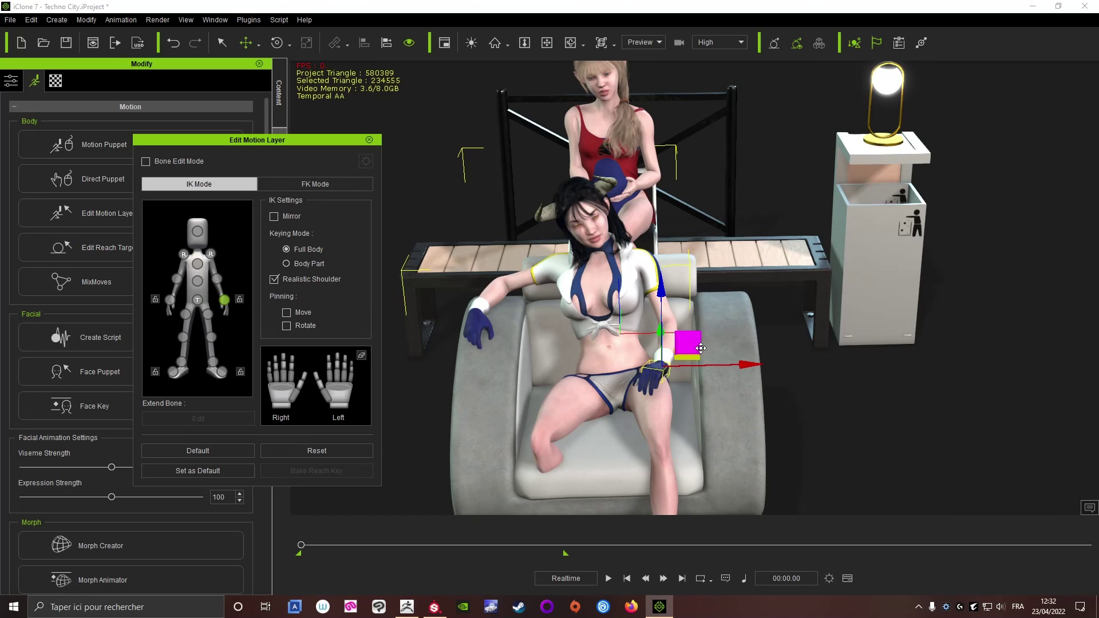
pyautogui.moveTo(702, 348); pyautogui.dragTo(760, 309)
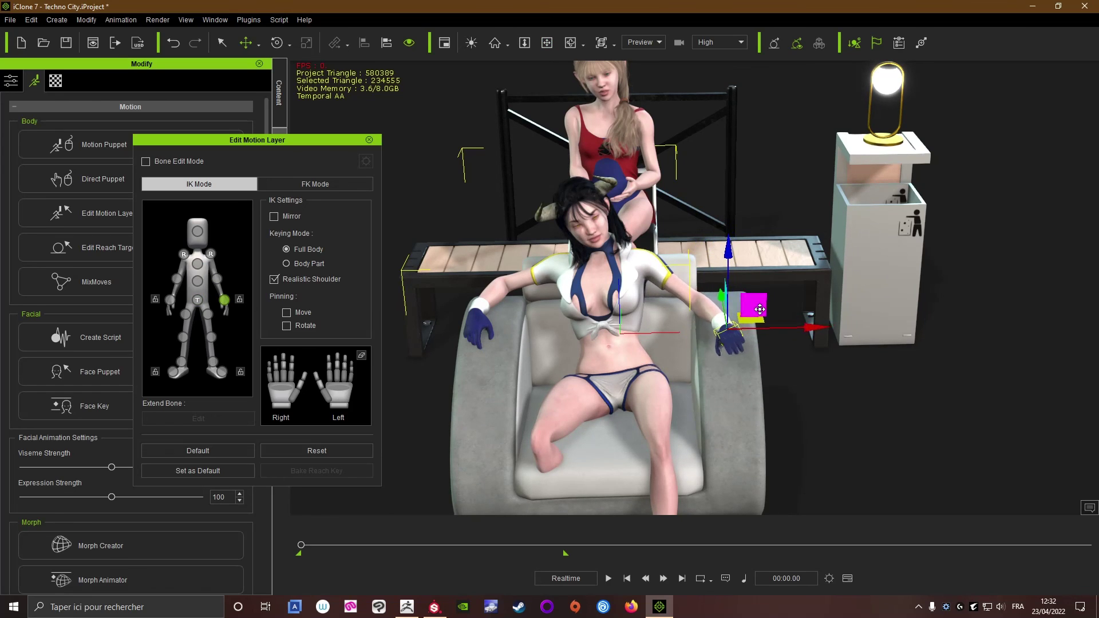
pyautogui.click(239, 299)
pyautogui.click(215, 280)
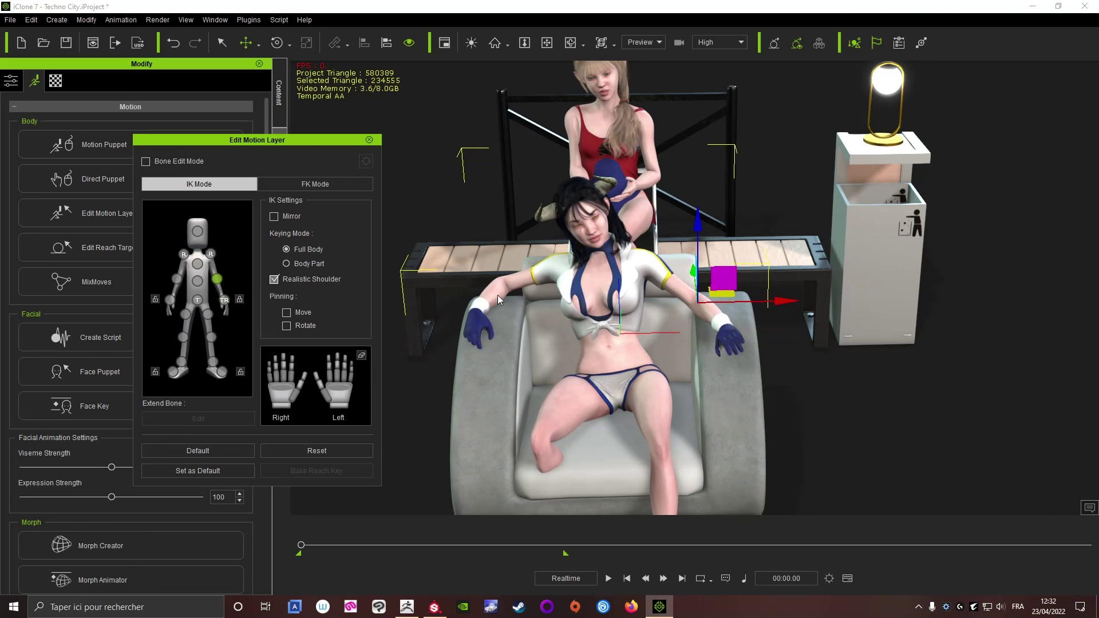
pyautogui.moveTo(723, 282); pyautogui.dragTo(746, 274)
pyautogui.keyDown('alt'); pyautogui.moveTo(744, 275); pyautogui.dragTo(318, 272, button='right'); pyautogui.keyUp('alt')
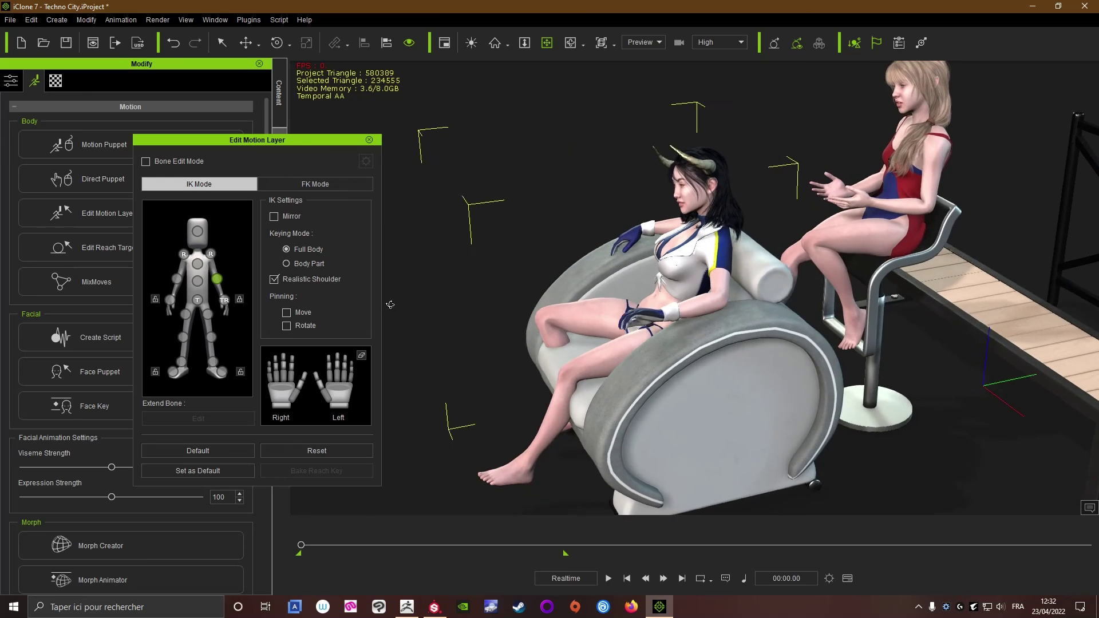
# Lower JOY's left hand toward the armrest and rotate it at the wrist to follow the curved surface.
pyautogui.click(239, 299)
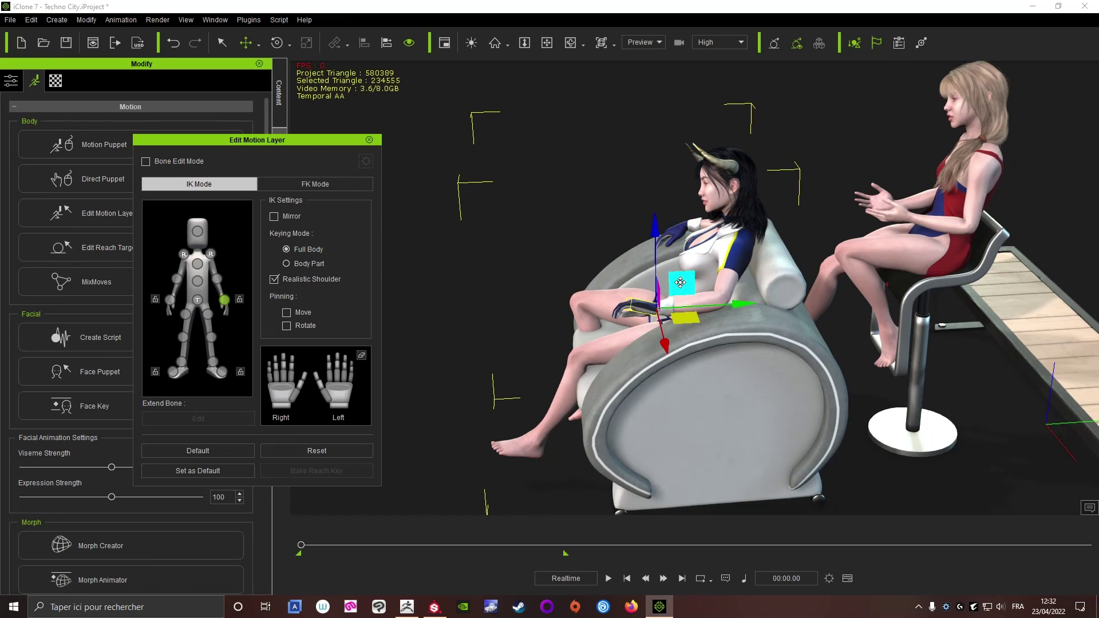
pyautogui.moveTo(681, 283); pyautogui.dragTo(689, 292)
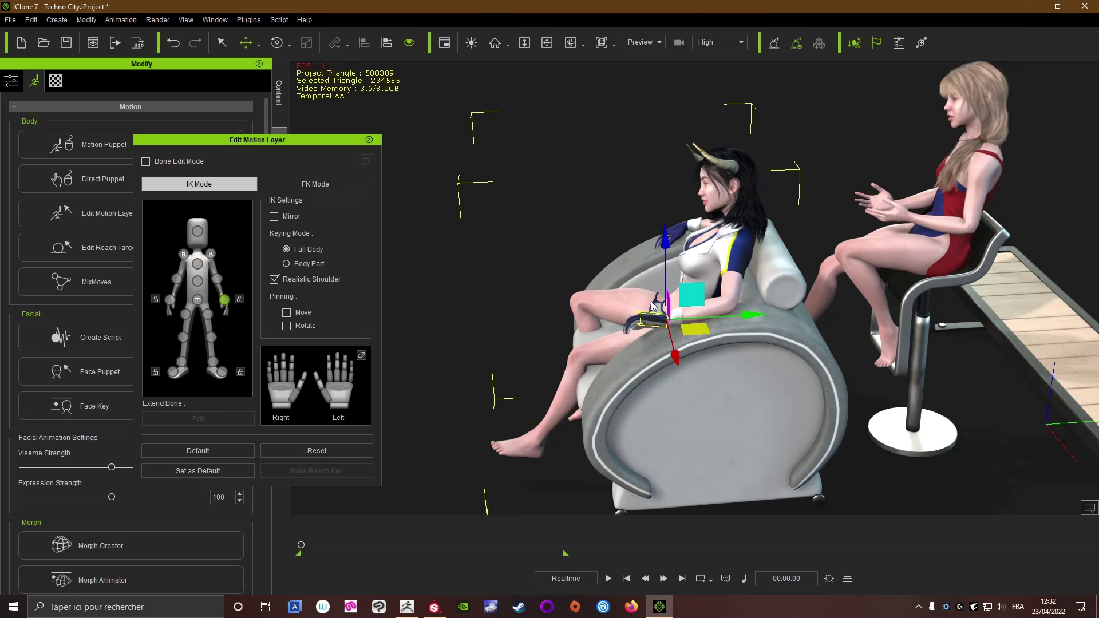
pyautogui.press('e')
pyautogui.moveTo(597, 287); pyautogui.dragTo(598, 301)
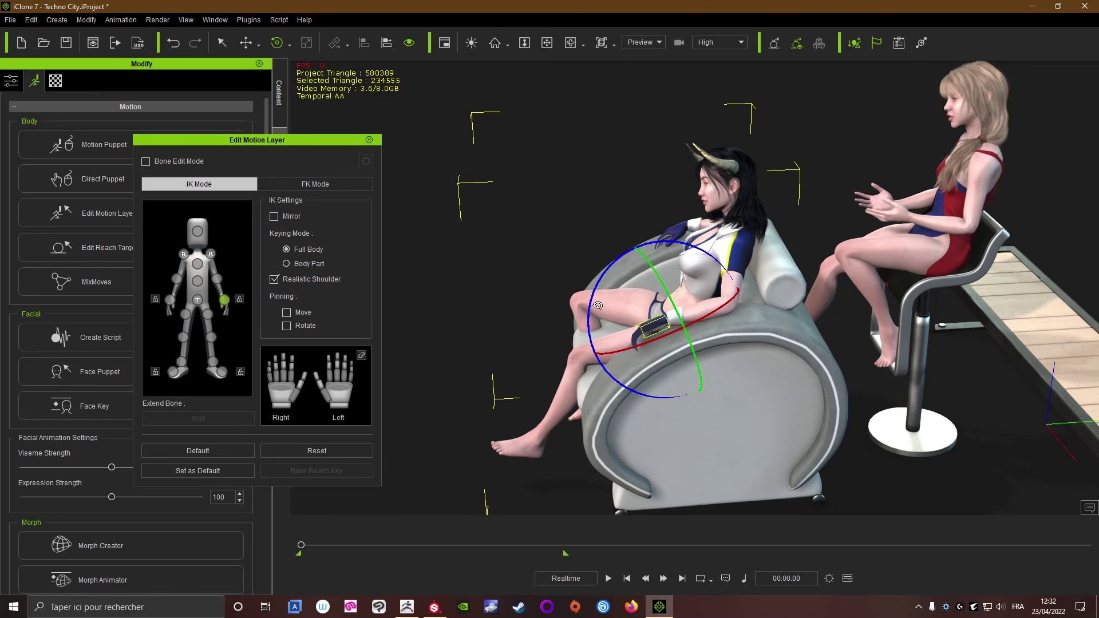
pyautogui.moveTo(664, 290); pyautogui.dragTo(671, 301)
# Rotate JOY's right hand at the wrist so it lies more naturally over the armrest.
pyautogui.keyDown('alt'); pyautogui.moveTo(671, 301); pyautogui.dragTo(847, 335, button='right'); pyautogui.keyUp('alt')
pyautogui.keyDown('alt'); pyautogui.moveTo(616, 360); pyautogui.dragTo(582, 344); pyautogui.keyUp('alt')
pyautogui.moveTo(581, 345); pyautogui.dragTo(448, 317, button='right')
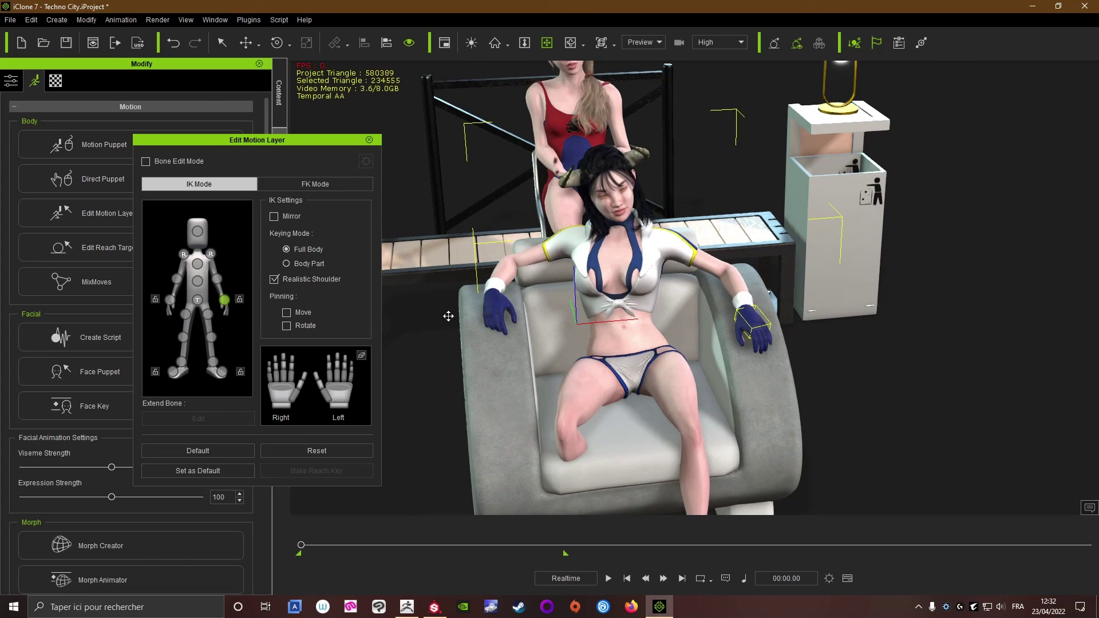
pyautogui.click(170, 301)
pyautogui.press('e')
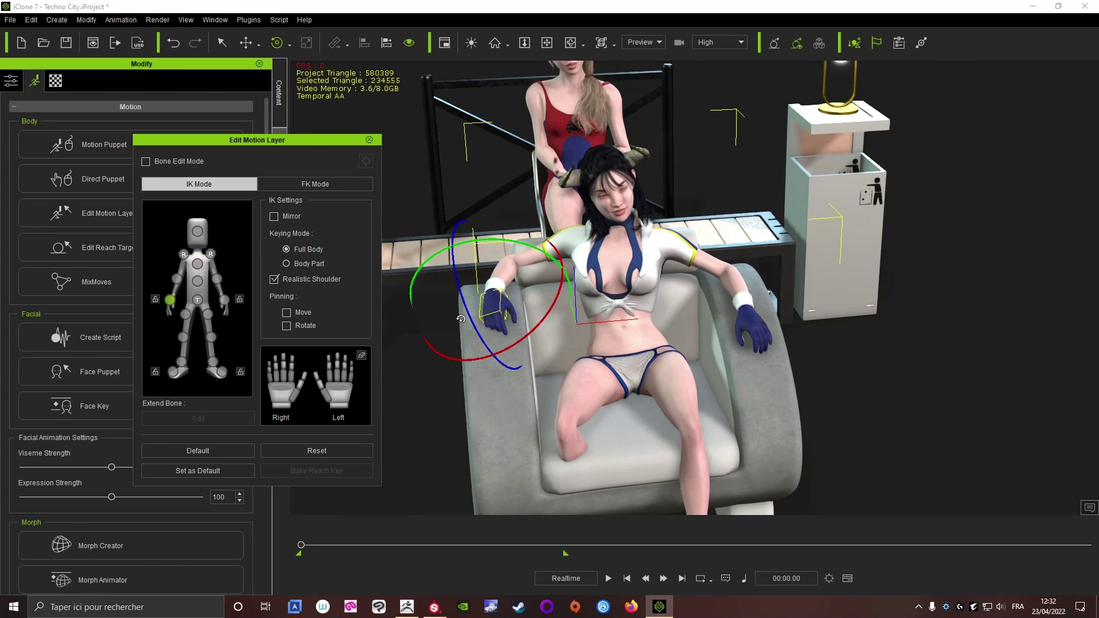
pyautogui.moveTo(461, 319); pyautogui.dragTo(475, 298)
pyautogui.moveTo(506, 229); pyautogui.dragTo(524, 229)
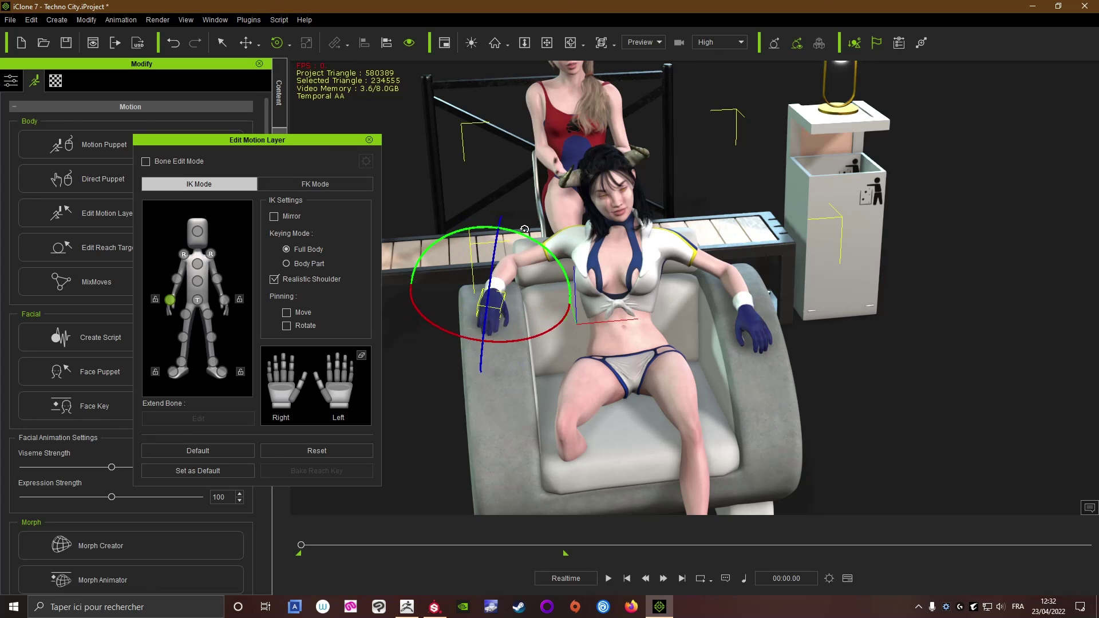
pyautogui.press('x')
# Swing JOY's right lower leg forward at the knee, clear of the seat cushion.
pyautogui.moveTo(547, 262); pyautogui.dragTo(505, 325, button='right')
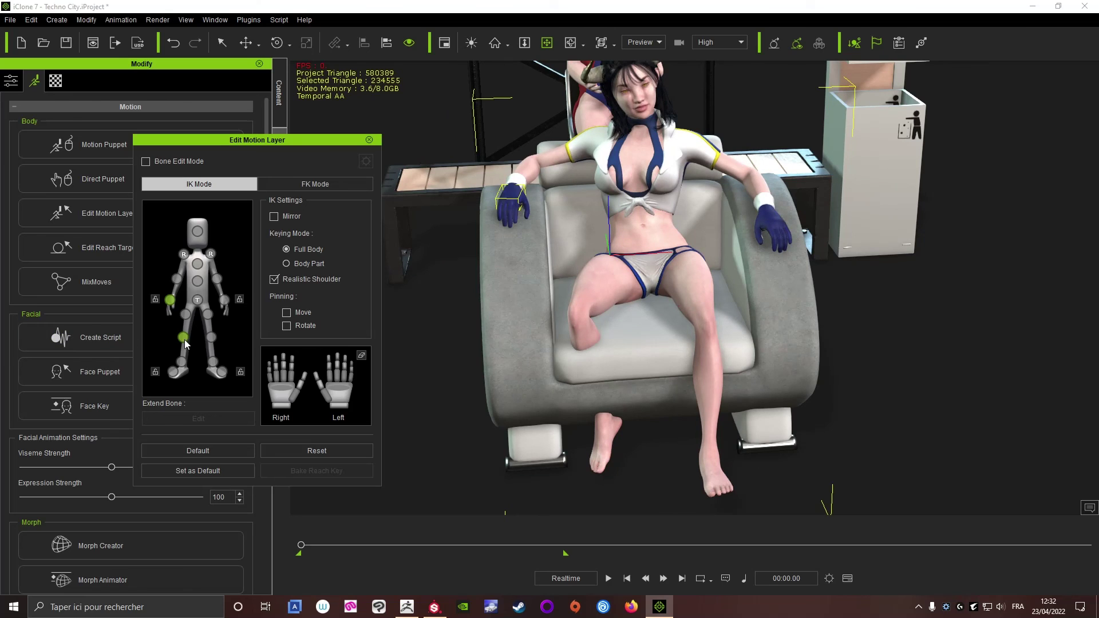
pyautogui.press('e')
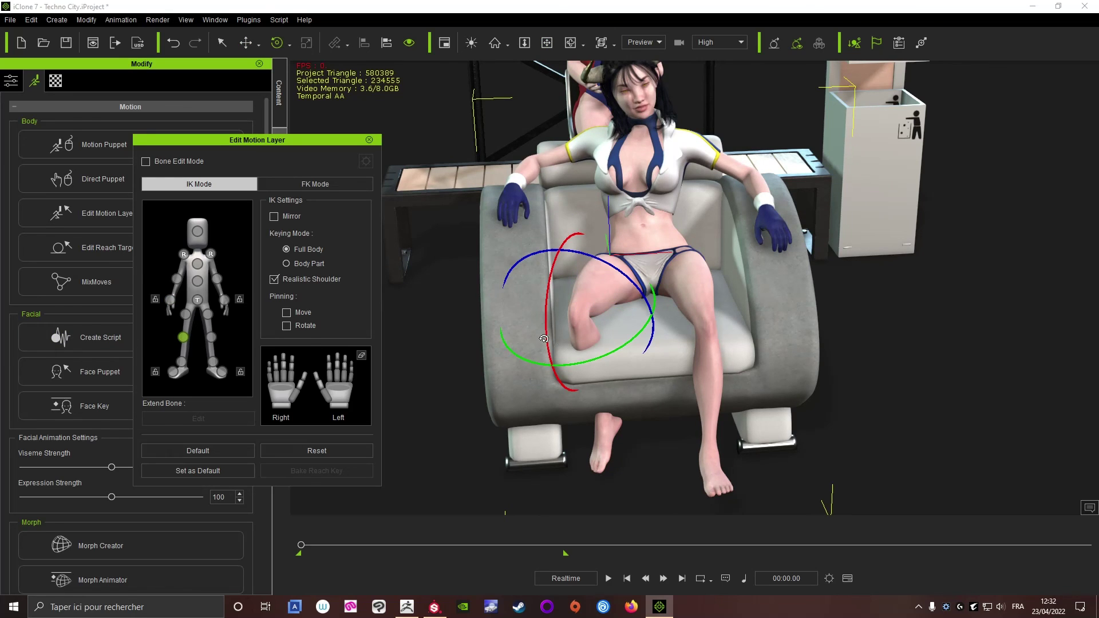
pyautogui.moveTo(544, 339); pyautogui.dragTo(547, 315)
pyautogui.moveTo(547, 315); pyautogui.dragTo(441, 285, button='right')
pyautogui.moveTo(441, 285); pyautogui.dragTo(532, 294, button='middle')
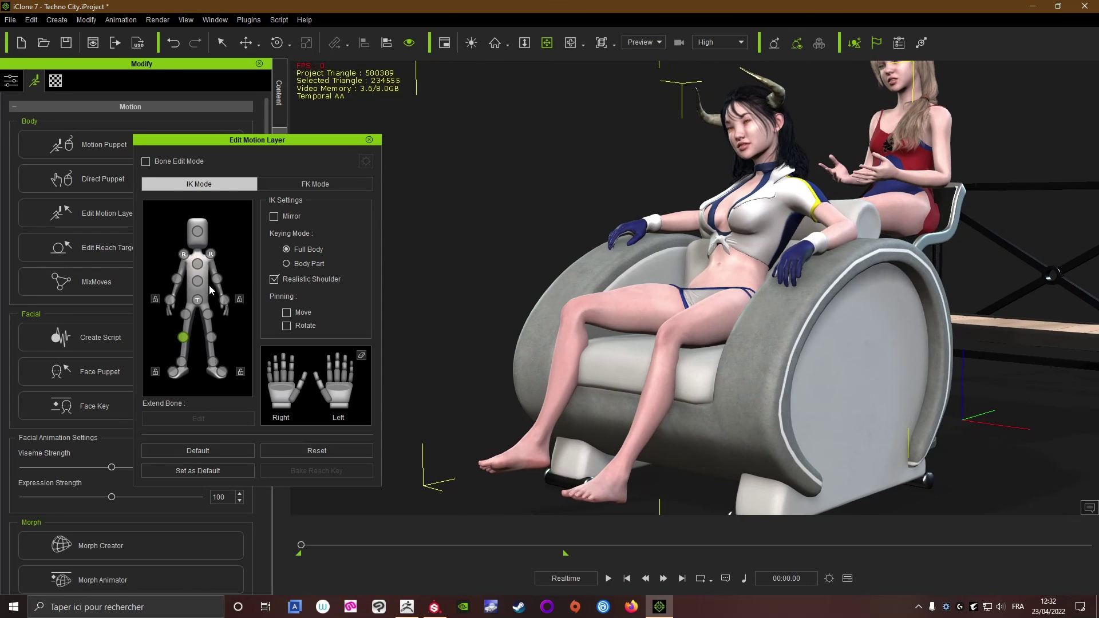
# Rotate JOY's right thigh down toward the seat cushion and adjust the right lower leg at the knee.
pyautogui.click(184, 314)
pyautogui.press('e')
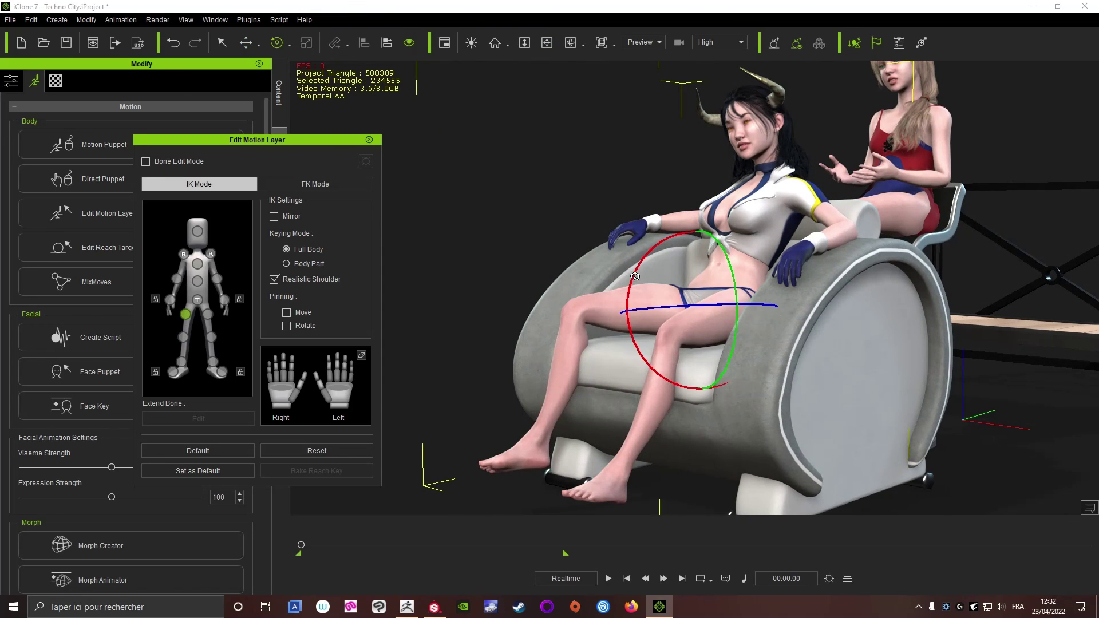
pyautogui.moveTo(635, 276); pyautogui.dragTo(634, 282)
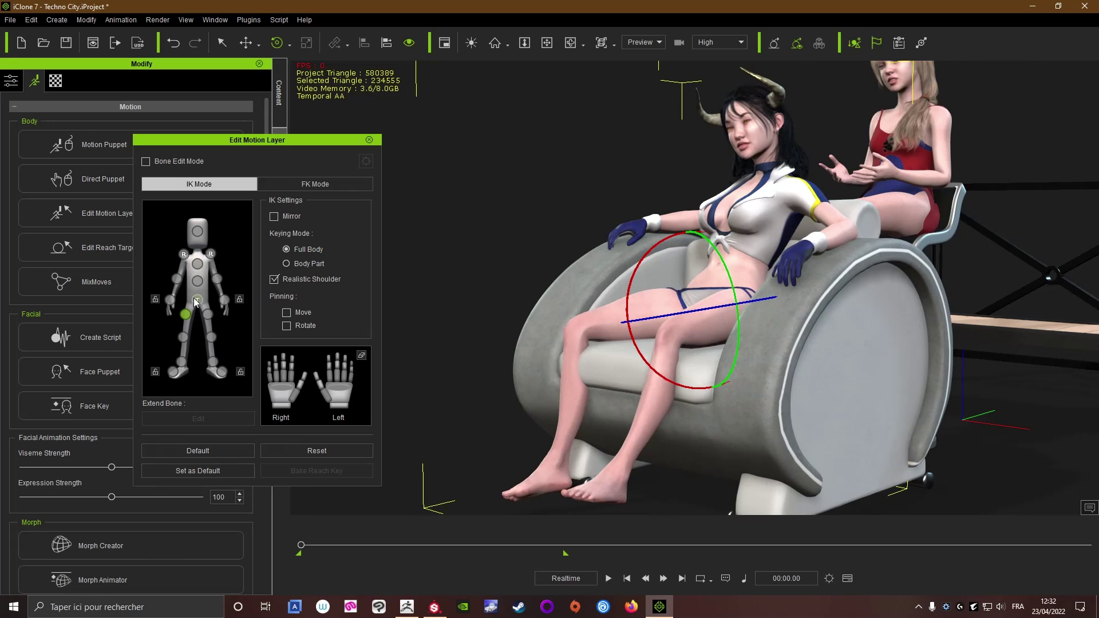
pyautogui.click(183, 337)
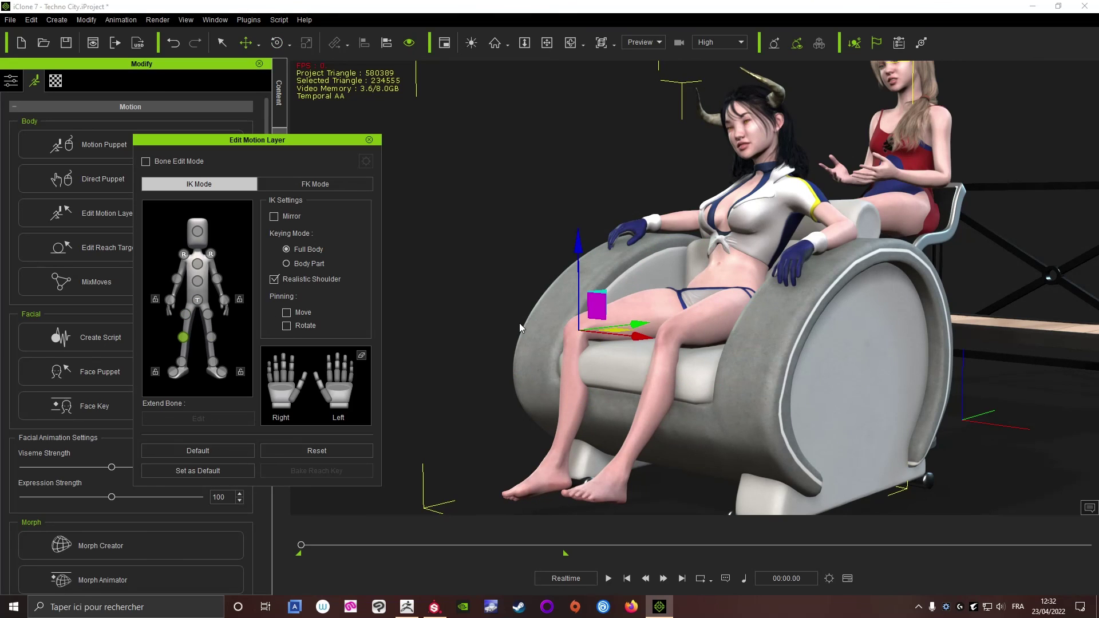
pyautogui.moveTo(500, 352); pyautogui.dragTo(490, 331)
# Rotate JOY's tilted head upright so that her face looks straight ahead.
pyautogui.keyDown('alt'); pyautogui.moveTo(517, 314); pyautogui.dragTo(670, 224, button='right'); pyautogui.keyUp('alt')
pyautogui.moveTo(670, 223)
pyautogui.keyDown('alt'); pyautogui.mouseDown()
pyautogui.moveTo(670, 240)
pyautogui.moveTo(661, 225)
pyautogui.mouseUp(); pyautogui.keyUp('alt')
pyautogui.scroll(5, 661, 225)
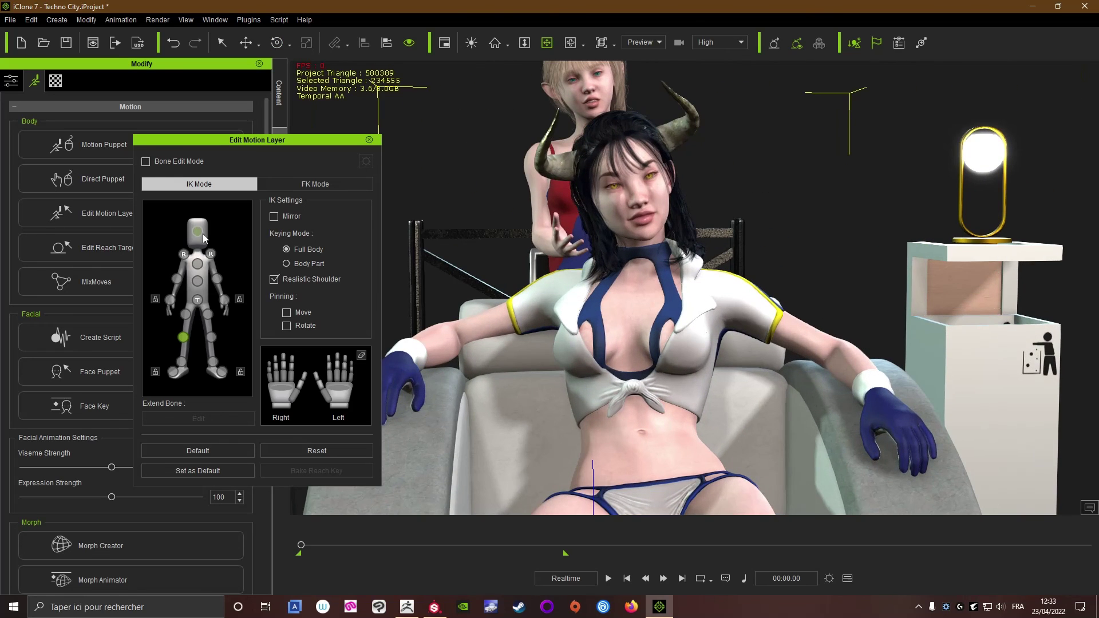
pyautogui.click(198, 233)
pyautogui.press('e')
pyautogui.moveTo(560, 185); pyautogui.dragTo(555, 175)
pyautogui.moveTo(615, 218); pyautogui.dragTo(616, 219)
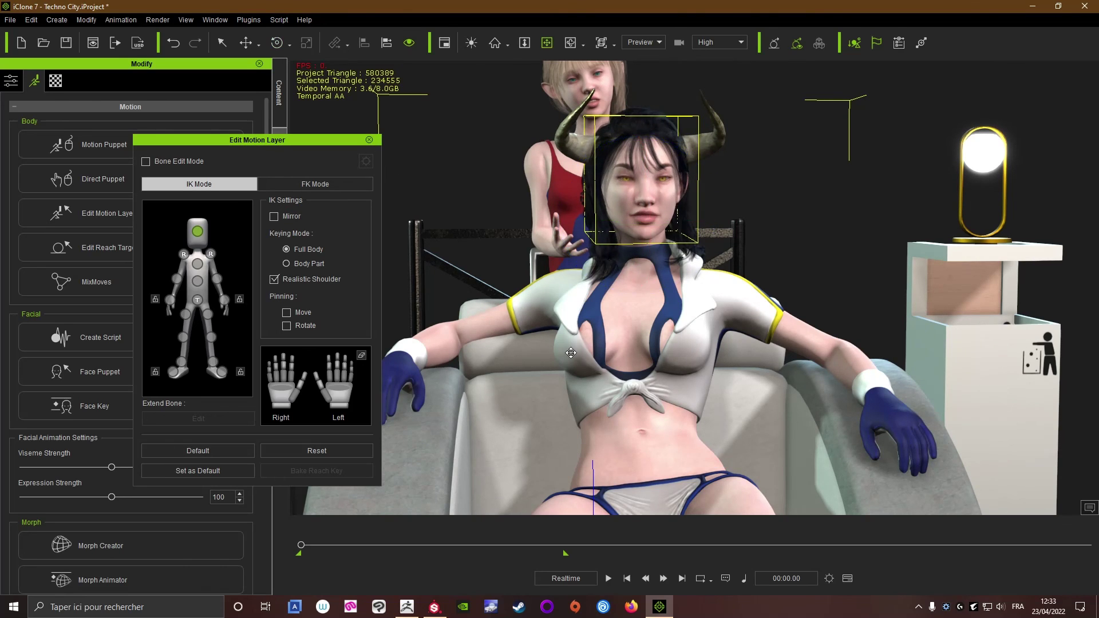
# Move JOY's right elbow forward, adjust her right hand, and rotate the forearm down onto the armrest.
pyautogui.keyDown('alt'); pyautogui.moveTo(458, 327); pyautogui.dragTo(685, 360, button='right'); pyautogui.keyUp('alt')
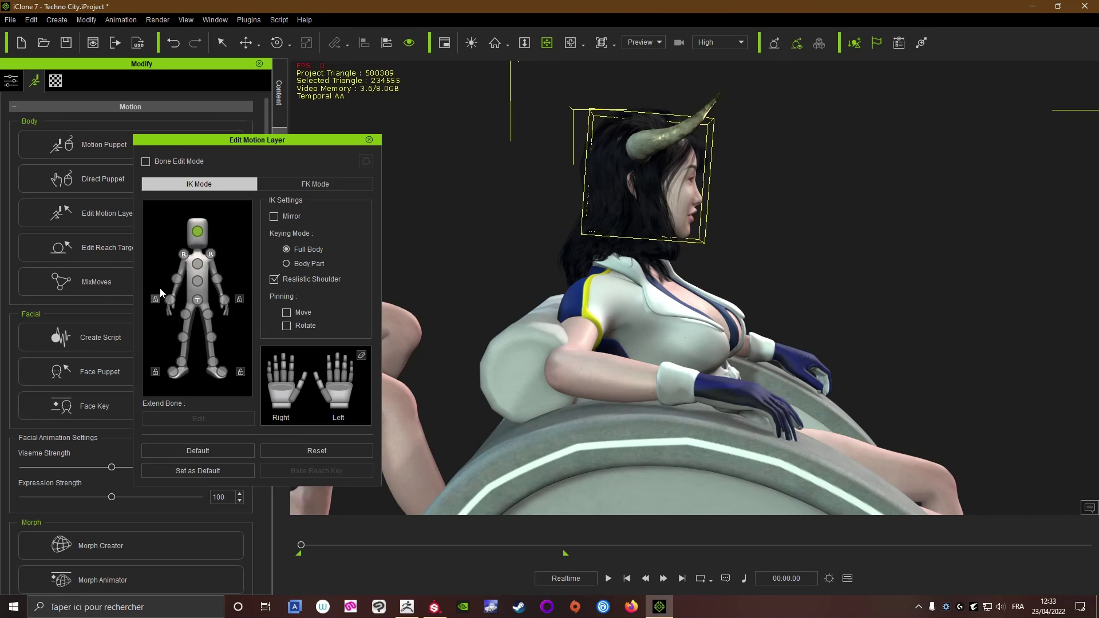
pyautogui.click(175, 281)
pyautogui.moveTo(538, 347); pyautogui.dragTo(590, 352)
pyautogui.click(170, 300)
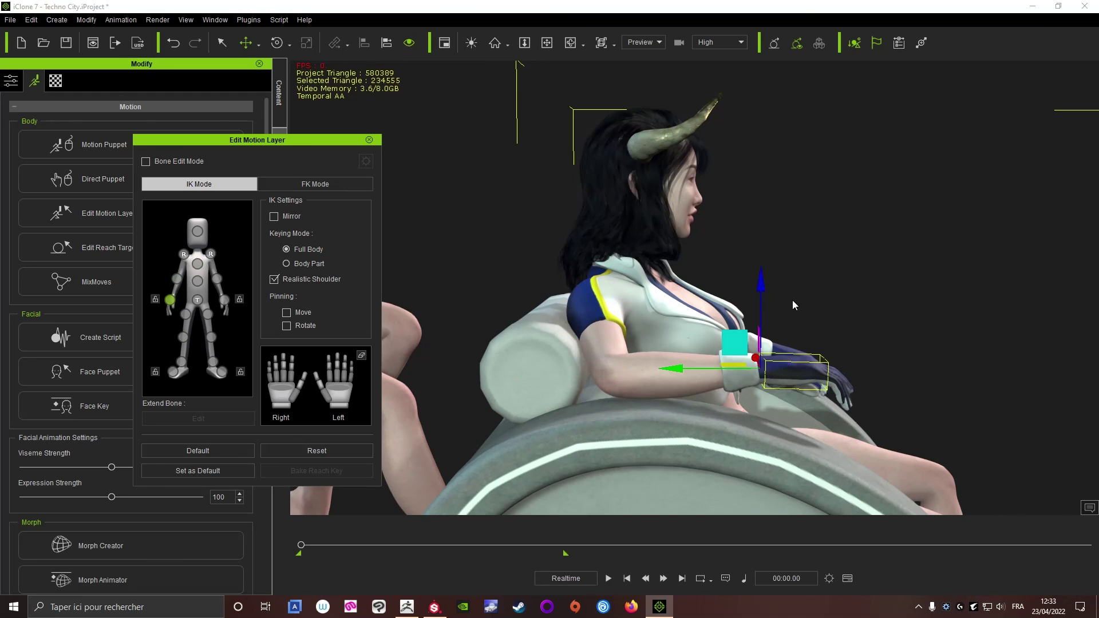
pyautogui.moveTo(738, 346)
pyautogui.mouseDown()
pyautogui.moveTo(731, 375)
pyautogui.moveTo(738, 342)
pyautogui.mouseUp()
pyautogui.click(177, 280)
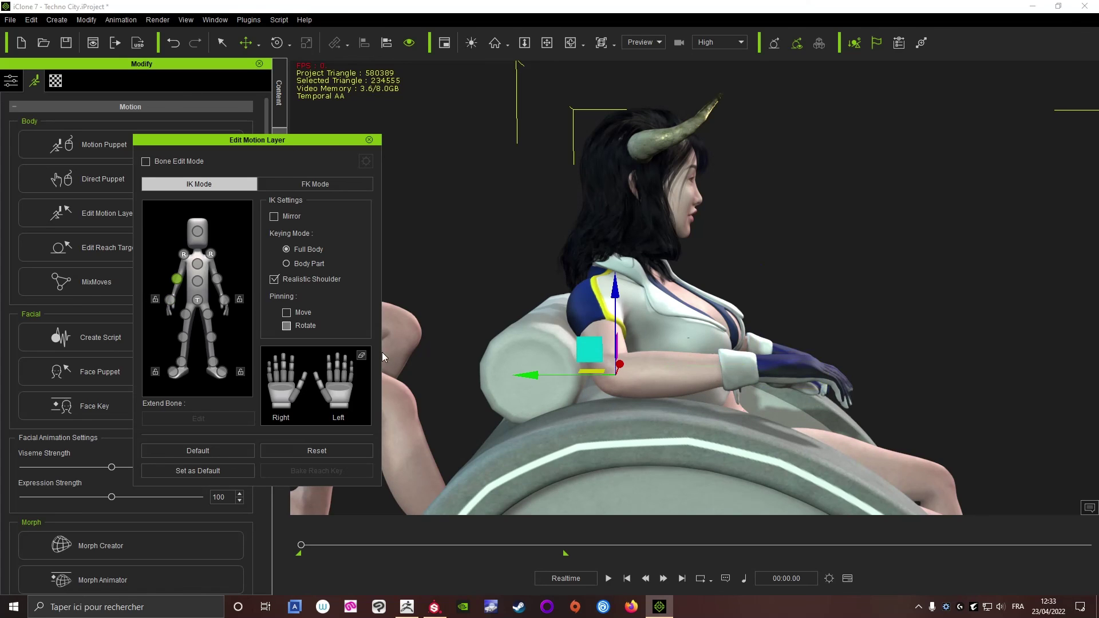
pyautogui.moveTo(558, 323); pyautogui.dragTo(562, 311)
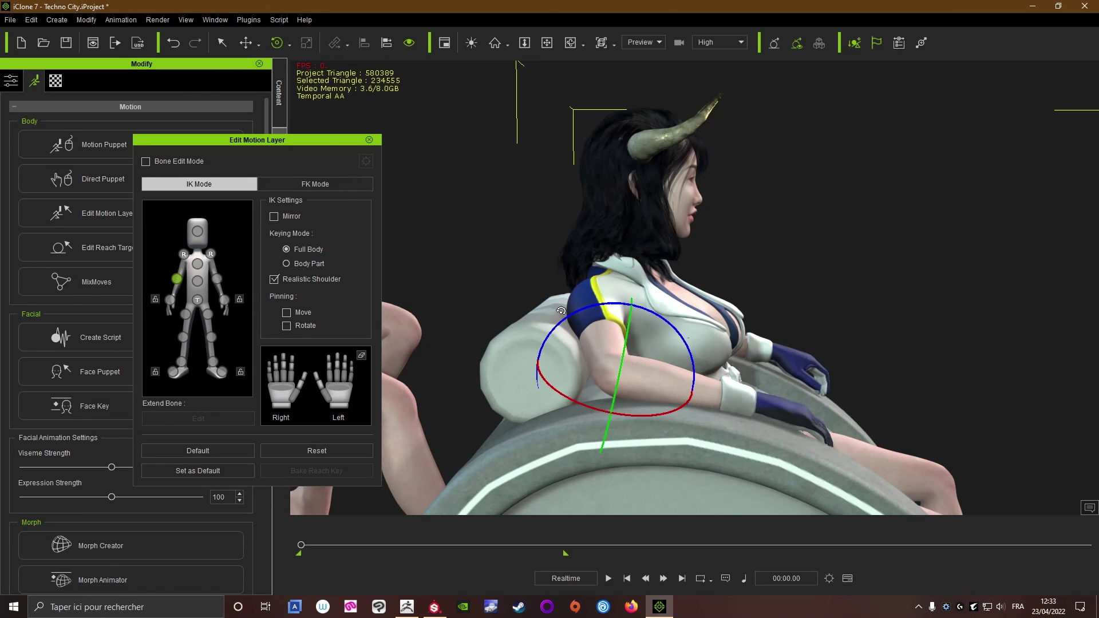
pyautogui.moveTo(677, 385); pyautogui.dragTo(628, 443, button='right')
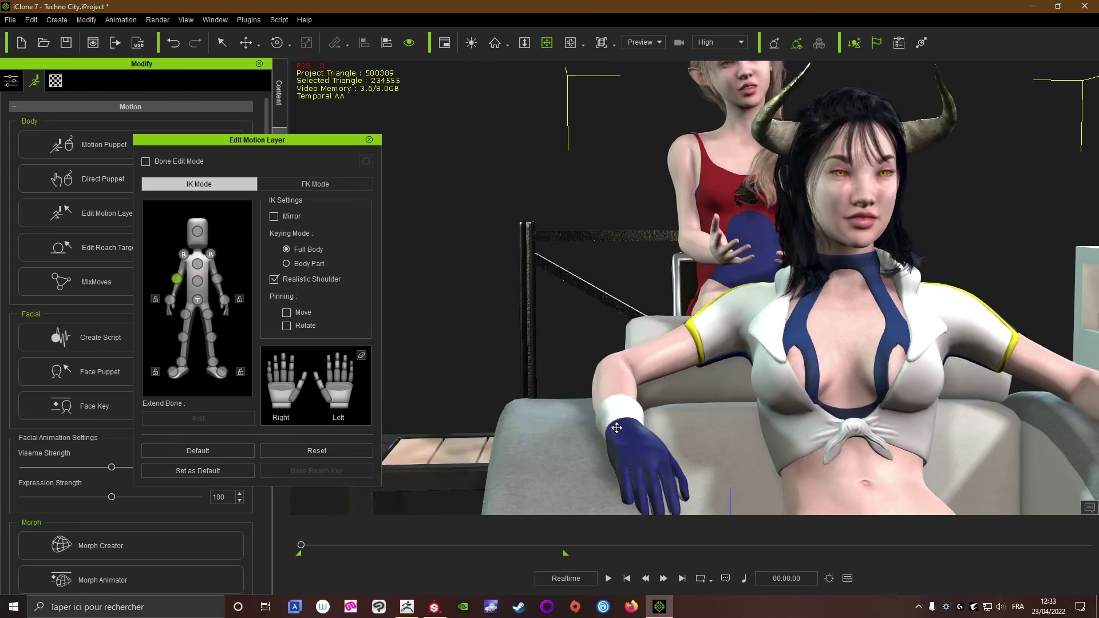
# Move JOY's right hand up and outward onto the top of the chair's armrest.
pyautogui.moveTo(628, 442); pyautogui.dragTo(566, 368)
pyautogui.scroll(-3, 589, 352)
pyautogui.click(172, 300)
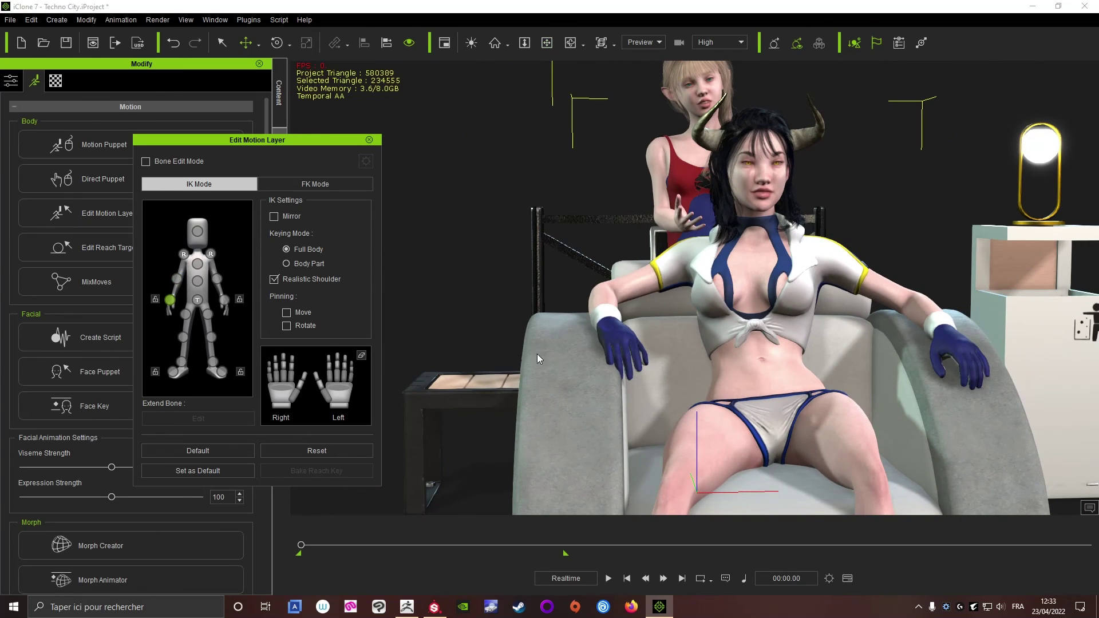
pyautogui.moveTo(624, 322); pyautogui.dragTo(606, 292)
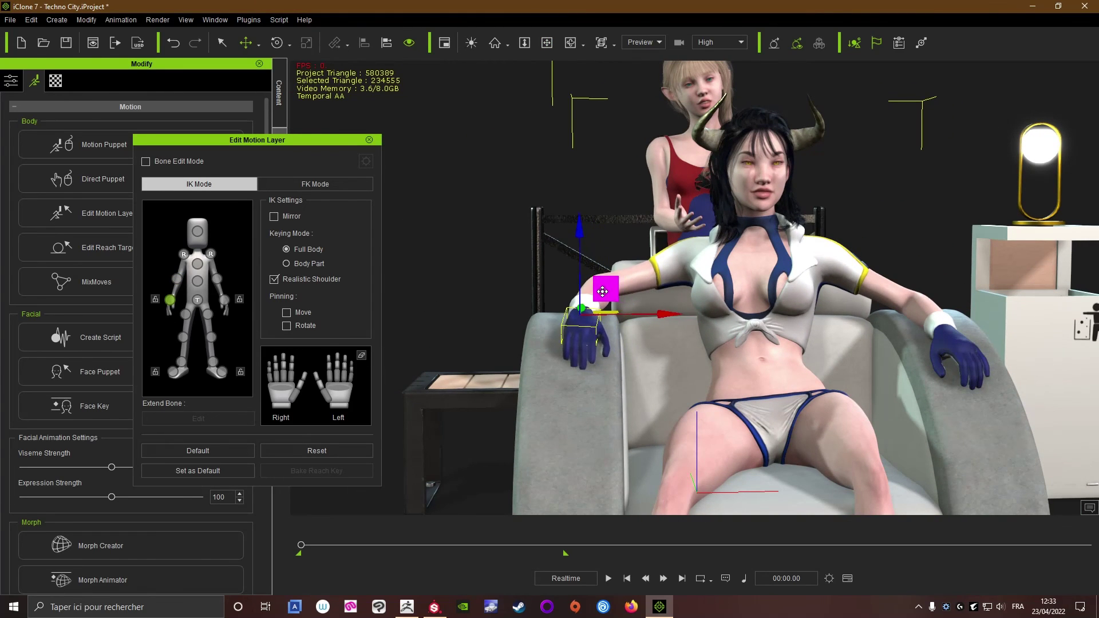
pyautogui.keyDown('alt'); pyautogui.moveTo(602, 291); pyautogui.dragTo(579, 364, button='right'); pyautogui.keyUp('alt')
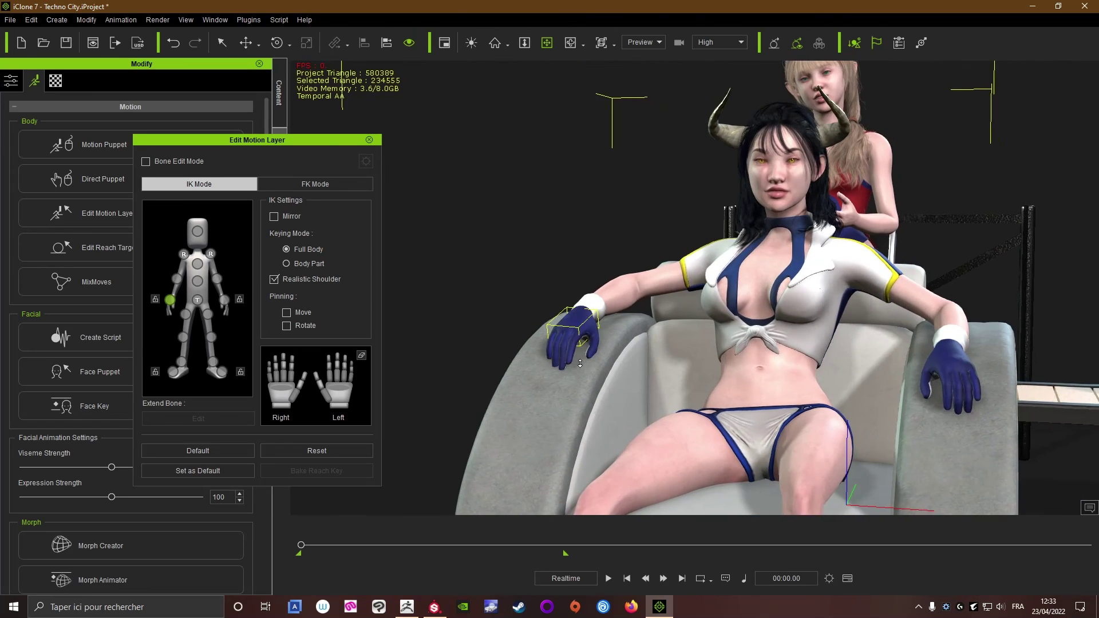
# Close the motion layer editor and save the Techno City project.
pyautogui.scroll(-8, 580, 363)
pyautogui.keyDown('alt'); pyautogui.moveTo(675, 391); pyautogui.dragTo(271, 333, button='right'); pyautogui.keyUp('alt')
pyautogui.click(369, 141)
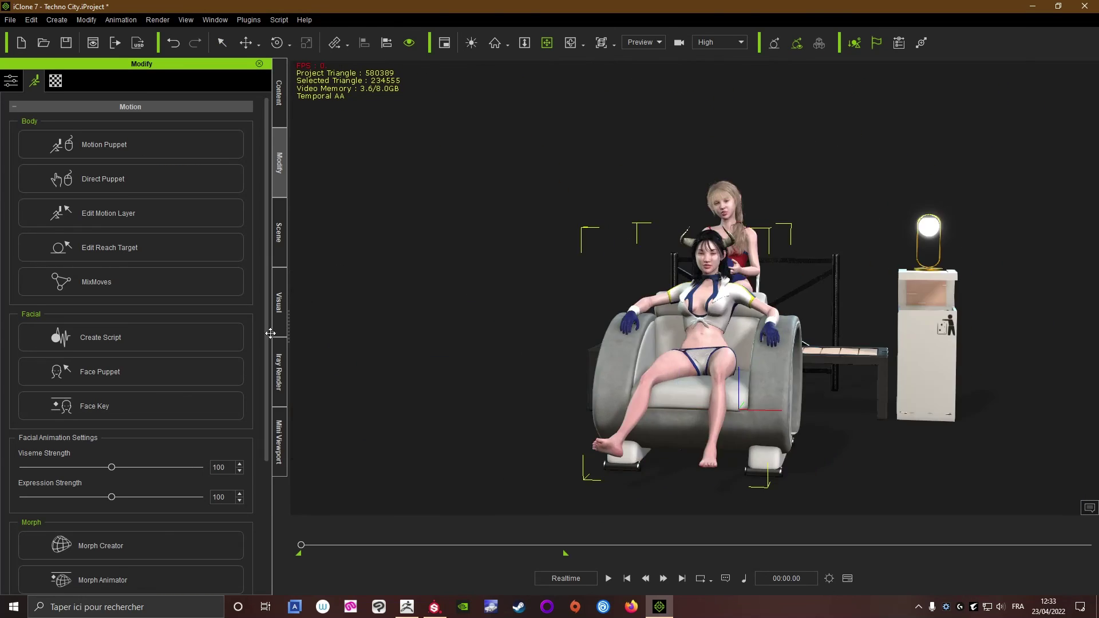
pyautogui.click(64, 42)
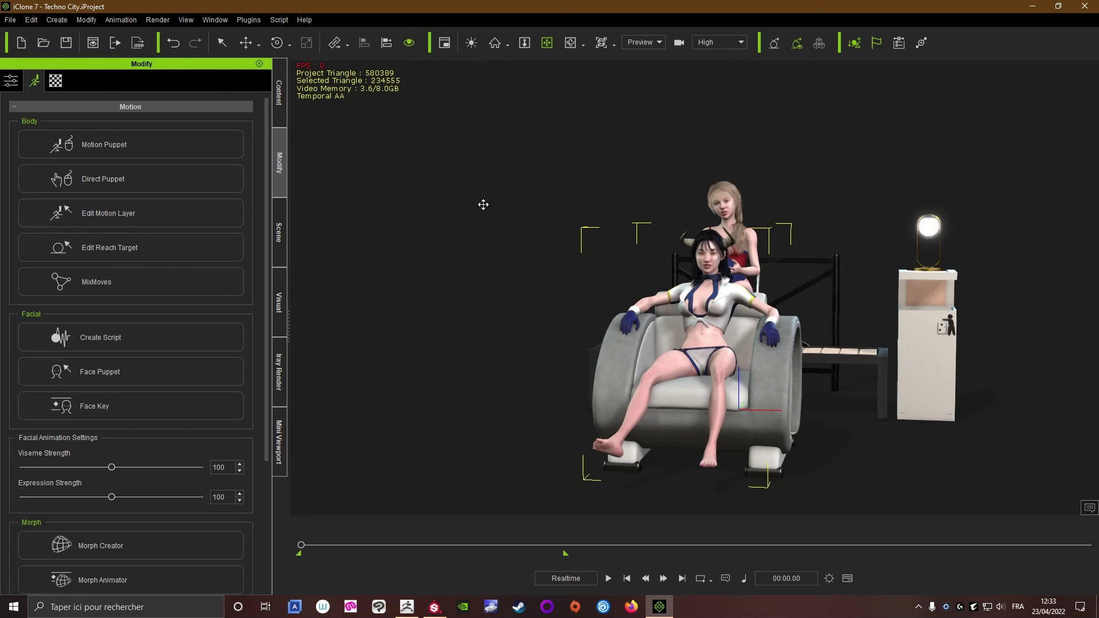
# Hide the LIRAY avatar in the scene list and collapse JOY's item tree.
pyautogui.scroll(4, 628, 291)
pyautogui.scroll(-3, 627, 291)
pyautogui.keyDown('alt'); pyautogui.moveTo(627, 291); pyautogui.dragTo(687, 344, button='right'); pyautogui.keyUp('alt')
pyautogui.click(277, 241)
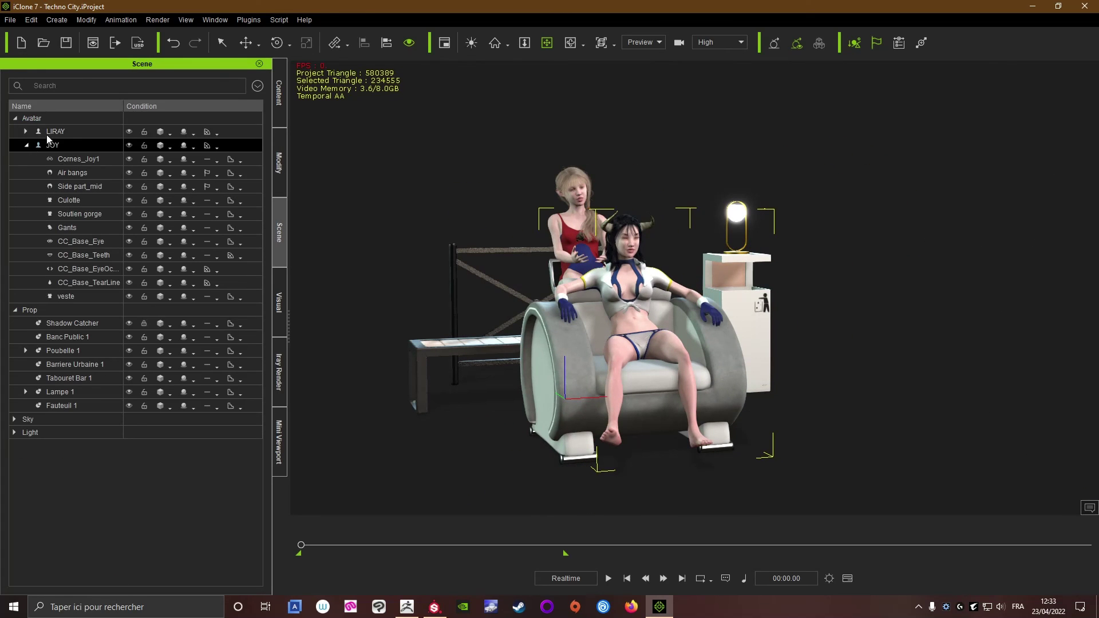
pyautogui.click(129, 132)
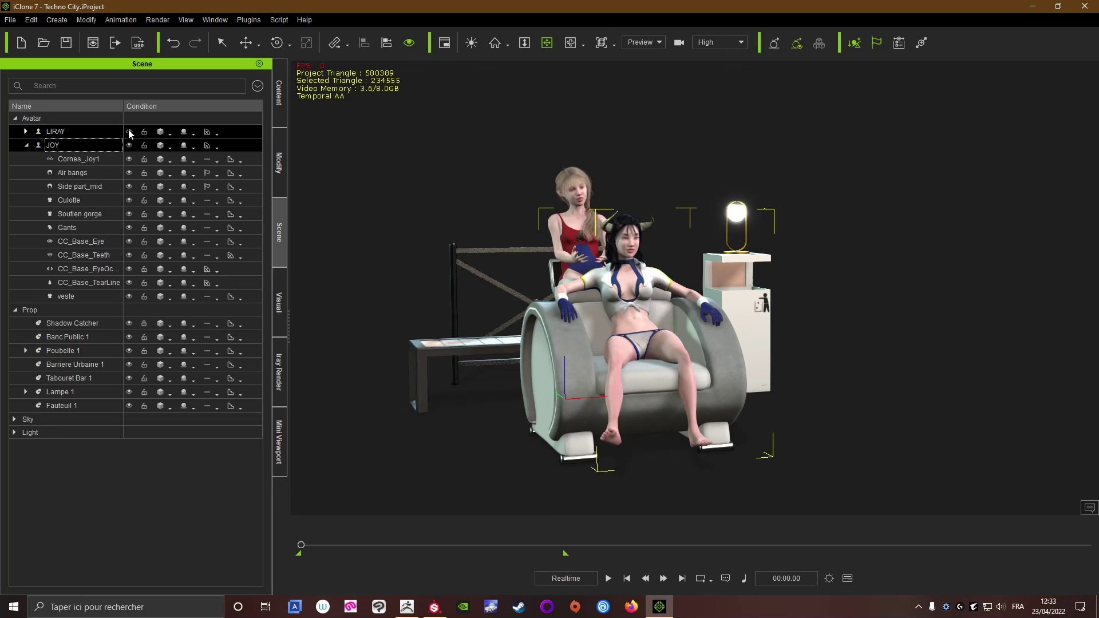
pyautogui.click(25, 145)
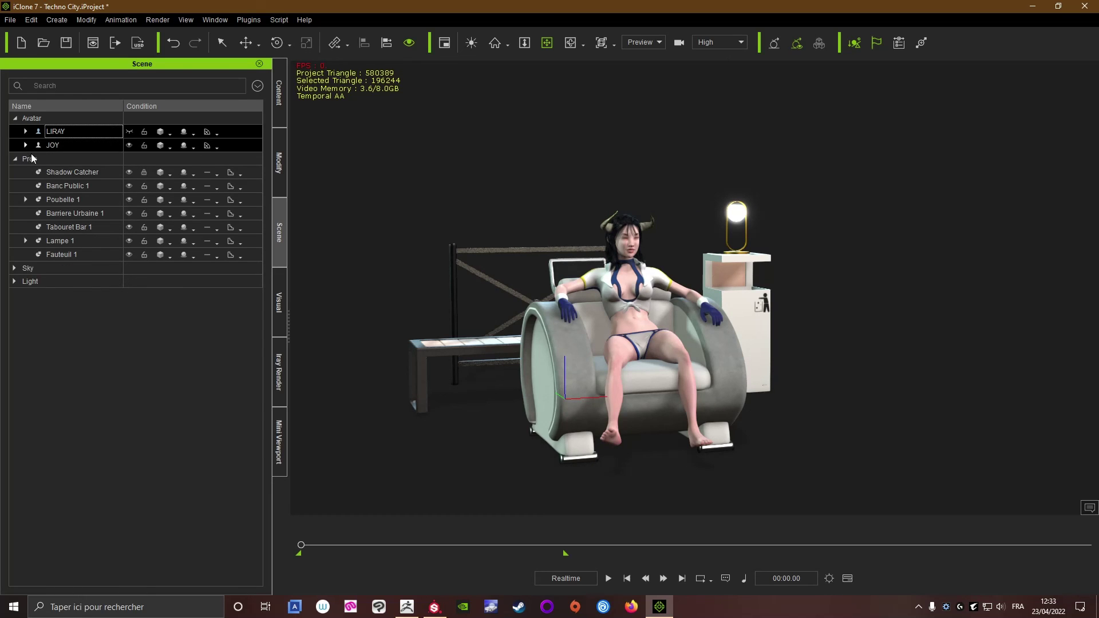
# Hide the props Banc Public 1, Poubelle 1, Barriere Urbaine 1, Tabouret Bar 1 and Lampe 1.
pyautogui.click(50, 173)
pyautogui.click(66, 187)
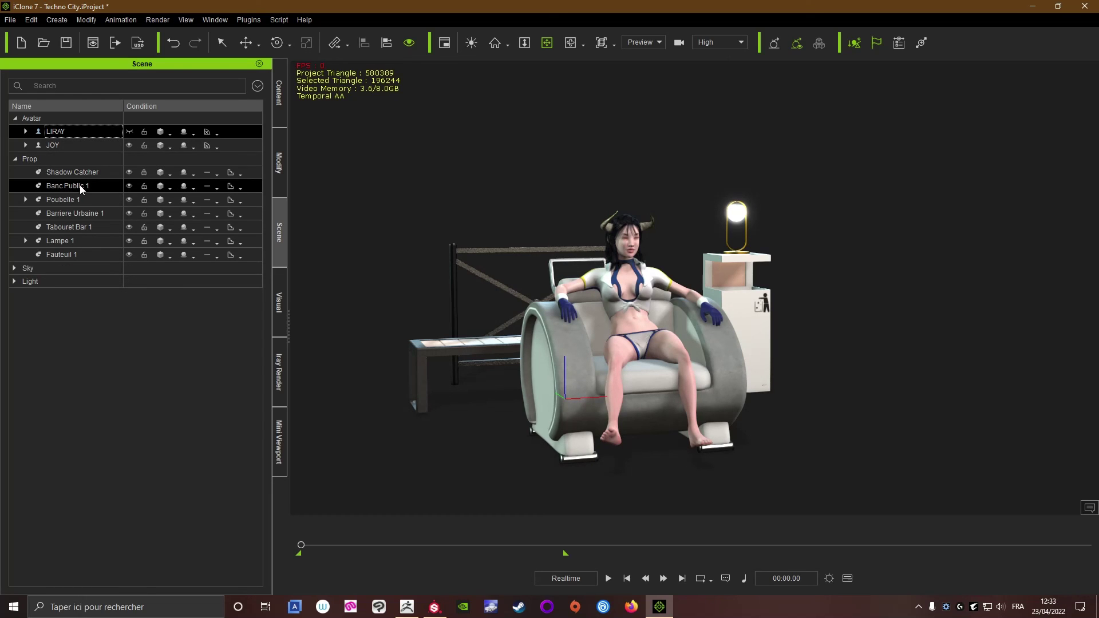
pyautogui.click(128, 187)
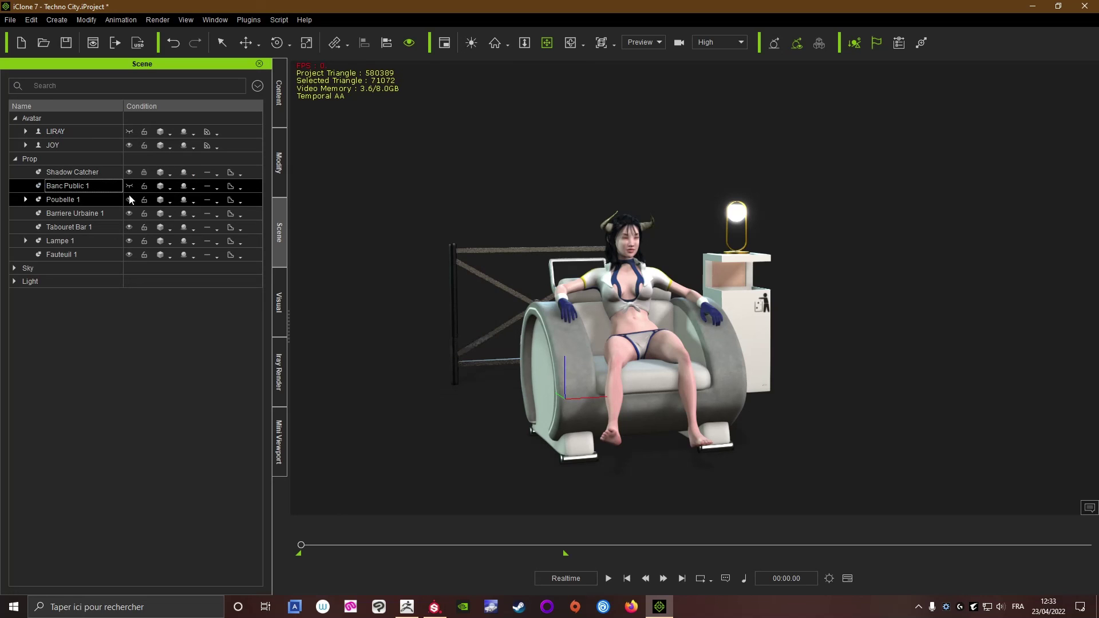
pyautogui.click(128, 199)
pyautogui.click(129, 213)
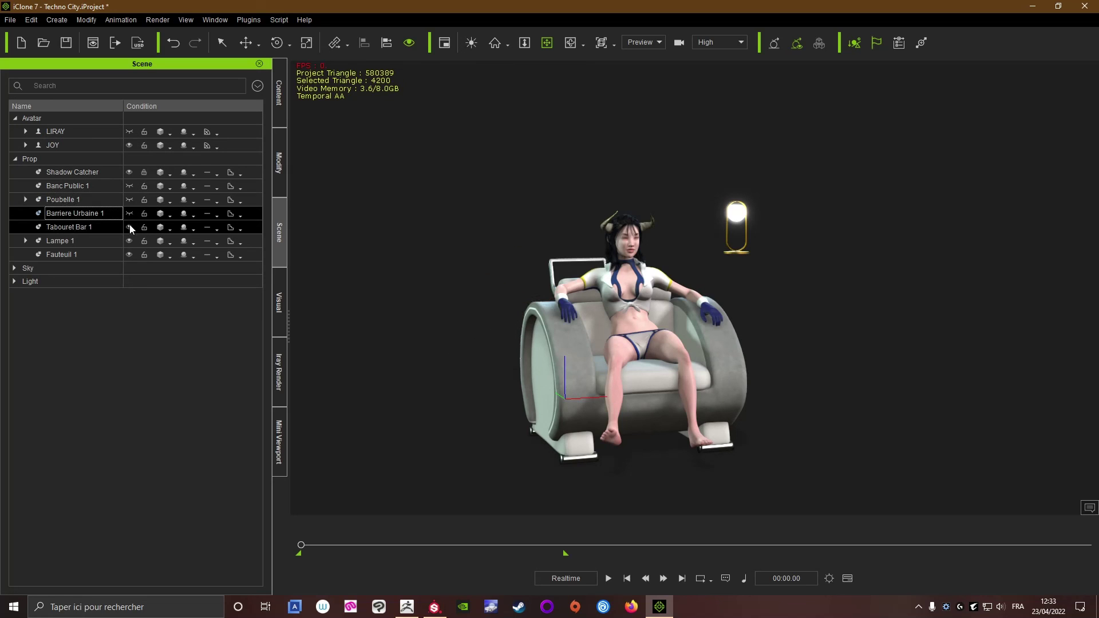
pyautogui.click(130, 226)
pyautogui.click(129, 241)
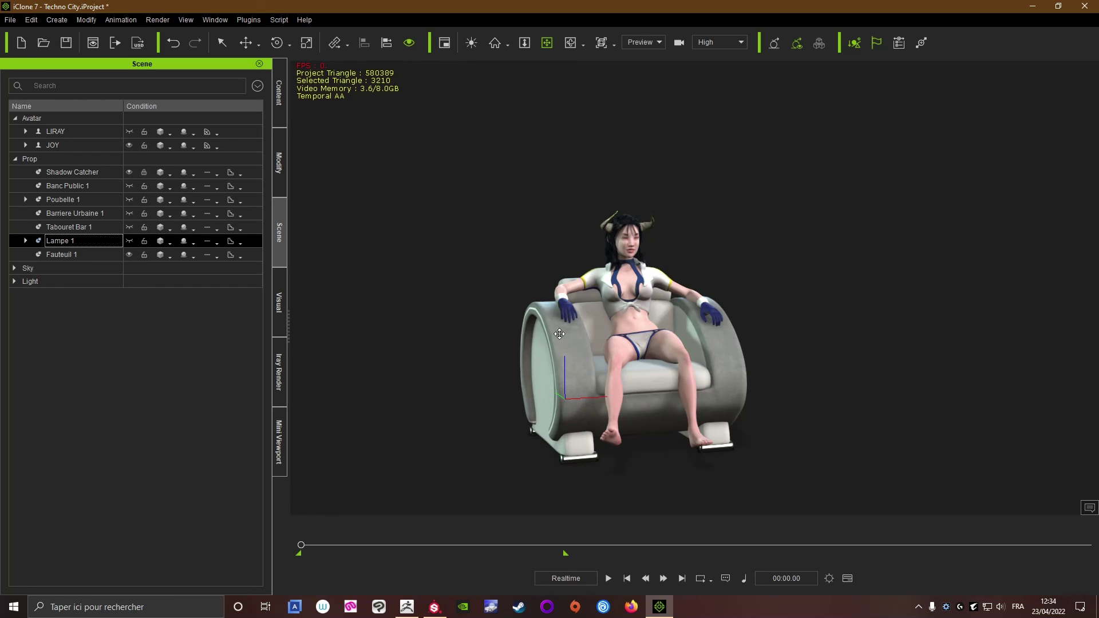
# Select the Fauteuil 1 armchair and save the project with JOY and the chair framed in a three-quarter view.
pyautogui.click(586, 356)
pyautogui.moveTo(555, 364); pyautogui.dragTo(401, 359, button='right')
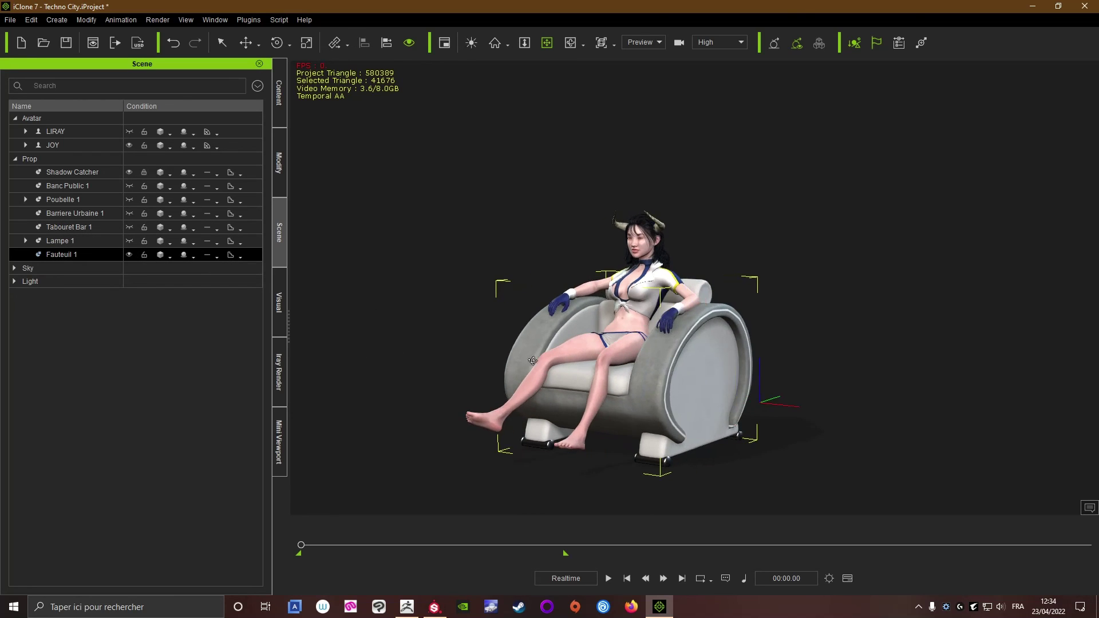
pyautogui.scroll(1, 546, 354)
pyautogui.moveTo(547, 354); pyautogui.dragTo(633, 314, button='middle')
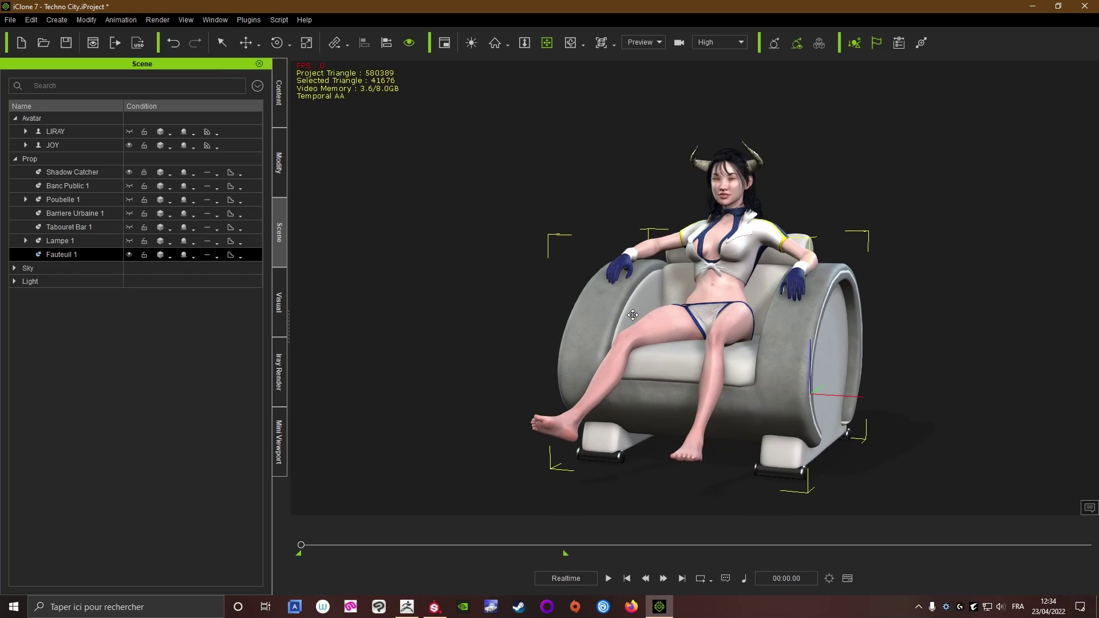
pyautogui.scroll(1, 633, 315)
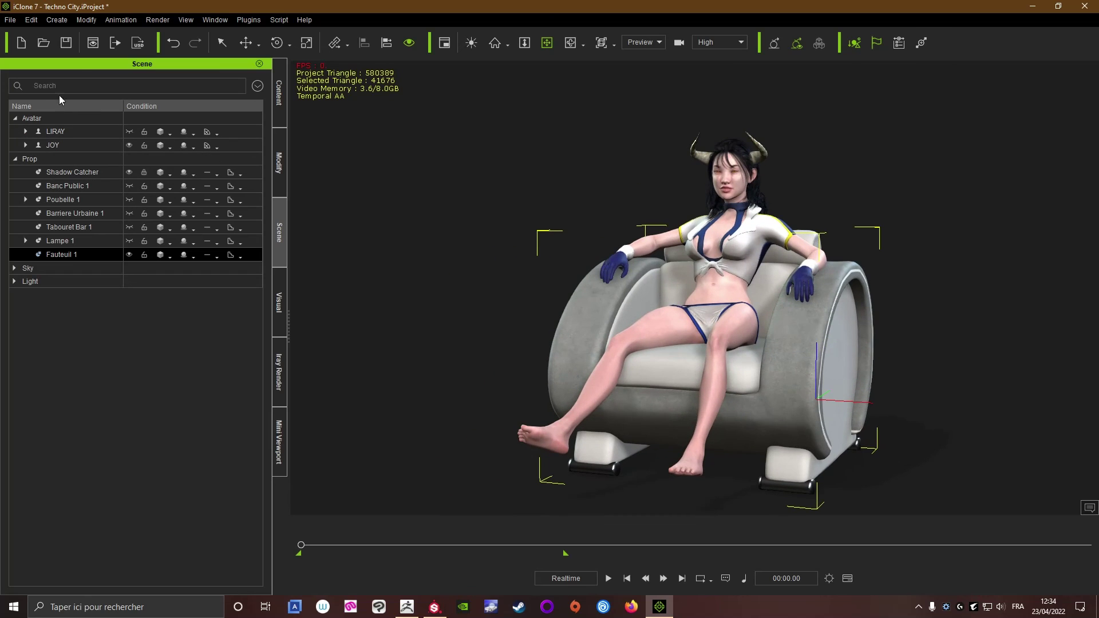
pyautogui.click(66, 44)
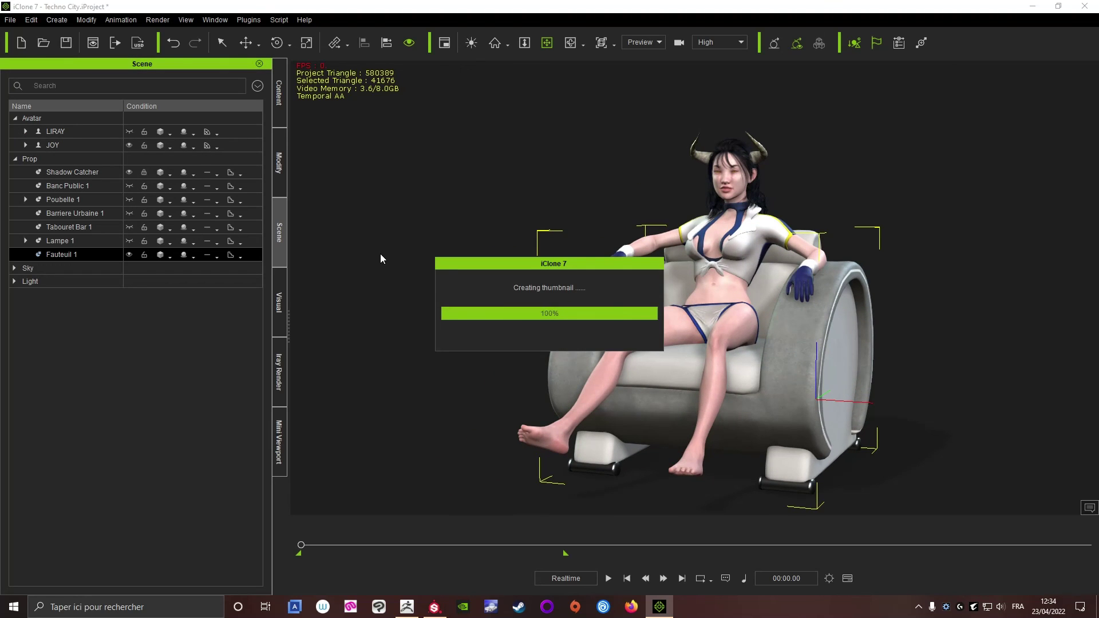
# Examine JOY's seated pose in the armchair from the side, and minimize iClone to reach the desktop.
pyautogui.moveTo(728, 334); pyautogui.dragTo(618, 386, button='right')
pyautogui.moveTo(600, 363); pyautogui.dragTo(570, 362)
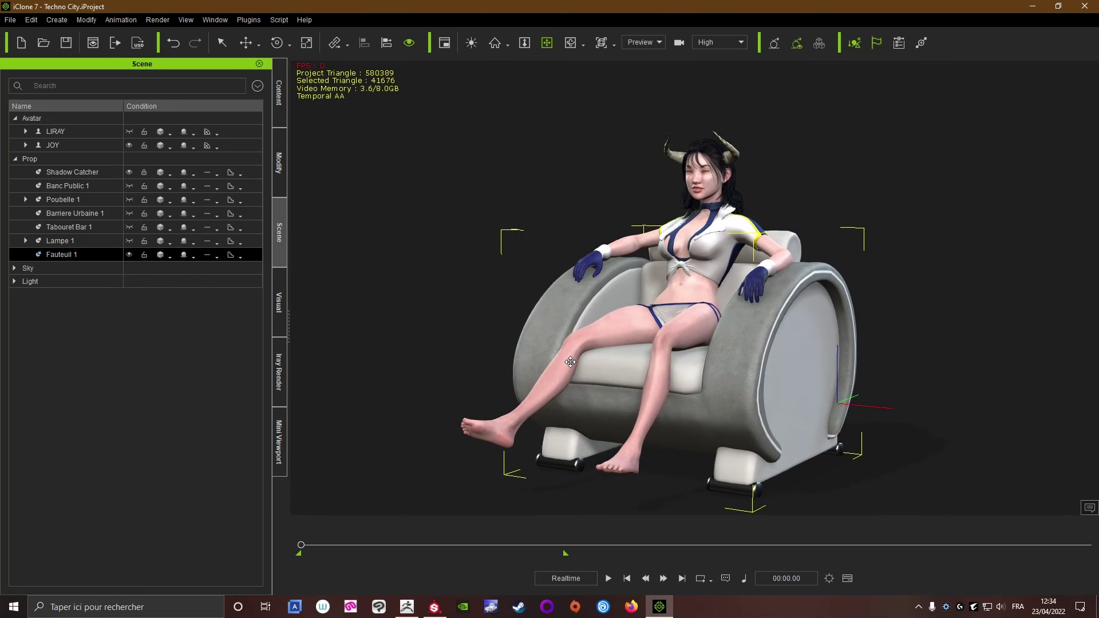
pyautogui.moveTo(571, 362); pyautogui.dragTo(567, 362, button='right')
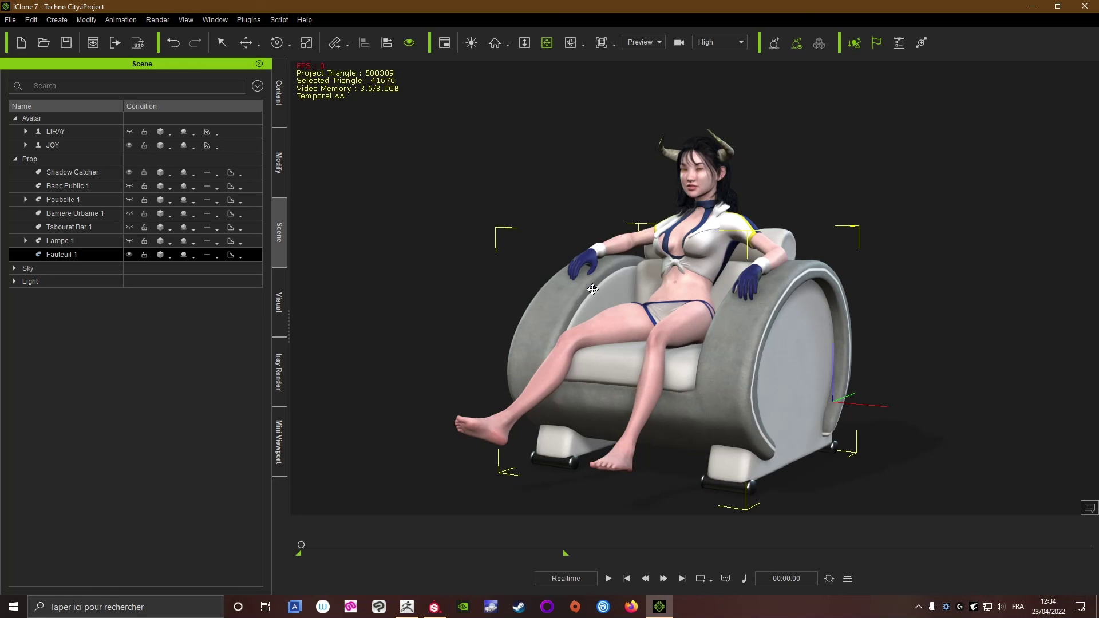
pyautogui.moveTo(604, 303); pyautogui.dragTo(702, 292, button='right')
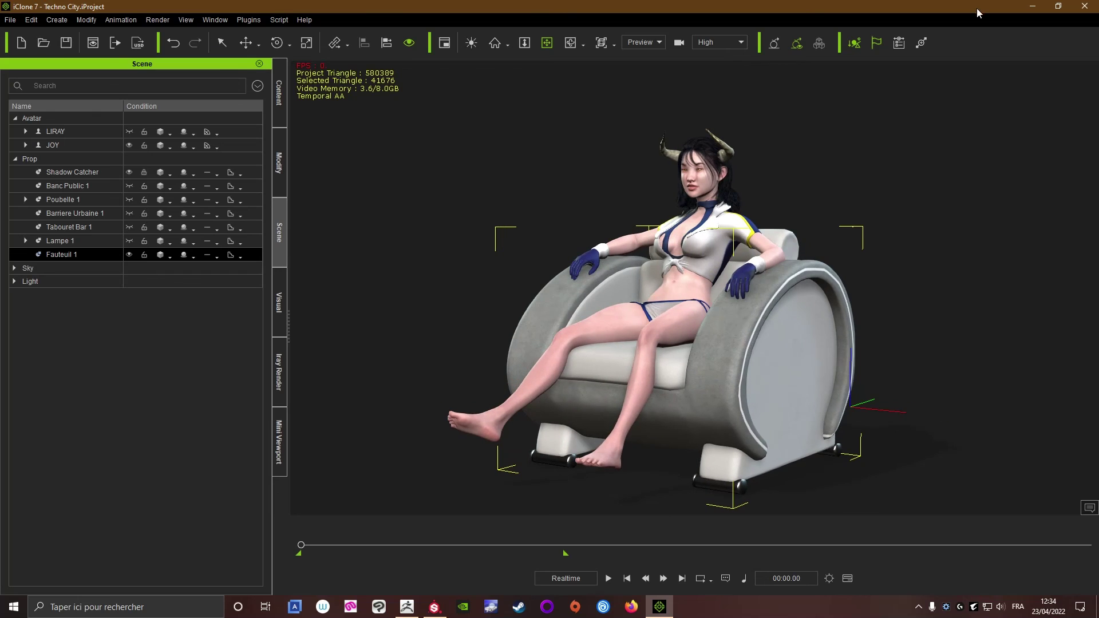
pyautogui.click(1033, 7)
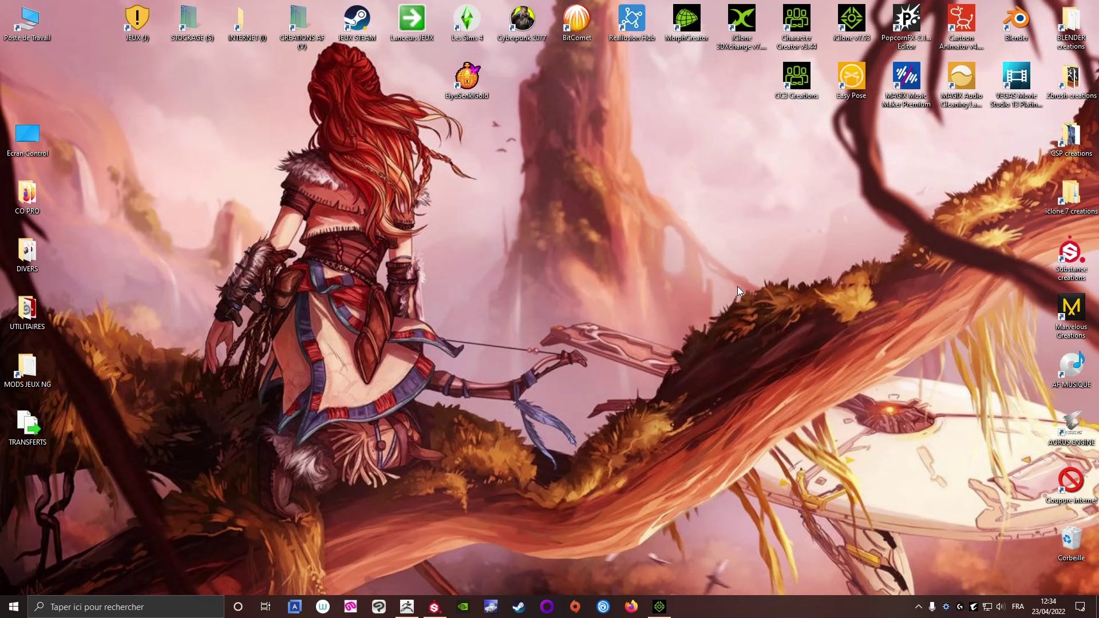